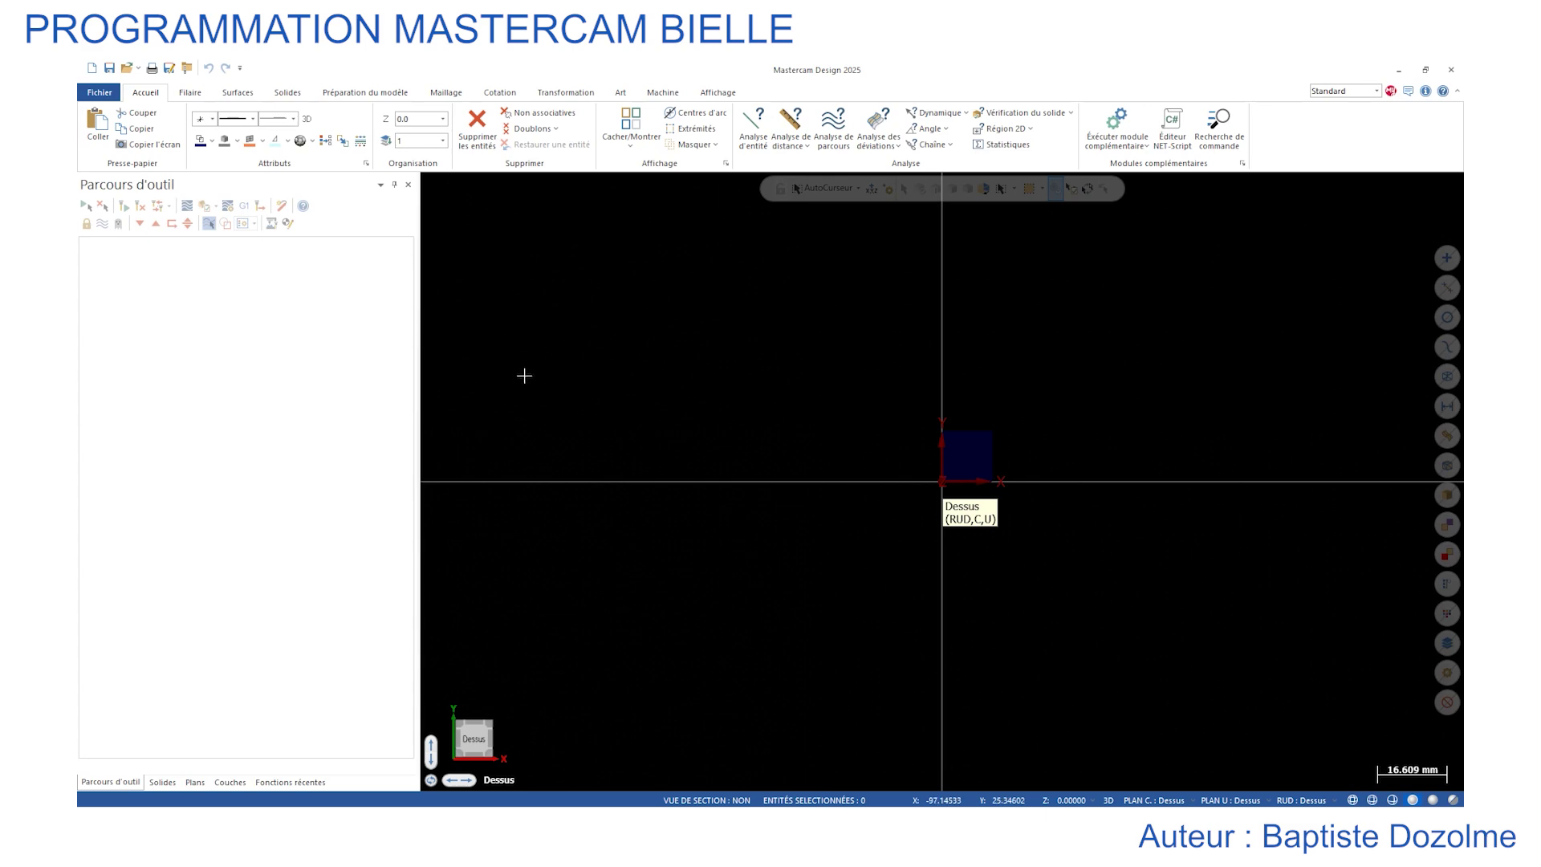
Open the system configuration and examine the general colour settings, including the background gradient and chain colours.
left_click(100, 92)
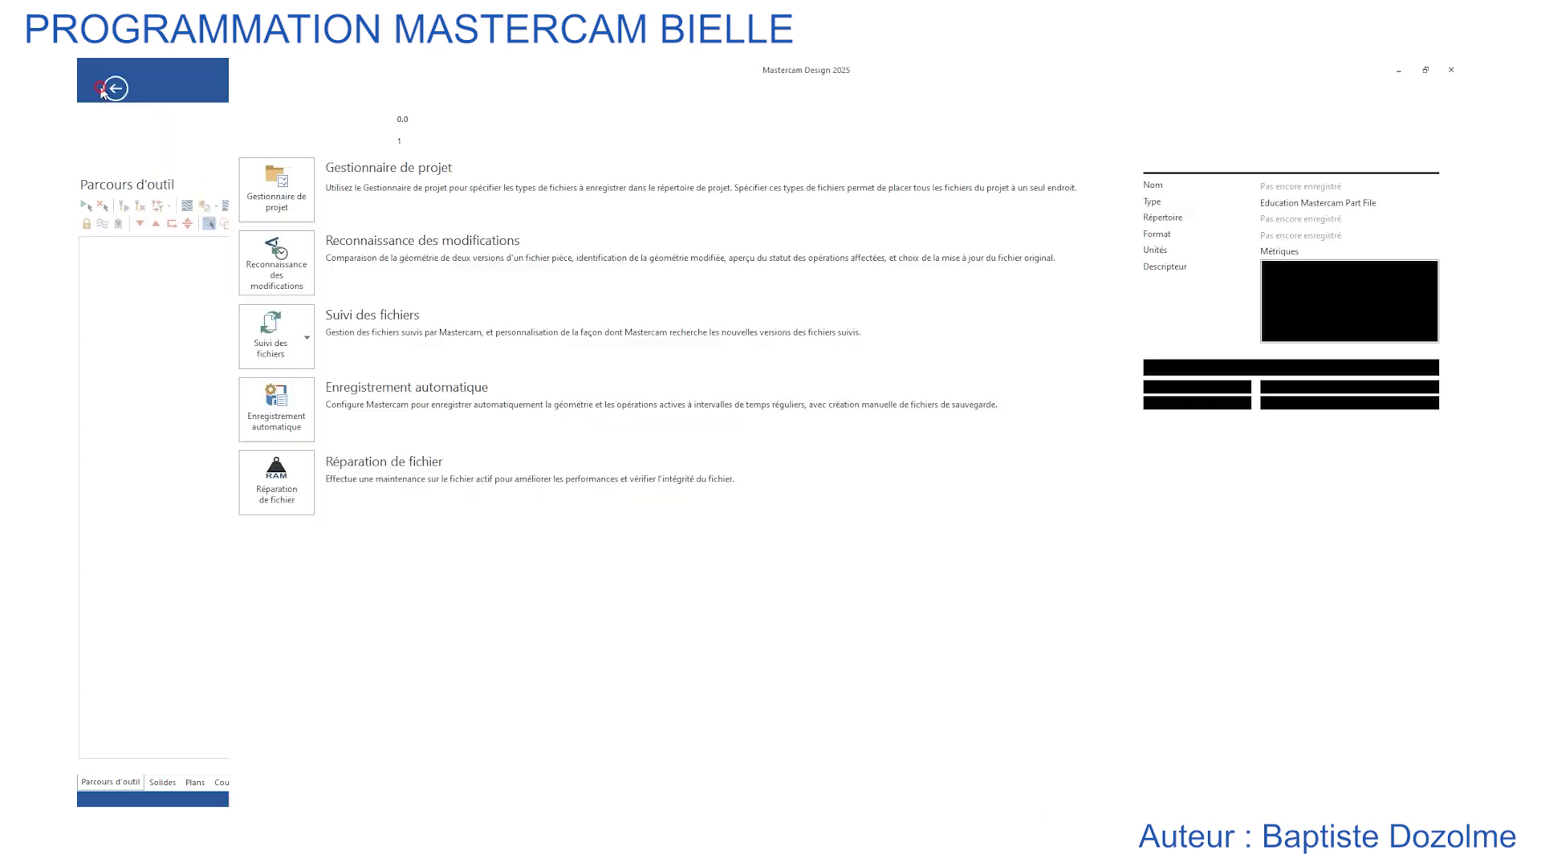
left_click(131, 479)
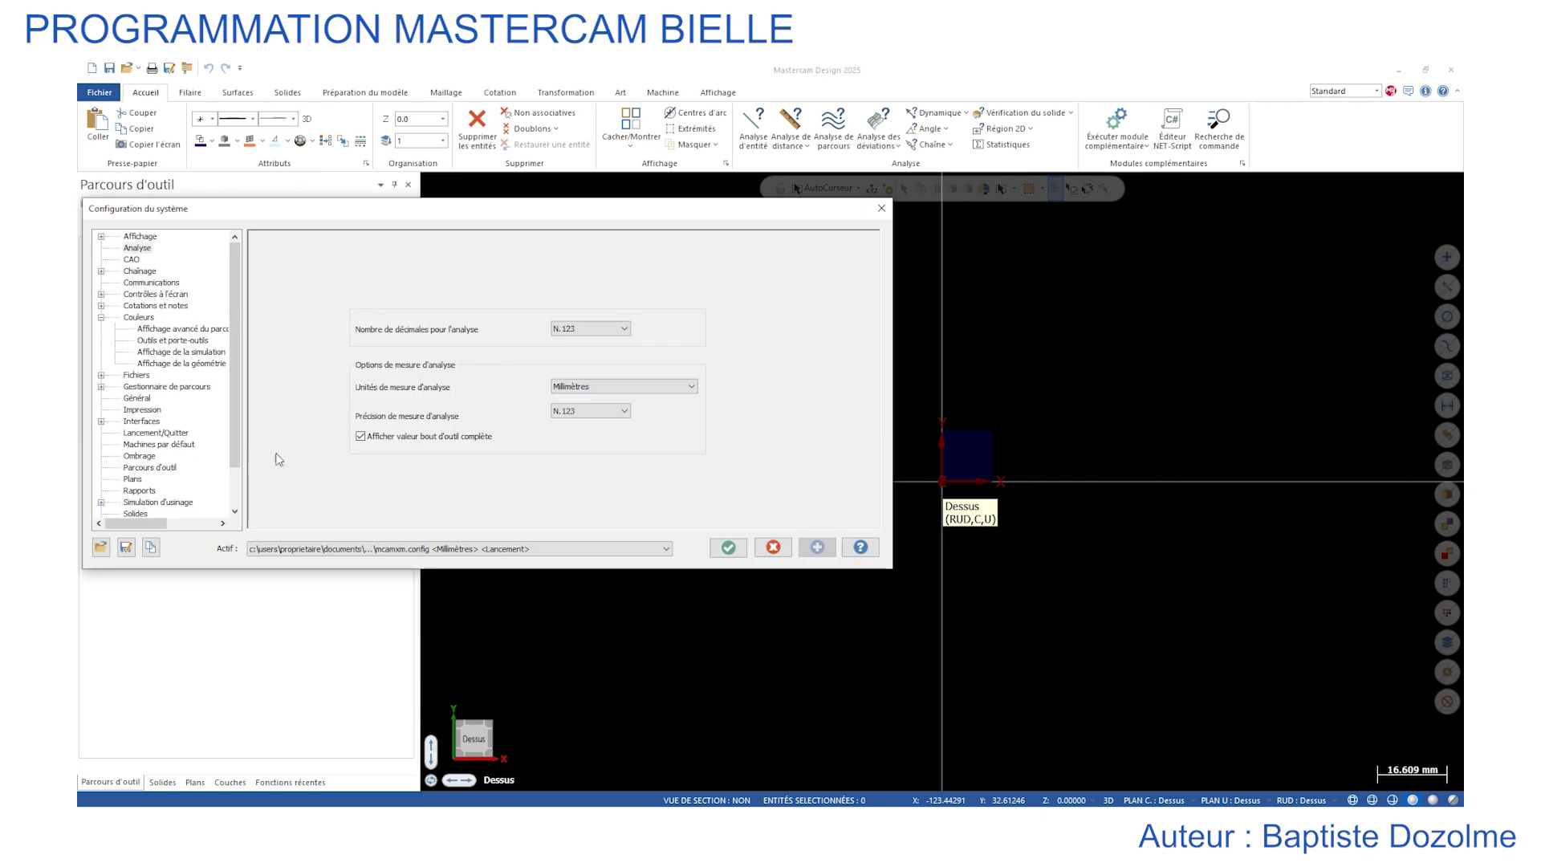
left_click_drag(562, 215, 642, 165)
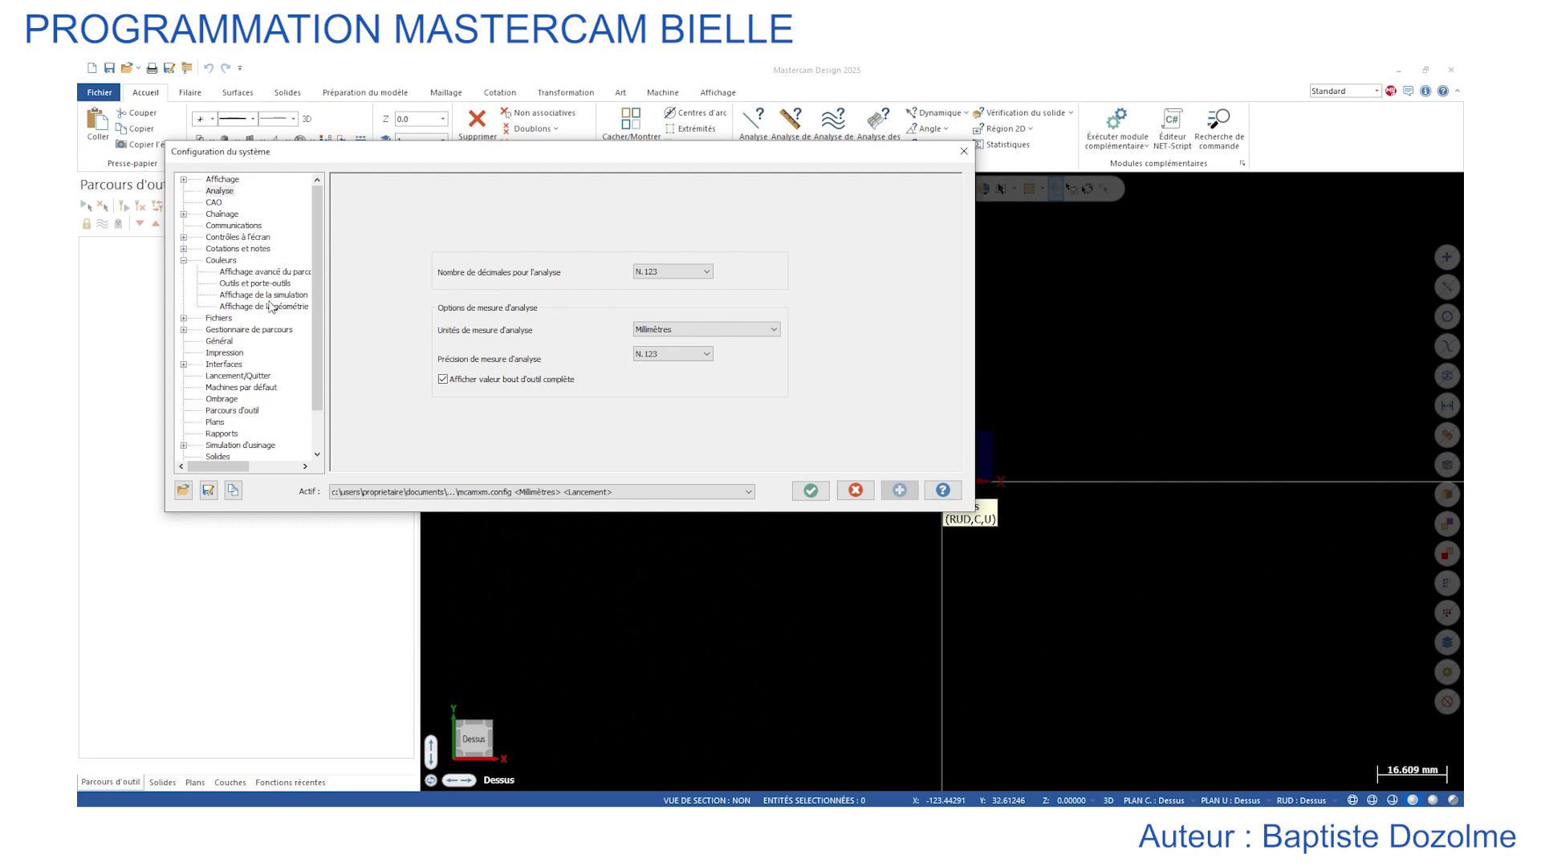
left_click(223, 261)
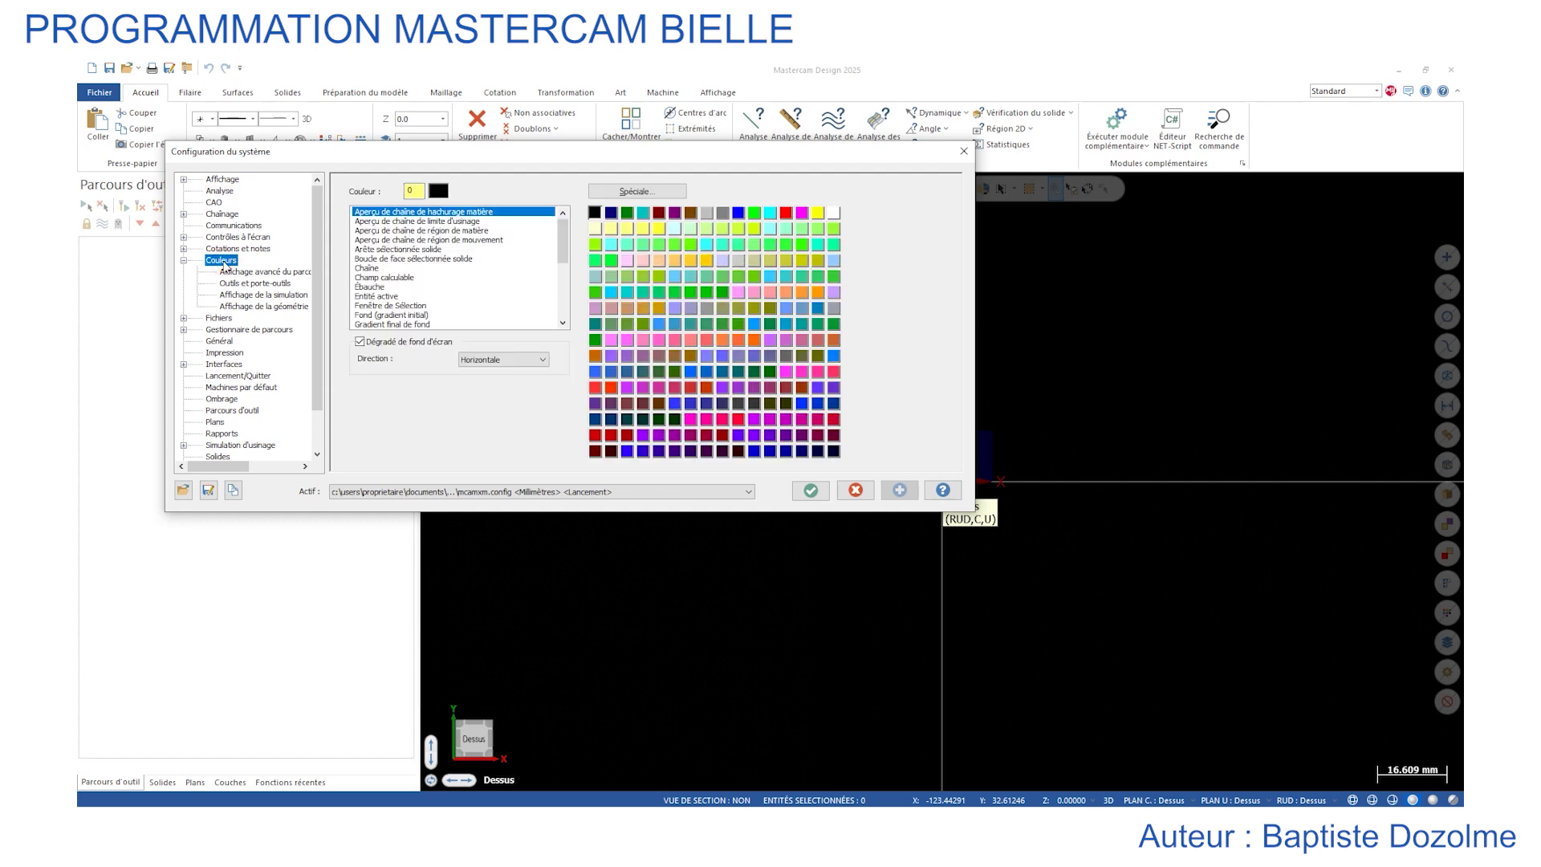
mouse_move(569, 250)
left_mouse_down()
mouse_move(565, 301)
mouse_move(565, 261)
left_mouse_up()
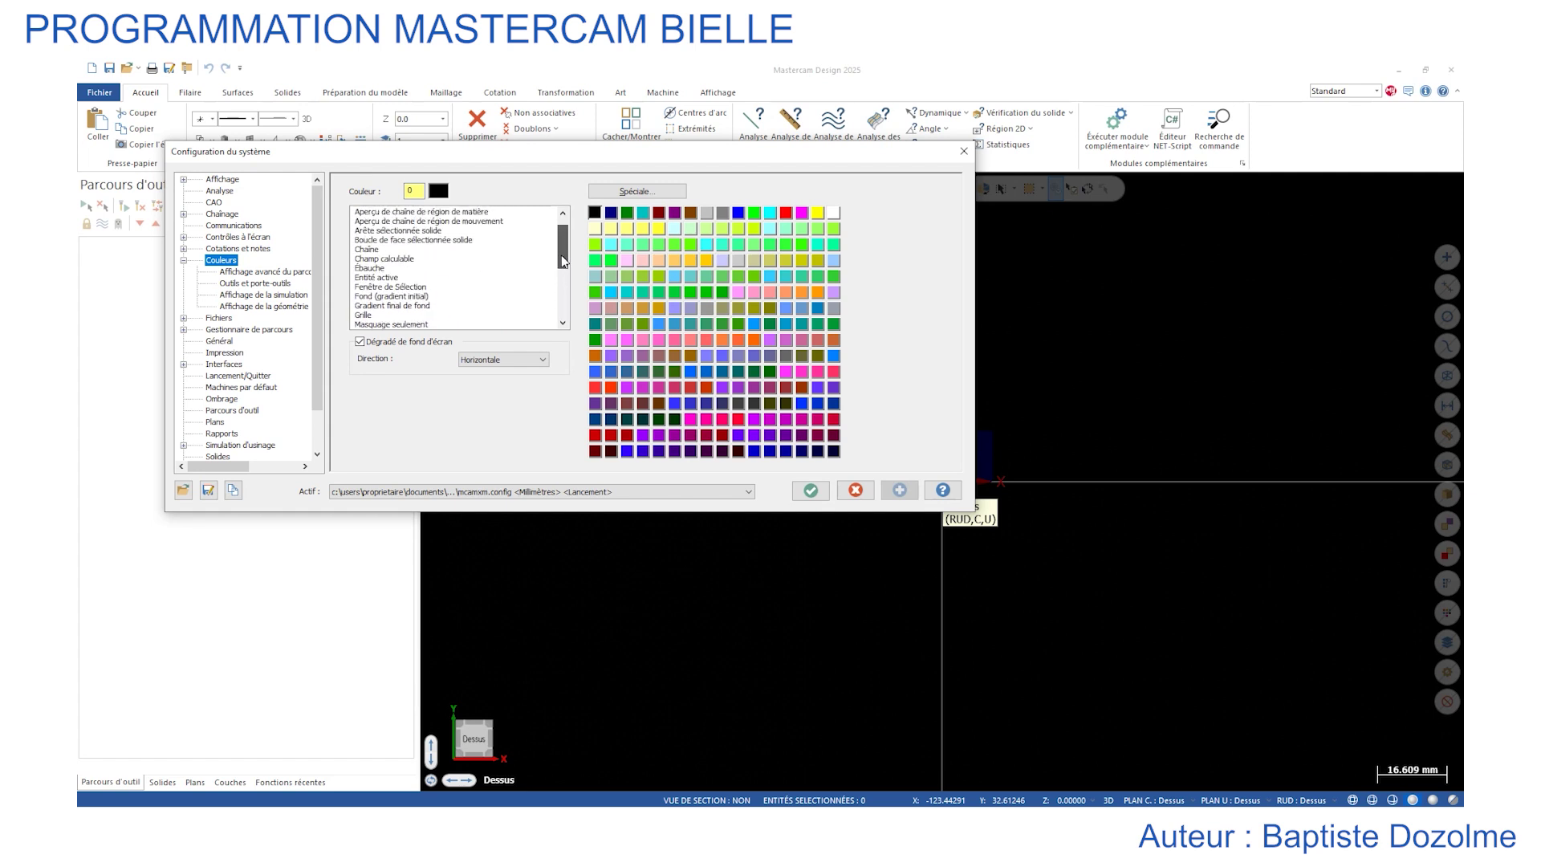
left_click(400, 298)
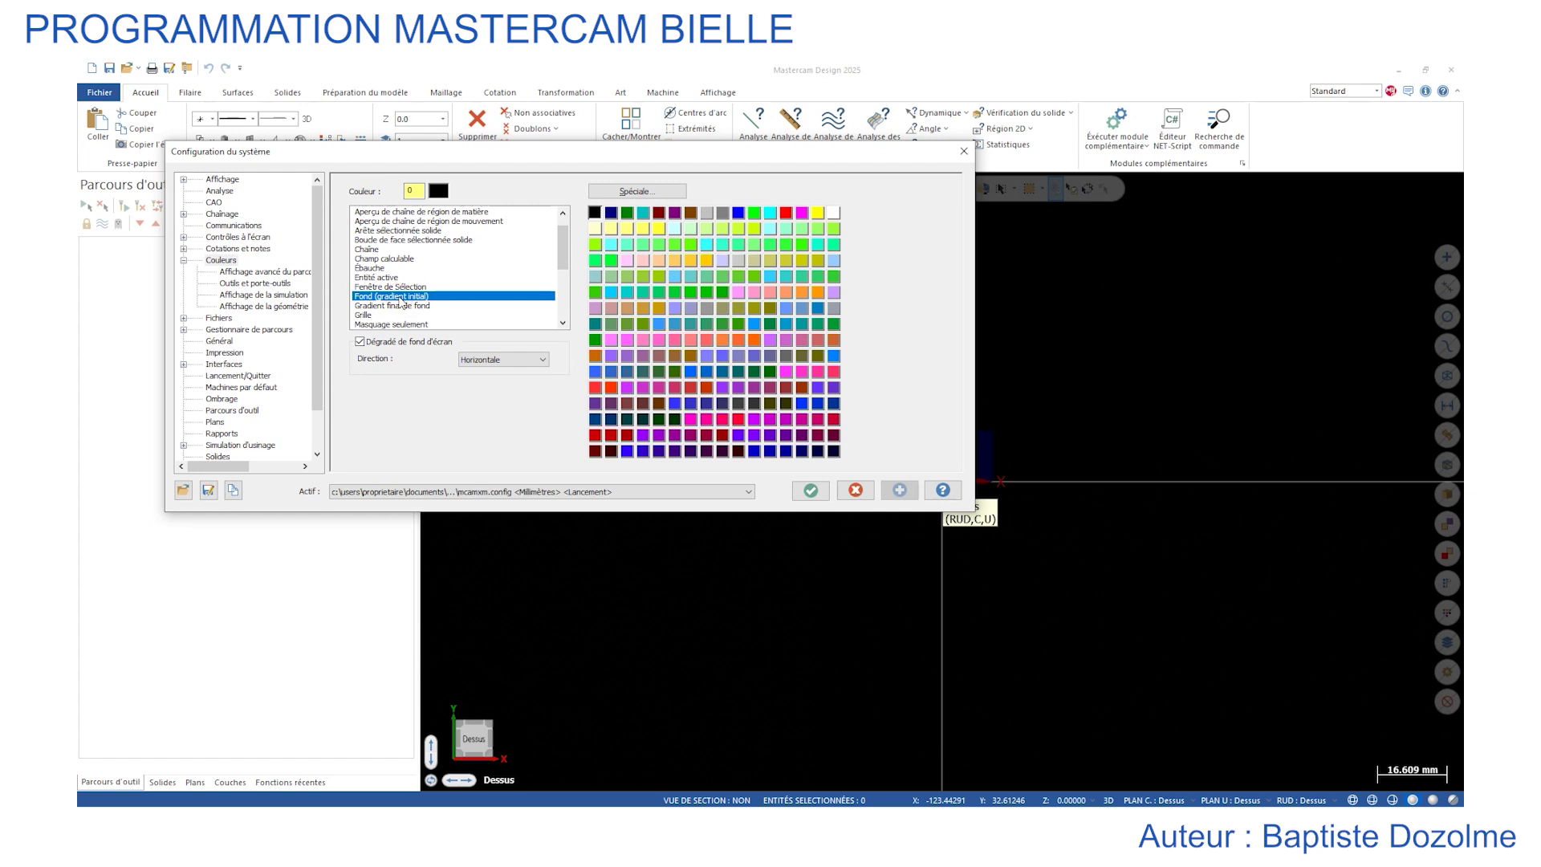
left_click(399, 308)
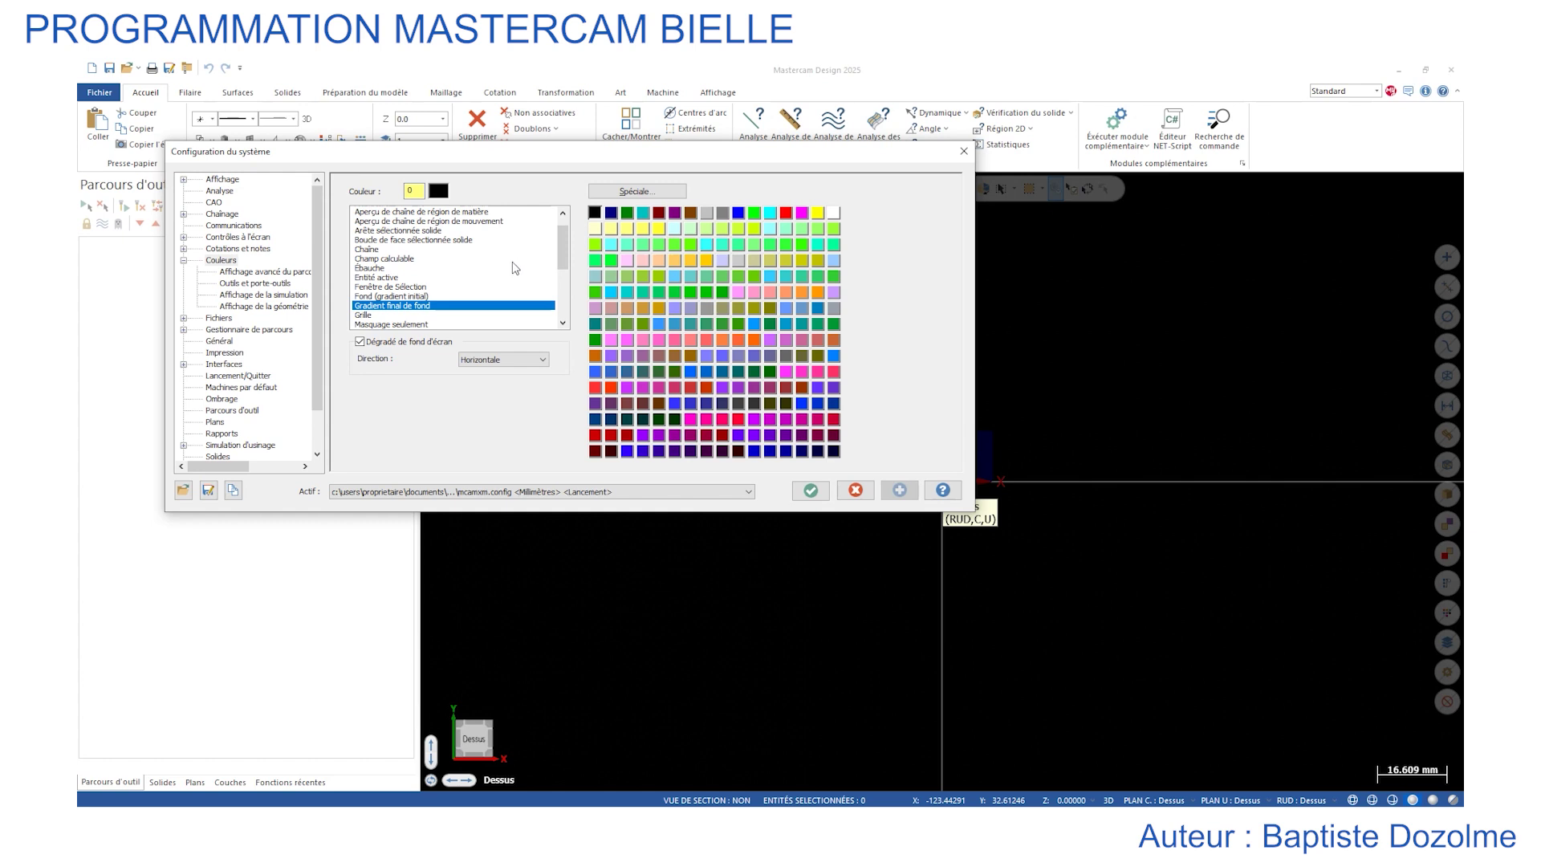
left_click(406, 251)
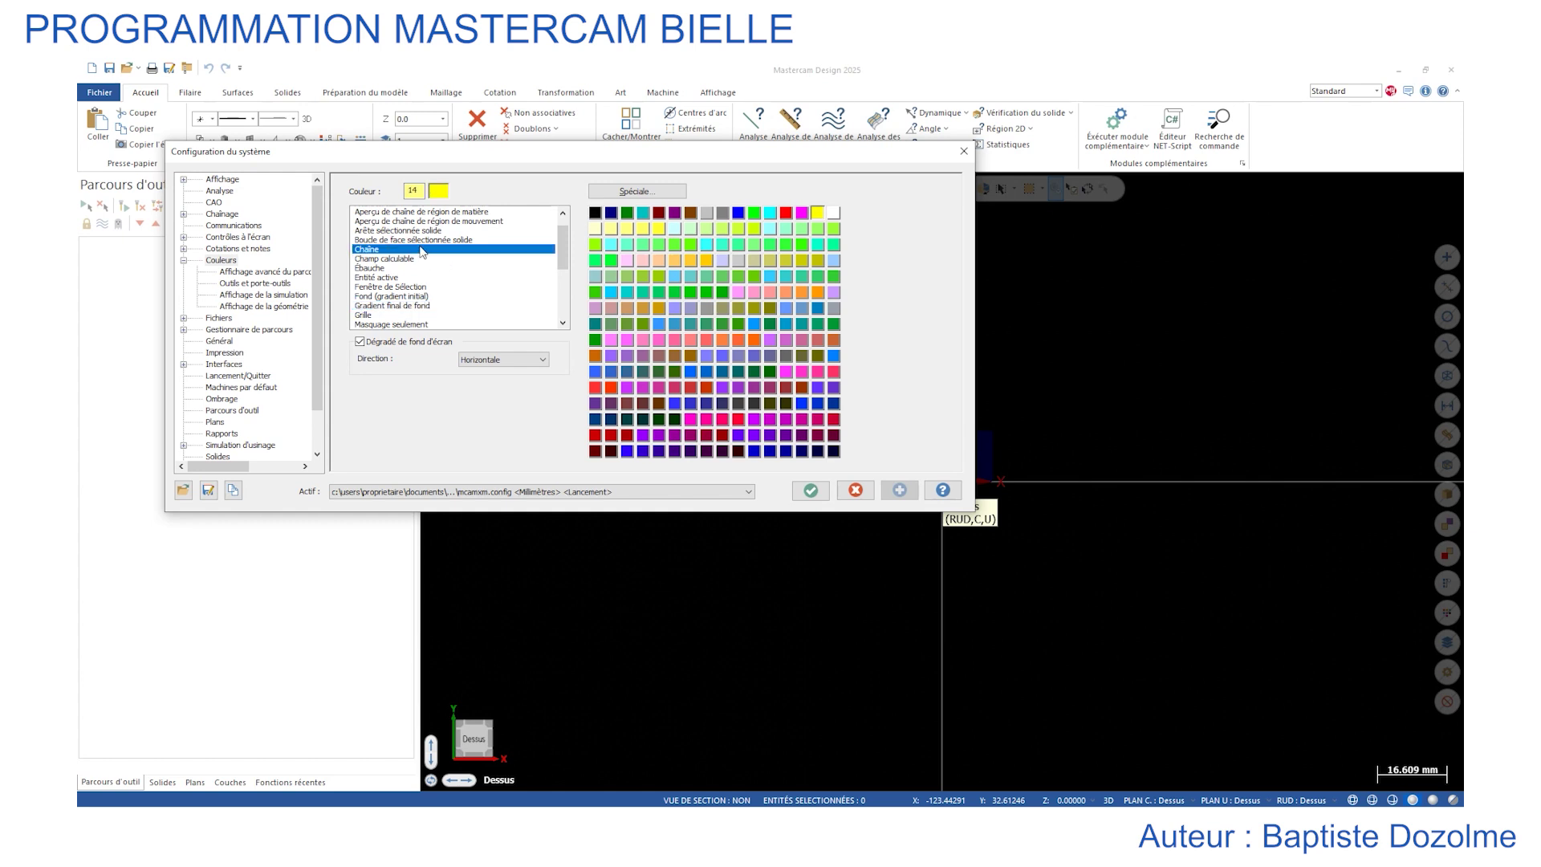
left_click_drag(561, 244, 561, 237)
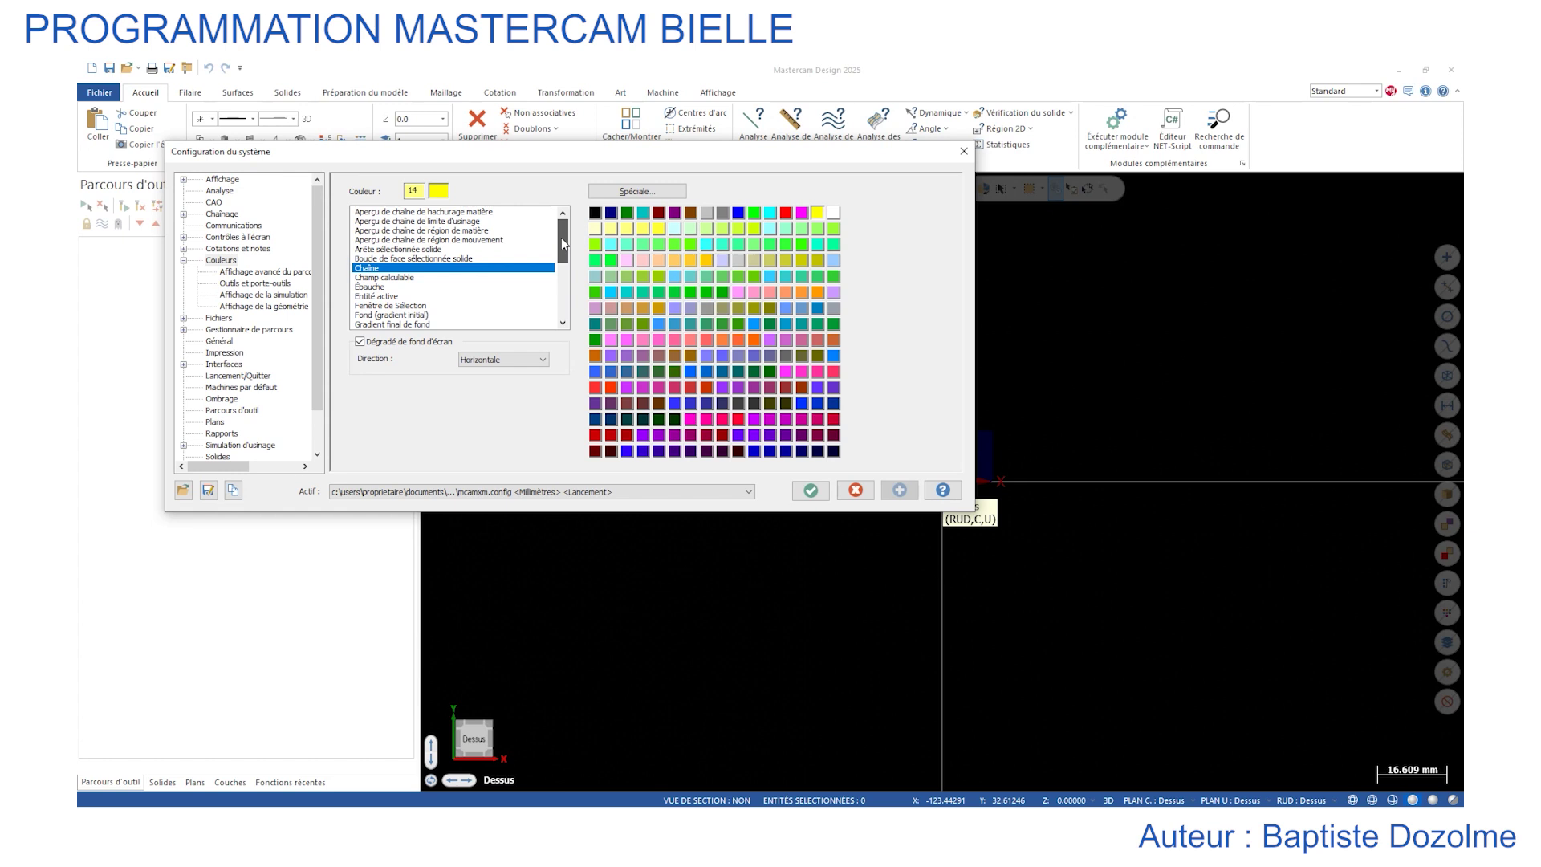
left_click_drag(561, 238, 560, 285)
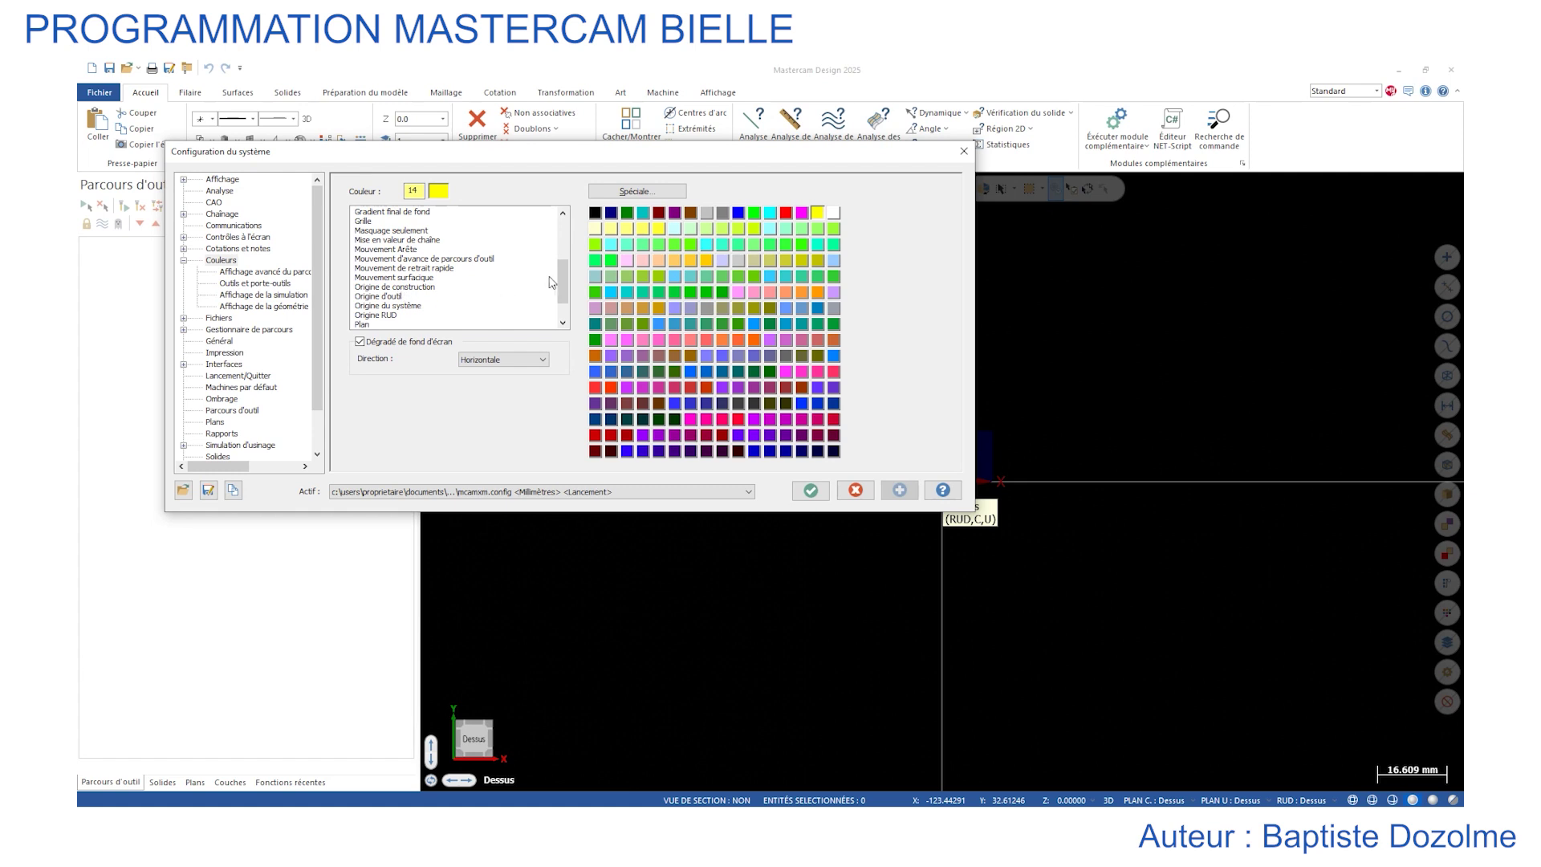
mouse_move(560, 277)
left_mouse_down()
mouse_move(561, 295)
mouse_move(561, 247)
left_mouse_up()
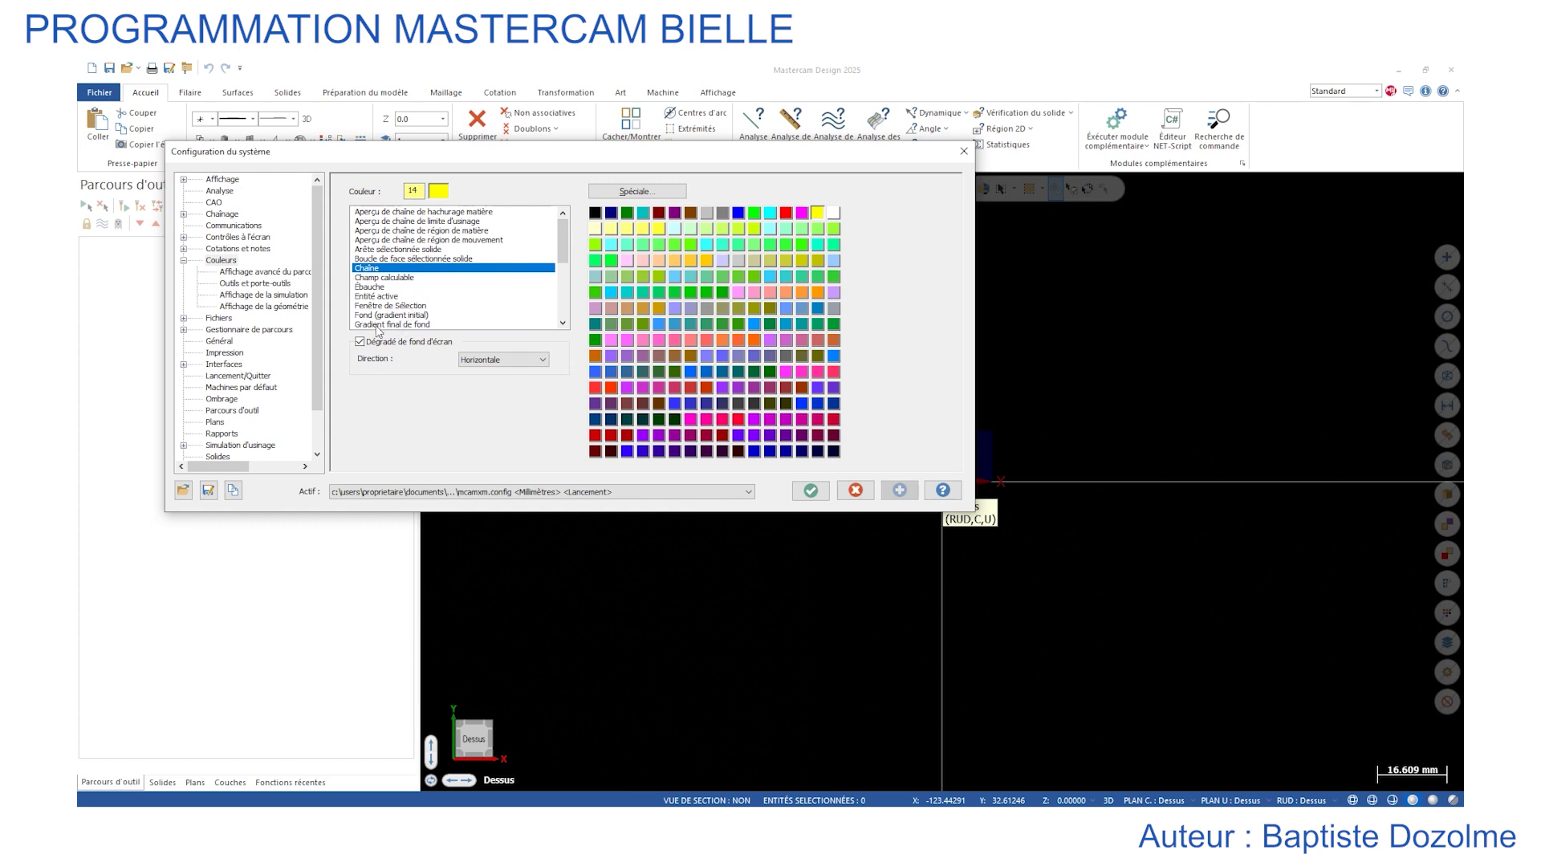
Review the colour settings for advanced toolpath display, tools and holders, and simulation, and close the configuration.
left_click(244, 273)
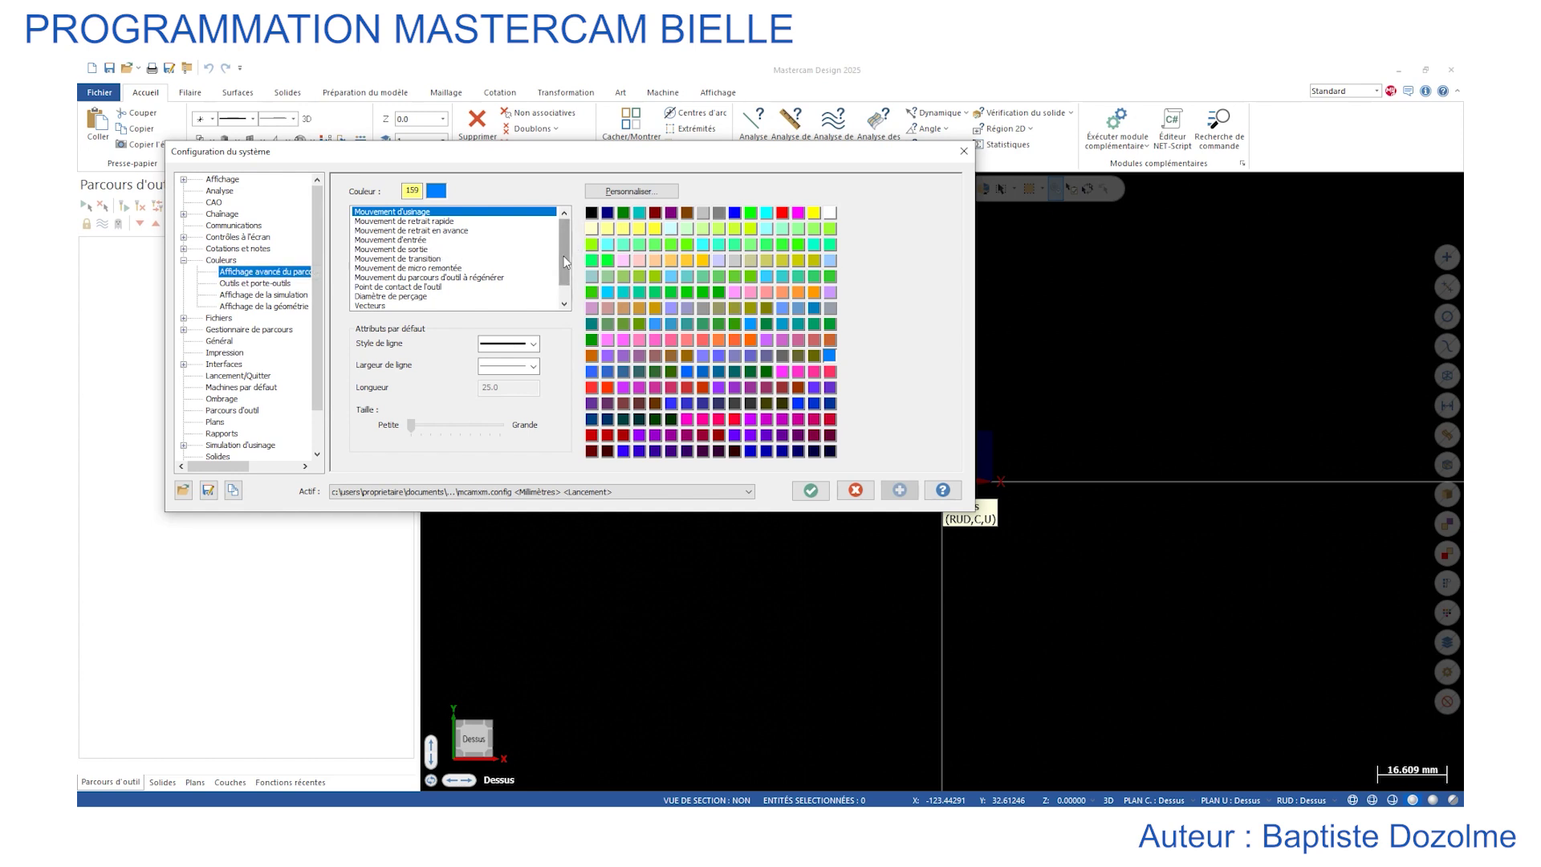
left_click(254, 284)
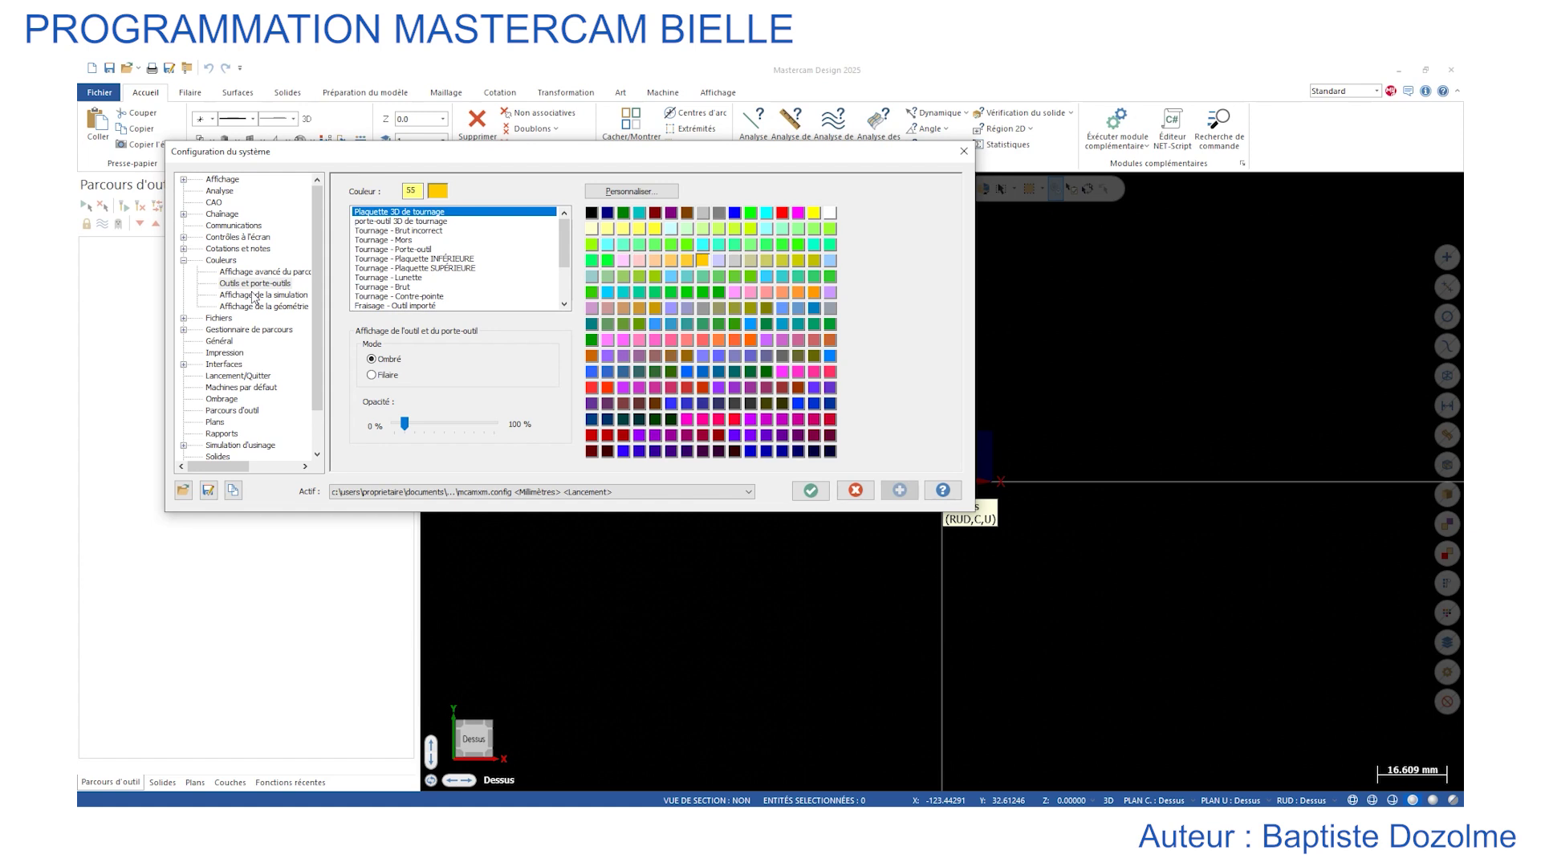
left_click(254, 296)
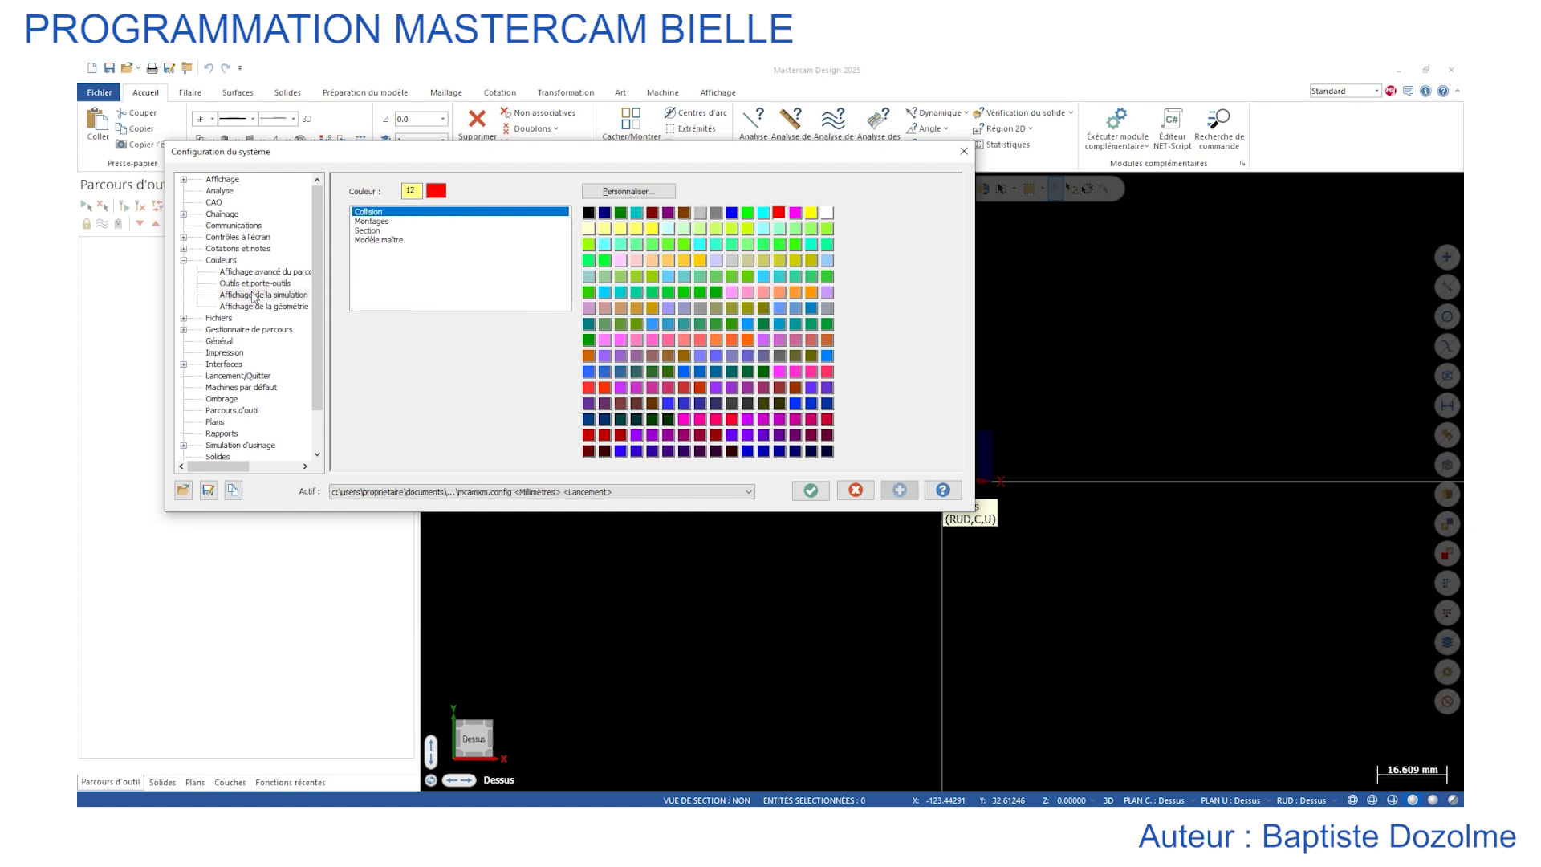
left_click(810, 490)
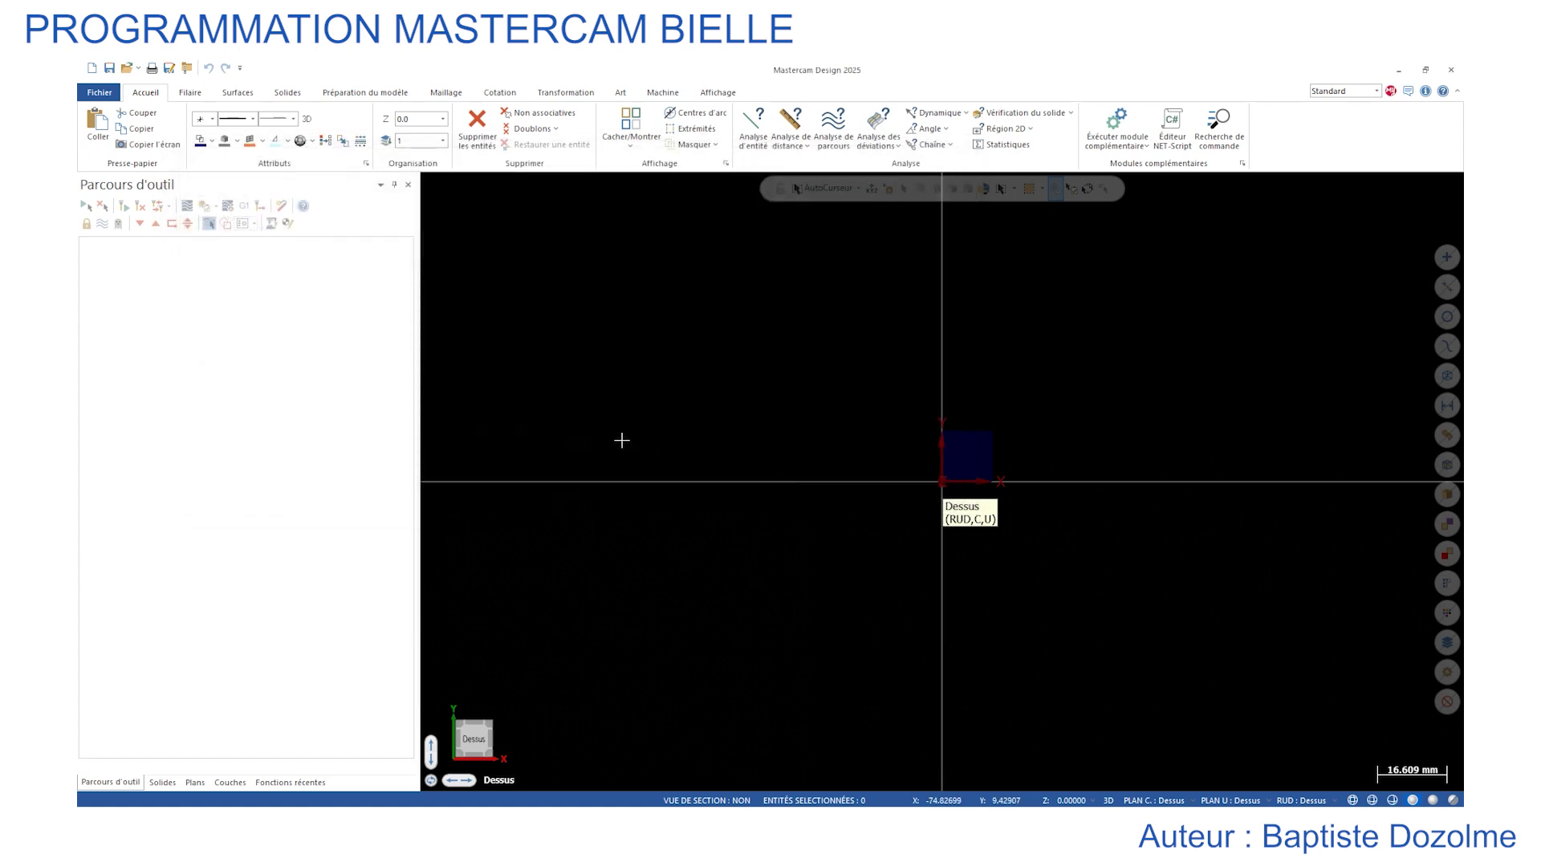
left_click(99, 92)
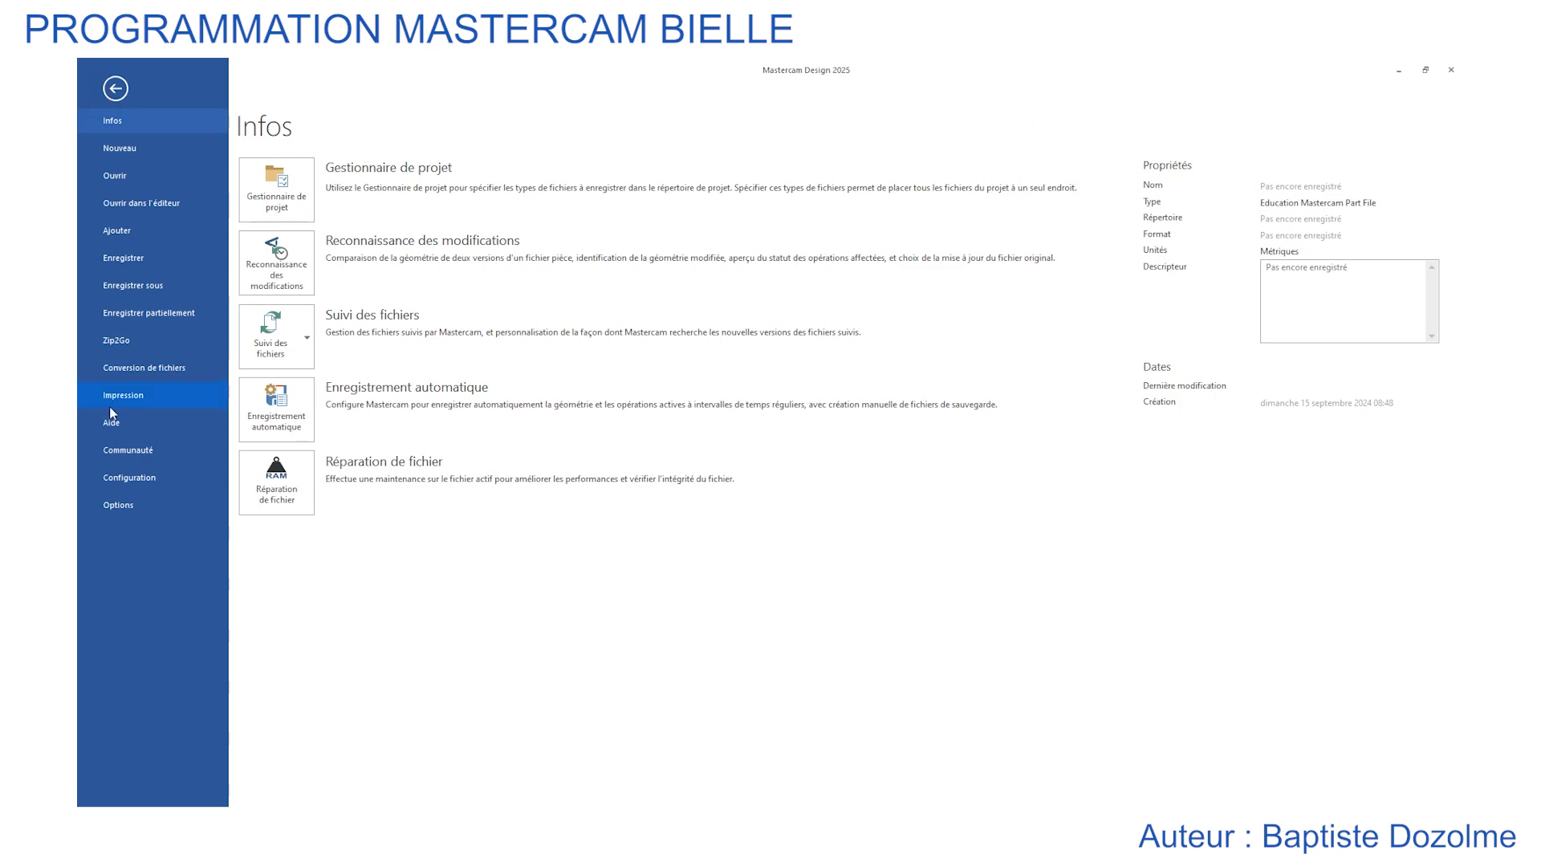
left_click(106, 477)
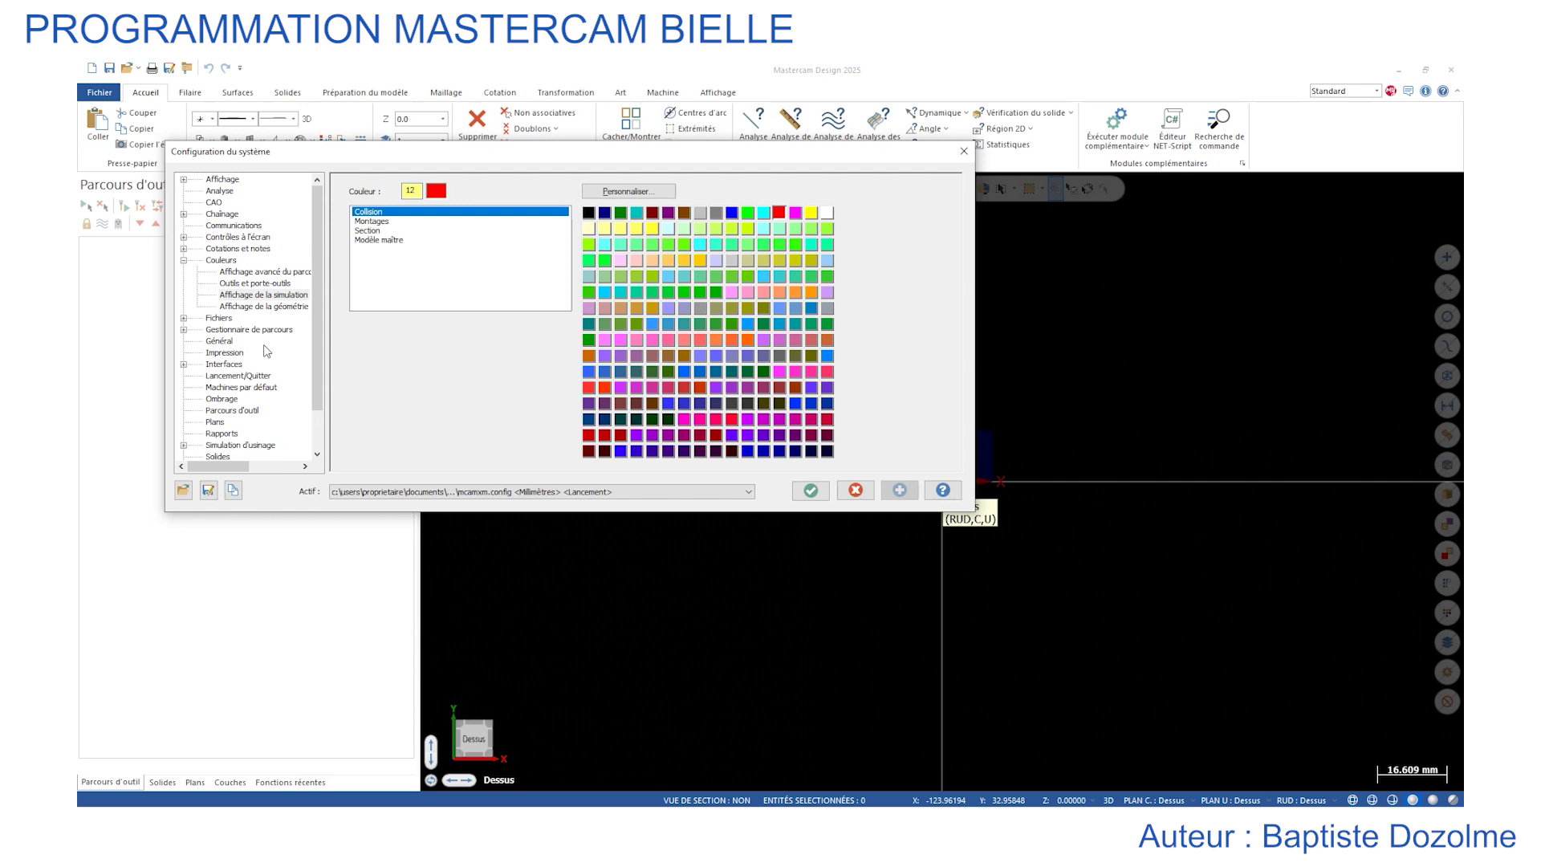
left_click(810, 490)
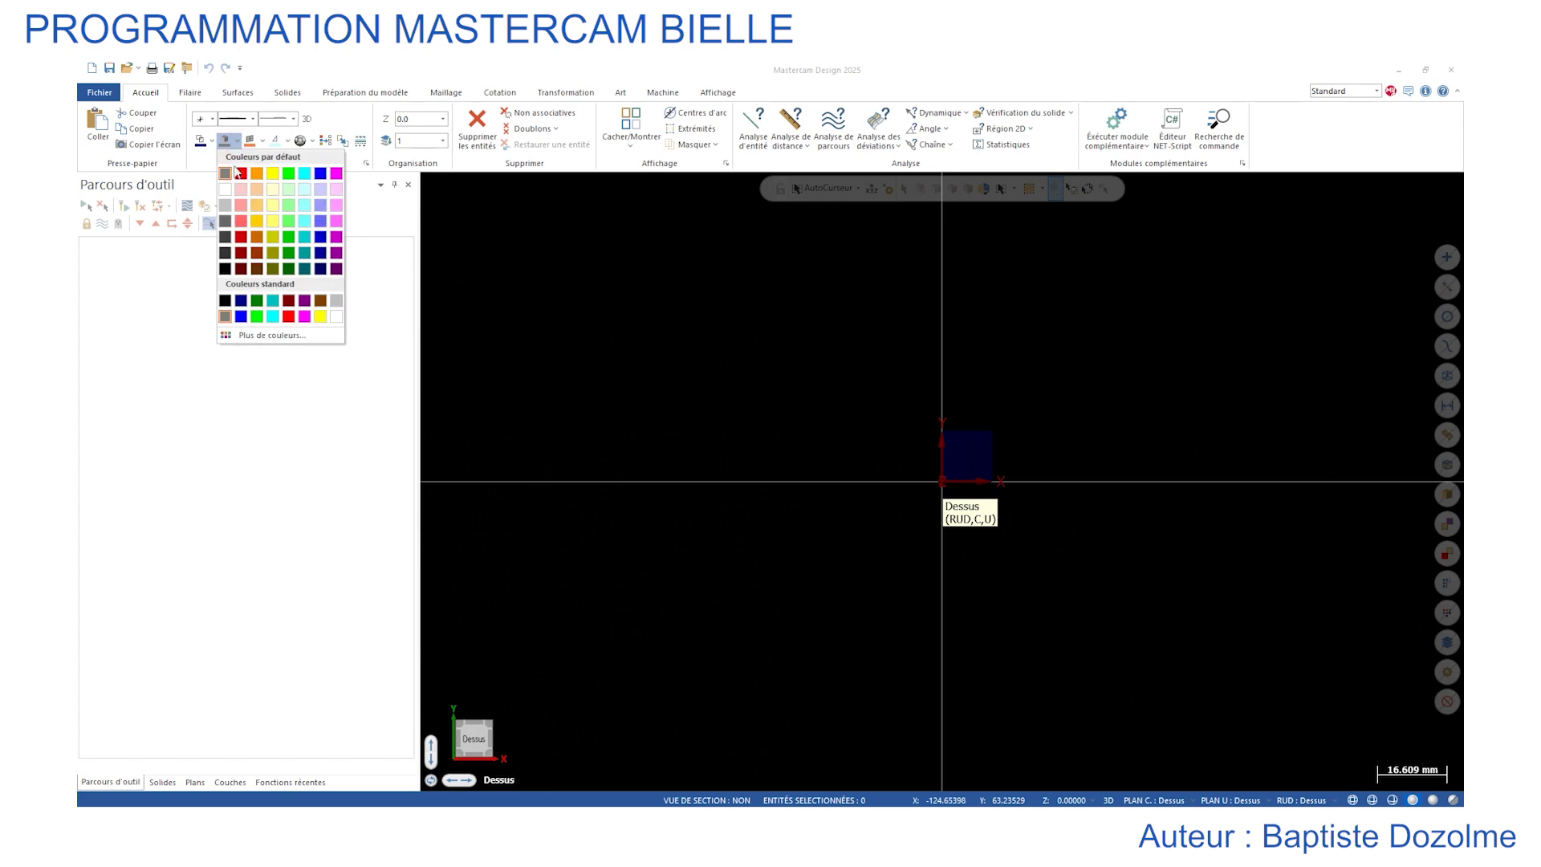
Set the default wireframe colour to bright green and the default solid colour to grey.
left_click(214, 145)
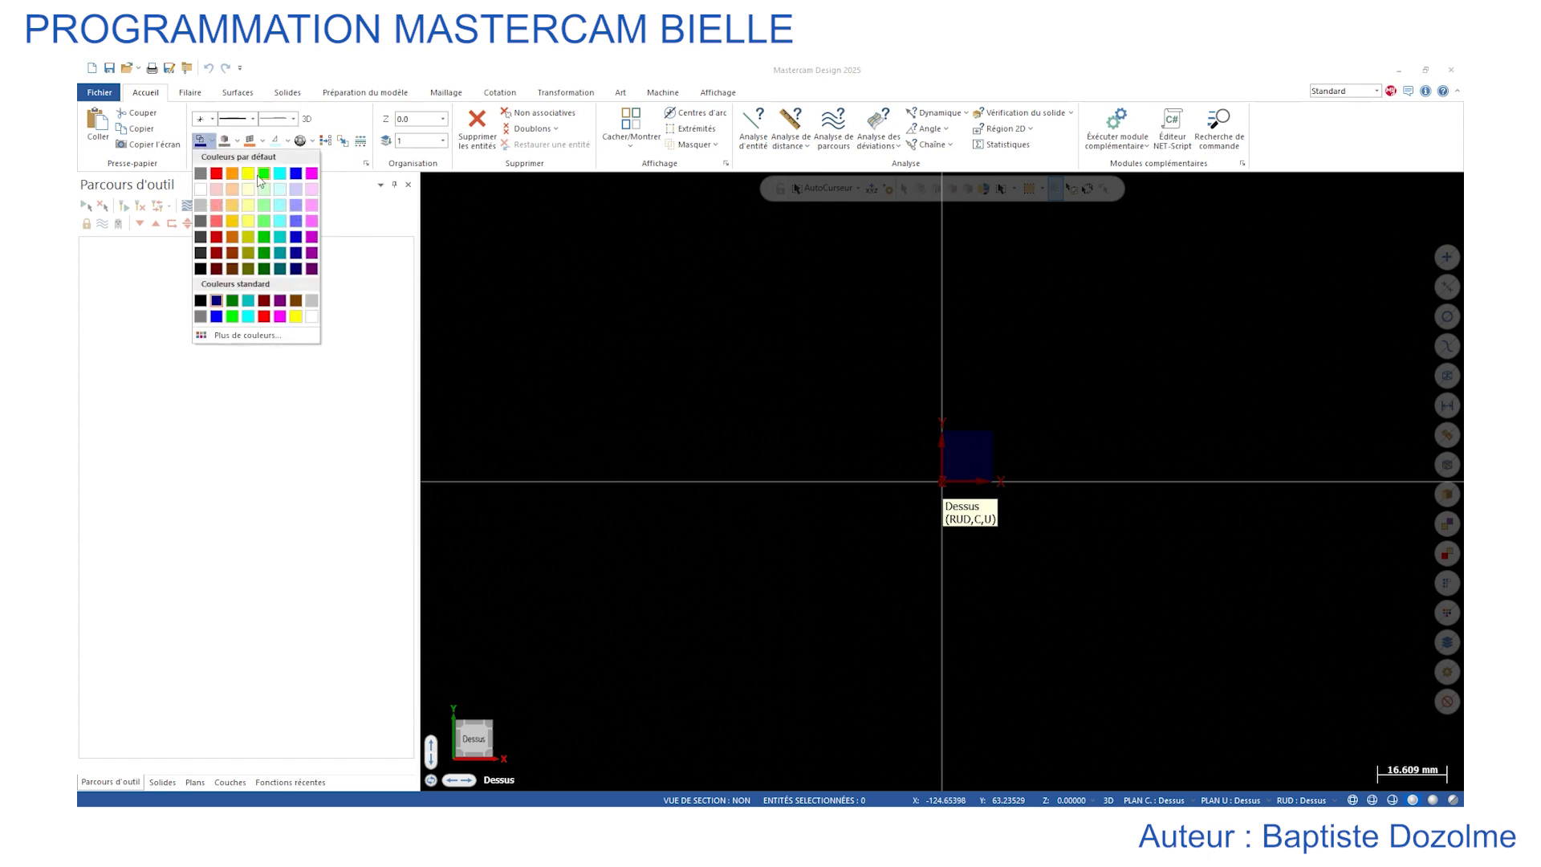
left_click(264, 173)
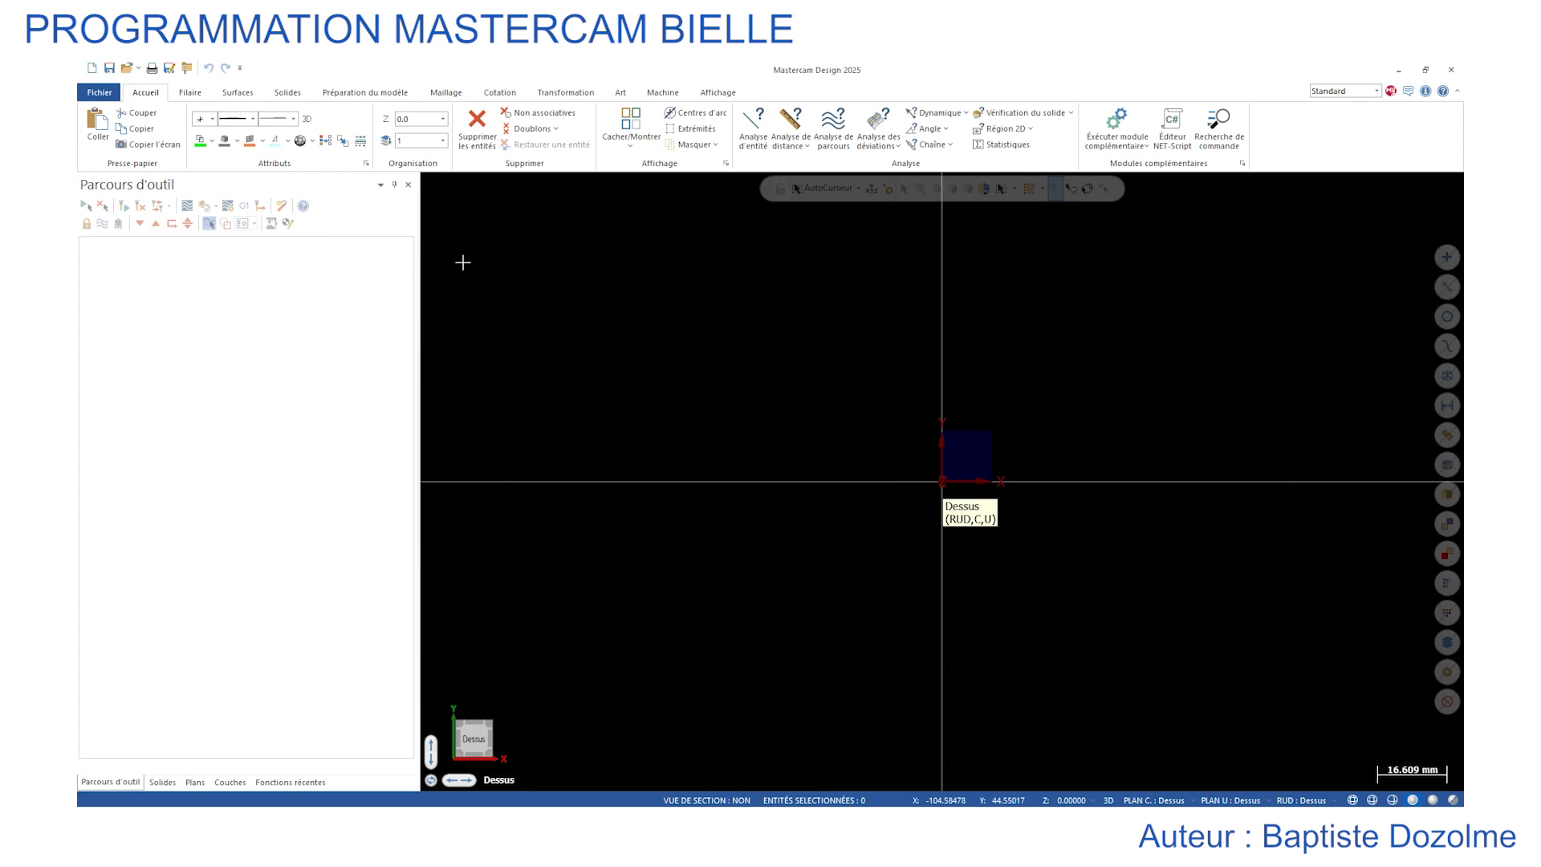
left_click(237, 141)
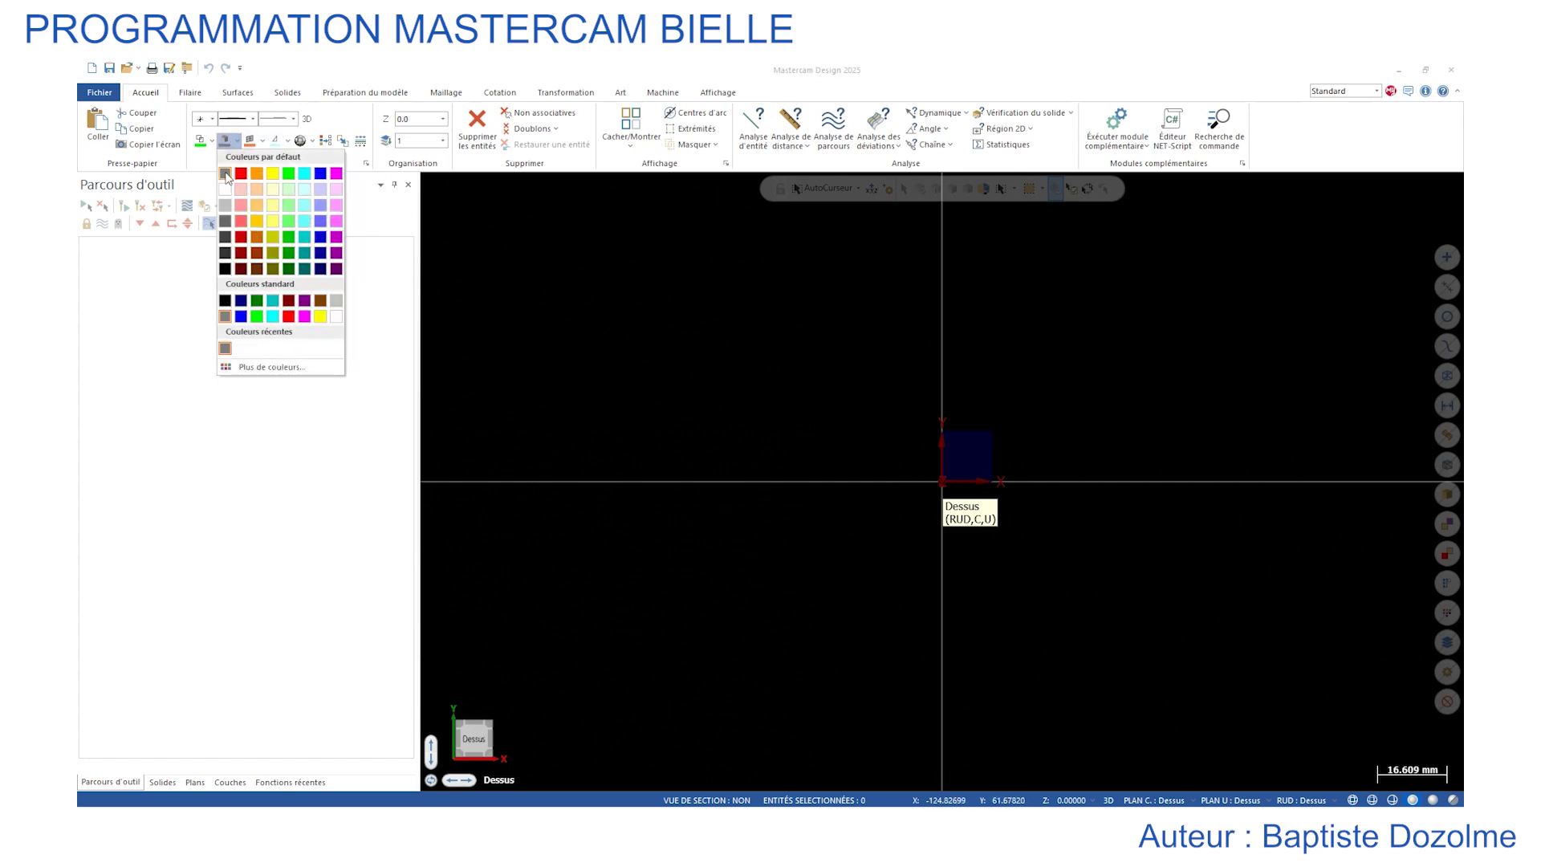
left_click(225, 174)
left_click(238, 143)
left_click(241, 222)
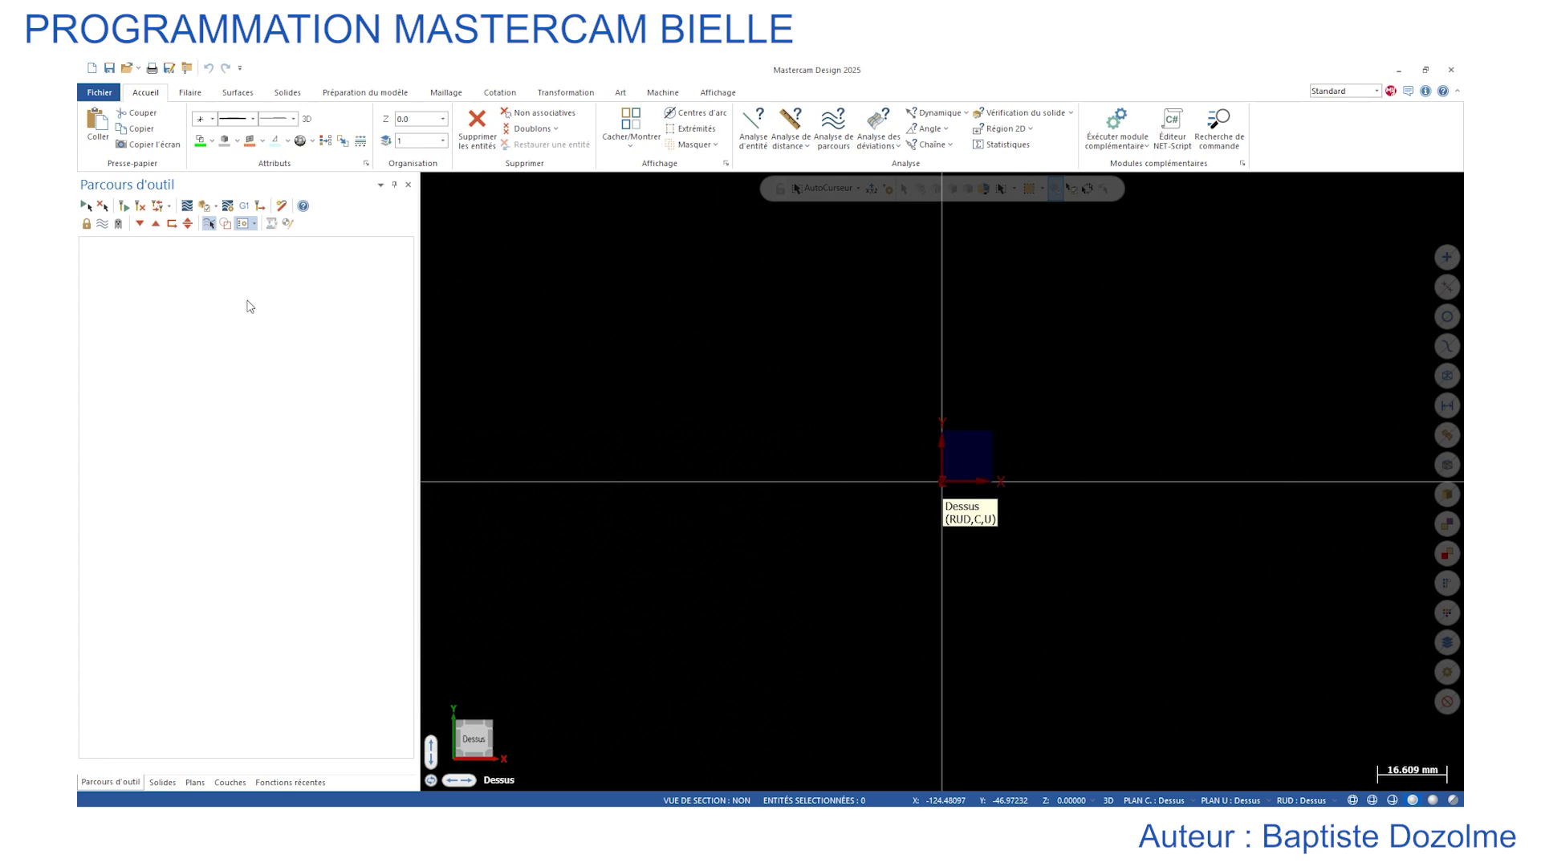
left_click(241, 781)
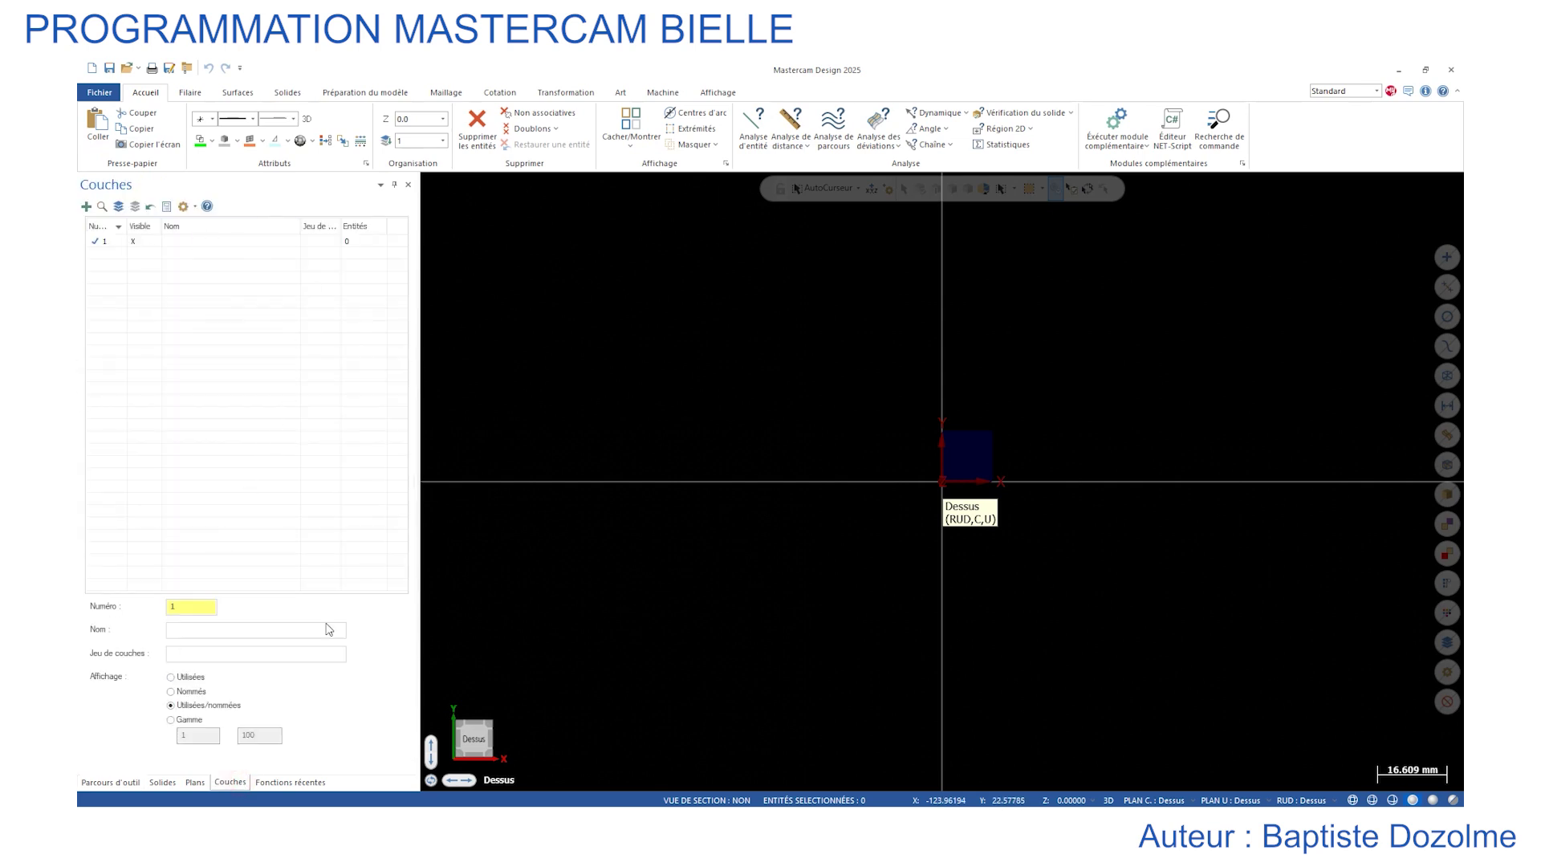
left_click(113, 782)
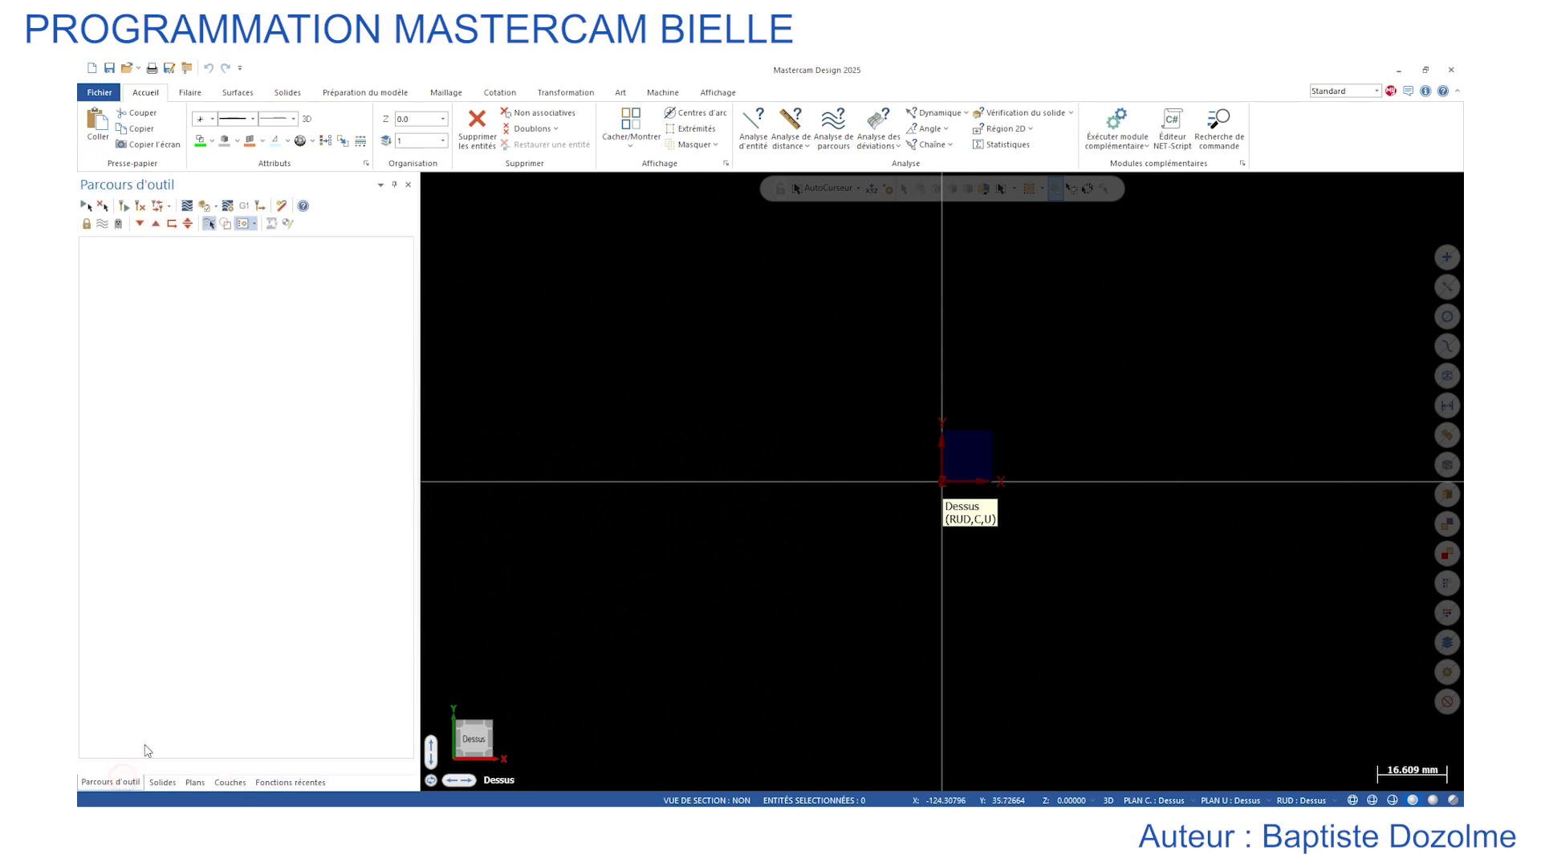
Merge the SOLIDWORKS part BIELLE_FAO_PH10.SLDPRT from the VIDEO folder, with the file filter set to all files.
left_click(109, 93)
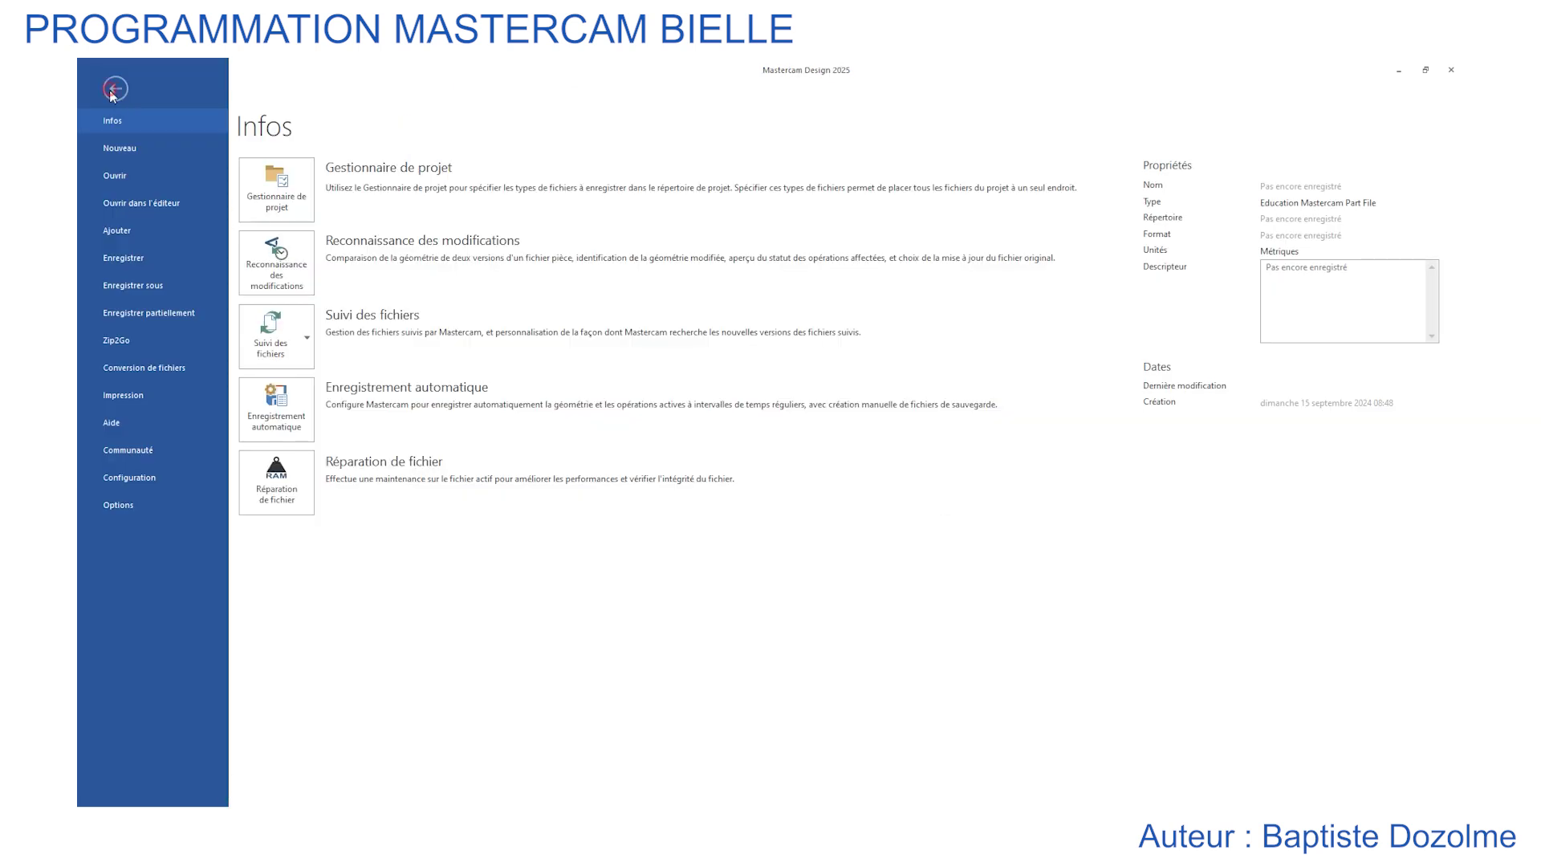
left_click(120, 231)
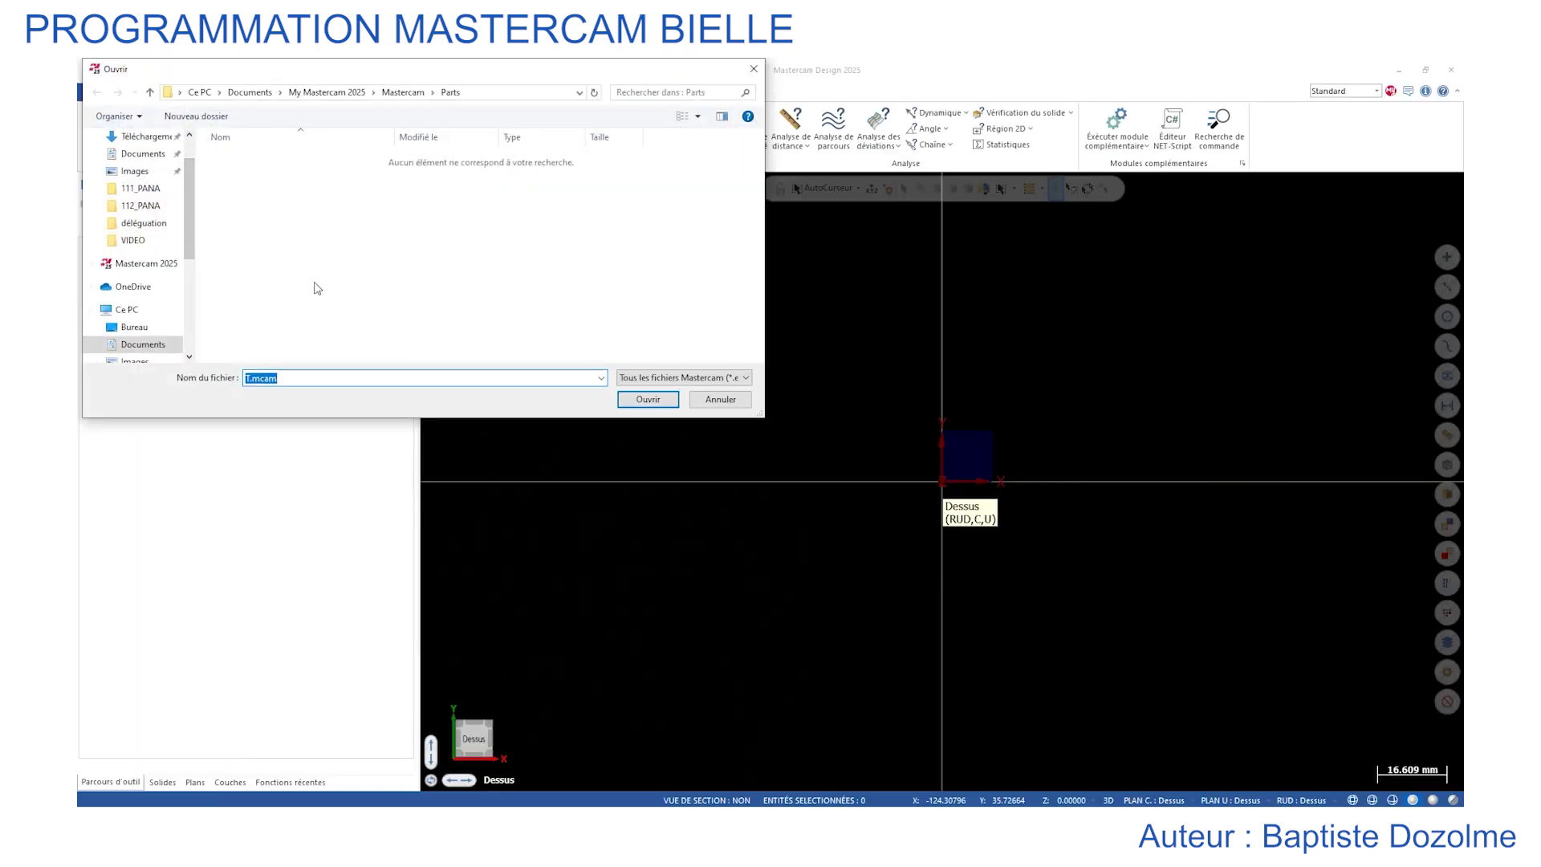
left_click(133, 240)
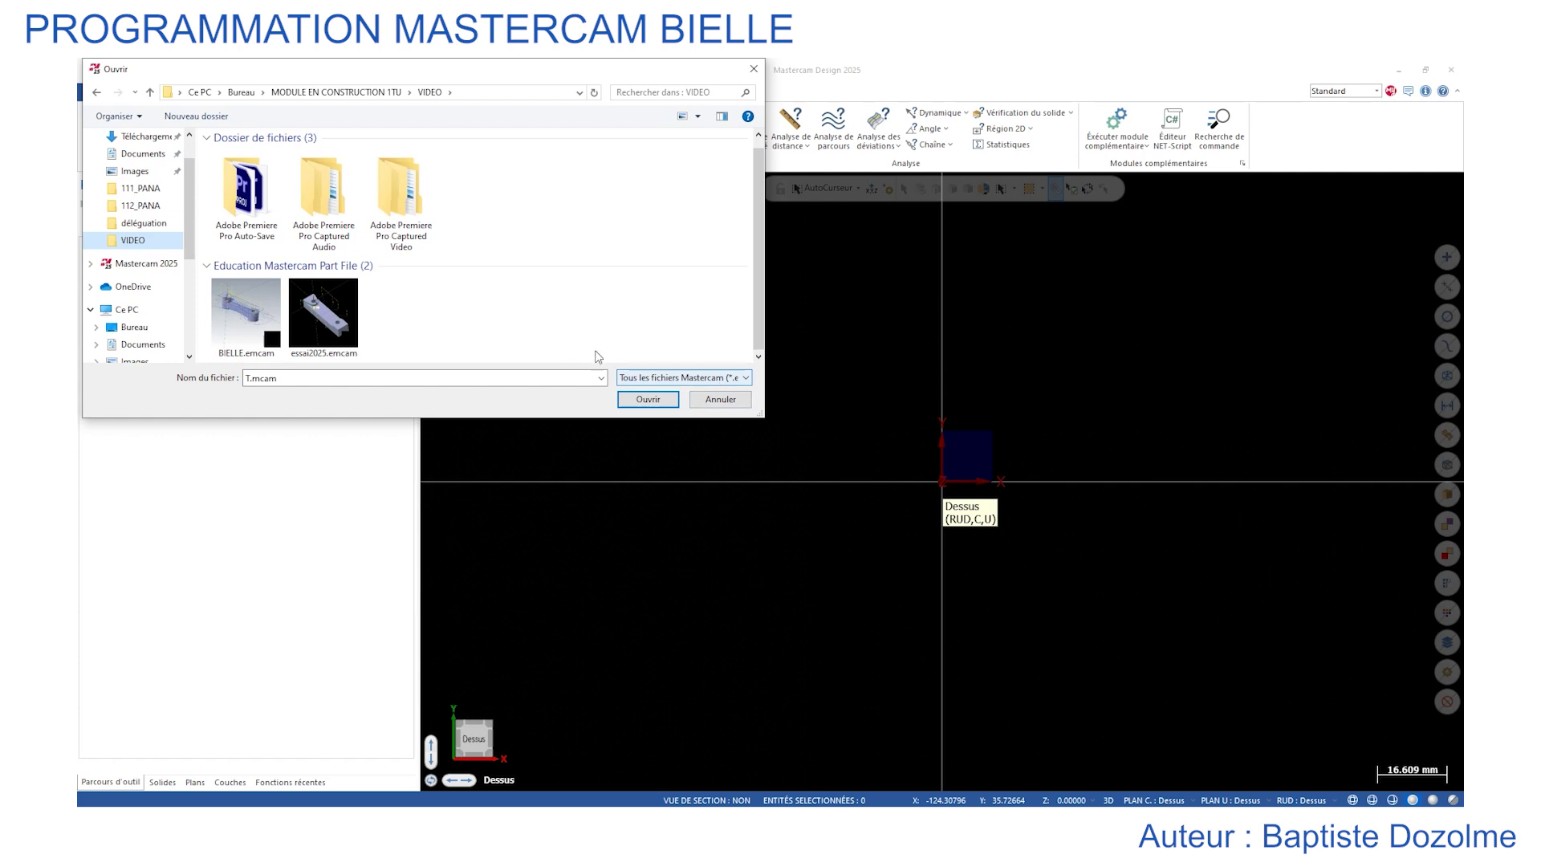
left_click(679, 379)
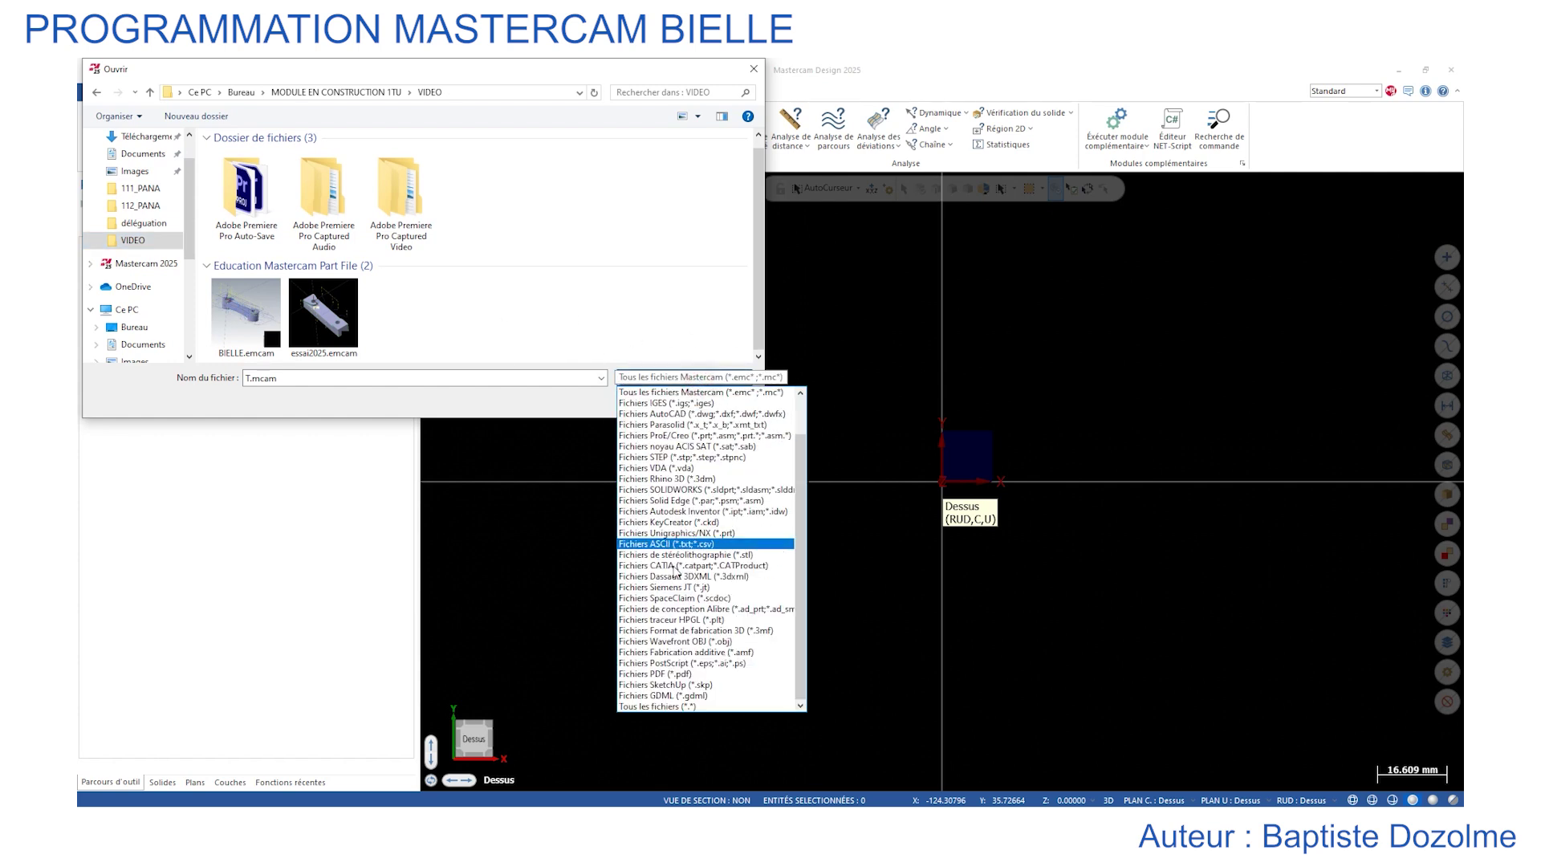
left_click(656, 707)
scroll(632, 298, "down", 10)
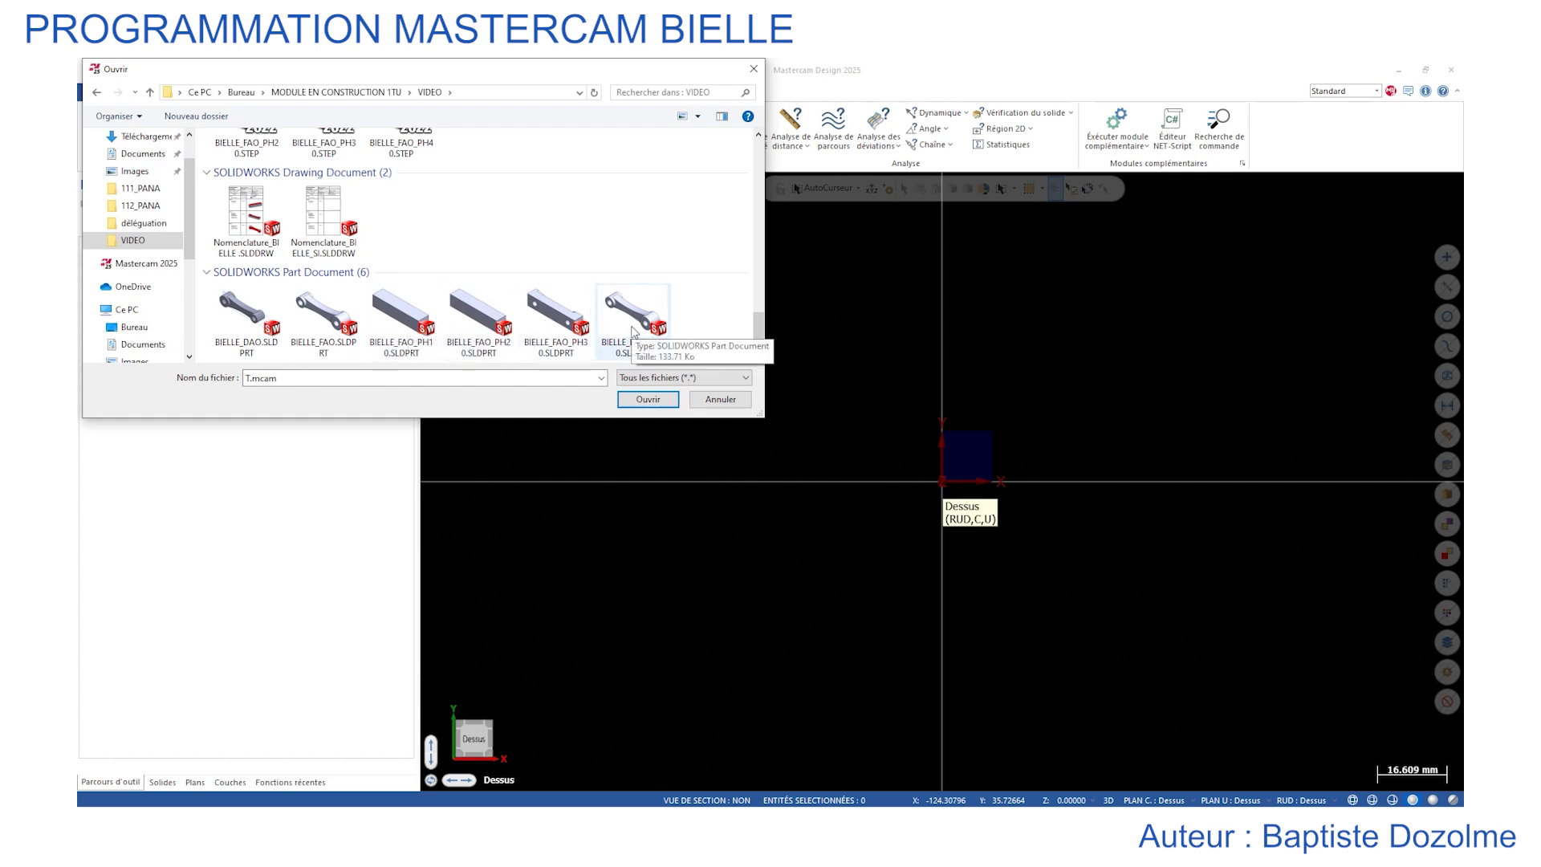
double_click(401, 317)
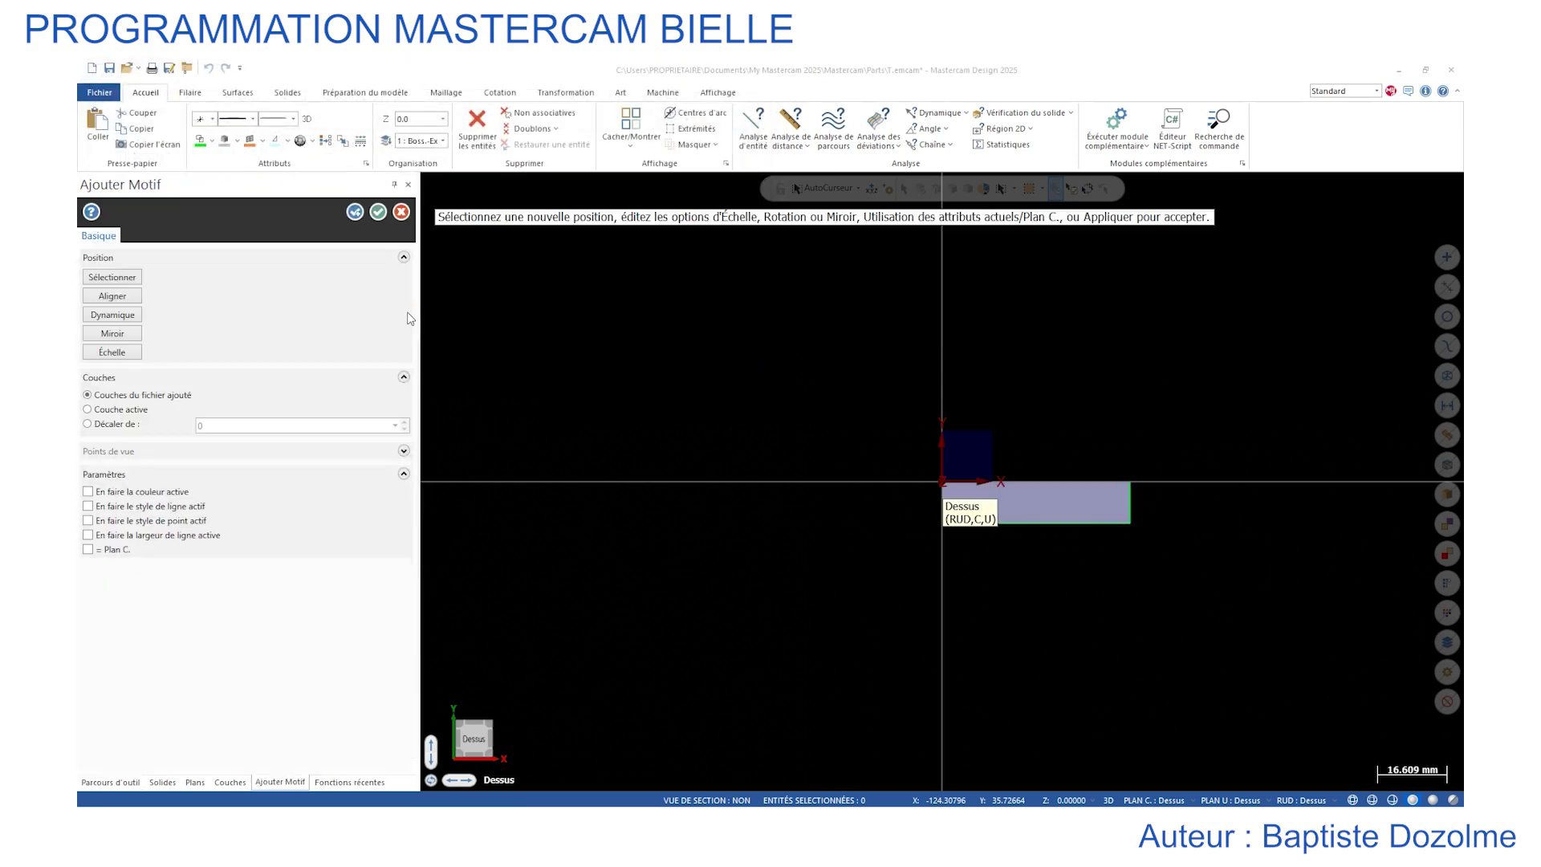
Inspect the merged block in a 3D view and cancel the merge.
middle_click_drag(843, 460, 828, 497)
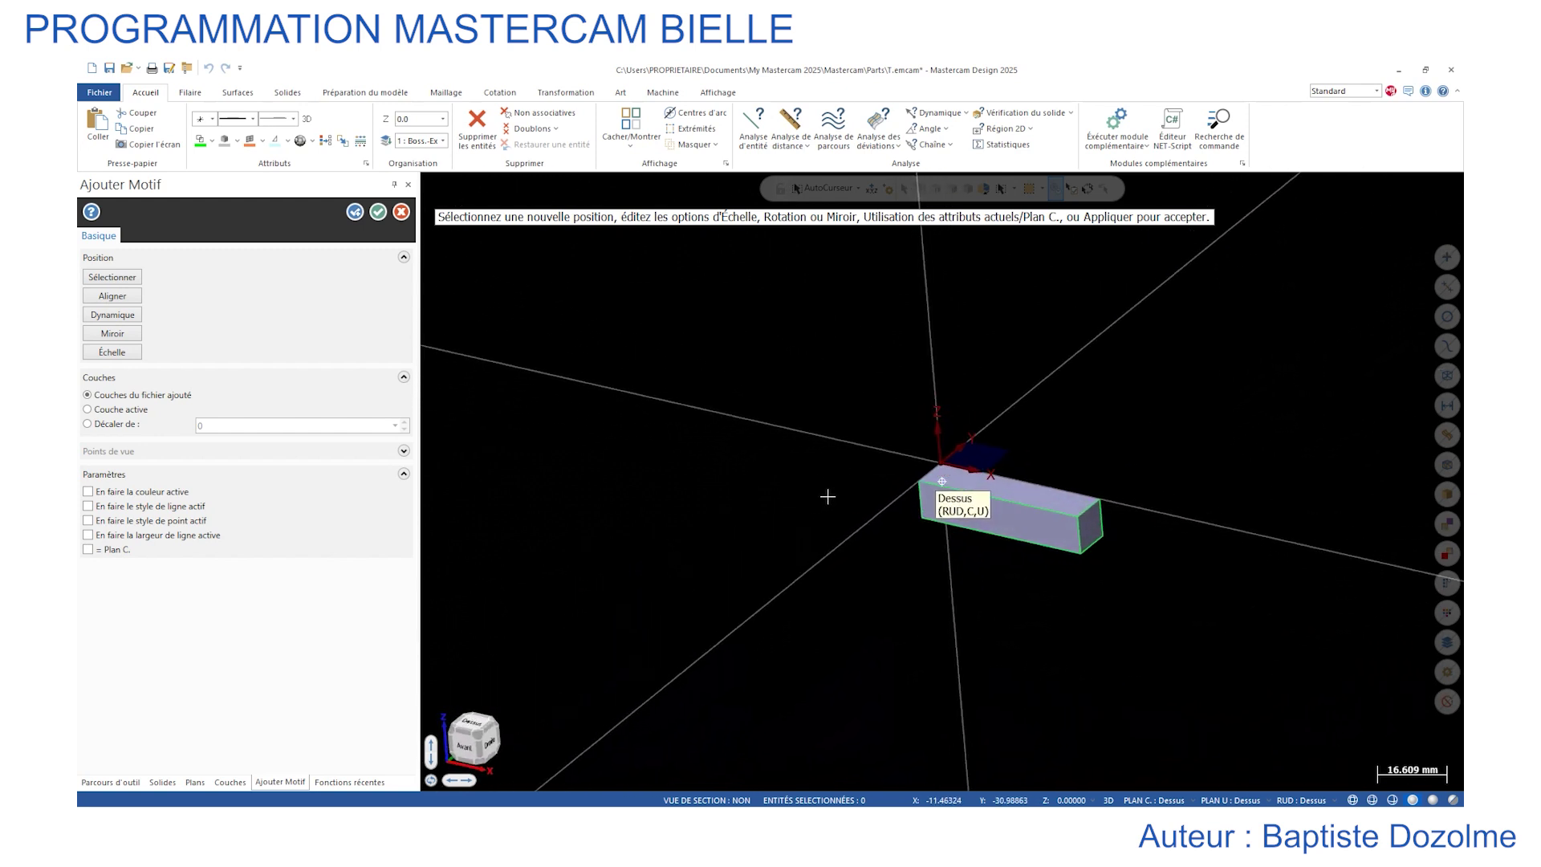
scroll(1023, 497, "up", 2)
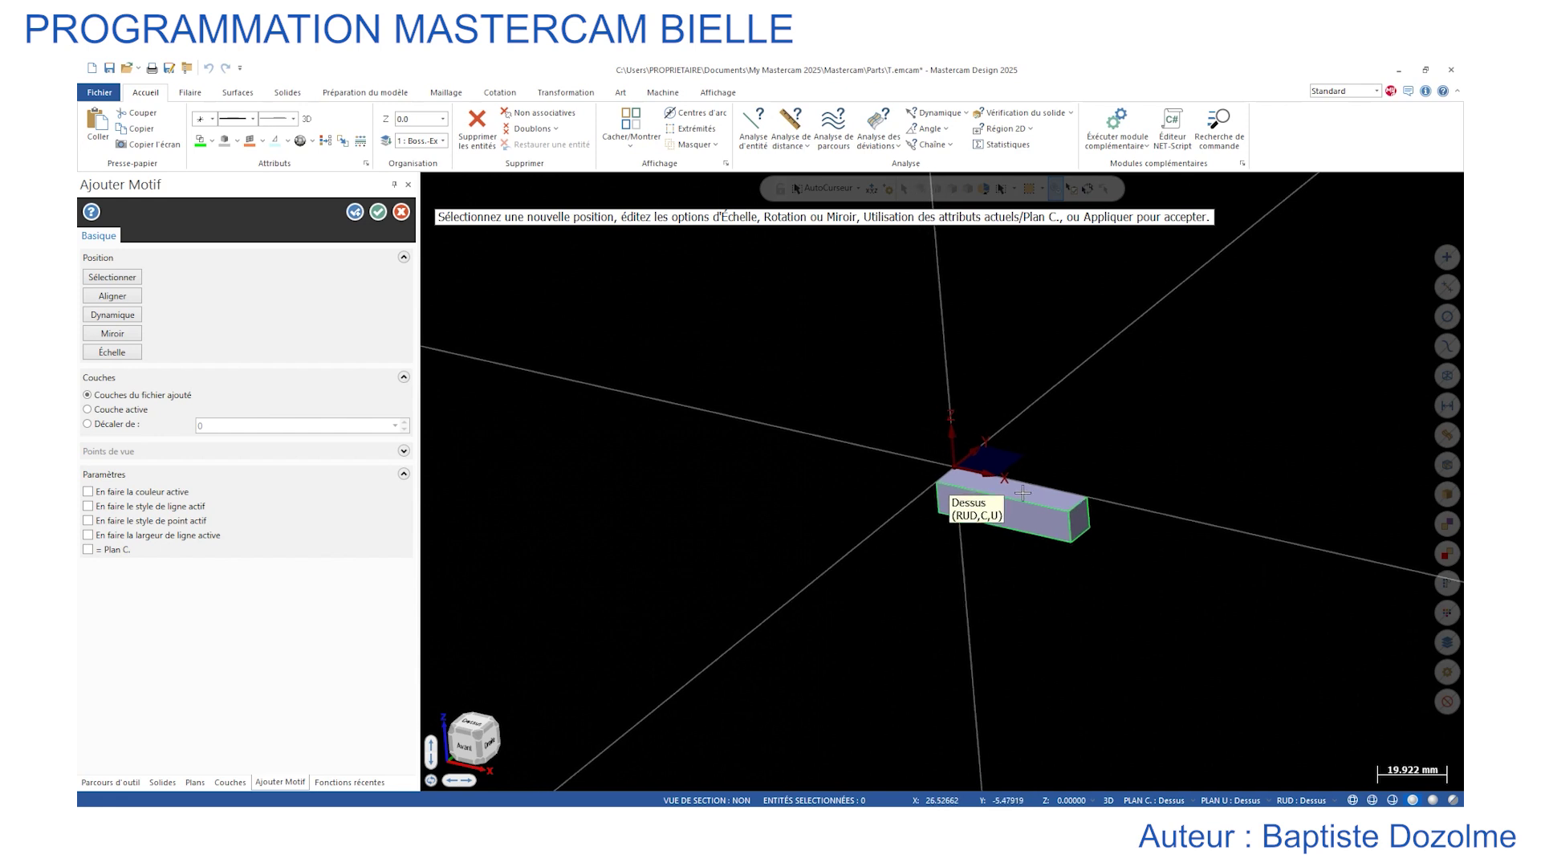
scroll(1023, 497, "up", 1)
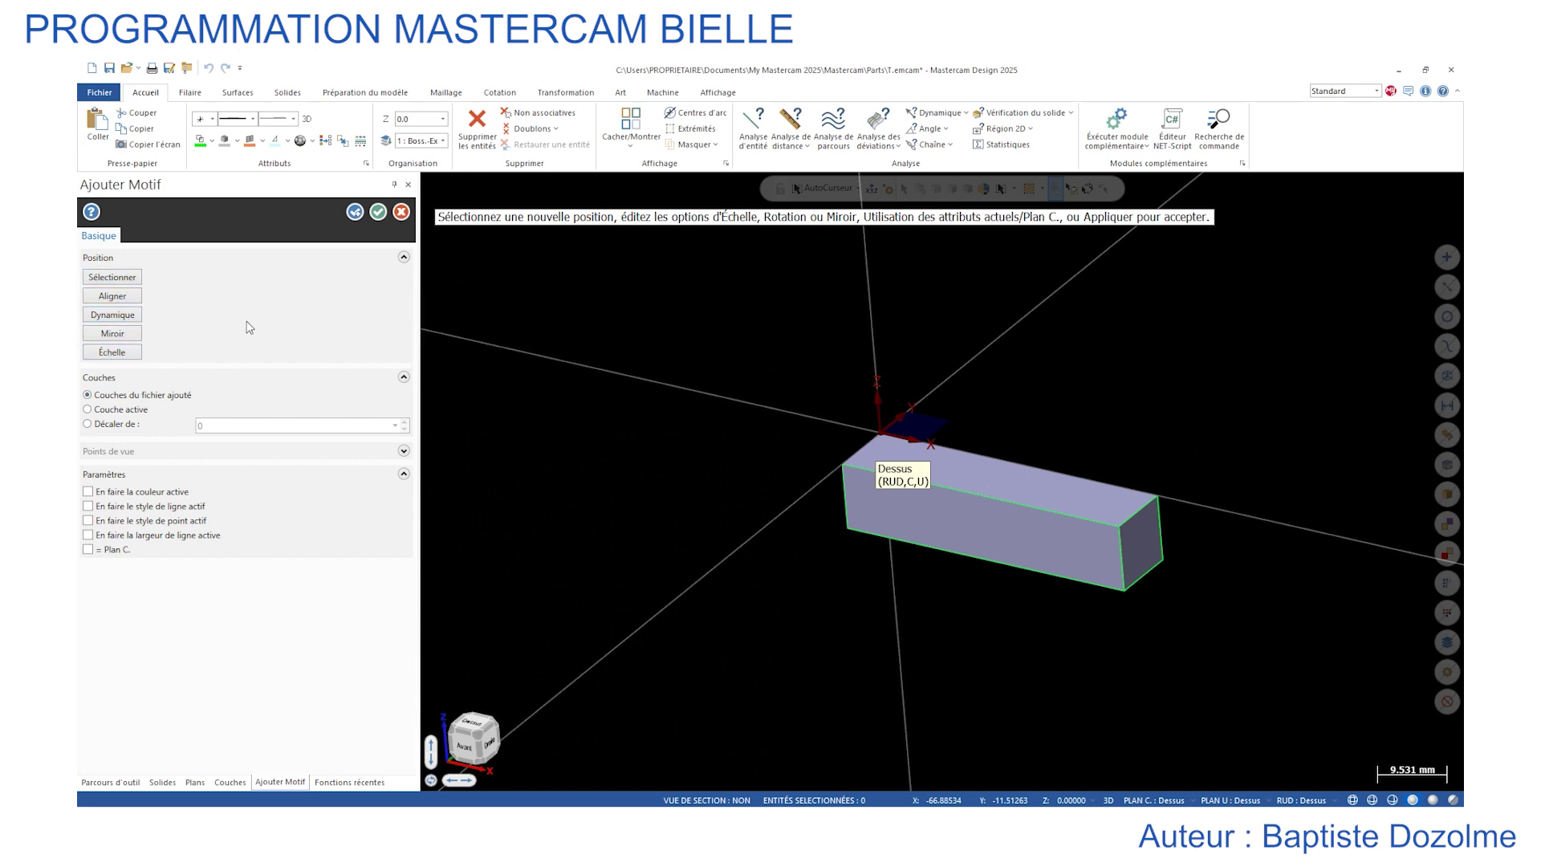
left_click(402, 211)
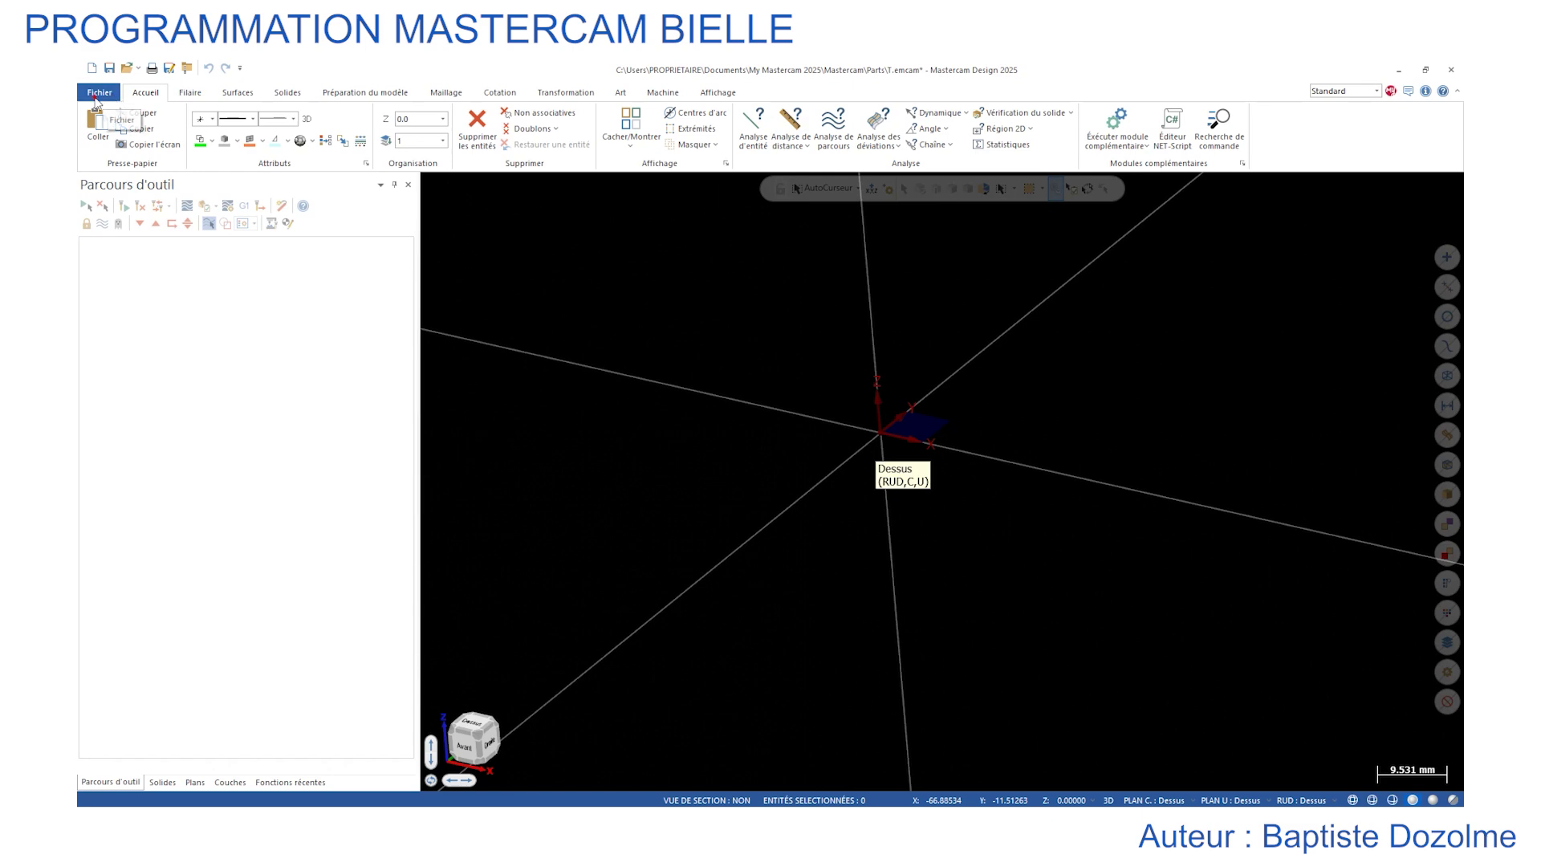
Review the SOLIDWORKS import options with solids as the import type, then merge BIELLE_FAO_PH10.SLDPRT at its default position.
left_click(94, 101)
left_click(139, 238)
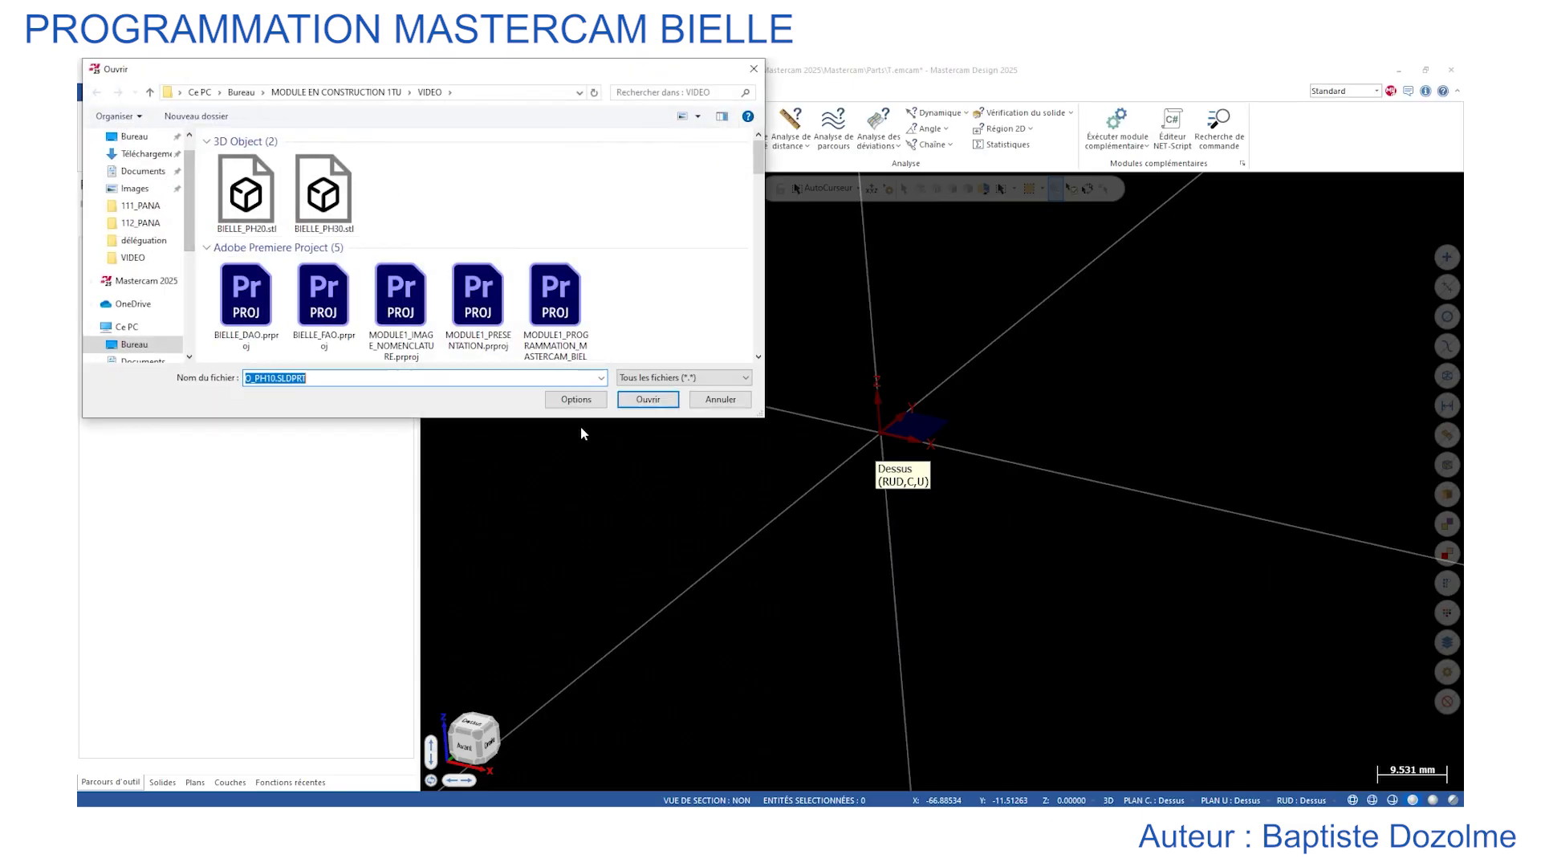
scroll(653, 305, "down", 10)
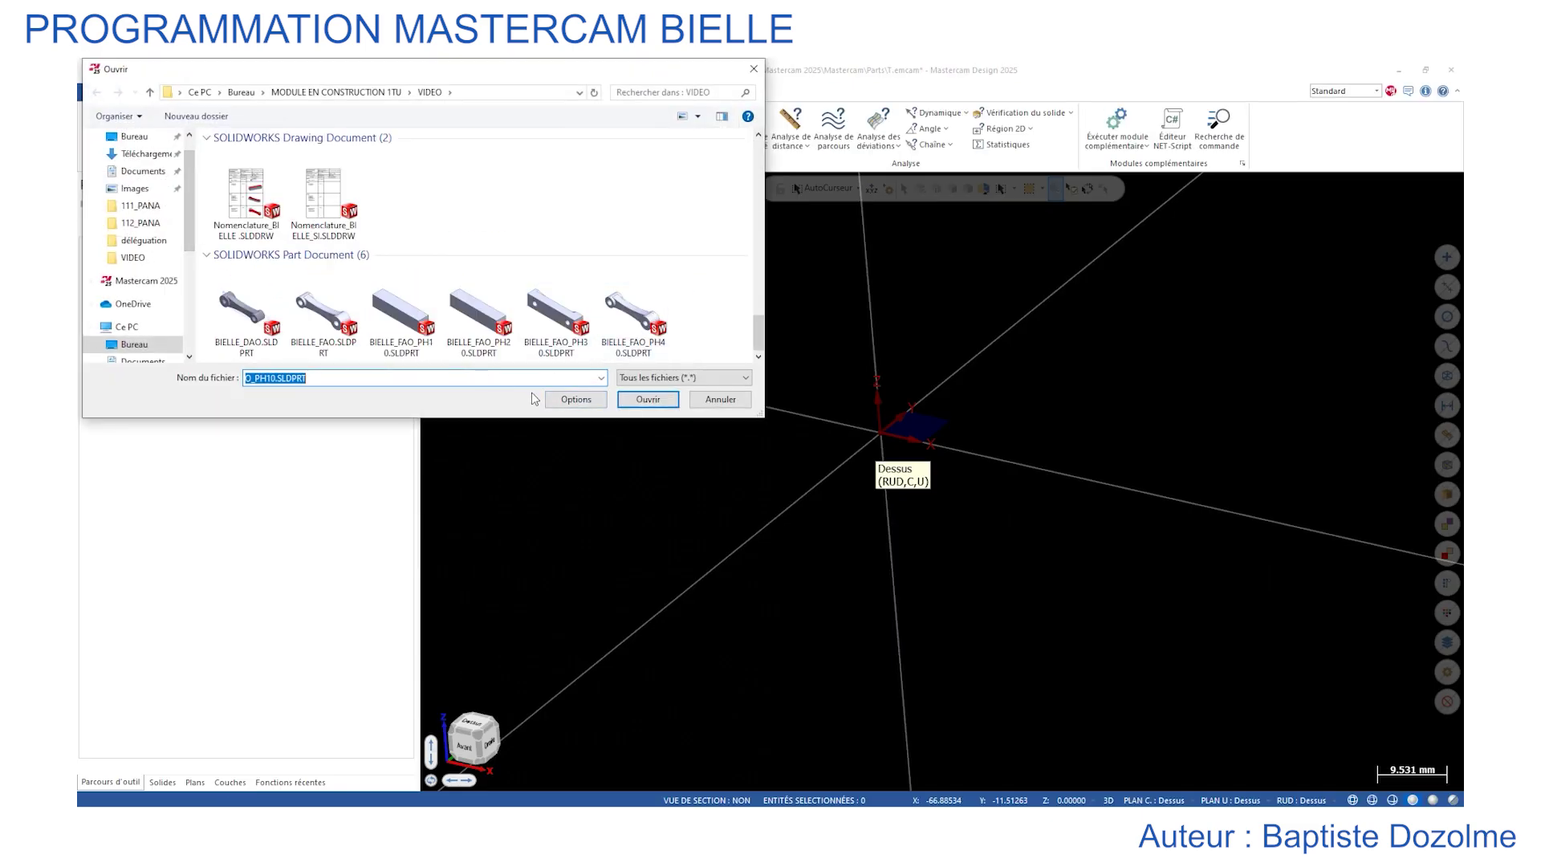
left_click(575, 399)
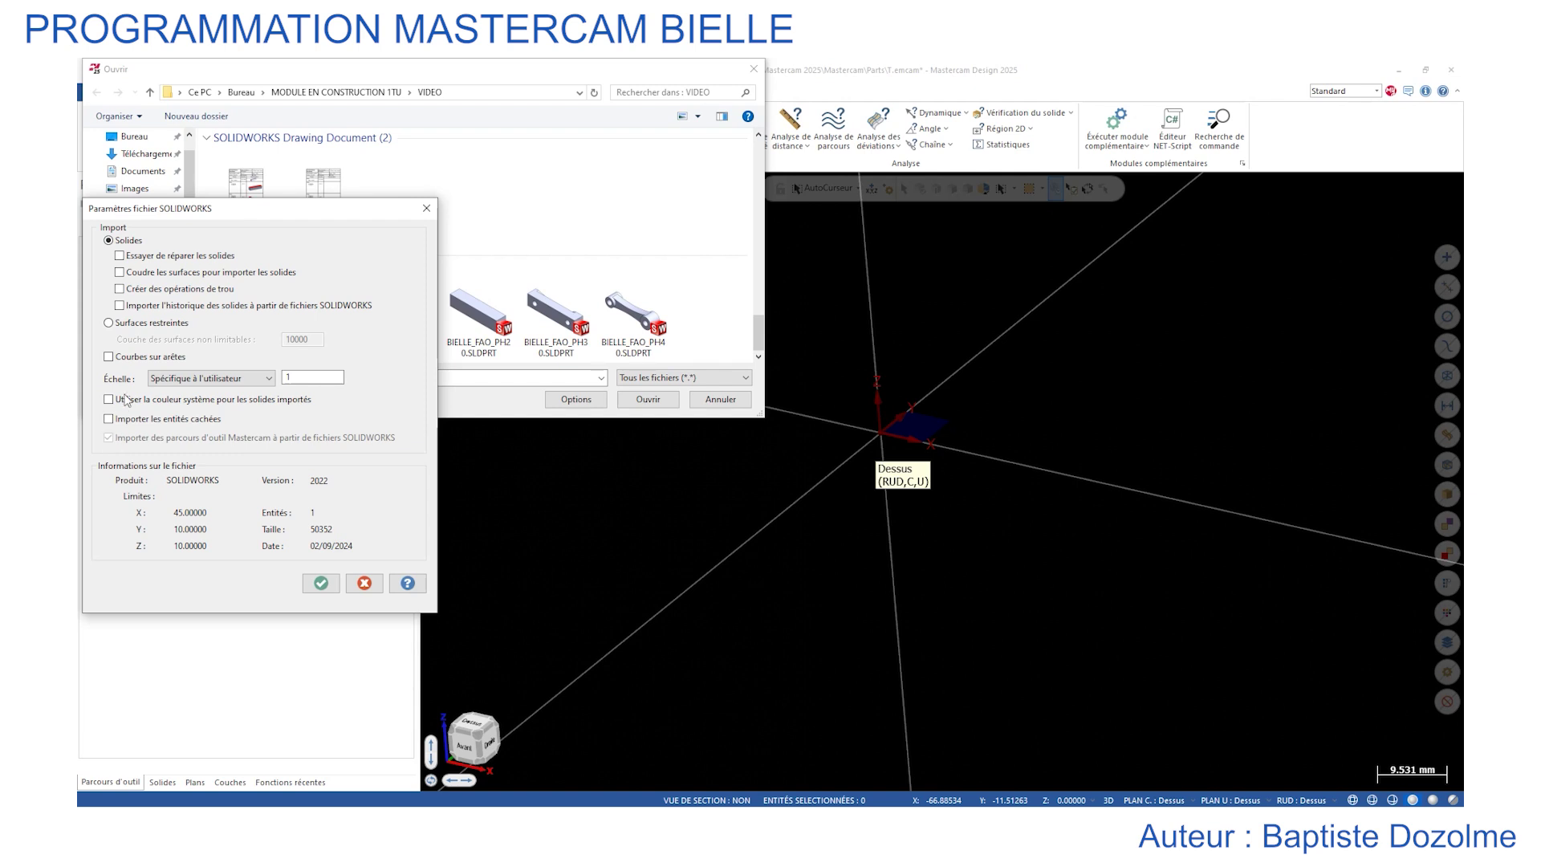
left_click(321, 583)
double_click(399, 325)
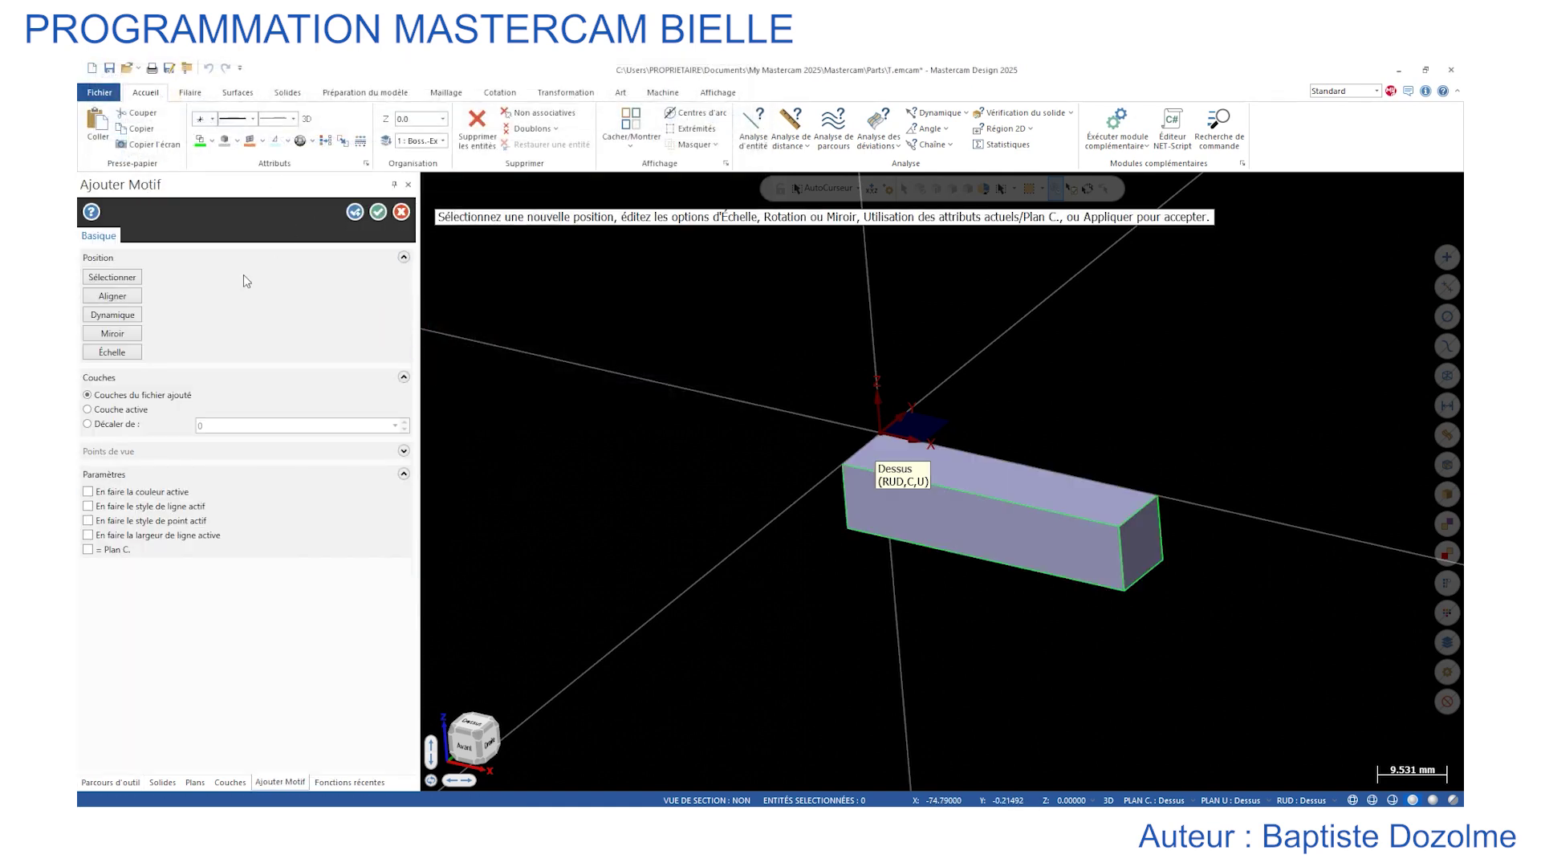
left_click(378, 212)
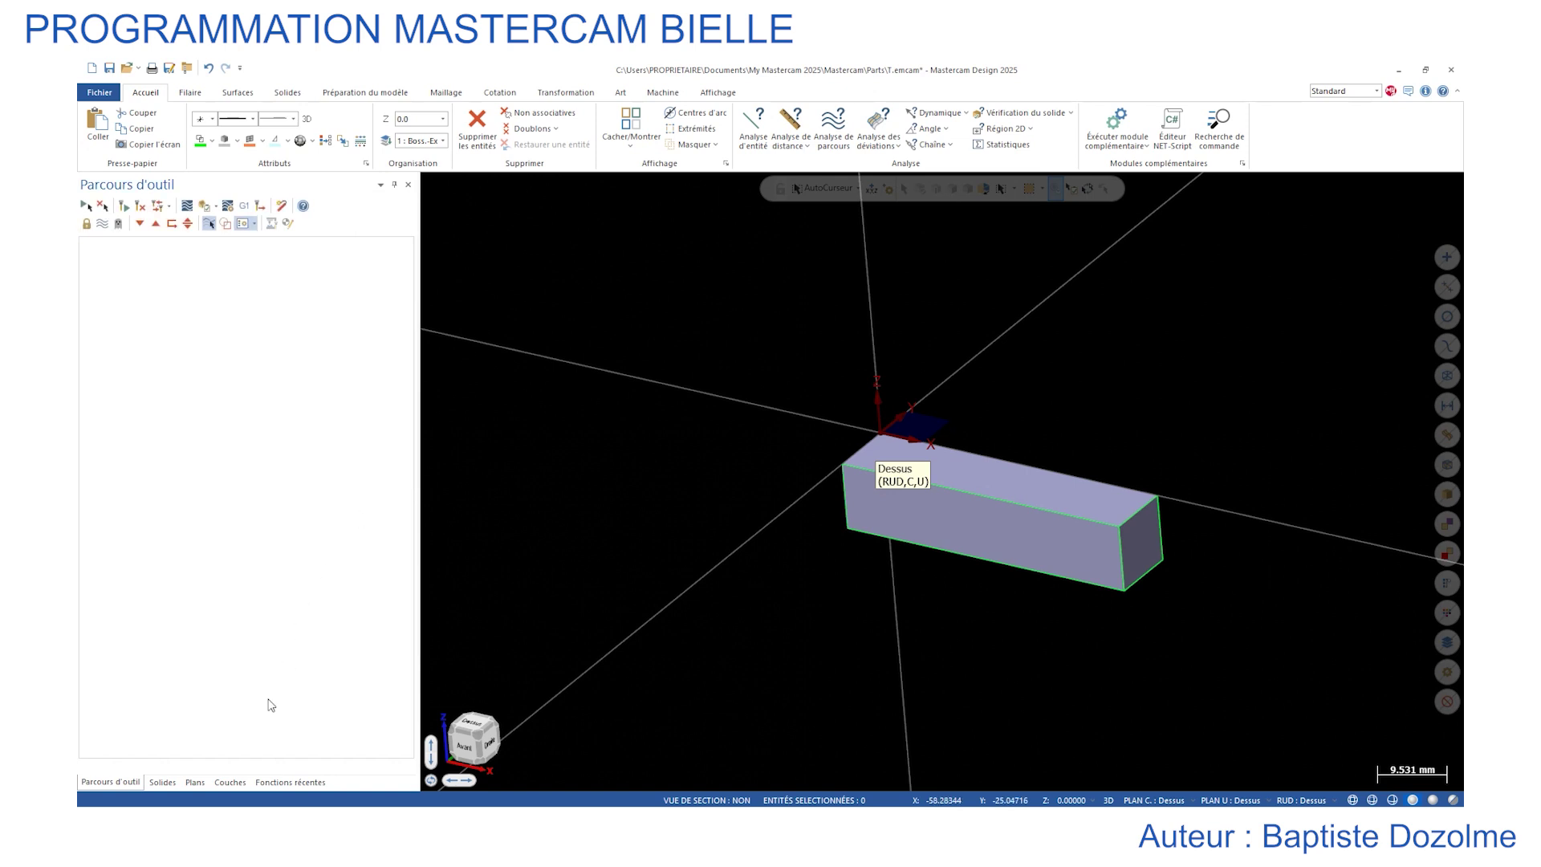
Rename layer 1, which holds the merged blank, as BRUT_PH20.
left_click(231, 782)
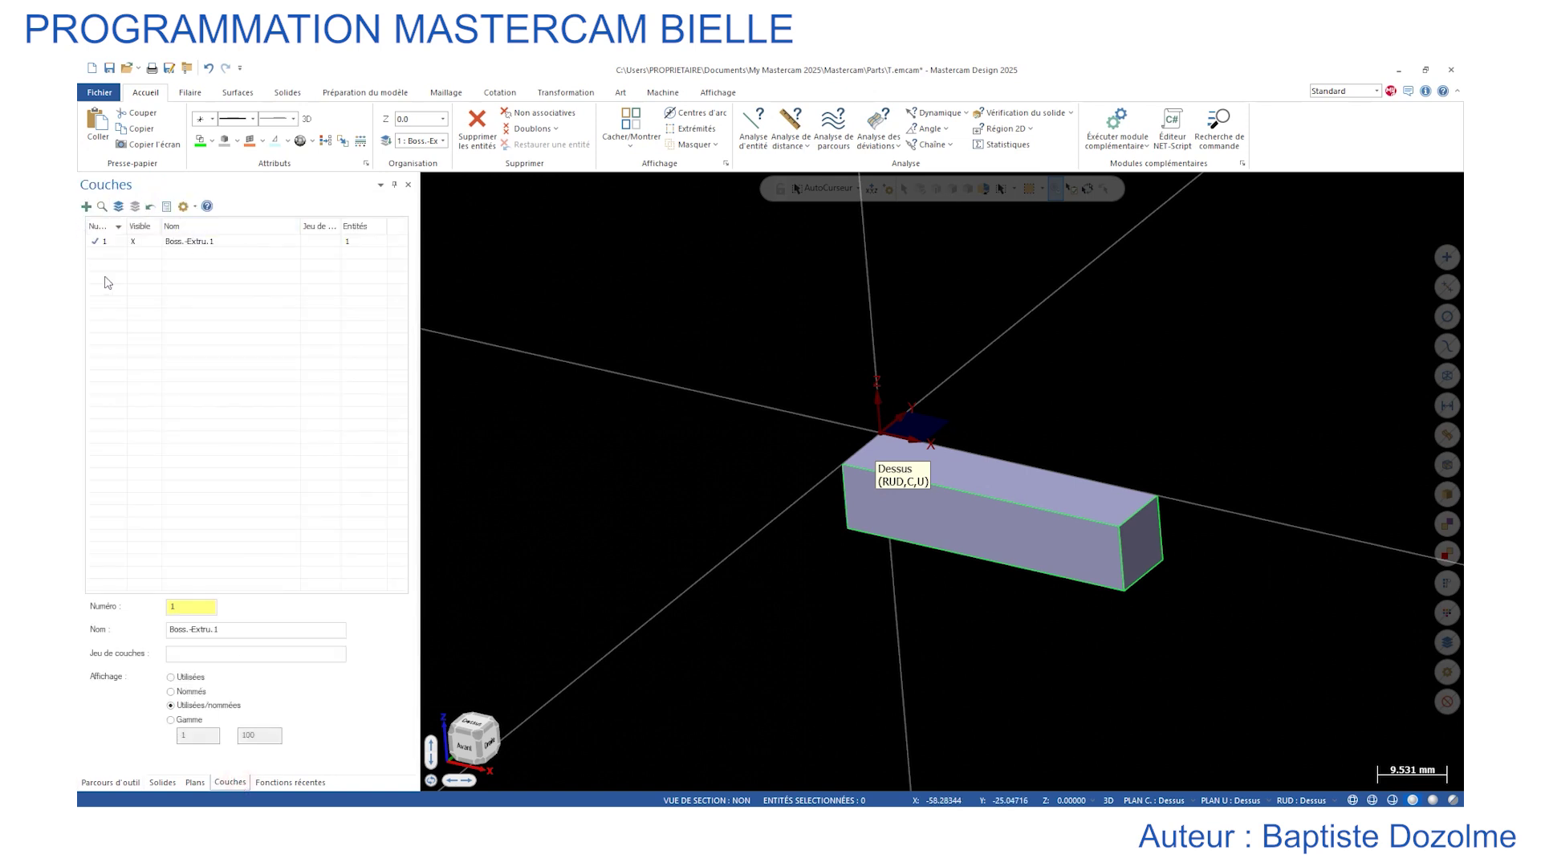
double_click(200, 242)
type("BRUT_PH20")
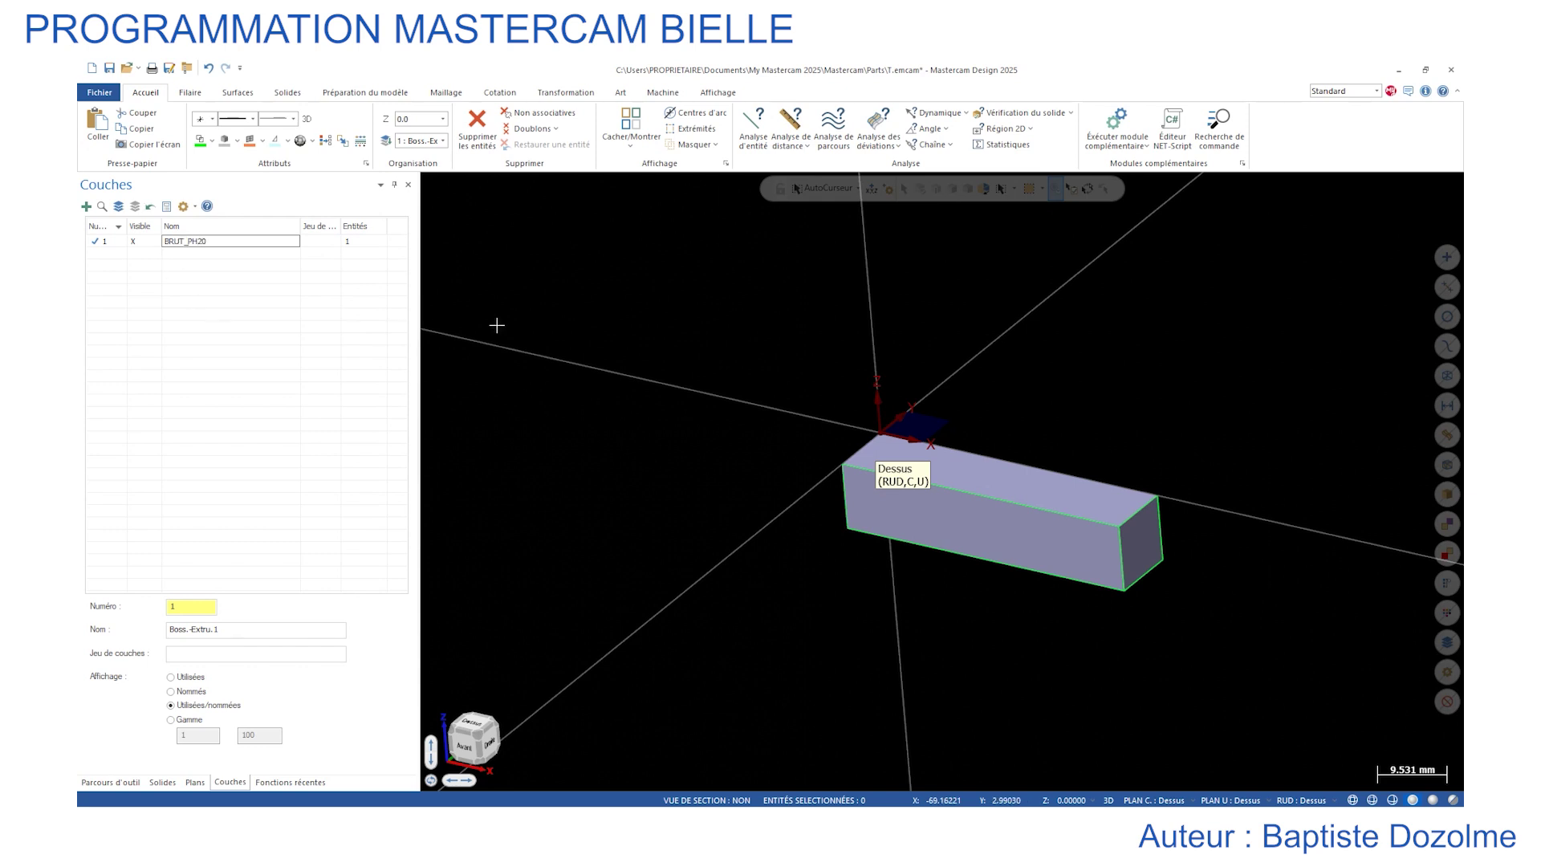
left_click(271, 344)
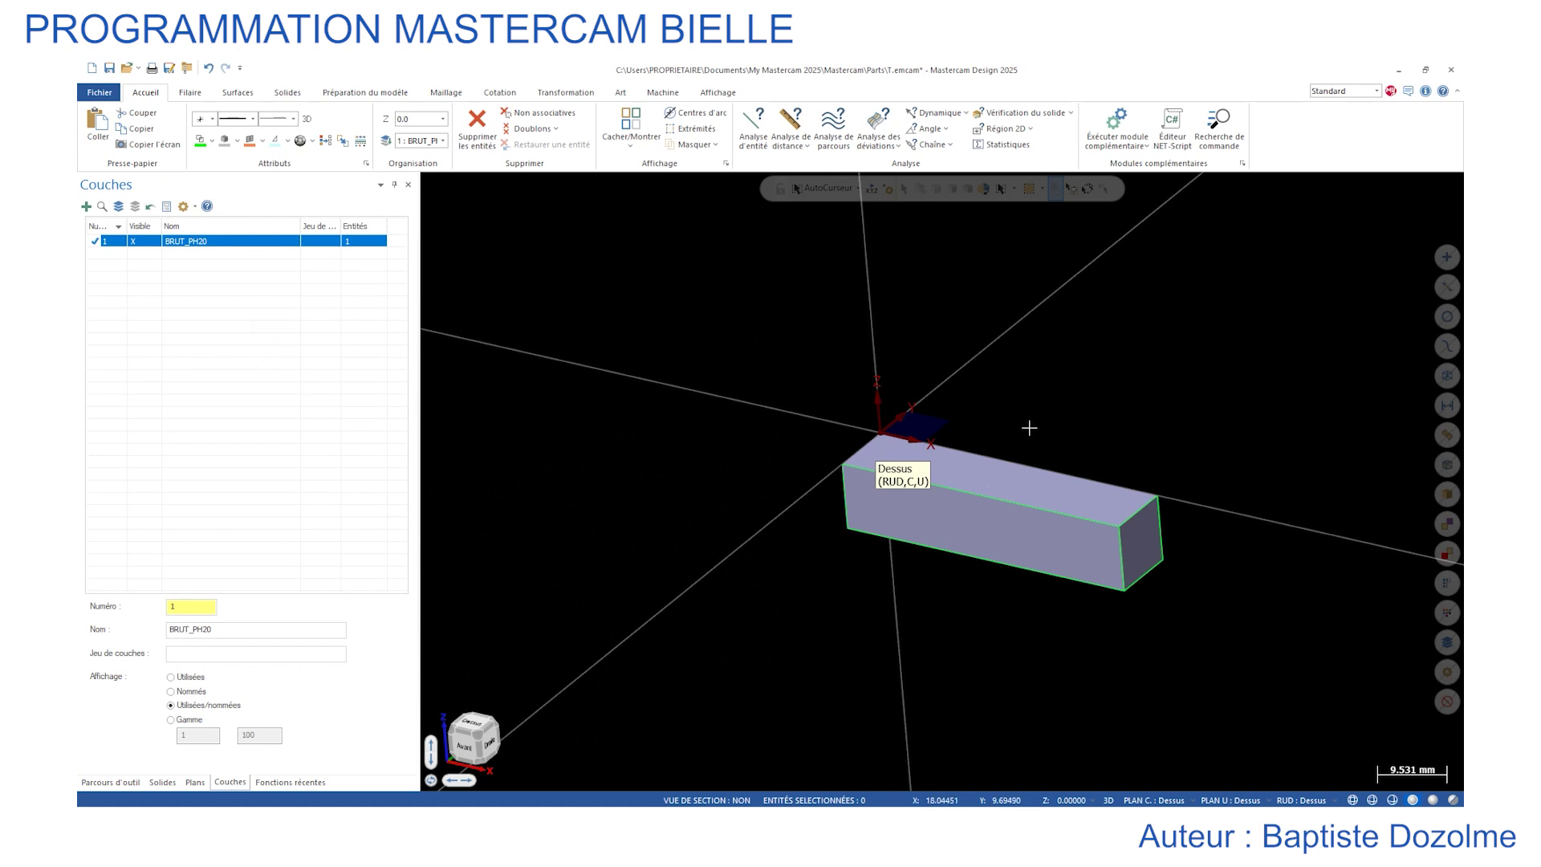
Move the blank solid 1 mm along Z with Translation, using the move method instead of copy, and clear the result colours.
scroll(1029, 428, "up", 1)
left_click_drag(769, 357, 1221, 630)
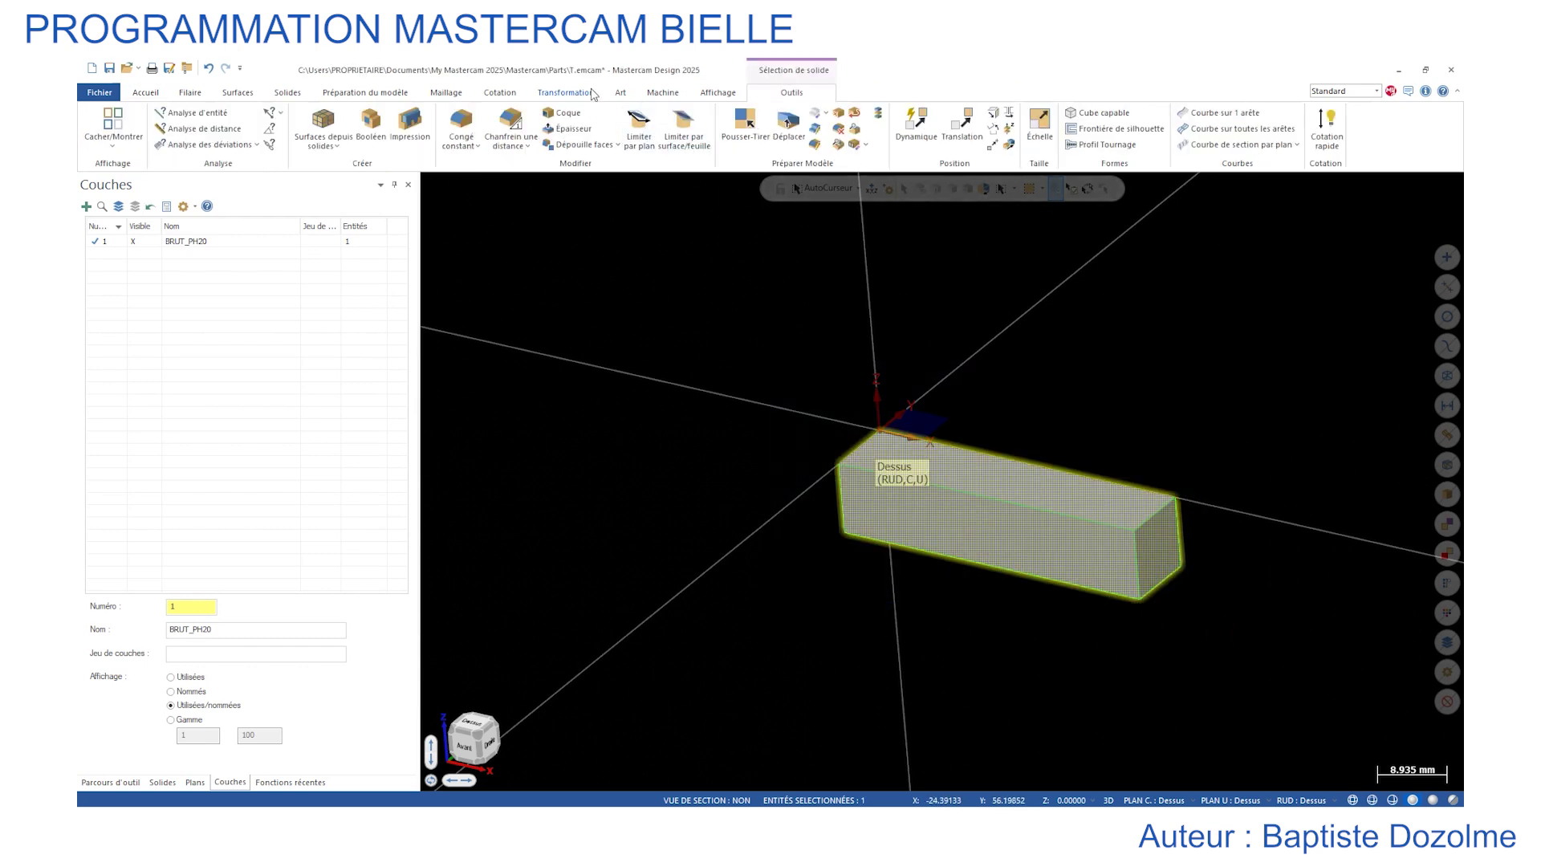
left_click(566, 93)
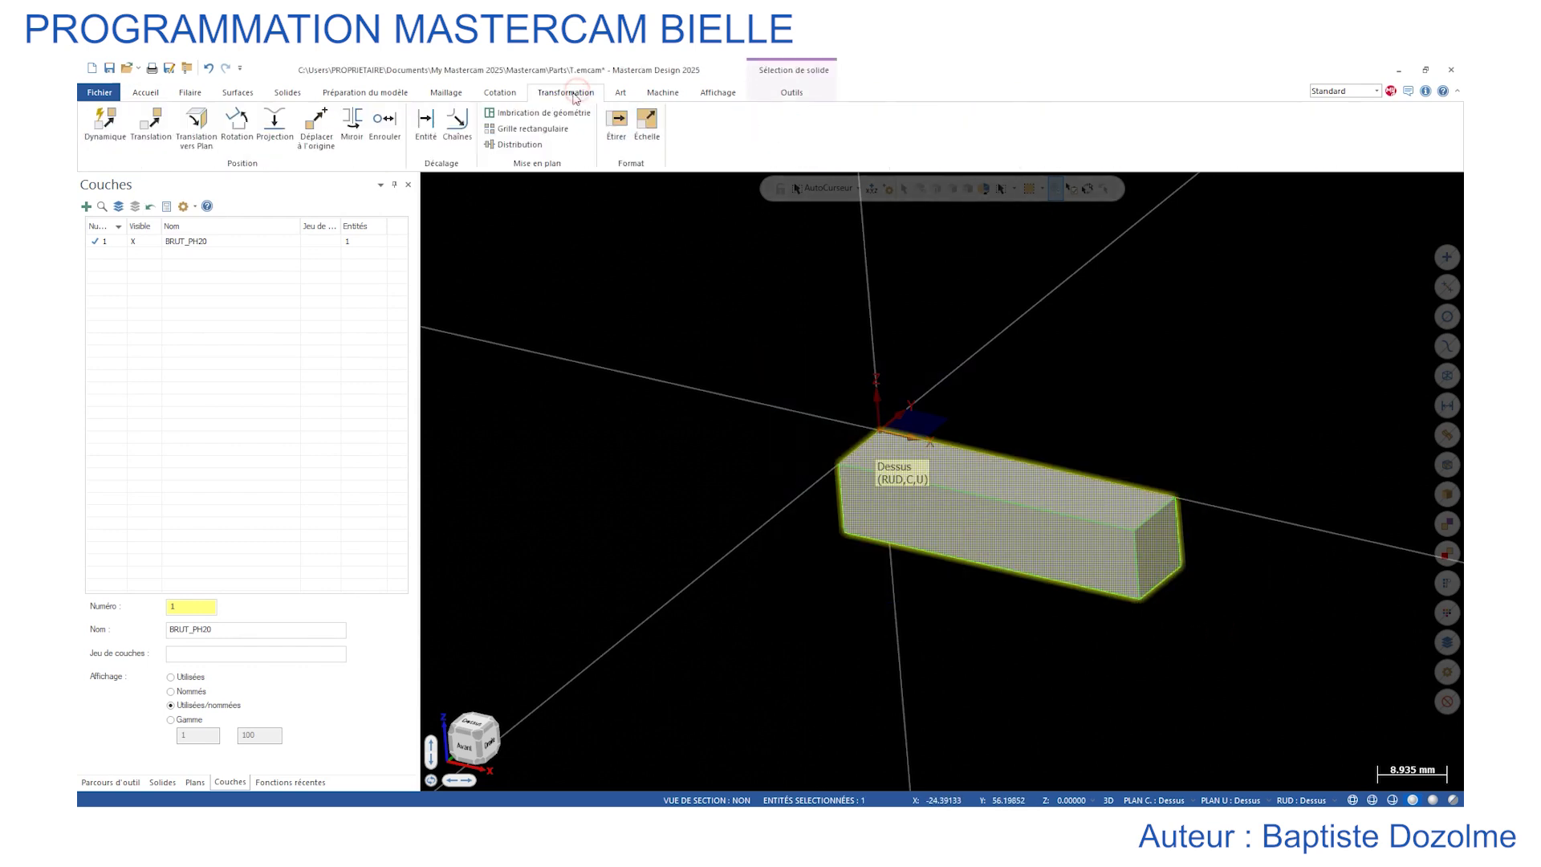
left_click(151, 122)
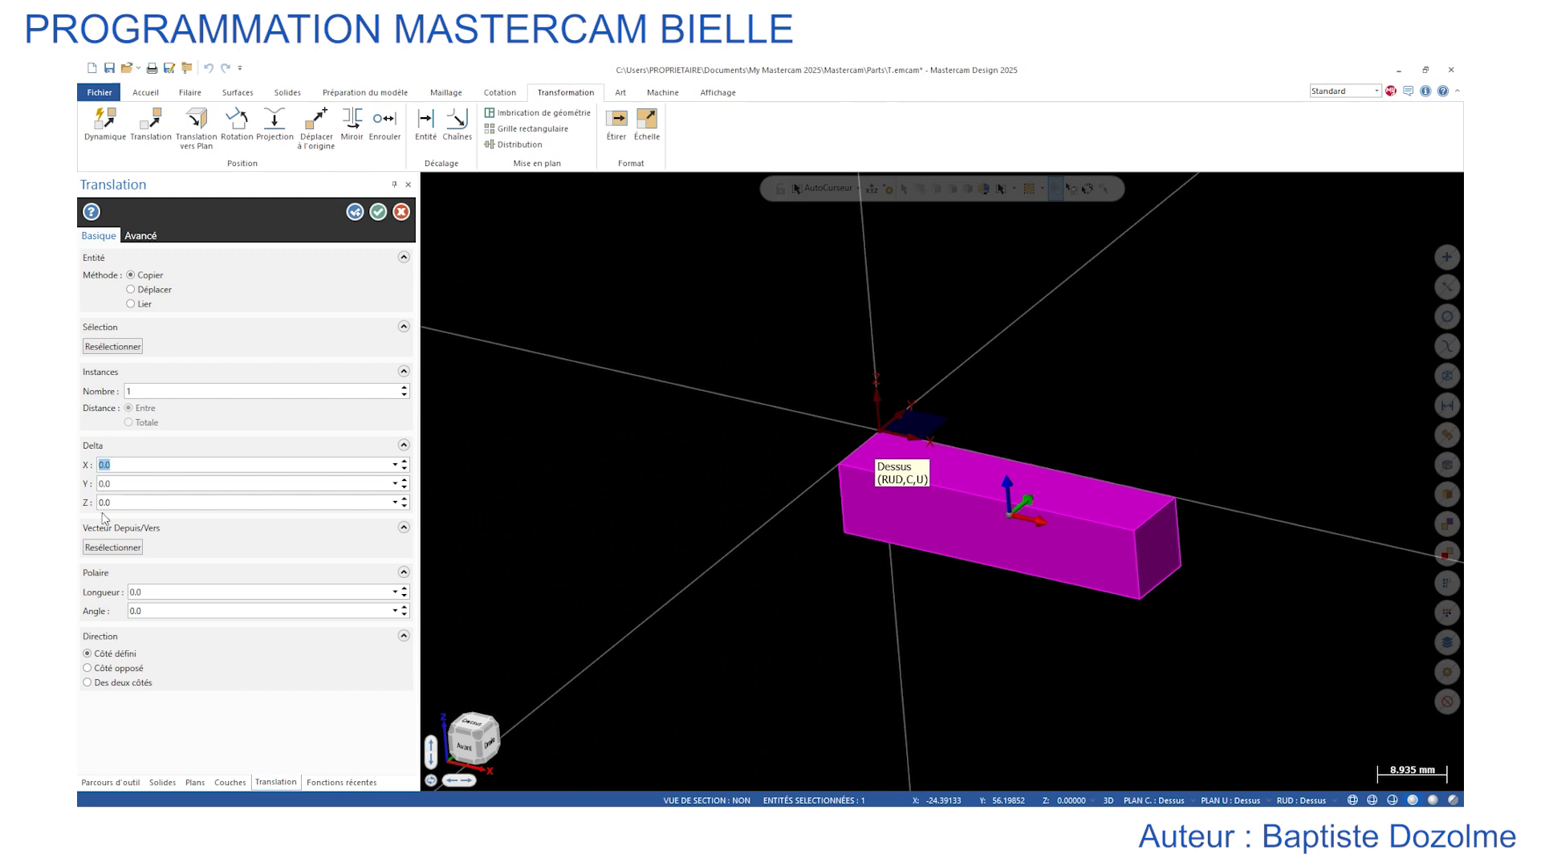
left_click(115, 503)
type("1")
key("Return")
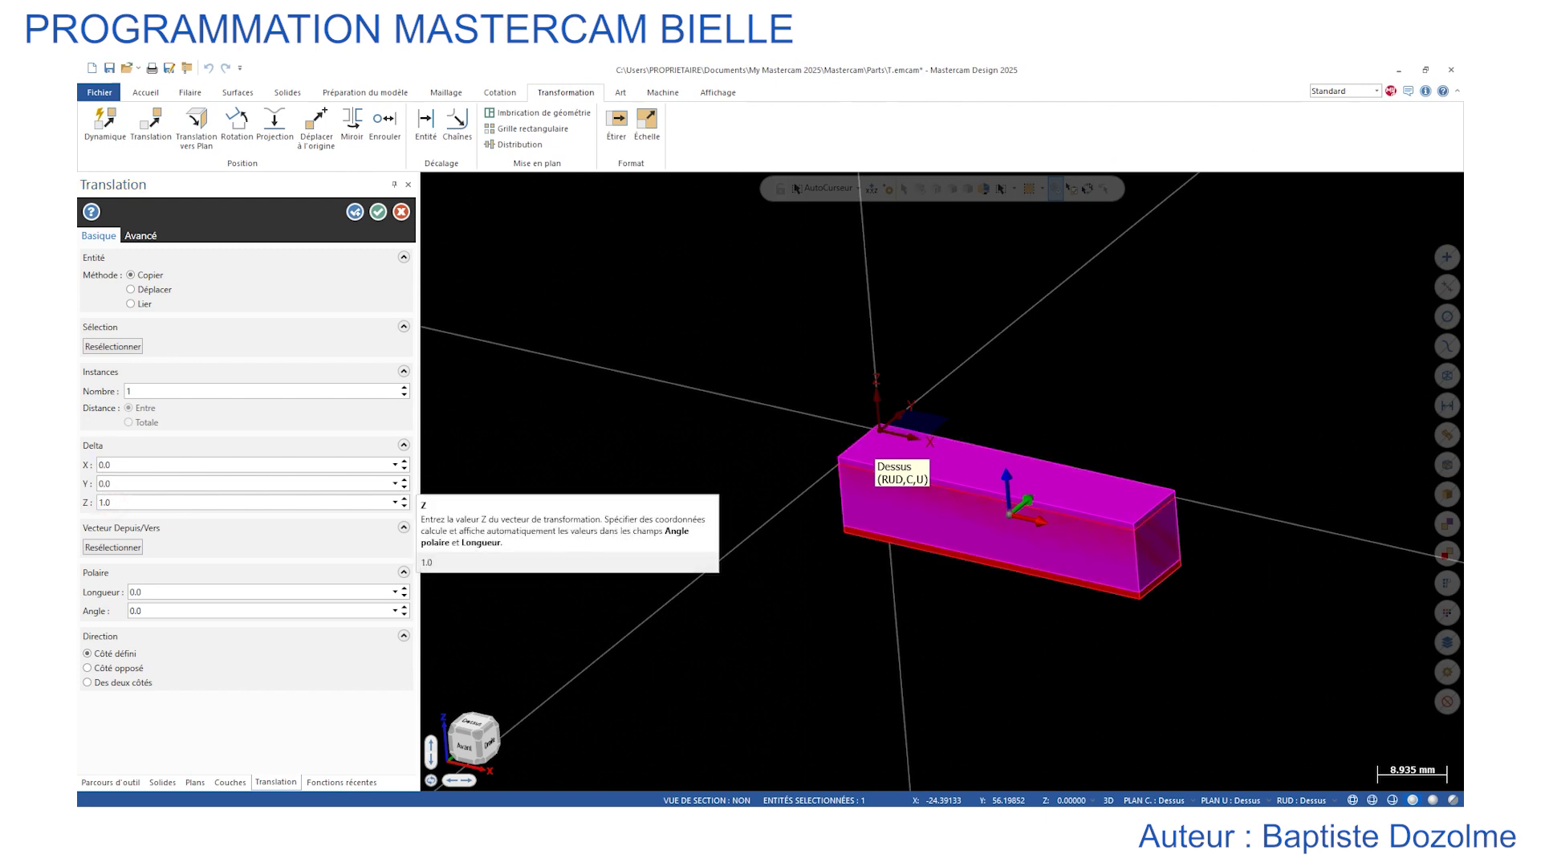
left_click(131, 289)
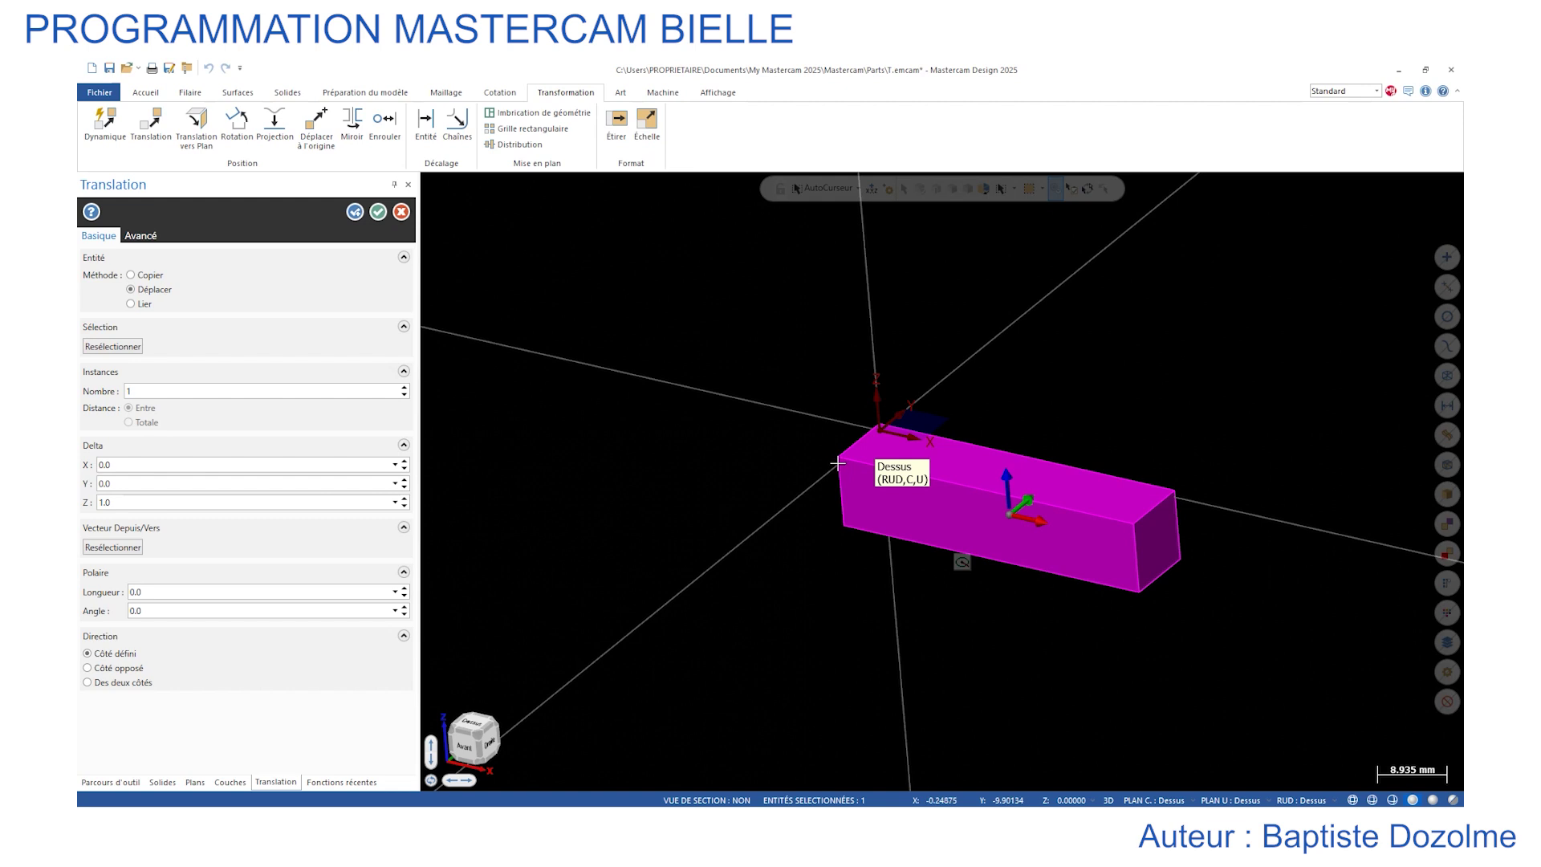
left_click(378, 212)
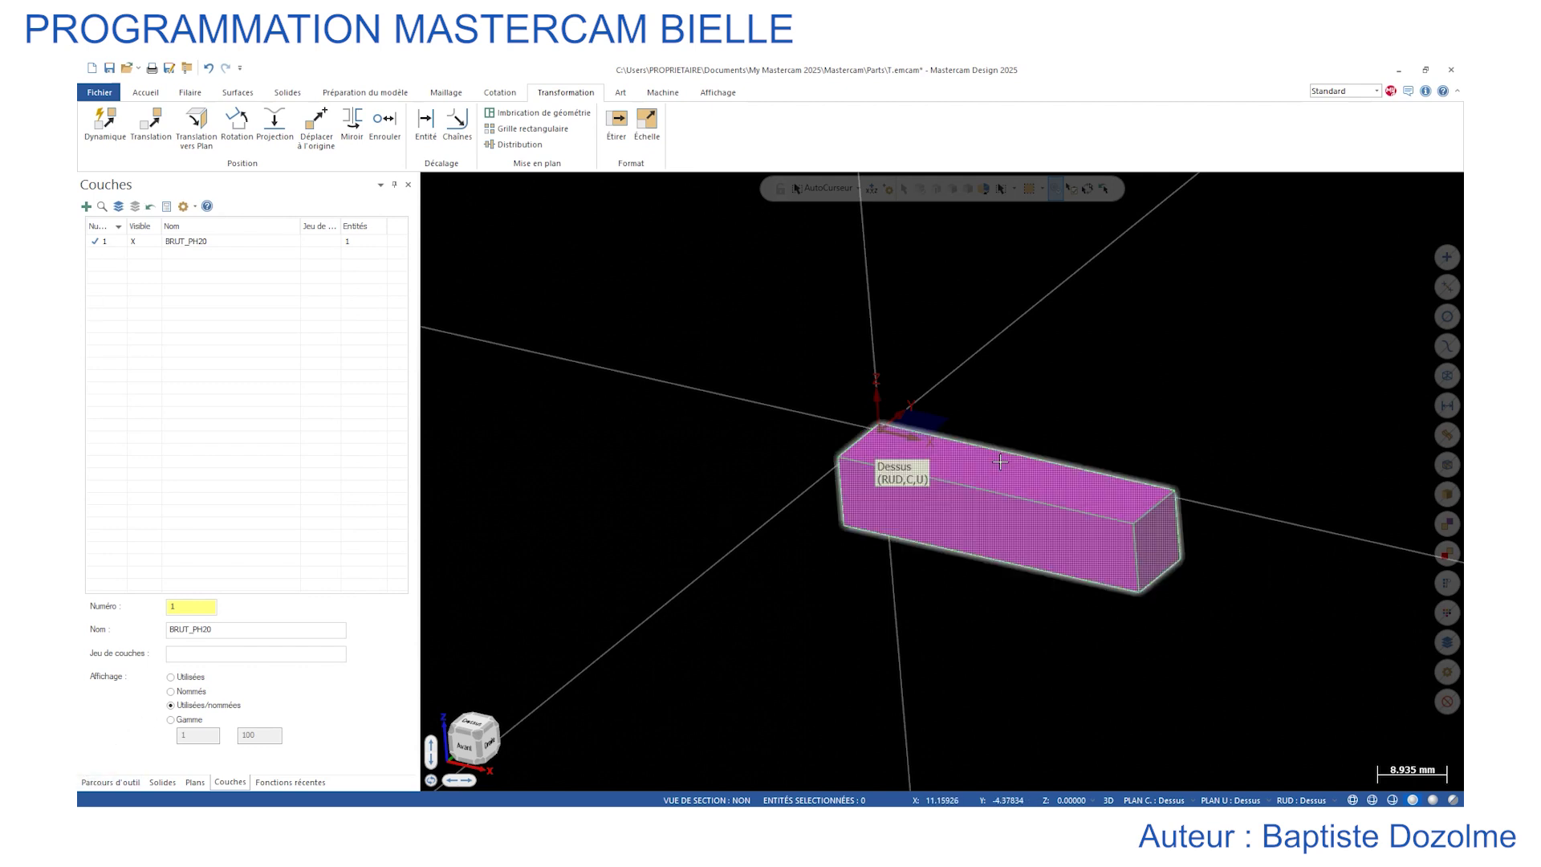
right_click(665, 456)
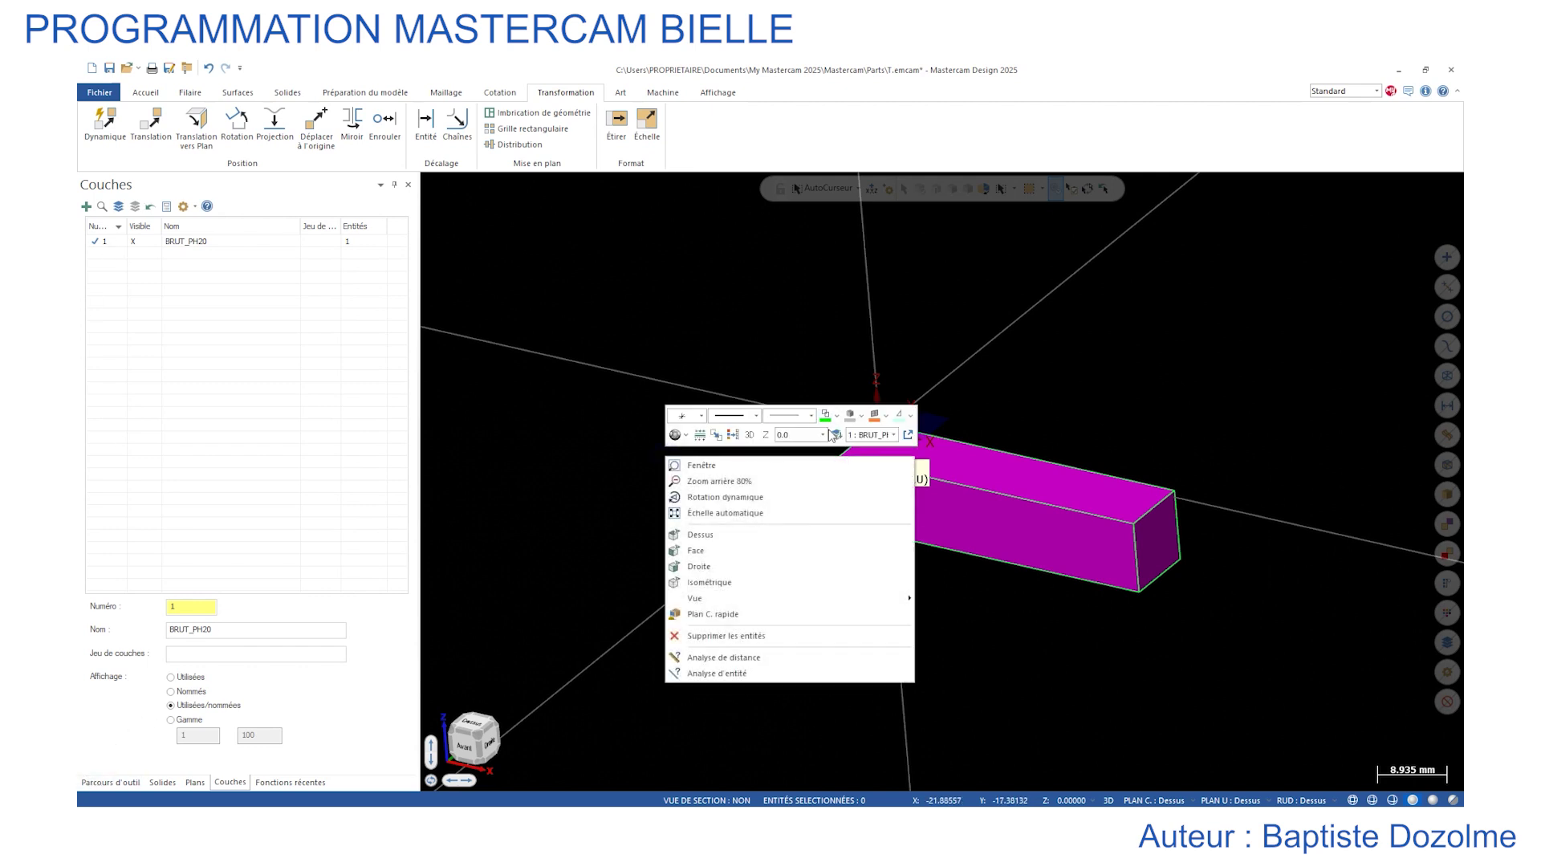
left_click(732, 435)
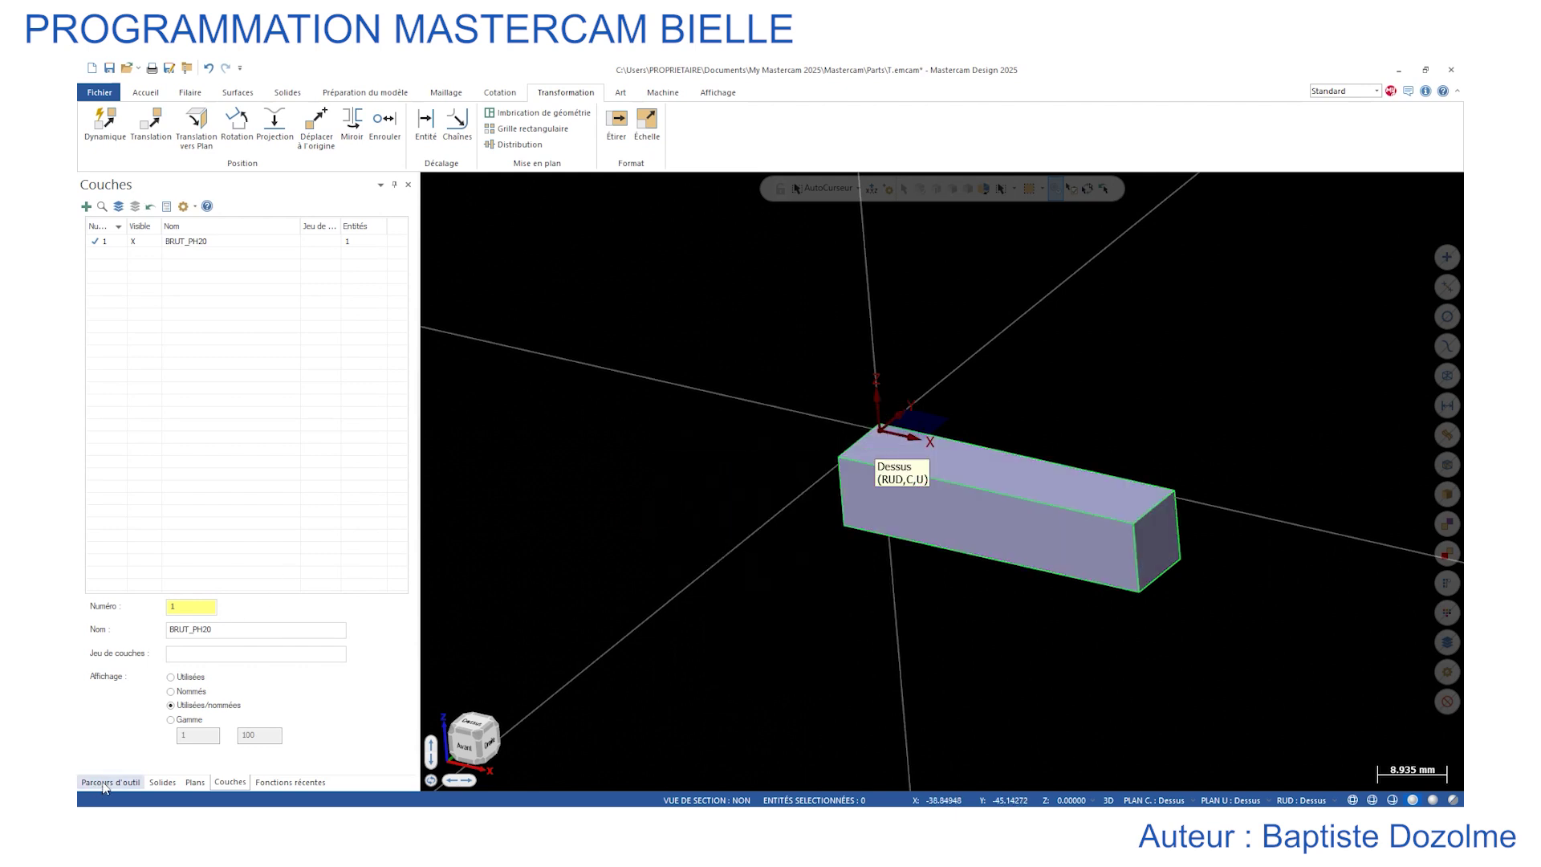
Merge the SOLIDWORKS part BIELLE_FAO_PH20.SLDPRT from the VIDEO folder into the current file.
left_click(99, 92)
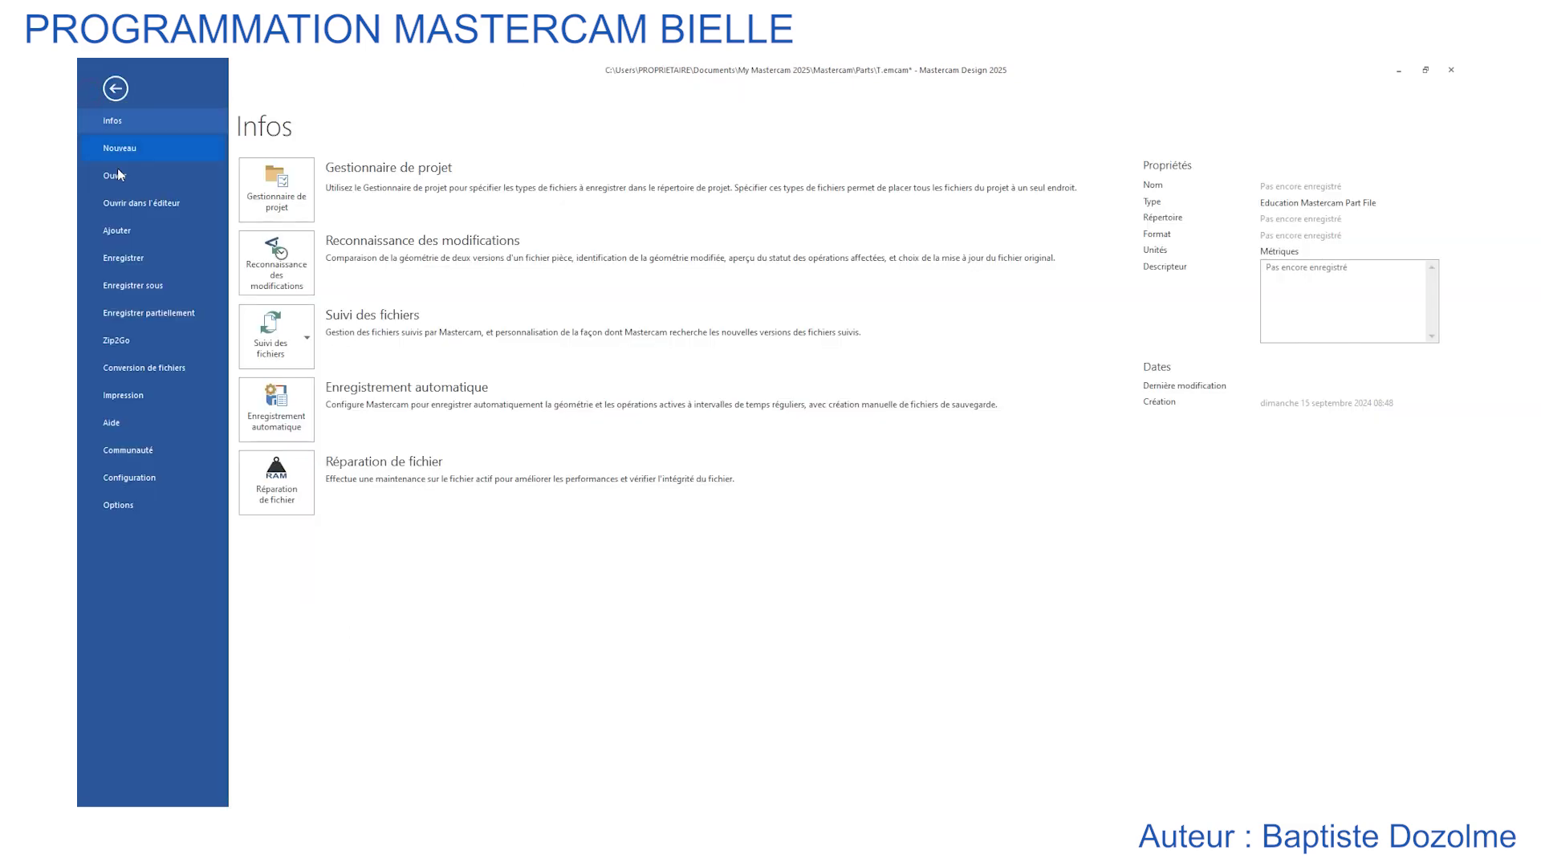
left_click(117, 175)
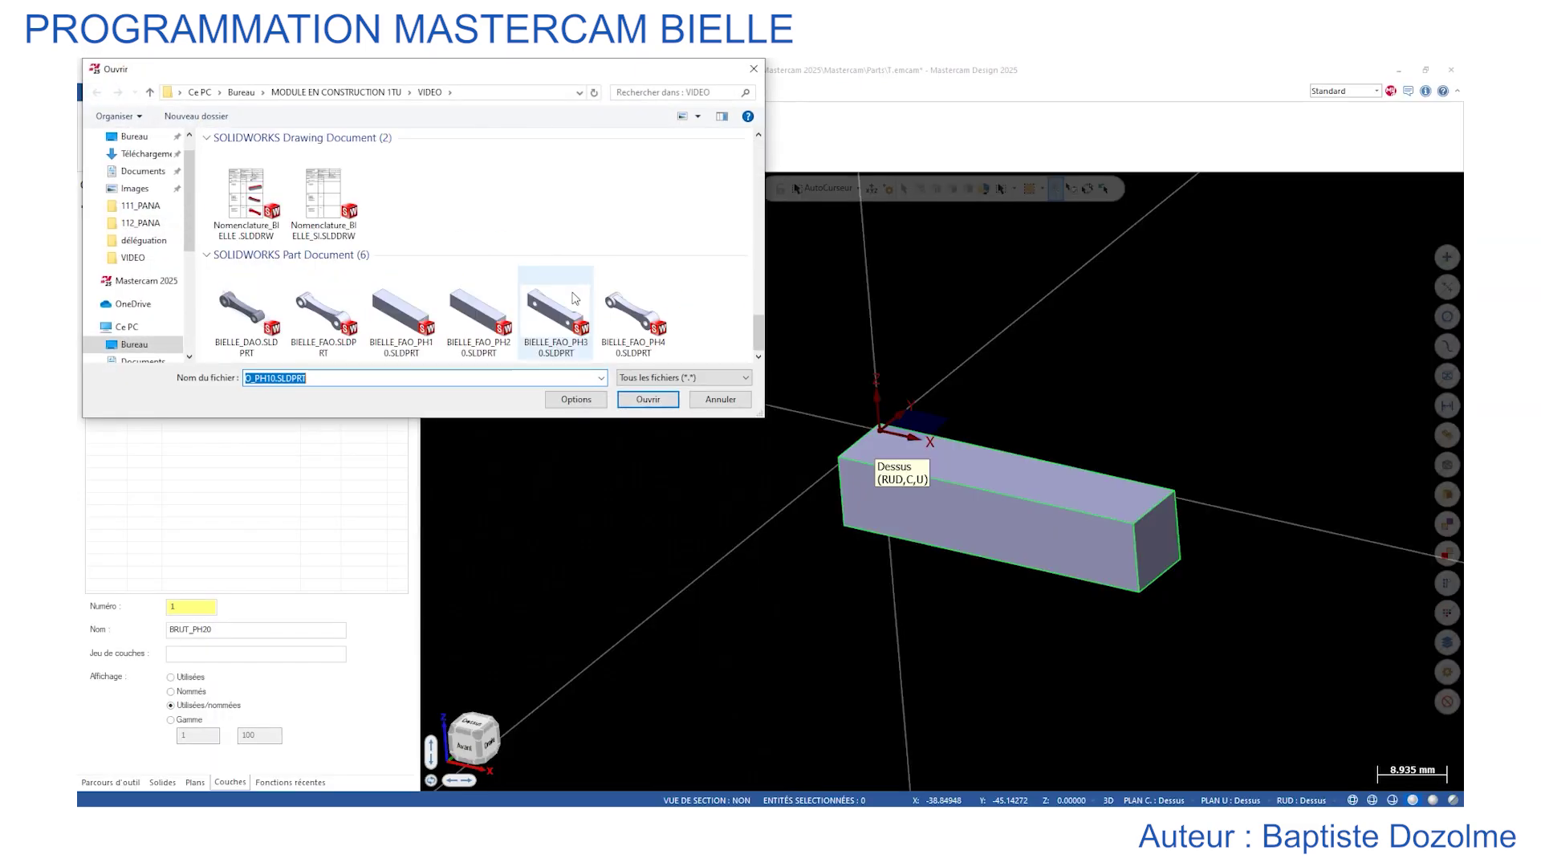
double_click(498, 321)
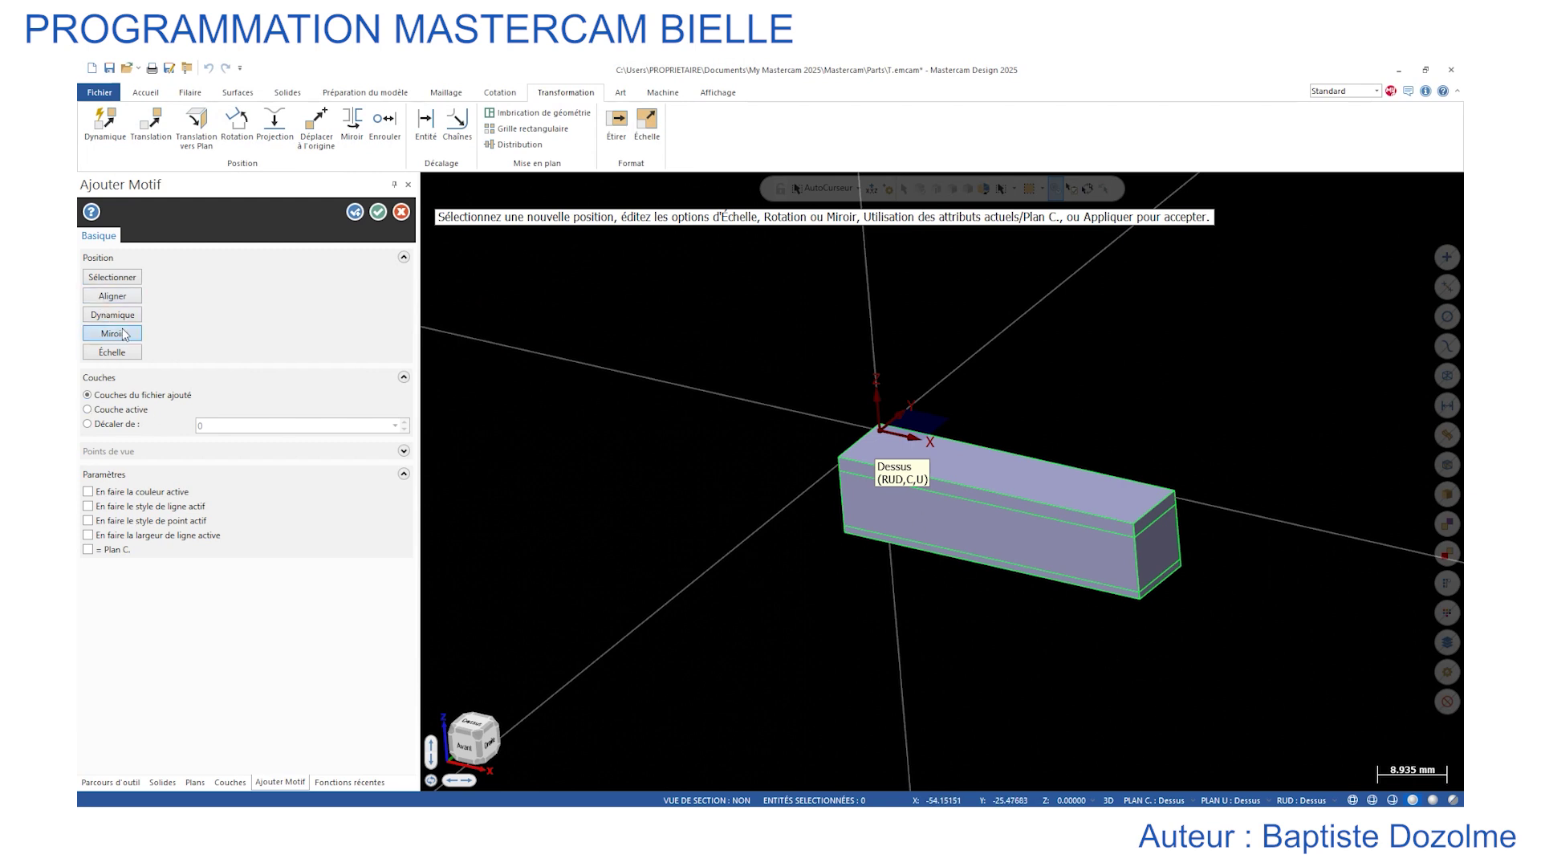
Make layer 2 active with the name PH20, and hide the BRUT_PH20 layer.
left_click(230, 782)
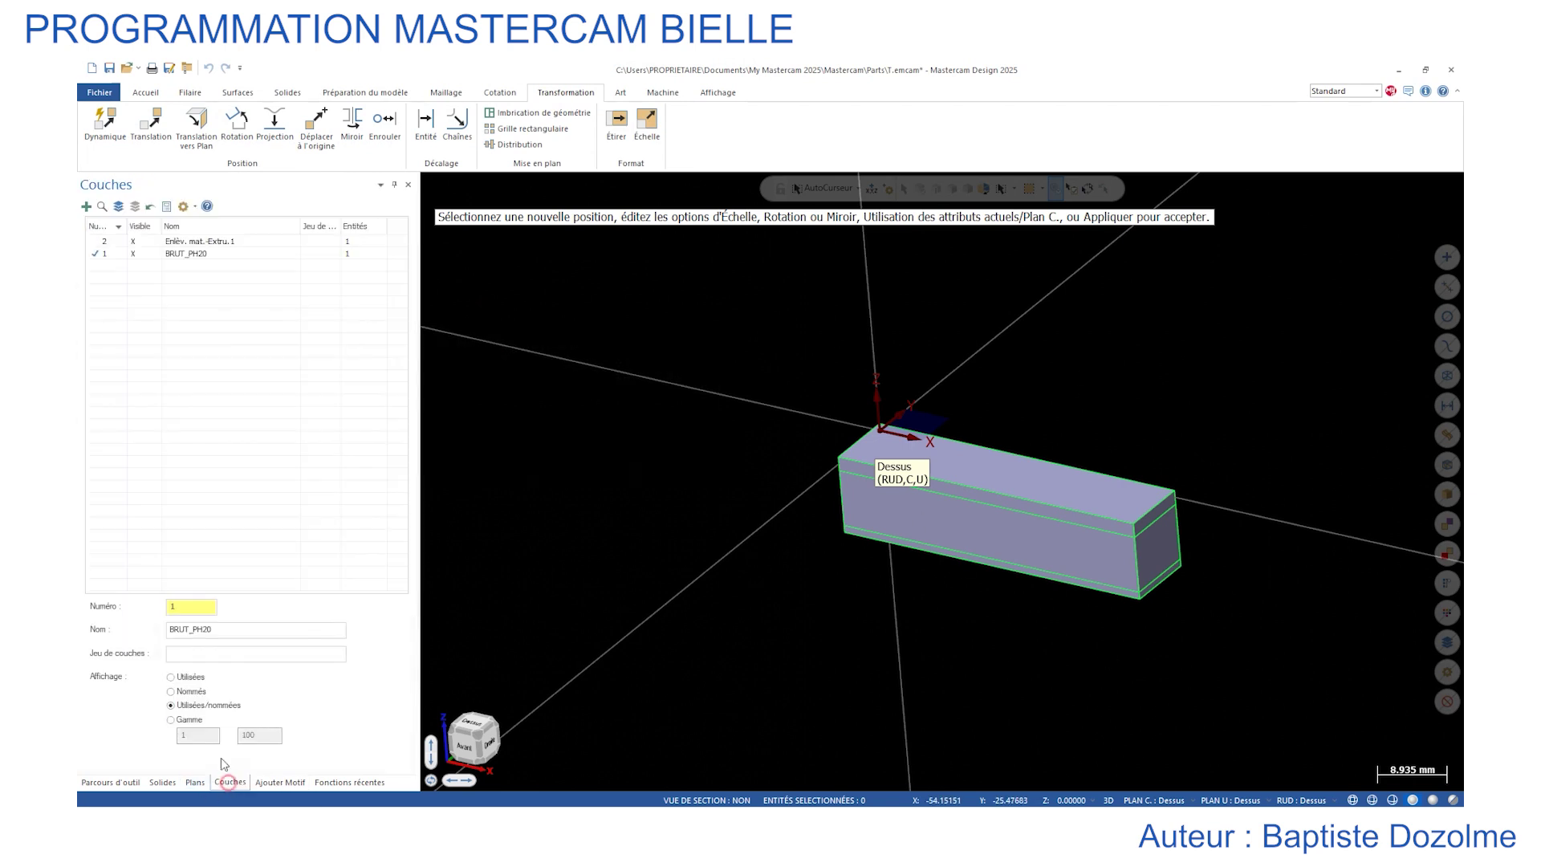
left_click(97, 241)
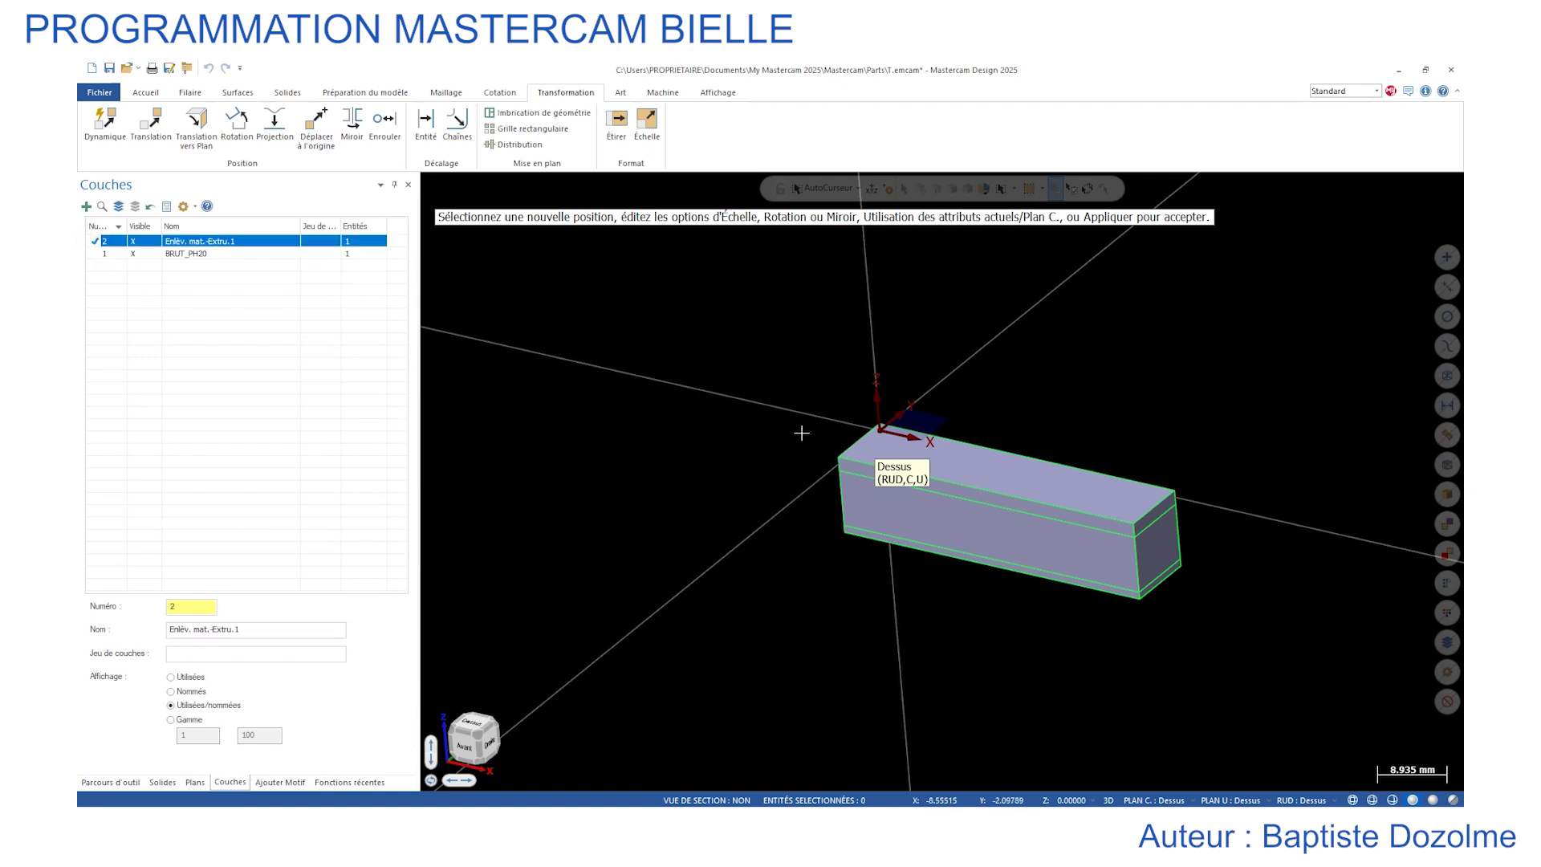
double_click(196, 243)
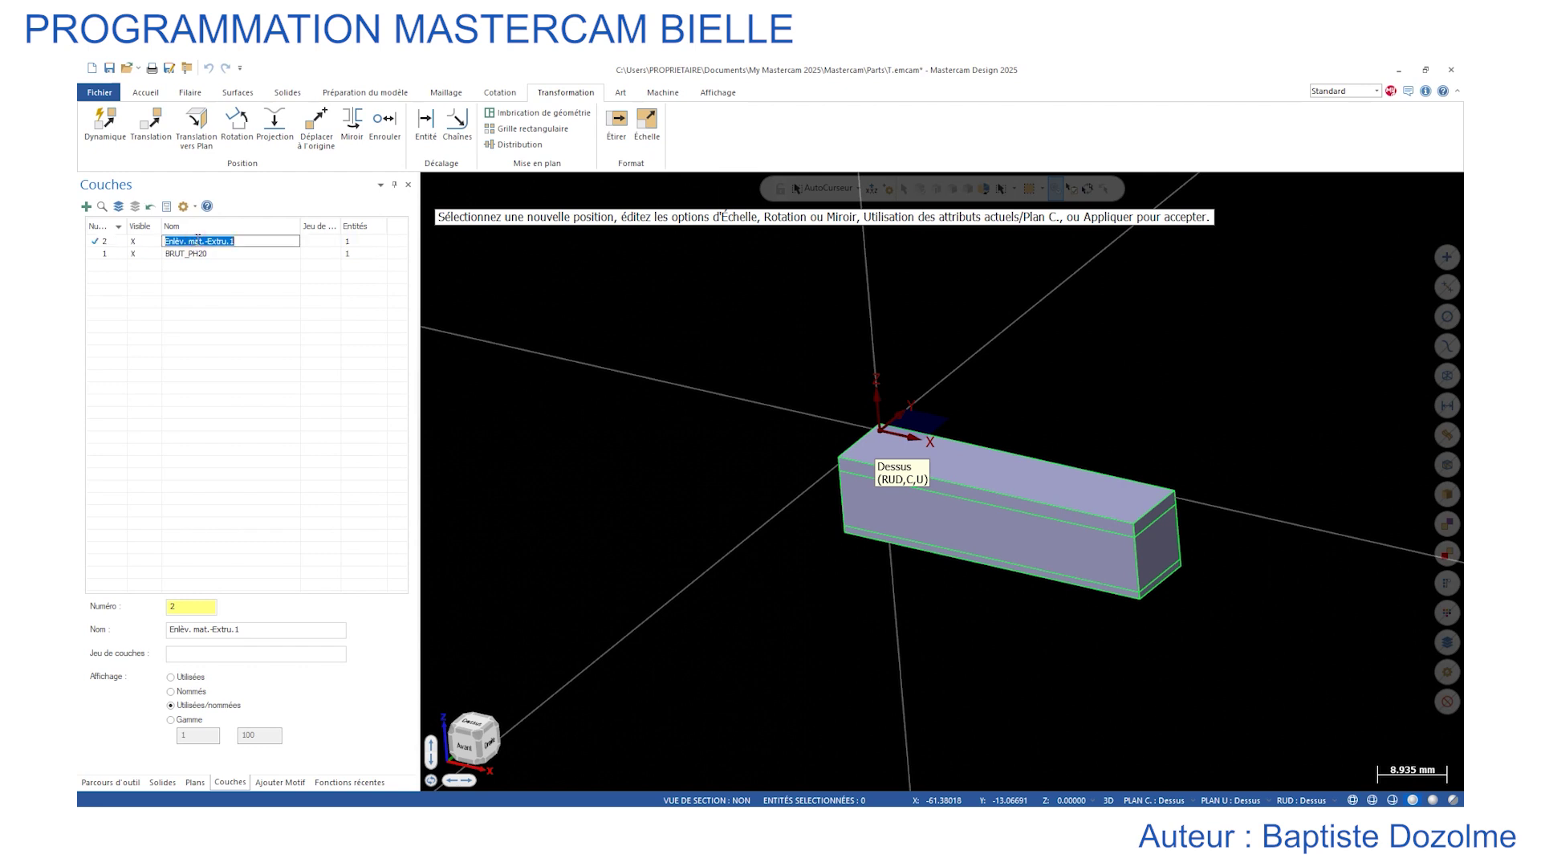
type("PH20")
key("Return")
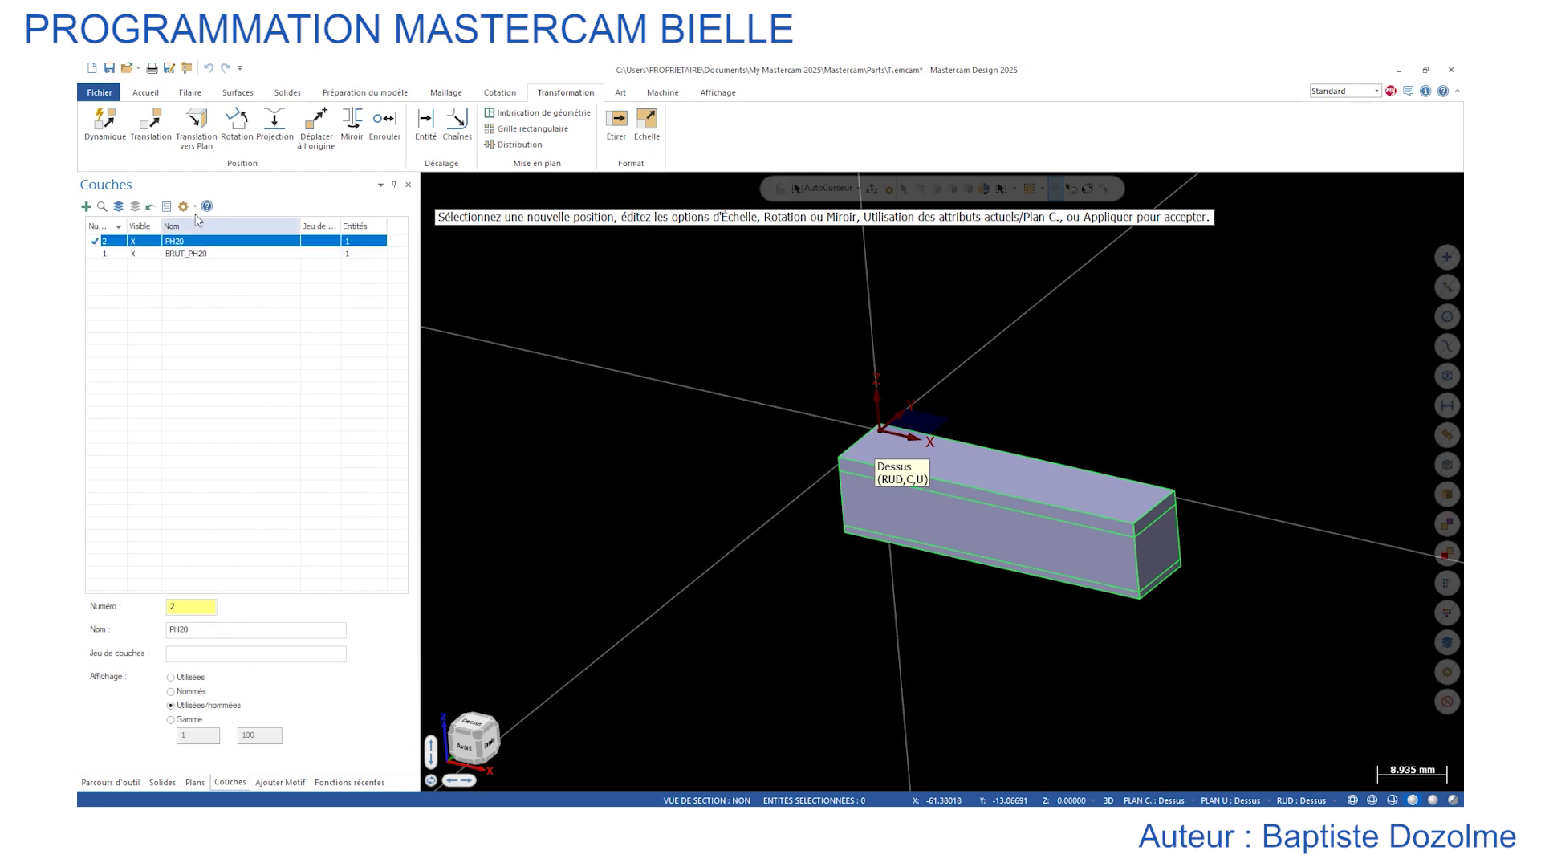
left_click(138, 254)
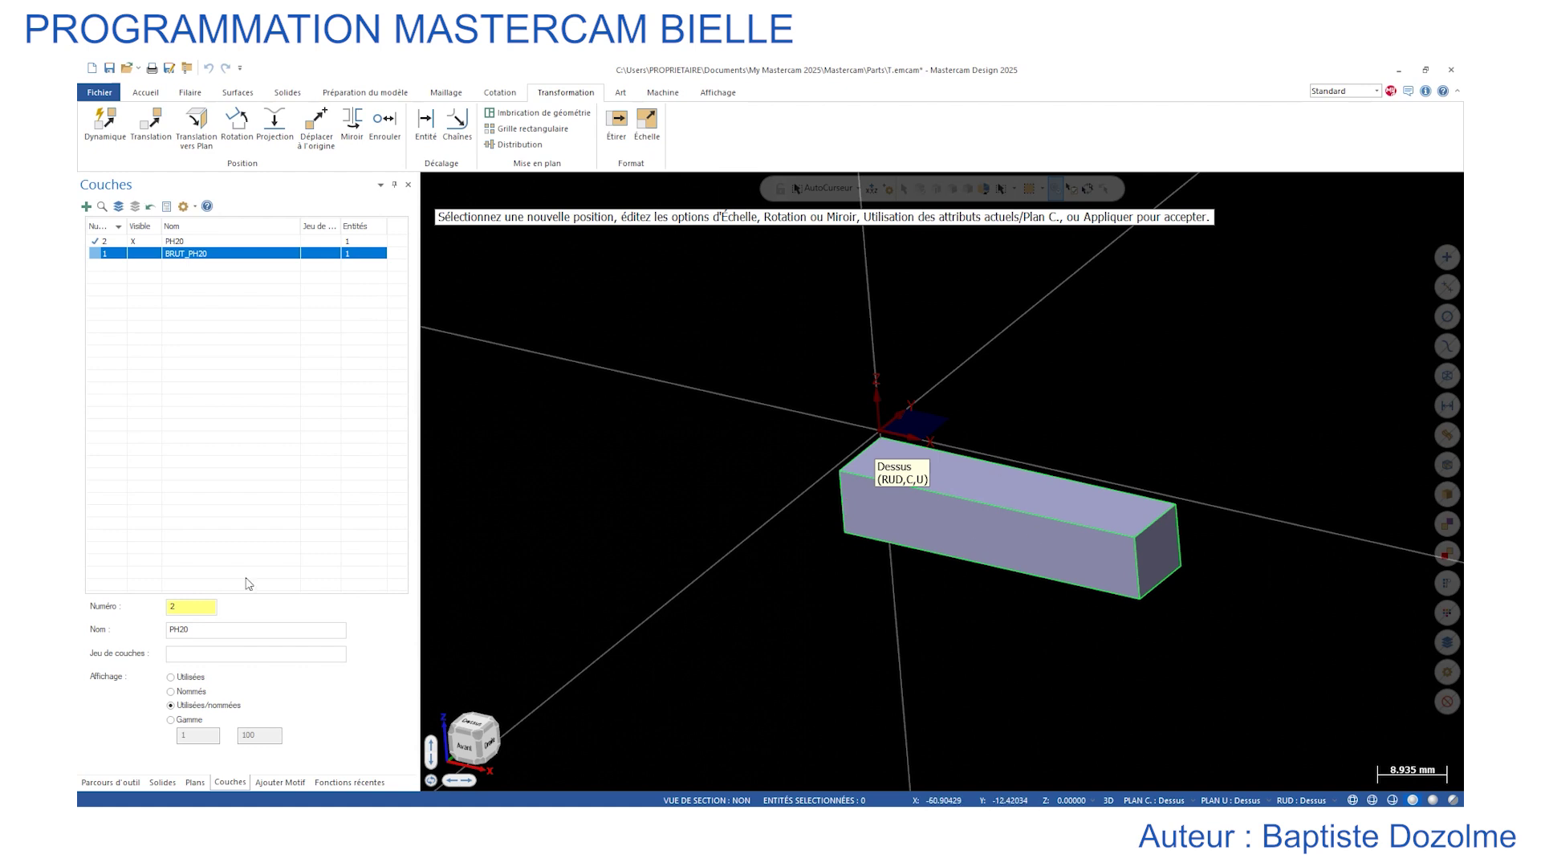
Move the merged PH20 part with the Dynamic function so its top corner sits on the origin, and accept the merge.
left_click(288, 783)
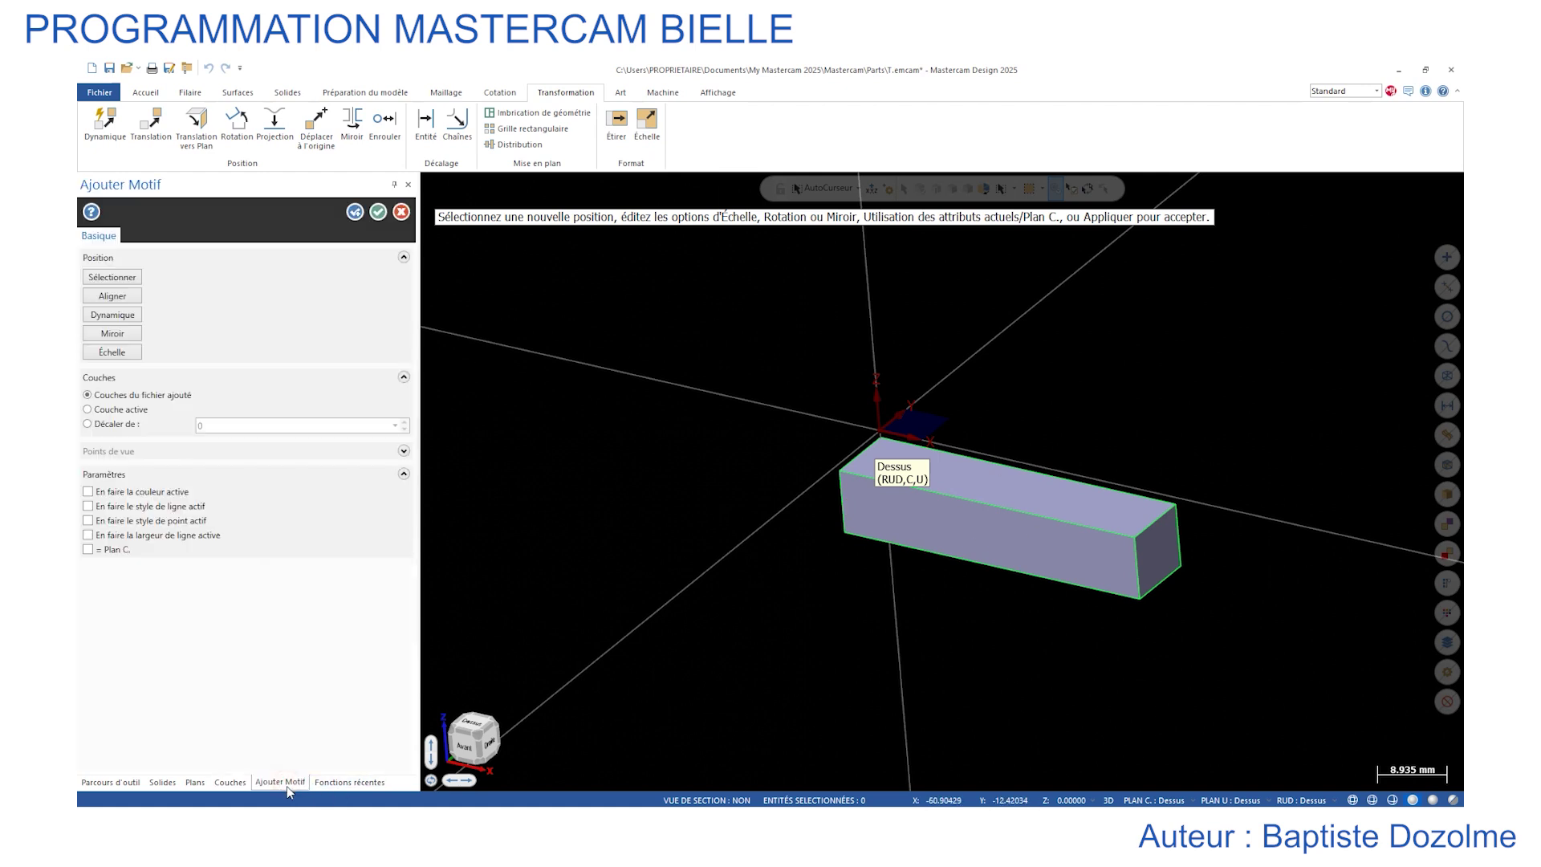
left_click(117, 318)
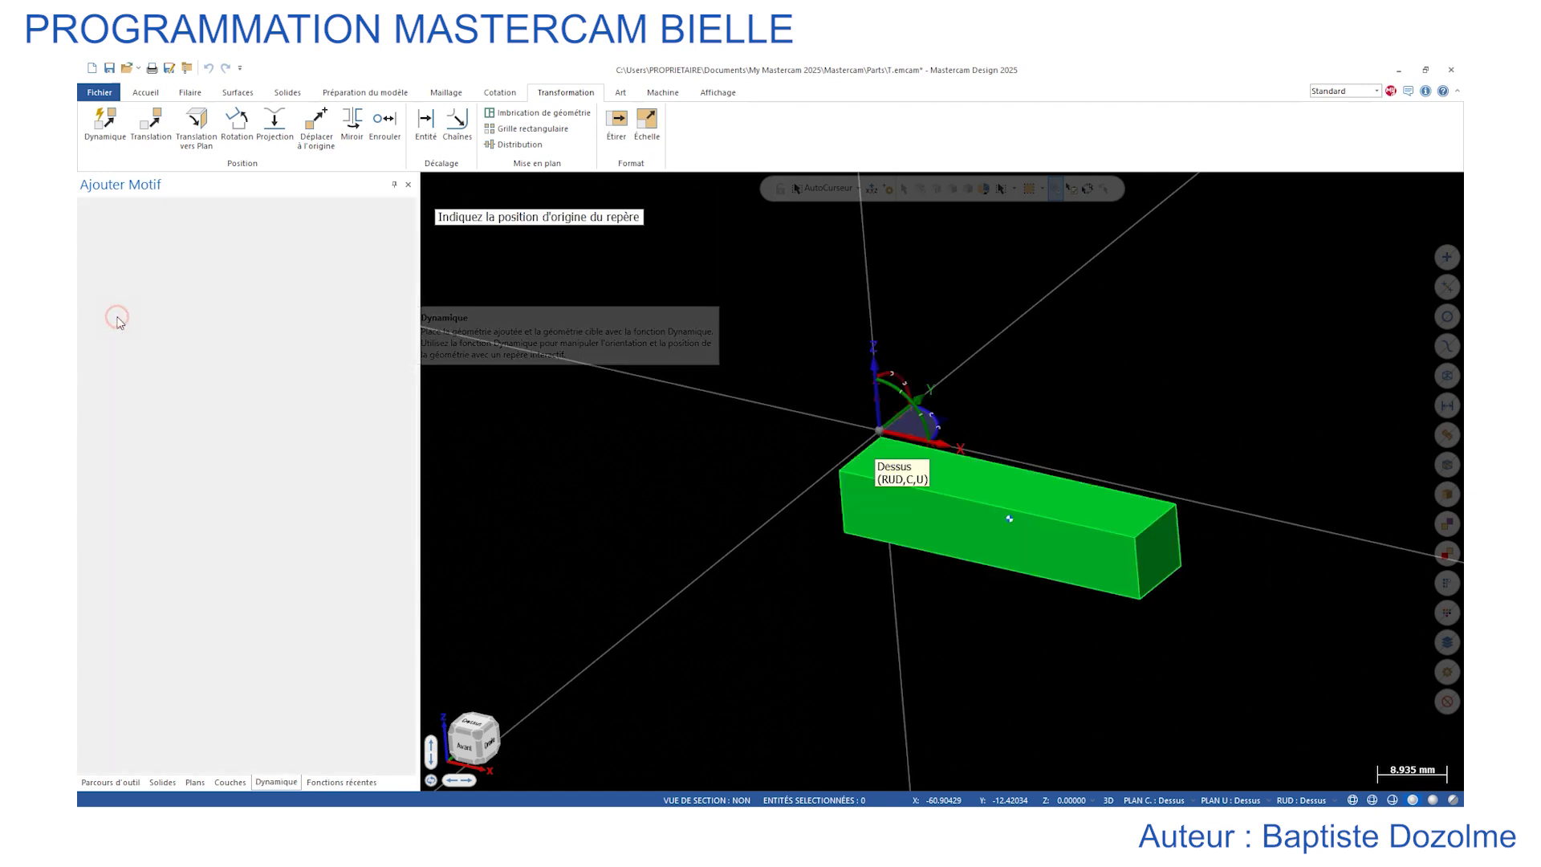
left_click(881, 444)
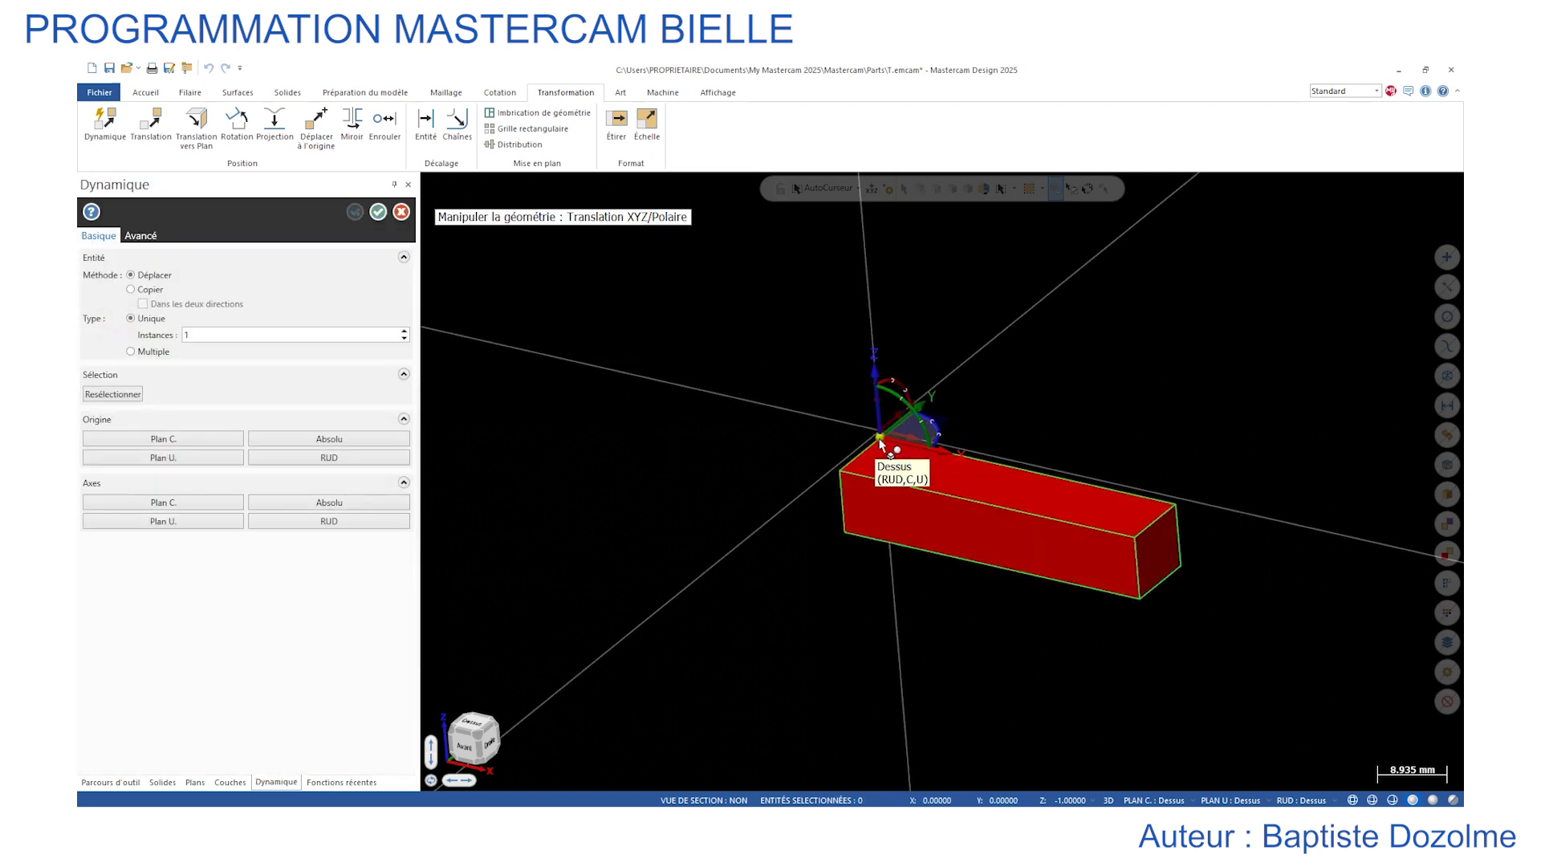
scroll(889, 439, "down", 1)
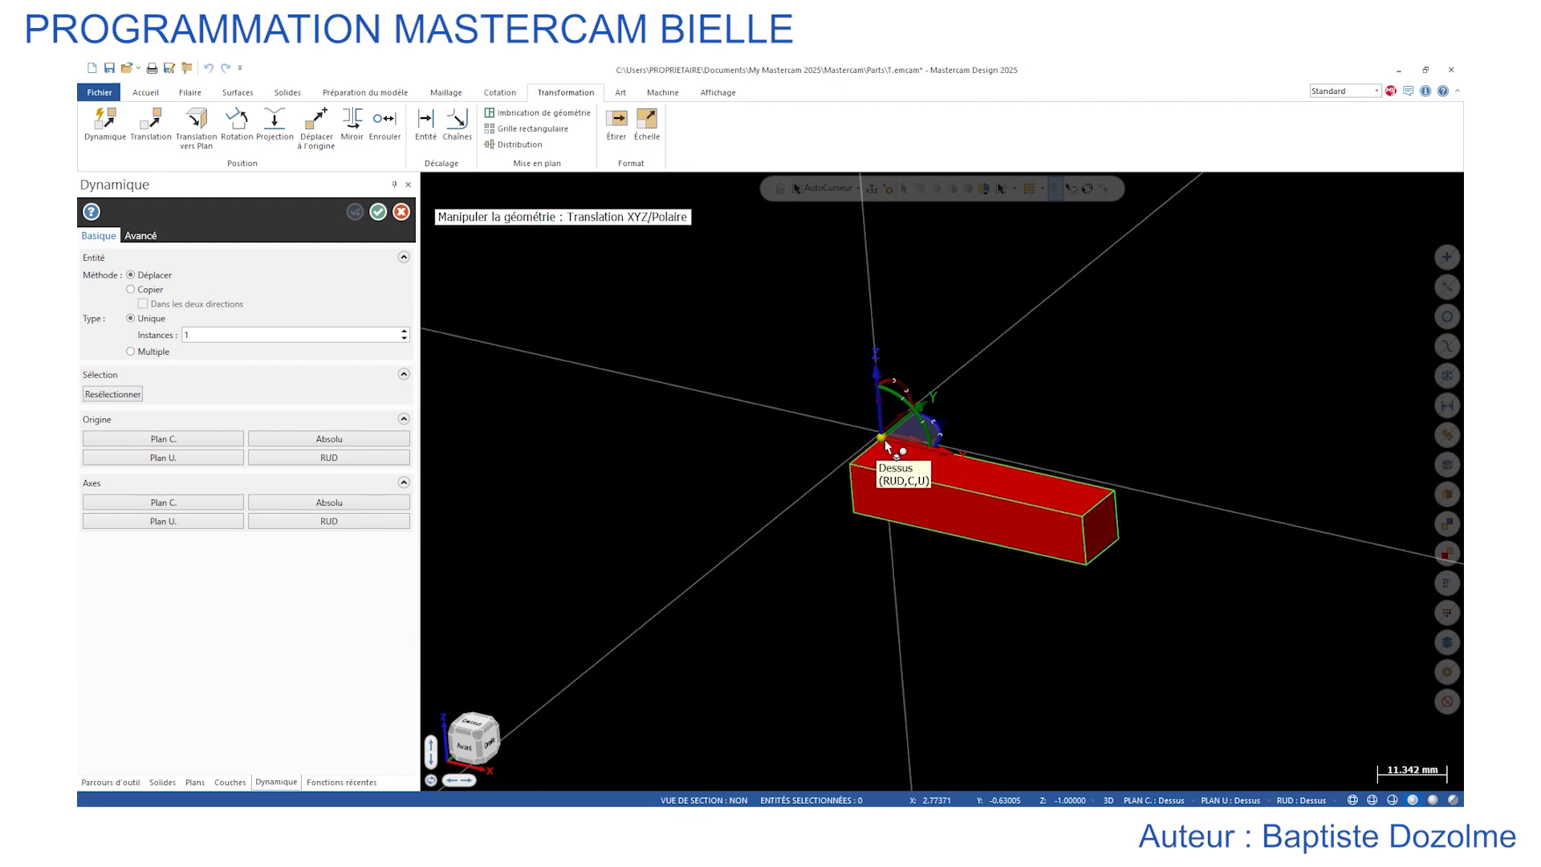
scroll(886, 444, "up", 3)
scroll(885, 443, "up", 3)
left_click(877, 421)
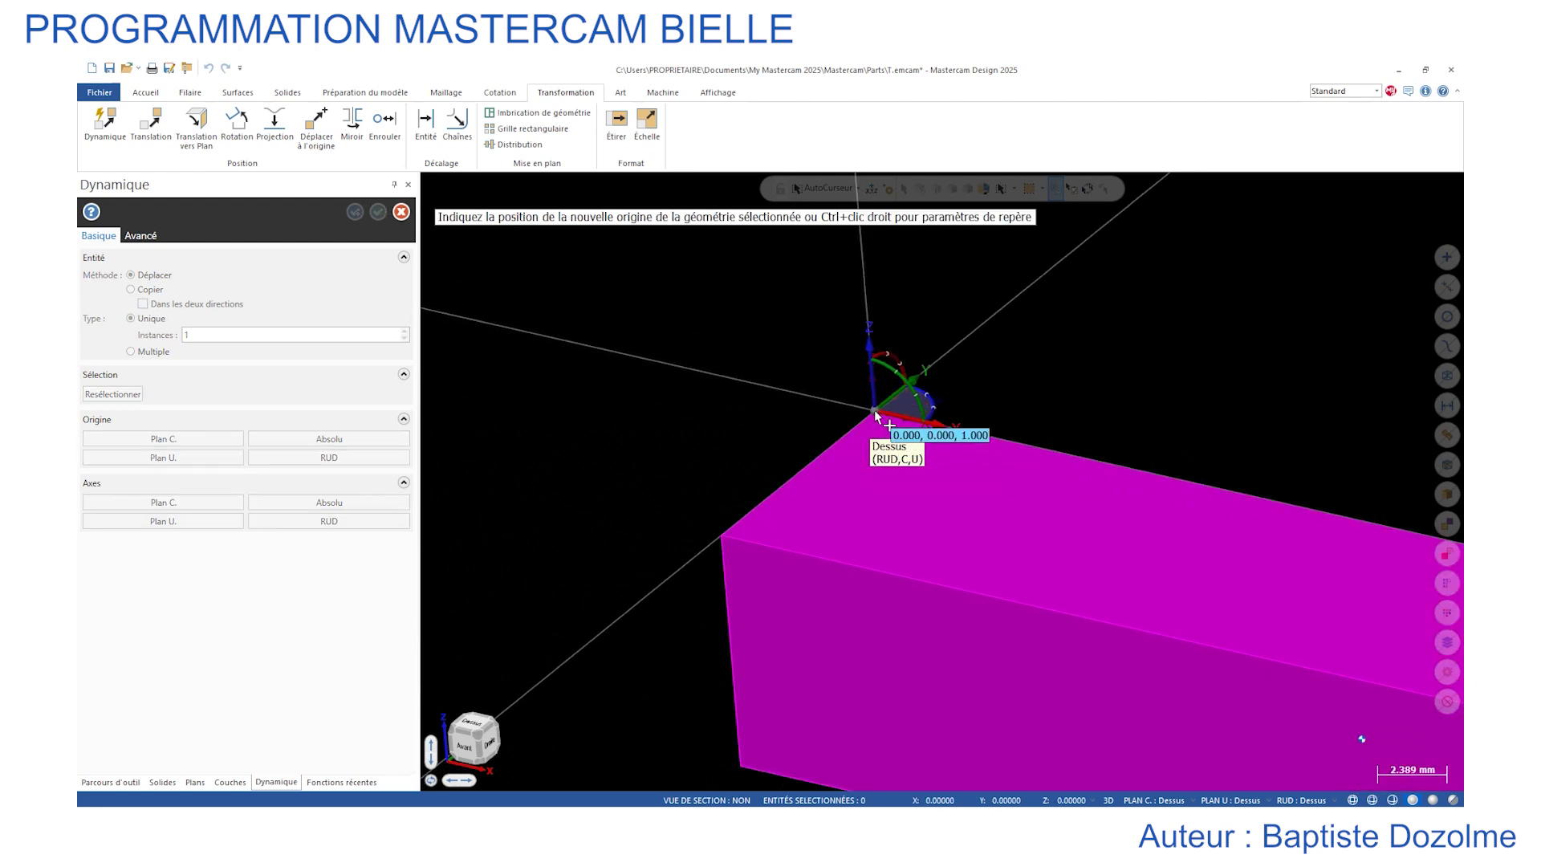
left_click(874, 410)
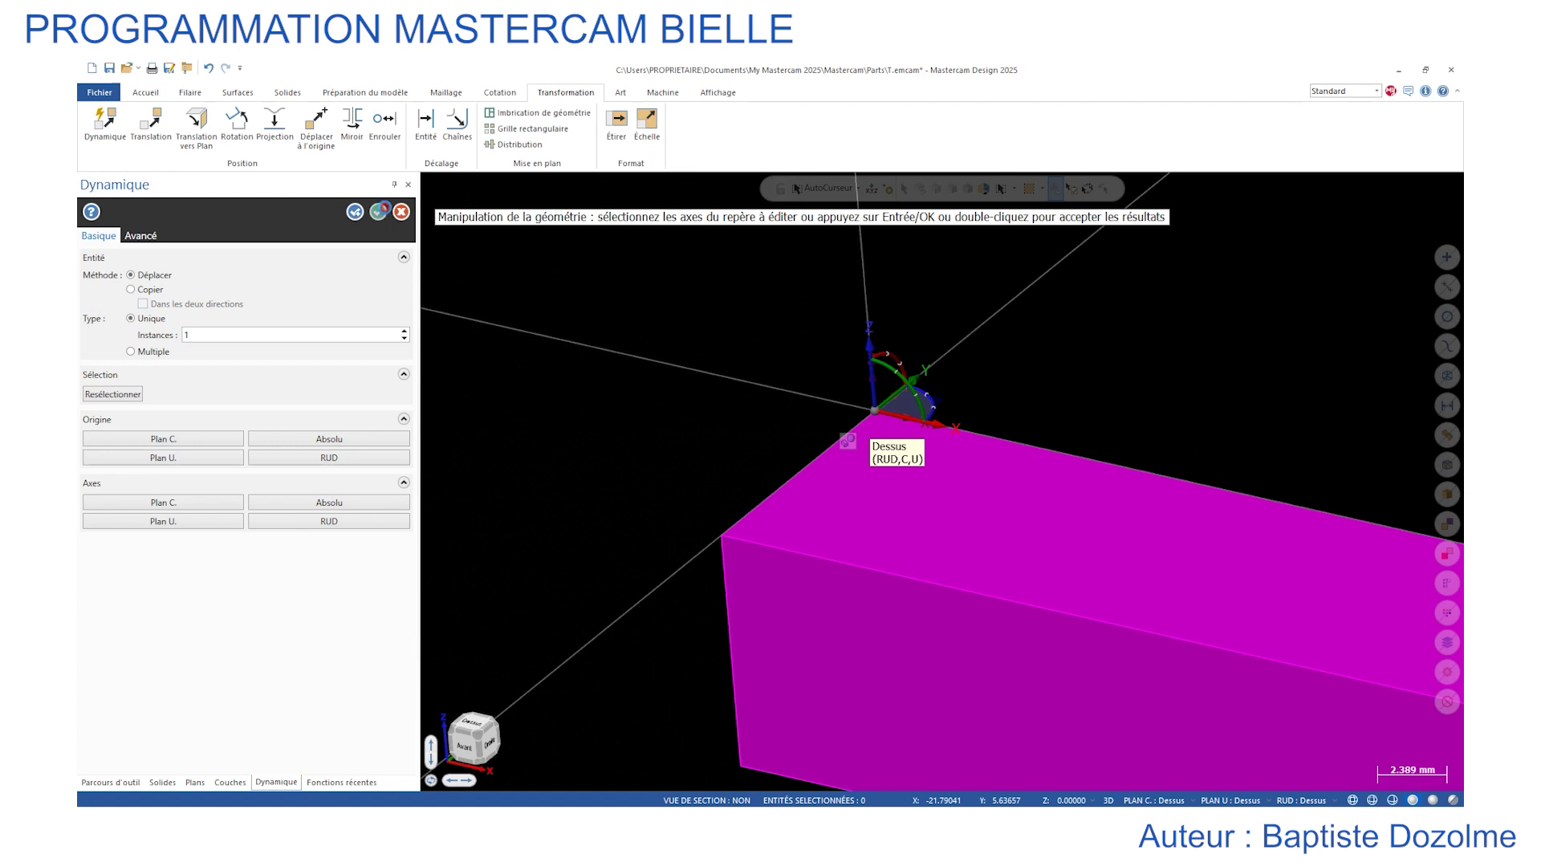
left_click(378, 211)
scroll(674, 395, "down", 7)
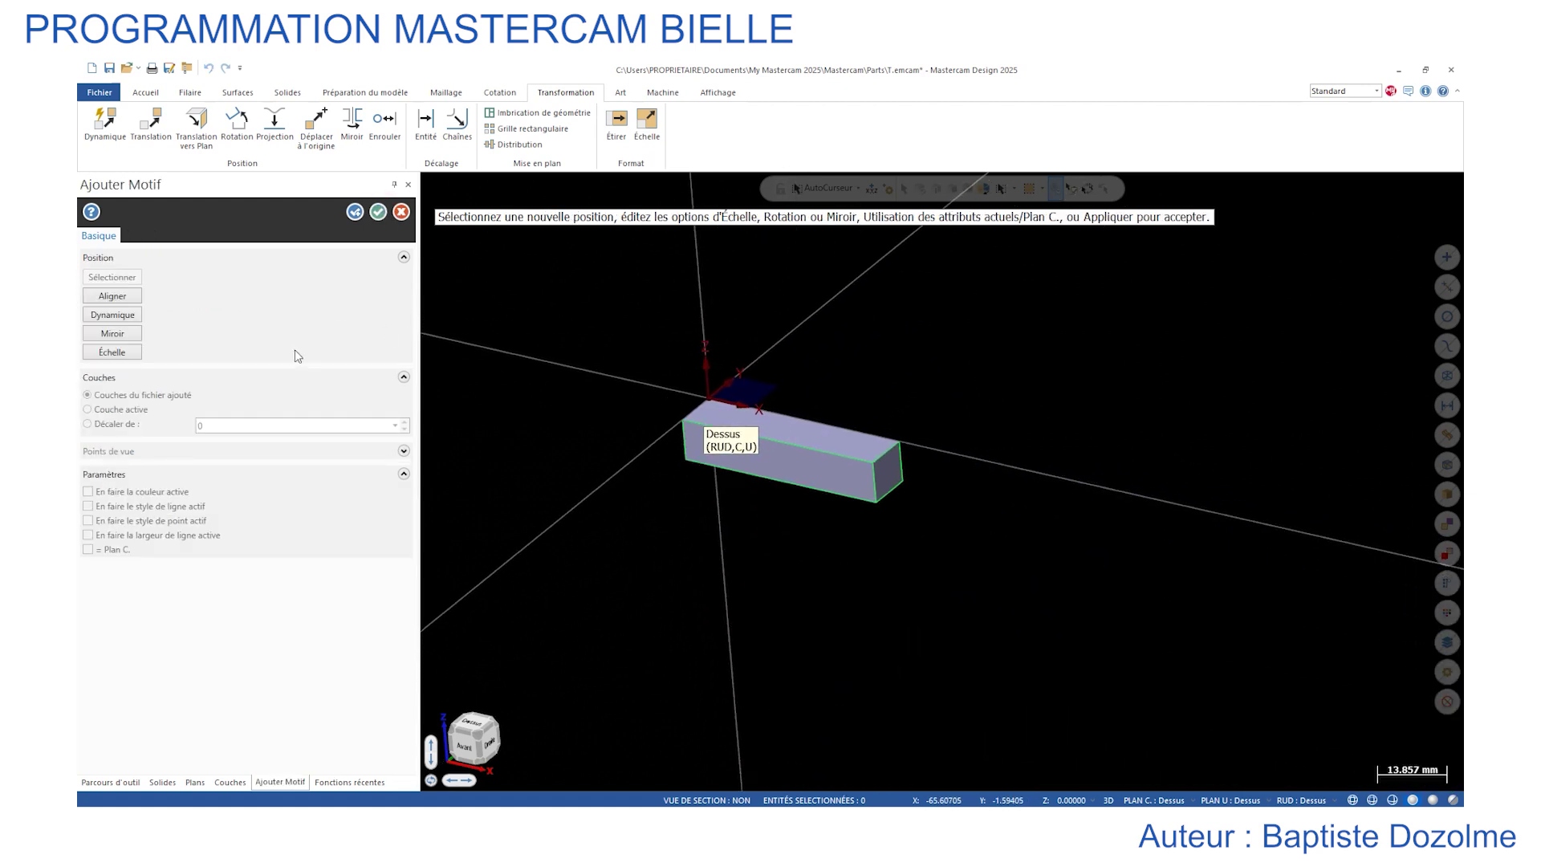
left_click(379, 212)
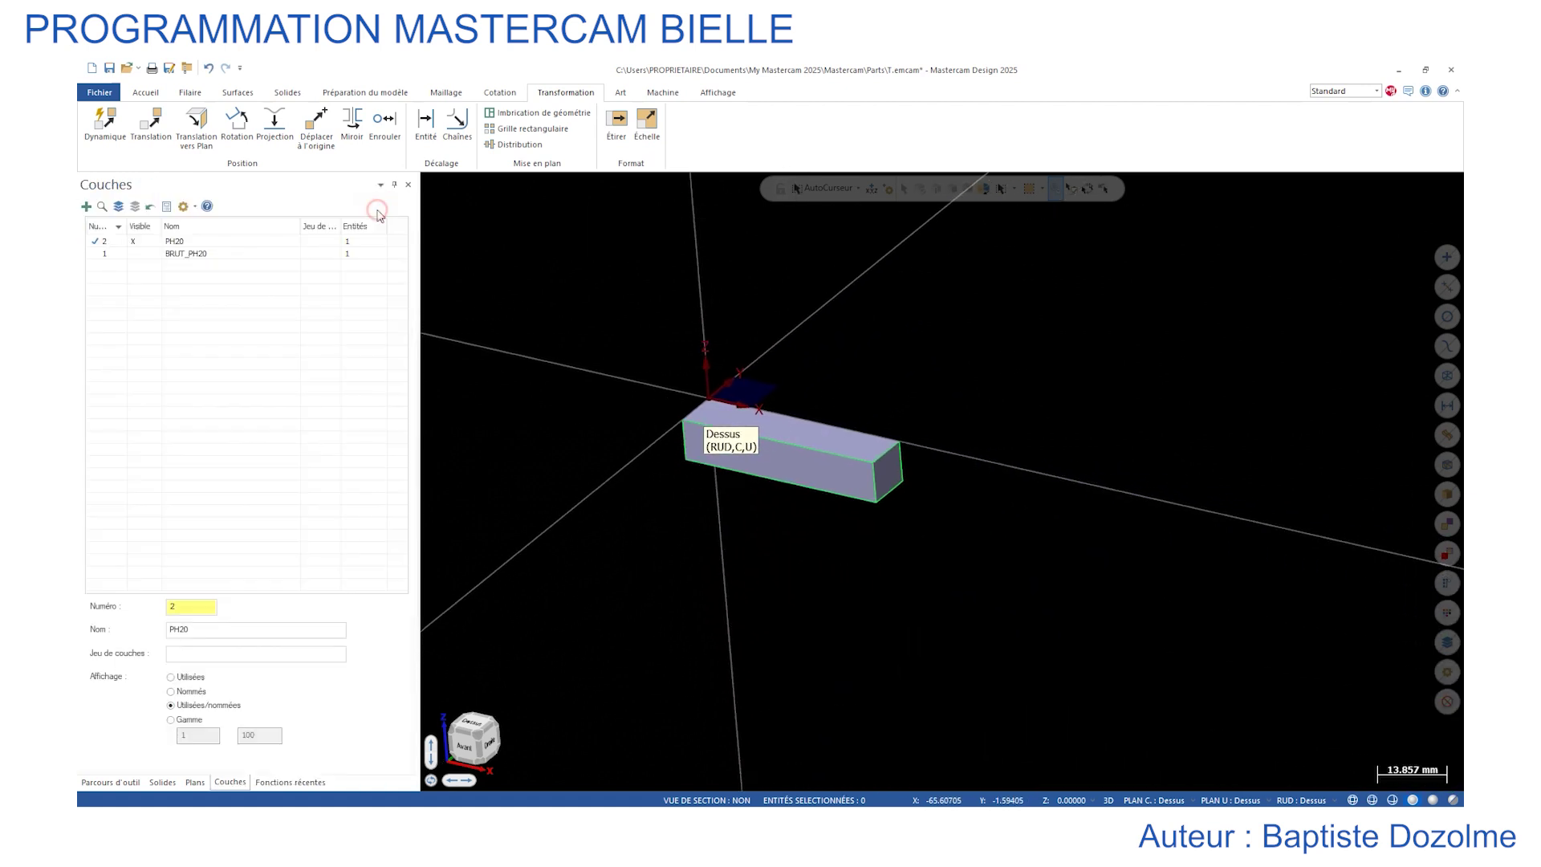
Toggle the BRUT_PH20 layer on and off to compare the blank with the PH20 part.
left_click(138, 253)
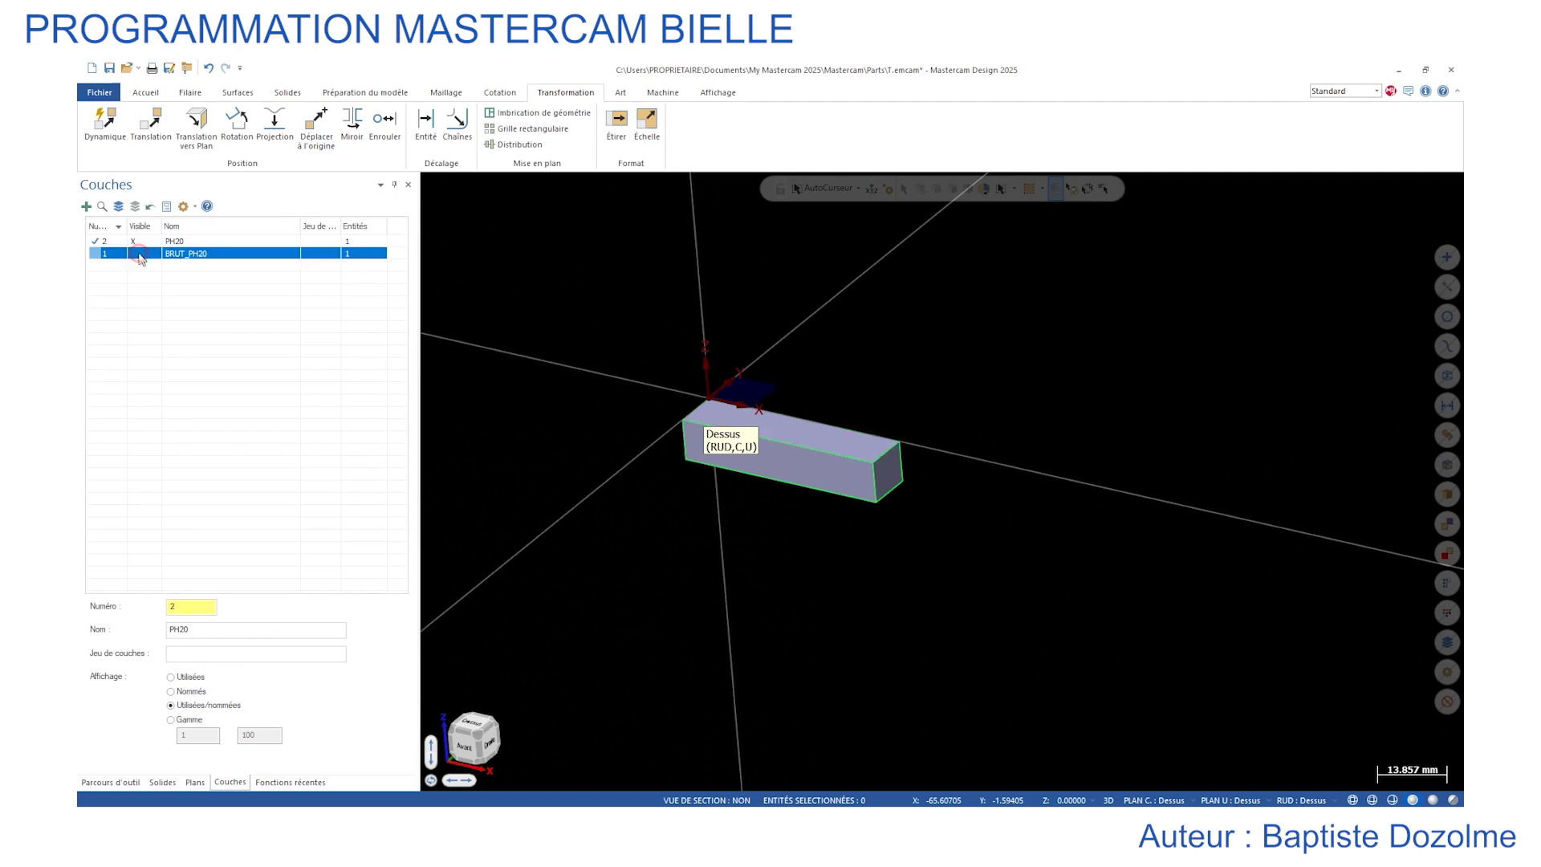
left_click(139, 254)
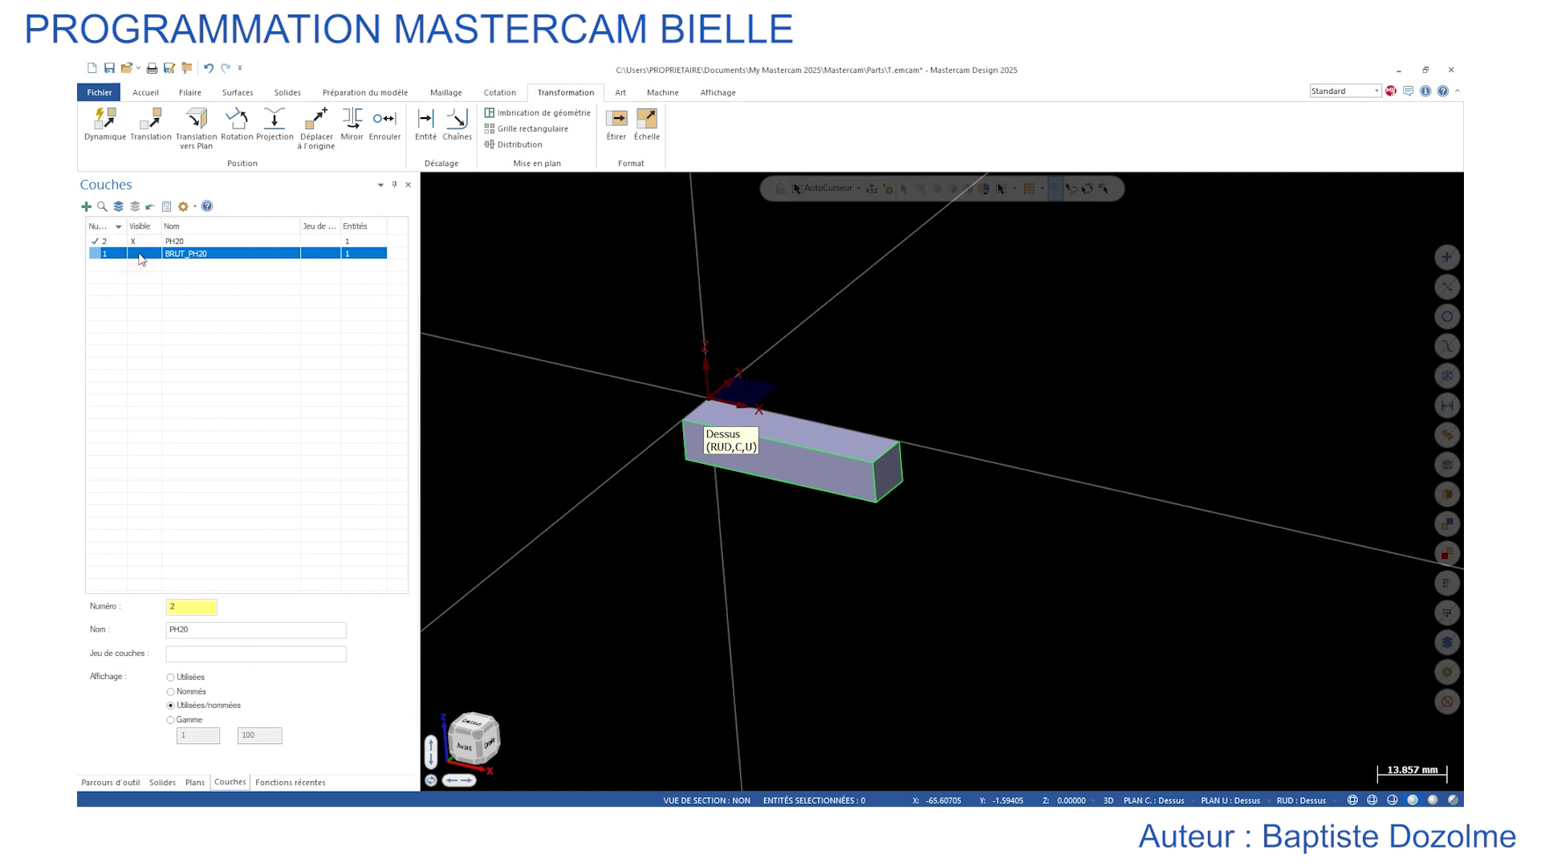
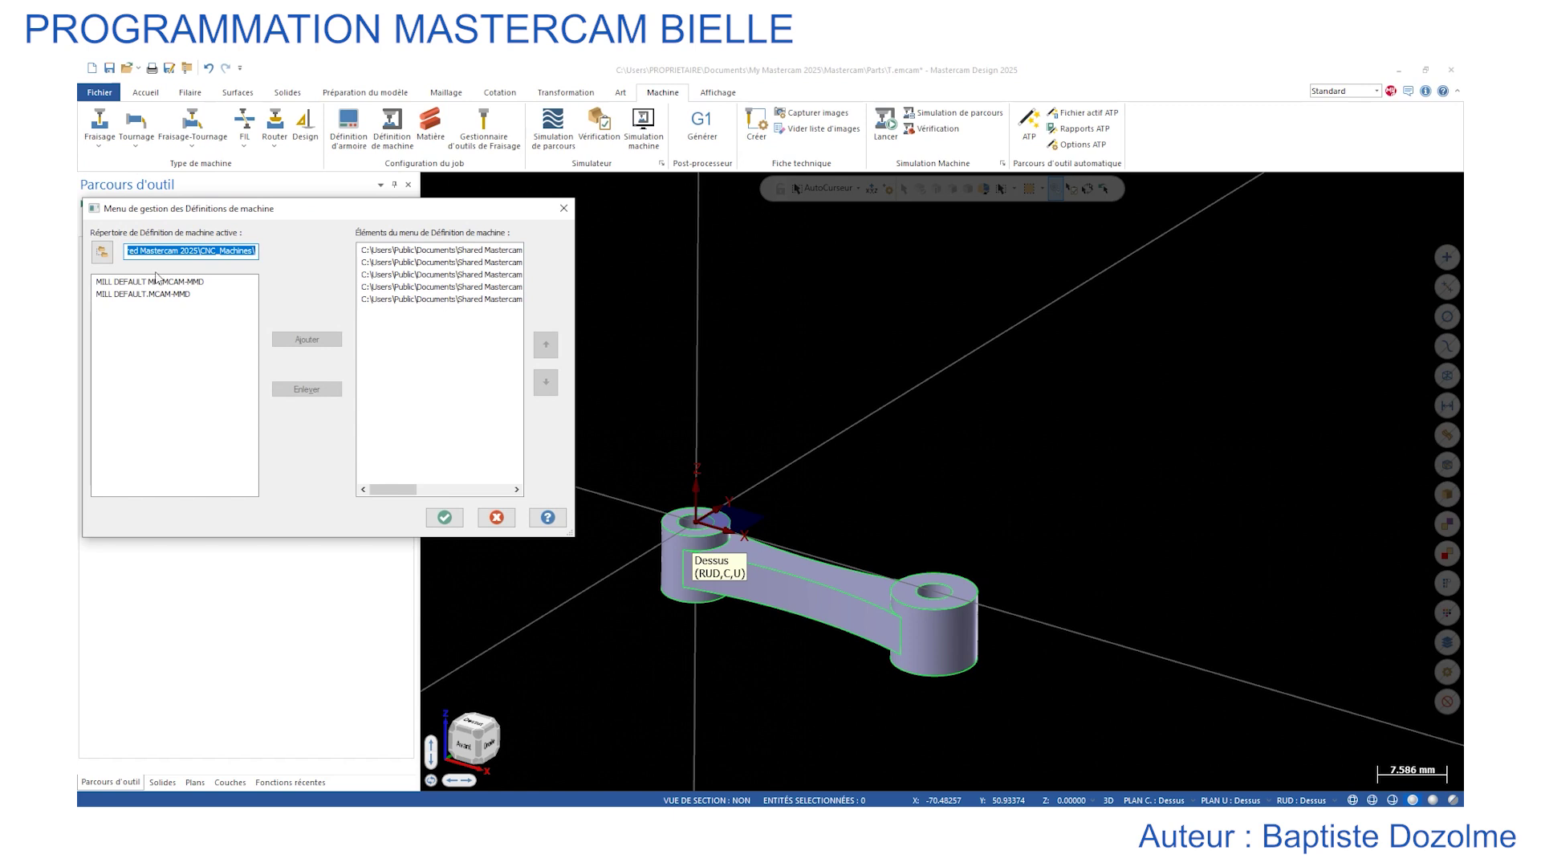
Set the machine definition directory to the EDUCATION folder in CNC_MACHINES, and create a milling machine group with HAAS VF1-SS.
left_click(102, 251)
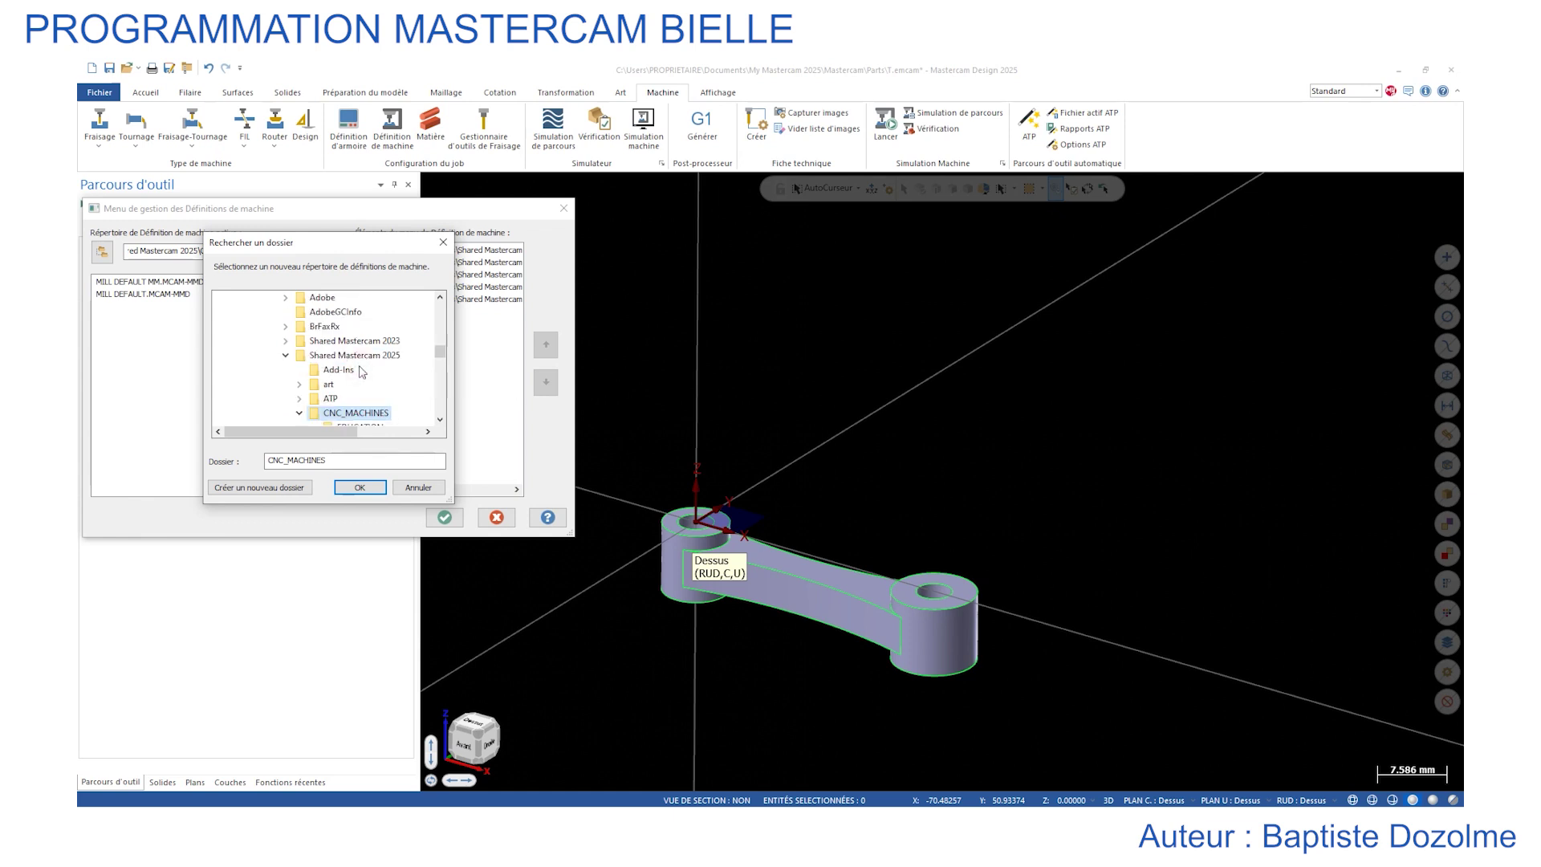
scroll(361, 371, "down", 2)
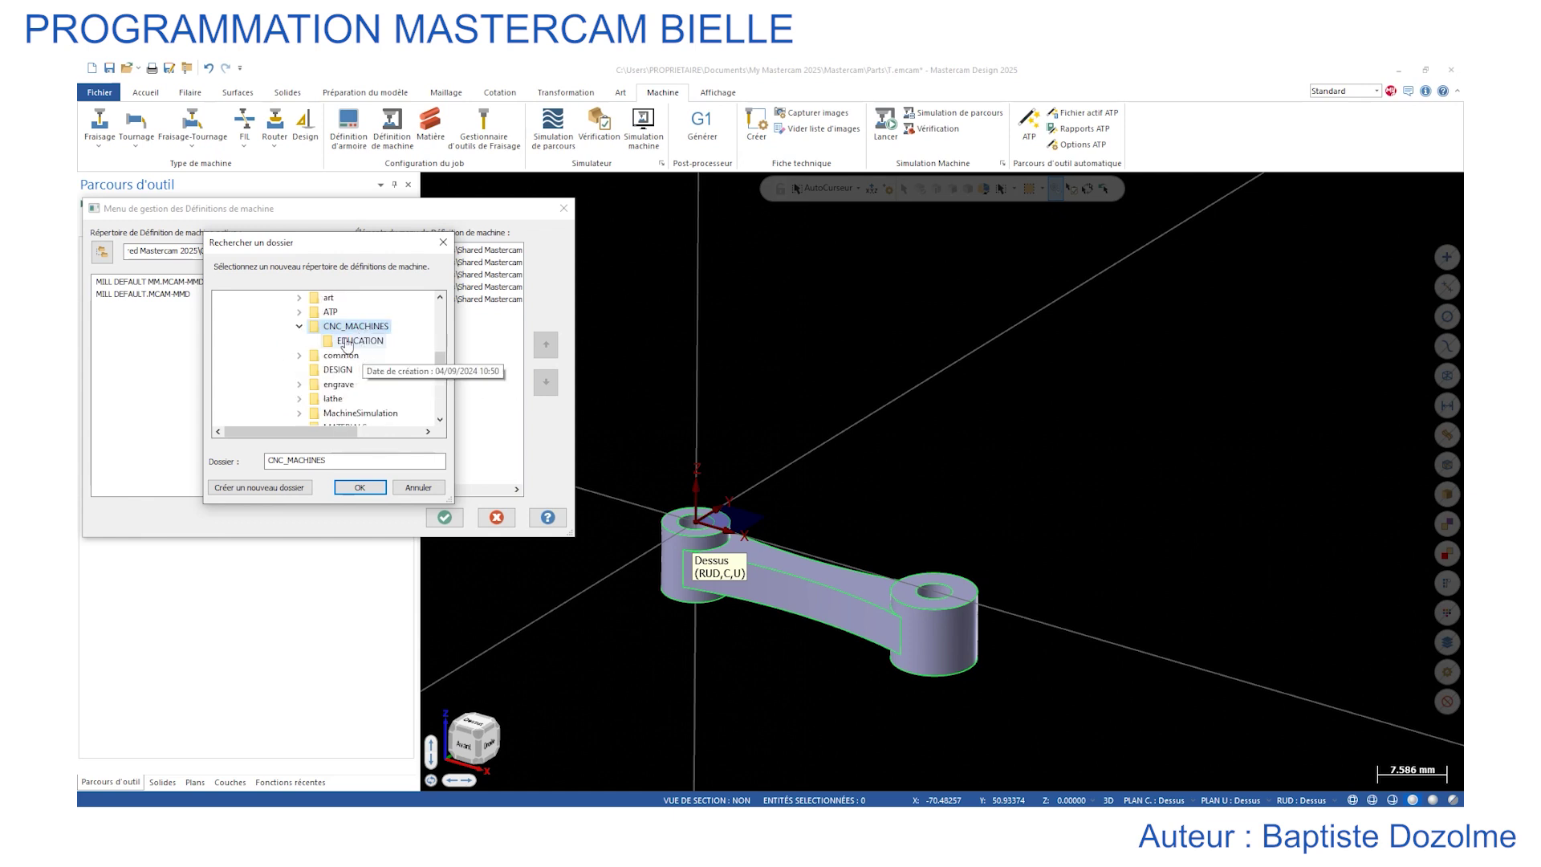
left_click(347, 341)
left_click(360, 487)
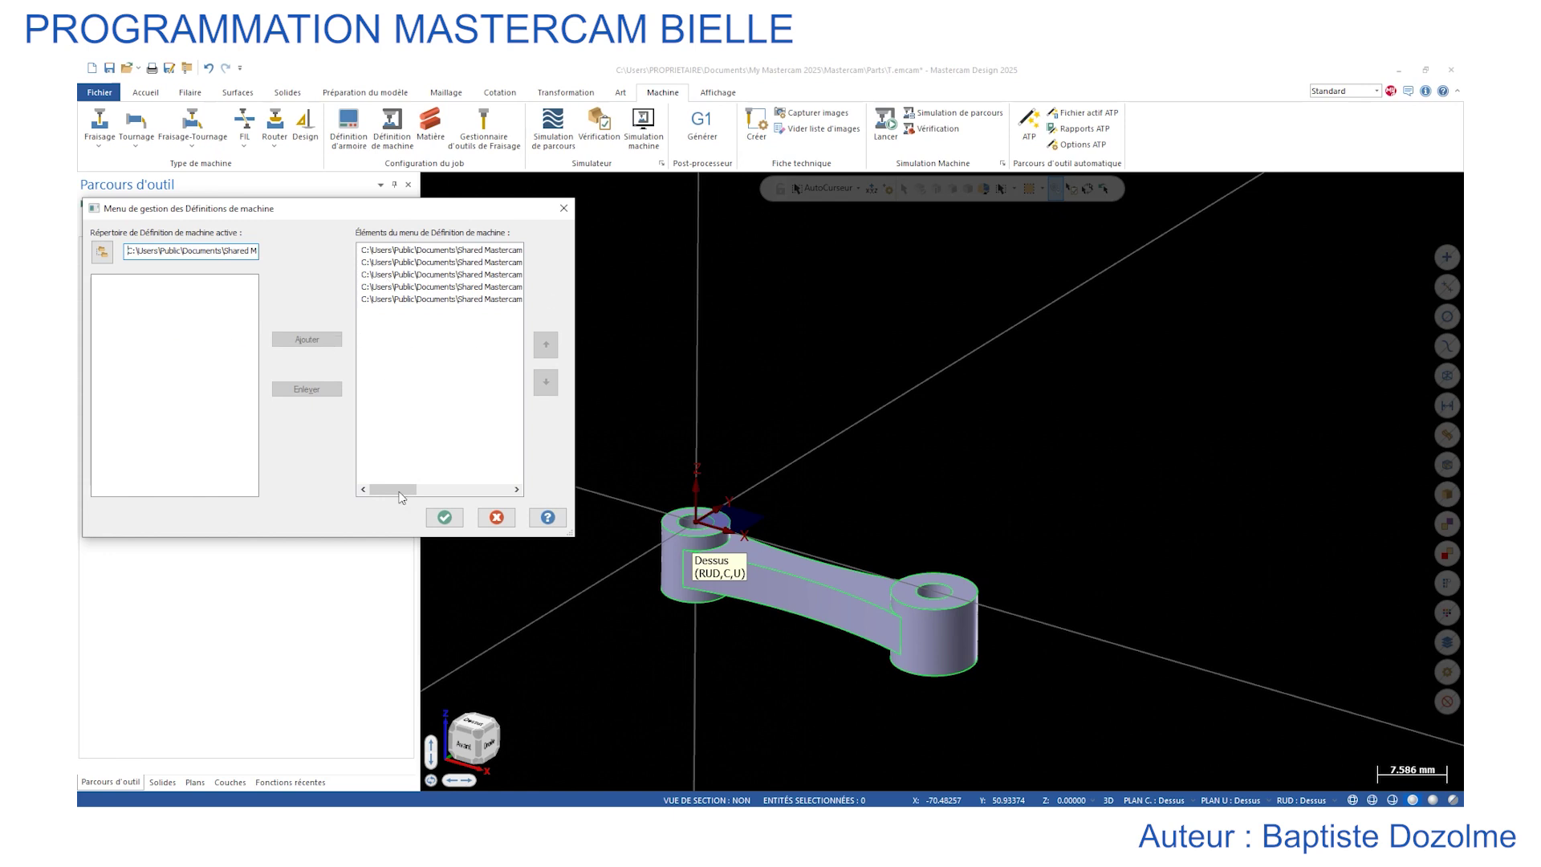
left_click(444, 517)
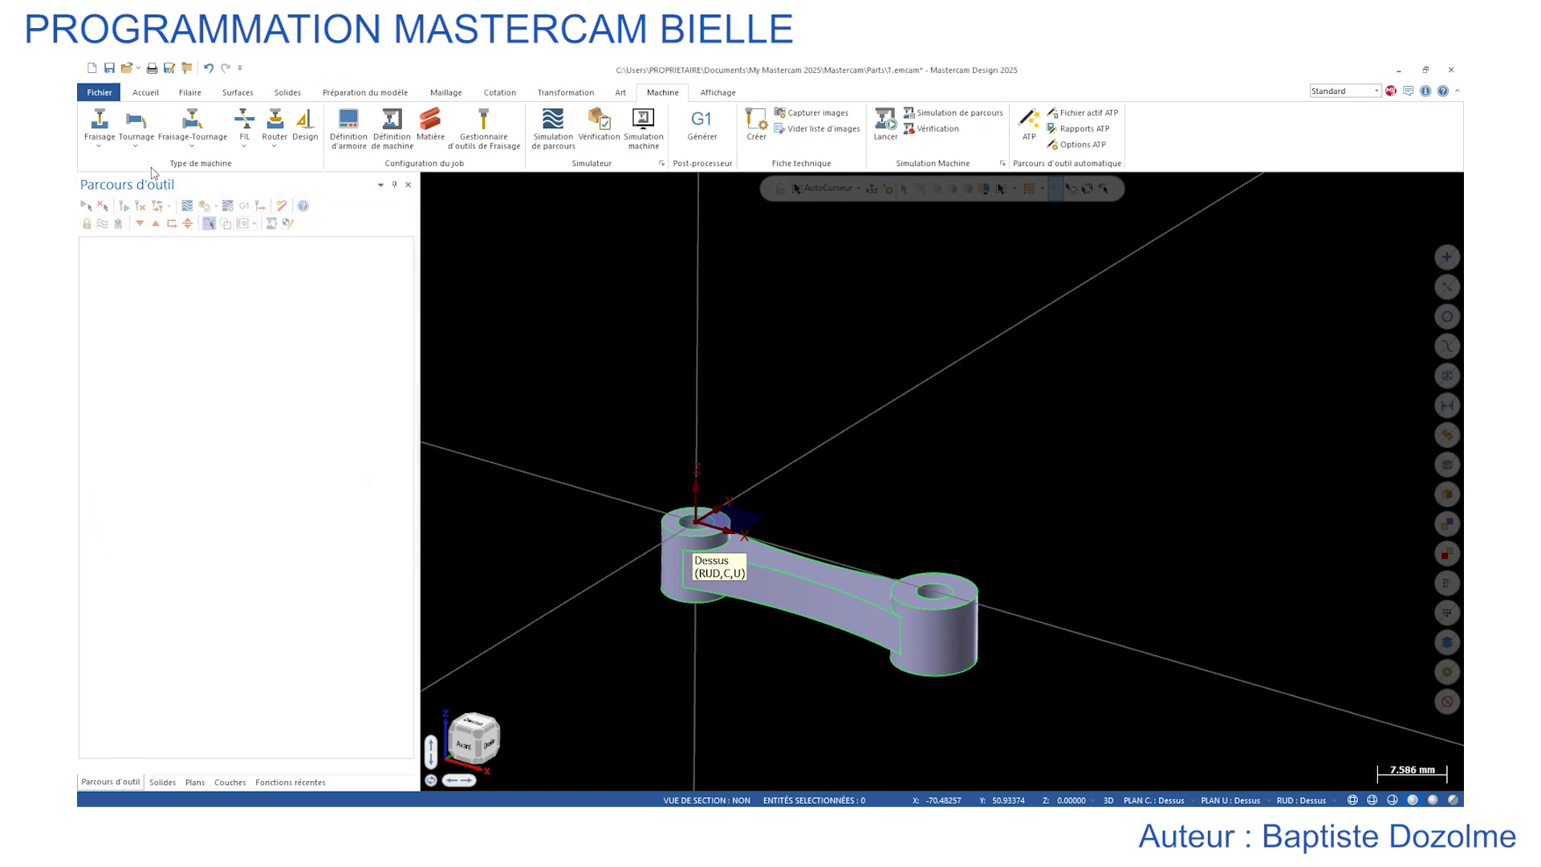
left_click(100, 137)
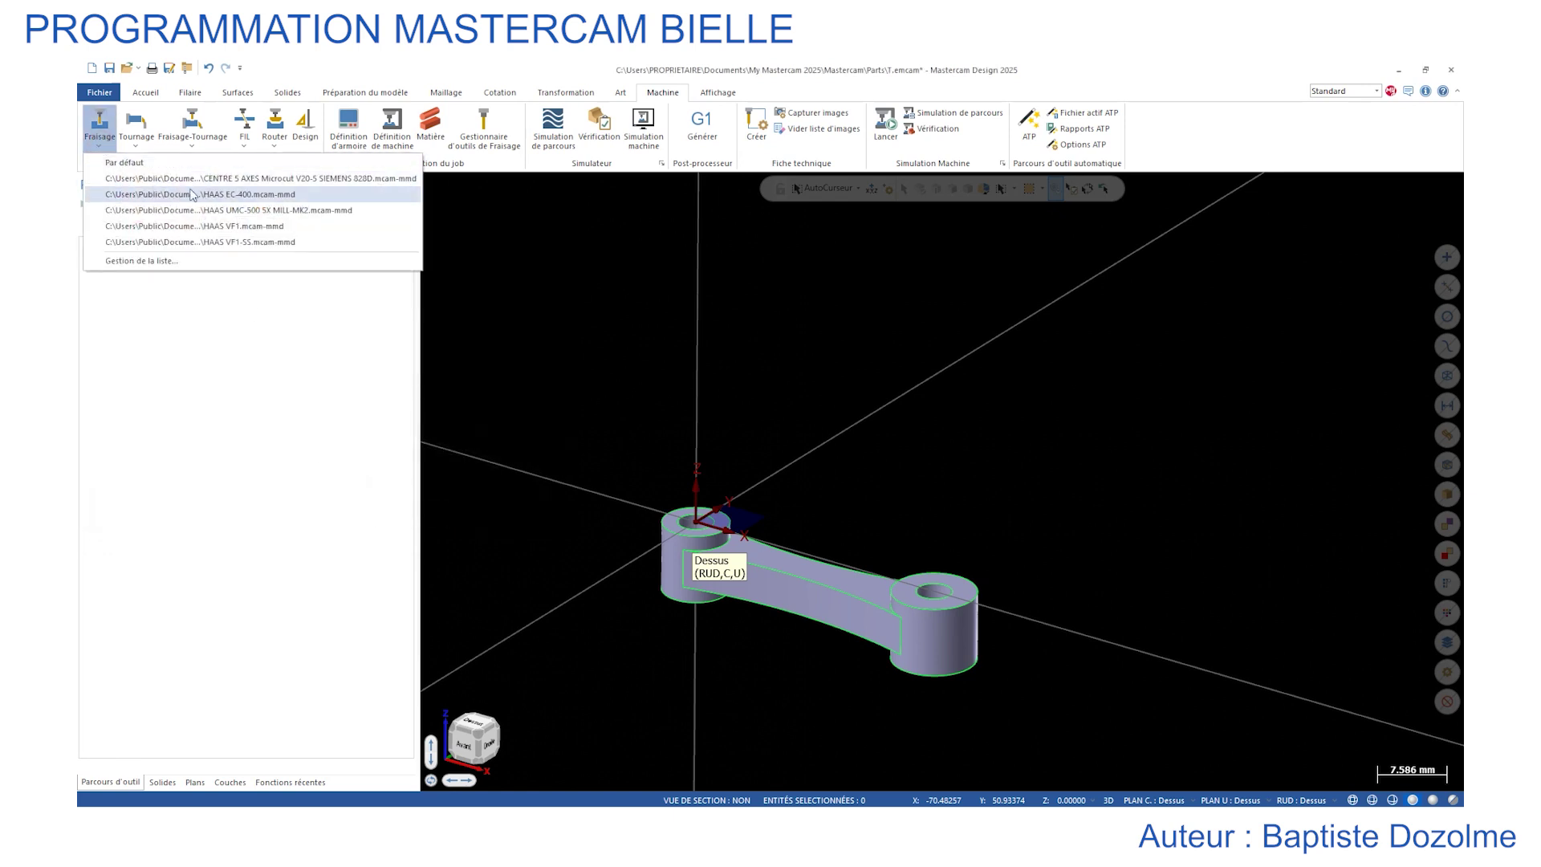
left_click(246, 242)
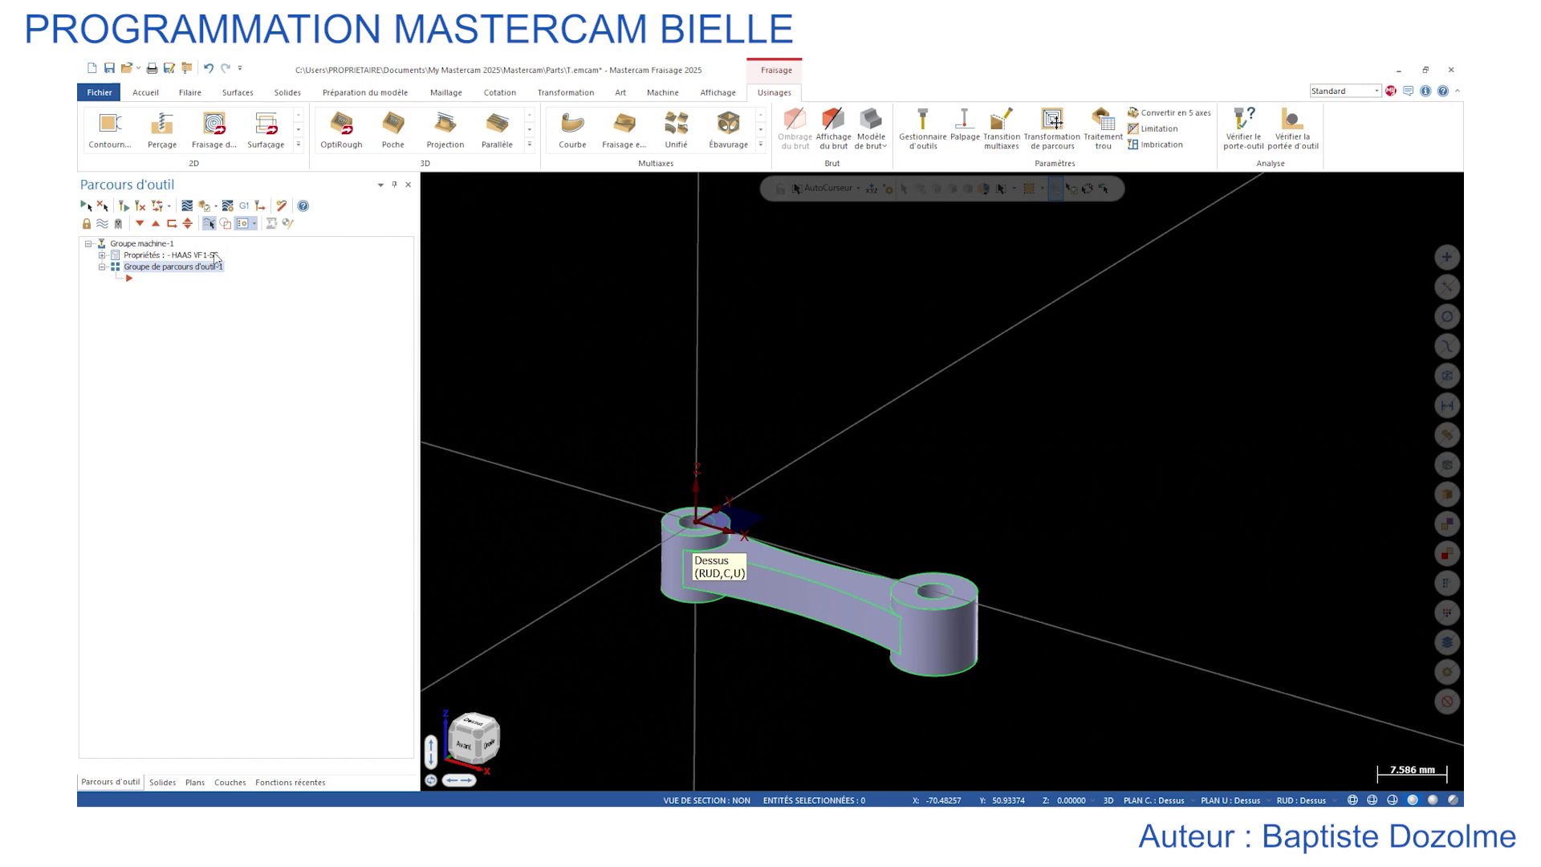
double_click(160, 244)
double_click(160, 244)
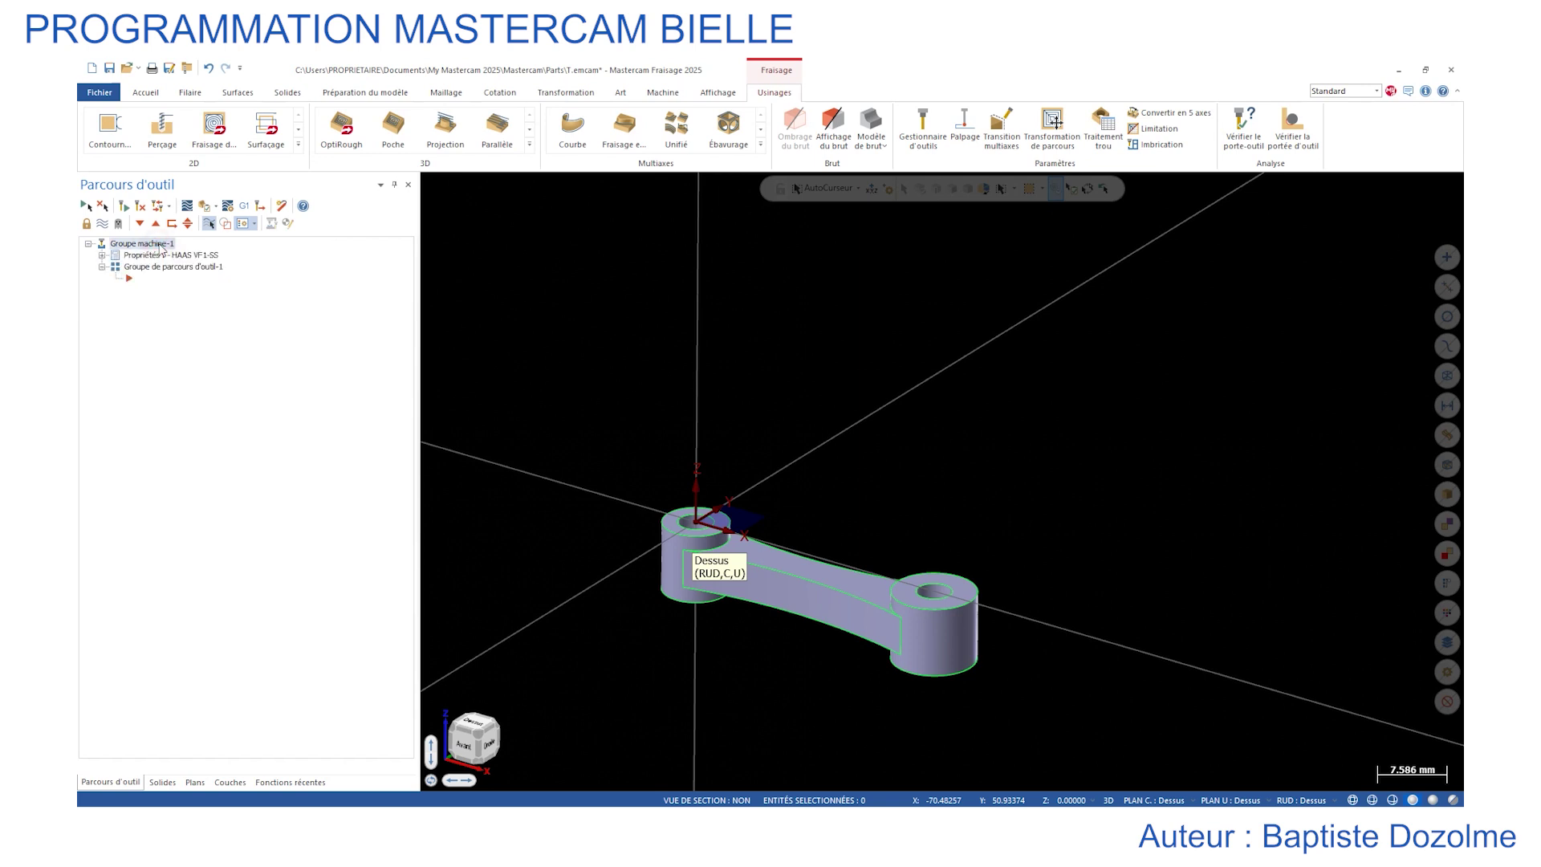
double_click(160, 244)
double_click(159, 244)
double_click(159, 244)
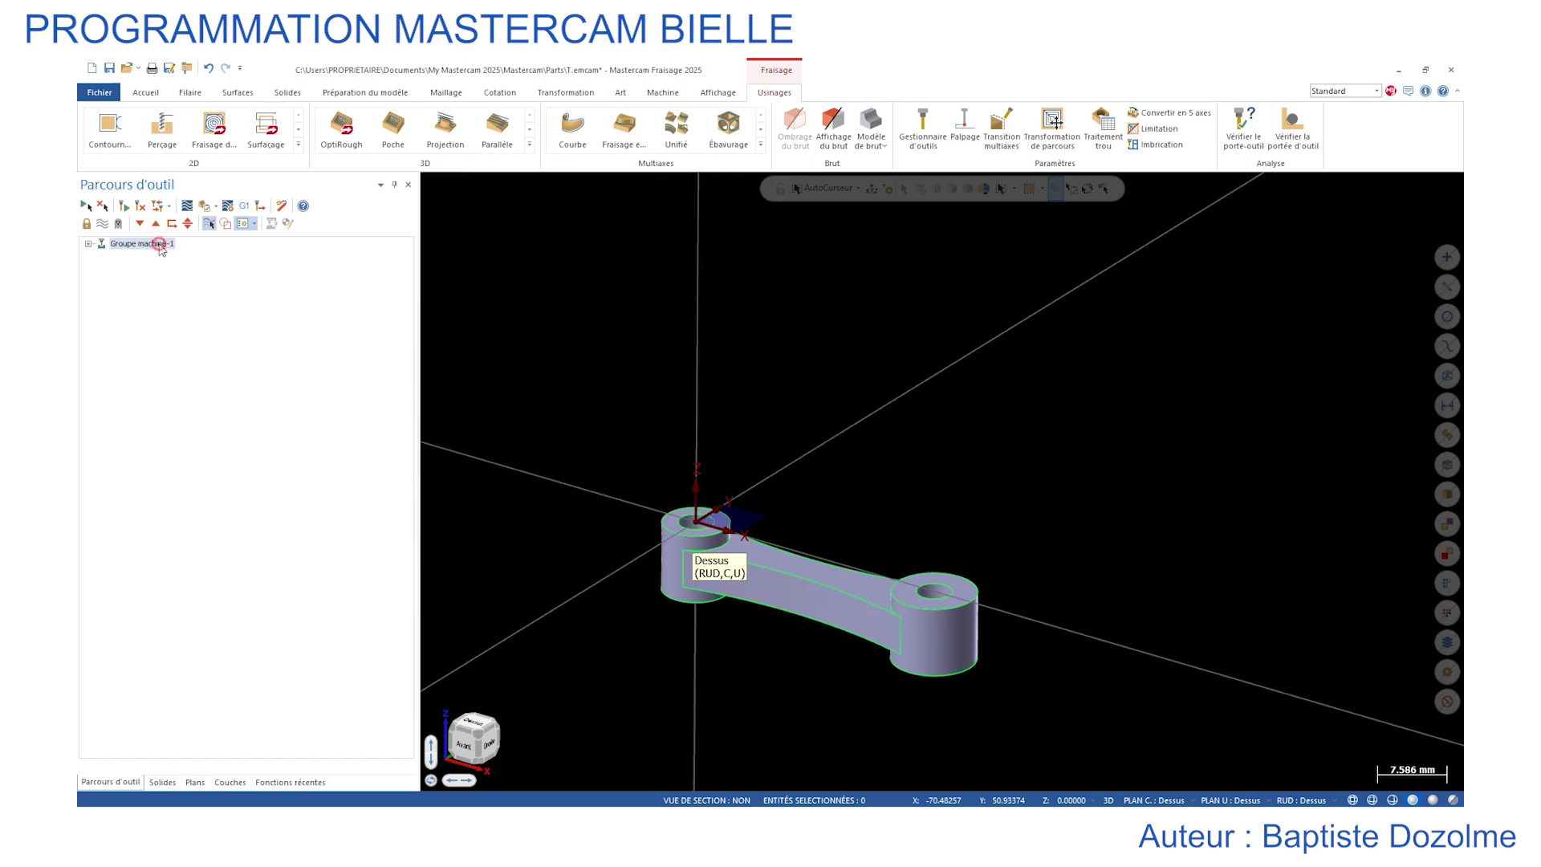
double_click(159, 244)
double_click(130, 244)
double_click(129, 244)
double_click(129, 244)
double_click(130, 245)
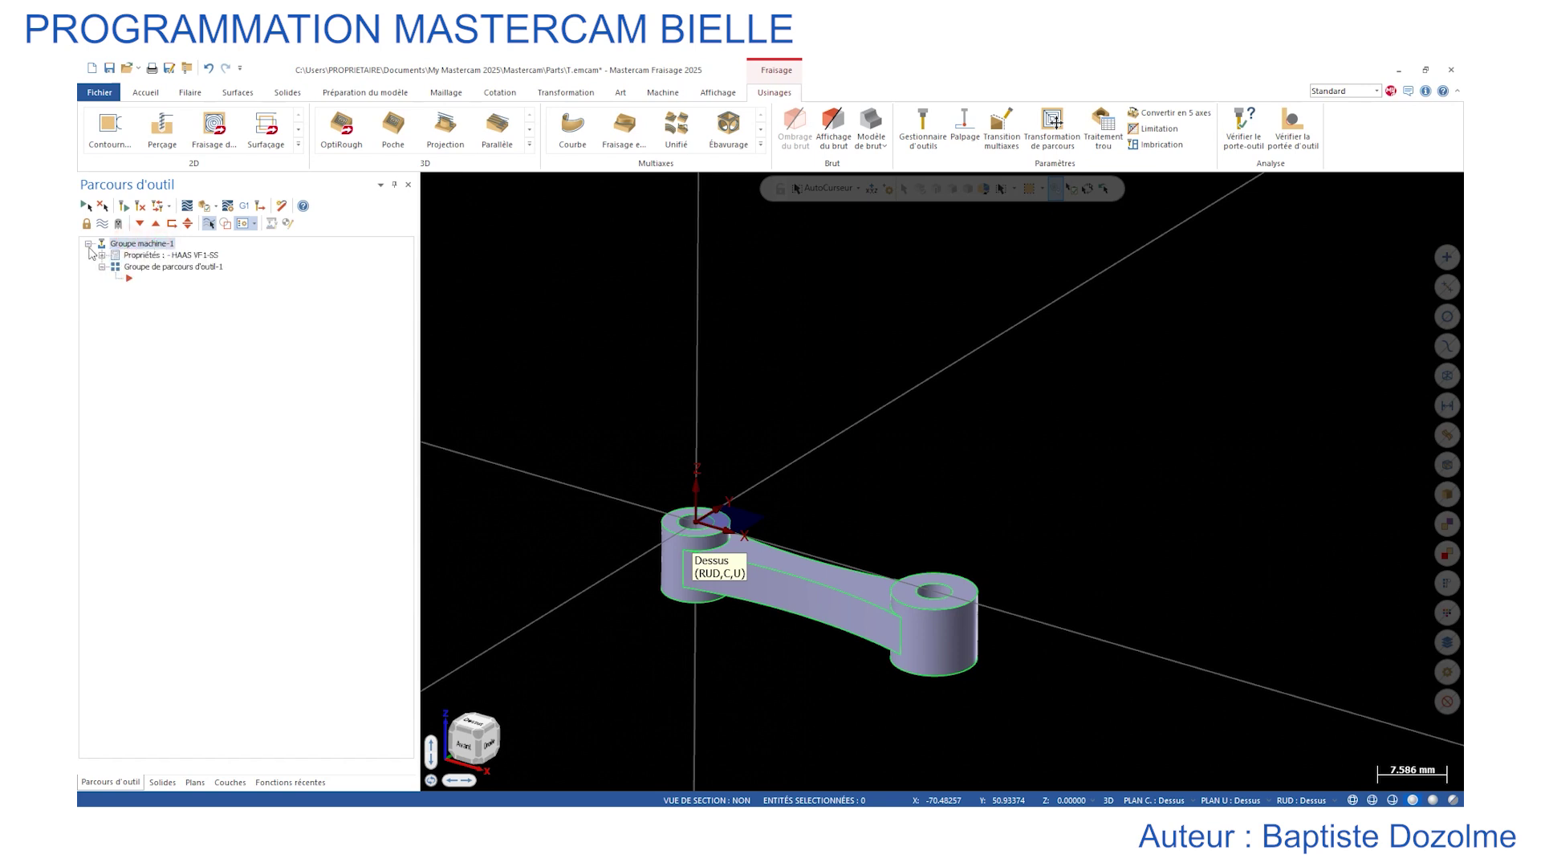
double_click(130, 245)
double_click(131, 245)
Rename the HAAS VF1-SS machine group as PH20 and collapse it in the toolpath tree.
right_click(133, 245)
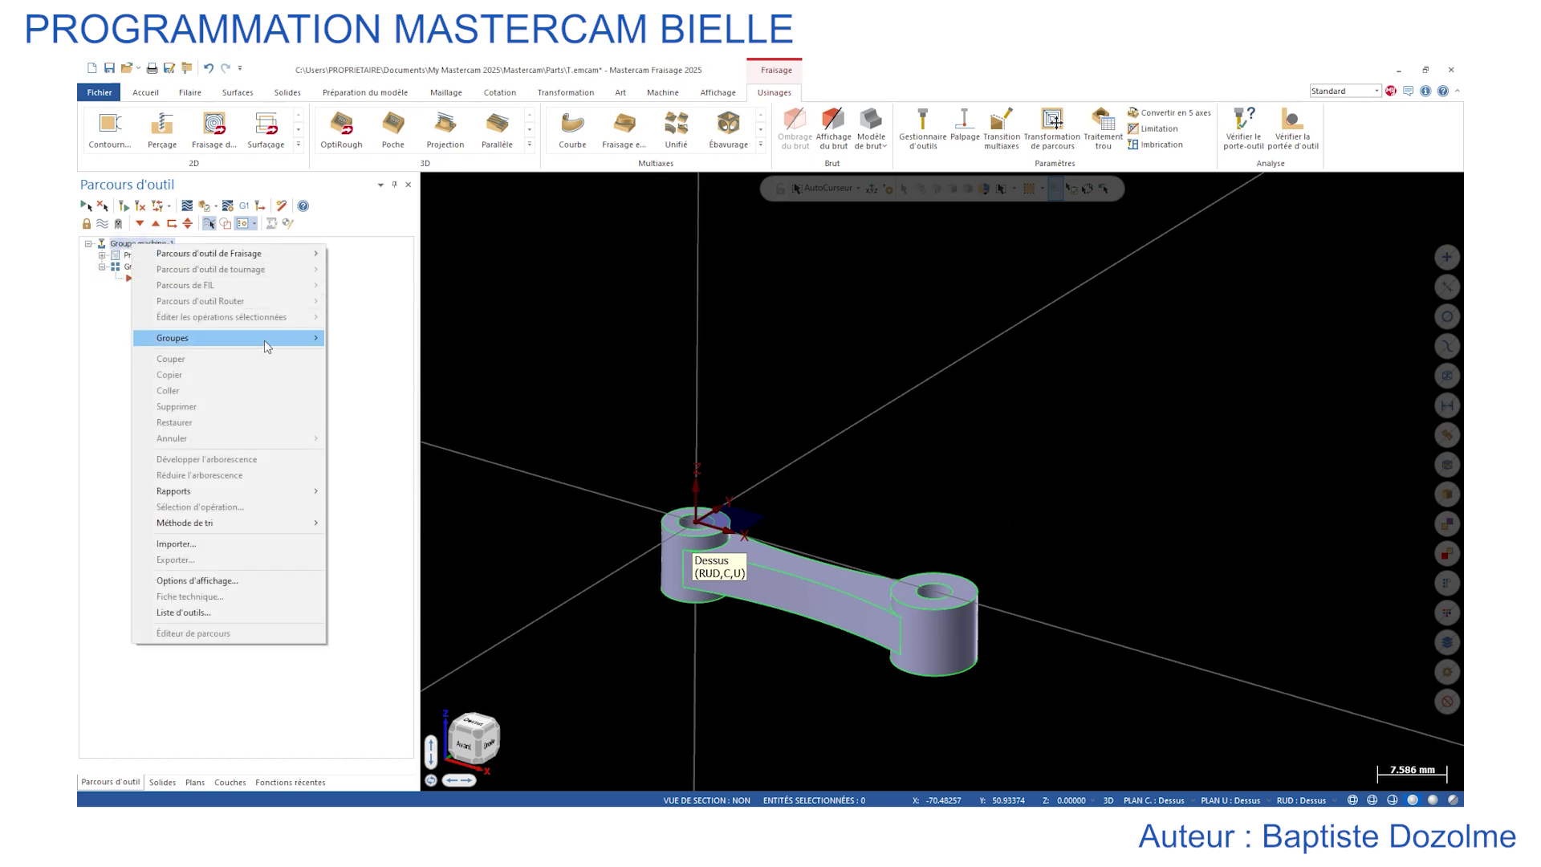
mouse_move(267, 346)
left_click(389, 374)
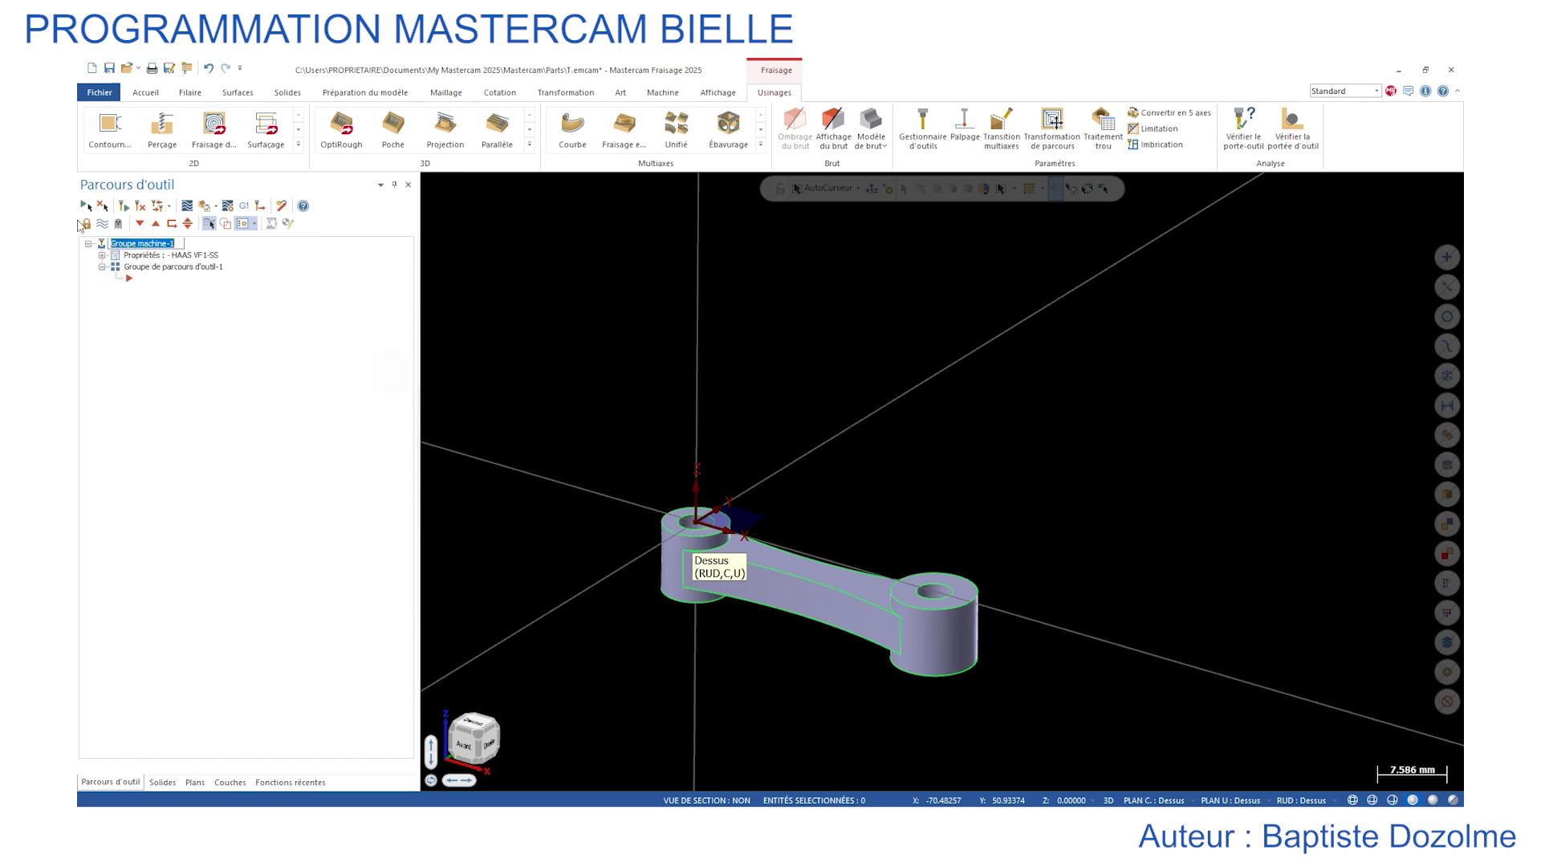
type("PH20")
key("Return")
left_click(88, 244)
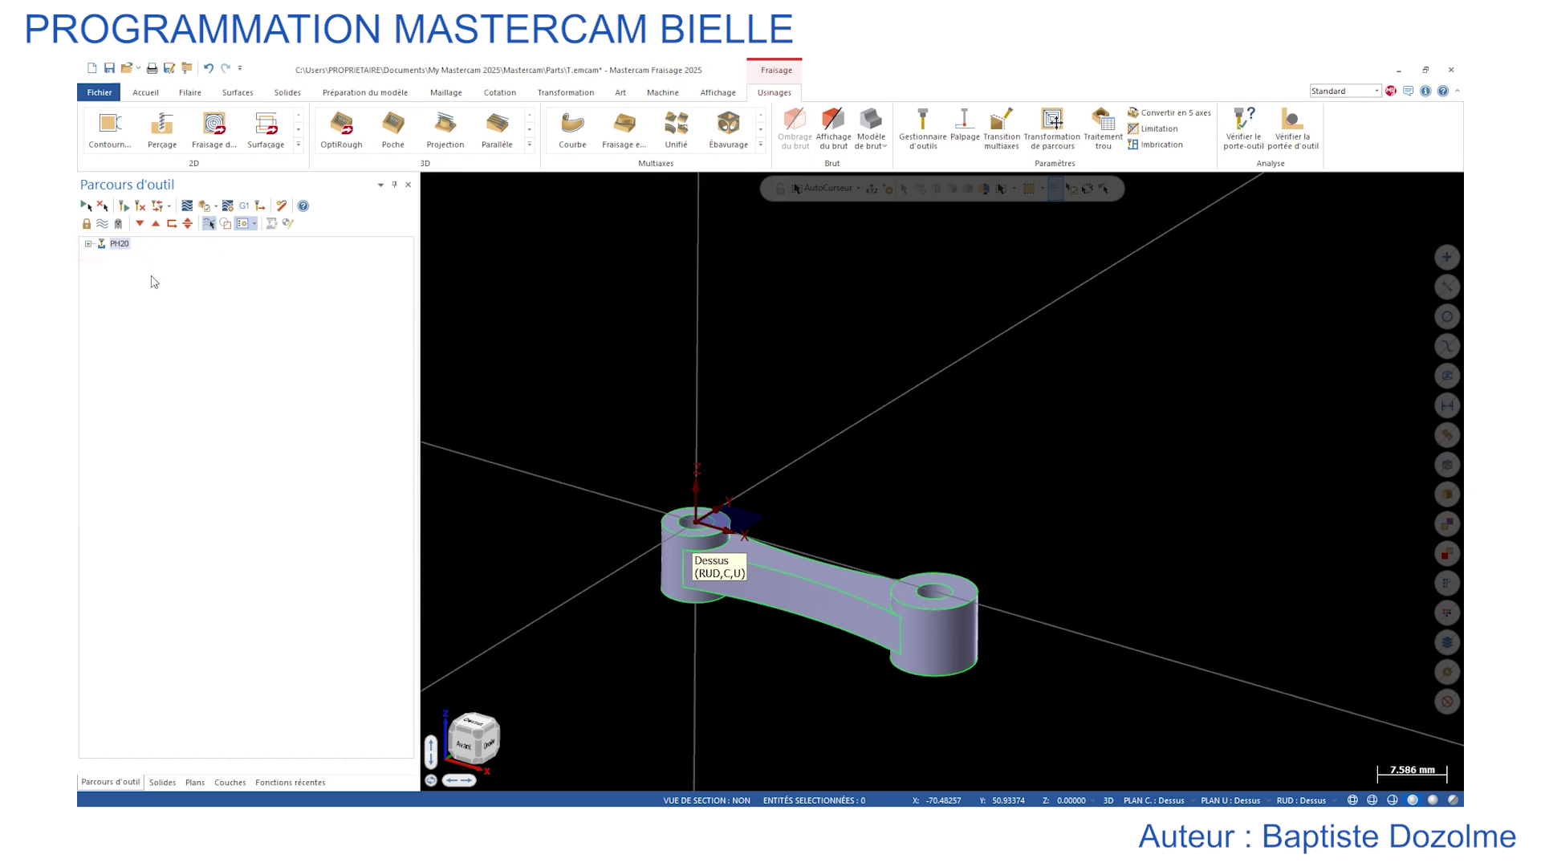
Create a new milling machine group named PH30 and collapse it in the toolpath tree.
right_click(157, 277)
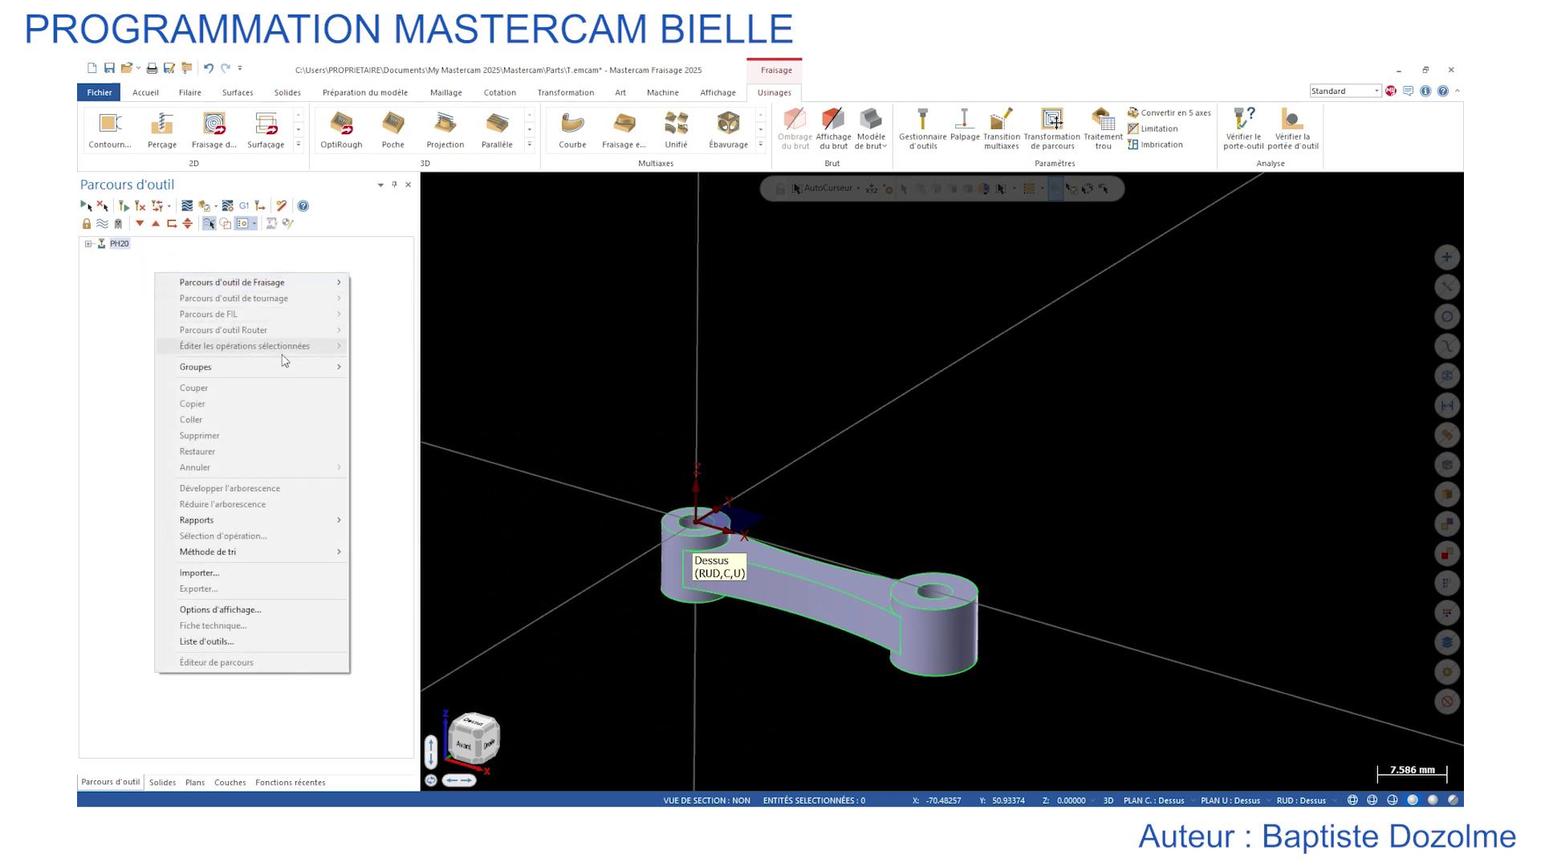
mouse_move(310, 366)
mouse_move(417, 372)
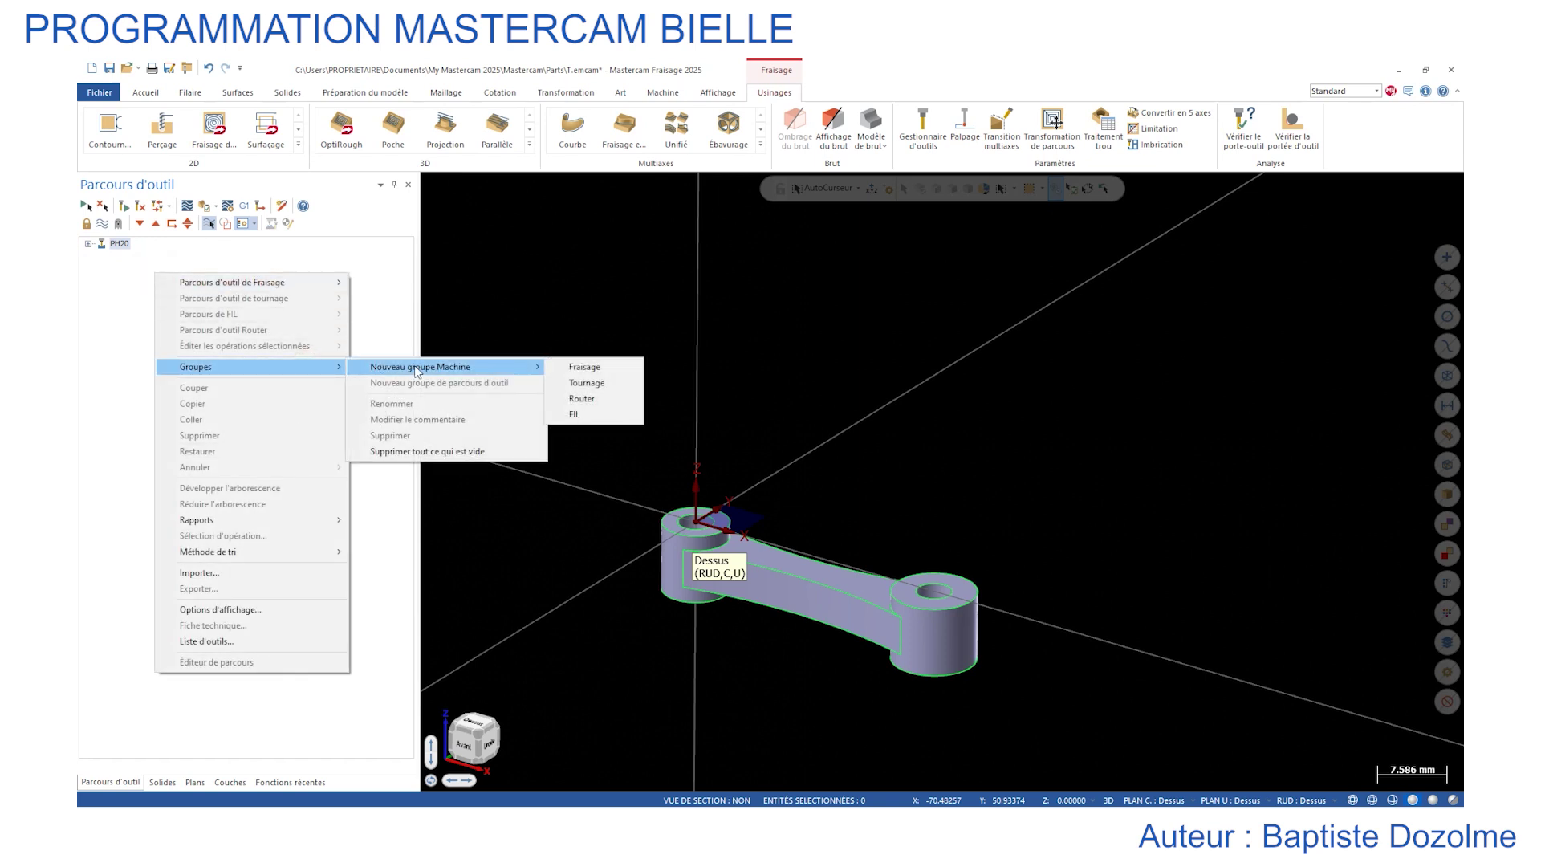
left_click(595, 371)
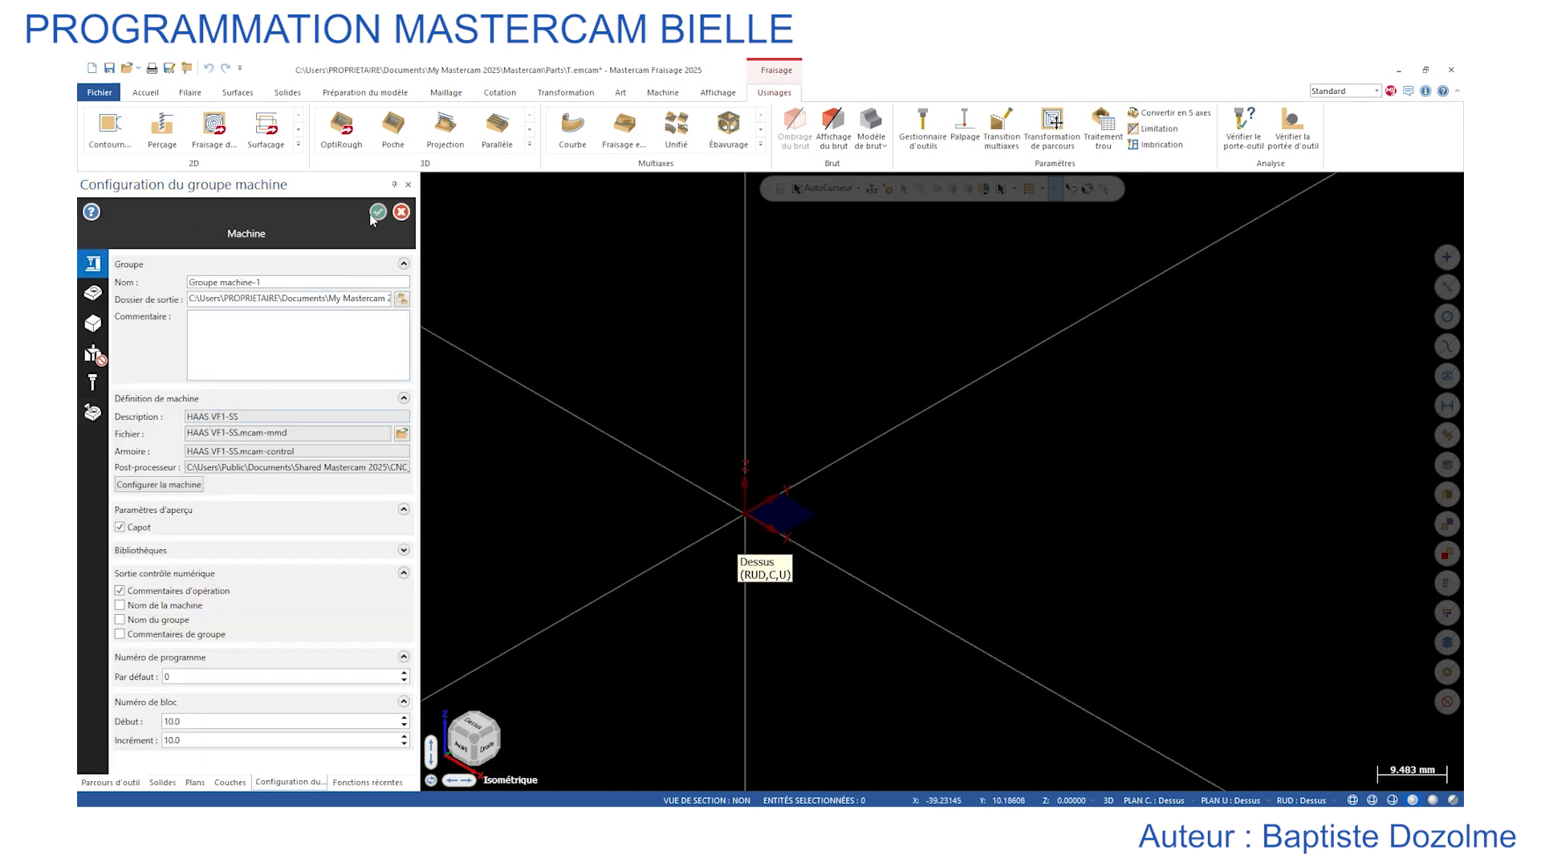
left_click_drag(273, 284, 186, 284)
mouse_move(100, 291)
type("PH30")
left_click(378, 212)
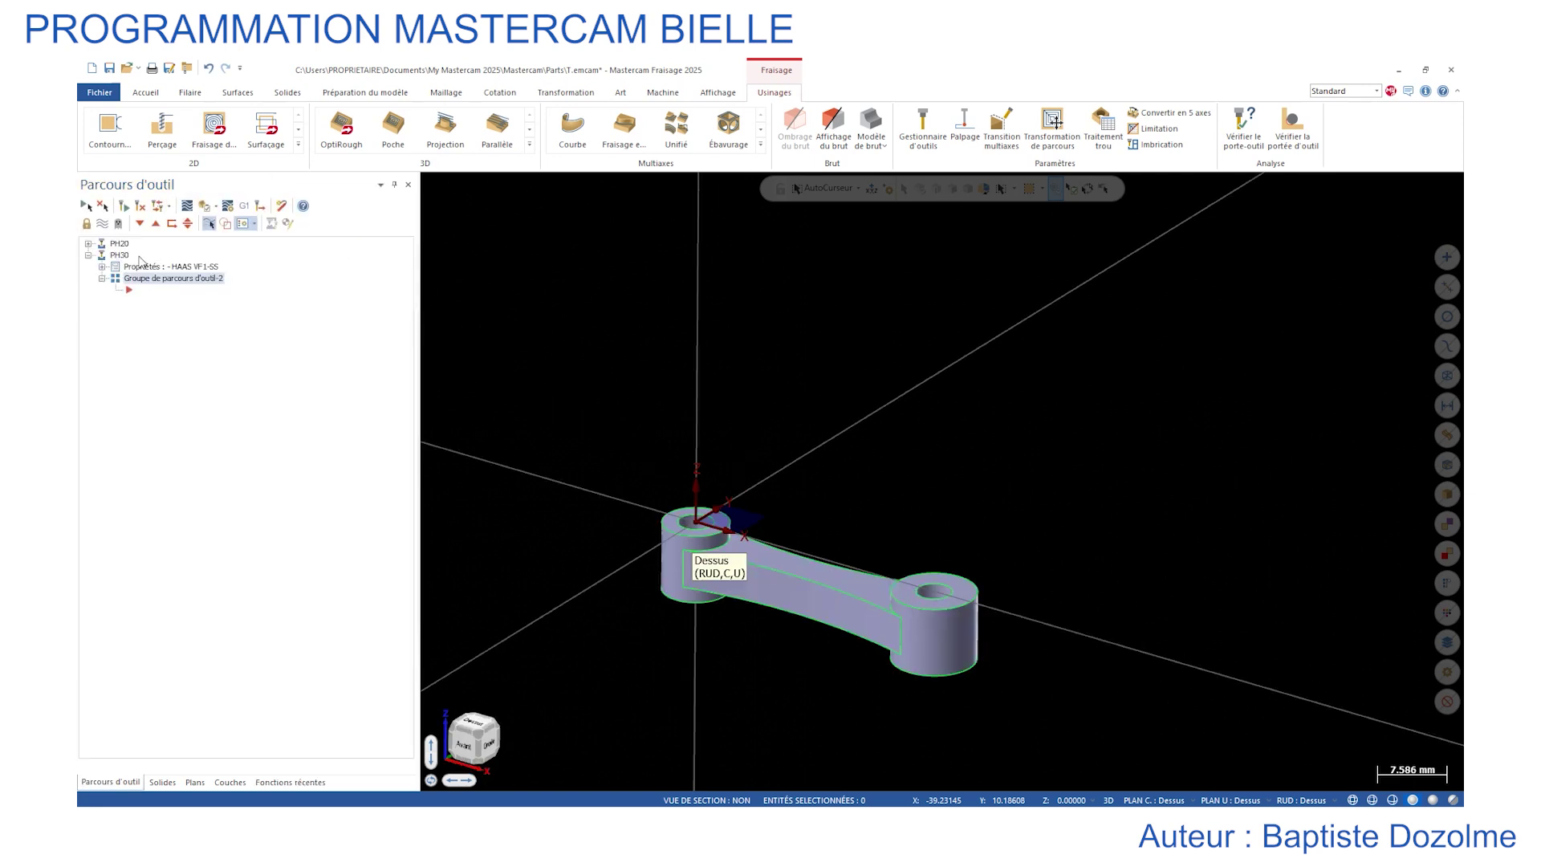
left_click(88, 254)
Create another milling machine group named PH40 and collapse it in the toolpath tree.
right_click(171, 321)
mouse_move(272, 412)
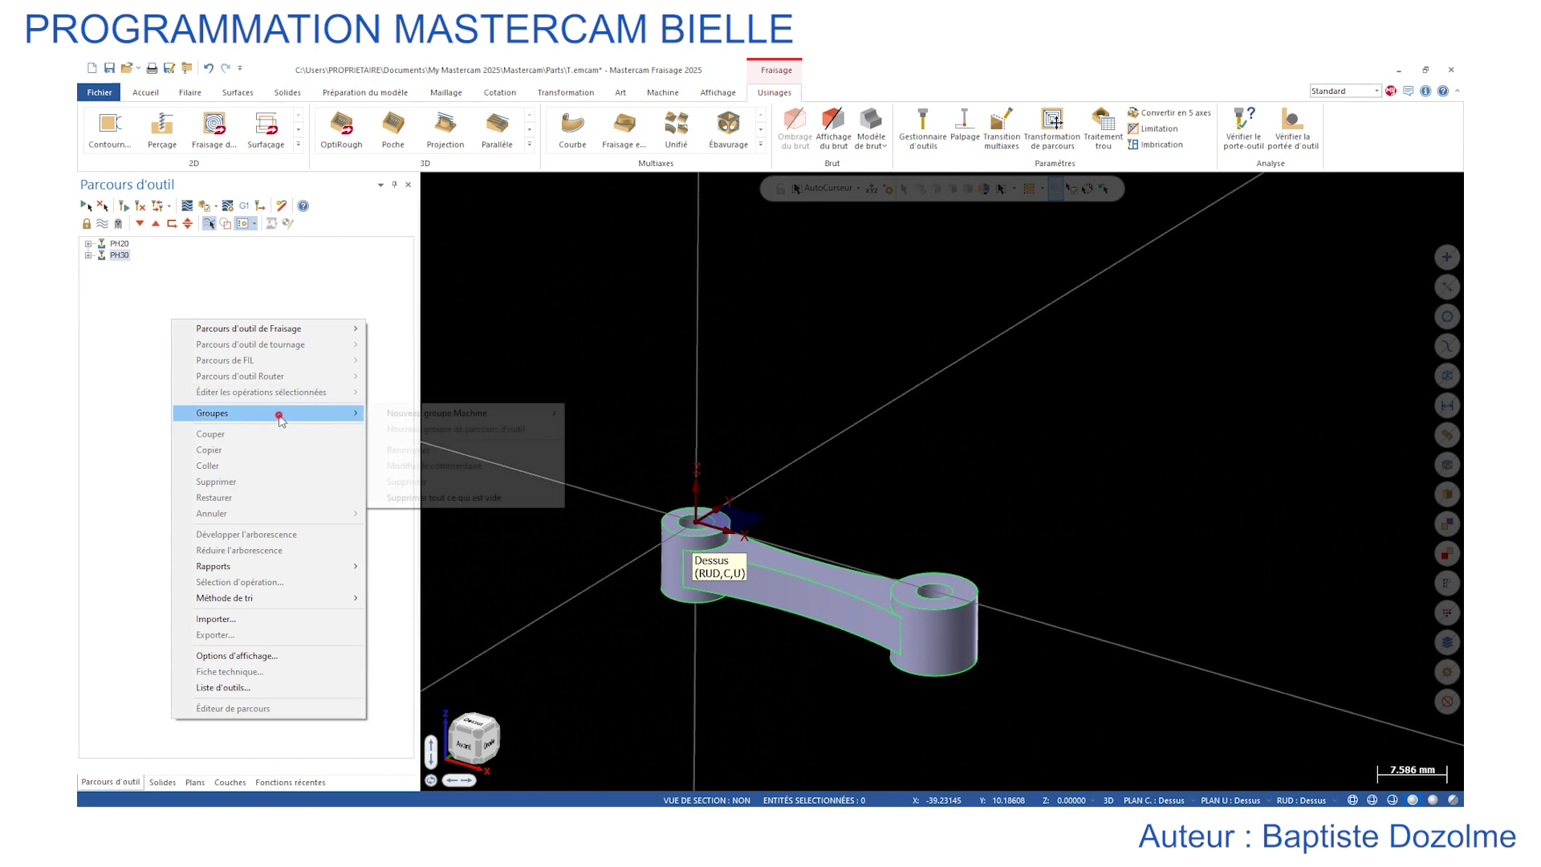
mouse_move(422, 412)
left_click(598, 415)
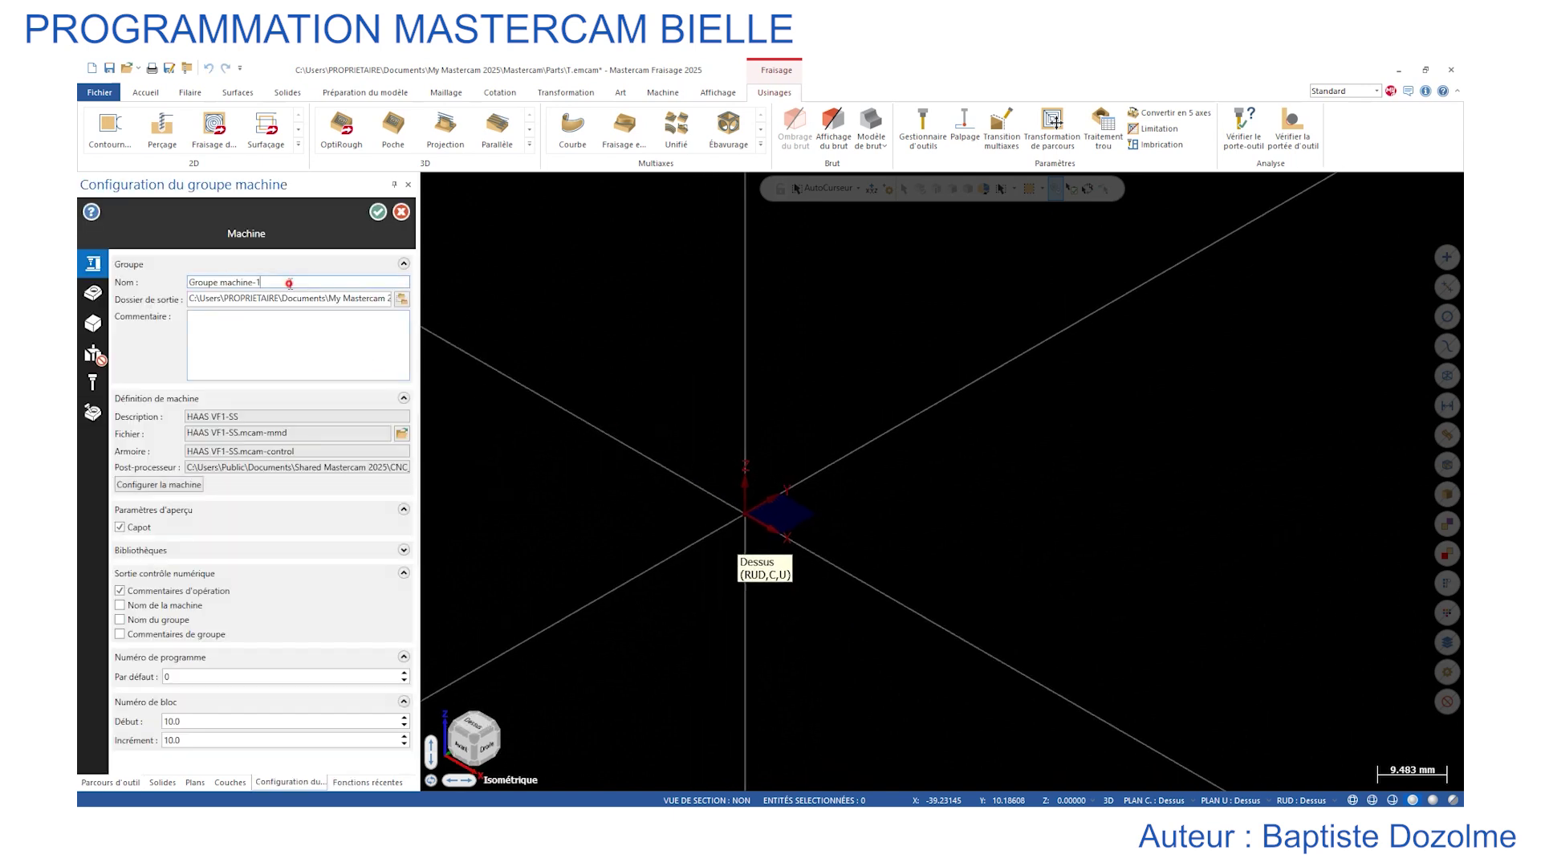
left_click_drag(289, 284, 161, 287)
type("PH40")
left_click(378, 212)
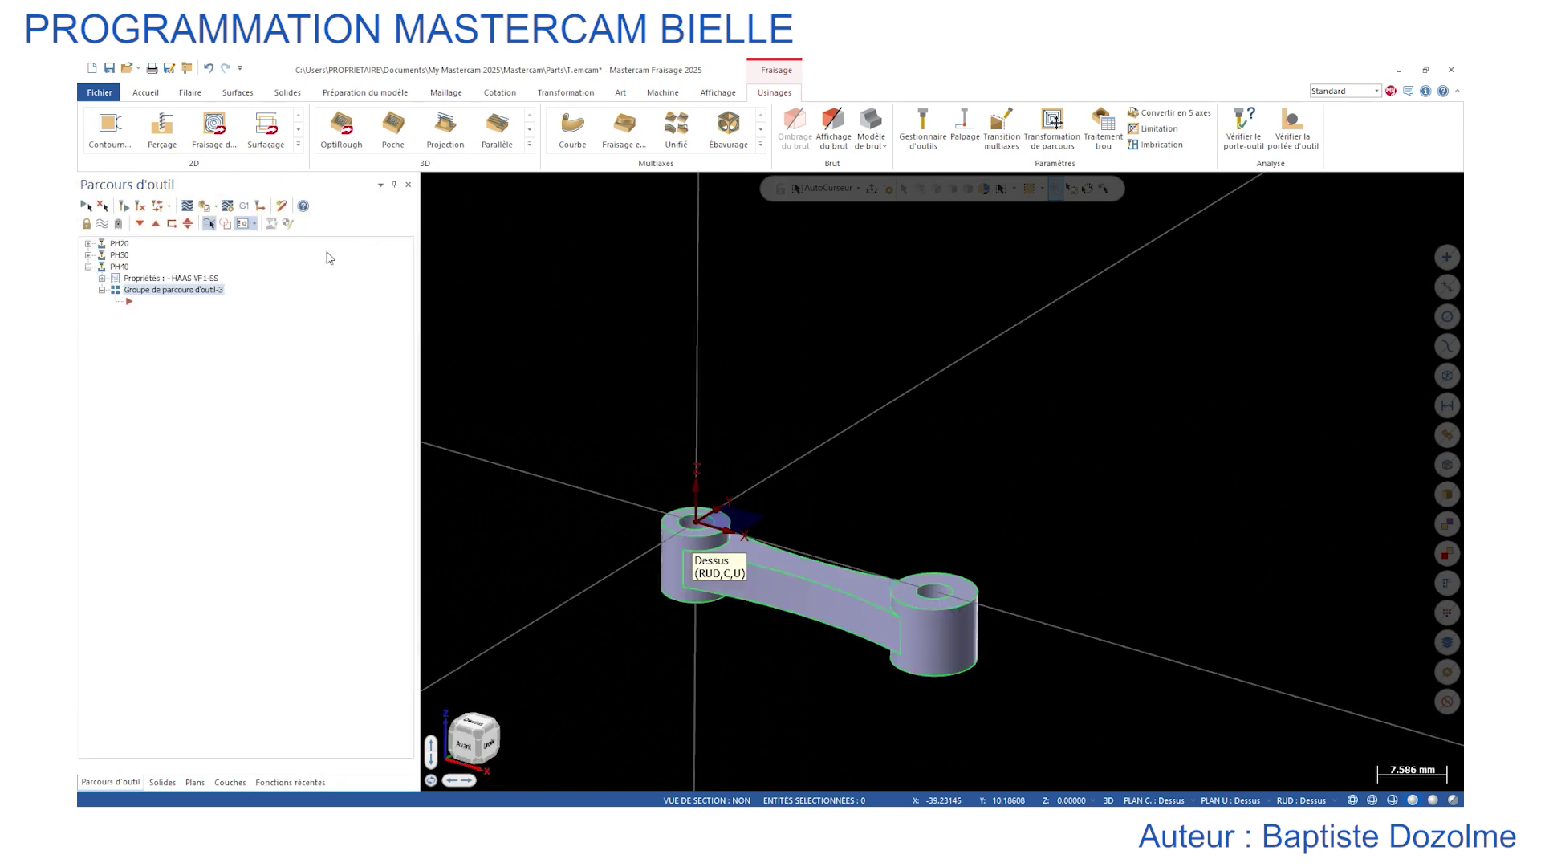
left_click(88, 267)
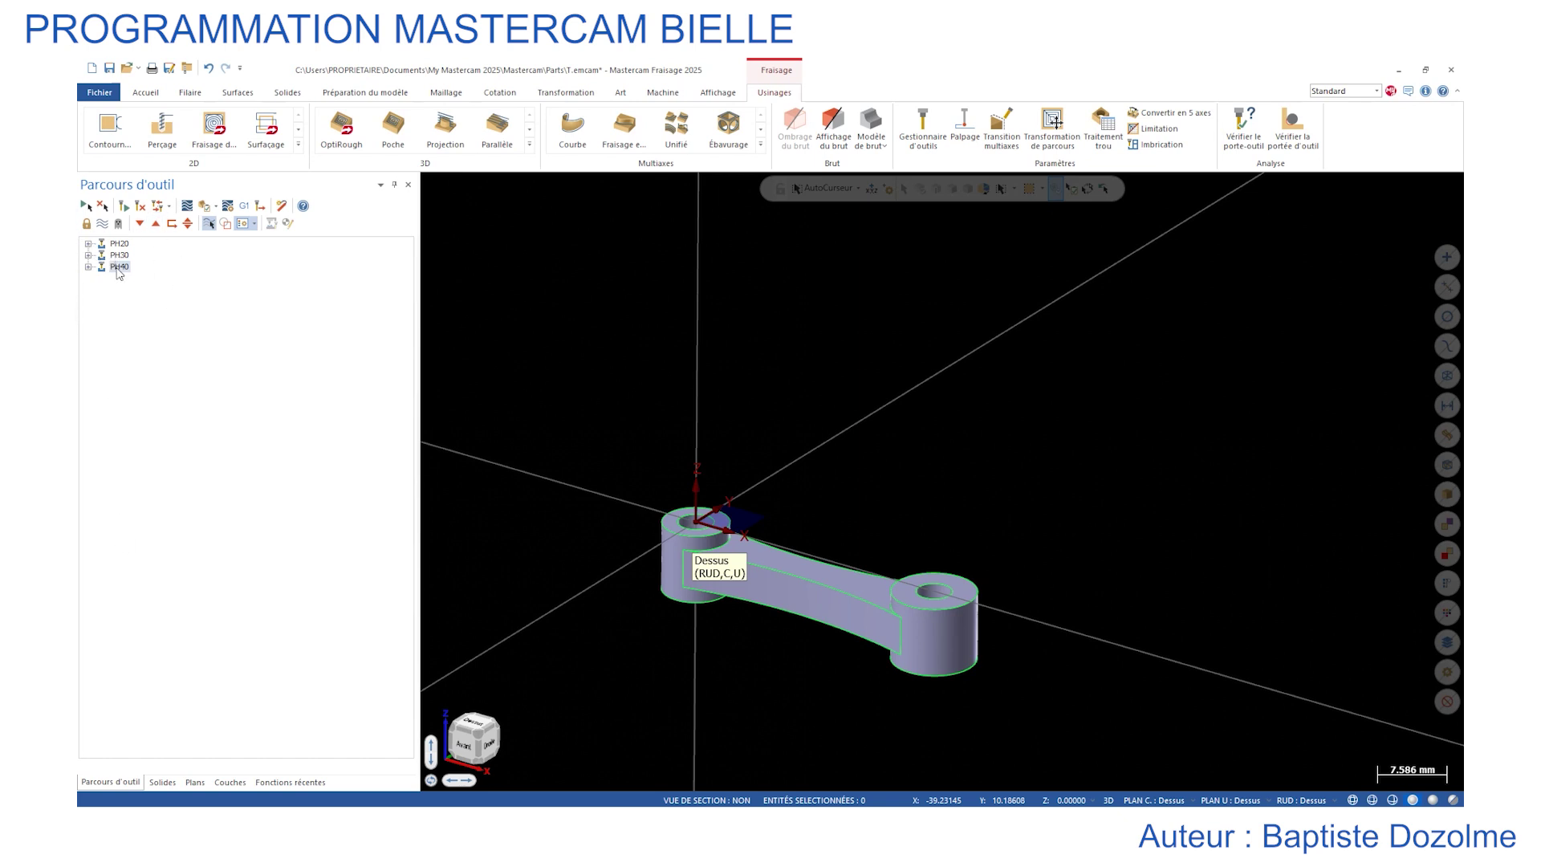
Expand the three machine groups, move the insertion arrow into PH20's toolpath group, and expand the PH20 properties.
left_click(89, 244)
left_click(89, 278)
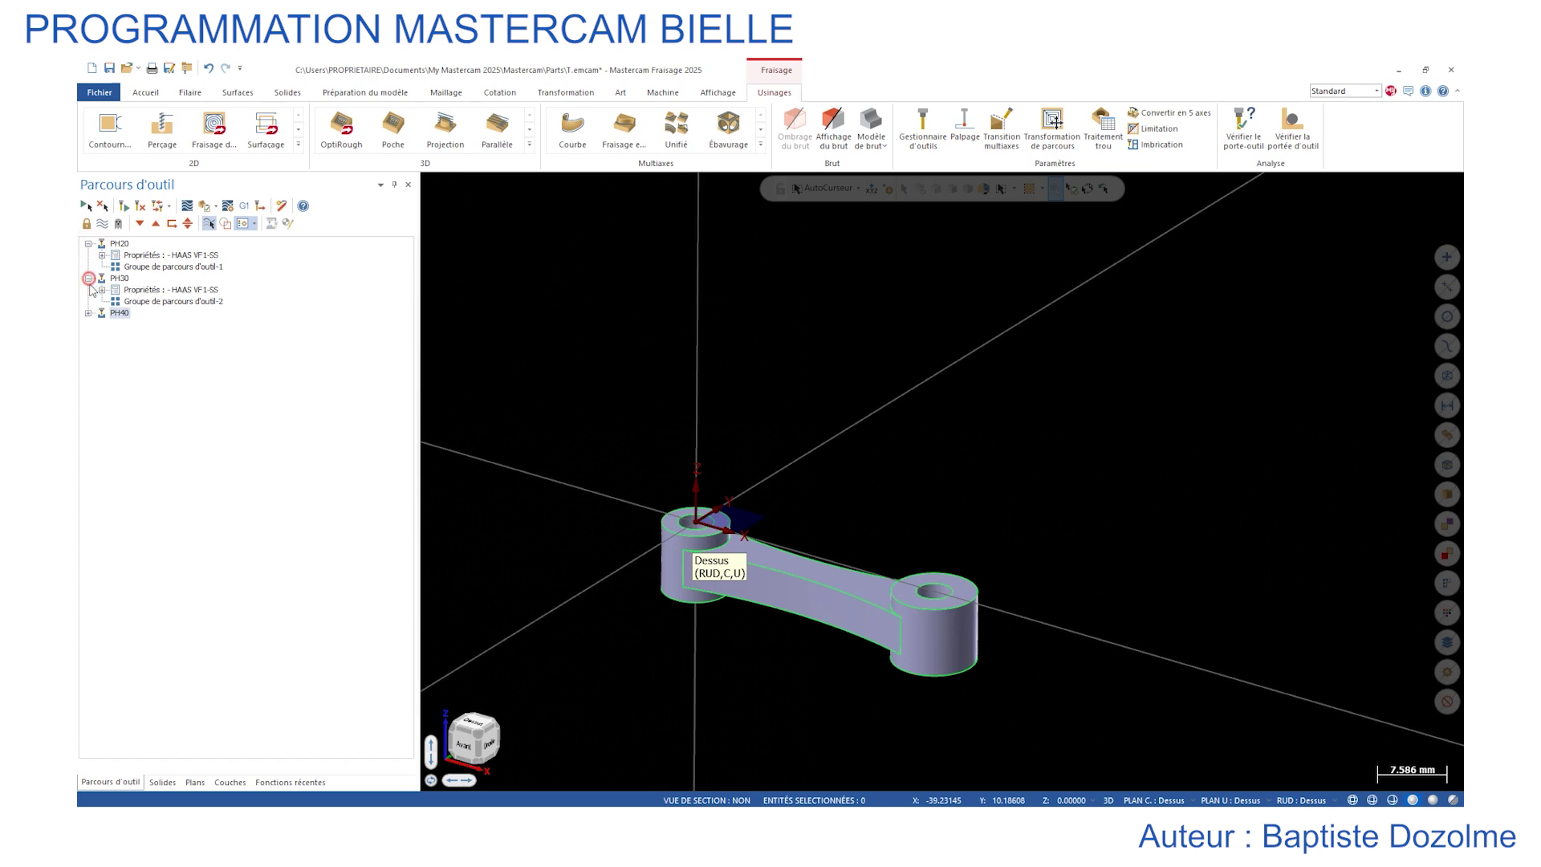
left_click(89, 313)
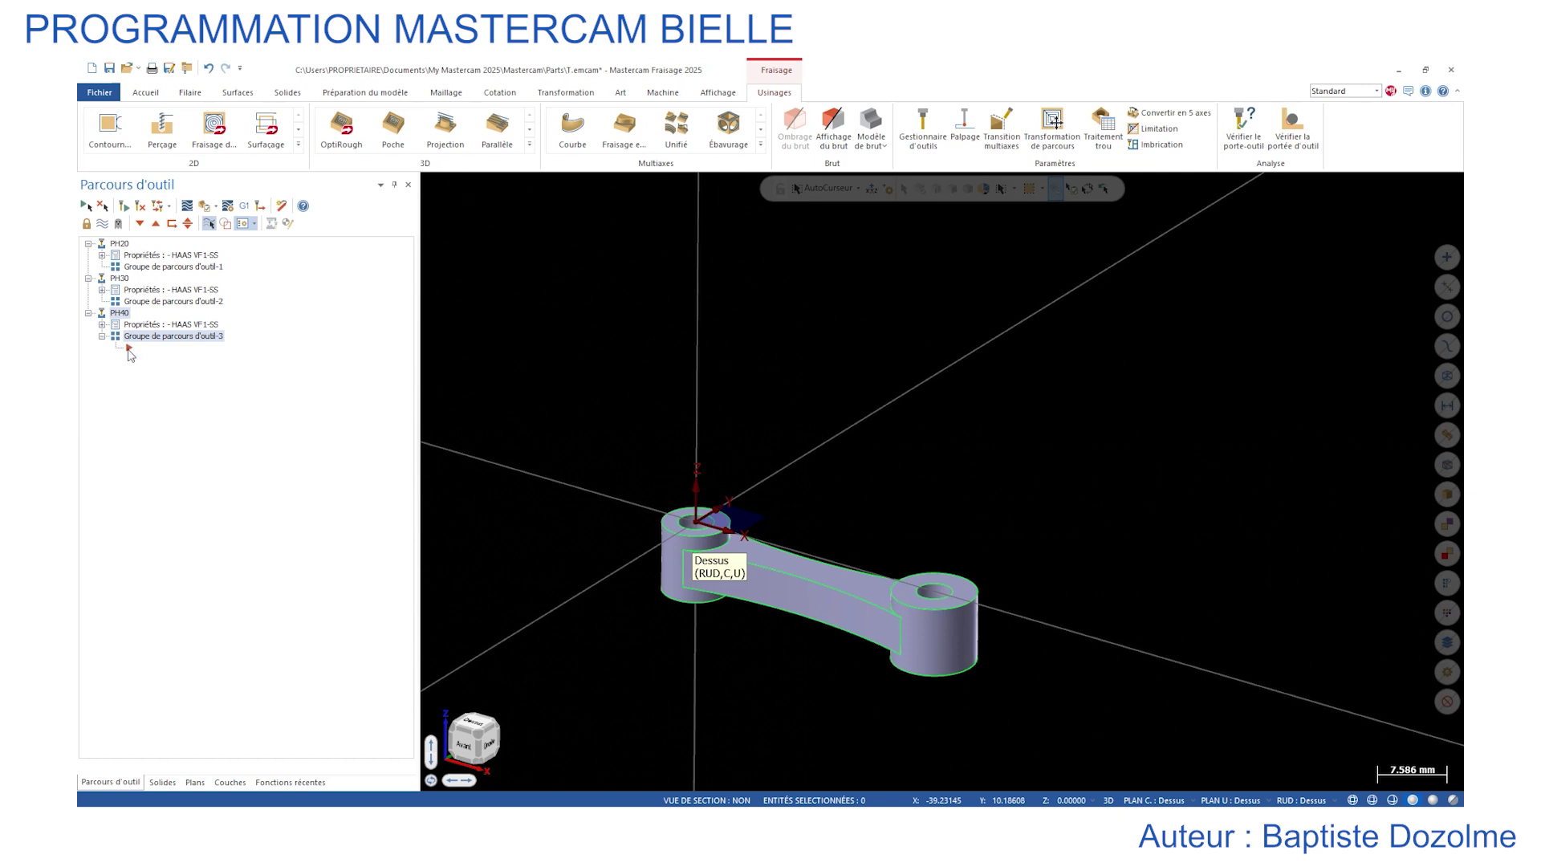
left_click_drag(130, 352, 122, 277)
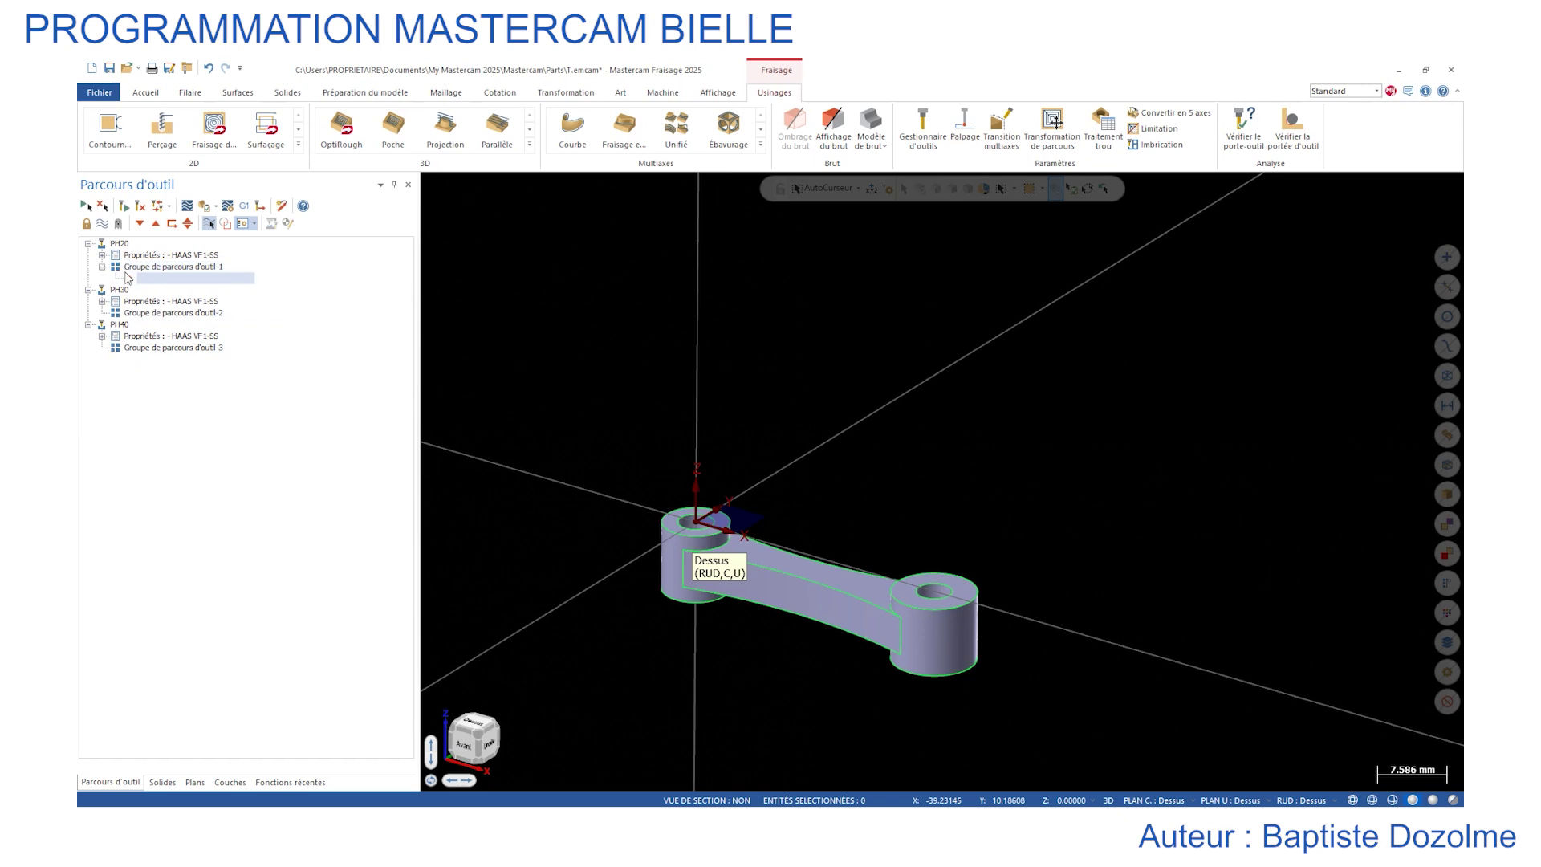
mouse_move(129, 281)
left_mouse_down()
mouse_move(129, 348)
mouse_move(126, 270)
left_mouse_up()
left_click(102, 255)
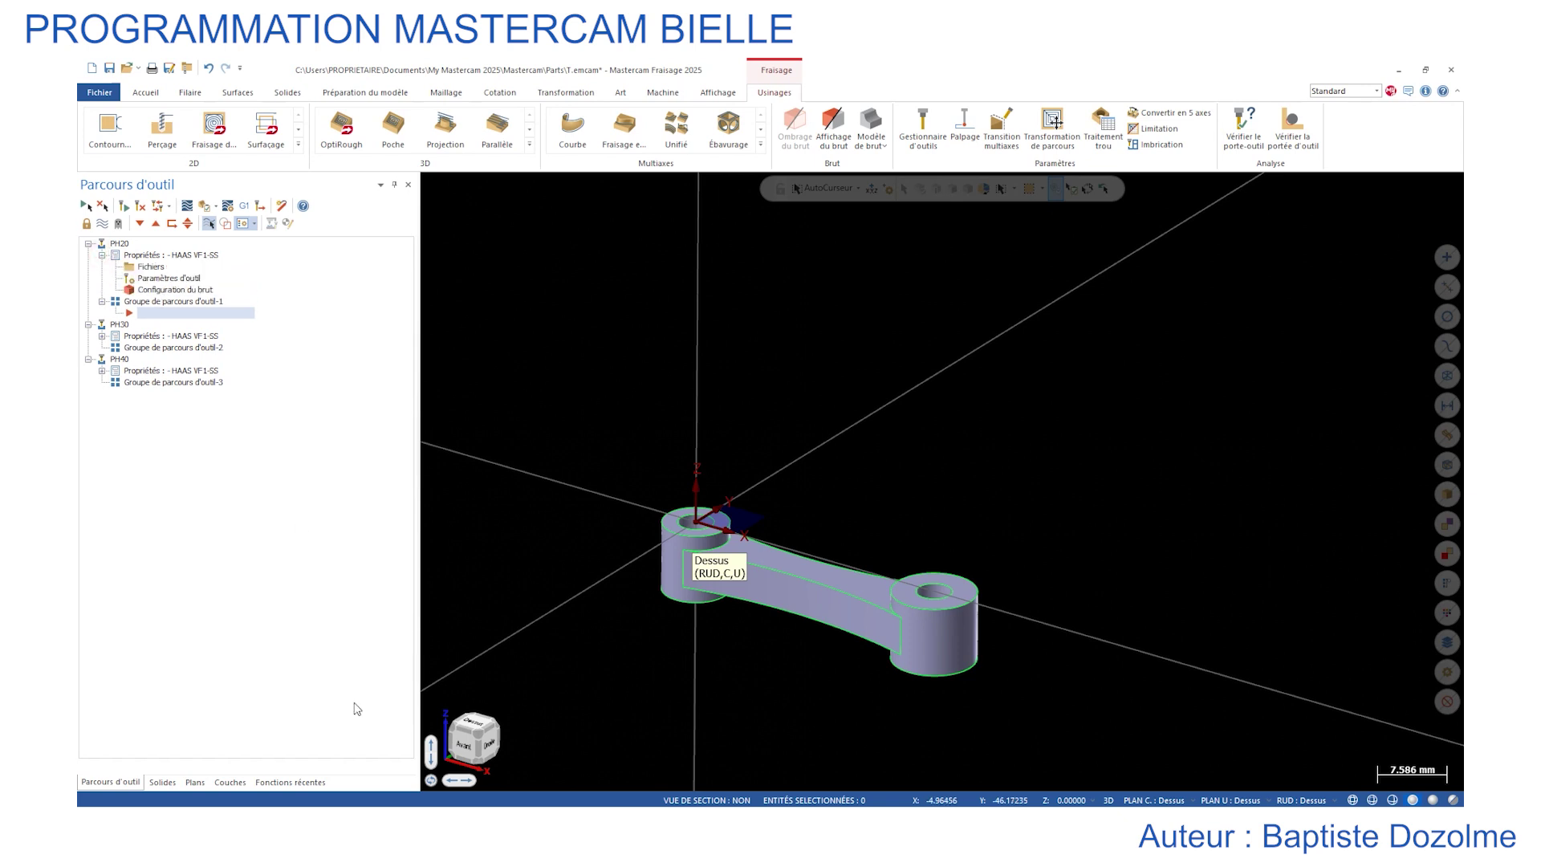
Make the BRUT_PH20 layer active and visible, and hide the PH40 layer.
left_click(231, 781)
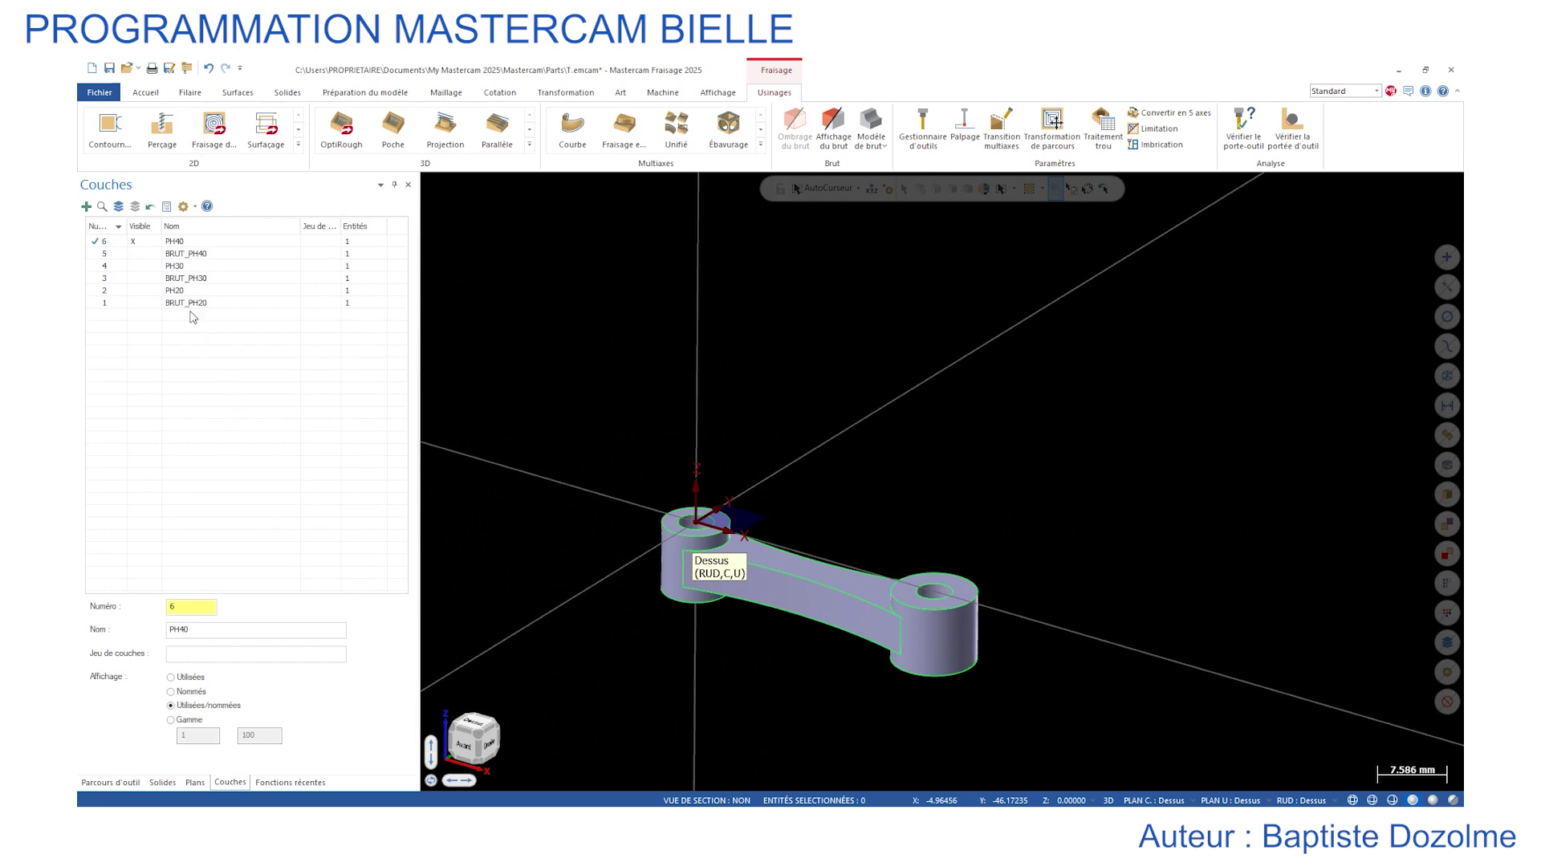
left_click(96, 304)
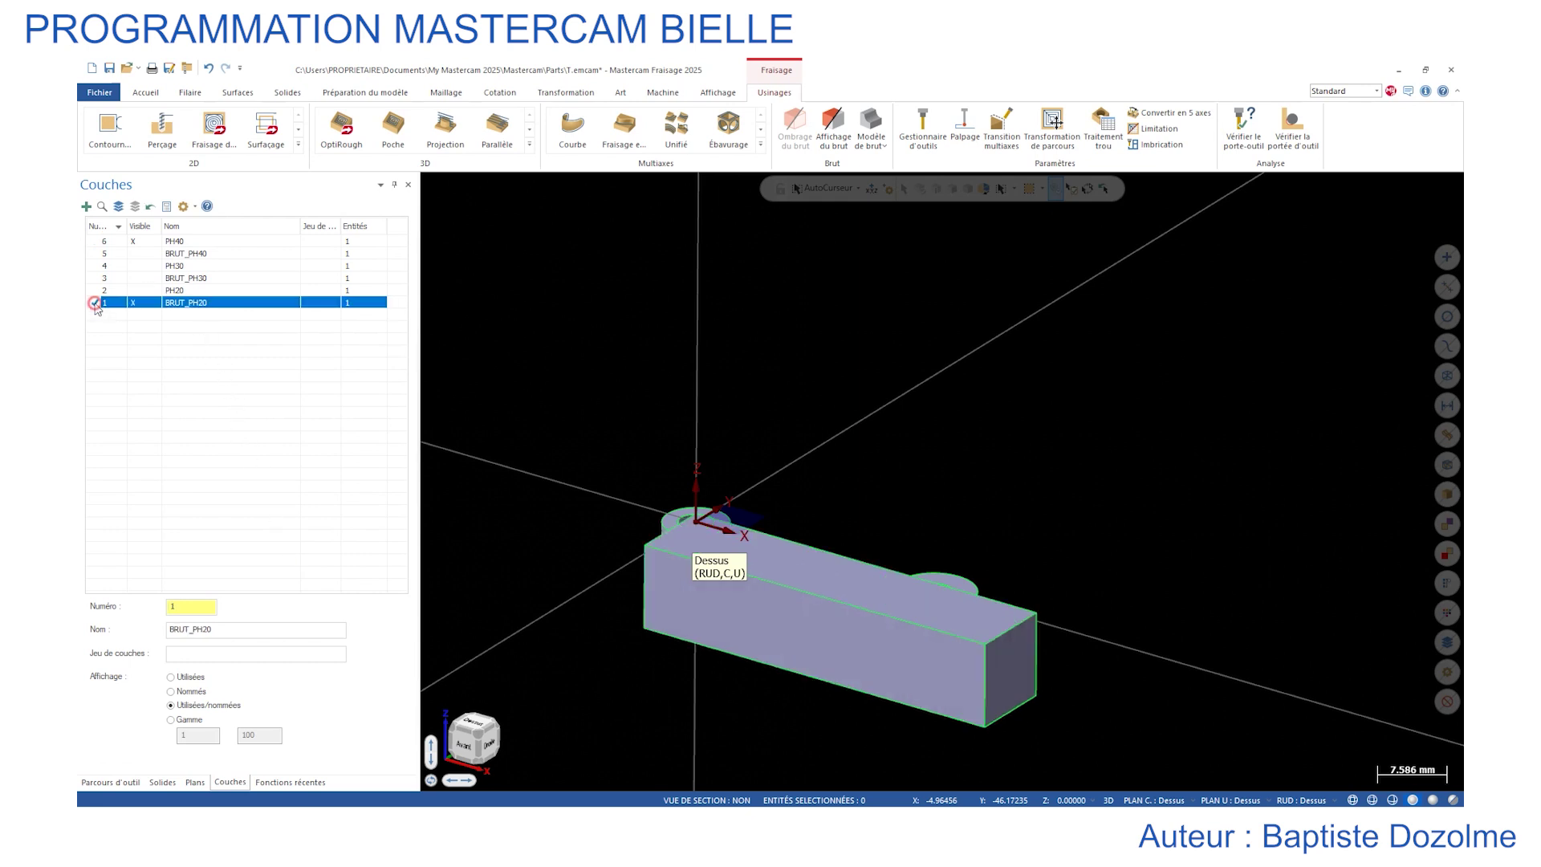
left_click(137, 242)
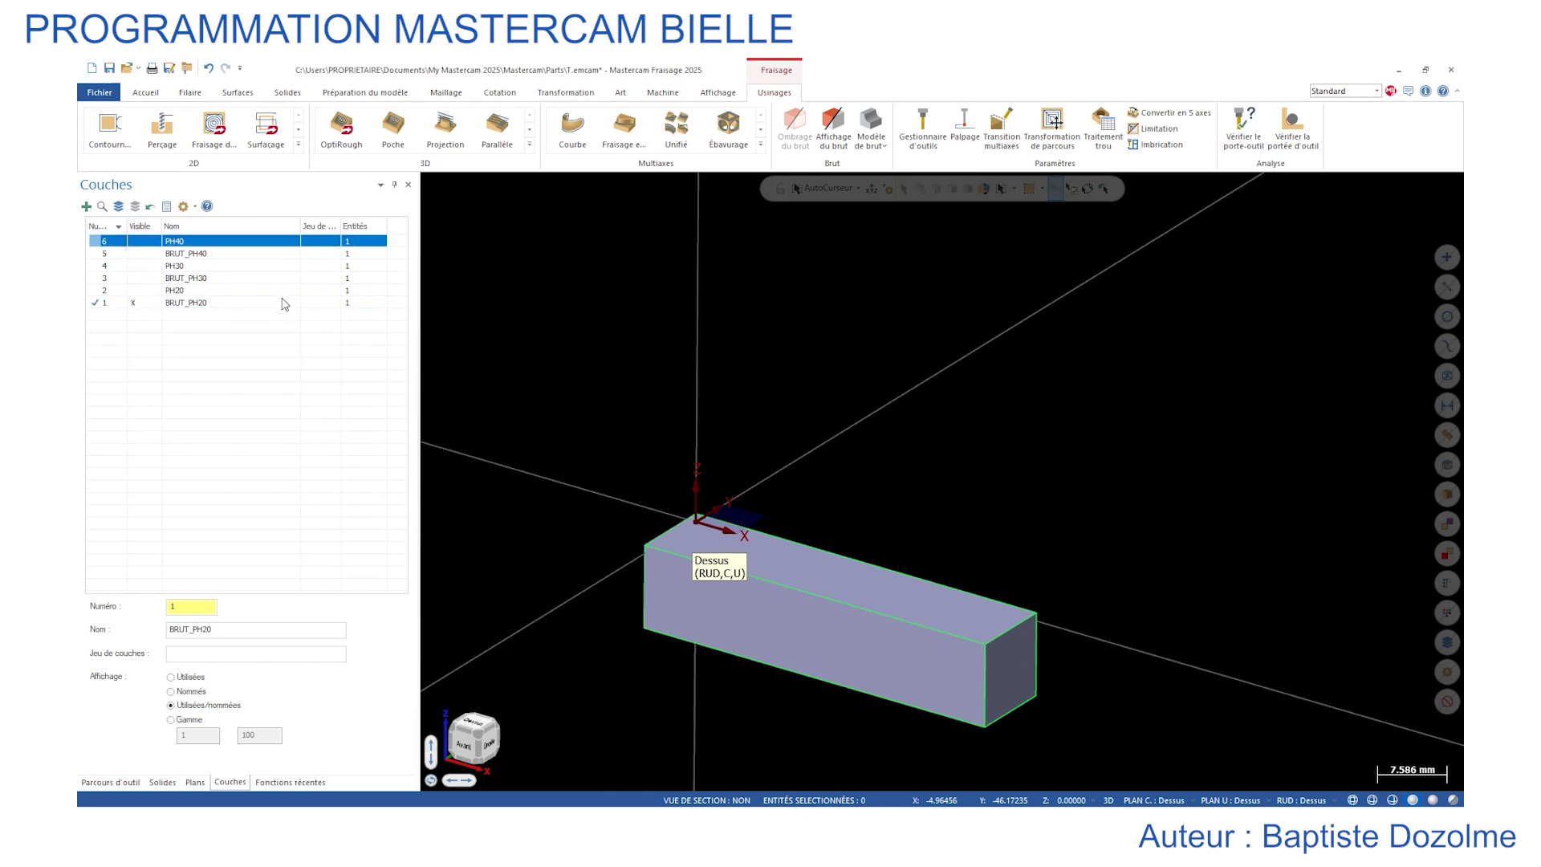
Define the stock of the PH20 machine group by selecting the BRUT_PH20 solid block, and accept the stock setup.
left_click(123, 783)
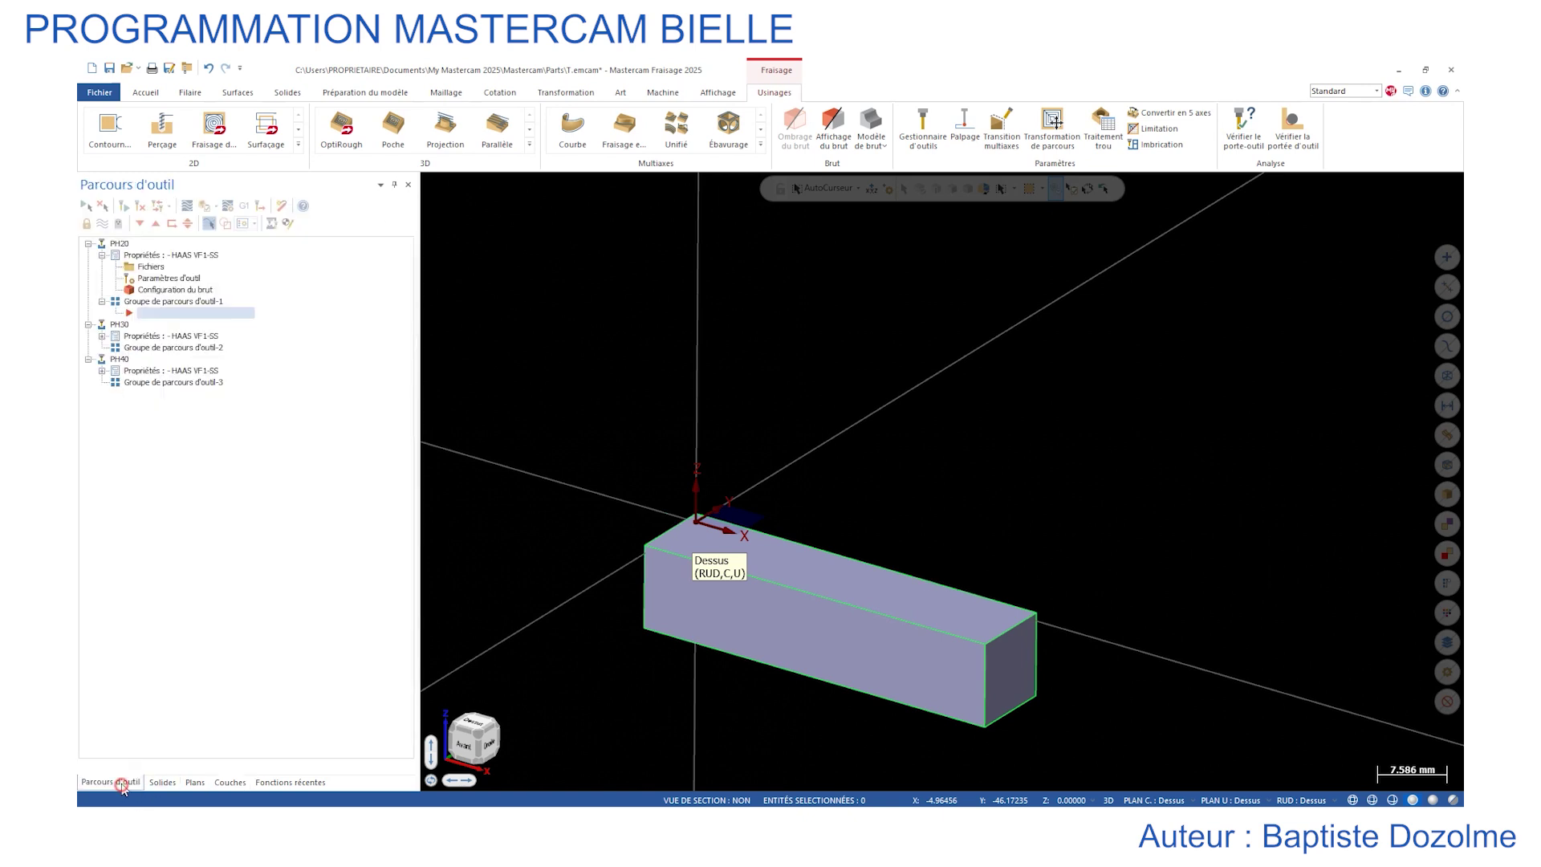
double_click(167, 292)
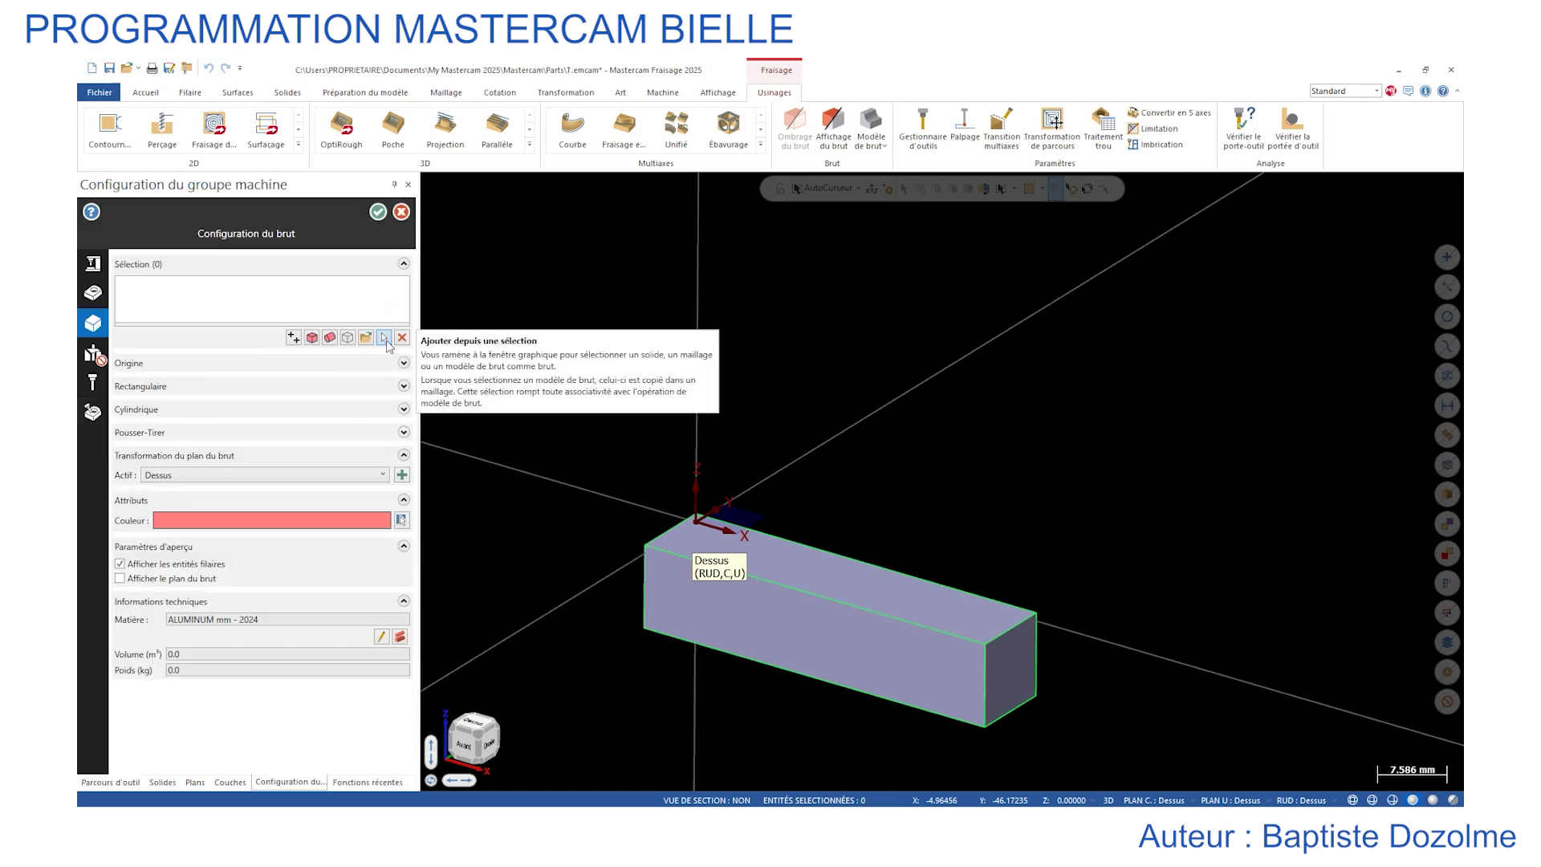
left_click(385, 338)
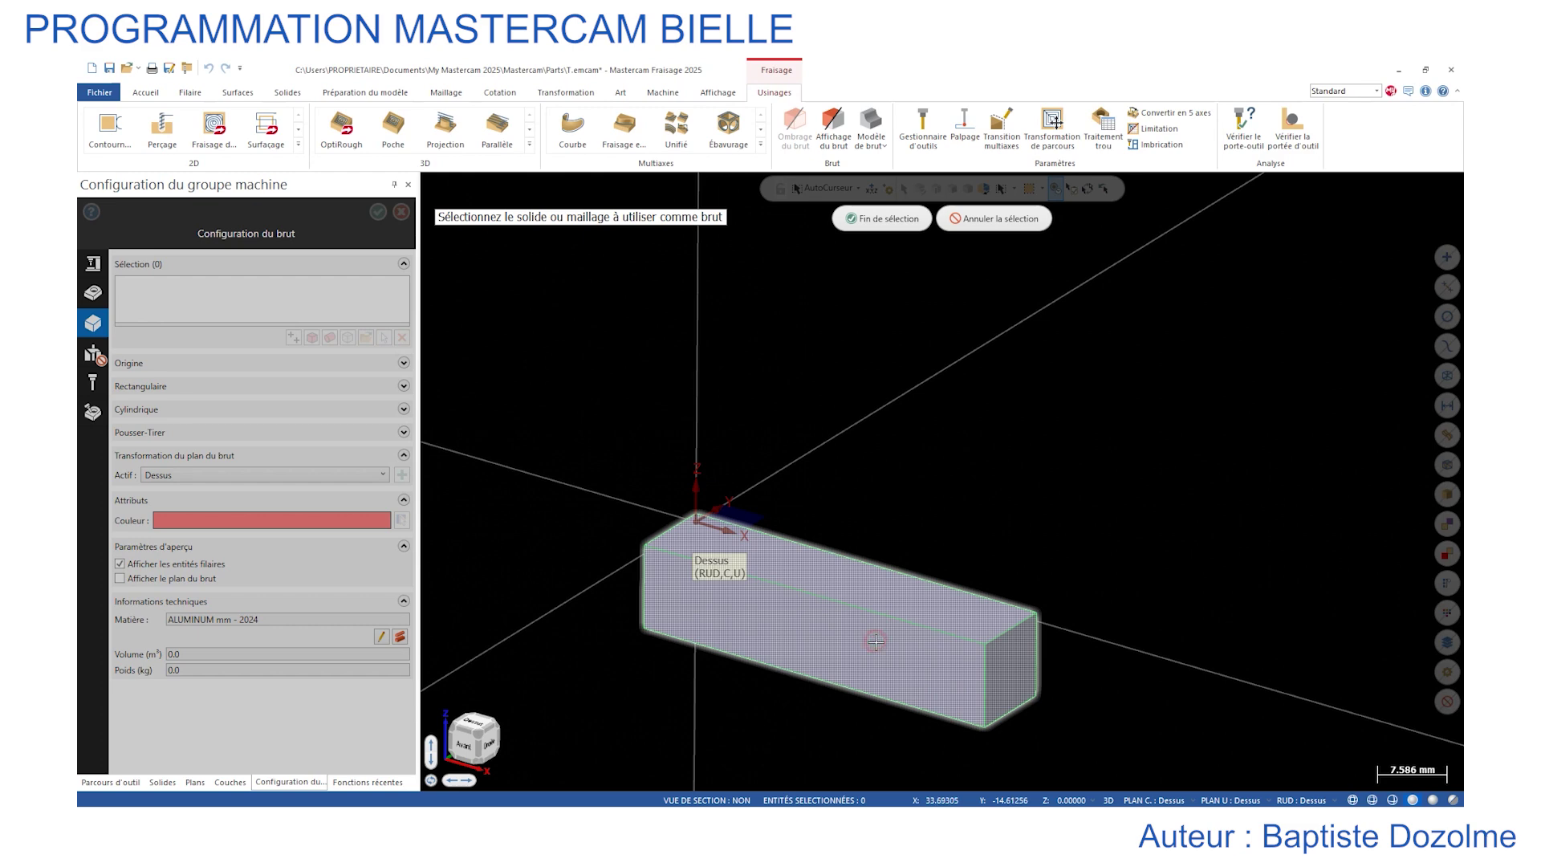
left_click(876, 643)
left_click(883, 218)
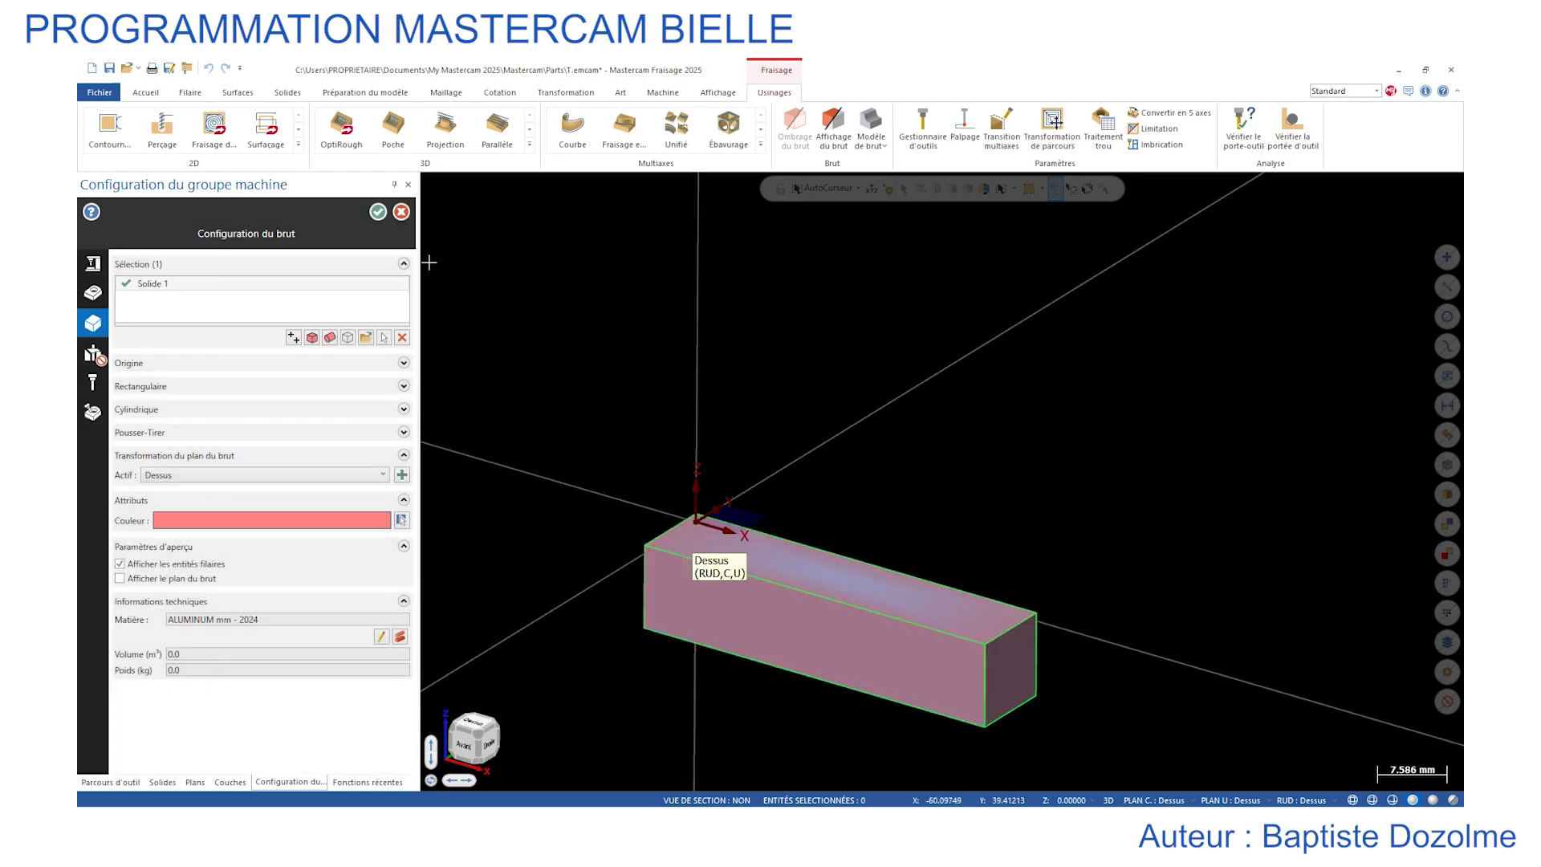
left_click(378, 212)
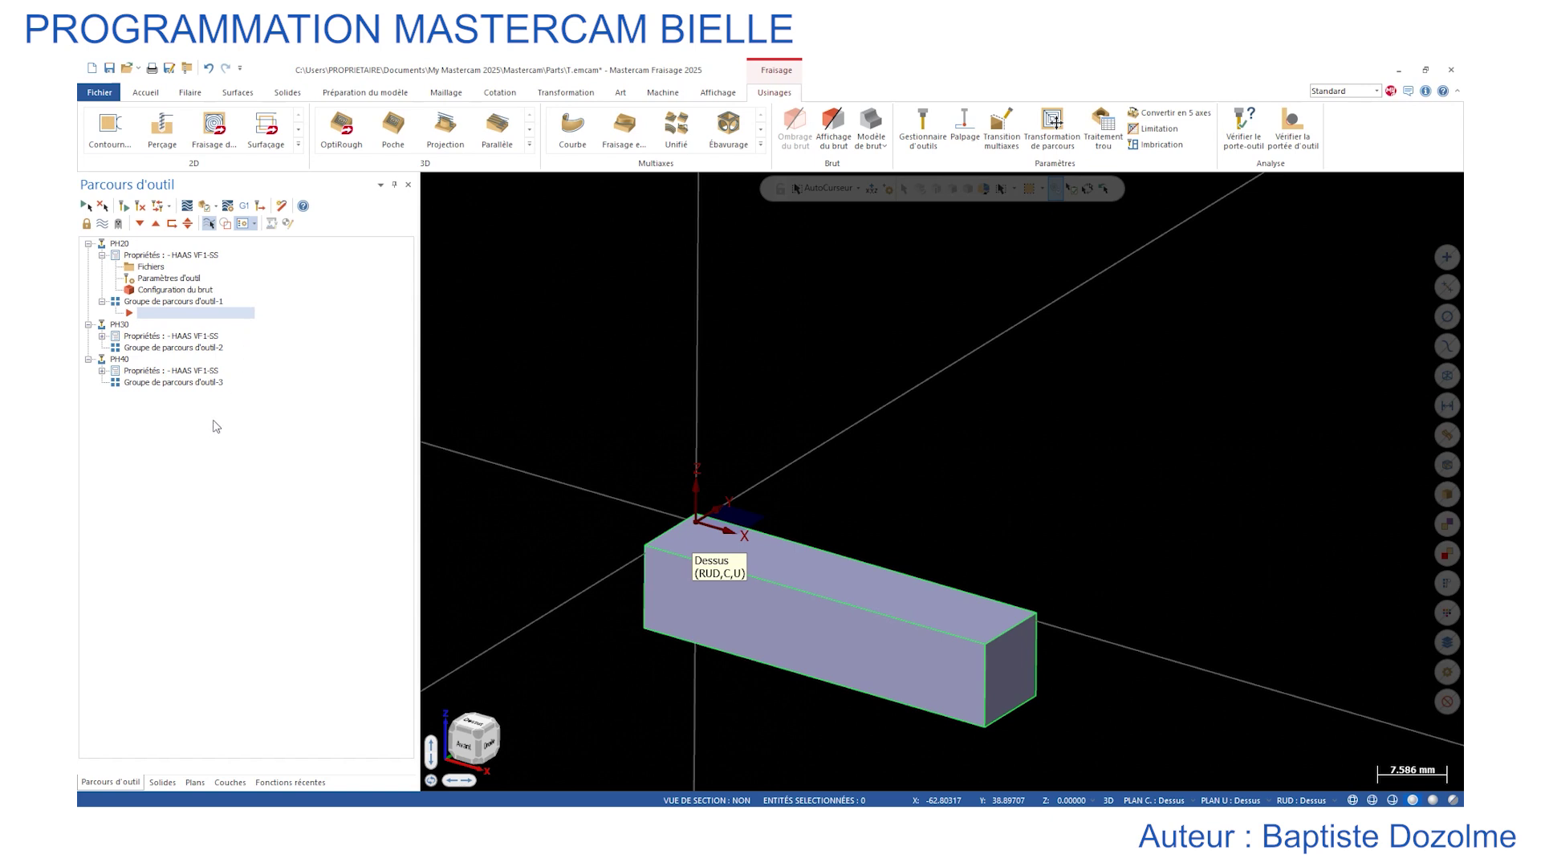
Turn on the stock display for PH20, check the layer list, and return to the toolpath tree.
left_click(845, 127)
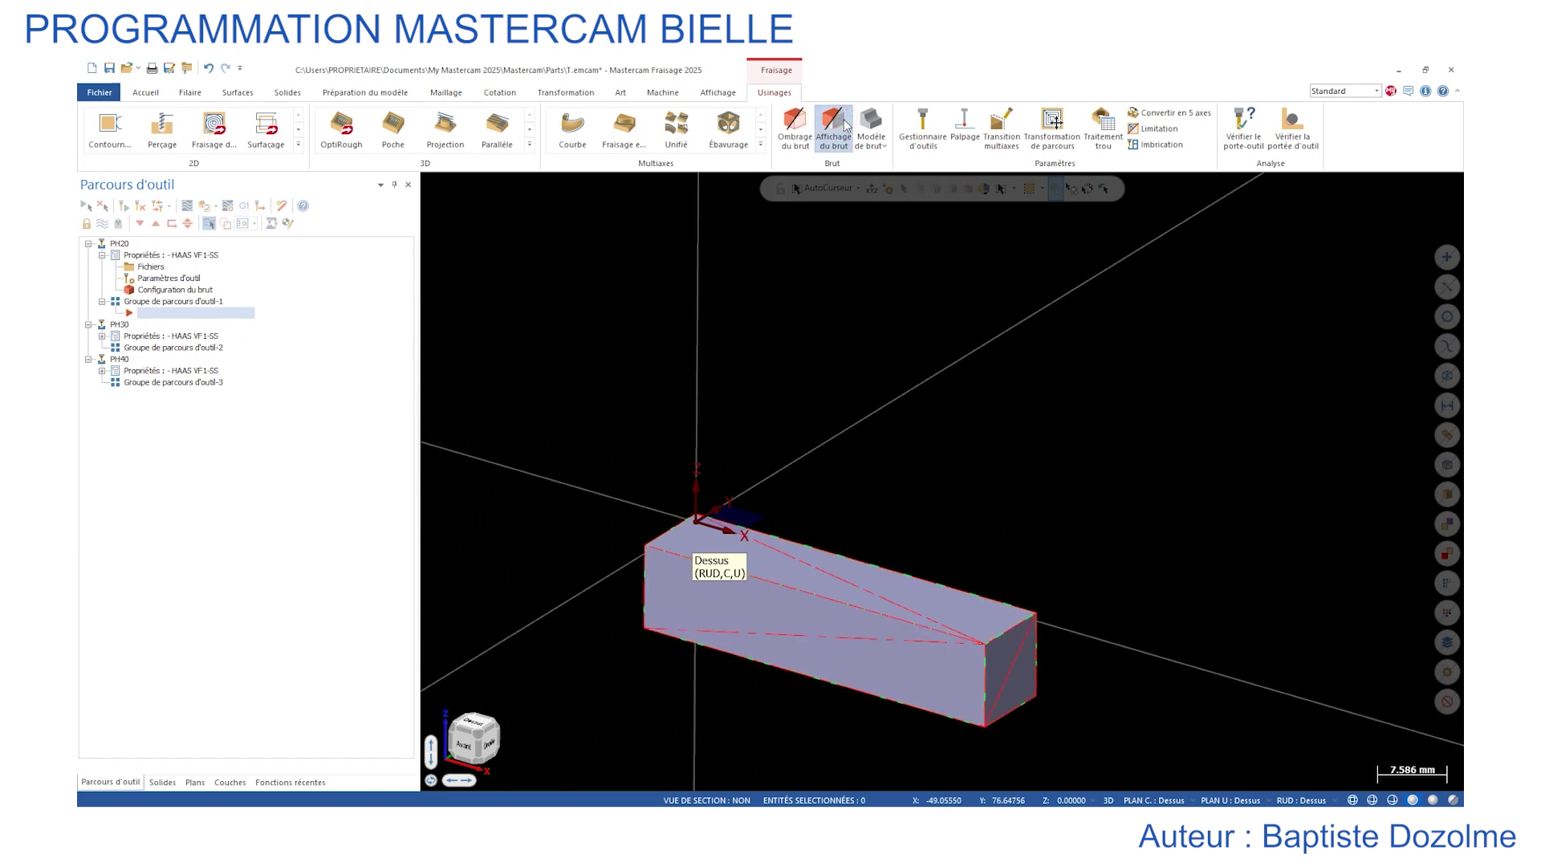
left_click(220, 787)
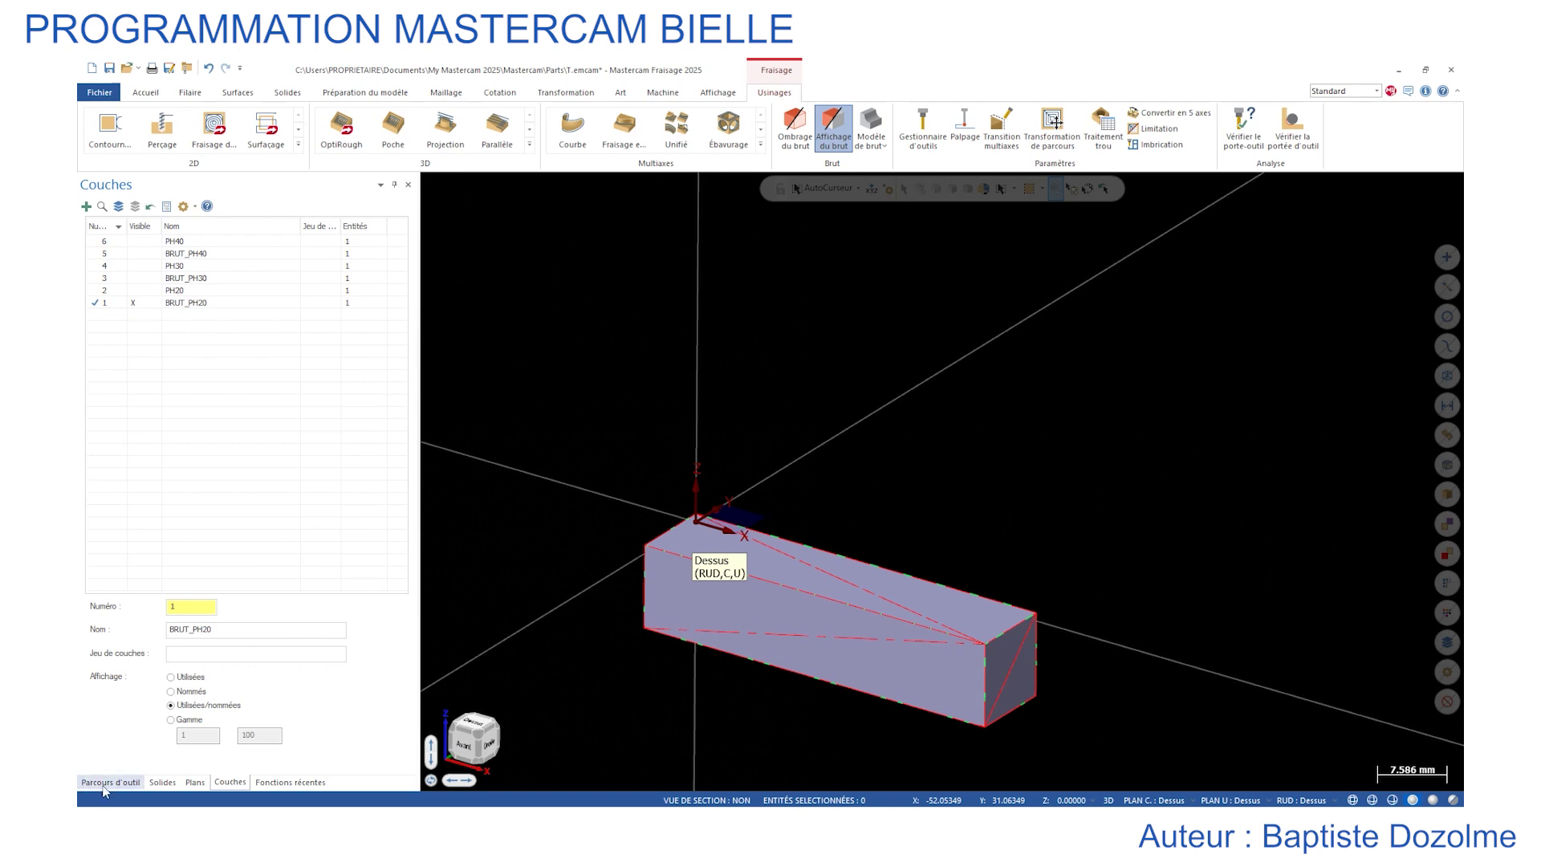
left_click(104, 783)
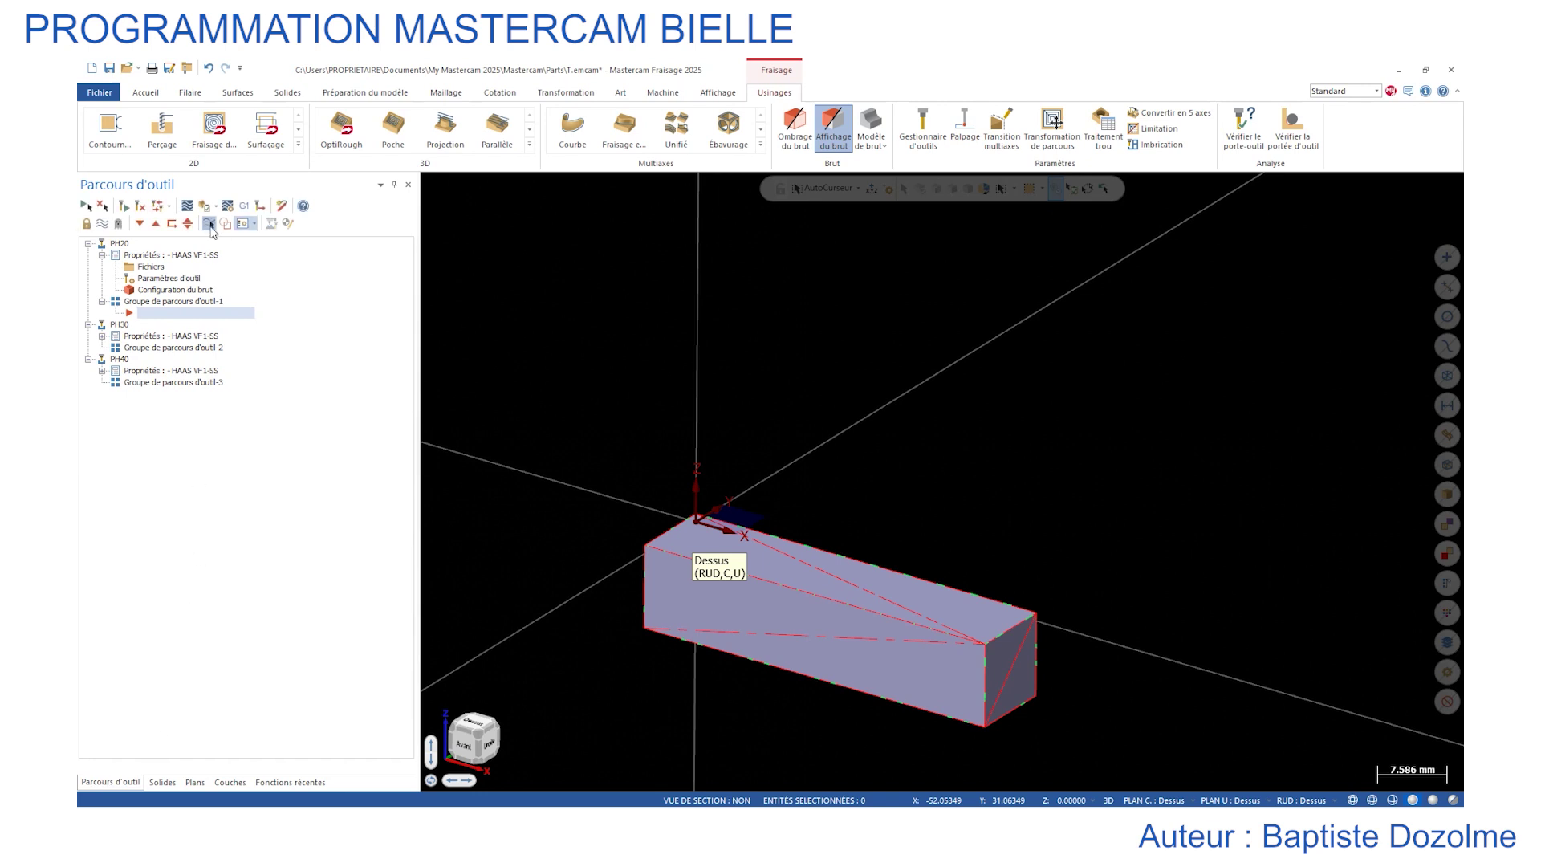
Reopen the PH20 stock setup to check which solid defines the stock, and accept it.
double_click(200, 290)
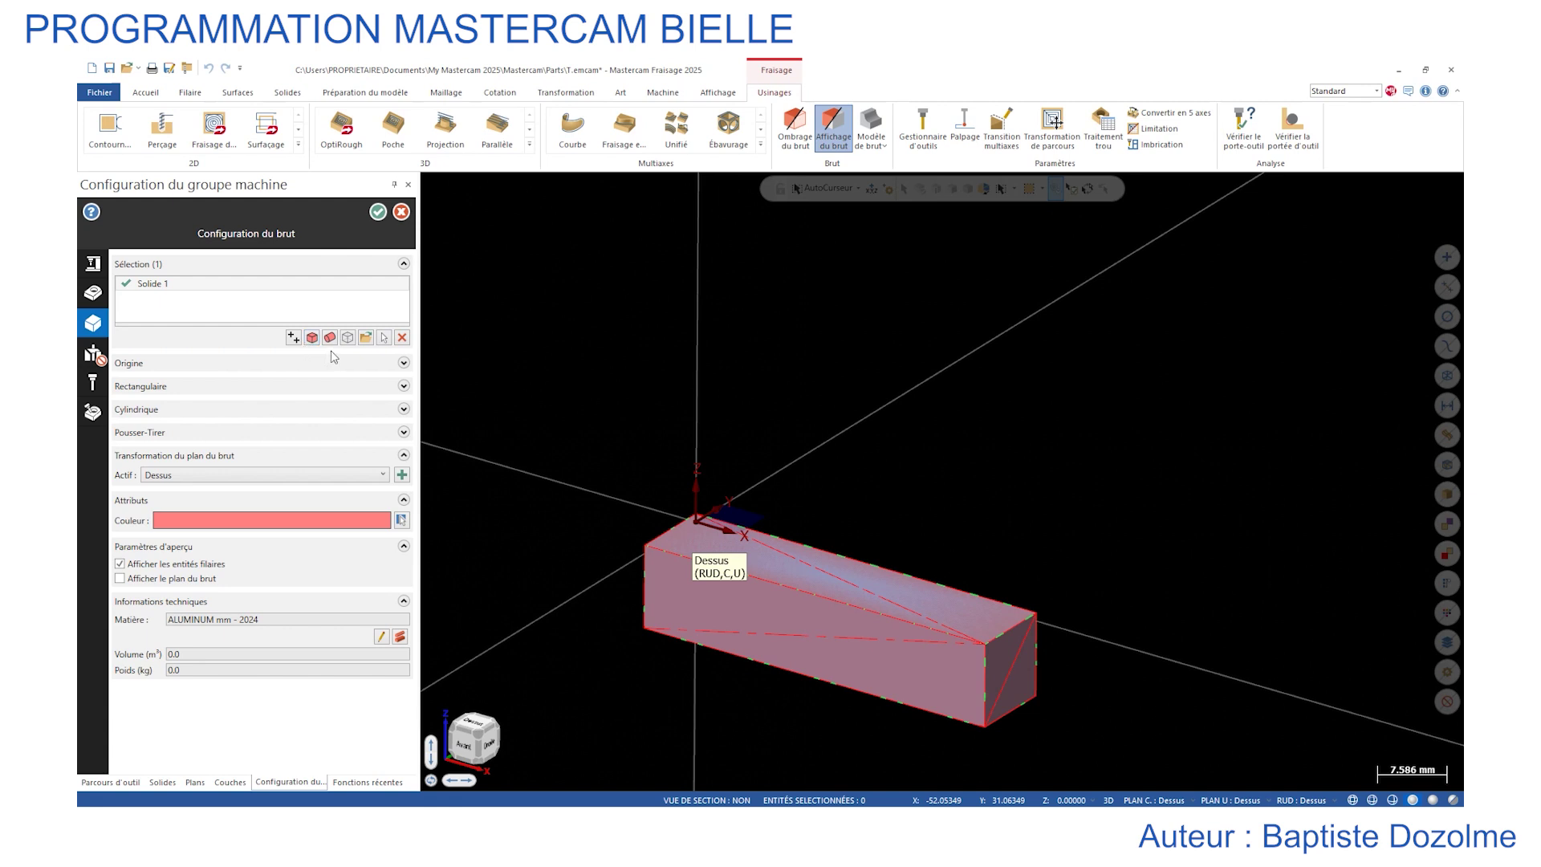
left_click(400, 212)
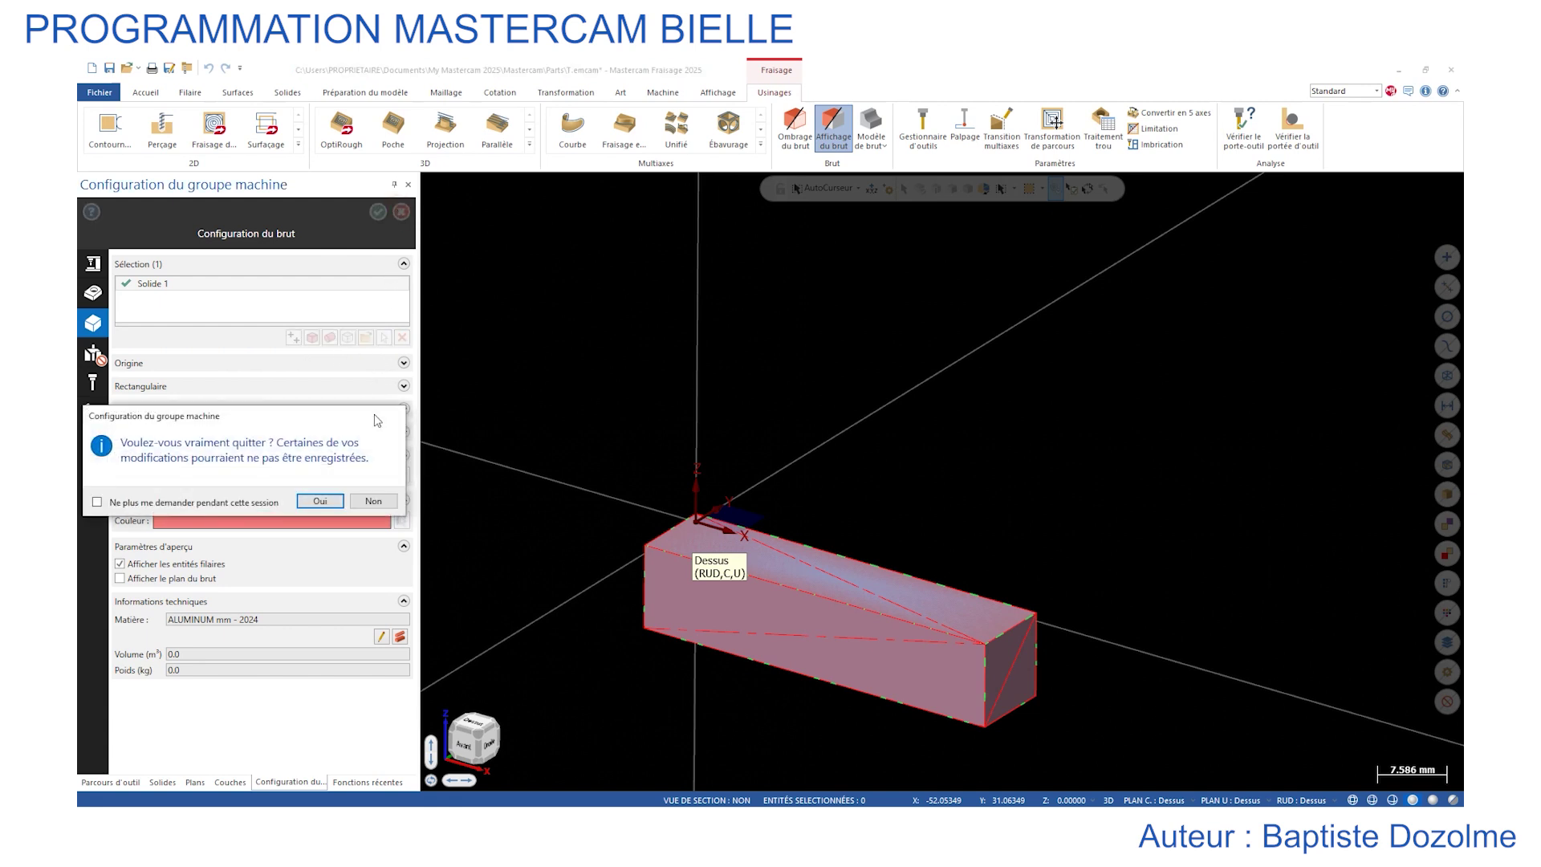
left_click(368, 501)
left_click(379, 212)
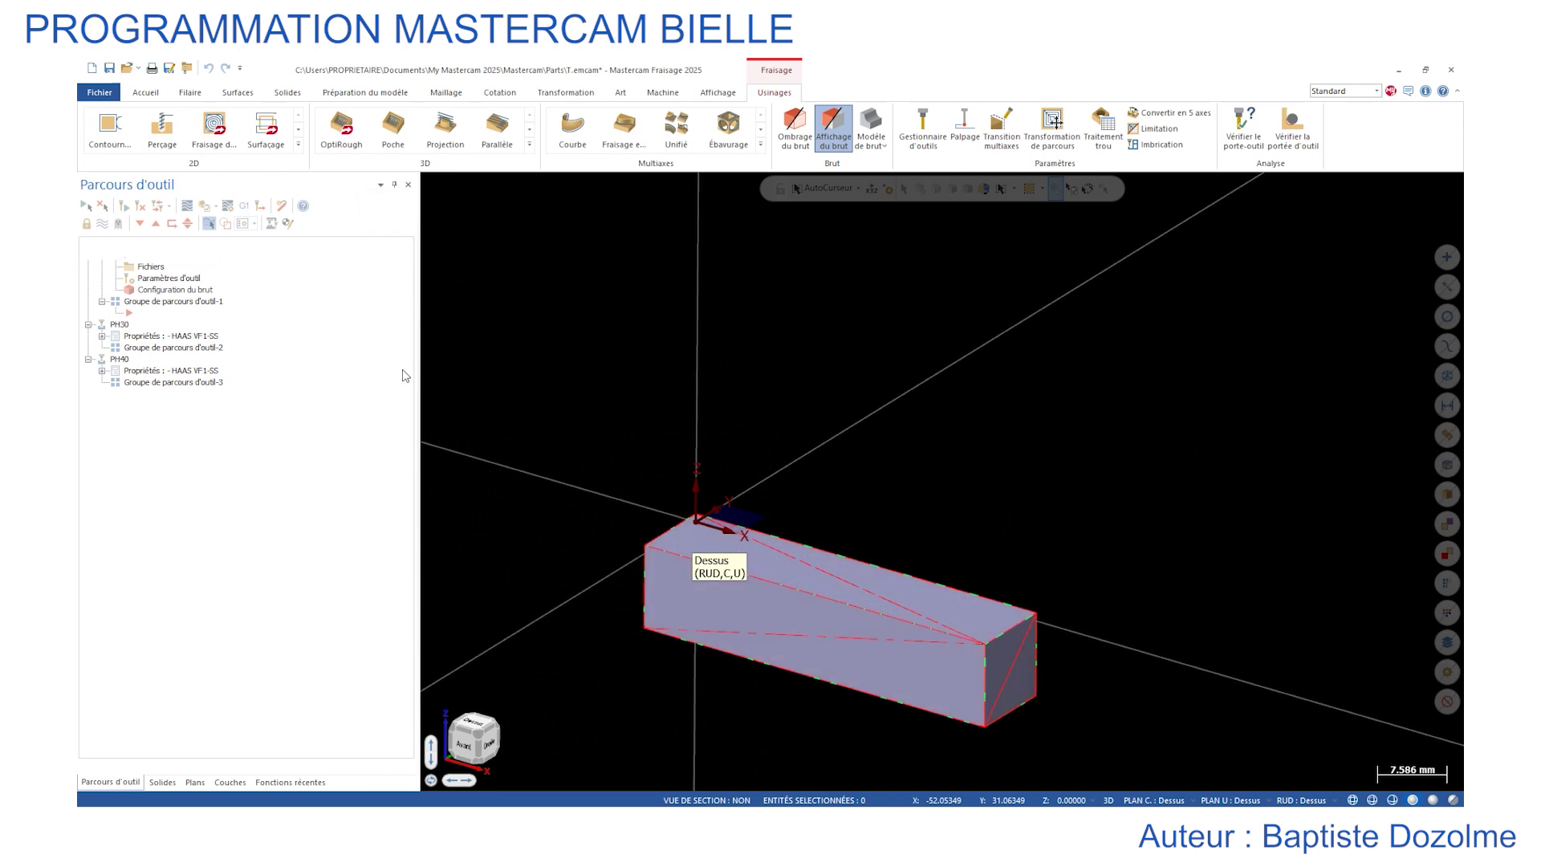
left_click(178, 290)
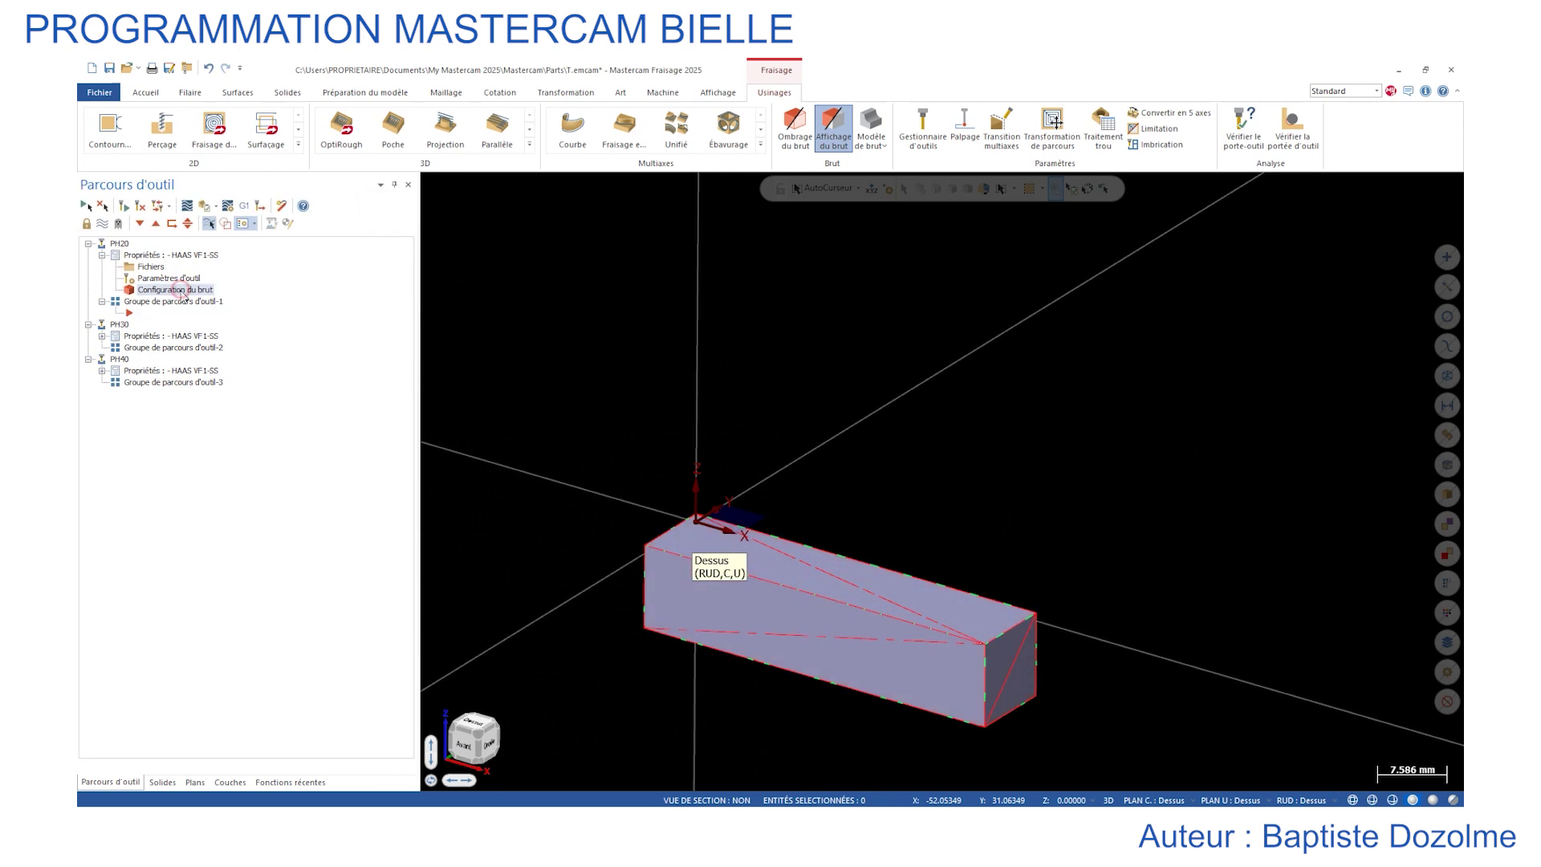
left_click(385, 337)
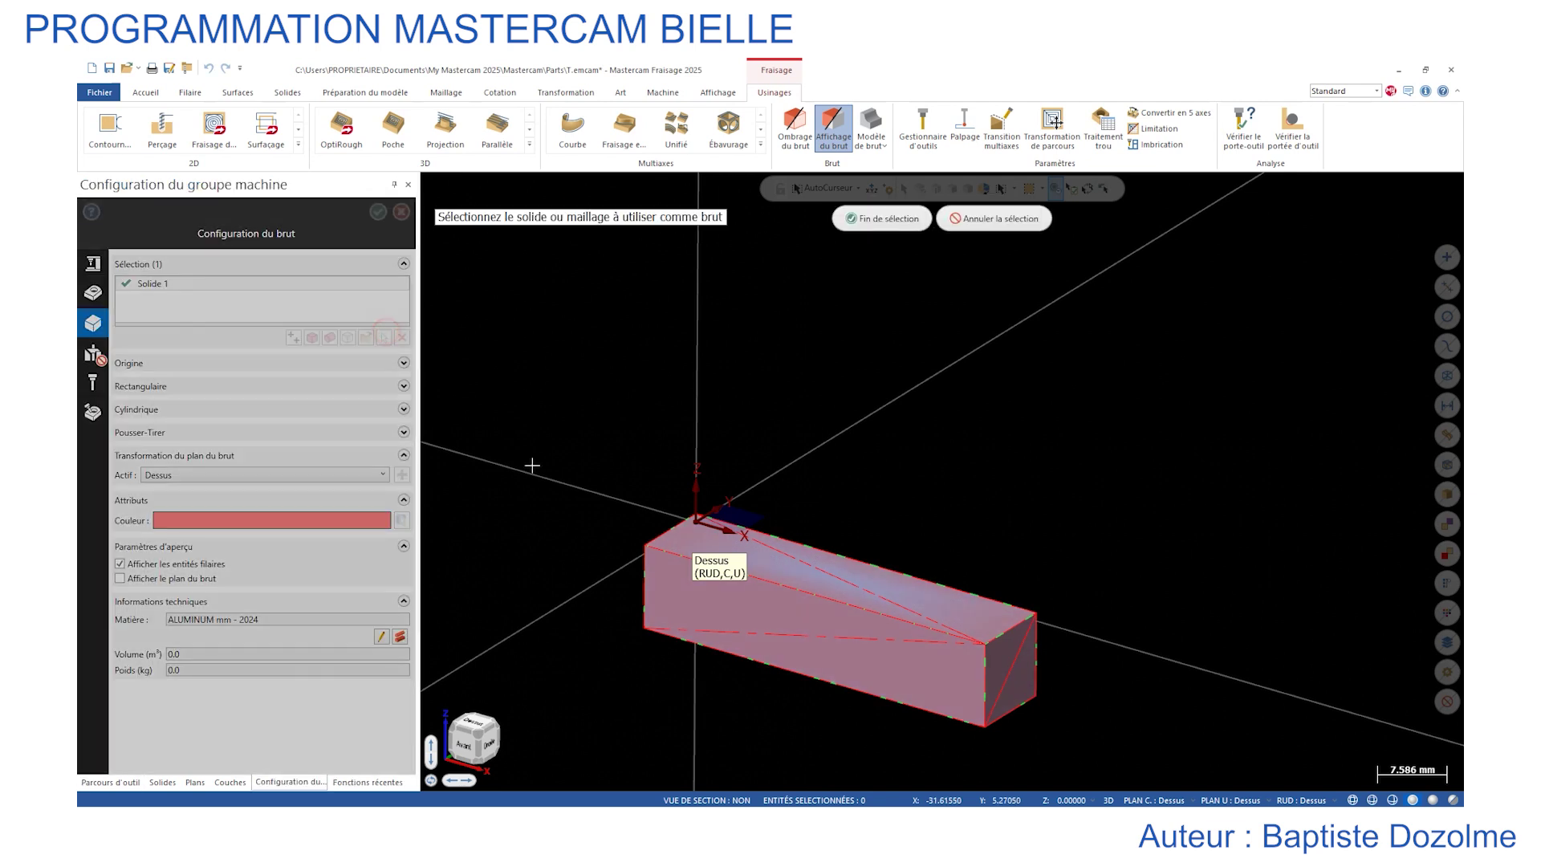
left_click(818, 610)
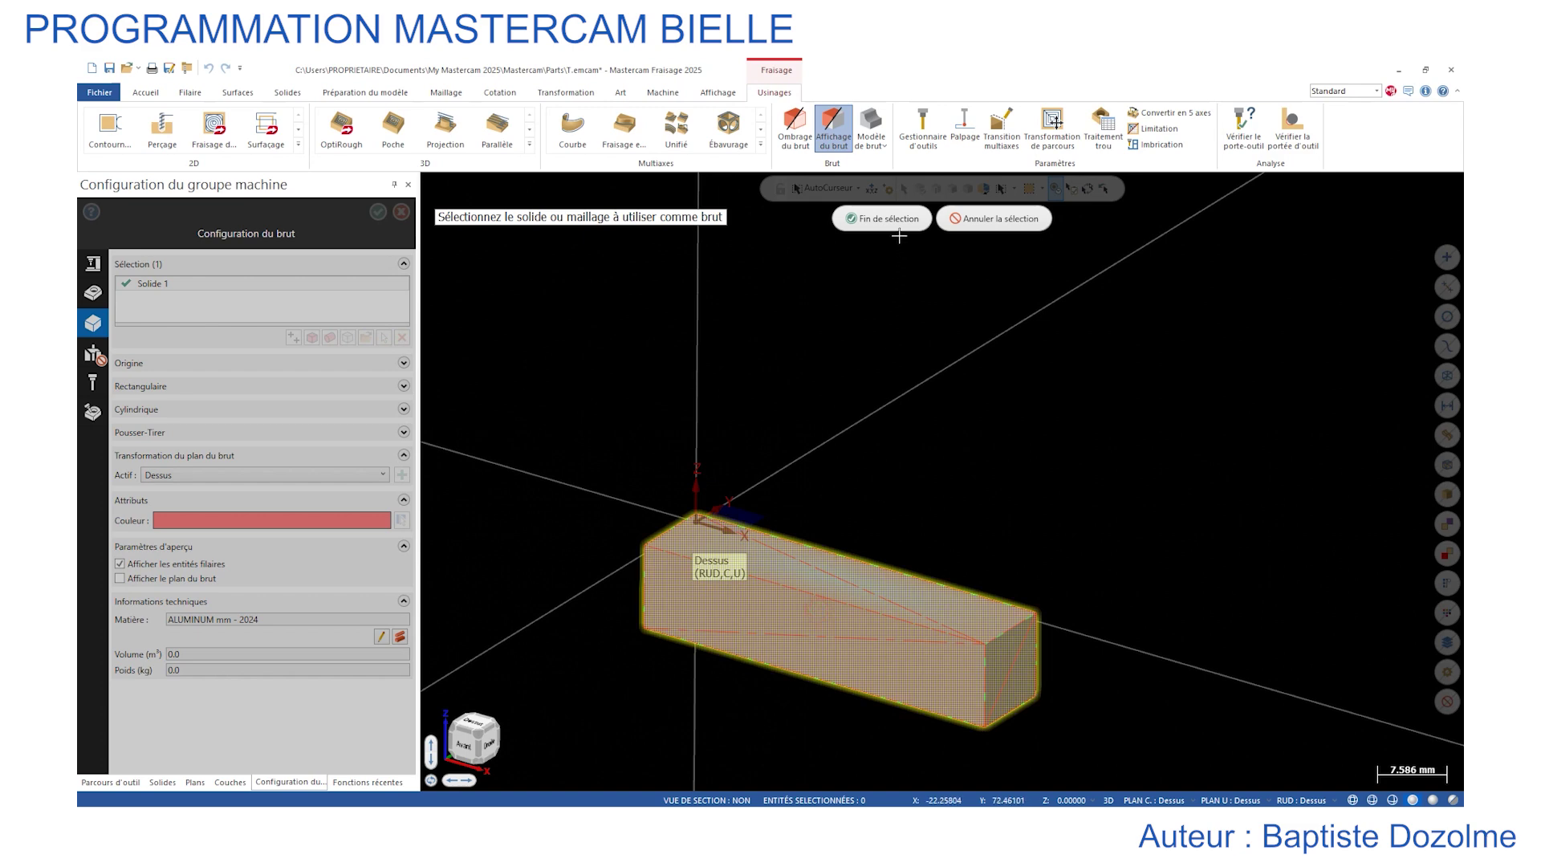
left_click(883, 219)
left_click(849, 469)
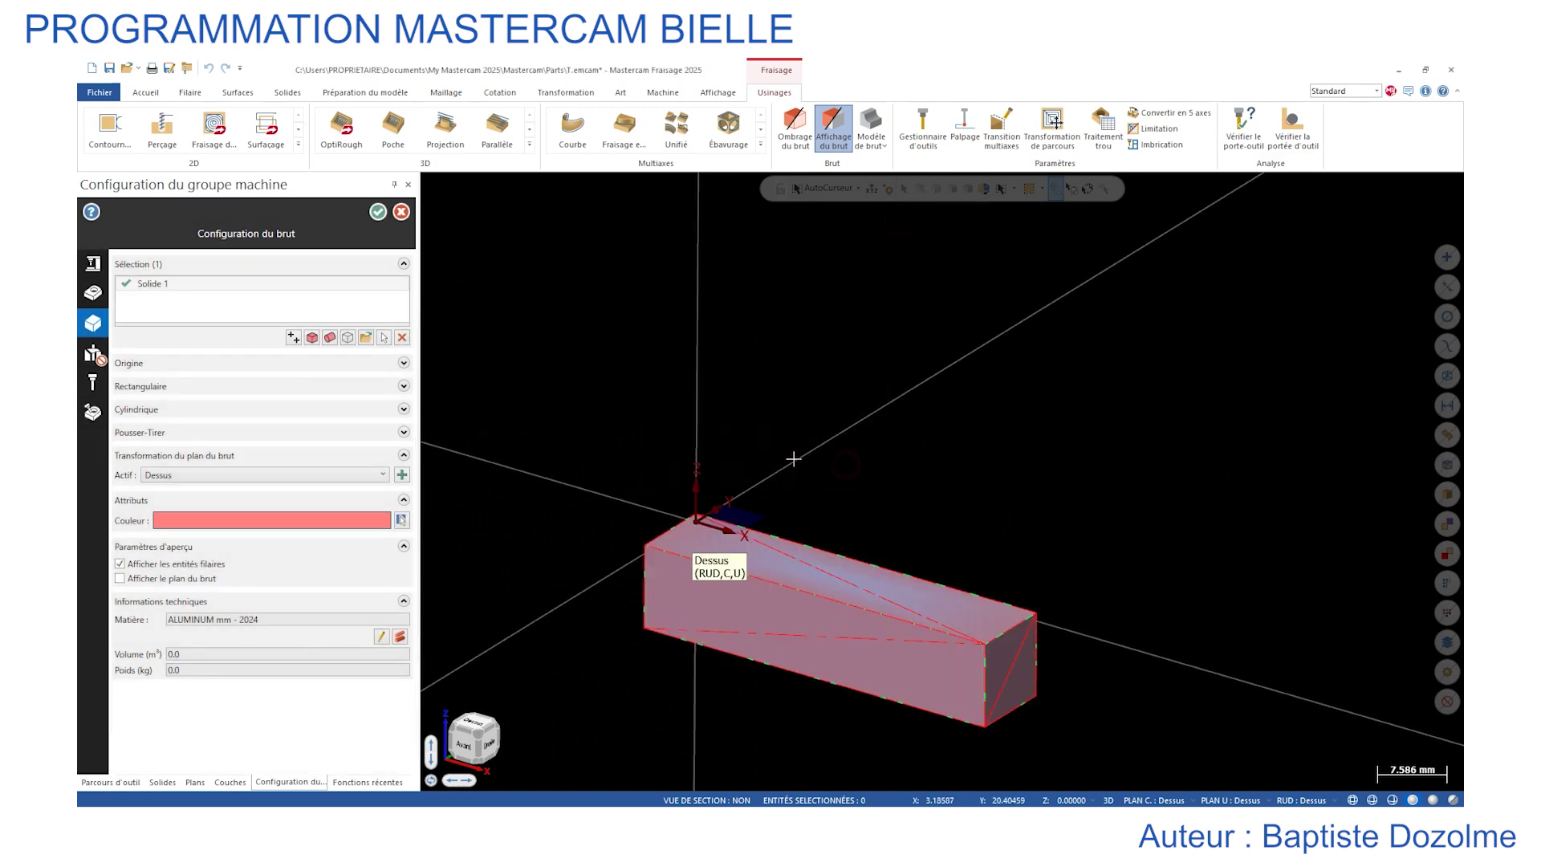
left_click(401, 212)
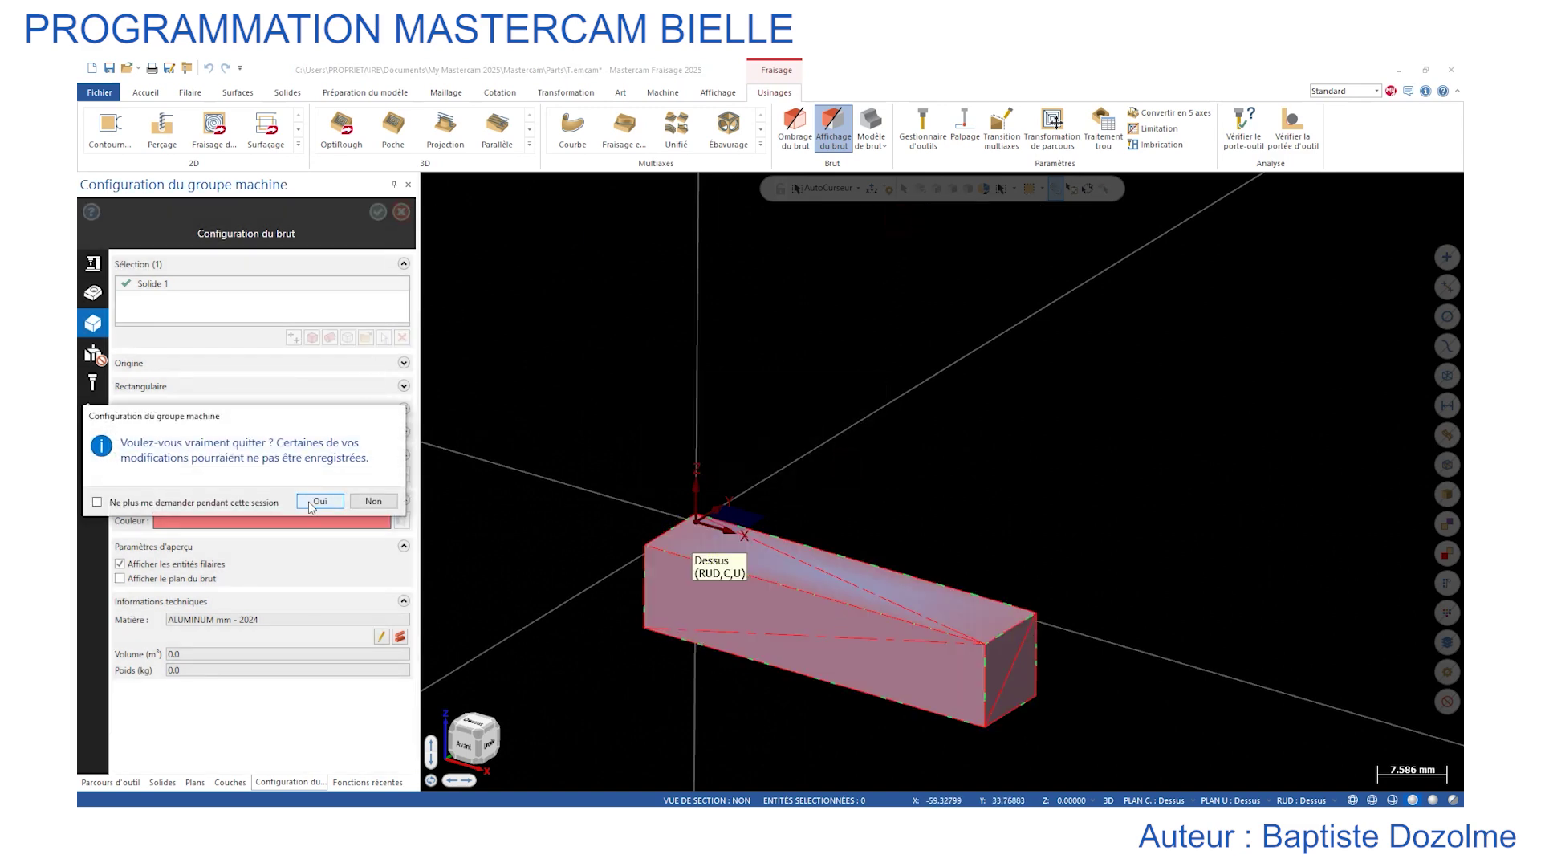
left_click(217, 503)
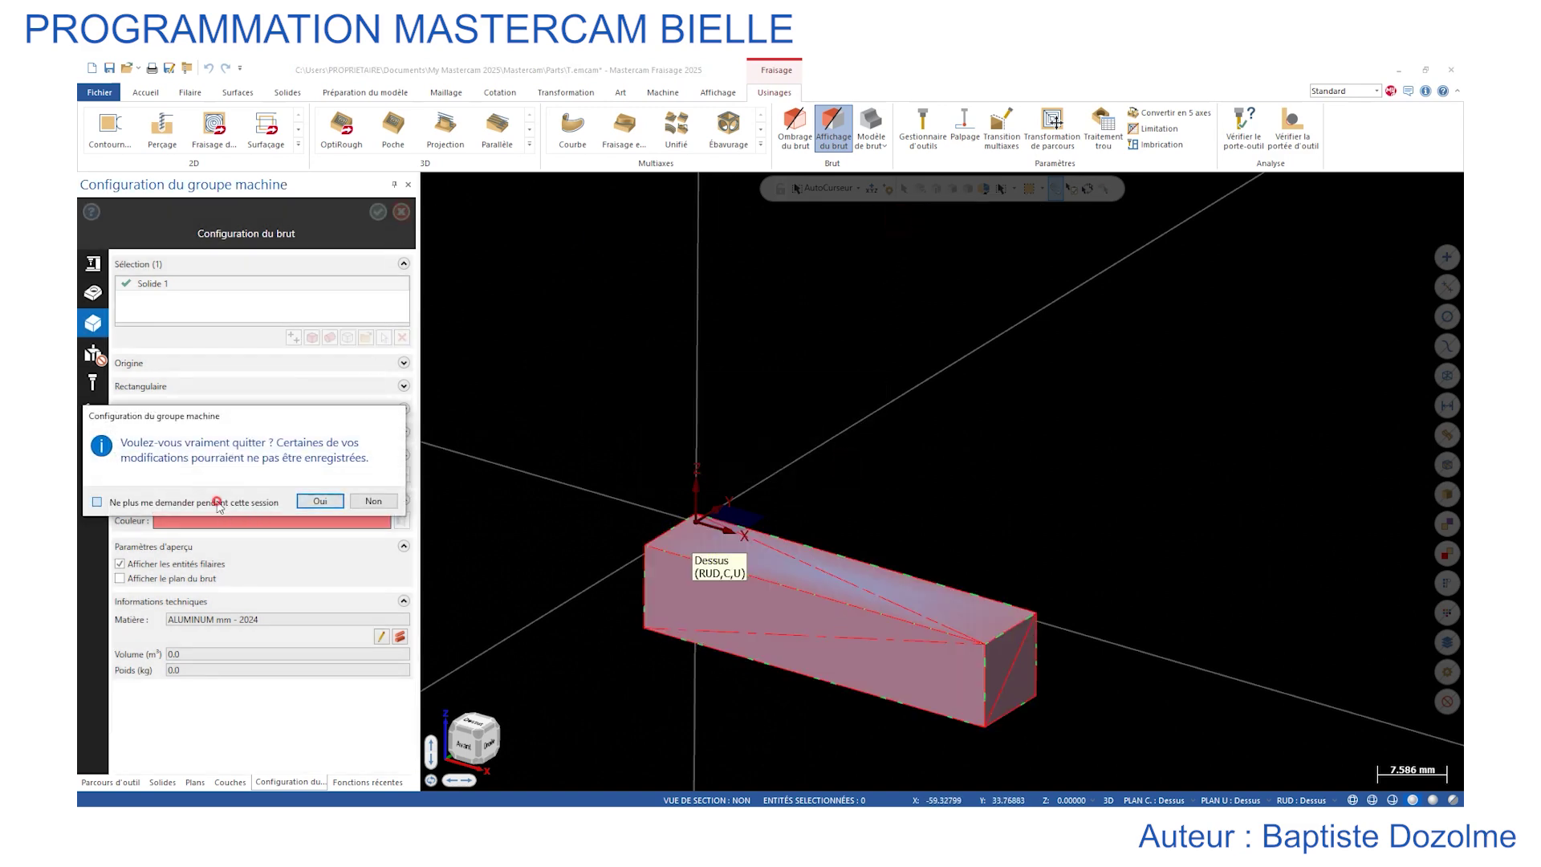
left_click(321, 502)
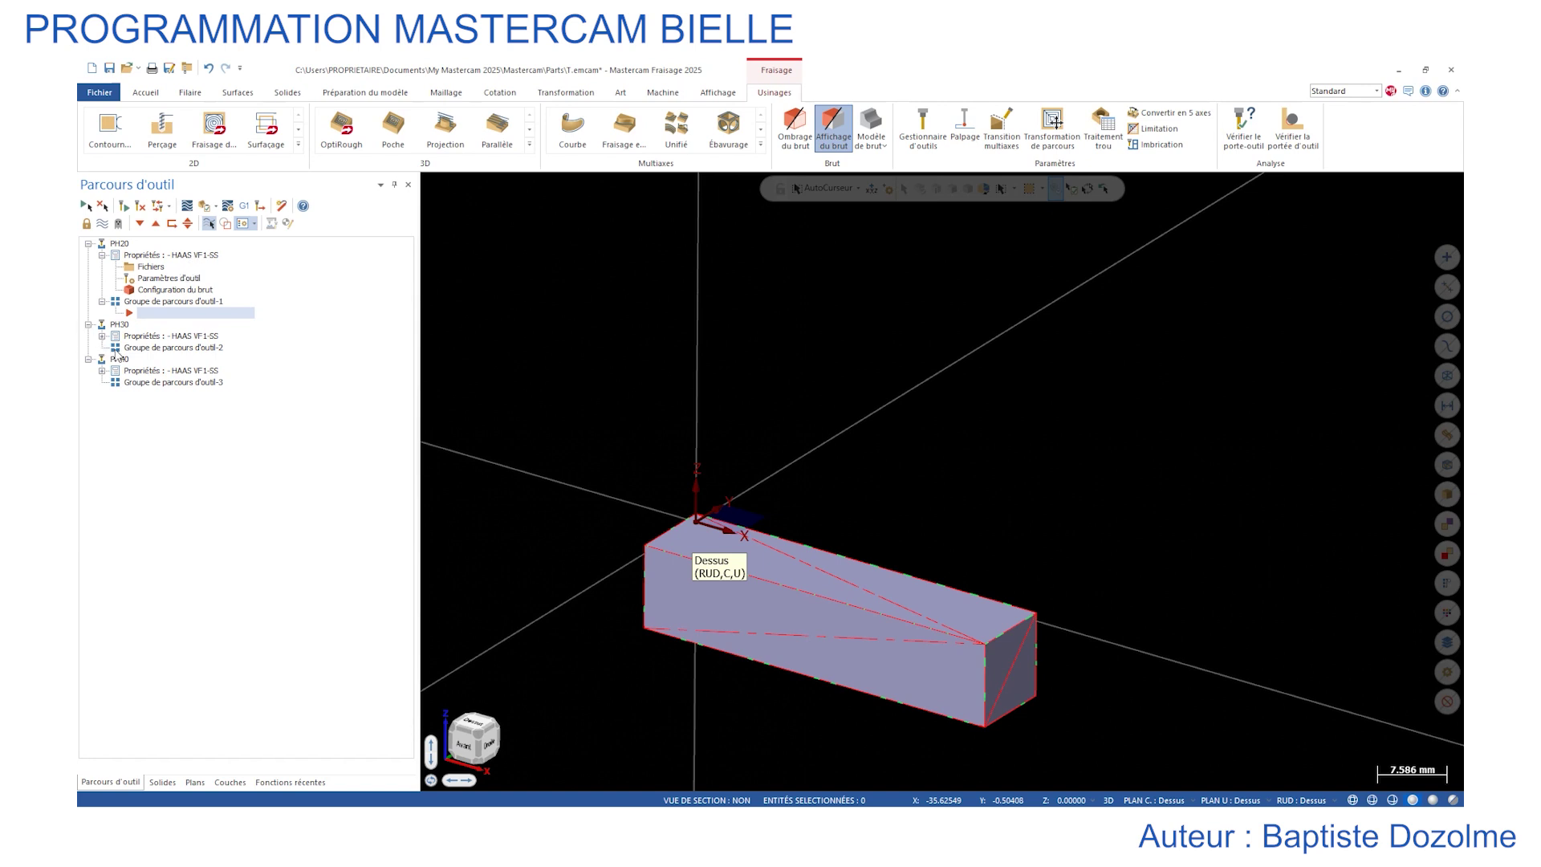
Make the BRUT_PH30 layer active and visible, and hide the BRUT_PH20 layer.
left_click(224, 783)
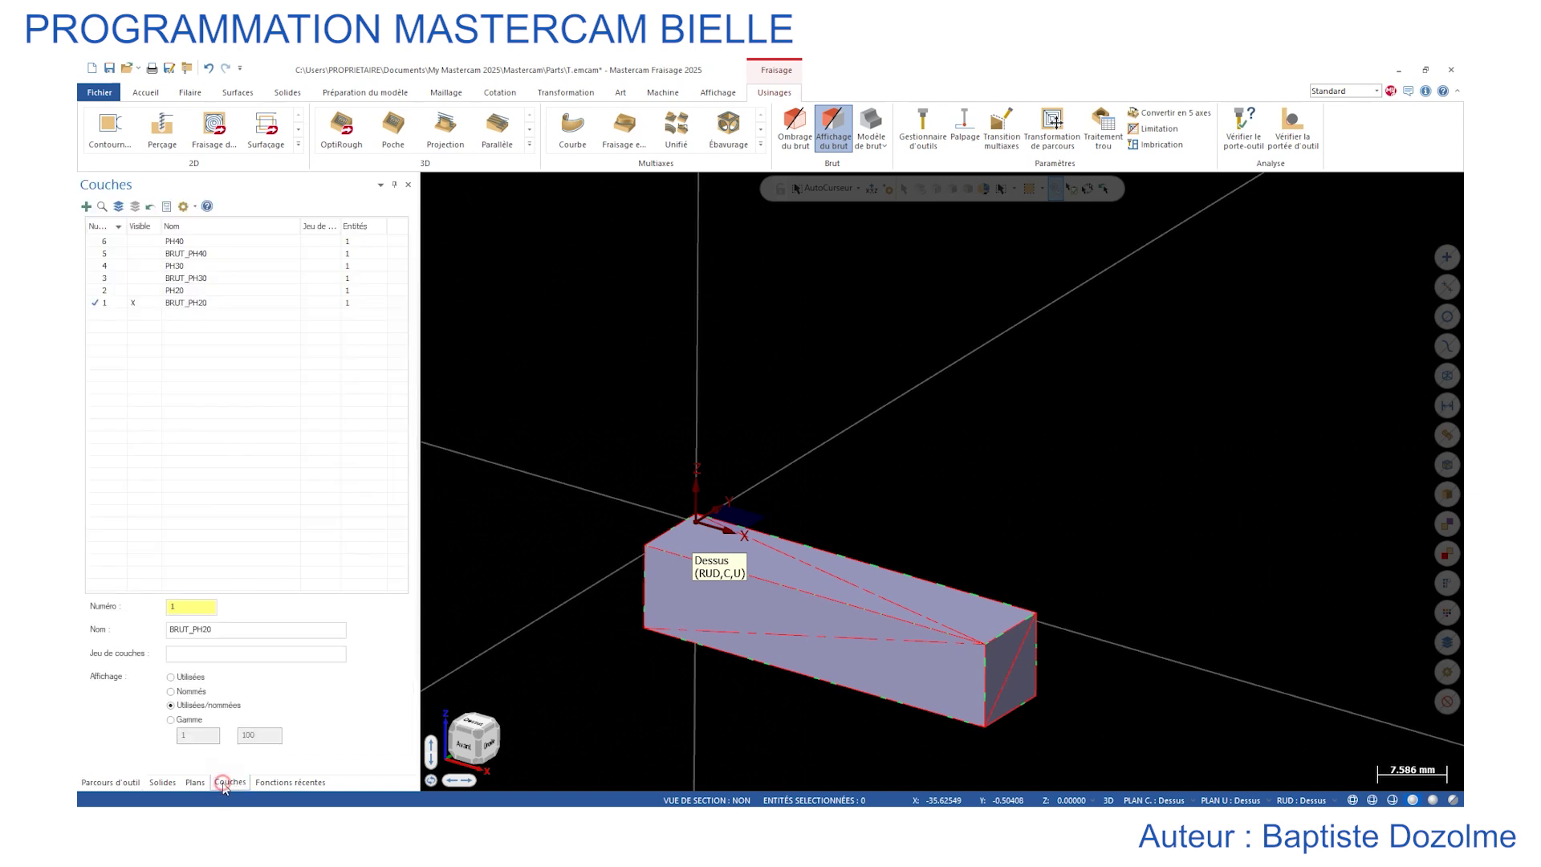
left_click(140, 278)
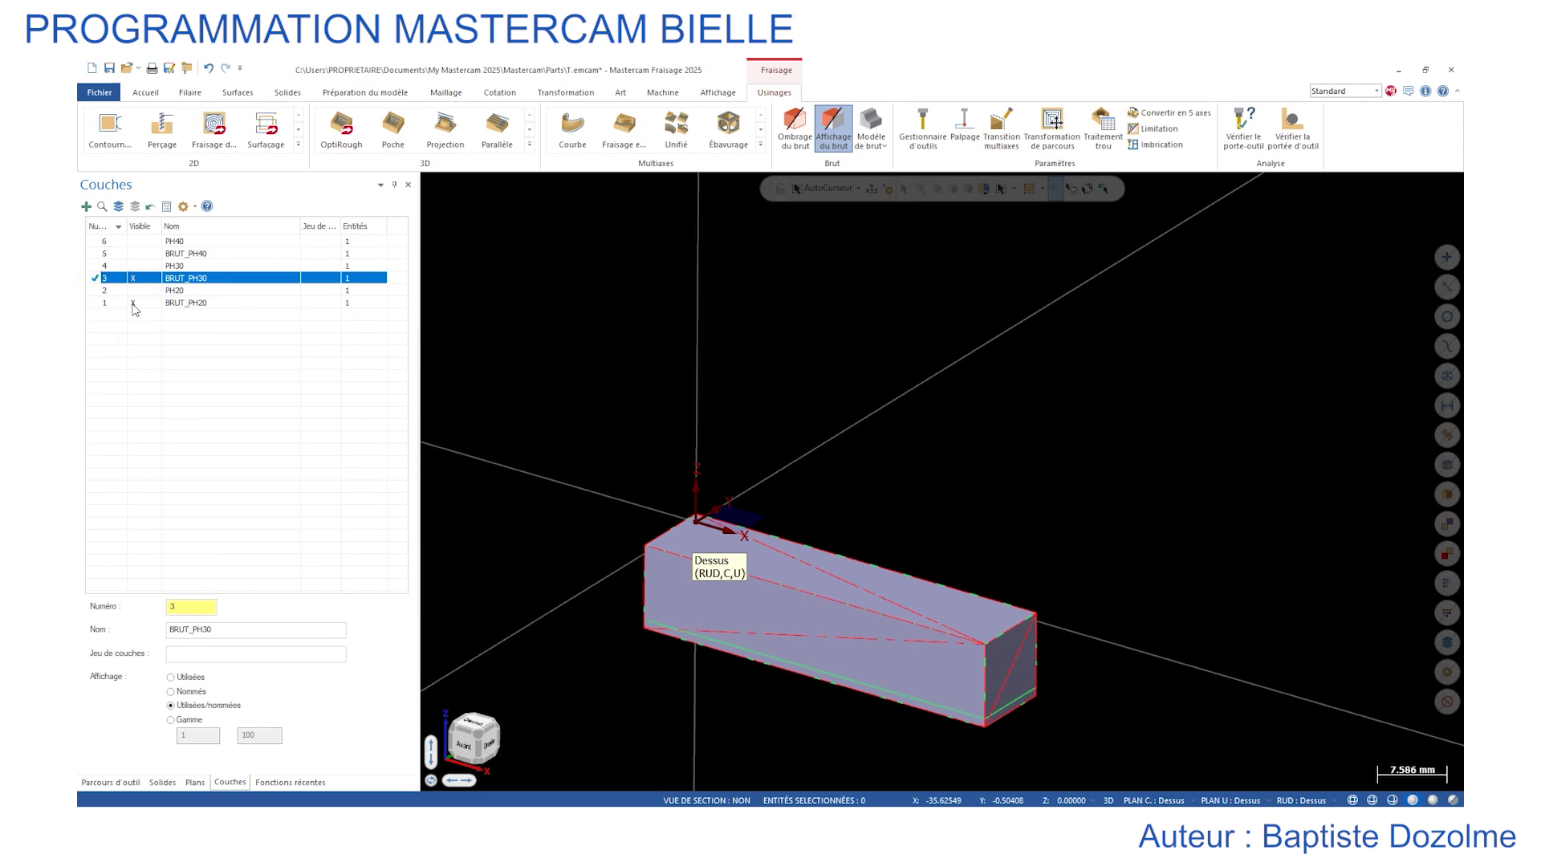
left_click(134, 304)
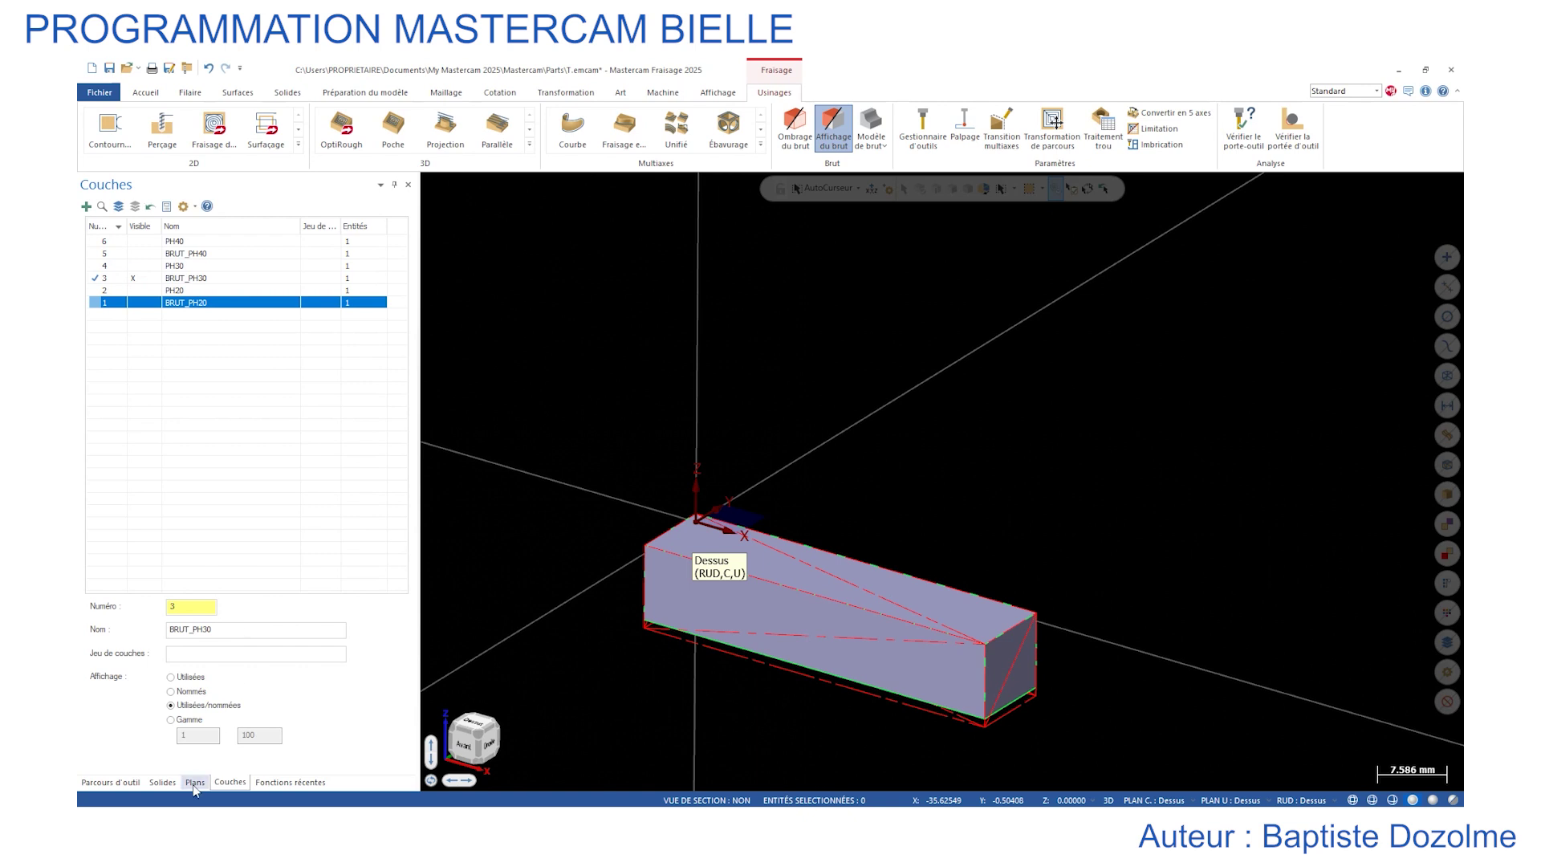
Define the stock of the PH30 machine group from the BRUT_PH30 solid block, and turn on its stock display.
left_click(112, 783)
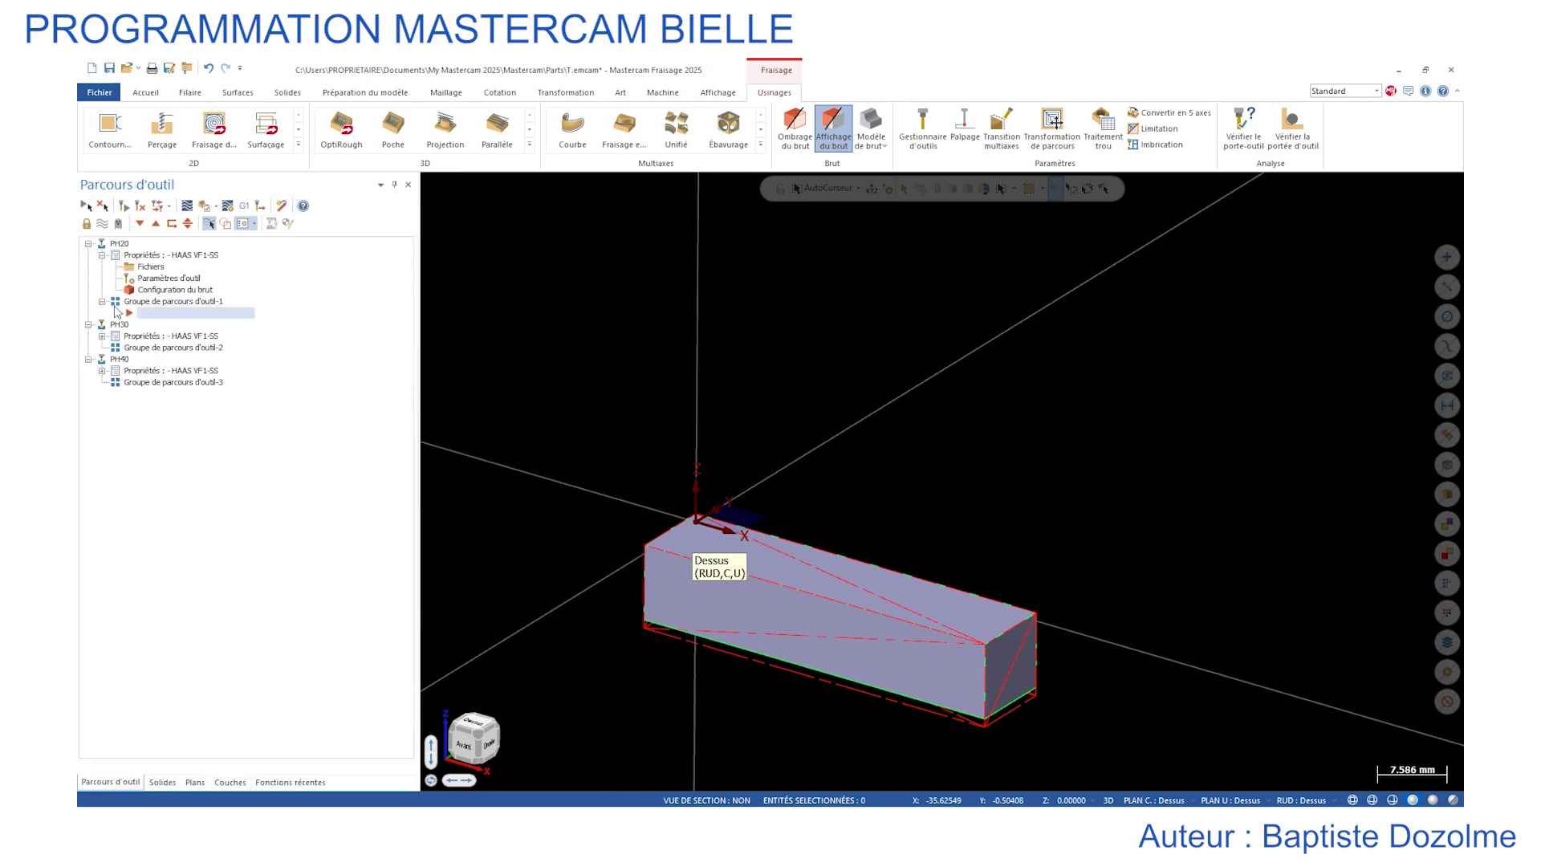
left_click(102, 336)
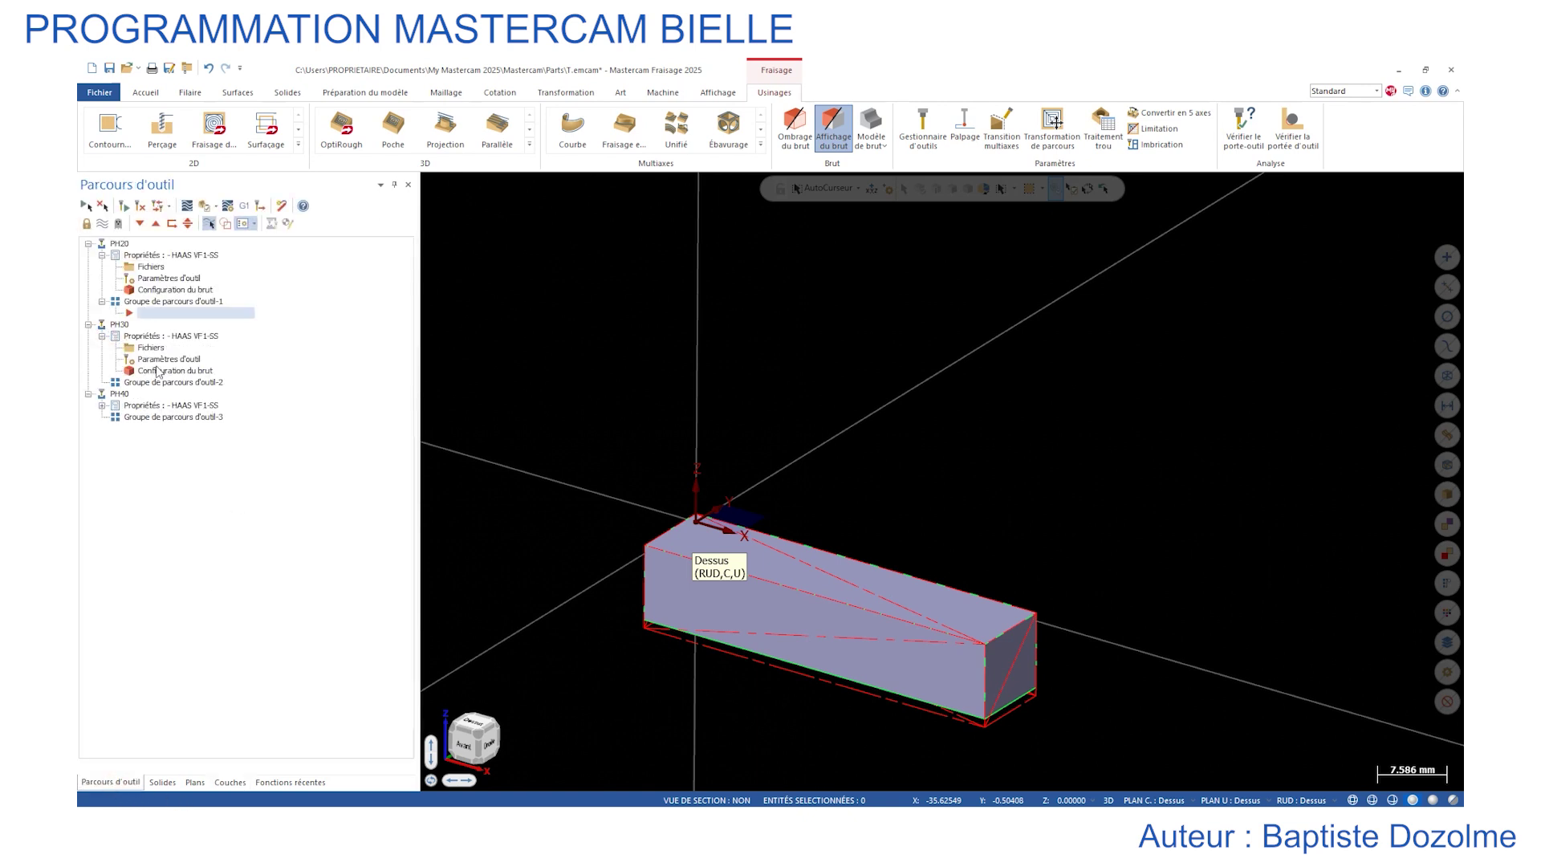
double_click(162, 372)
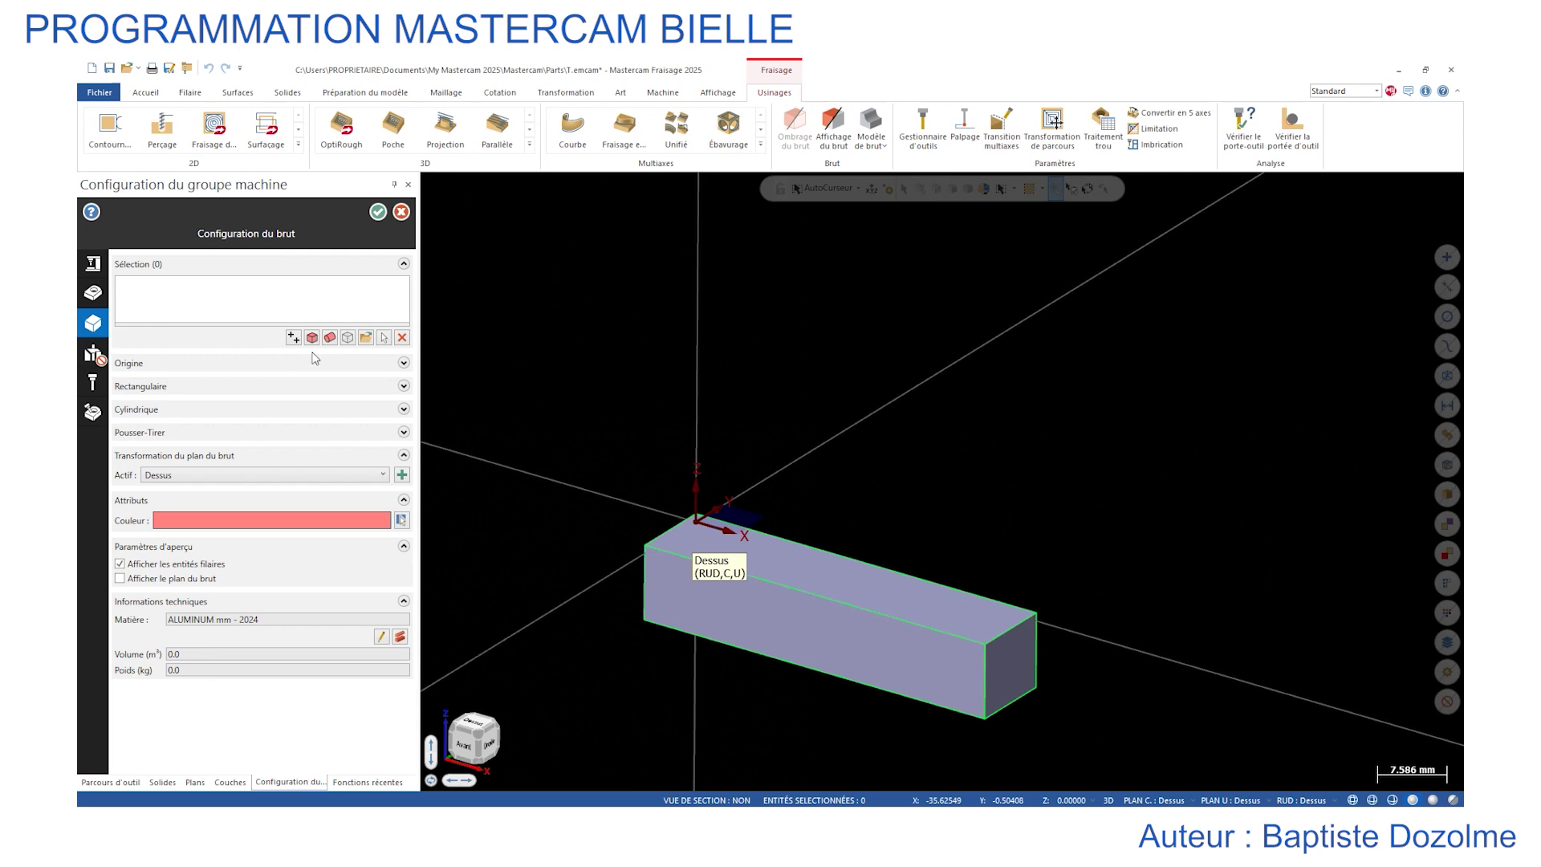
left_click(384, 338)
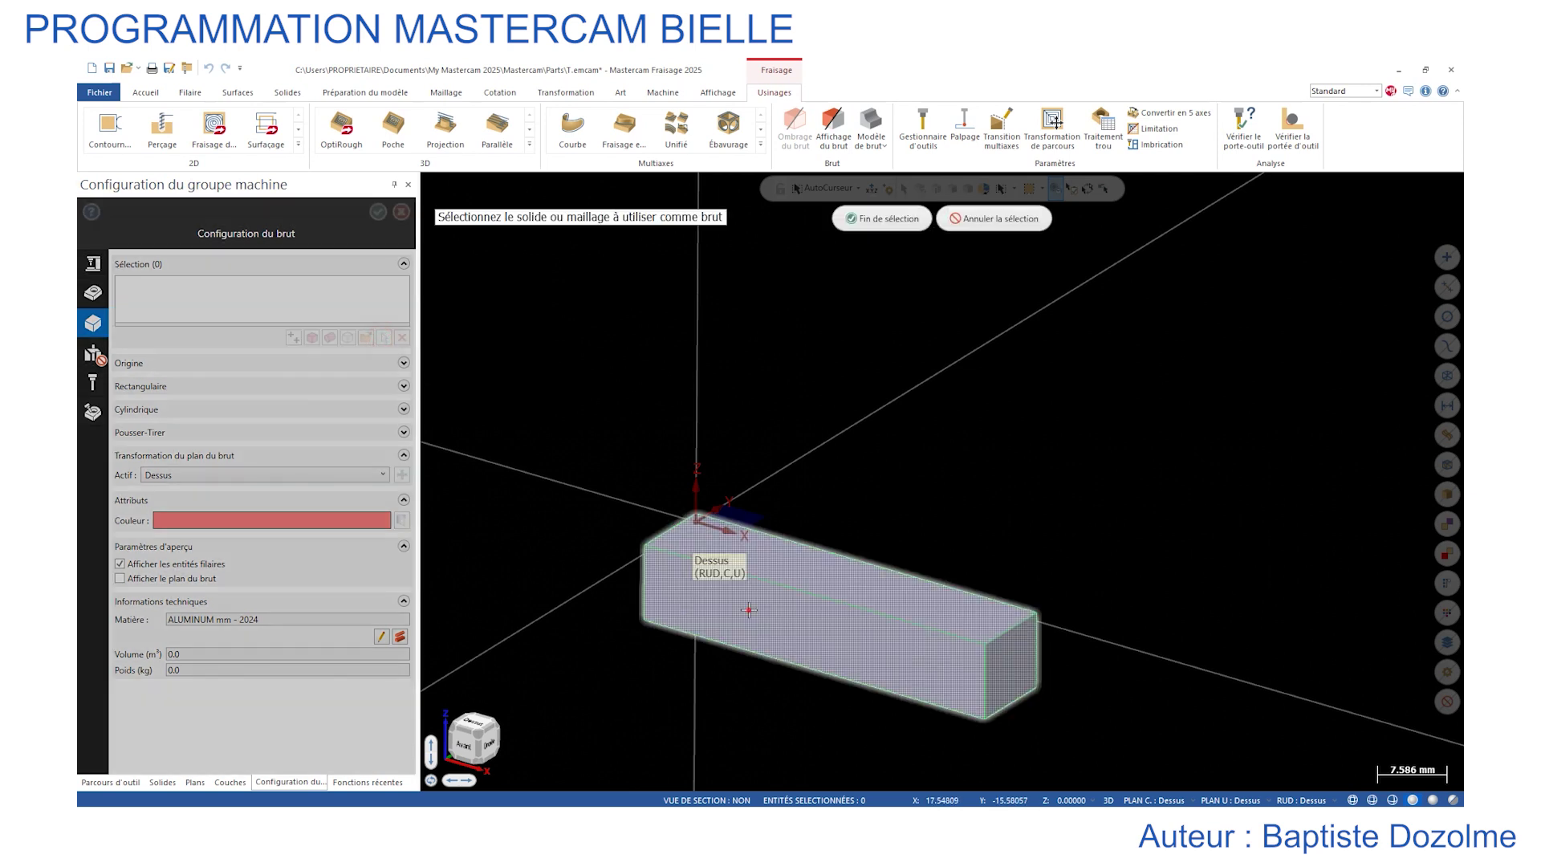
left_click(882, 218)
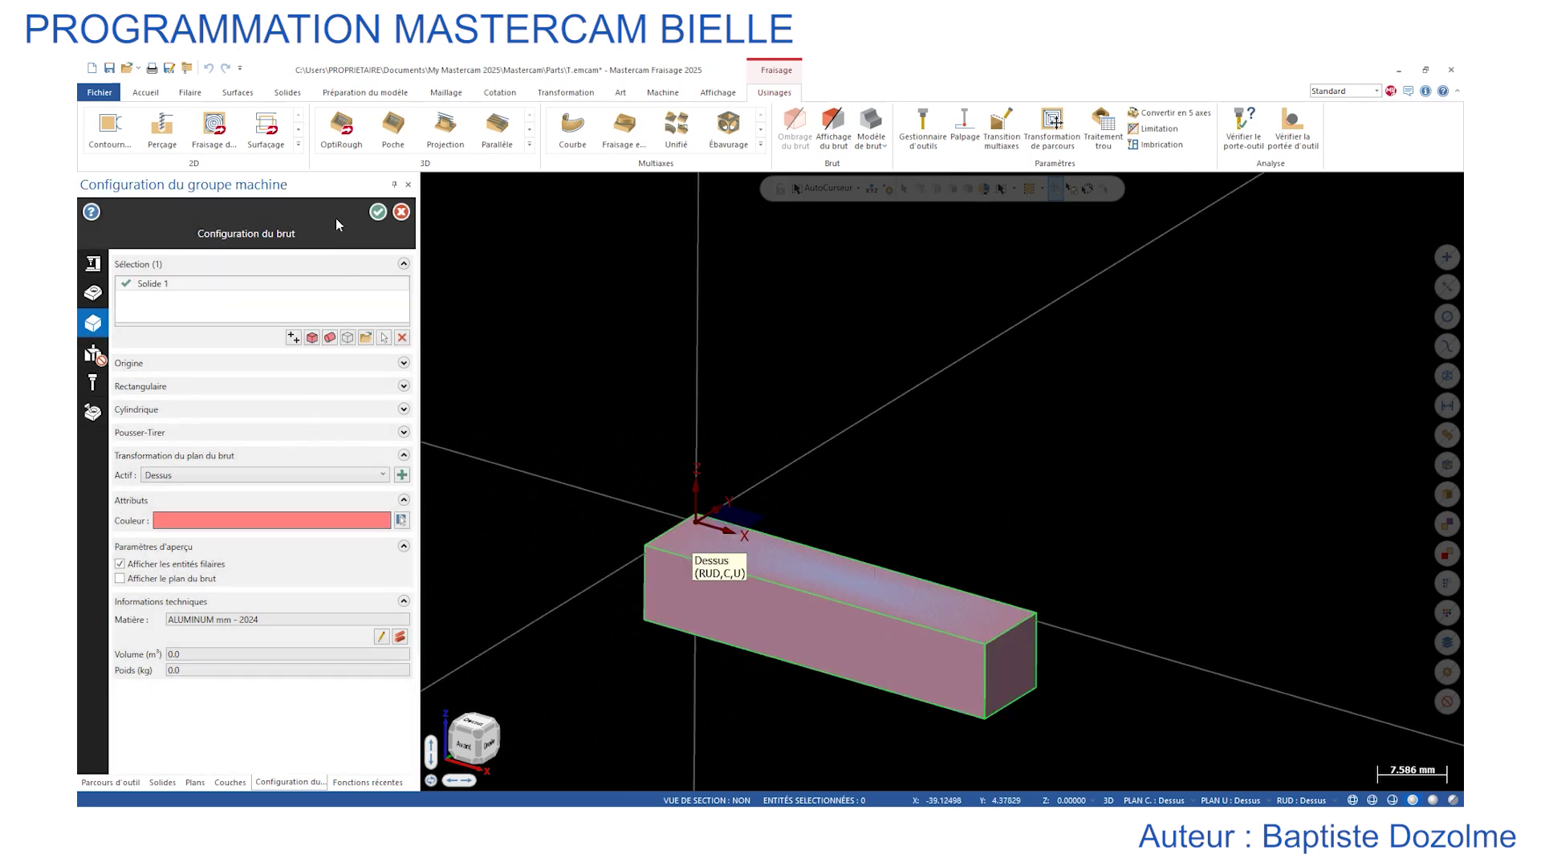
left_click(376, 214)
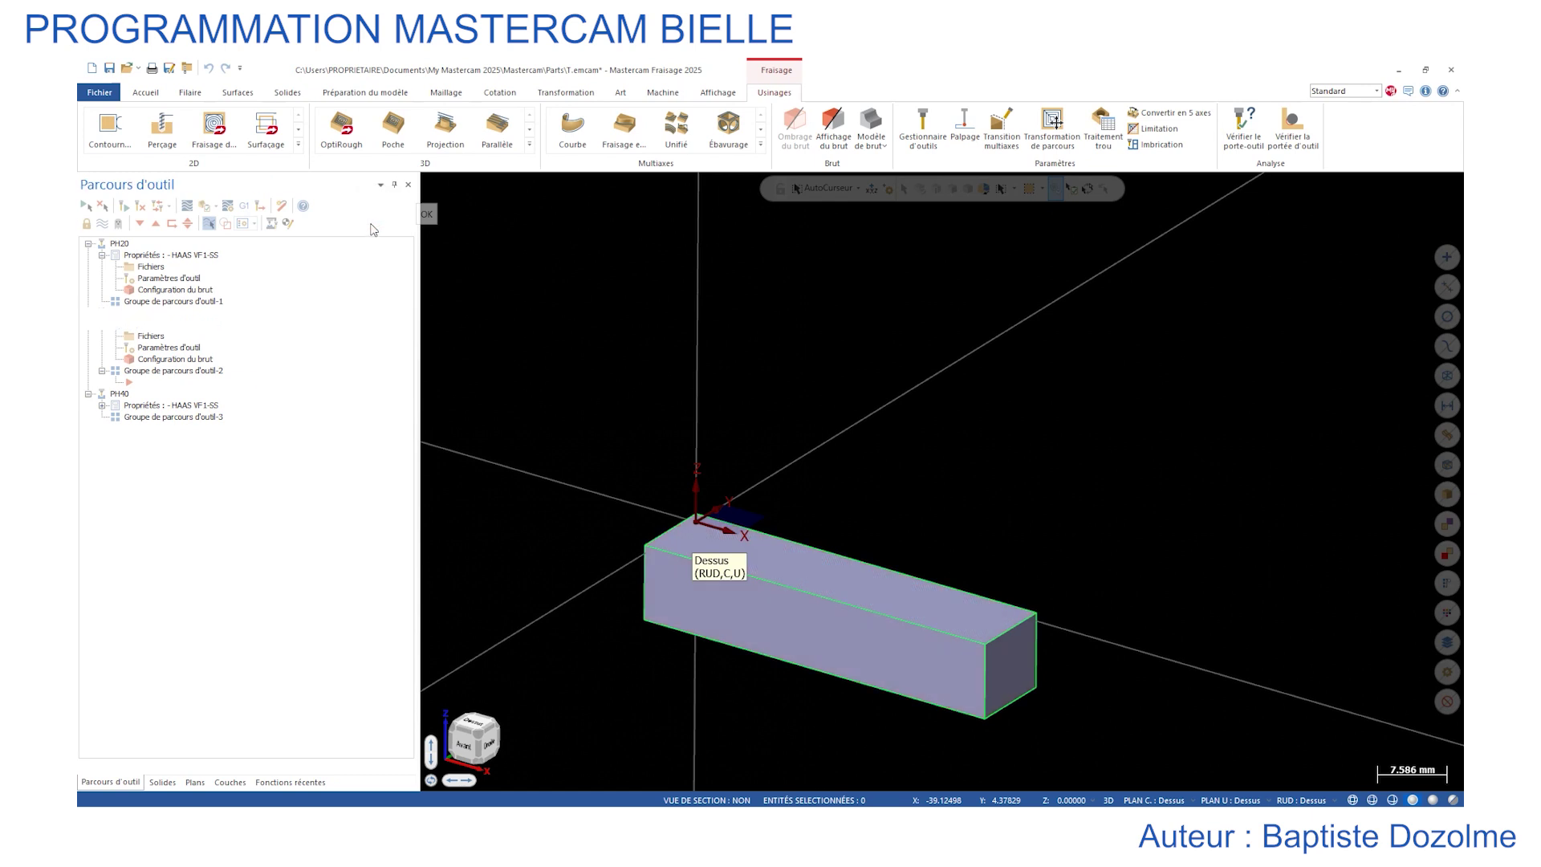
left_click(833, 124)
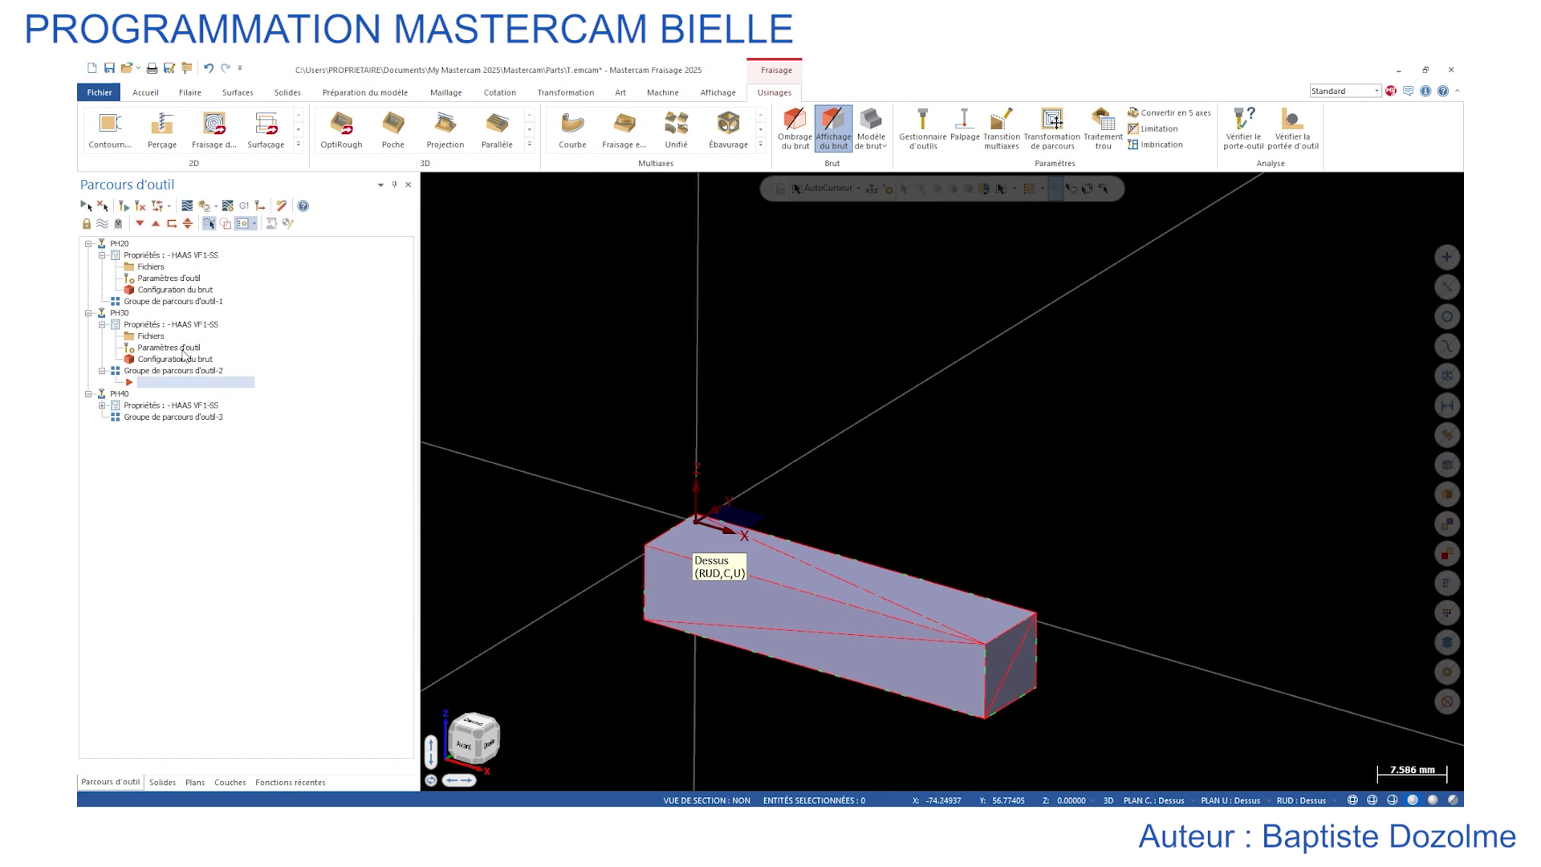
Make the BRUT_PH40 layer active and visible, and hide the BRUT_PH30 layer.
left_click(230, 783)
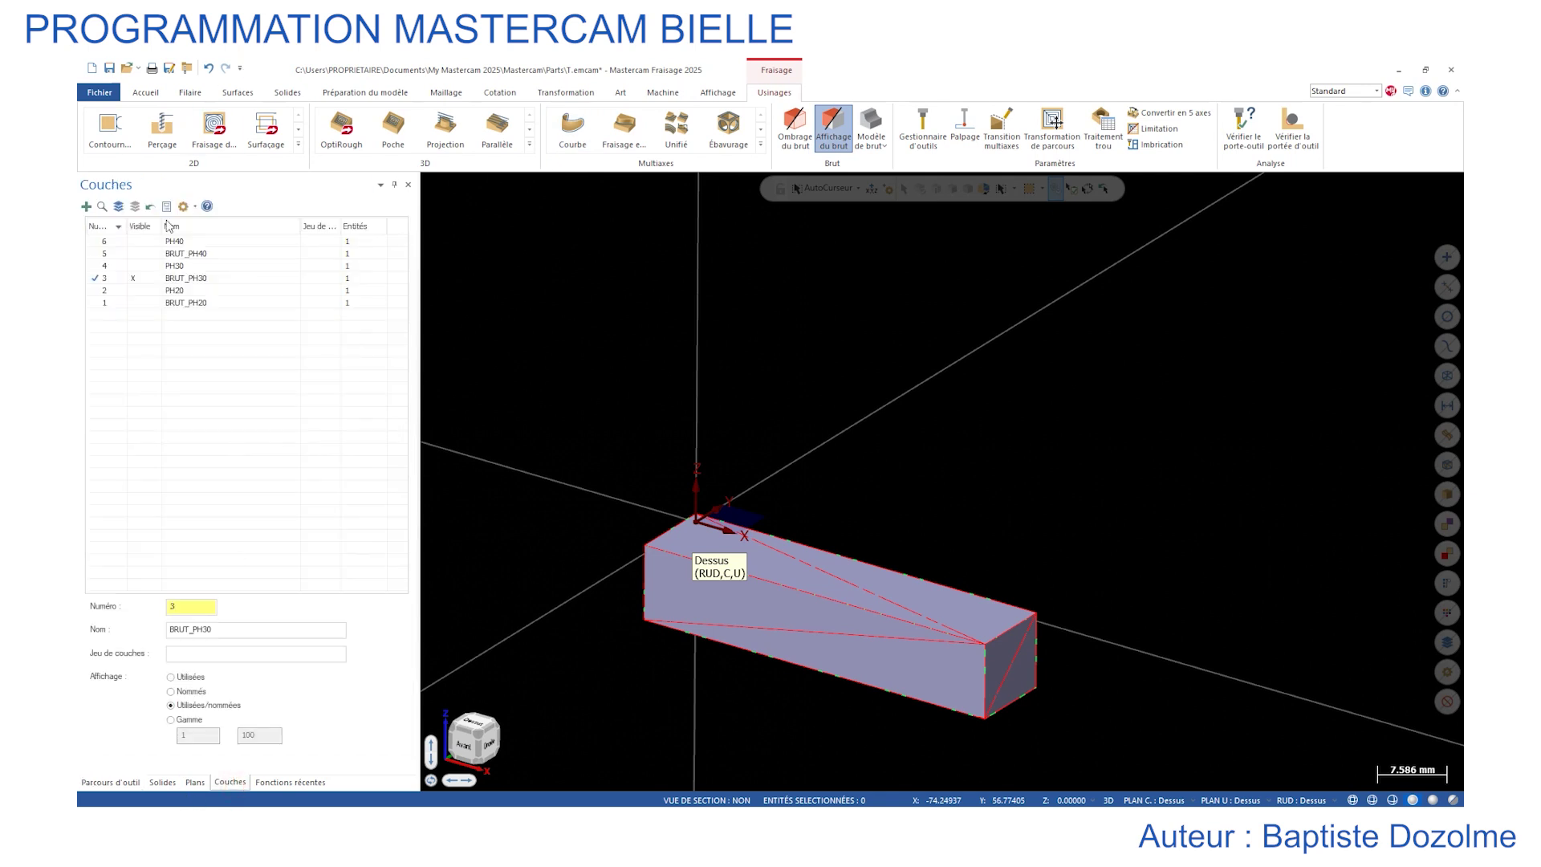
left_click(146, 254)
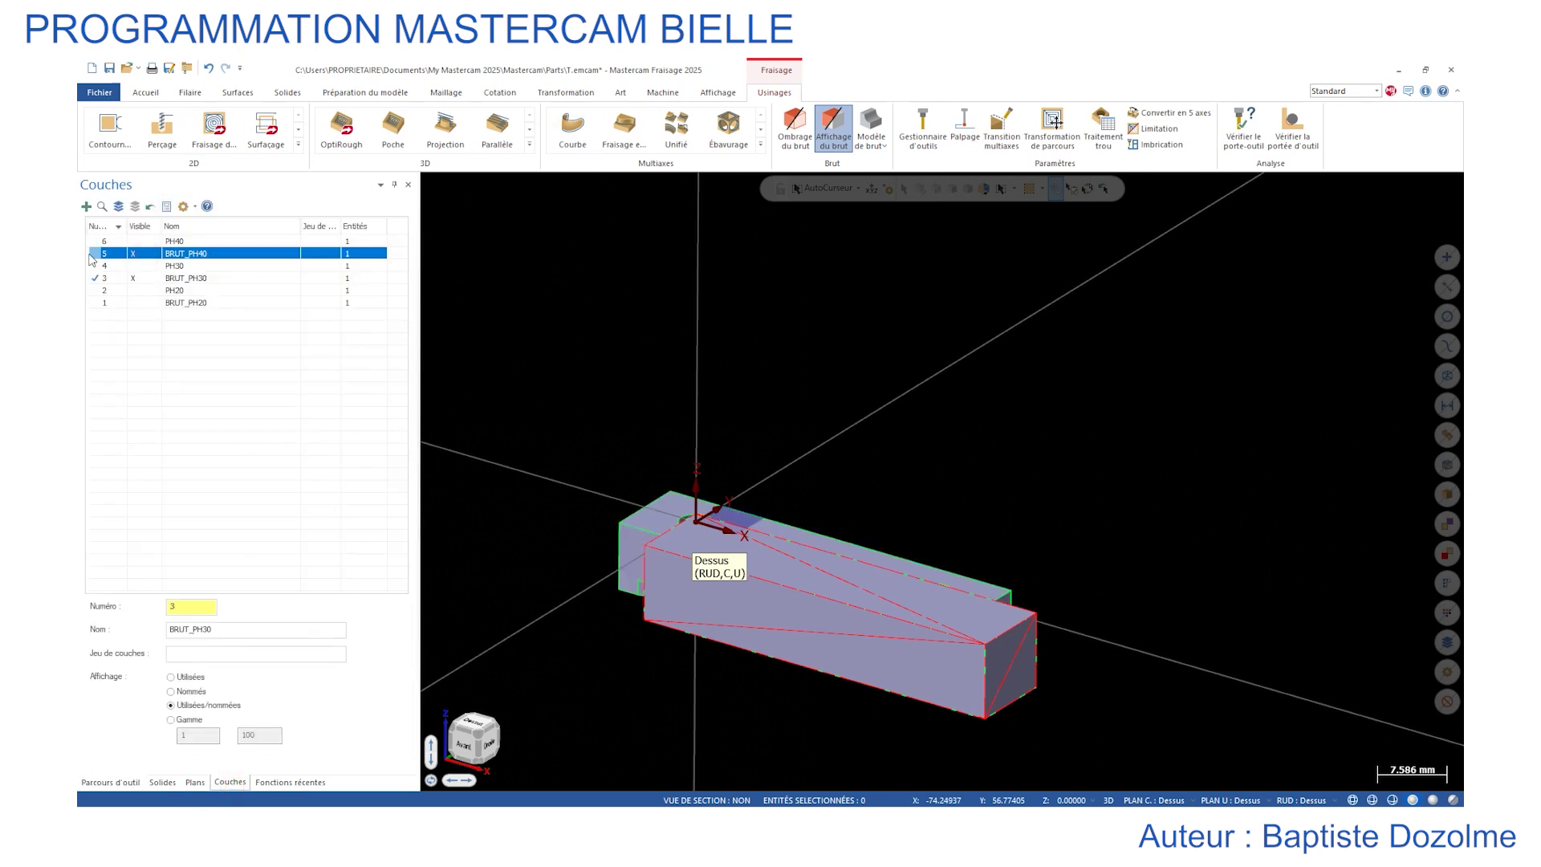
left_click(134, 281)
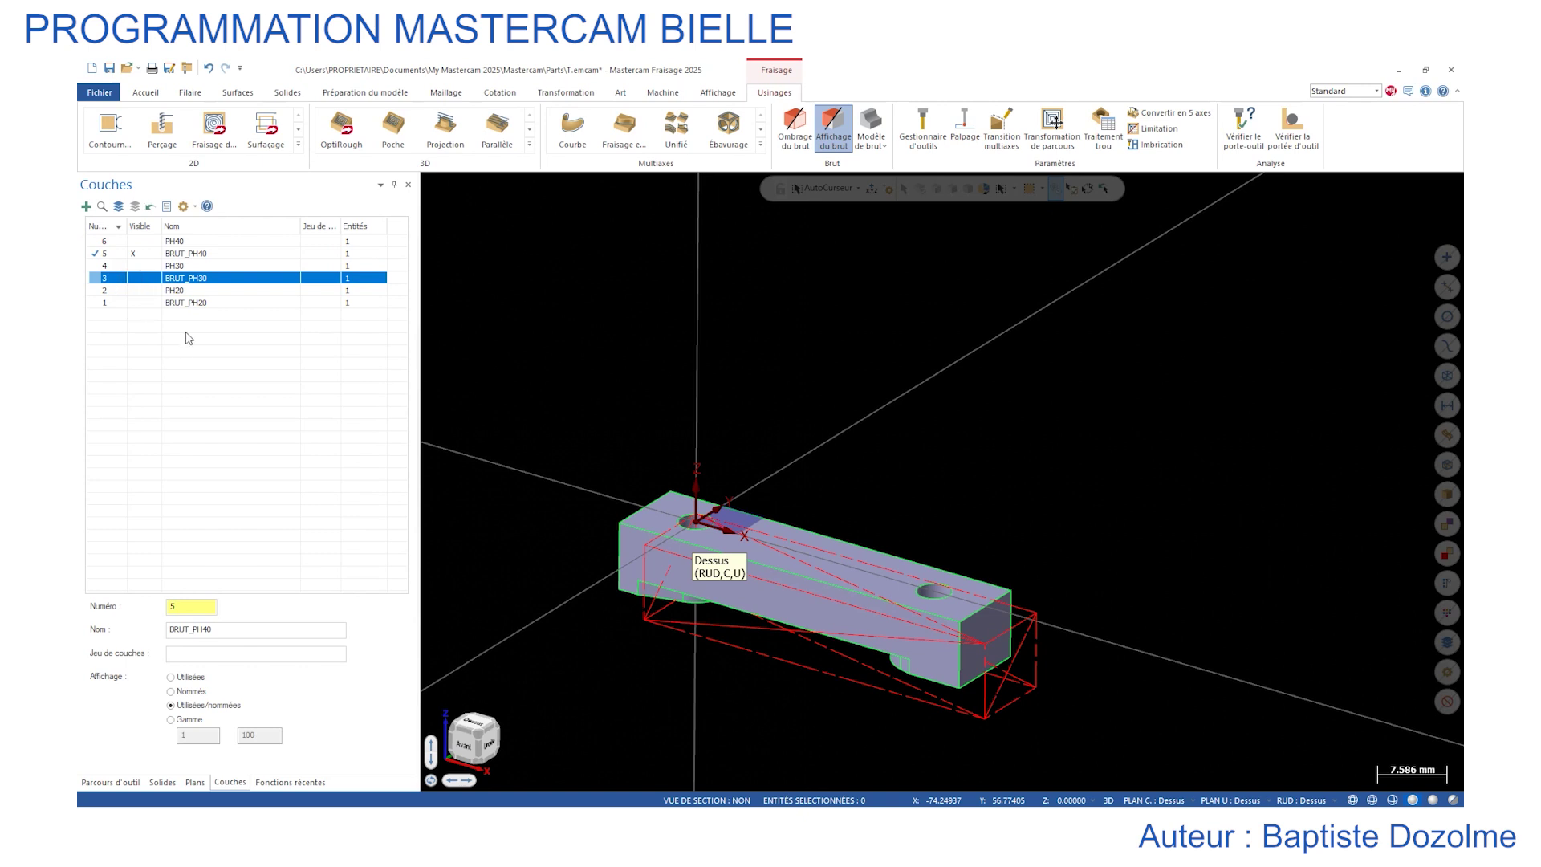
Define the stock of the PH40 machine group from the BRUT_PH40 solid, and check it by switching the stock display on and off.
left_click(104, 782)
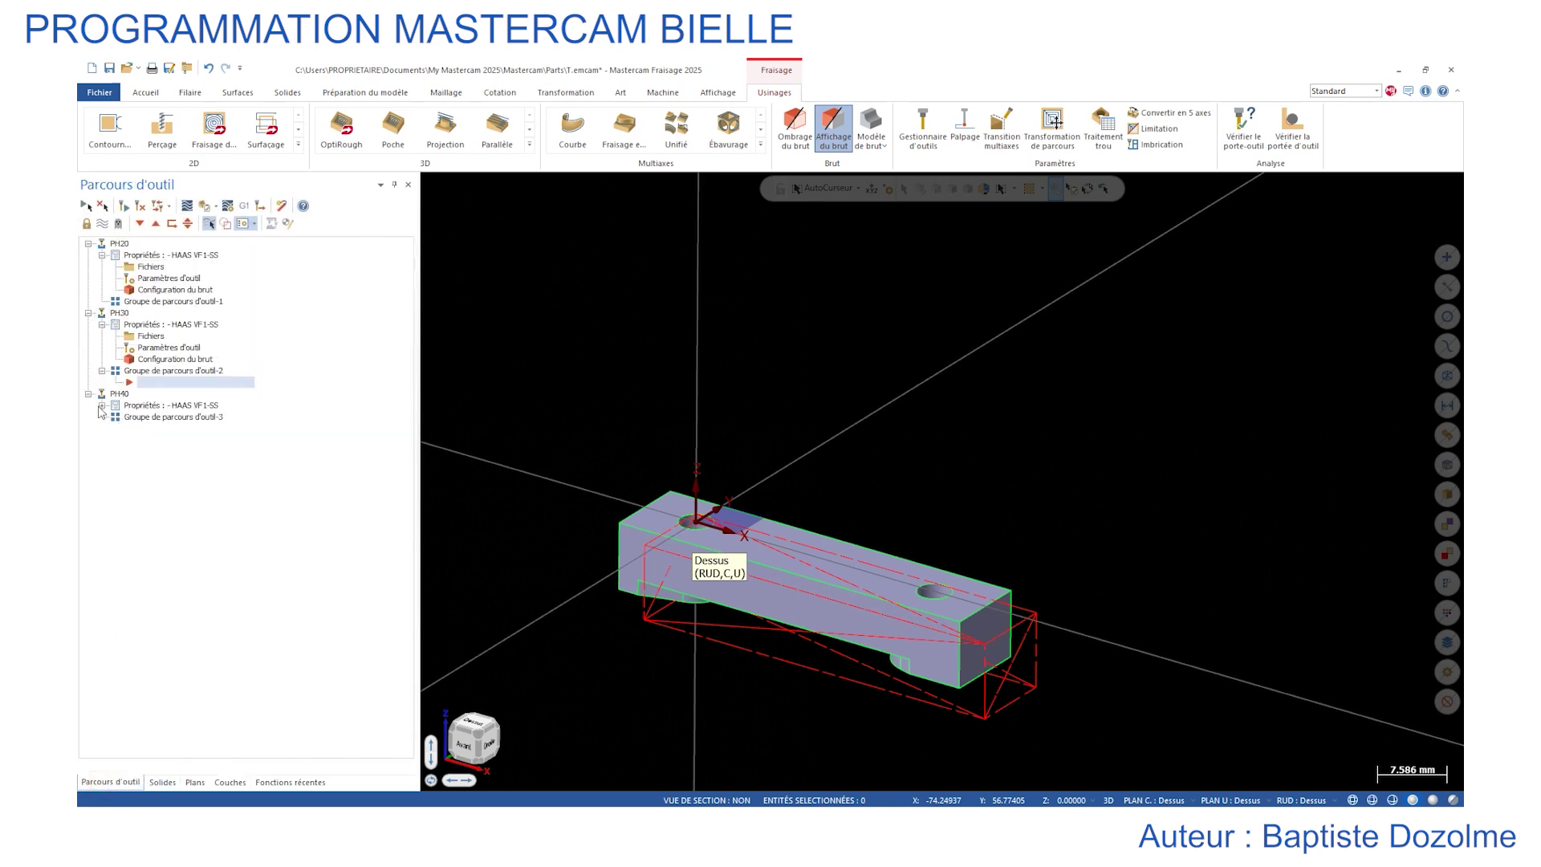
double_click(181, 441)
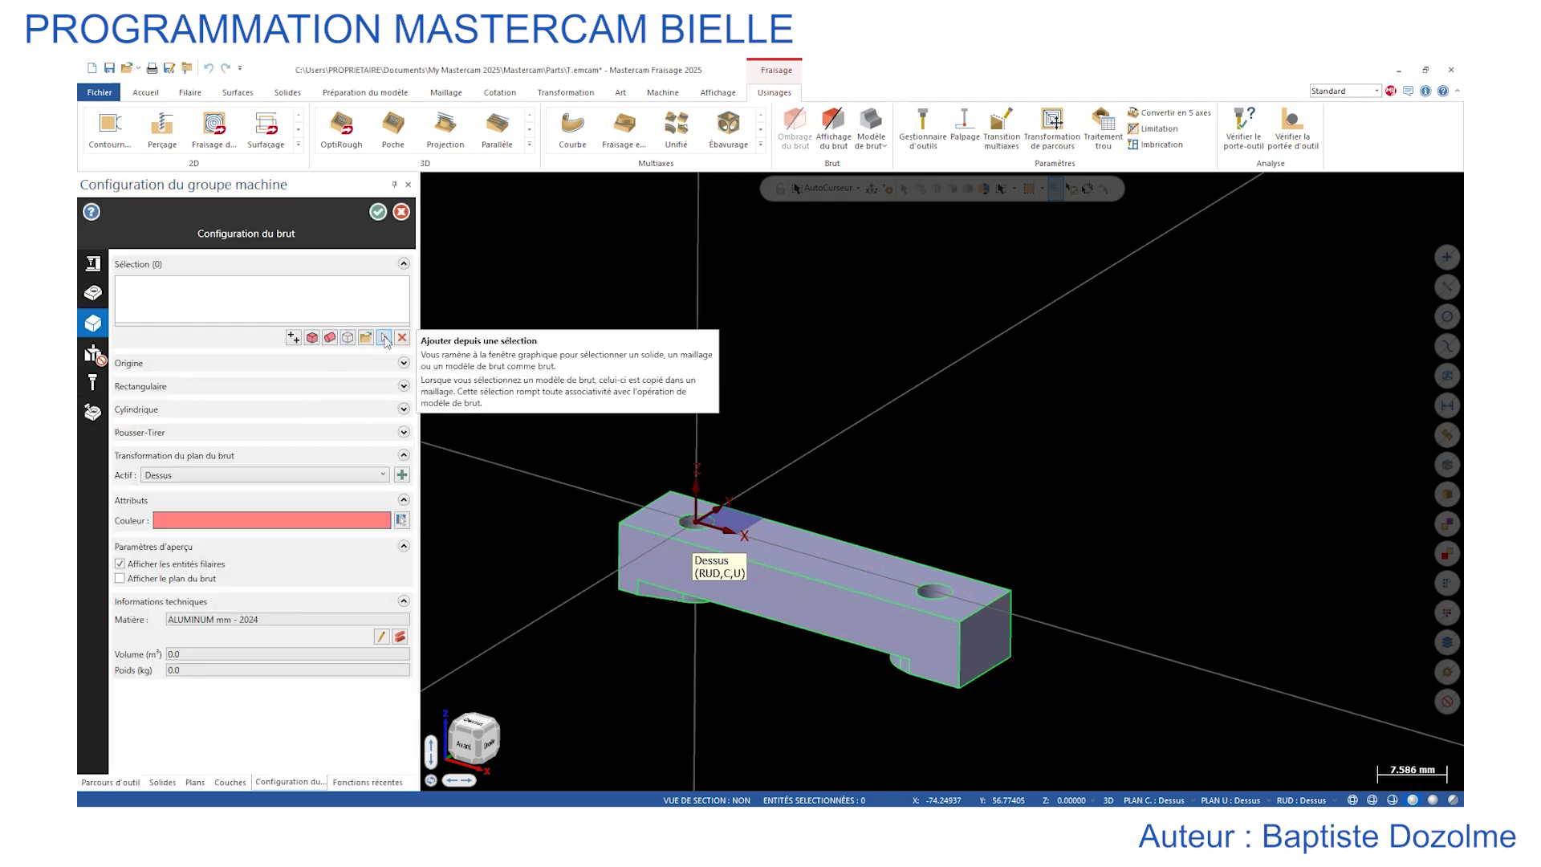
left_click(384, 338)
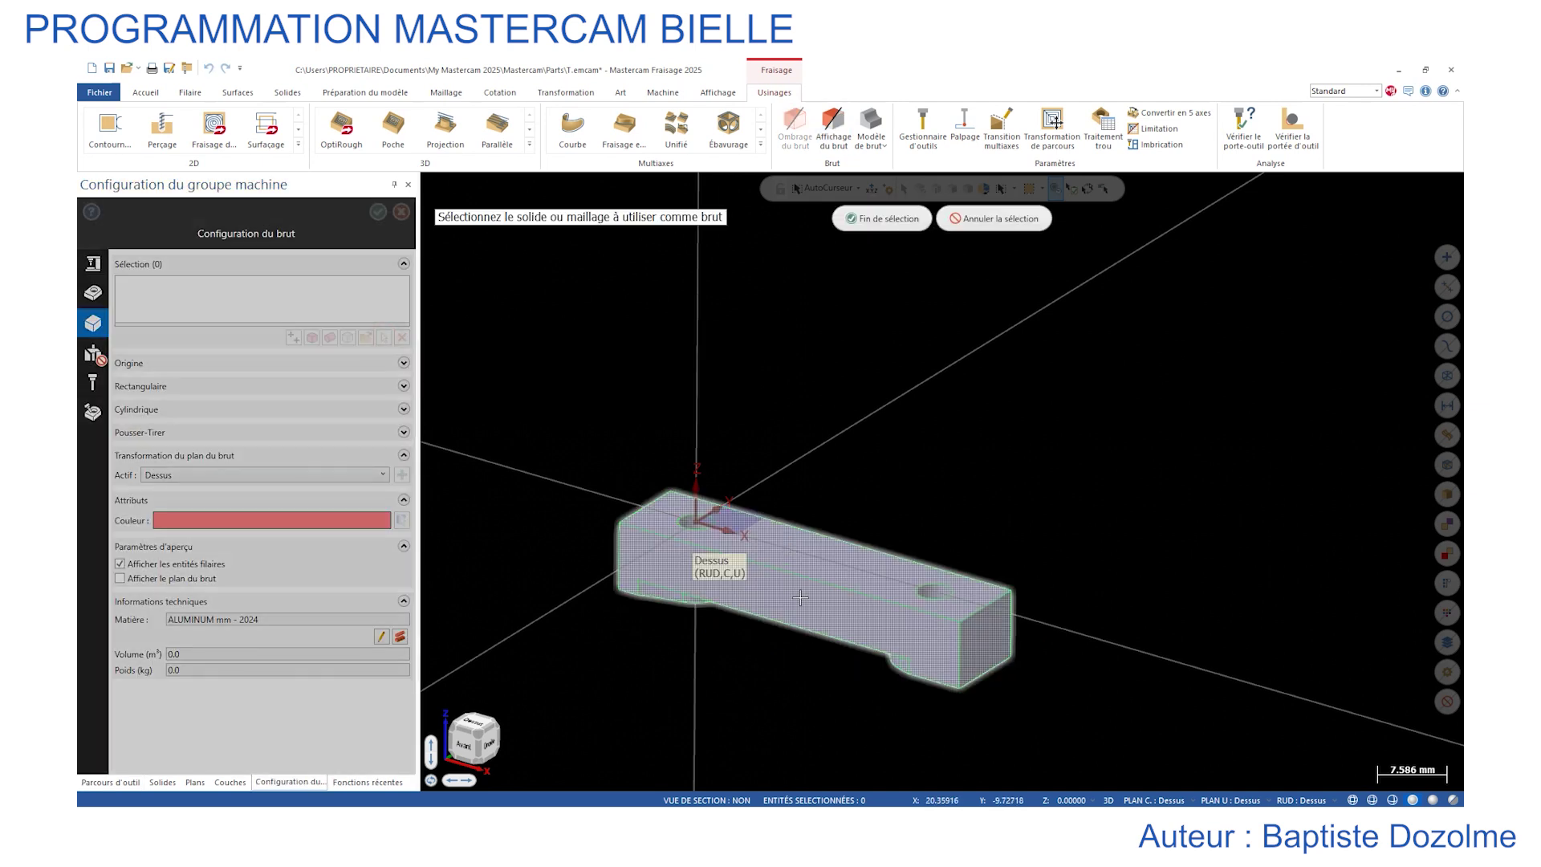
left_click(883, 219)
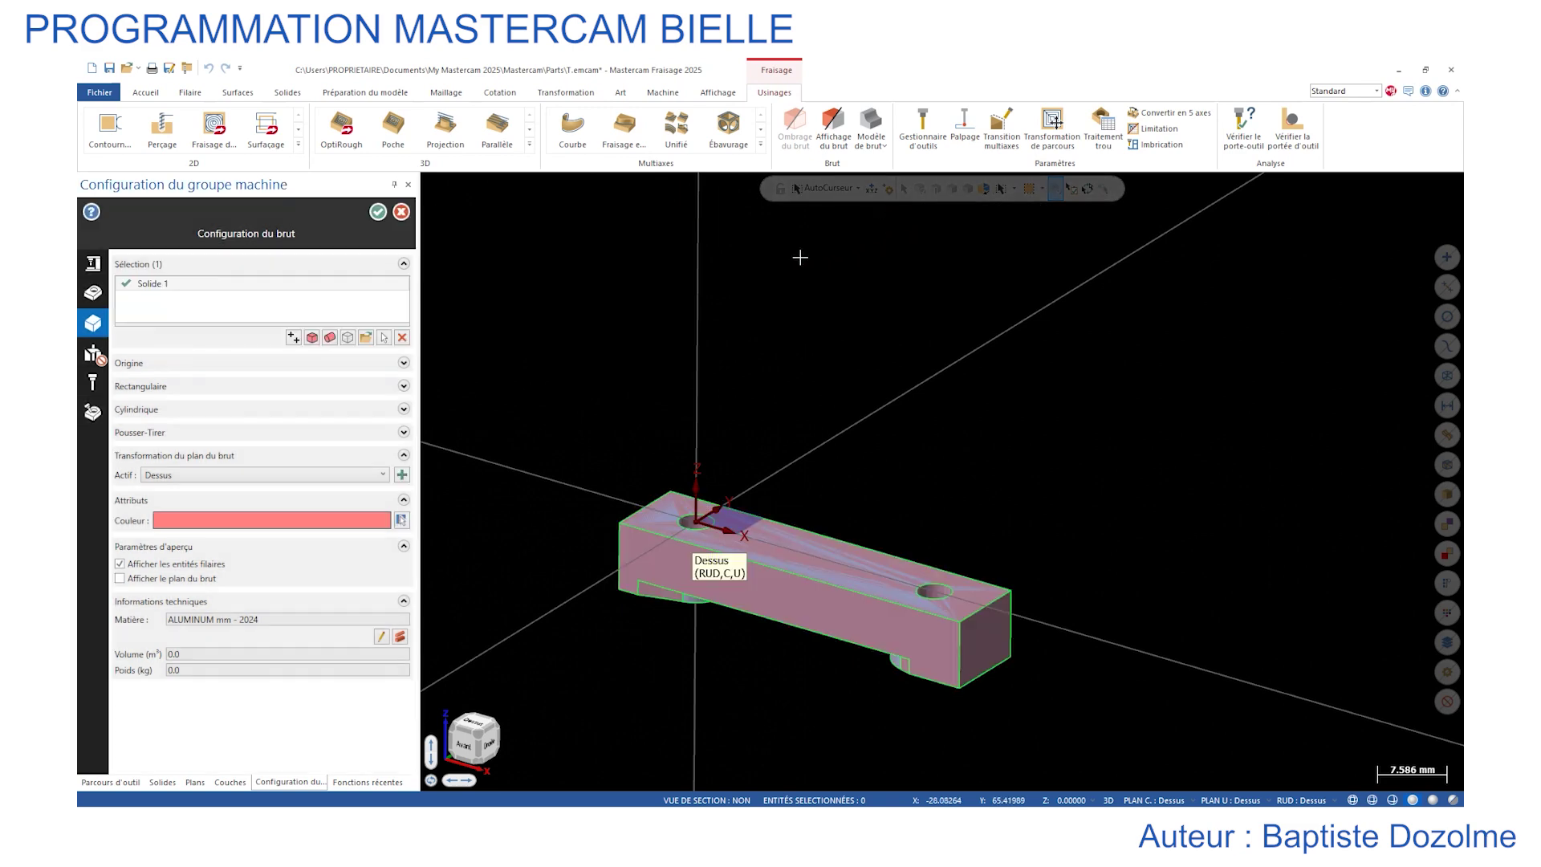
left_click(378, 212)
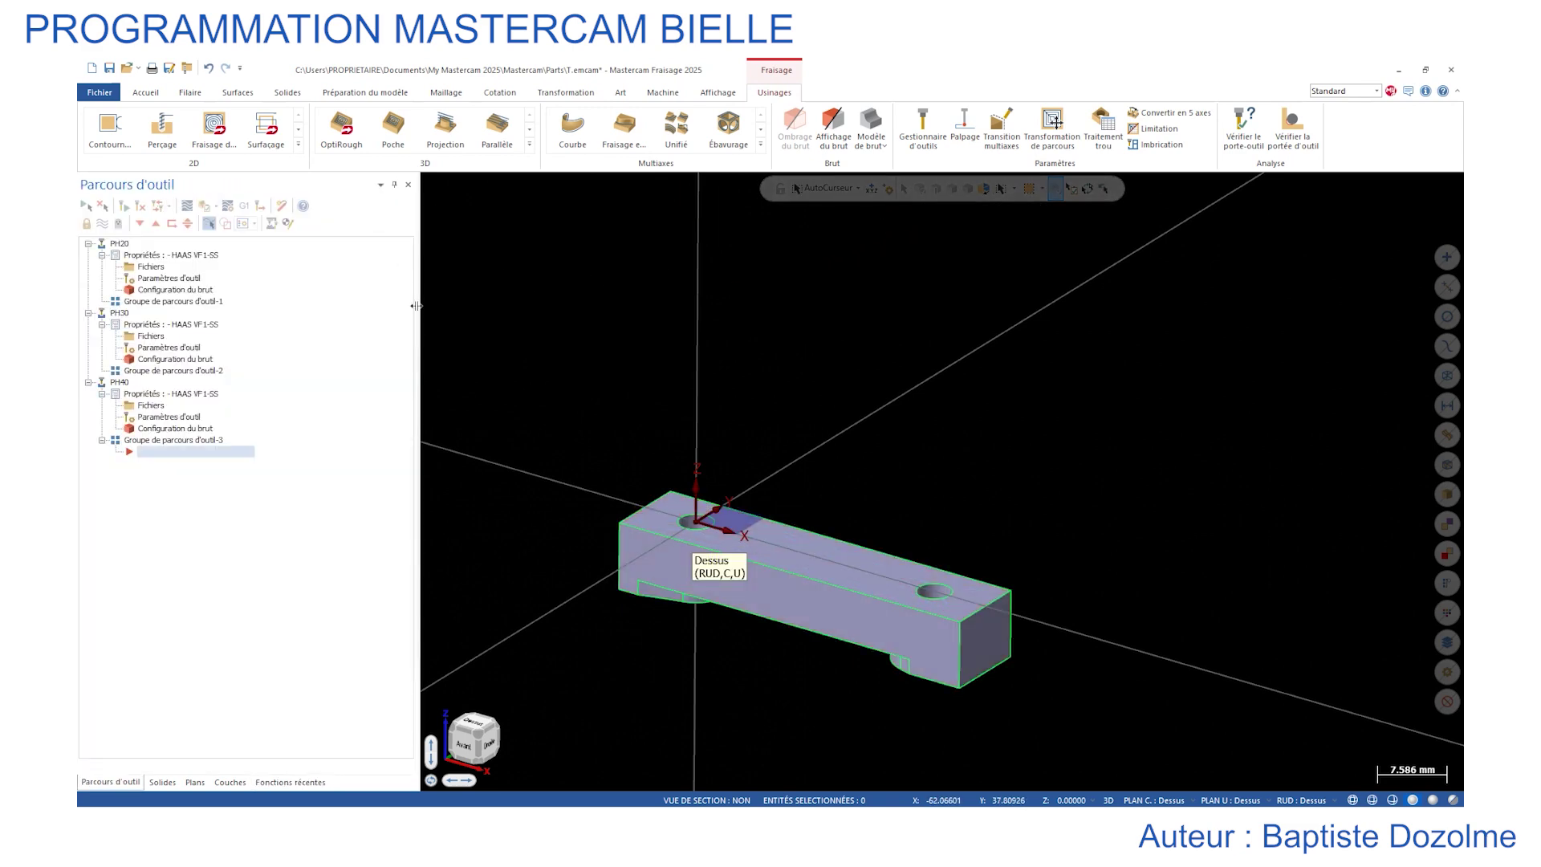
left_click(835, 127)
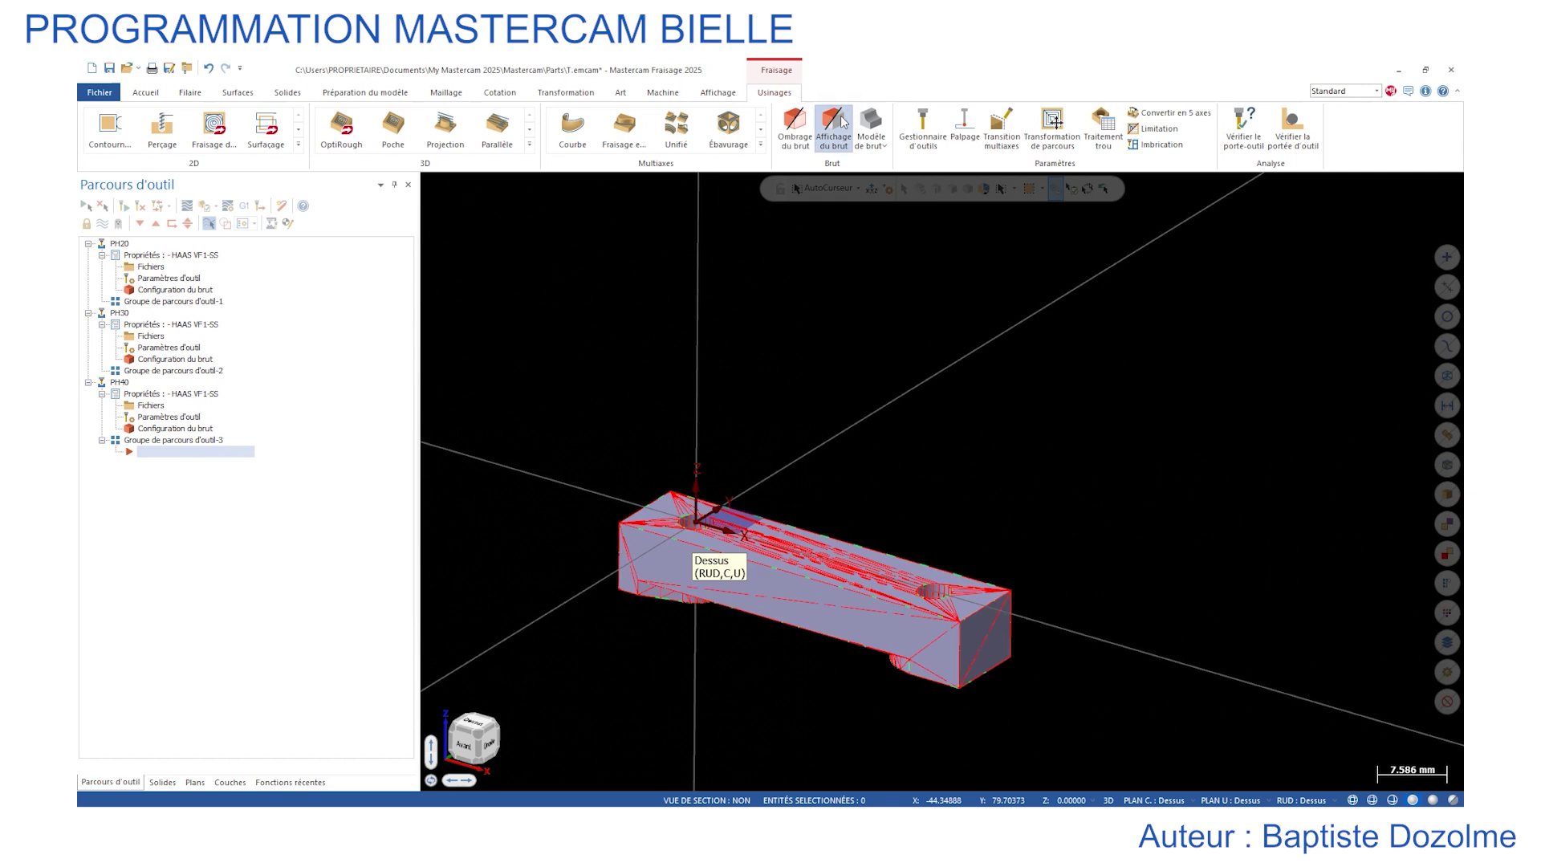
left_click(842, 122)
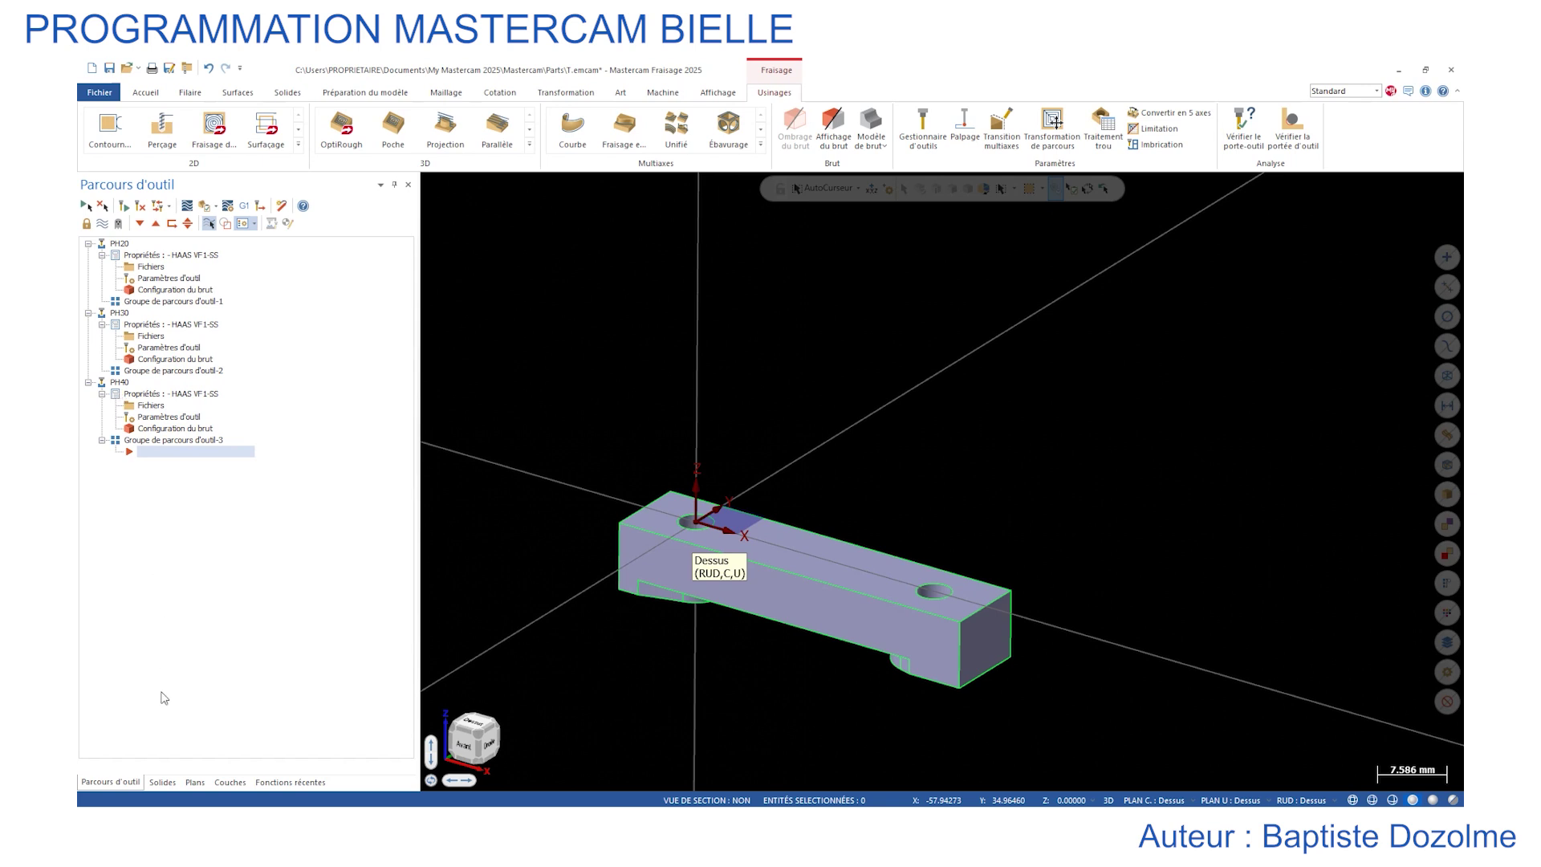
Make PH20 the active and only visible layer, and move the insertion arrow into PH20's toolpath group.
left_click(229, 782)
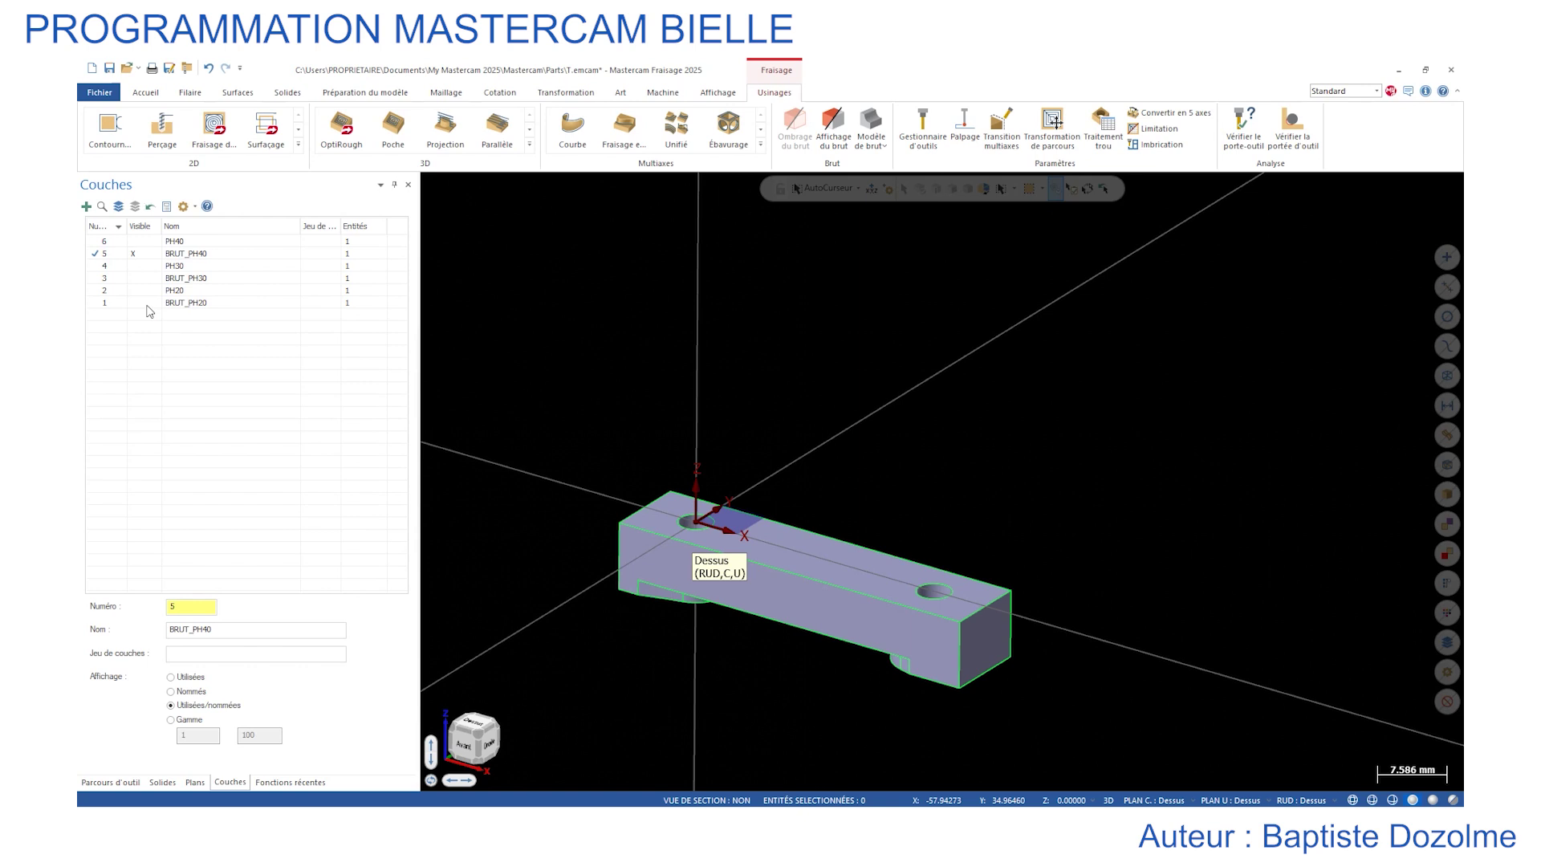
left_click(97, 290)
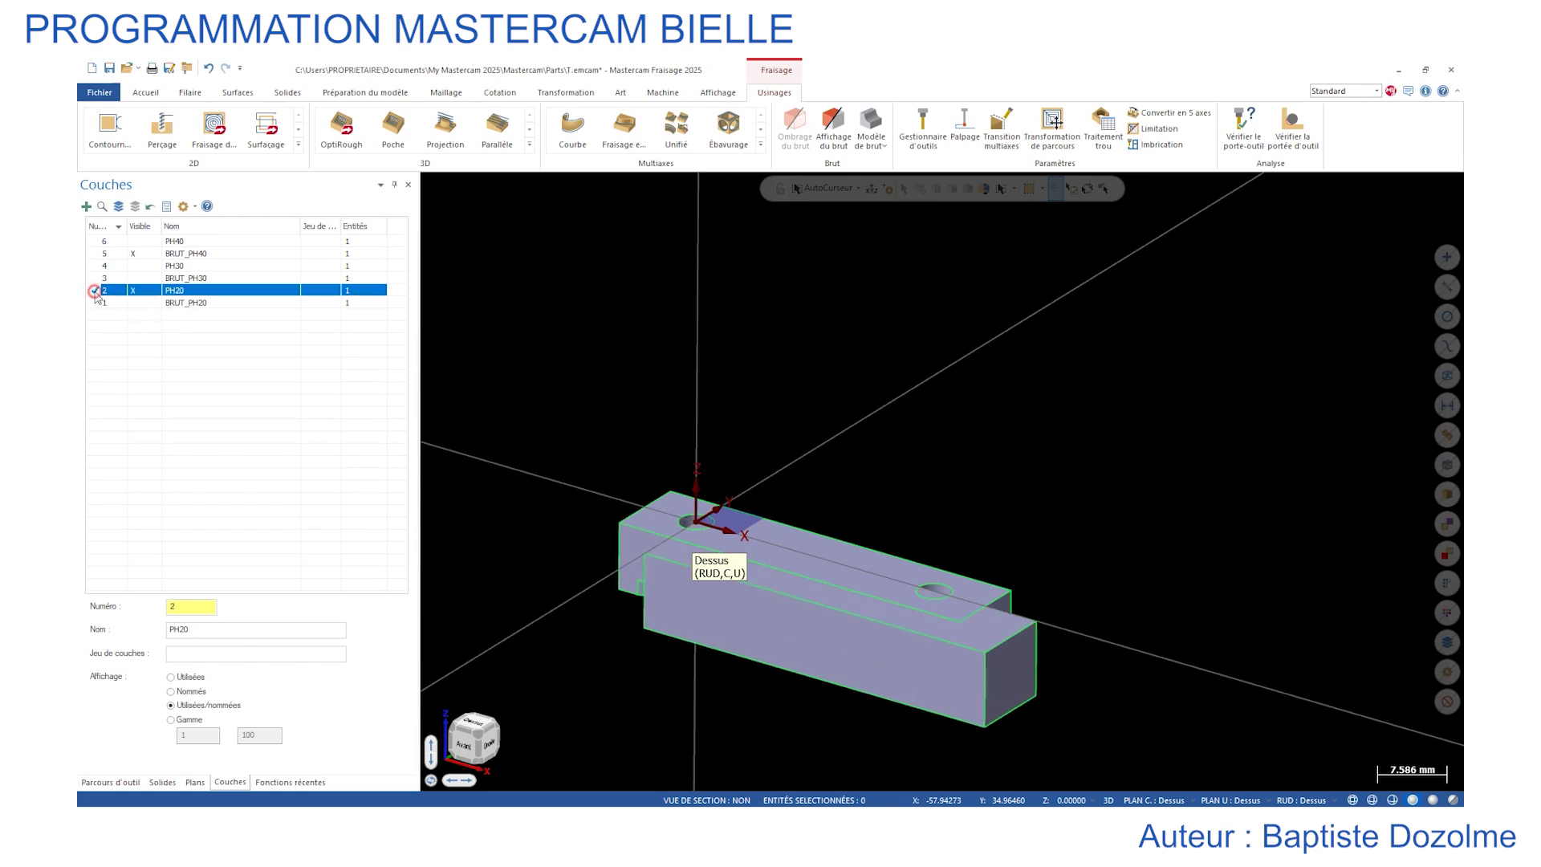
left_click(133, 253)
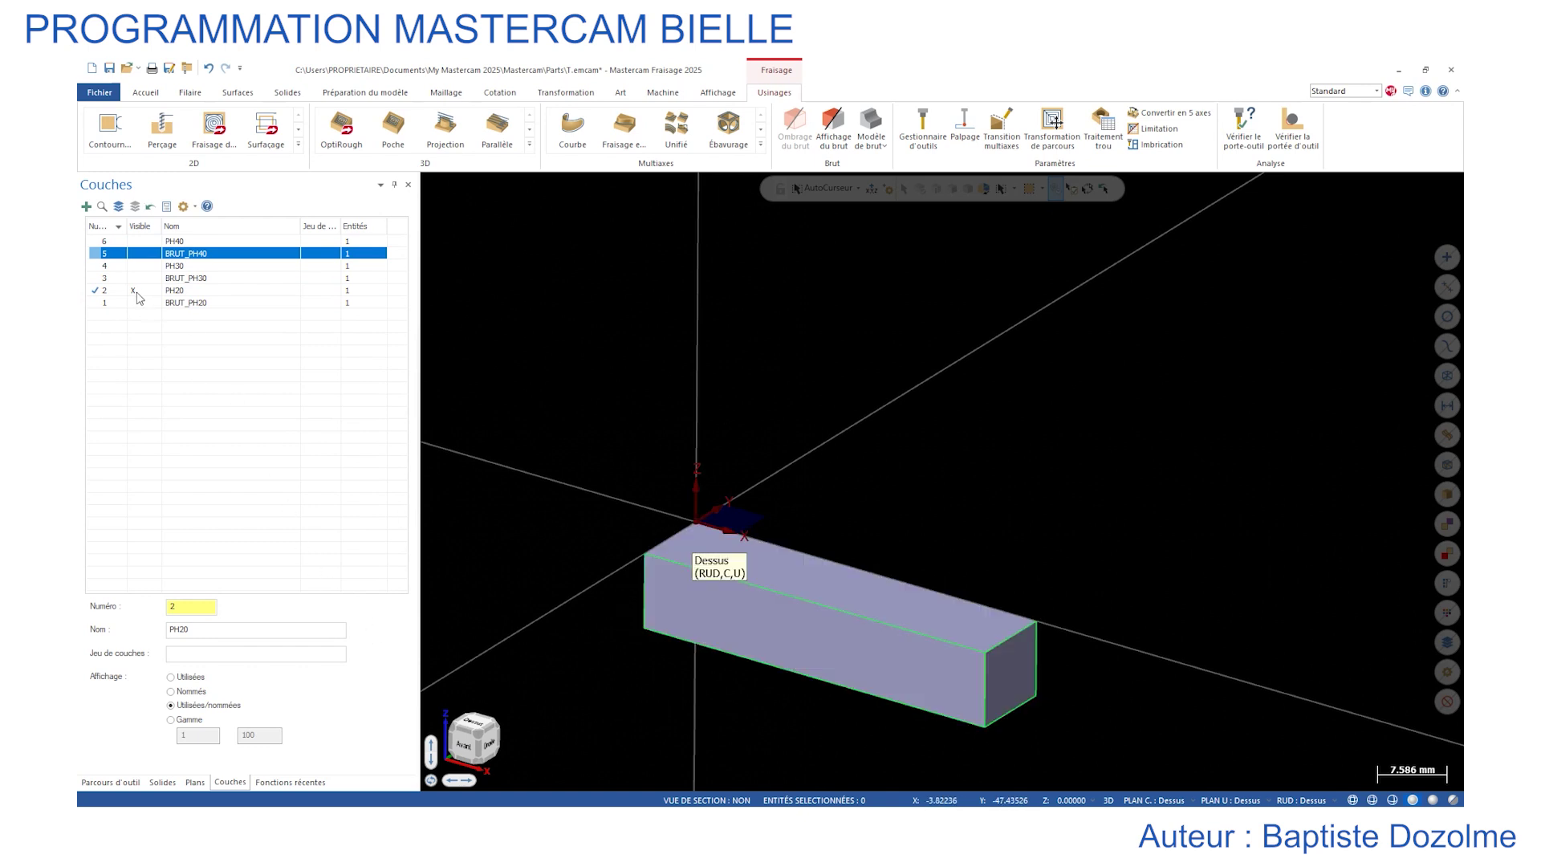
left_click(101, 778)
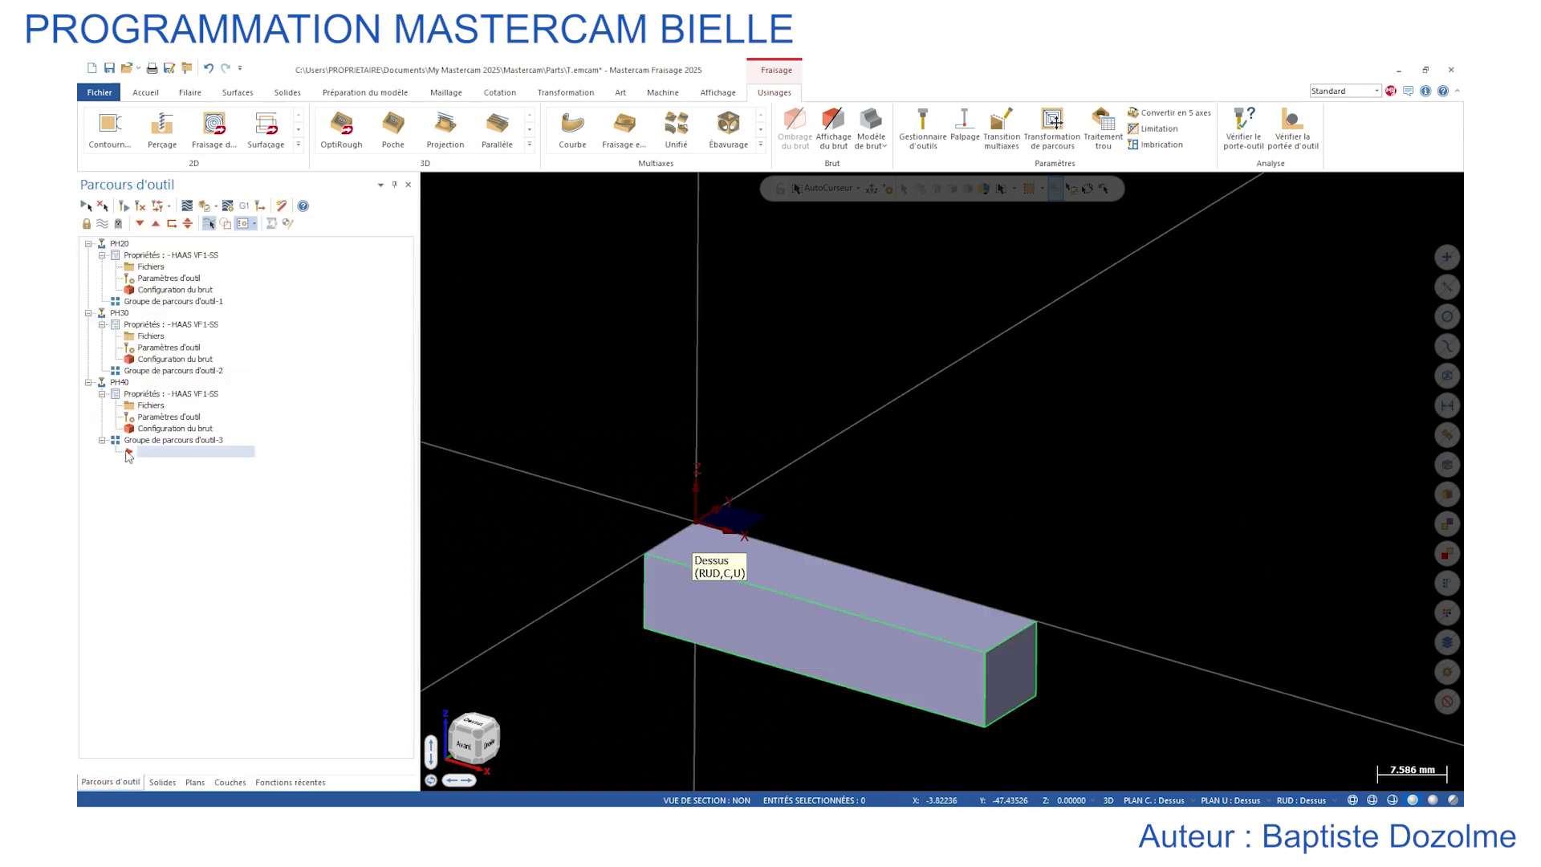
left_click_drag(127, 455, 101, 310)
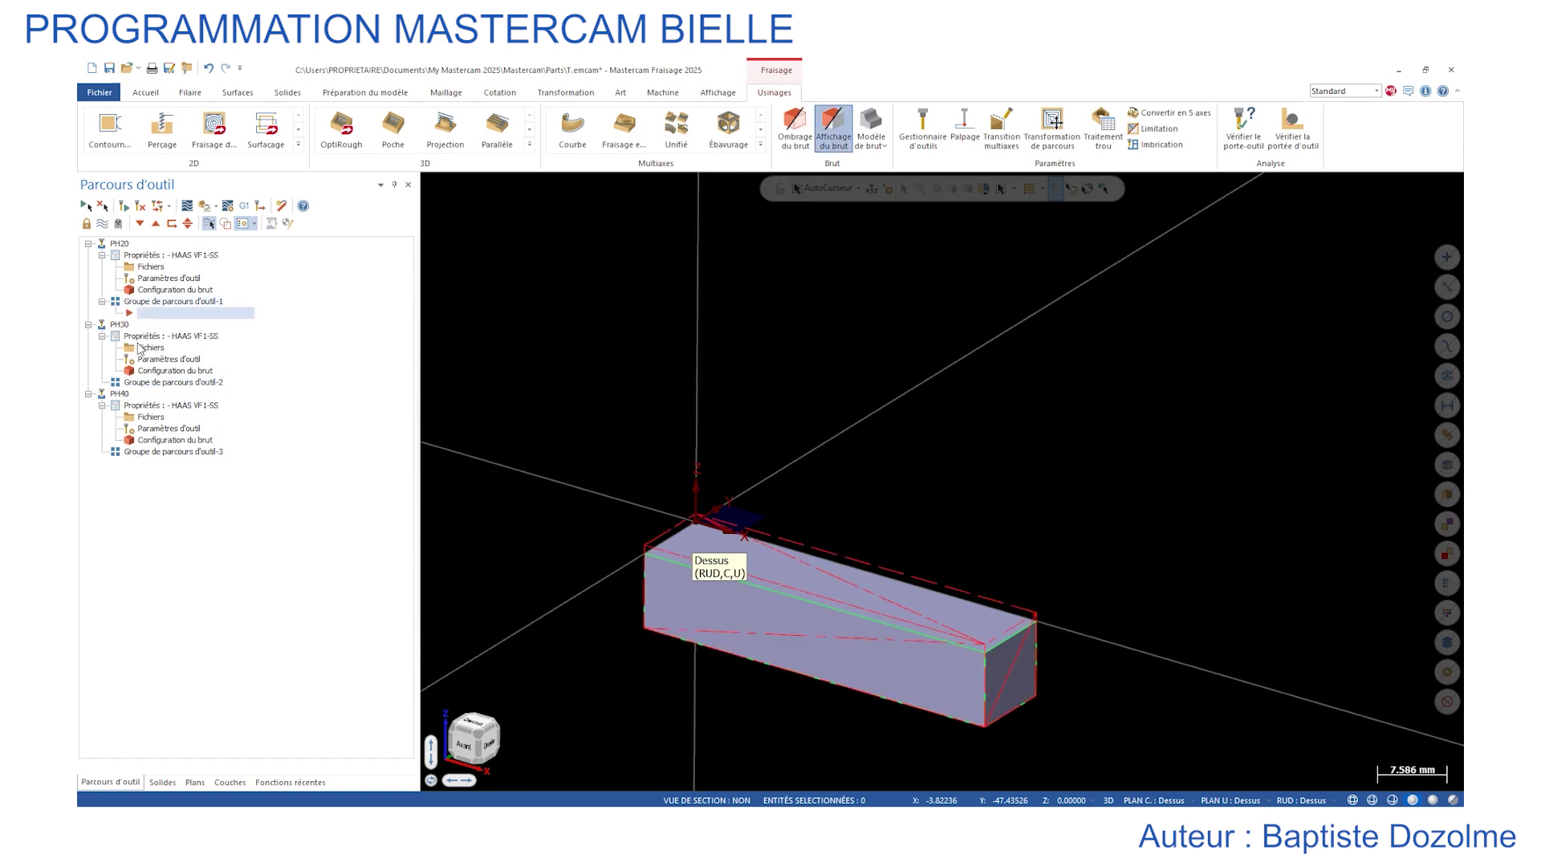
Collapse the PH30 and PH40 machine groups in the toolpath tree.
left_click(88, 324)
left_click(89, 336)
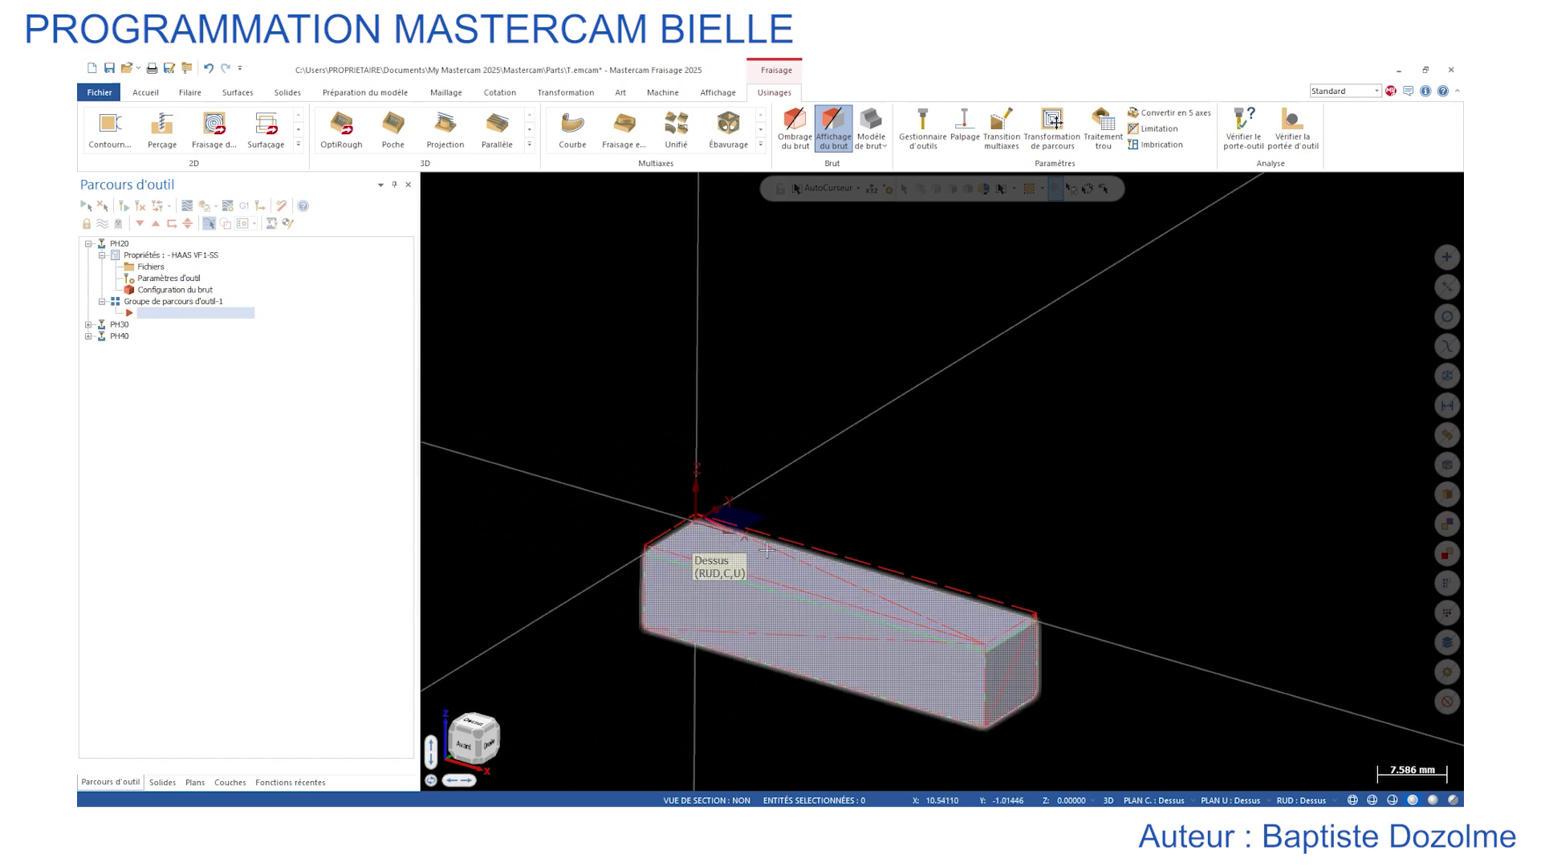
scroll(681, 539, "up", 1)
scroll(681, 540, "up", 2)
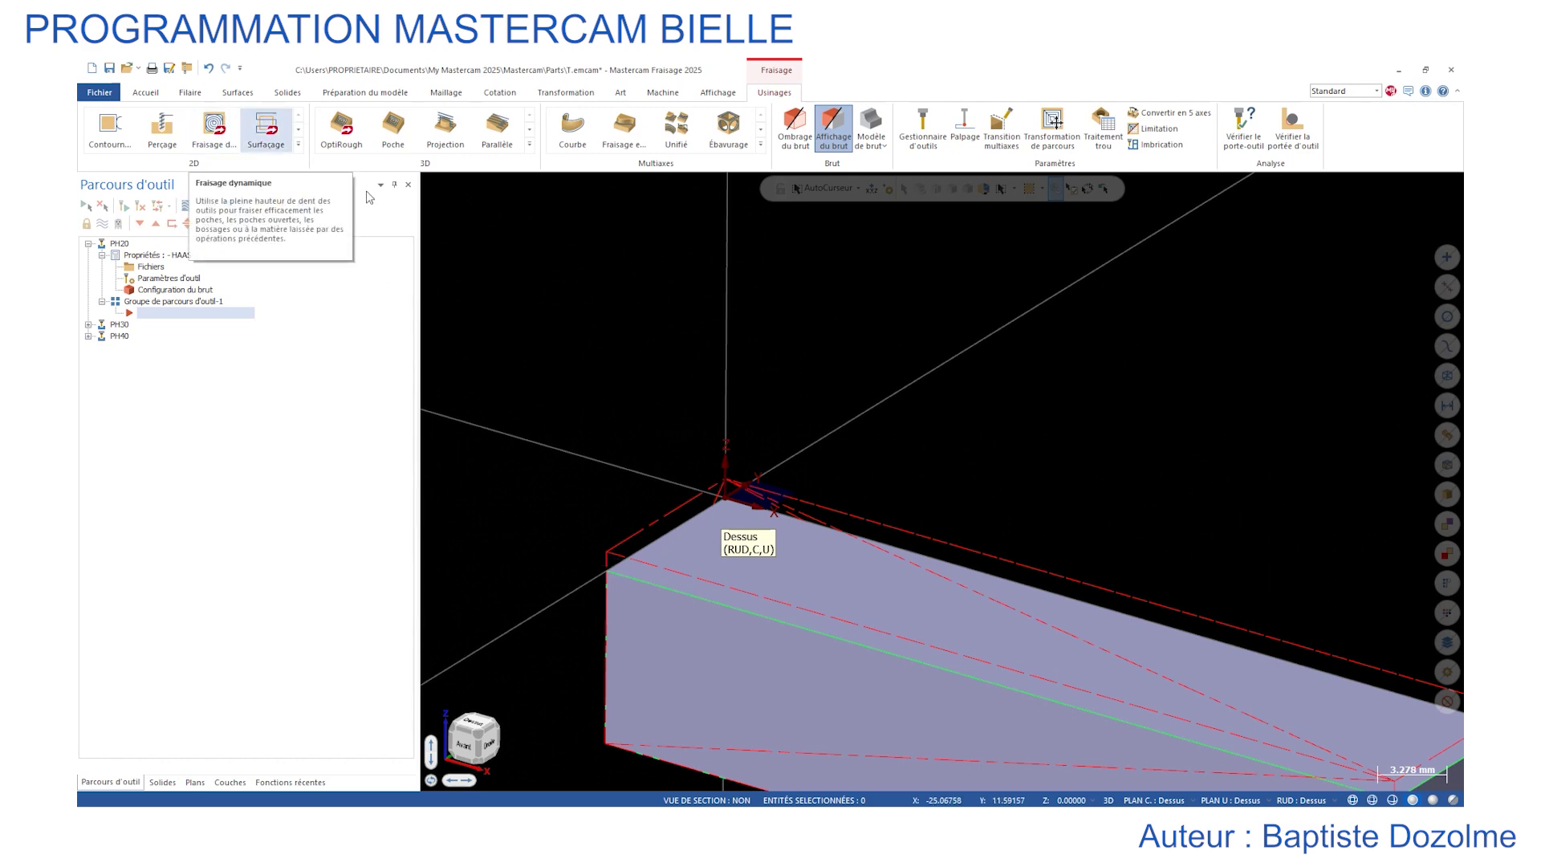
scroll(915, 513, "down", 4)
scroll(1177, 738, "up", 1)
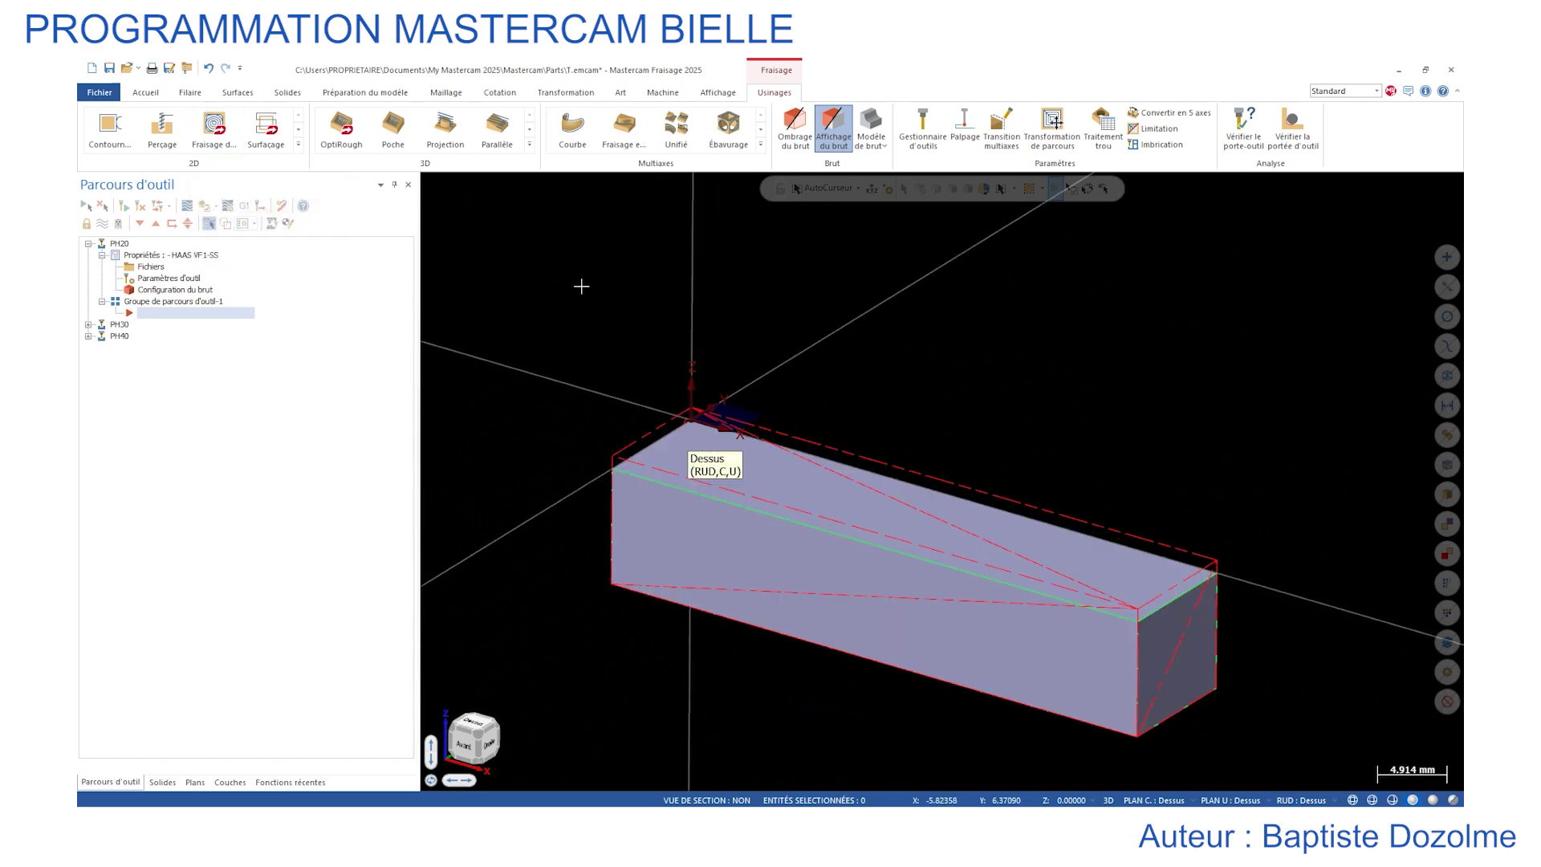
Create a 2D dynamic milling operation in PH20 with the block's top face as machining region, using the Depuis l'extérieur strategy.
left_click(219, 126)
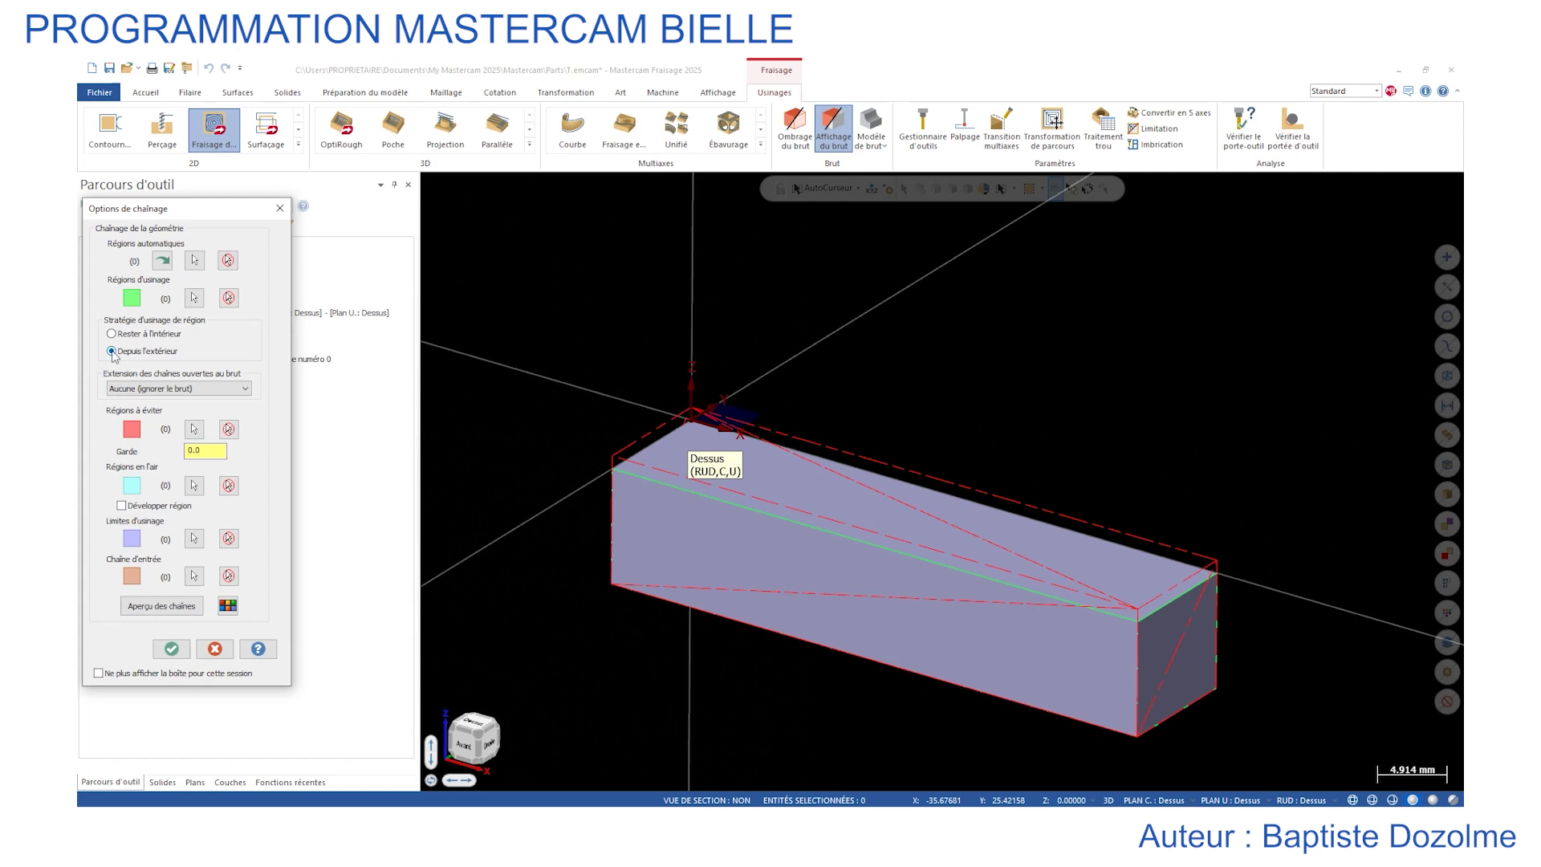
left_click(194, 298)
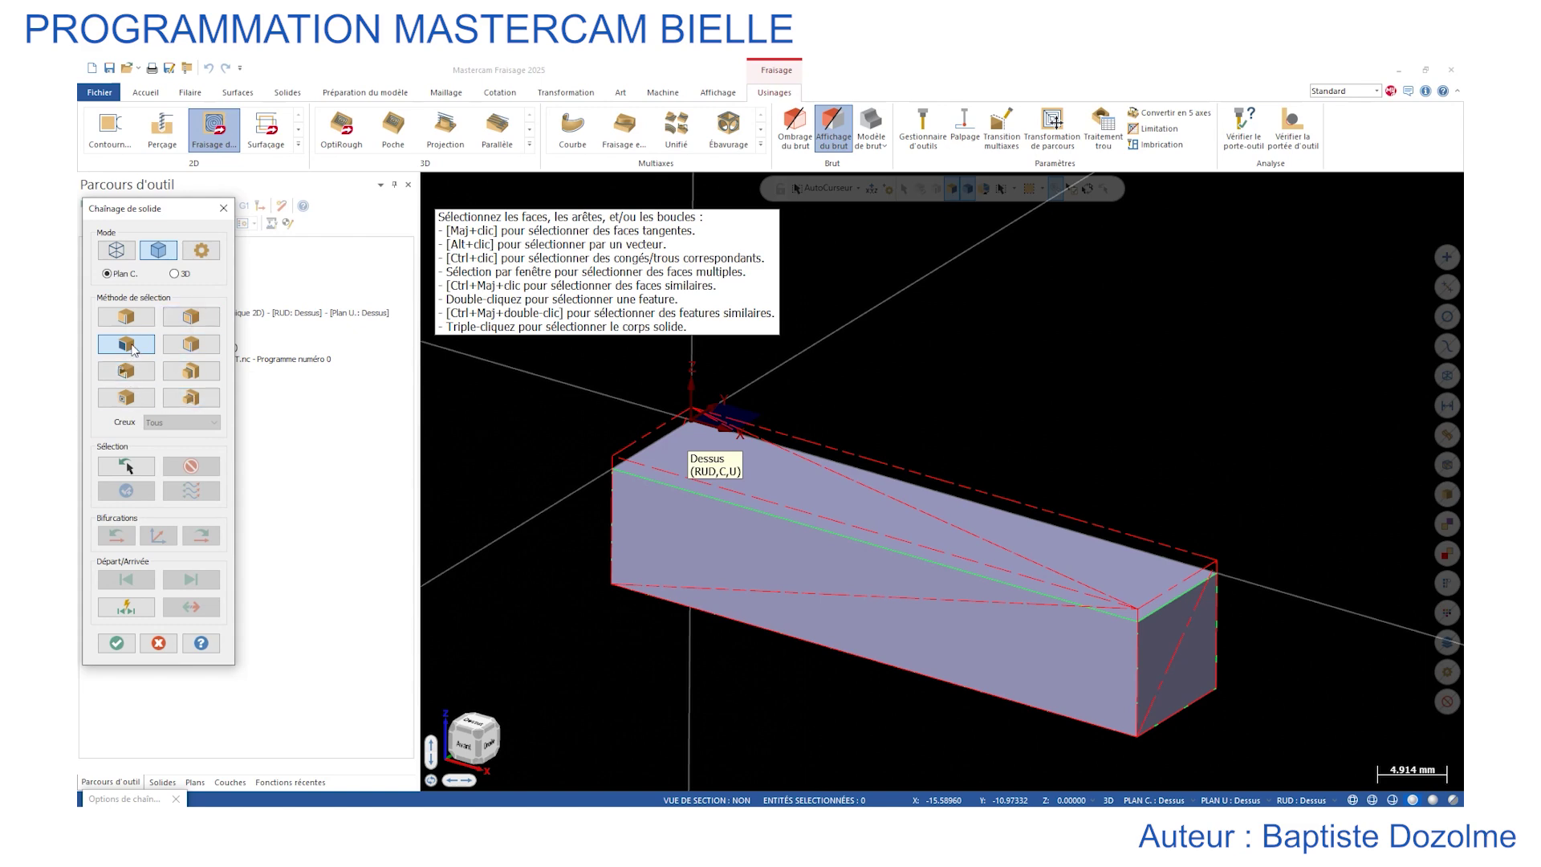
left_click(766, 493)
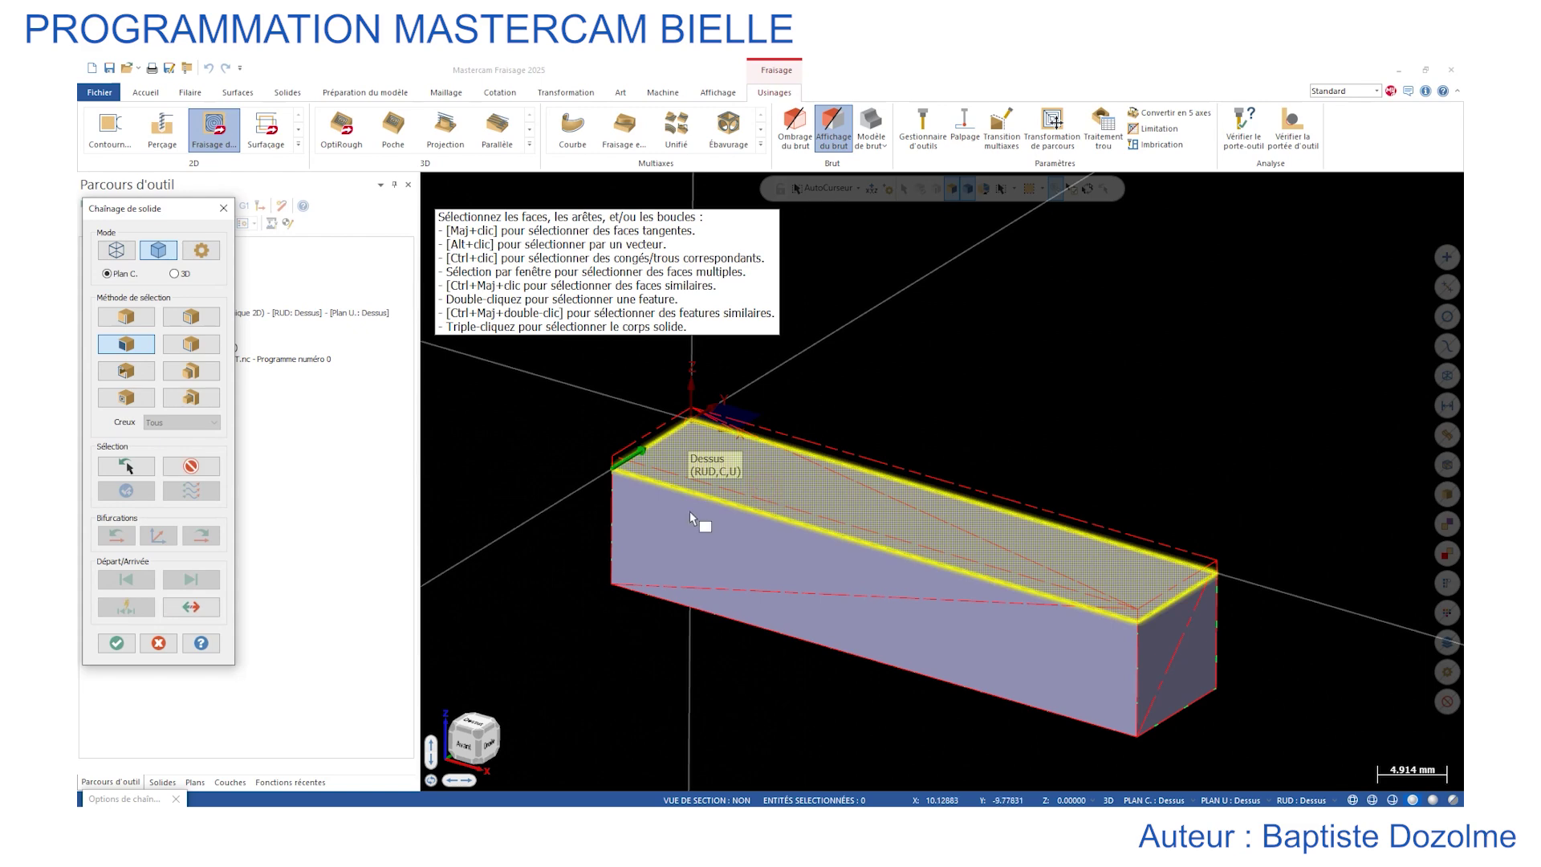
left_click(116, 643)
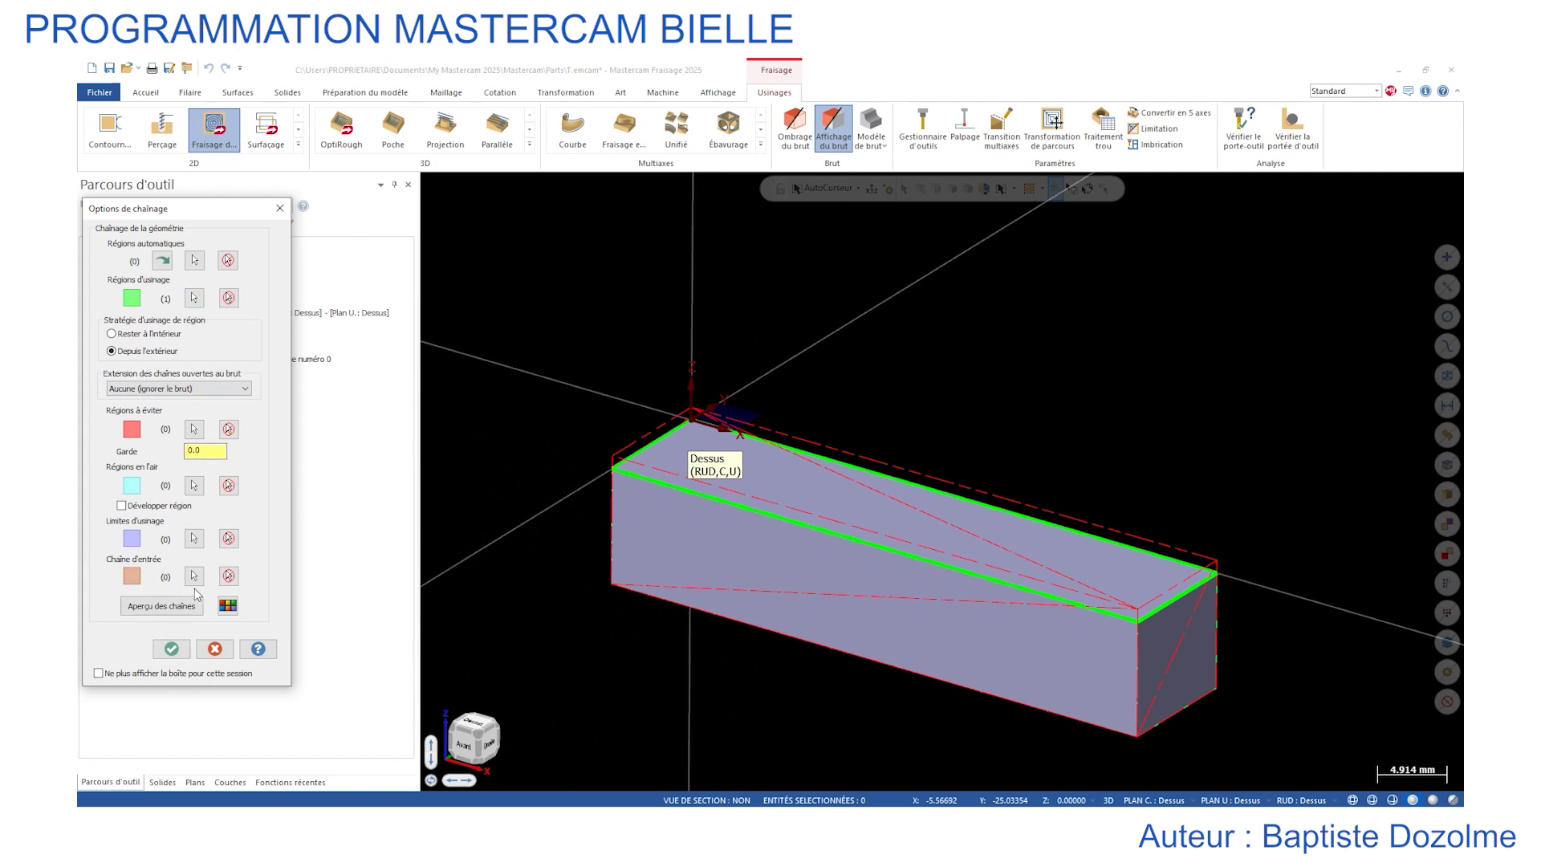
left_click(172, 649)
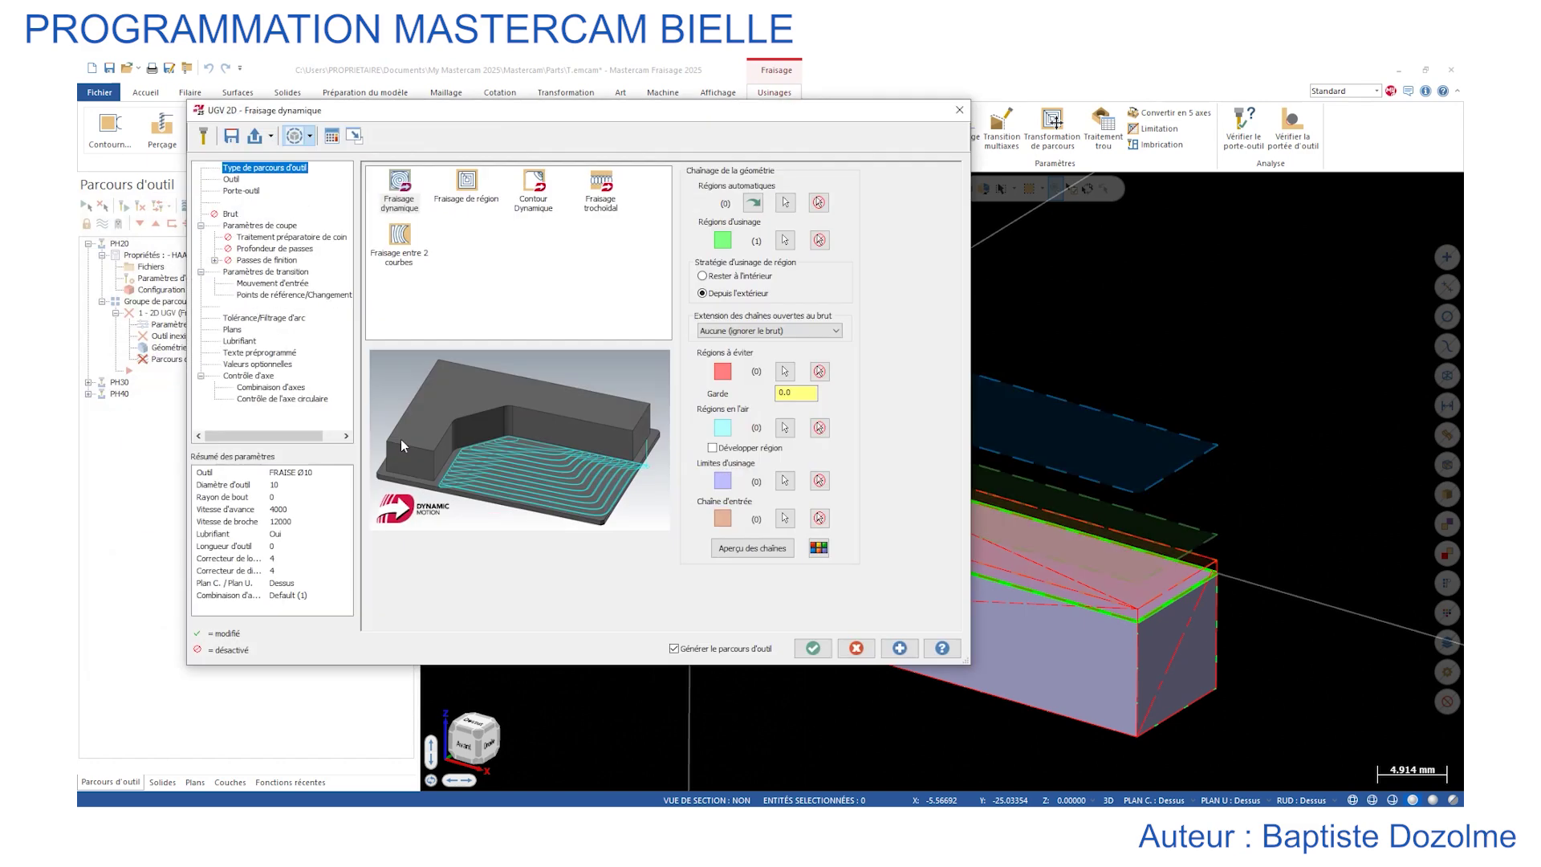
Start selecting a tool for the dynamic milling operation and open the choice of tool library file.
left_click(232, 179)
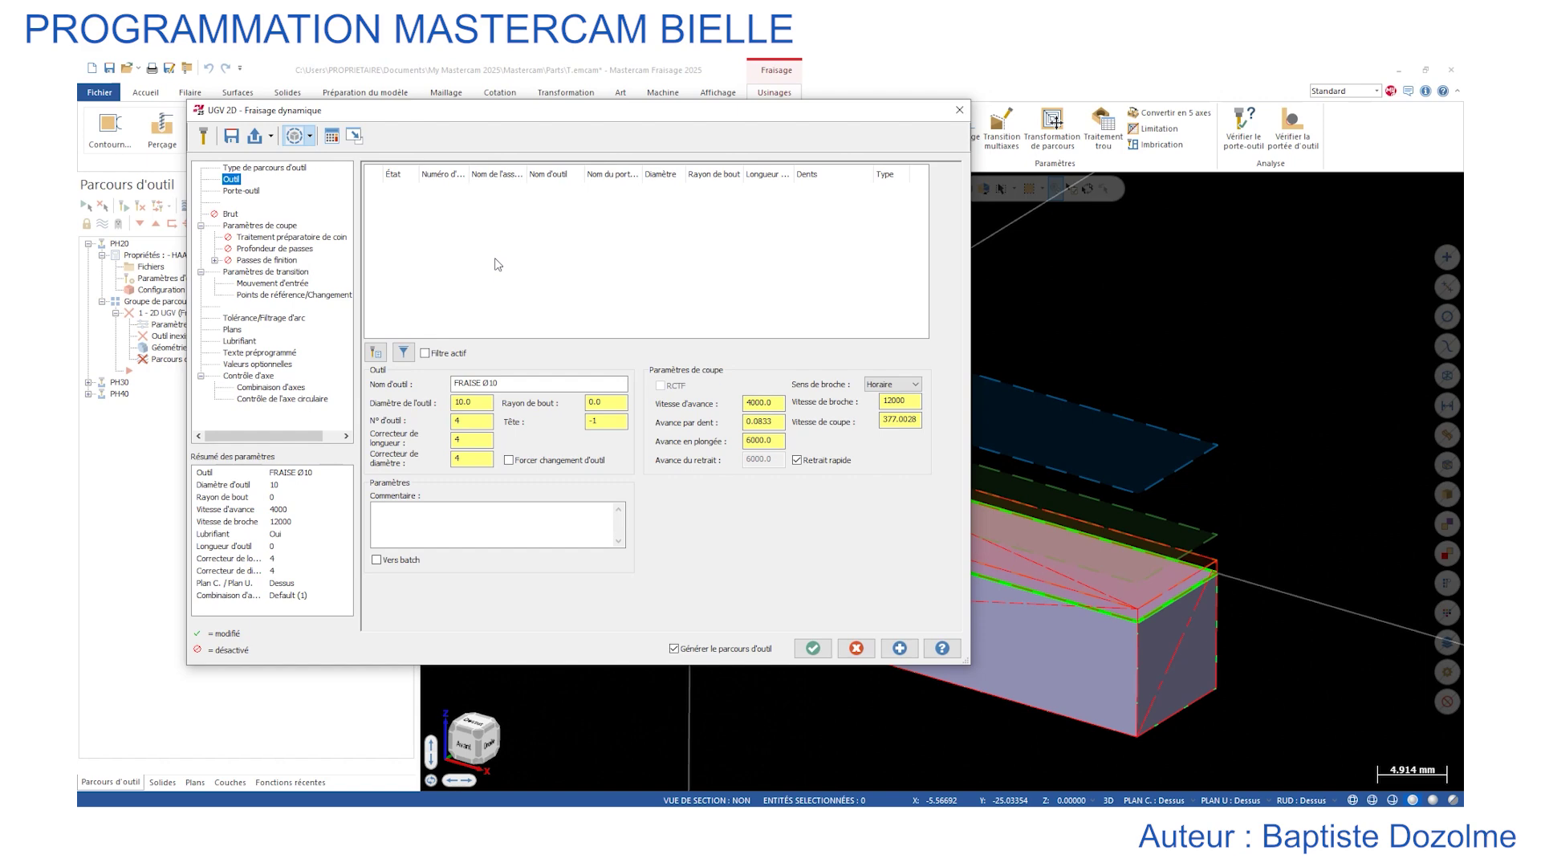
right_click(495, 264)
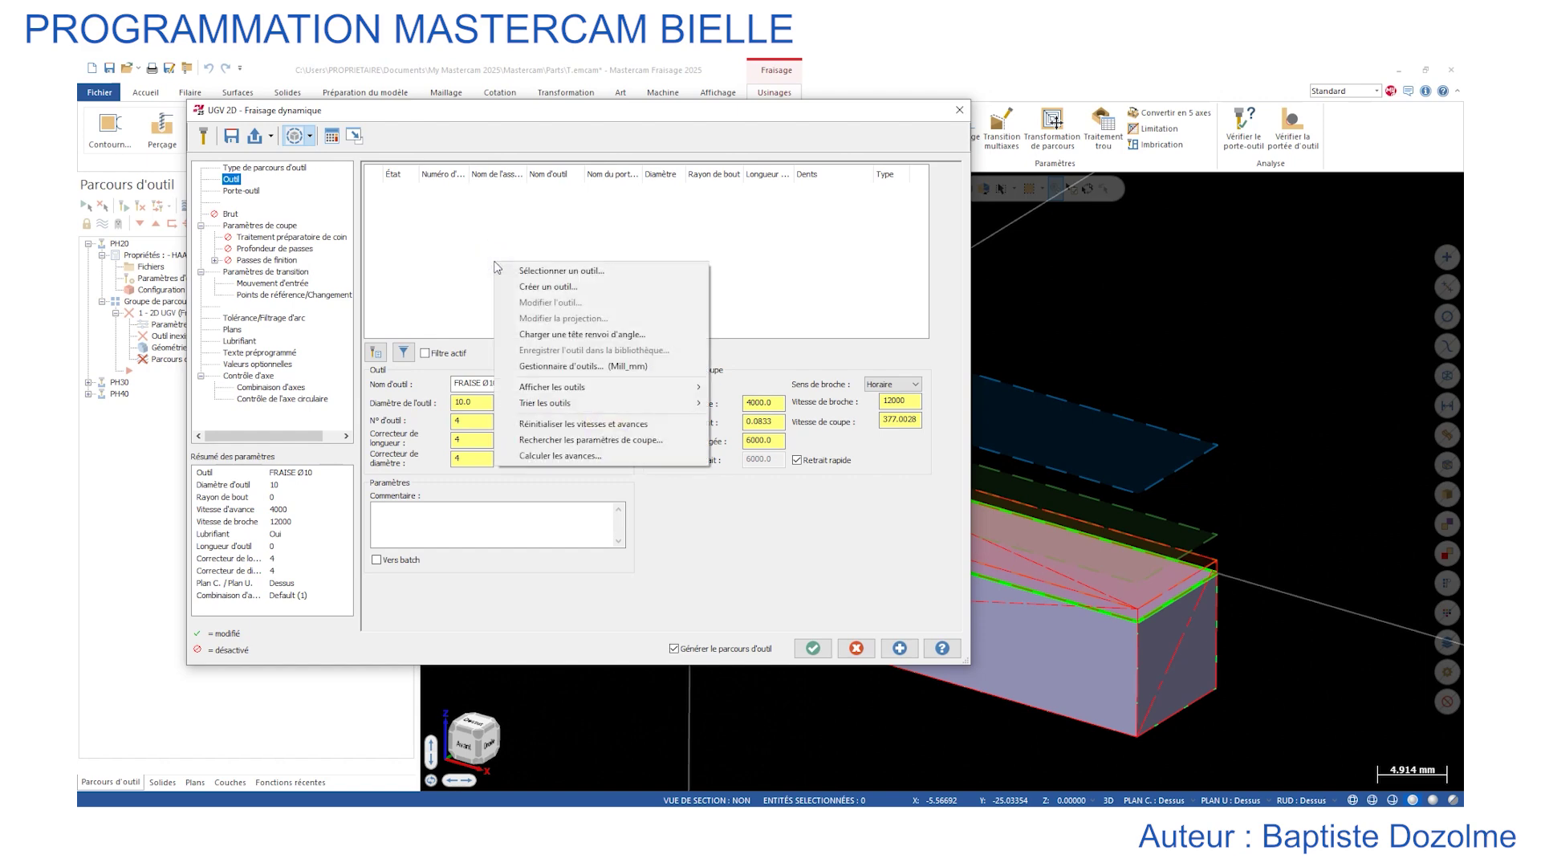
left_click(545, 273)
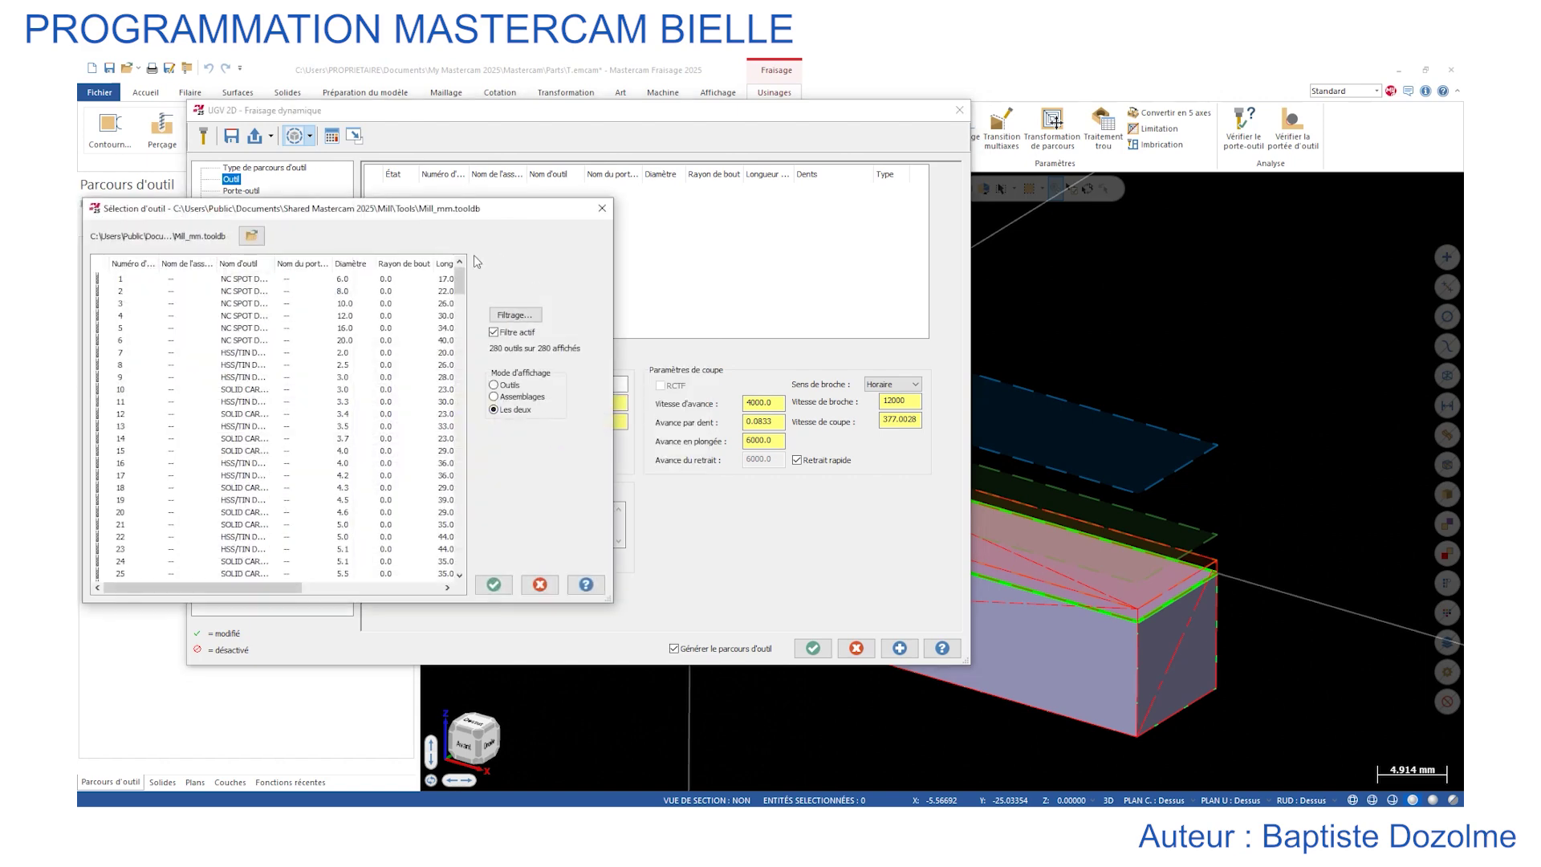
left_click(252, 236)
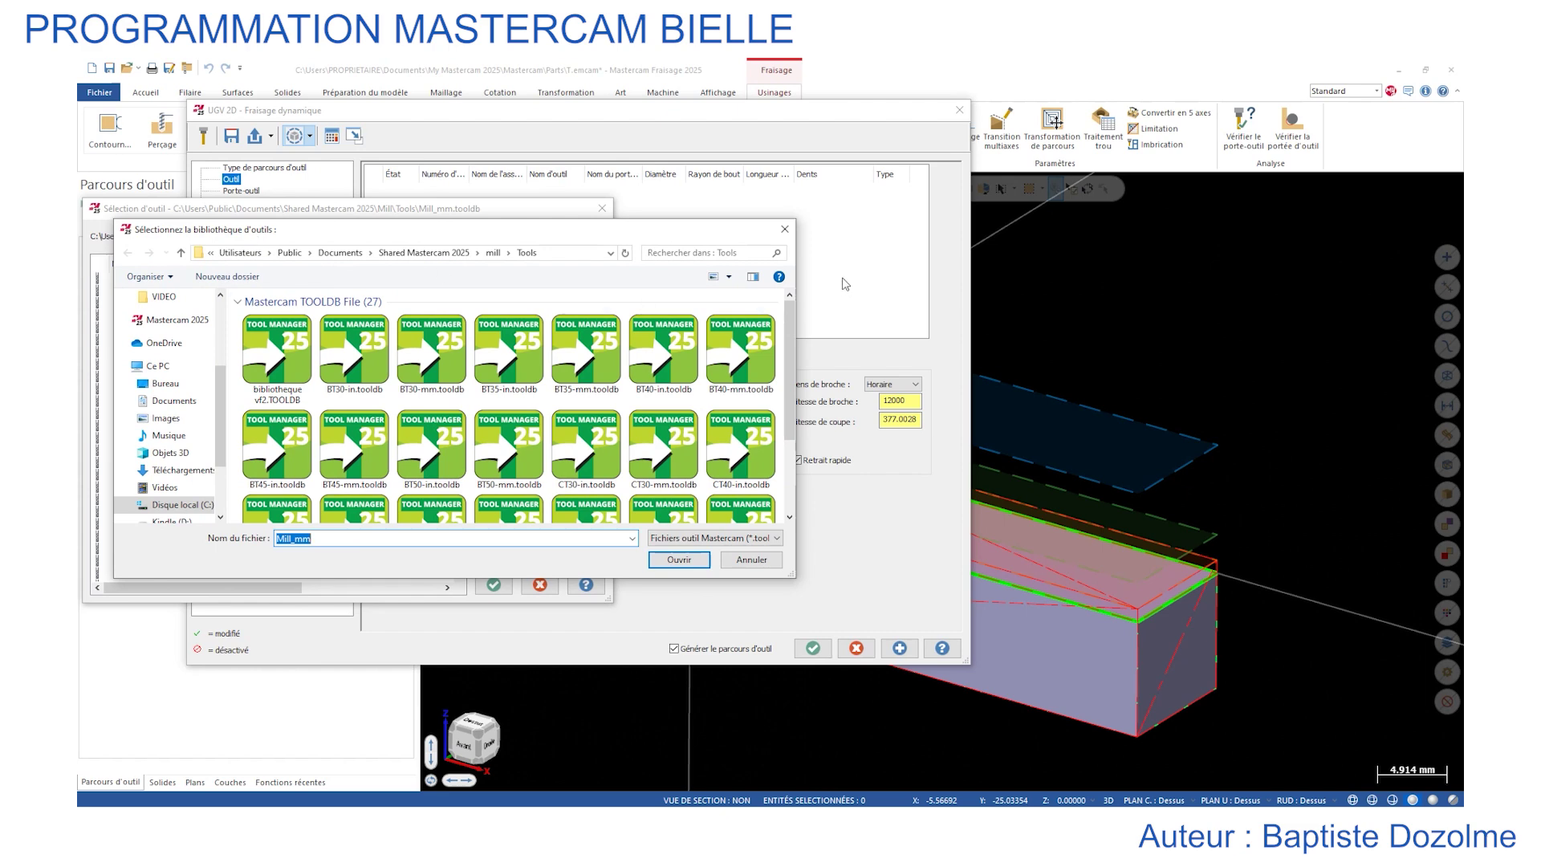
left_click(791, 233)
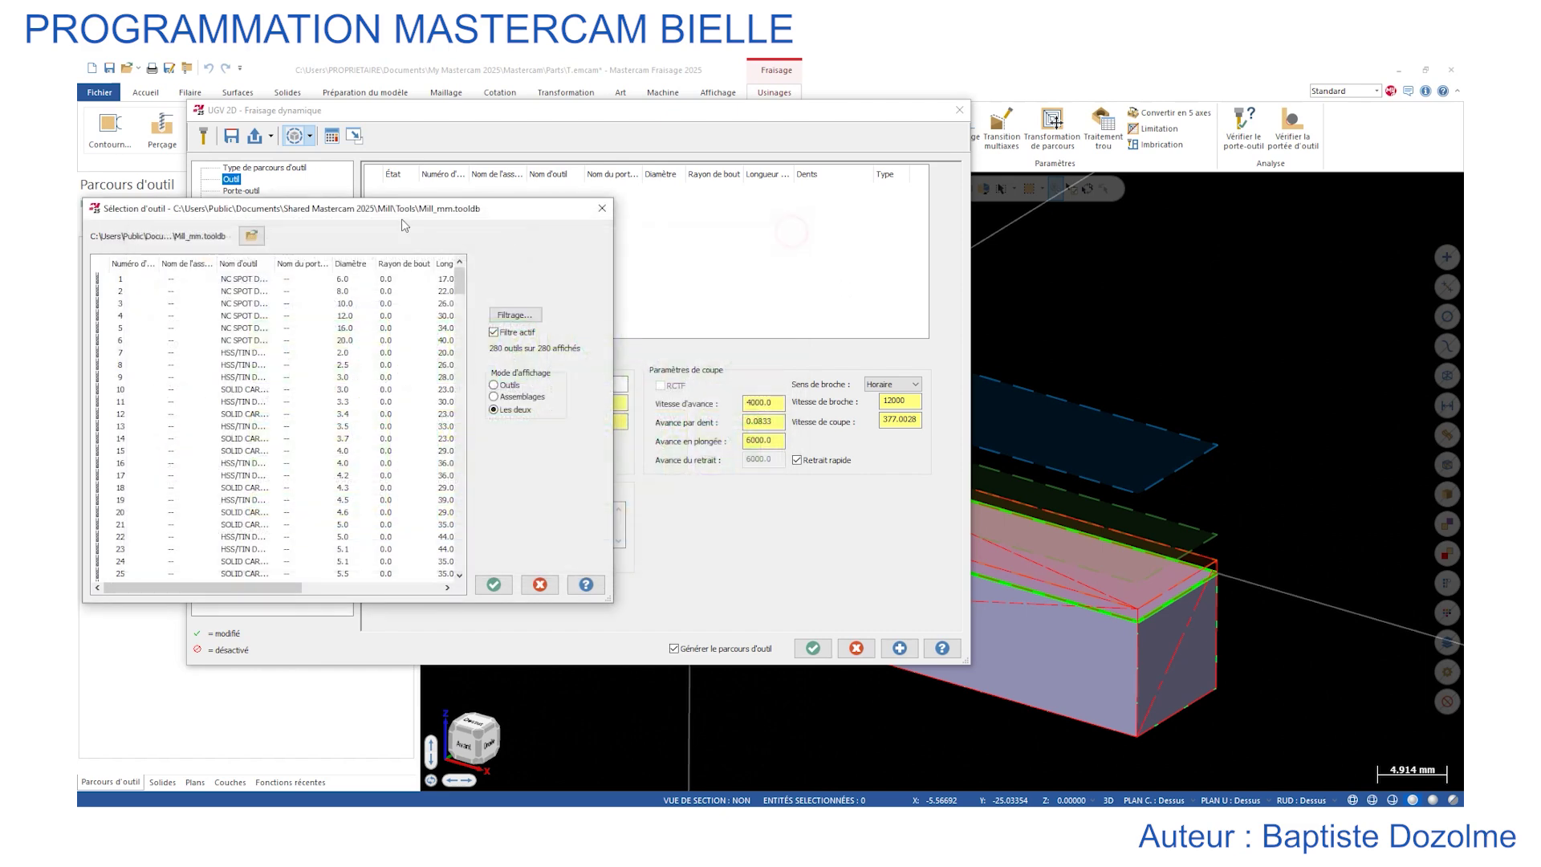
left_click(252, 236)
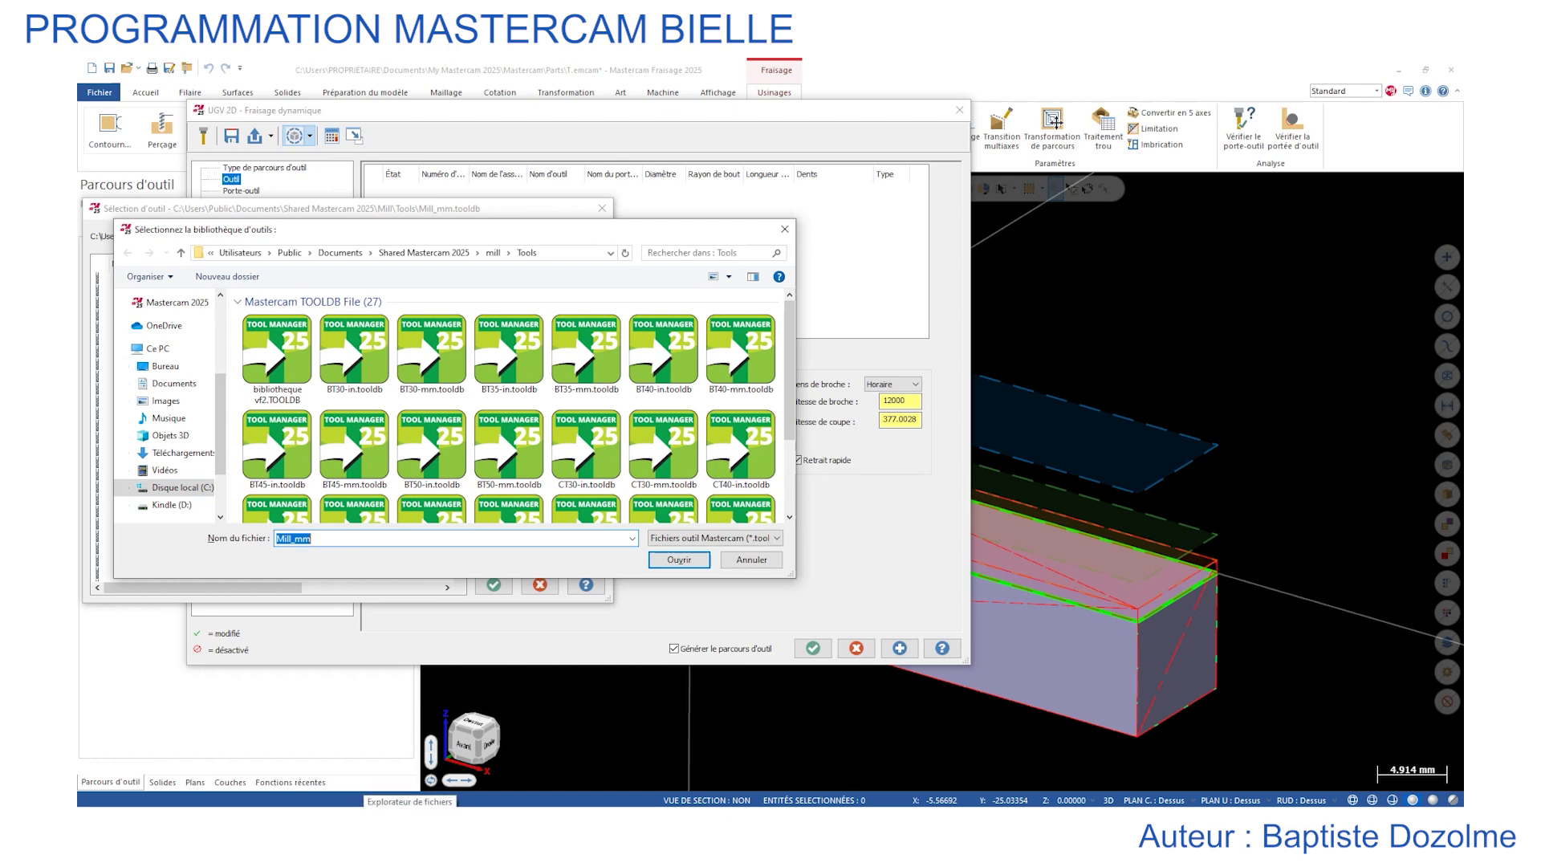
Look up the tool library folder in the file explorer, under Disque local (C:), Utilisateurs, Public, Documents, Shared Mastercam 2025, mill, Tools.
left_click(410, 823)
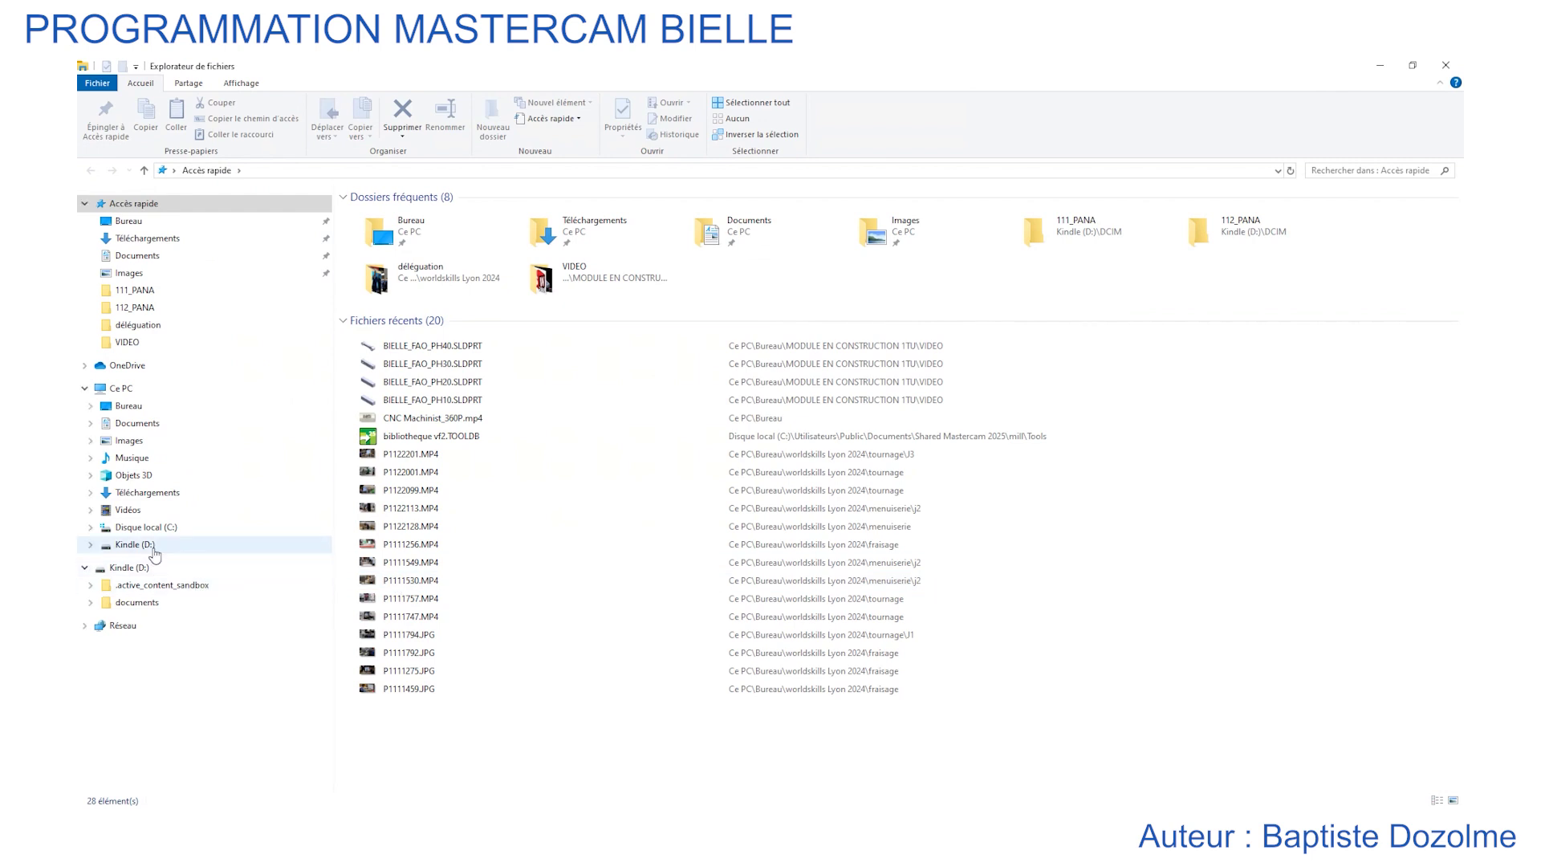
left_click(144, 527)
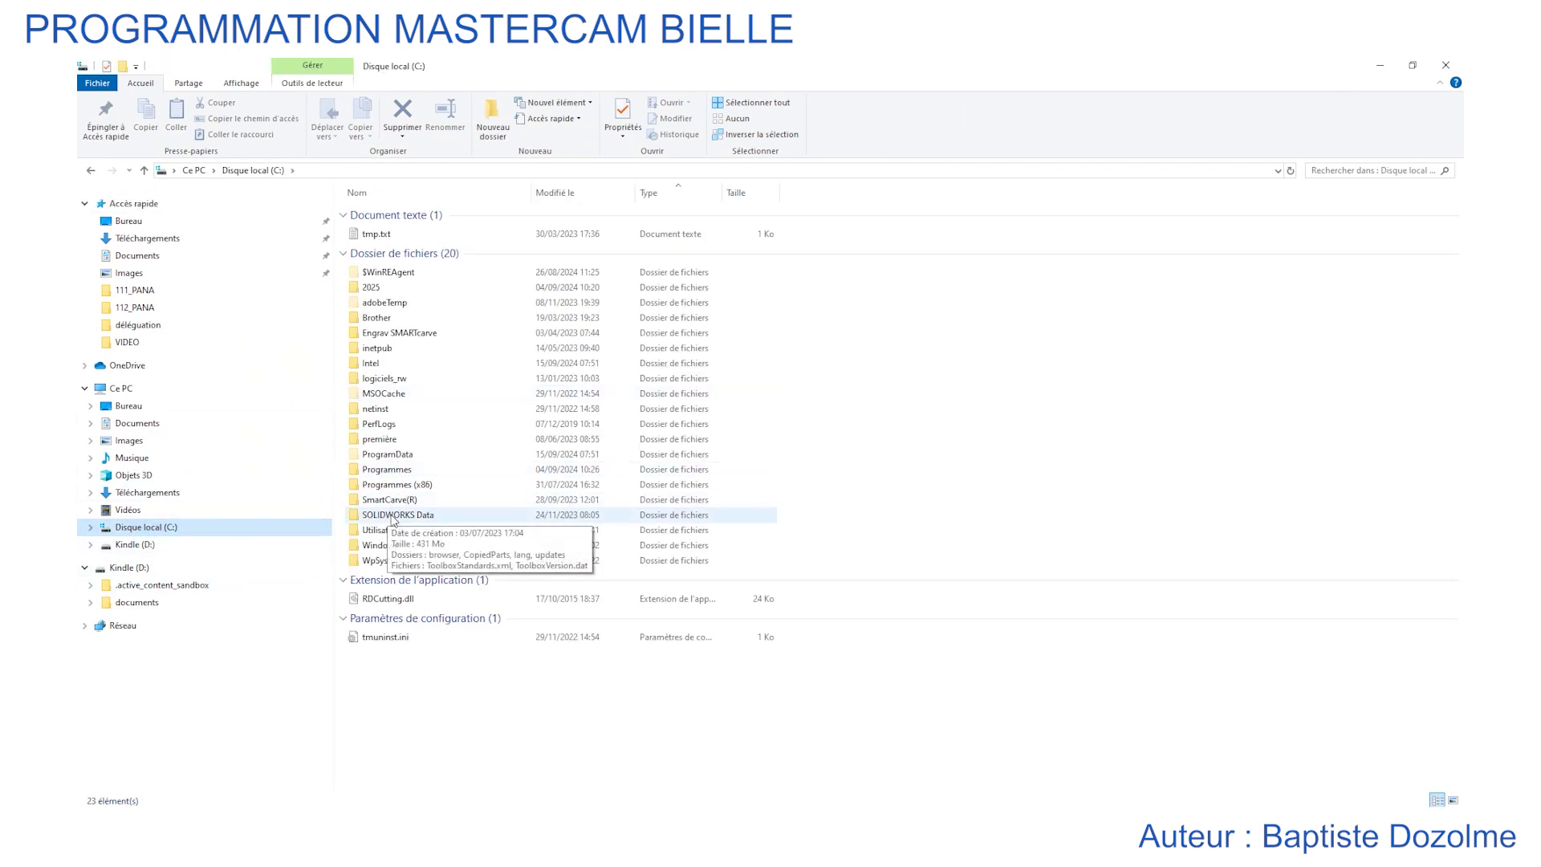
double_click(385, 530)
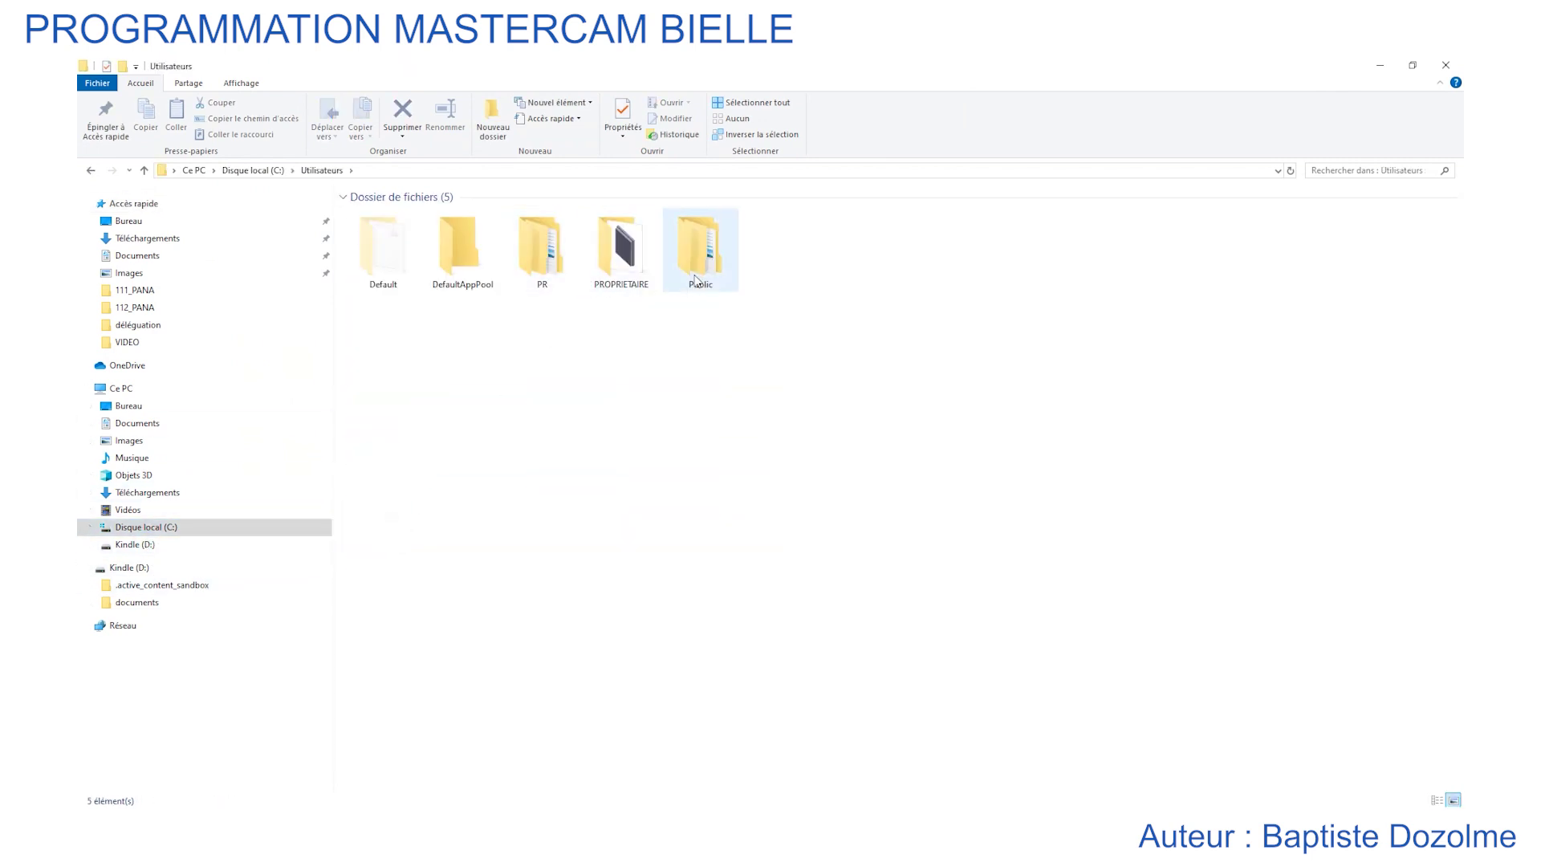
double_click(697, 281)
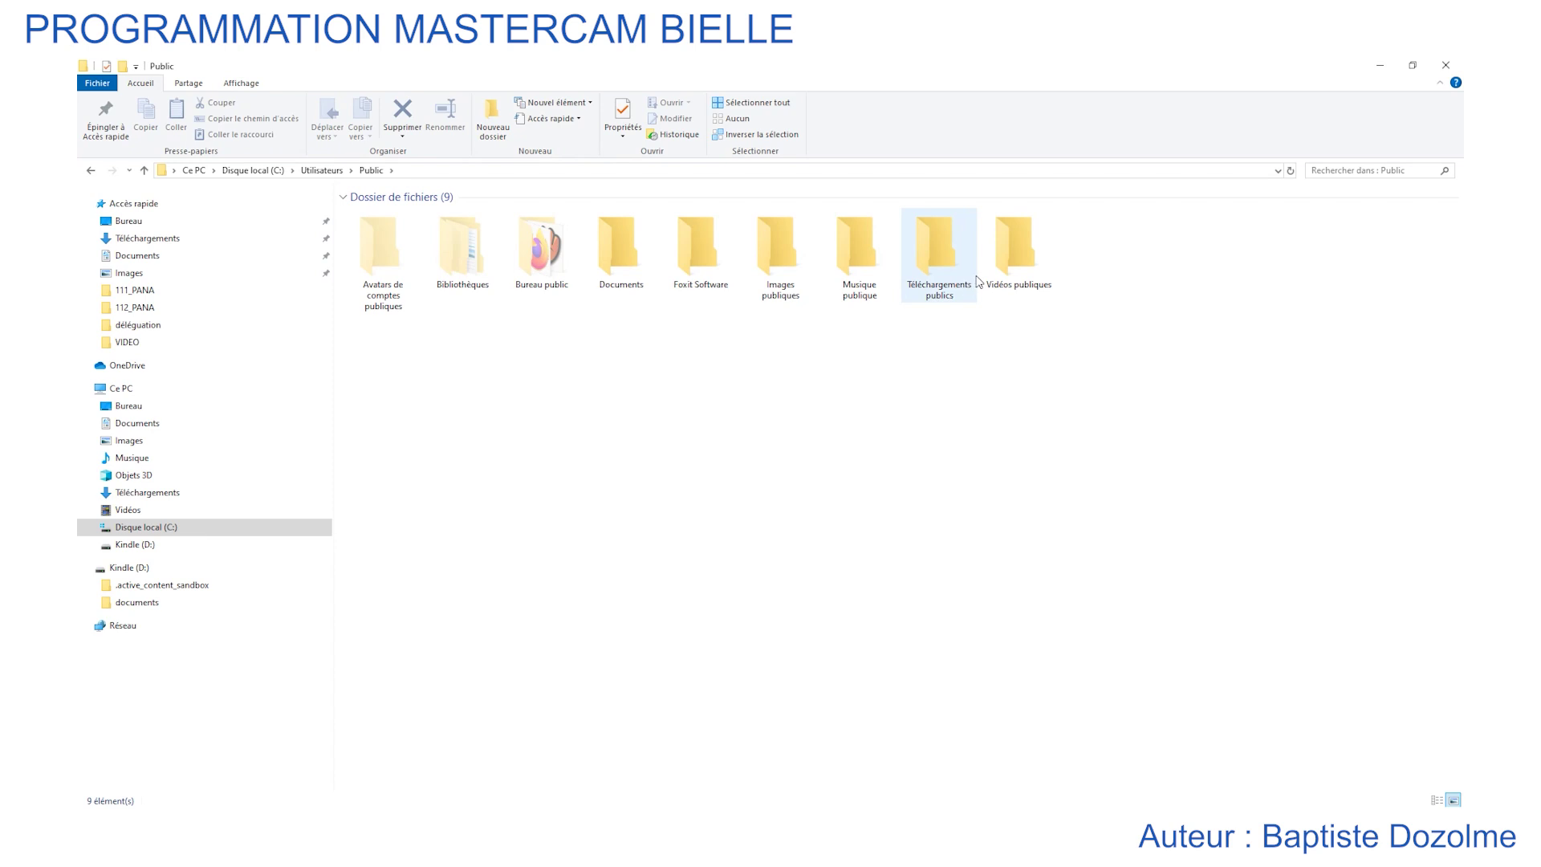
double_click(606, 267)
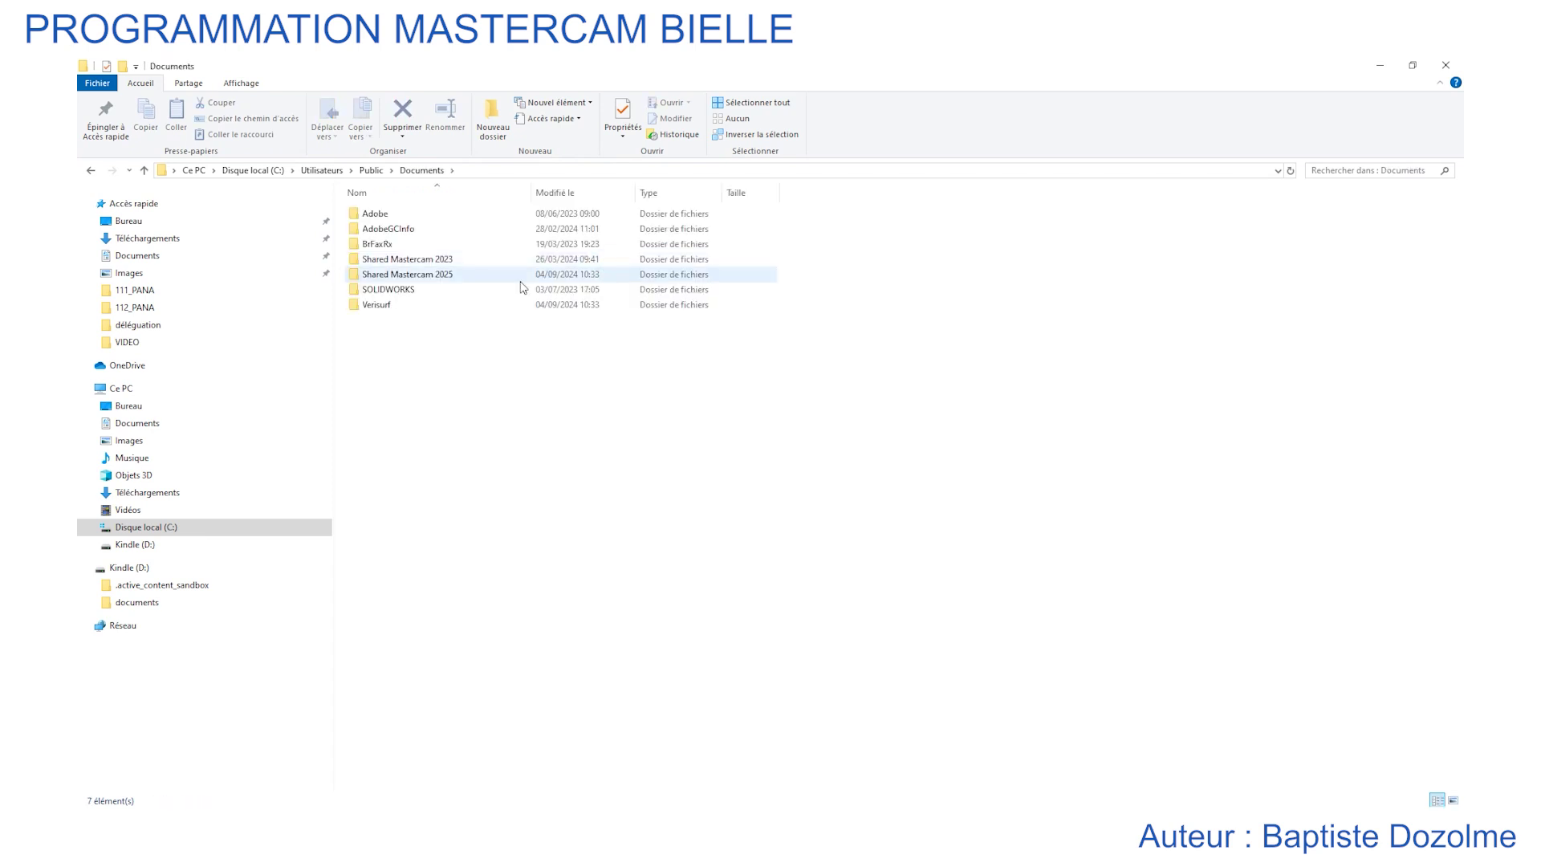
double_click(421, 276)
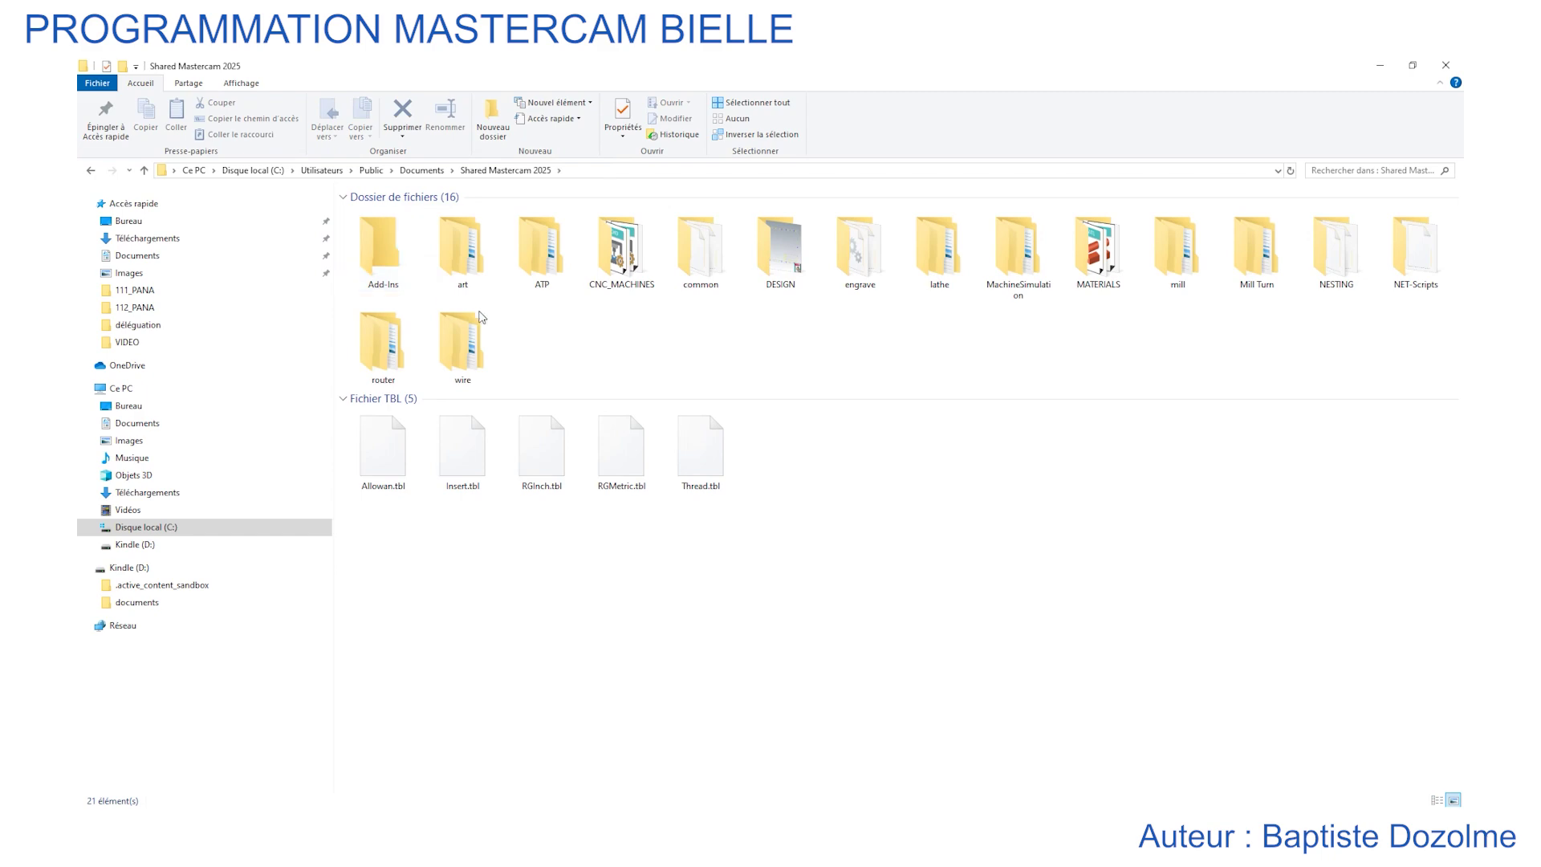
double_click(1182, 267)
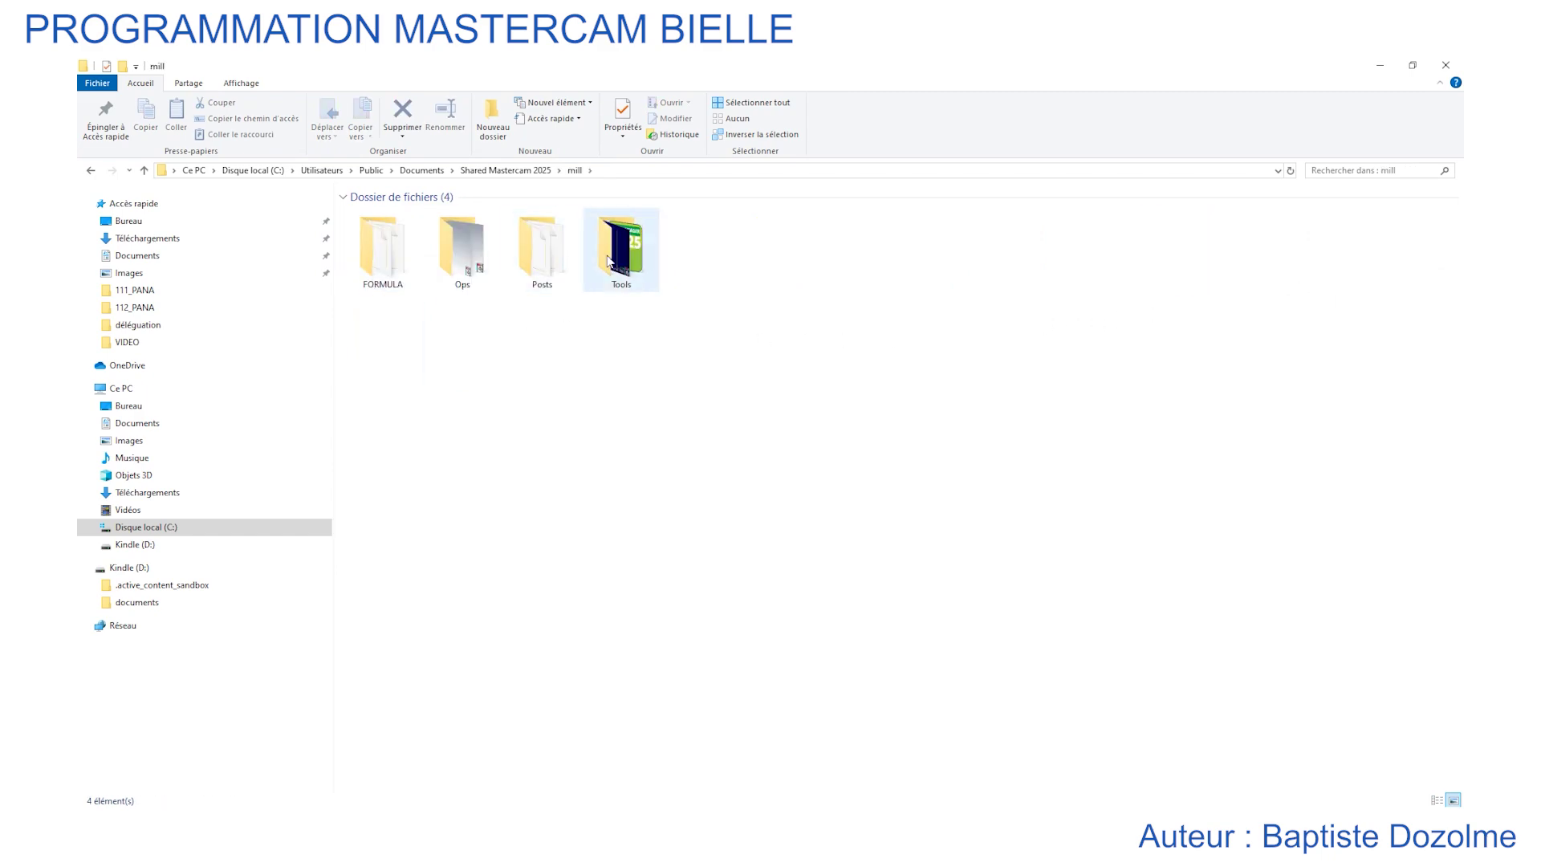
double_click(632, 261)
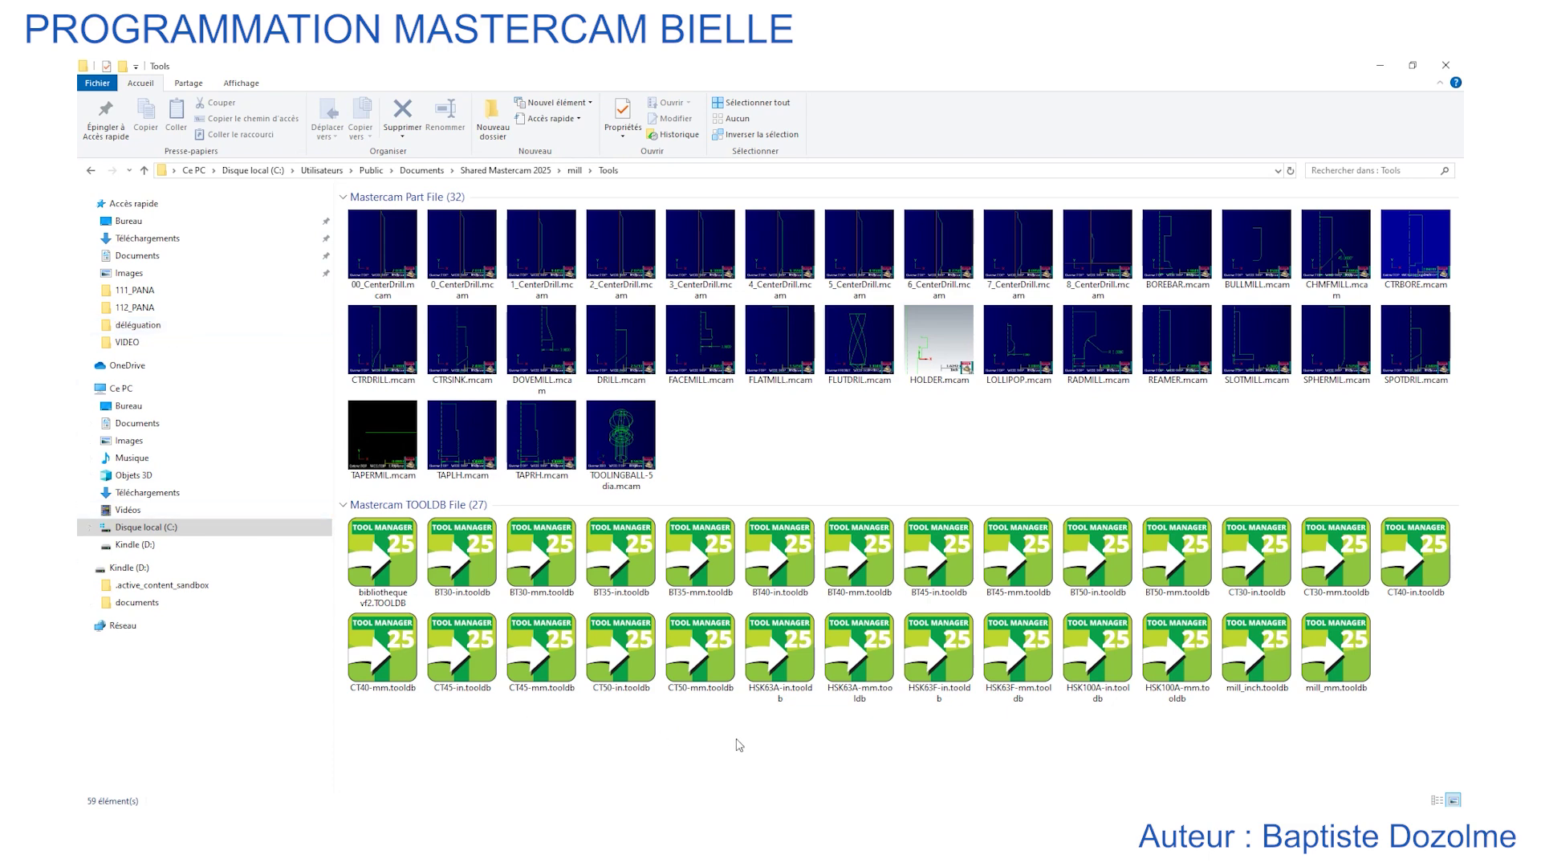
left_click(1448, 68)
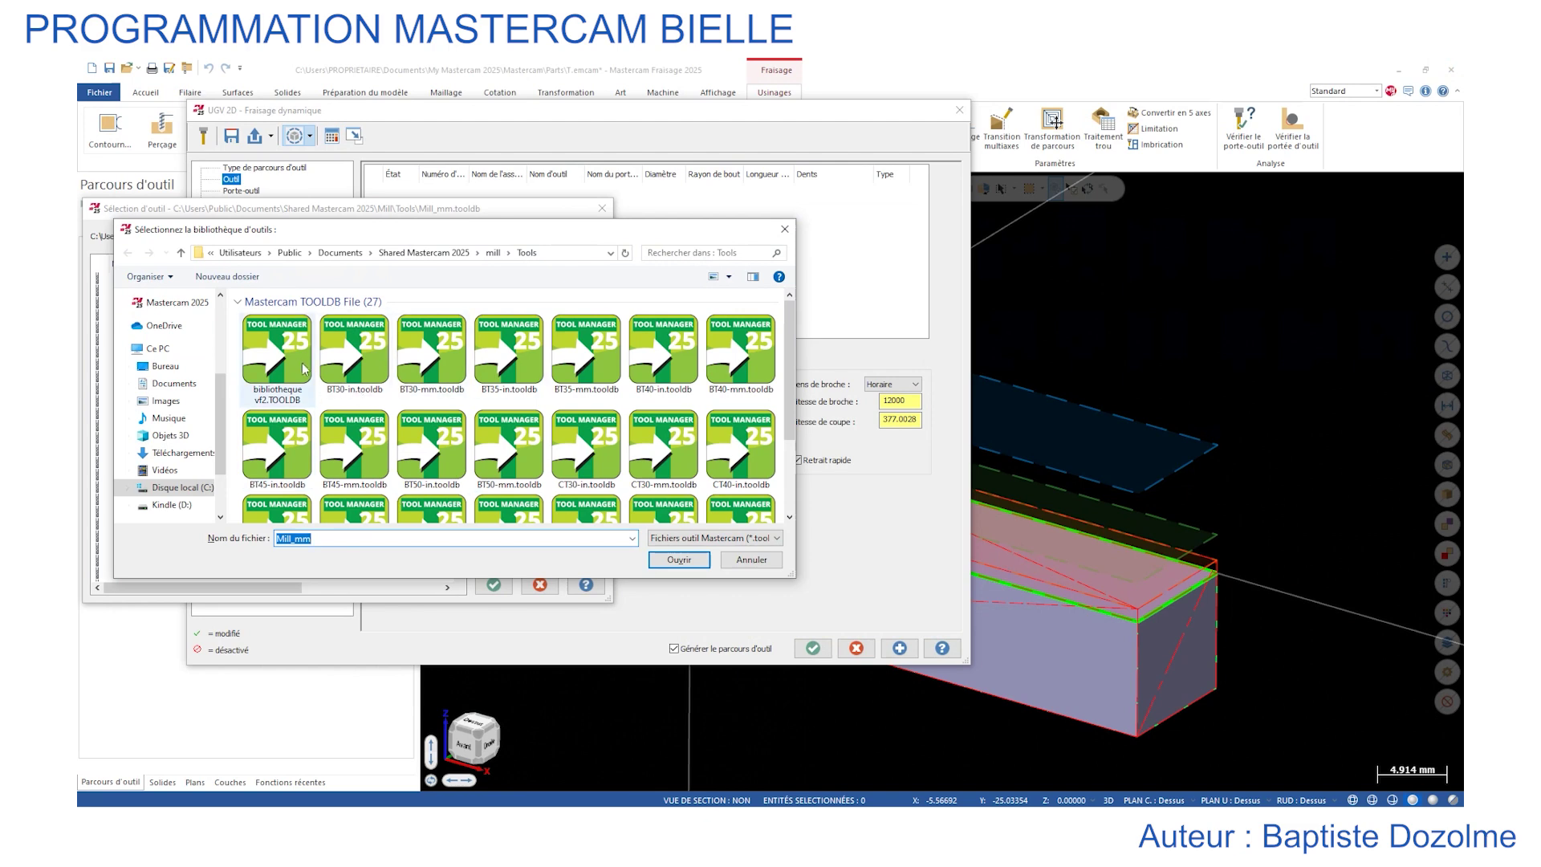
Load the bibliotheque vf2.TOOLDB library and assign tool number 4, FRAISE Ø10, to the operation.
double_click(287, 367)
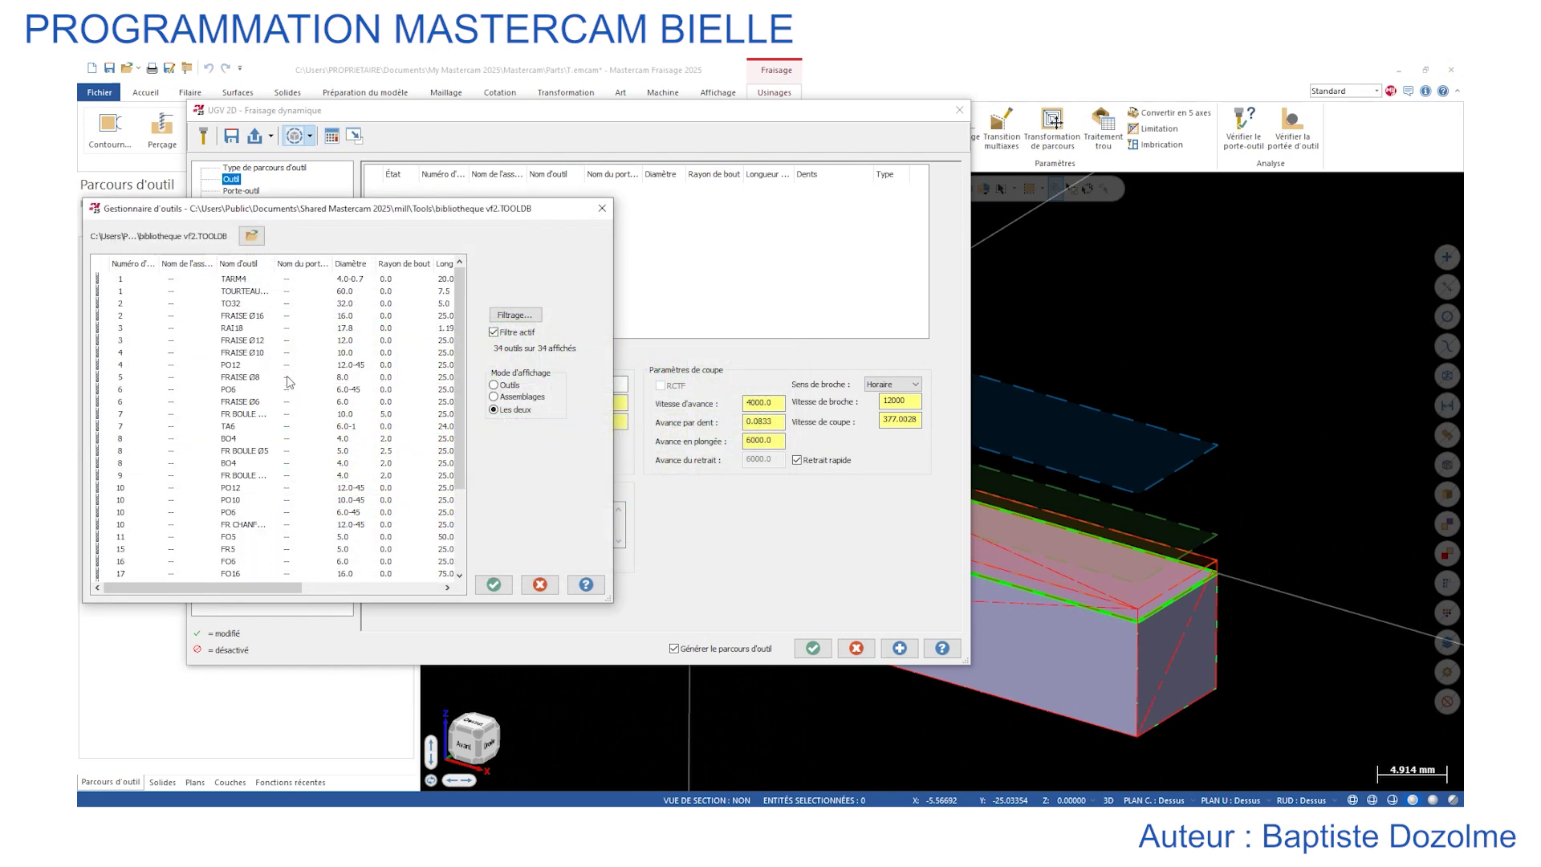
left_click(243, 353)
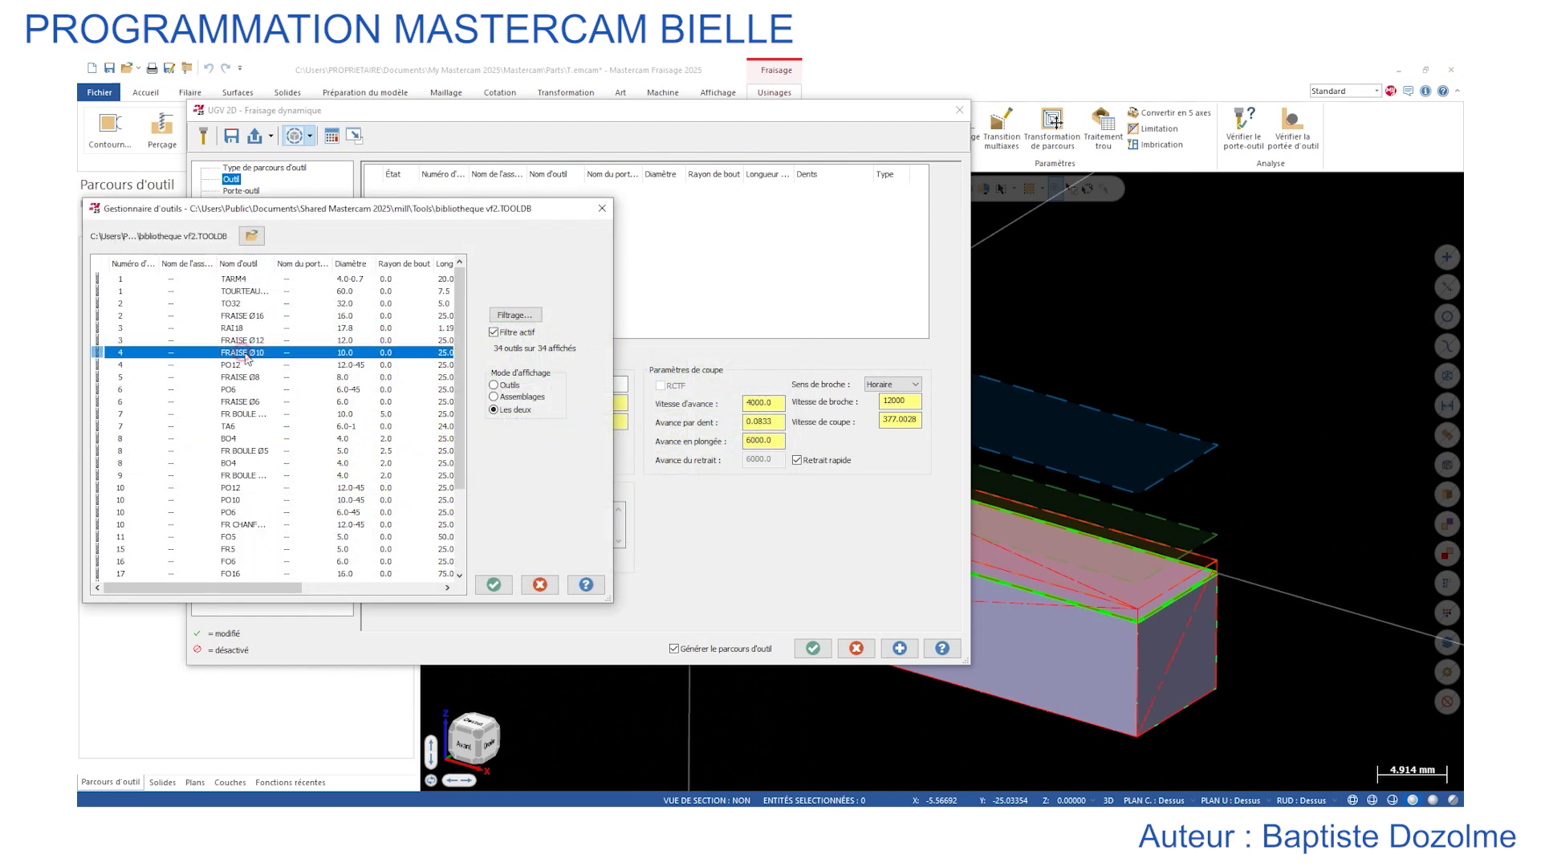
left_click(494, 586)
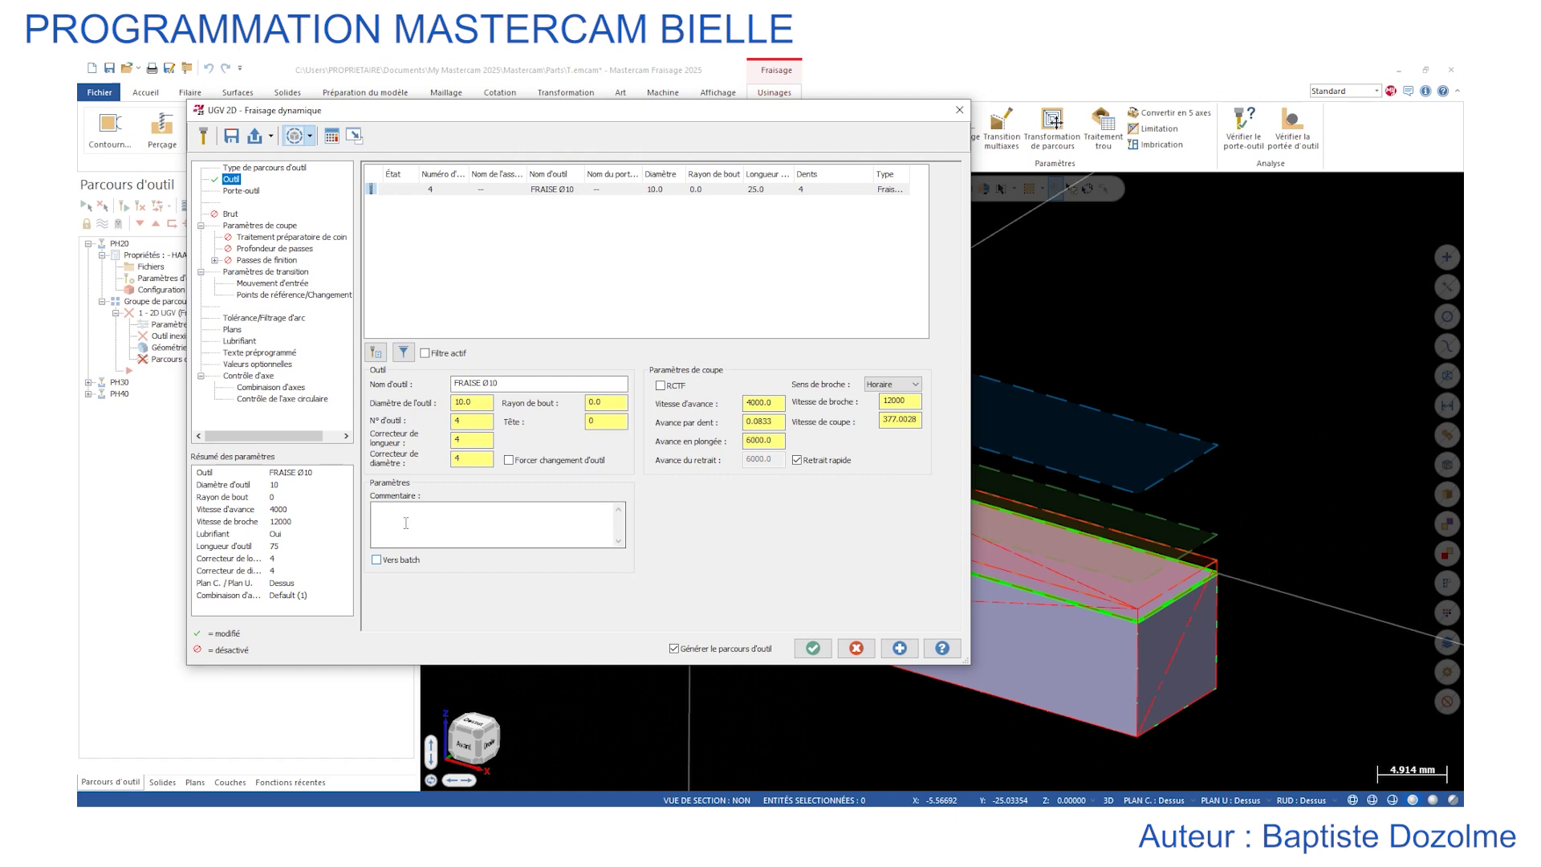
Set the Ø10 mill's spindle speed to 8000 and its feed rate to 3000.
double_click(916, 400)
type("8000")
key("Return")
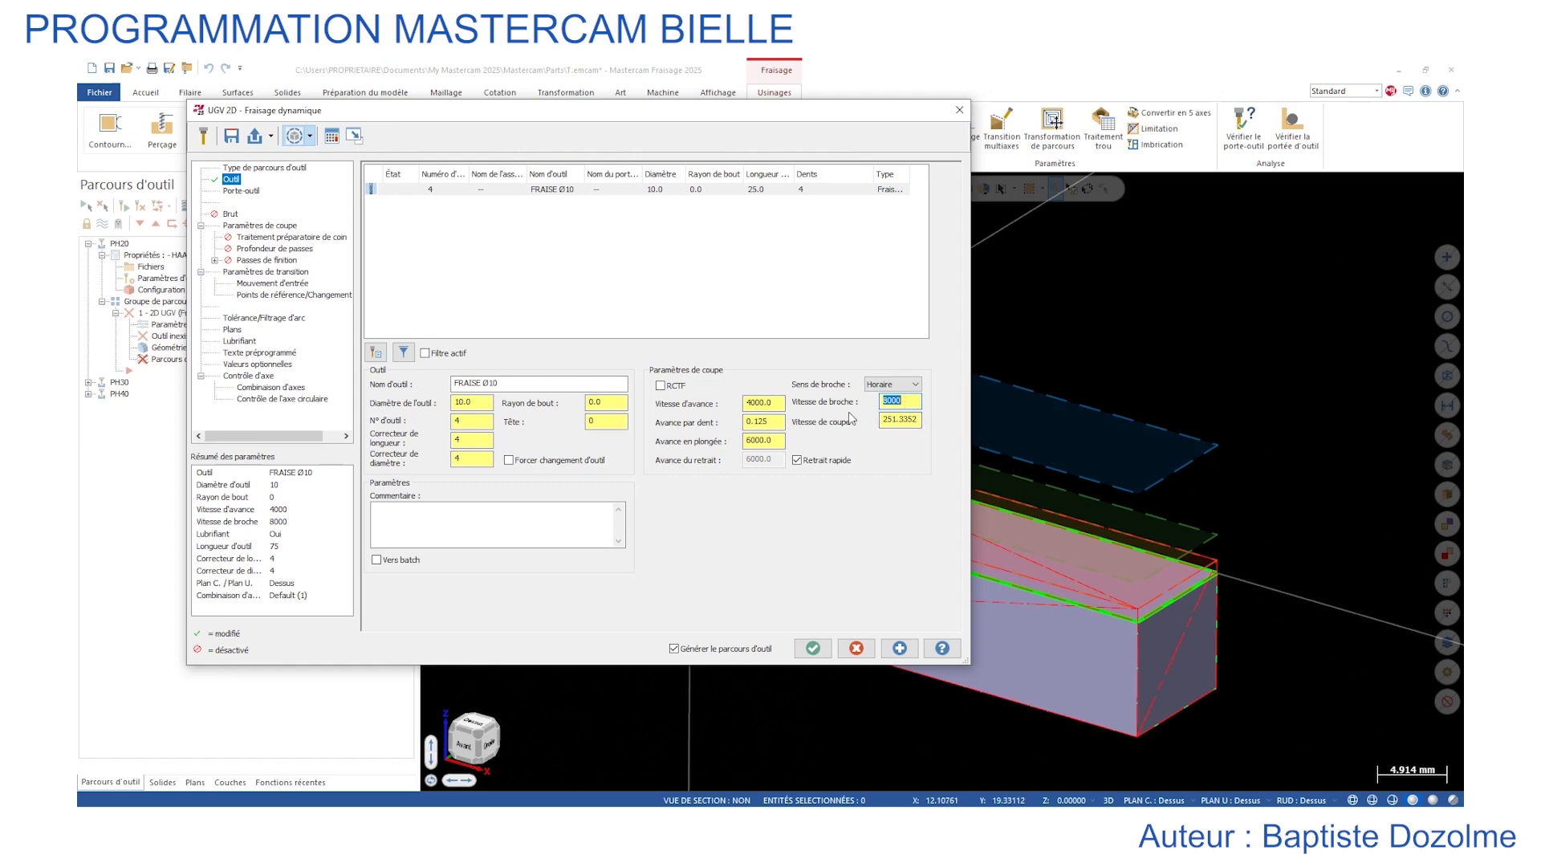
left_click(762, 402)
type("3000")
key("Return")
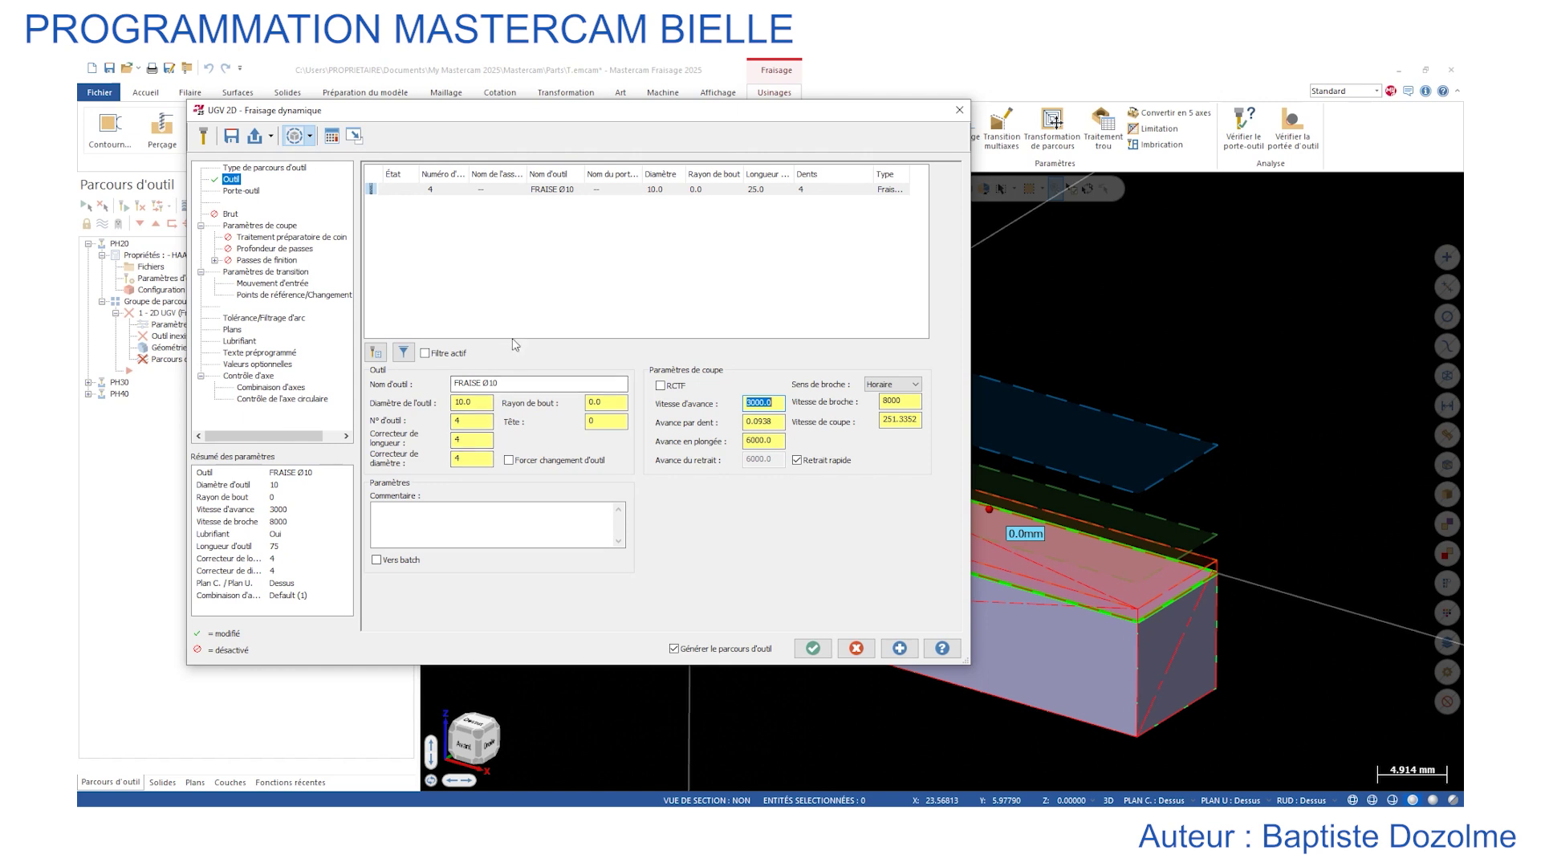
Set the minimum toolpath radius in the cutting parameters, trying 2.5 and 20 % and ending on 2.5 %.
left_click(275, 227)
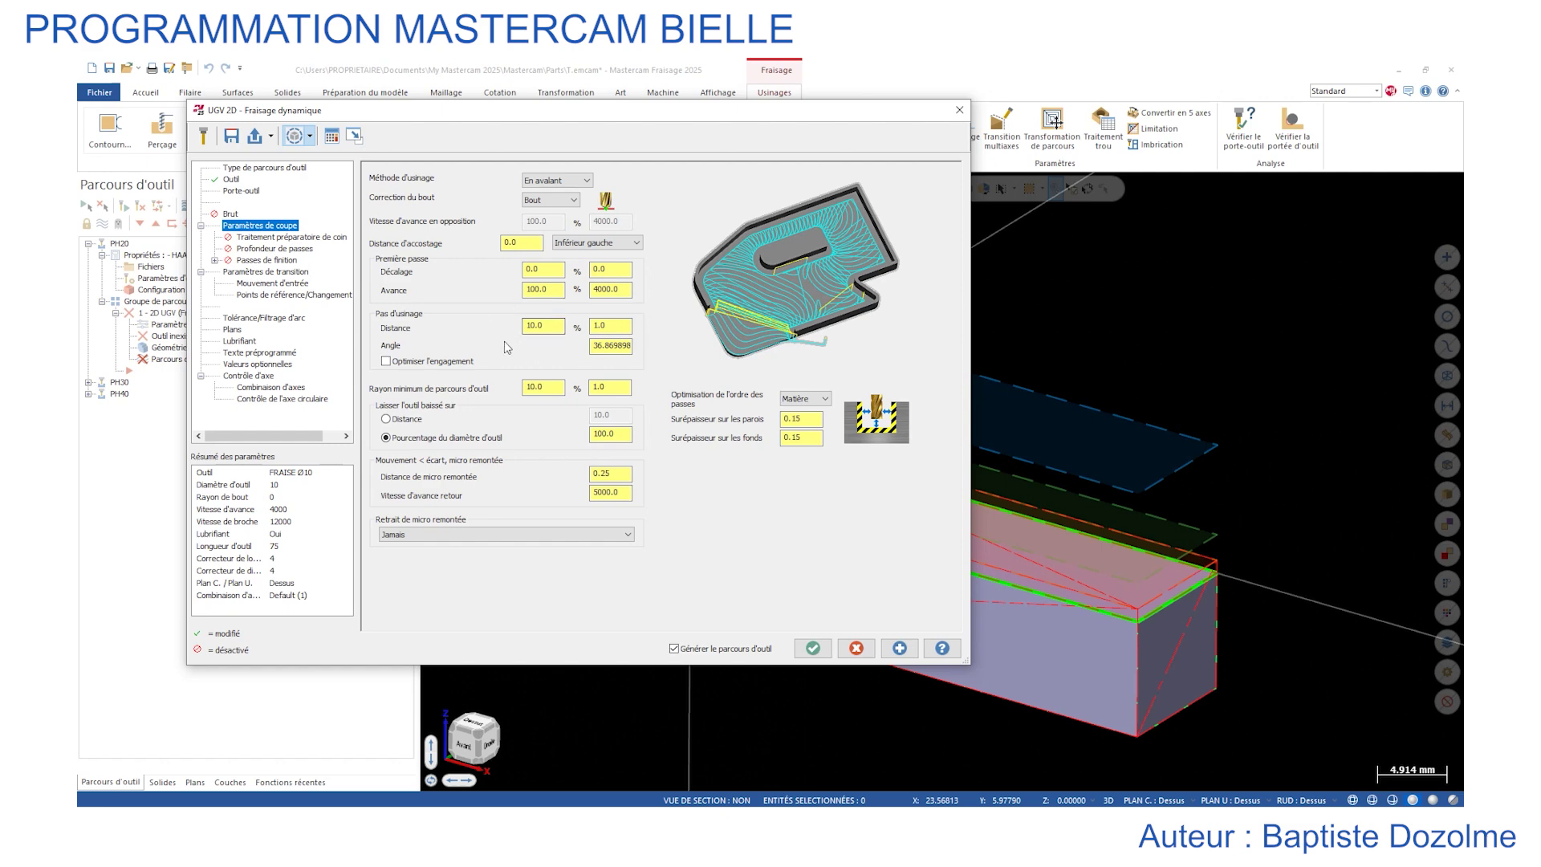
double_click(548, 384)
type("2.")
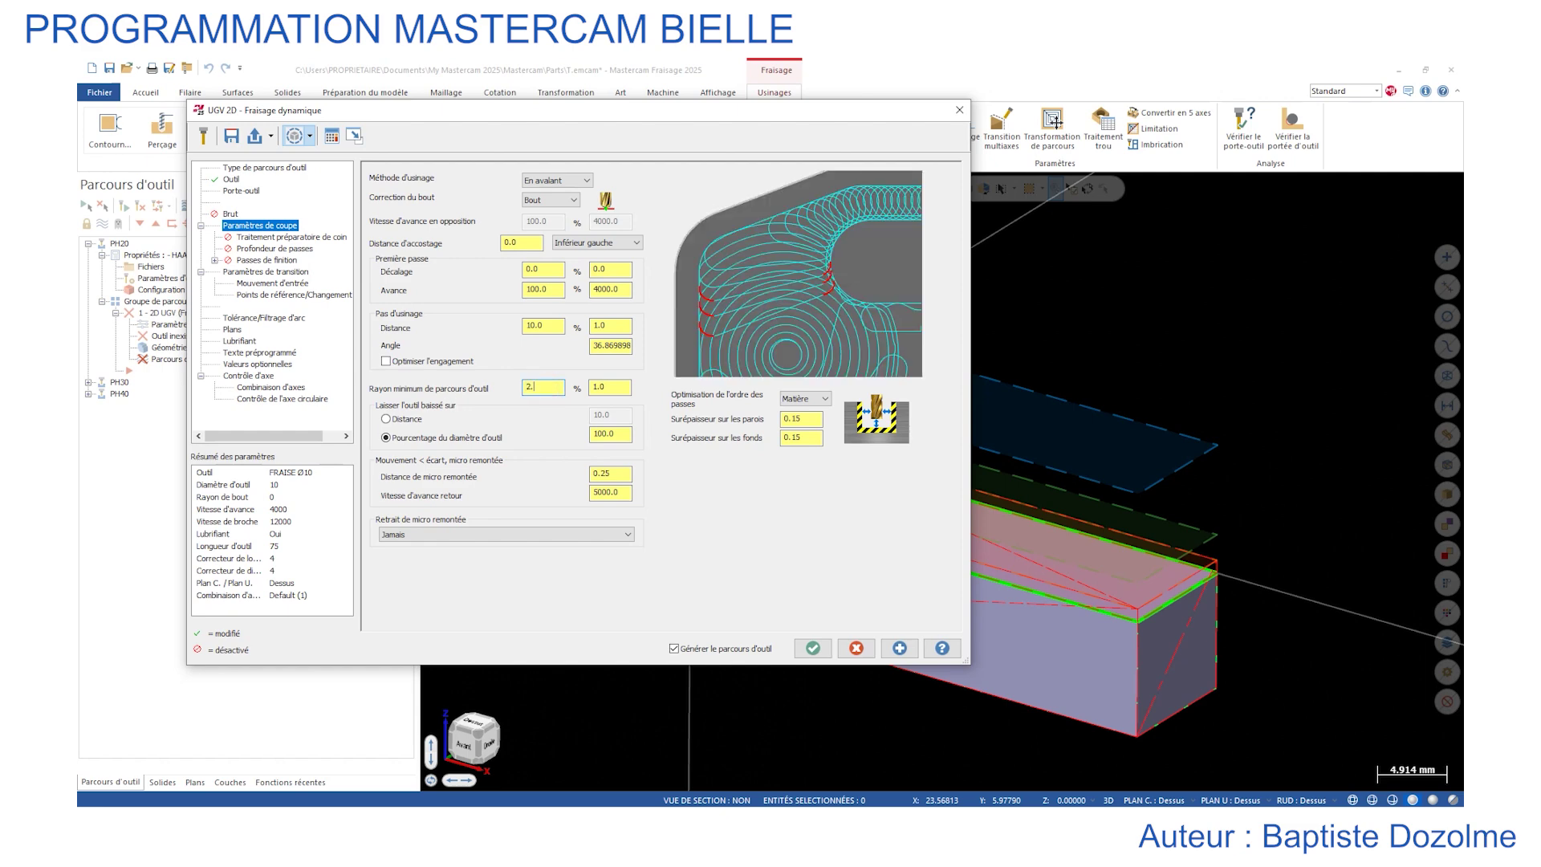
type("5")
key("Return")
type("20")
key("Return")
left_click_drag(554, 384, 504, 393)
type("2.5")
key("Return")
Review the operation's transition heights with their preview planes on the part, and check its work planes and coolant settings.
left_click(263, 272)
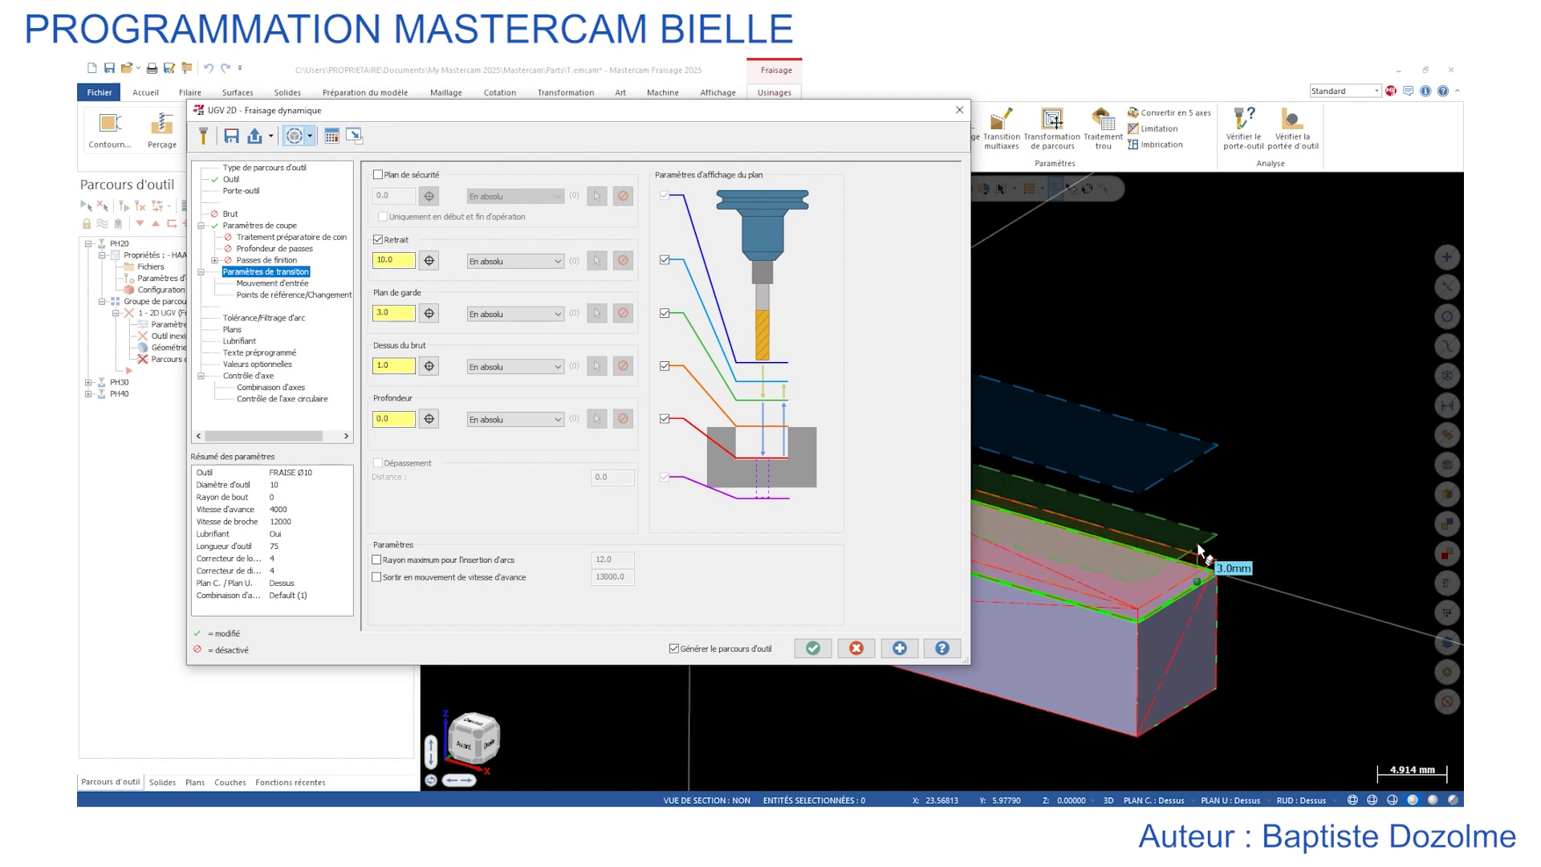
mouse_move(1202, 542)
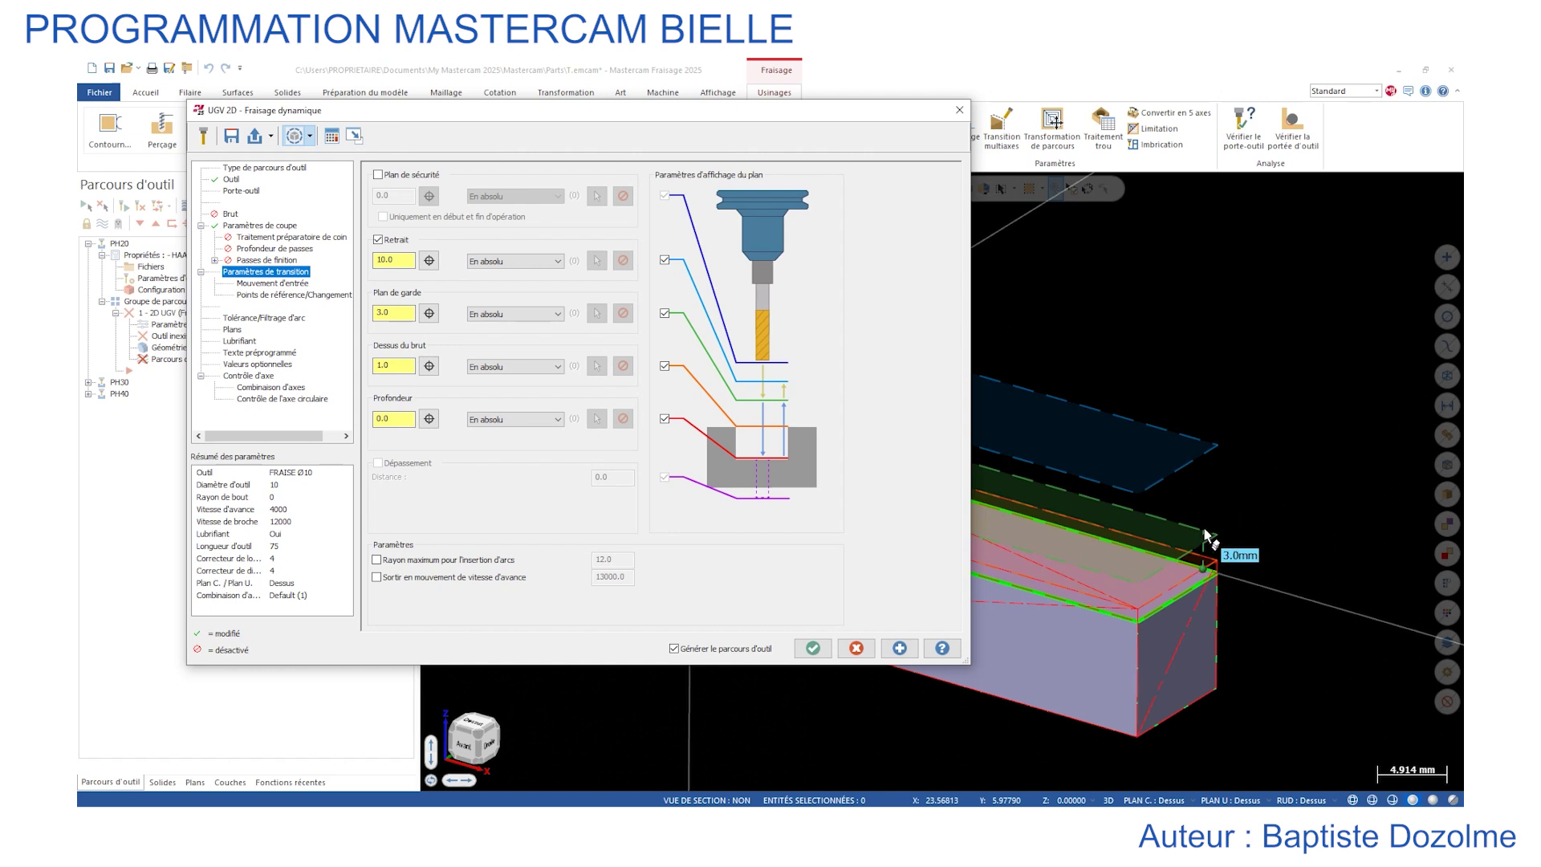
mouse_move(1200, 446)
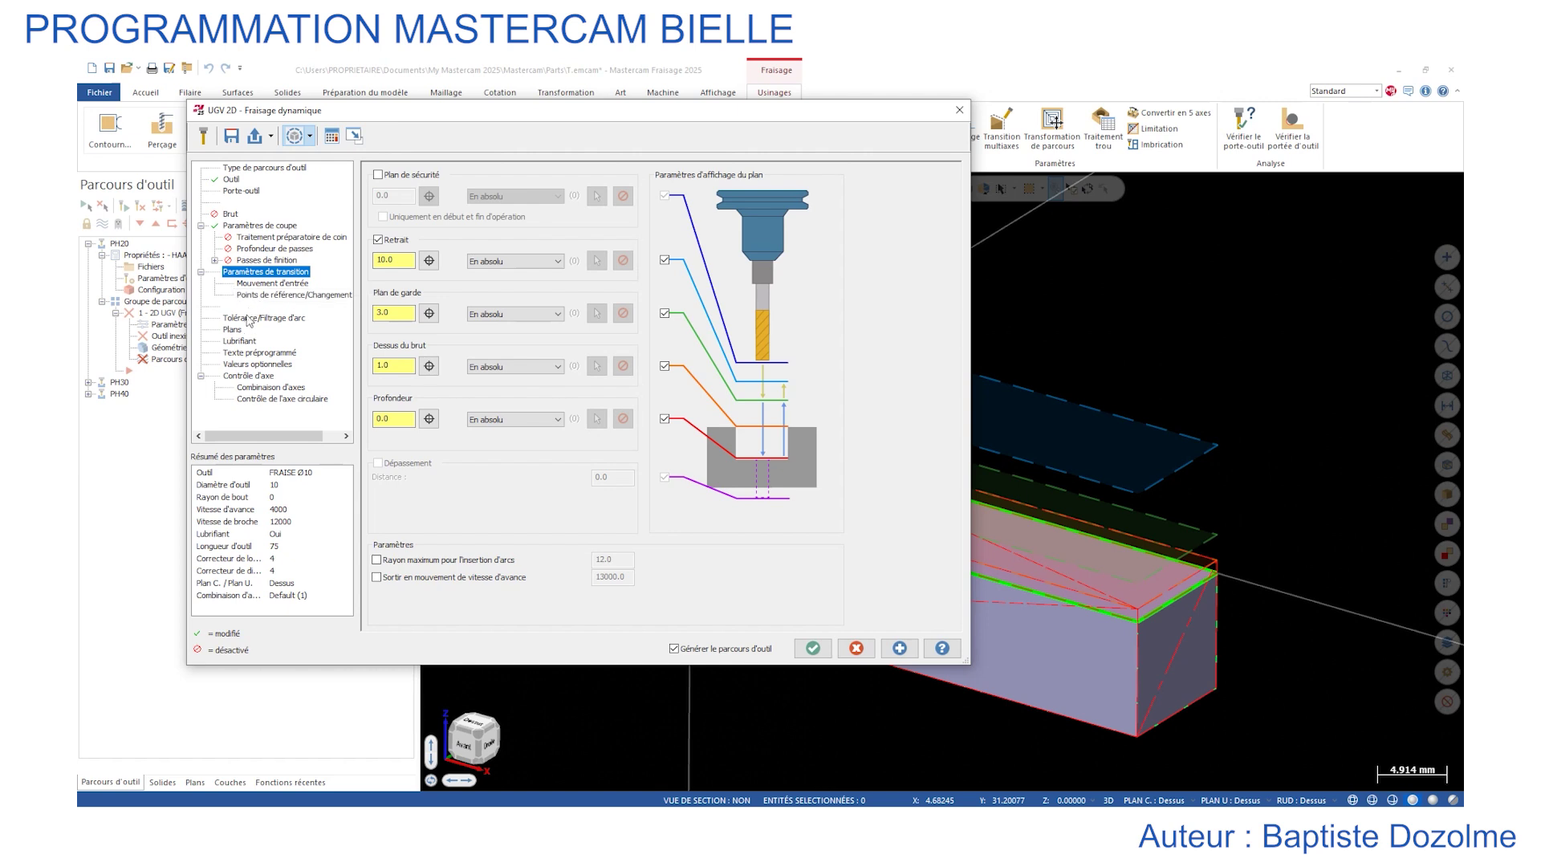
left_click(232, 330)
left_click(239, 341)
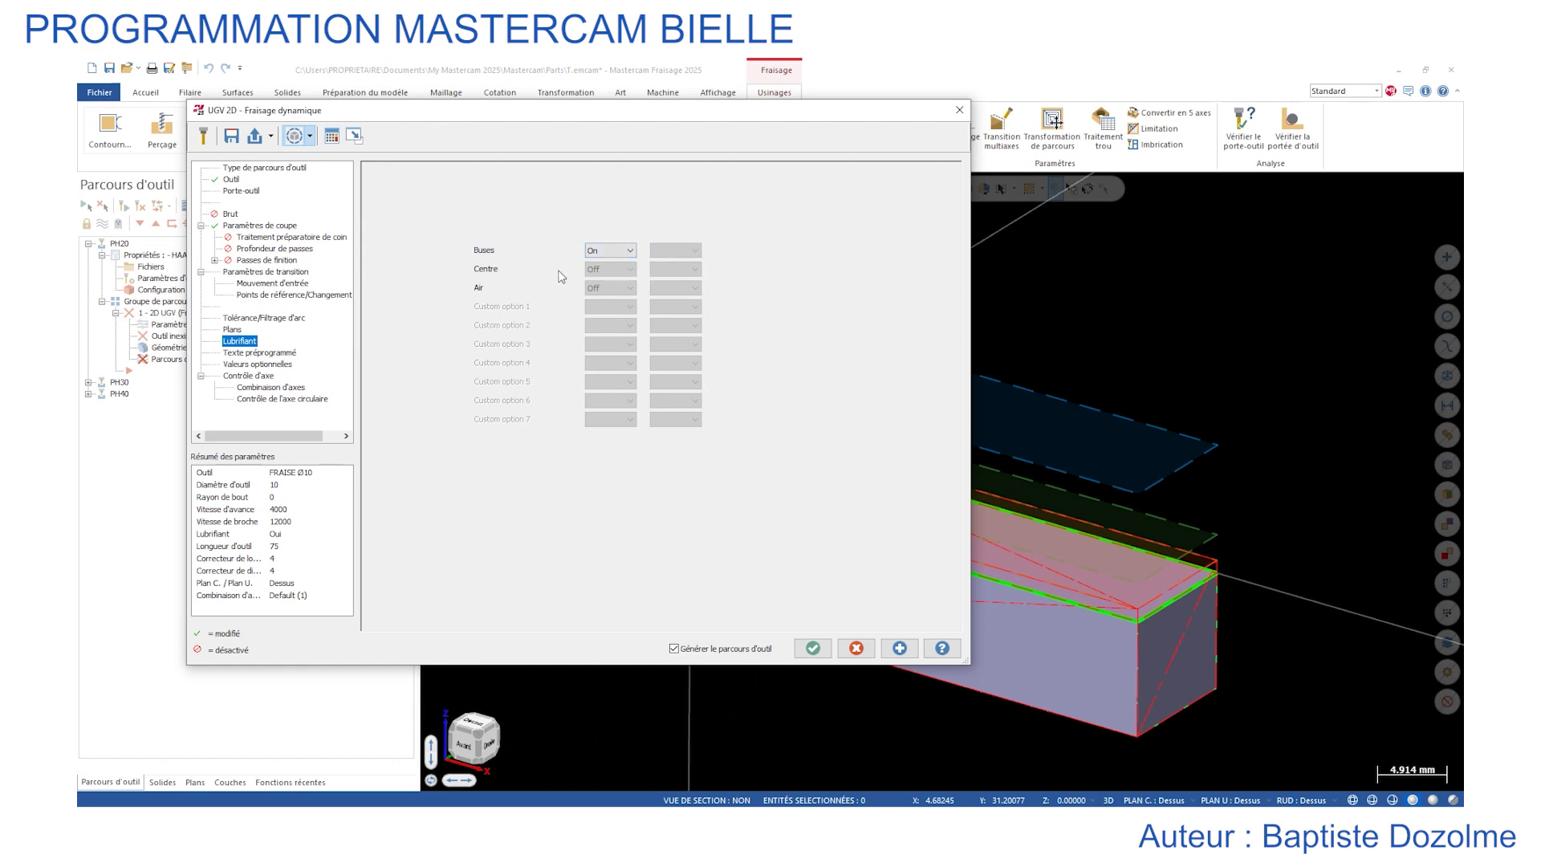
Save the dynamic milling parameters to the default operations library, recheck the cutting parameters and generate the toolpath.
left_click(231, 136)
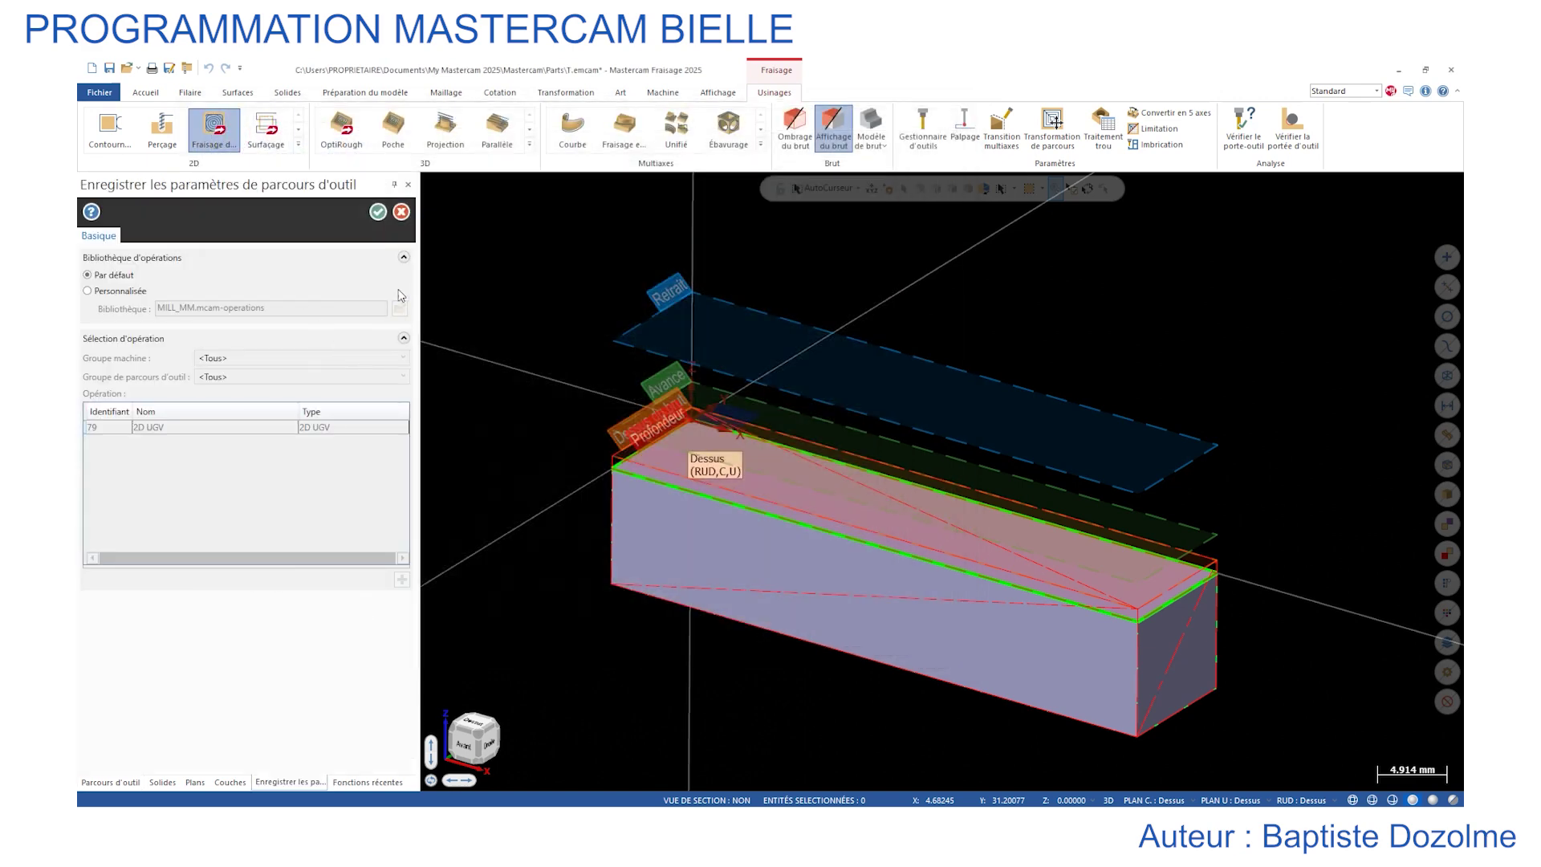
left_click(377, 213)
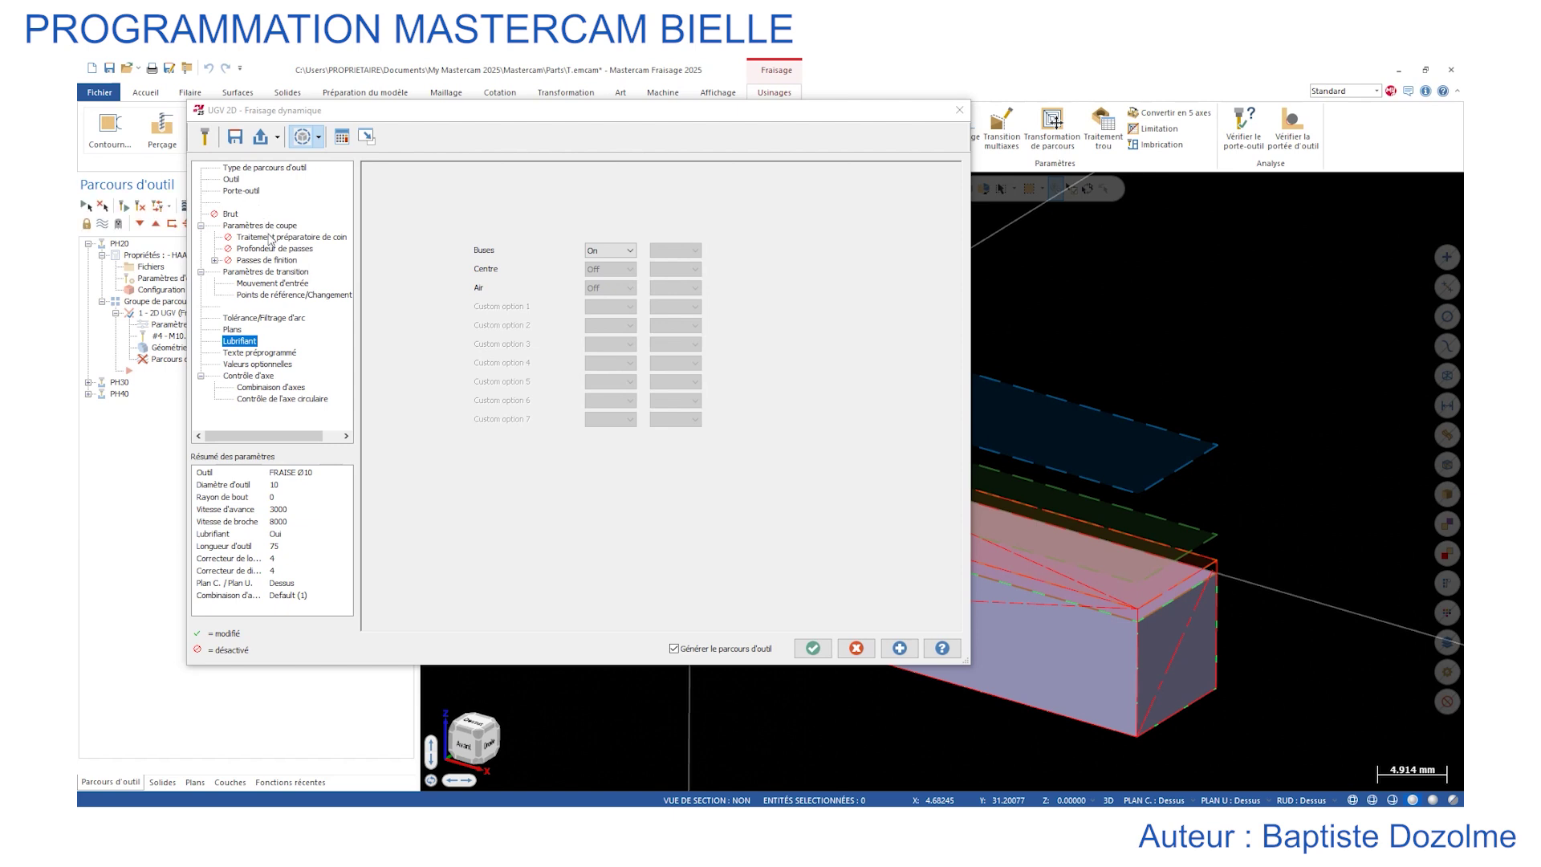
left_click(262, 226)
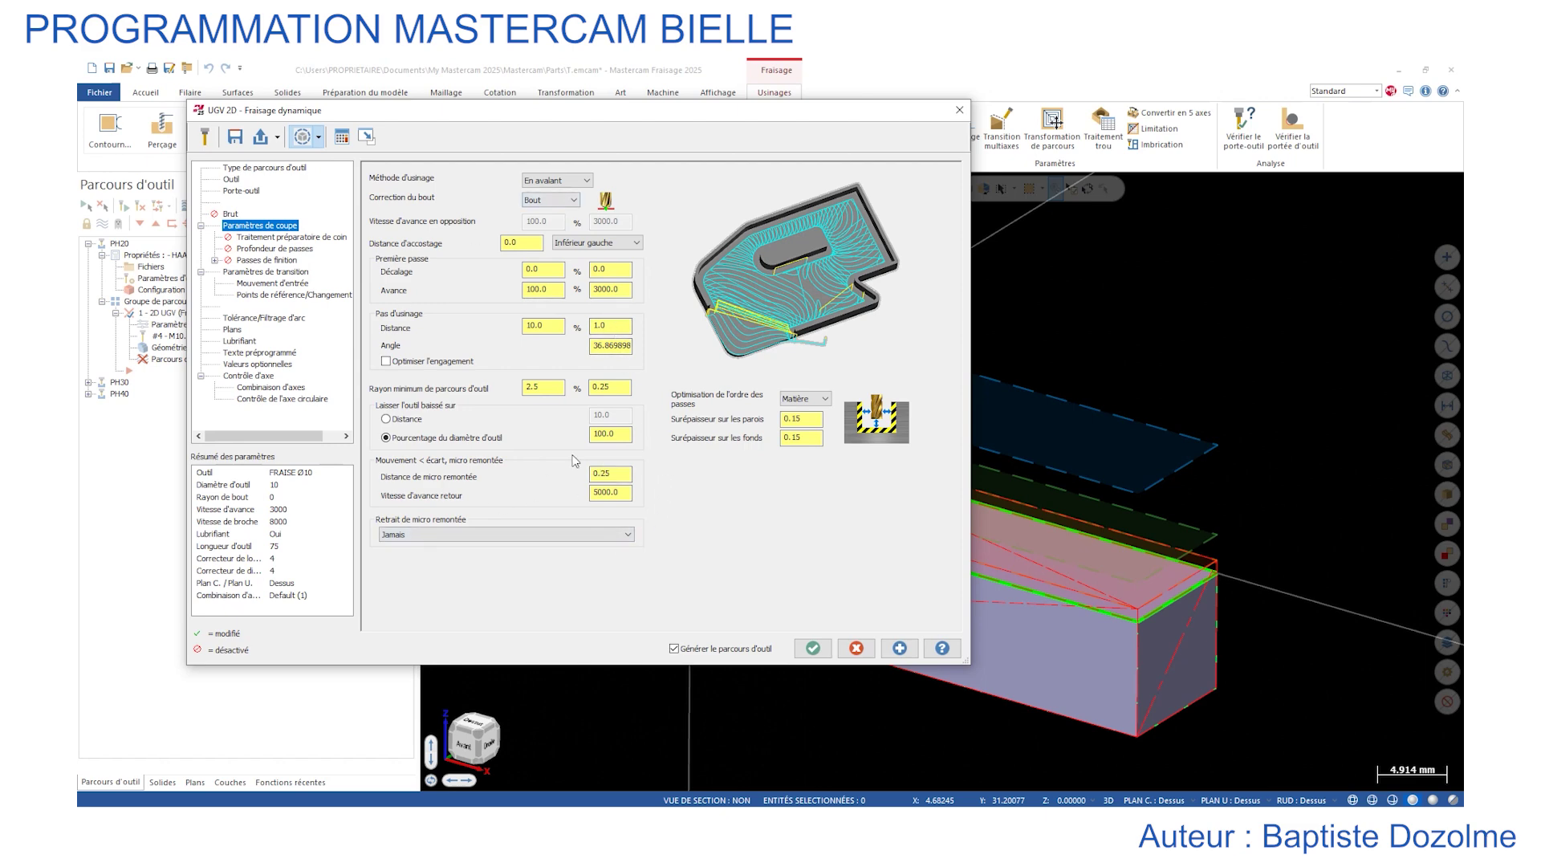
left_click(812, 648)
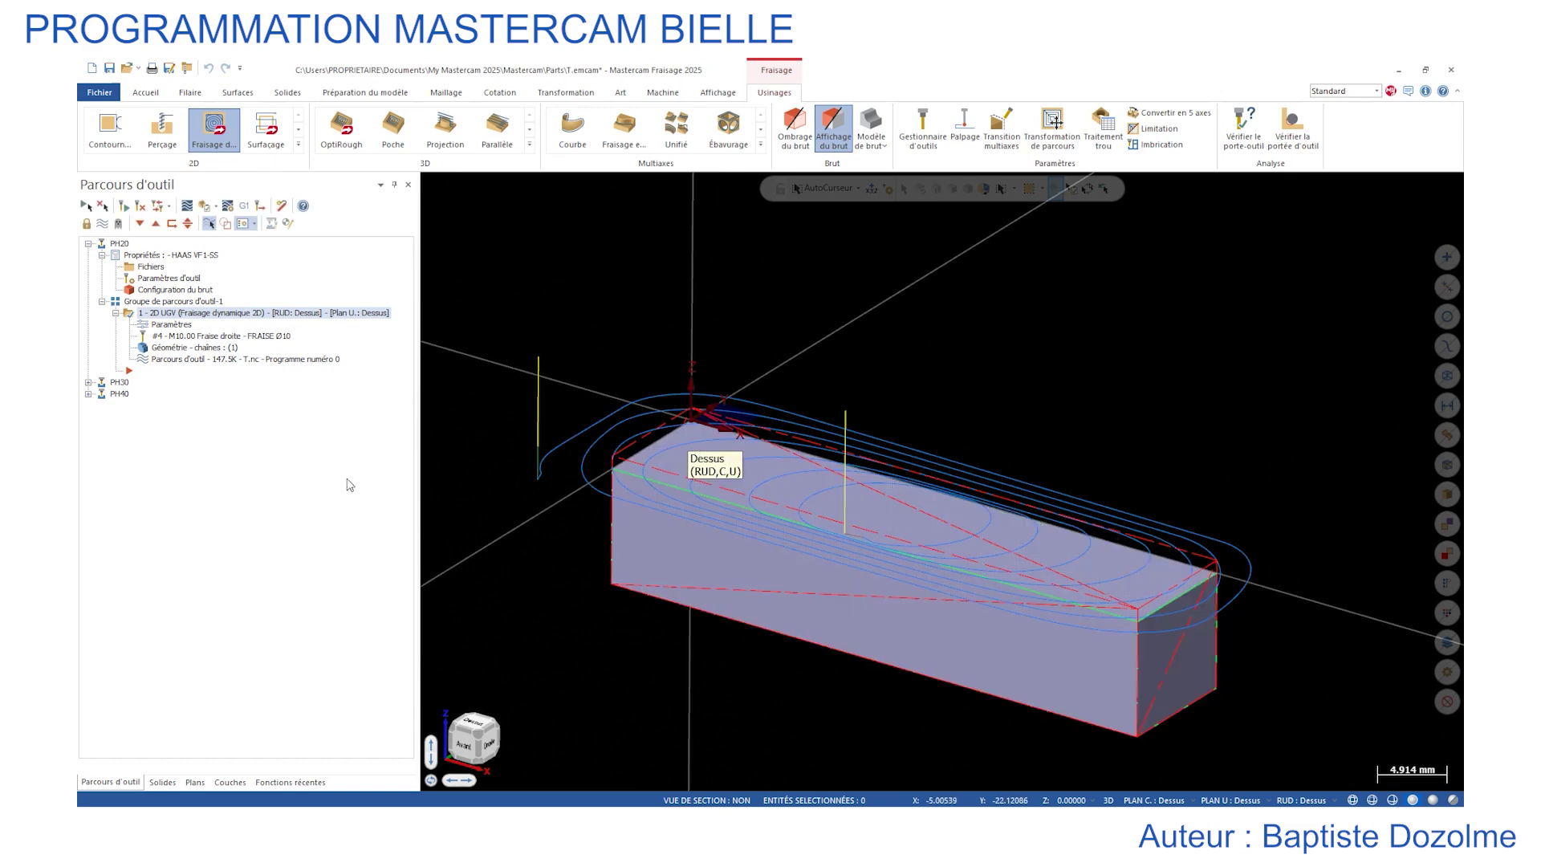
Simulate the dynamic milling toolpath and examine how the Ø10 mill clears the top of the stock.
left_click(166, 361)
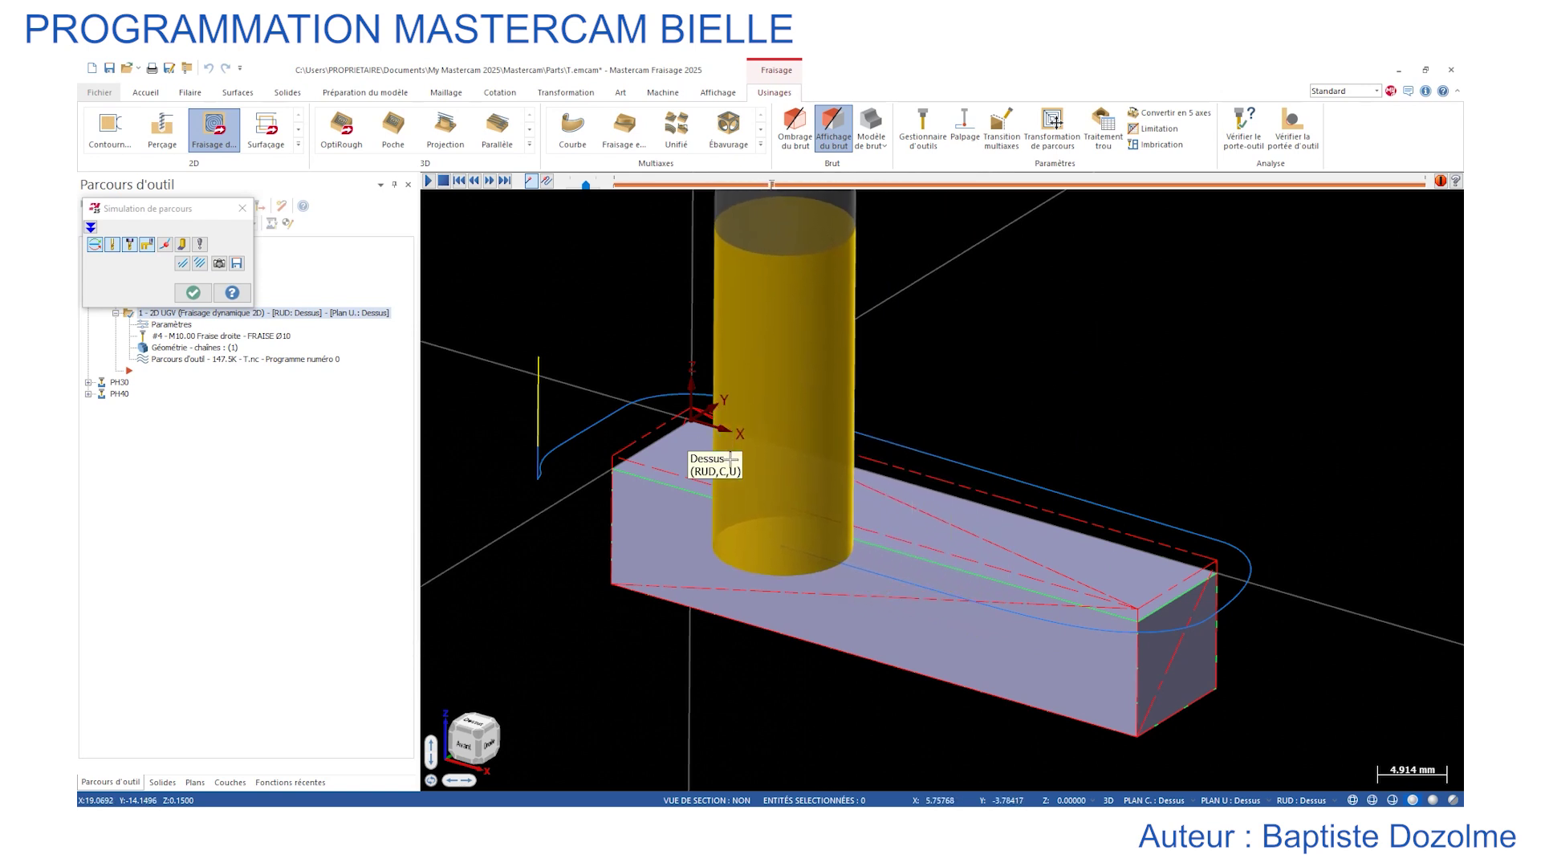
scroll(739, 469, "up", 1)
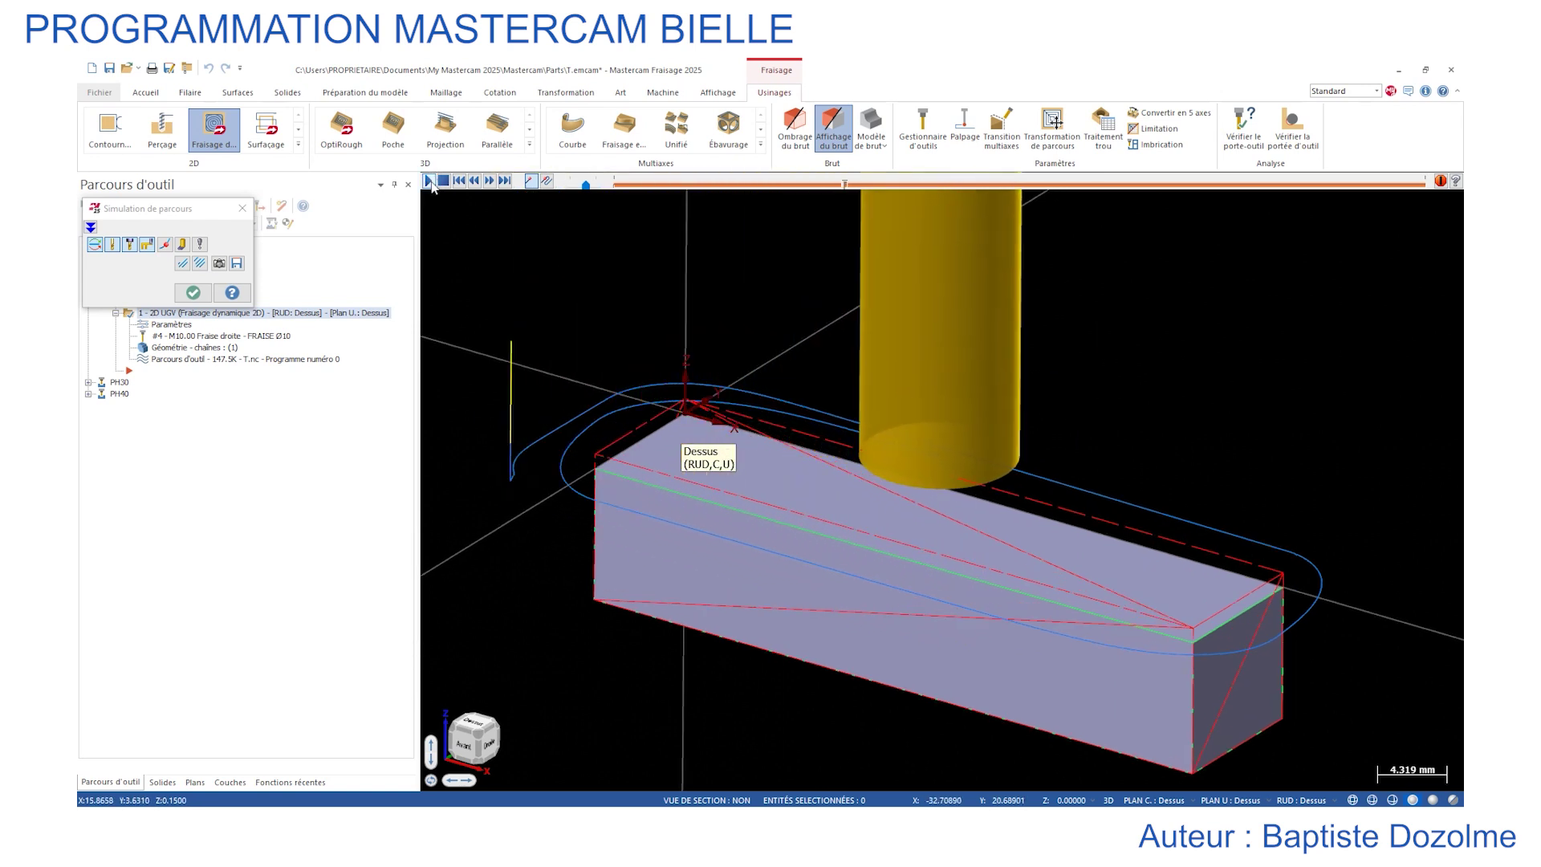
scroll(1179, 518, "up", 4)
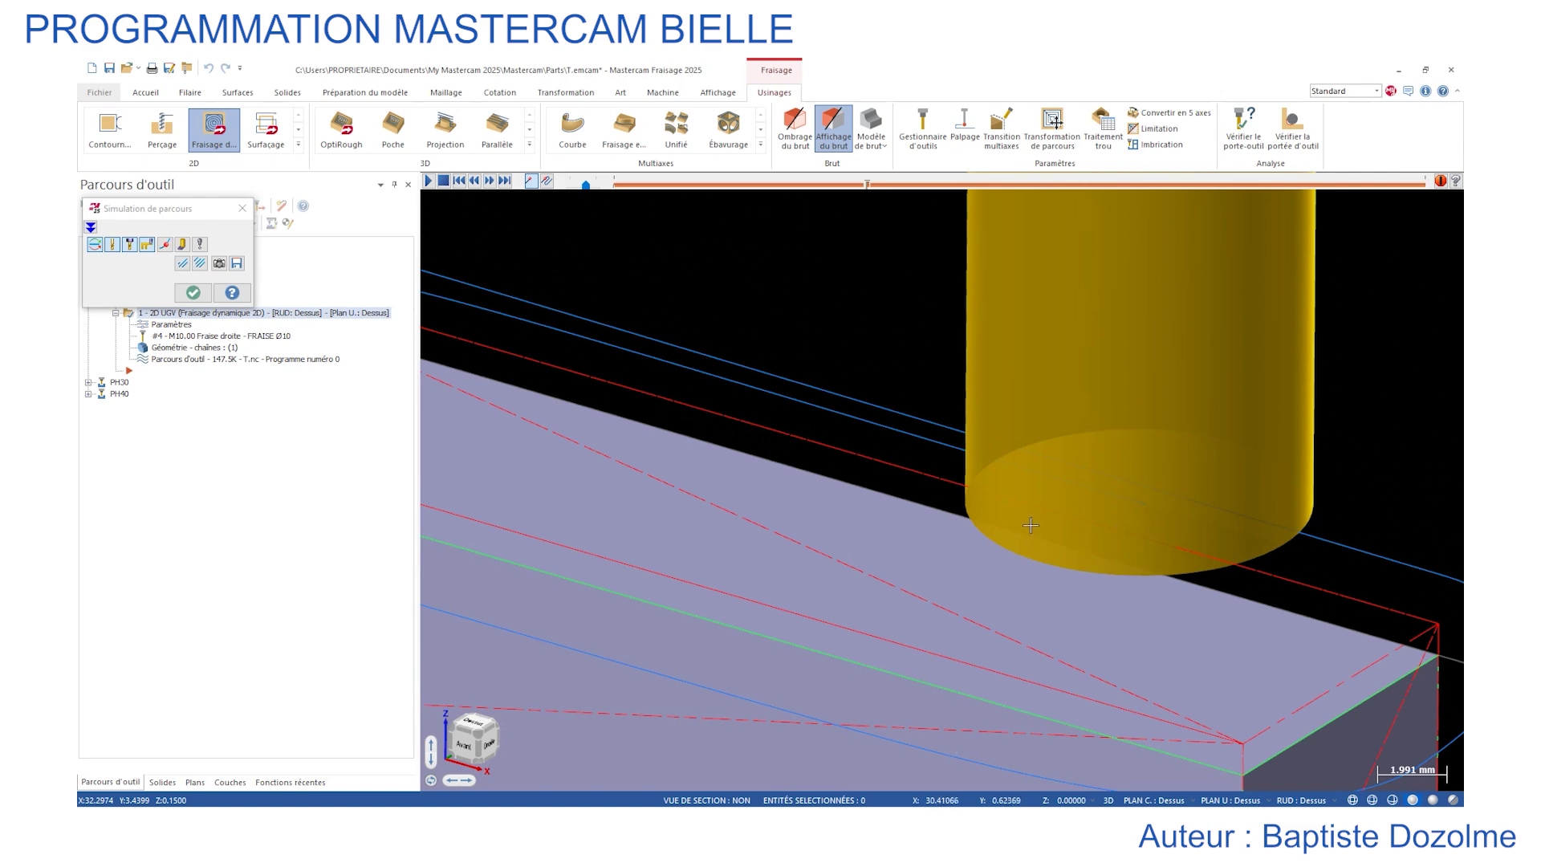
scroll(1074, 539, "down", 3)
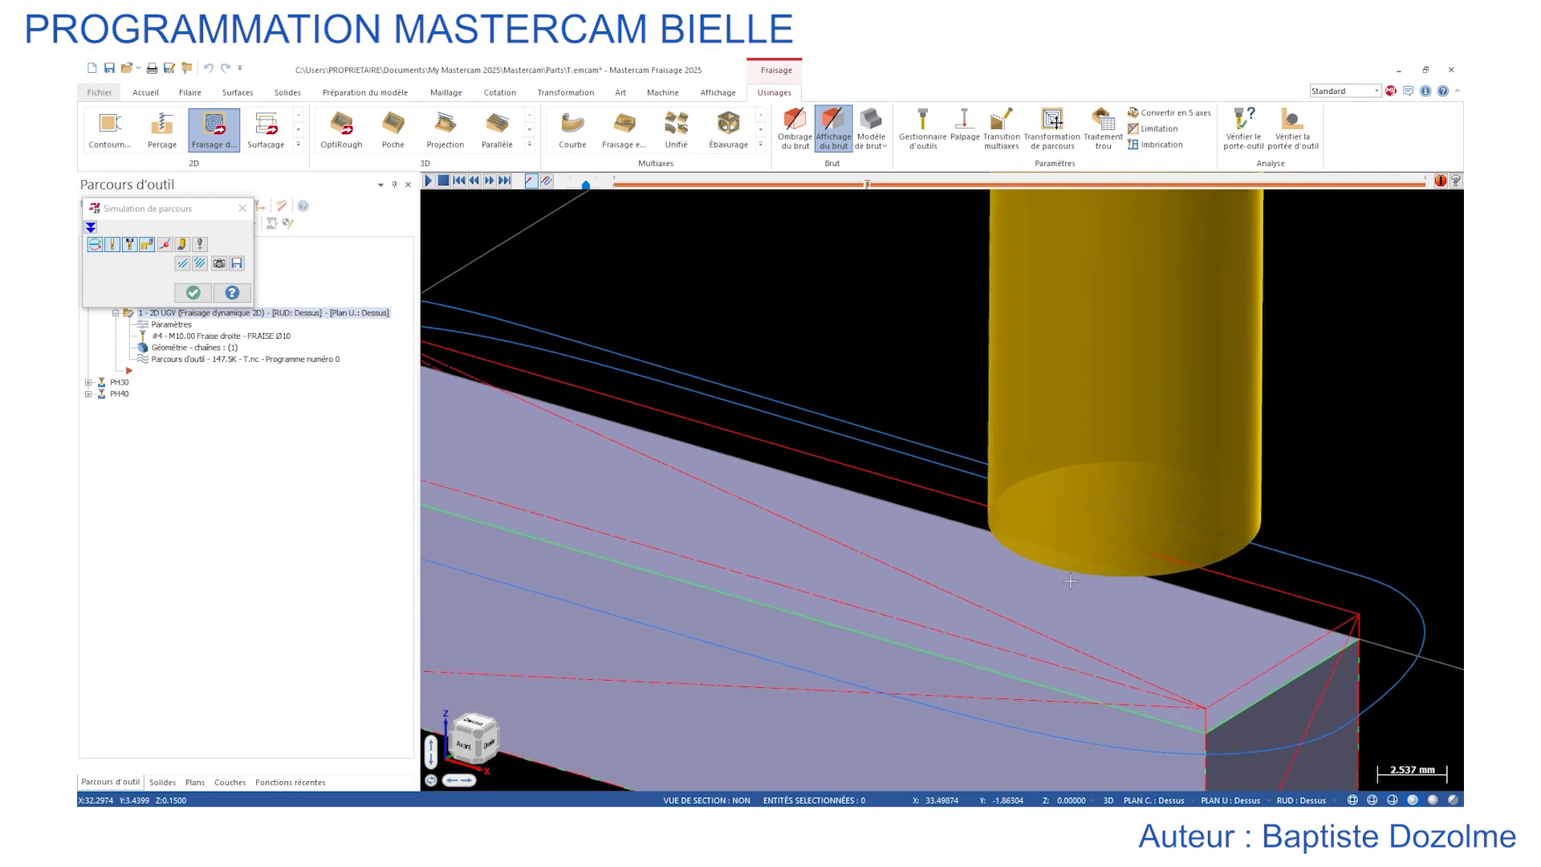
left_click(431, 181)
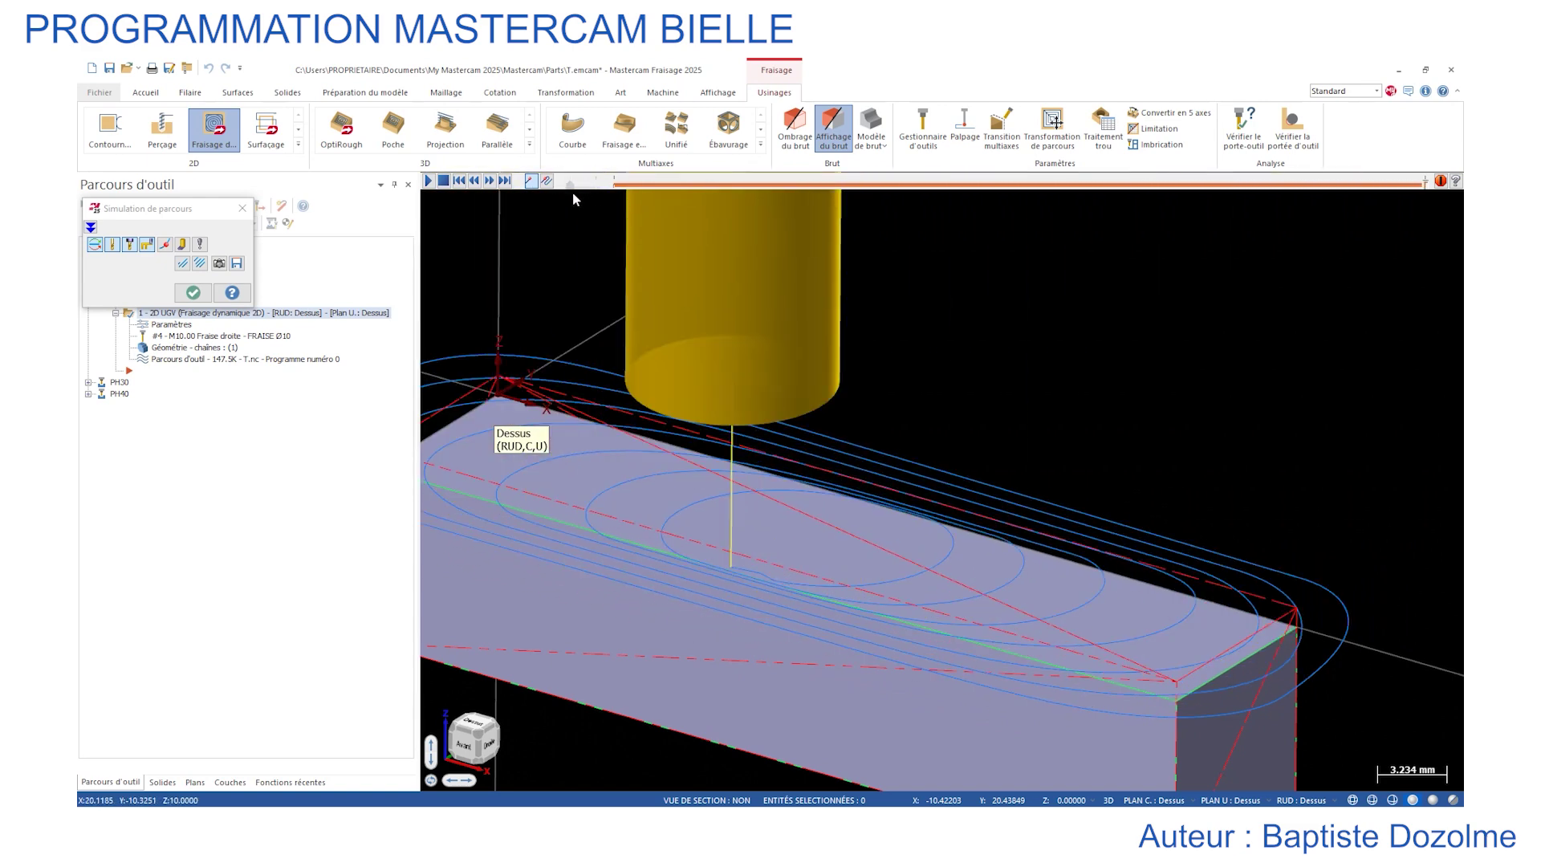
left_click(241, 208)
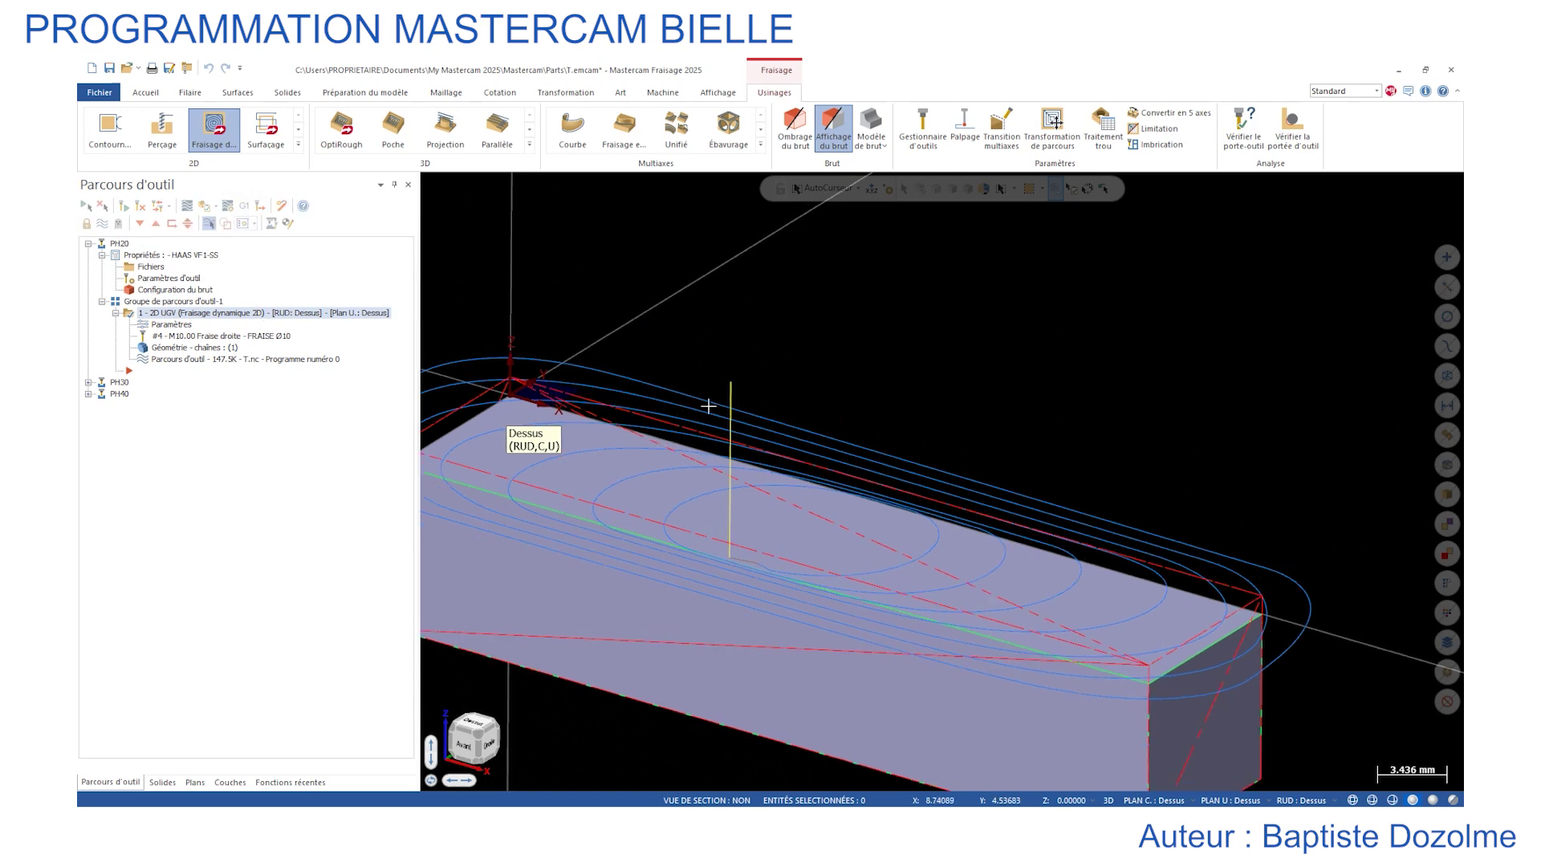
scroll(708, 406, "down", 3)
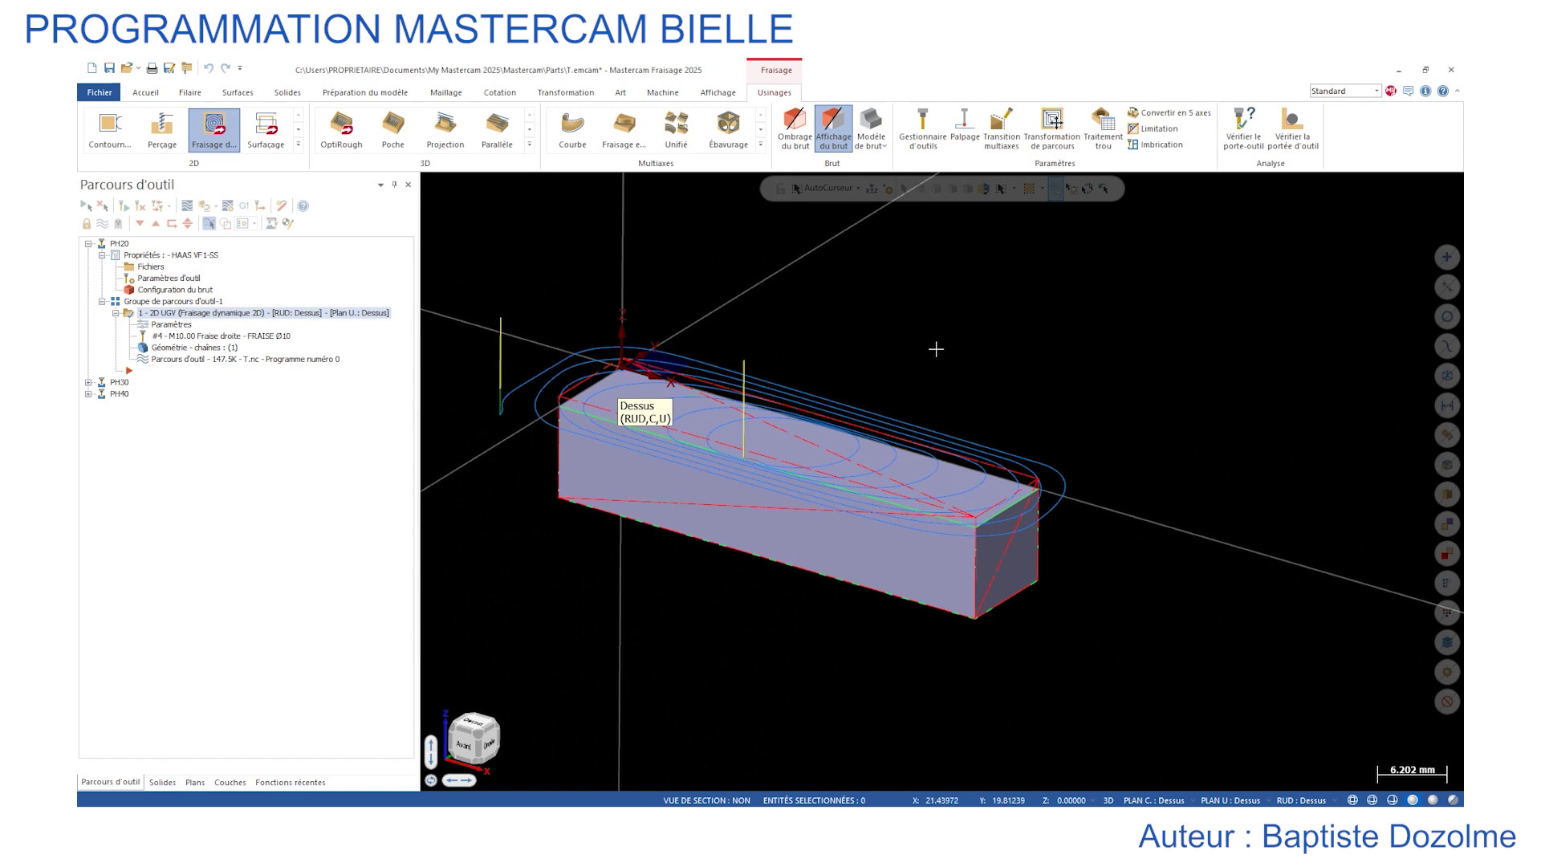
Check the wall and floor stock allowances in the dynamic milling operation's cutting parameters.
left_click(170, 325)
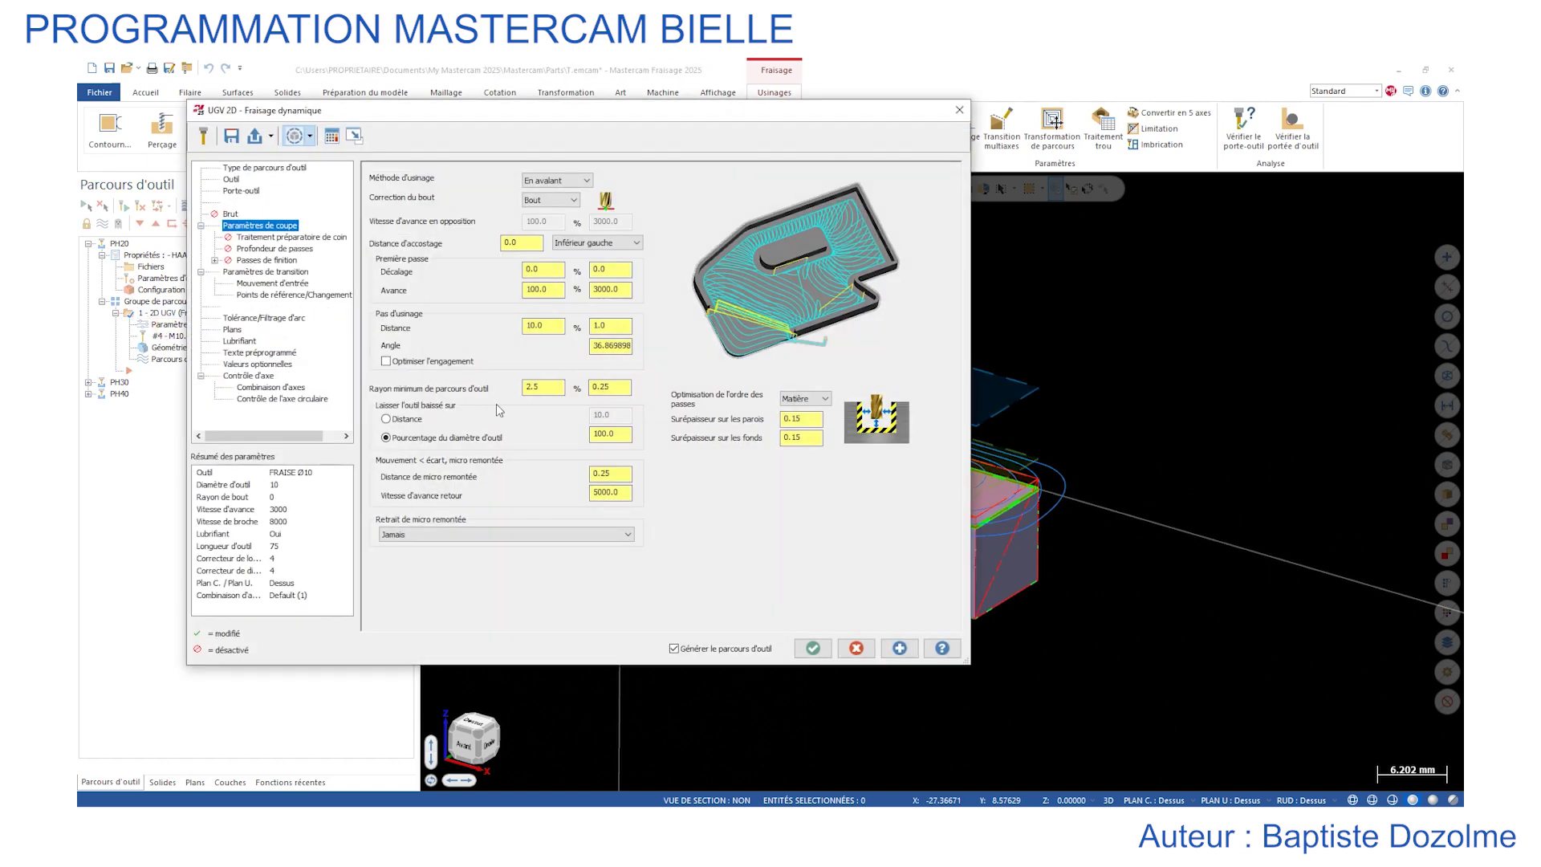
left_click(787, 437)
left_click(813, 647)
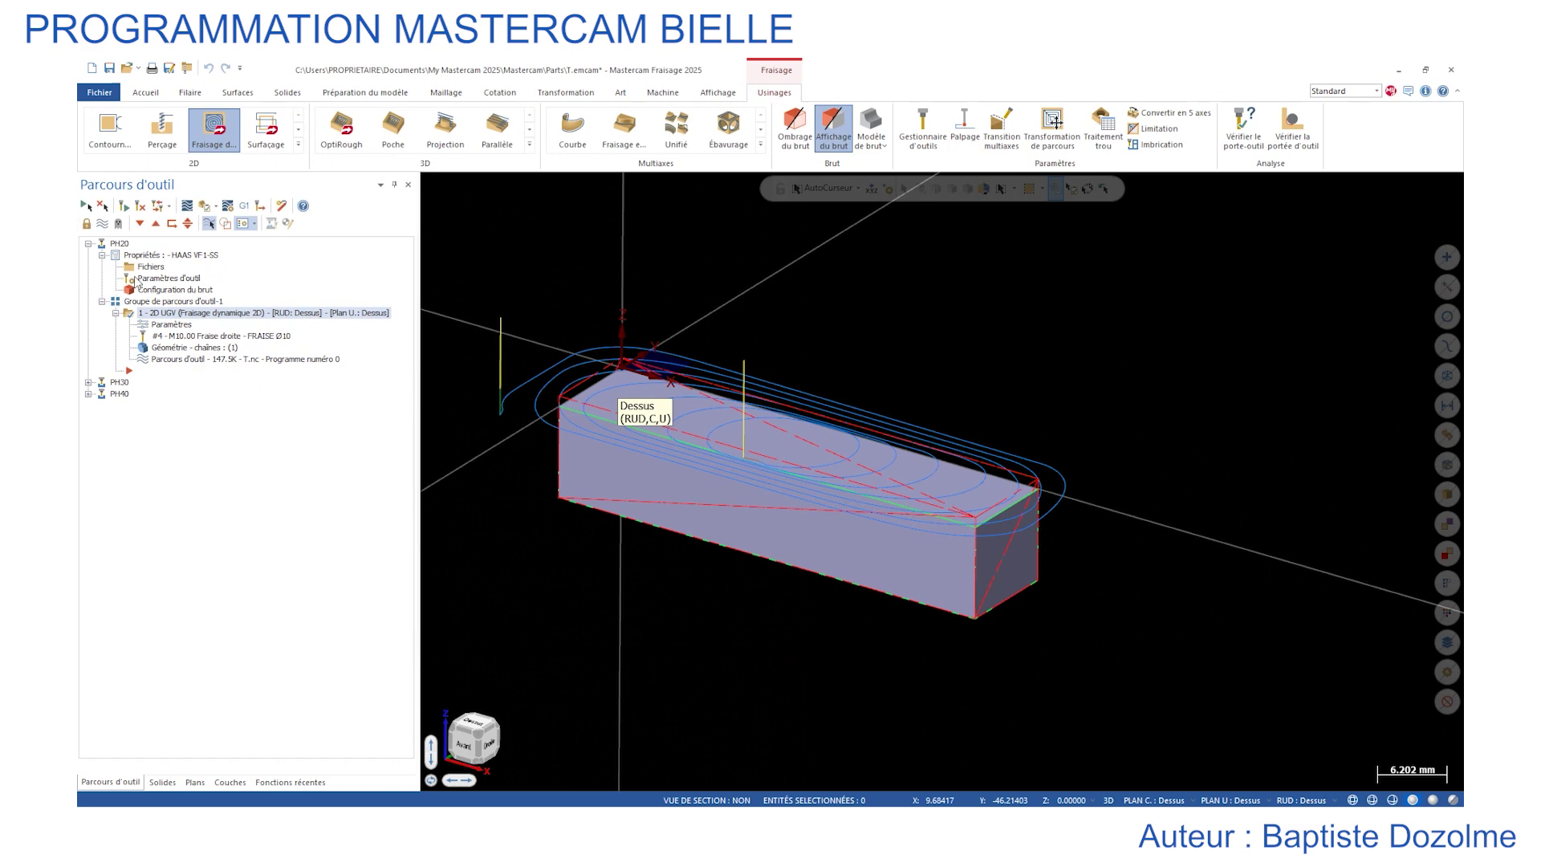
Create a facing (Surfaçage) operation in PH20 using the solid's top face as geometry.
left_click(255, 143)
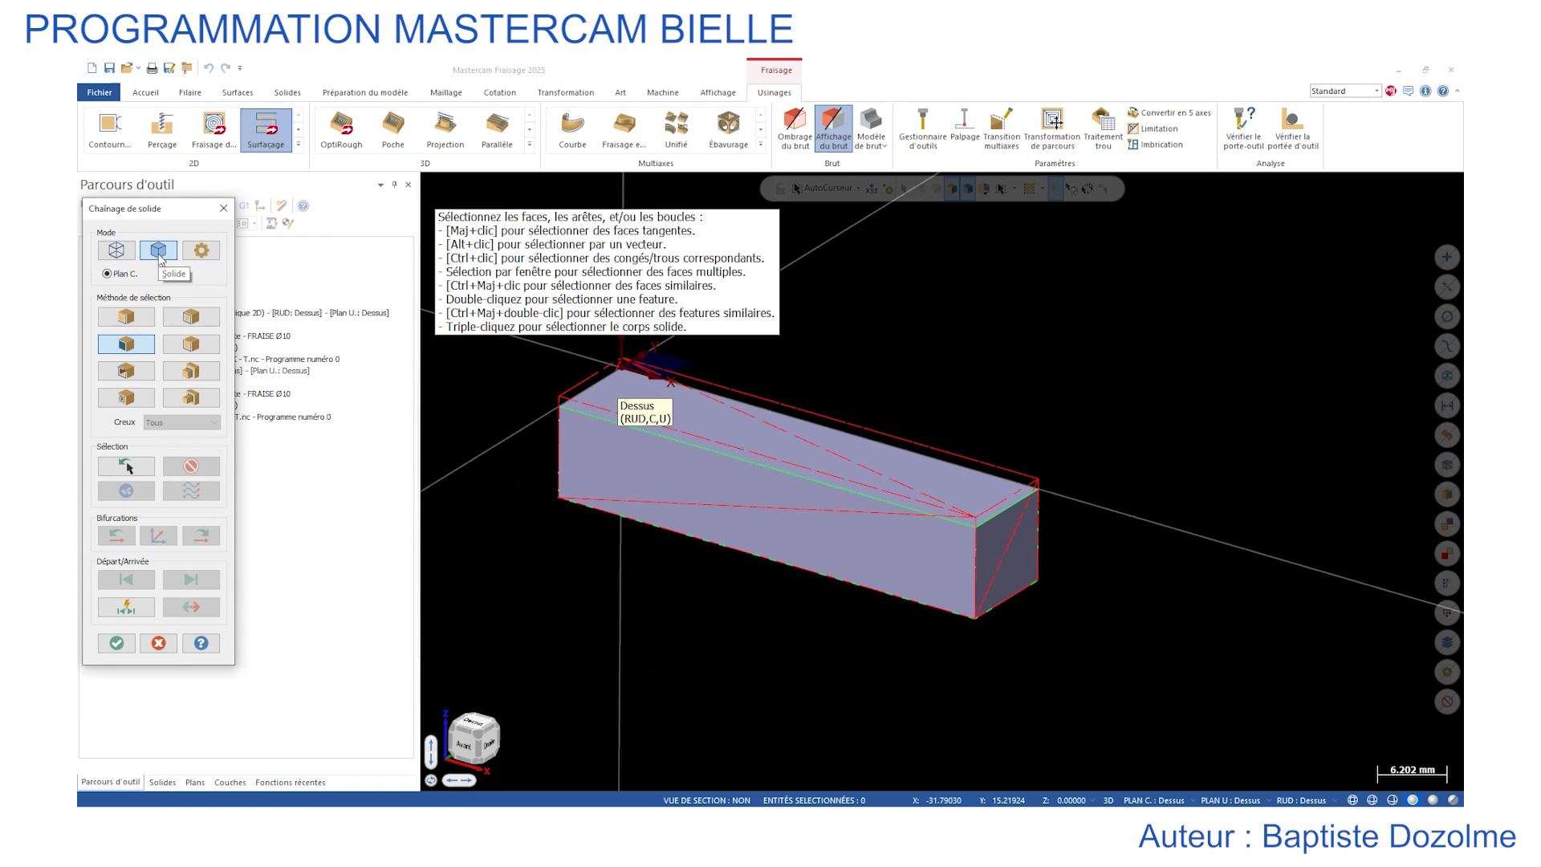
left_click(723, 422)
left_click(112, 642)
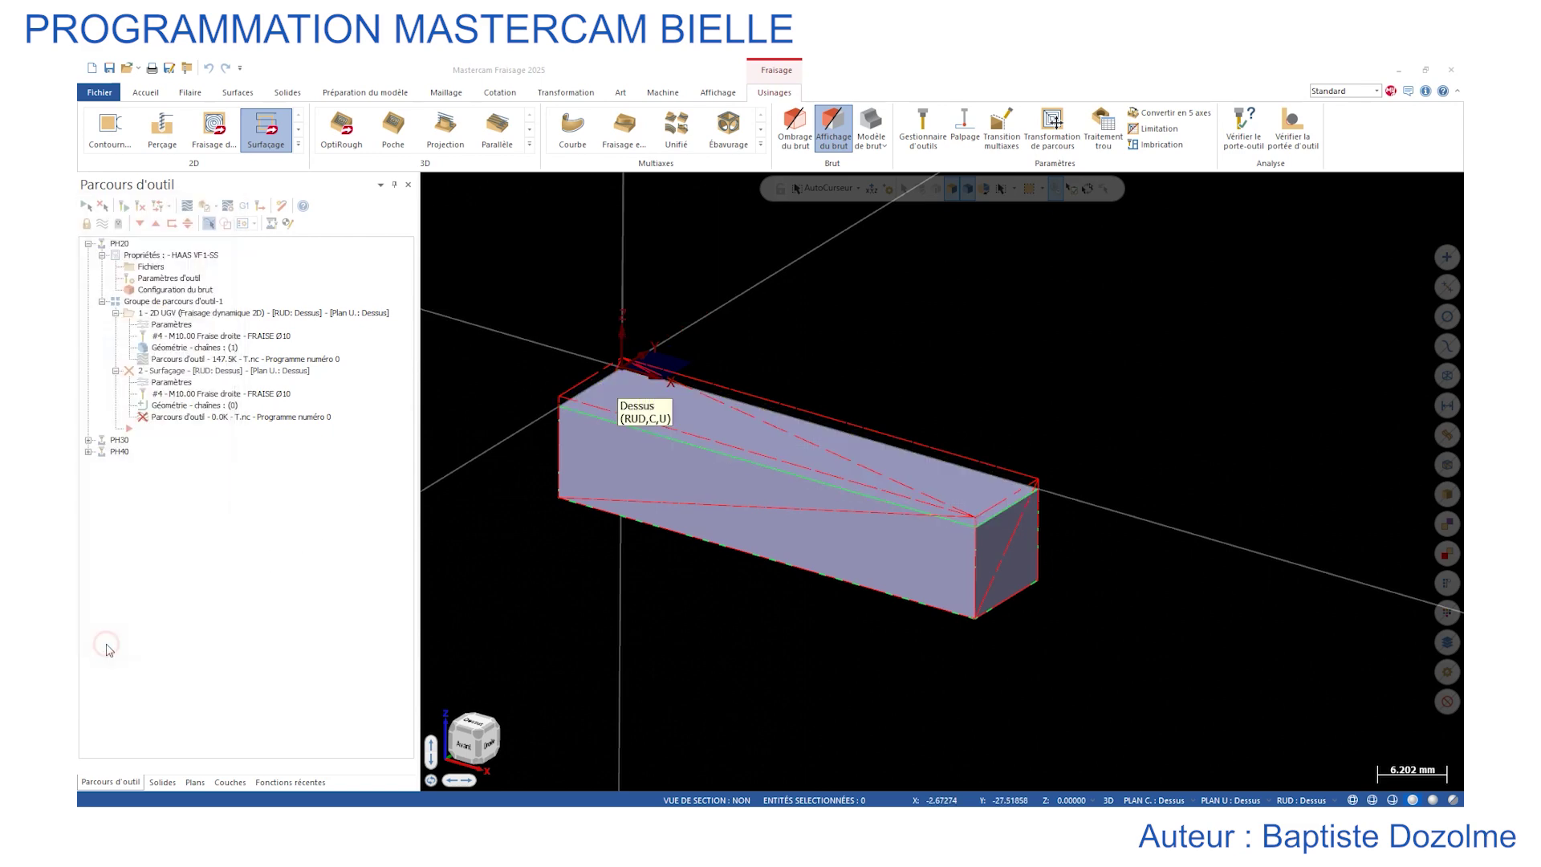
Assign the FRAISE Ø10 tool to the facing operation with a spindle speed of 8000 and a feed rate of 800.
left_click(230, 179)
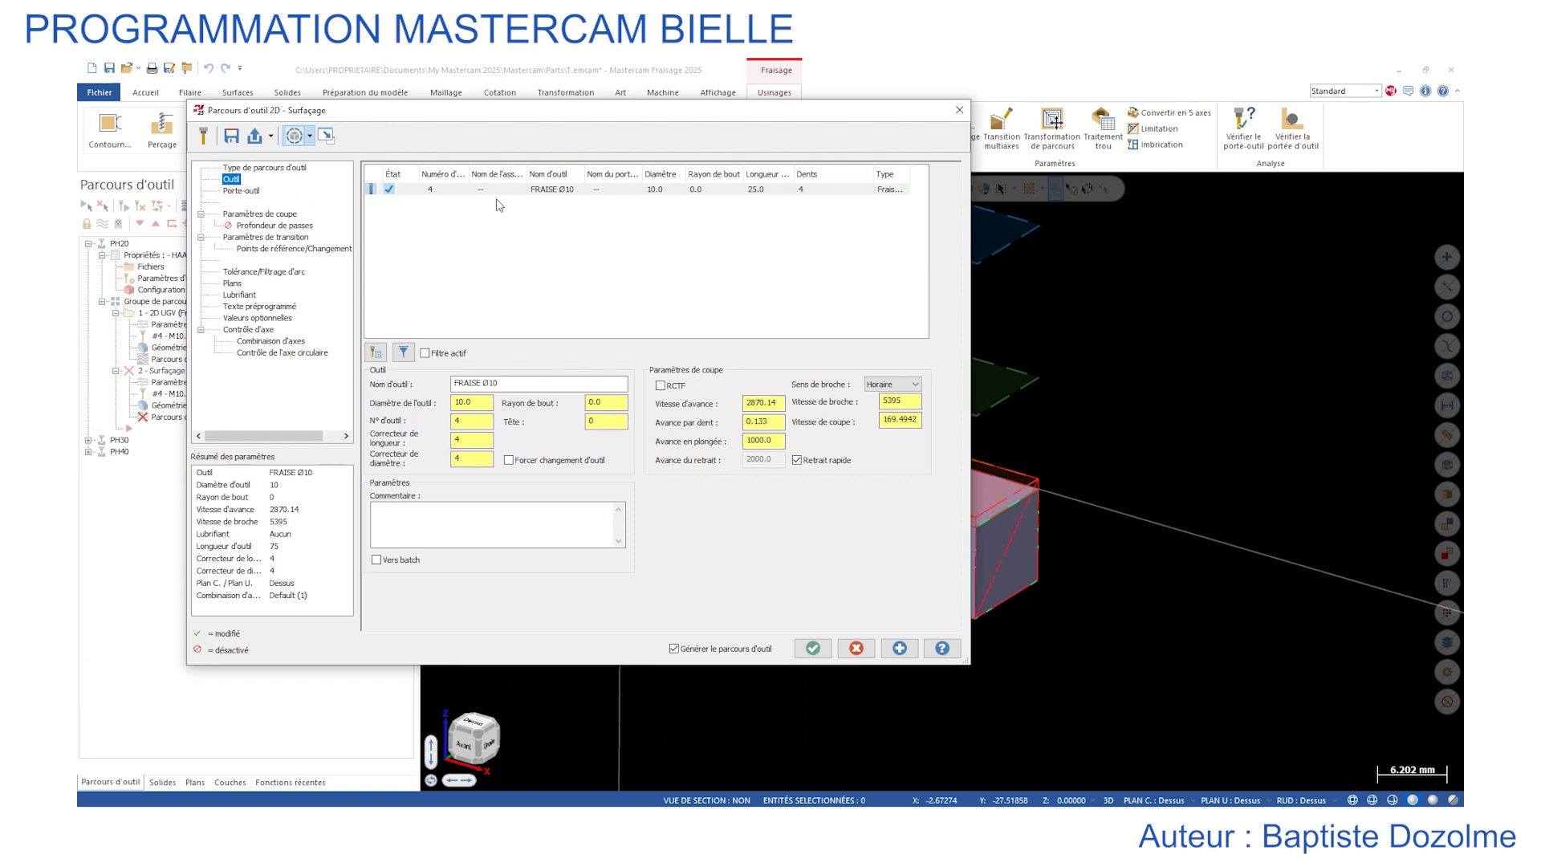
left_click(516, 191)
double_click(909, 404)
left_click(559, 289)
double_click(912, 402)
type("8000")
key("Return")
double_click(779, 405)
type("800")
key("Return")
Set the facing operation's transverse overlap to 10 % and its floor stock allowance to 0.
left_click(265, 215)
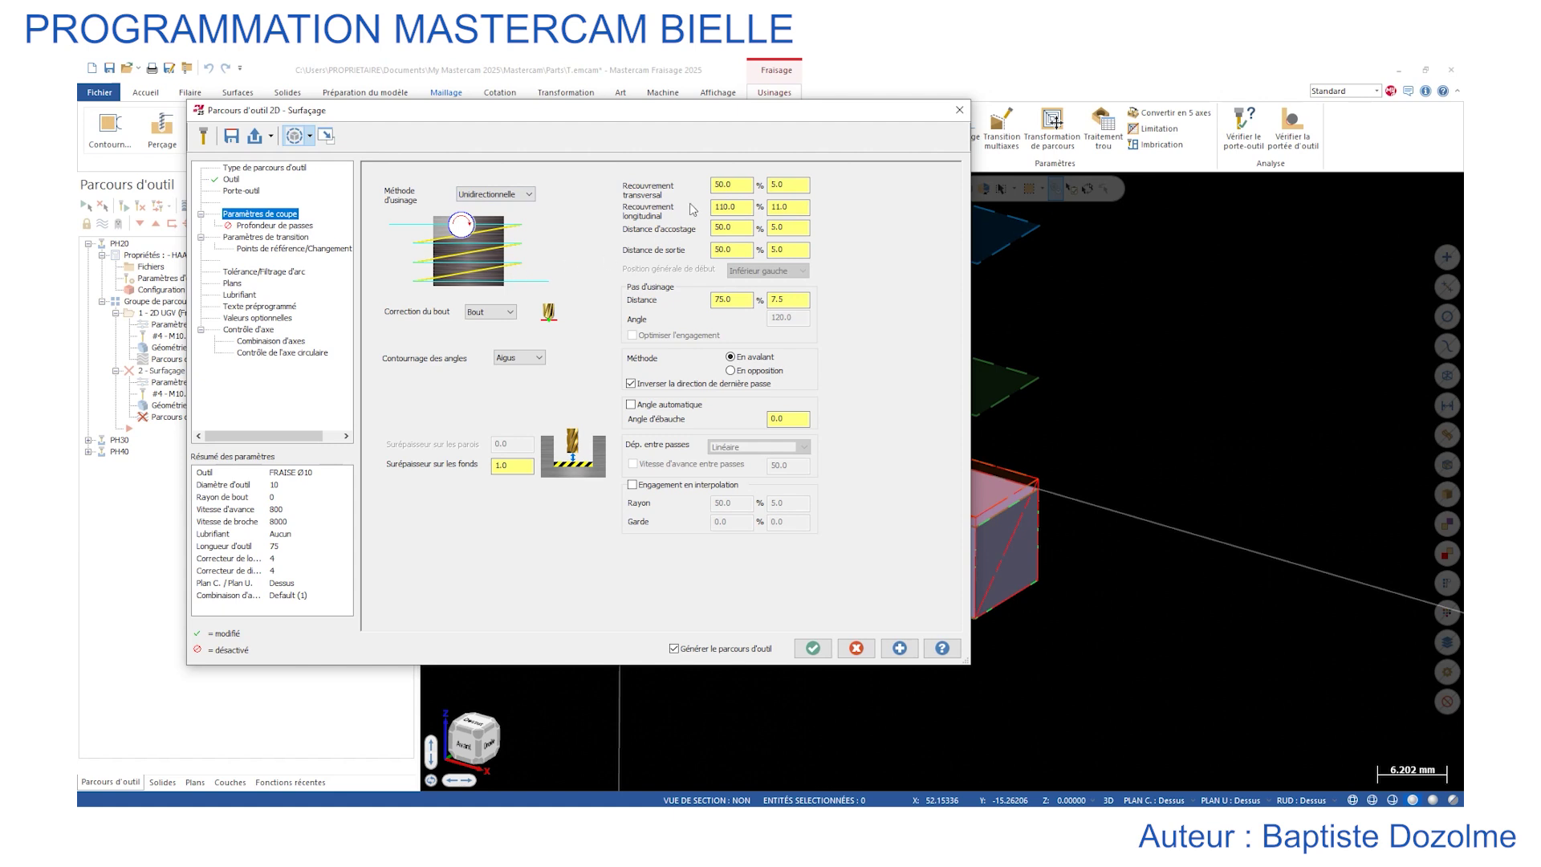
double_click(744, 184)
type("10")
left_click(745, 300)
double_click(515, 465)
type("0")
Leave depth passes disabled and set the facing operation's relative retract height to 10.
left_click(287, 226)
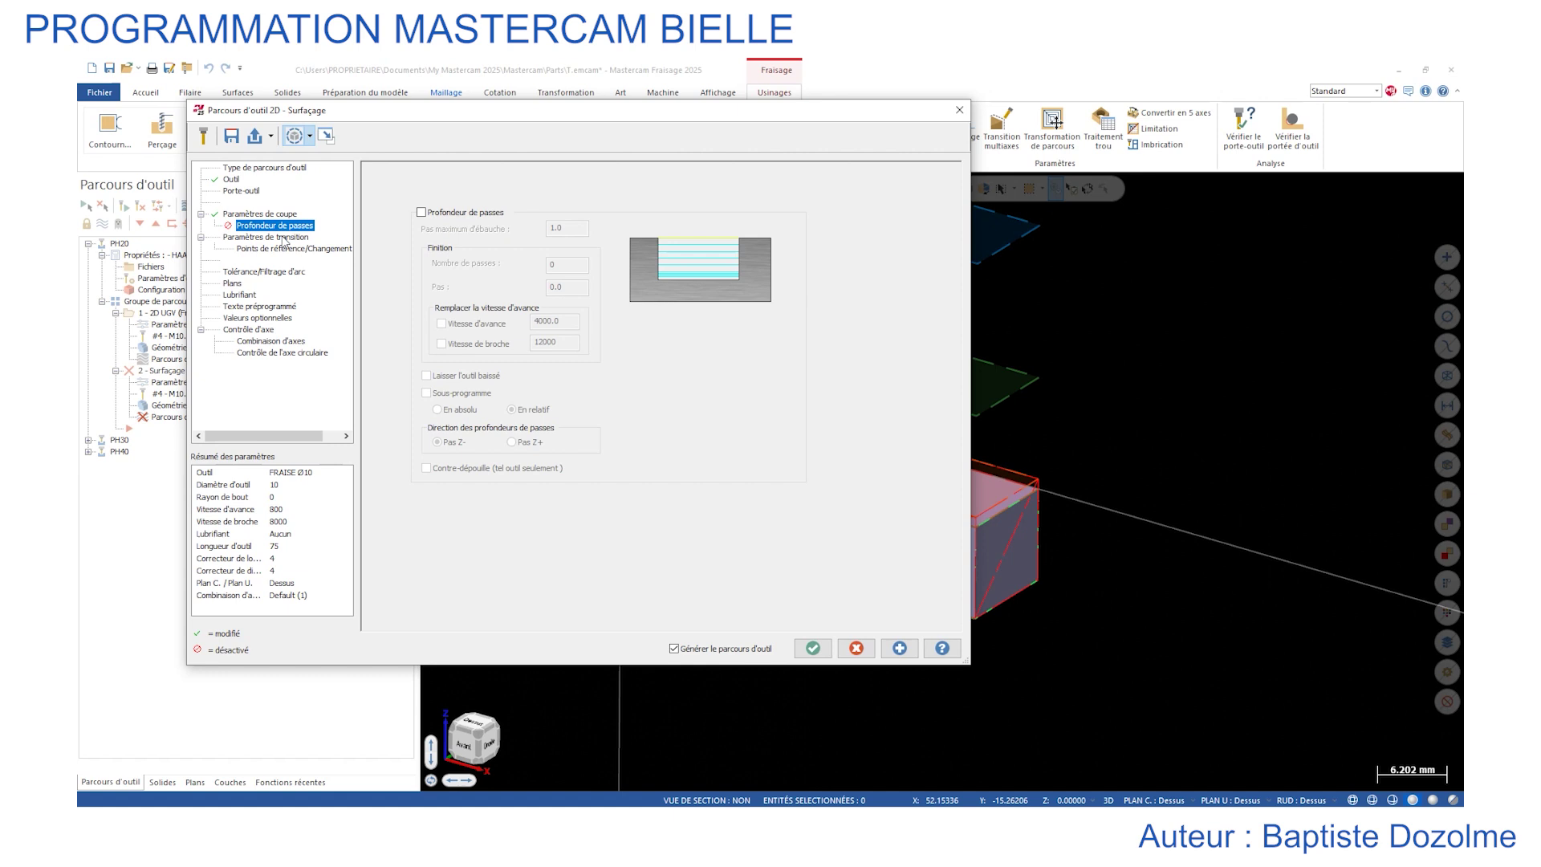
left_click(273, 238)
double_click(392, 261)
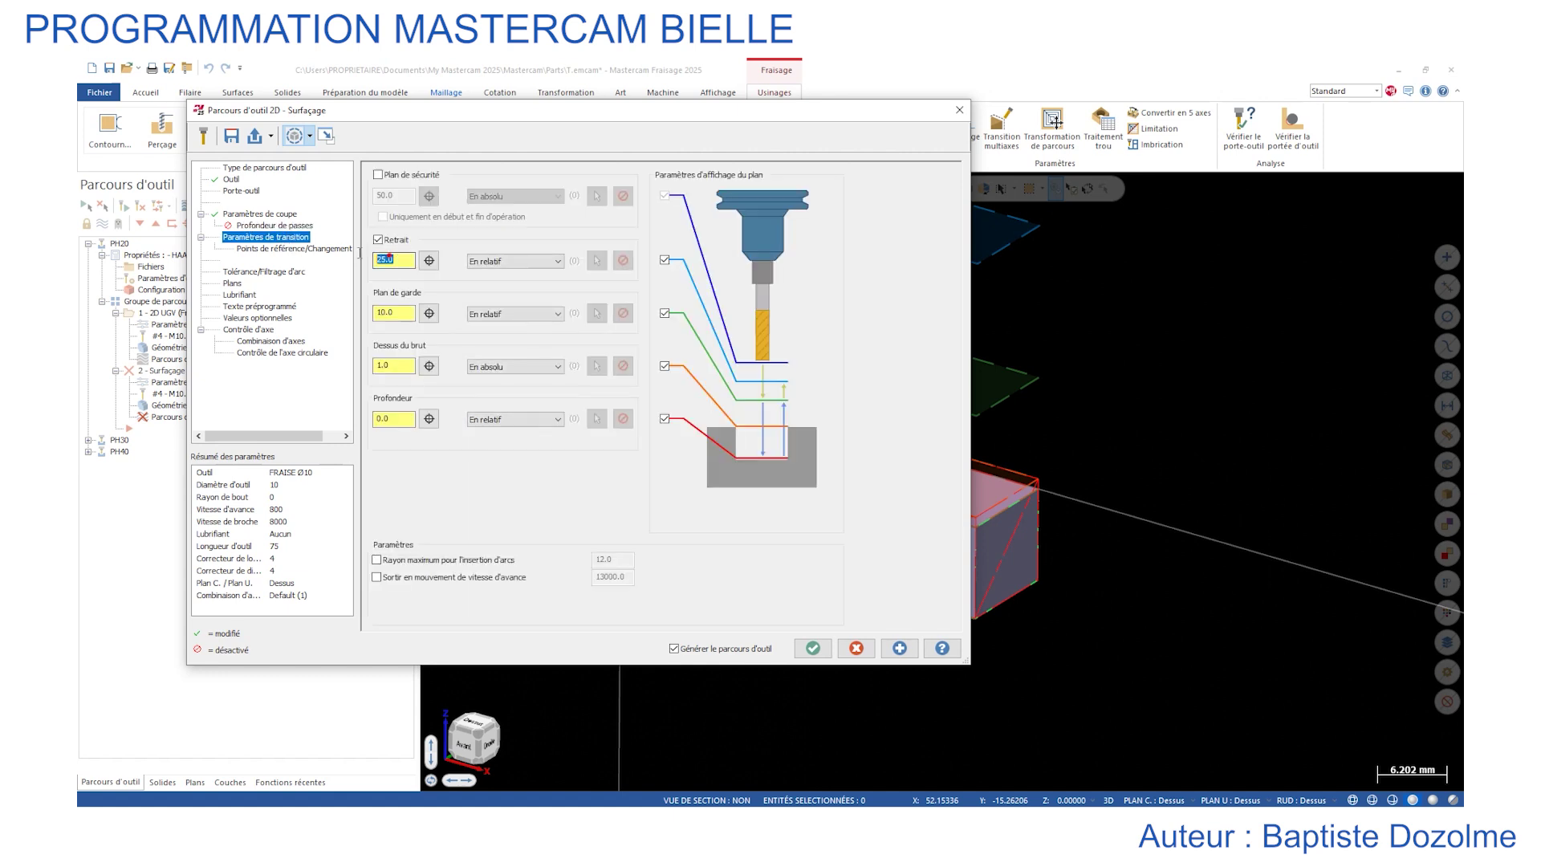
type("10")
key("Return")
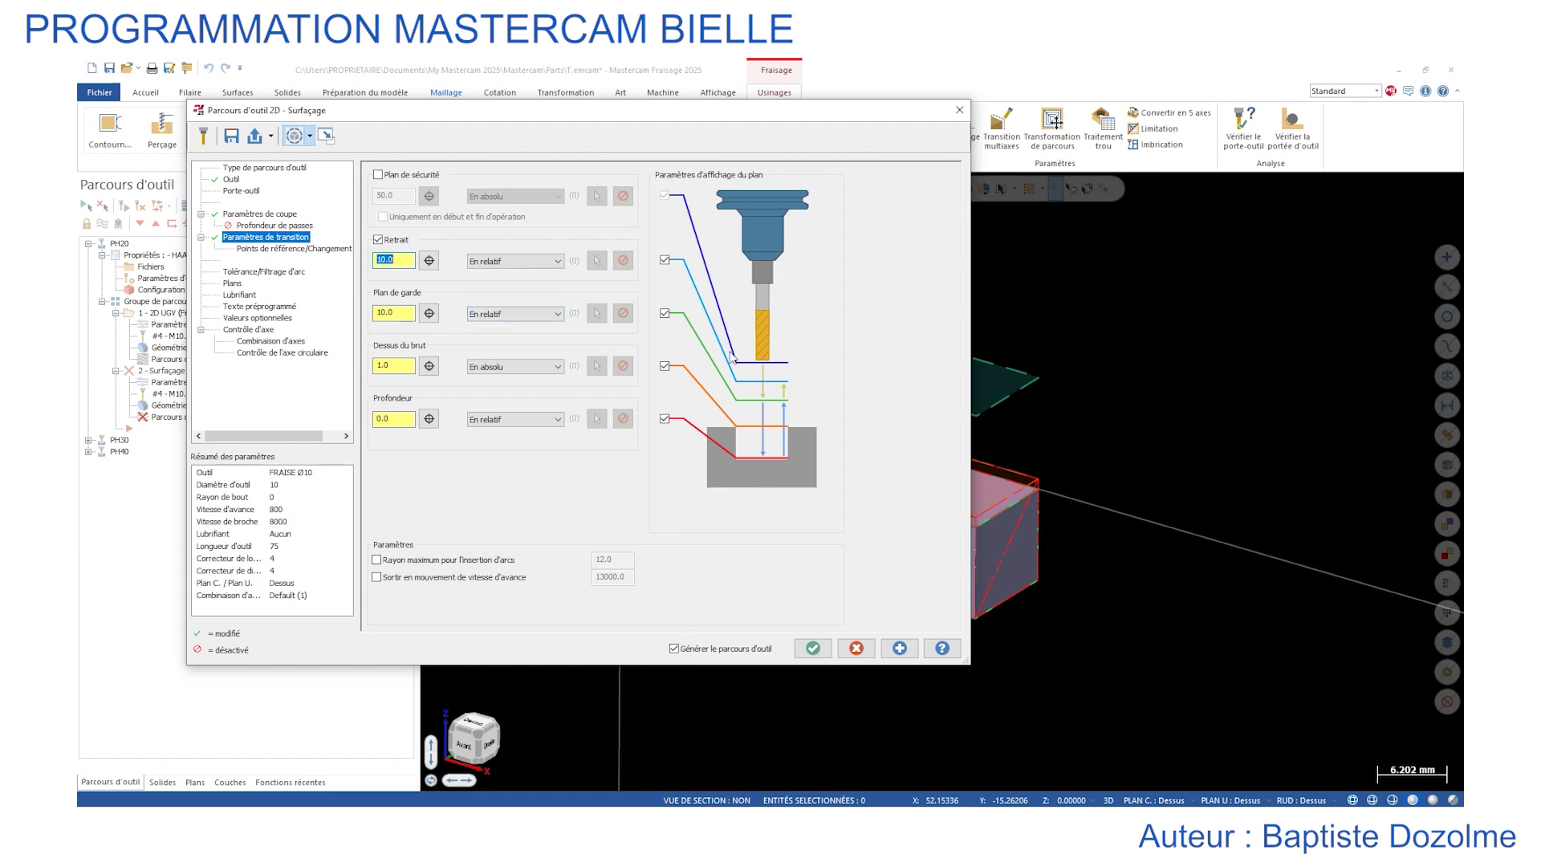
mouse_move(1007, 411)
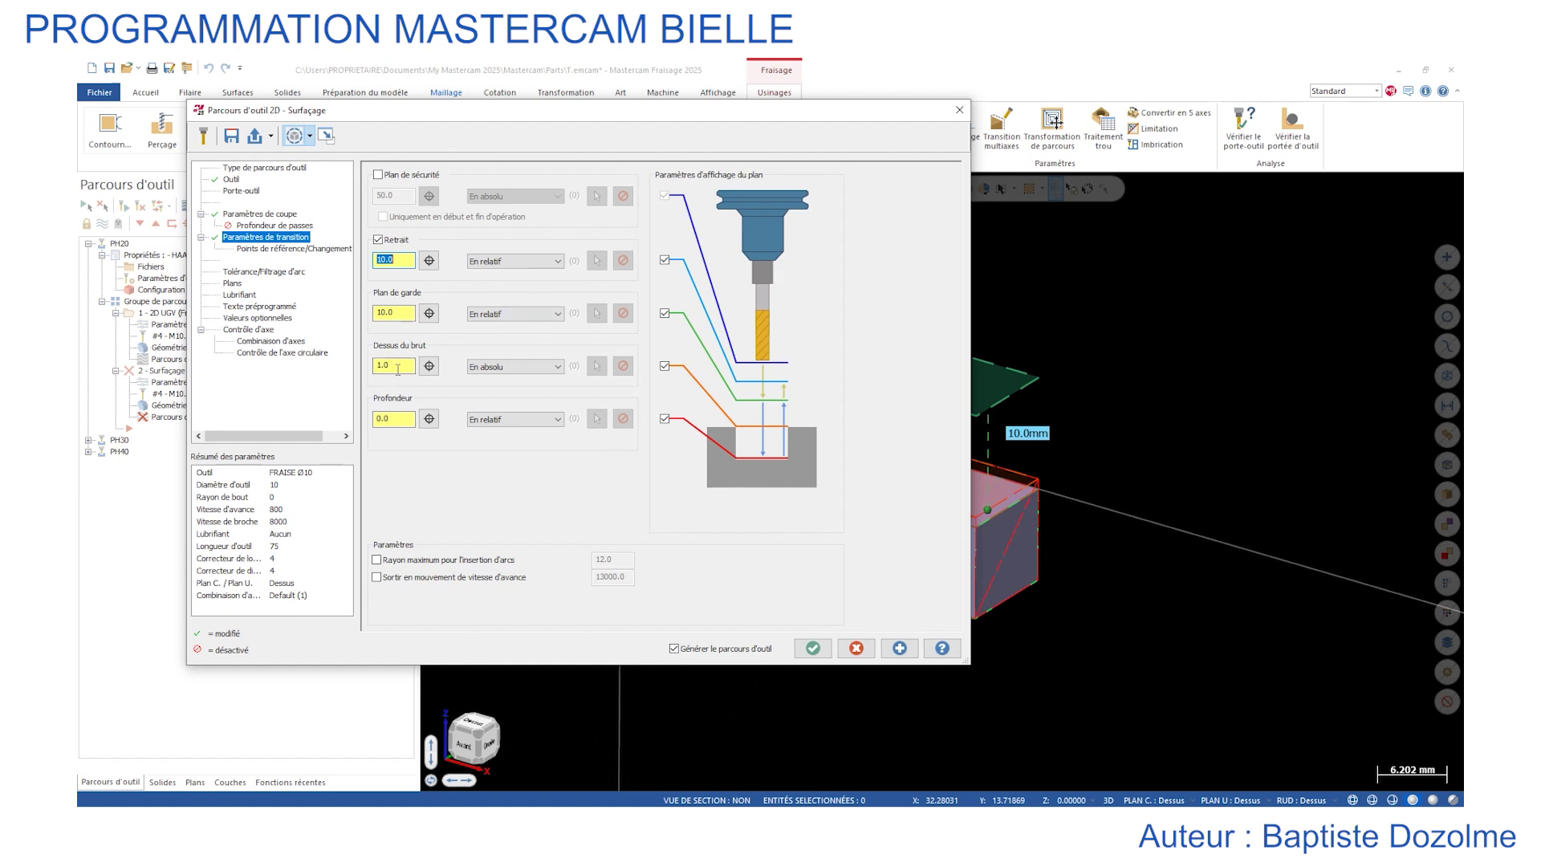
Generate the facing toolpath and reposition the parameters dialog so the whole part stays in view beside it.
left_click(898, 648)
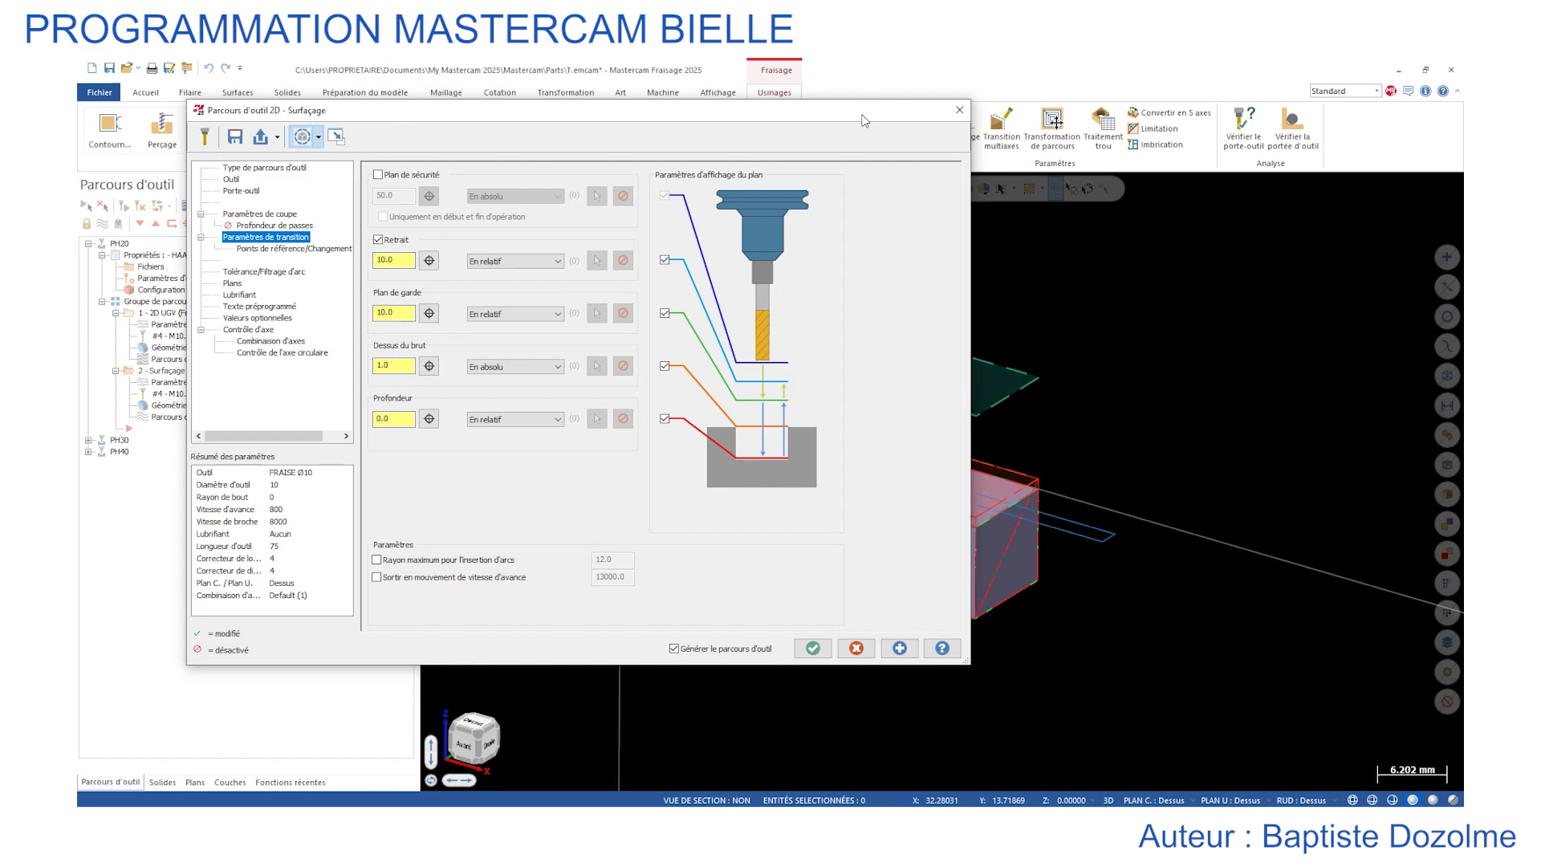
left_click_drag(865, 113, 674, 158)
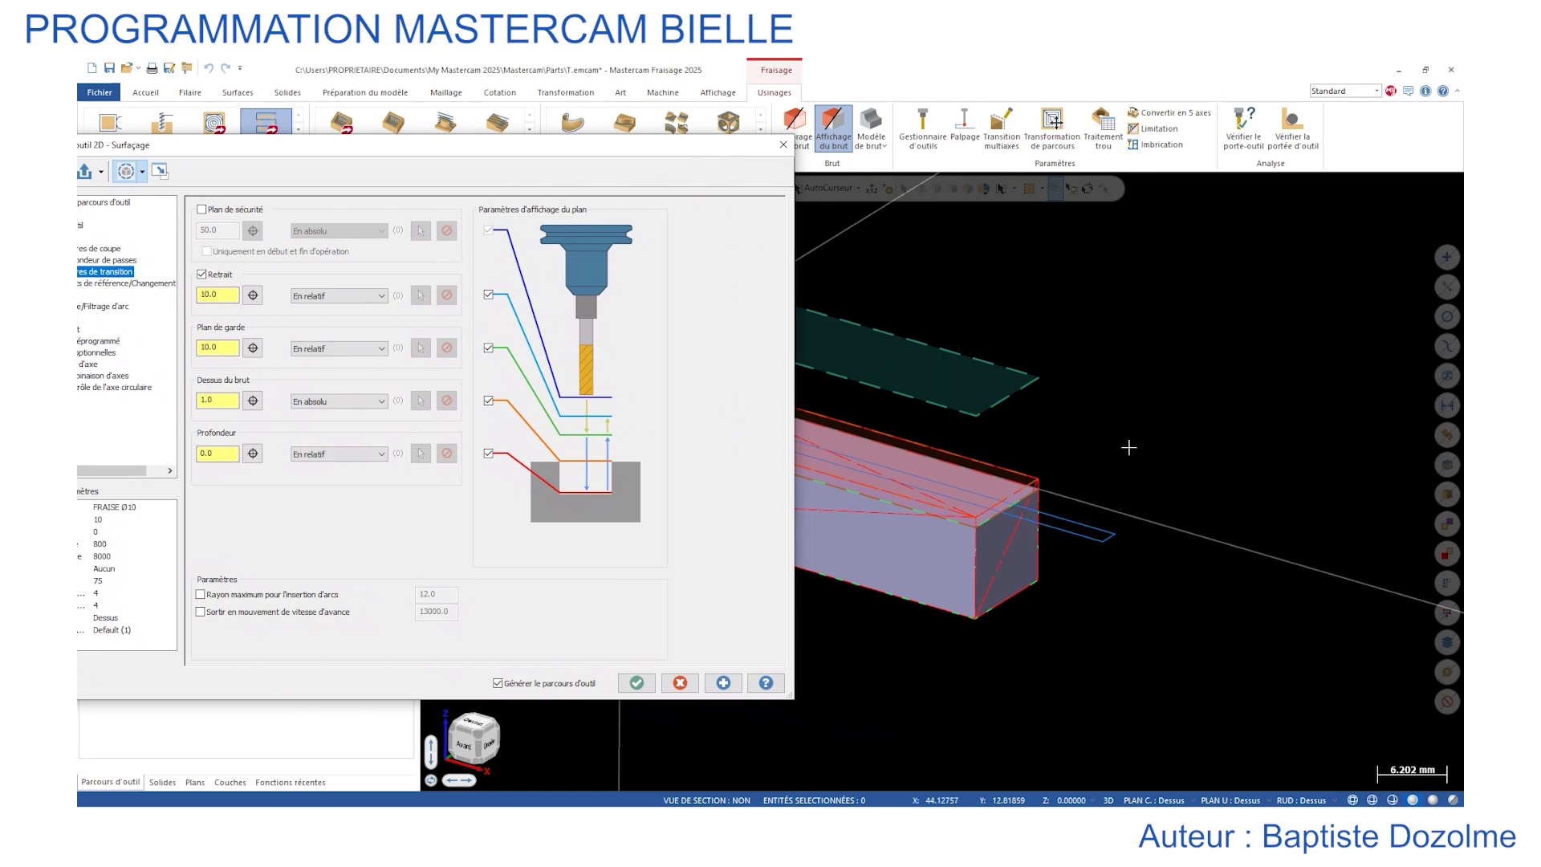
scroll(1123, 439, "down", 6)
scroll(1034, 401, "up", 4)
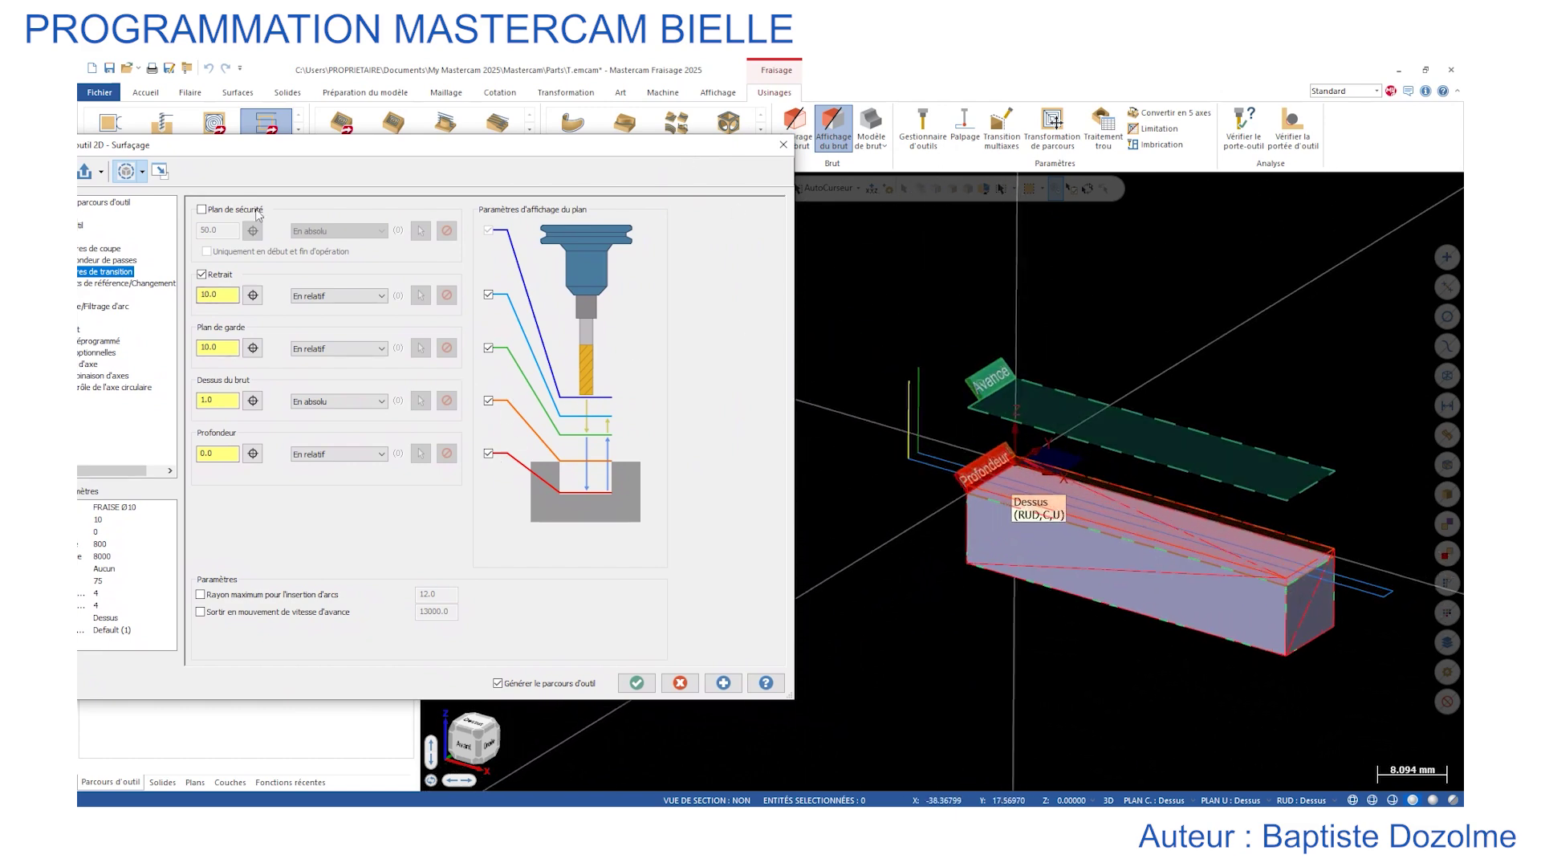
left_click_drag(273, 151, 367, 147)
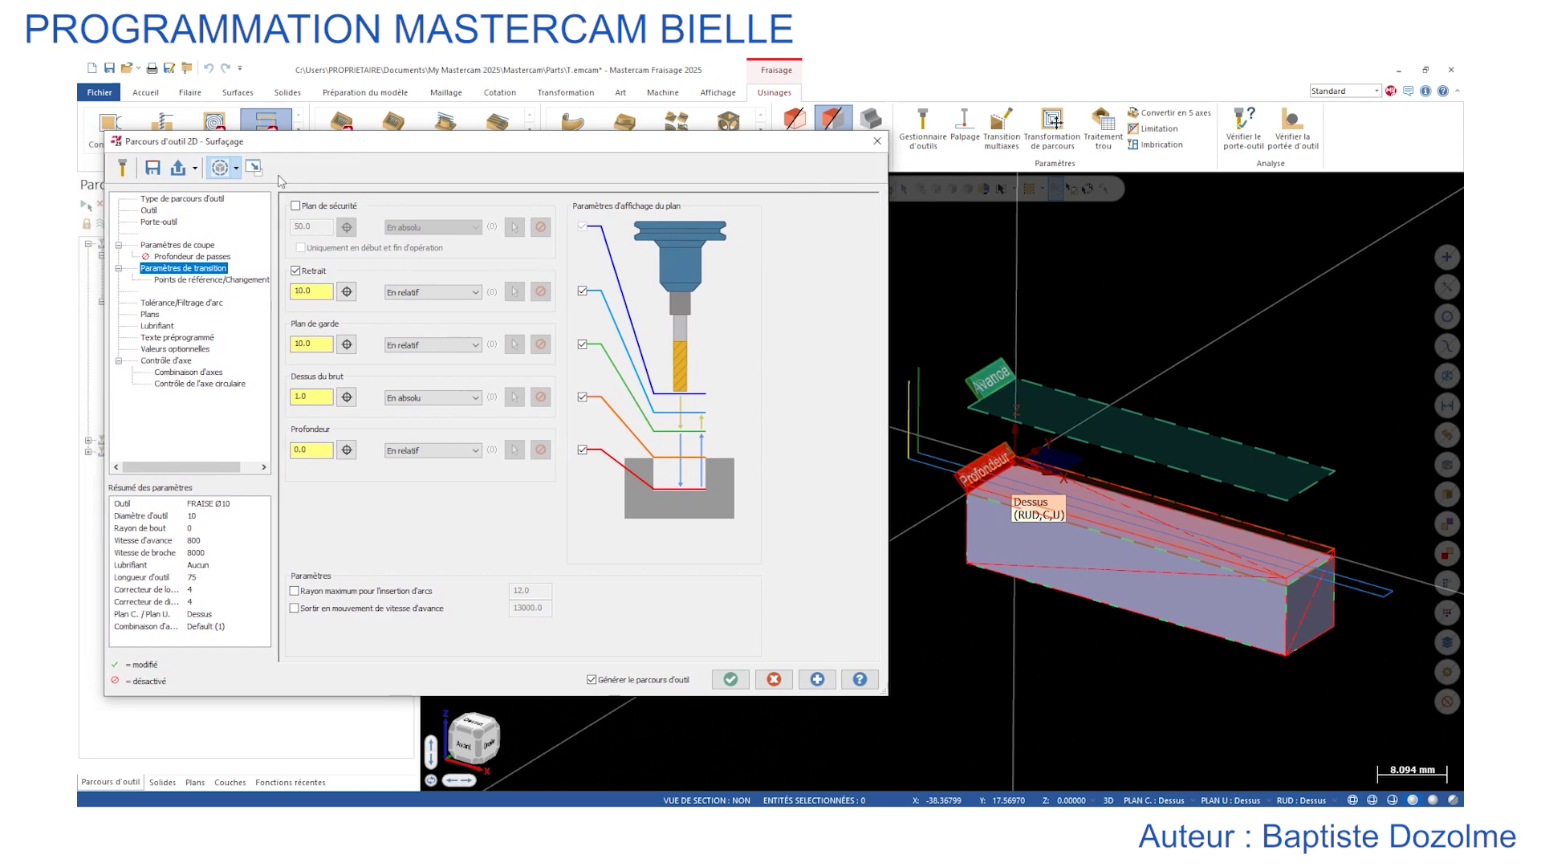
Try transverse overlaps of 20, 50 and 80 % for the facing operation, regenerating the toolpath to compare them.
left_click(178, 245)
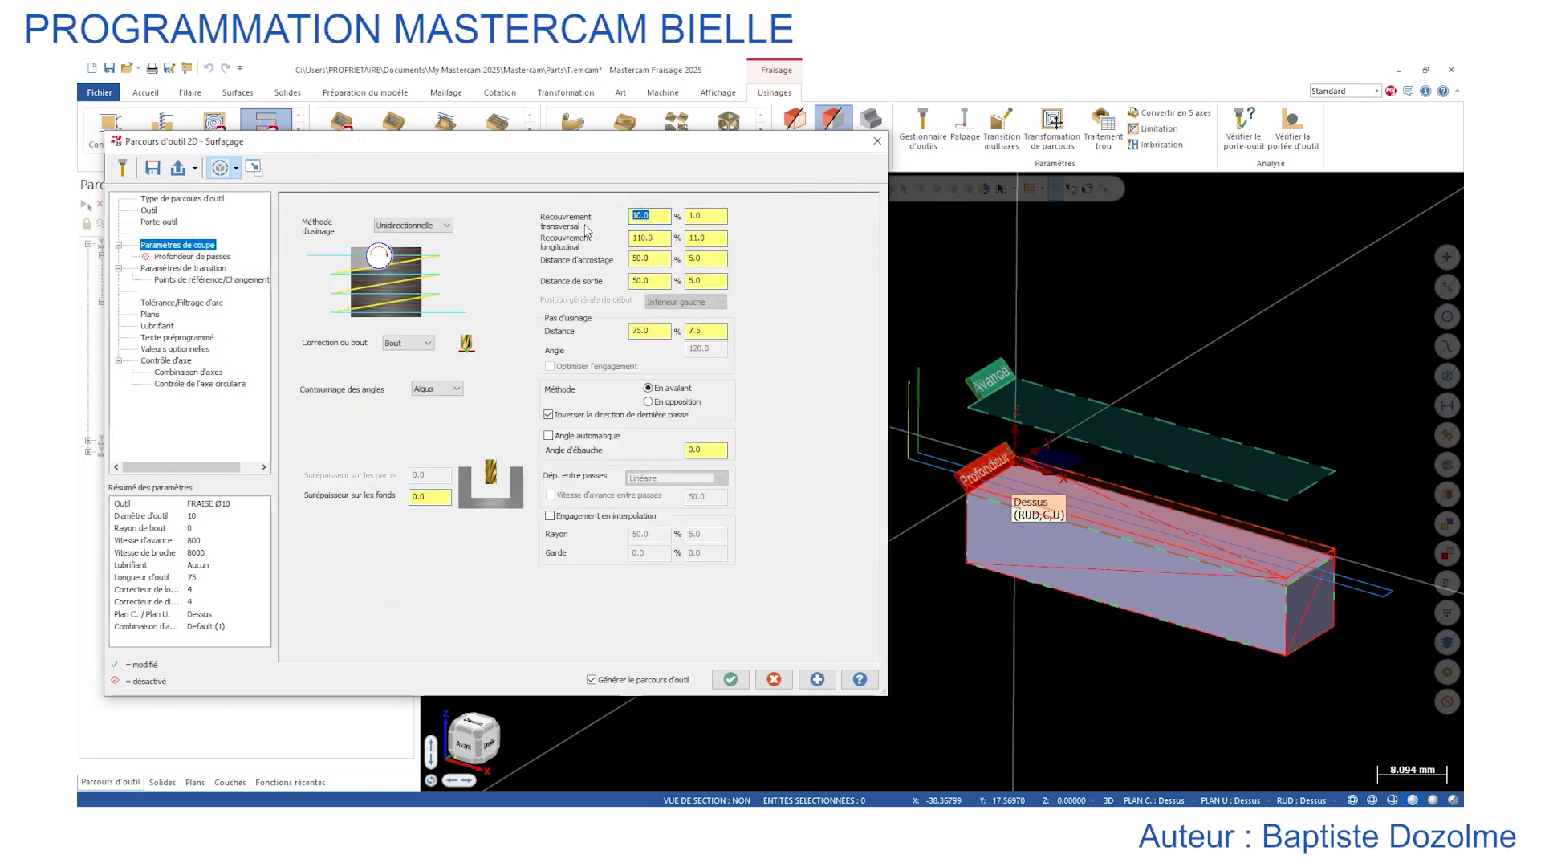
type("20")
key("Return")
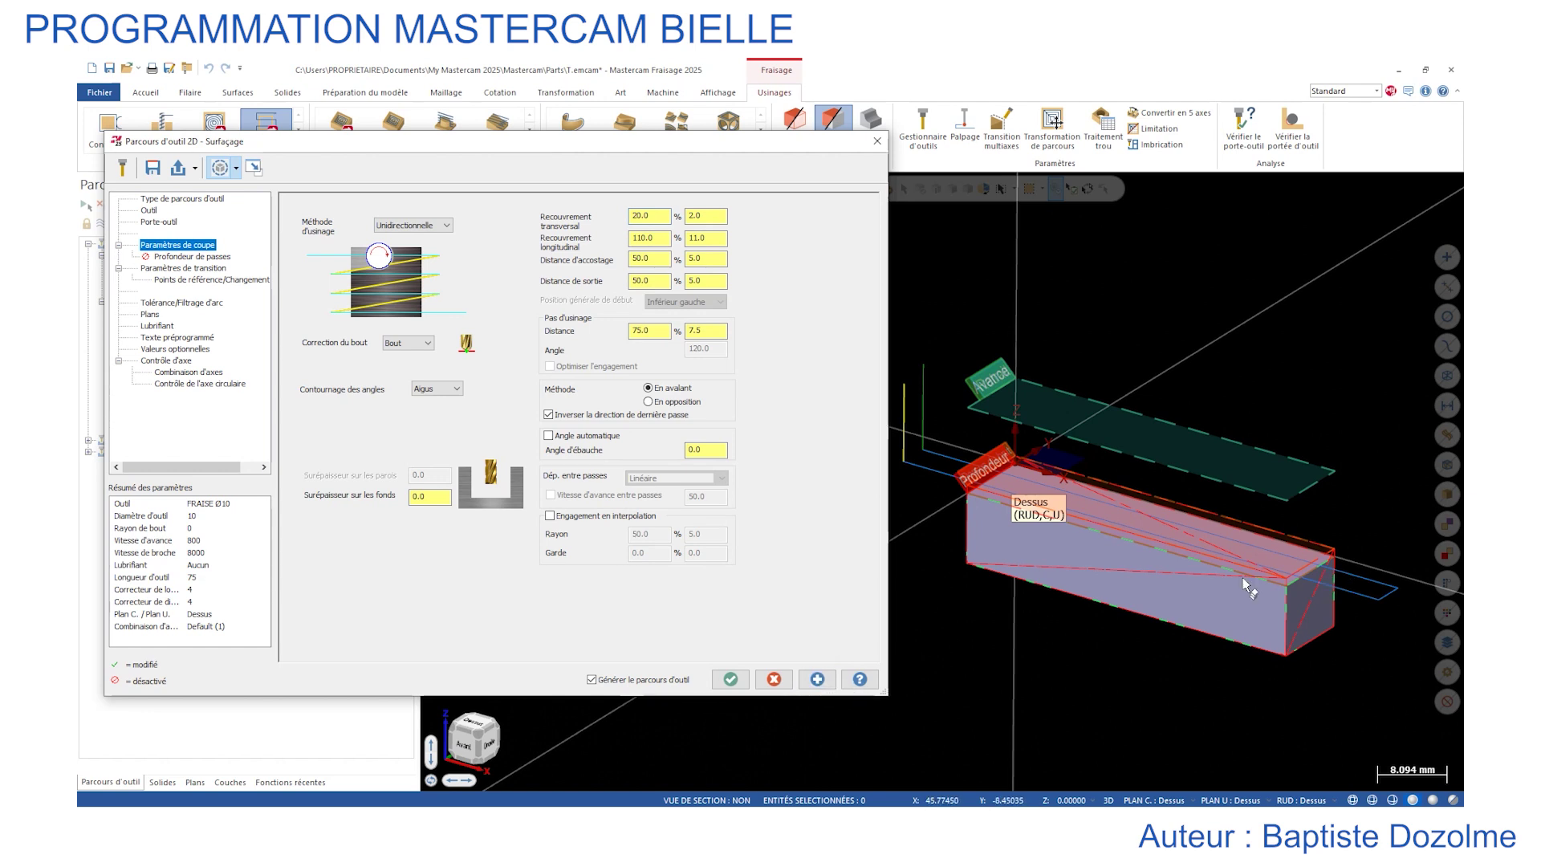
left_click_drag(658, 217, 606, 205)
type("50")
key("Return")
left_click(817, 678)
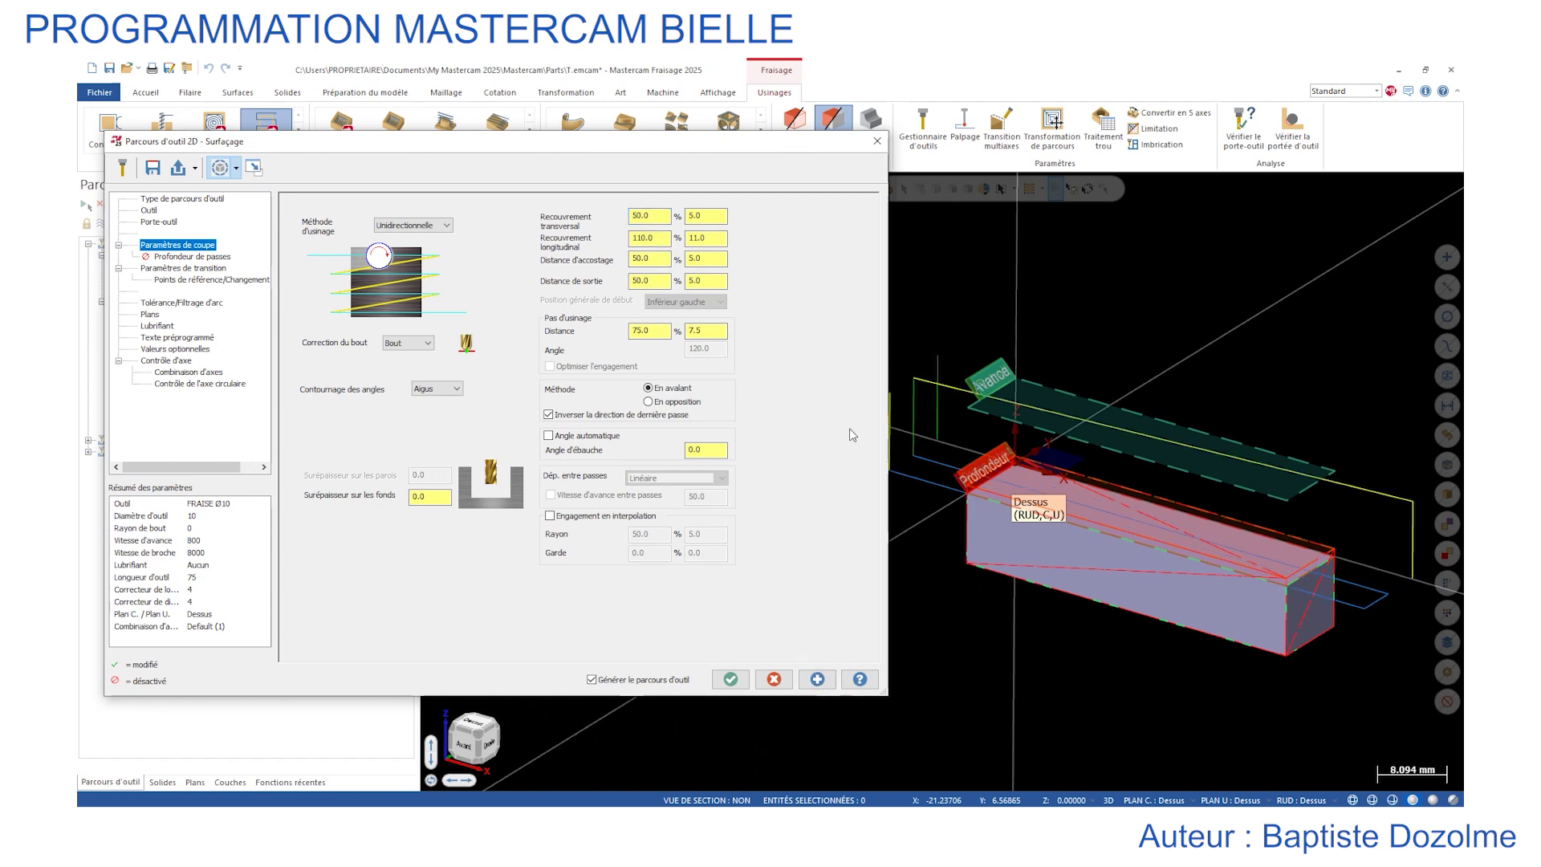
double_click(665, 218)
type("80")
key("Return")
left_click(817, 679)
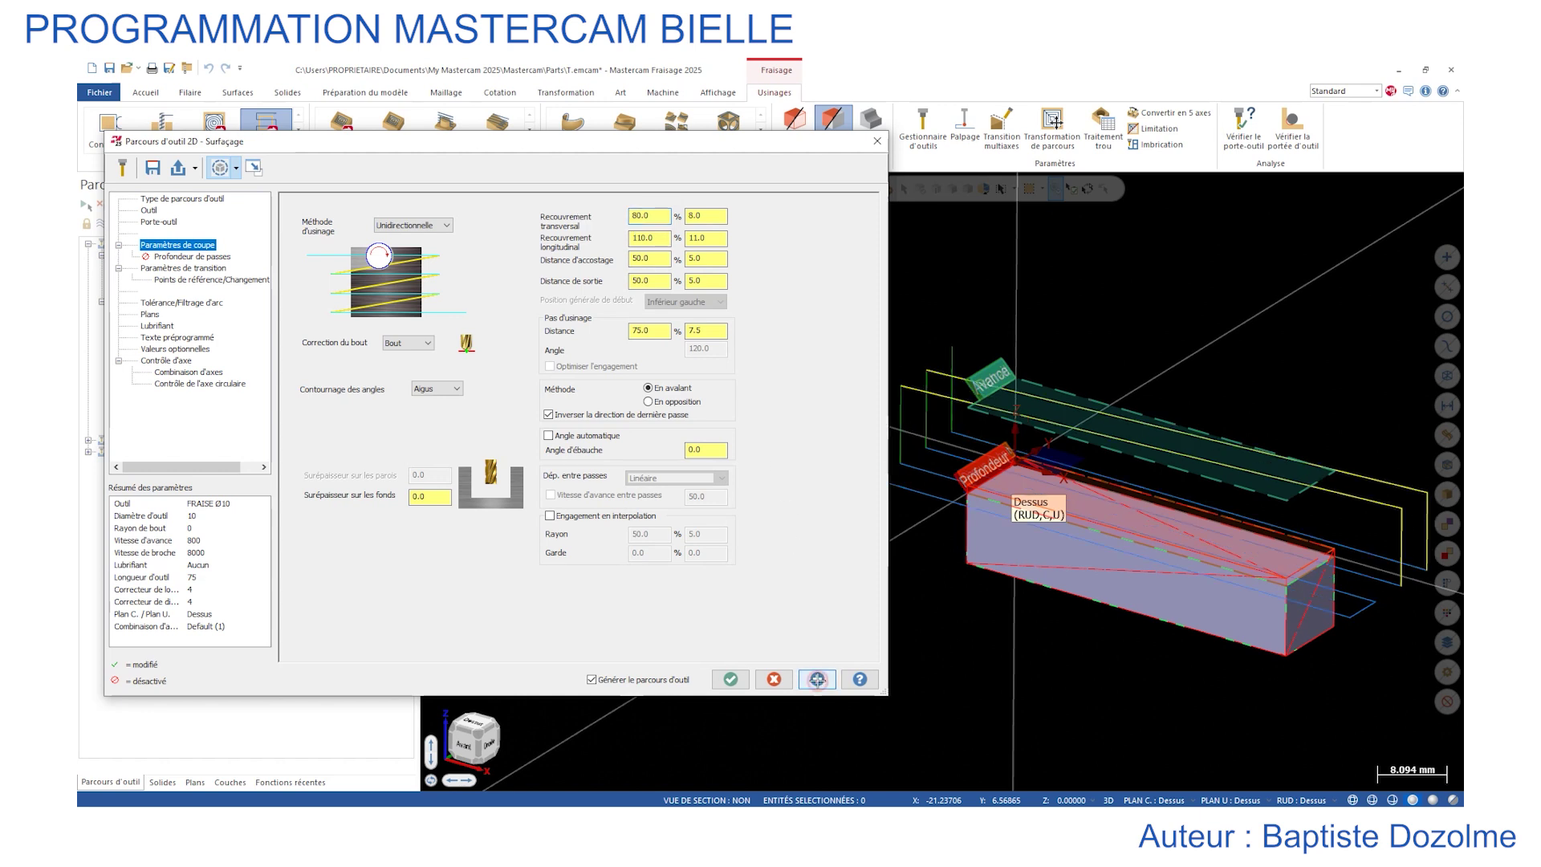
Try a 20 % transverse overlap again, then restore it to 10 % and regenerate the facing toolpath.
double_click(658, 216)
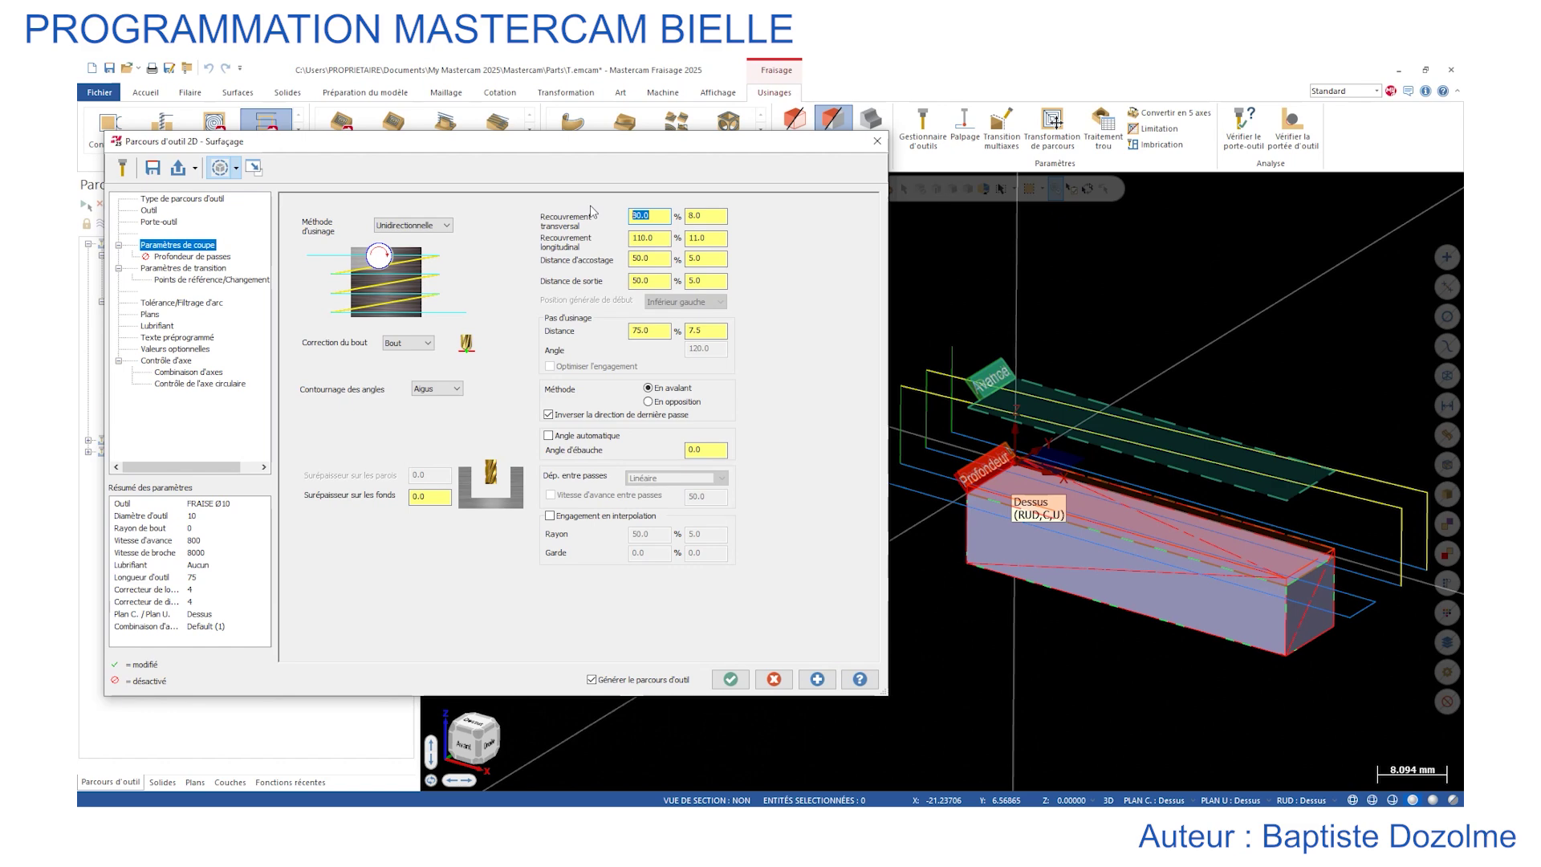
type("20")
key("Return")
left_click(817, 679)
double_click(654, 218)
type("10")
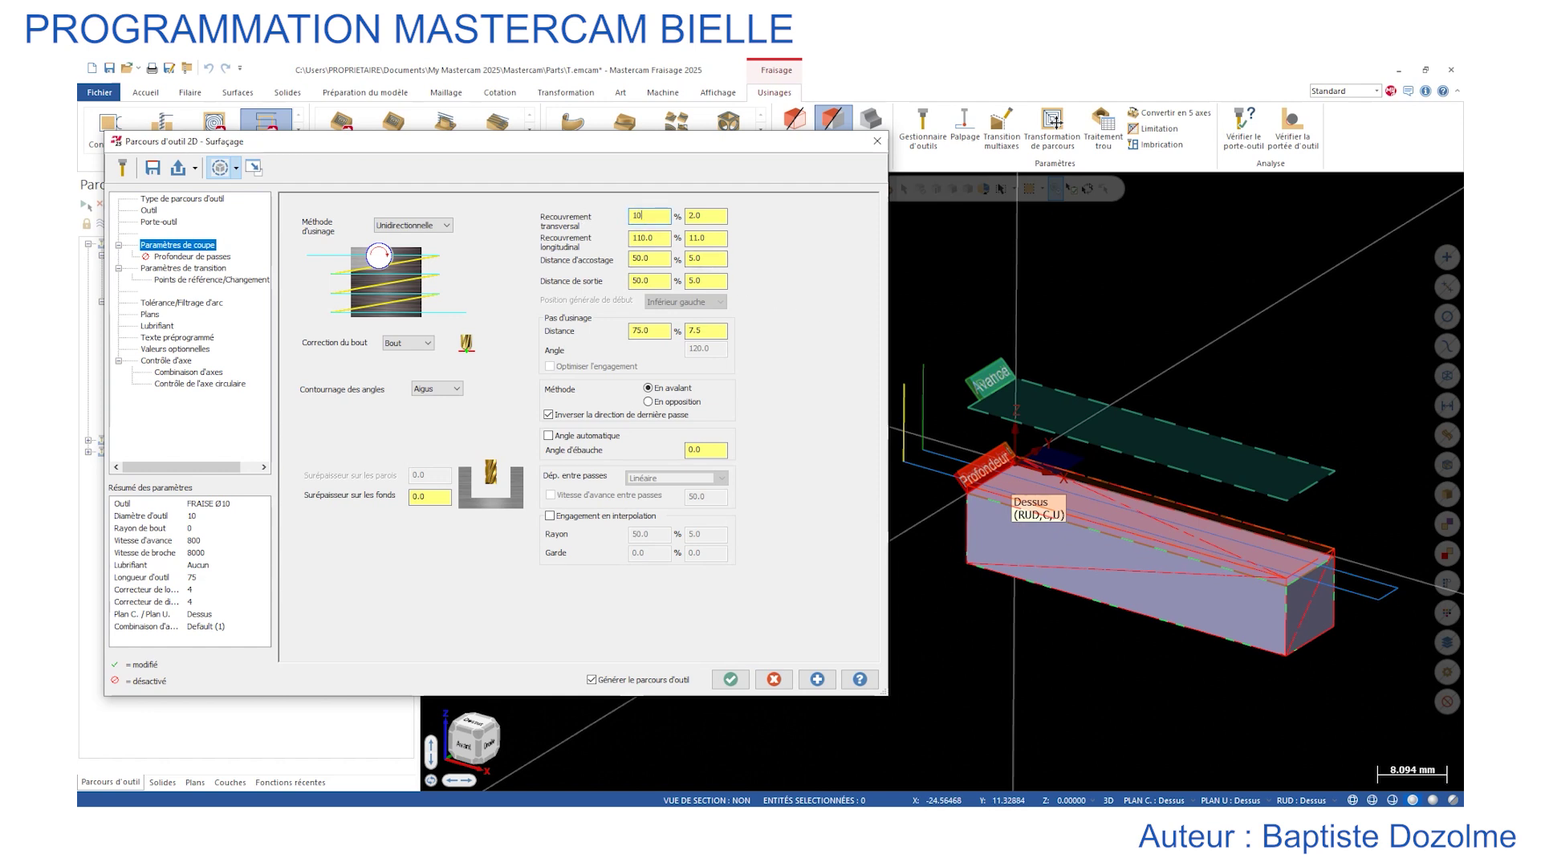
key("Return")
left_click(817, 679)
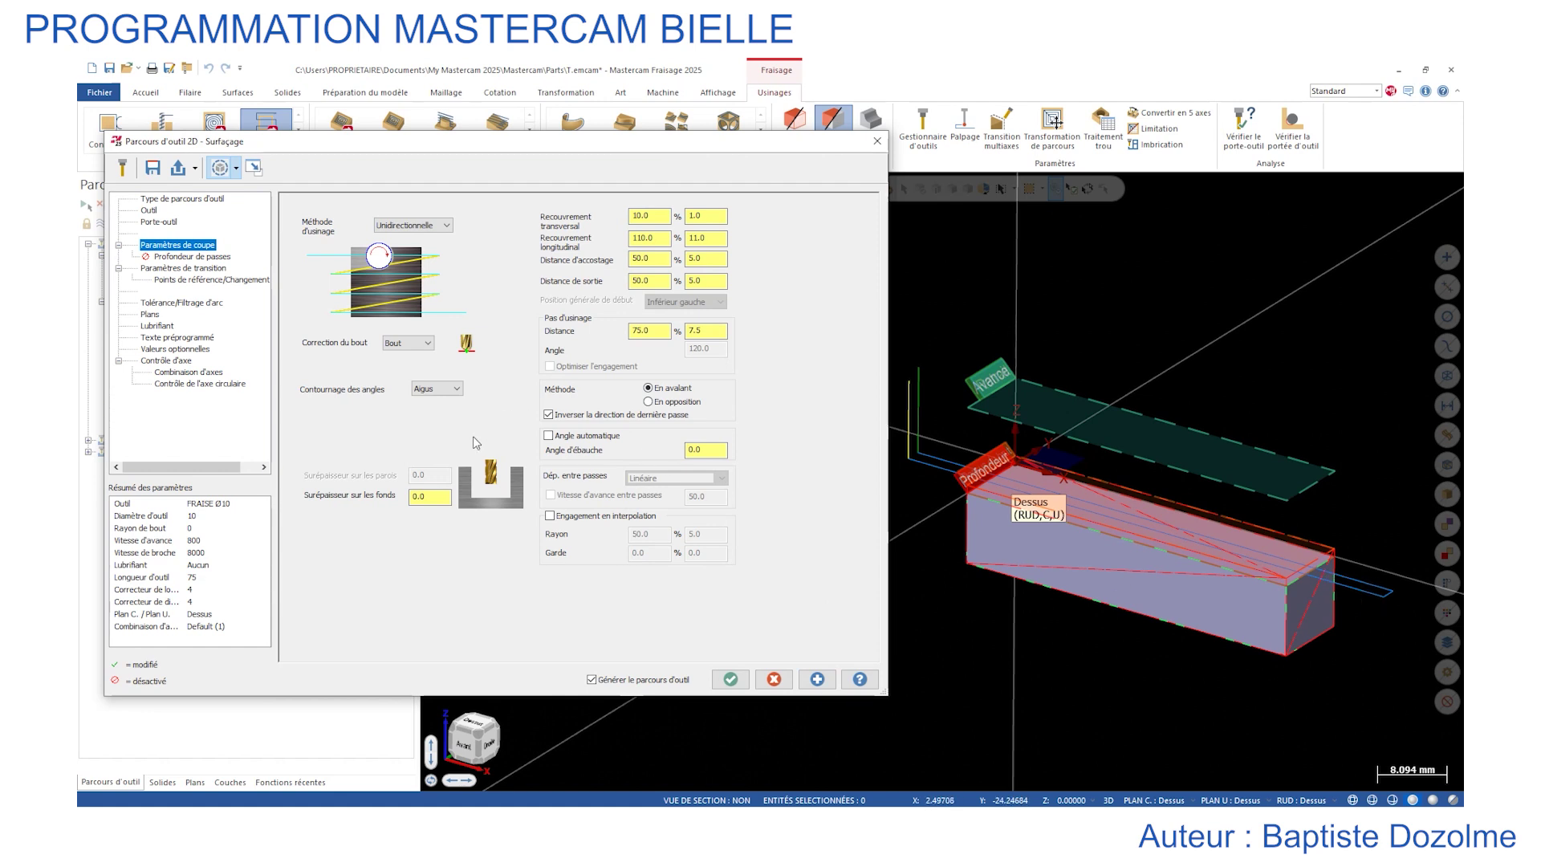
Recheck the facing operation's transition heights and turn its nozzle coolant (Buses) on.
left_click(172, 270)
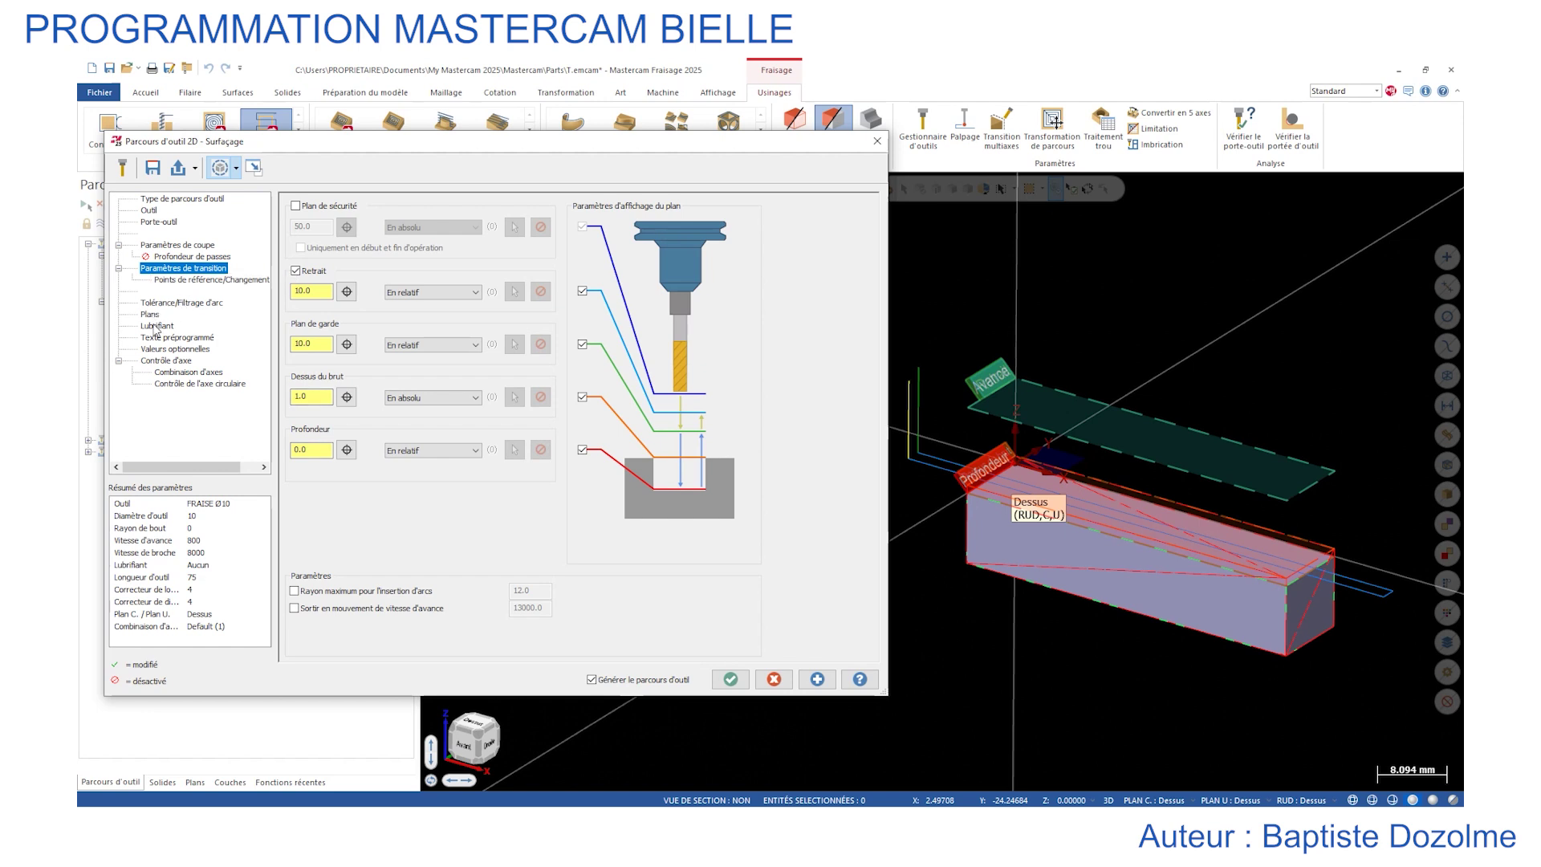
left_click(157, 327)
left_click(514, 282)
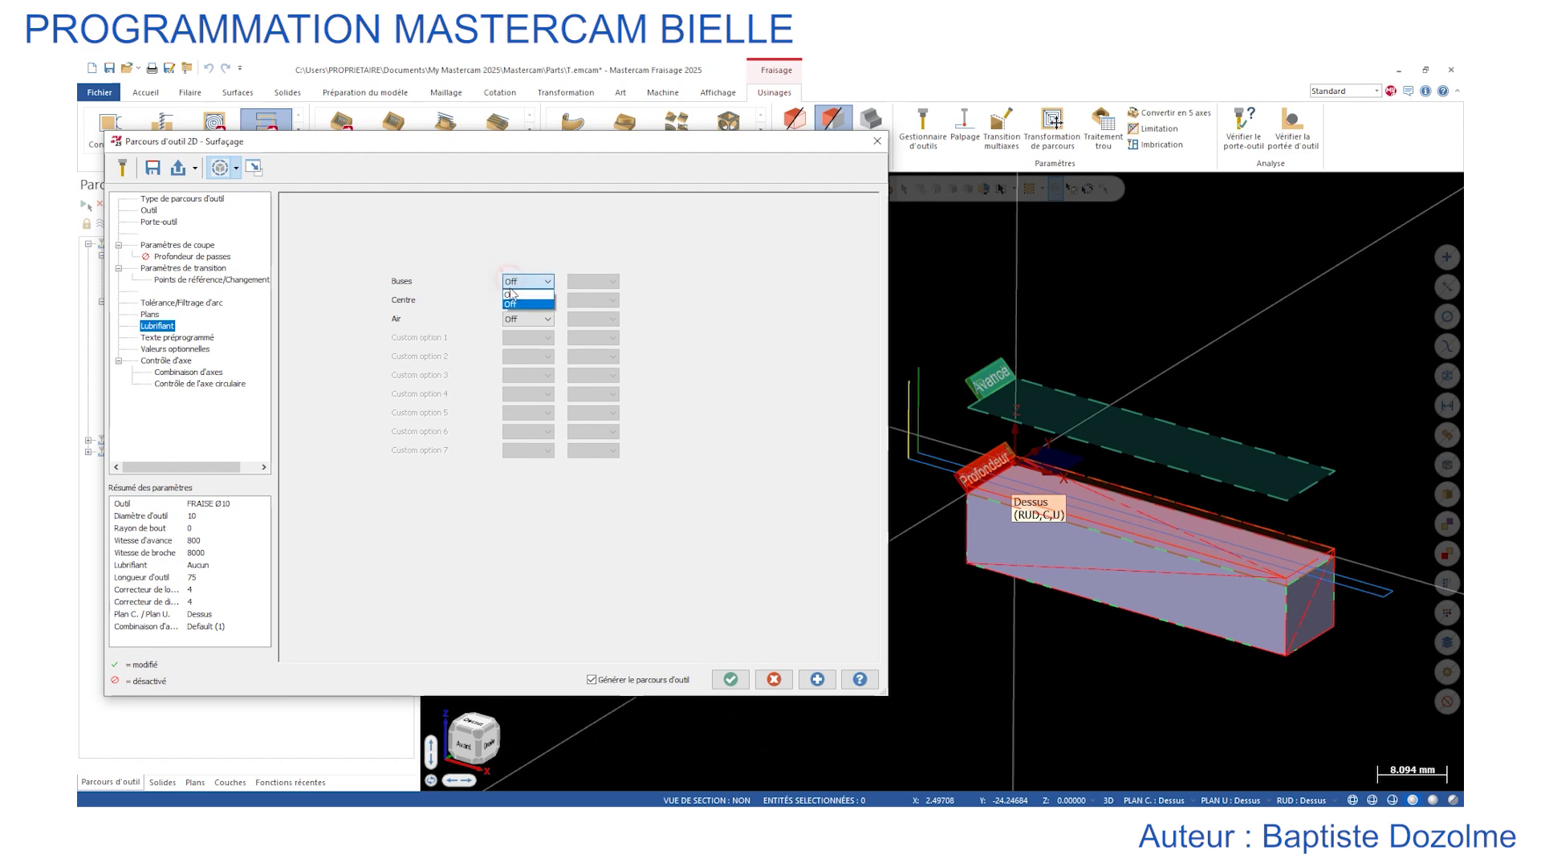
left_click(510, 295)
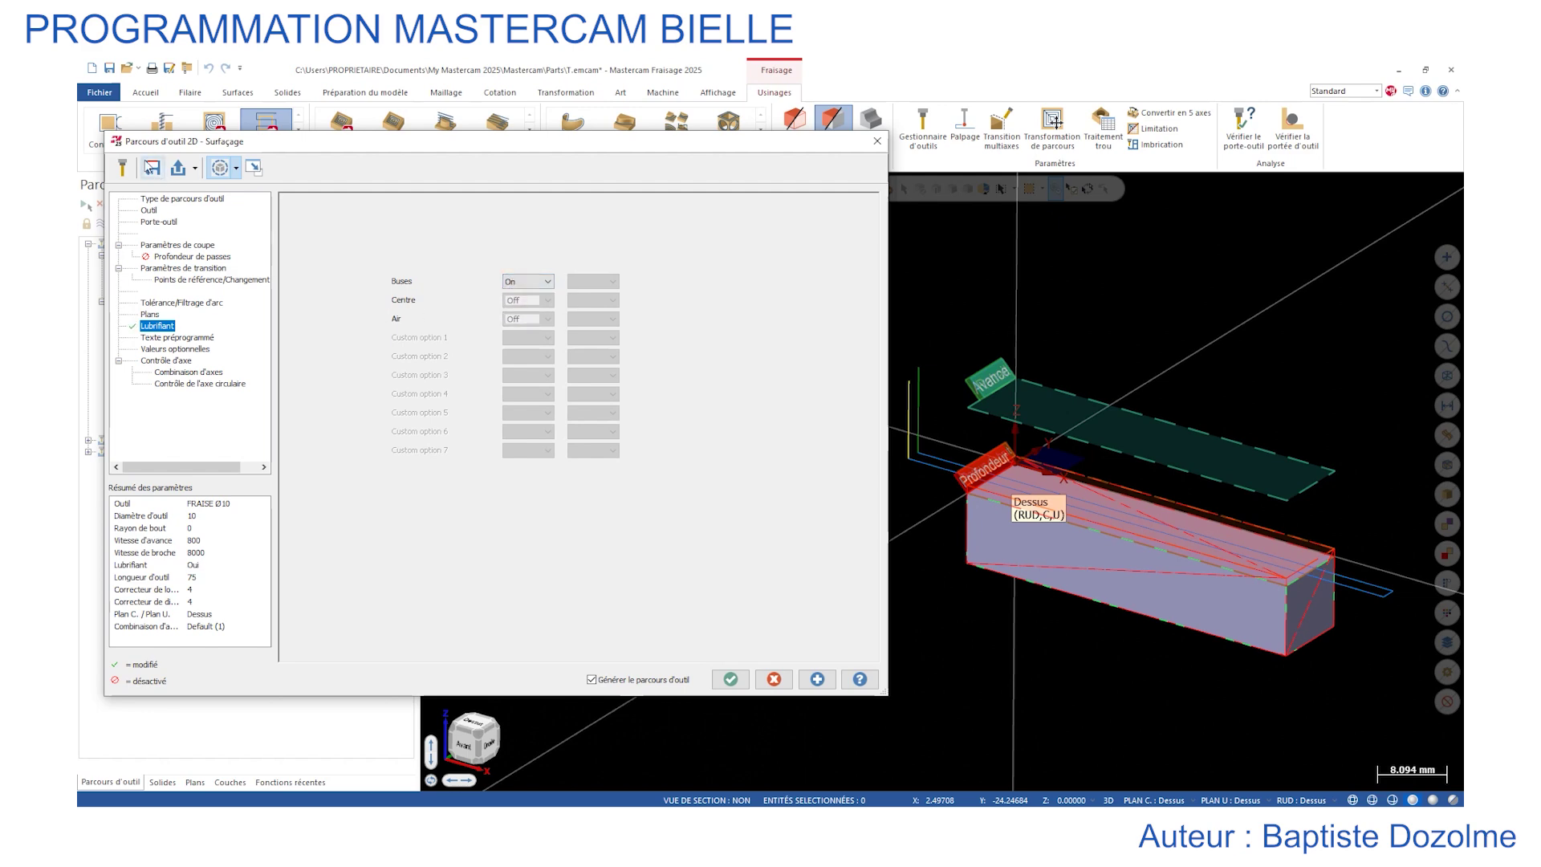
Save the facing operation's parameters as defaults and validate the operation.
left_click(152, 167)
left_click(382, 209)
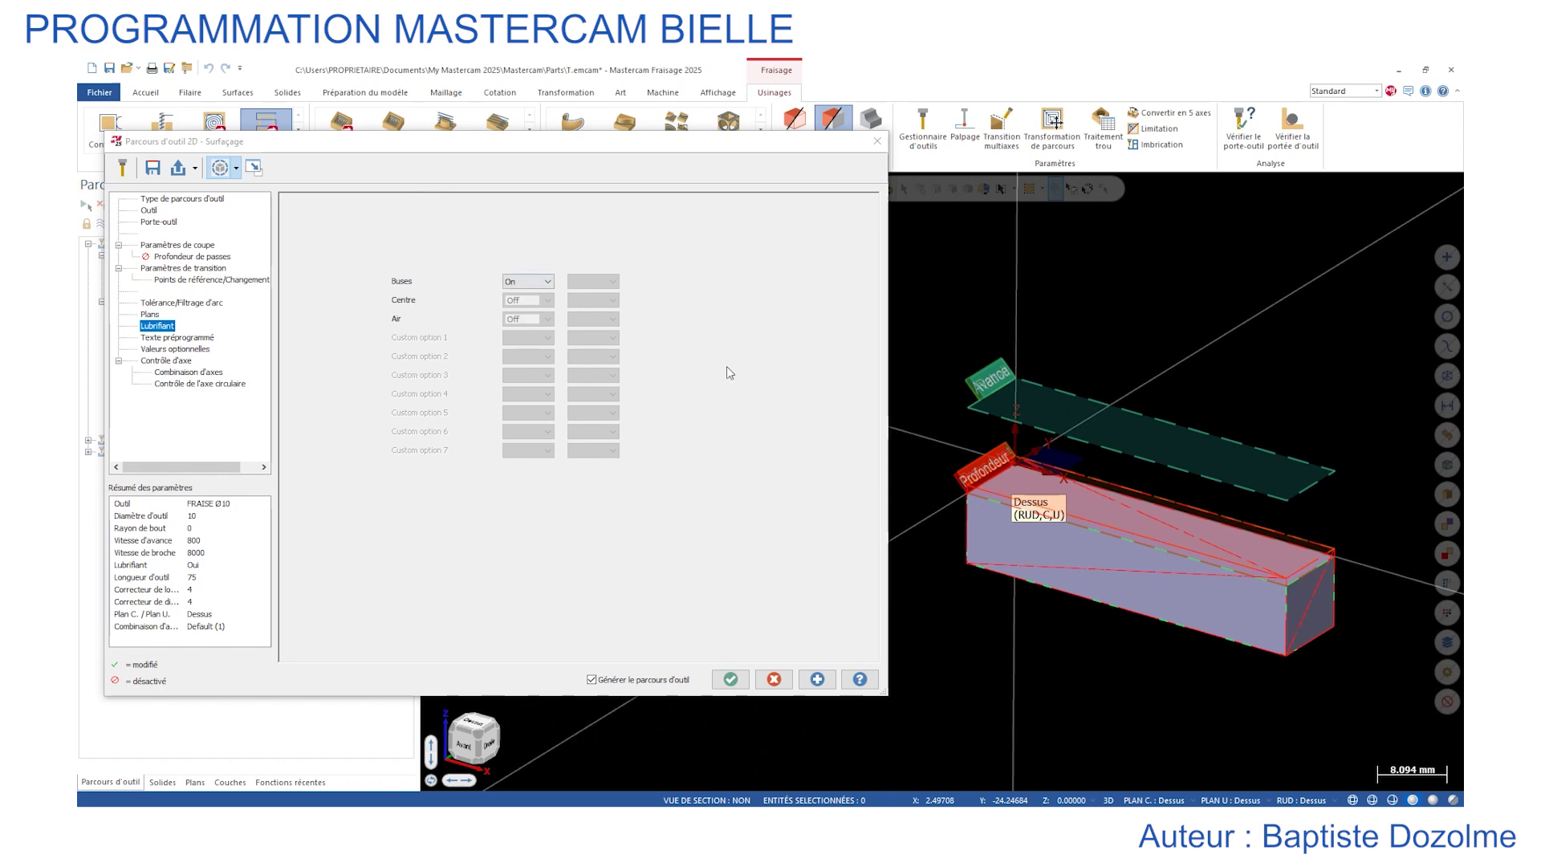
left_click(730, 679)
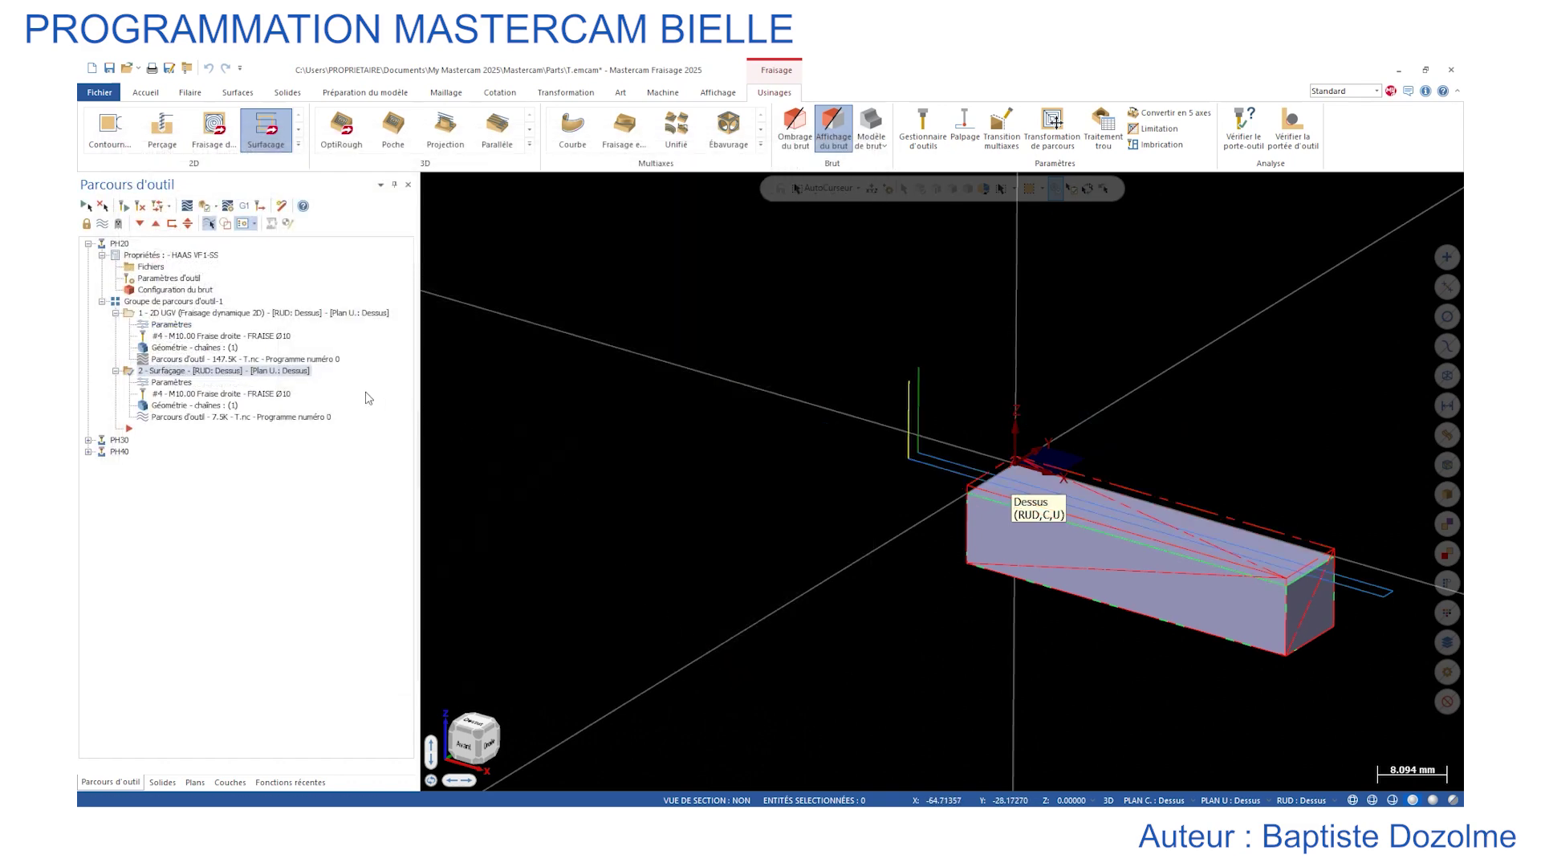
Play the verification of both PH20 operations at a slower speed, and launch the machine simulation verification on them.
scroll(1140, 517, "up", 3)
scroll(1135, 514, "down", 2)
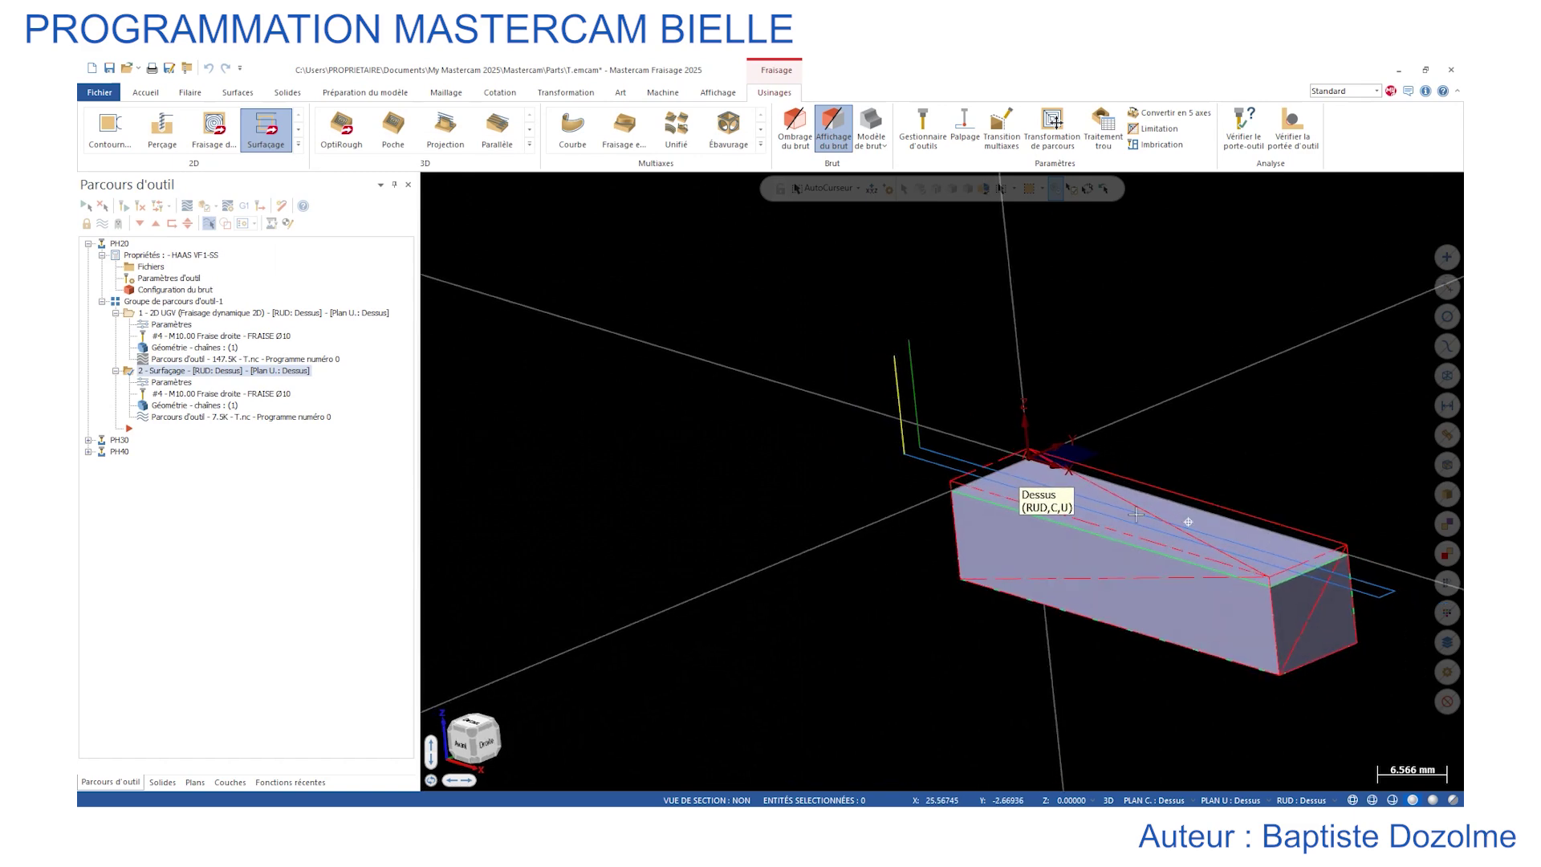
mouse_move(1135, 514)
middle_mouse_down()
mouse_move(1039, 533)
mouse_move(1108, 518)
middle_mouse_up()
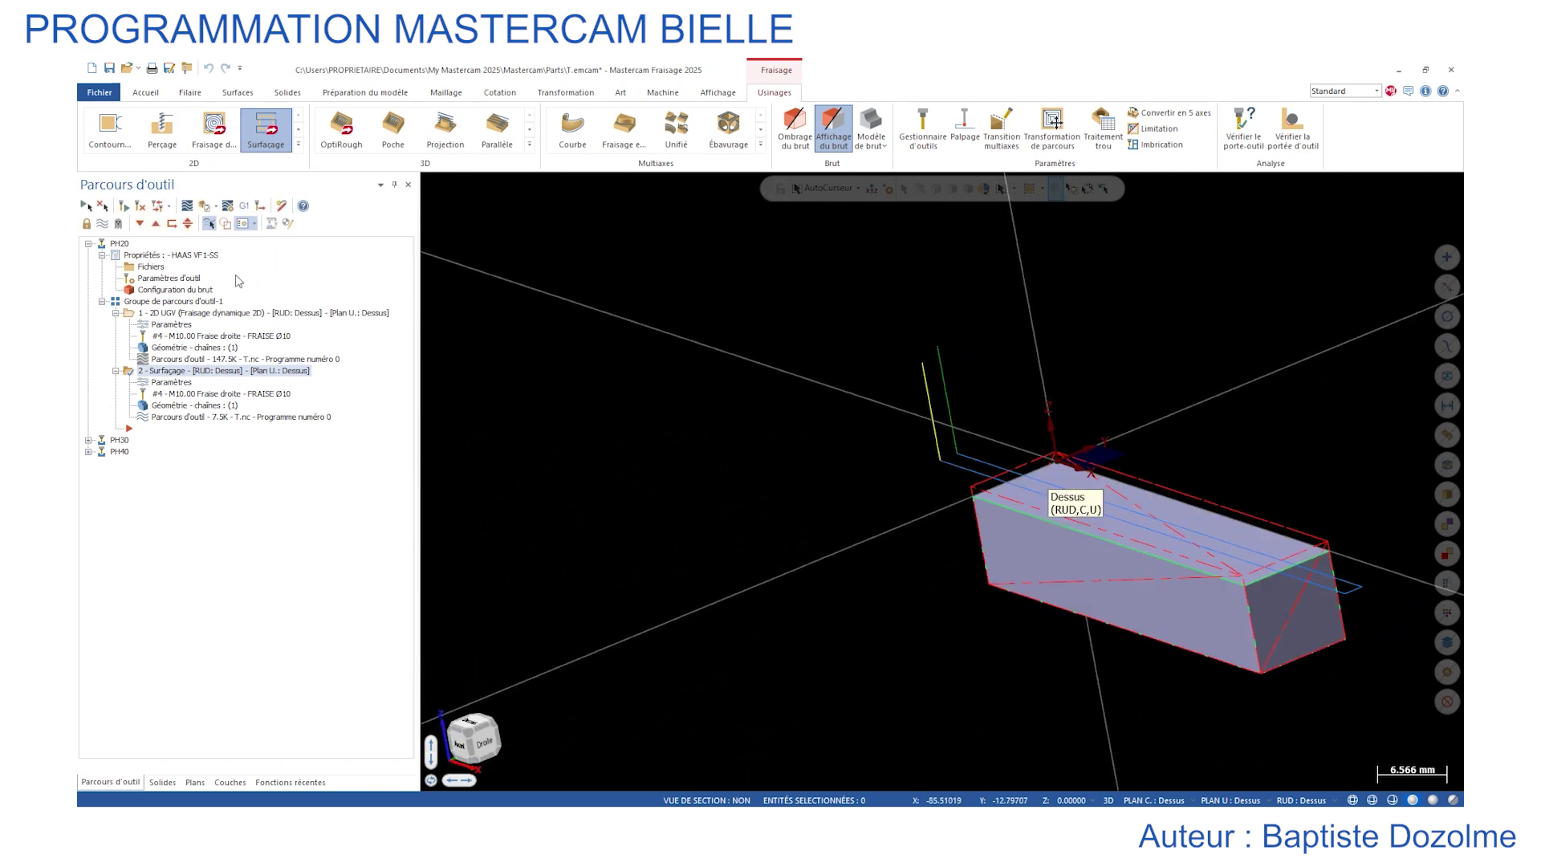
left_click(130, 314)
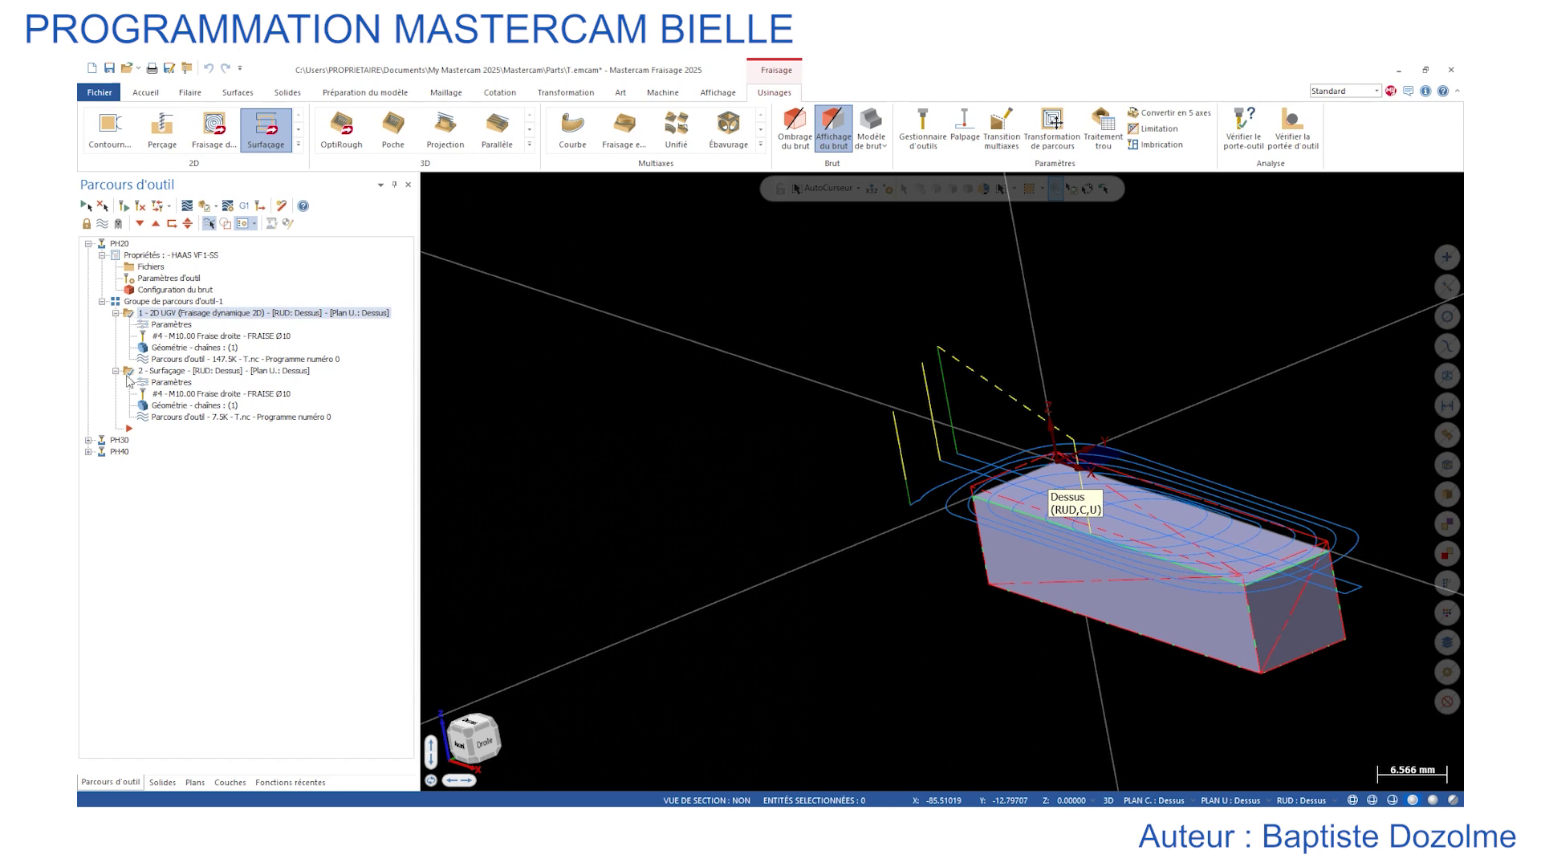
left_click(203, 207)
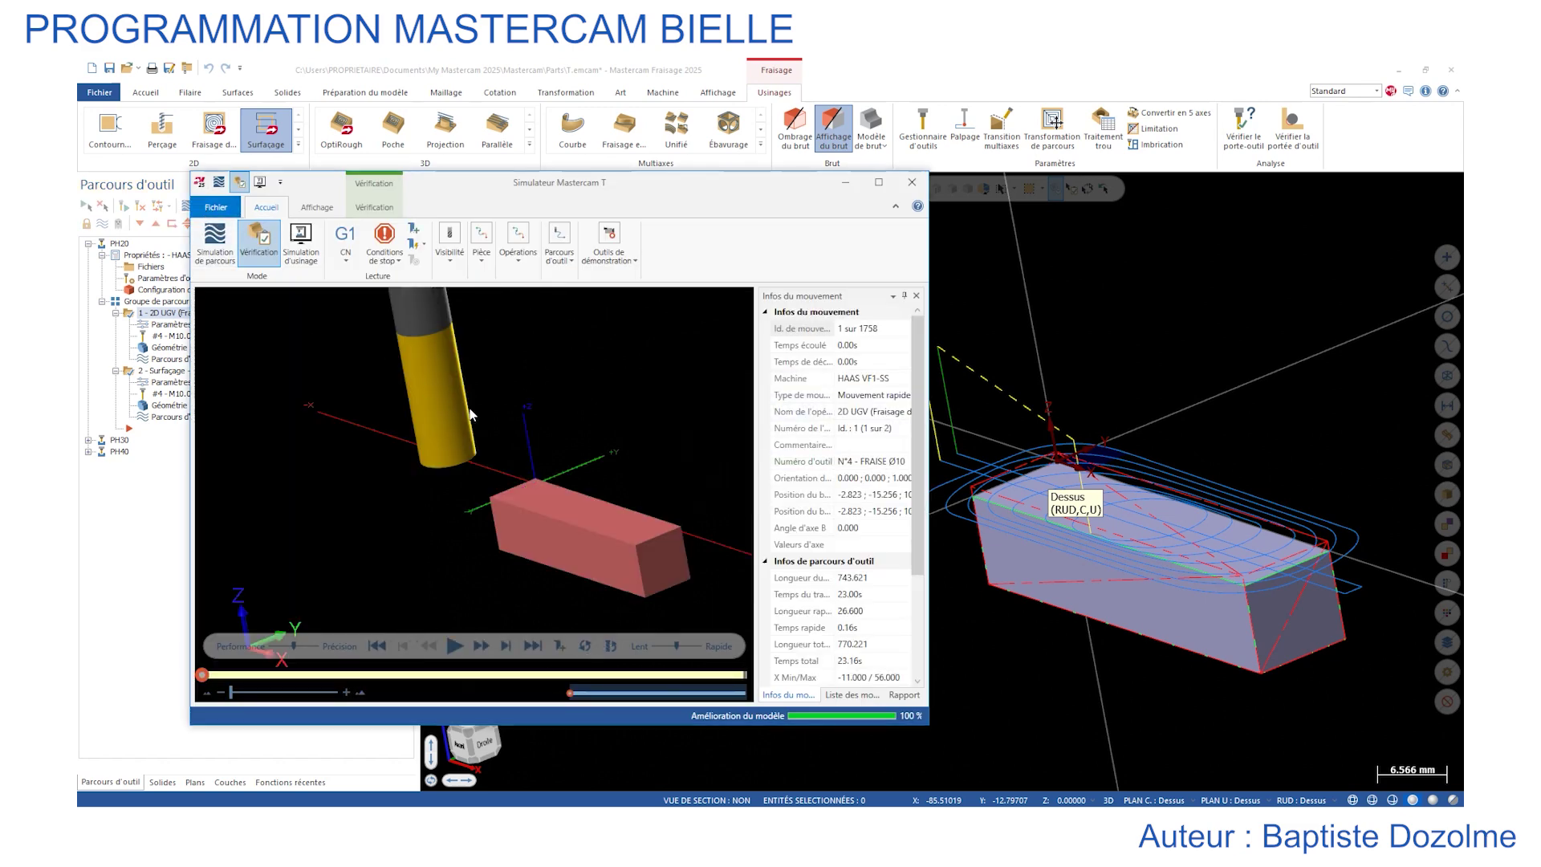
left_click_drag(677, 646, 667, 646)
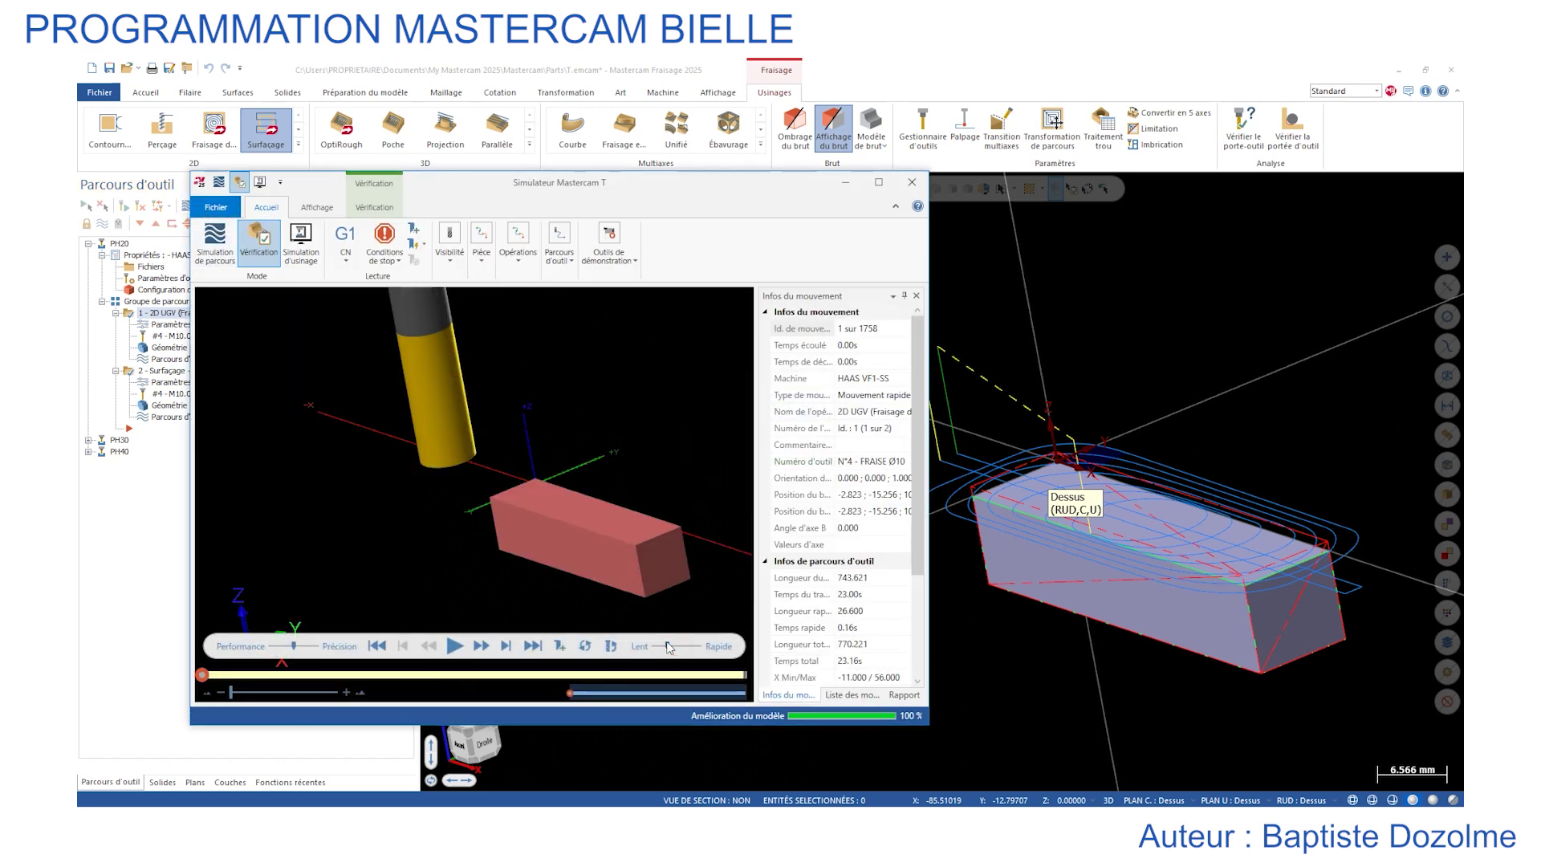
left_click(454, 646)
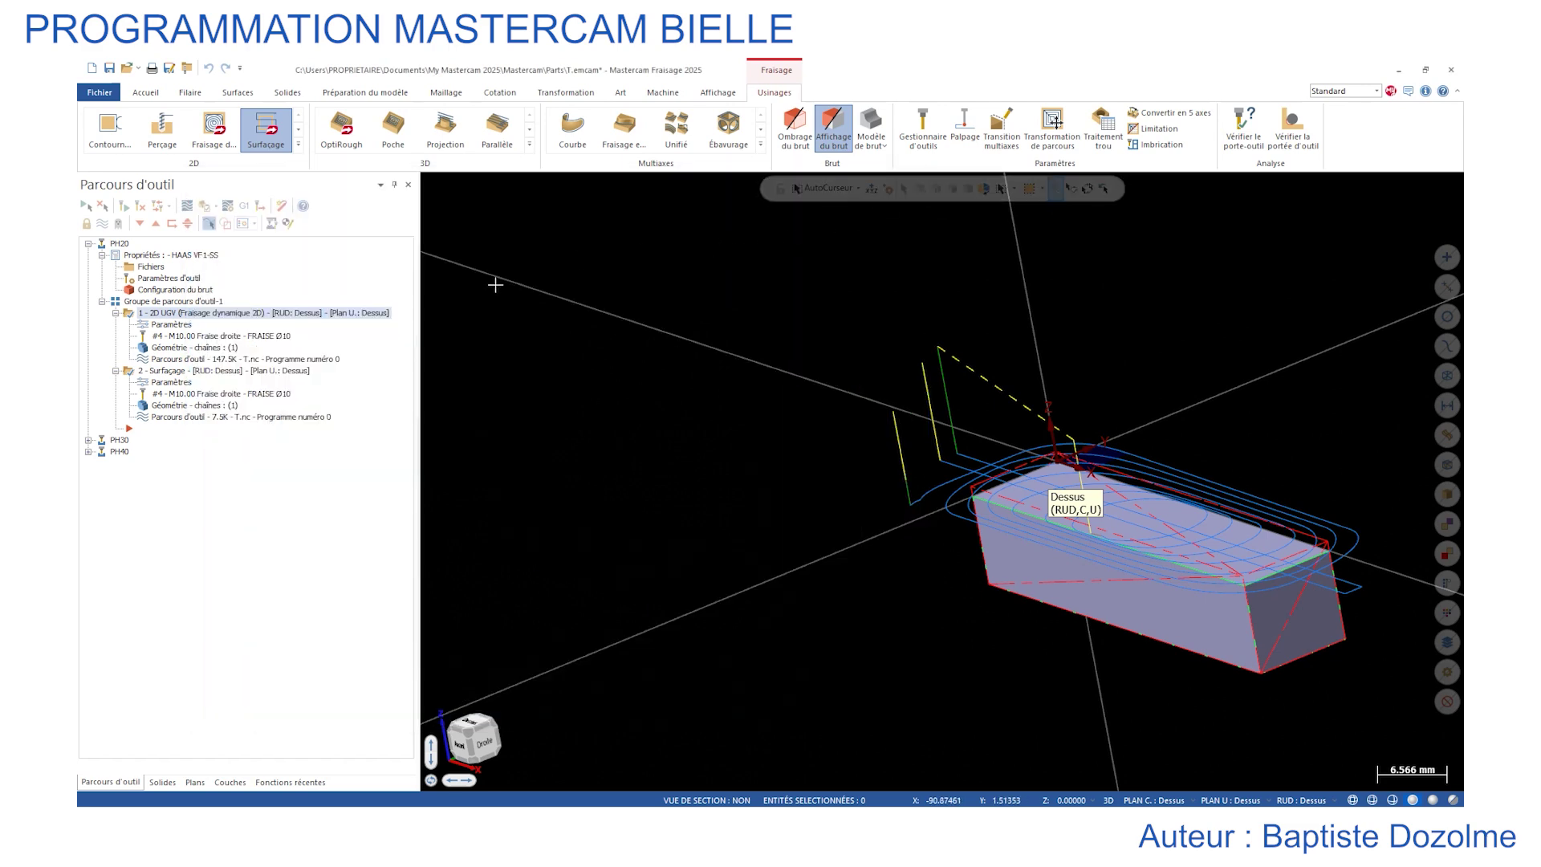
left_click(663, 93)
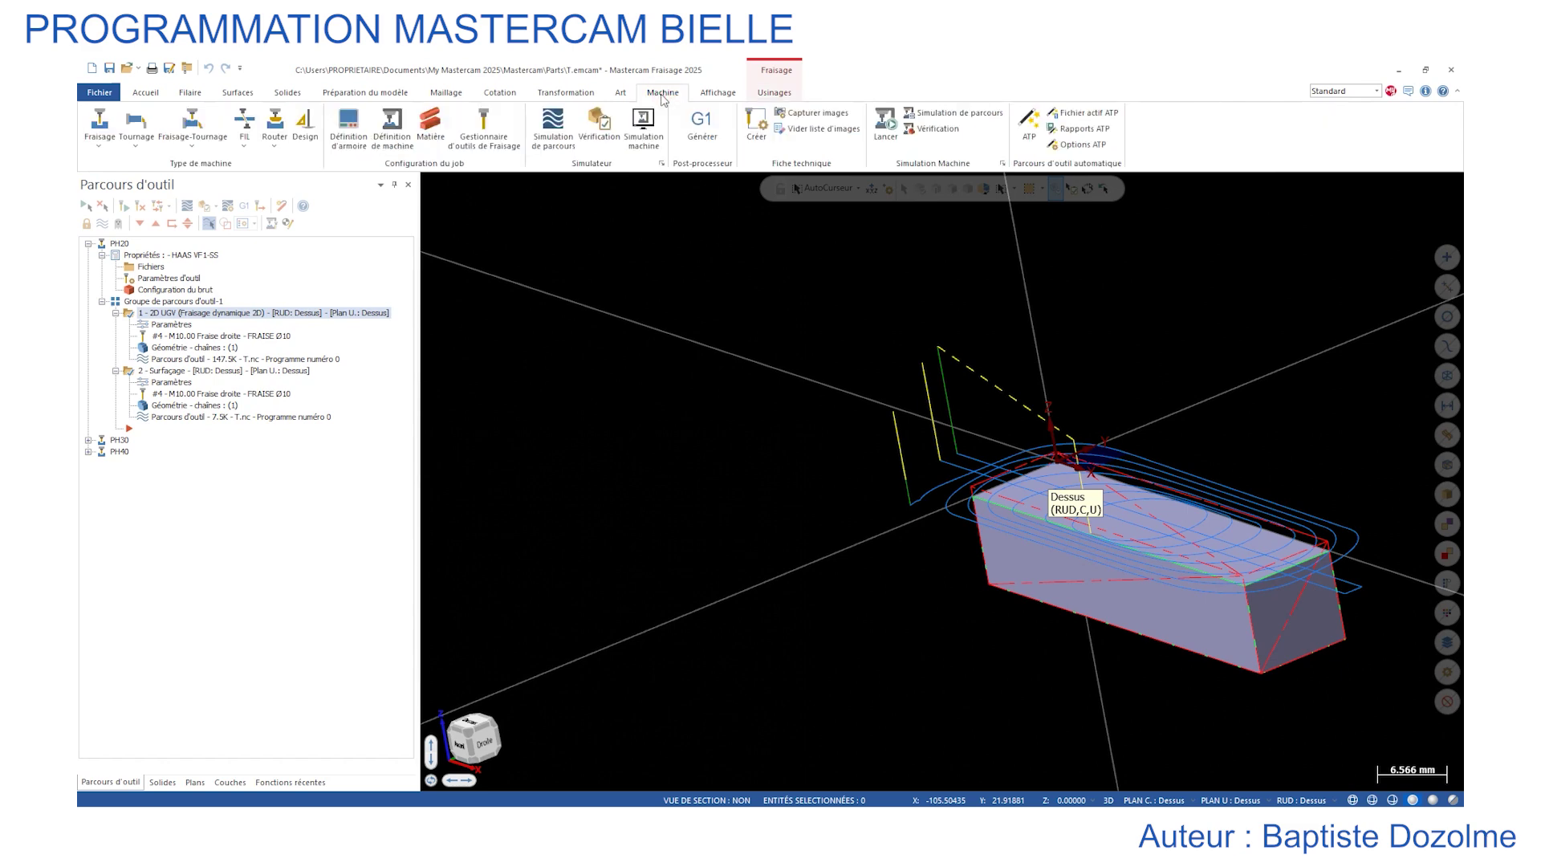
left_click(939, 130)
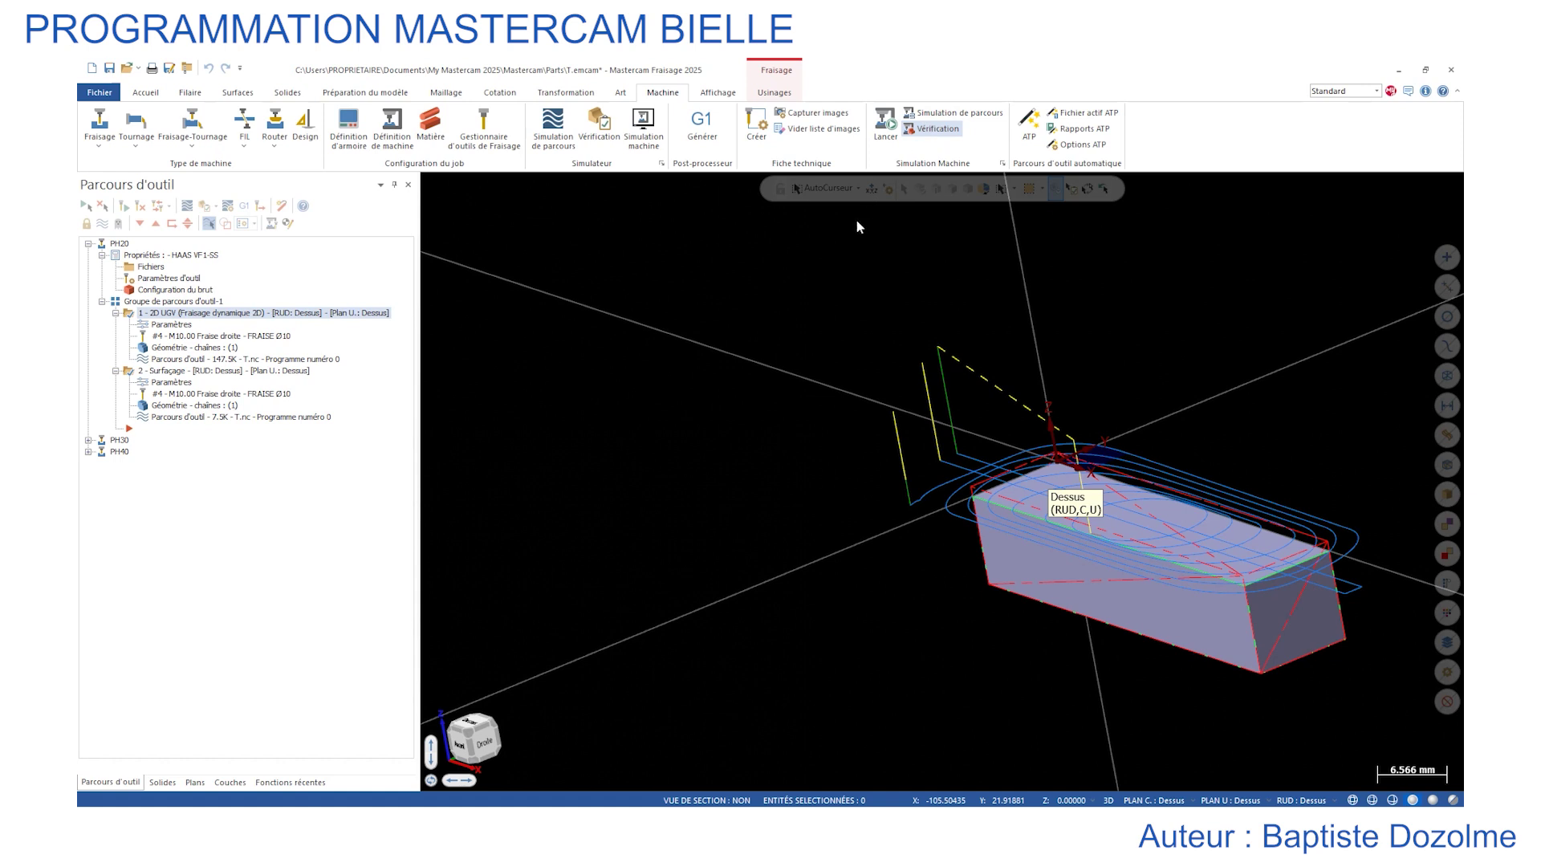
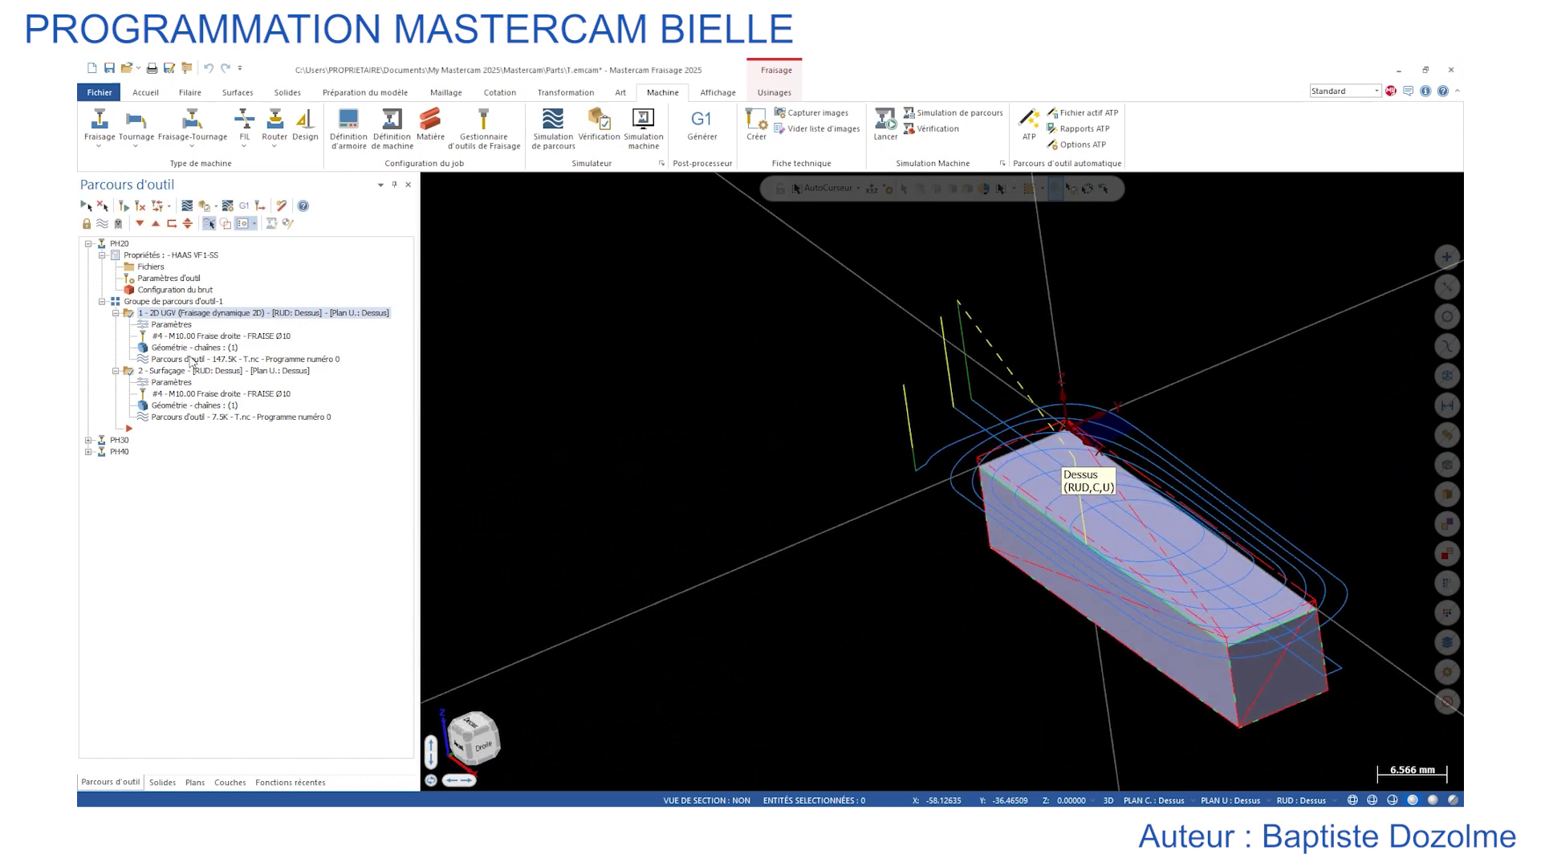
Make the PH30 machine group active and collapse the PH20 group.
left_click(102, 301)
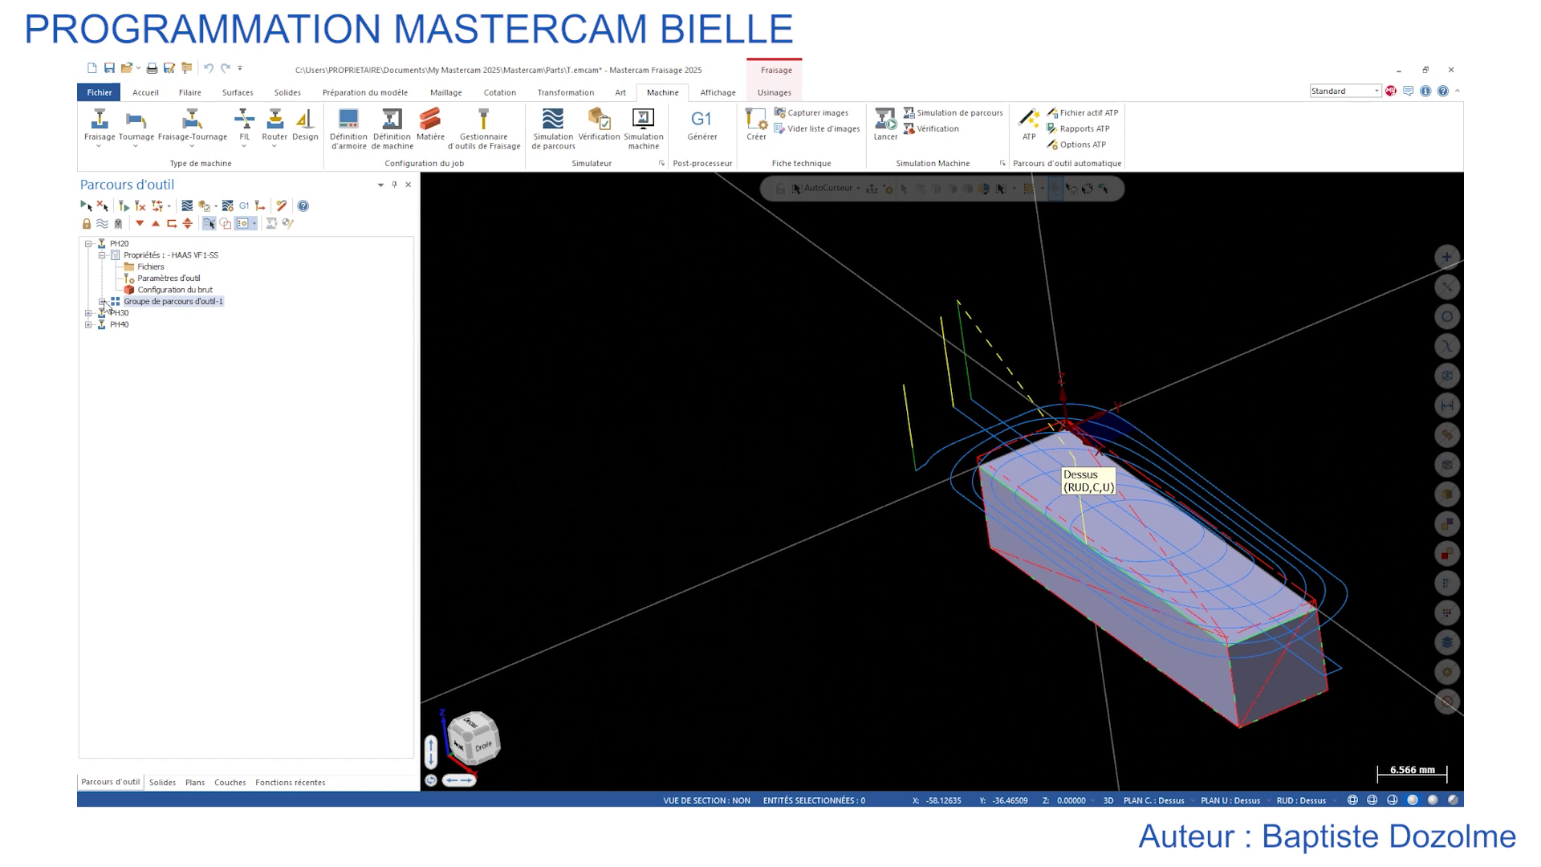
left_click(102, 301)
left_click(119, 440)
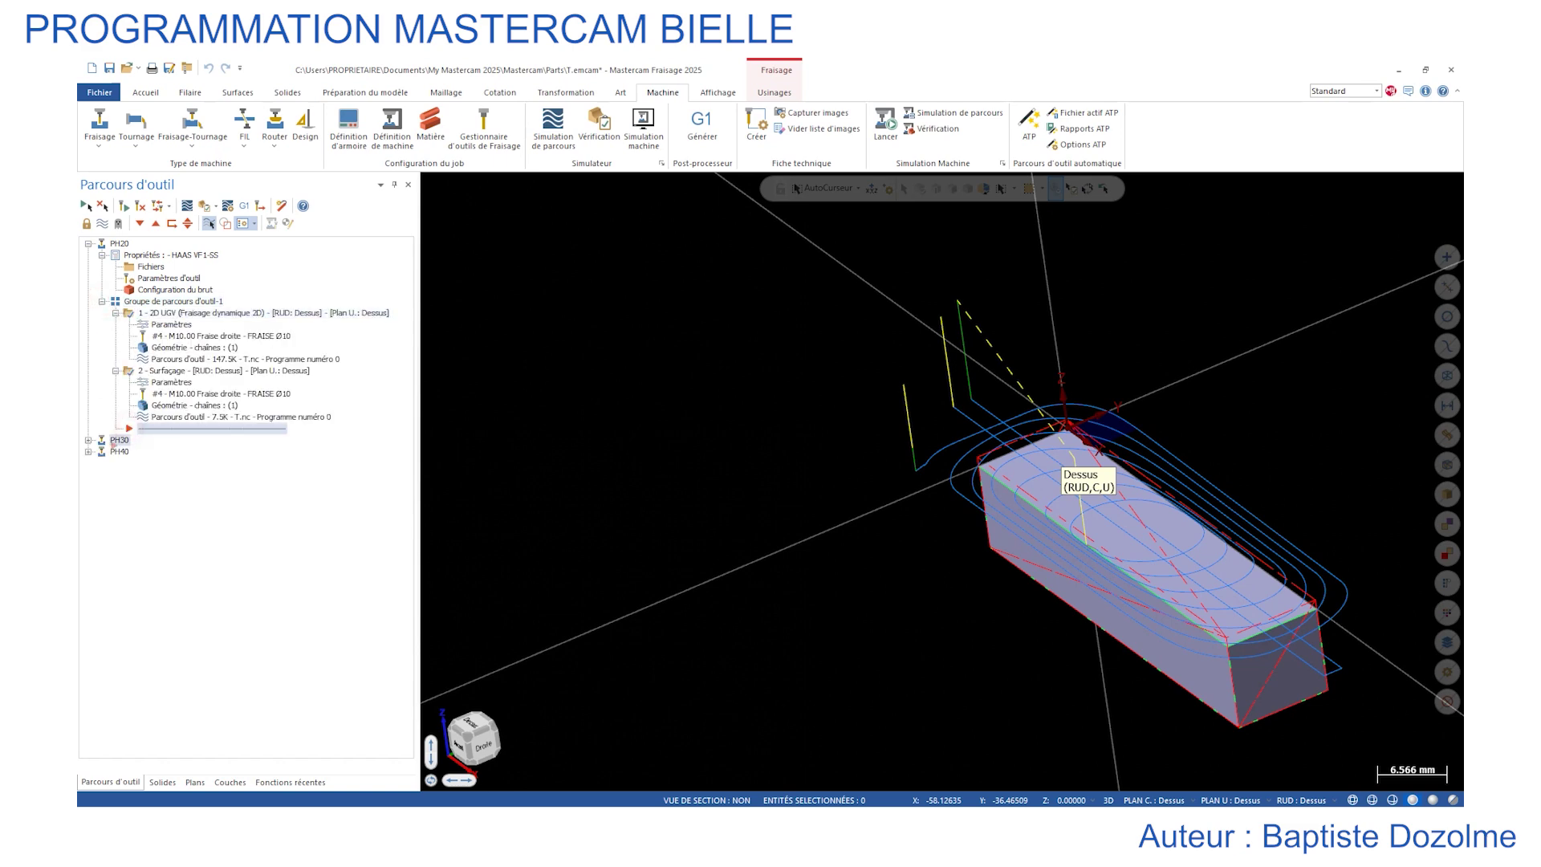
left_click(88, 243)
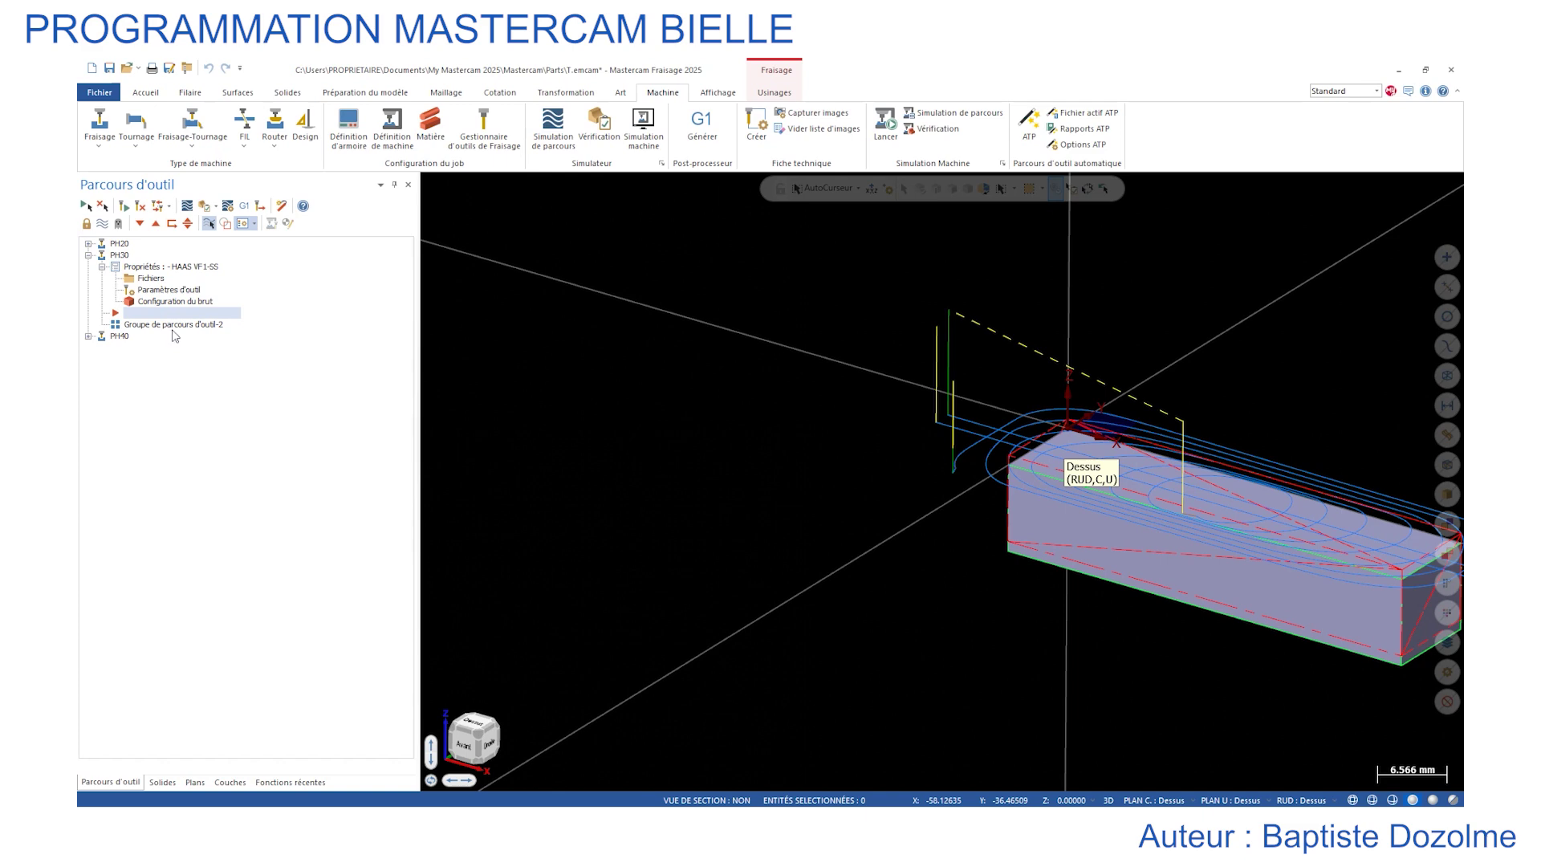
Make layer 4 (PH30) visible and current, and hide layer 2 (PH20).
left_click(230, 782)
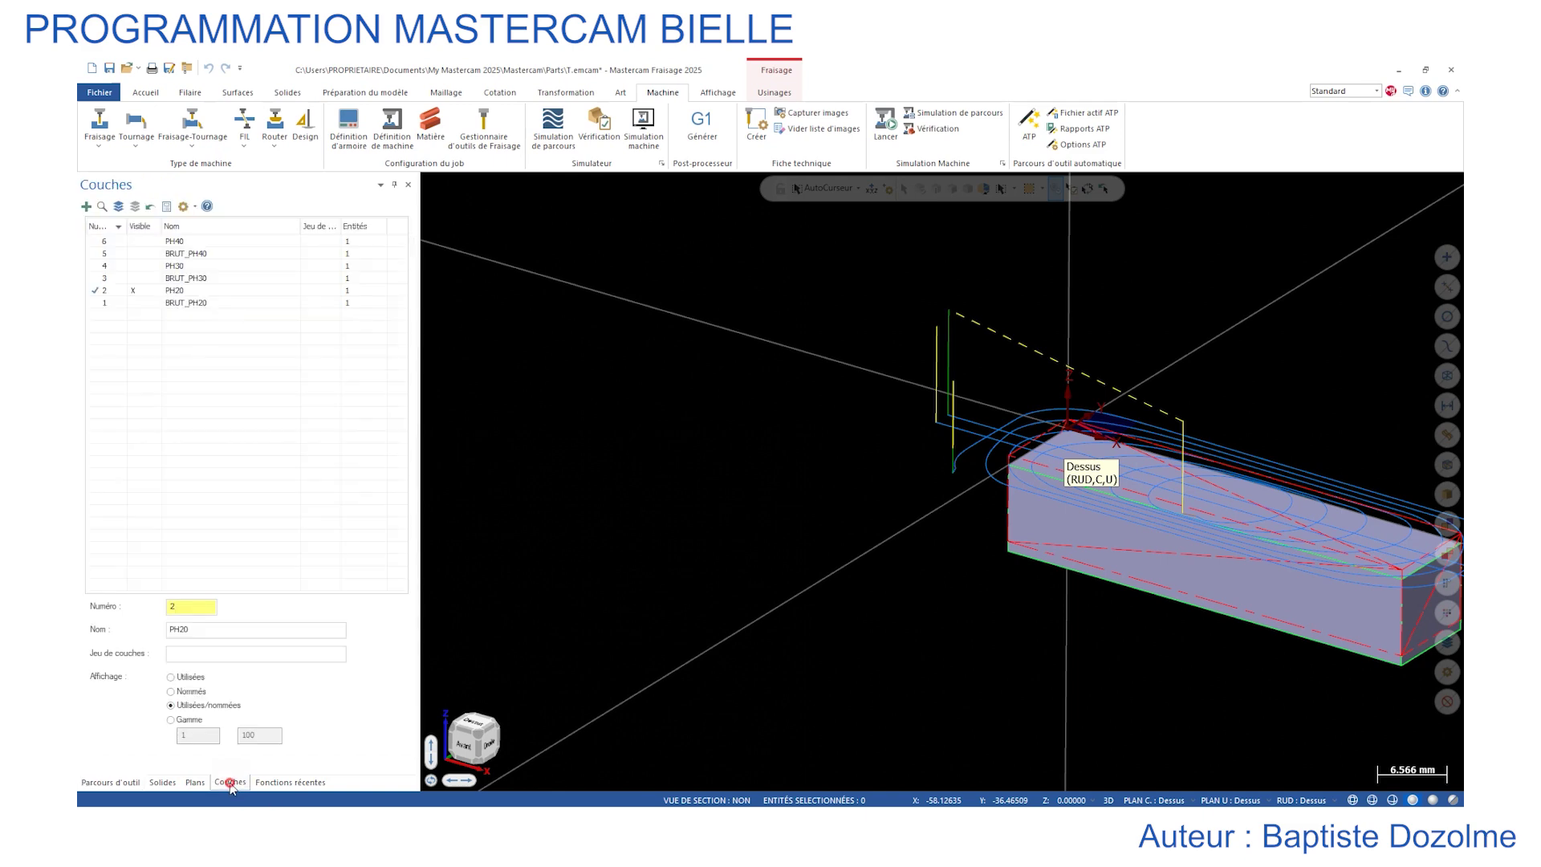
left_click(136, 265)
left_click(91, 265)
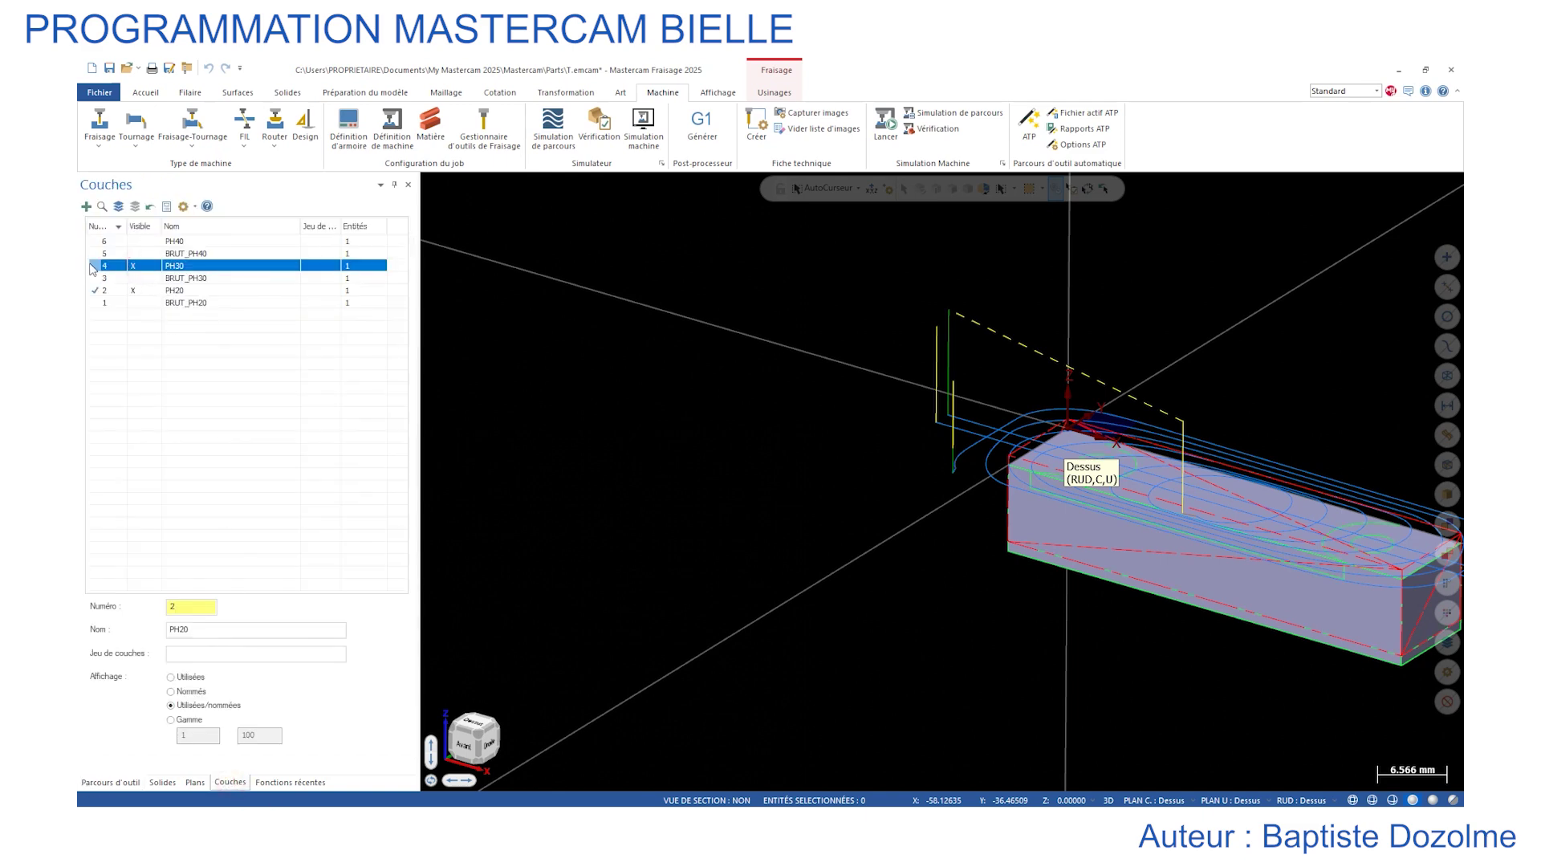
left_click(132, 291)
scroll(1147, 498, "down", 2)
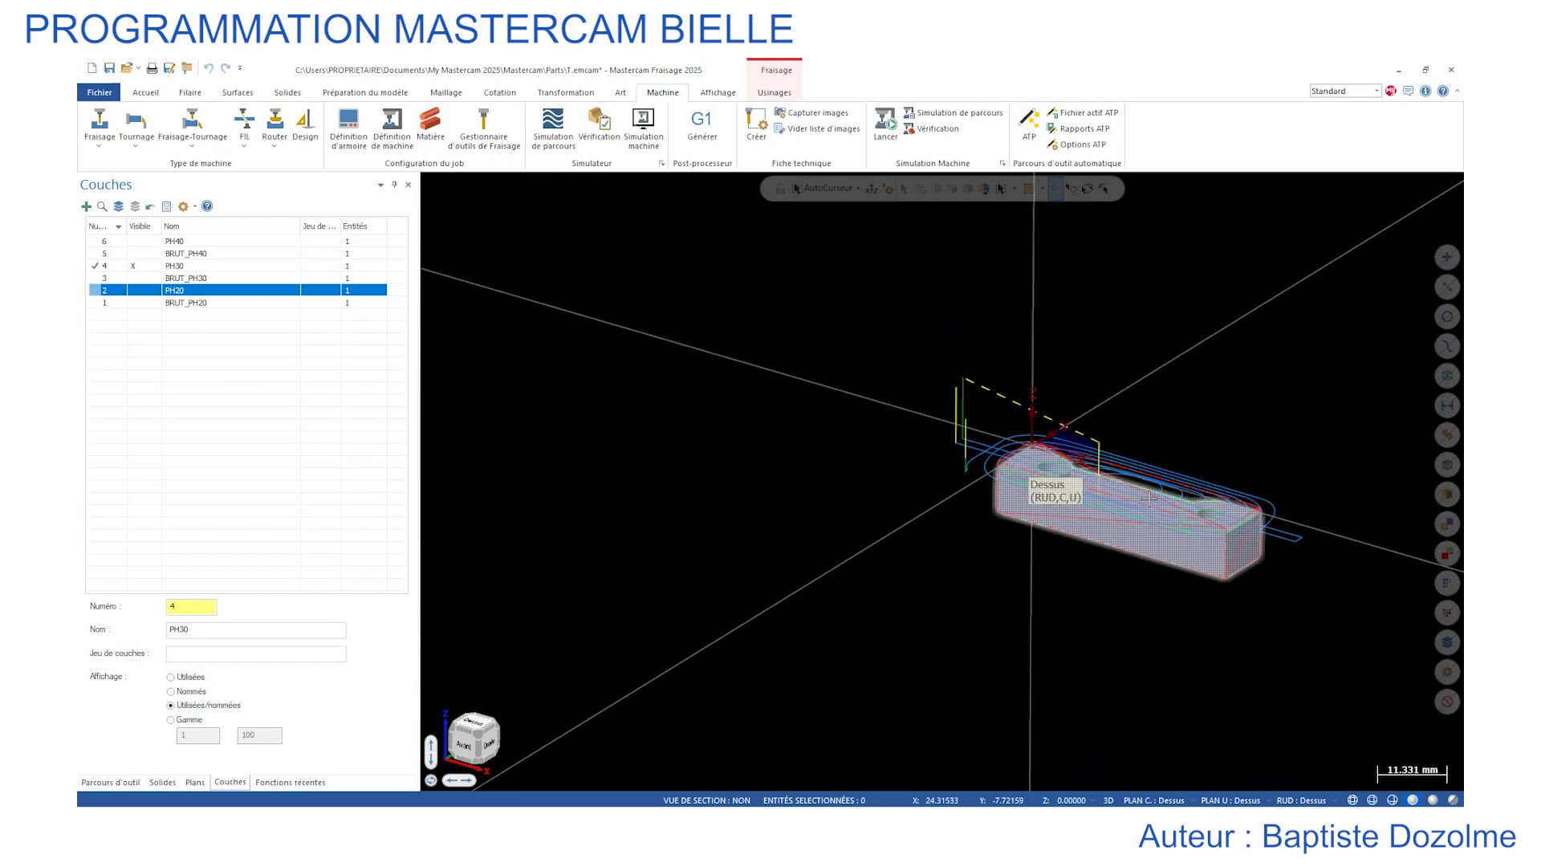
scroll(1148, 498, "up", 3)
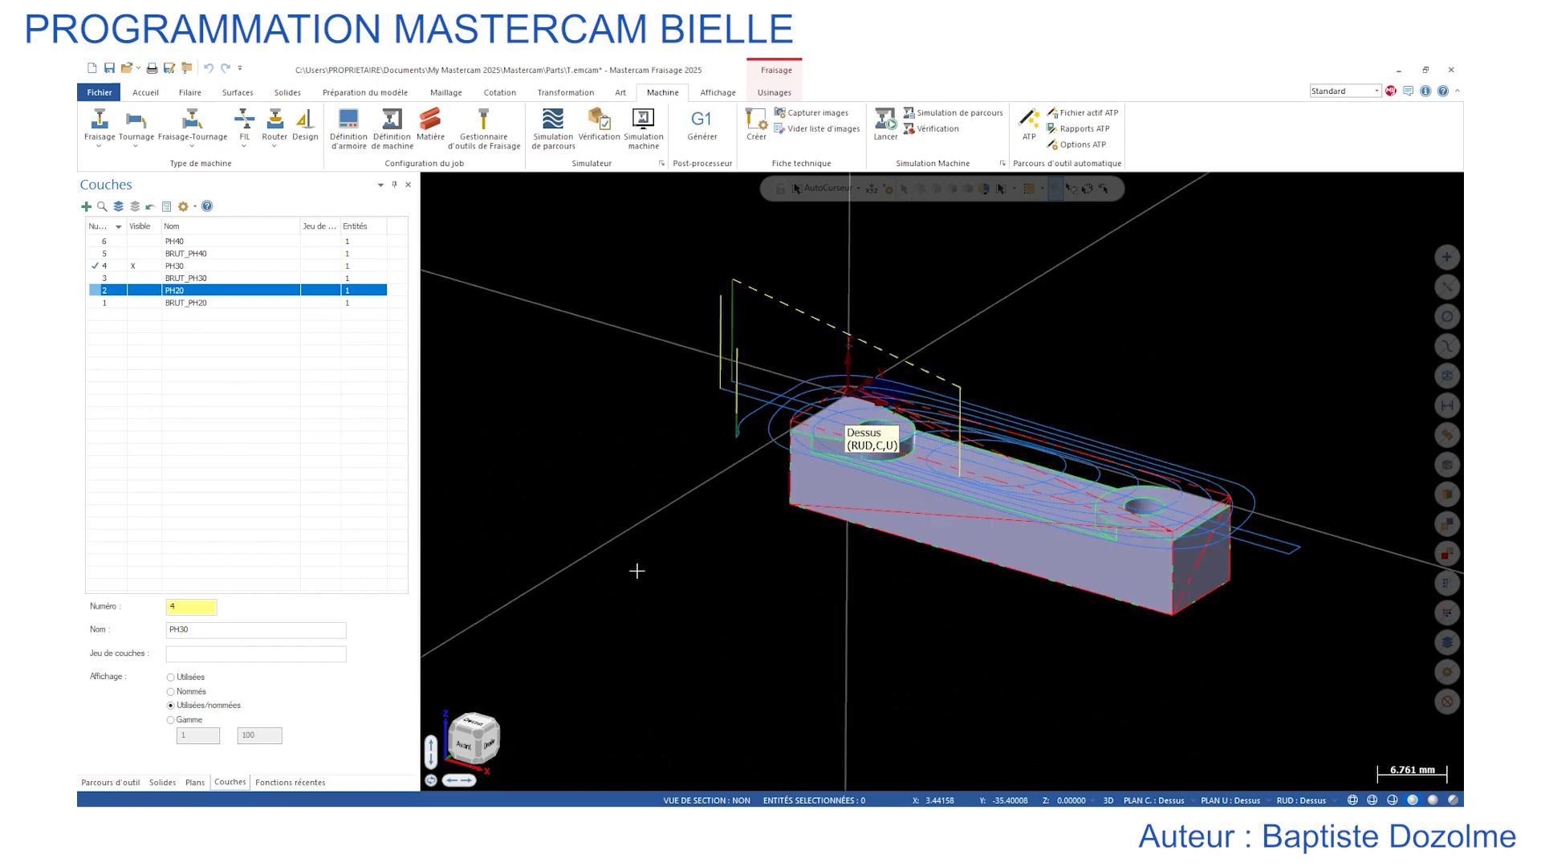
Display only the toolpath of PH20's facing operation and fold the PH20 group away again.
left_click(110, 782)
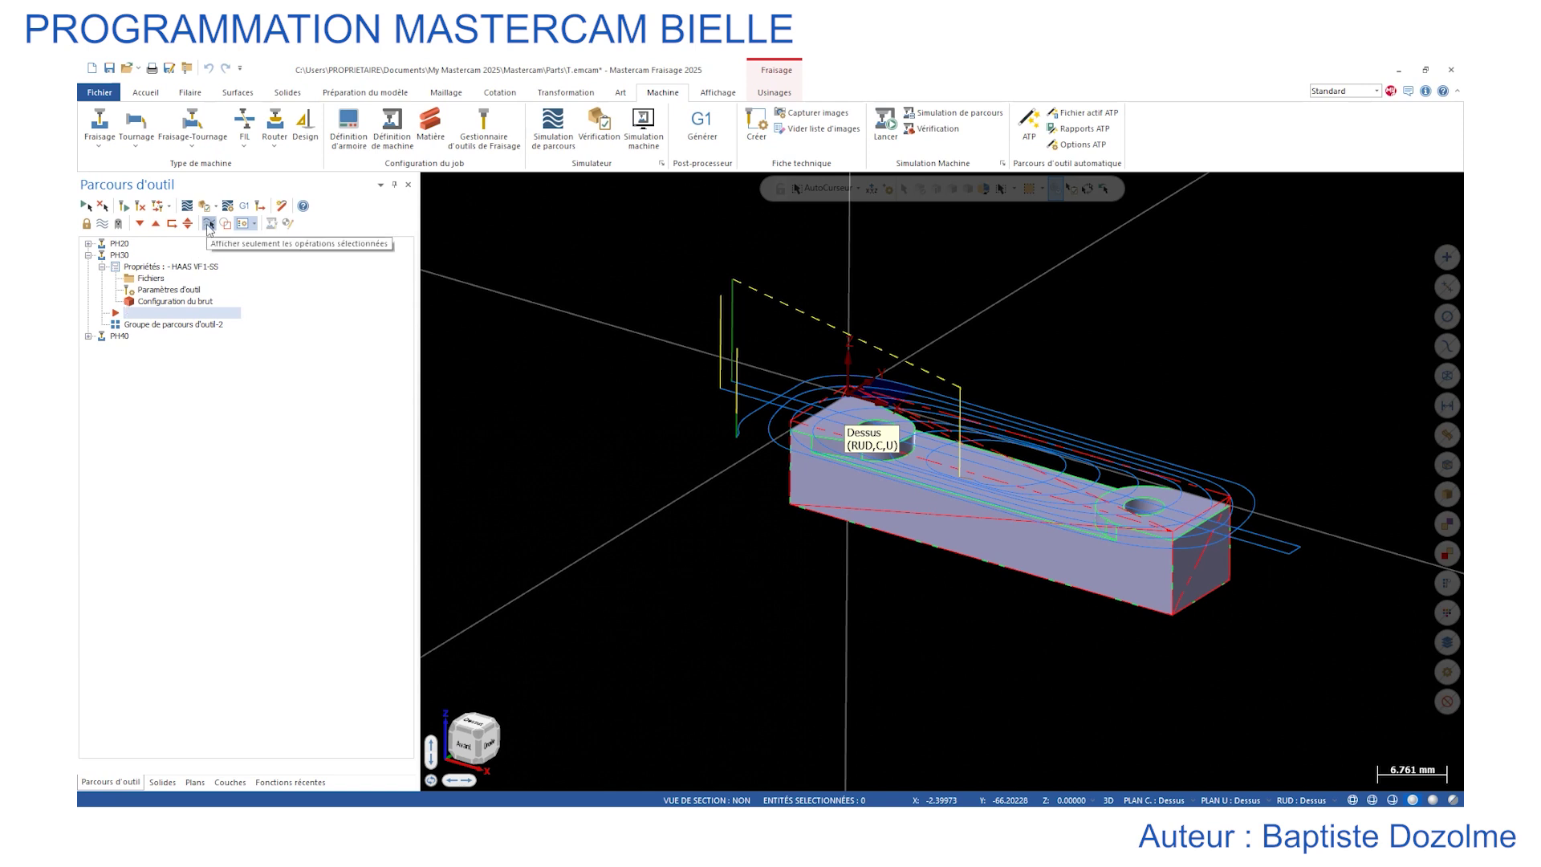
left_click(207, 224)
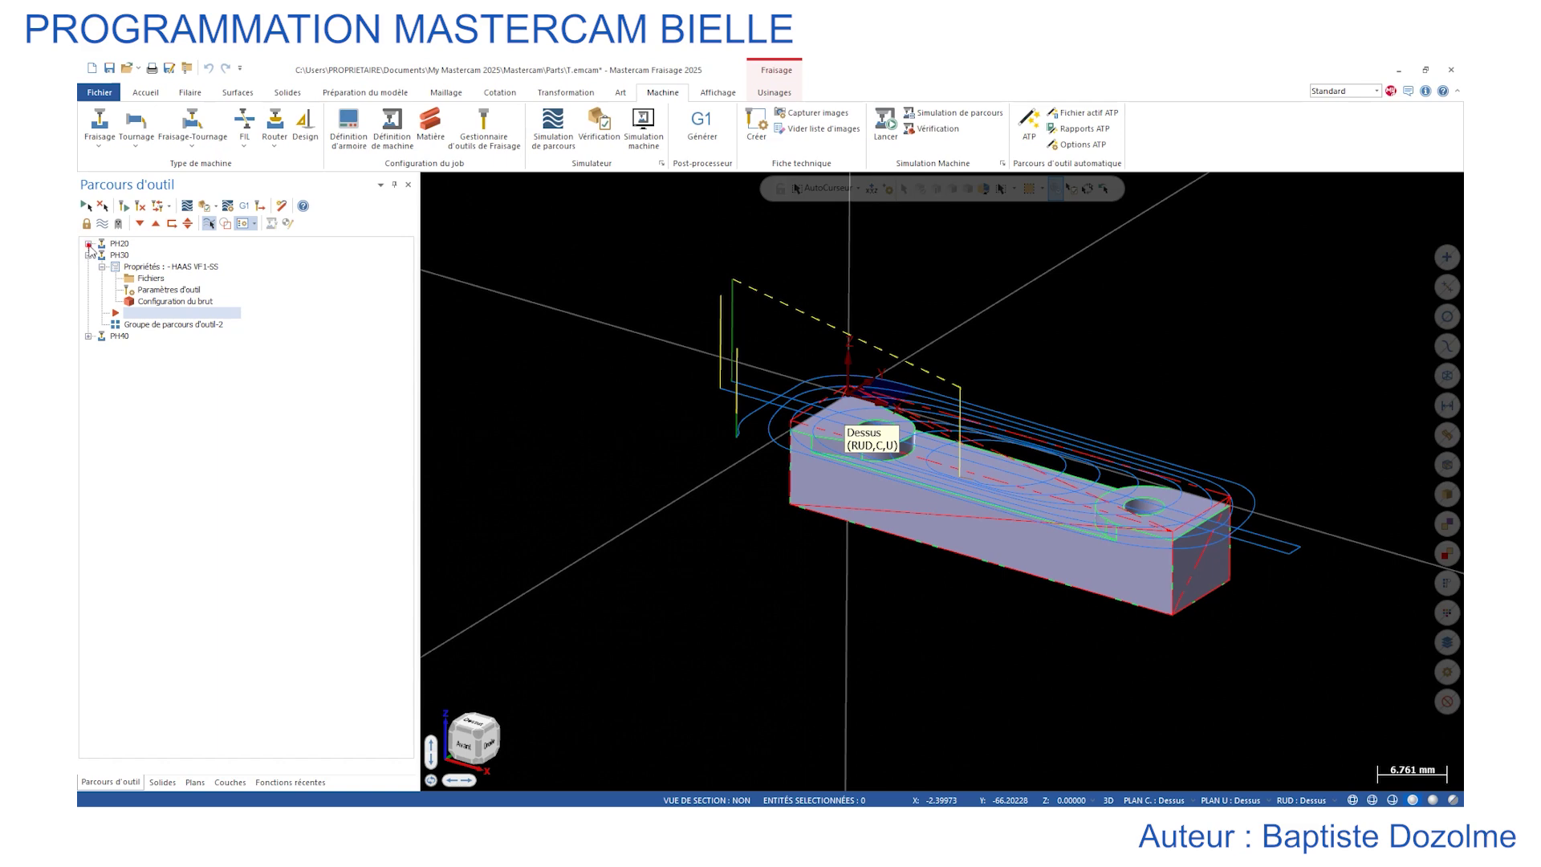
left_click(88, 243)
left_click(130, 371)
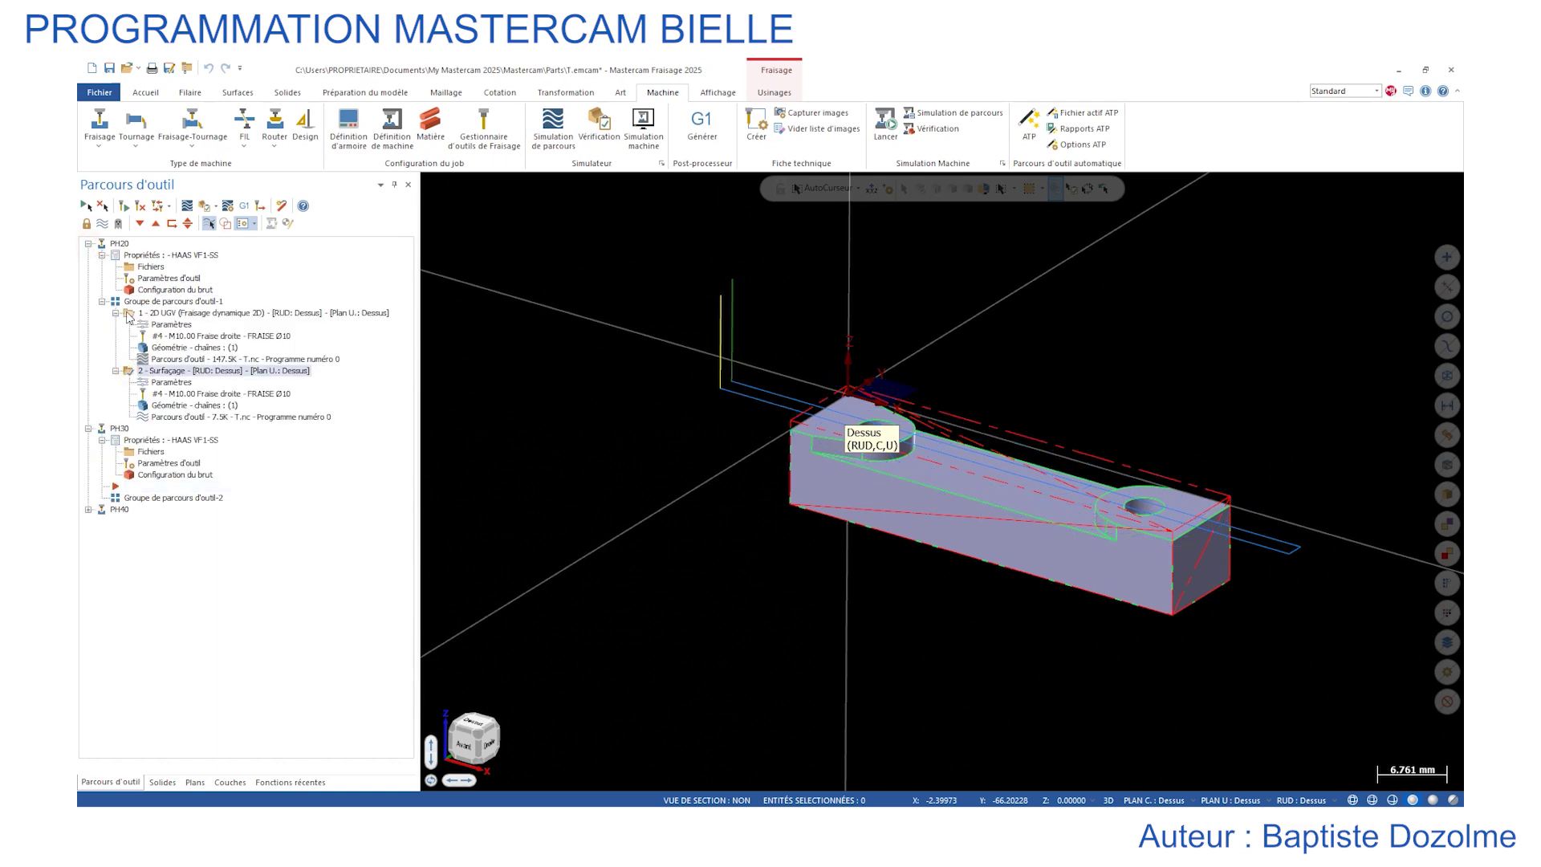
left_click(88, 244)
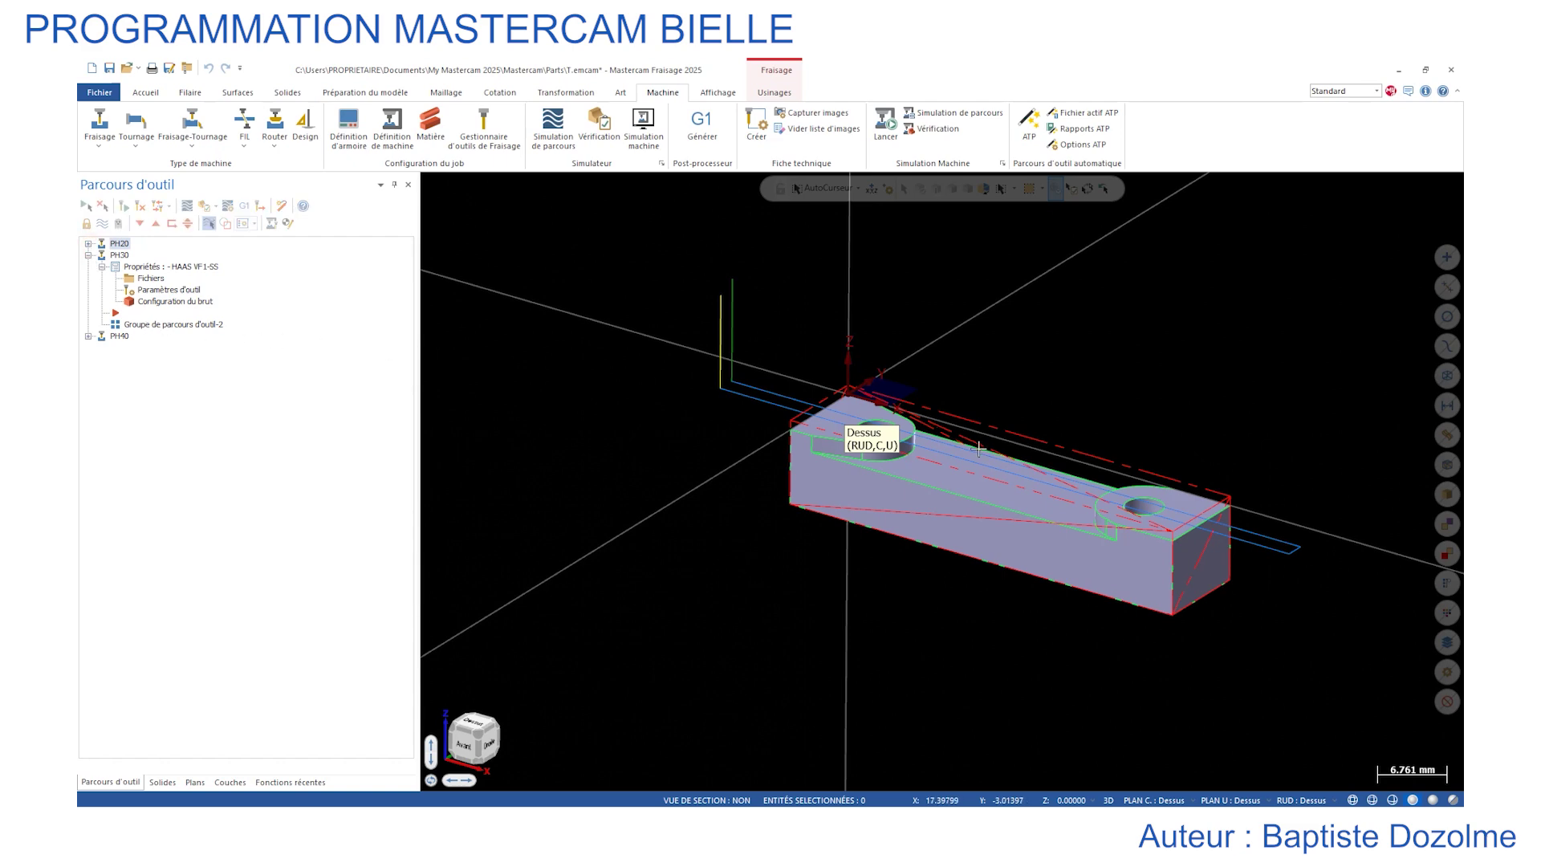
scroll(923, 433, "up", 3)
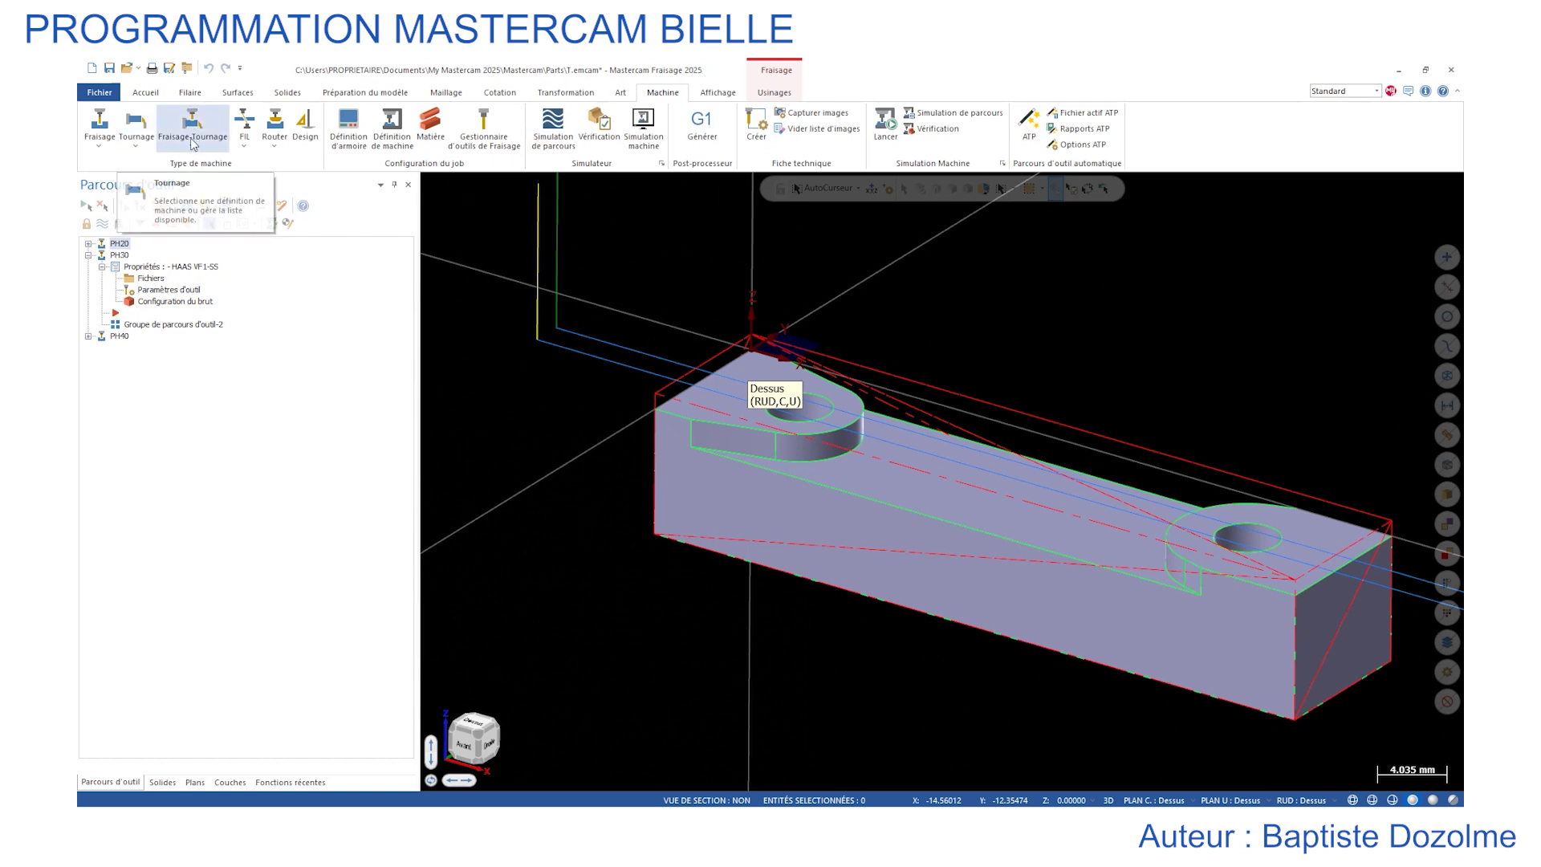
left_click(106, 148)
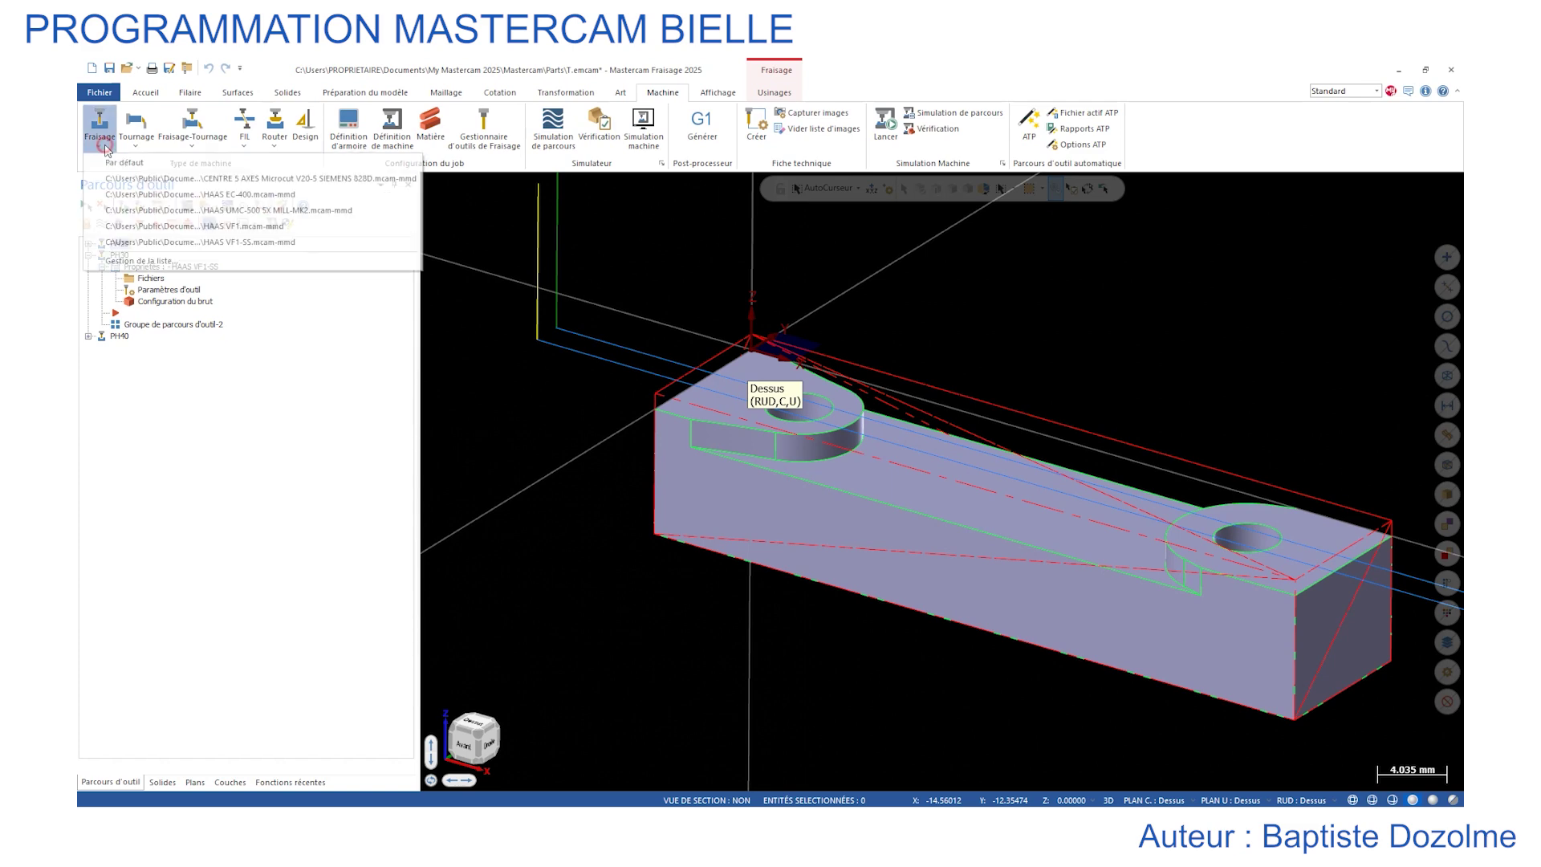
left_click(349, 371)
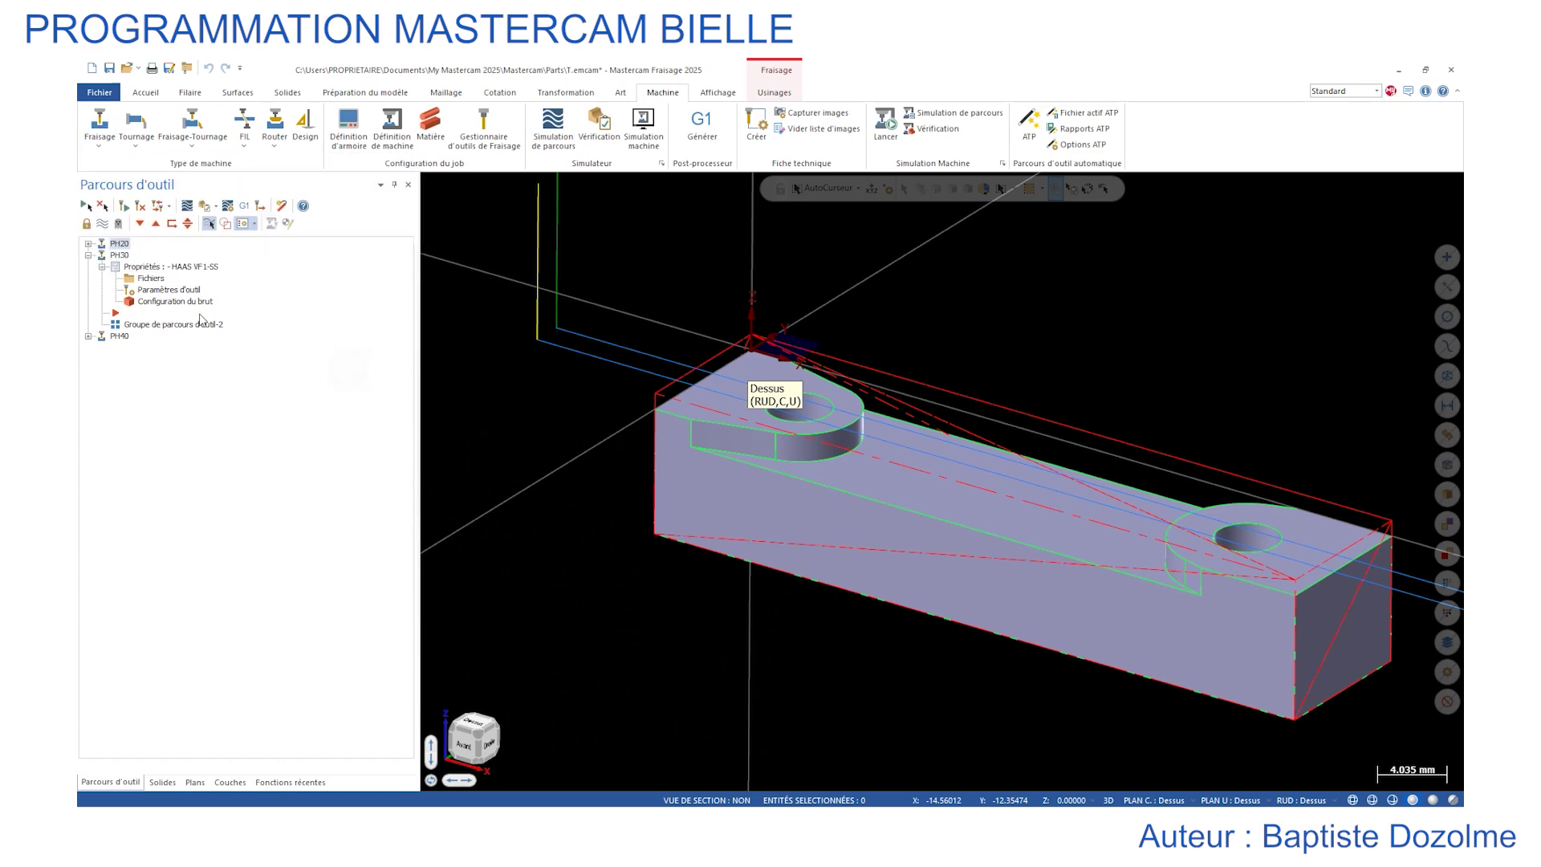
Start a drilling (Perçage) operation in PH30 and select the two holes in the rod's end bosses as its geometry.
left_click(770, 94)
left_click(162, 131)
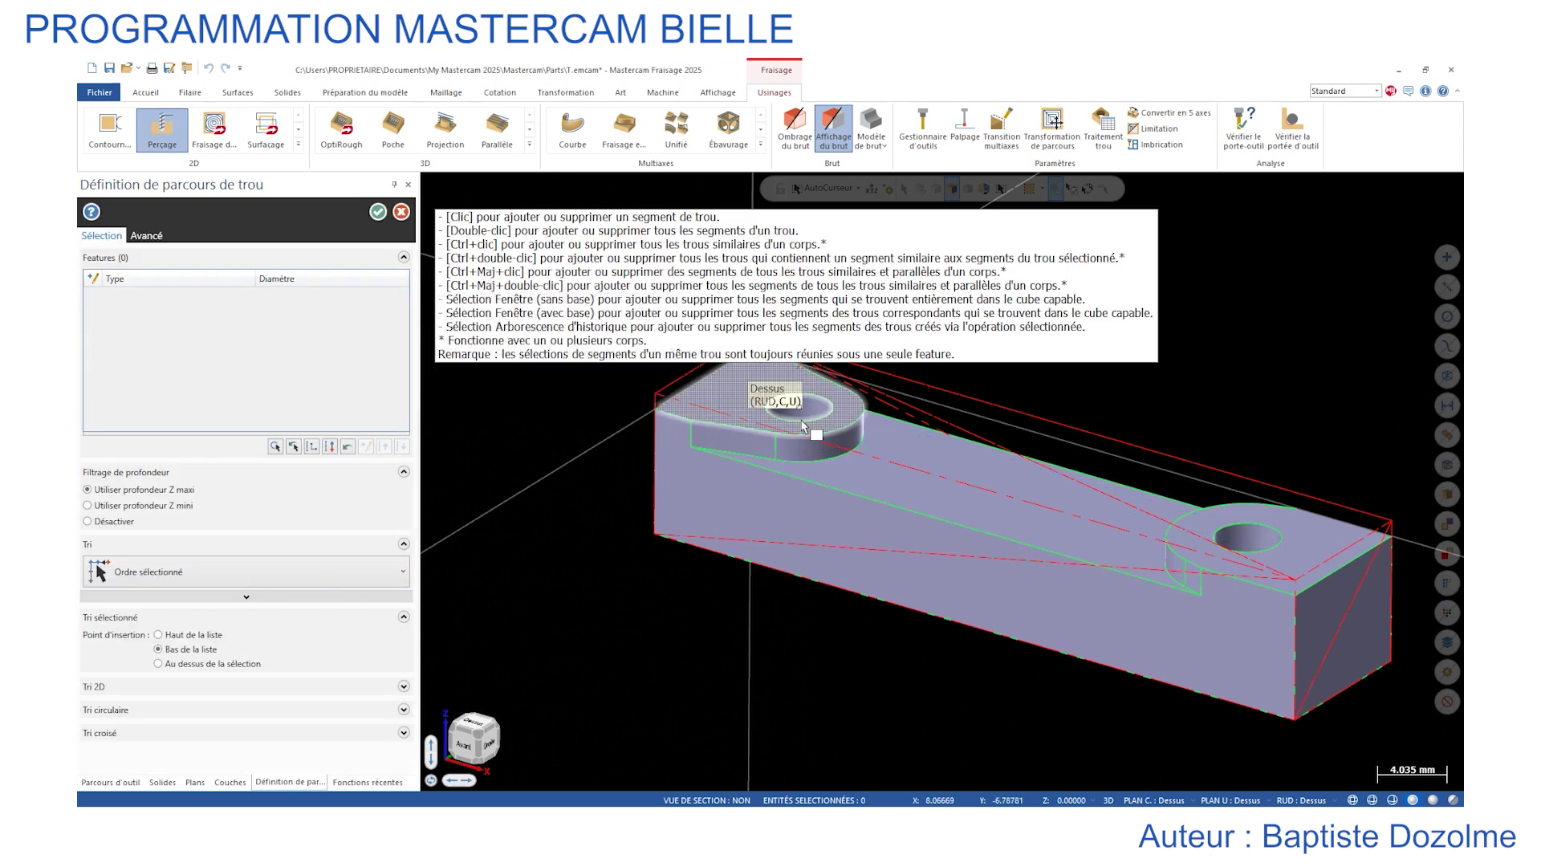
scroll(802, 407, "up", 5)
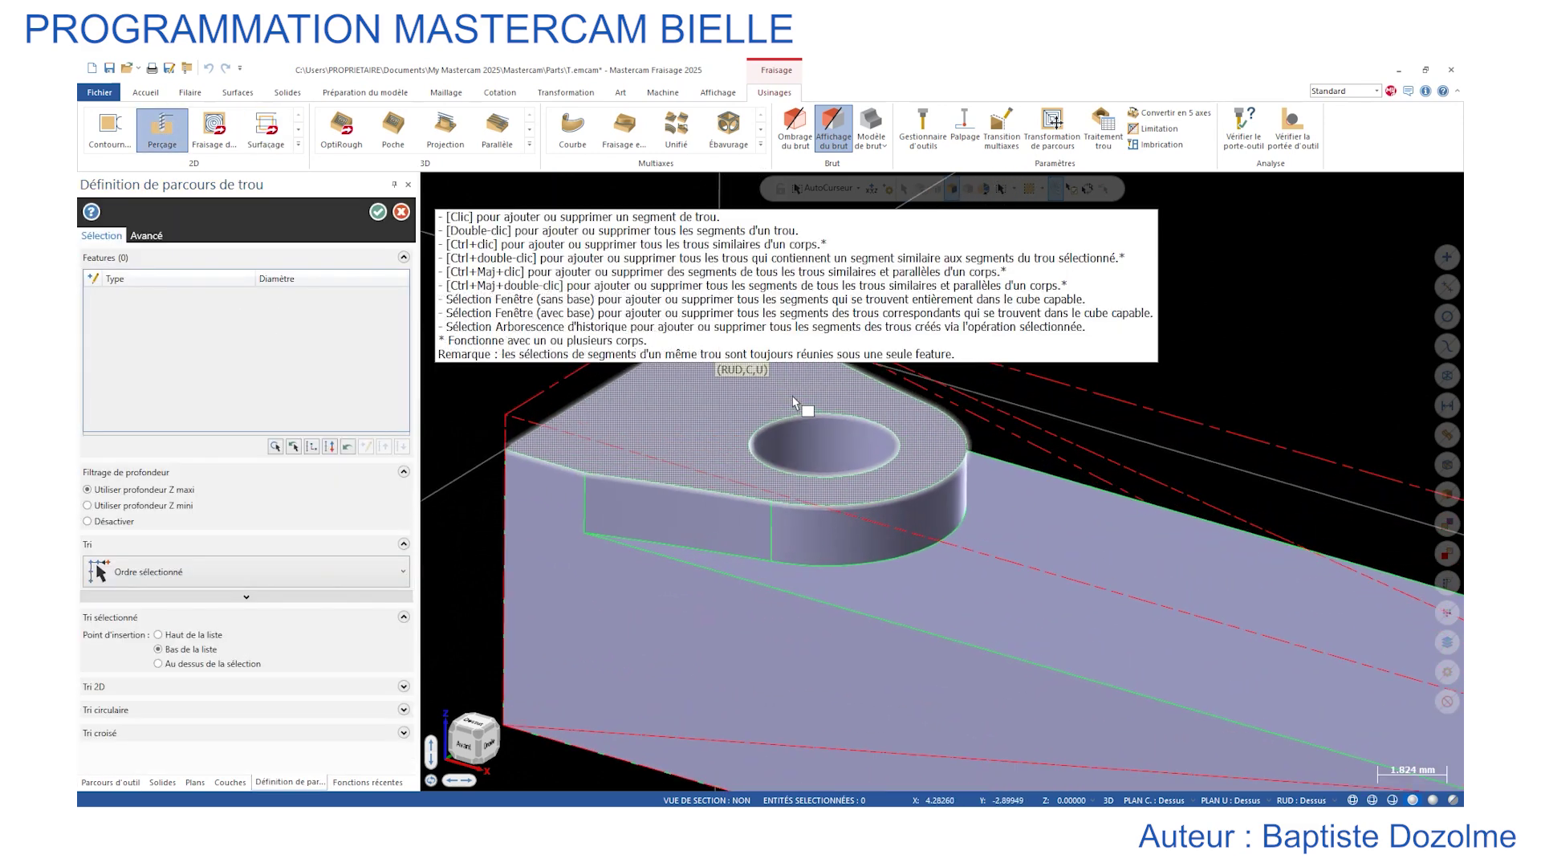
left_click(831, 447)
scroll(955, 500, "down", 4)
scroll(1405, 634, "up", 3)
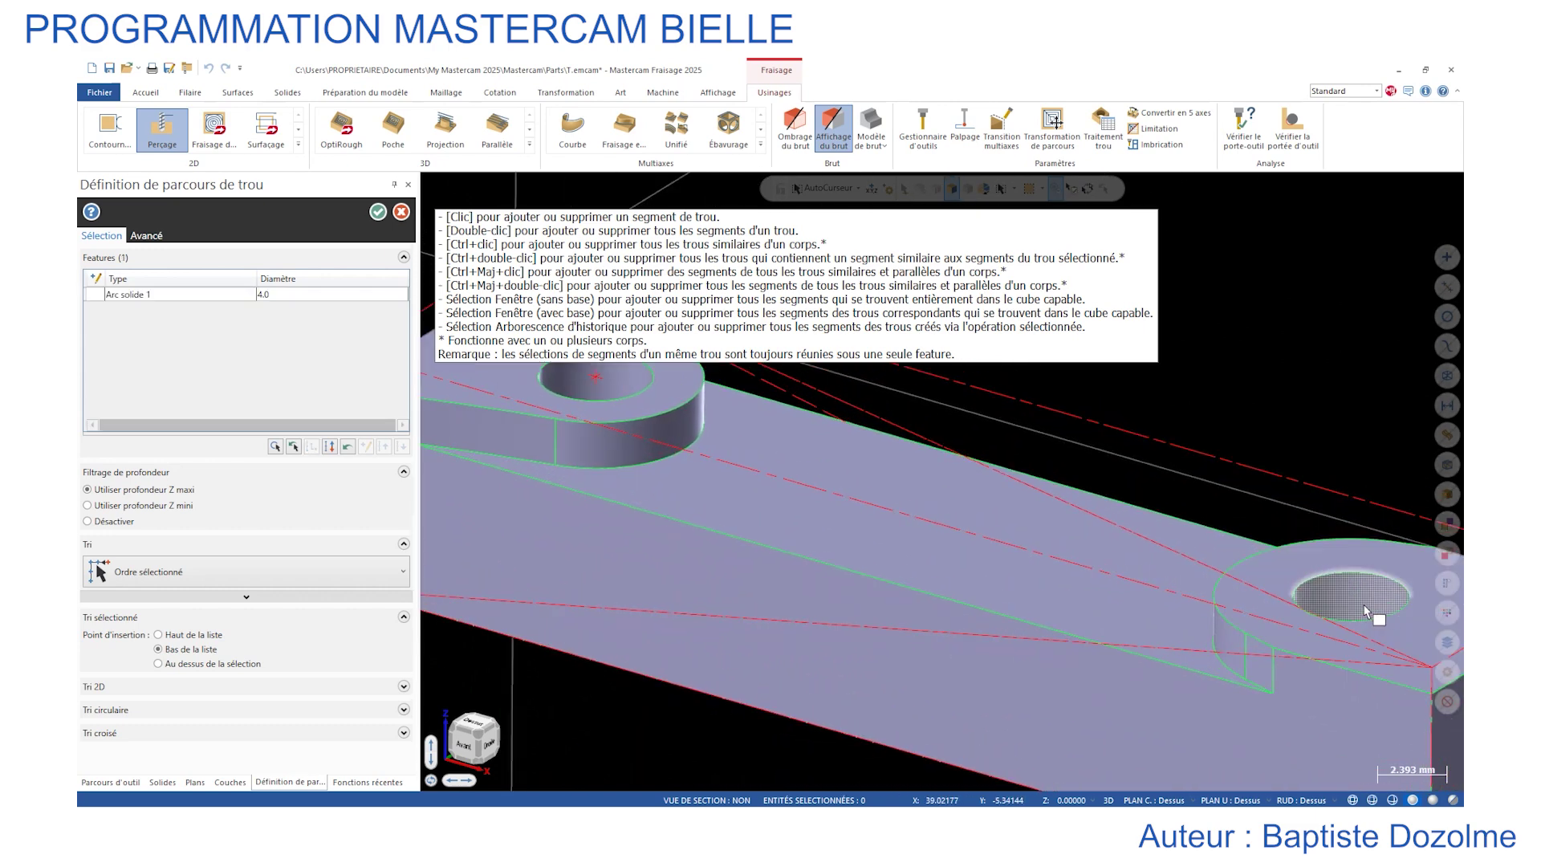
left_click(1352, 602)
scroll(1353, 616, "down", 4)
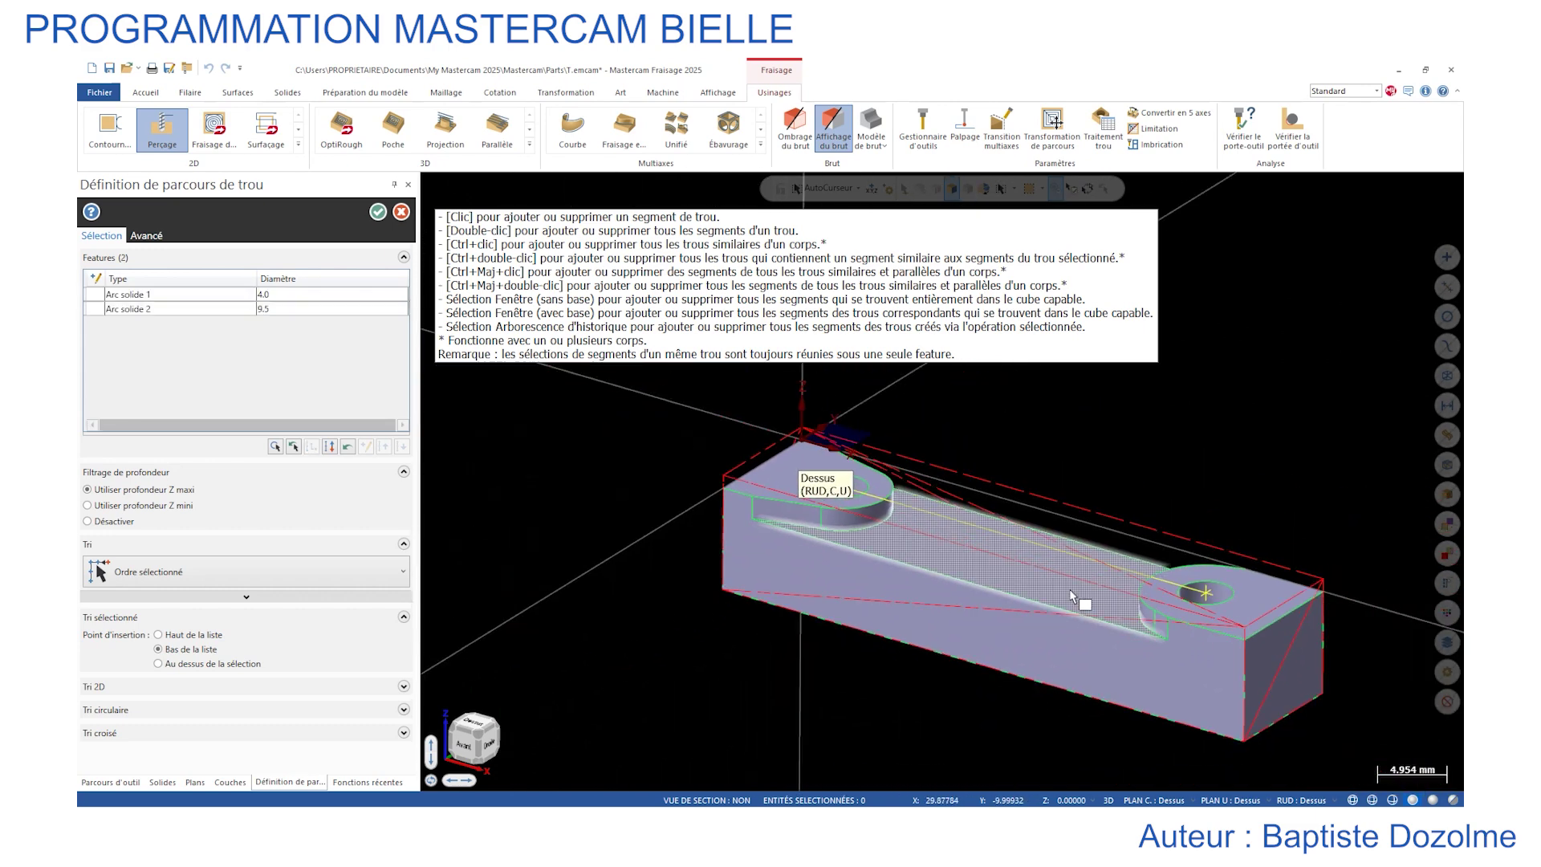
left_click(378, 213)
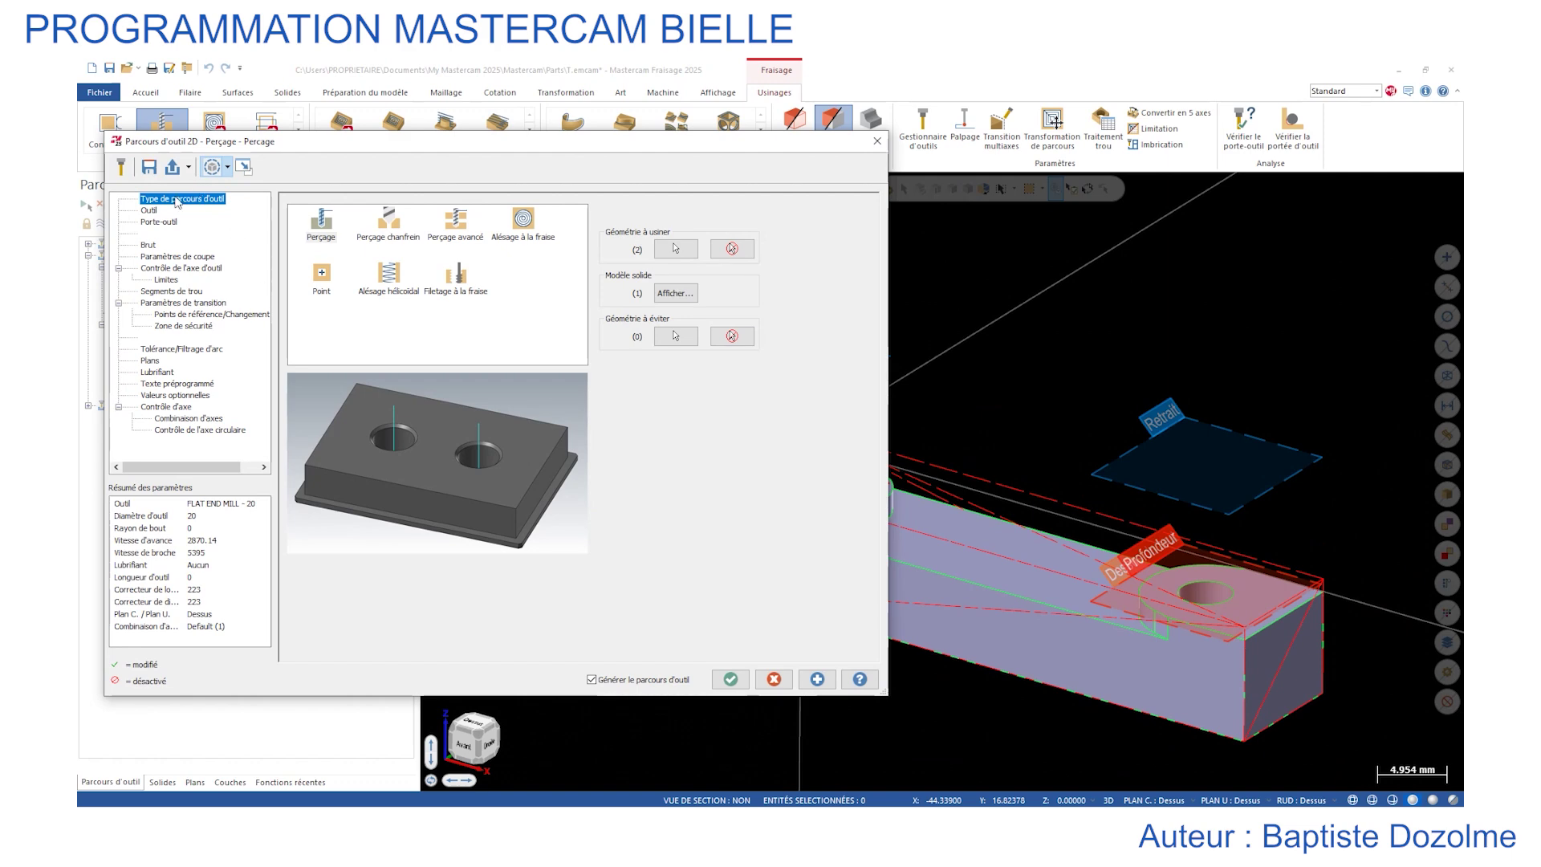
Open the tool library bibliotheque vf2.TOOLDB to choose a tool for the drilling operation.
left_click(149, 211)
right_click(406, 251)
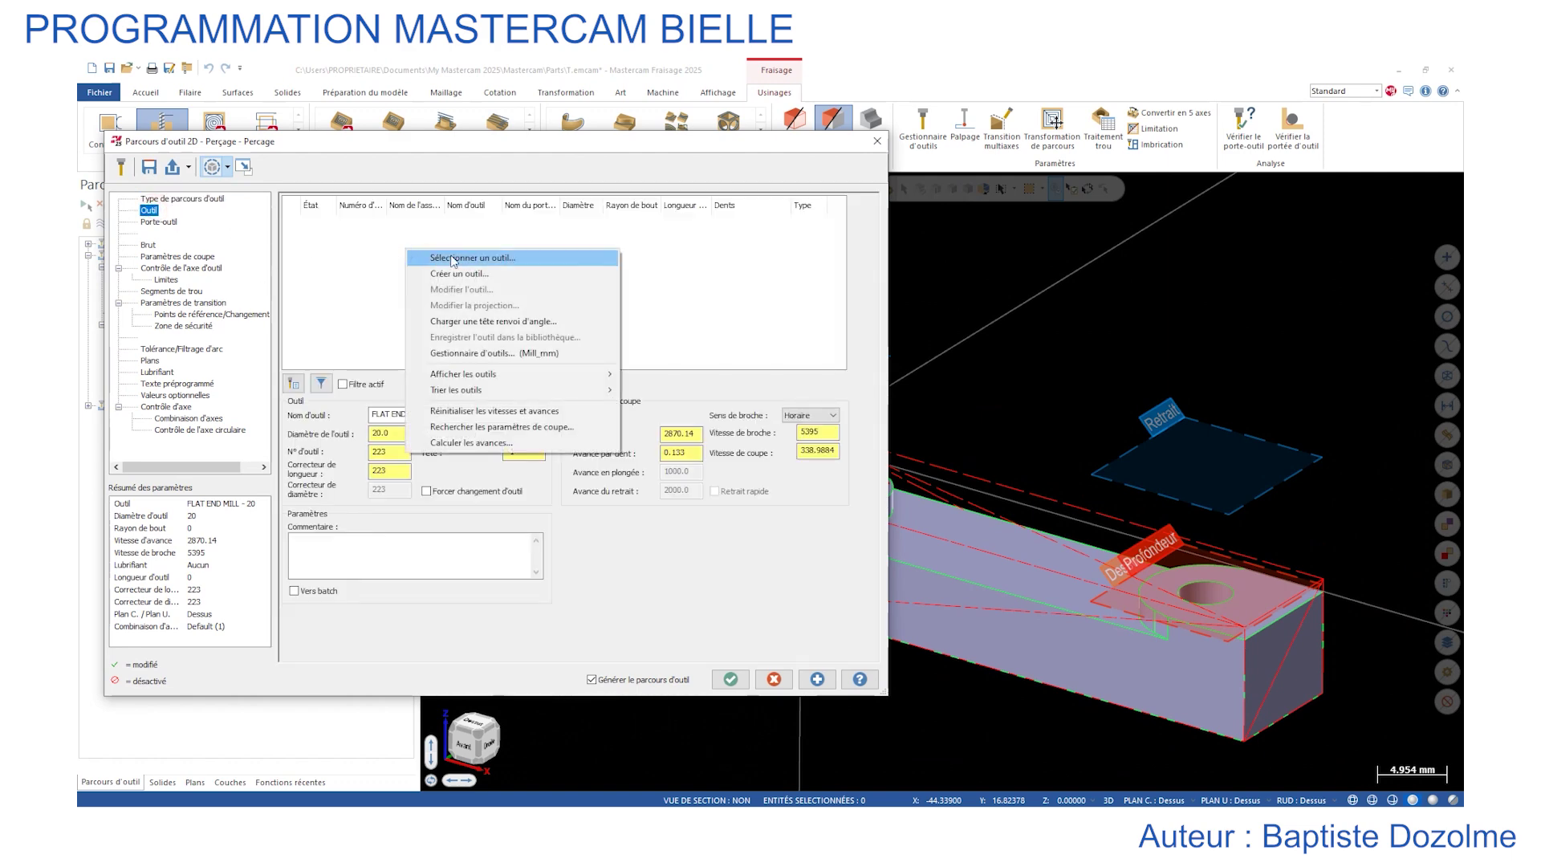
left_click(453, 258)
left_click(254, 236)
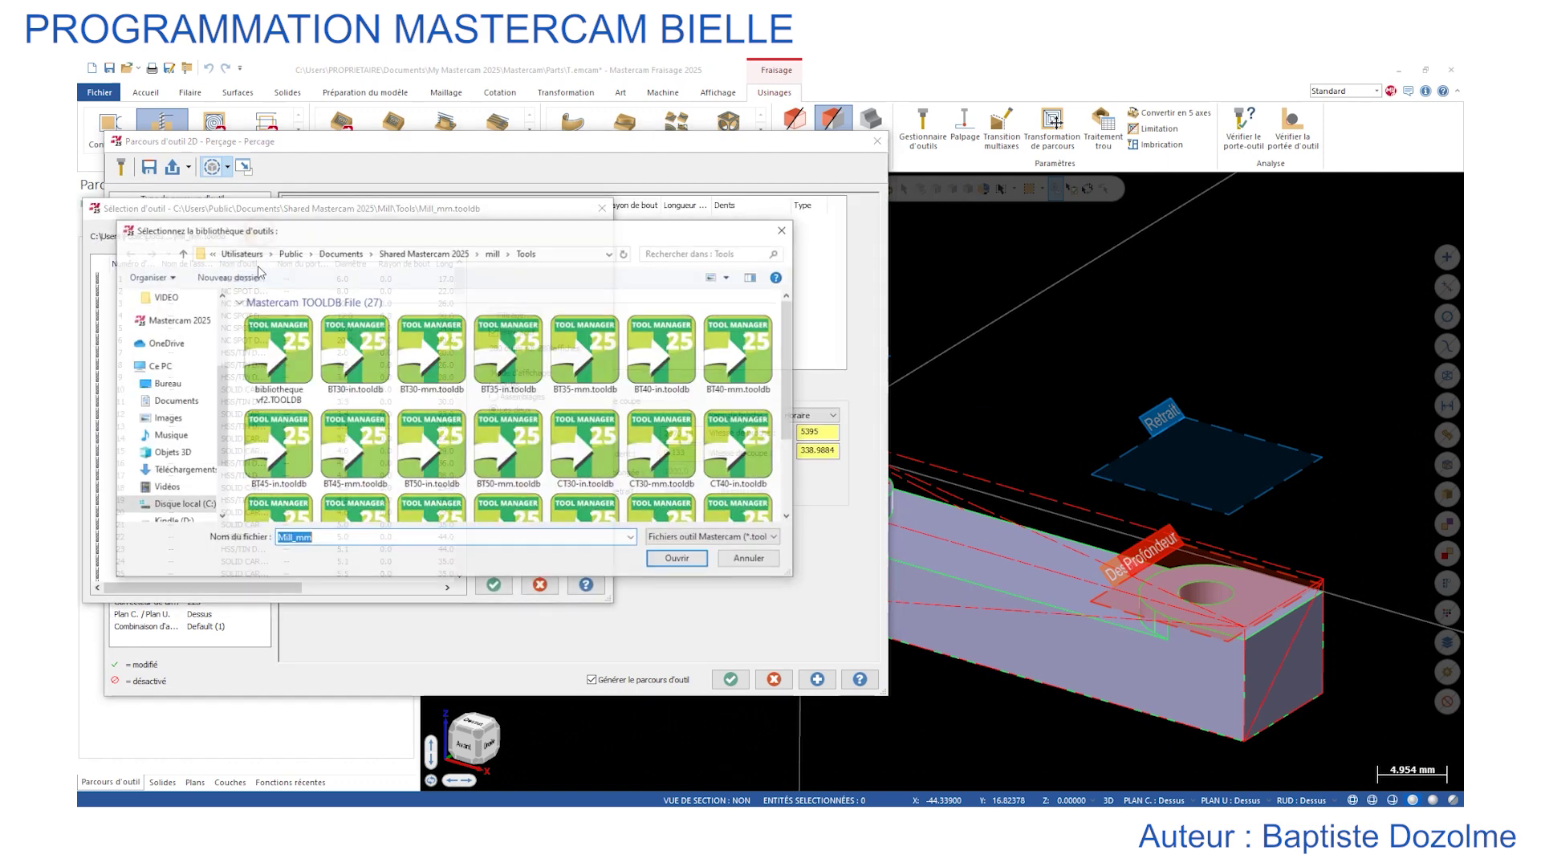
double_click(281, 354)
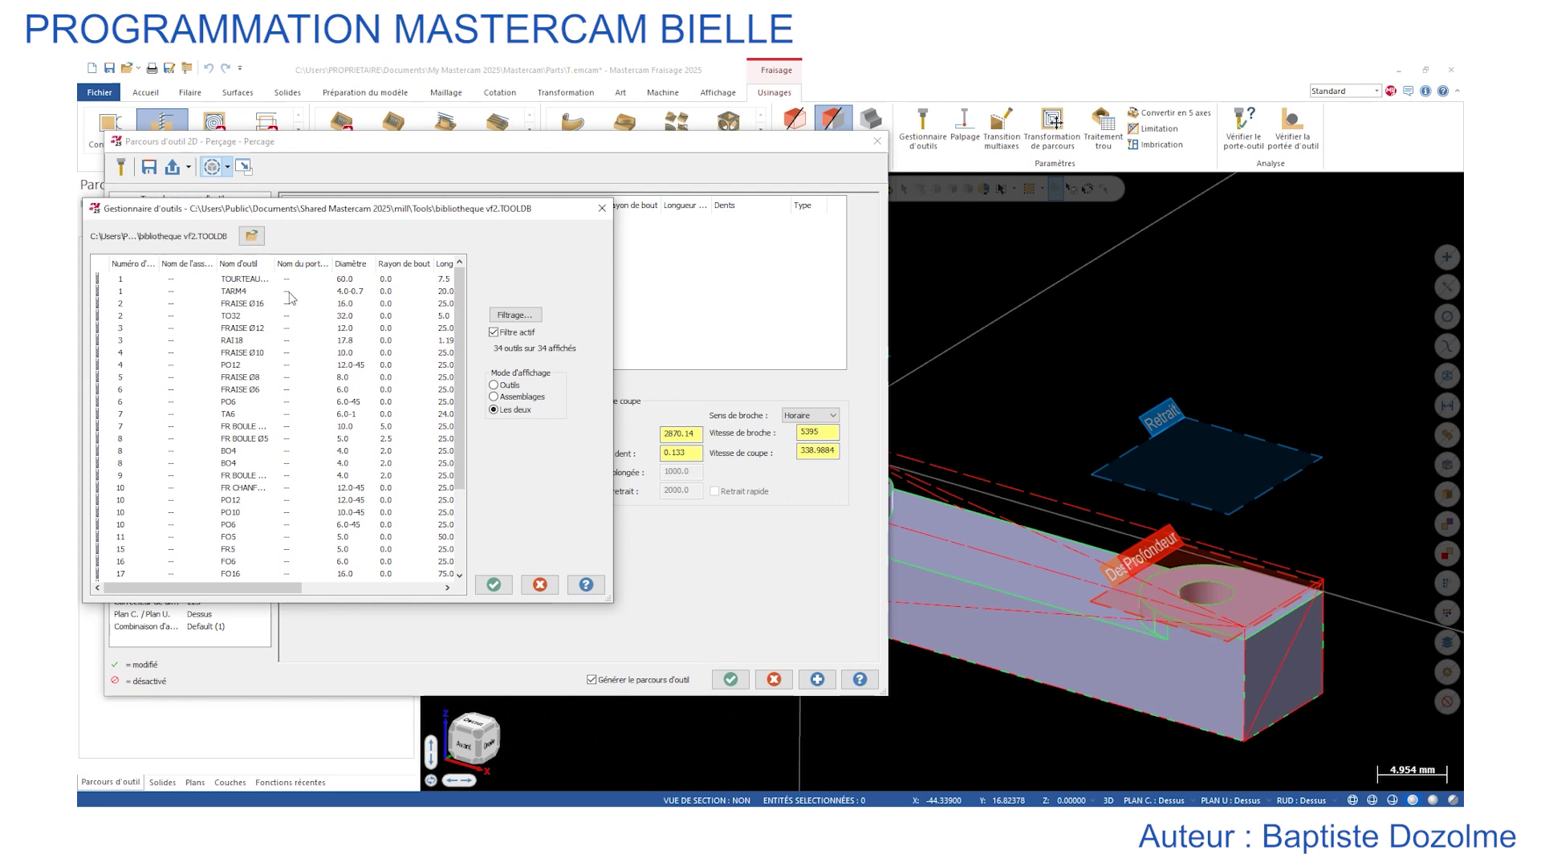
Assign tool 10, PO6 (6 mm diameter, 45° tip), to the drilling operation and check its geometry definition.
scroll(258, 376, "down", 2)
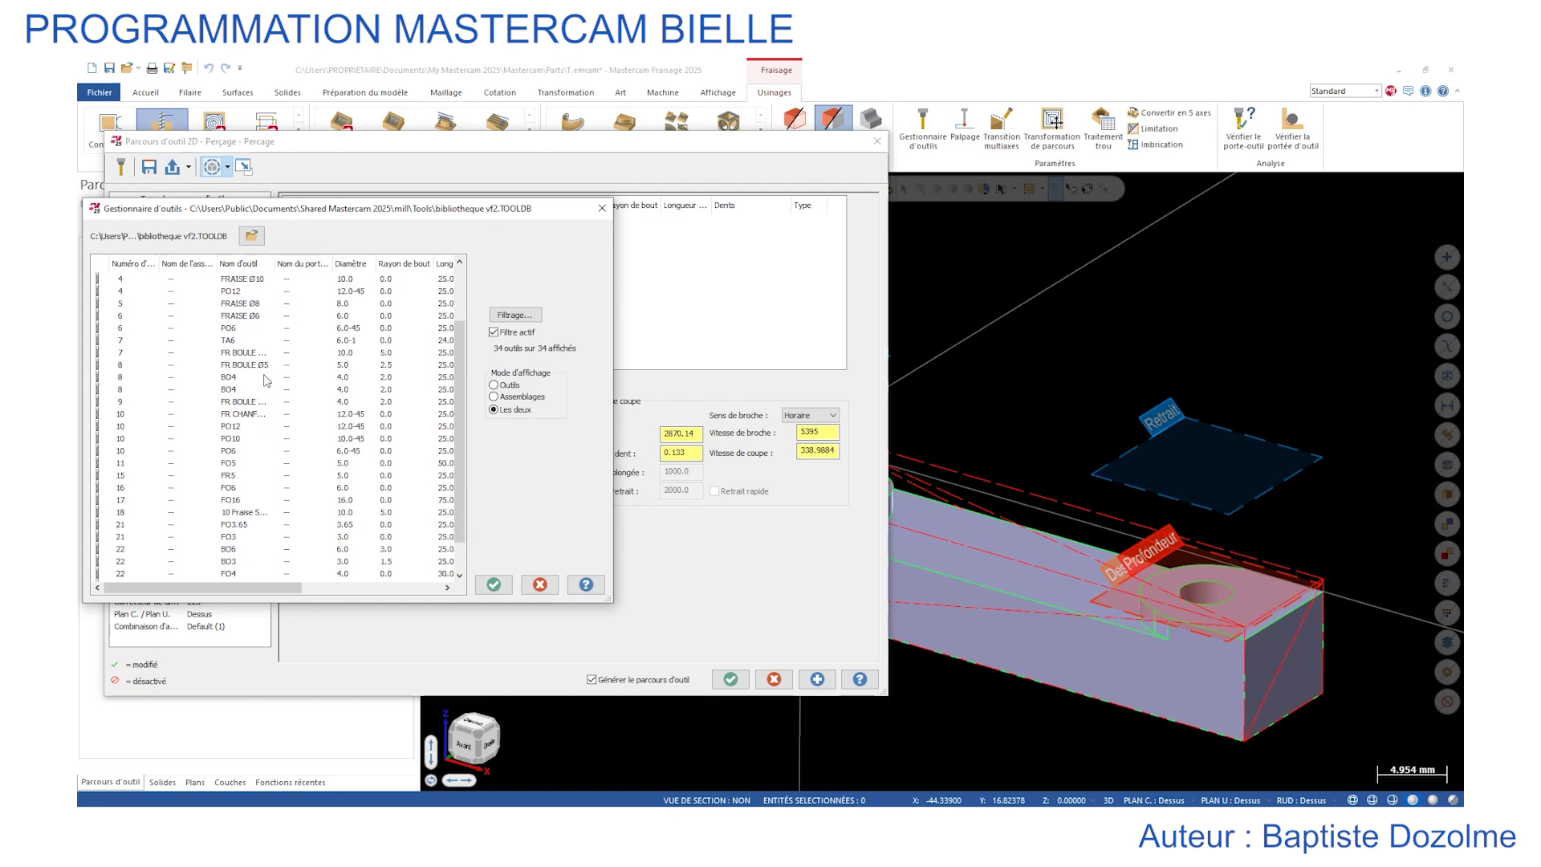
left_click(237, 452)
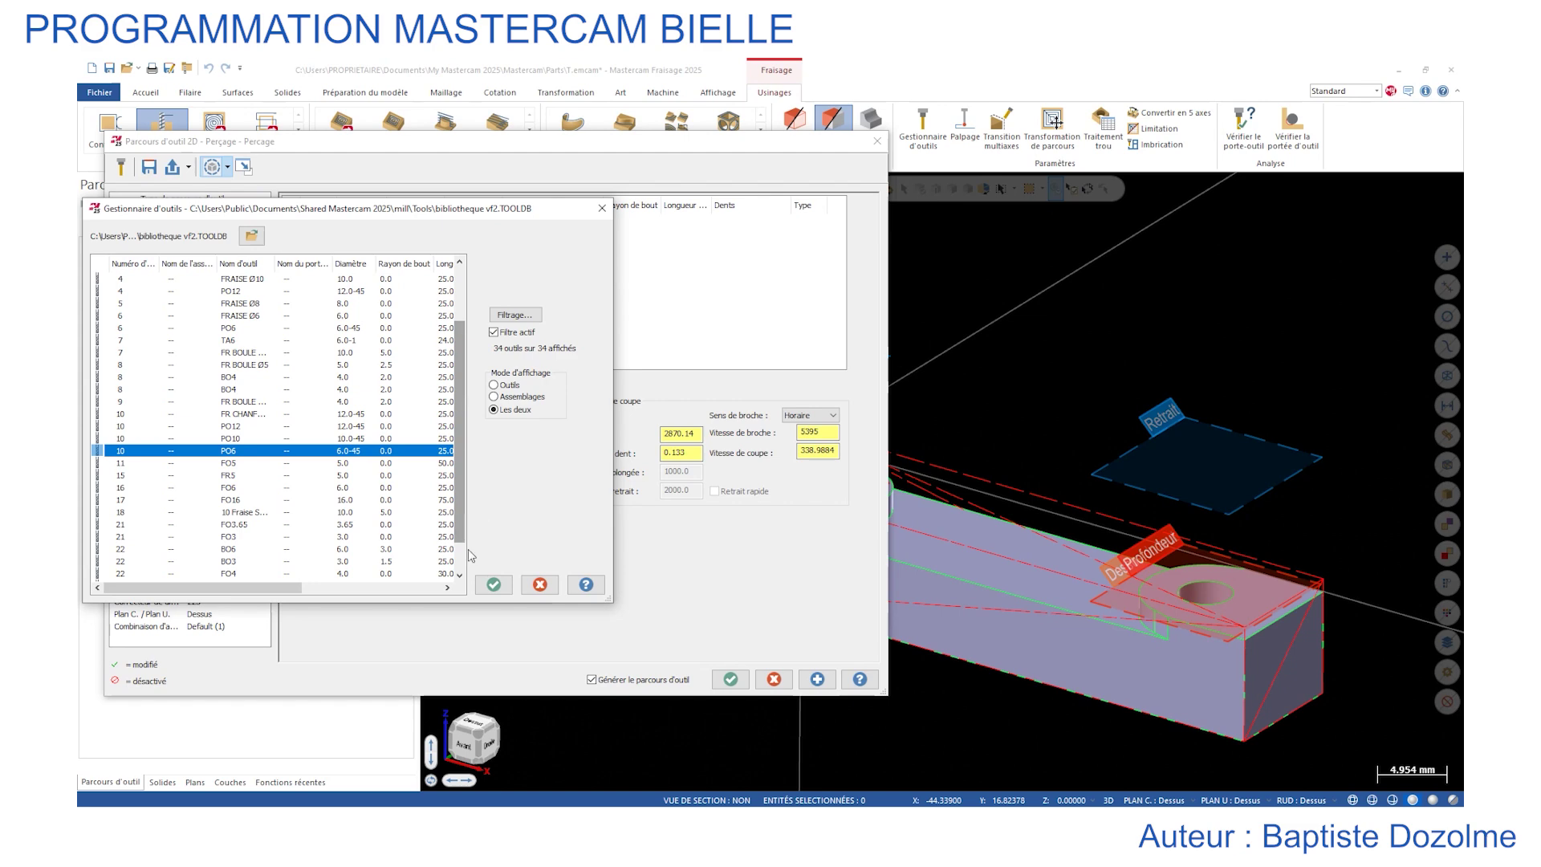
left_click(492, 588)
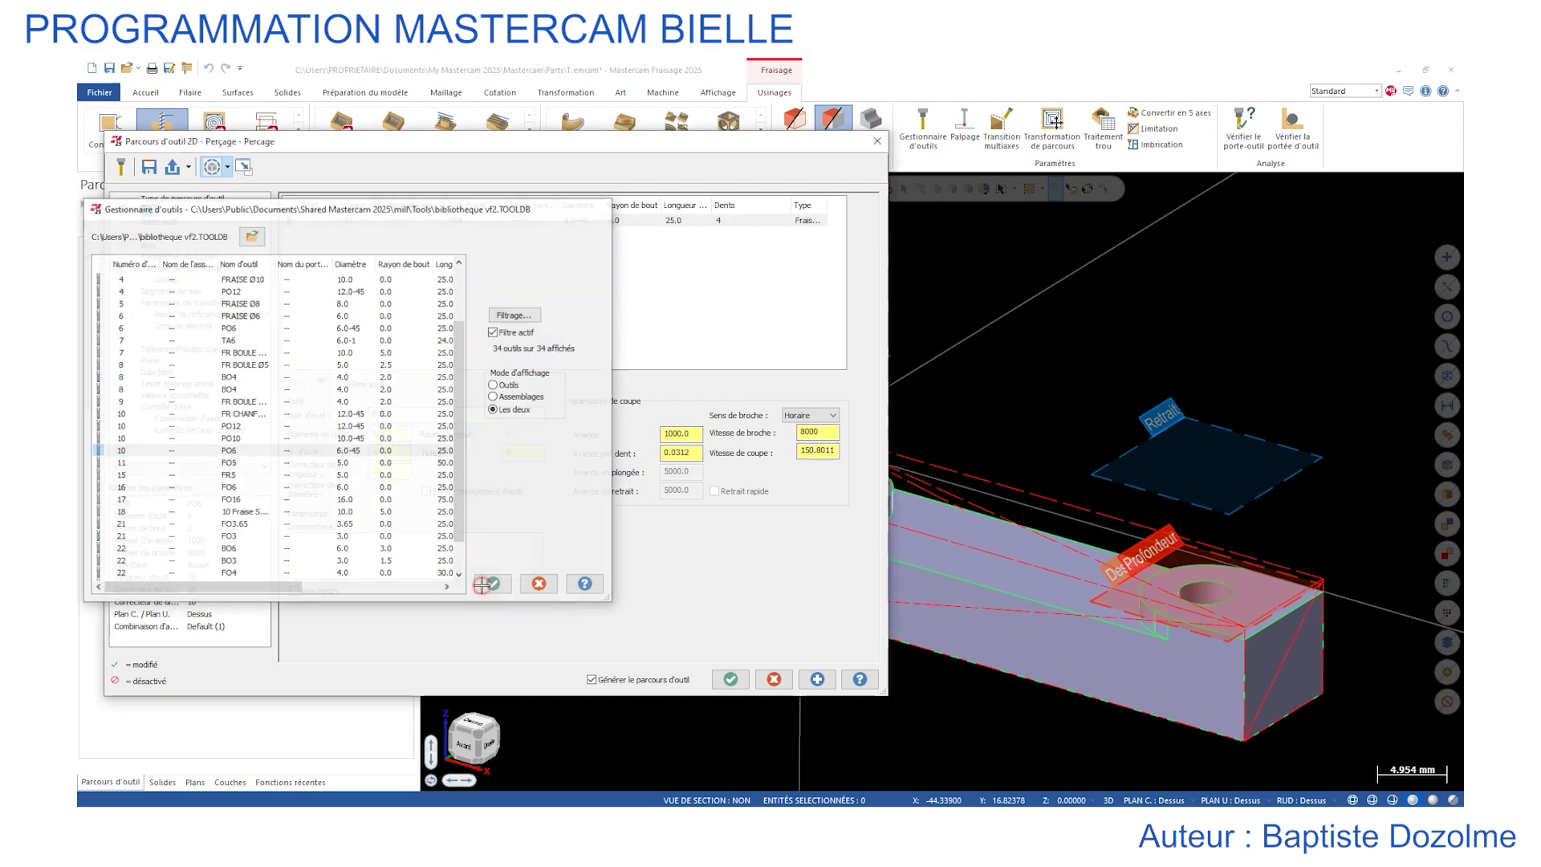
double_click(393, 220)
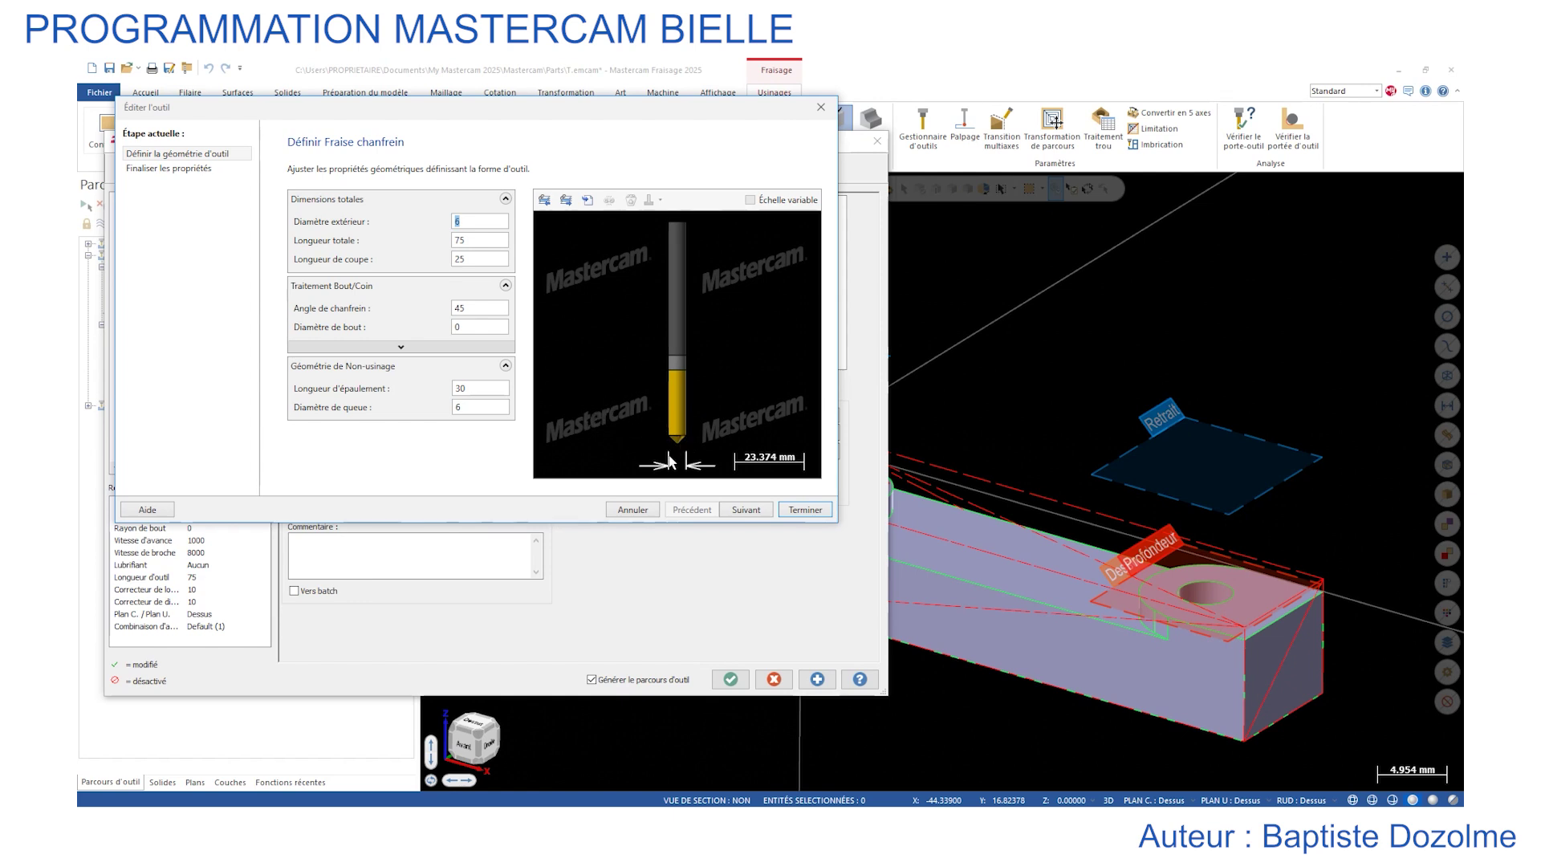
left_click(793, 511)
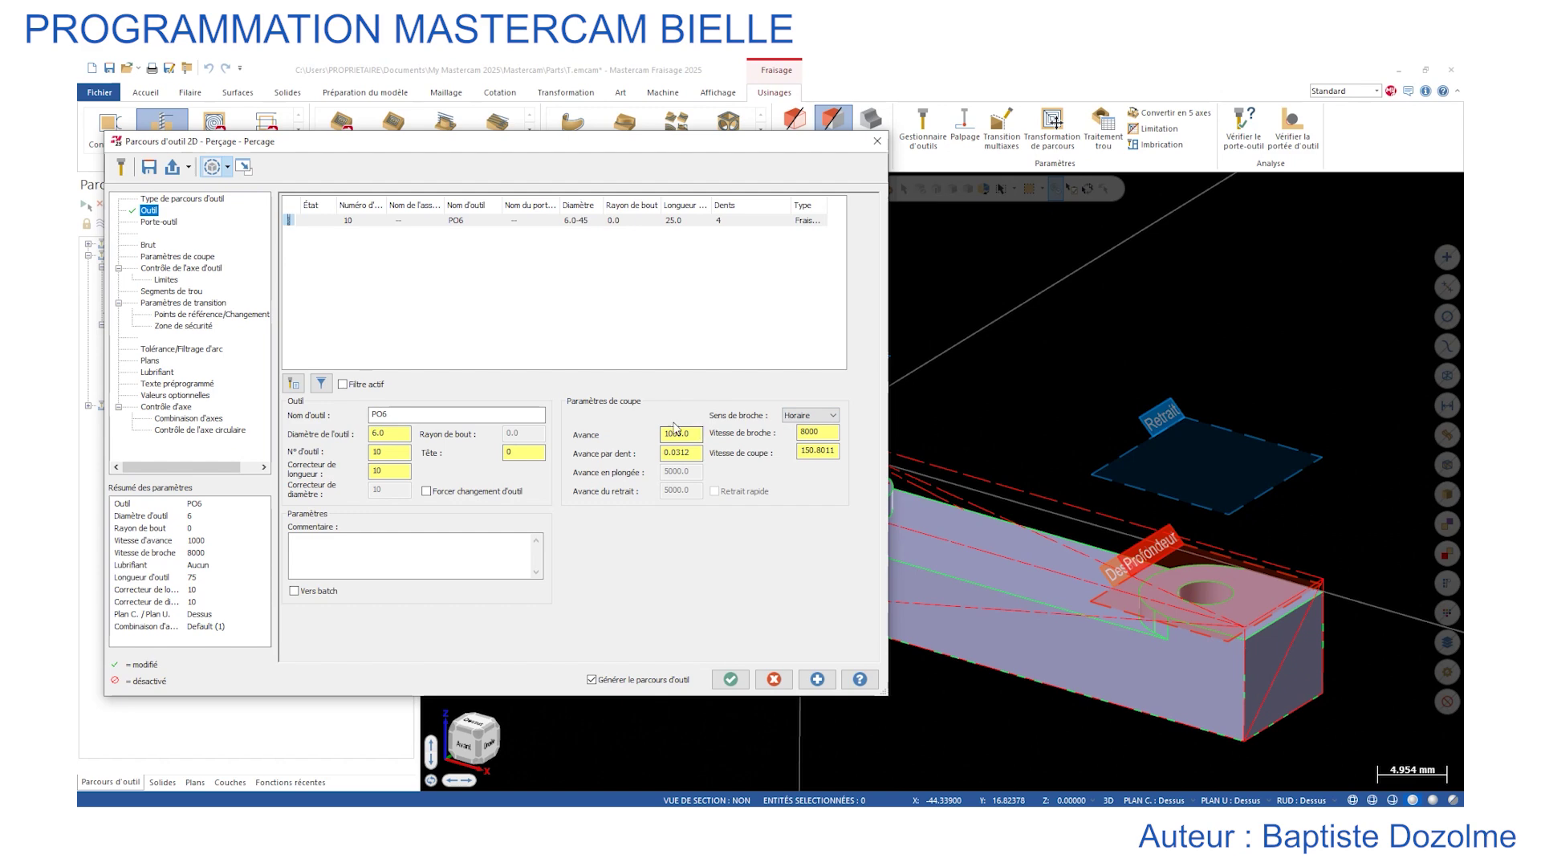
Keep Perçage Lamage as the drilling cycle and check that the tool axis output format is 3 axes.
left_click(155, 256)
left_click(393, 213)
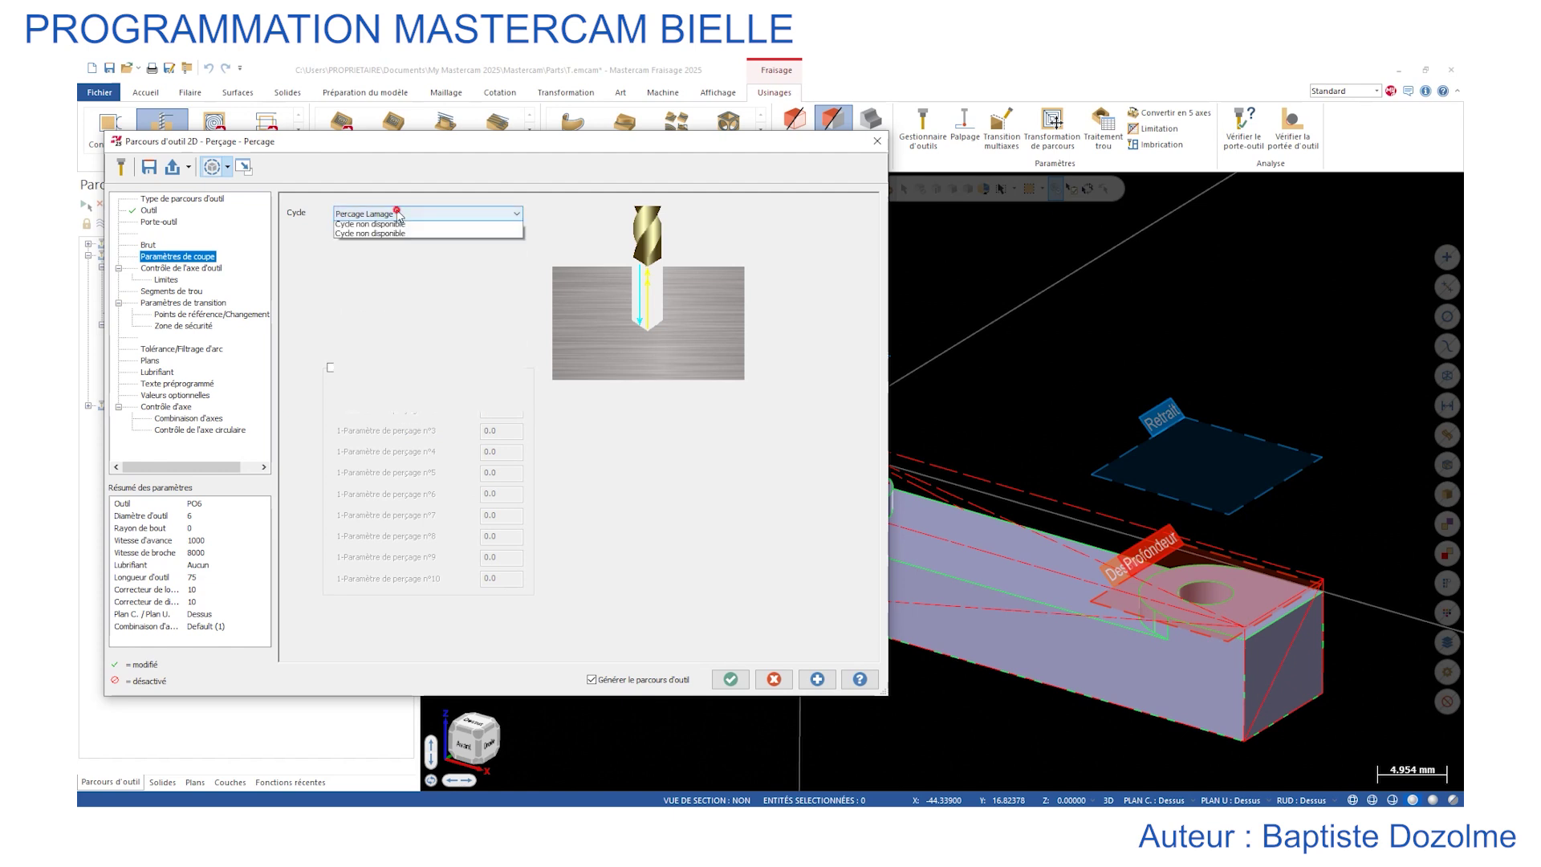
left_click(393, 232)
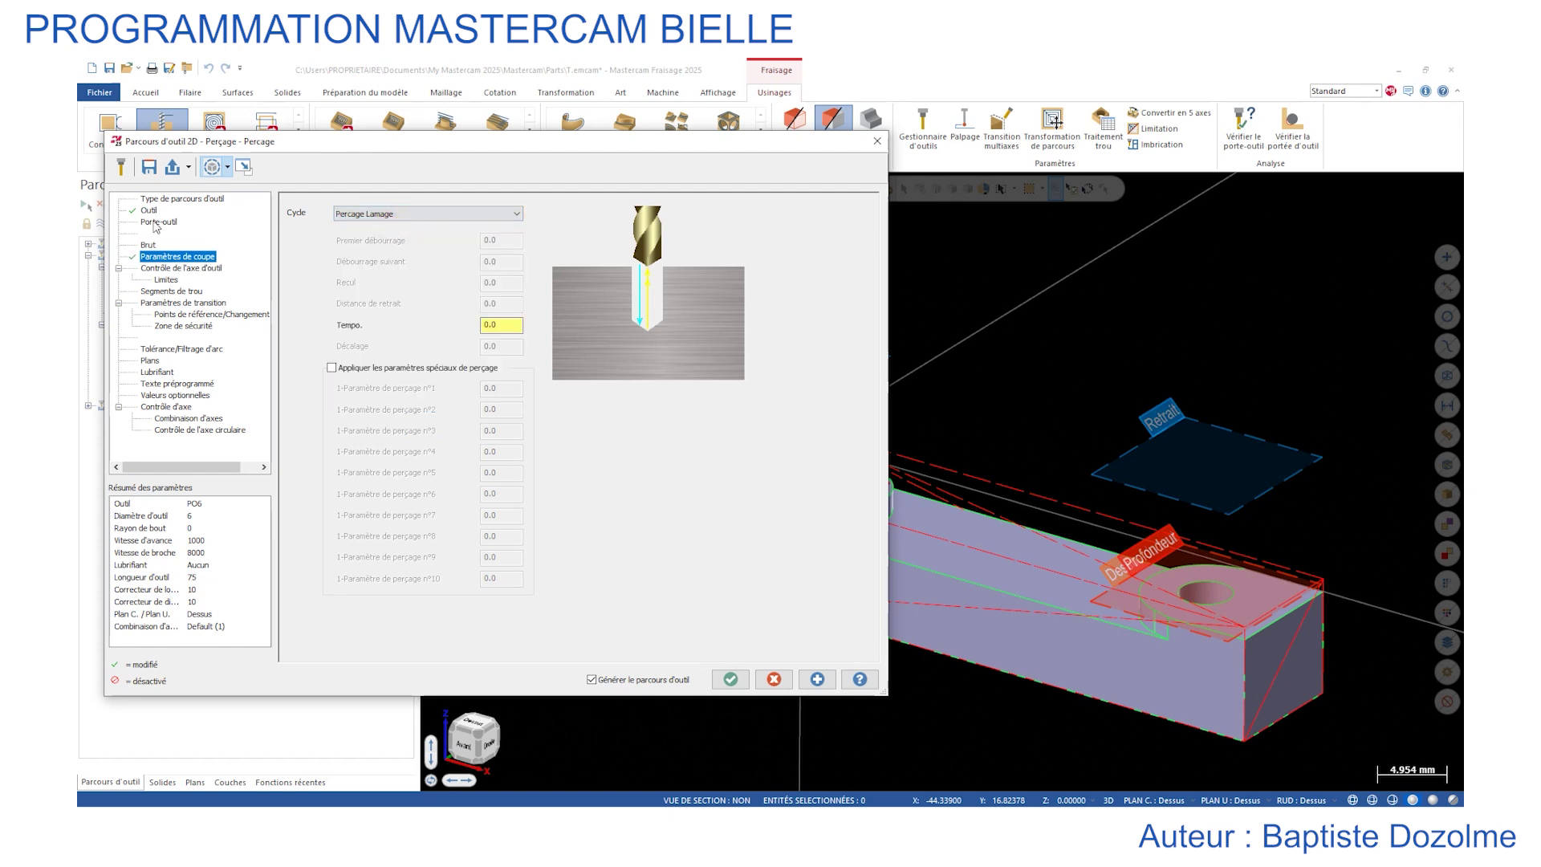
left_click(157, 270)
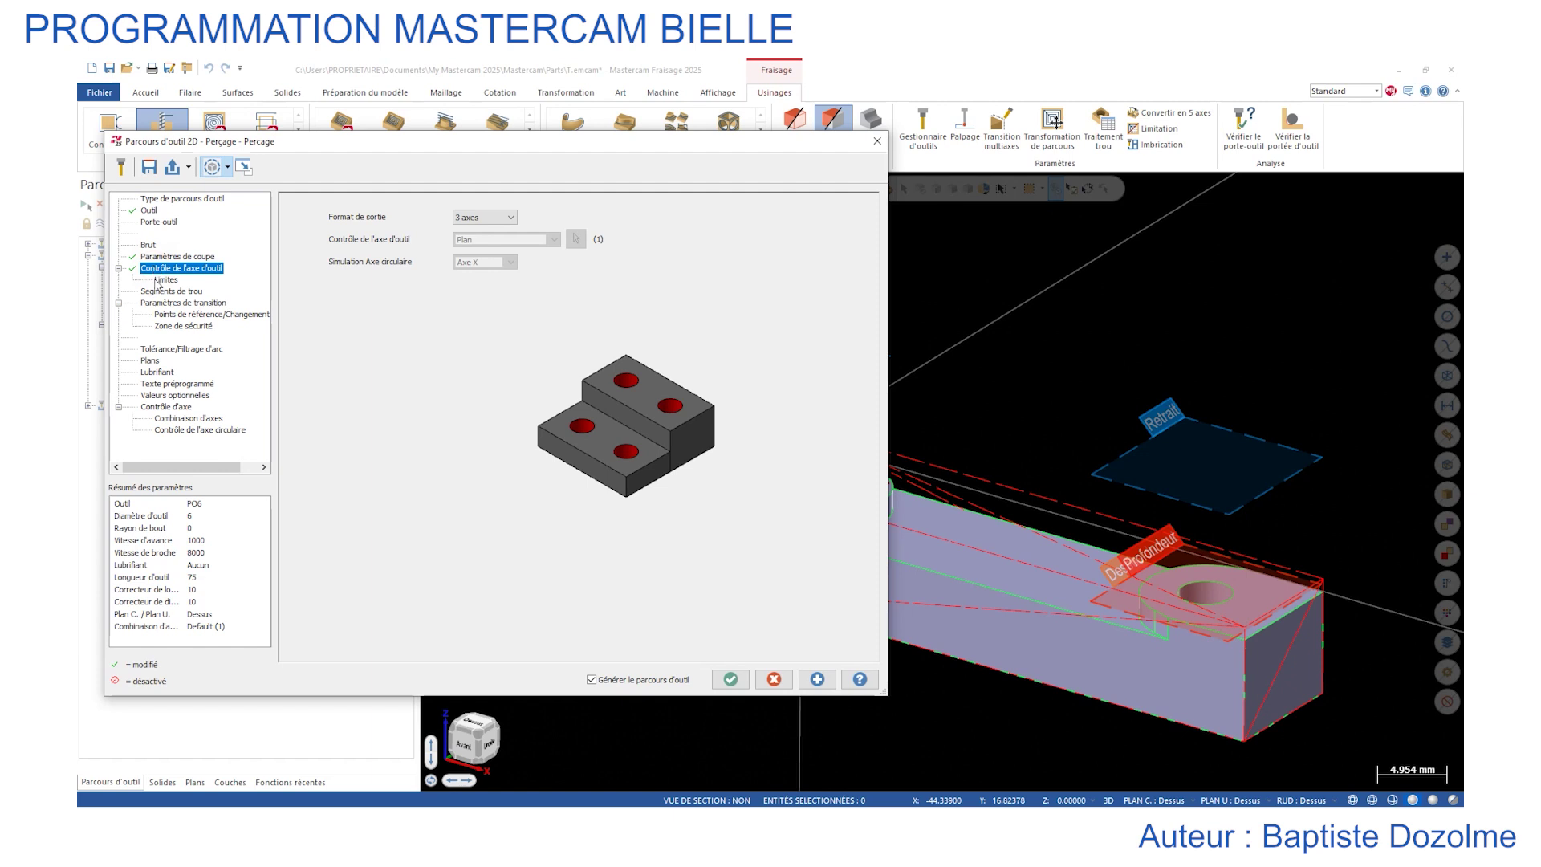
Switch the drilling depth (Profondeur) to absolute and try picking it from points on the larger boss.
left_click(164, 303)
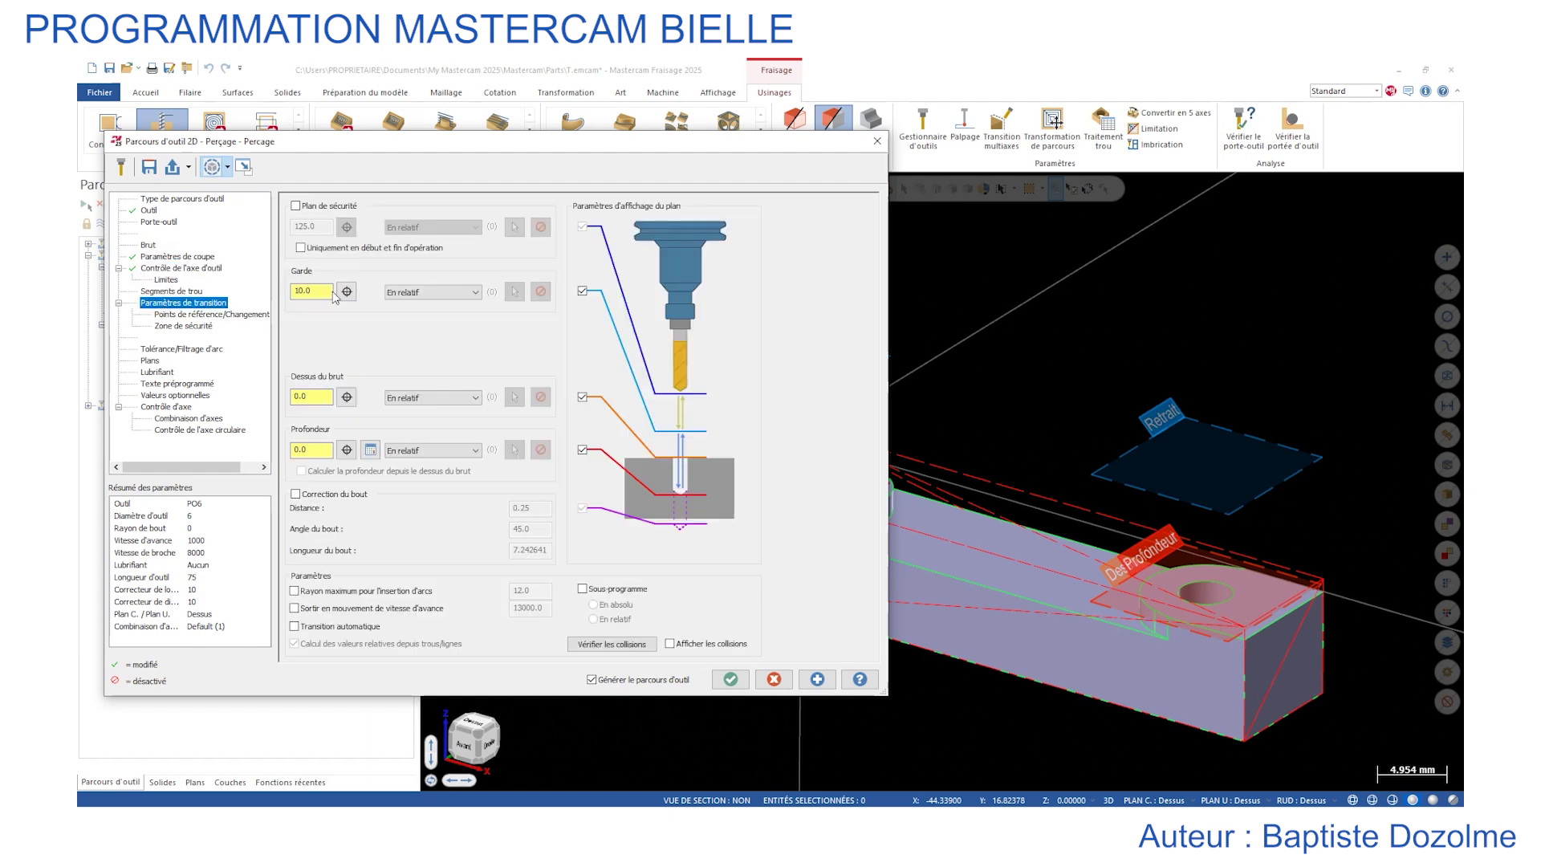
left_click(347, 450)
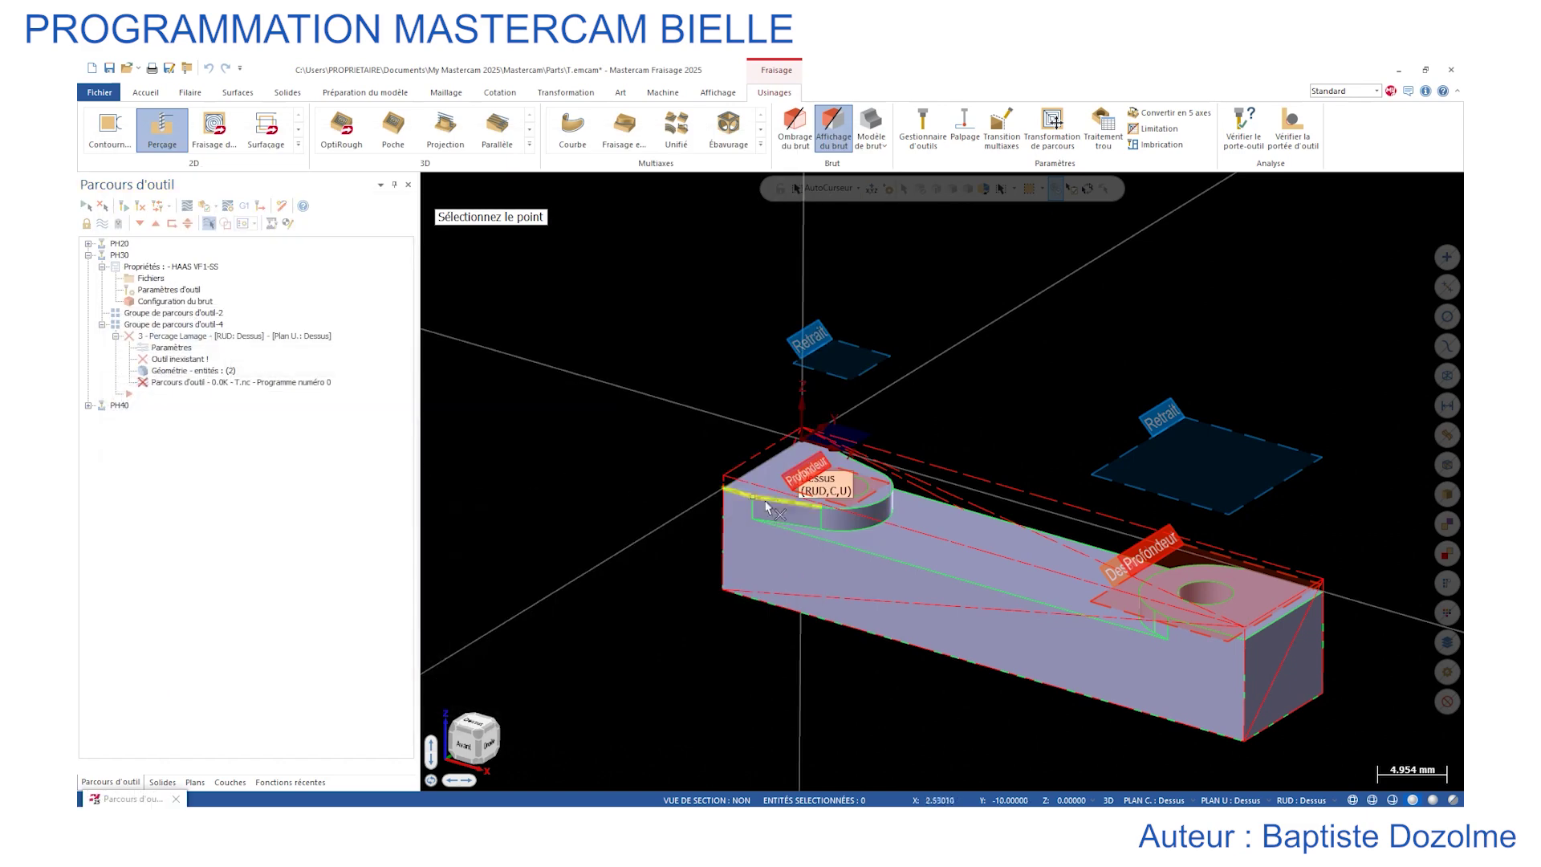
left_click(828, 511)
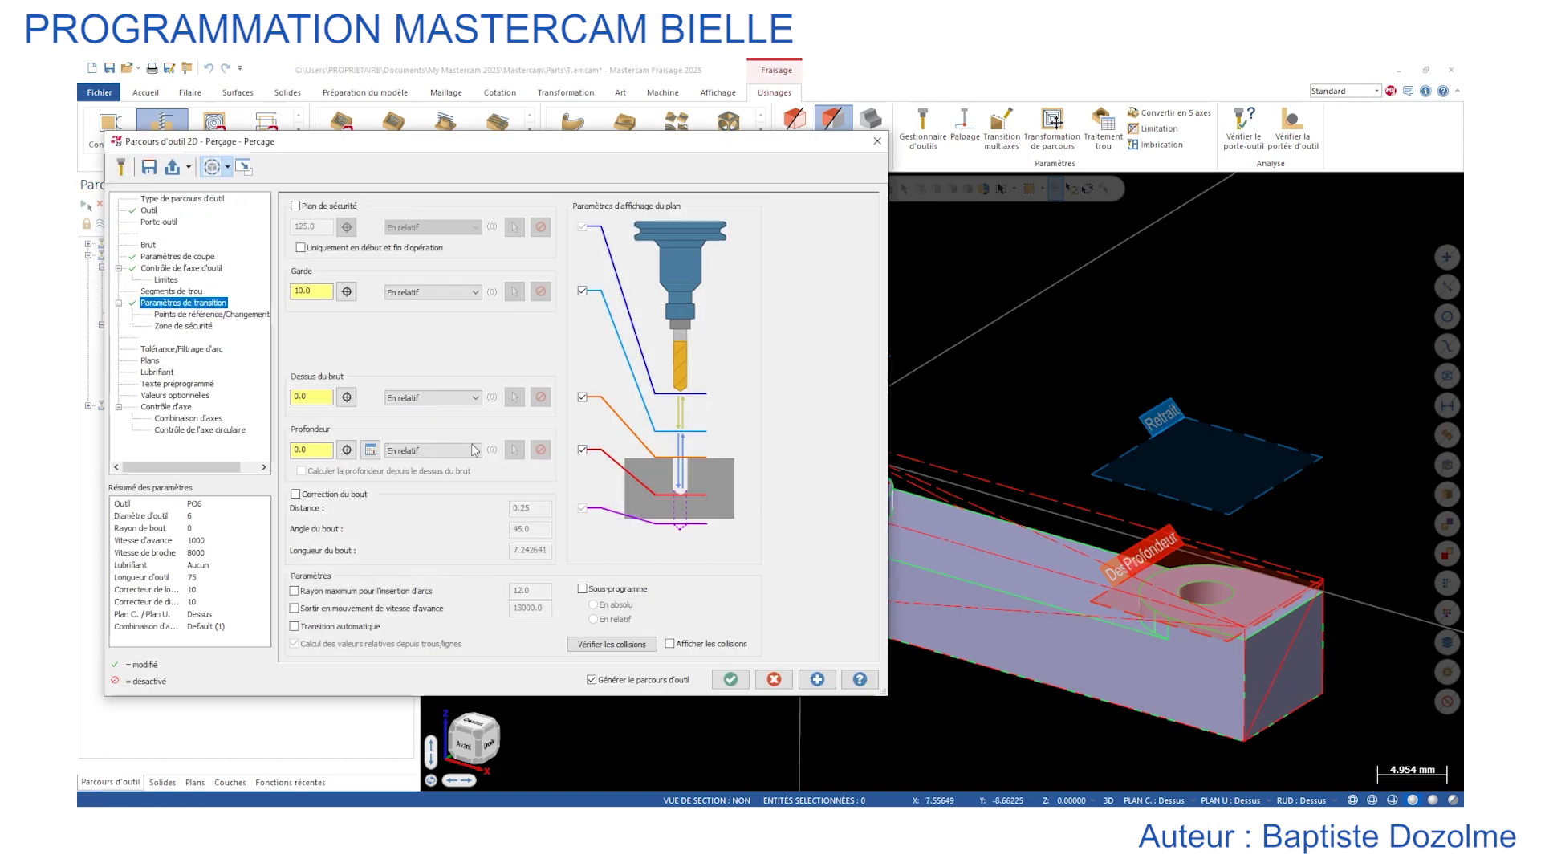
left_click(425, 450)
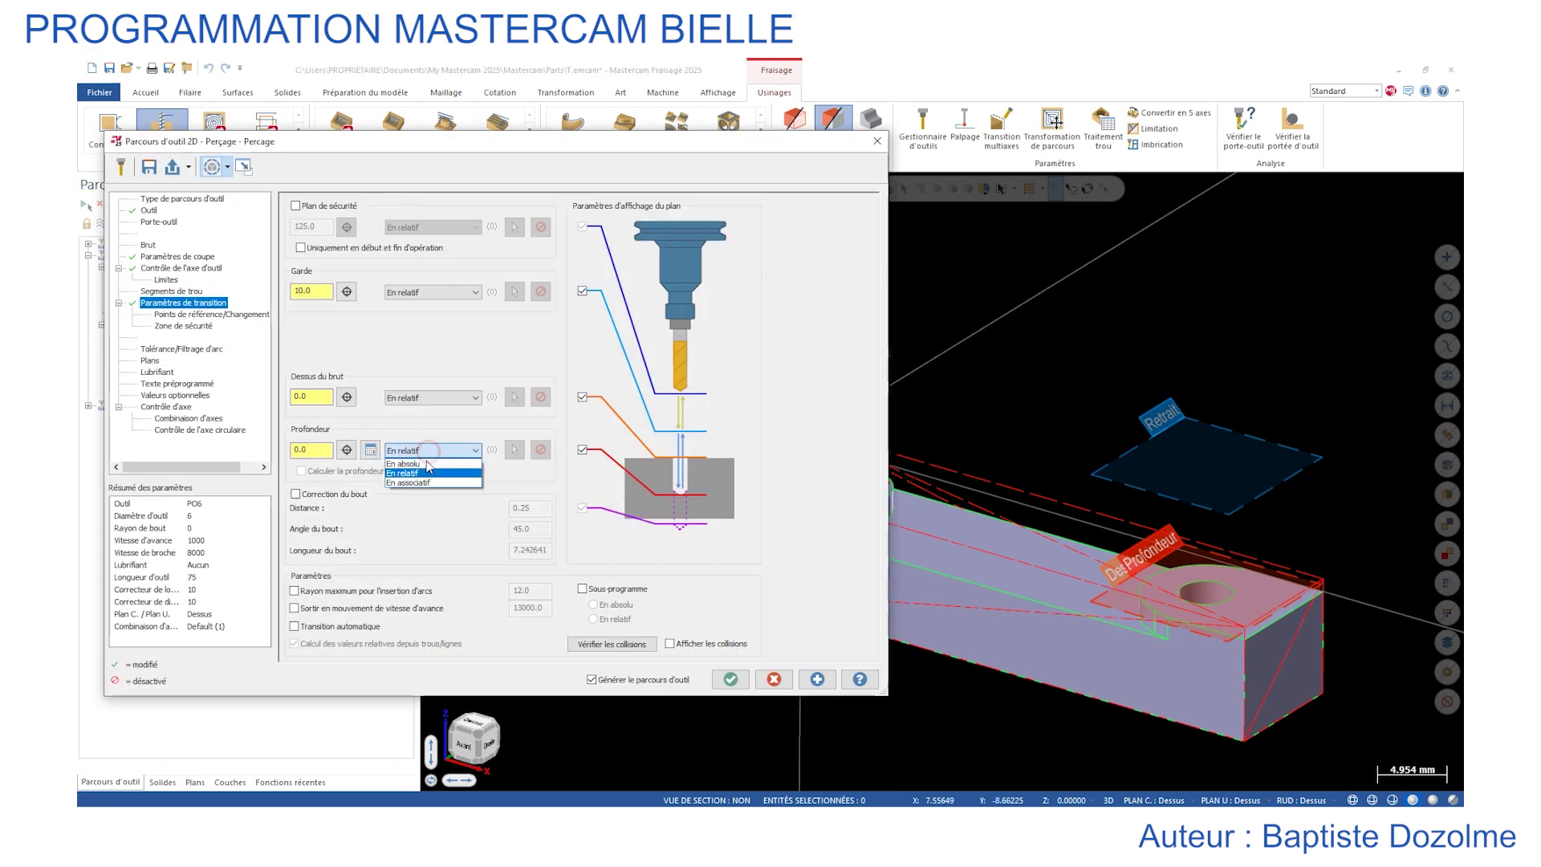
left_click(419, 464)
left_click(347, 451)
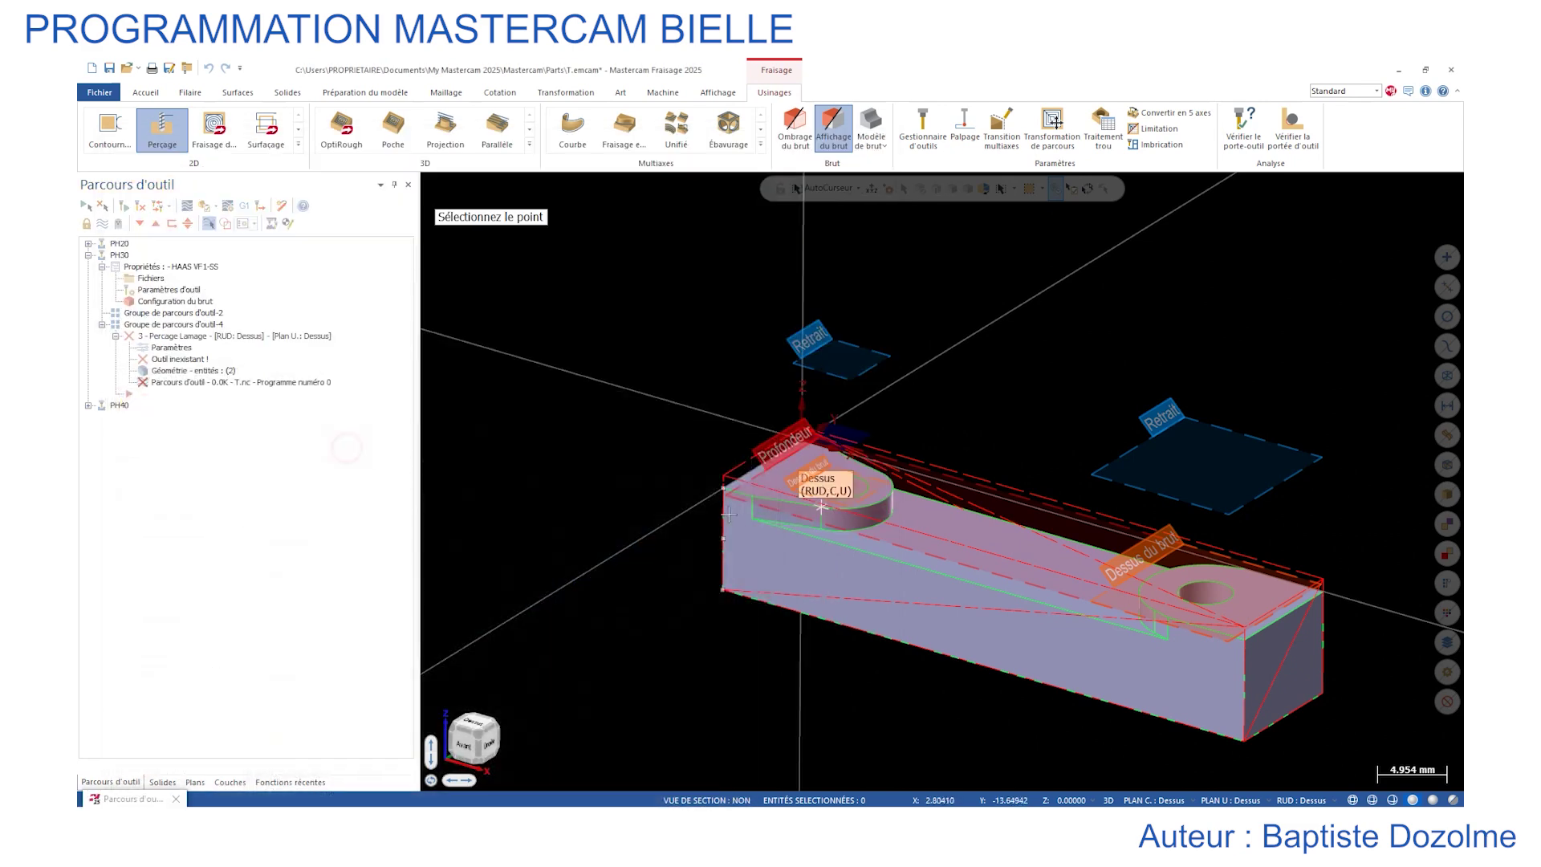
left_click(750, 502)
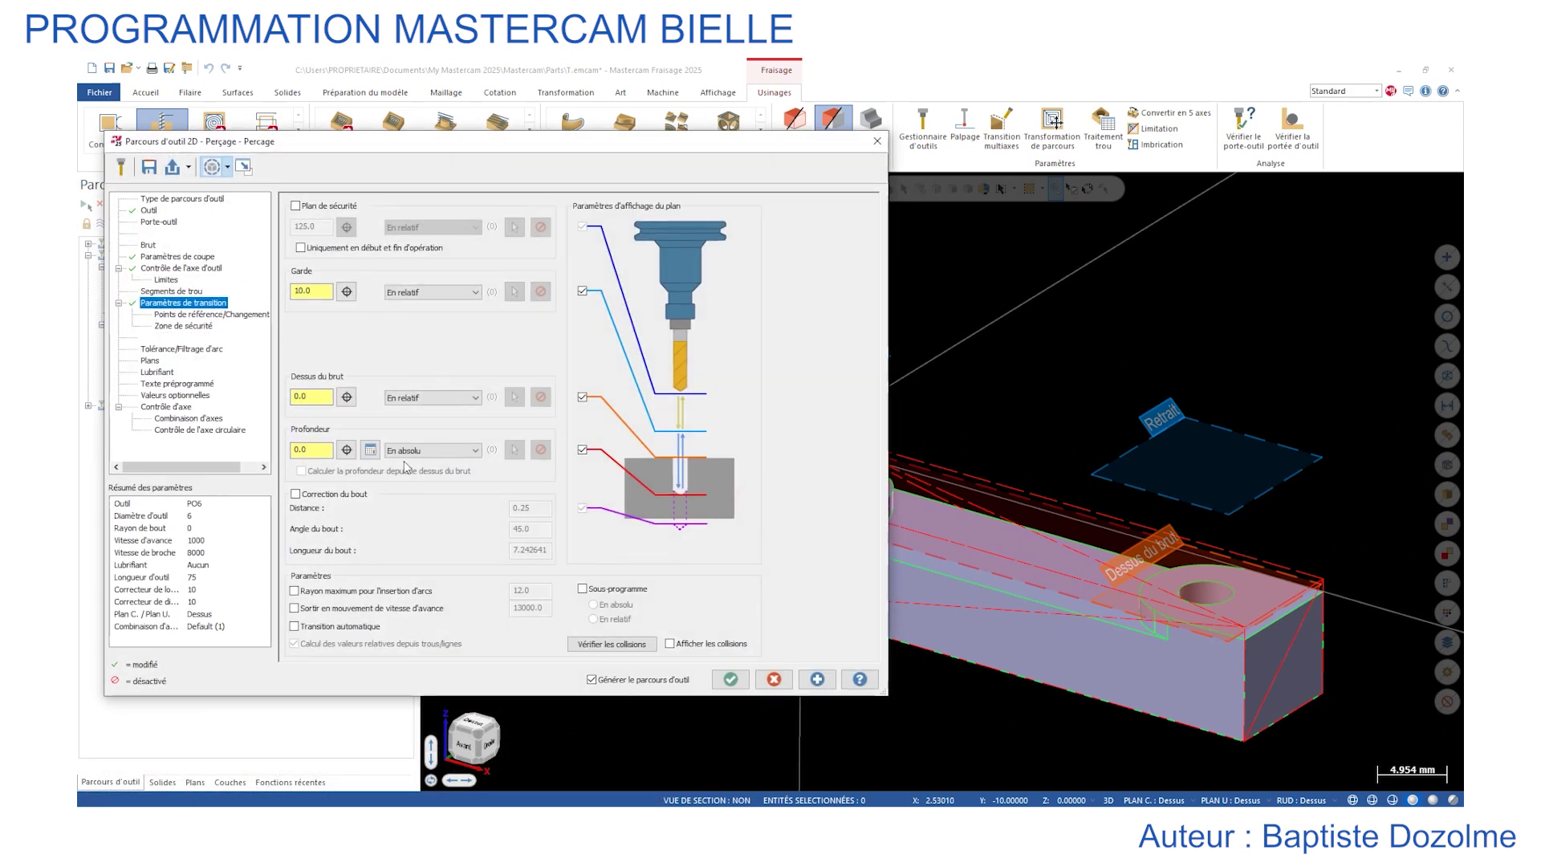
Switch the clearance (Garde) and the top of stock (Dessus du brut) to absolute values.
left_click(426, 292)
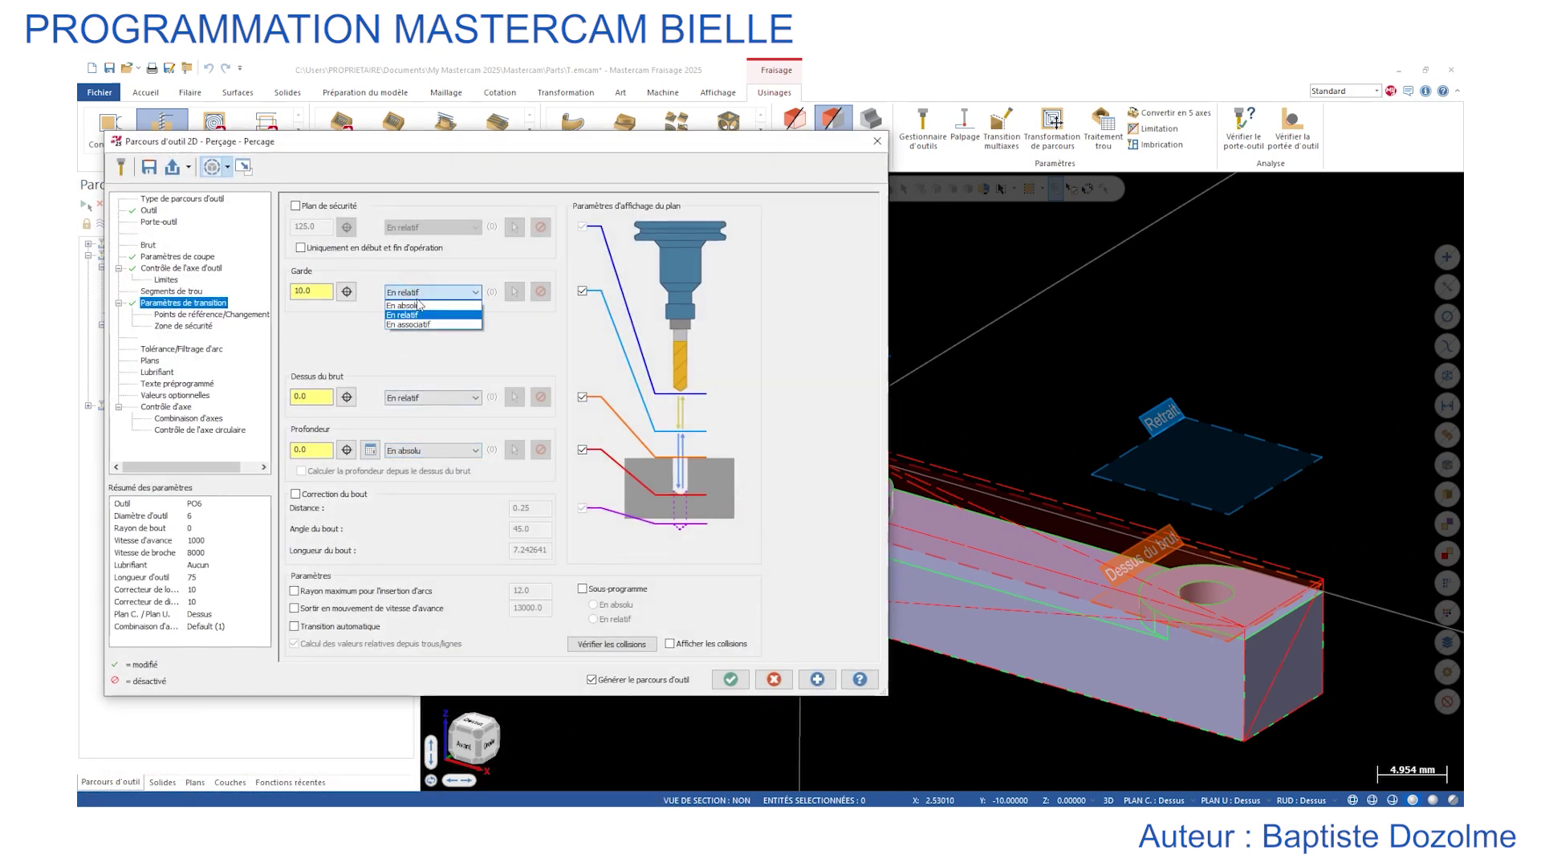
left_click(421, 305)
left_click(444, 398)
left_click(433, 410)
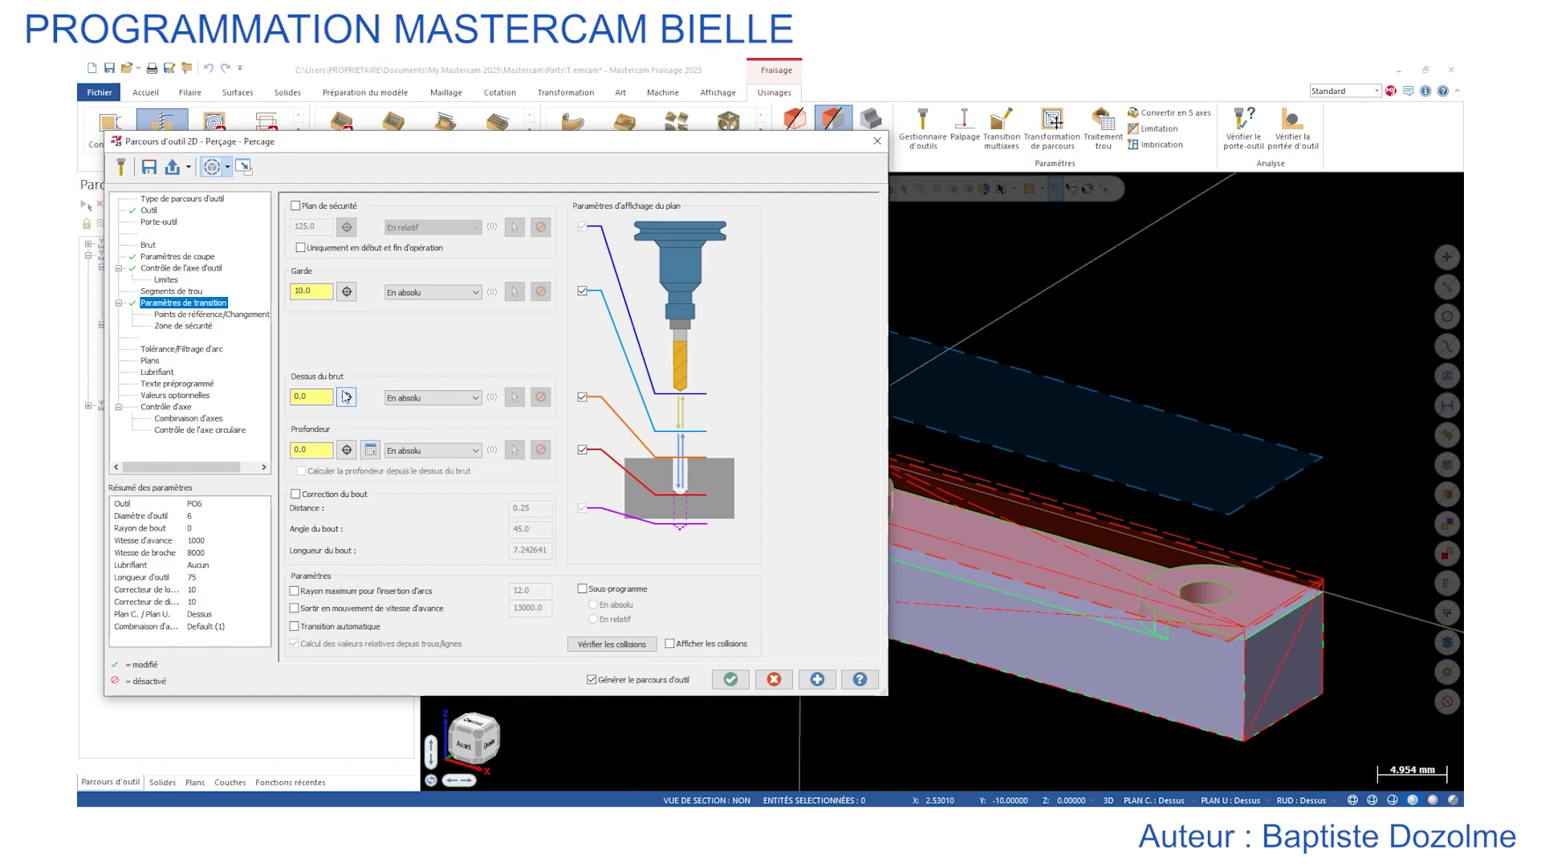
Set the absolute drilling depth to -2.1, replacing a depth picked at the block's lower corner.
left_click(346, 449)
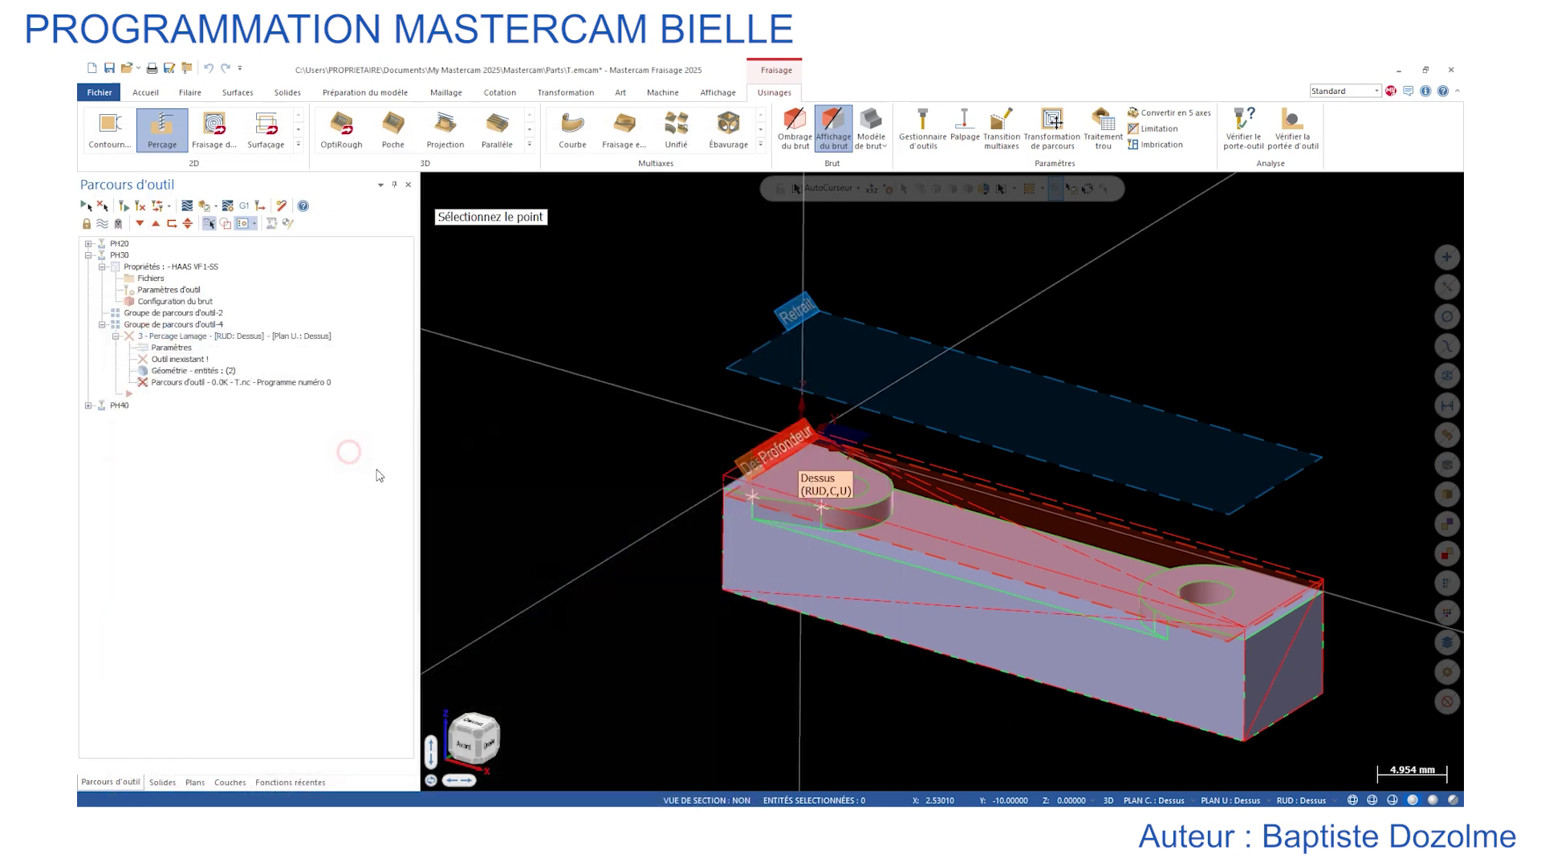
left_click(715, 604)
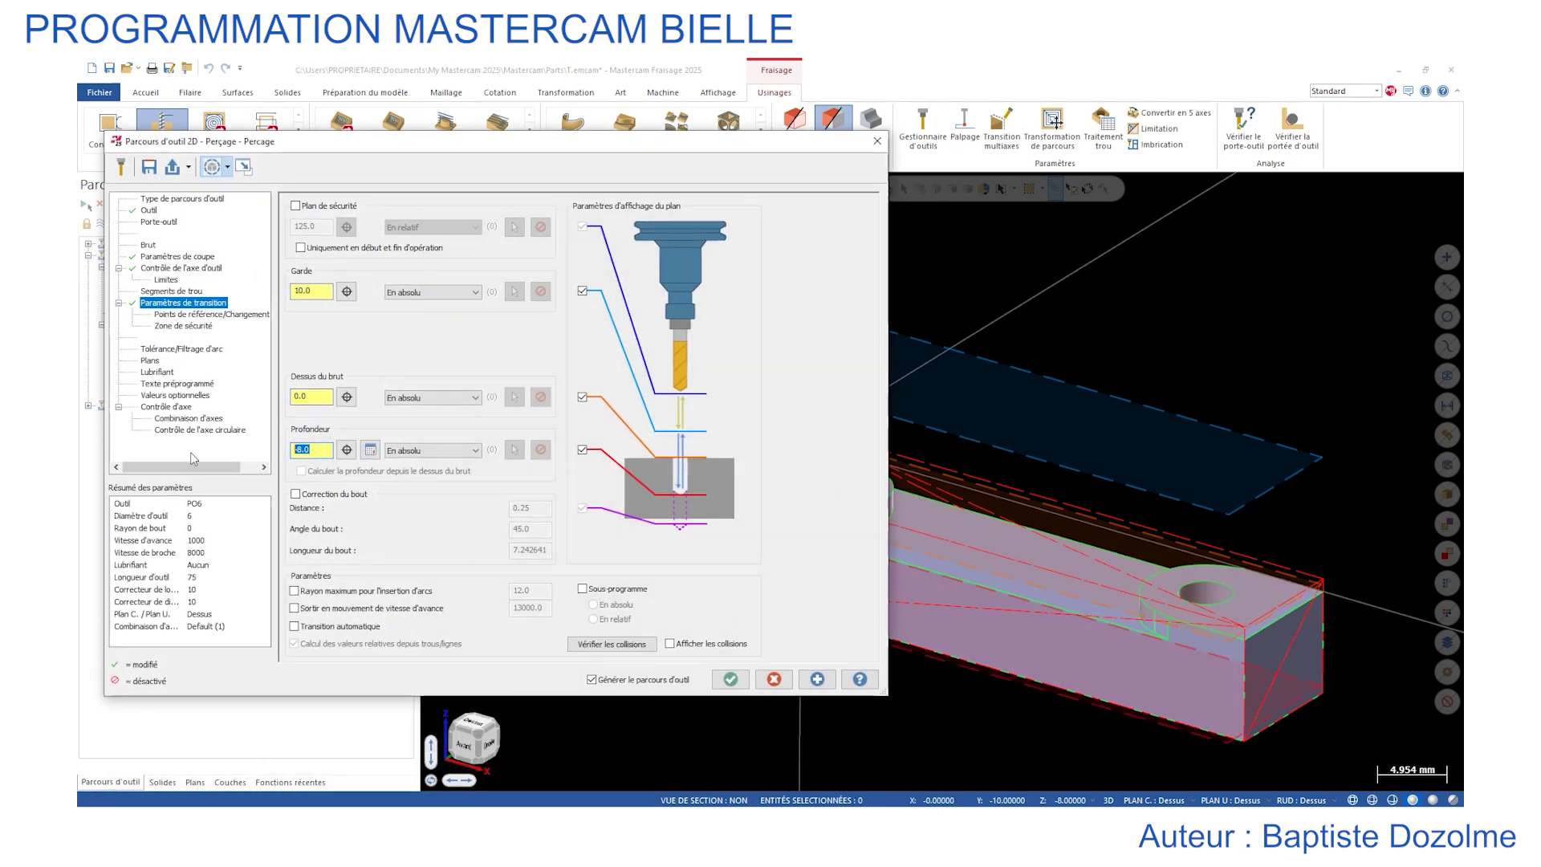
type("-")
type("0")
key("Return")
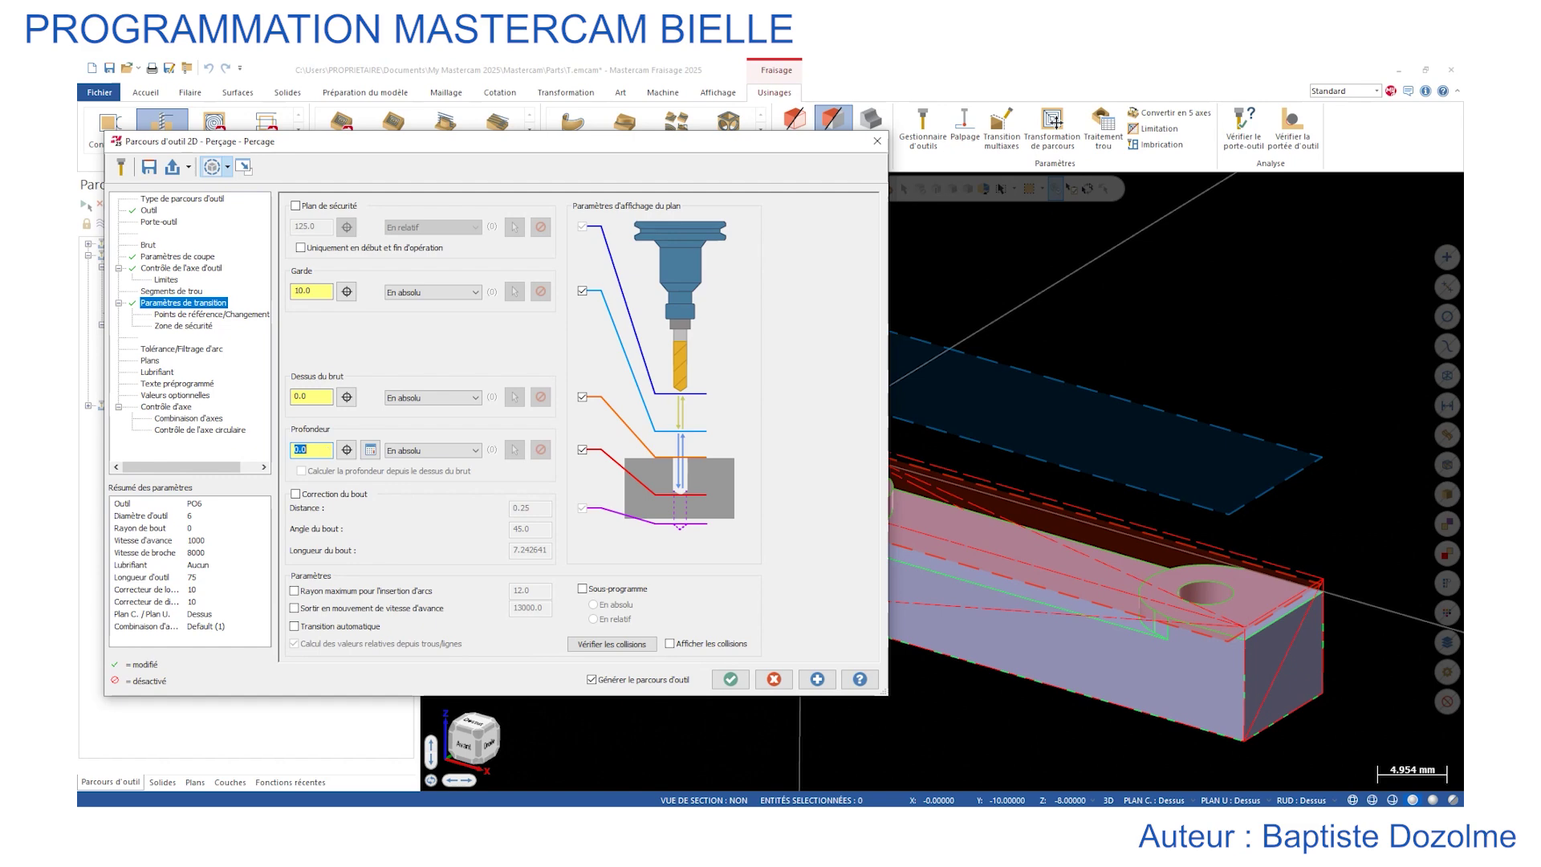
key("Return")
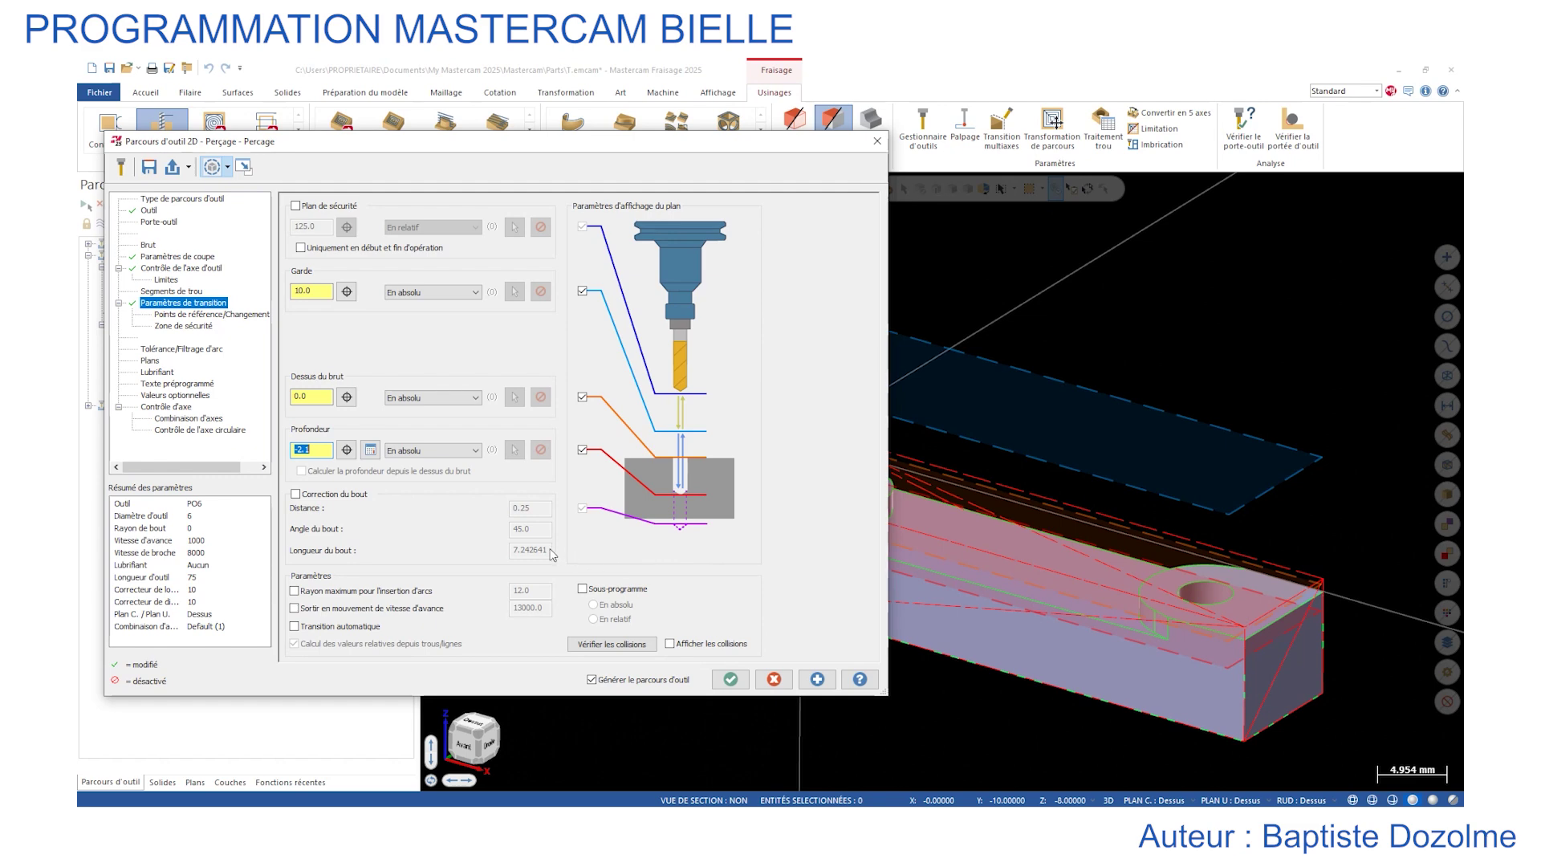
Turn on the nozzle coolant (Buses) for the drilling operation.
left_click(179, 350)
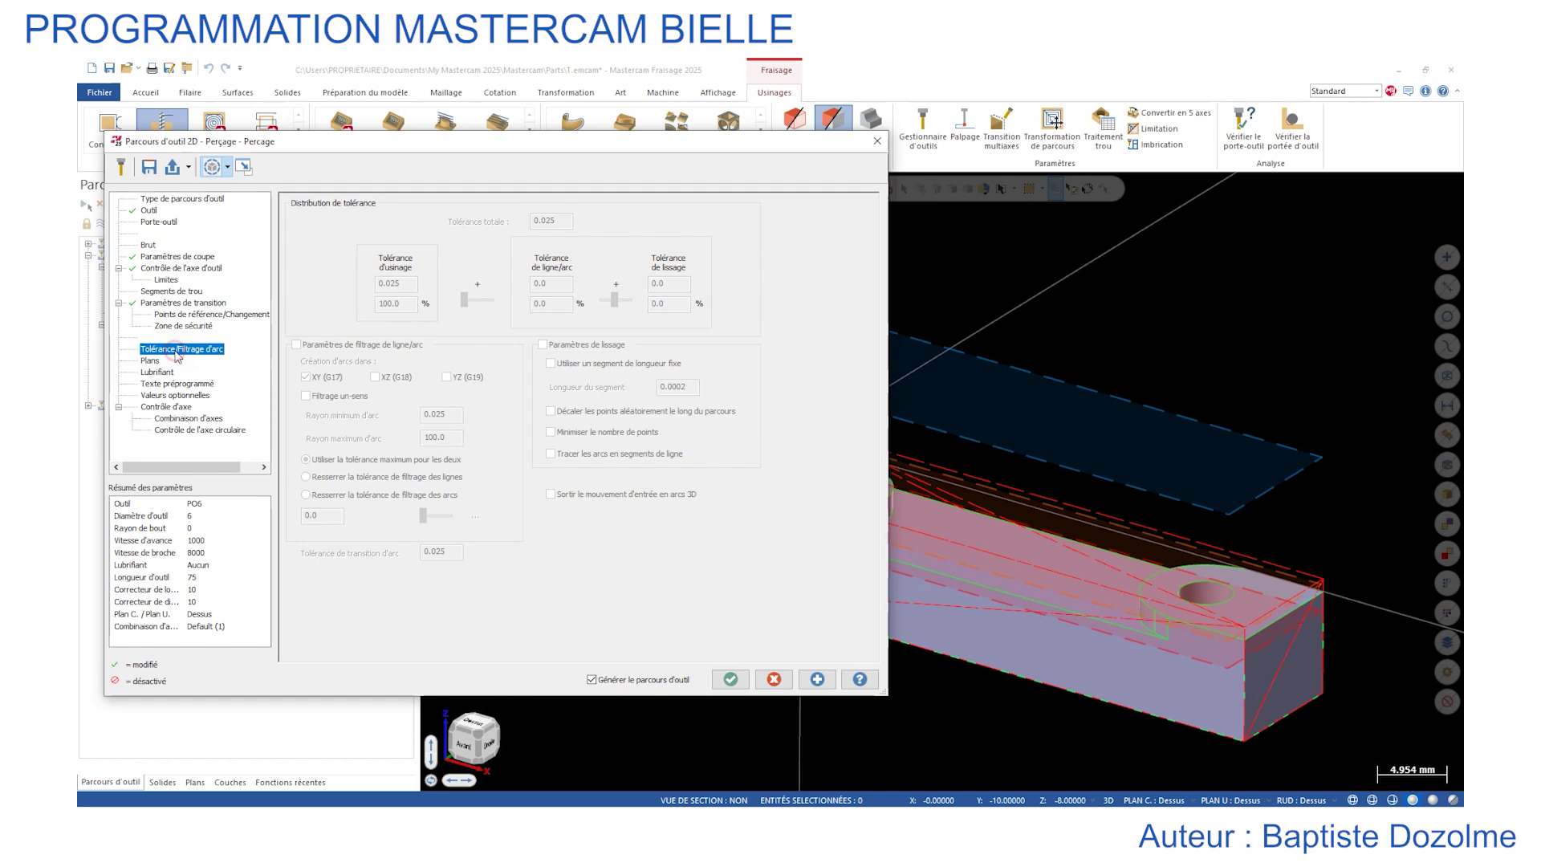
left_click(154, 373)
left_click(528, 282)
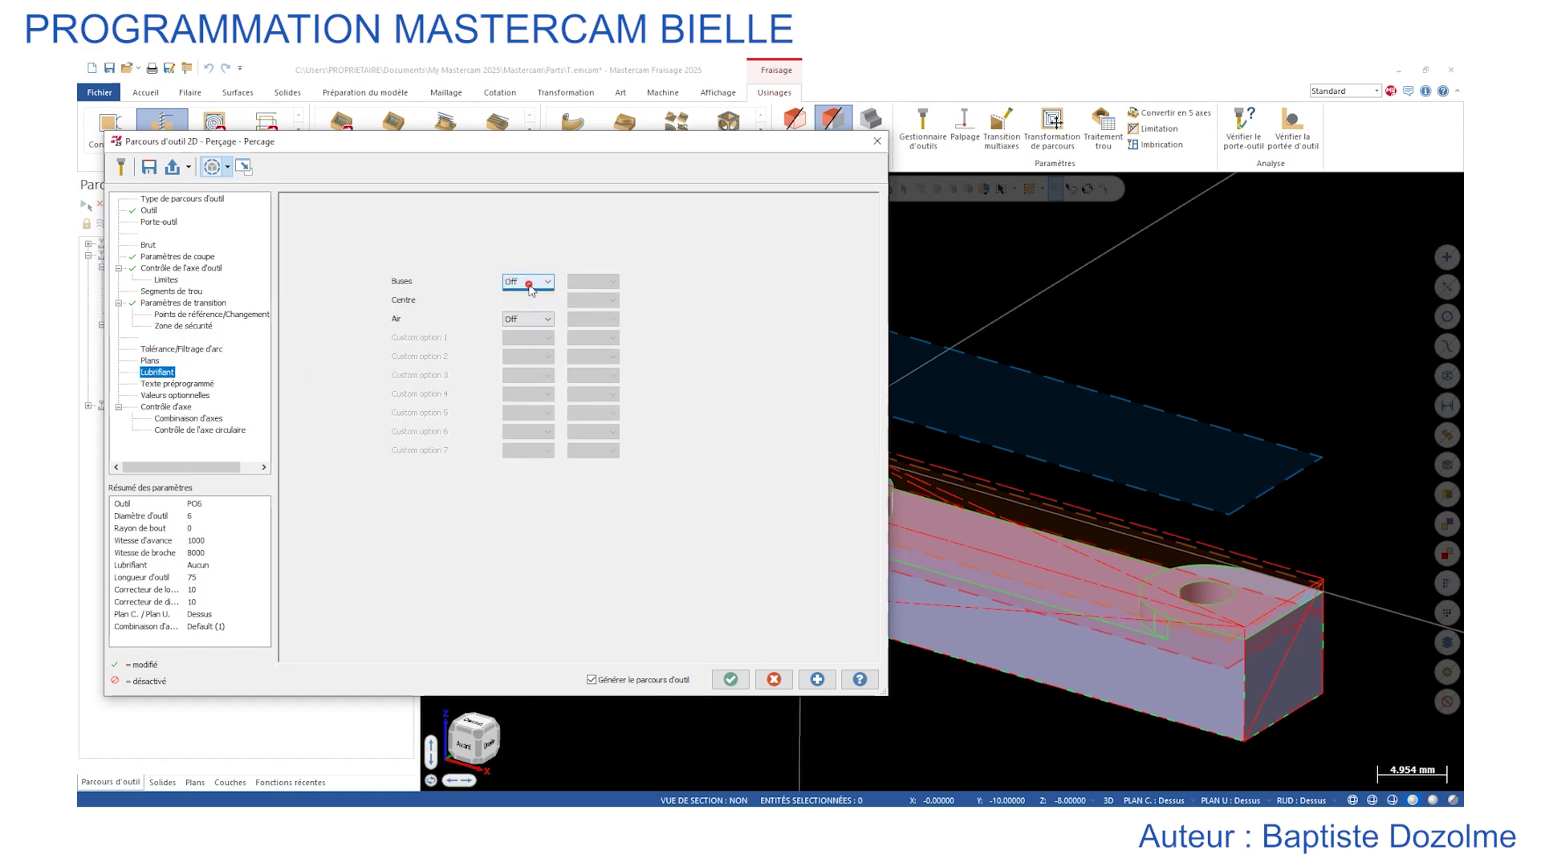
left_click(529, 302)
Save the drilling parameters to the default operations library MILL_MM and validate the operation to generate its toolpath.
left_click(149, 167)
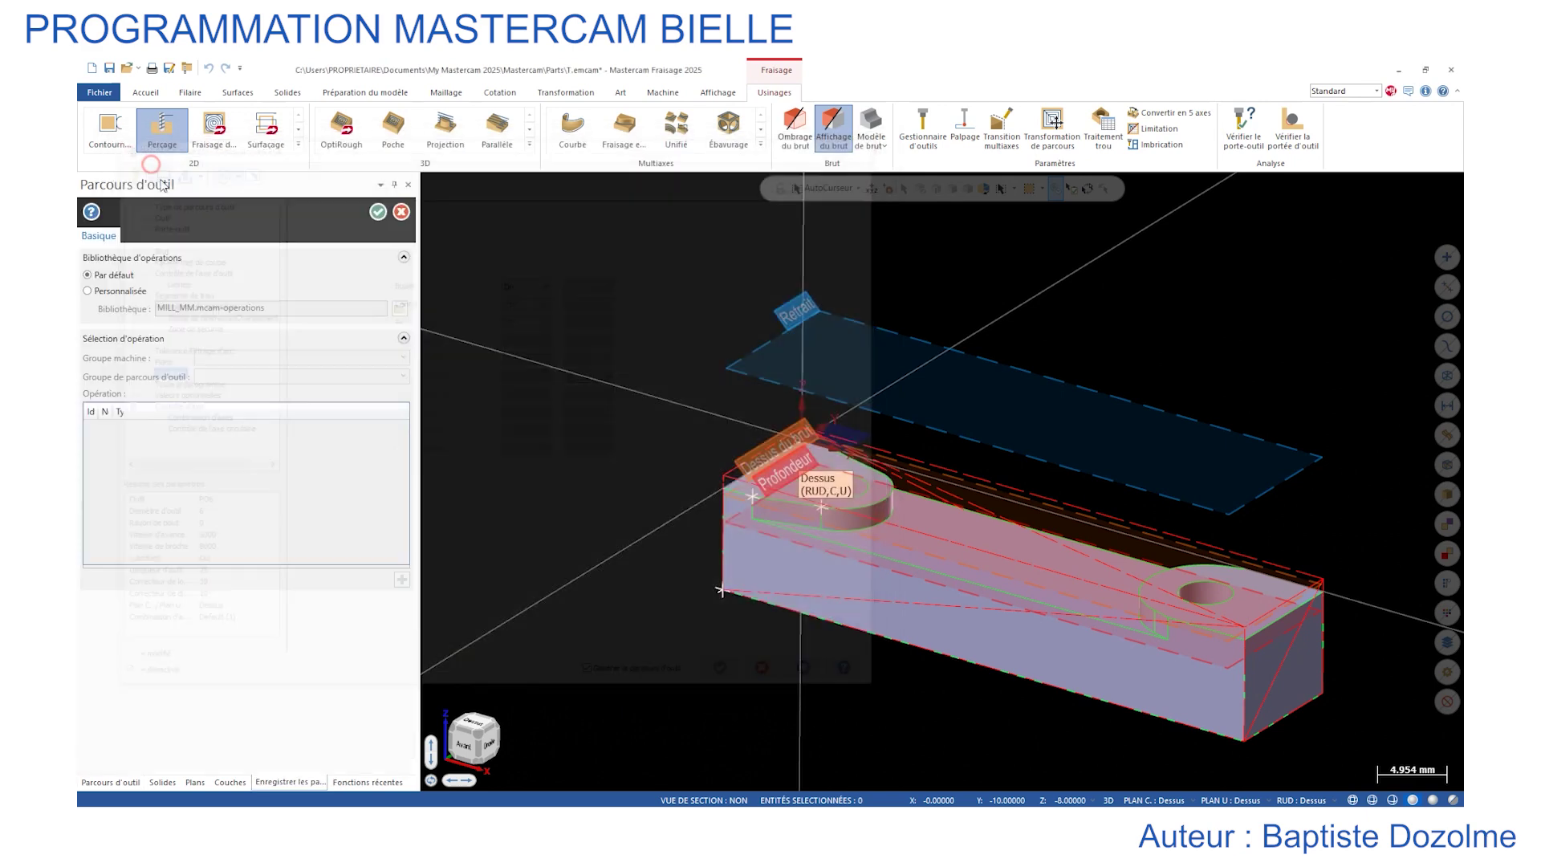
left_click(378, 212)
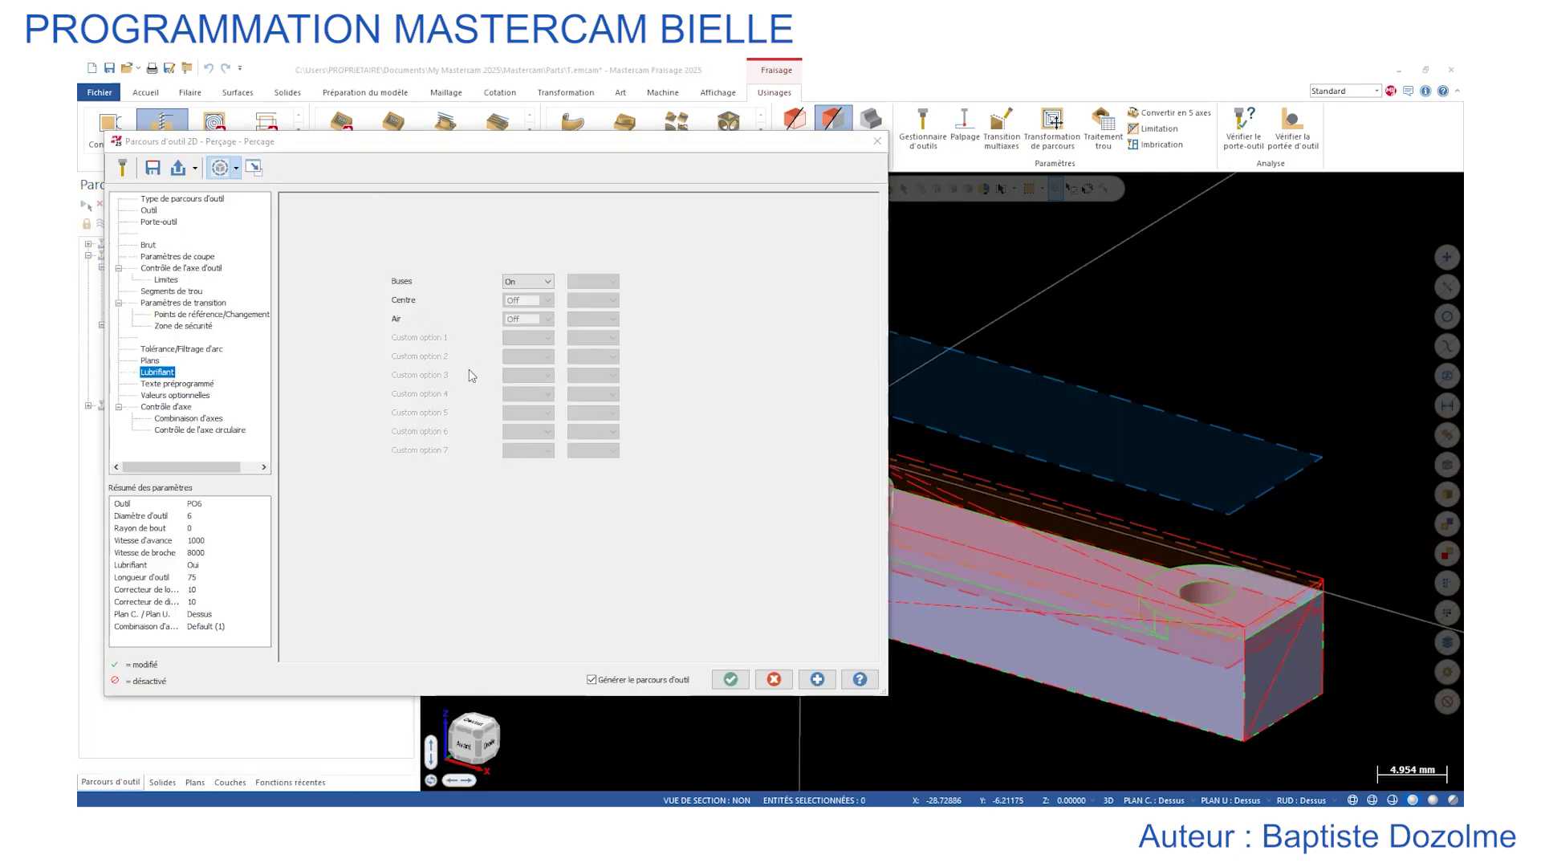
left_click(730, 679)
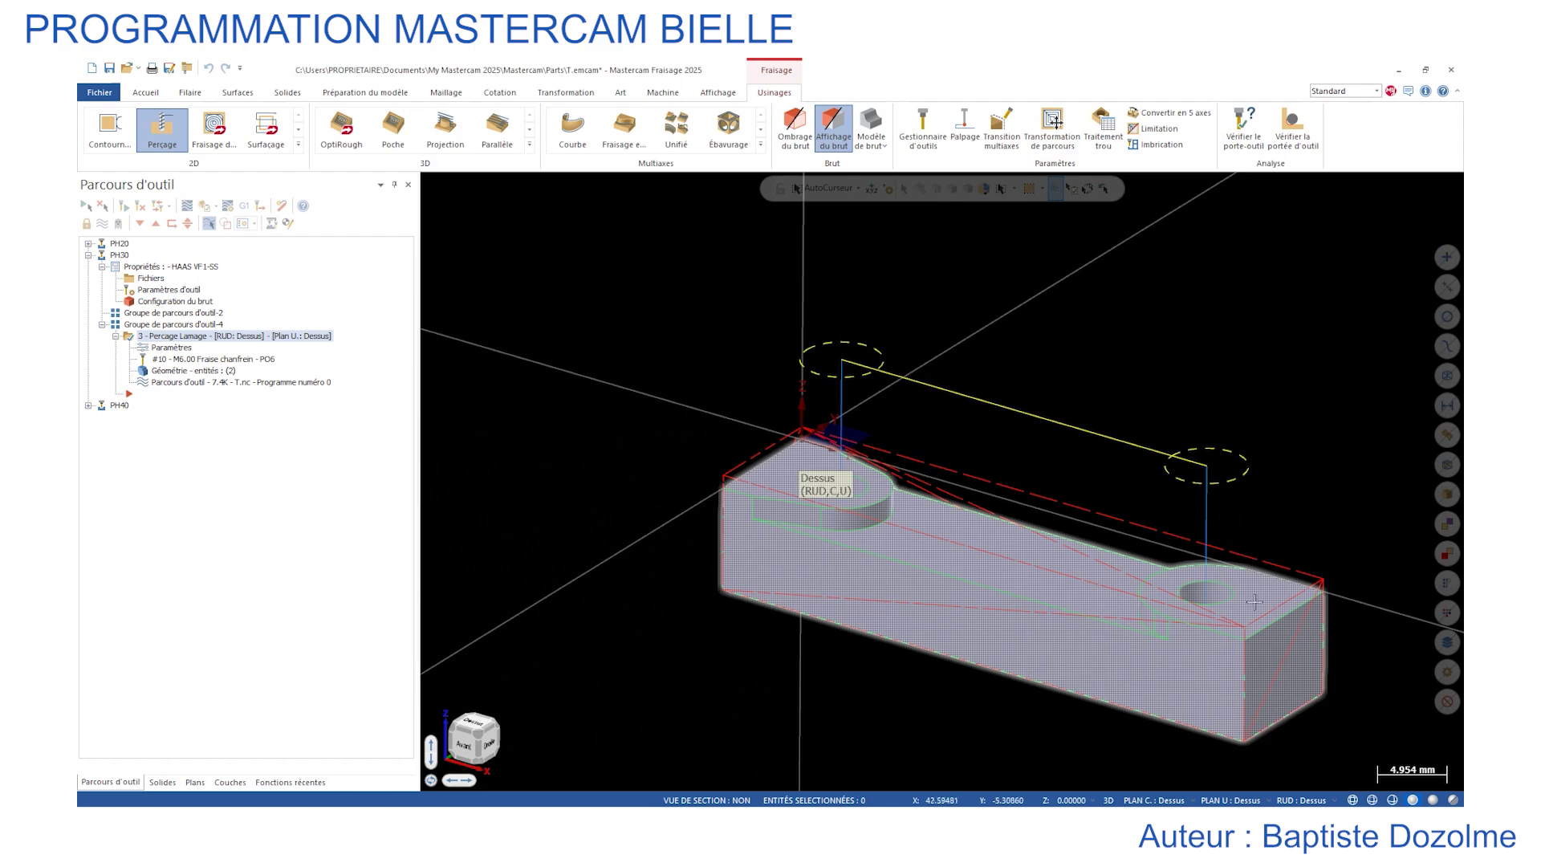
Inspect the drilling toolpath over the two holes and play its simulation at an adjusted speed.
scroll(1221, 600, "up", 1)
scroll(1221, 601, "up", 2)
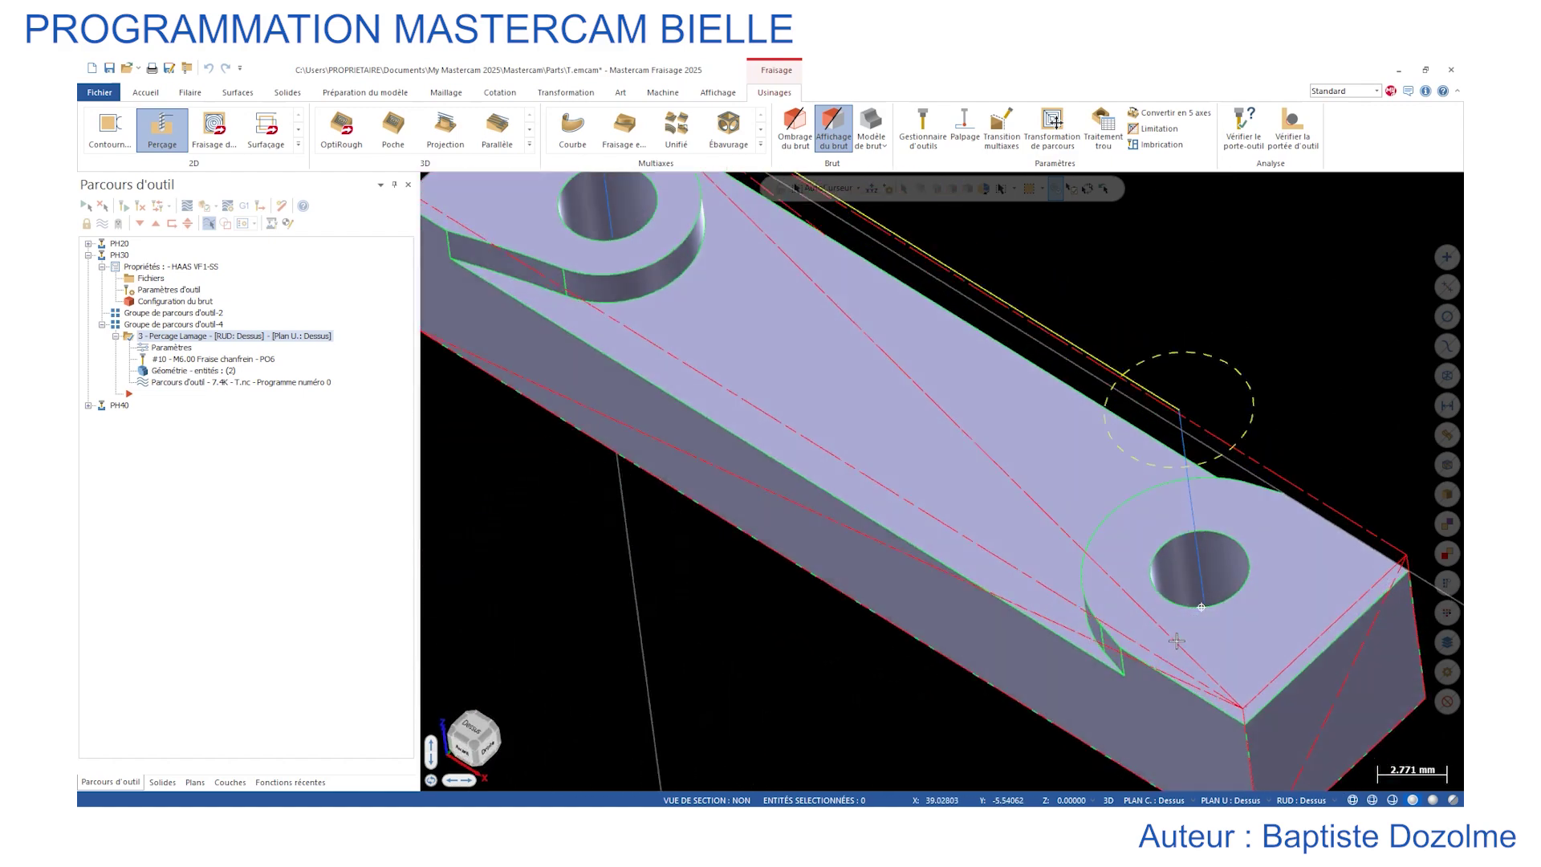
scroll(1189, 607, "down", 2)
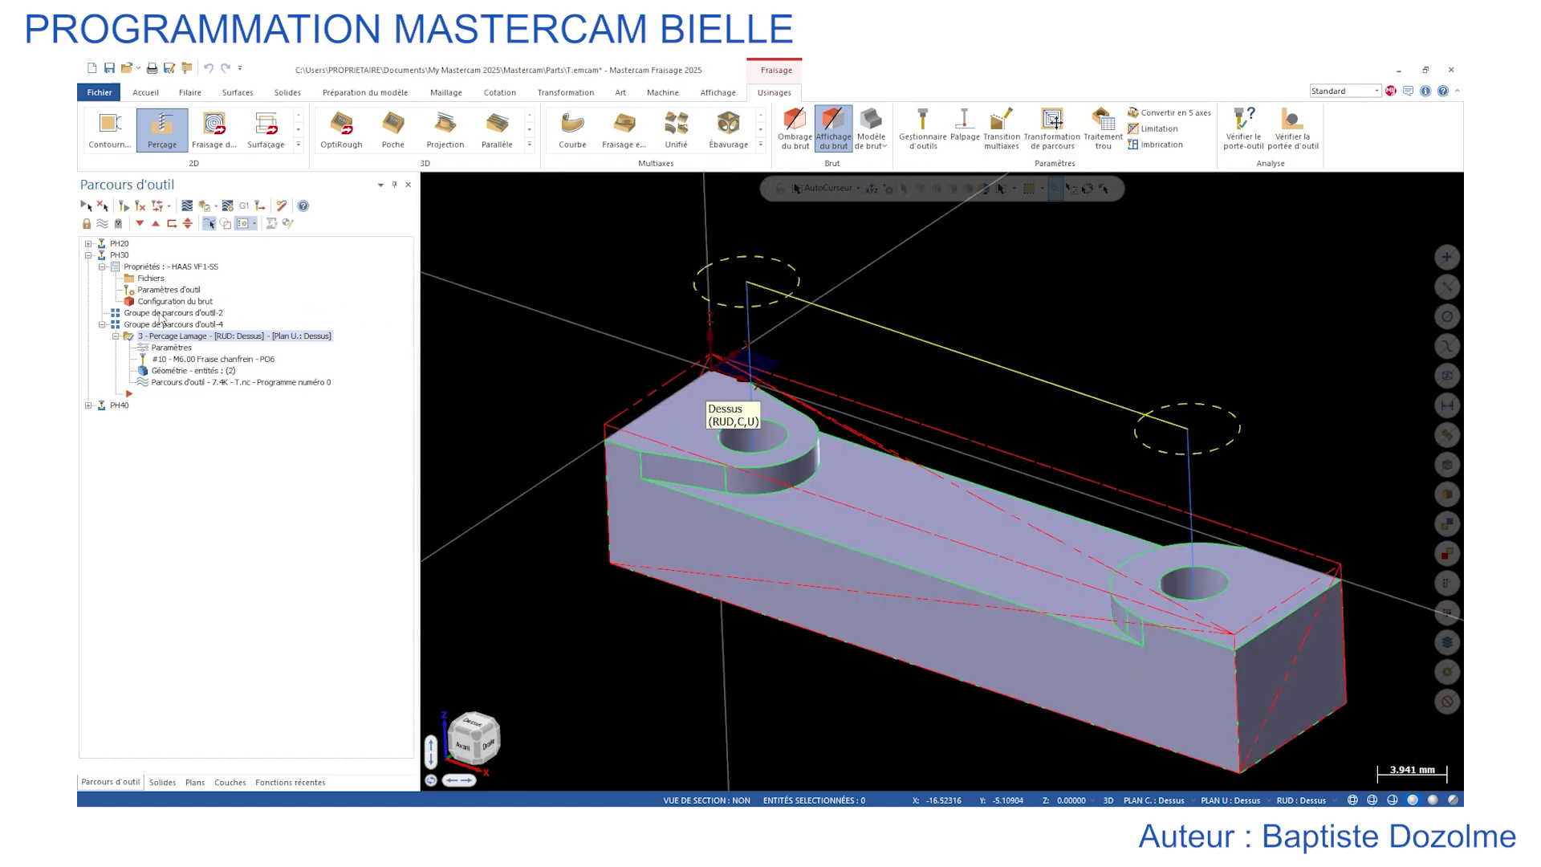
left_click(187, 206)
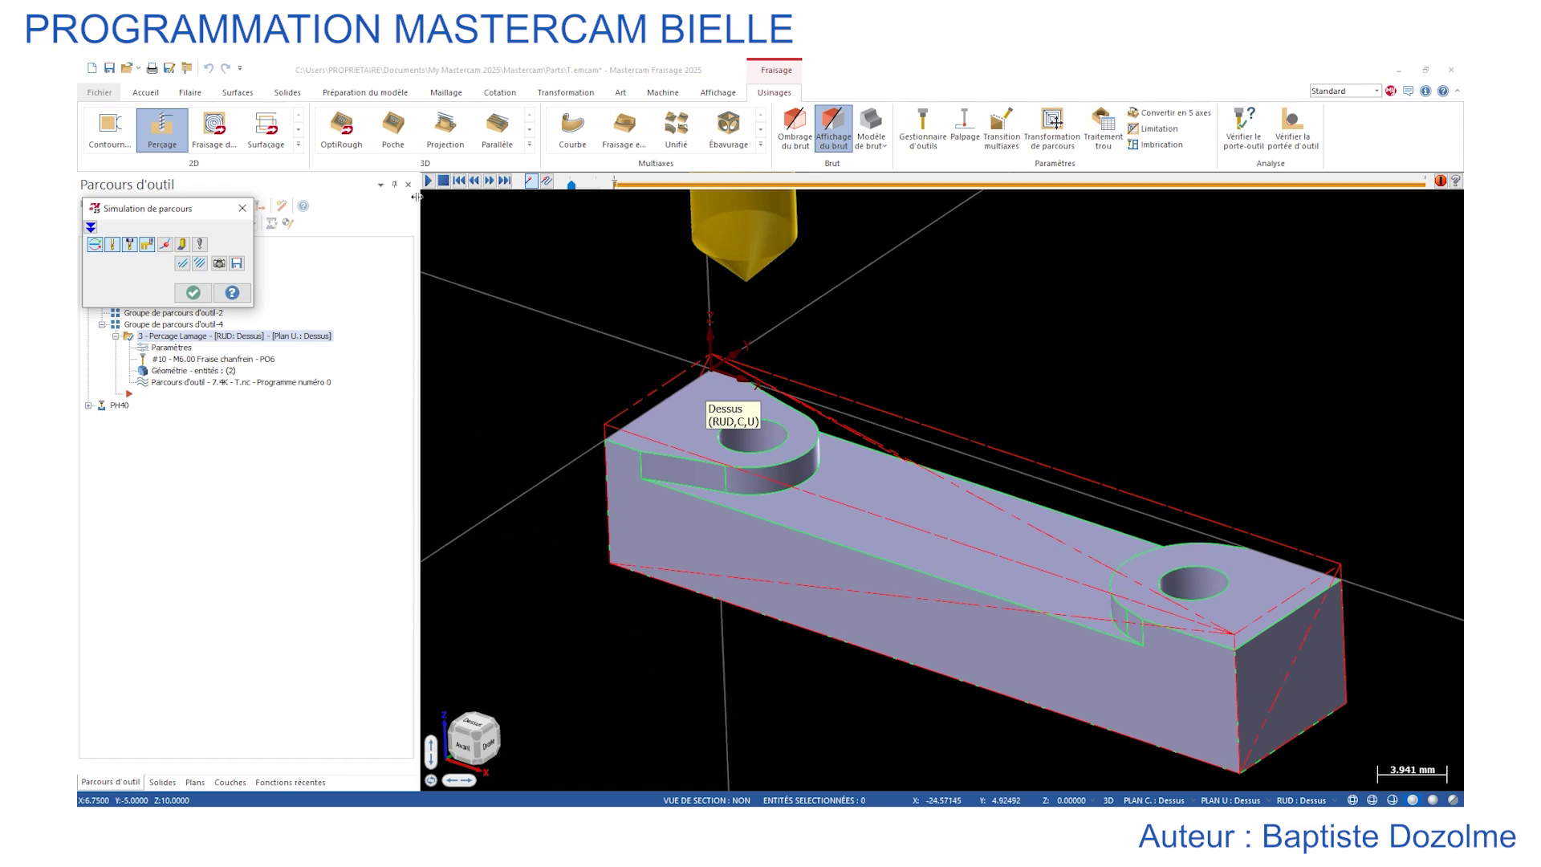
left_click(428, 180)
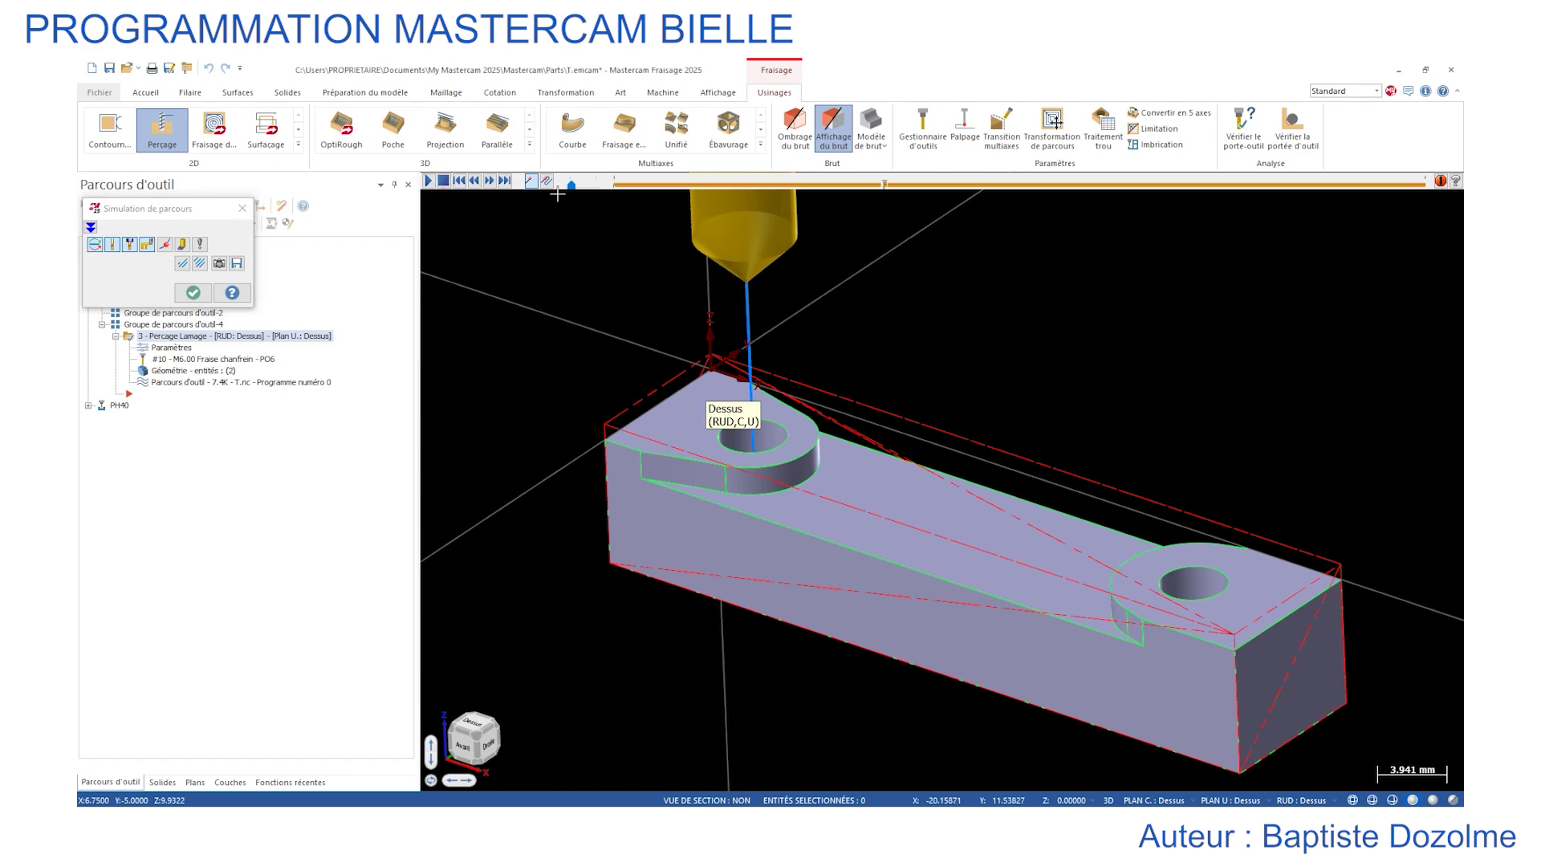
left_click_drag(570, 186, 582, 190)
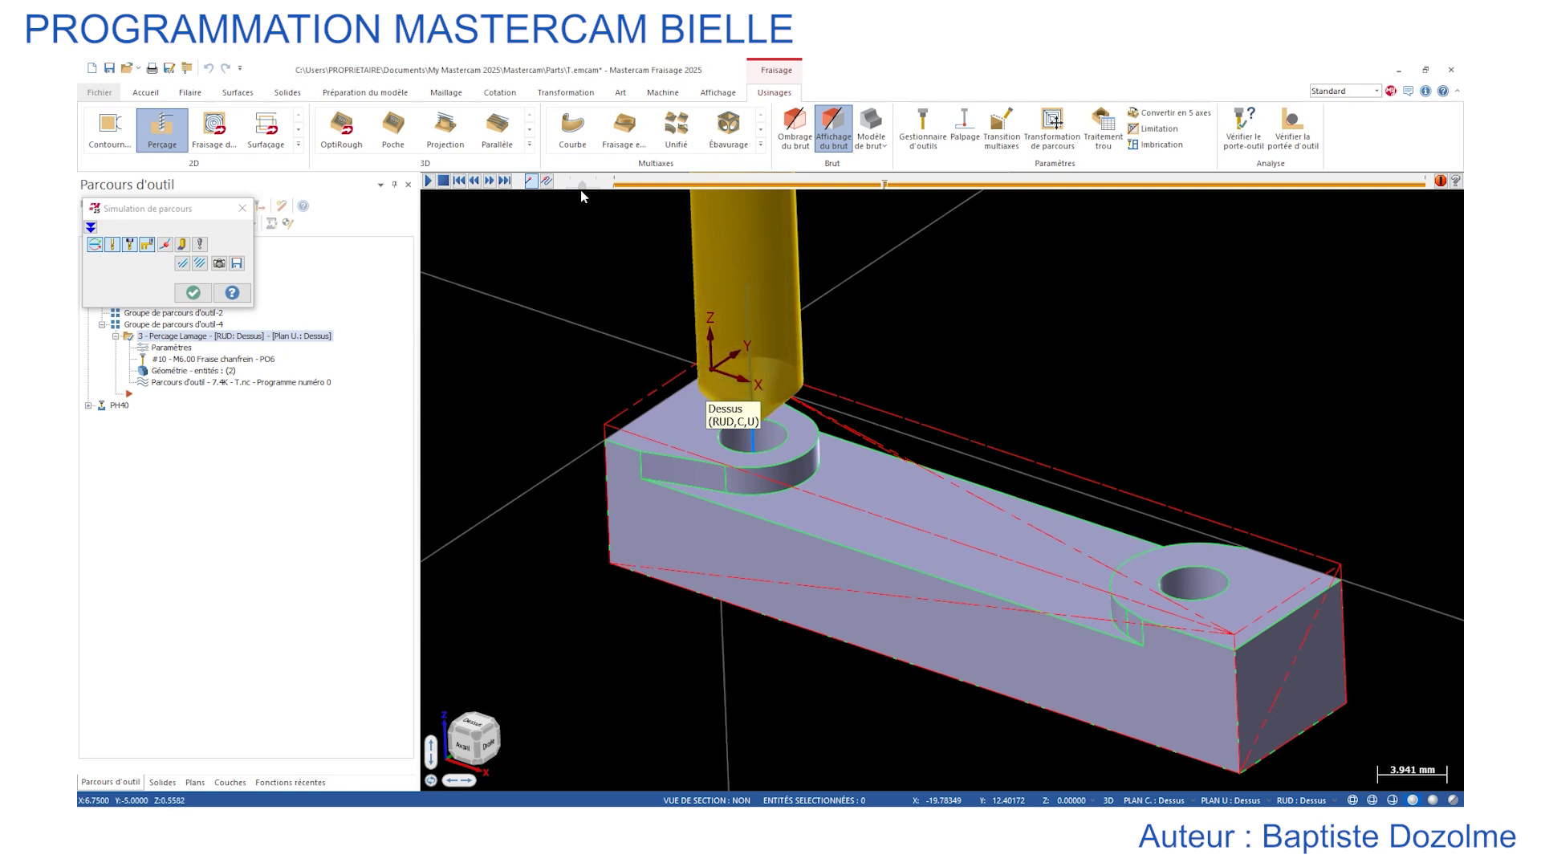
left_click_drag(581, 191, 573, 193)
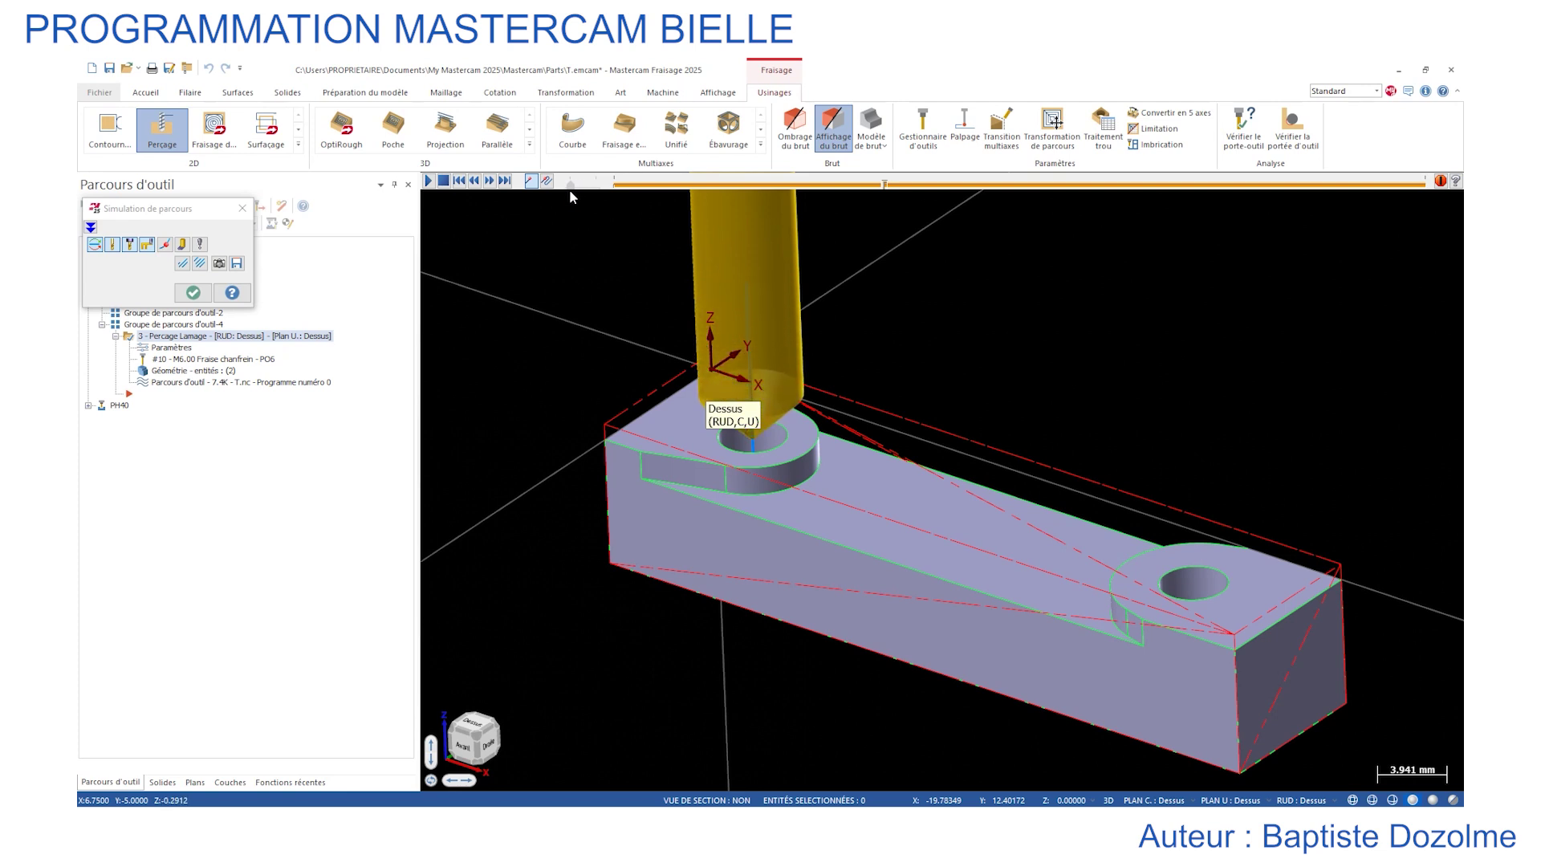
Close the simulation and turn on stock shading (Ombrage du brut).
left_click(793, 122)
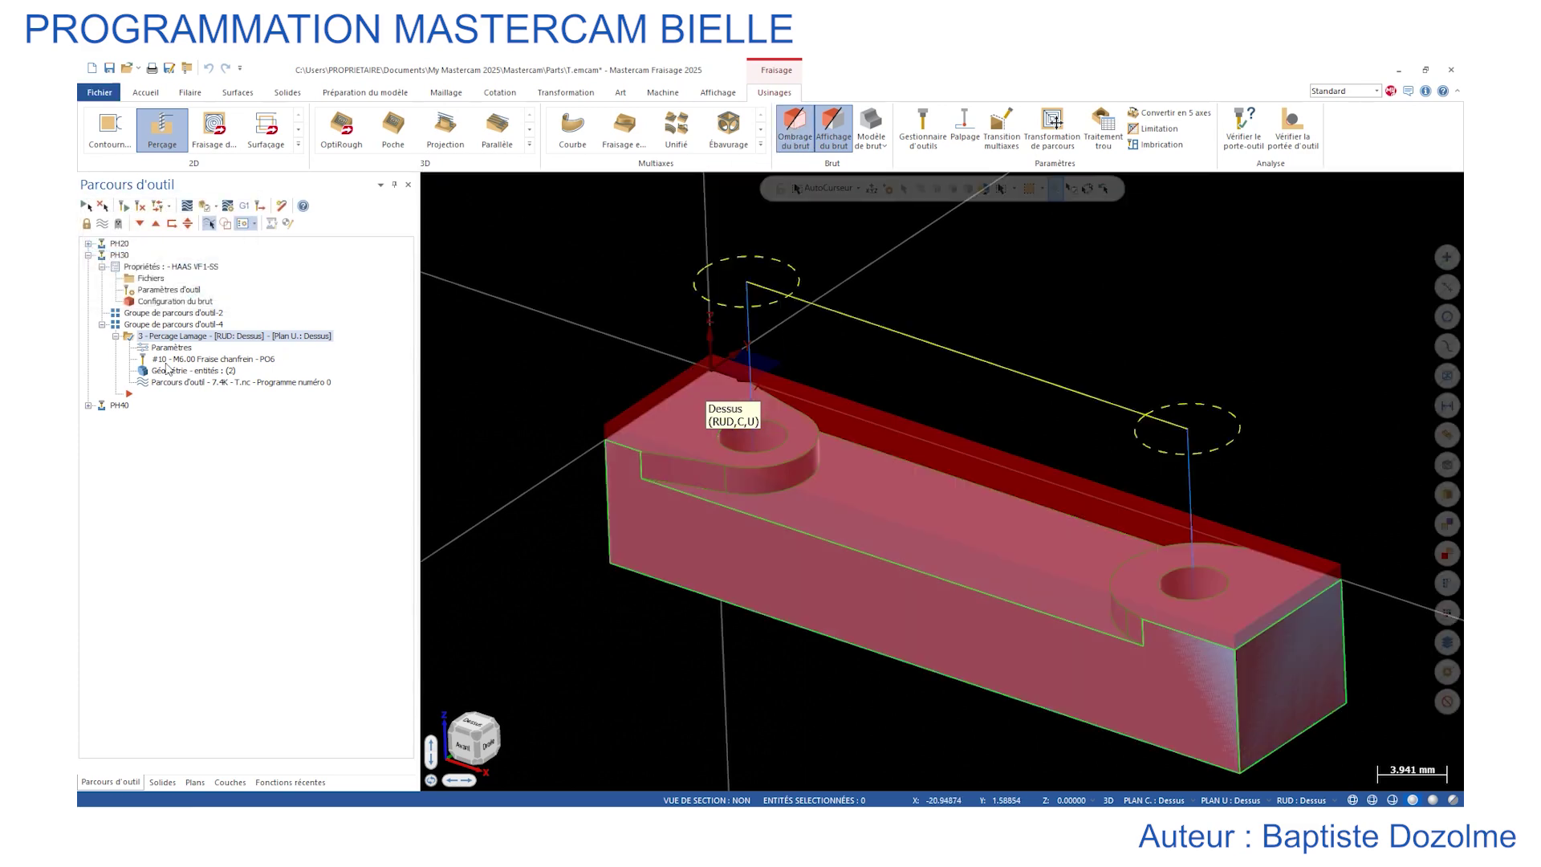
Simulate the spot drilling toolpath at reduced speed, examine the tool's moves over both holes, and close the simulation.
left_click(163, 383)
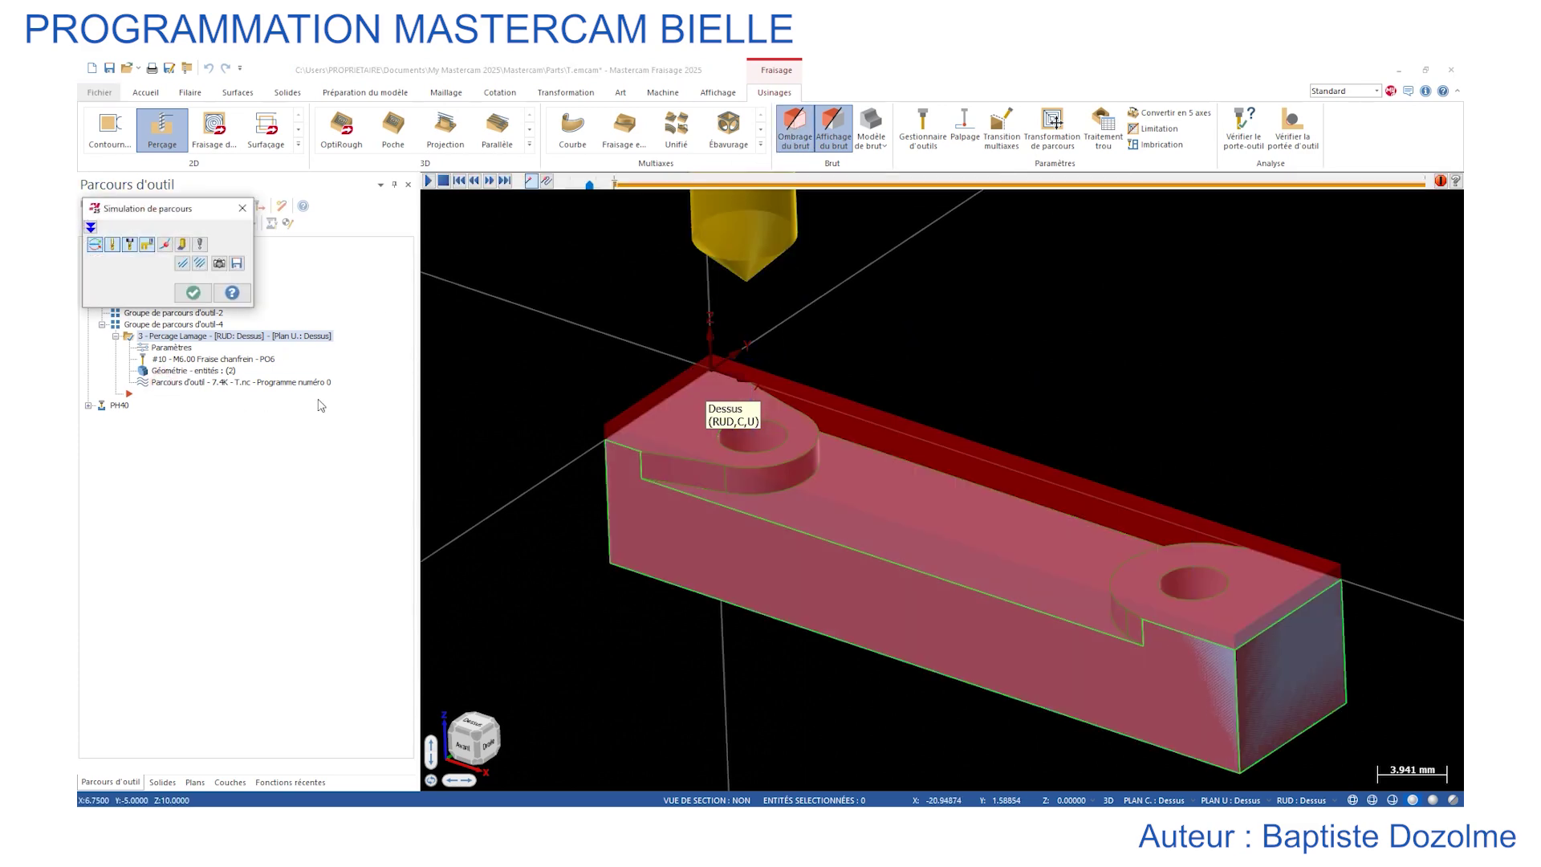
left_click(430, 184)
left_click(432, 187)
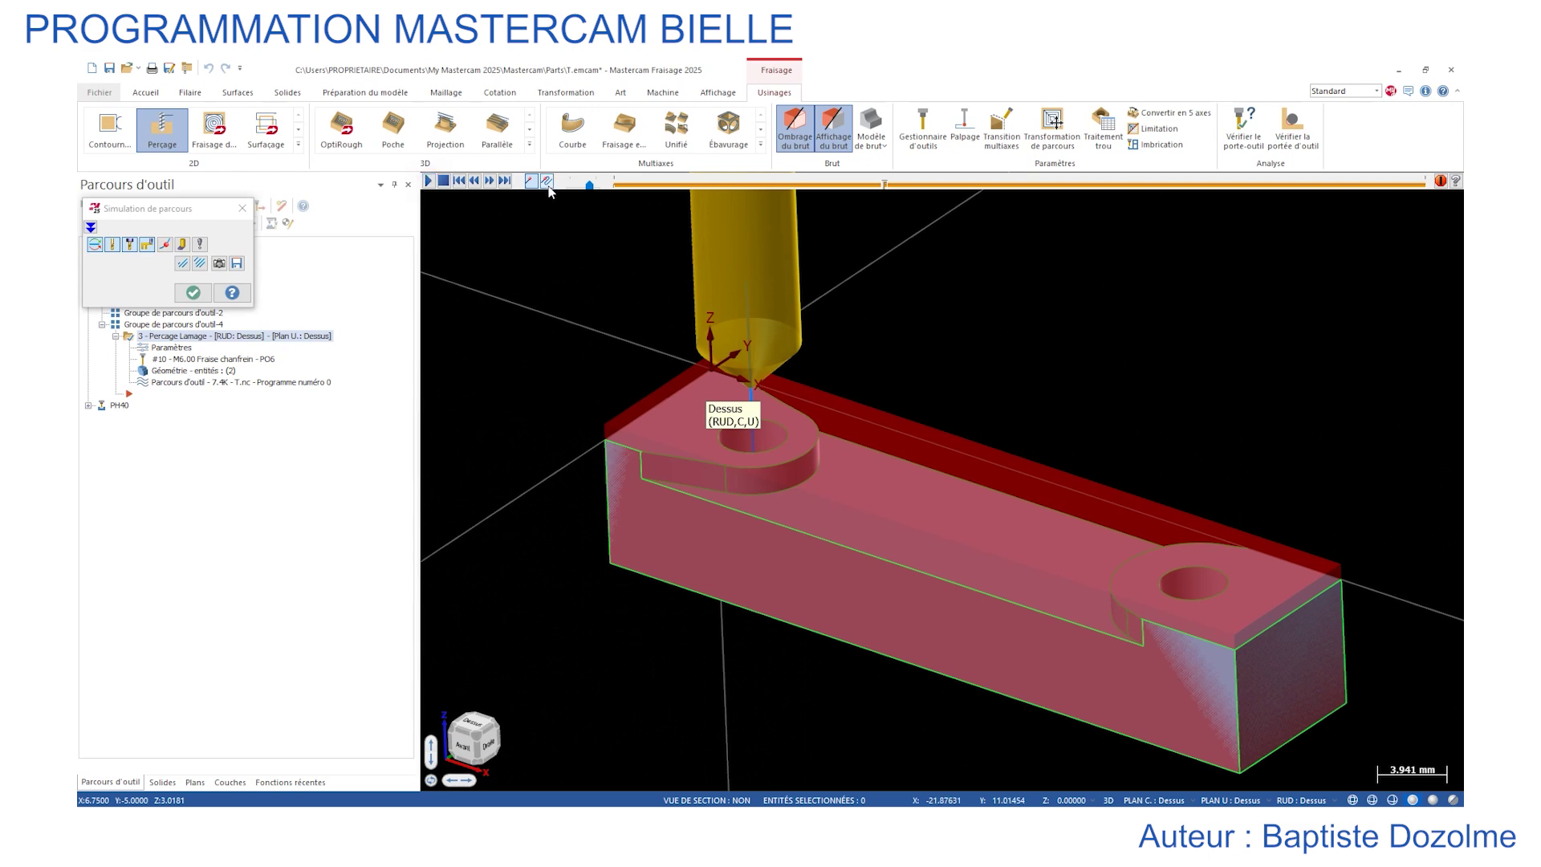
left_click_drag(589, 186, 578, 187)
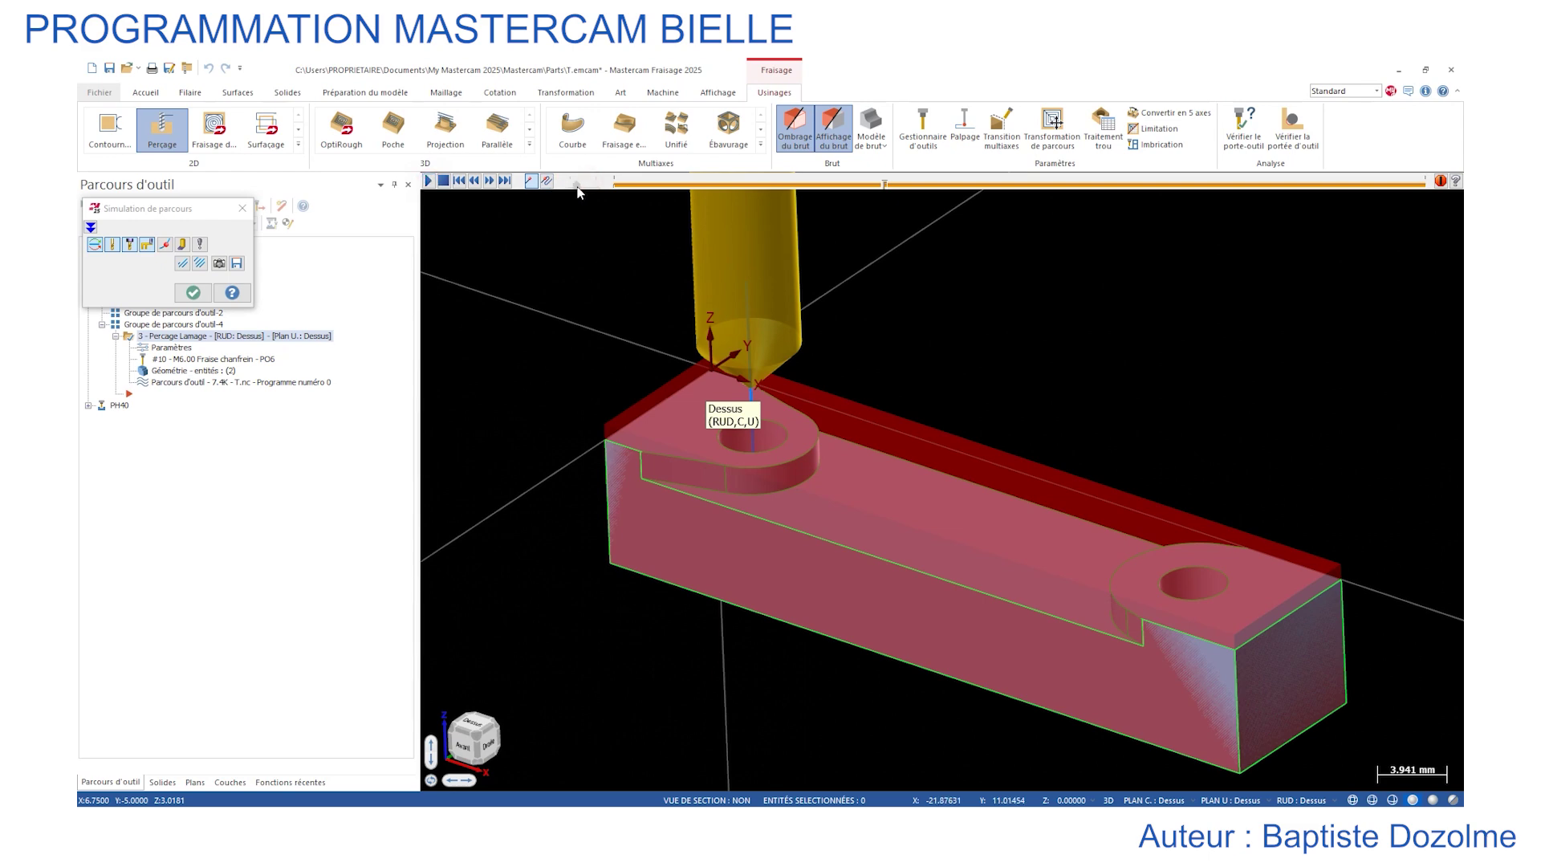
left_click(429, 181)
scroll(728, 376, "up", 3)
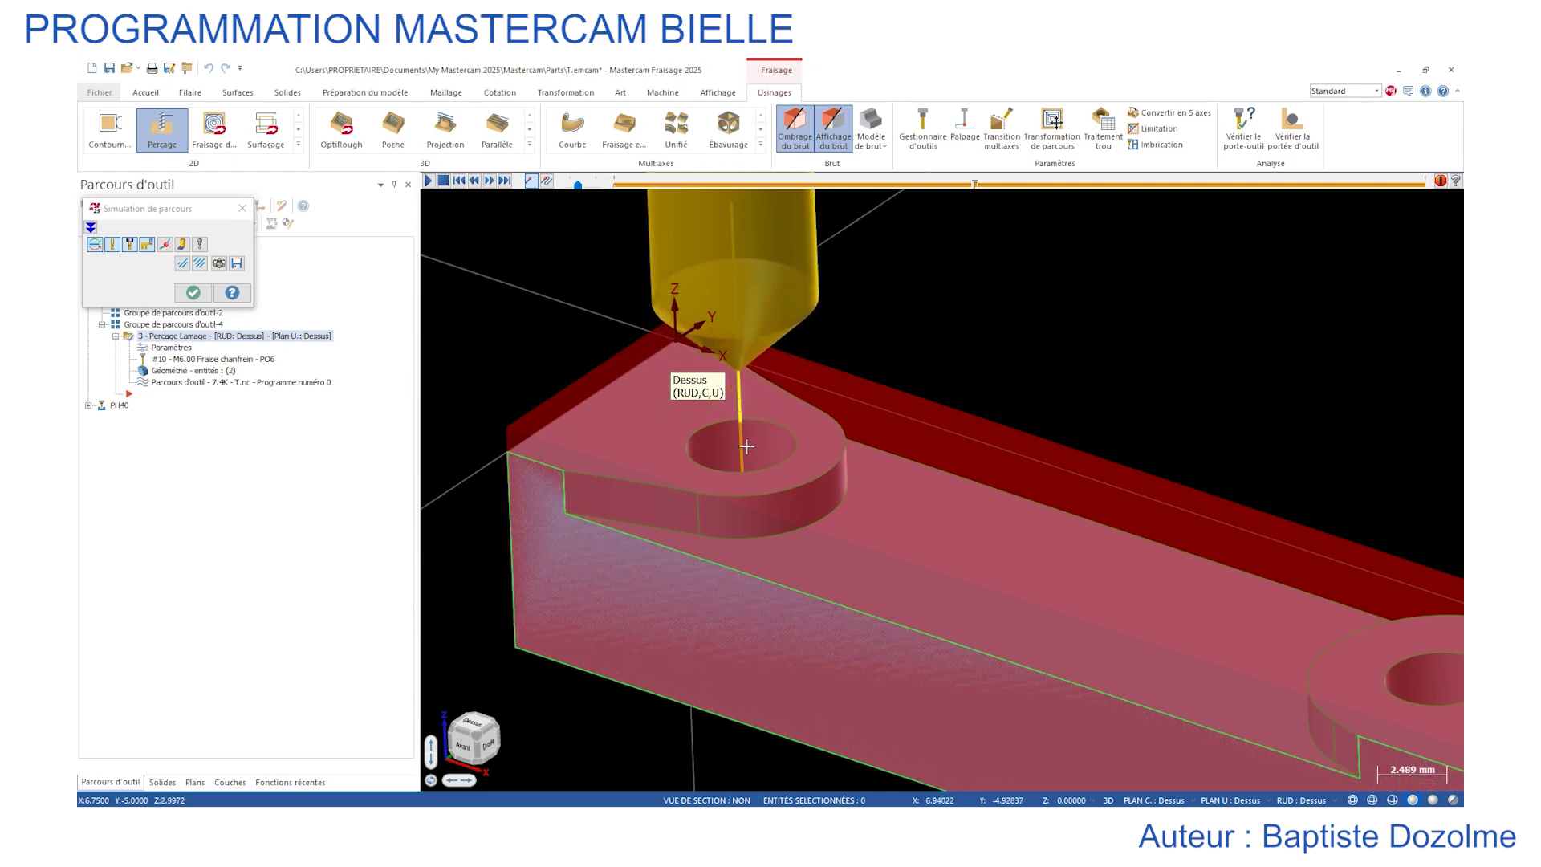
scroll(747, 447, "down", 4)
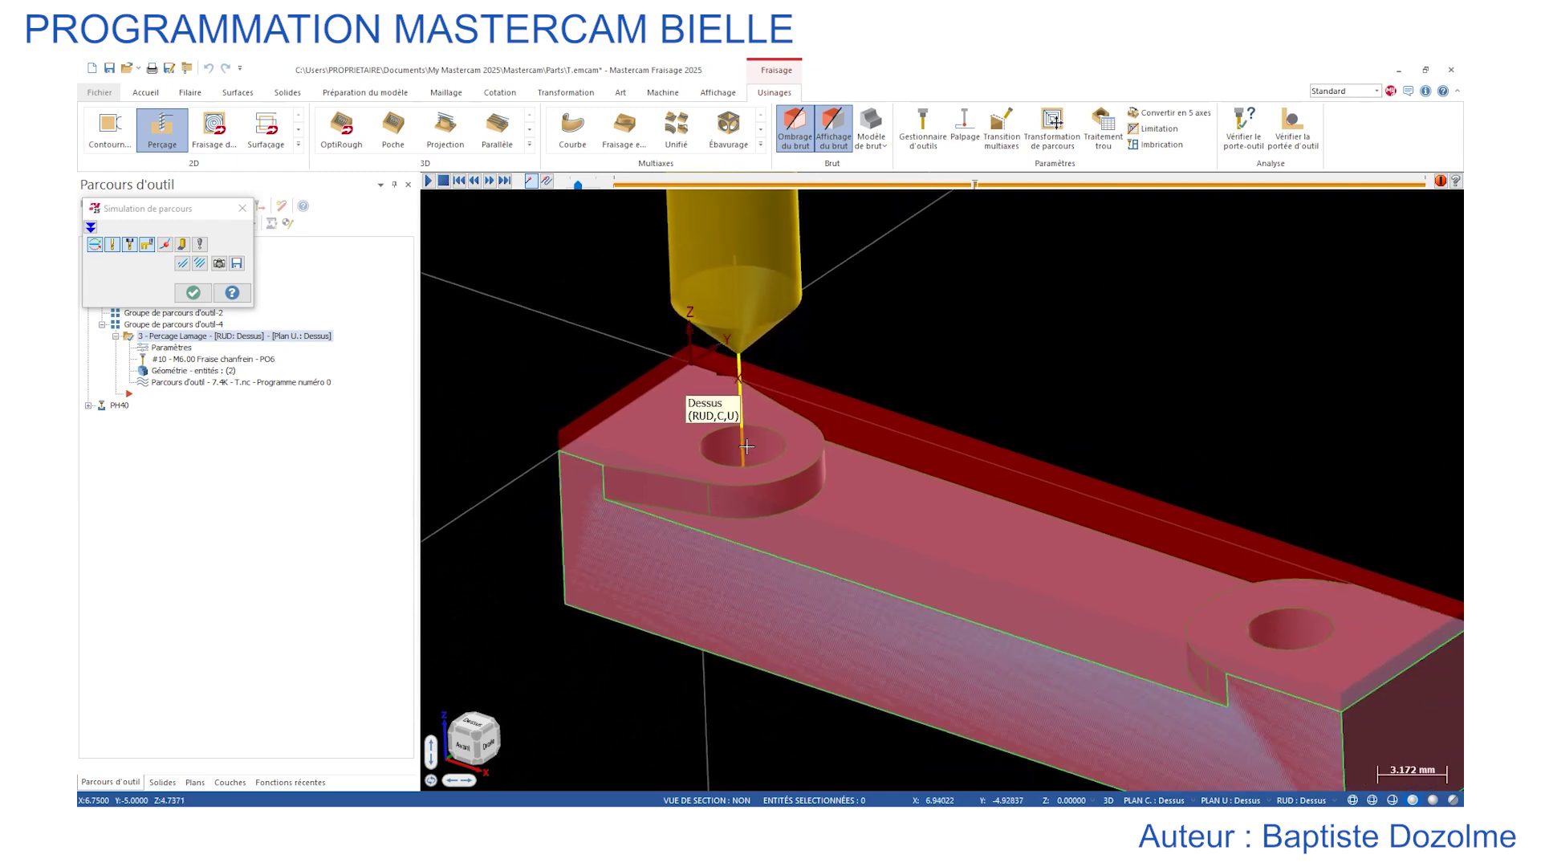
scroll(746, 447, "up", 2)
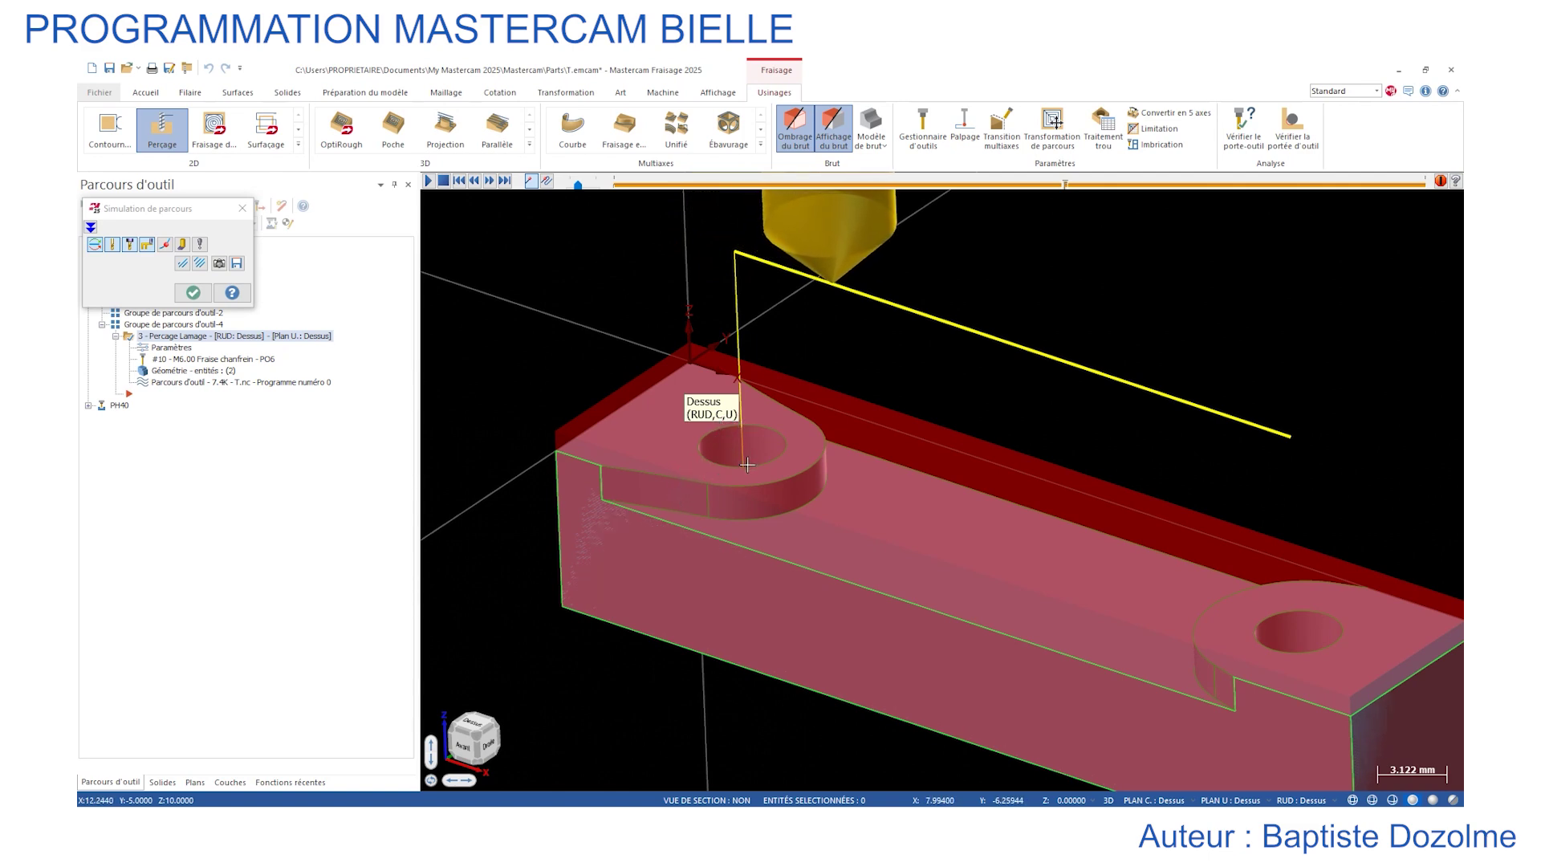
mouse_move(575, 185)
left_mouse_down()
mouse_move(596, 191)
mouse_move(574, 191)
left_mouse_up()
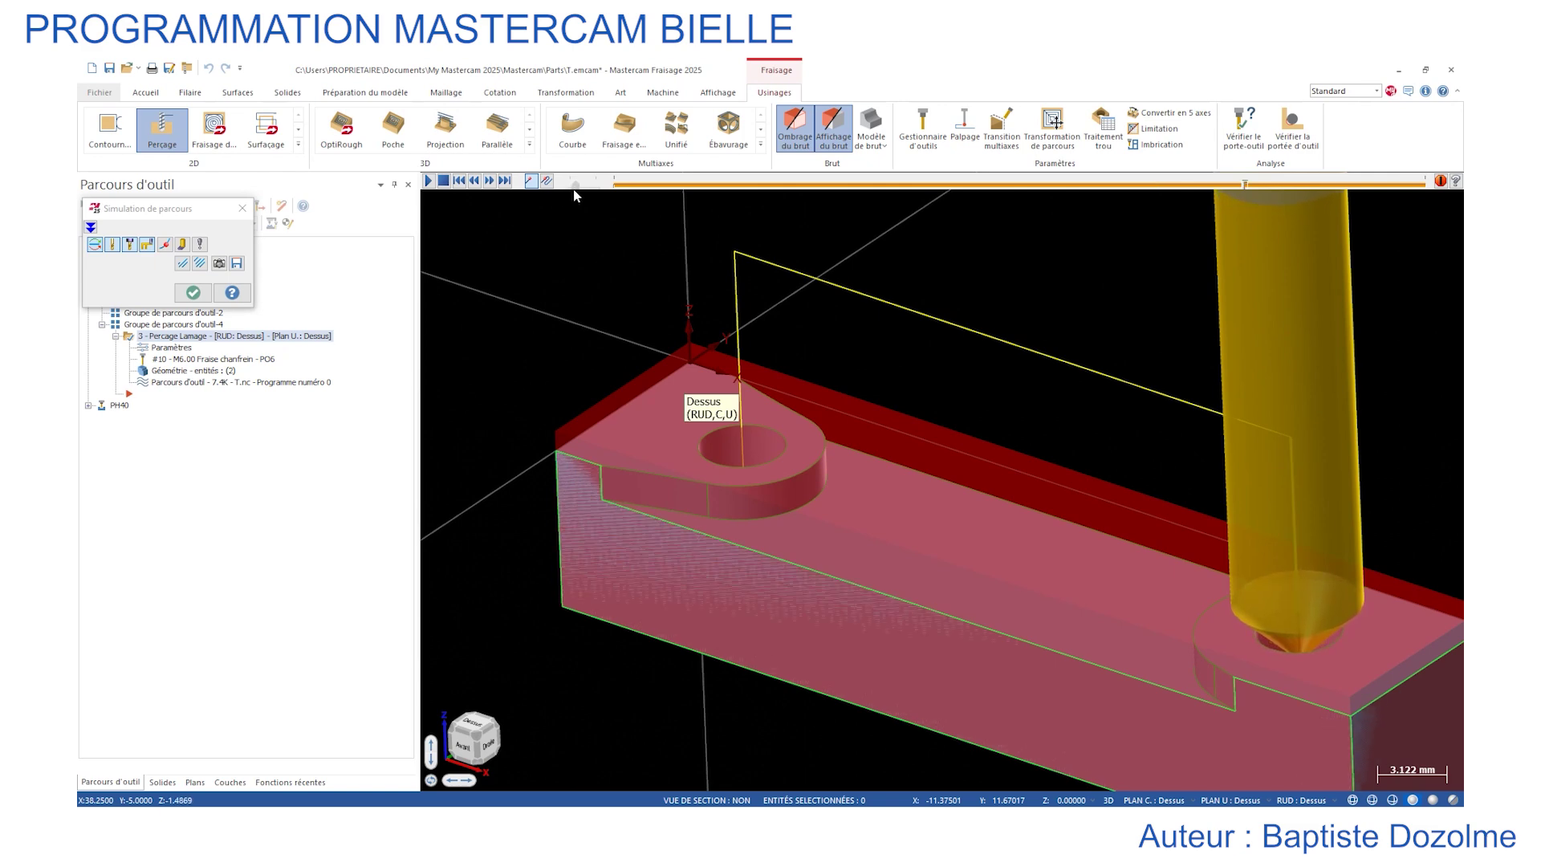
left_click(243, 208)
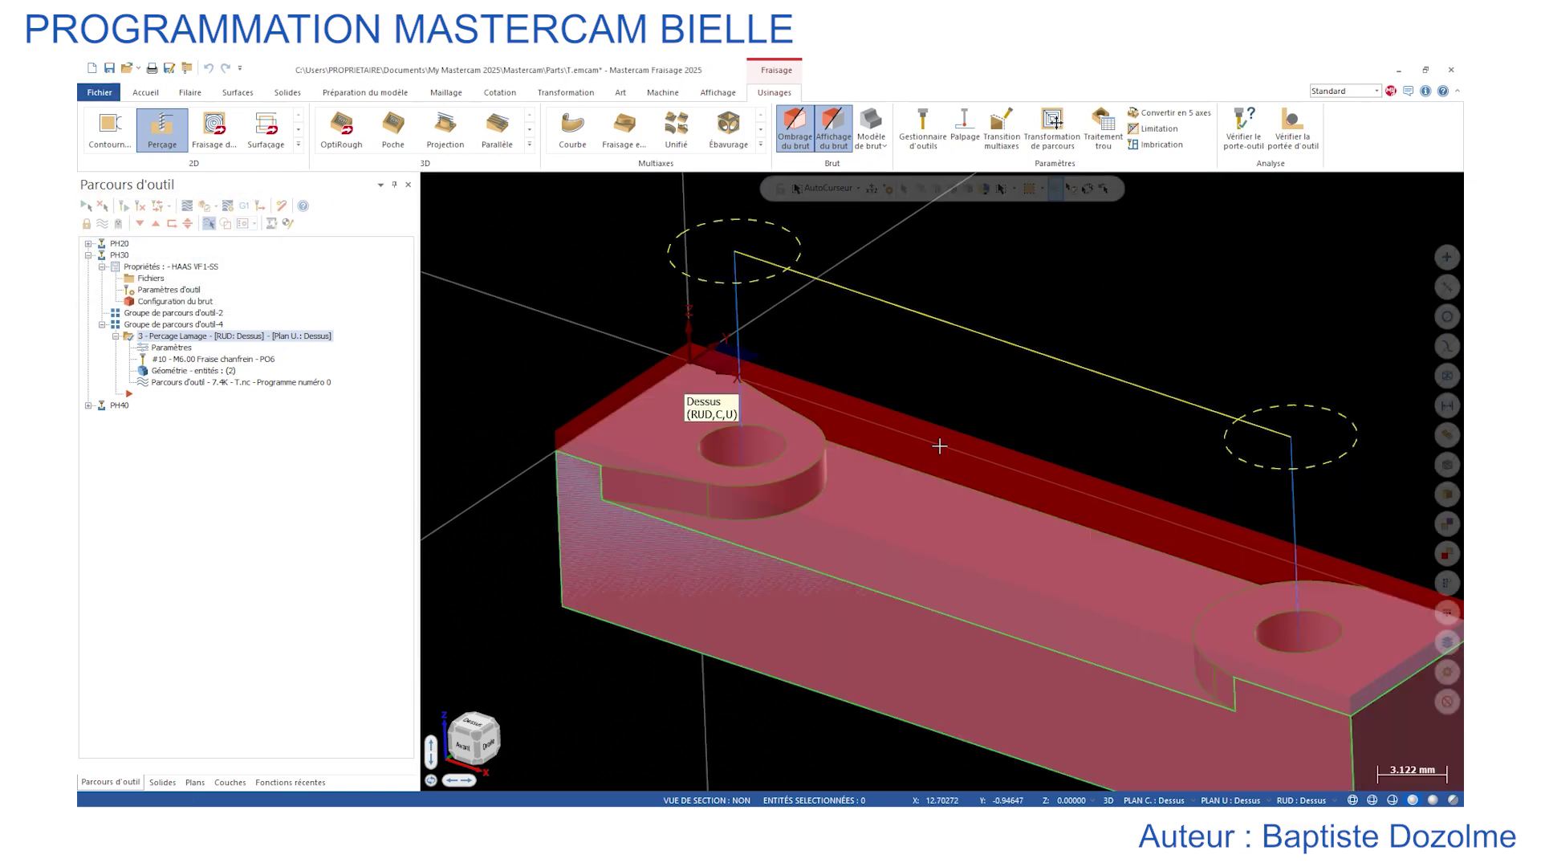
Change the spot drilling cycle to Débourrage with an Inc Q of 1 and validate the operation.
scroll(997, 447, "down", 7)
scroll(1284, 516, "up", 5)
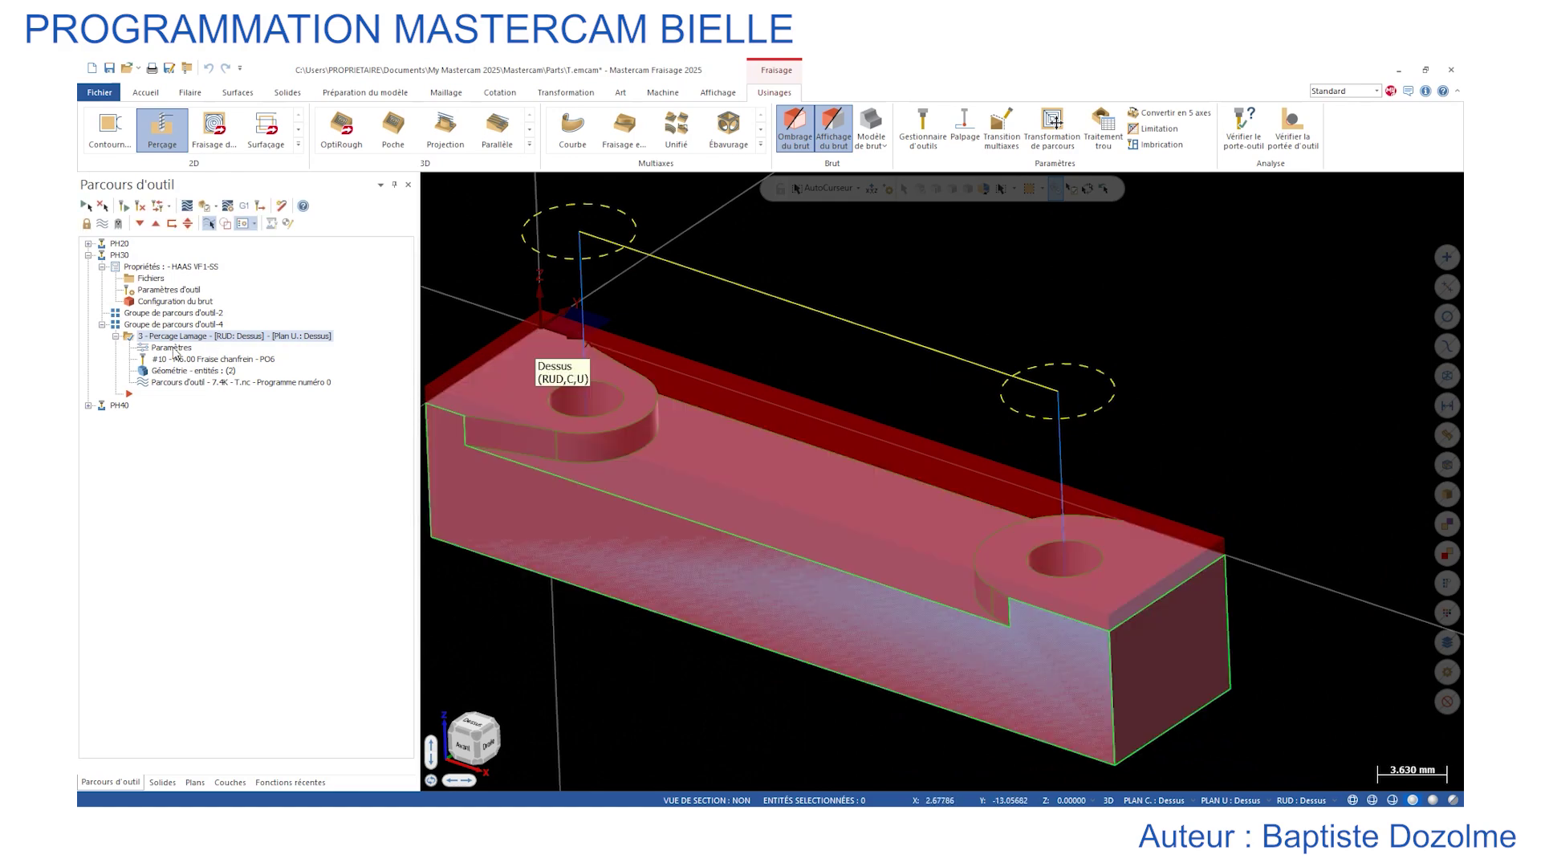
left_click(171, 348)
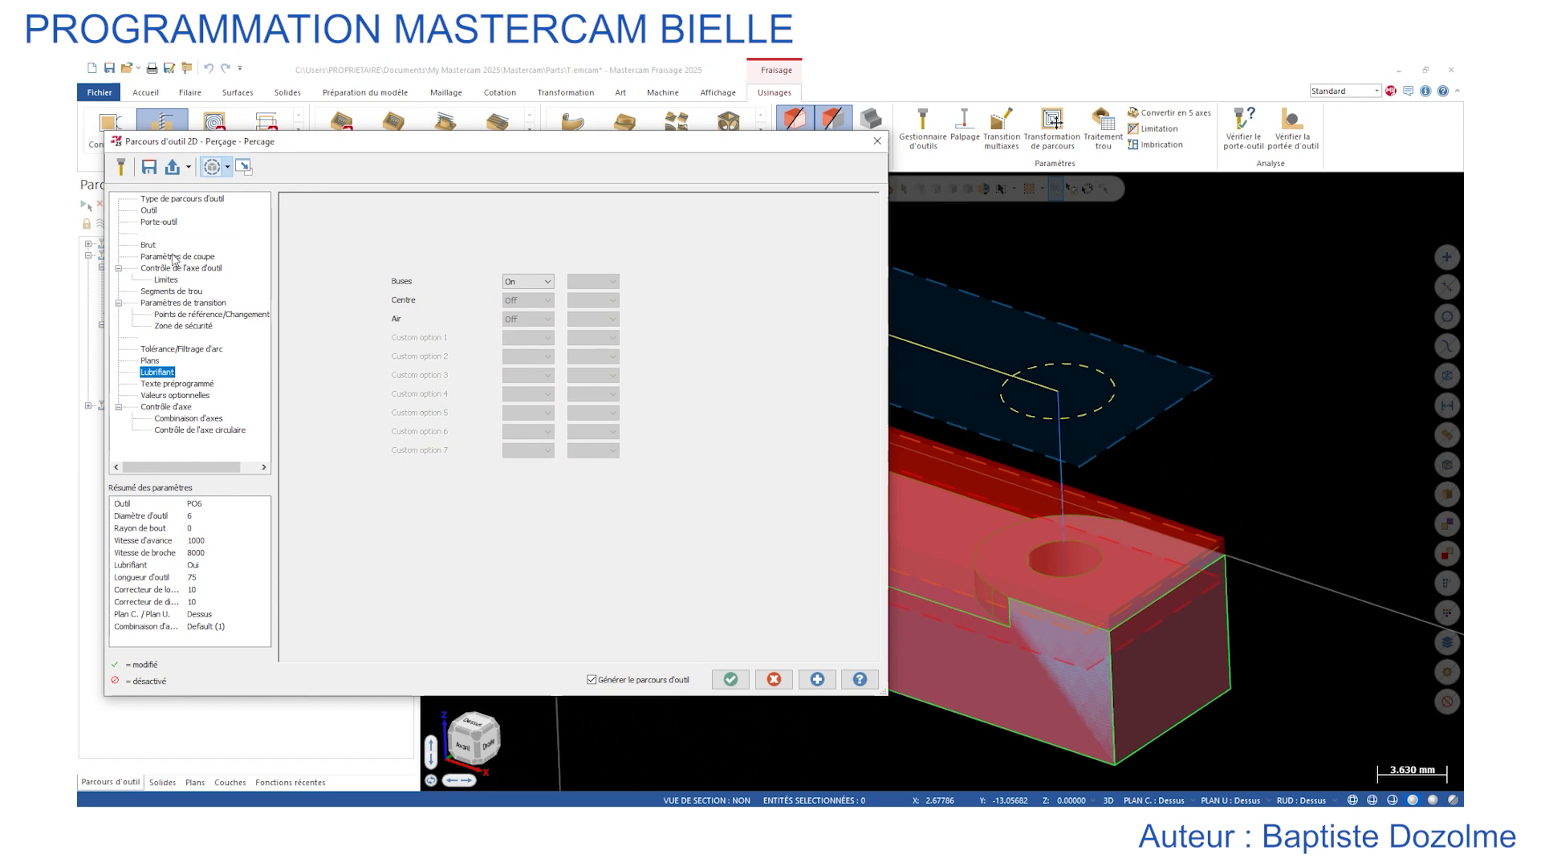
left_click(175, 257)
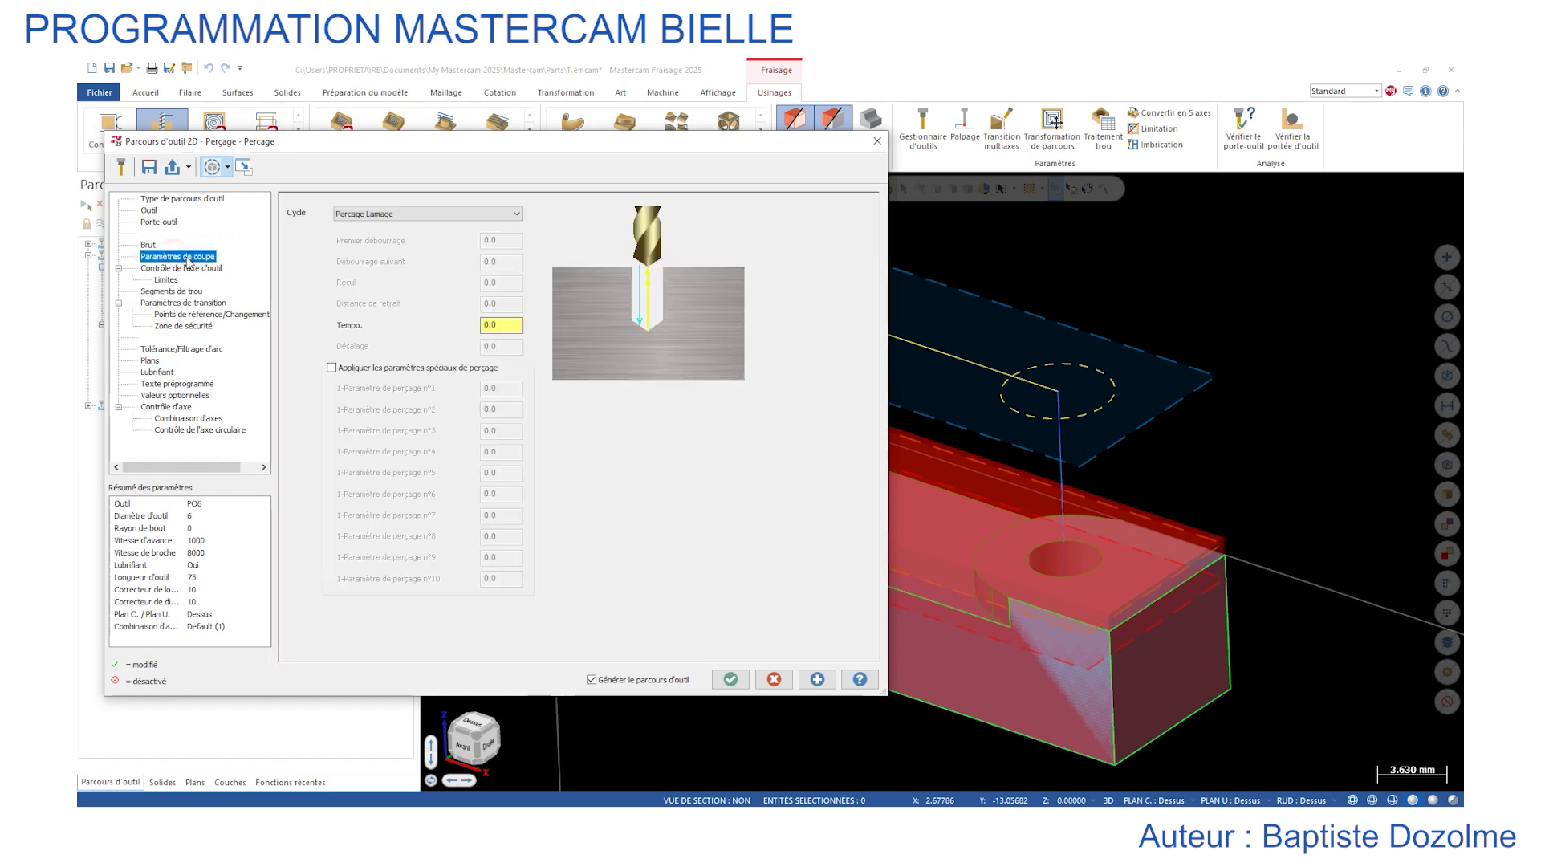
left_click(406, 214)
left_click(398, 237)
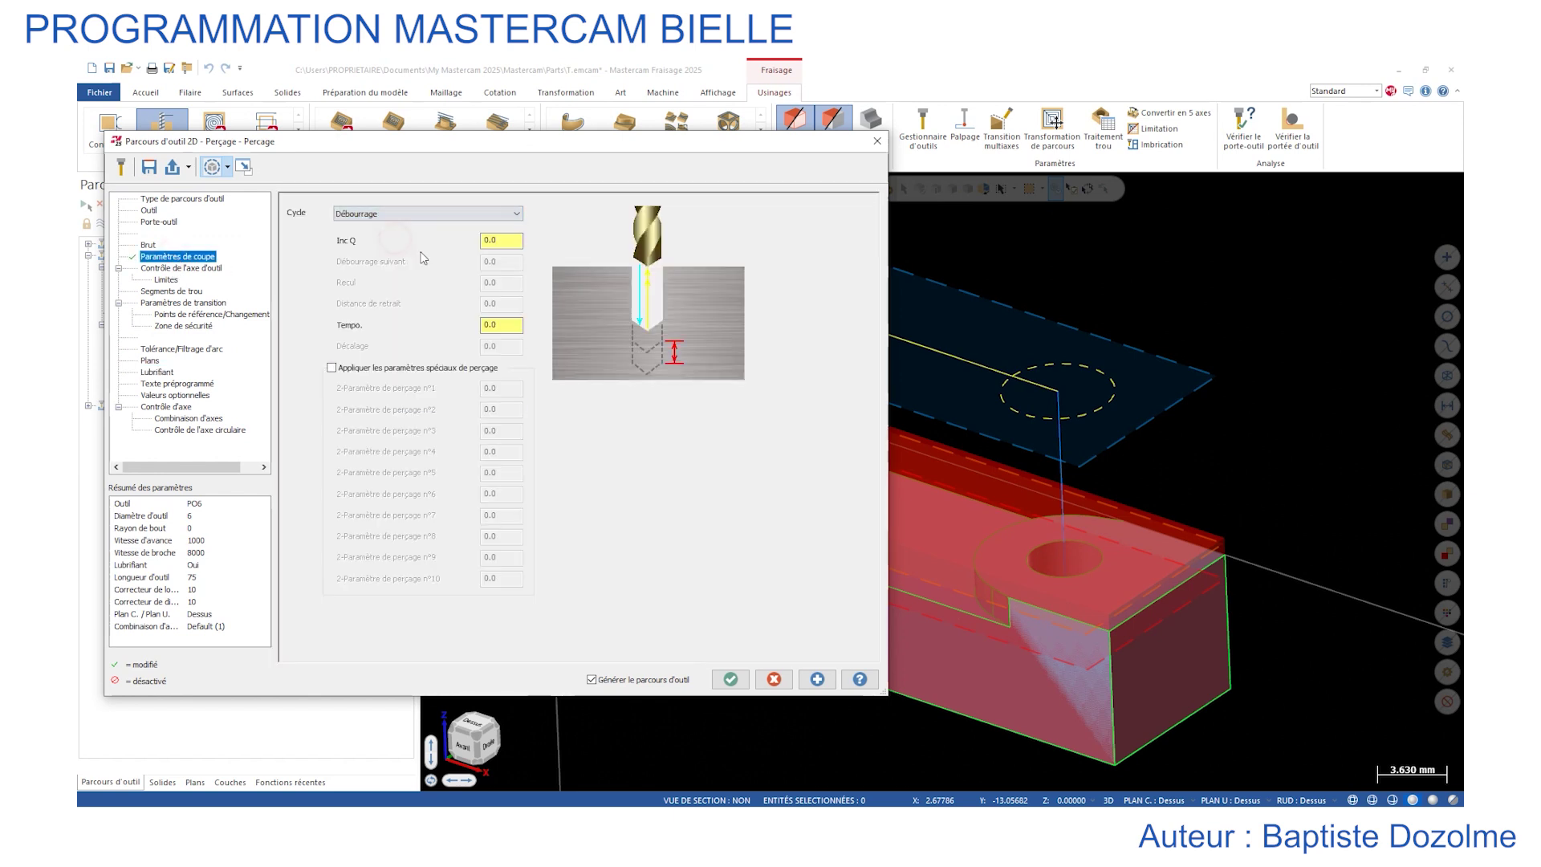
double_click(505, 240)
type("1")
left_click(730, 680)
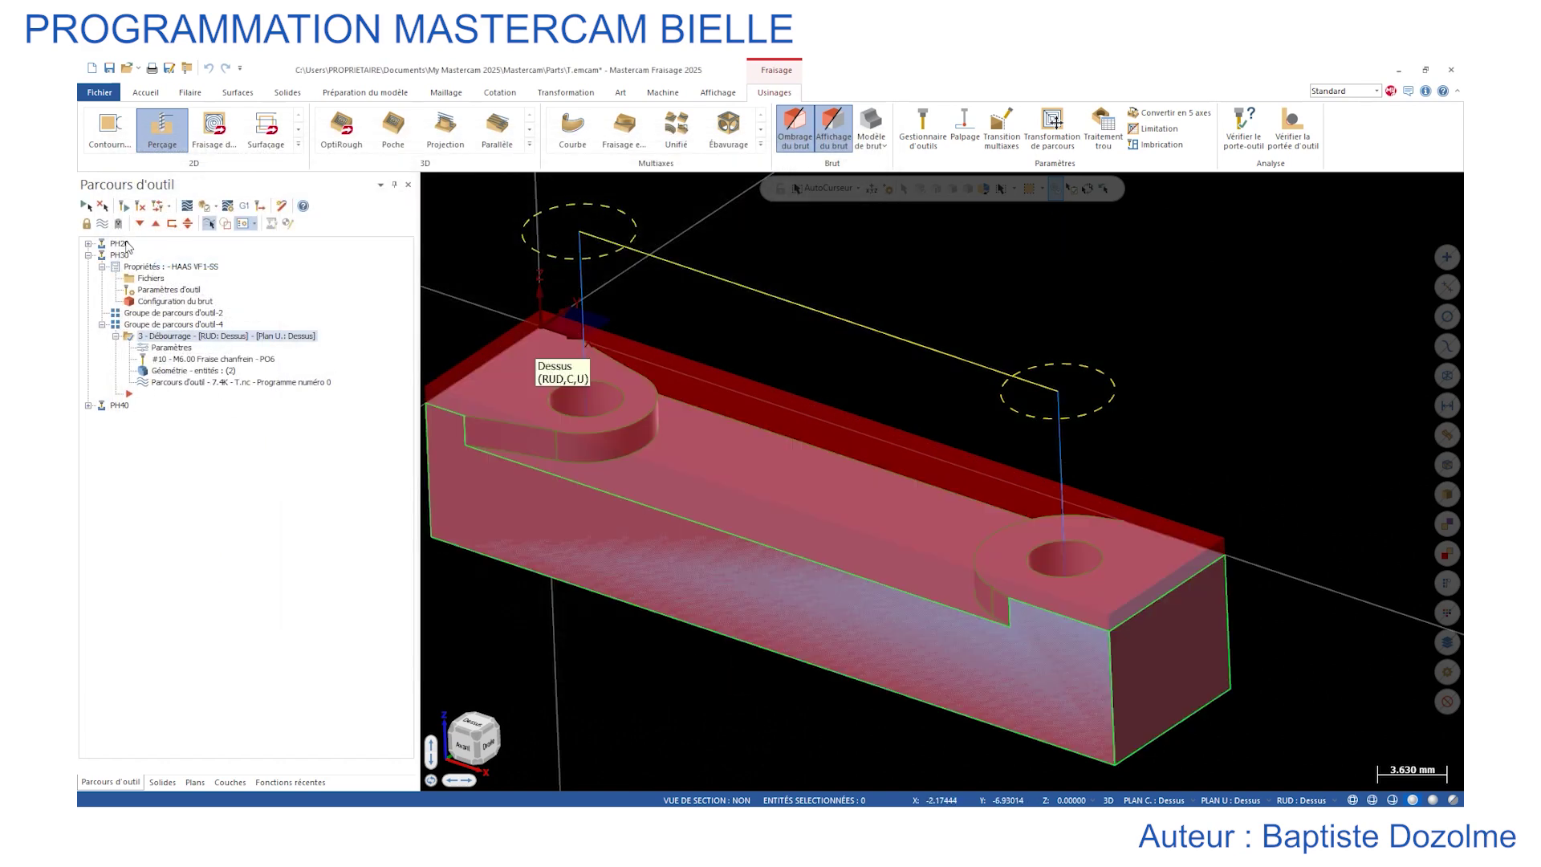
Simulate the start of the Débourrage toolpath and close the simulation.
left_click(187, 205)
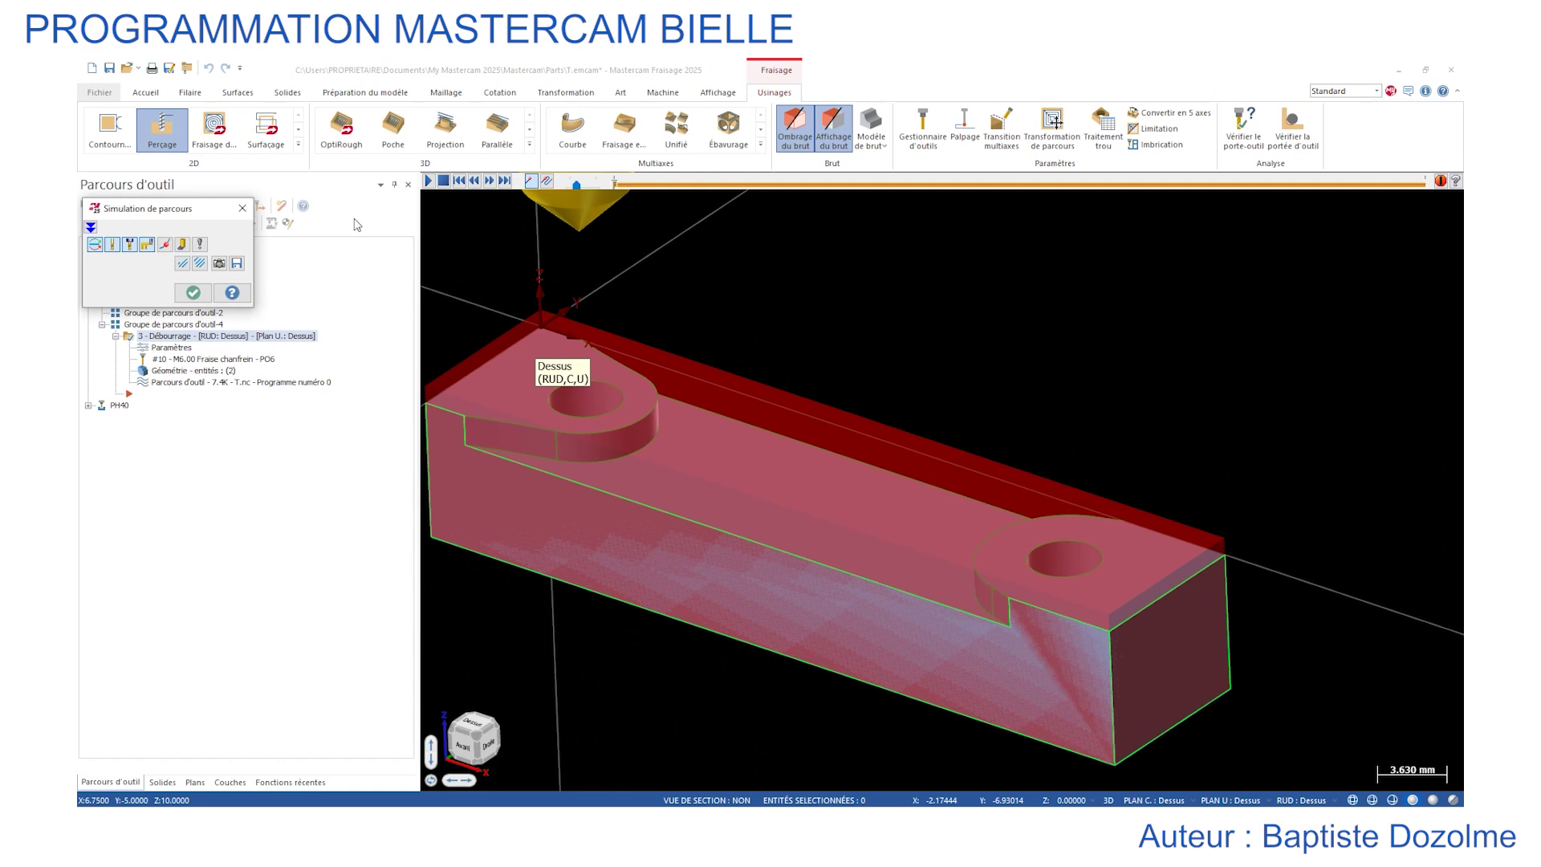
left_click(428, 182)
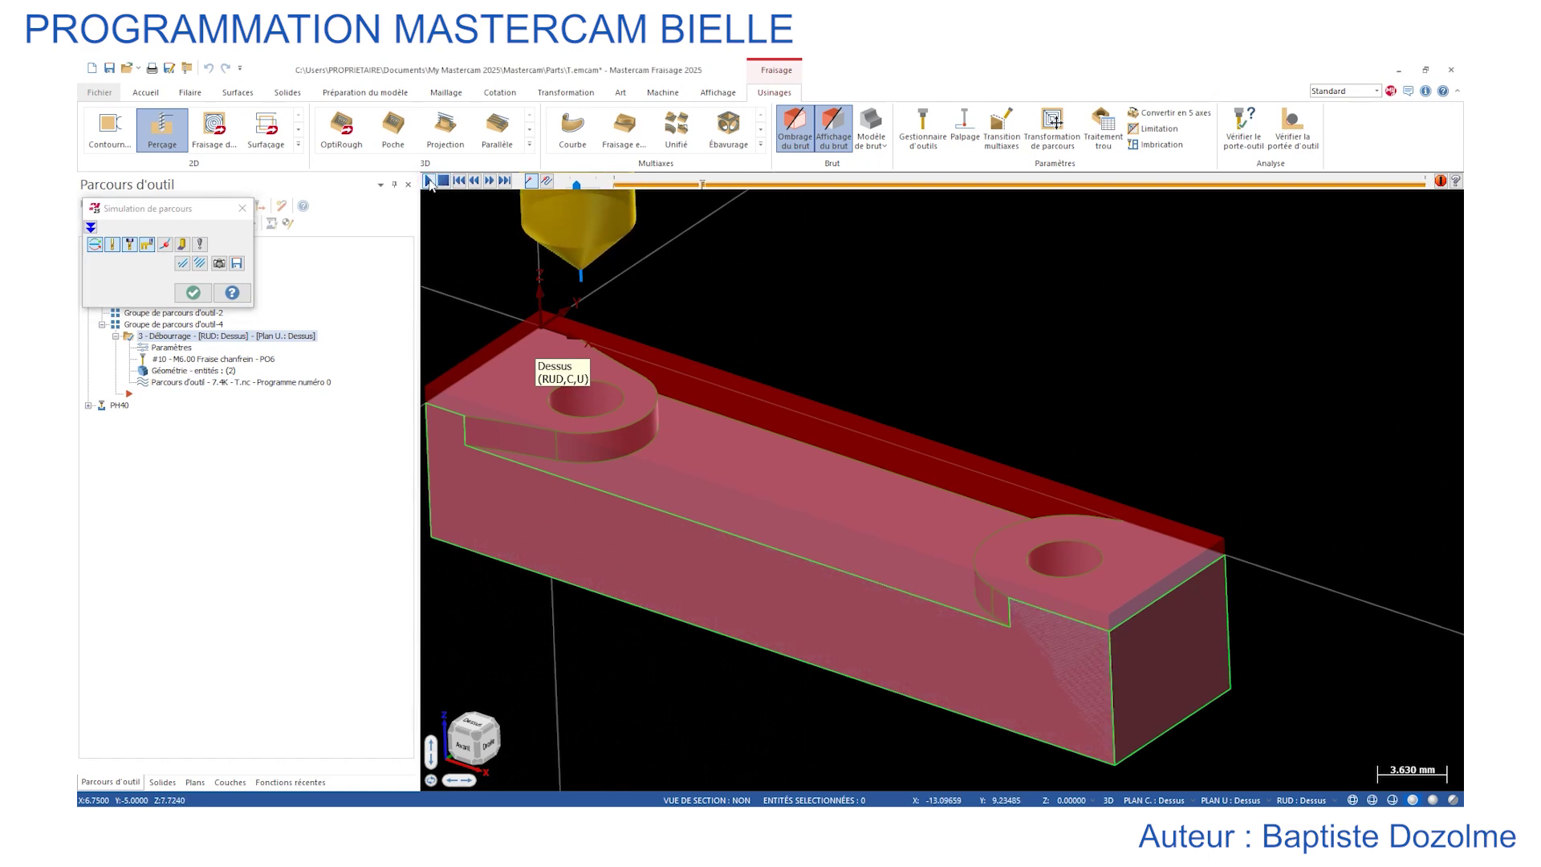
left_click(243, 207)
Check the operation's transition heights, return its cycle to Percage Lamage and validate the operation.
left_click(167, 348)
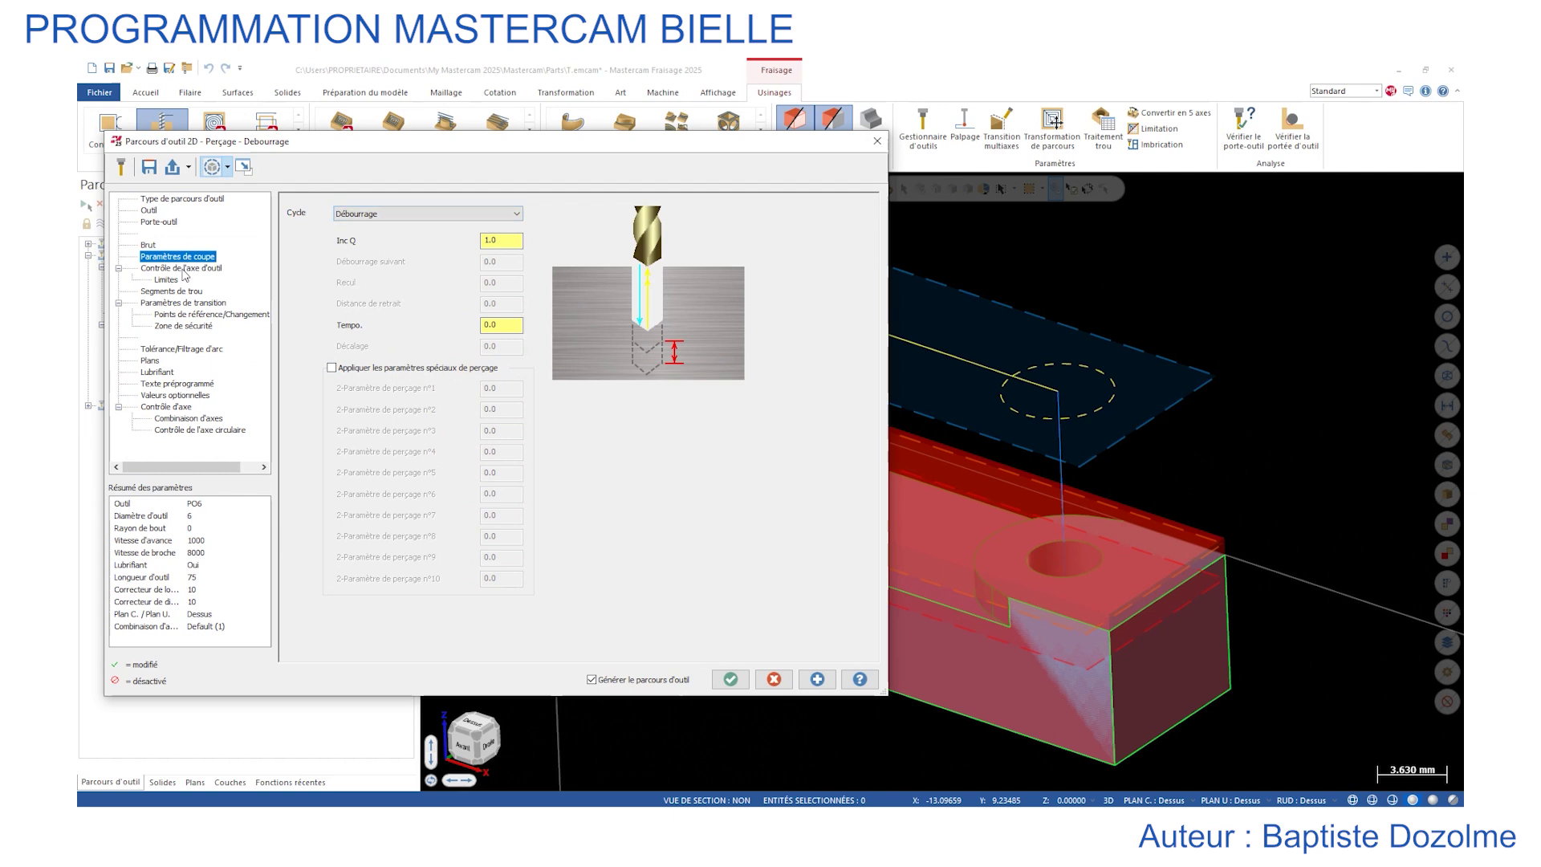
left_click(182, 304)
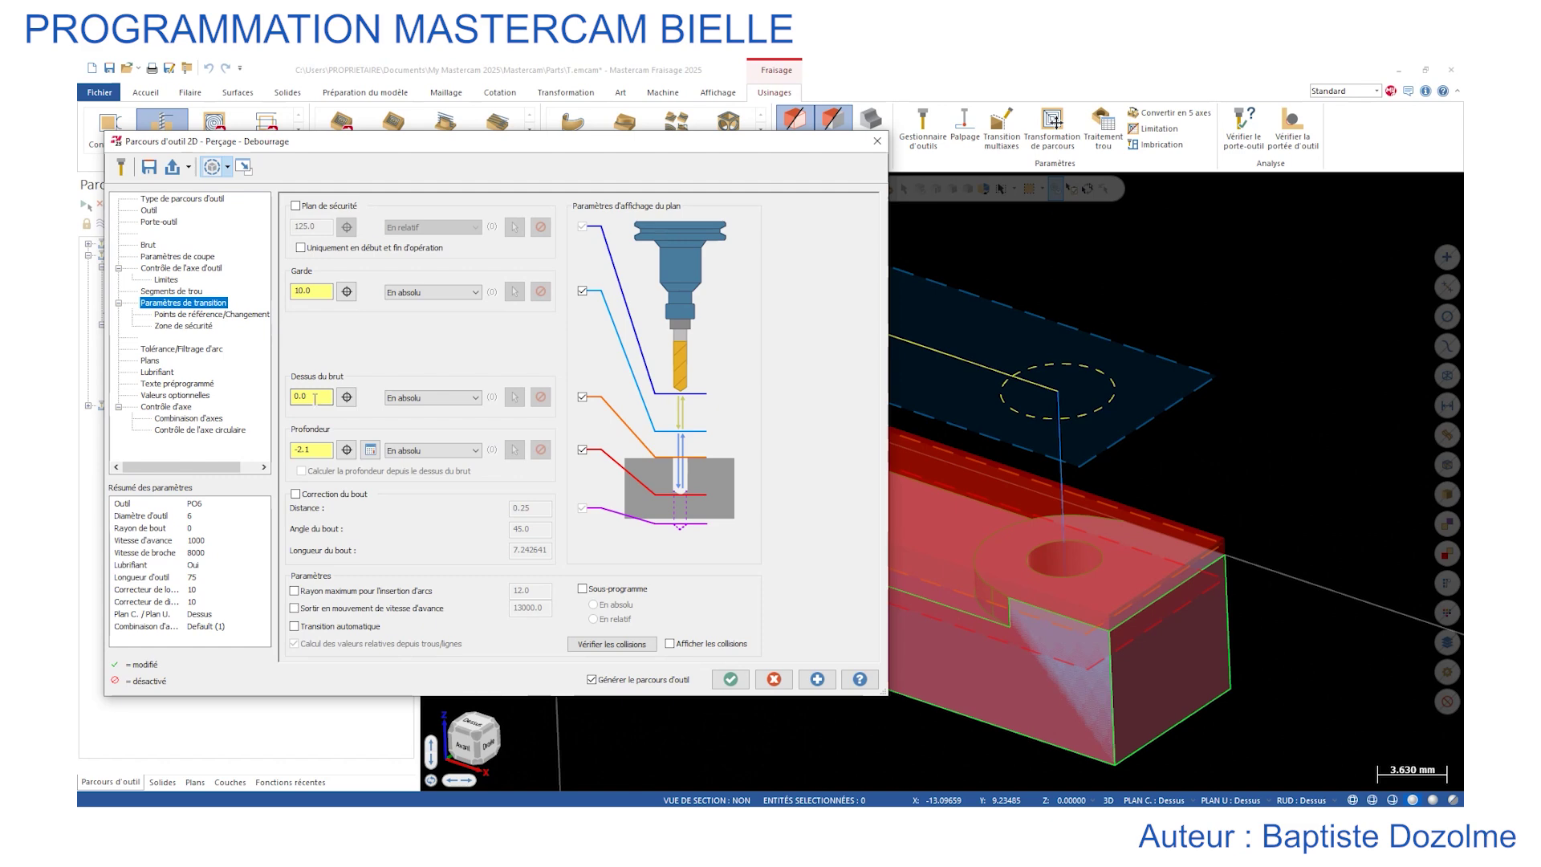
left_click(177, 259)
left_click(426, 214)
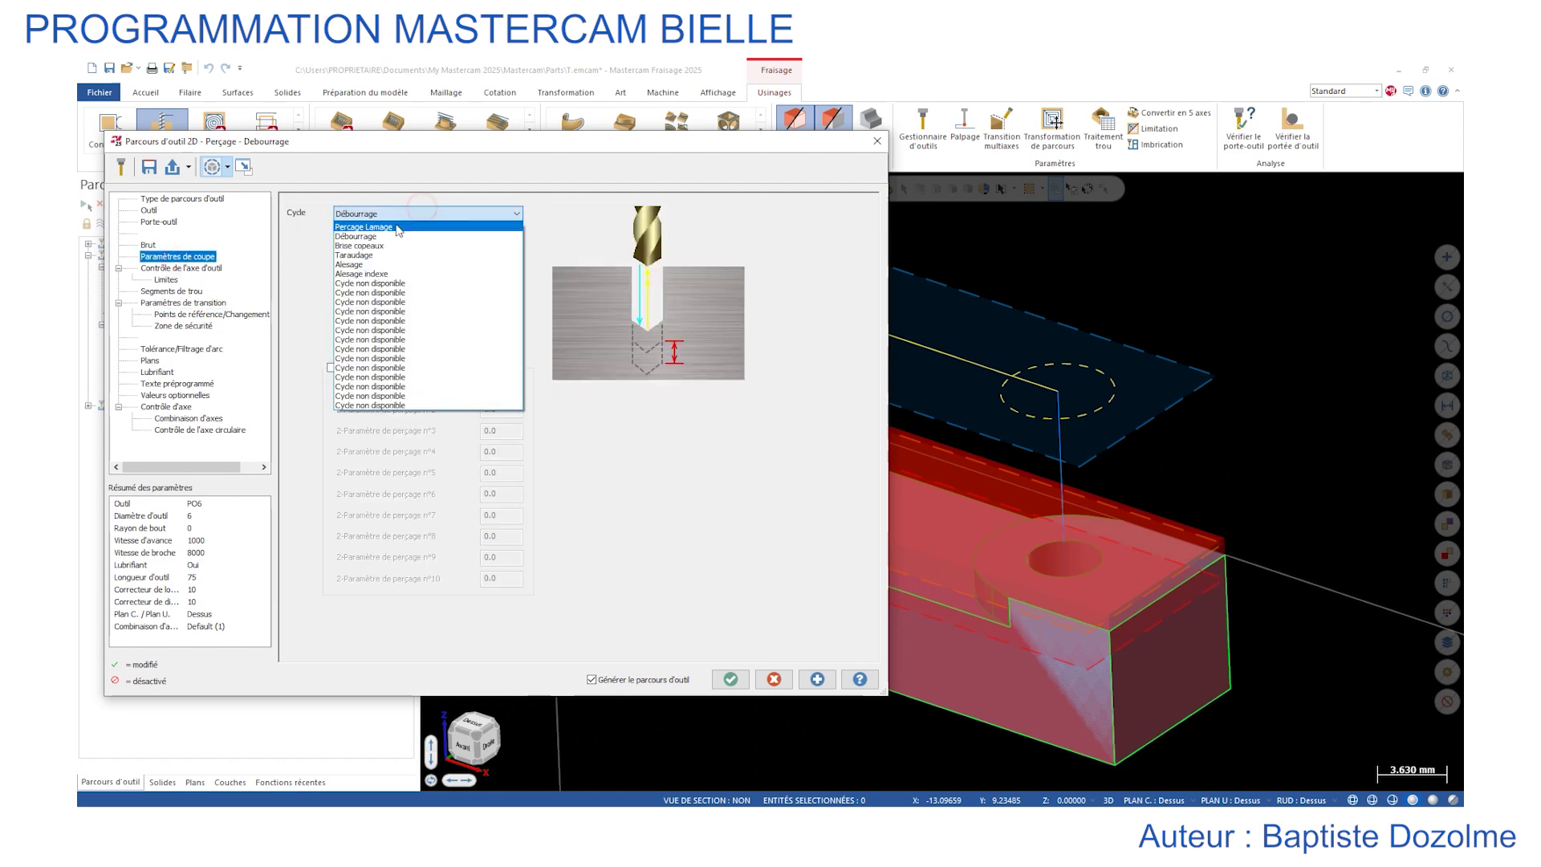
left_click(398, 227)
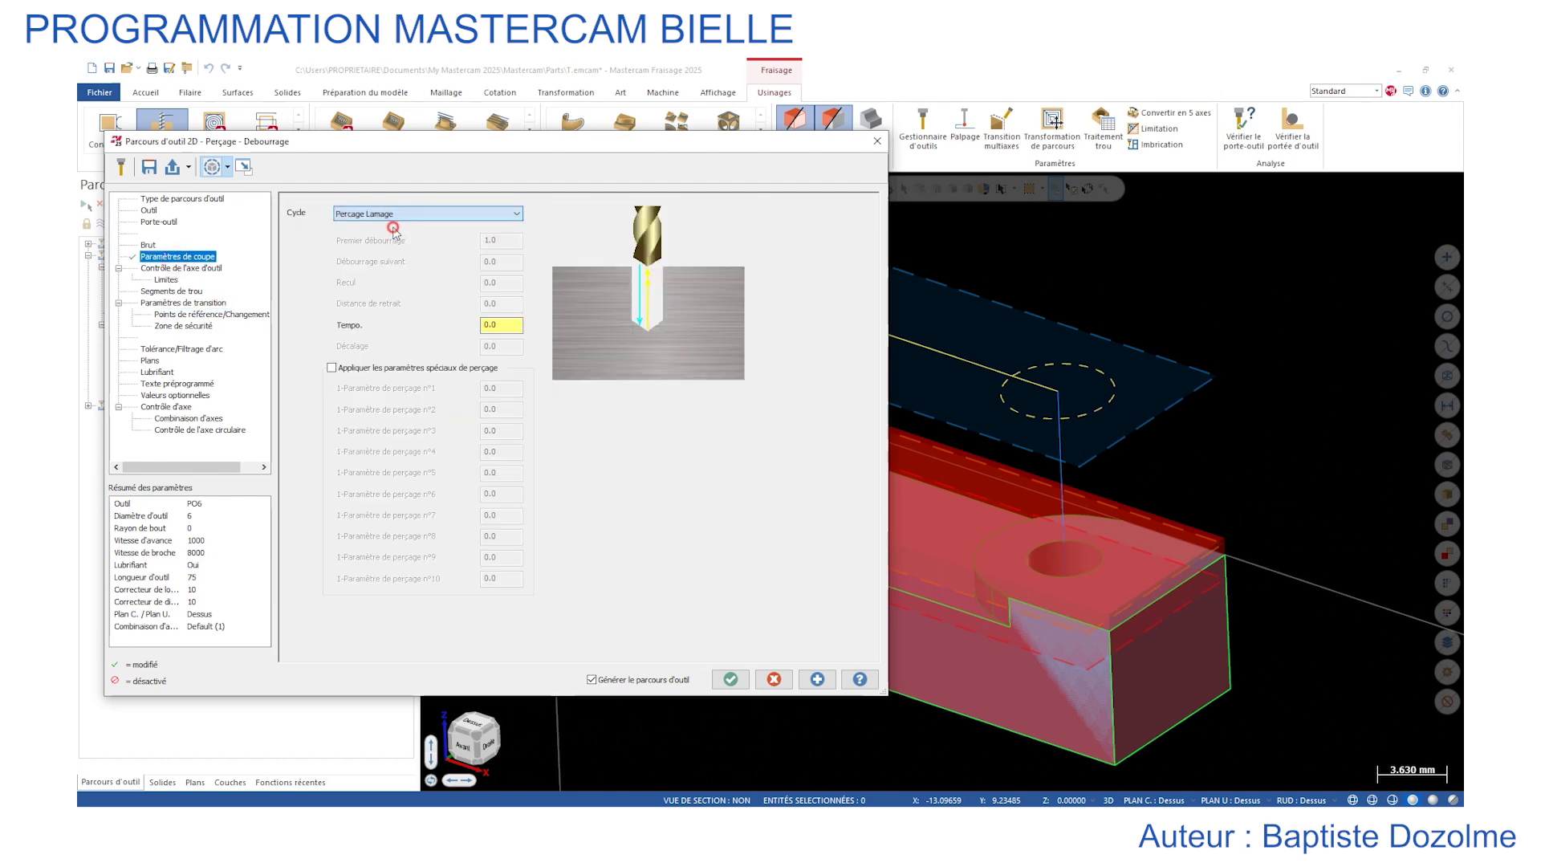
left_click(728, 680)
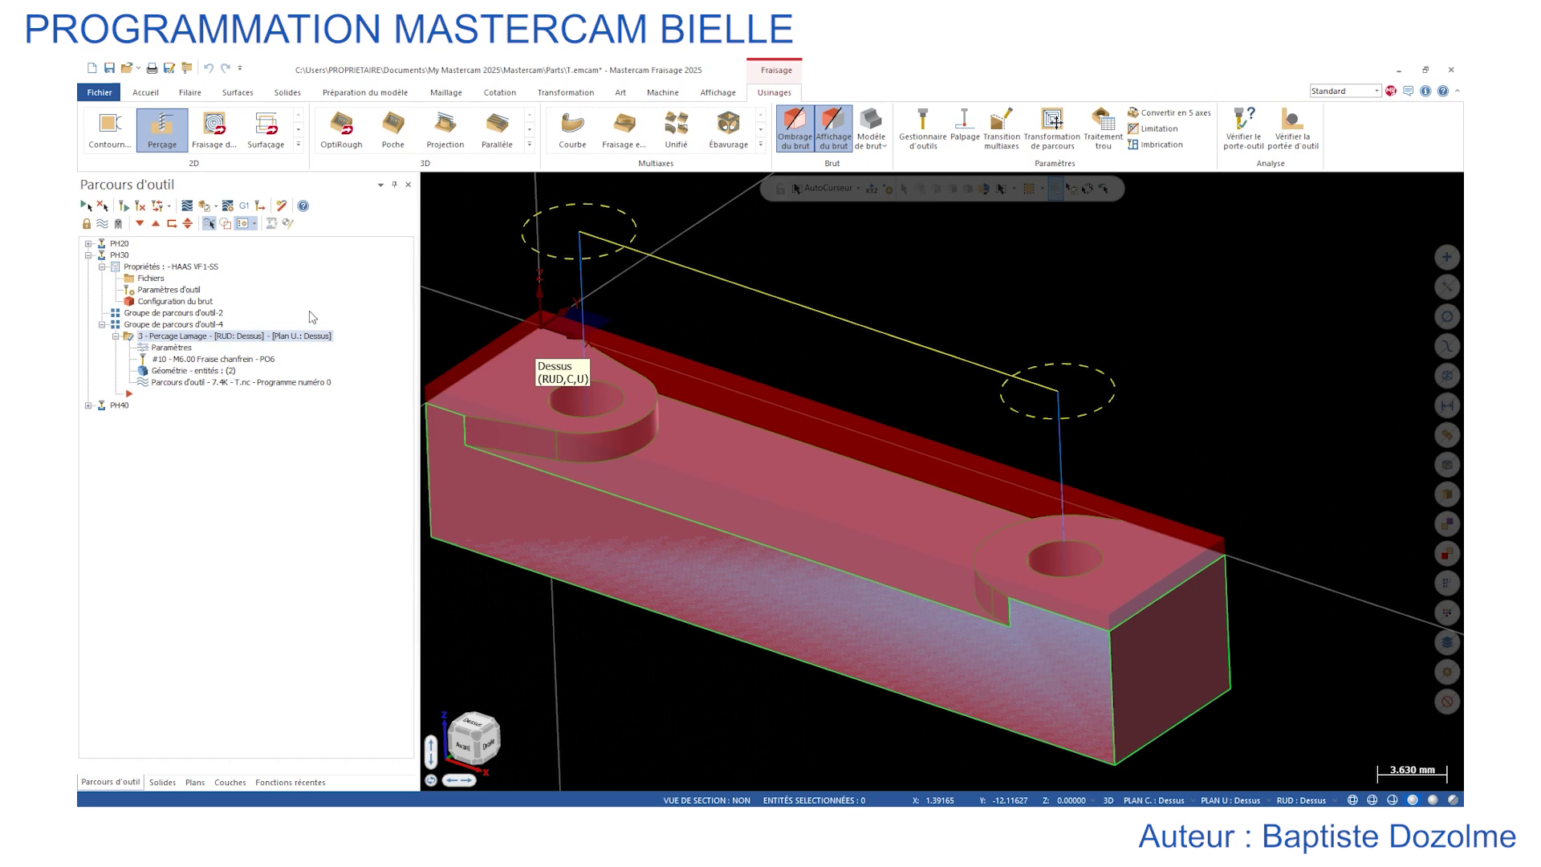
Duplicate the Percage Lamage operation in PH30 and assign the 4 mm drill FO4 from the tool library to the copy.
left_click(165, 135)
left_click(184, 337)
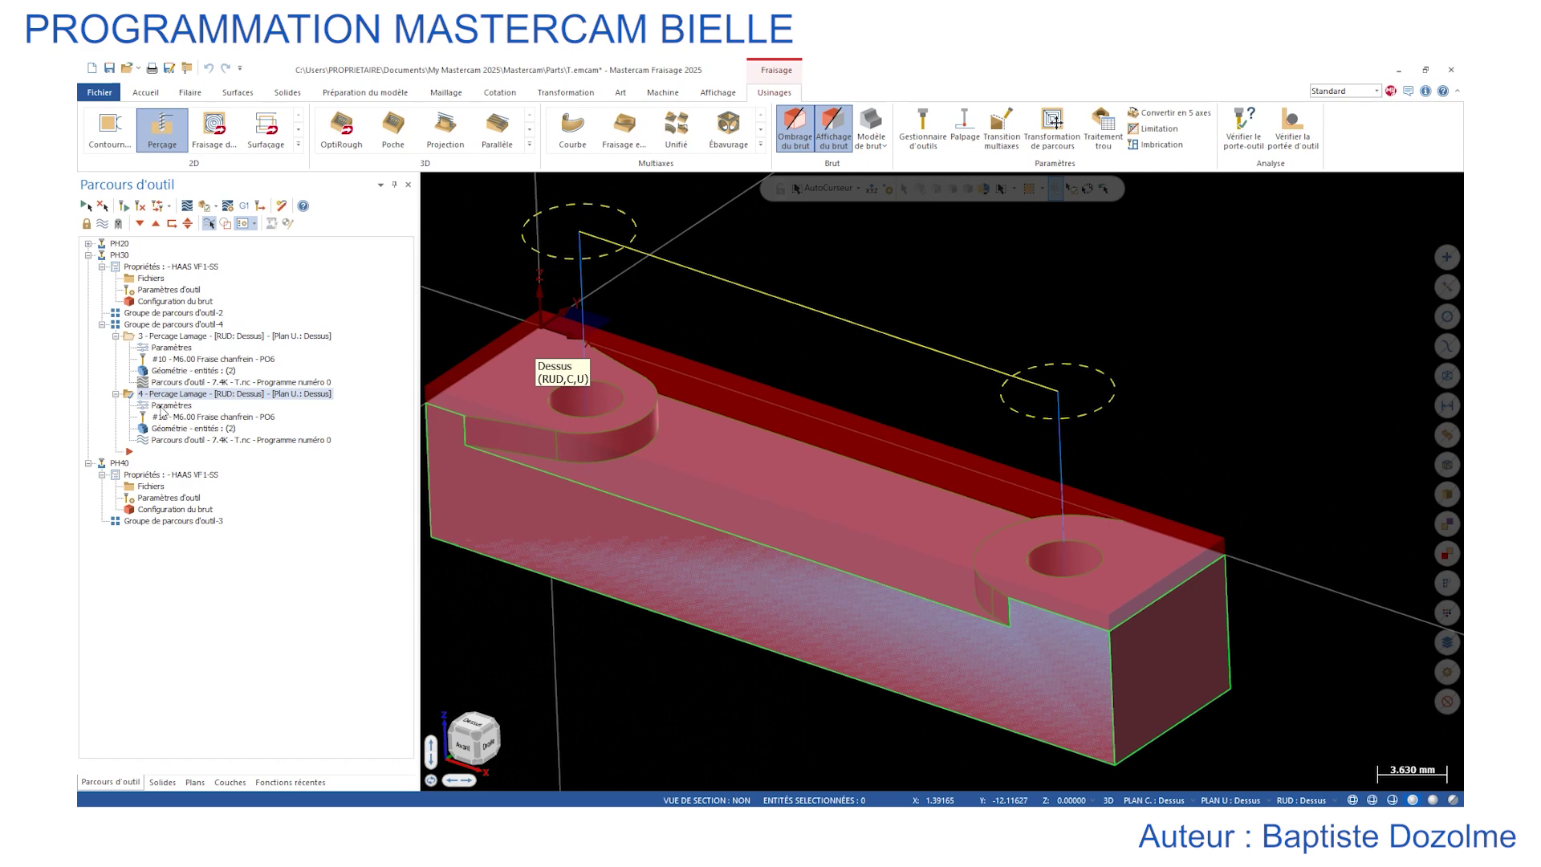
left_click(165, 405)
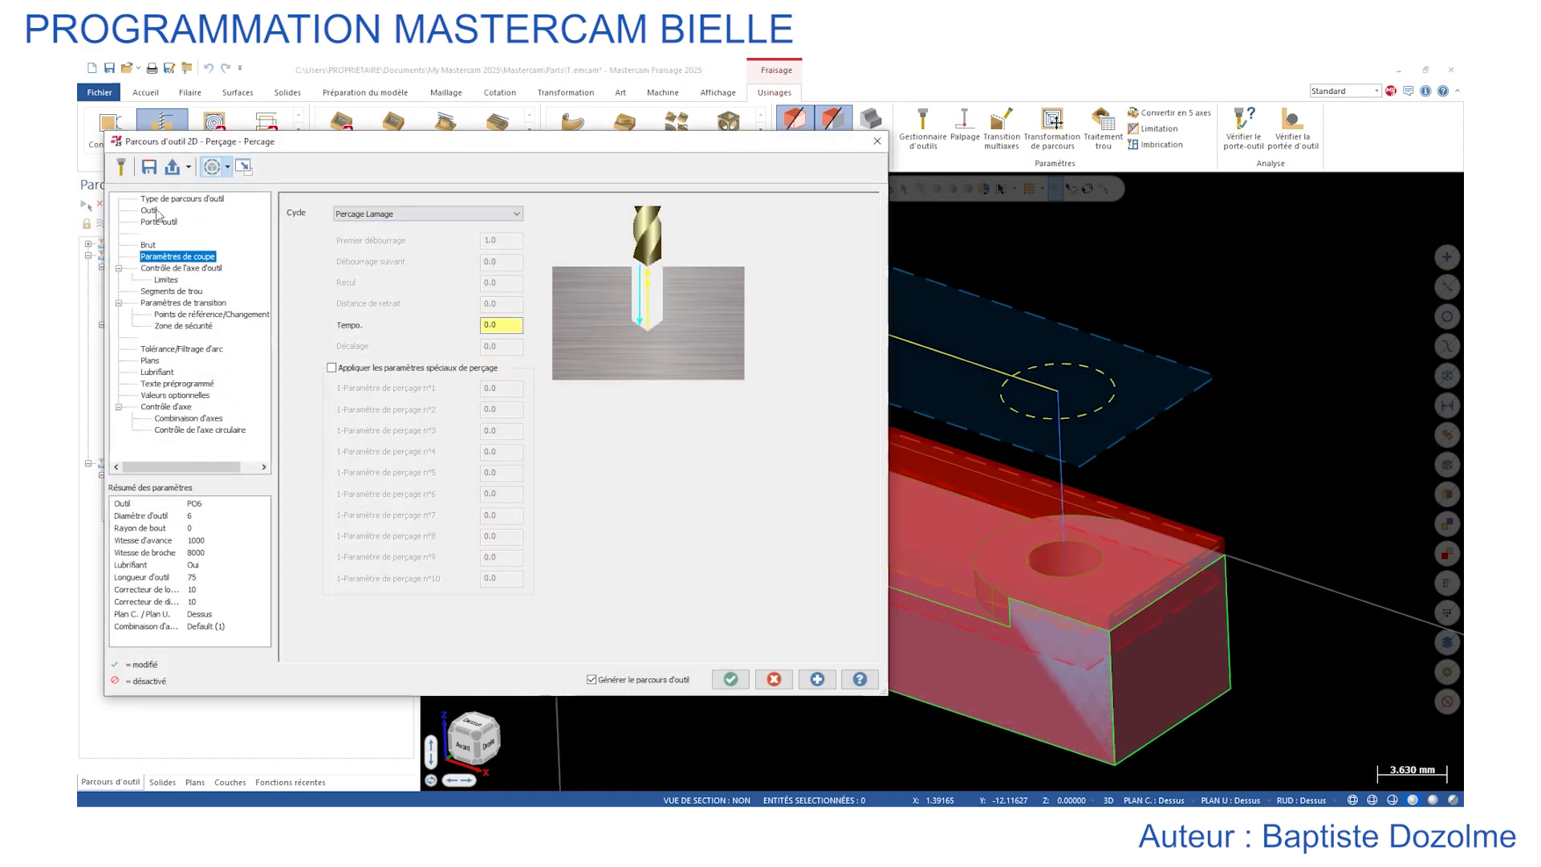
left_click(151, 211)
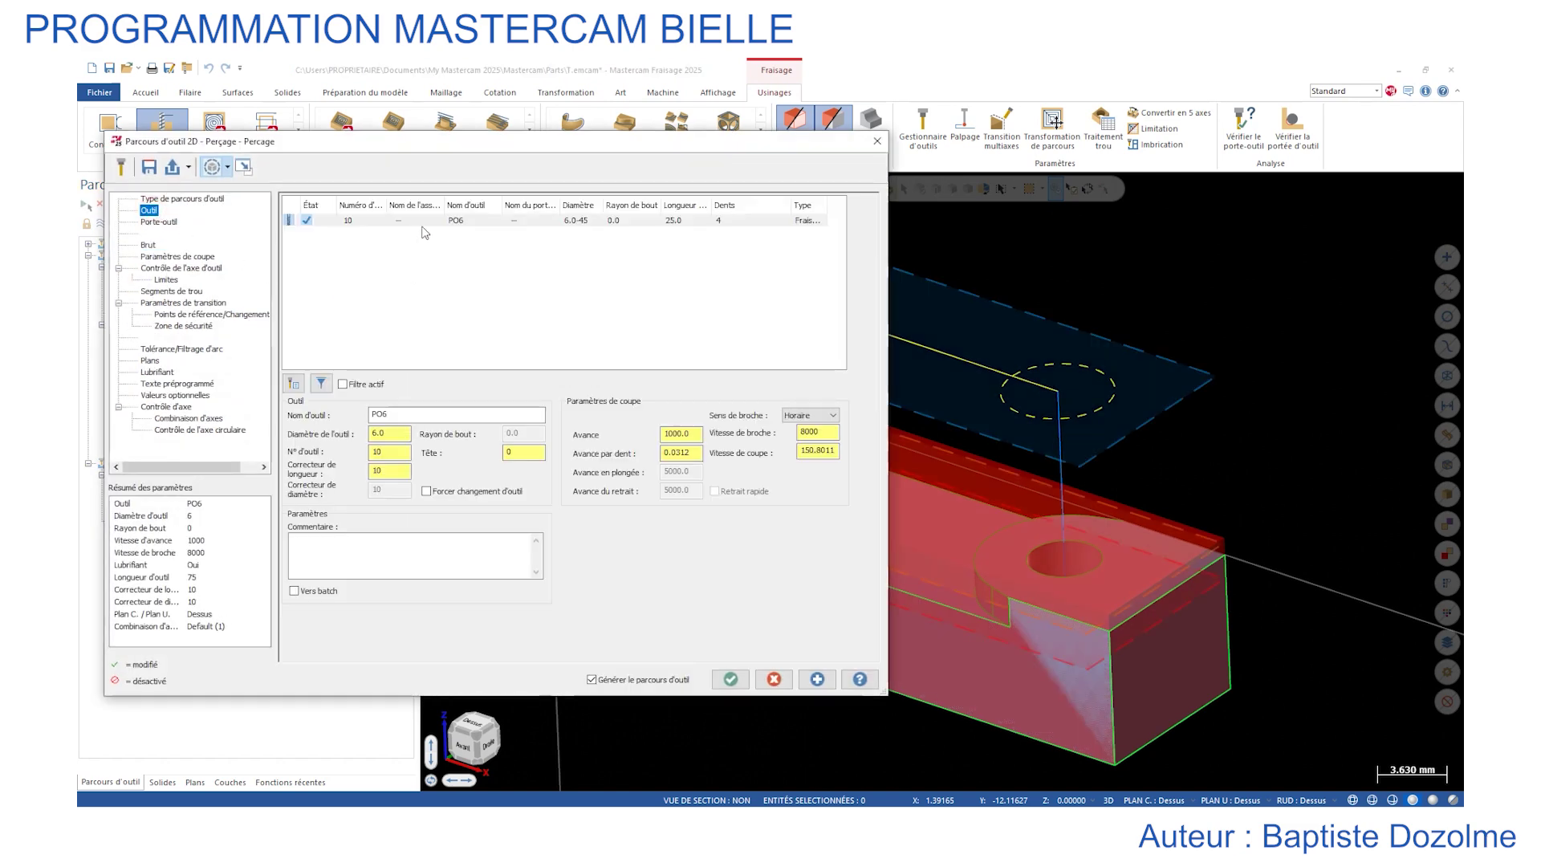
right_click(413, 251)
left_click(450, 270)
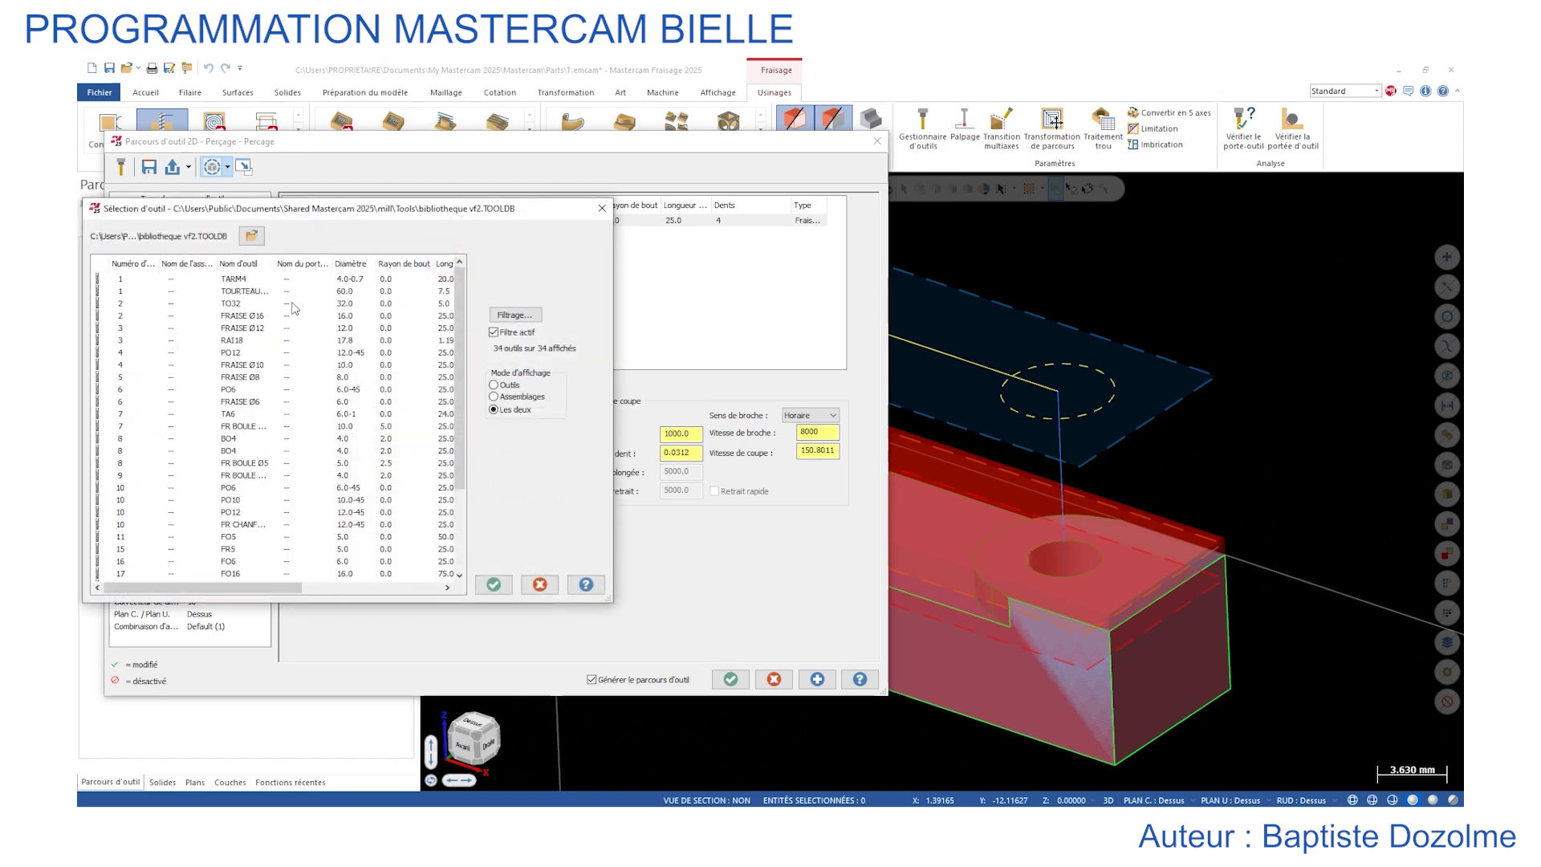
scroll(300, 460, "down", 3)
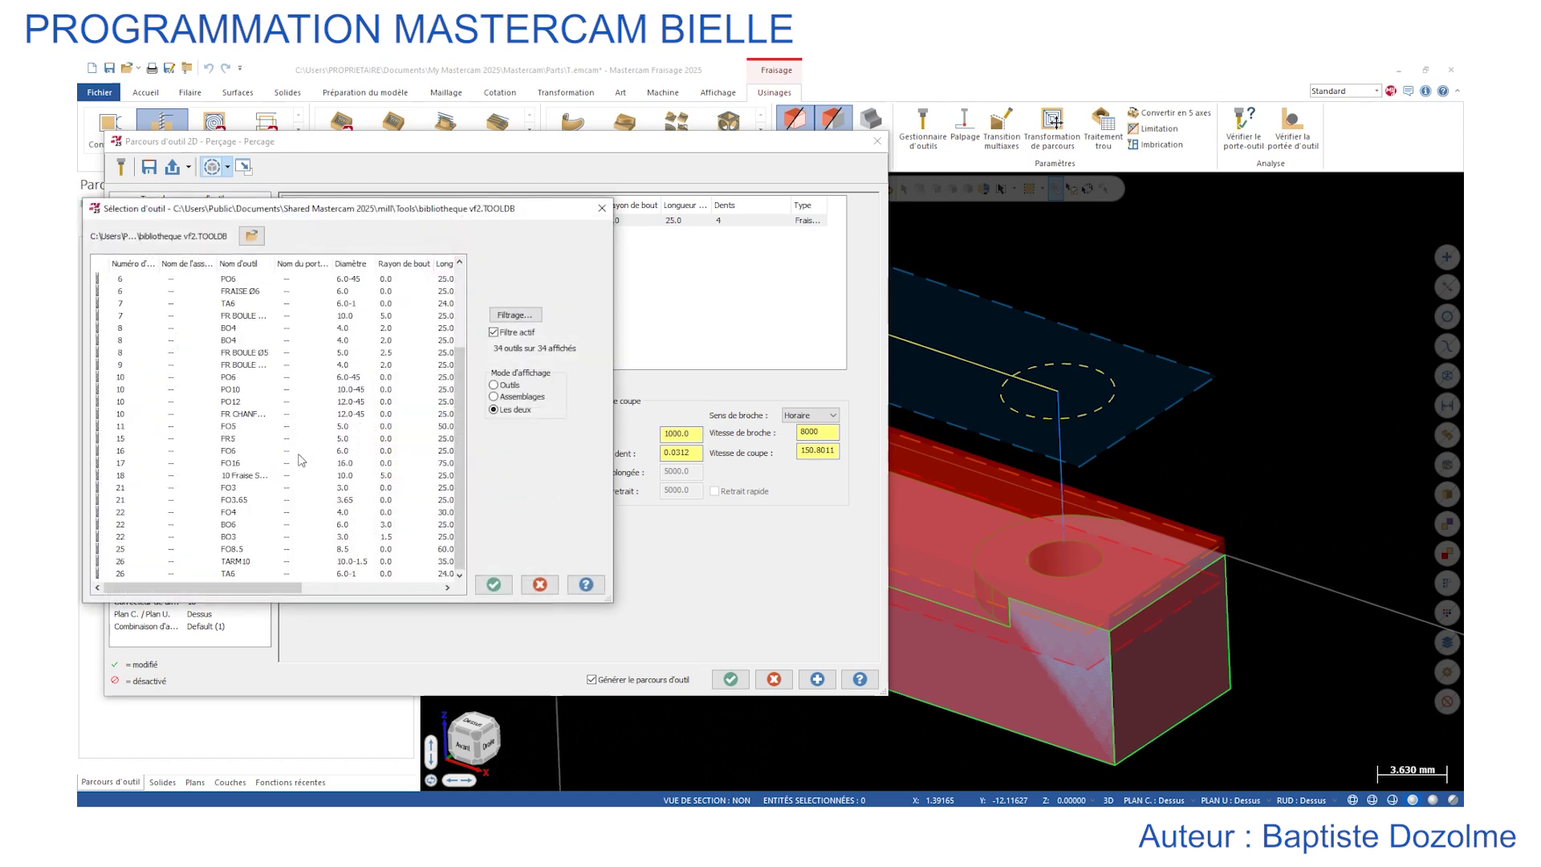
double_click(229, 514)
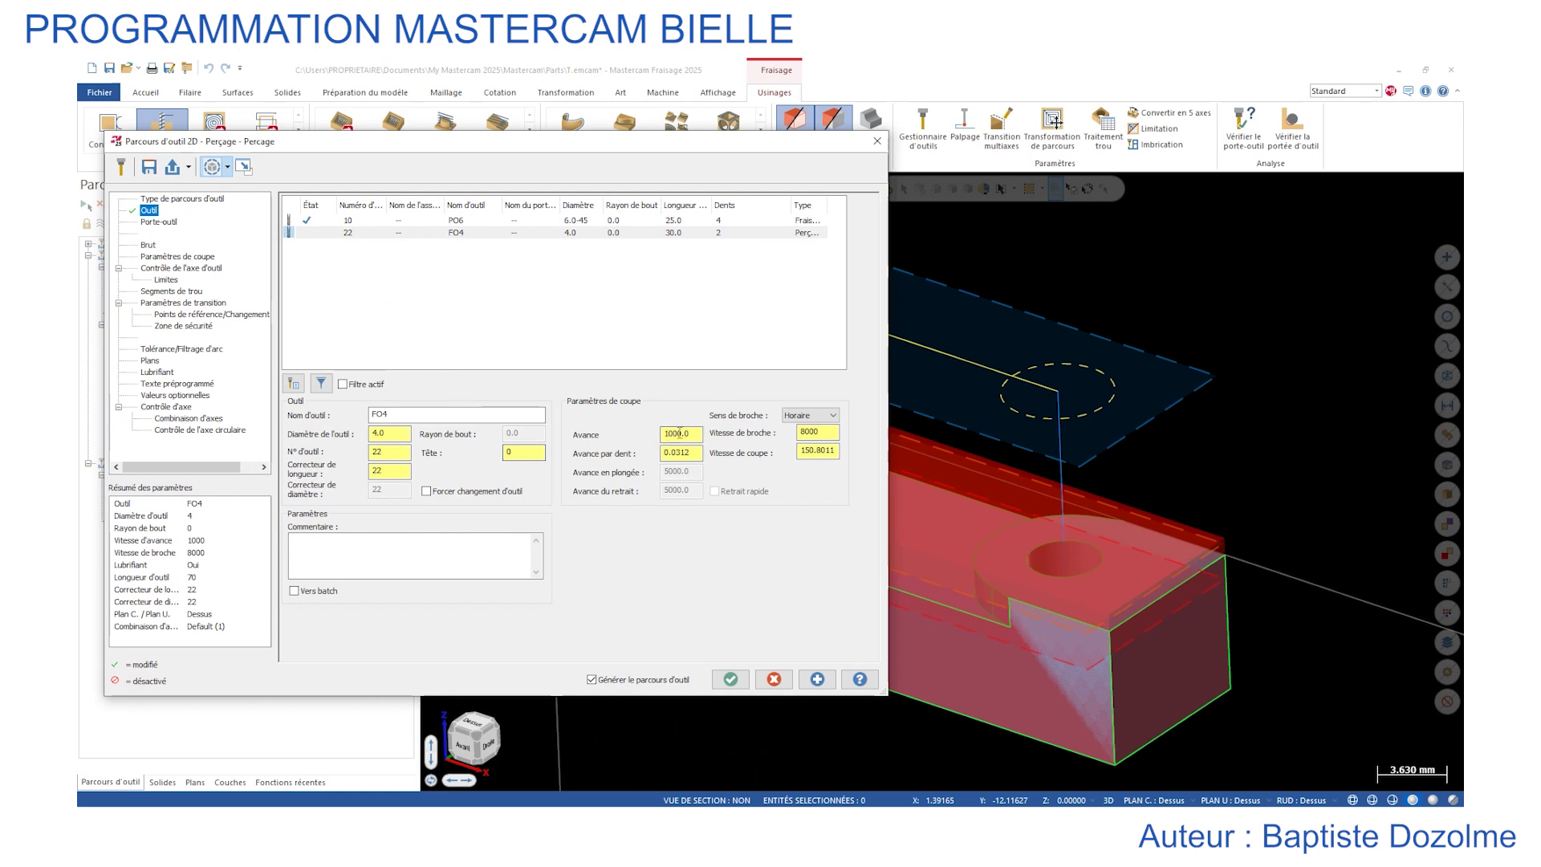
Set the feed rate (Avance) of the FO4 drilling operation to 250.
double_click(696, 432)
type("500")
key("Return")
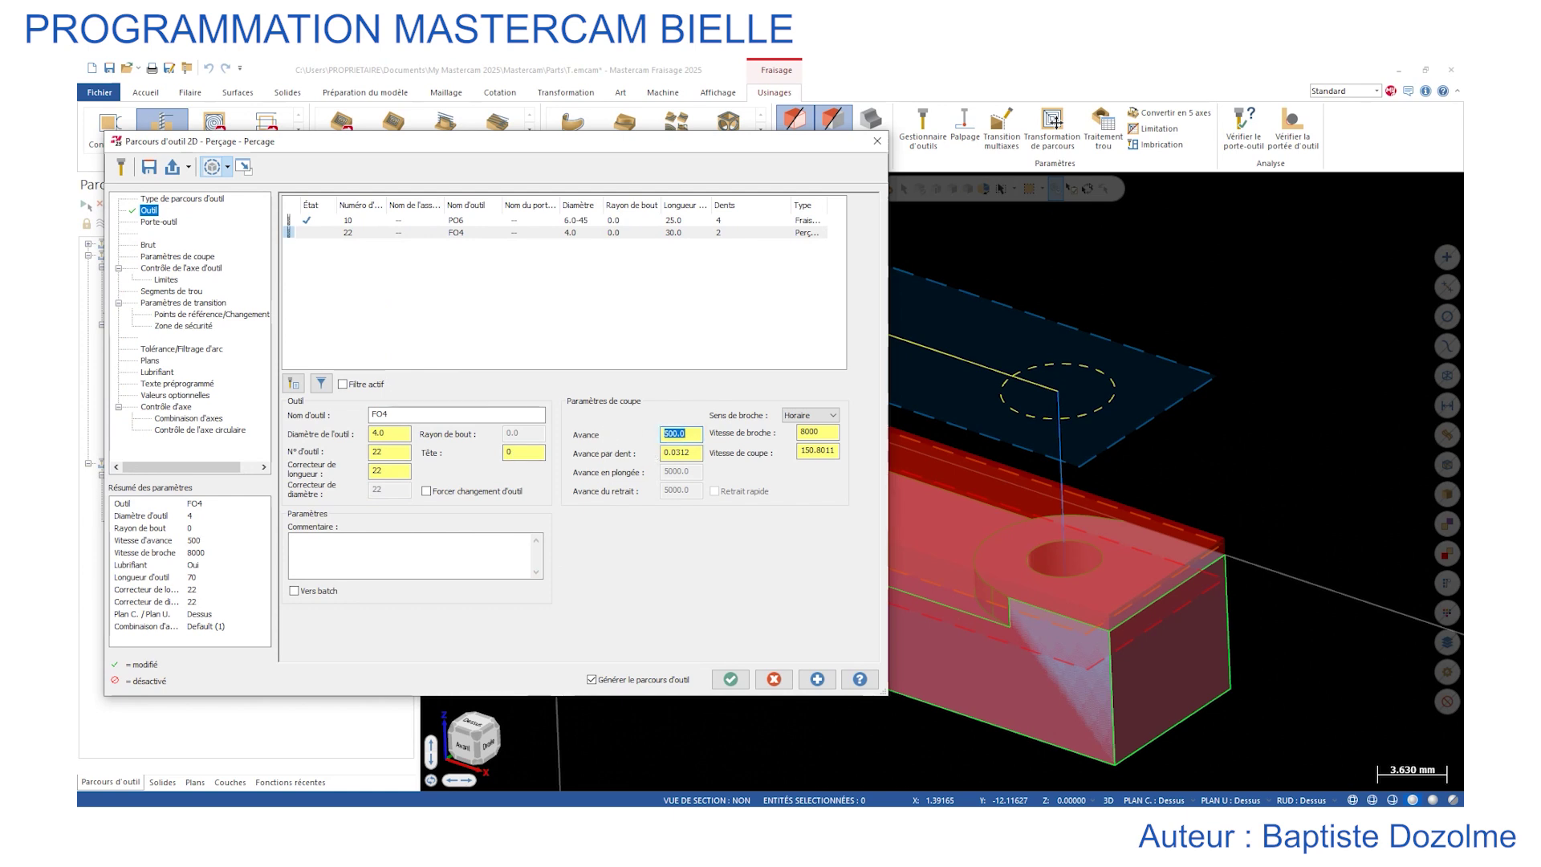
left_click(818, 432)
left_click_drag(661, 435, 595, 439)
type("250")
key("Return")
Review the available drilling cycles for the FO4 operation and switch its cycle to Brise copeaux.
left_click(169, 257)
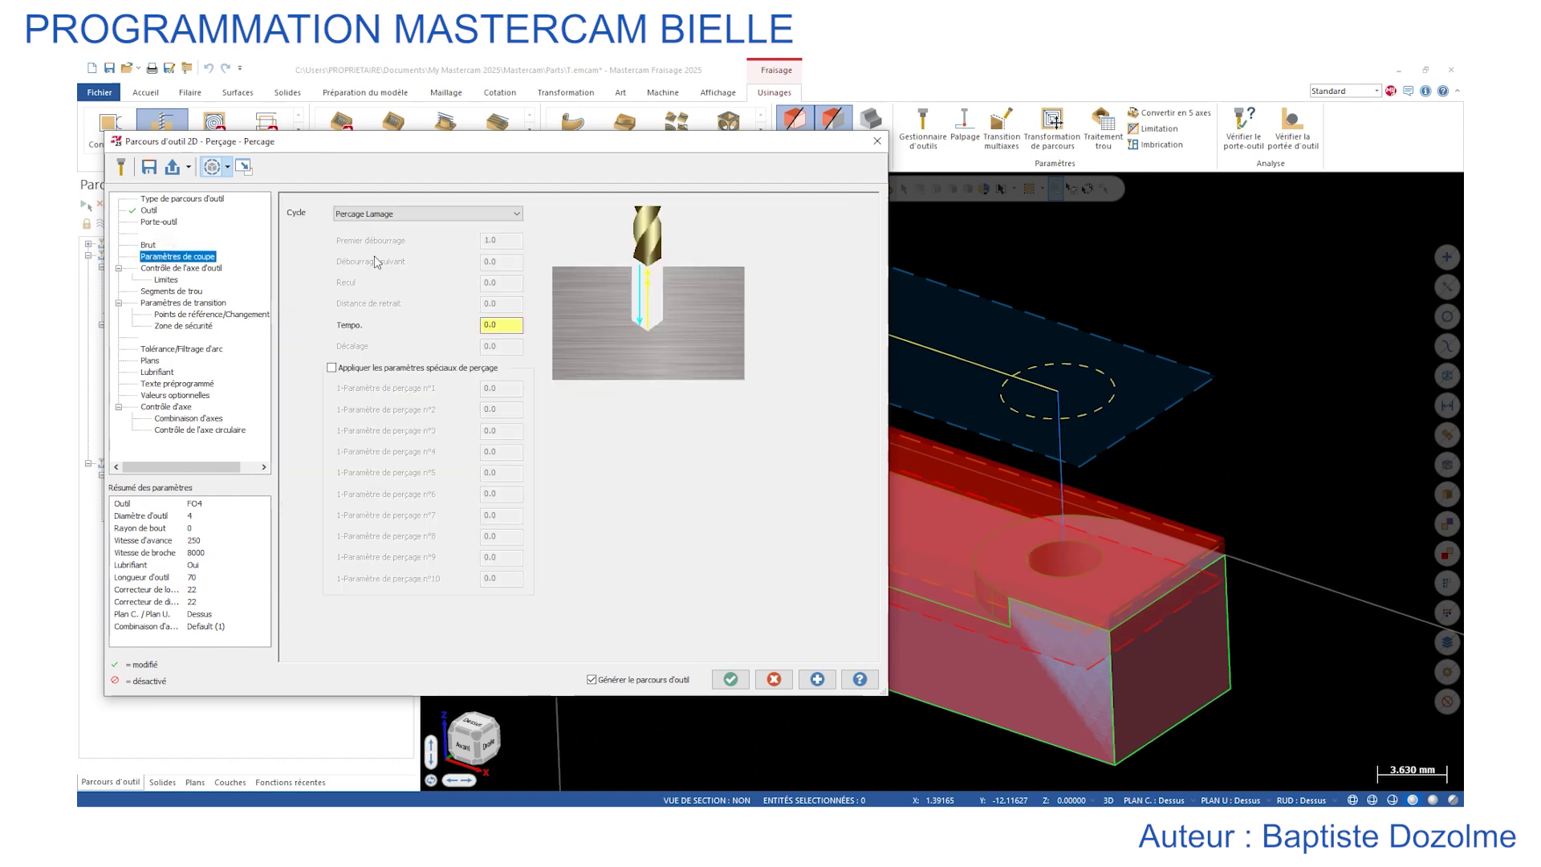
left_click(410, 222)
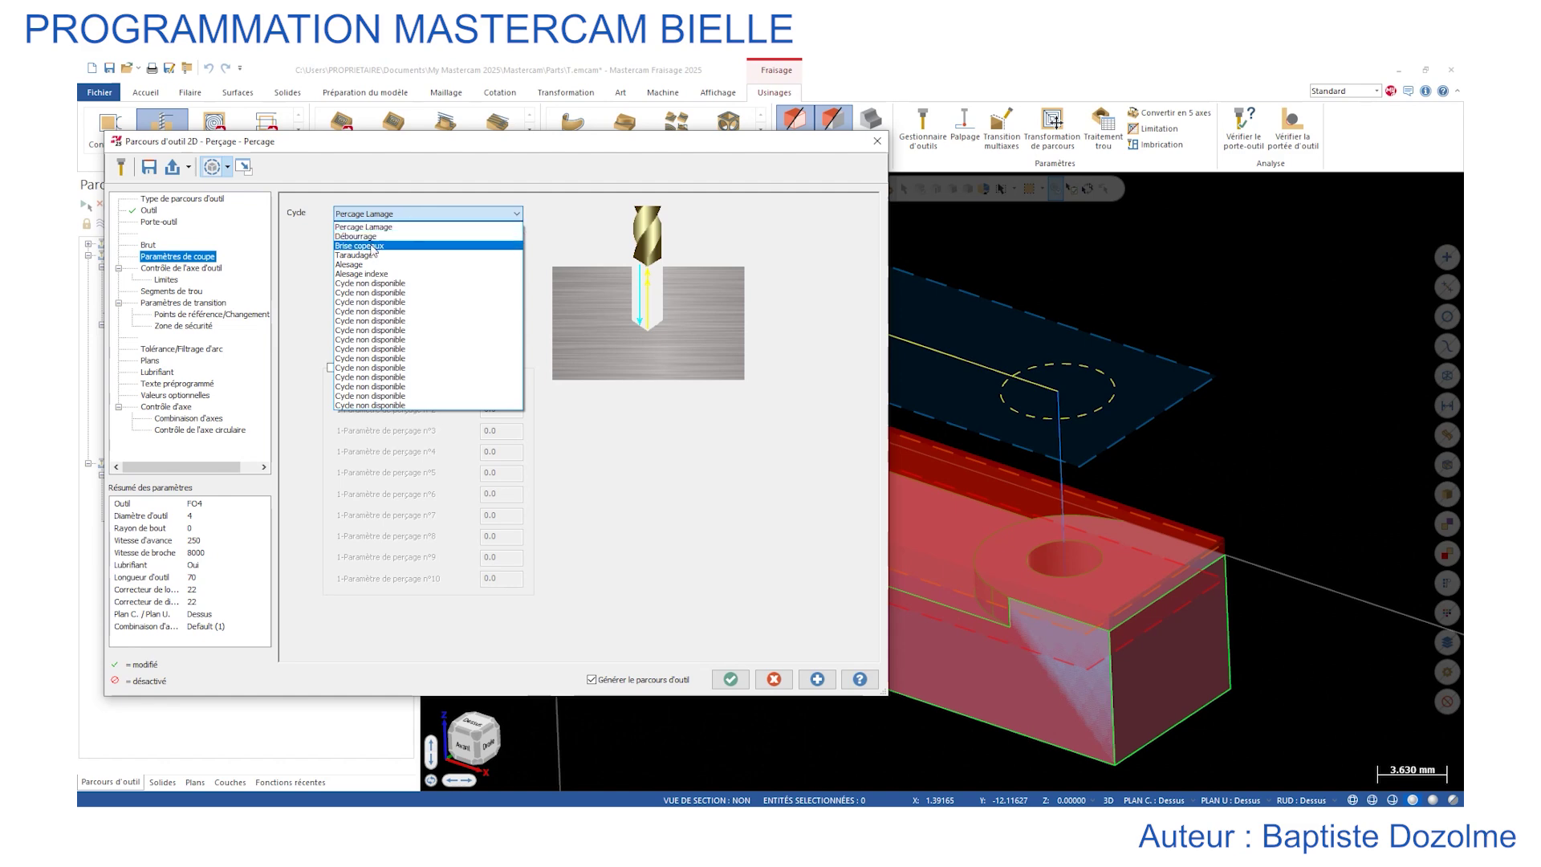
left_click(406, 227)
left_click(166, 269)
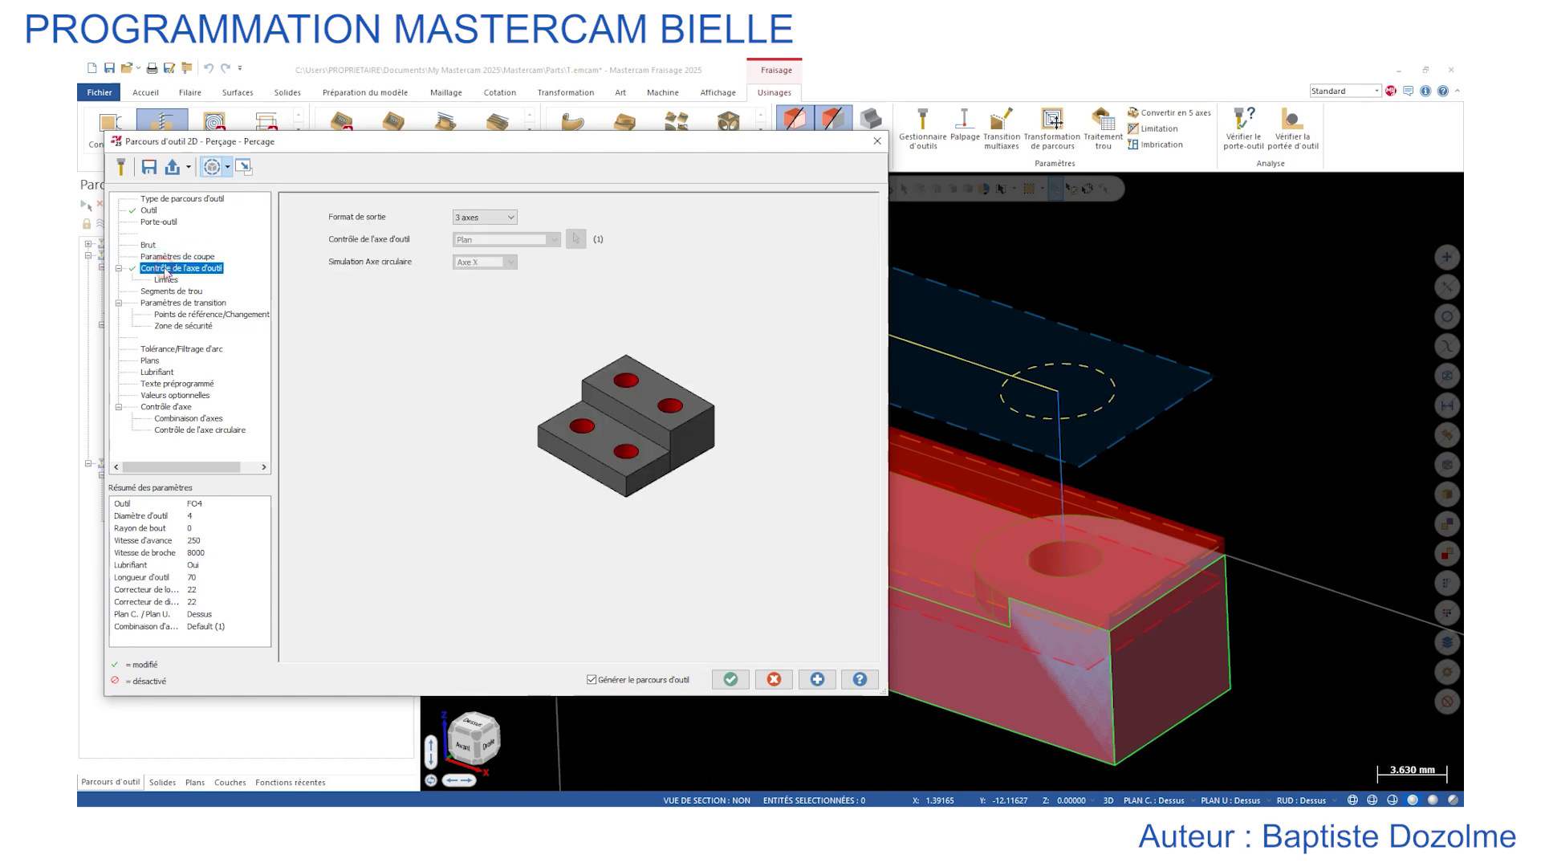
left_click(176, 256)
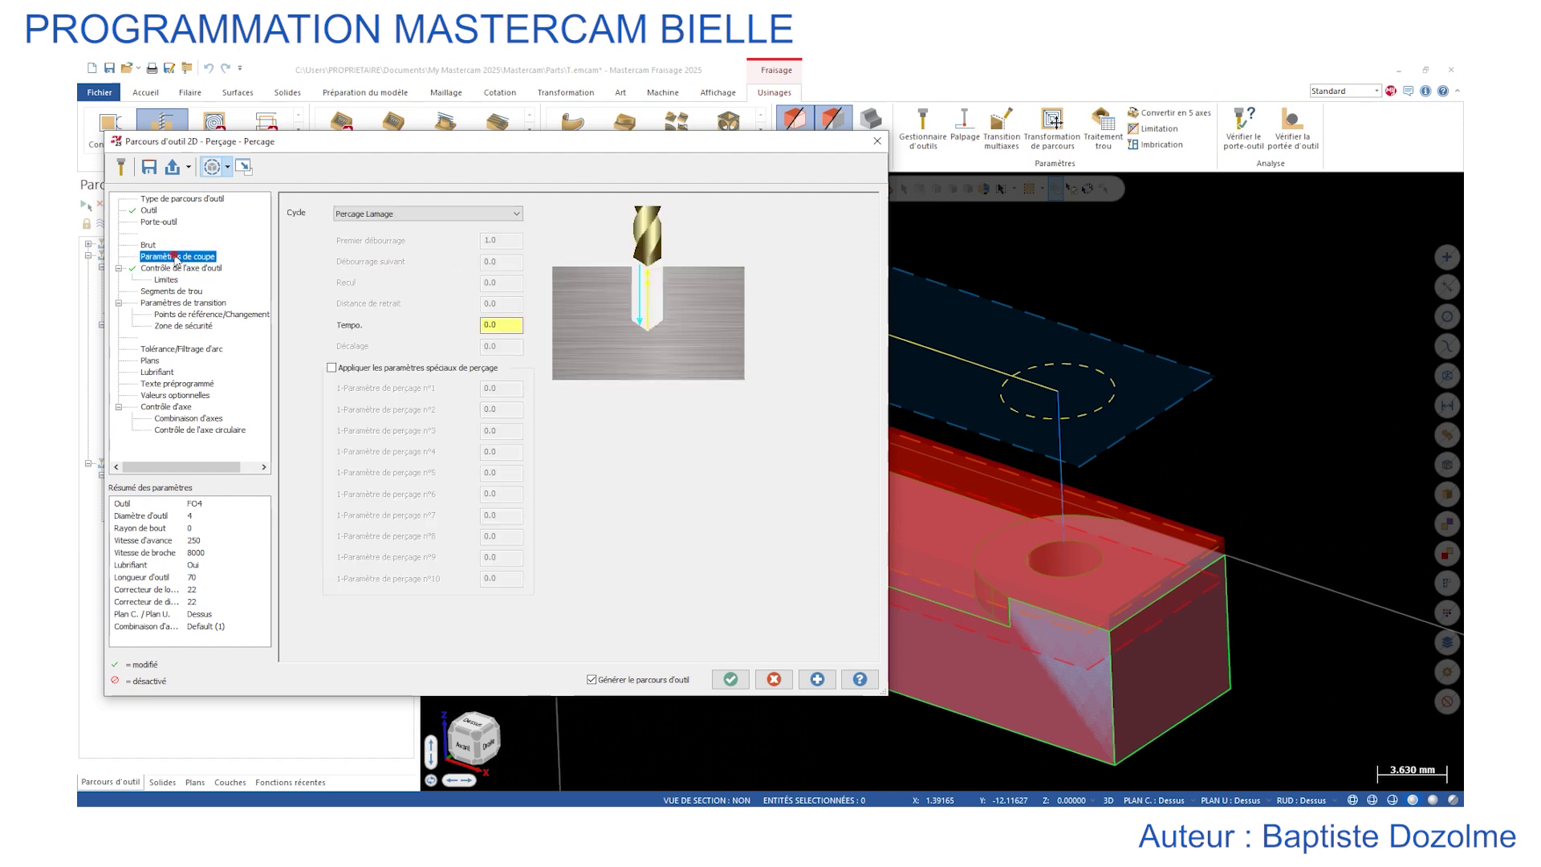
left_click(385, 213)
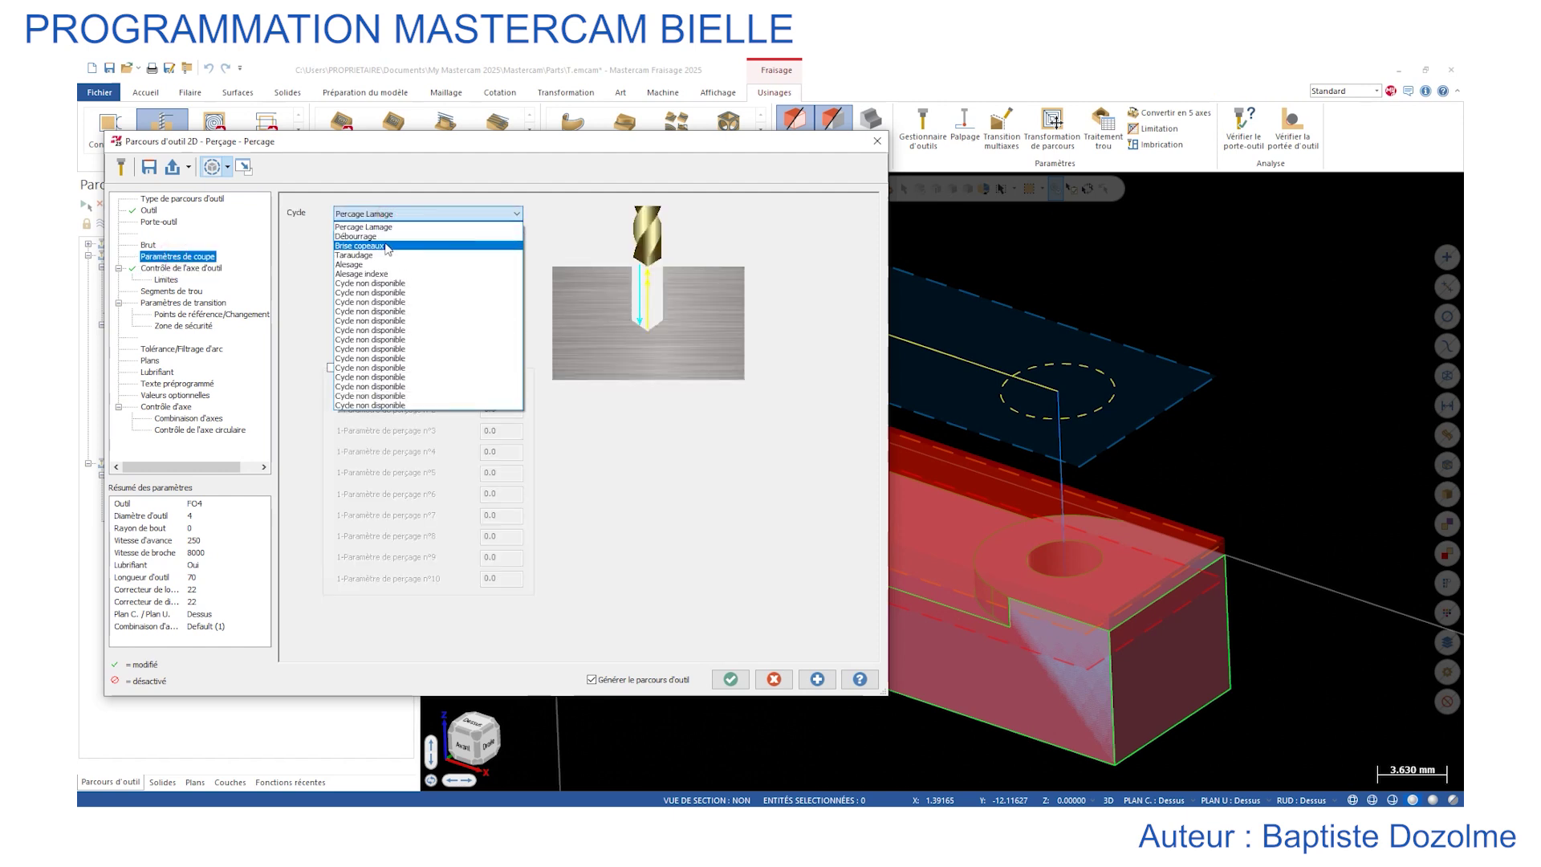
left_click(386, 245)
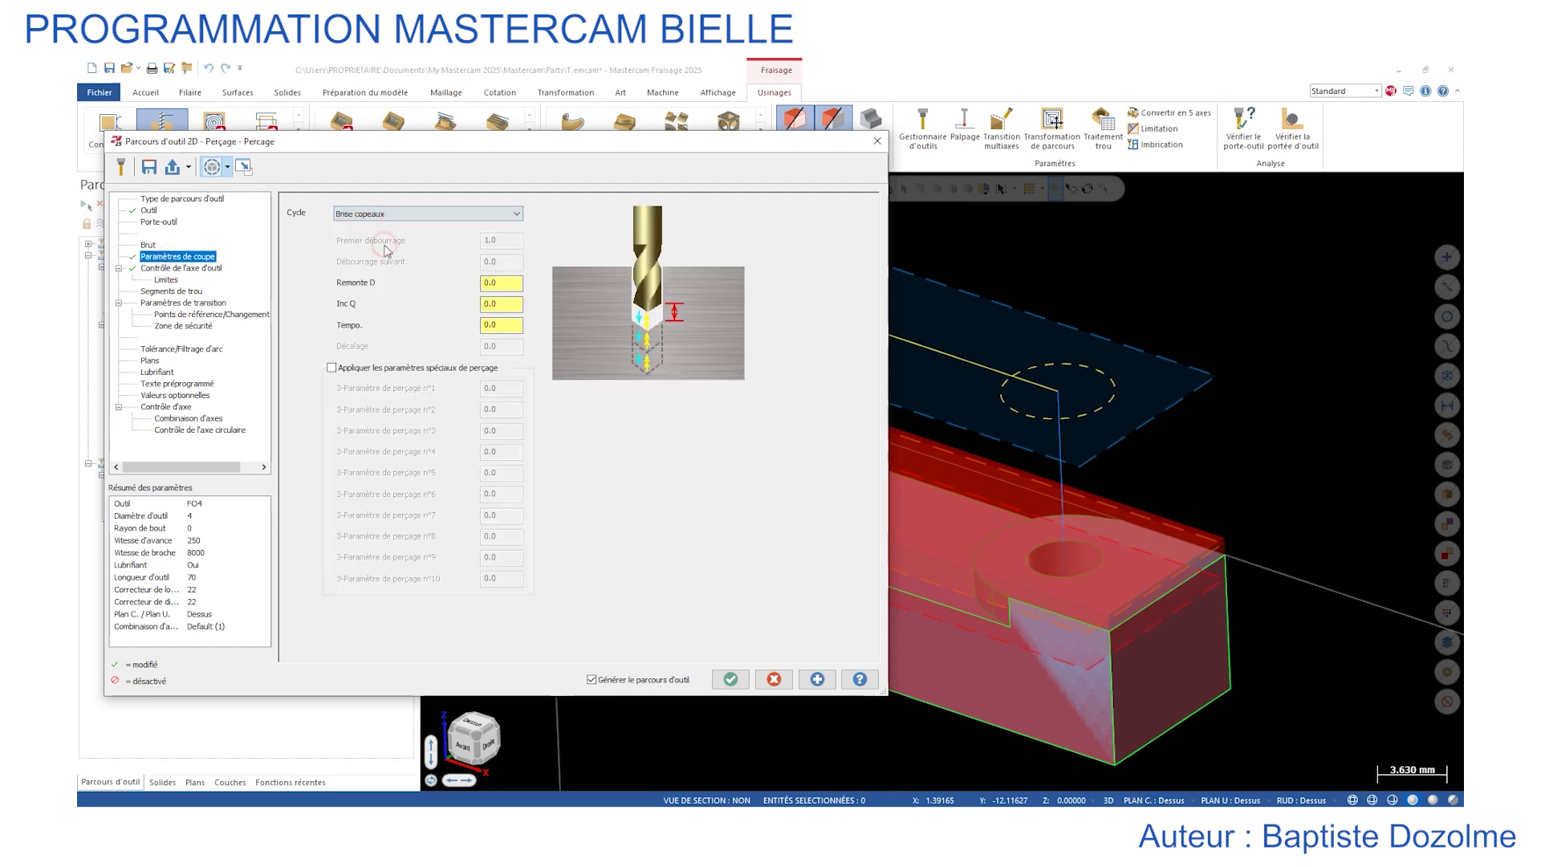
Set Remonte D to 0.5 for the chip-breaking cycle and return the cycle to Percage Lamage.
double_click(505, 283)
type("1")
key("BackSpace")
type("2")
key("Return")
type("0.5")
key("Return")
left_click(434, 214)
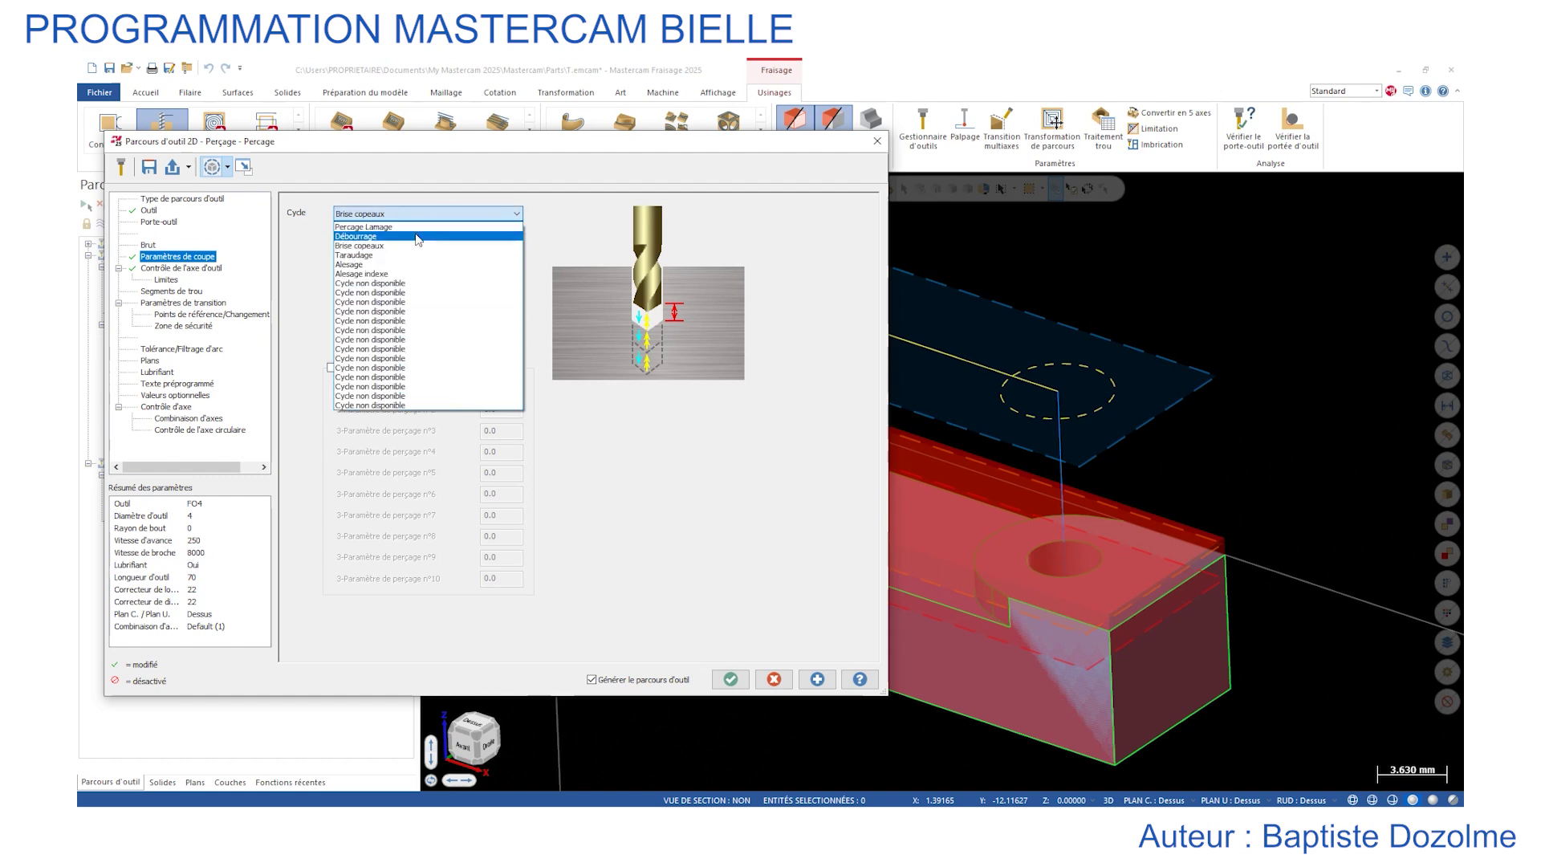
left_click(366, 227)
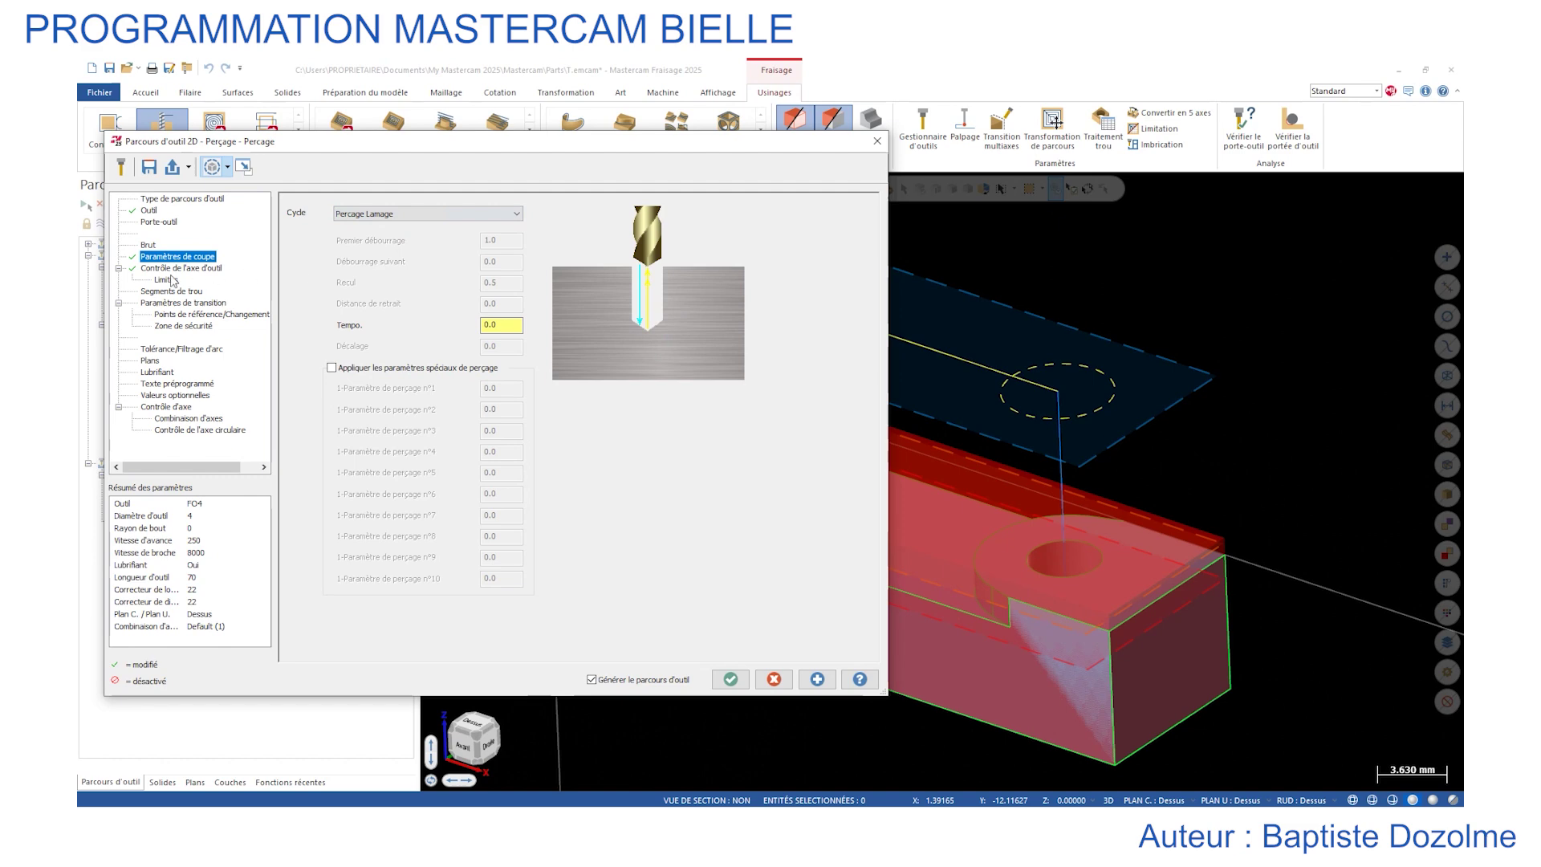
Set the FO4 drilling operation's Profondeur to -10 in absolute mode and generate the toolpath.
left_click(178, 304)
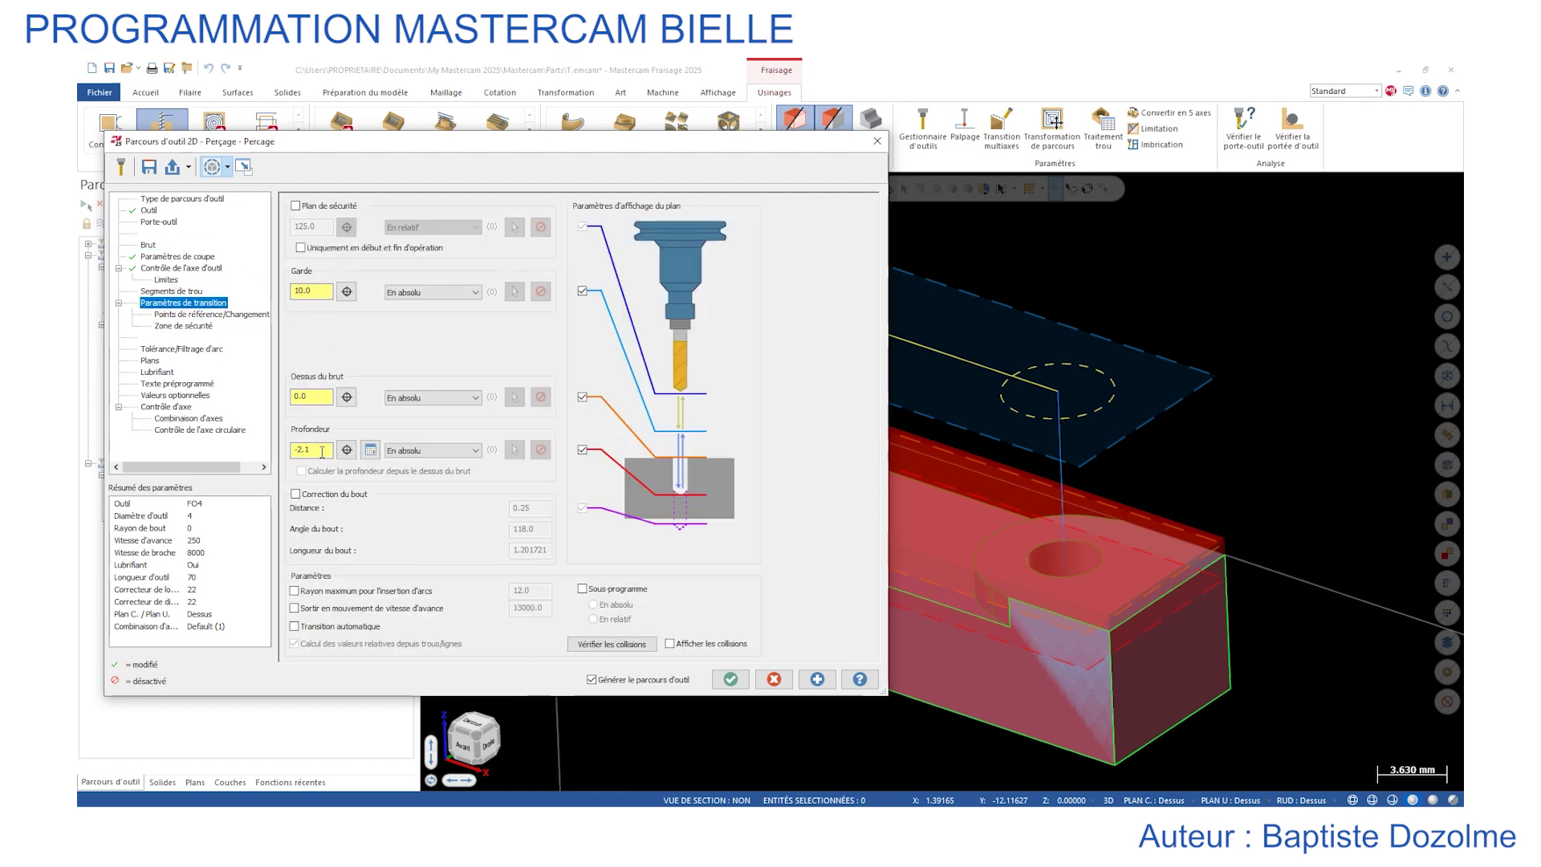
left_click(346, 450)
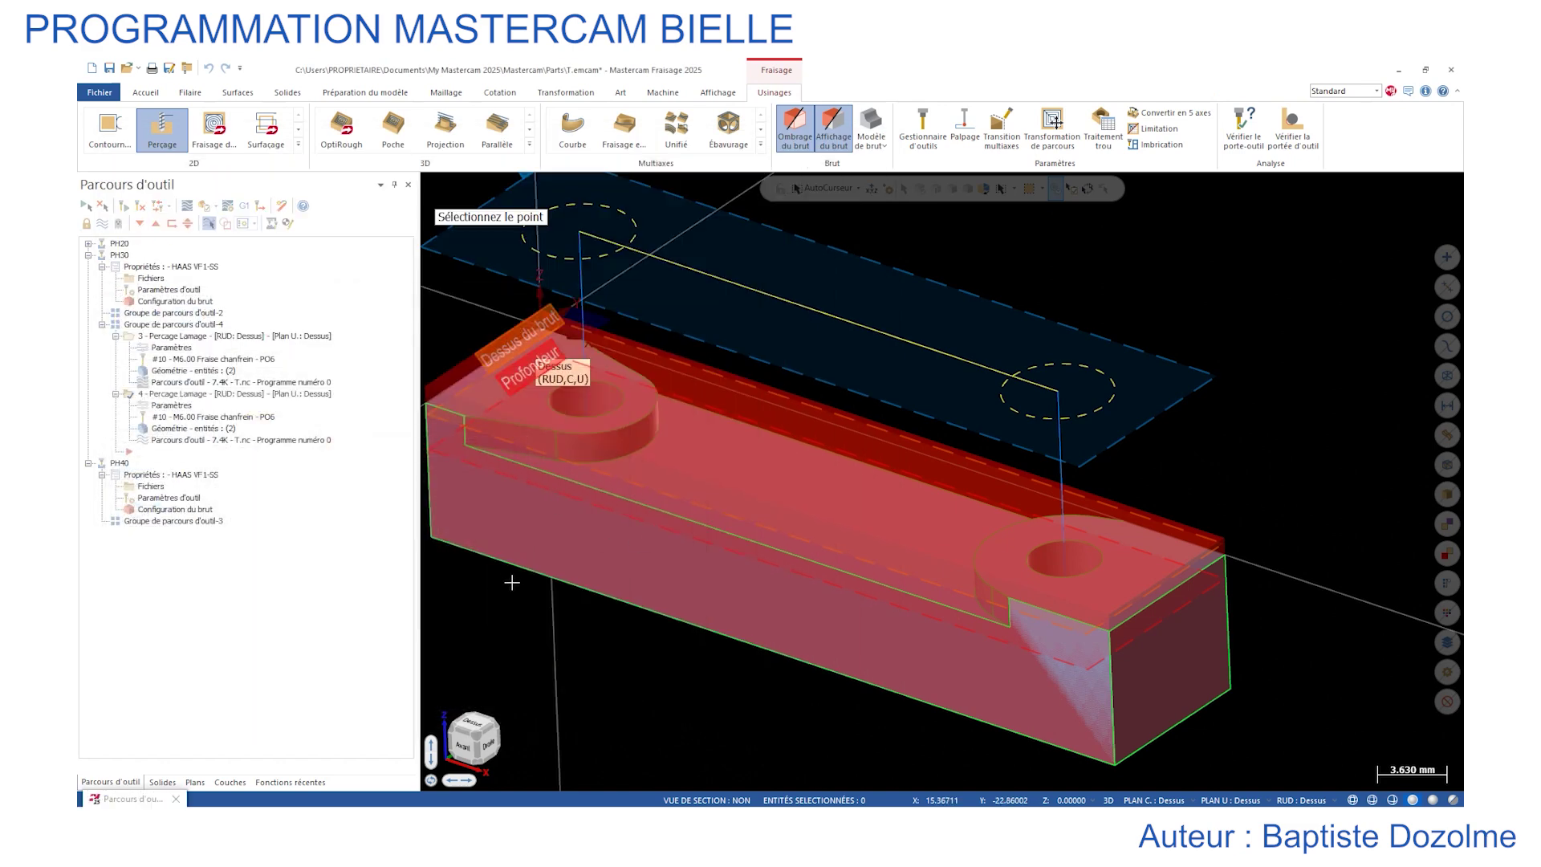
left_click(441, 541)
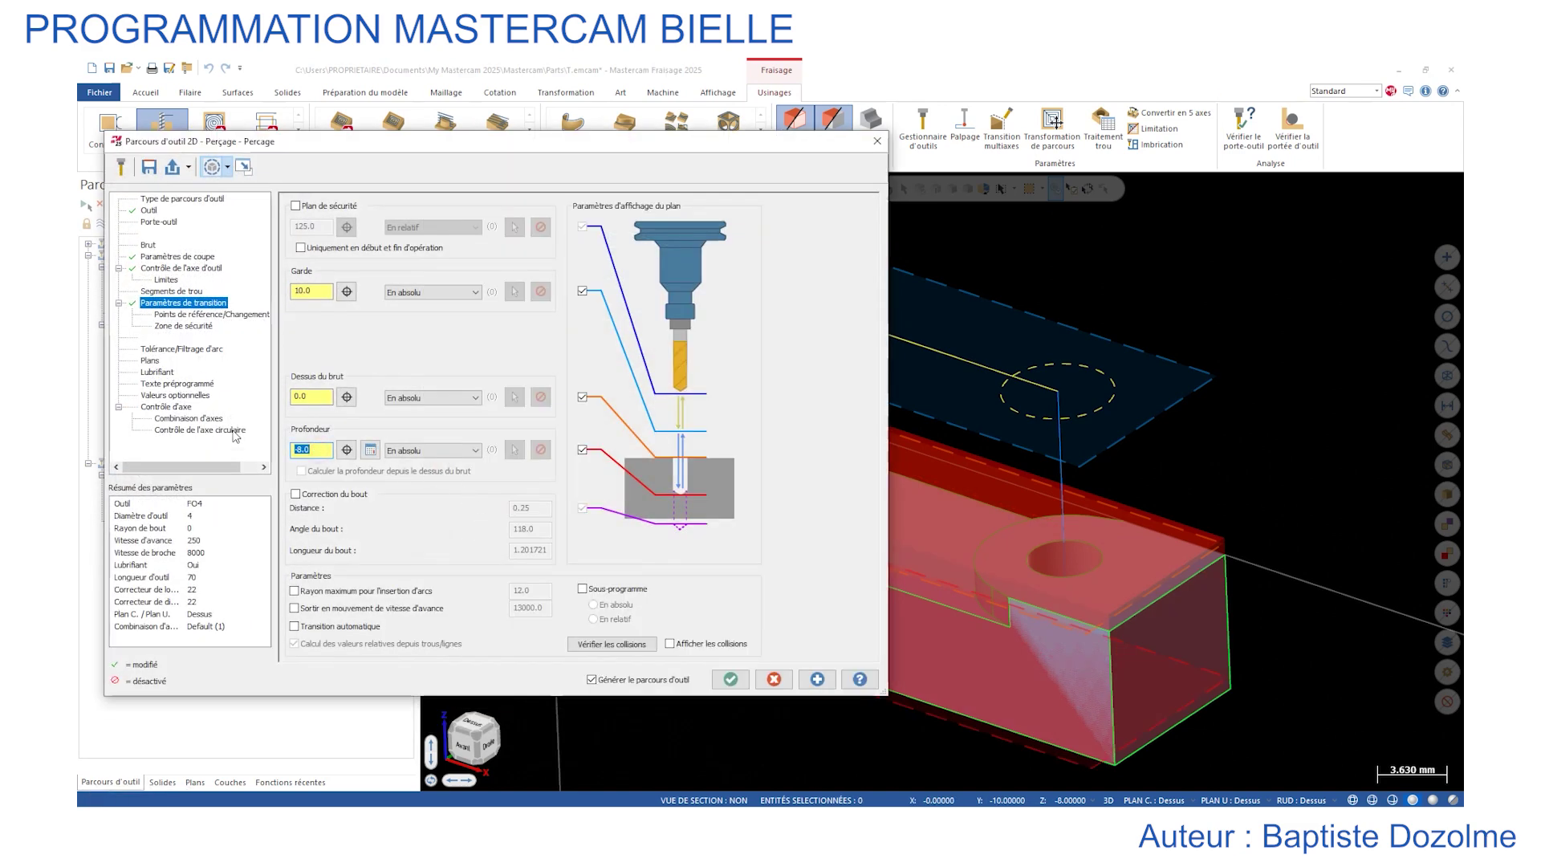
type("-10")
key("Return")
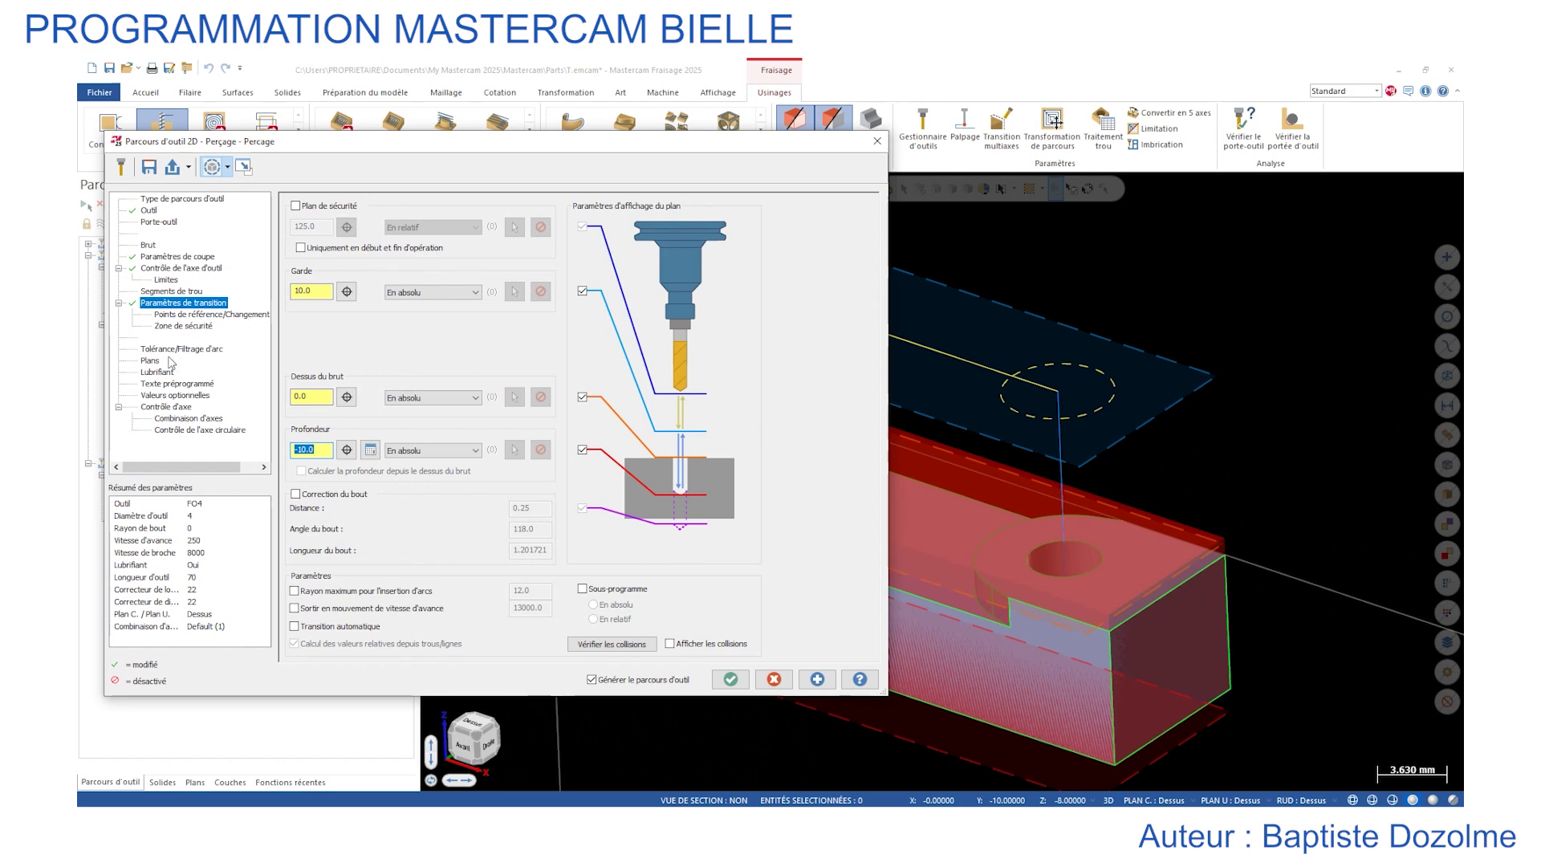
left_click(731, 679)
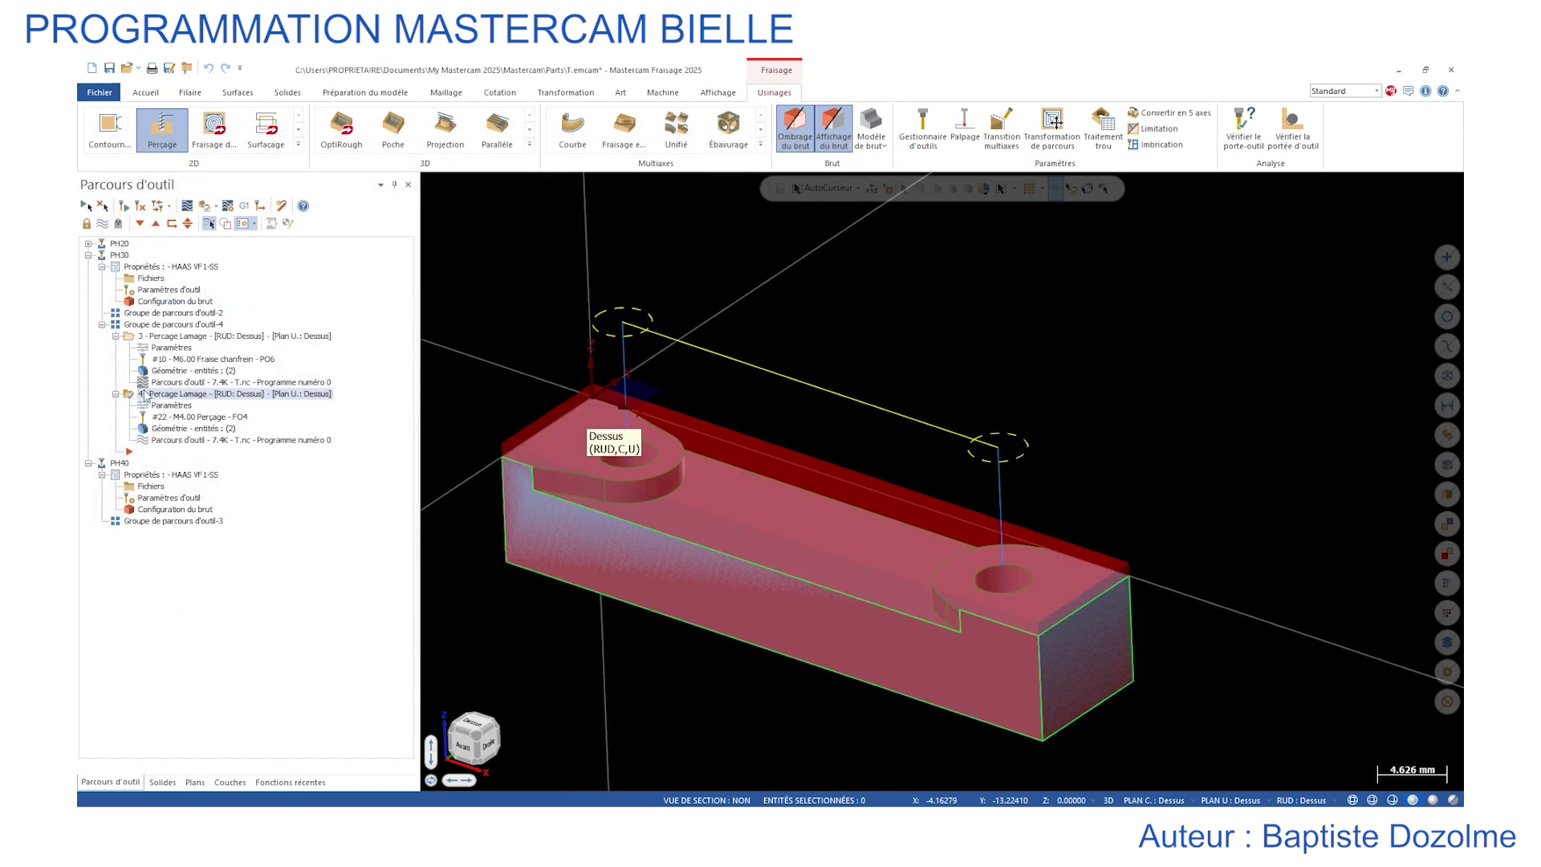
Select the PO6 operation, reselect the FO4 drilling operation, and turn off the stock display and stock shading.
left_click(128, 337)
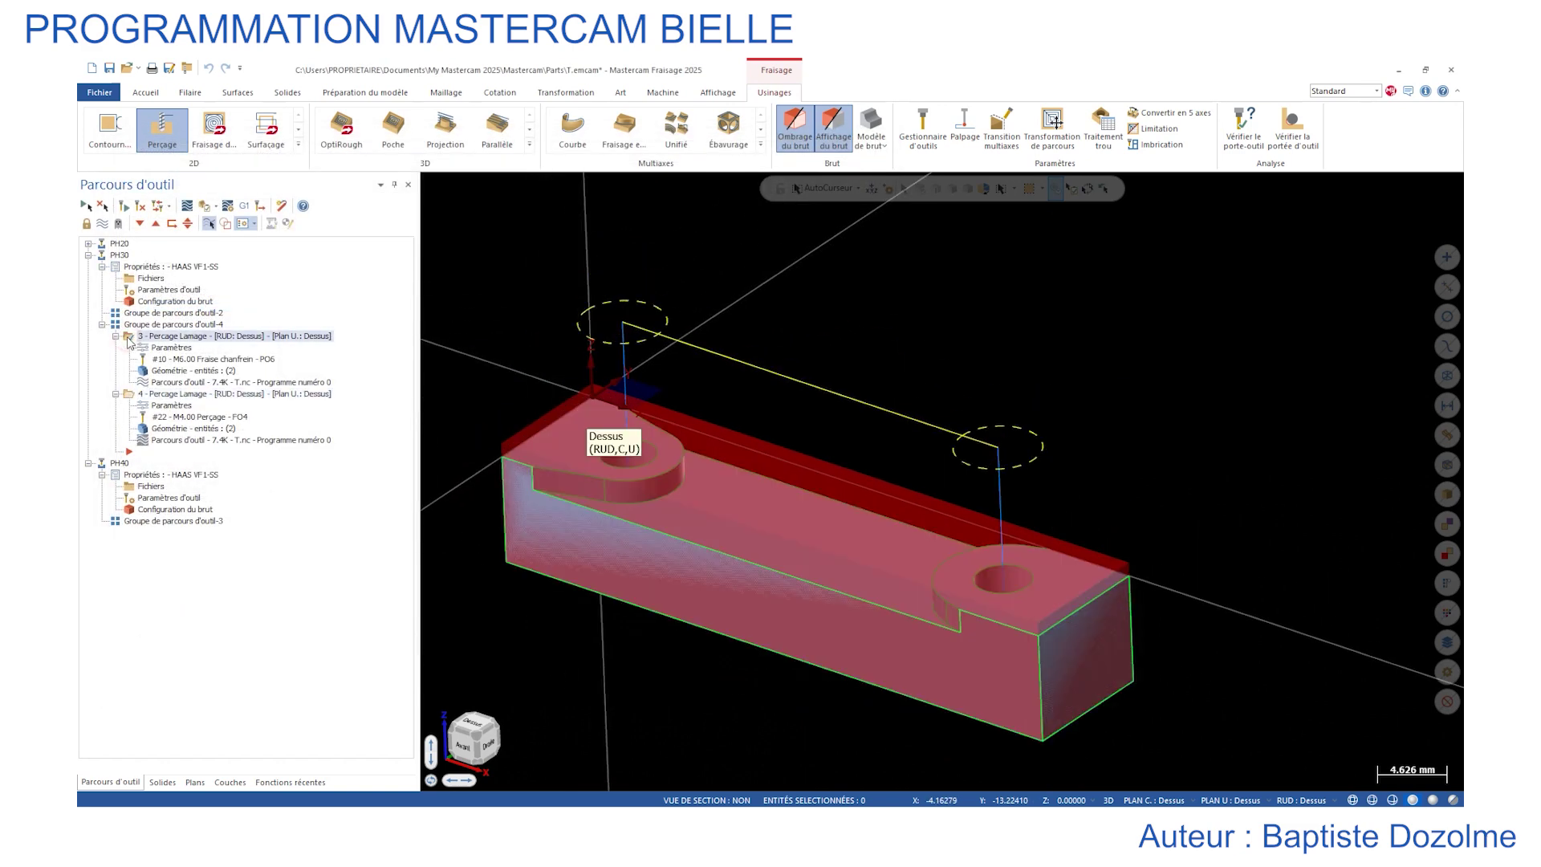
left_click(130, 394)
middle_click_drag(670, 589, 664, 626)
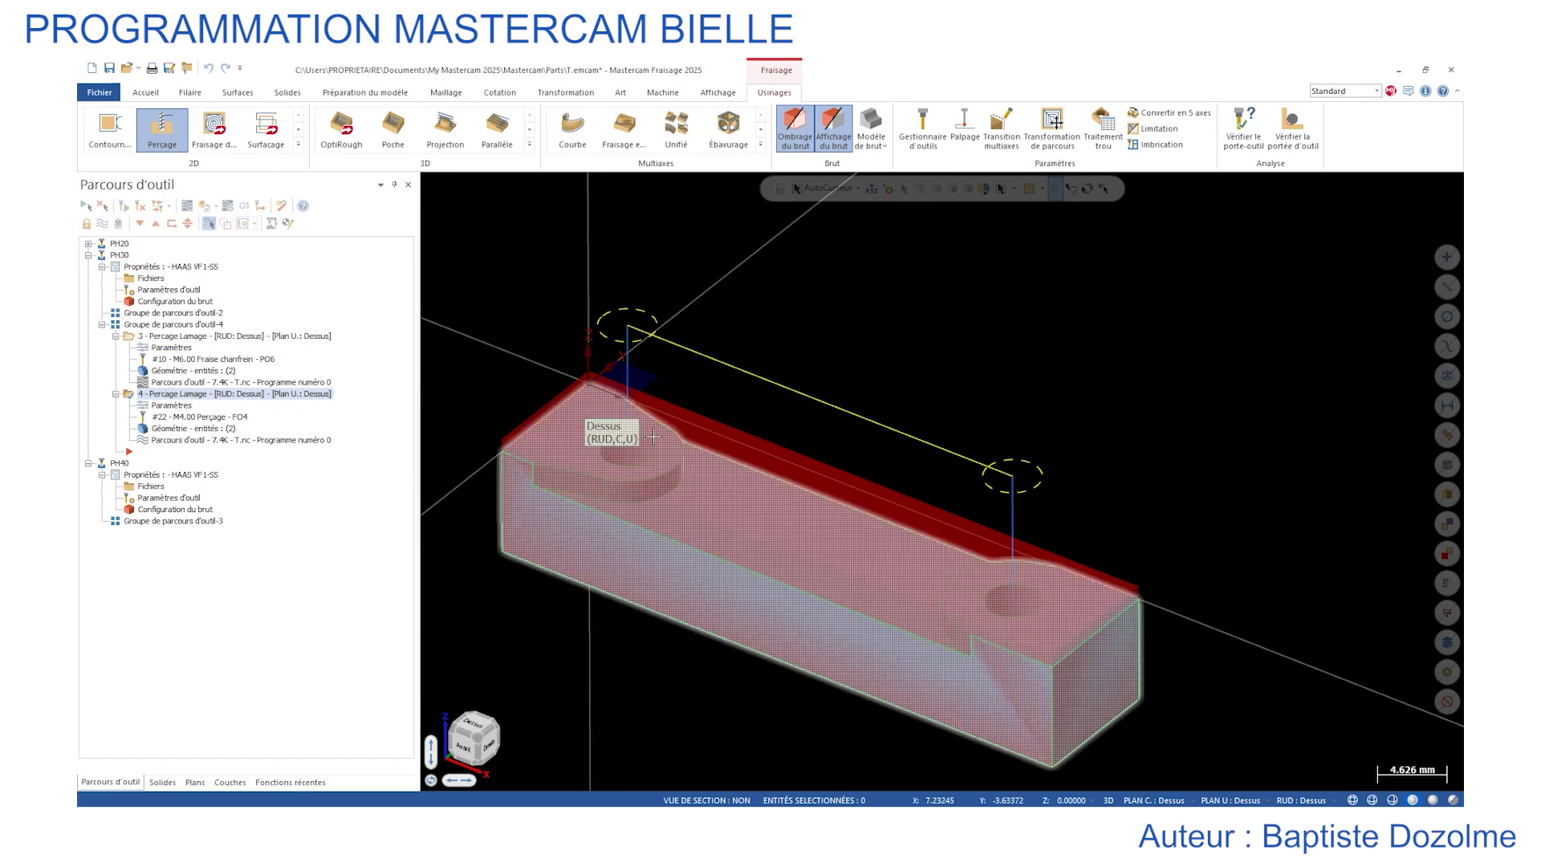
scroll(687, 419, "up", 1)
left_click(800, 133)
left_click(833, 131)
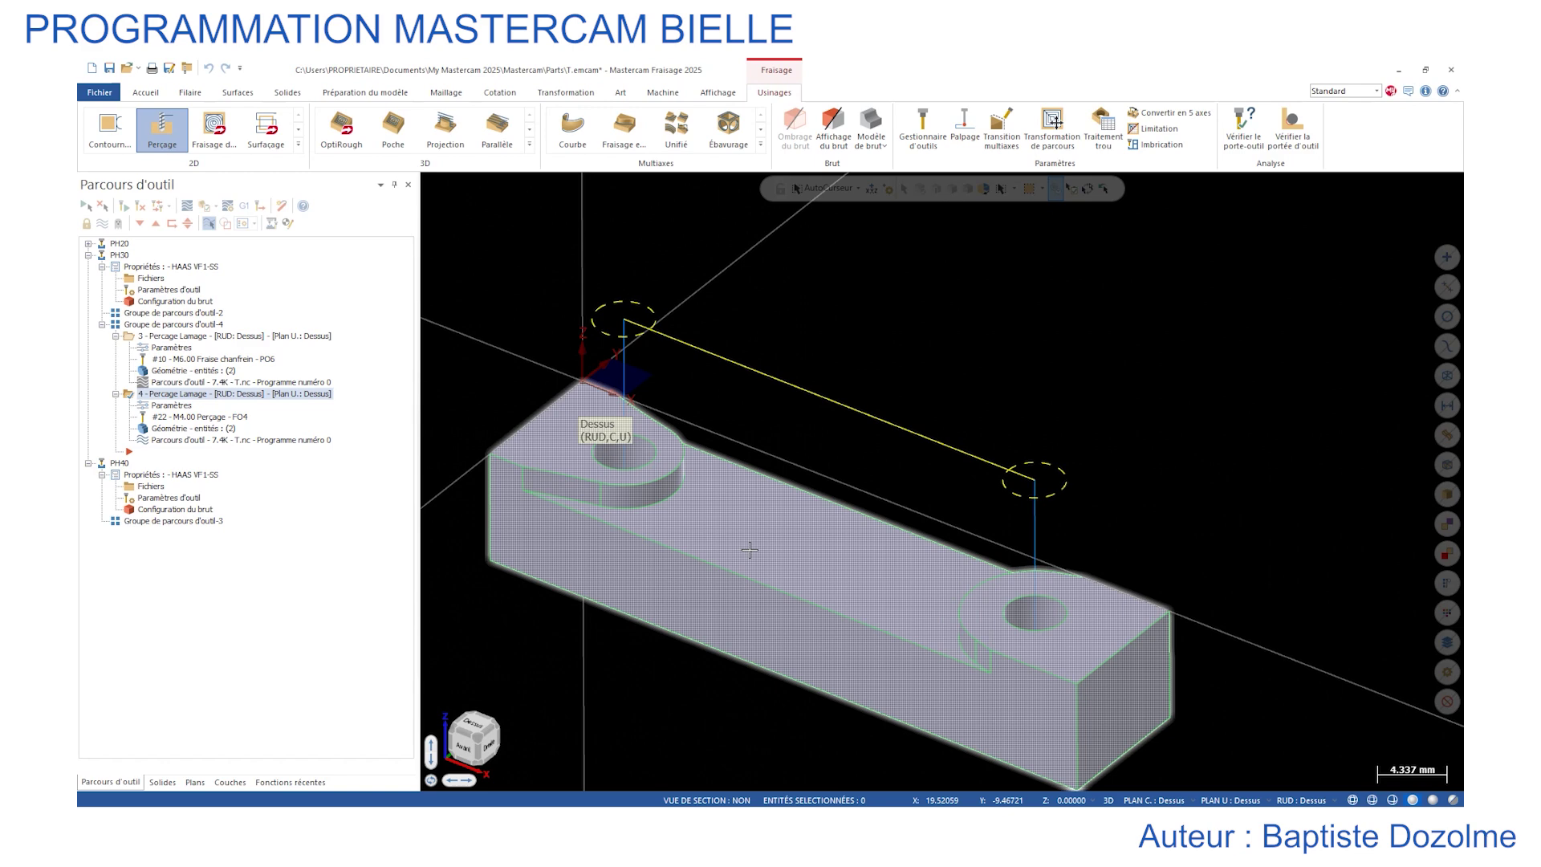
Examine the FO4 drilling toolpath on the part in the Dessus, Face, Arrière, Dessous, Gauche and Isométrique views.
mouse_move(832, 565)
middle_mouse_down()
mouse_move(853, 440)
mouse_move(844, 575)
middle_mouse_up()
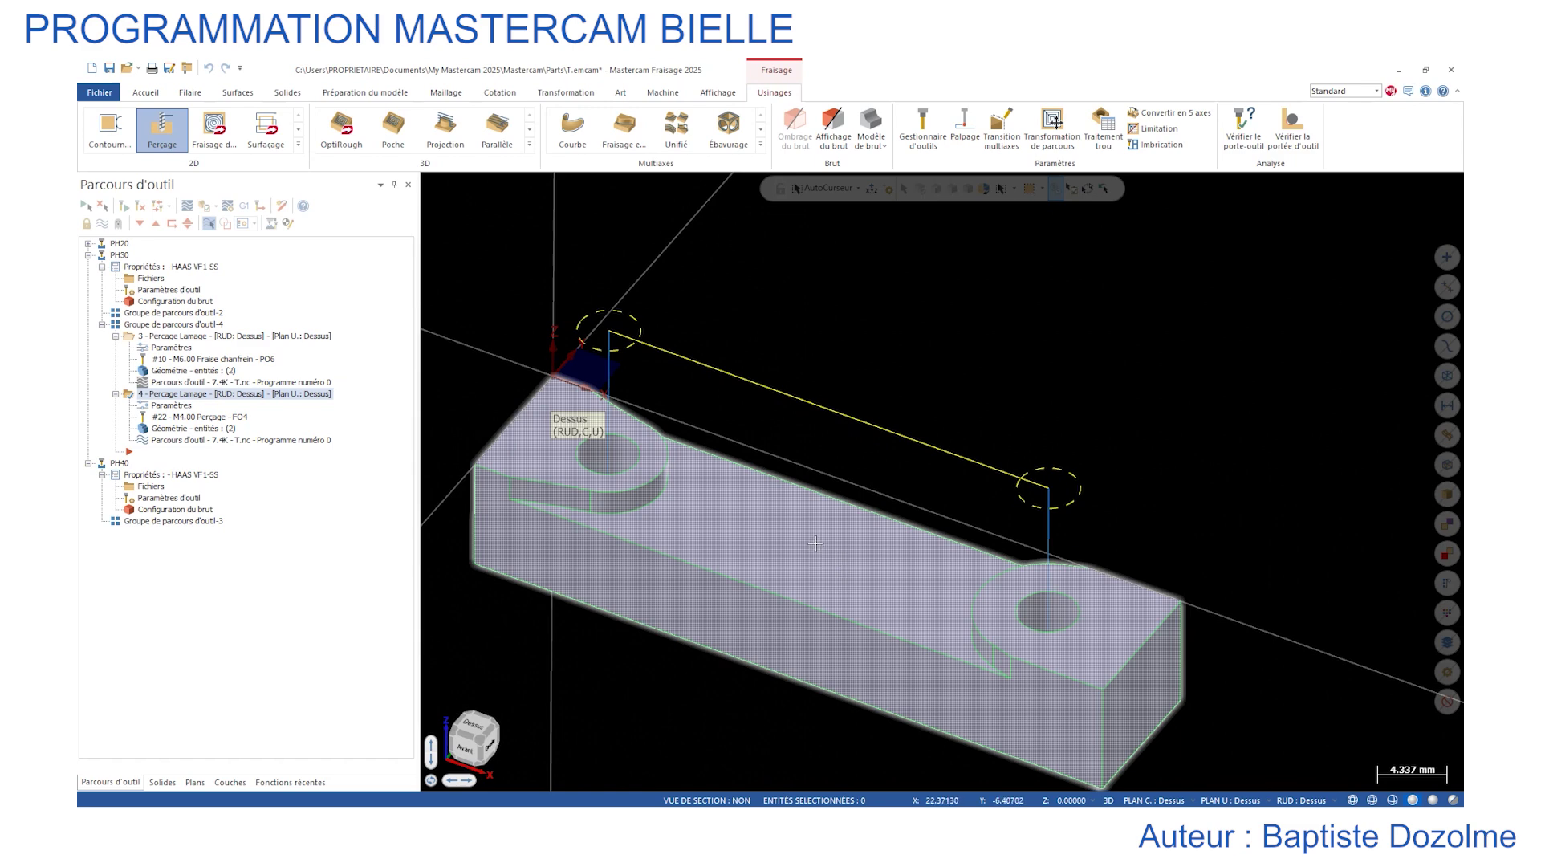
scroll(923, 542, "down", 3)
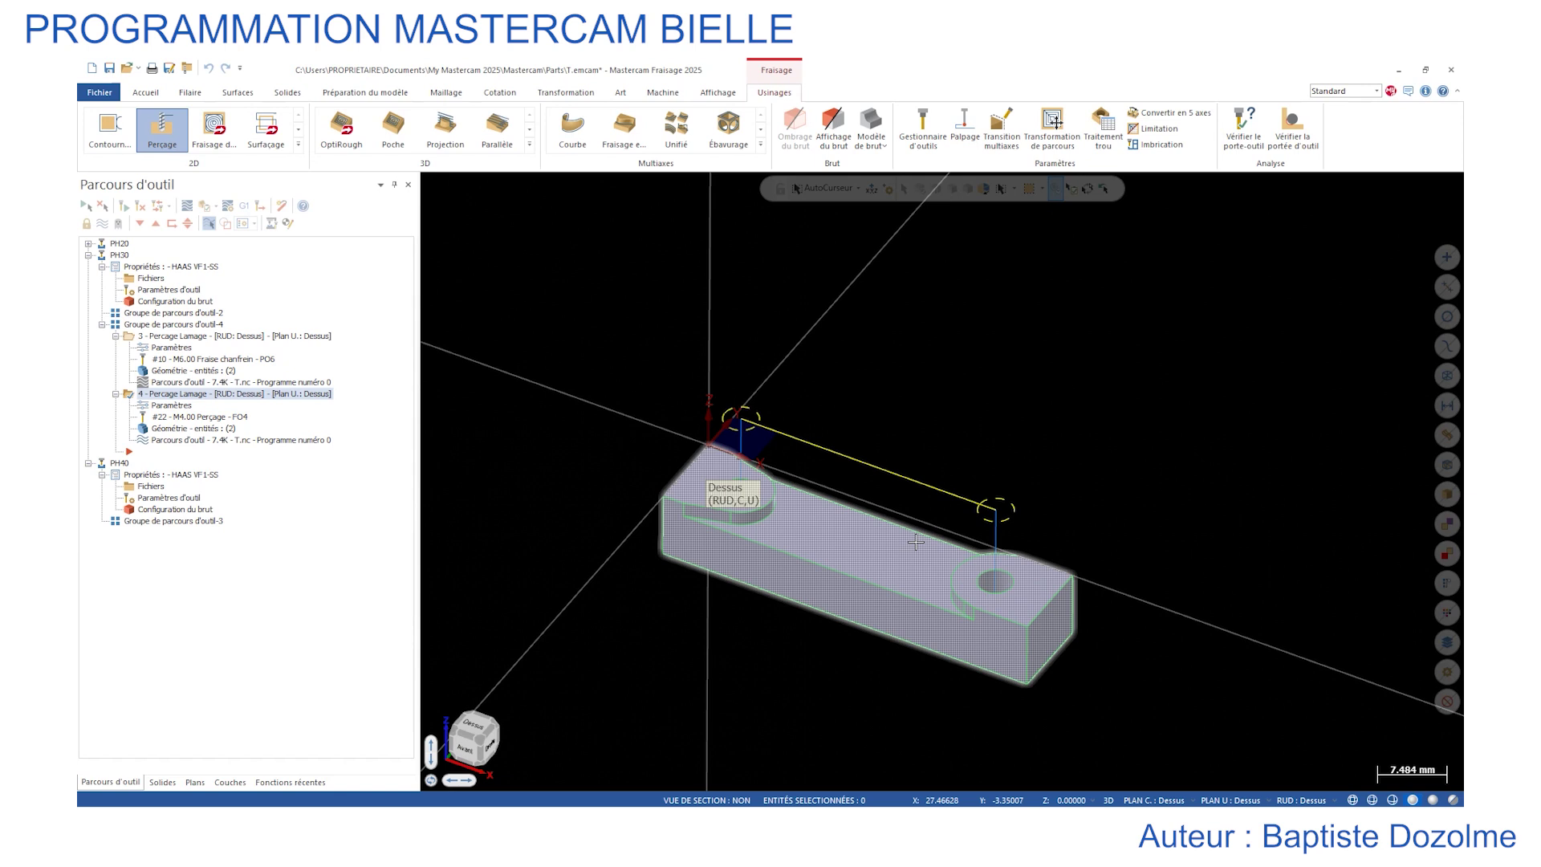
key("alt+1")
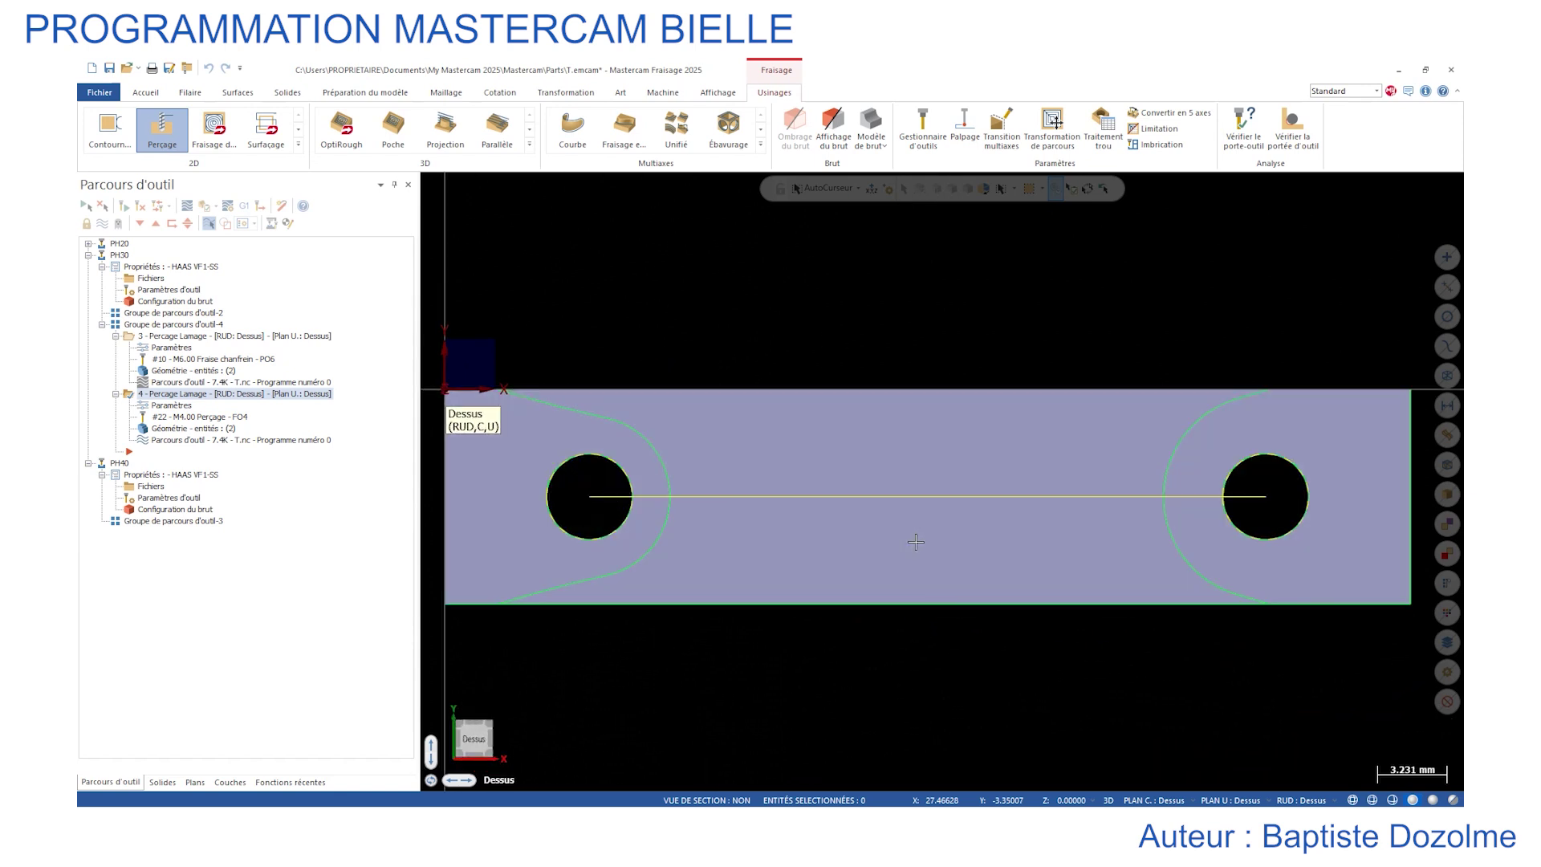
key("alt+2")
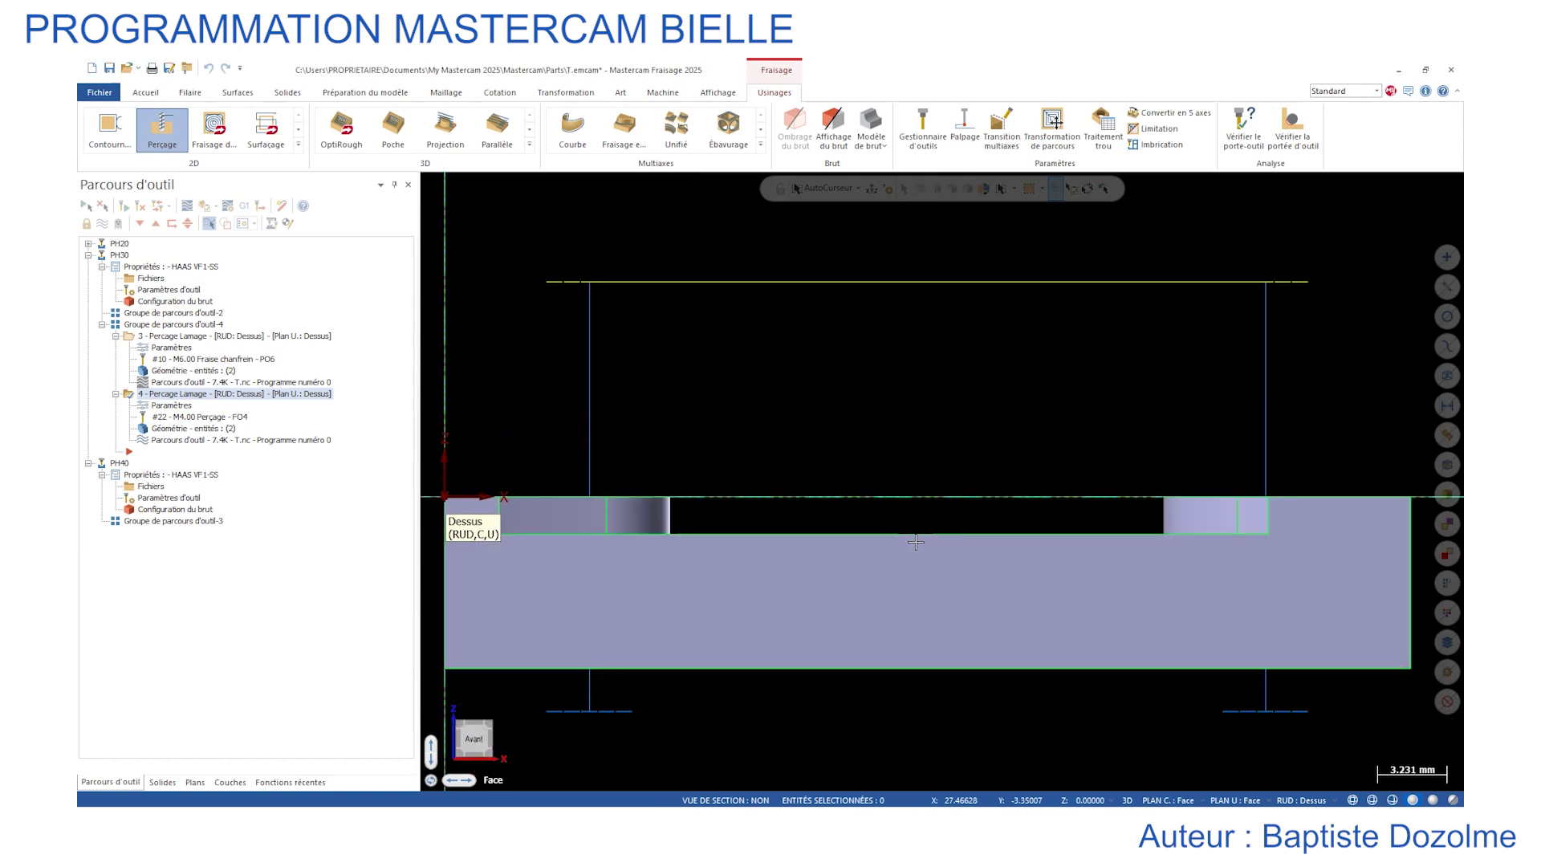
key("alt+5")
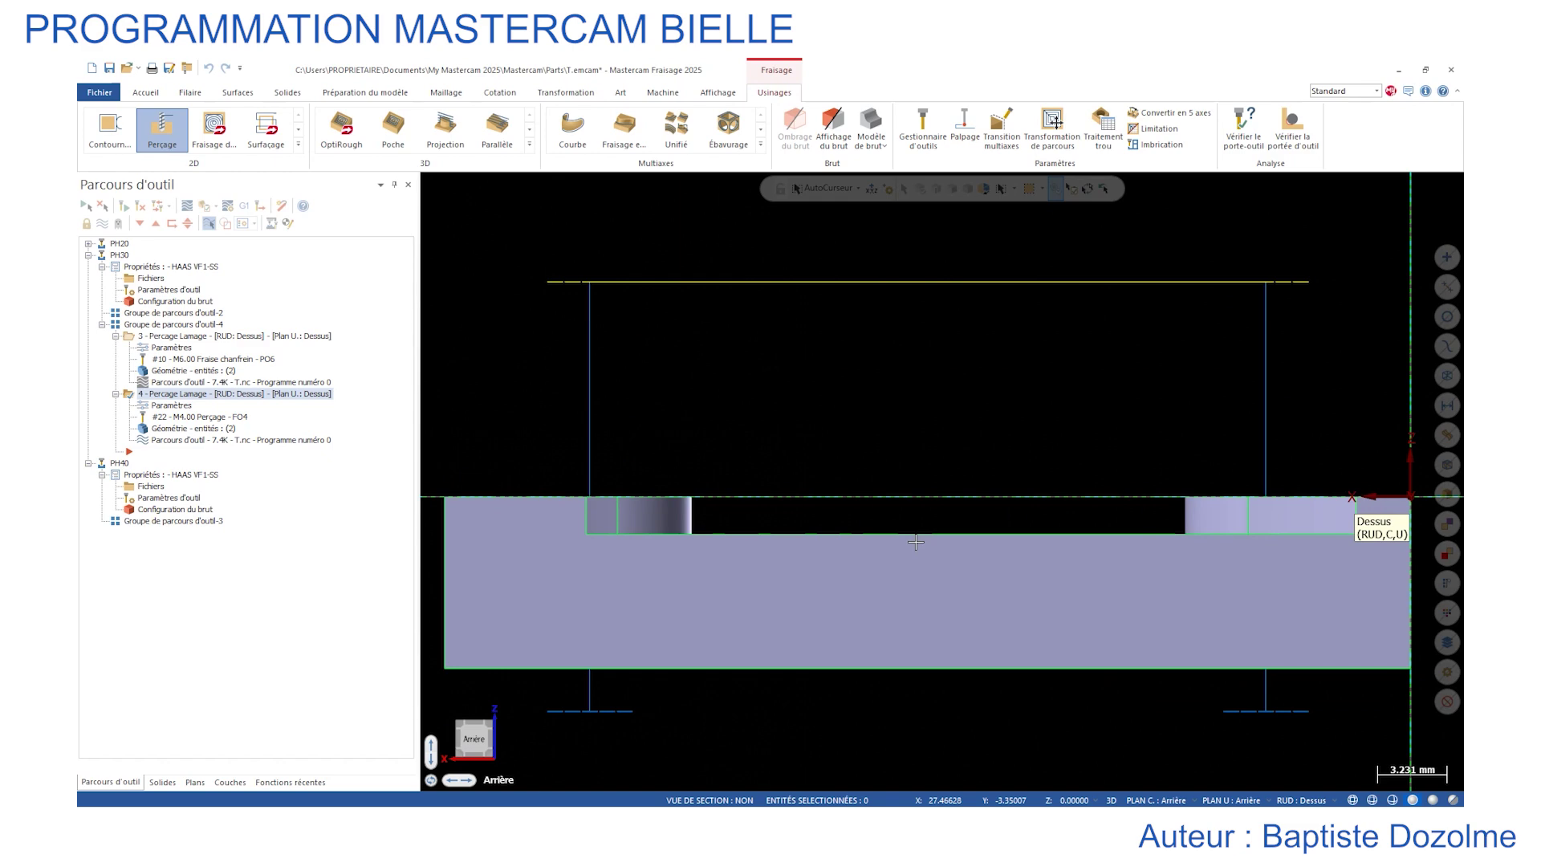
key("alt+6")
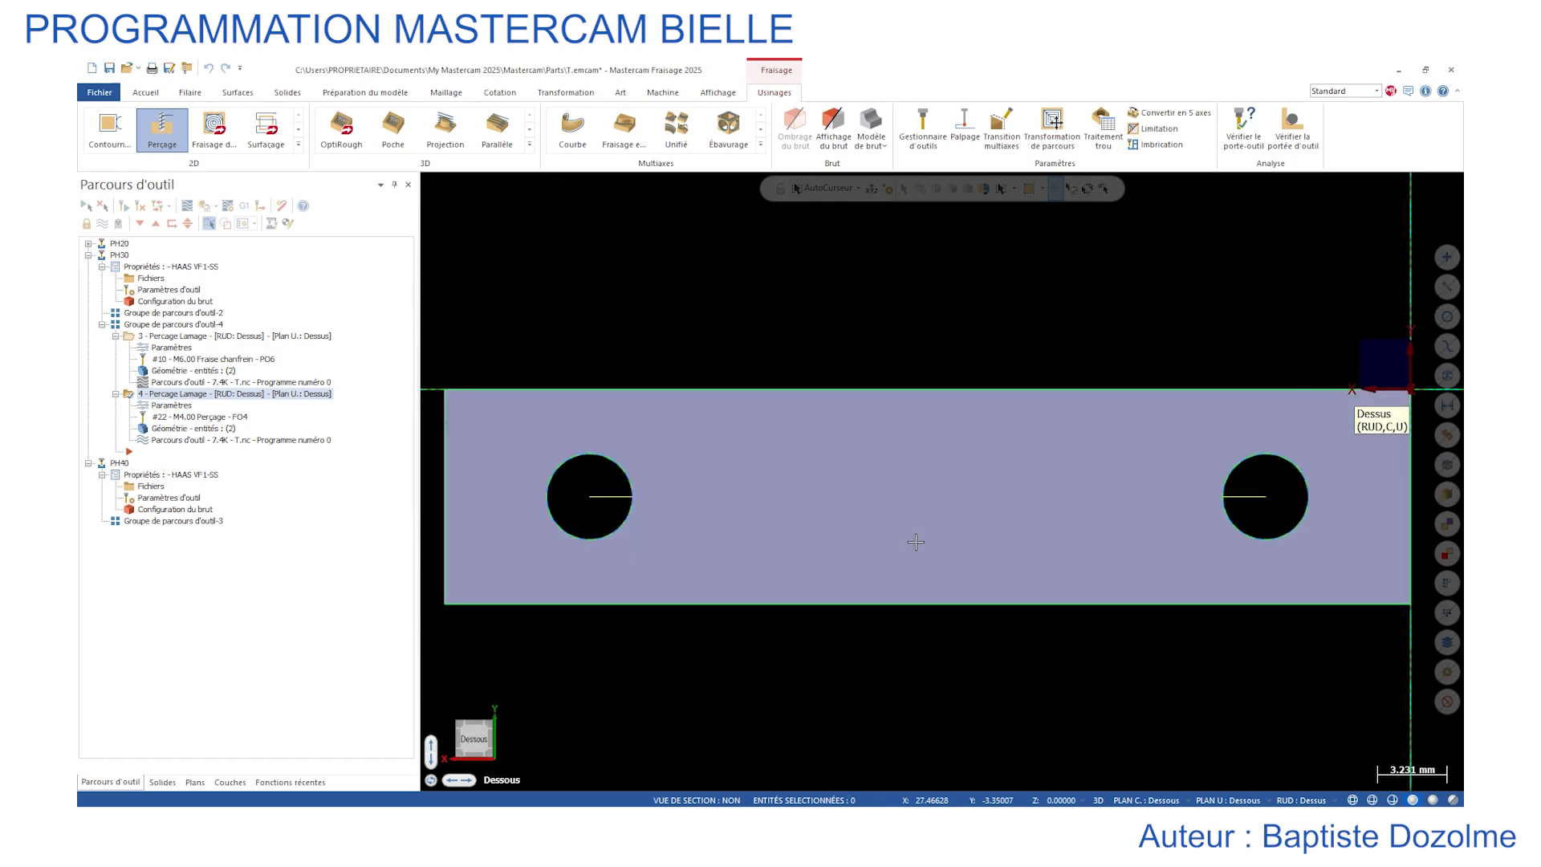
key("alt+5")
key("alt+5")
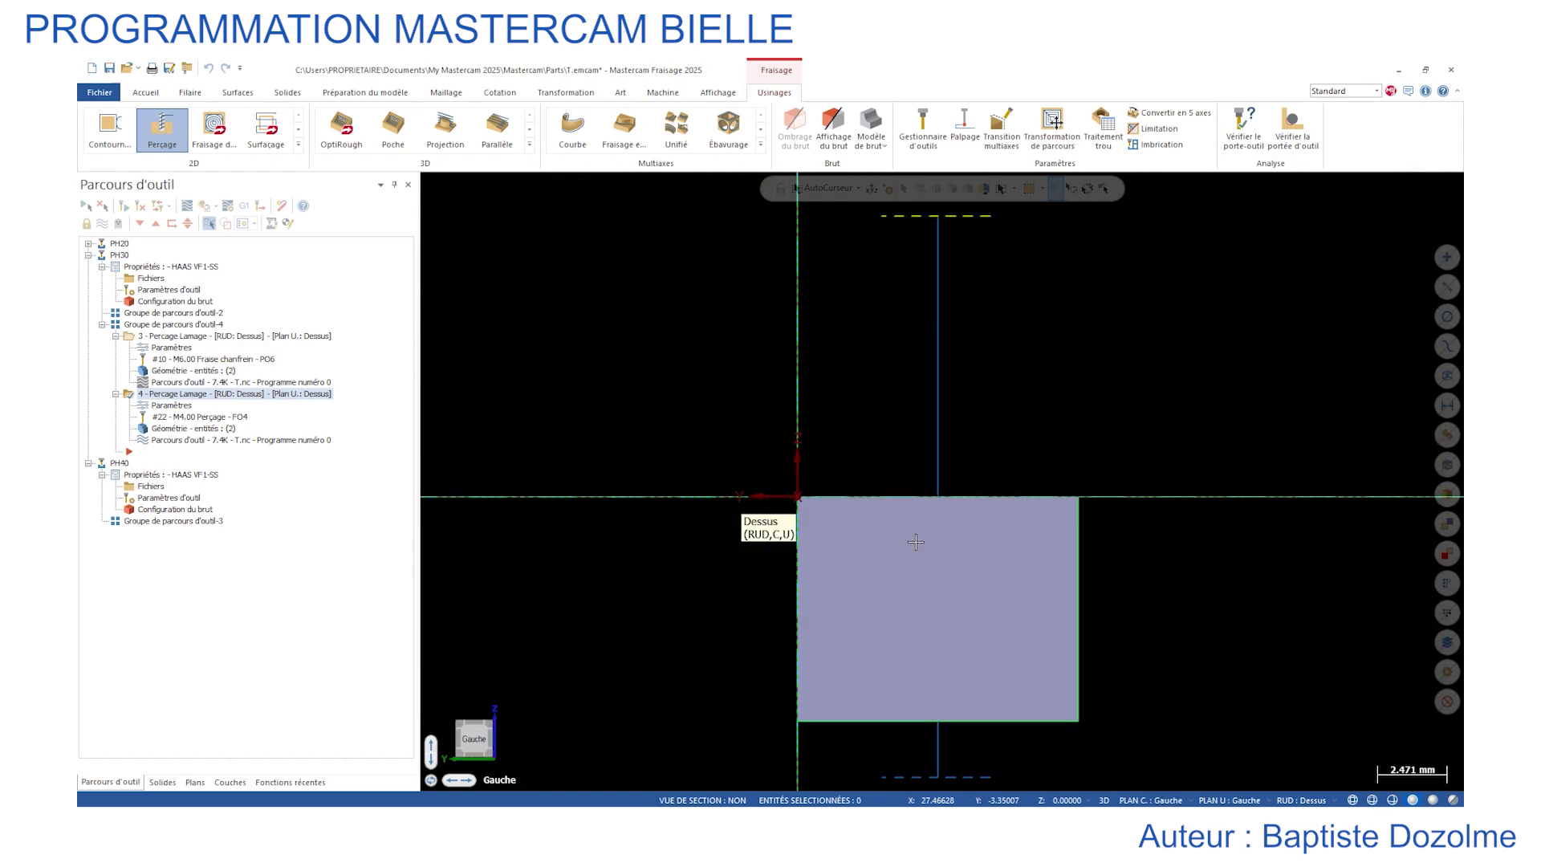
key("alt+7")
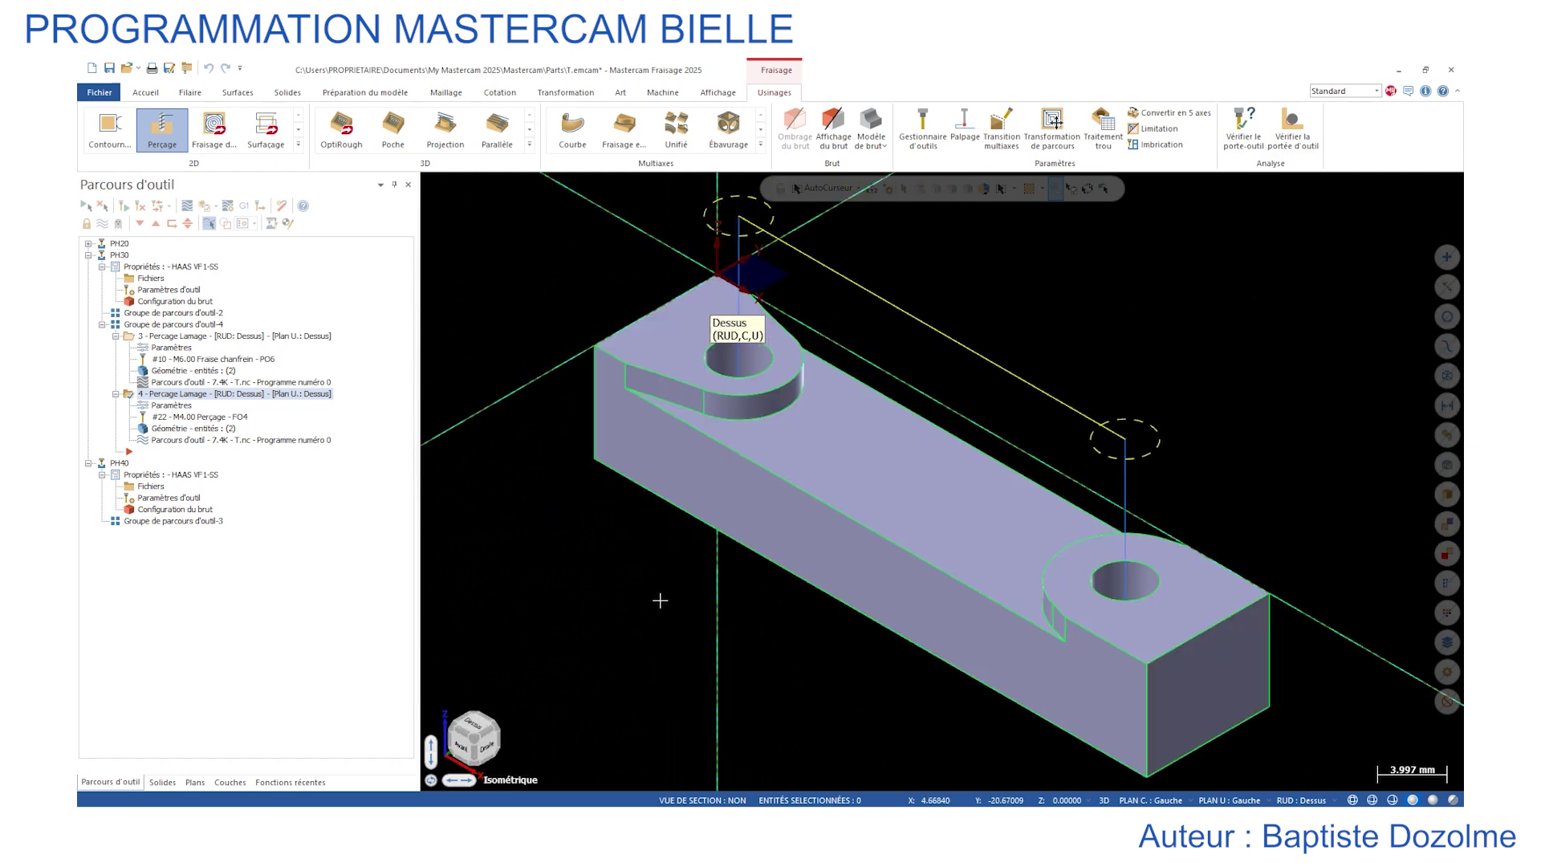
key("alt+1")
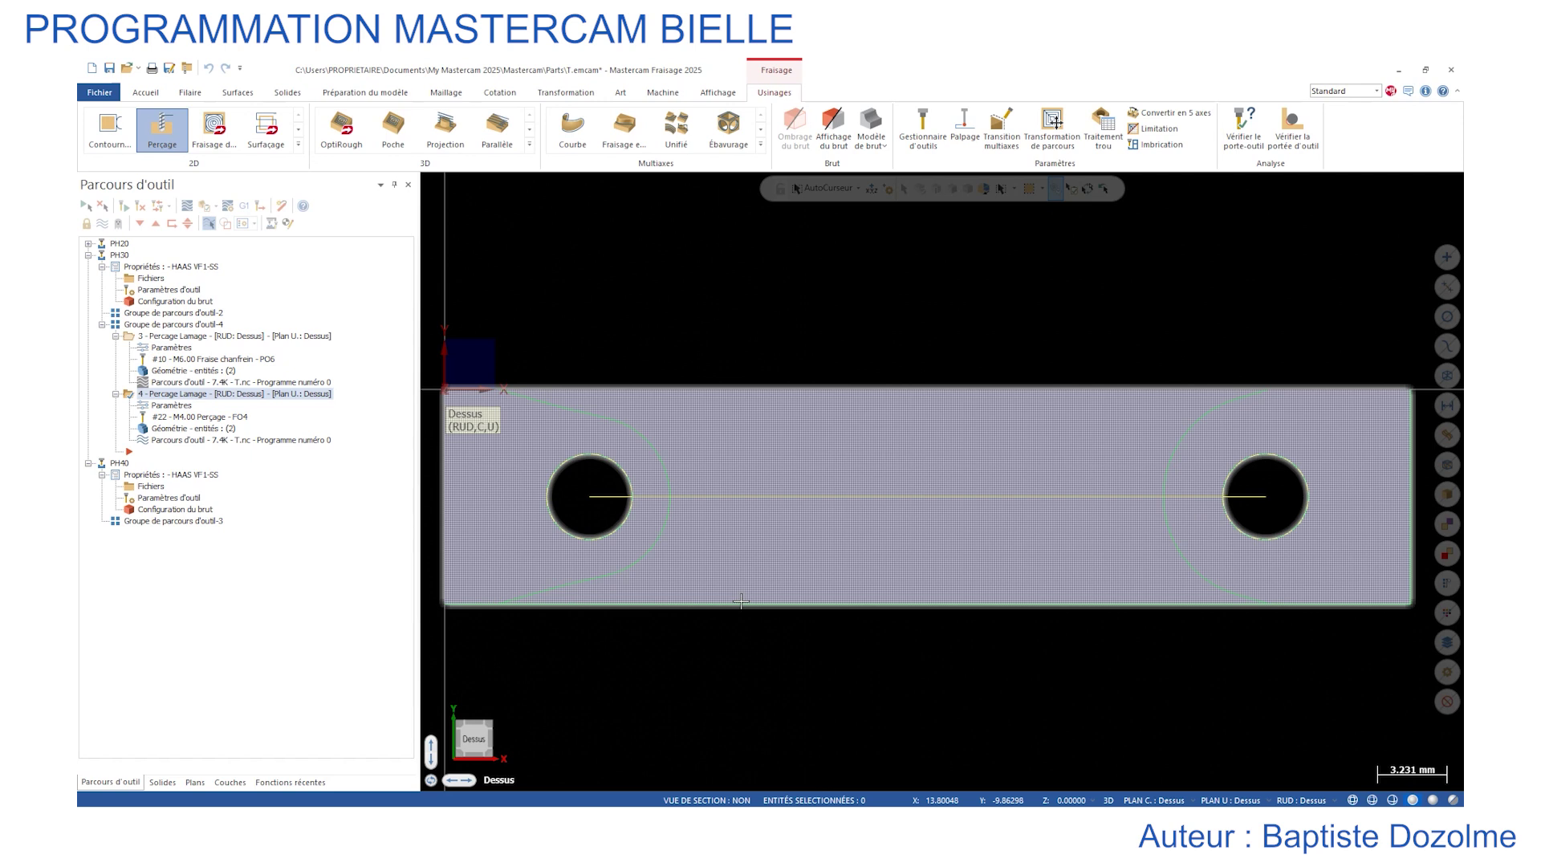
key("alt+2")
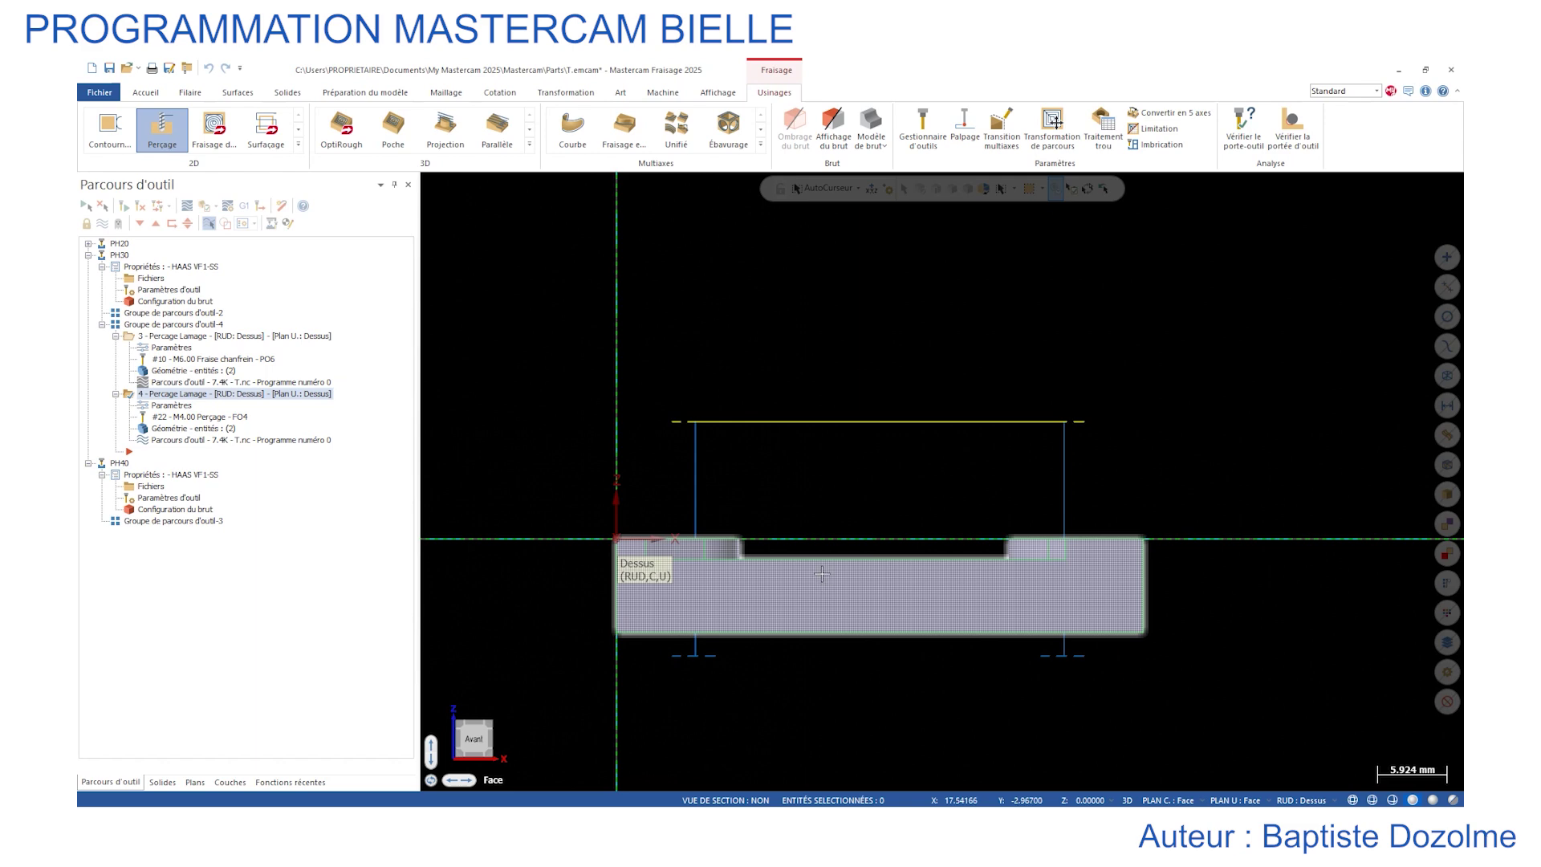
key("alt+7")
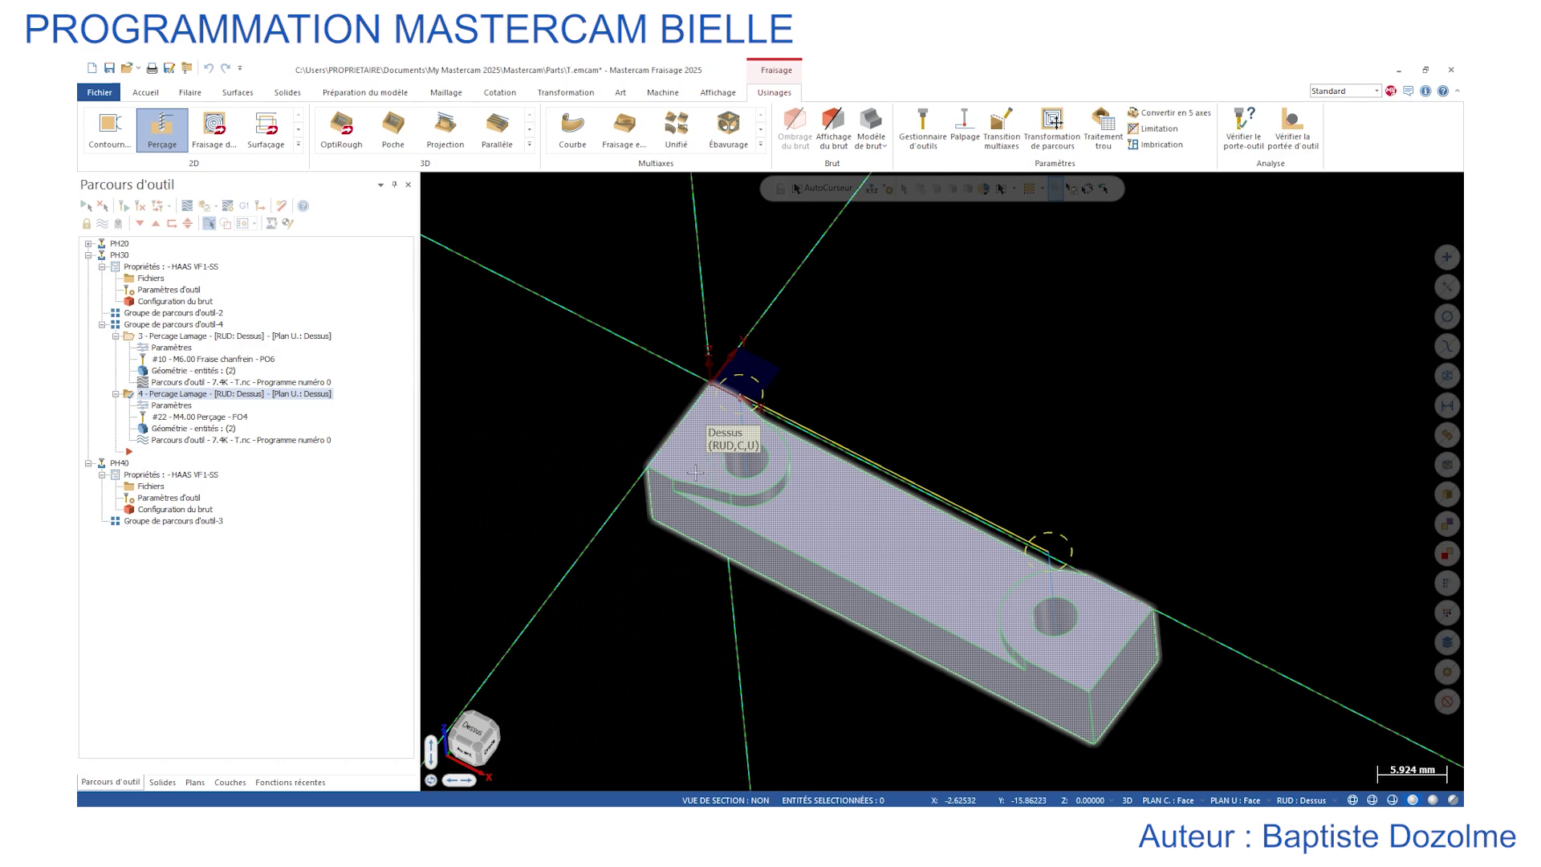
key("alt+1")
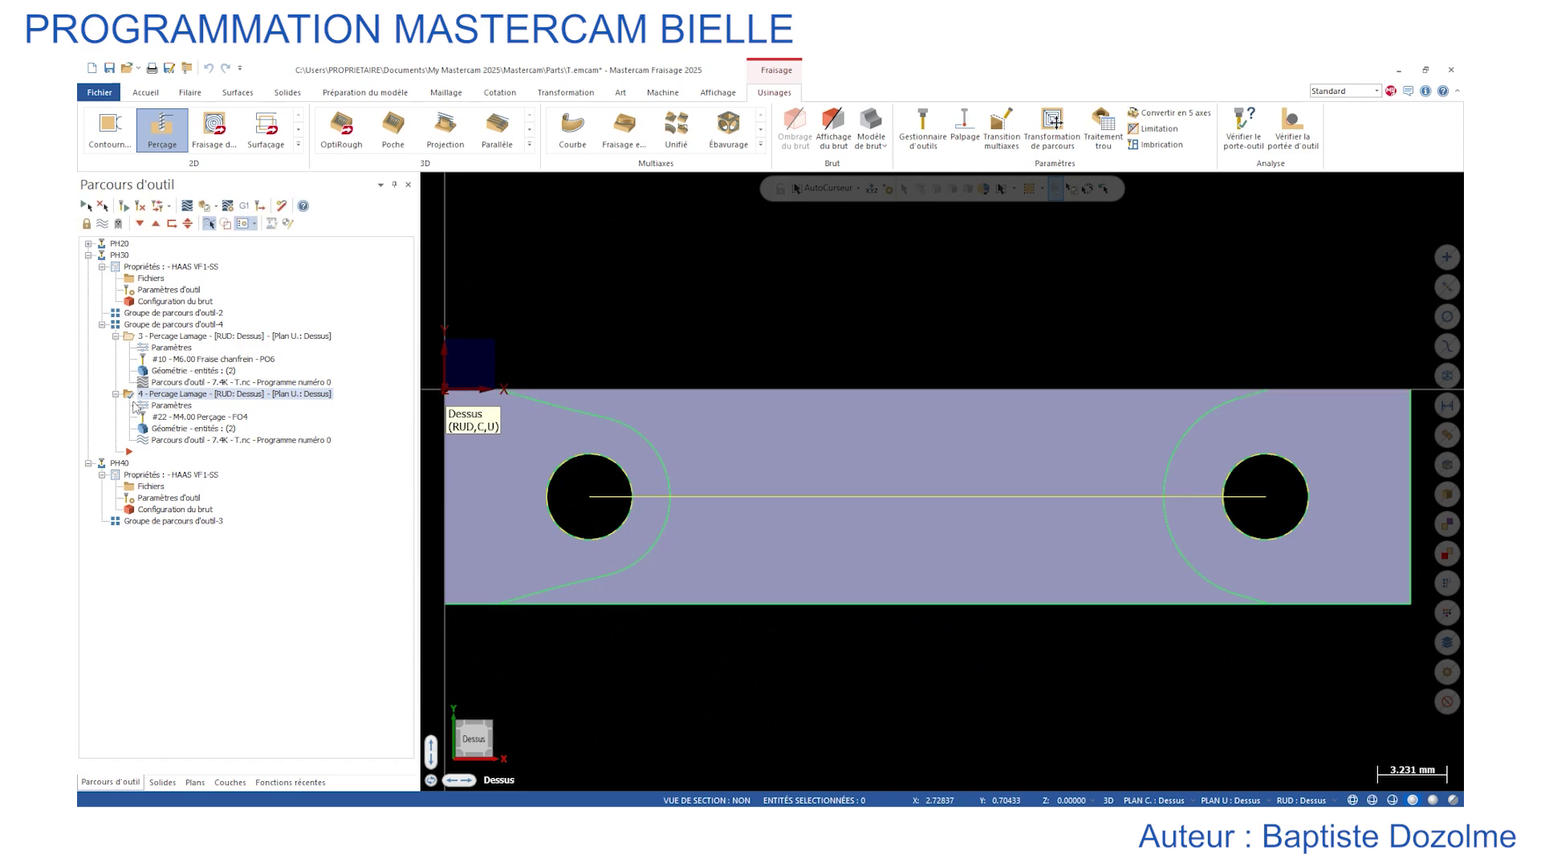
mouse_move(832, 564)
middle_mouse_down()
mouse_move(926, 482)
mouse_move(858, 501)
middle_mouse_up()
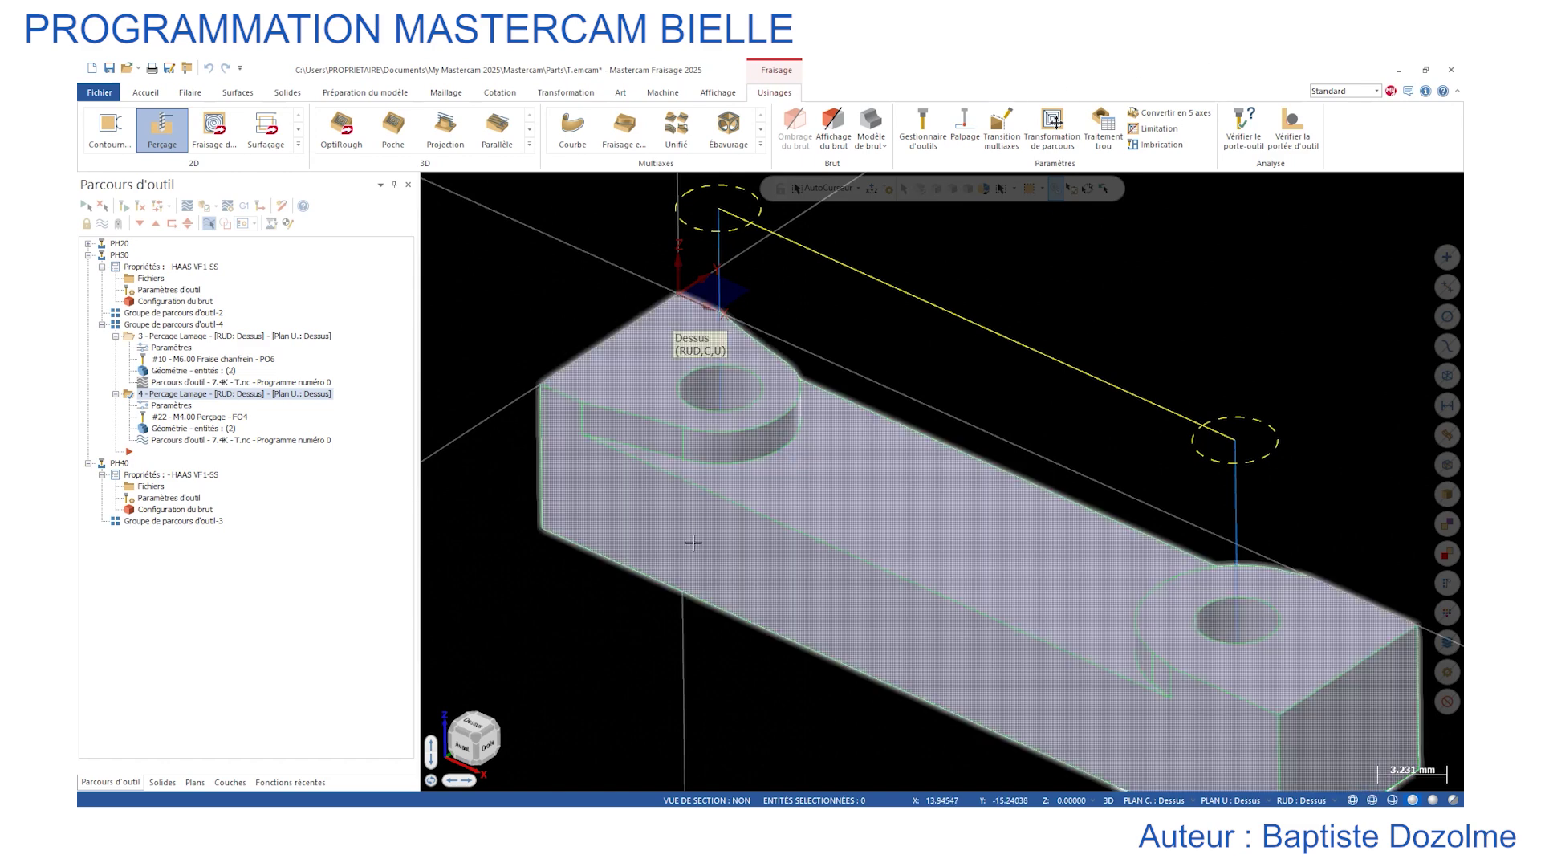
scroll(835, 491, "down", 1)
scroll(912, 458, "down", 1)
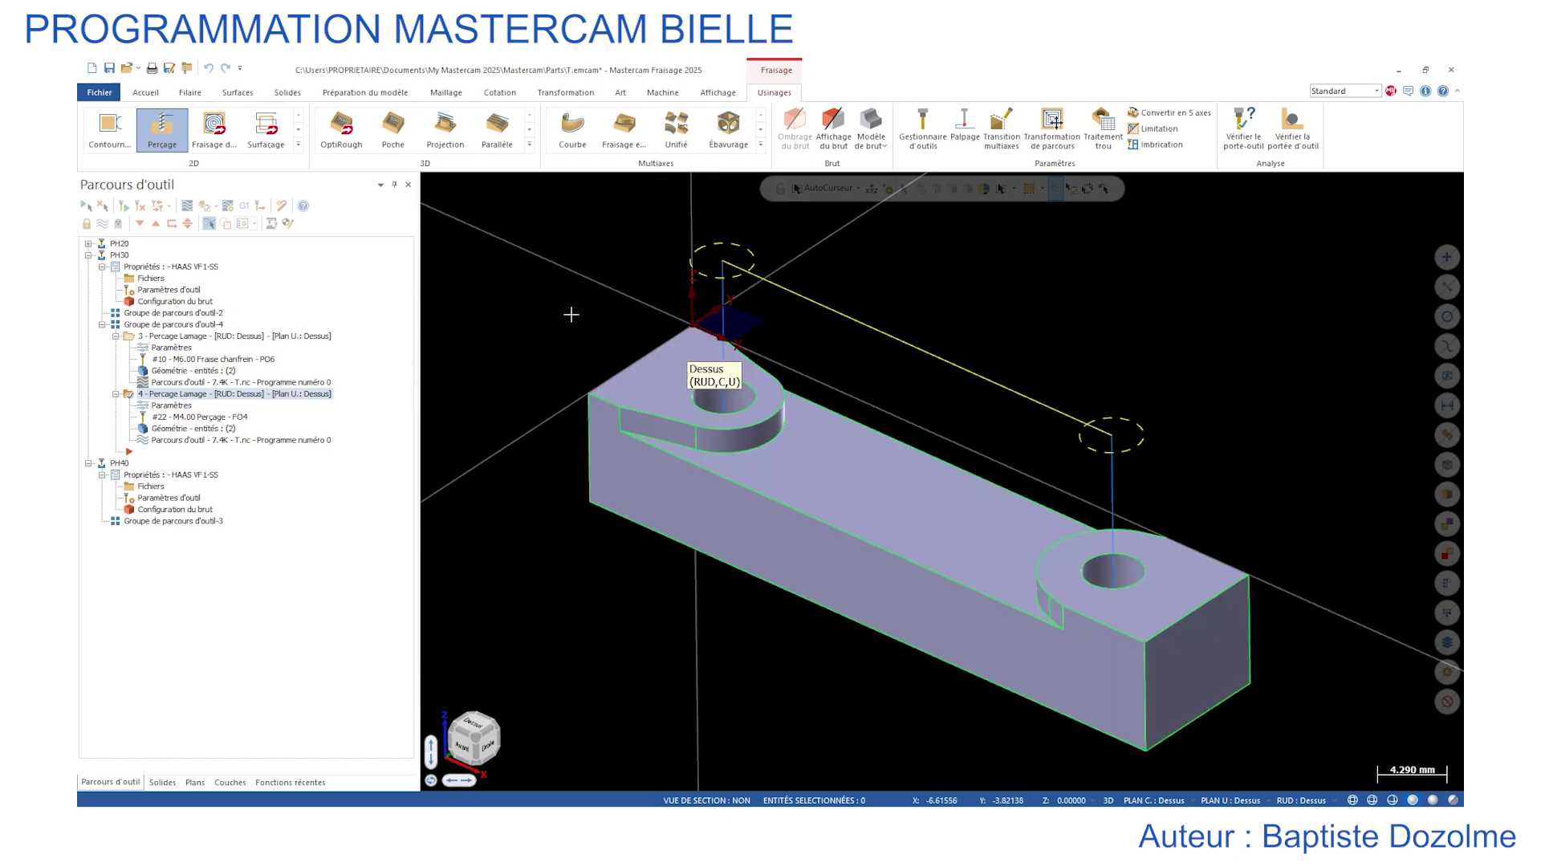
In the Dessus plane, create a wireframe rectangle 45 wide and 10 high from the front-left corner of the part.
key("alt+1")
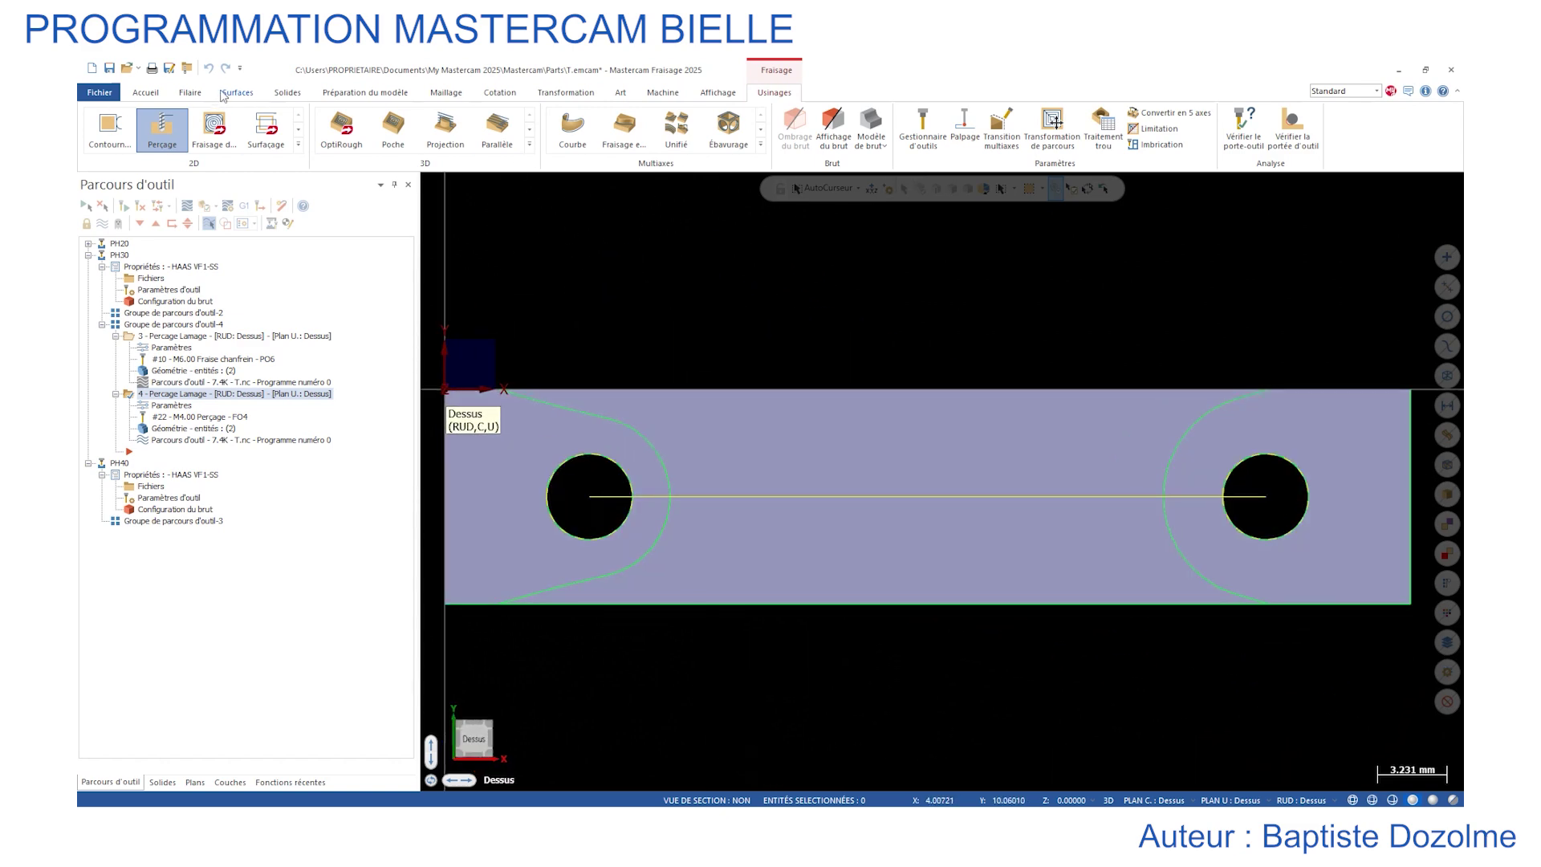
left_click(190, 92)
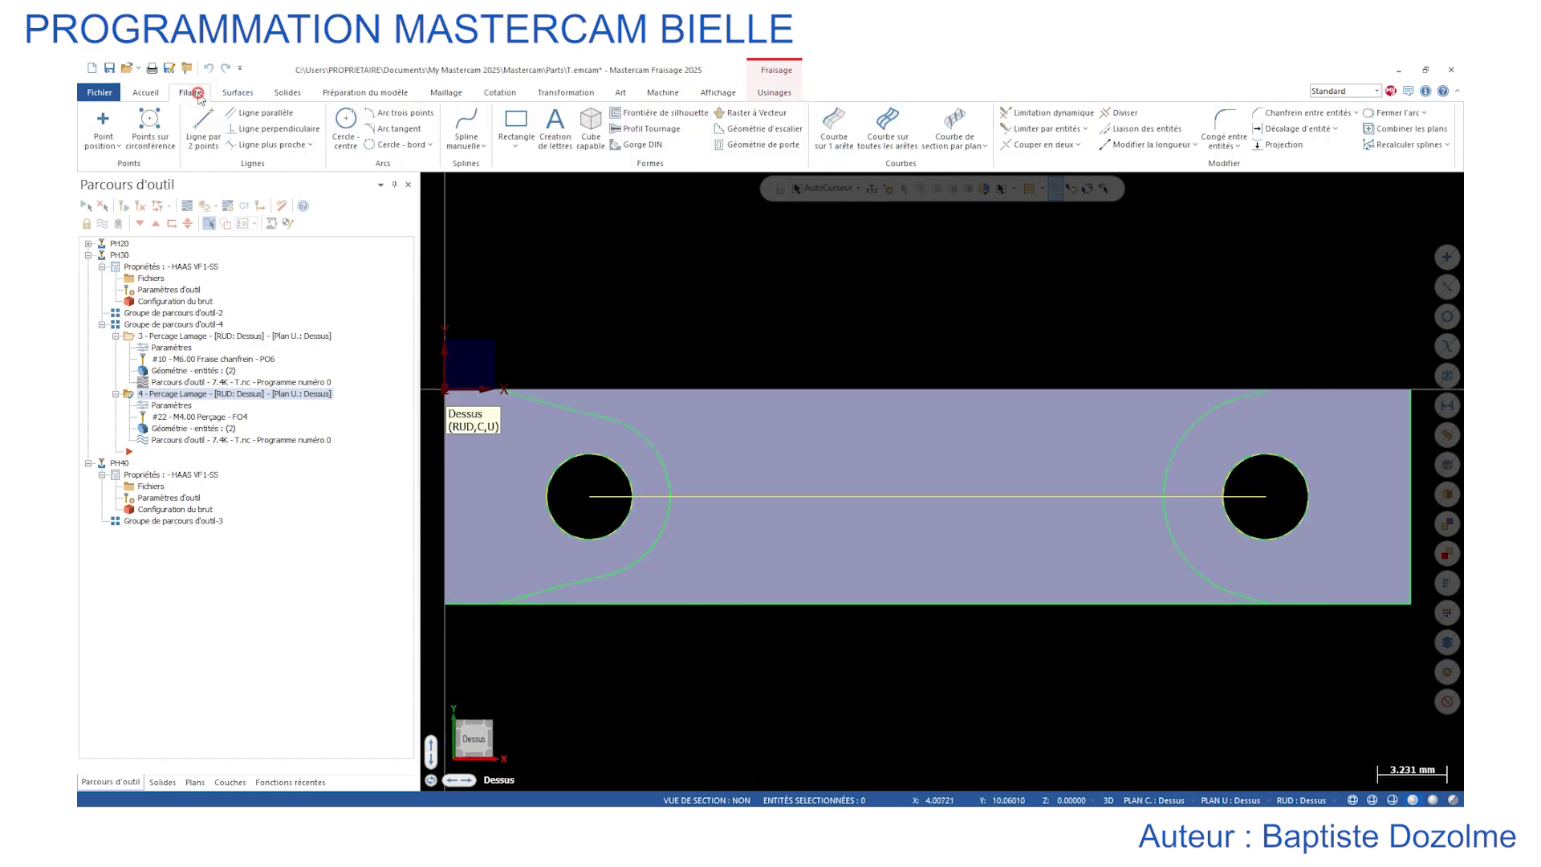
left_click(515, 124)
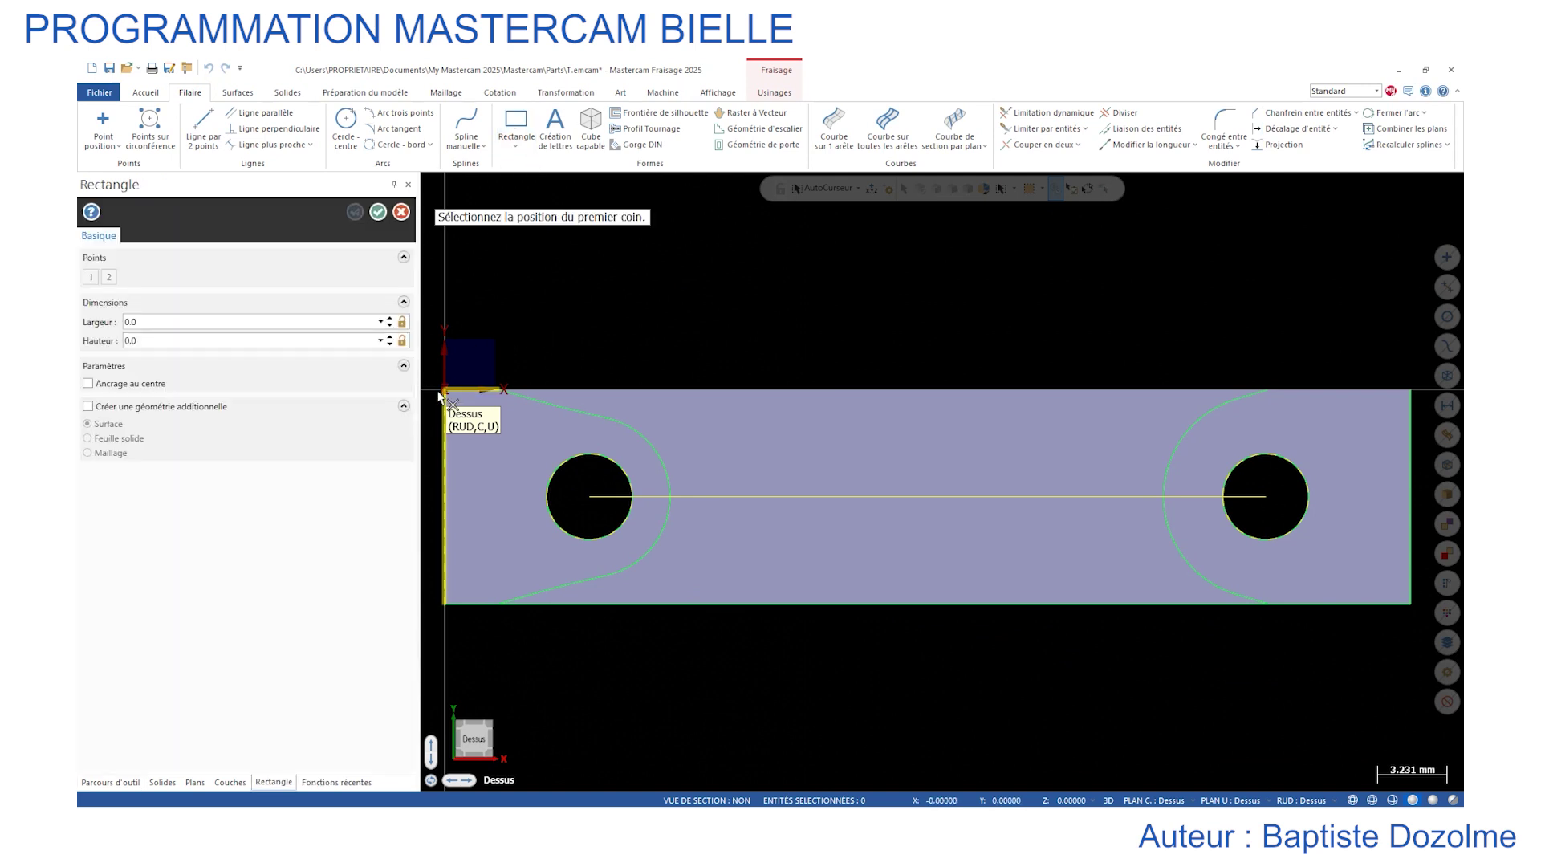
left_click(206, 321)
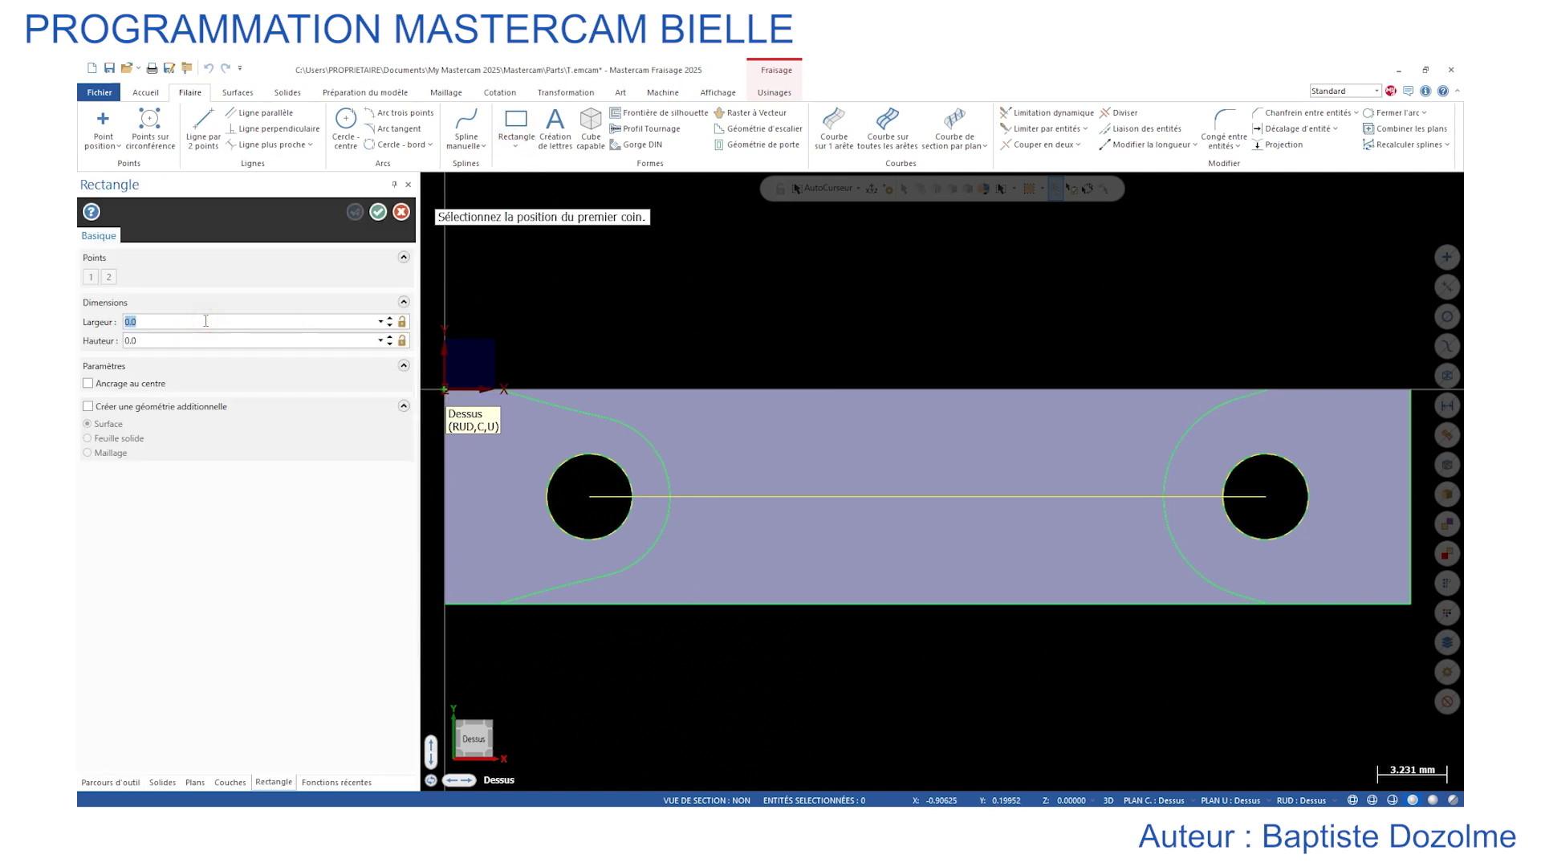
type("45")
double_click(217, 339)
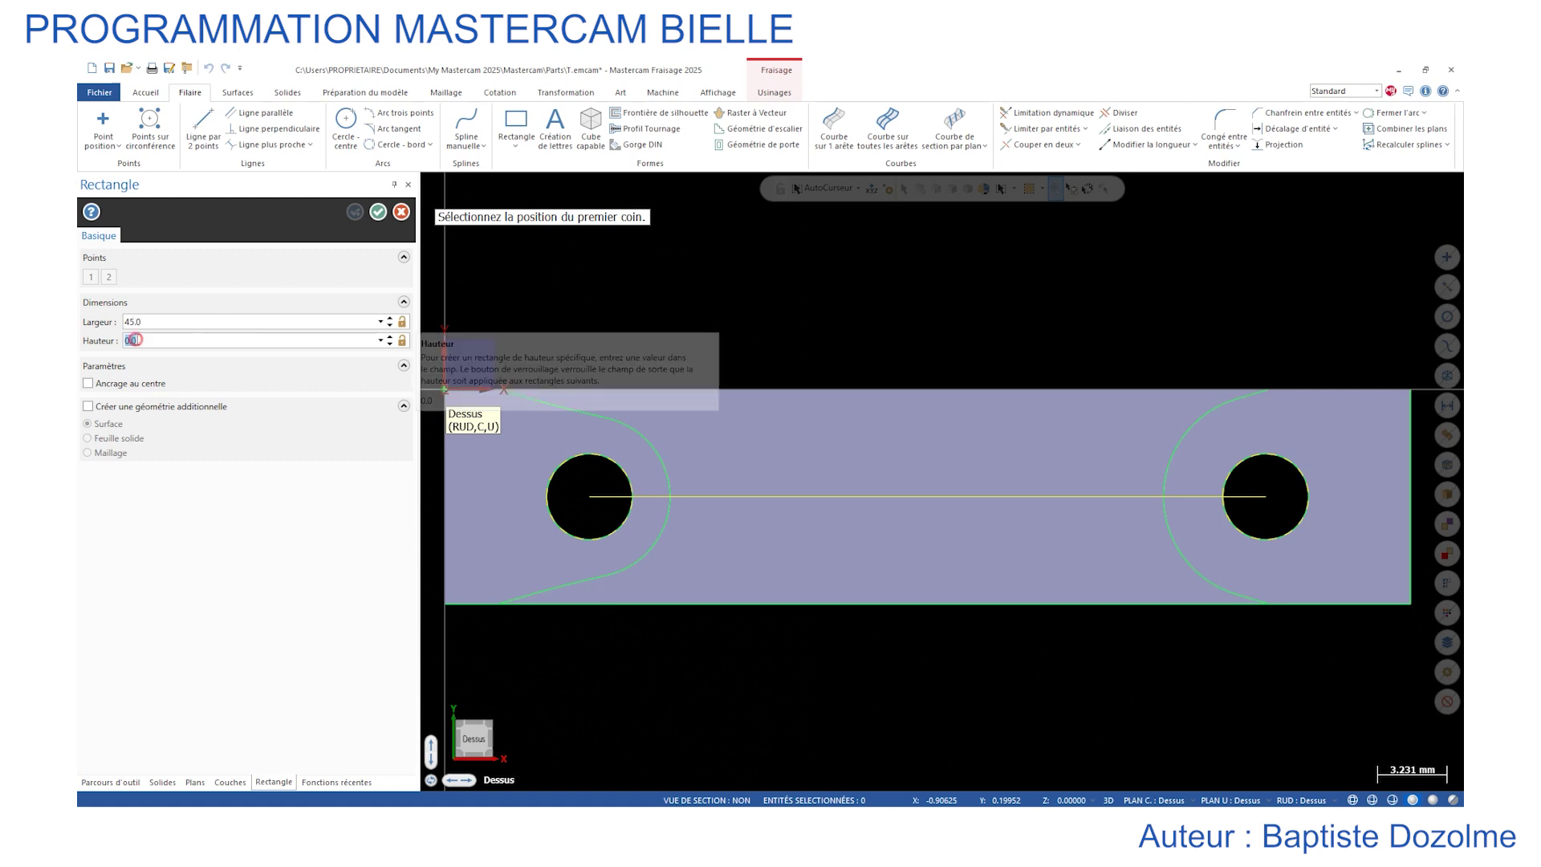
type("10")
key("Return")
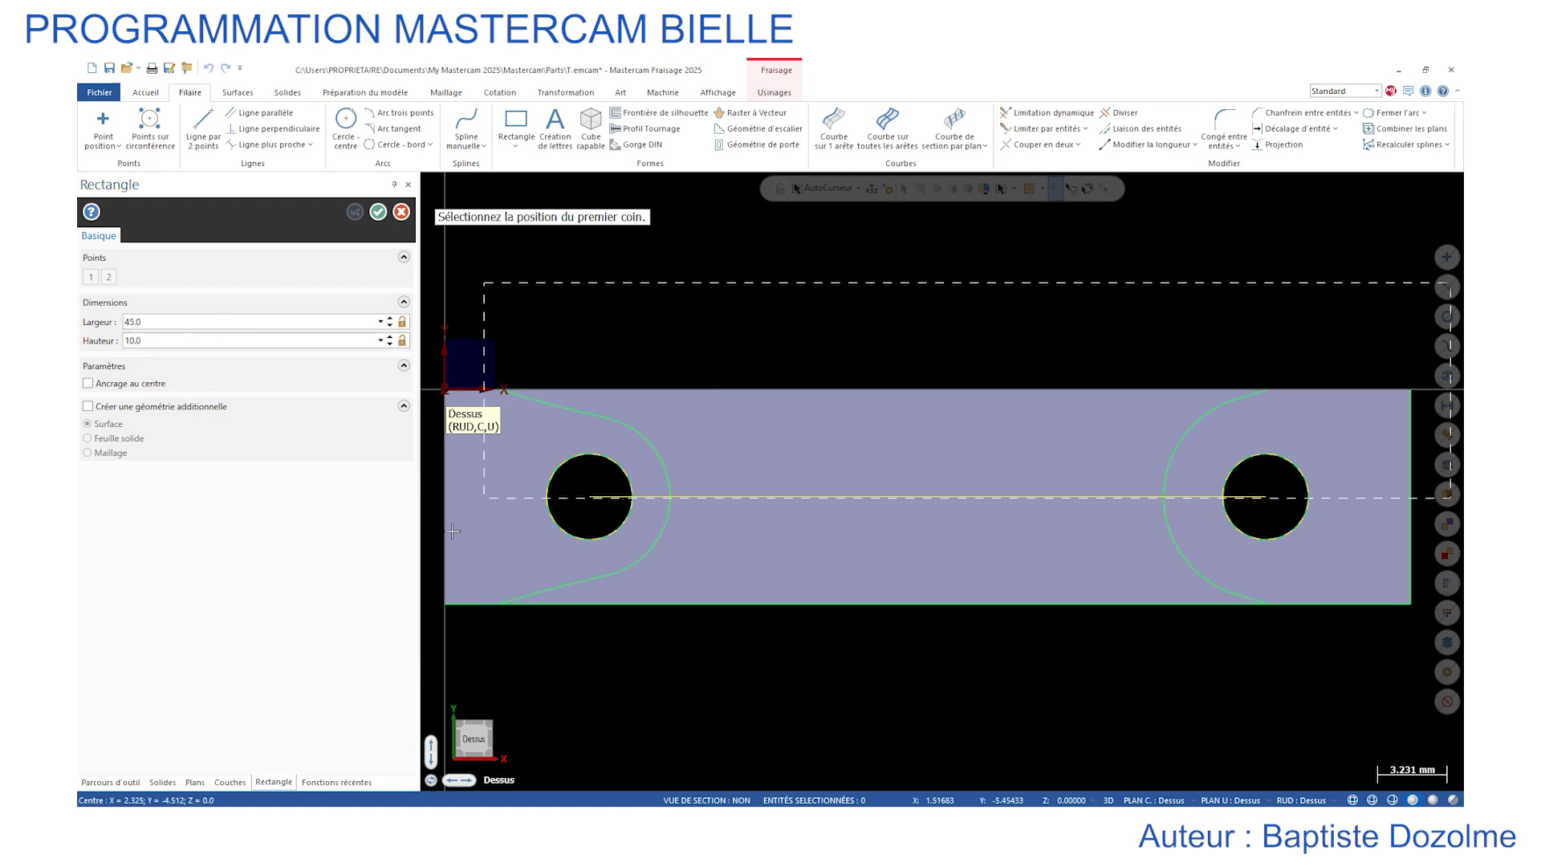
left_click(443, 605)
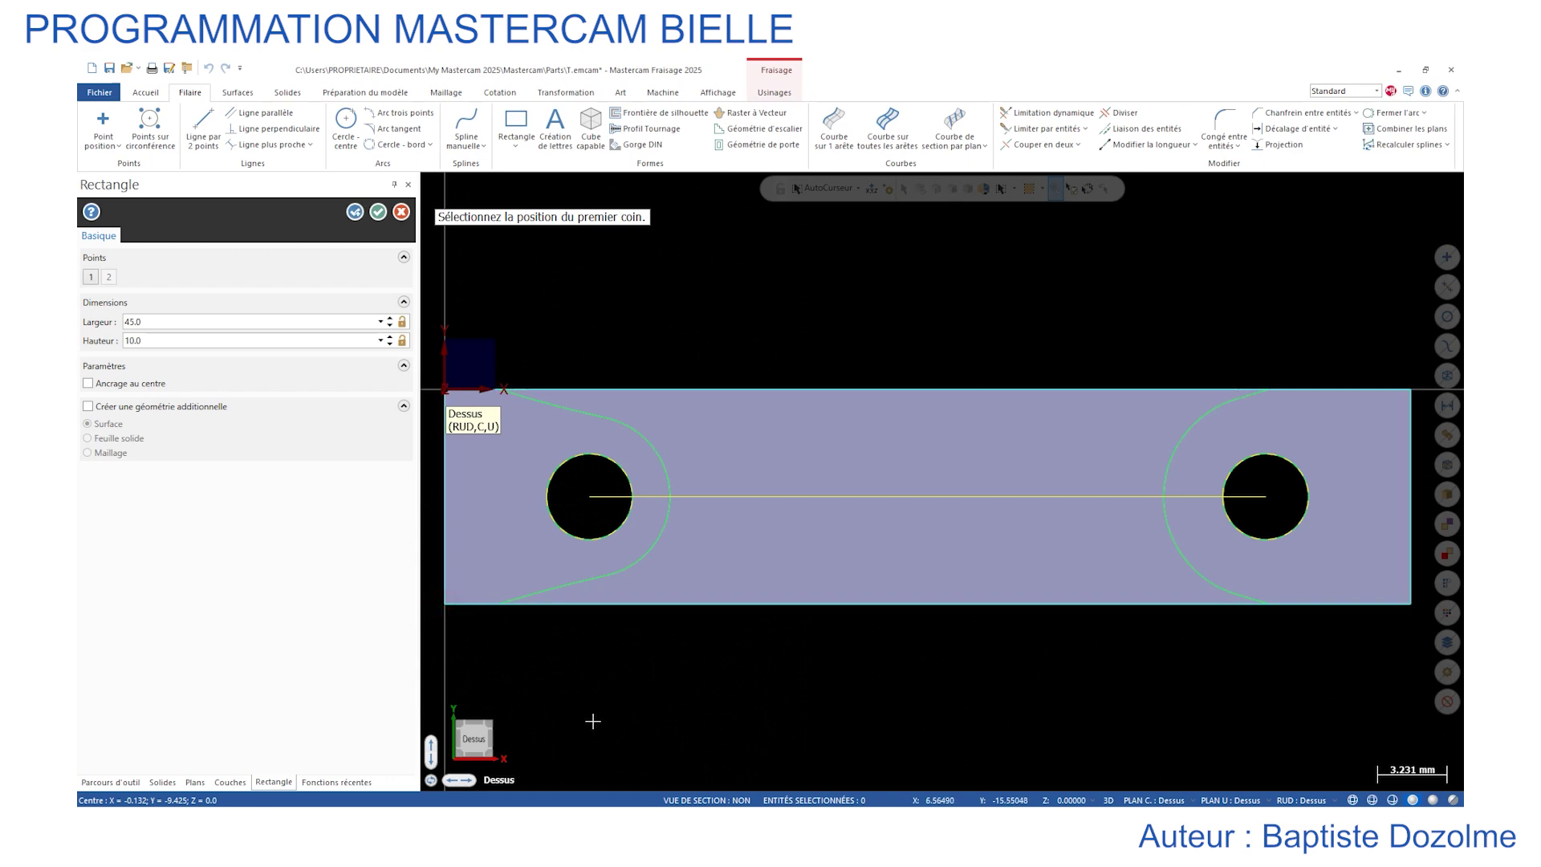
middle_click_drag(592, 720, 537, 618)
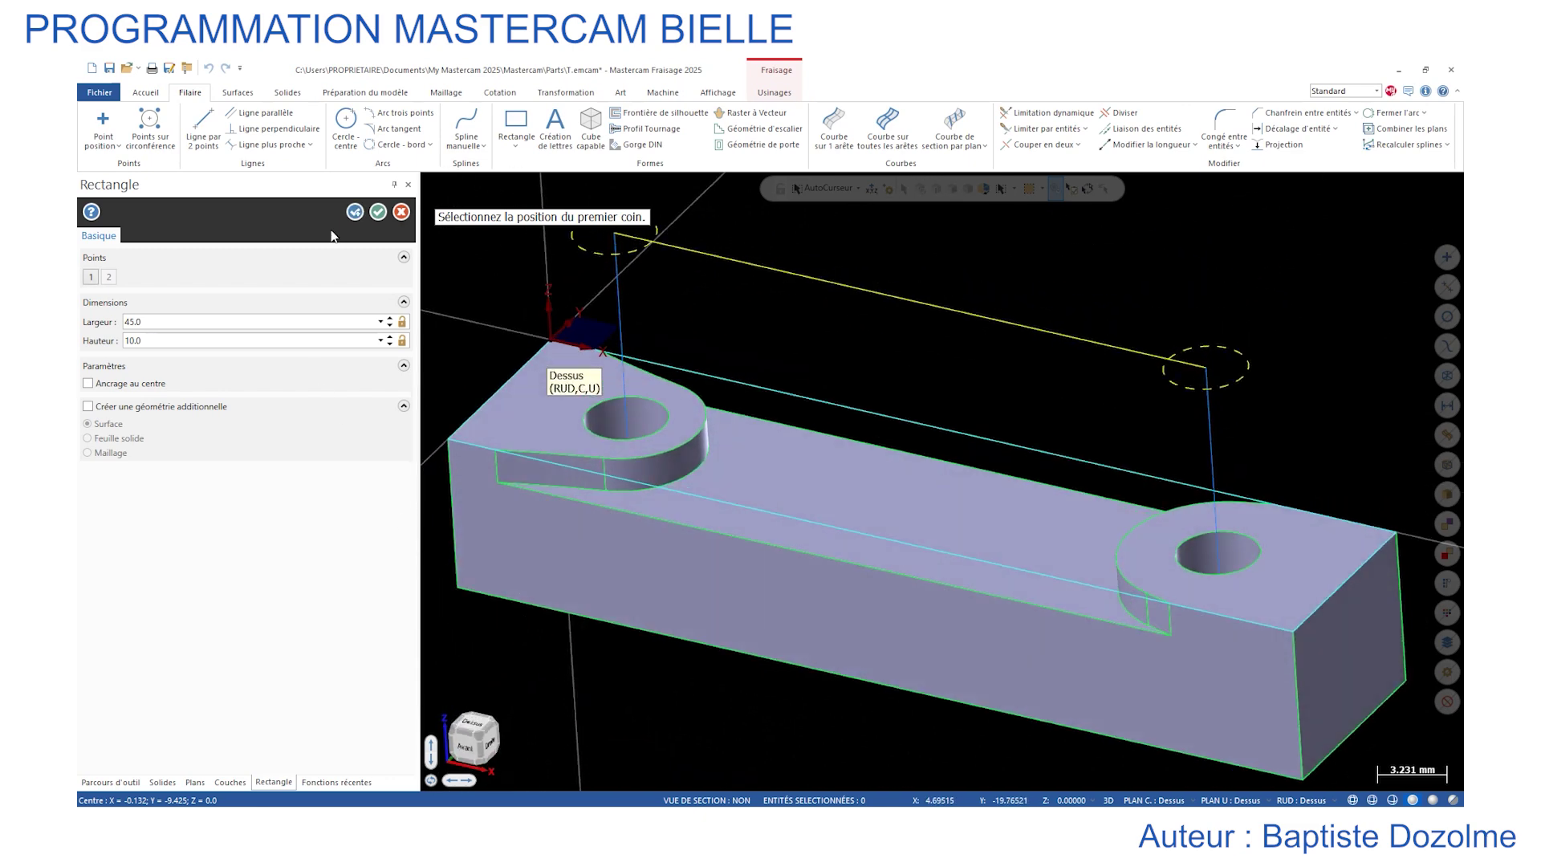
left_click(378, 211)
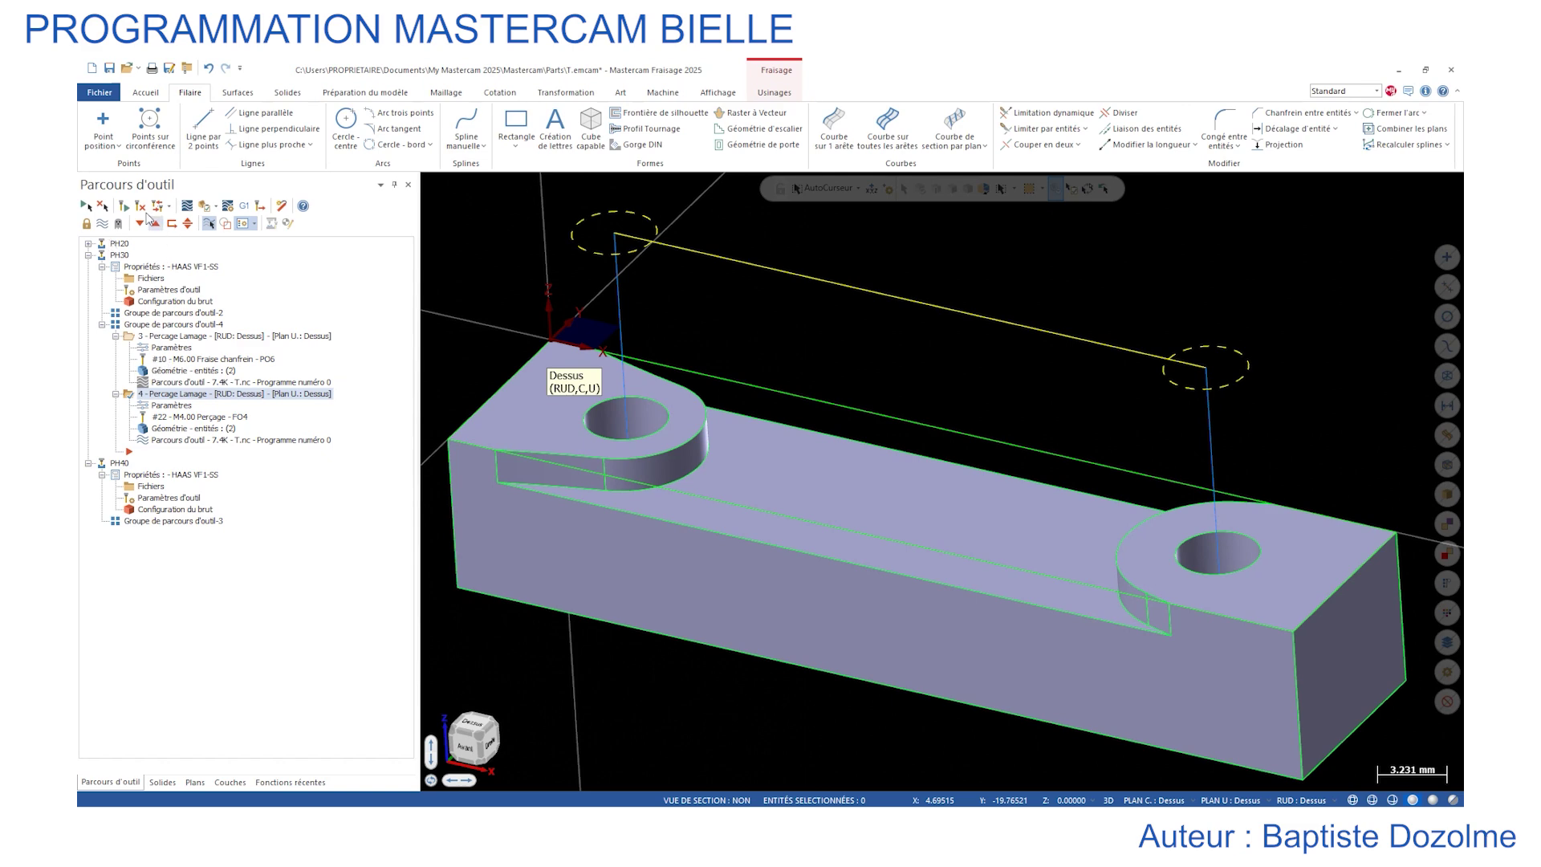
Start a Fraisage dynamique operation with the wireframe rectangle around the part's top as its machining region.
left_click(771, 93)
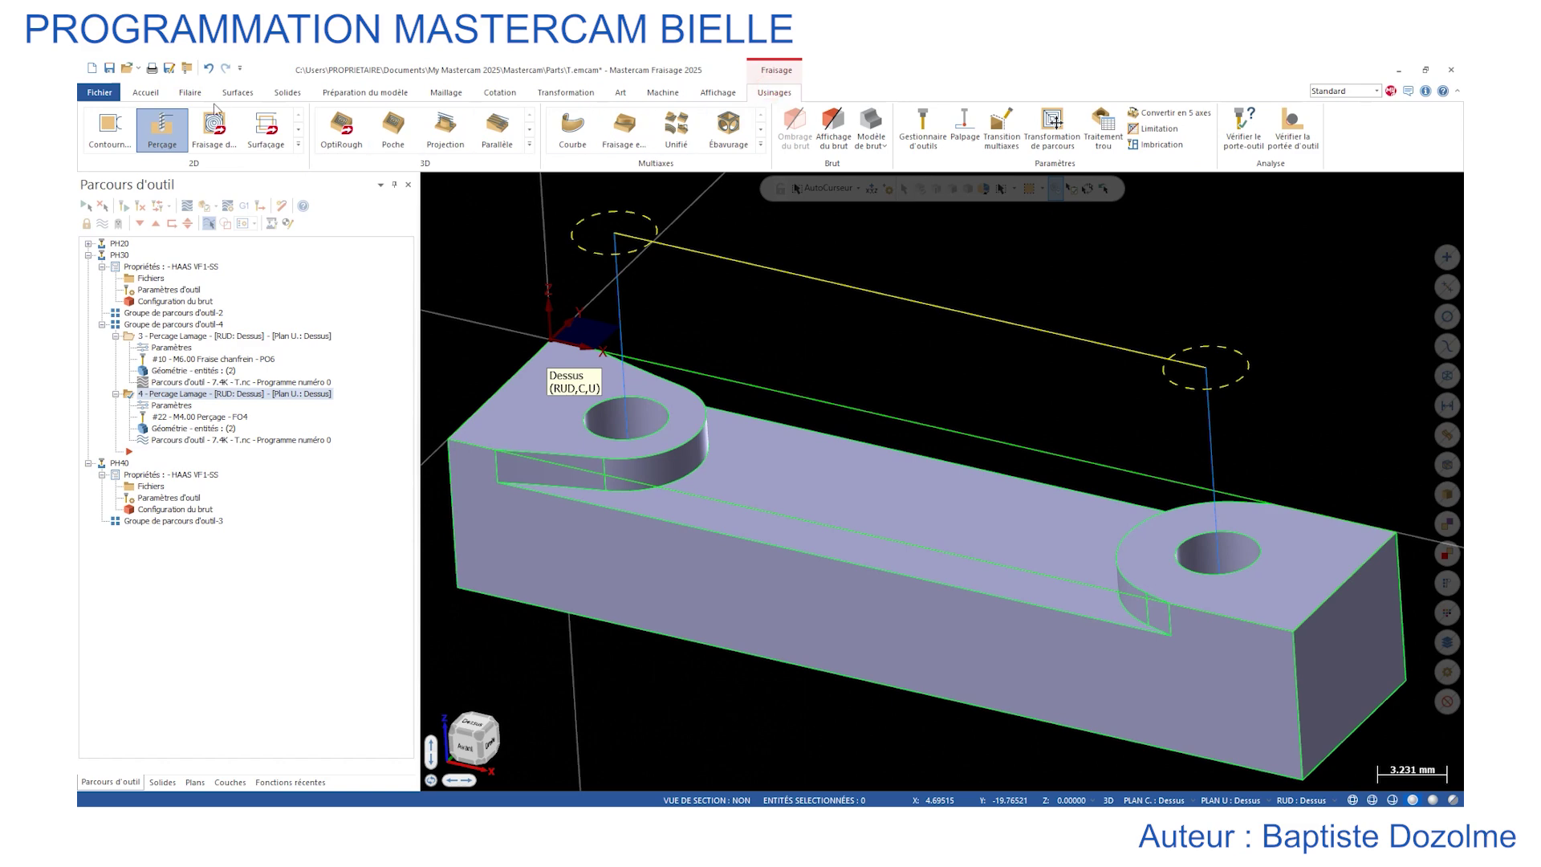
left_click(214, 128)
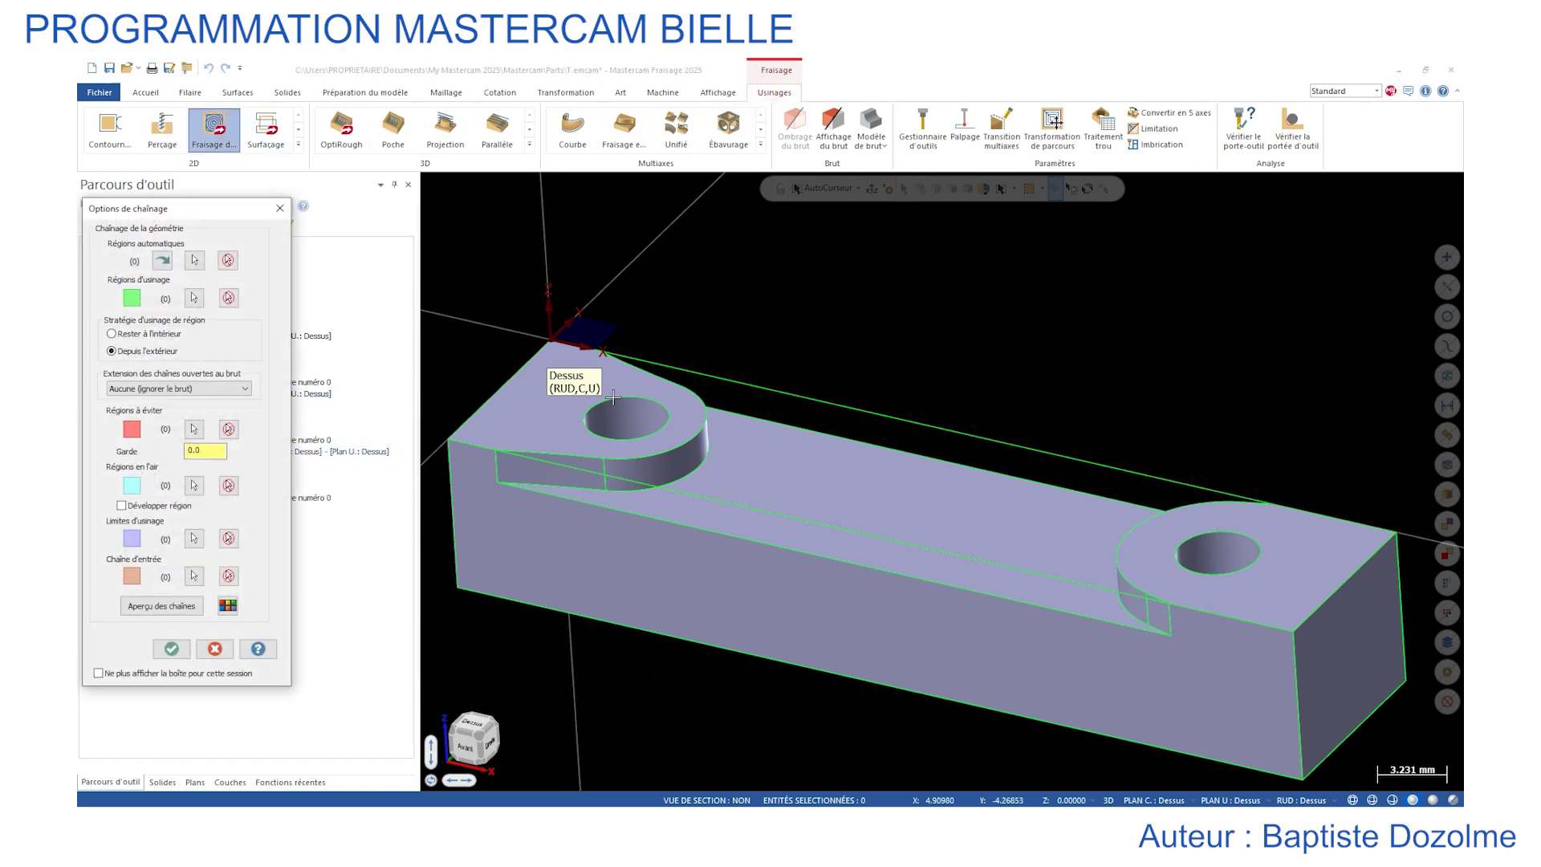
left_click(193, 297)
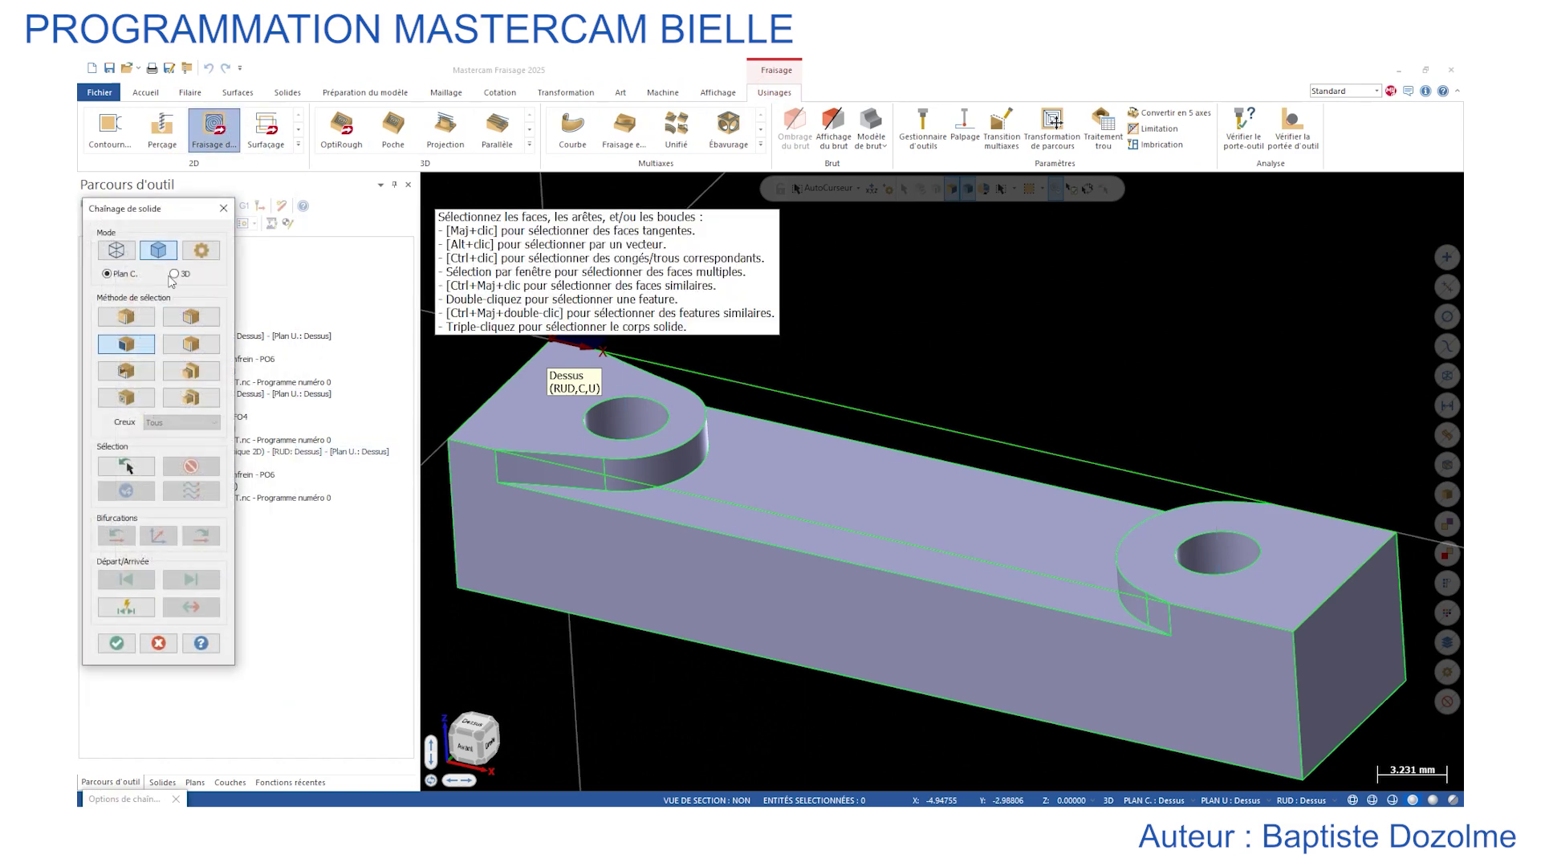
left_click(117, 251)
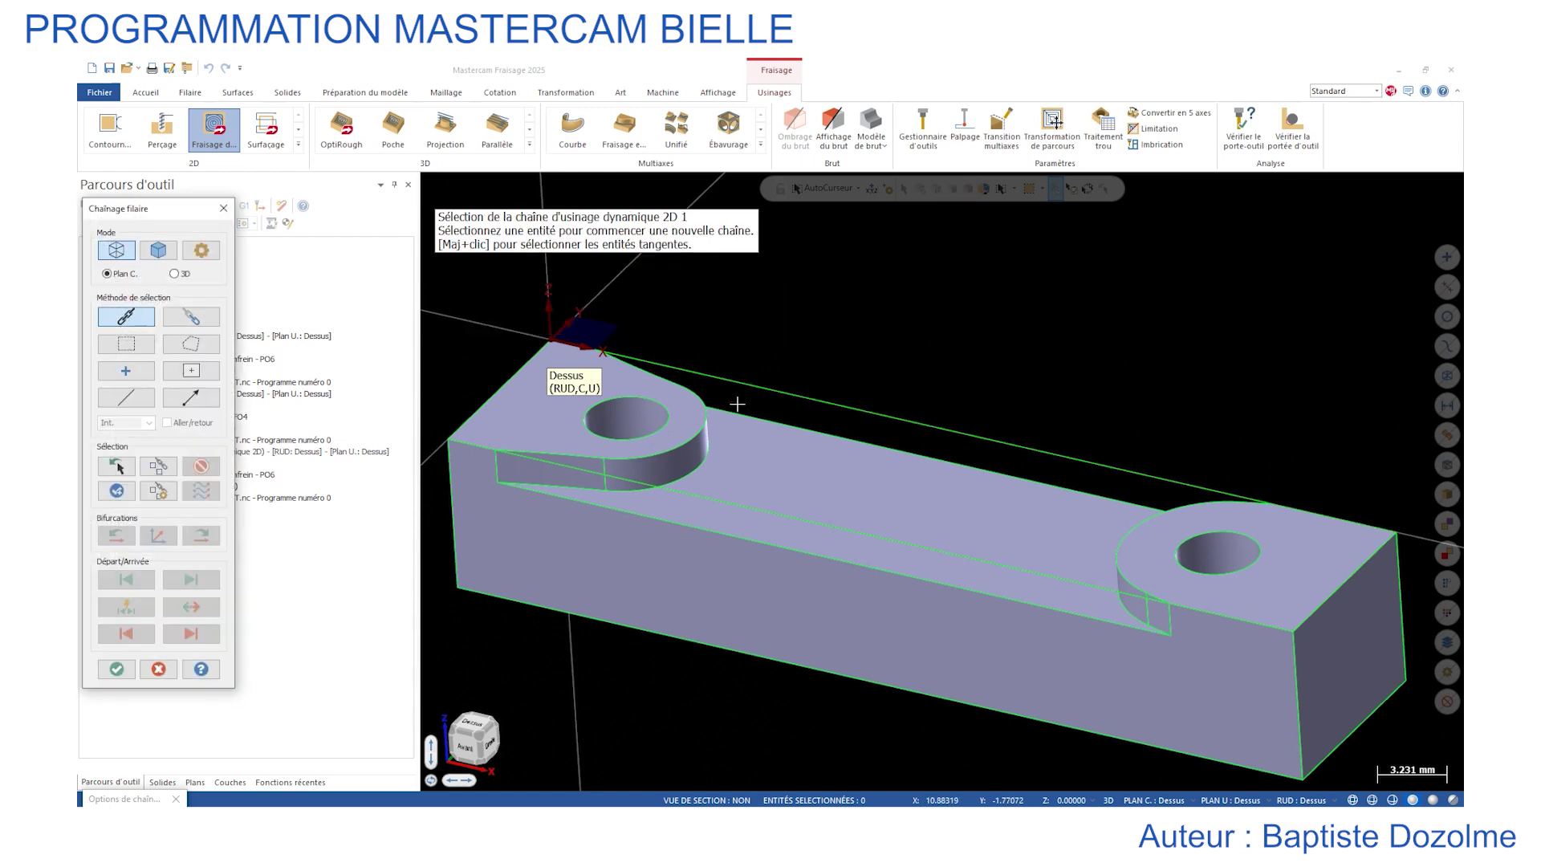
left_click(766, 389)
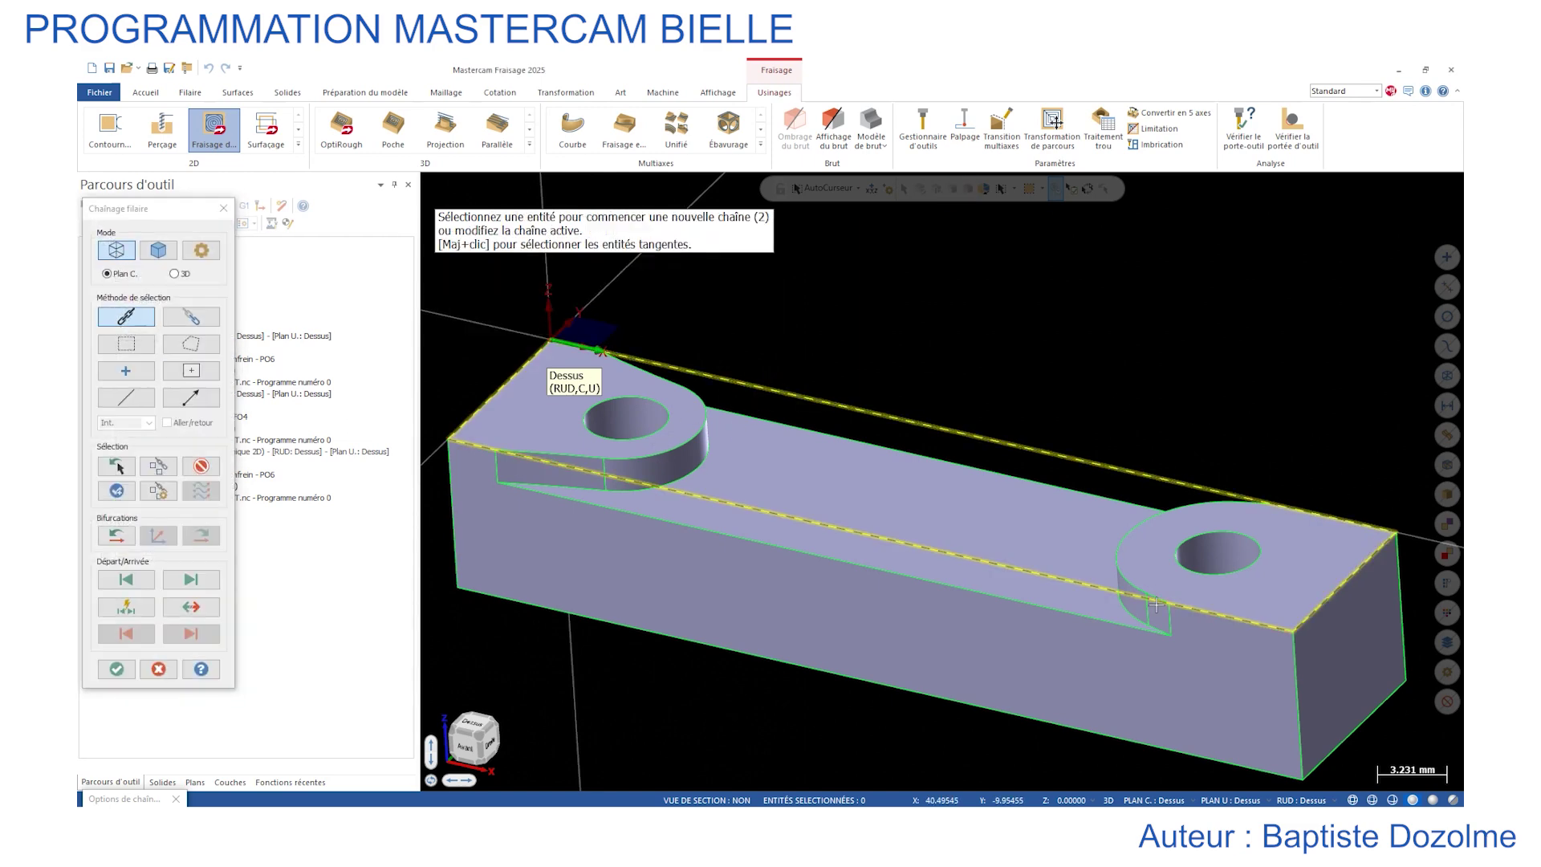
left_click(117, 669)
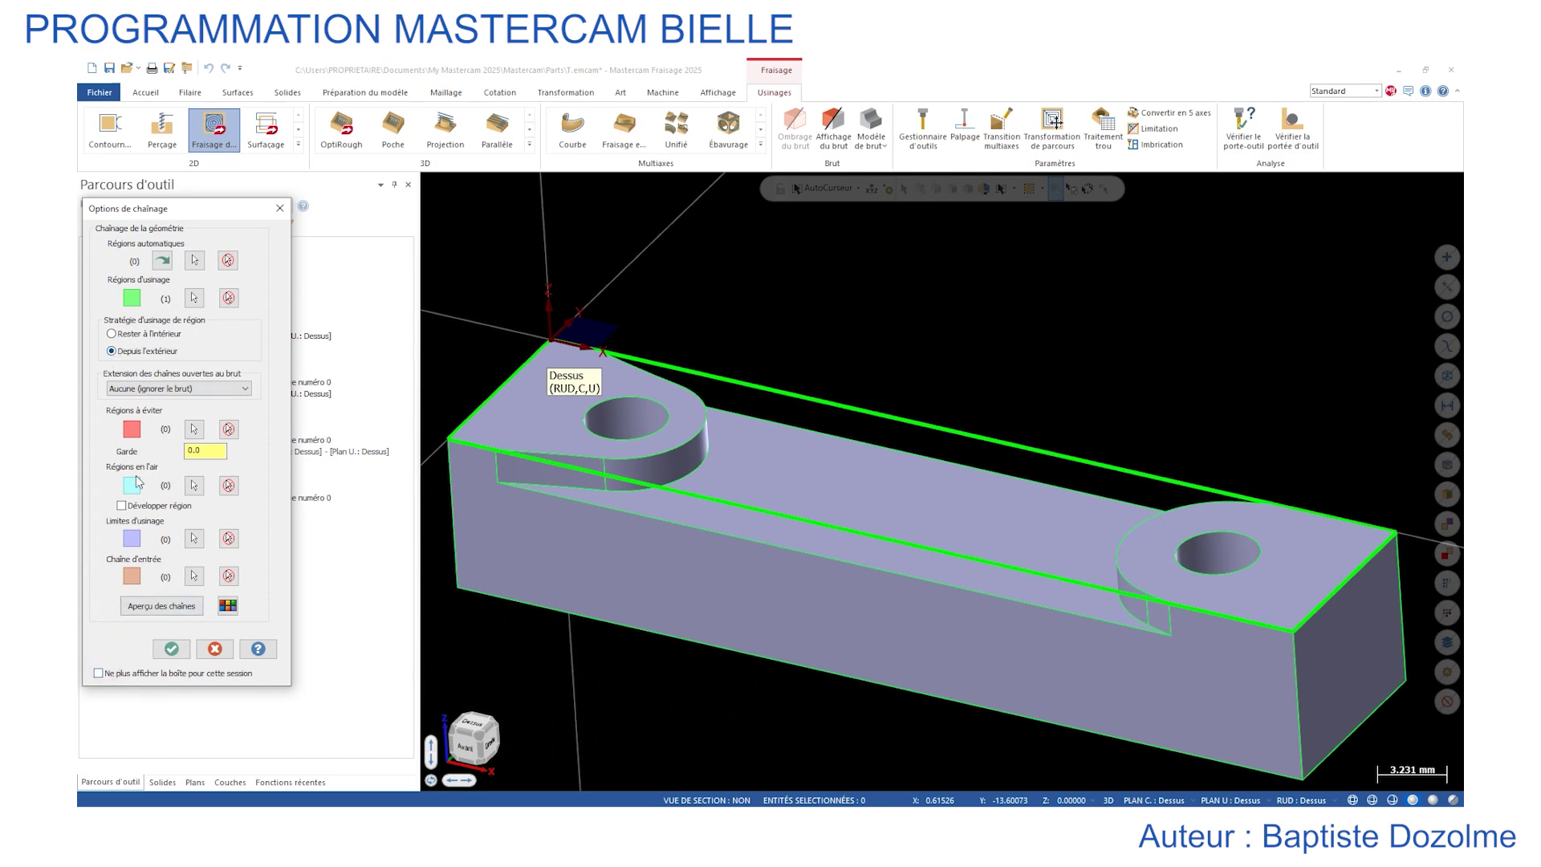
left_click(171, 649)
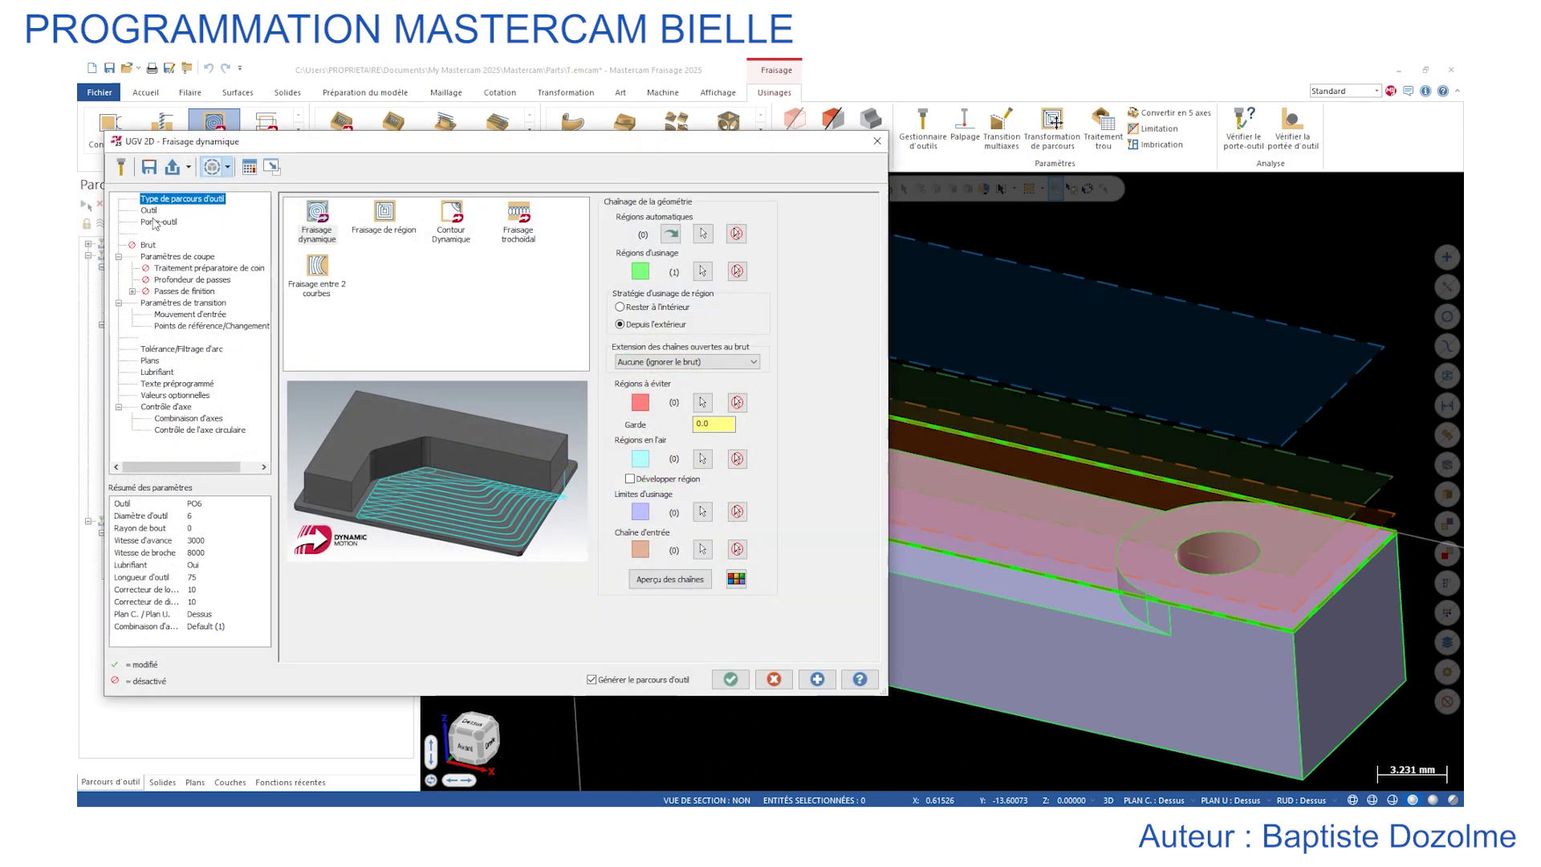
Choose the FRAISE Ø10 end mill from the bibliotheque vf2 tool library for the dynamic milling operation.
left_click(155, 212)
left_click(457, 221)
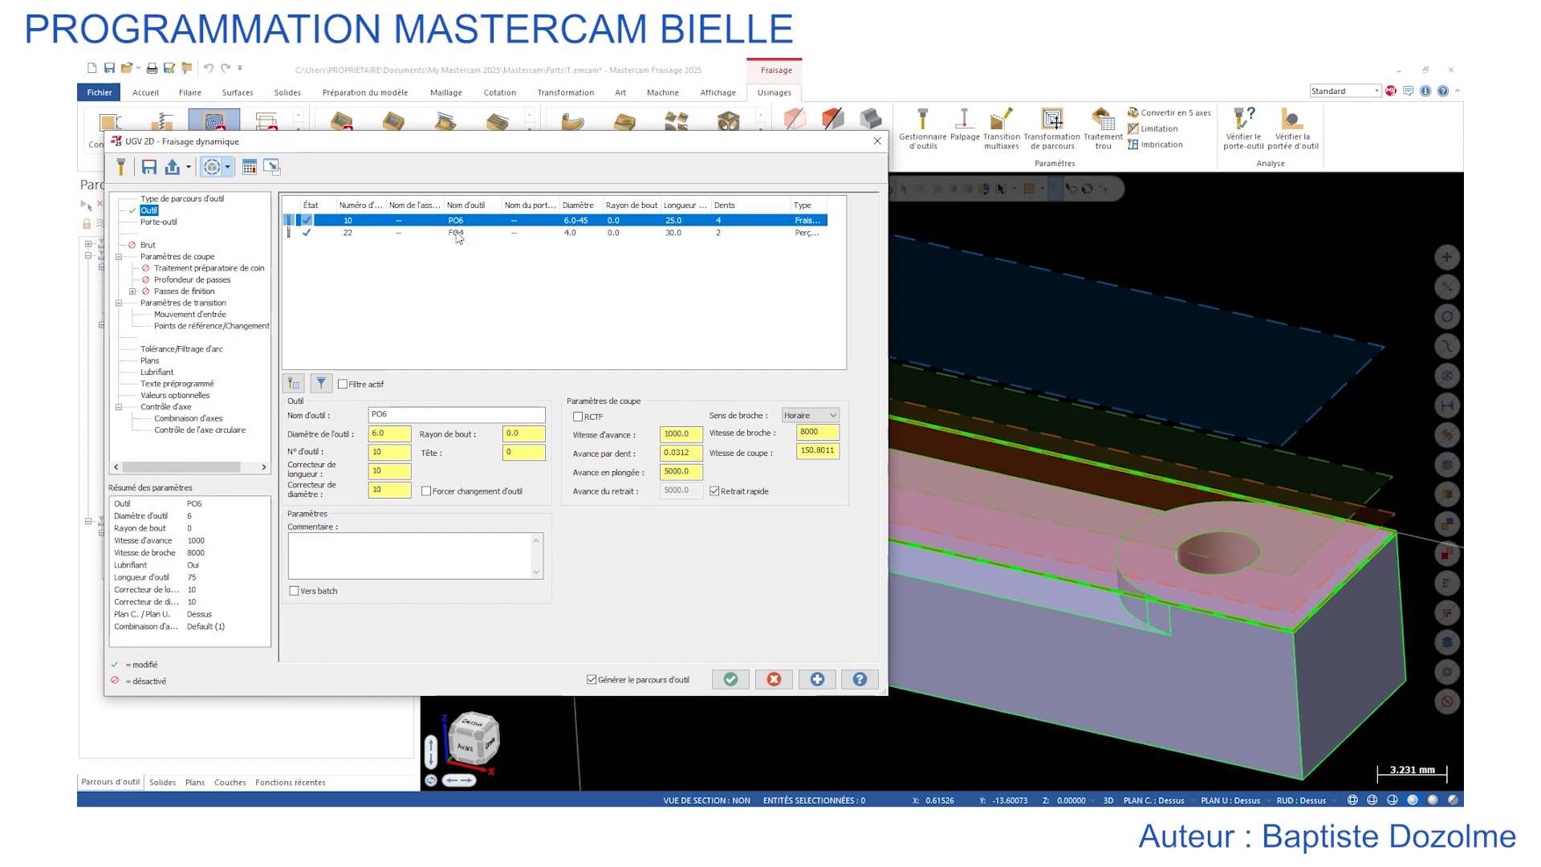
left_click(458, 233)
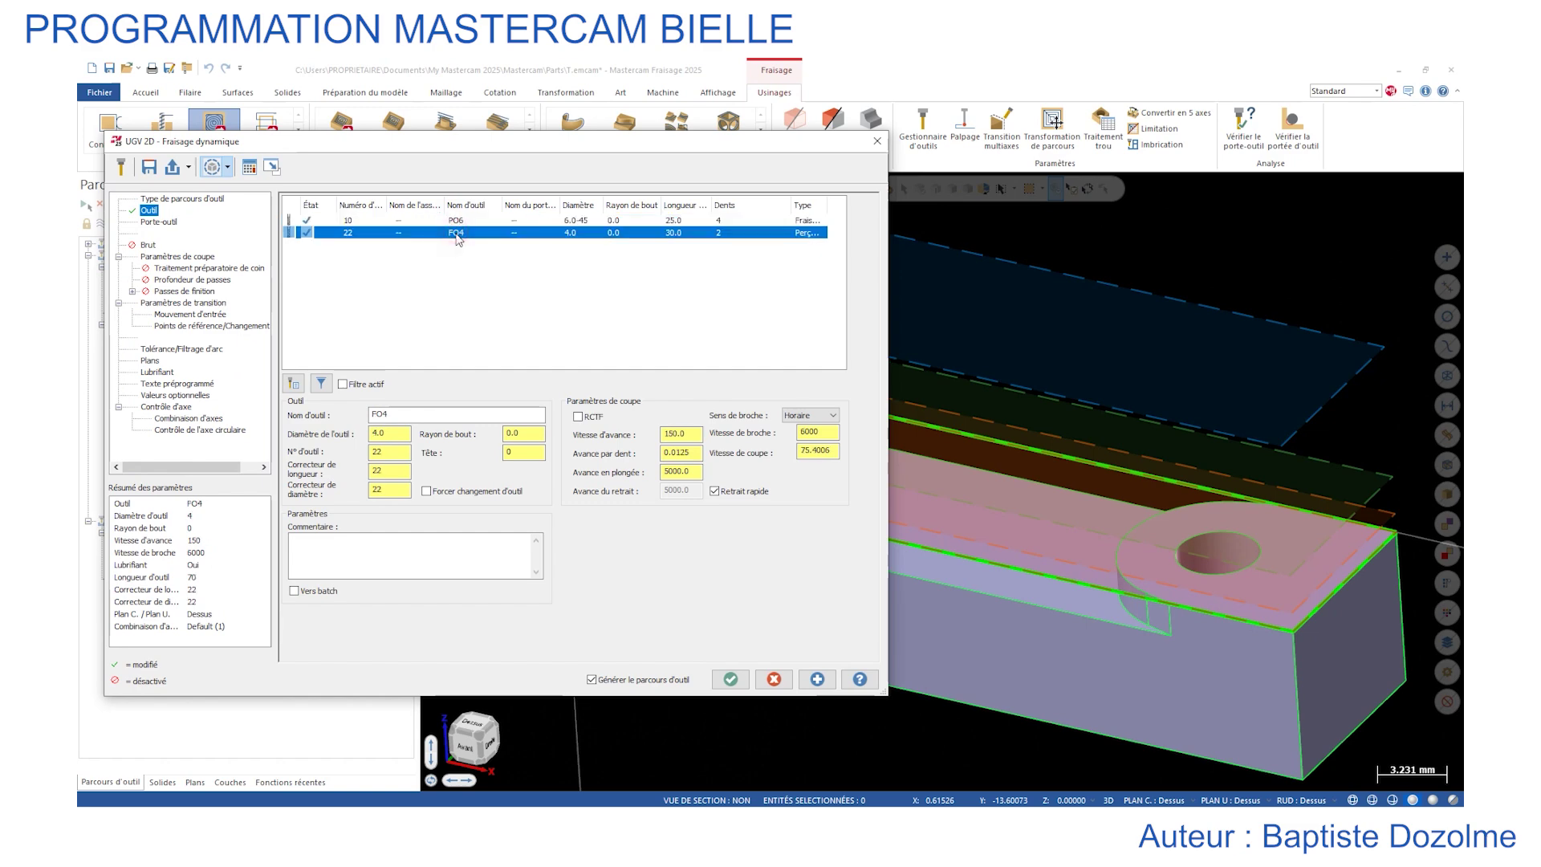
right_click(453, 276)
left_click(494, 276)
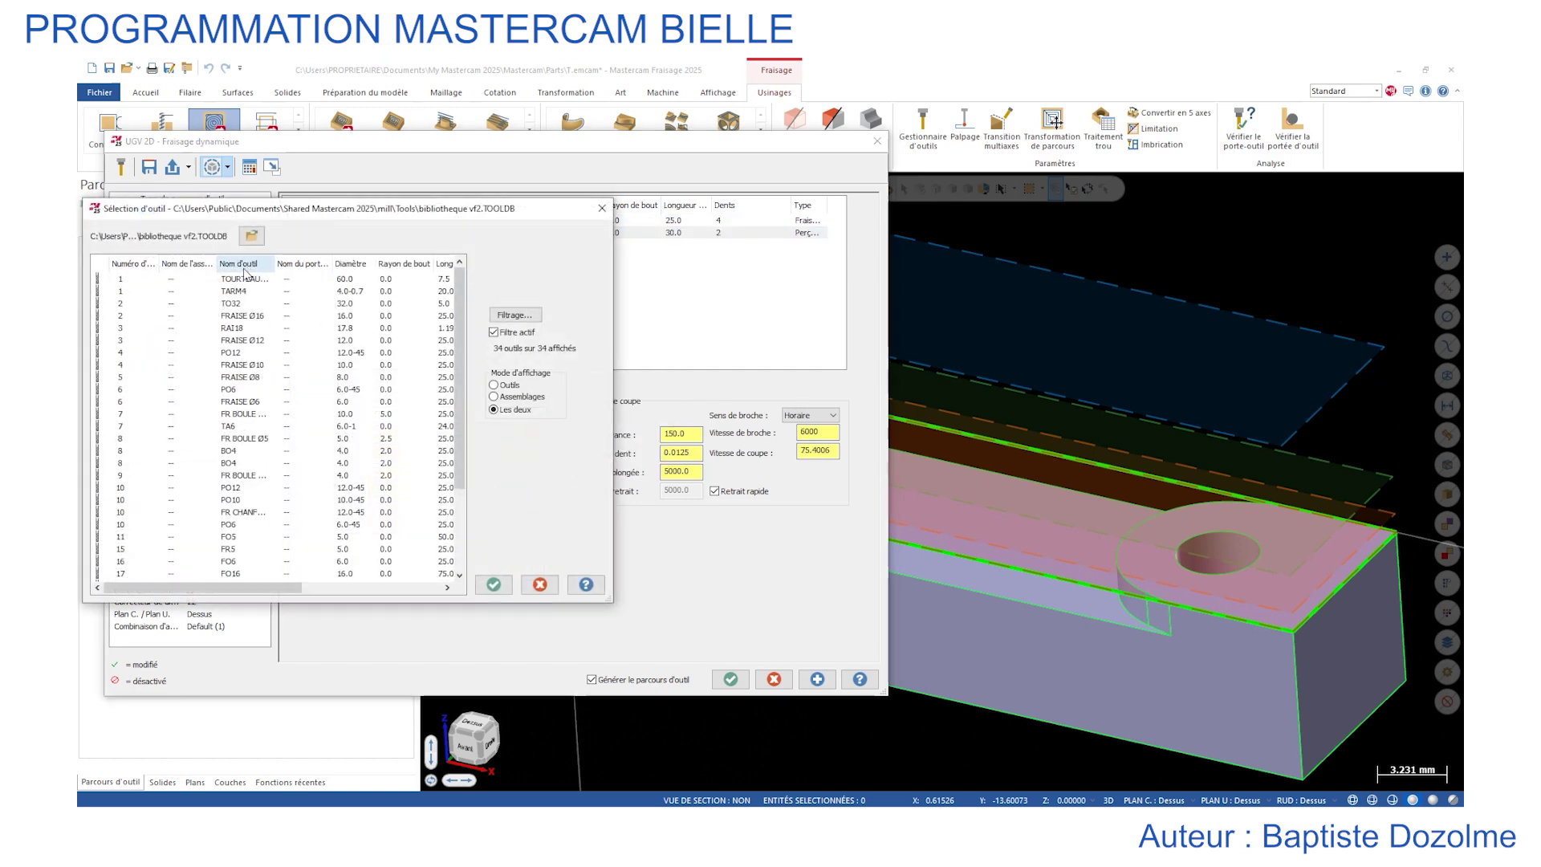
left_click(245, 364)
double_click(245, 365)
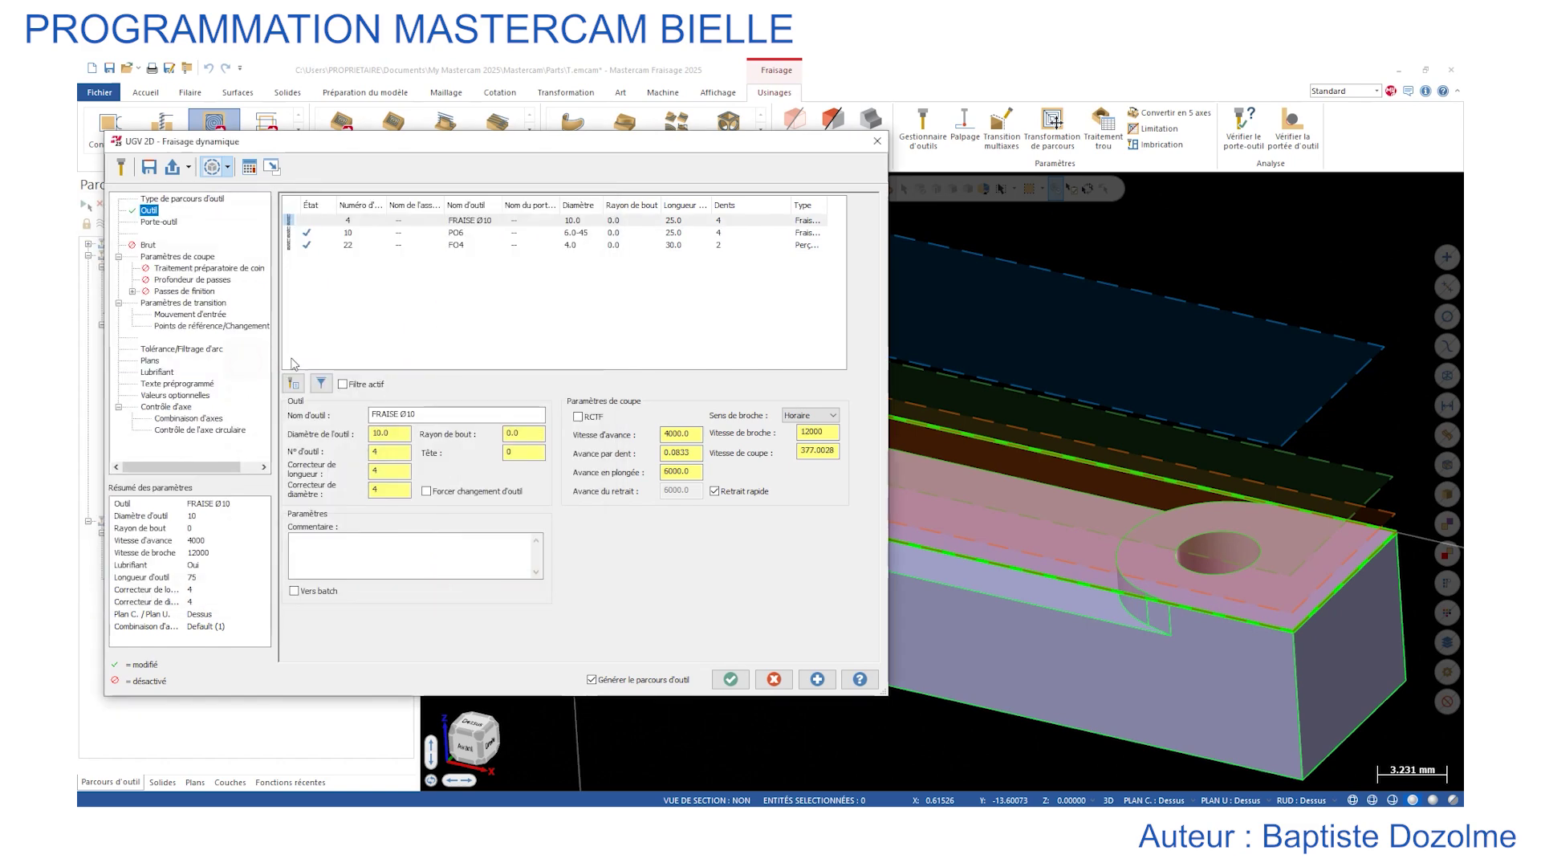
Try to change the spindle speed of FRAISE Ø10 and set its feed rate to 3000.
double_click(826, 431)
type("8")
left_click_drag(690, 432, 585, 429)
type("3000")
key("Return")
Check the cutting and transition parameters and generate the dynamic milling toolpath for the rectangle.
left_click(189, 257)
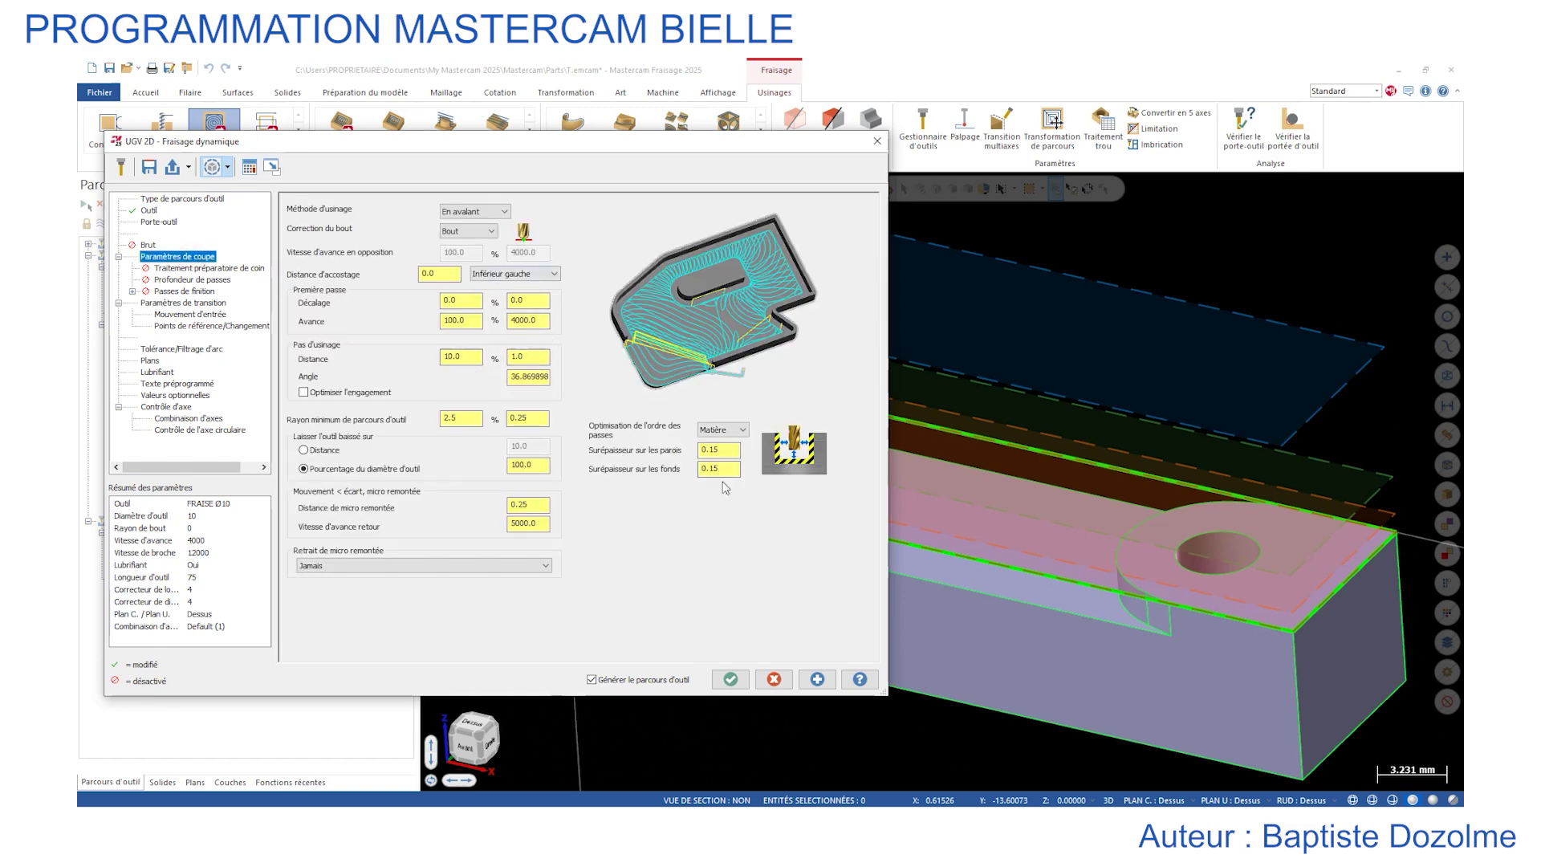
left_click(183, 303)
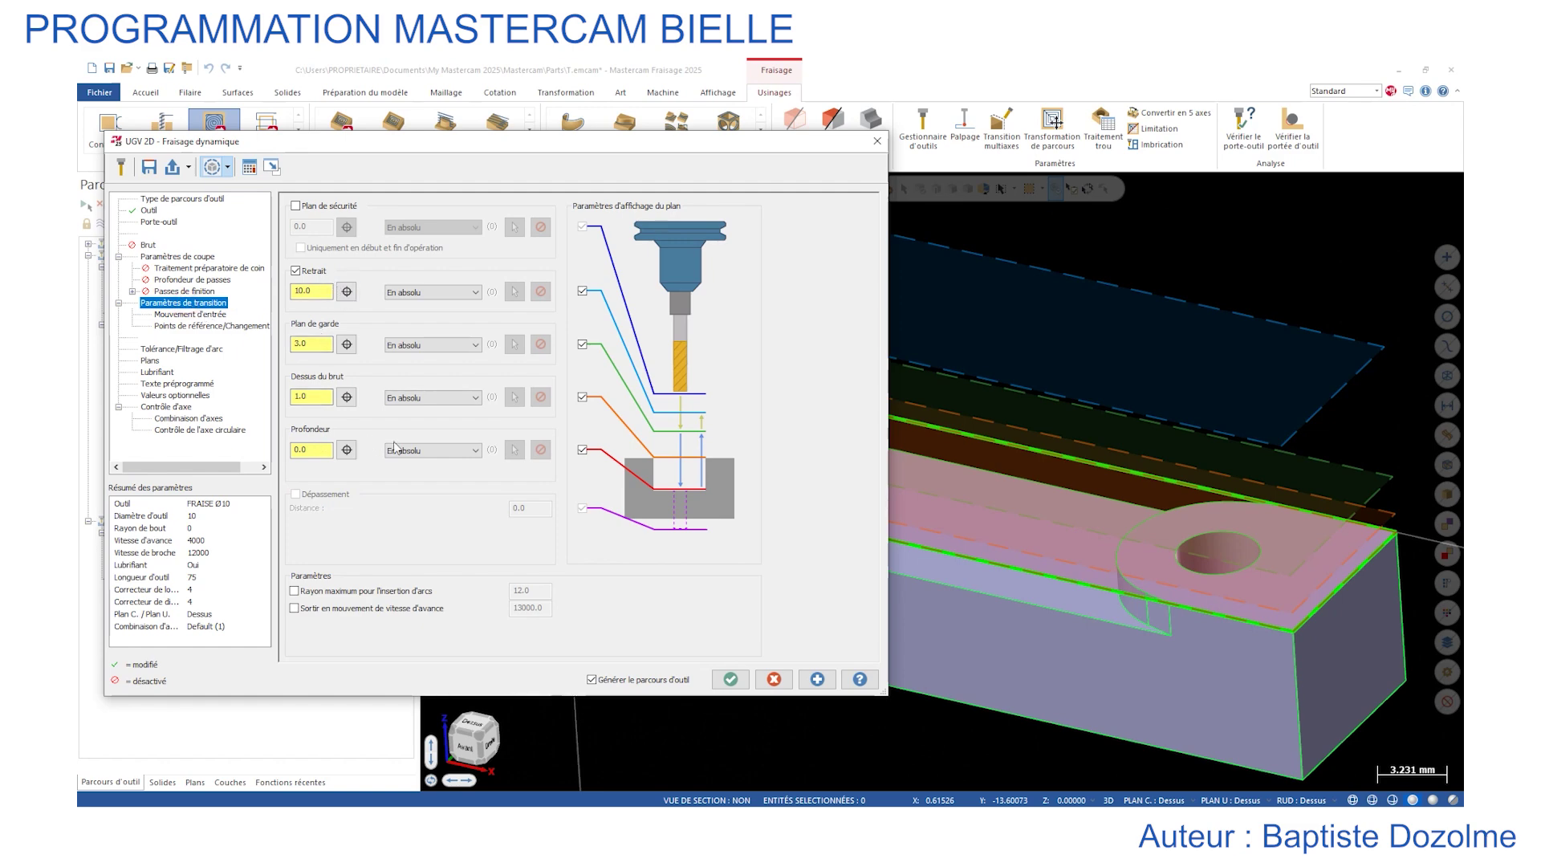
left_click(730, 679)
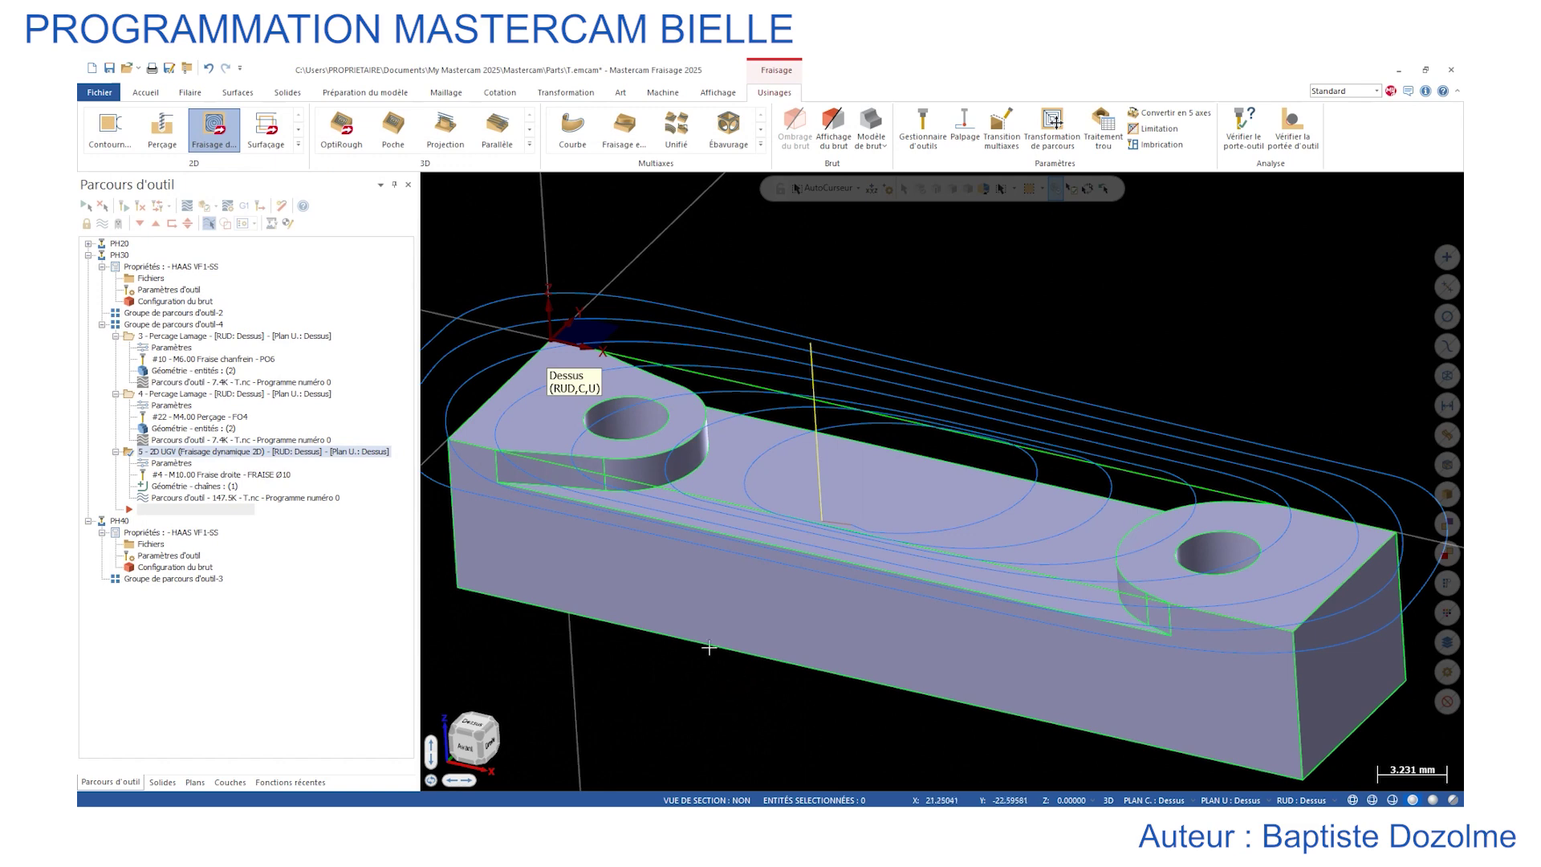
Start a Surfaçage operation with the wireframe rectangle around the part's top as its chain.
scroll(703, 498, "down", 3)
left_click(265, 129)
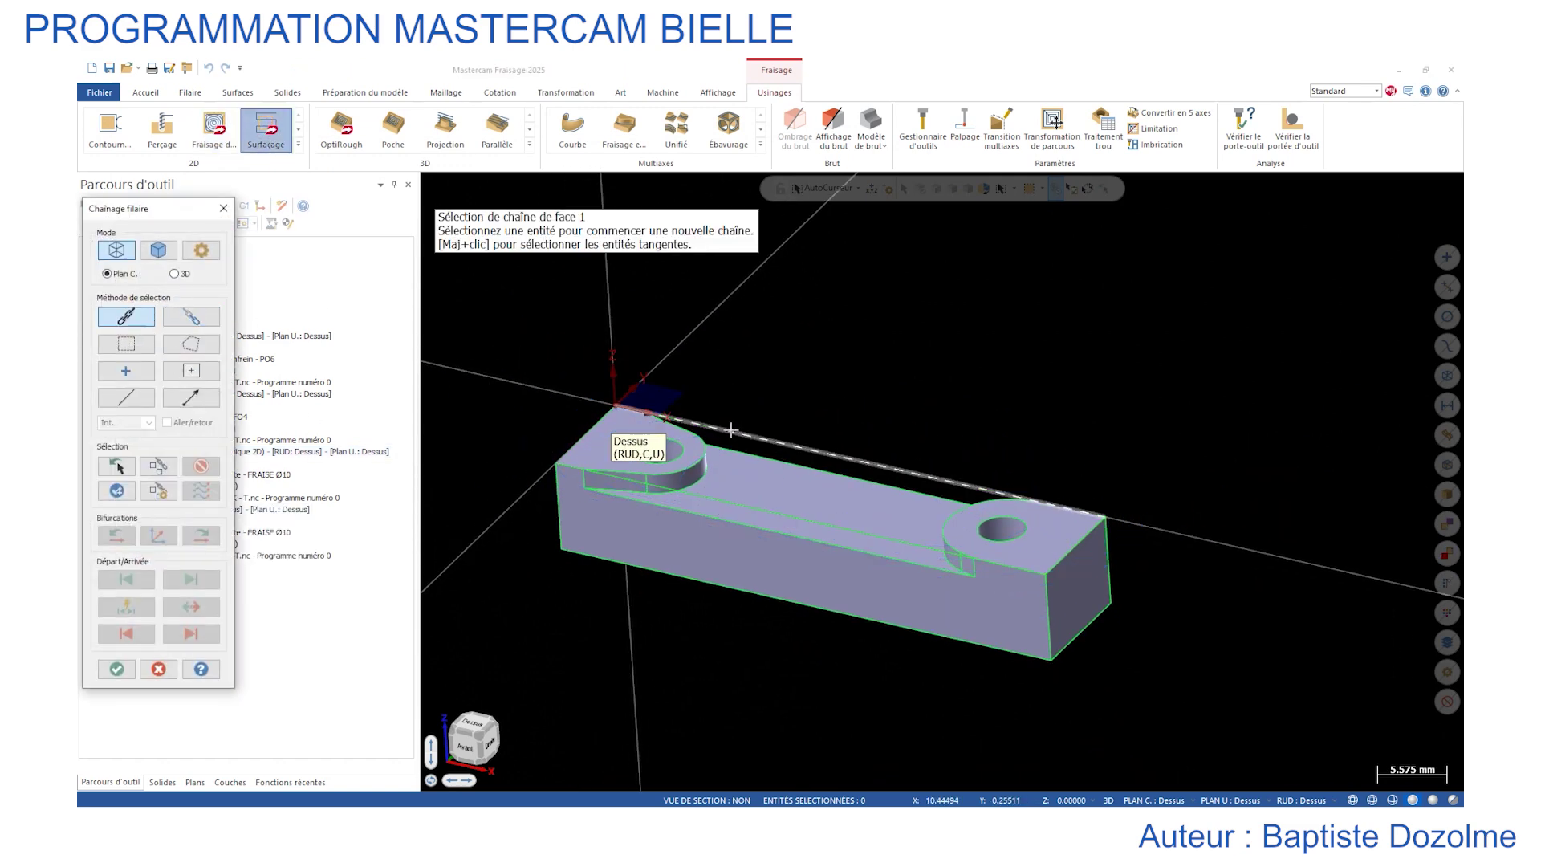
left_click(575, 442)
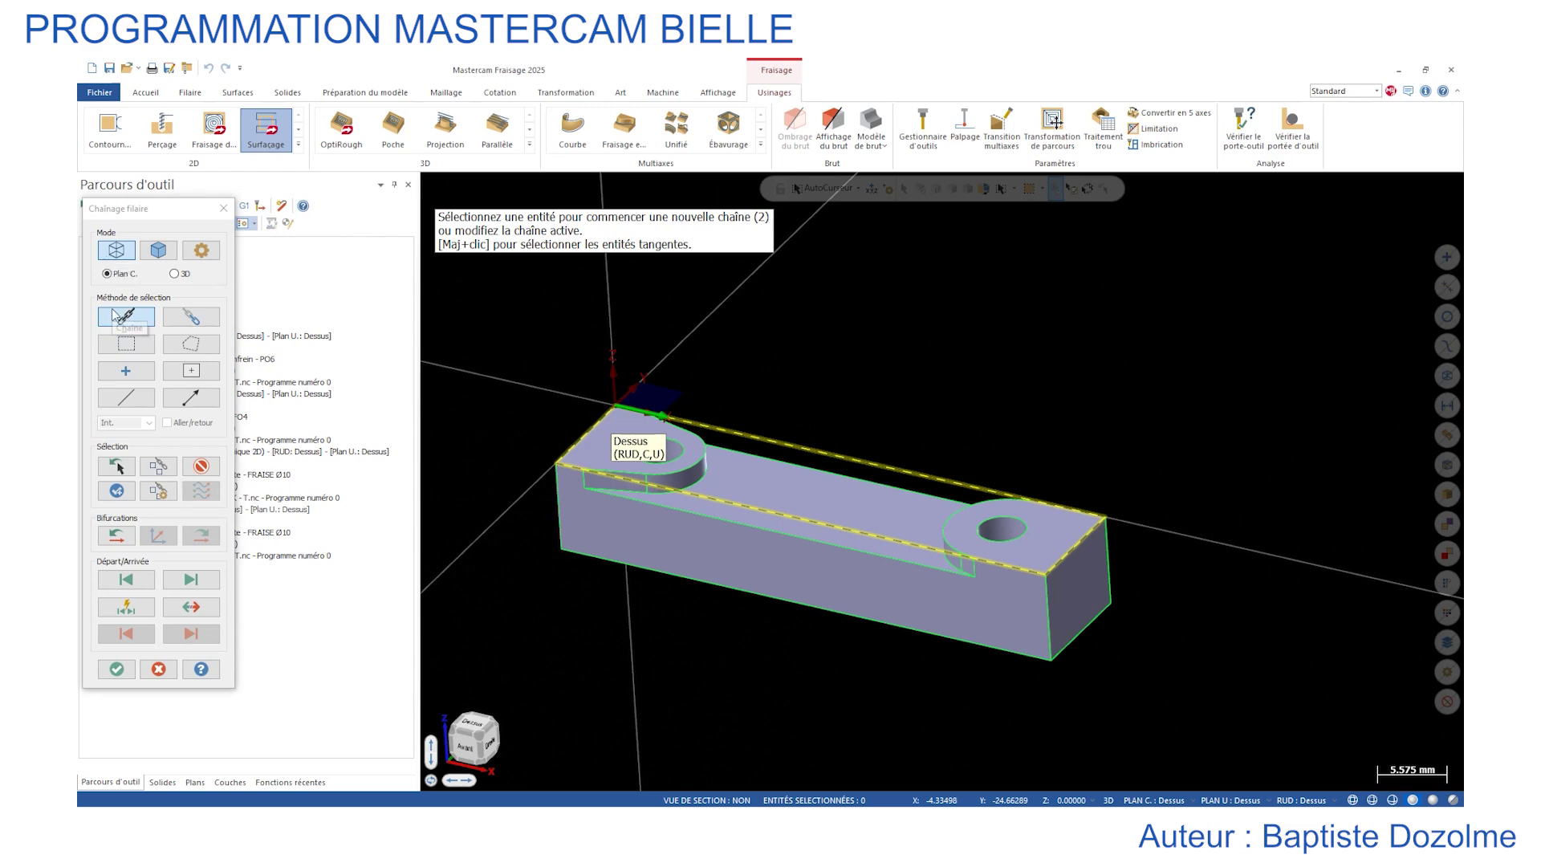
left_click(122, 671)
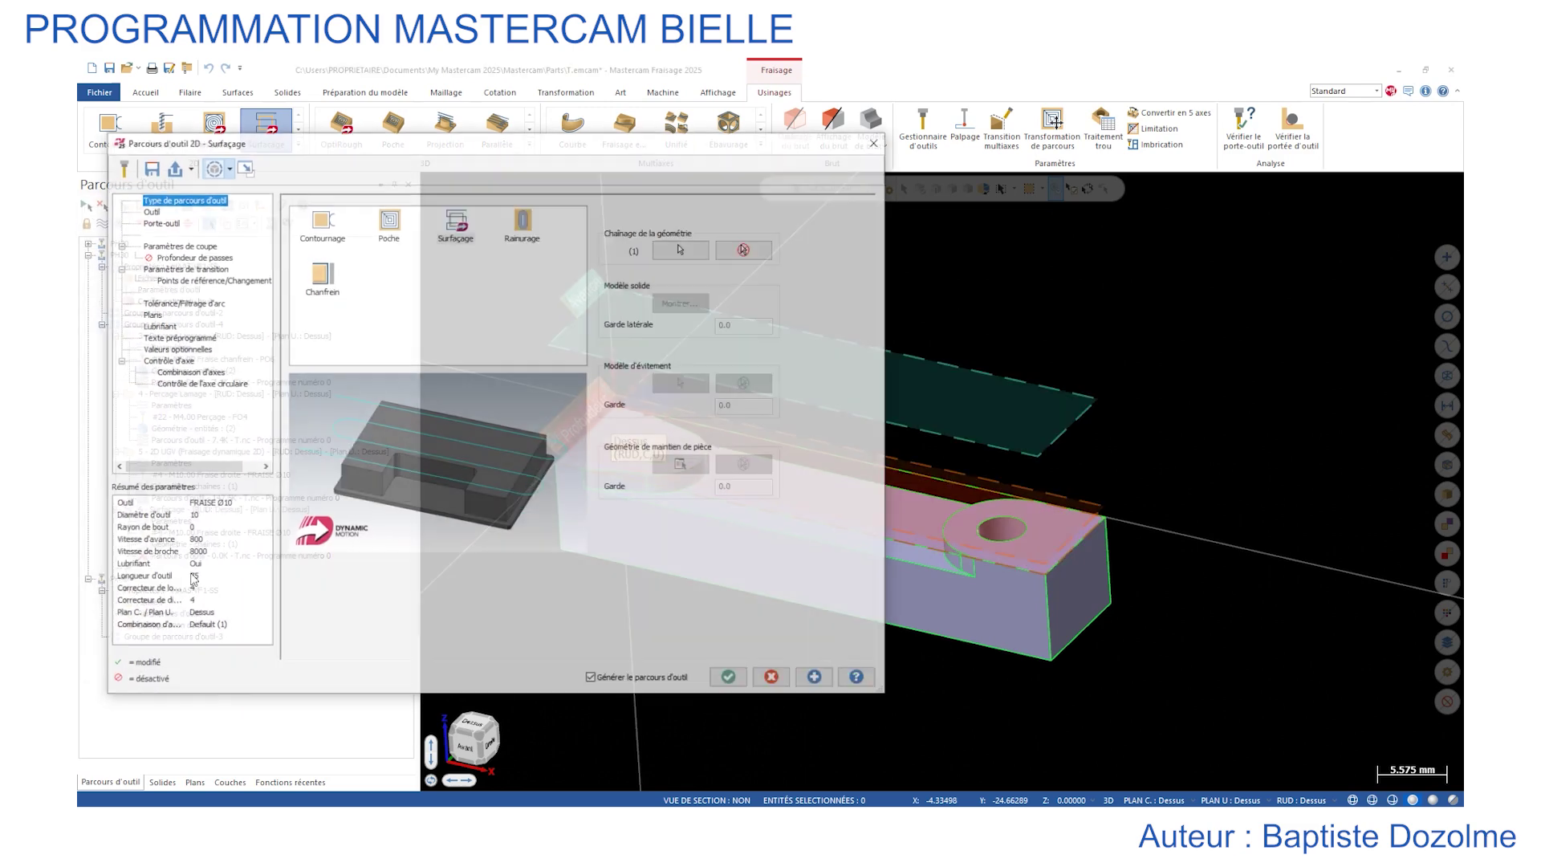
Use FRAISE Ø10 for the facing operation, with a feed rate of 800 and a spindle speed of 8000.
left_click(149, 210)
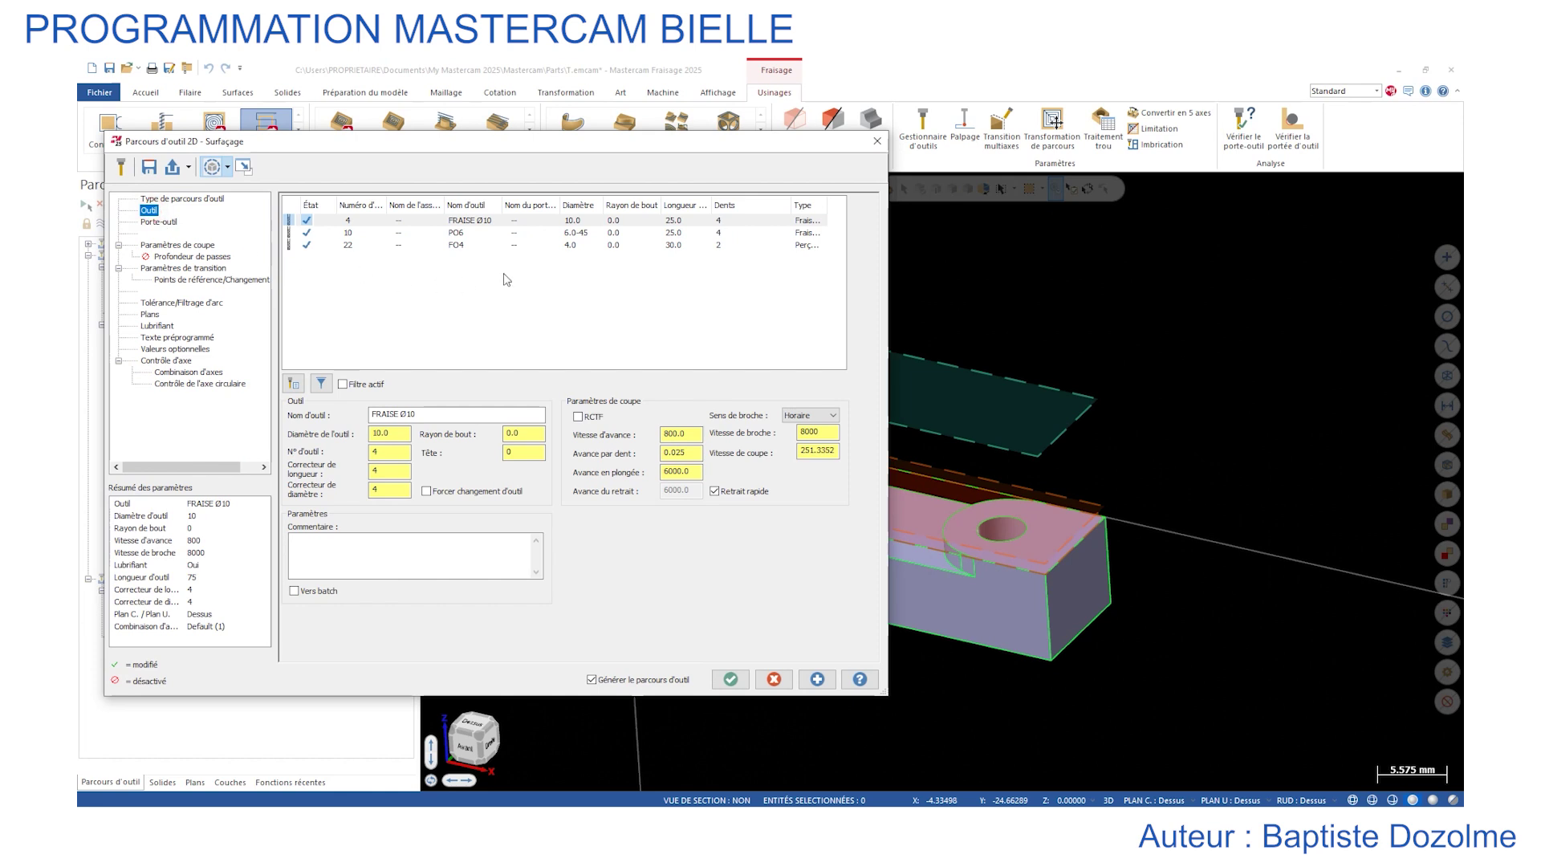
left_click(485, 221)
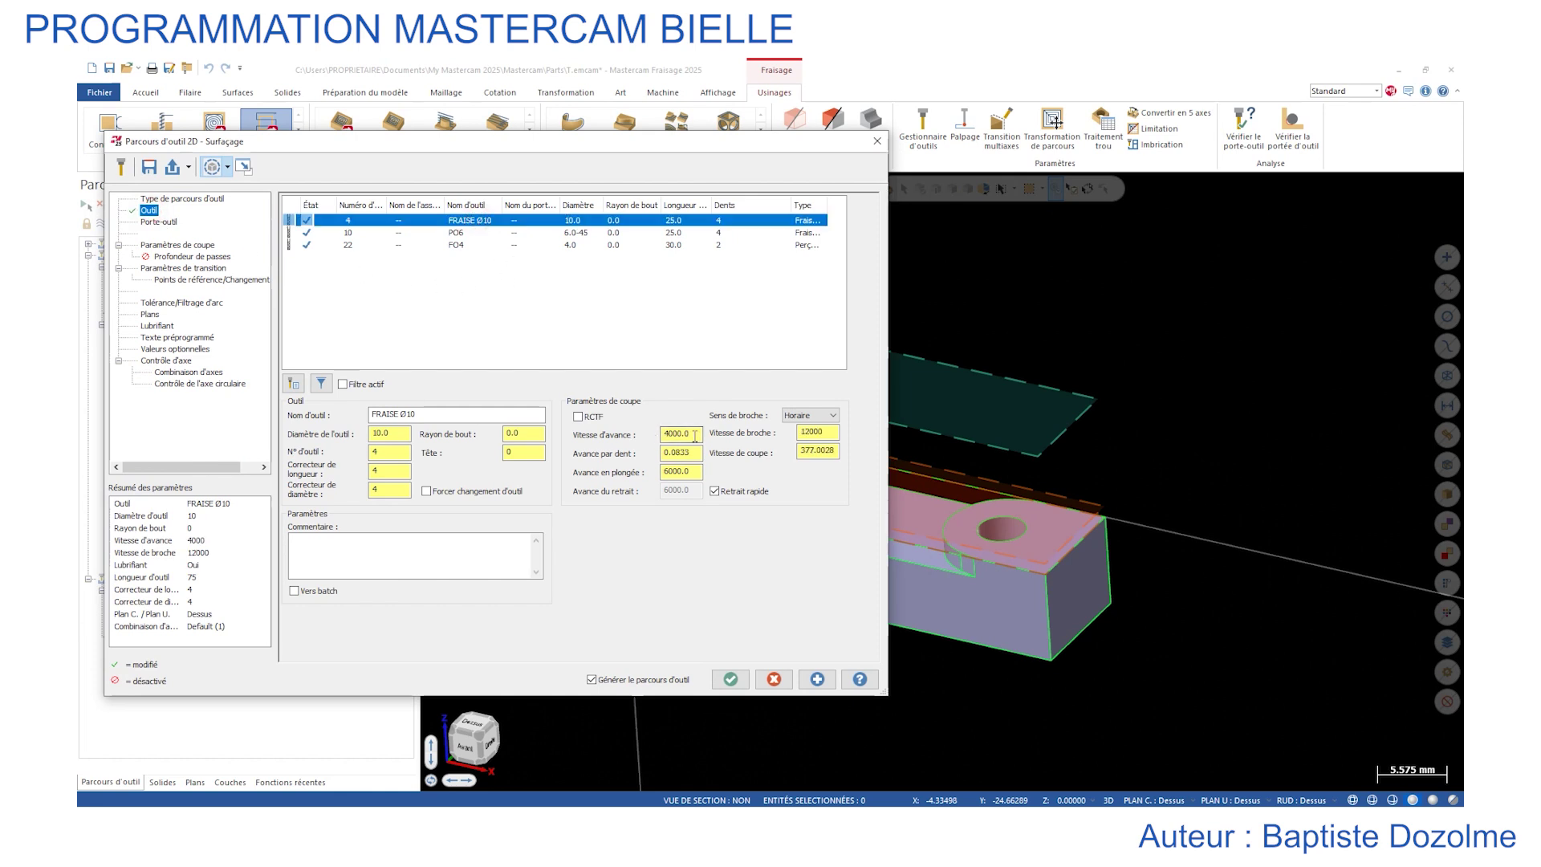
left_click_drag(695, 436, 601, 437)
type("600")
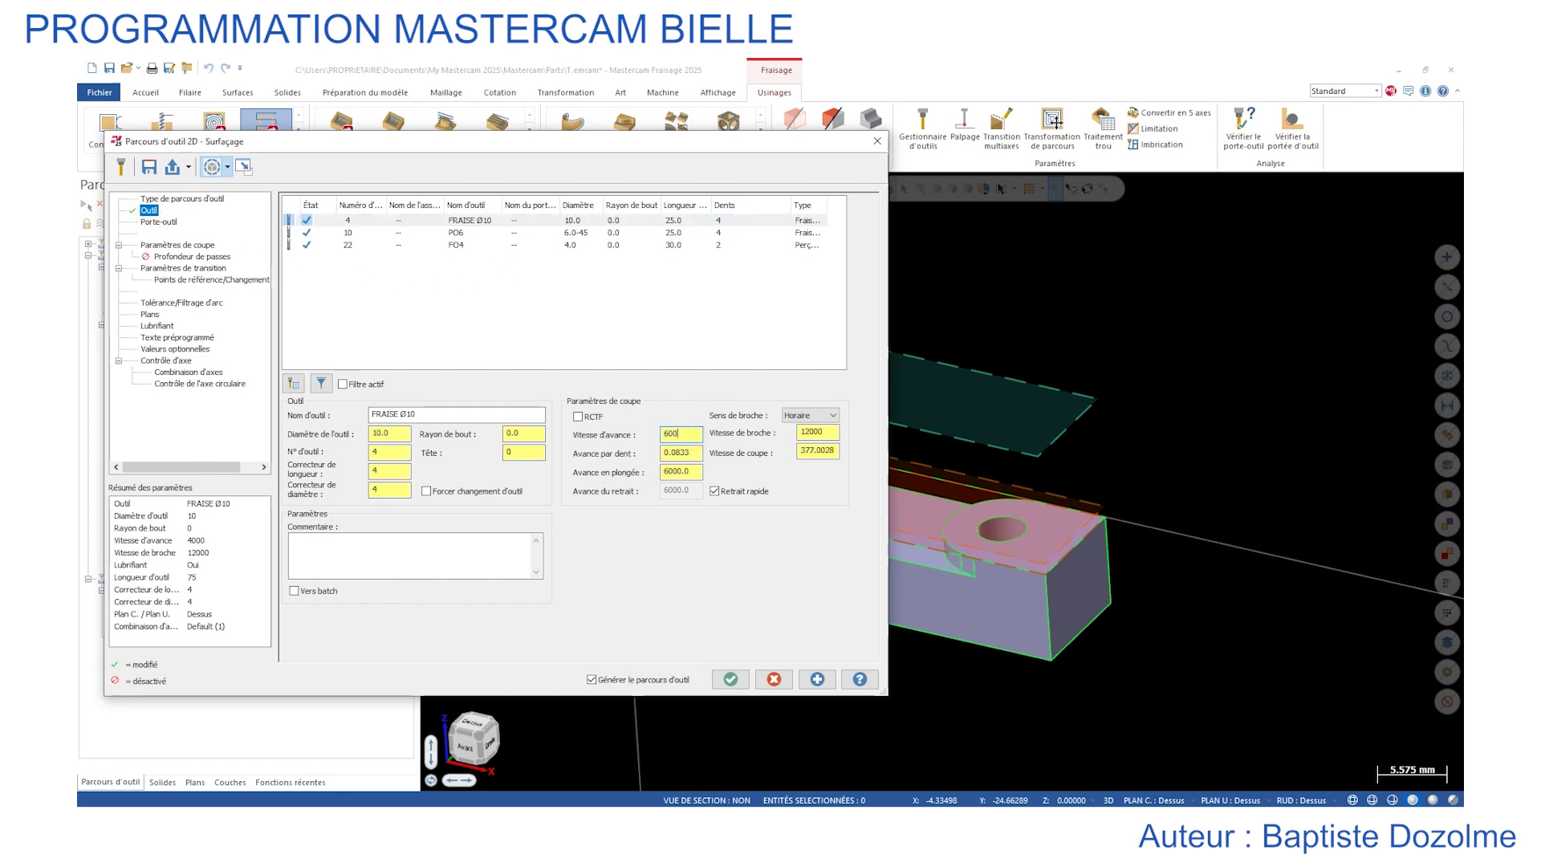
key("Return")
type("8")
key("Return")
left_click(821, 431)
type("8000")
key("Return")
Check the facing operation's cutting and transition parameters and generate its toolpath.
left_click(182, 245)
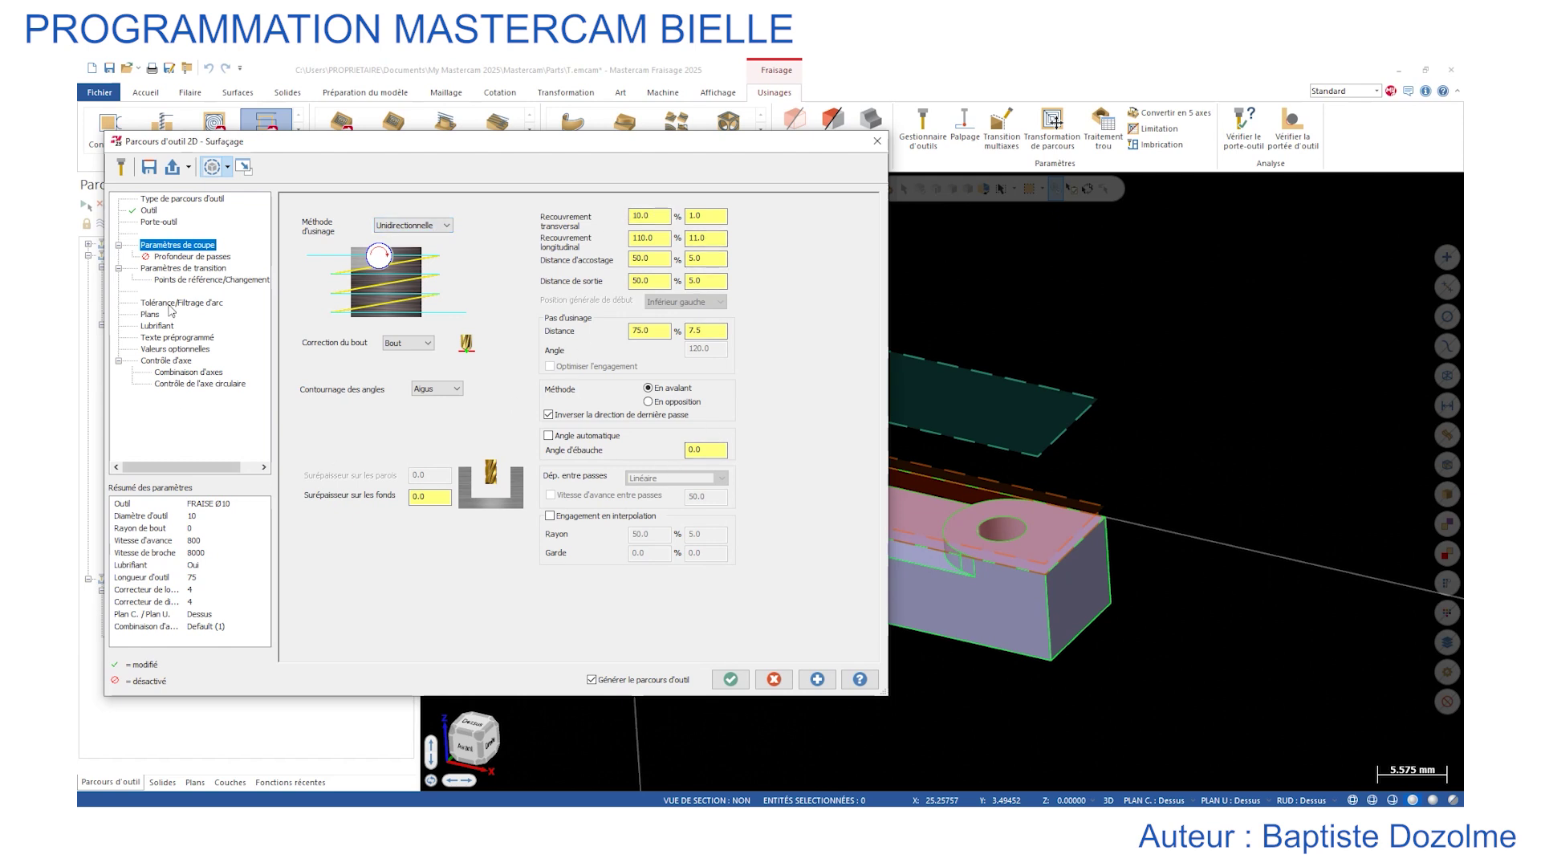
left_click(180, 269)
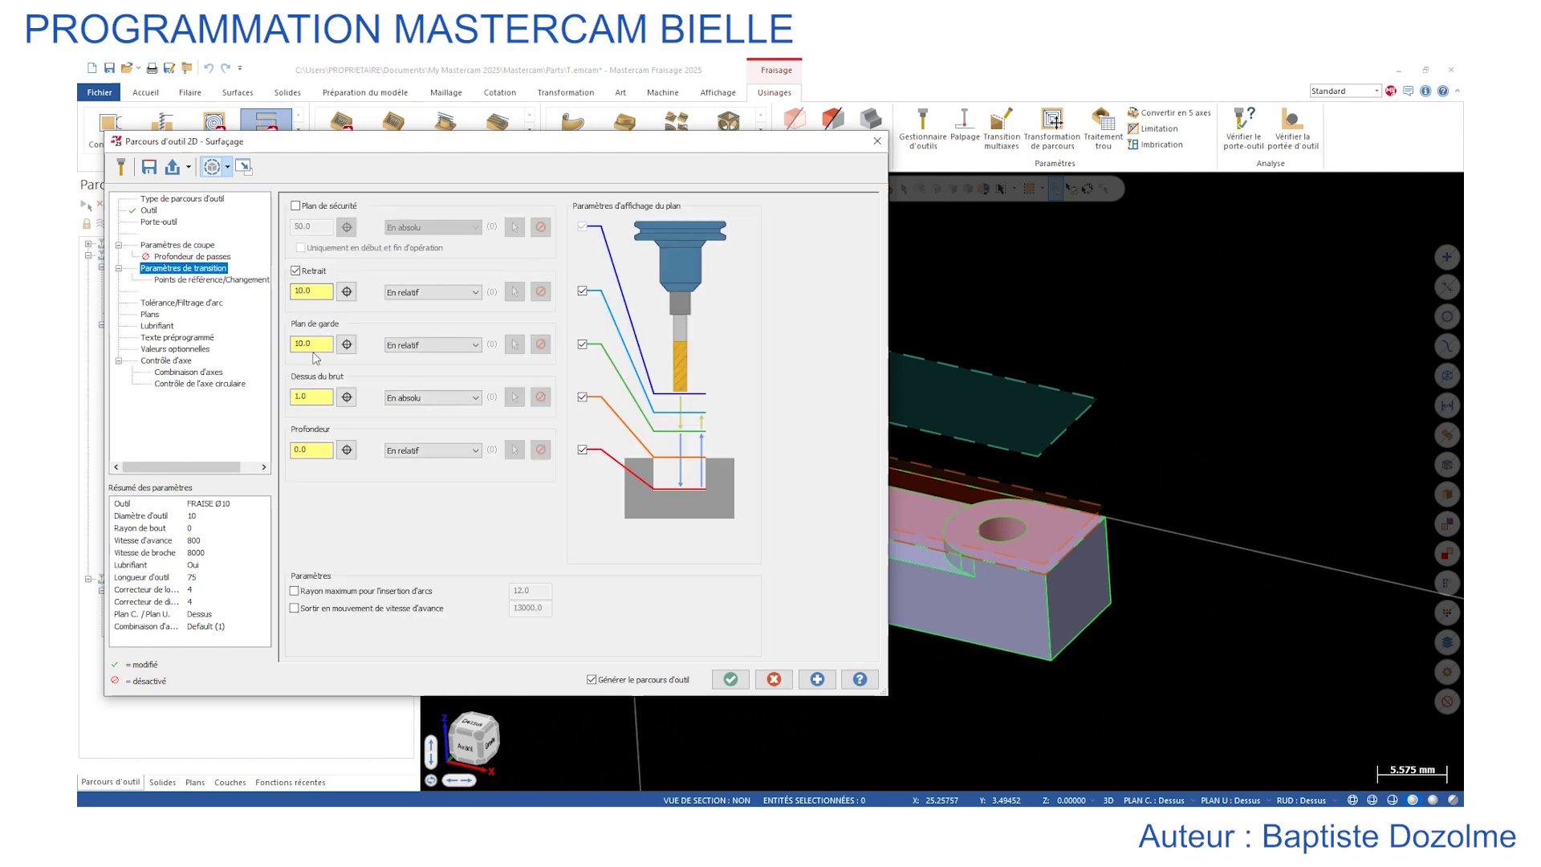
left_click(731, 679)
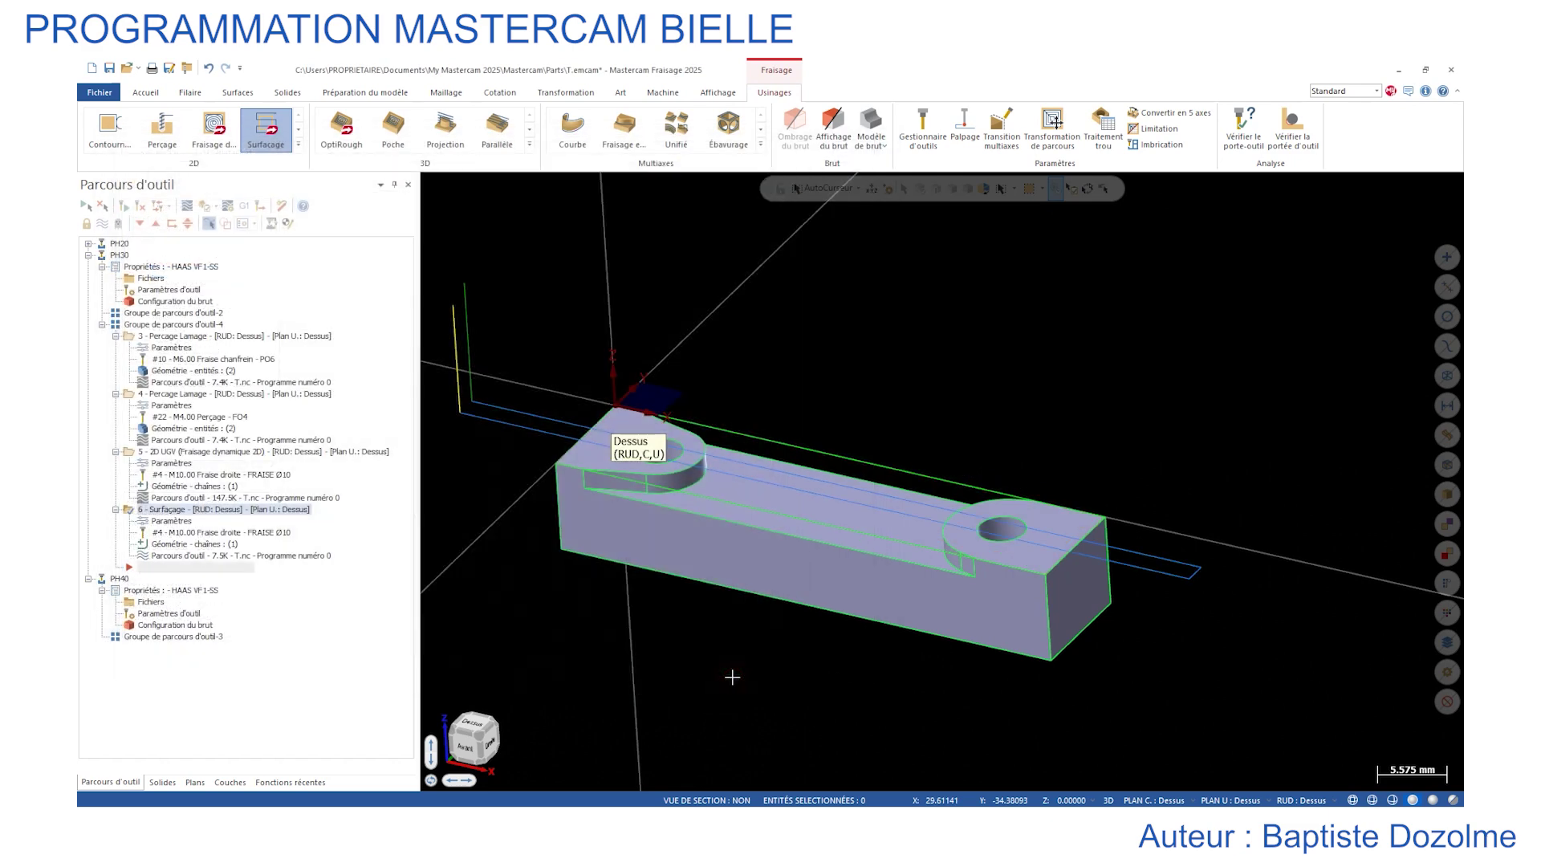
Start another Fraisage dynamique operation with the recessed solid face between the two bosses as its machining region.
middle_click_drag(774, 573, 743, 619)
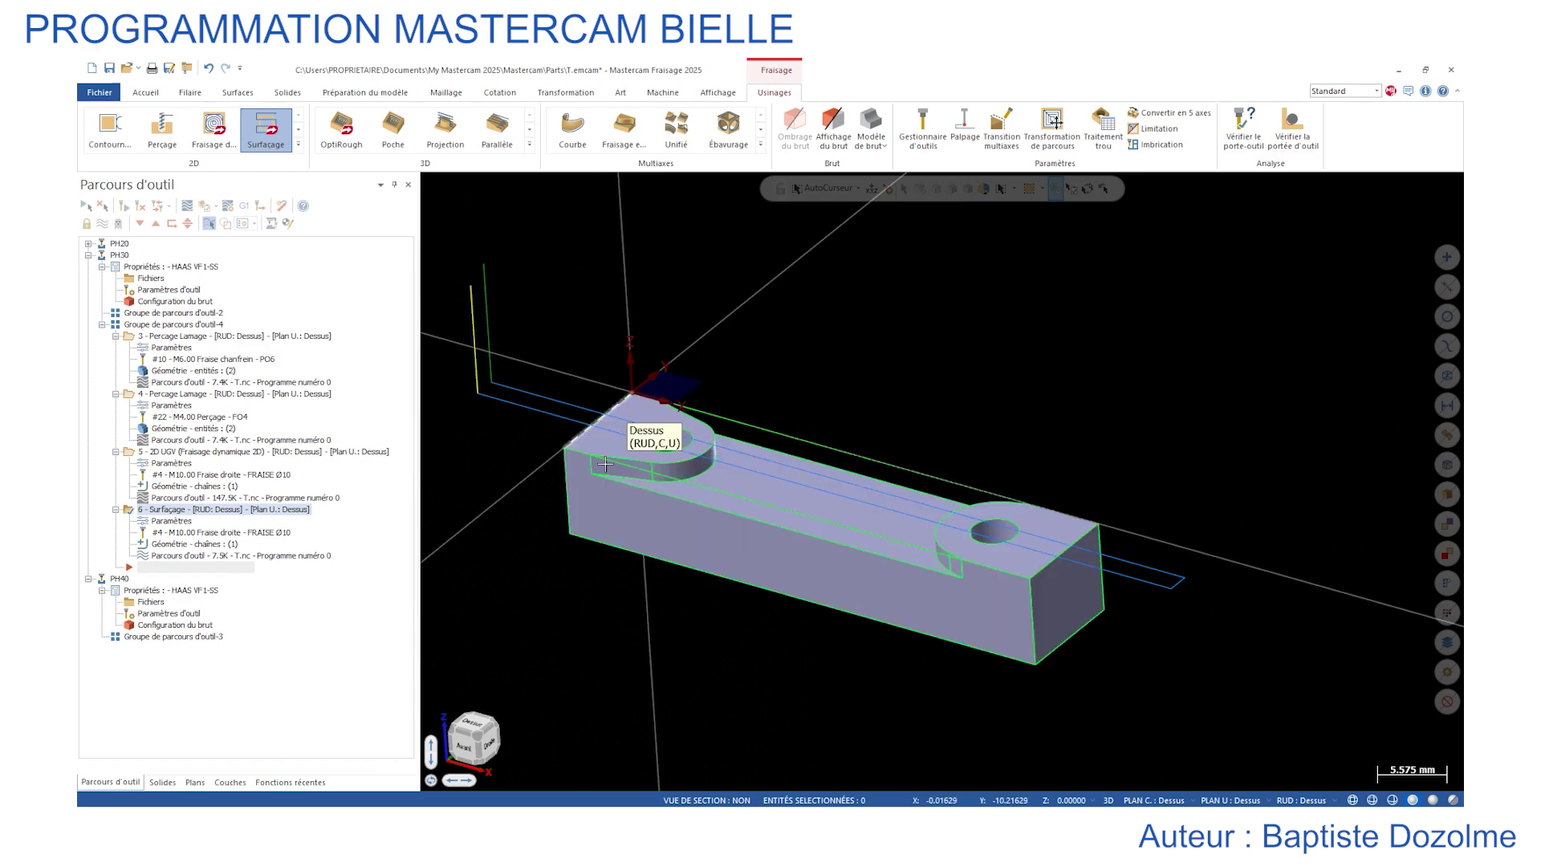
scroll(810, 456, "up", 2)
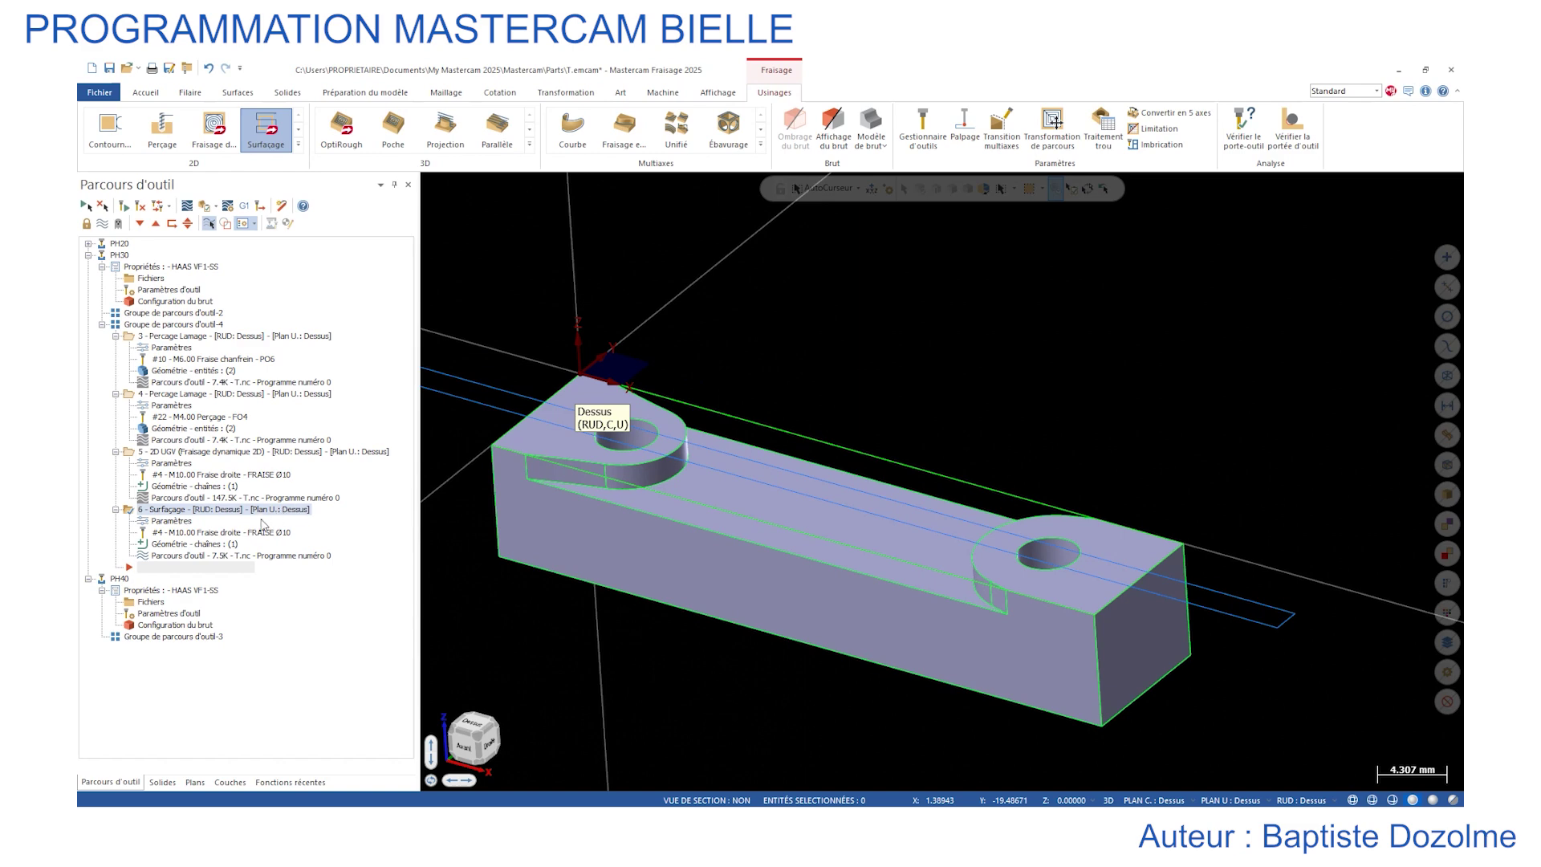
left_click(214, 127)
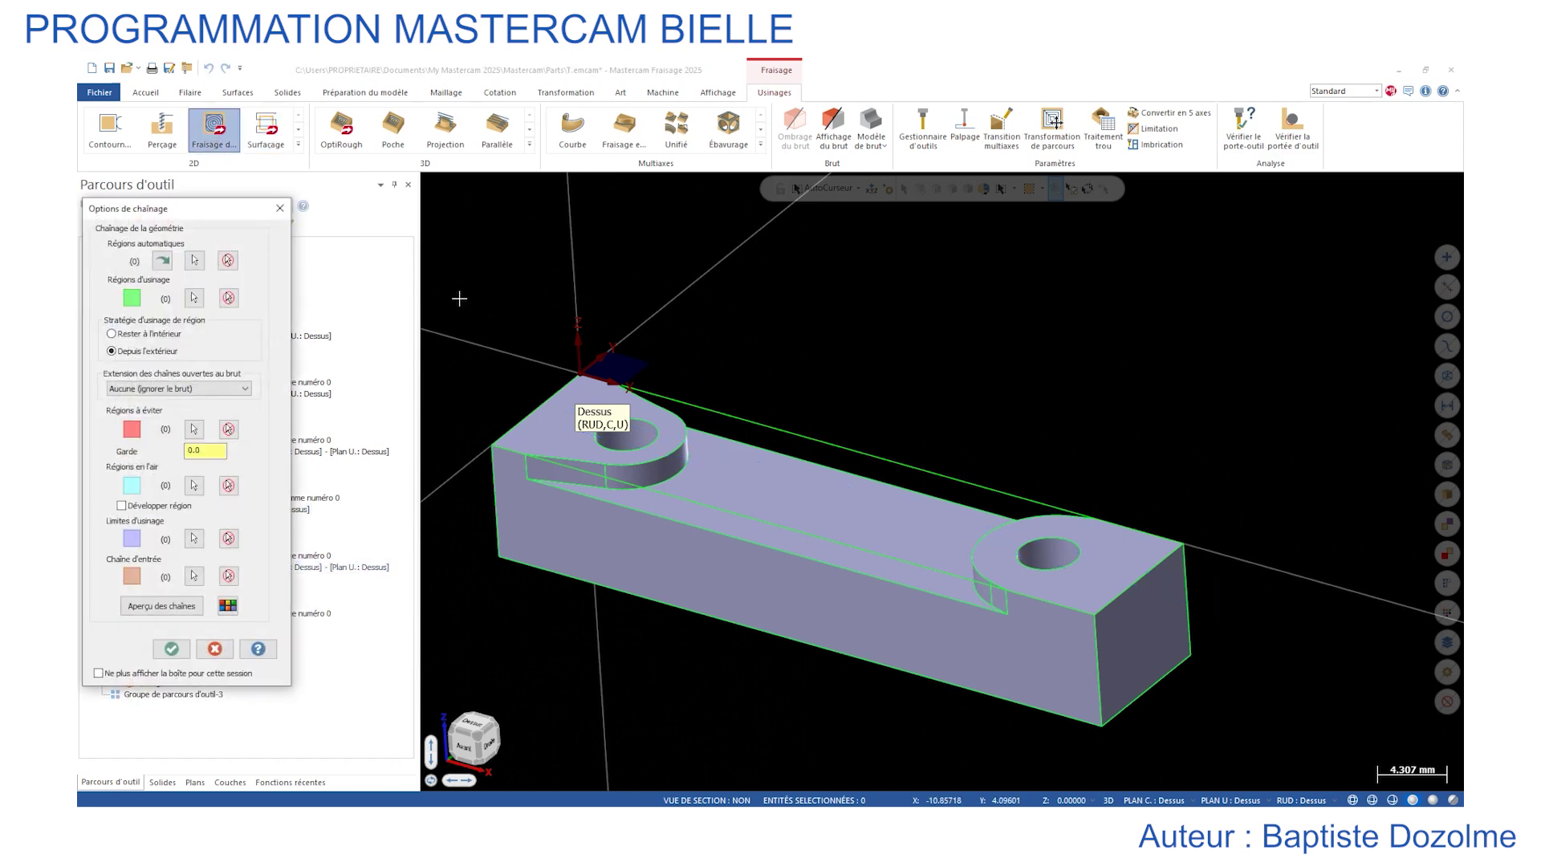
left_click(193, 297)
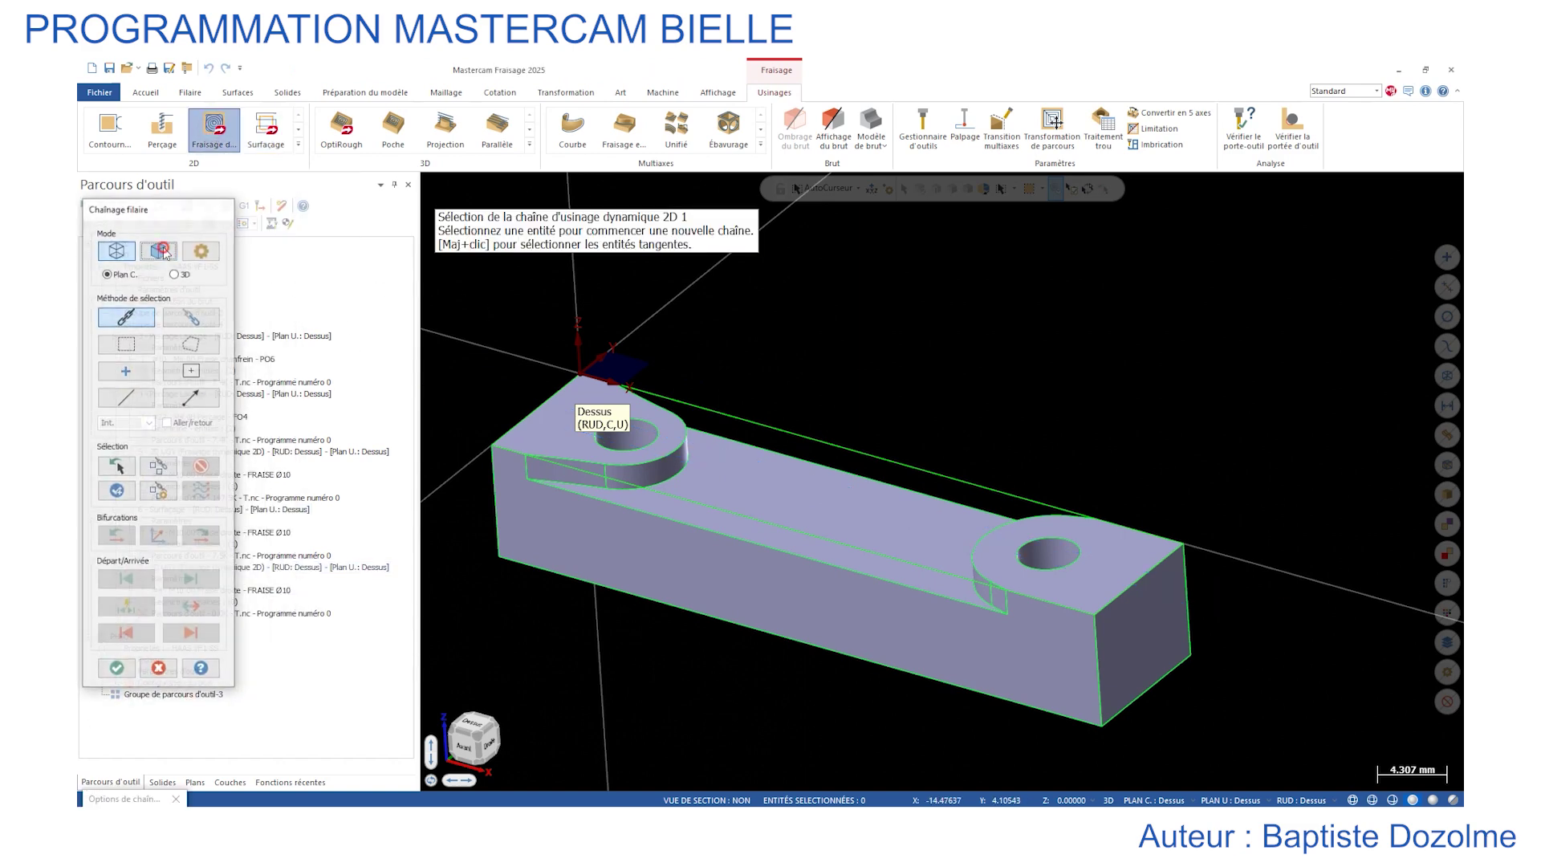
left_click(159, 250)
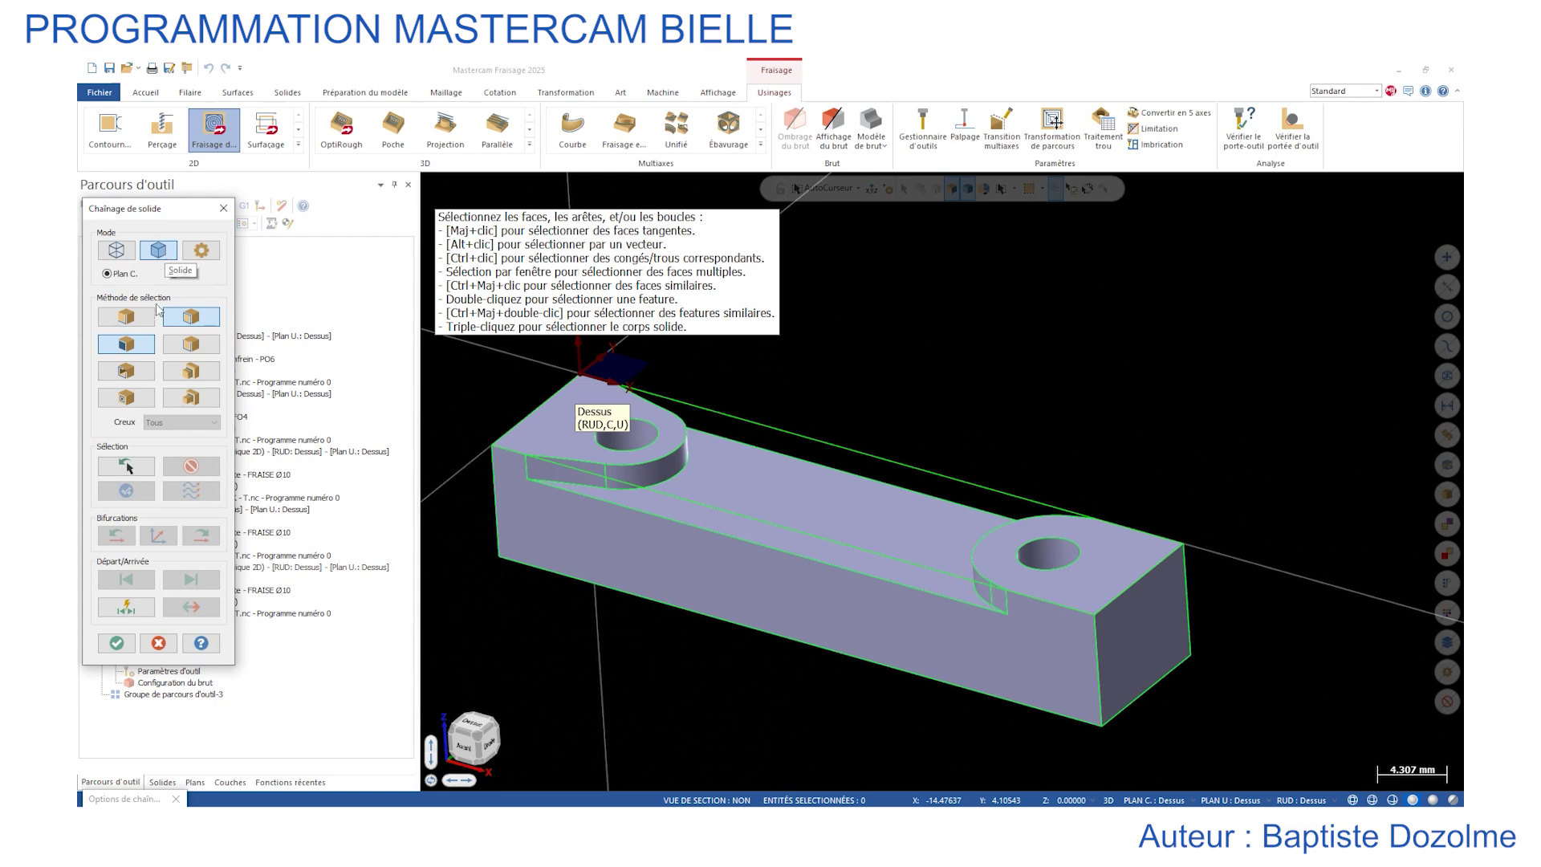
left_click(204, 315)
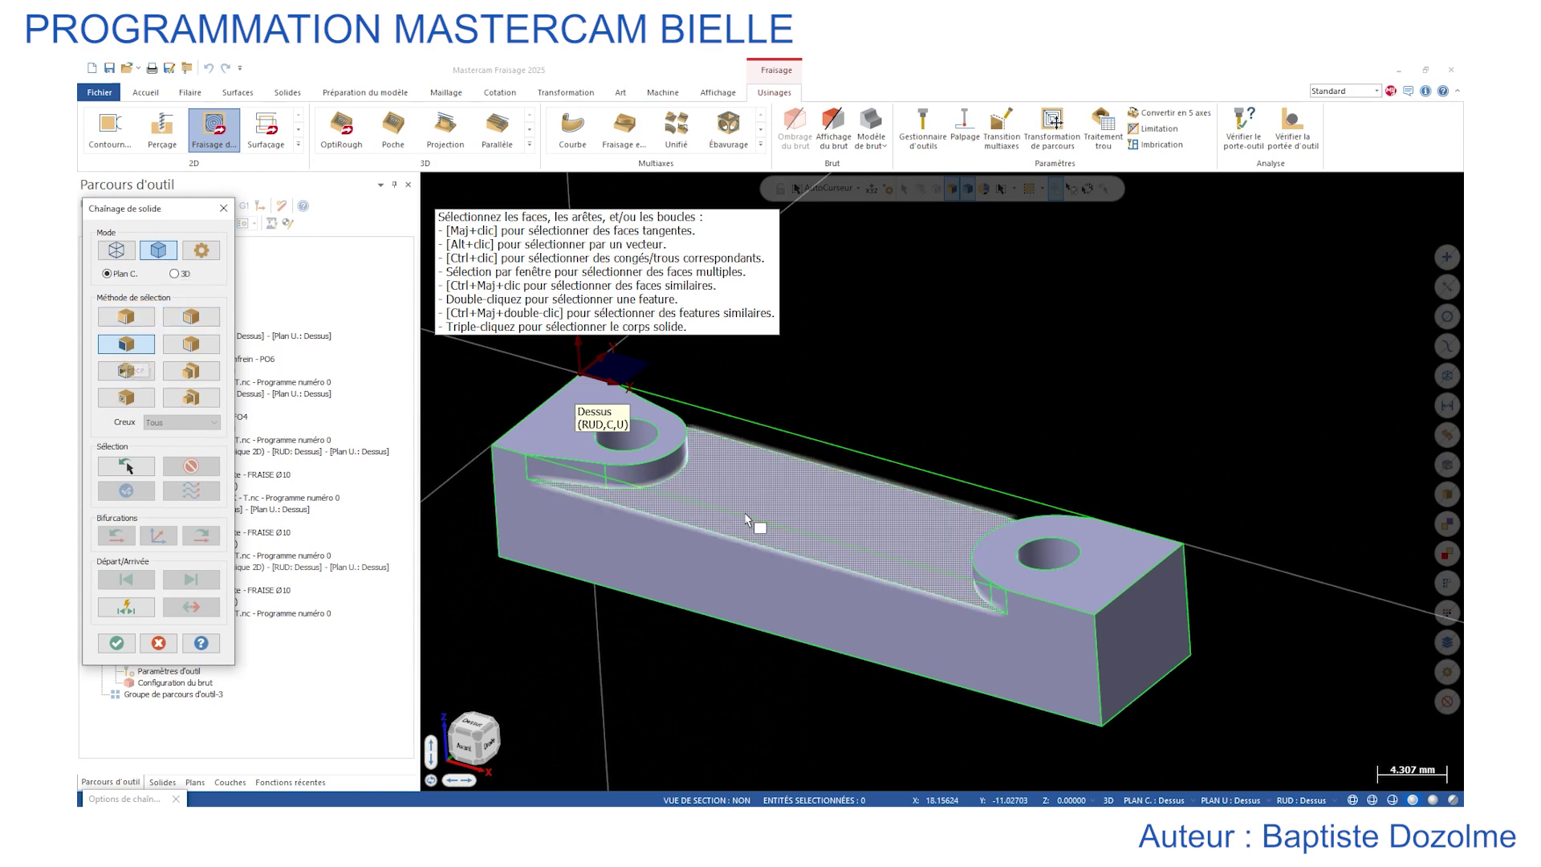
left_click(779, 494)
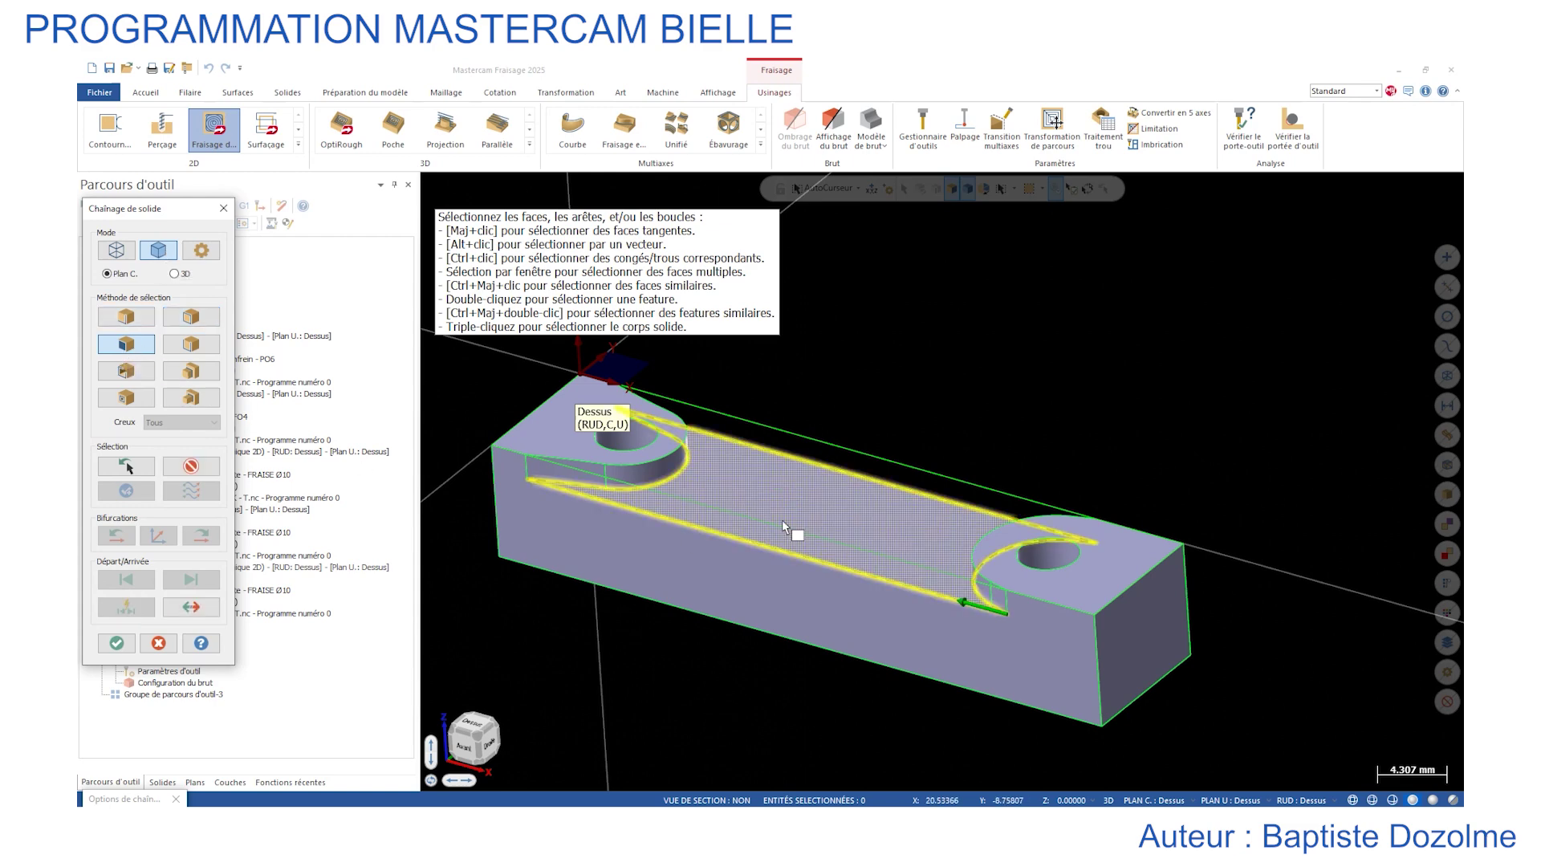
left_click(117, 642)
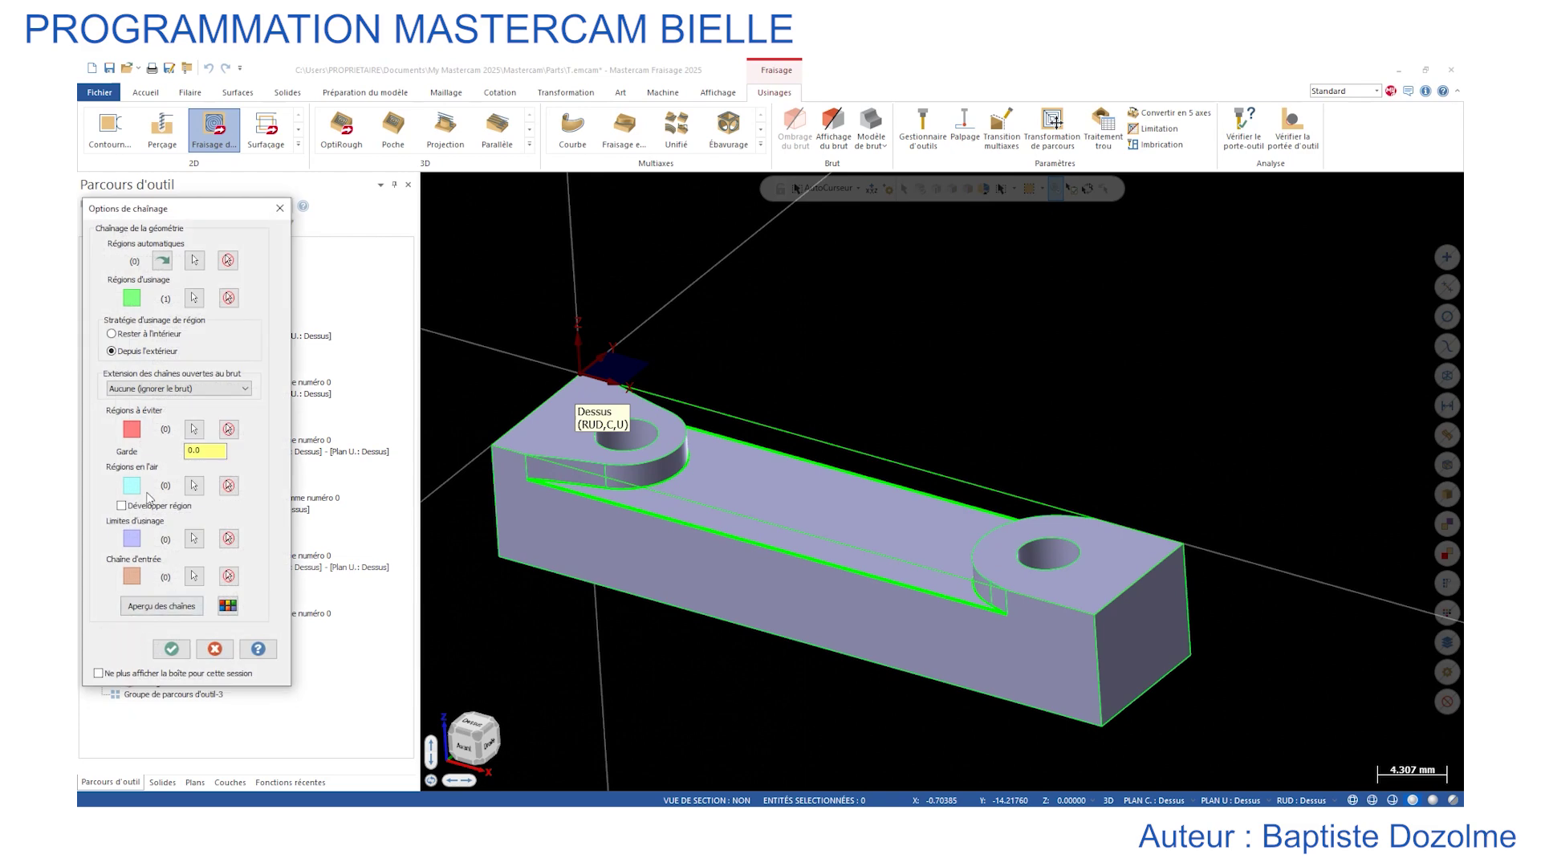
Set the top faces of both bosses as avoidance regions and accept the chaining options of the dynamic milling operation.
left_click(194, 429)
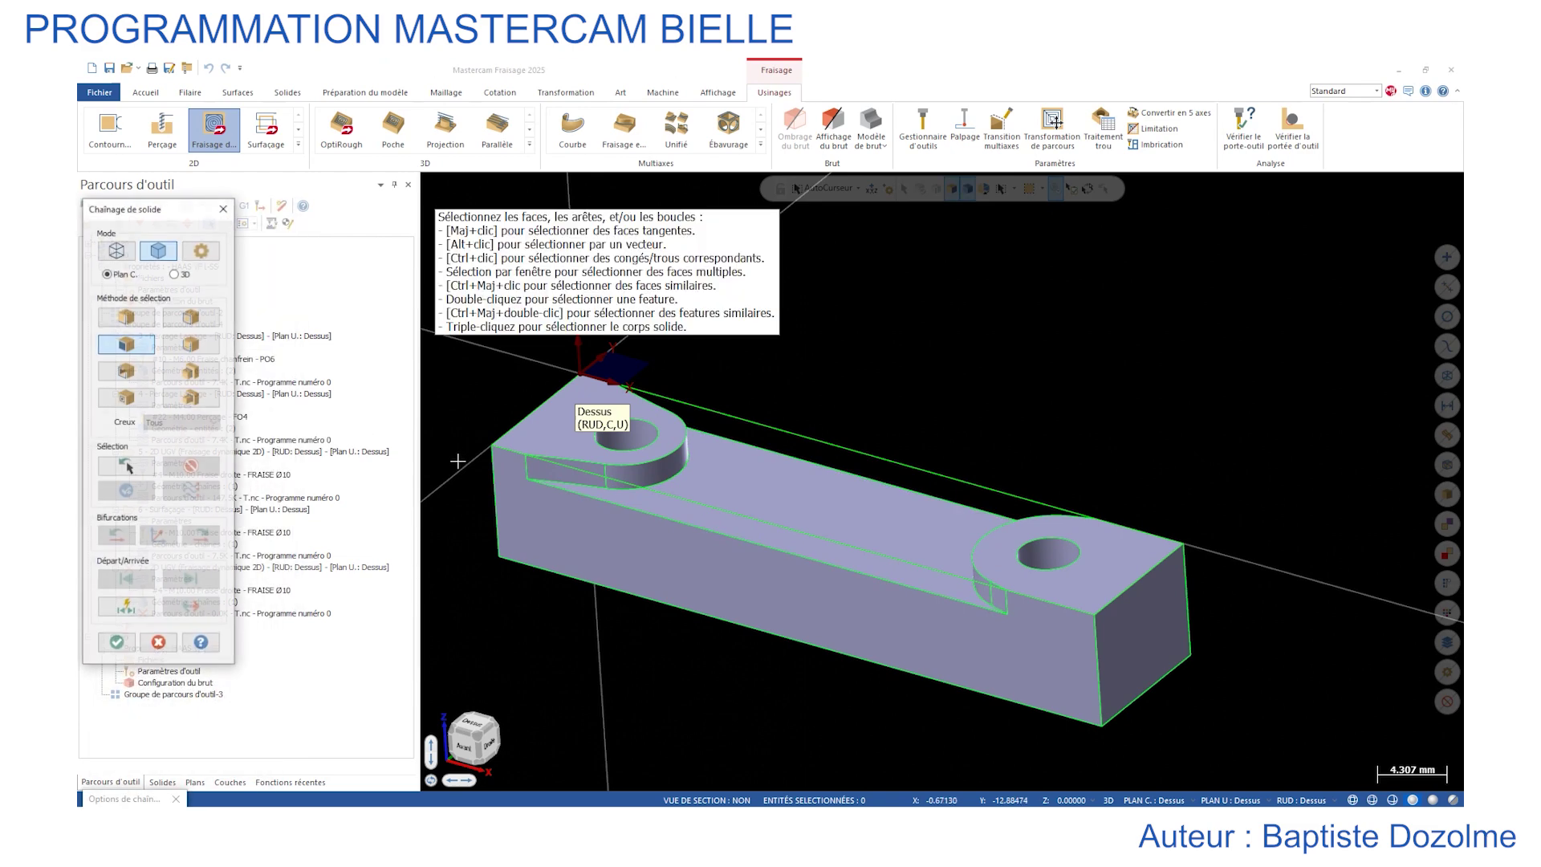
left_click(569, 446)
left_click(1104, 566)
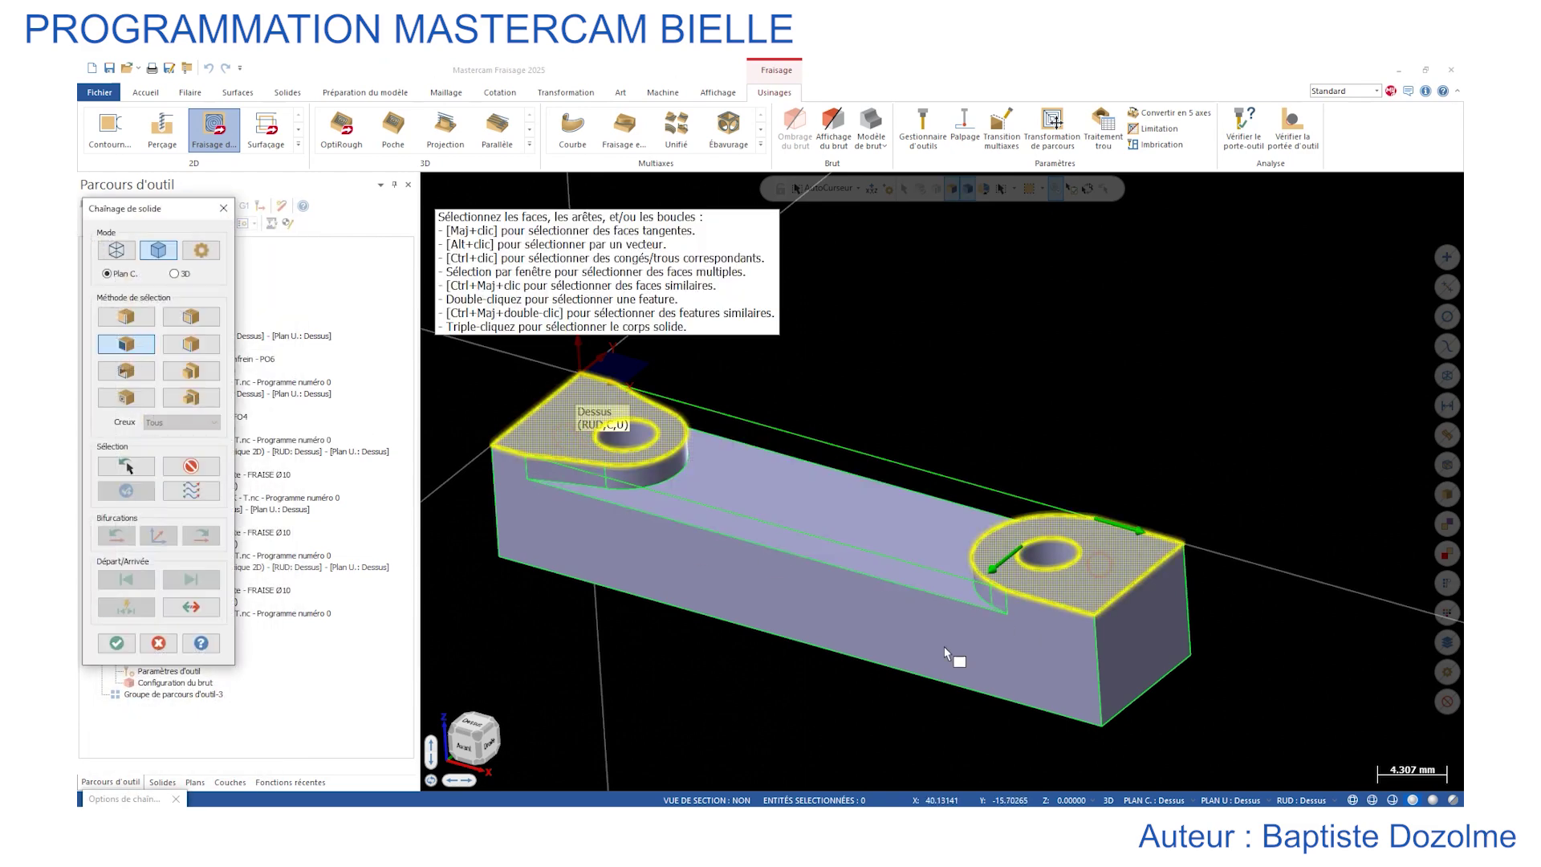
left_click(117, 642)
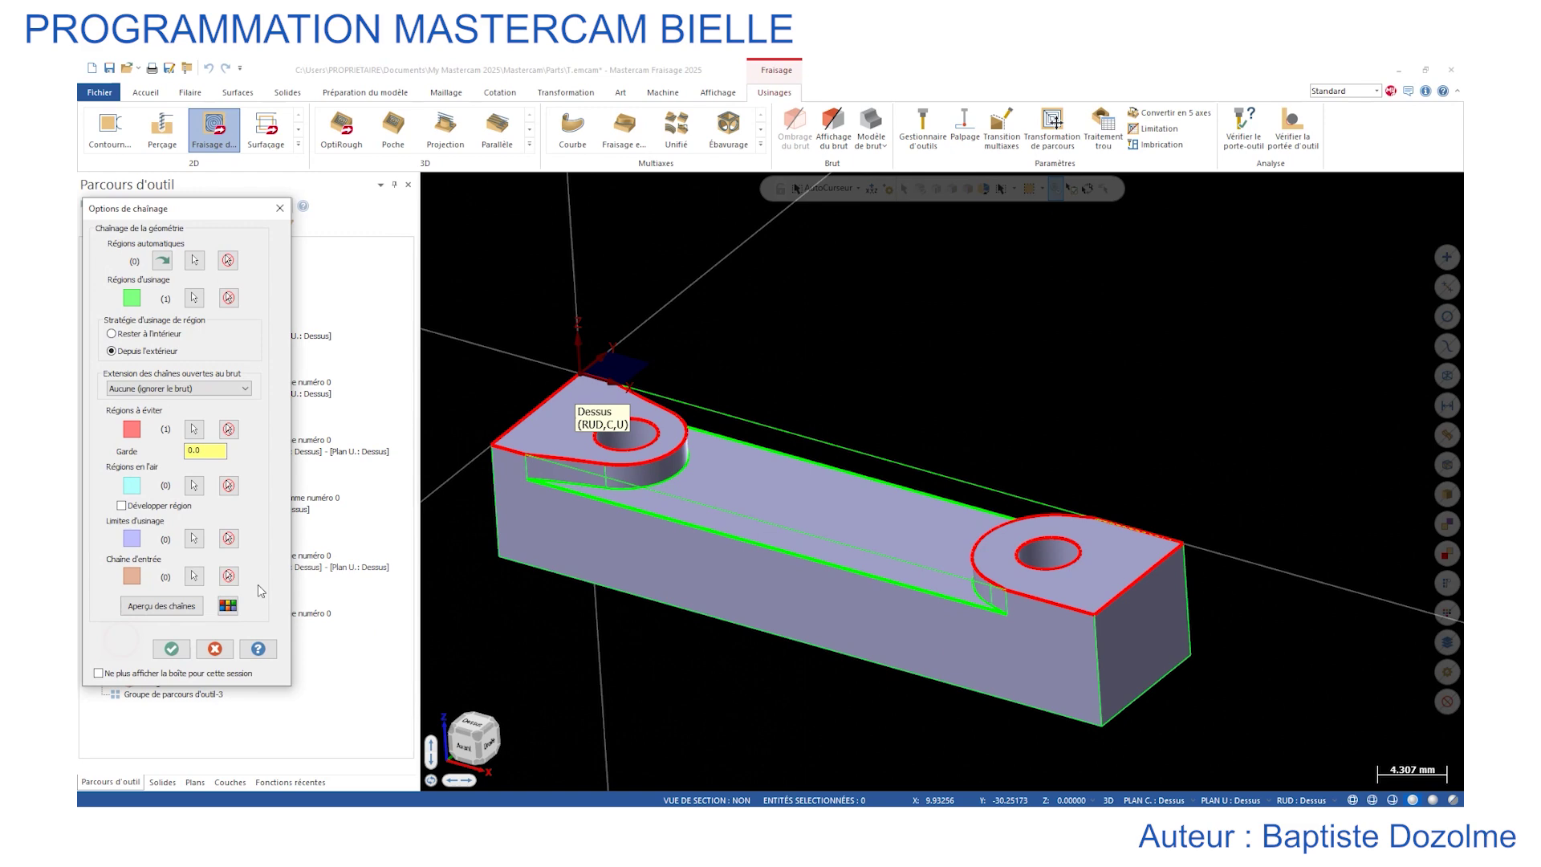
left_click(170, 648)
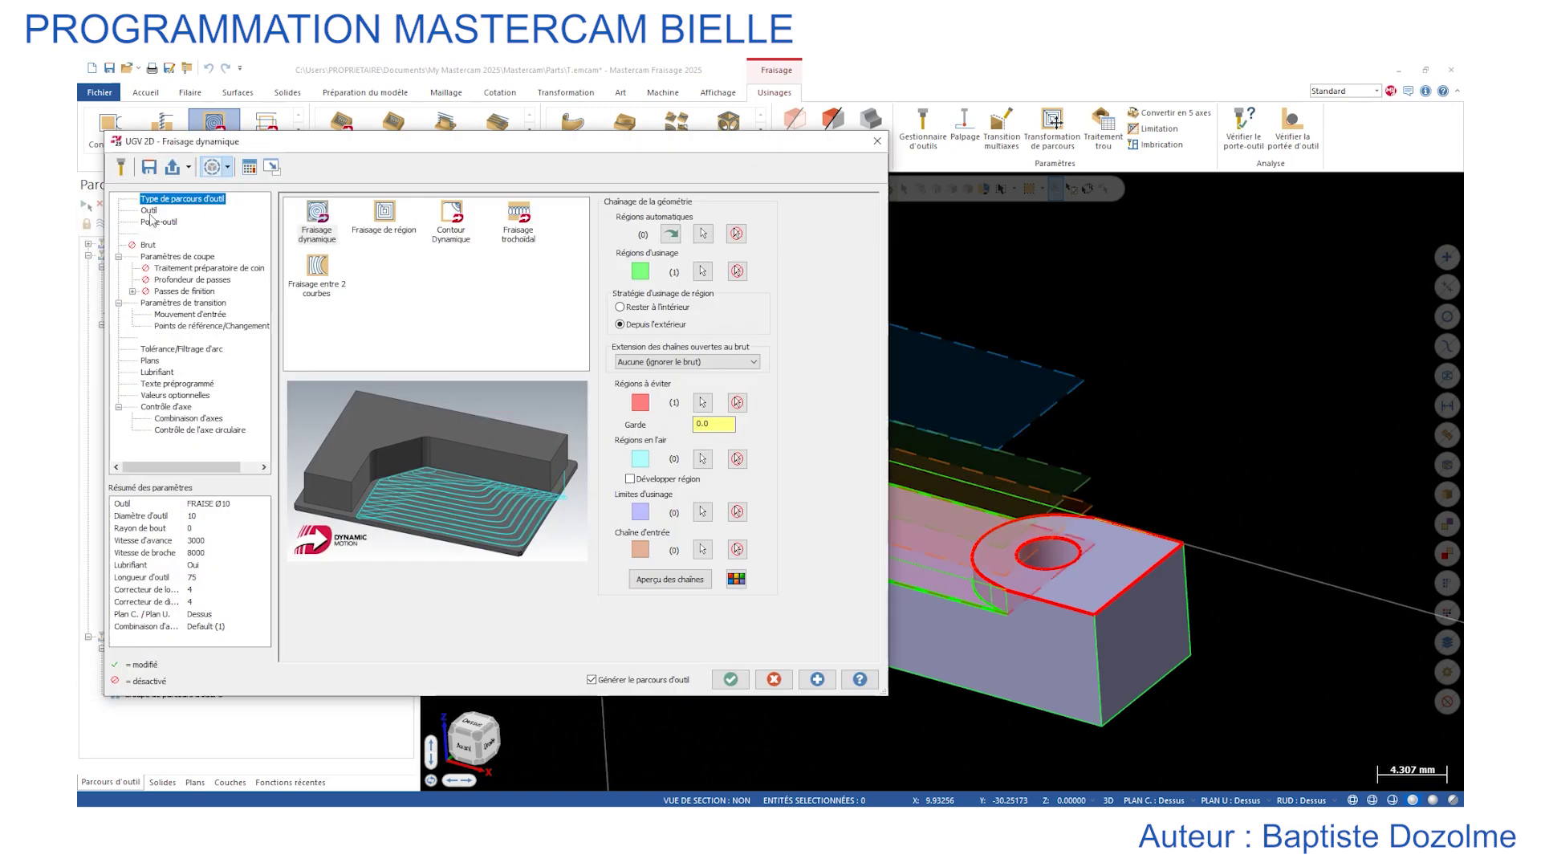
Set the FRAISE Ø10 tool's spindle speed to 8000 and feed rate to 3000 for the dynamic milling operation.
left_click(149, 211)
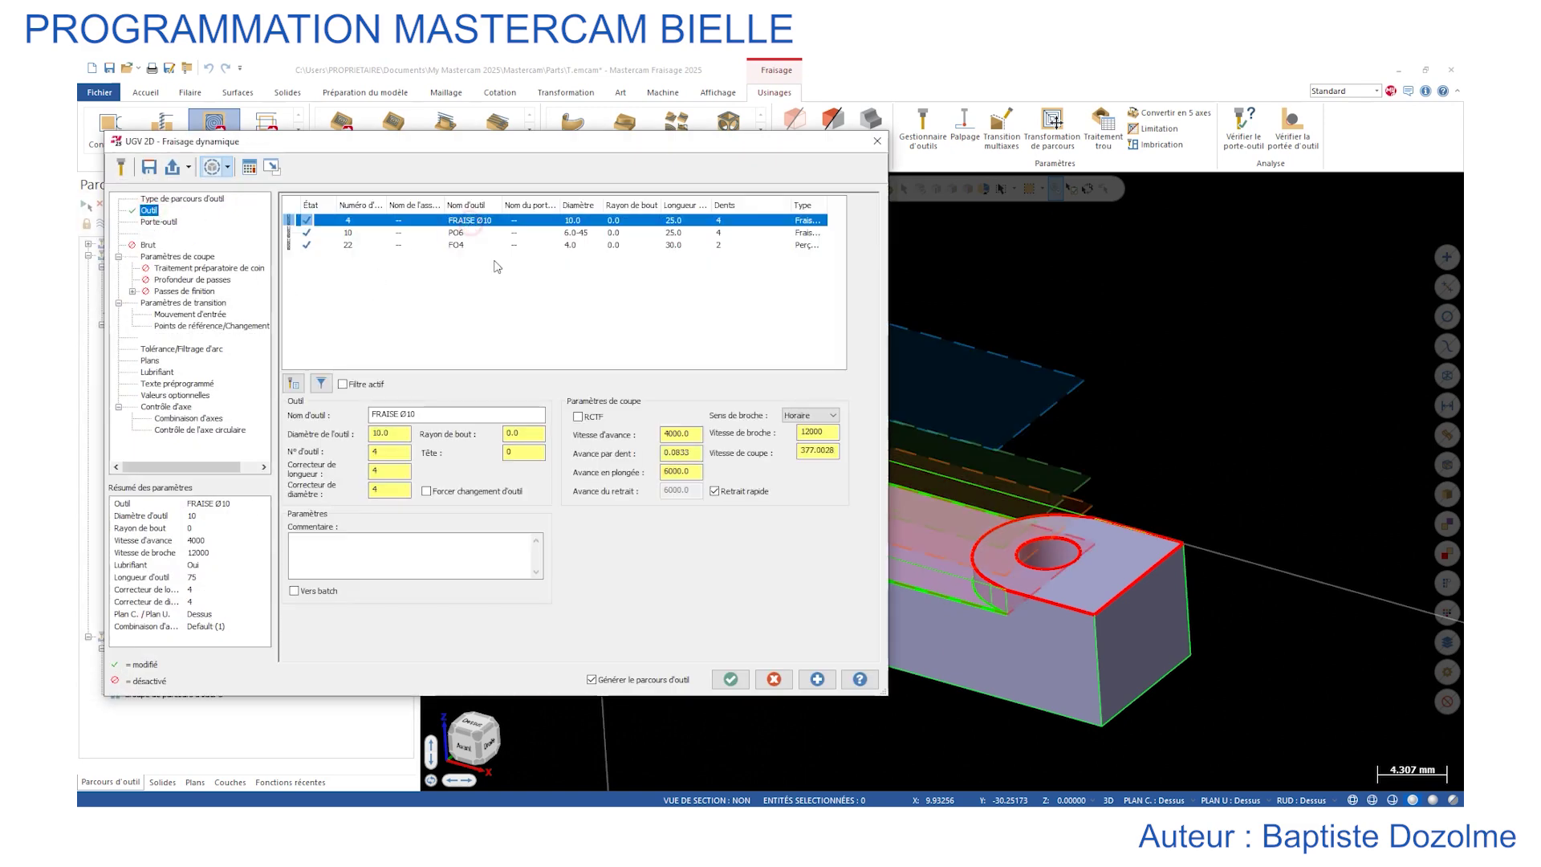
double_click(807, 434)
type("8")
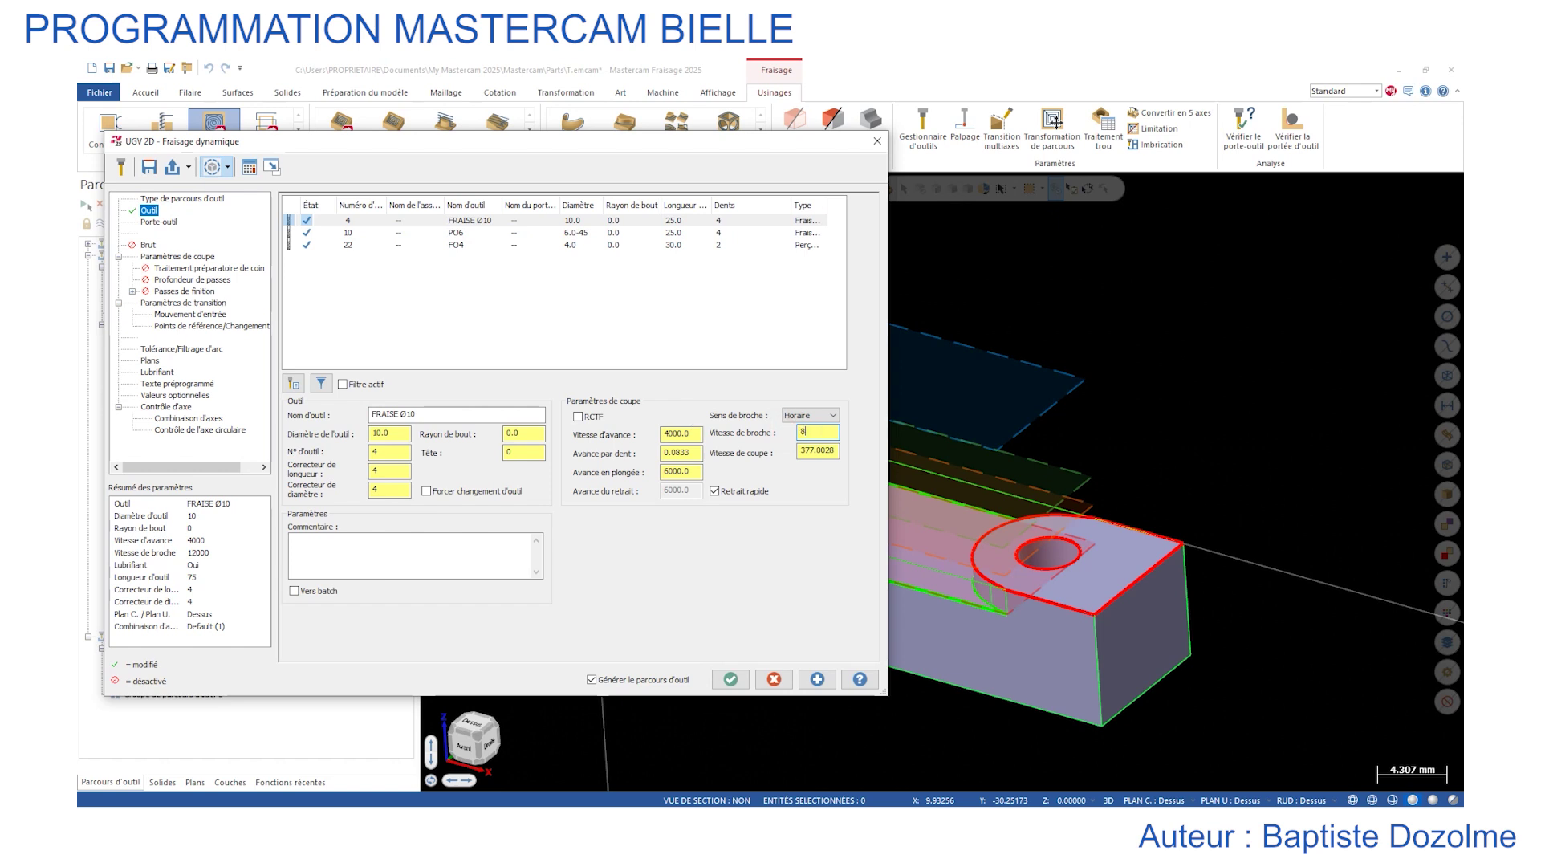
double_click(681, 434)
type("3000")
key("Return")
Set the stock to leave on the walls to 0.05 in the dynamic milling cut parameters.
left_click(207, 257)
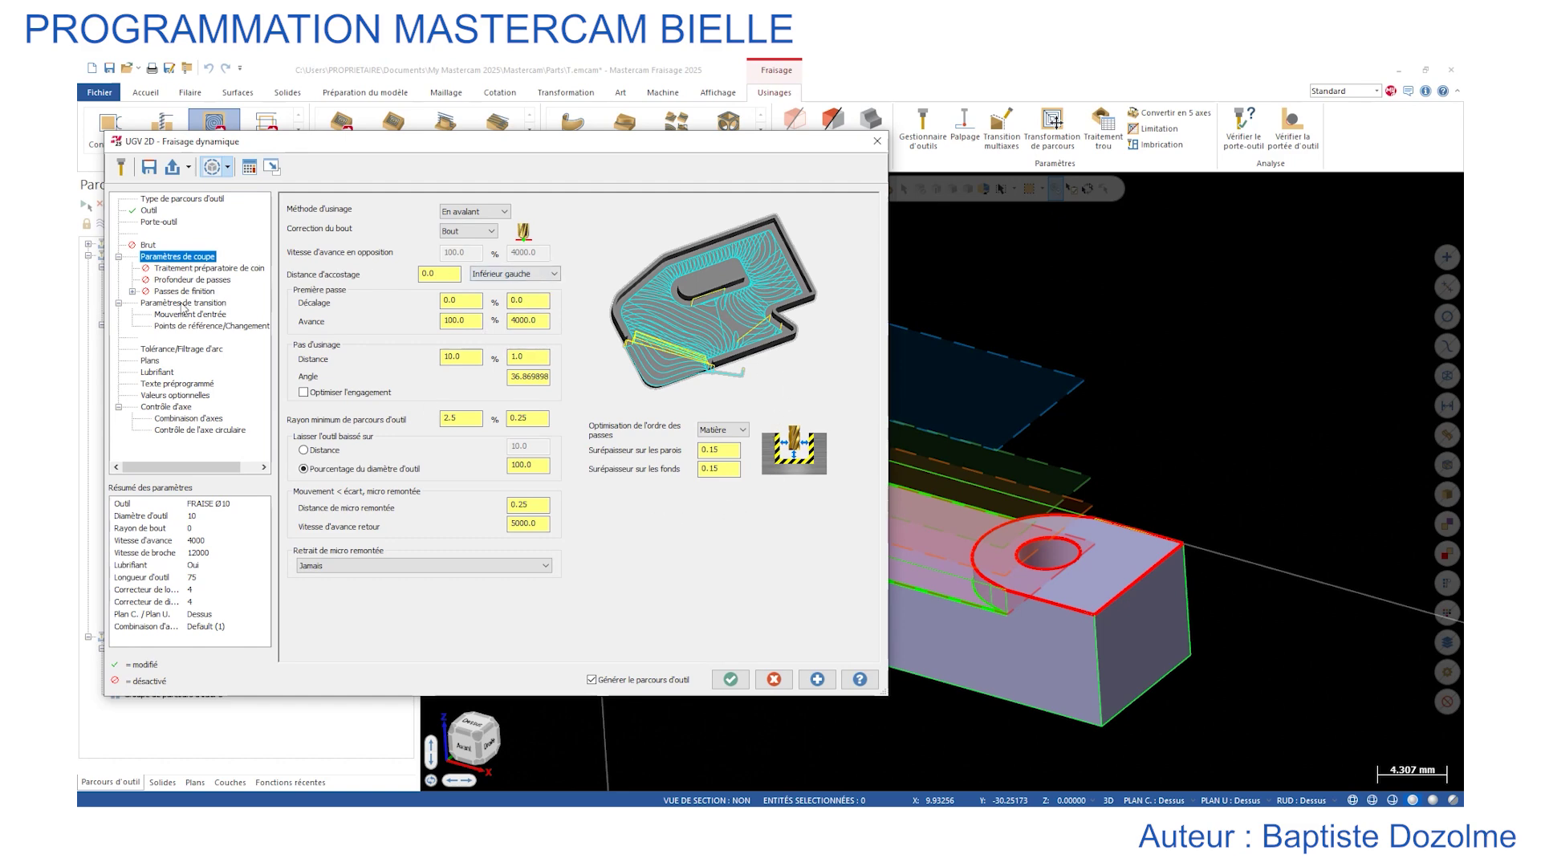
double_click(728, 451)
type("0.05")
key("Return")
Set the machining depth to -1.75 from a point on the recessed floor's edge and generate the dynamic milling toolpath.
left_click(178, 304)
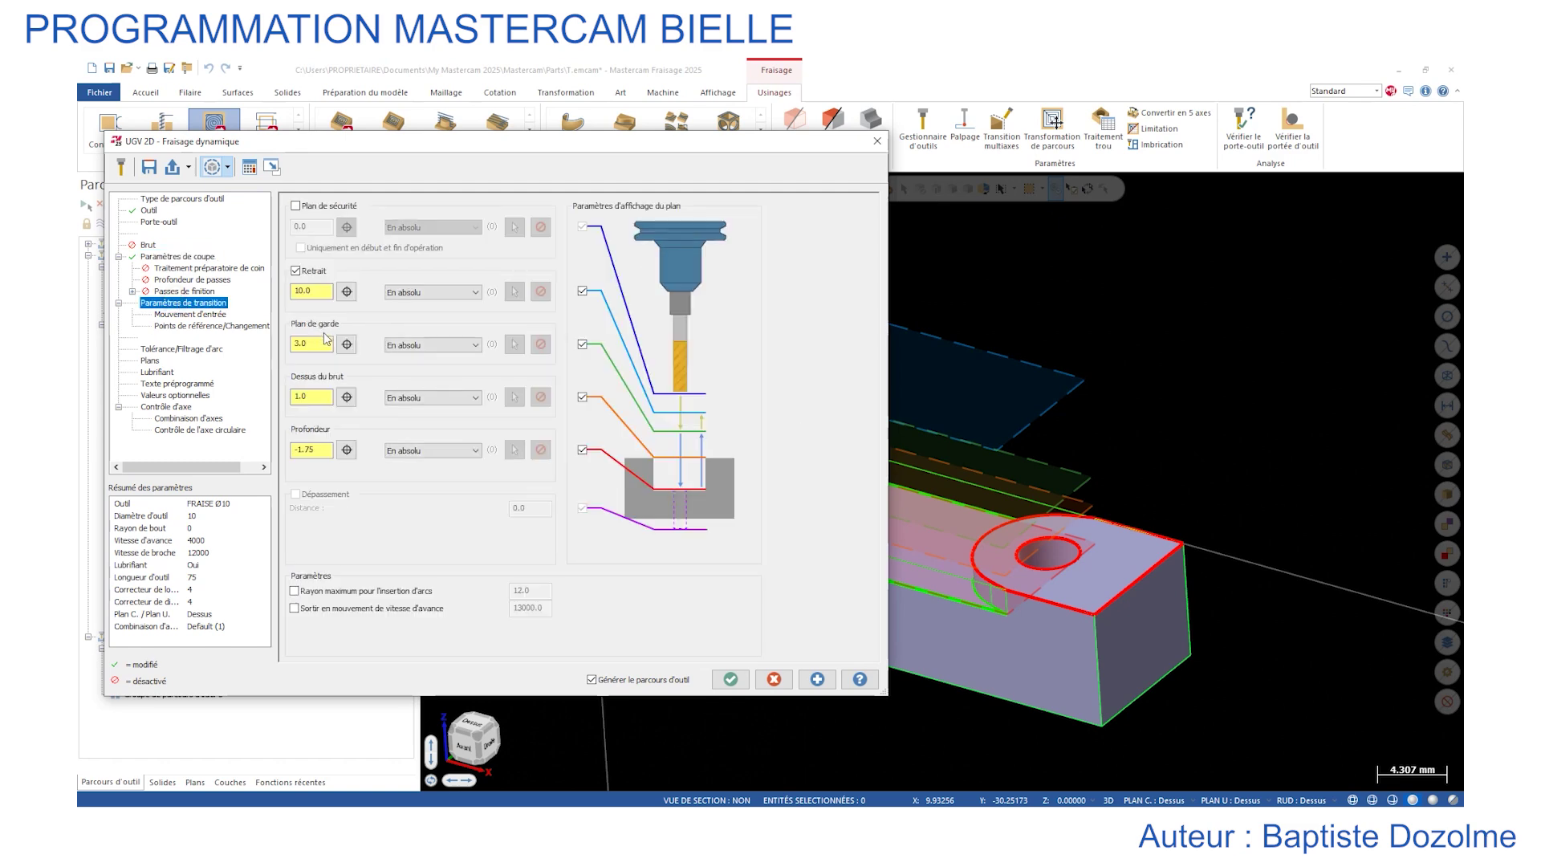
left_click(350, 456)
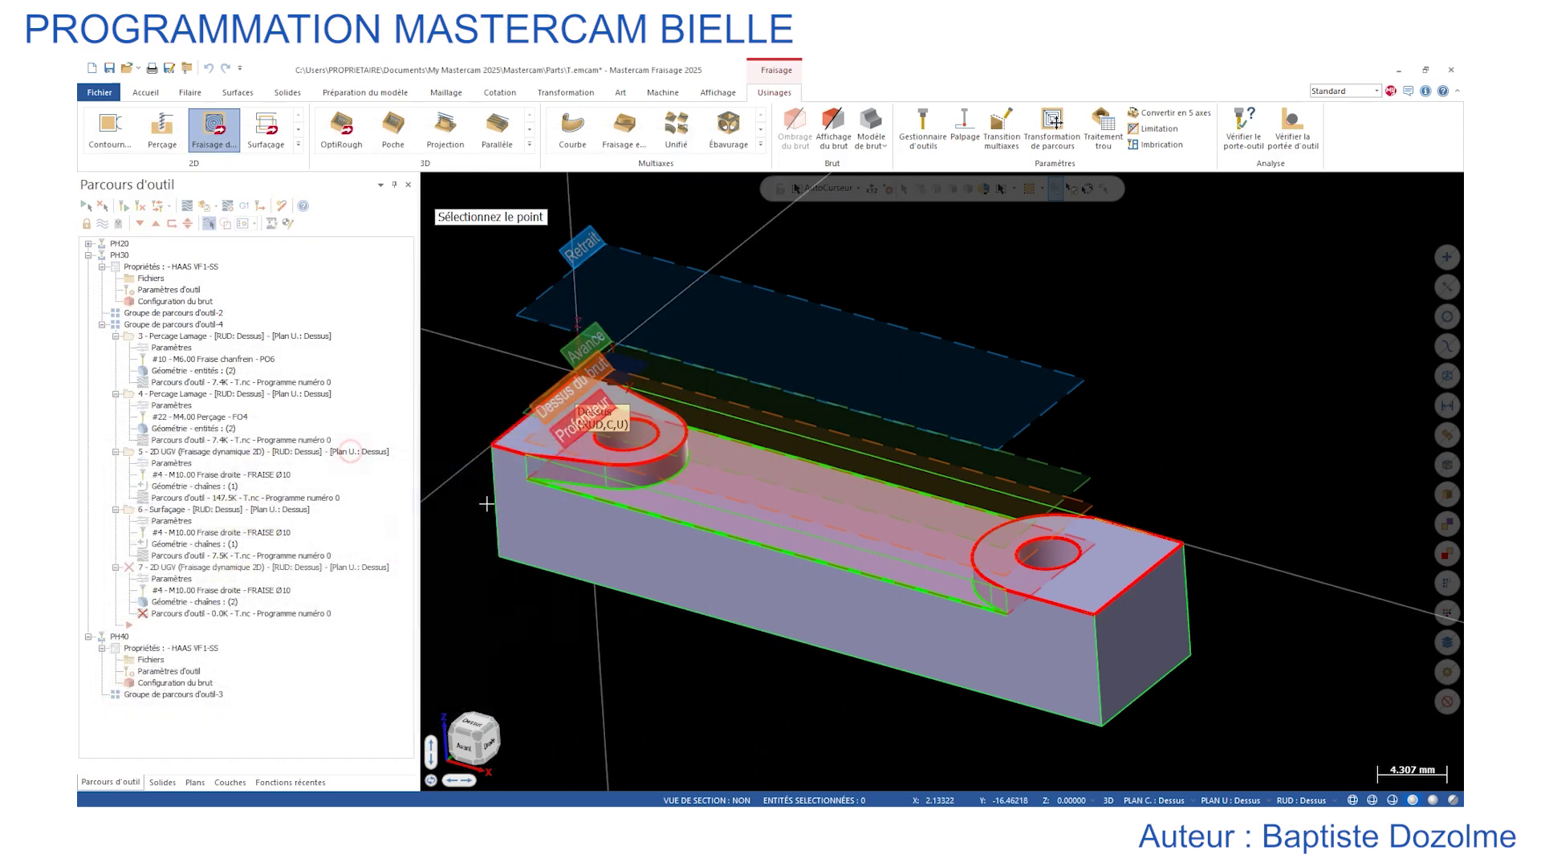
left_click(531, 480)
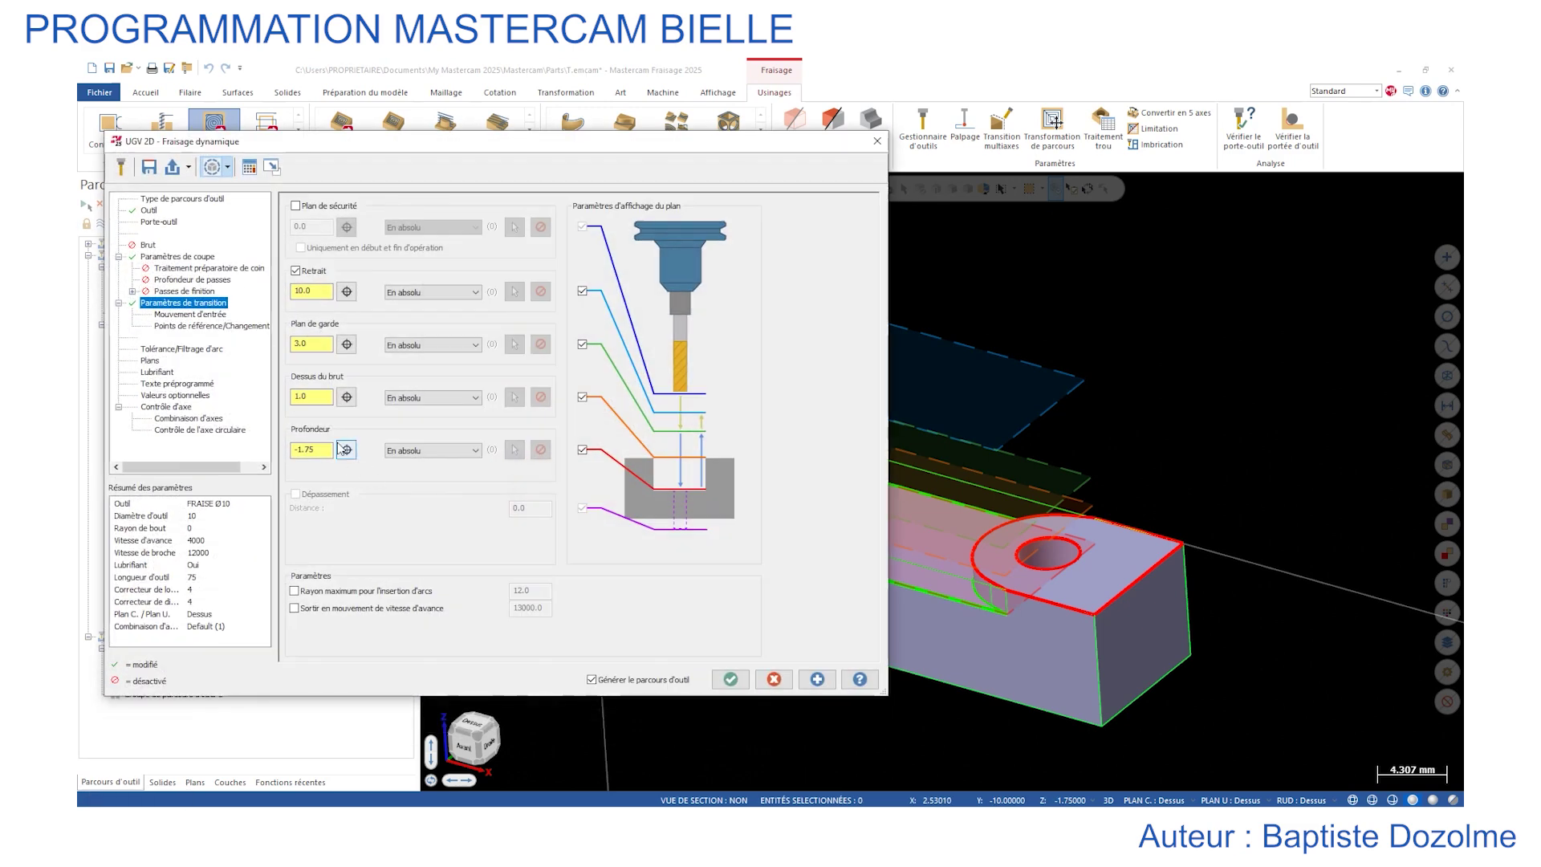
left_click(150, 361)
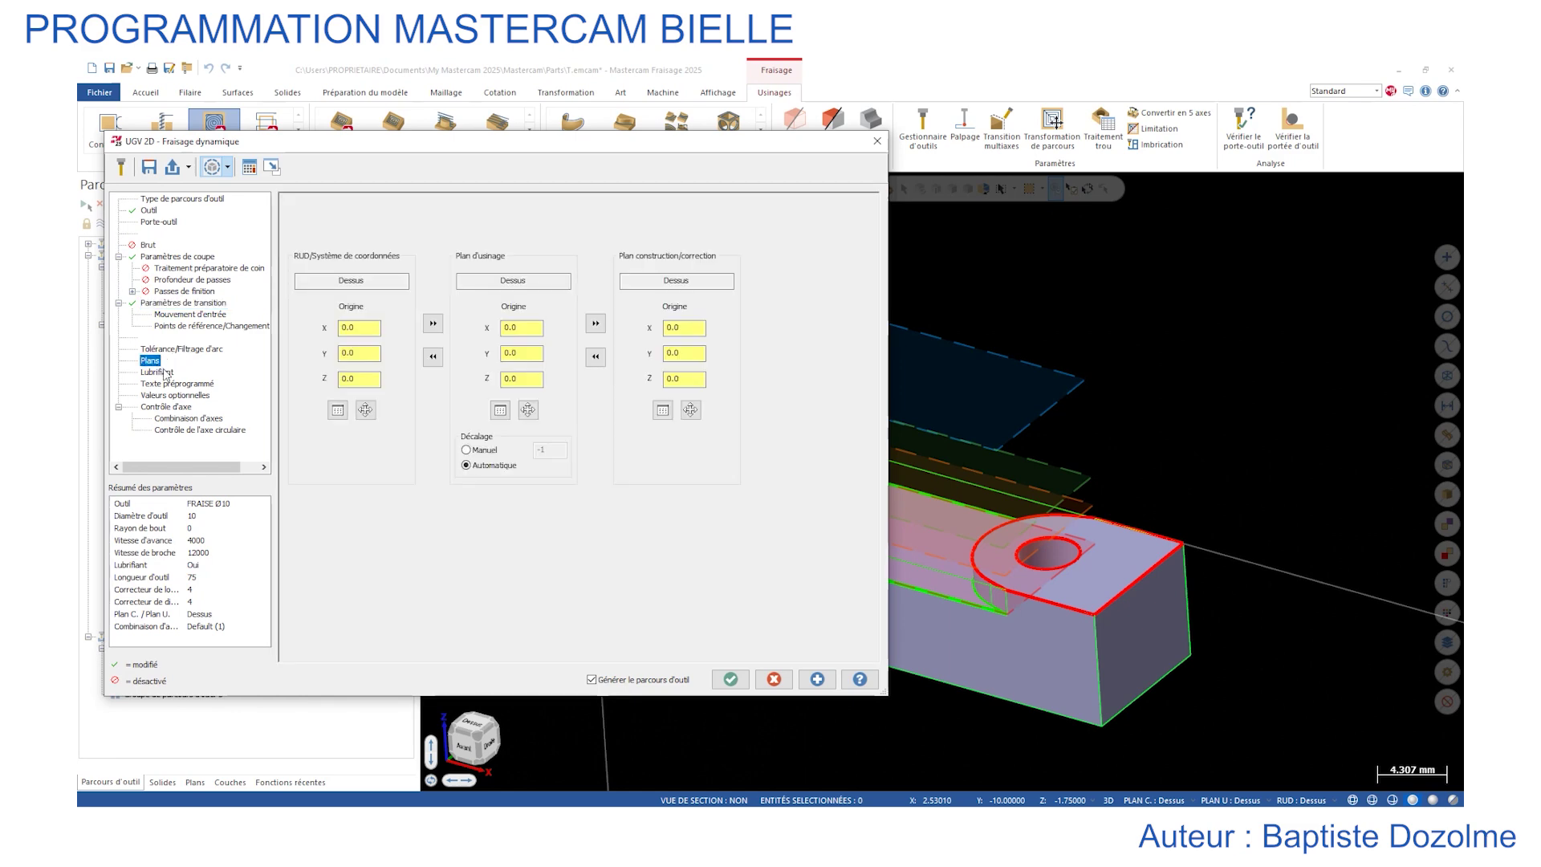
left_click(166, 374)
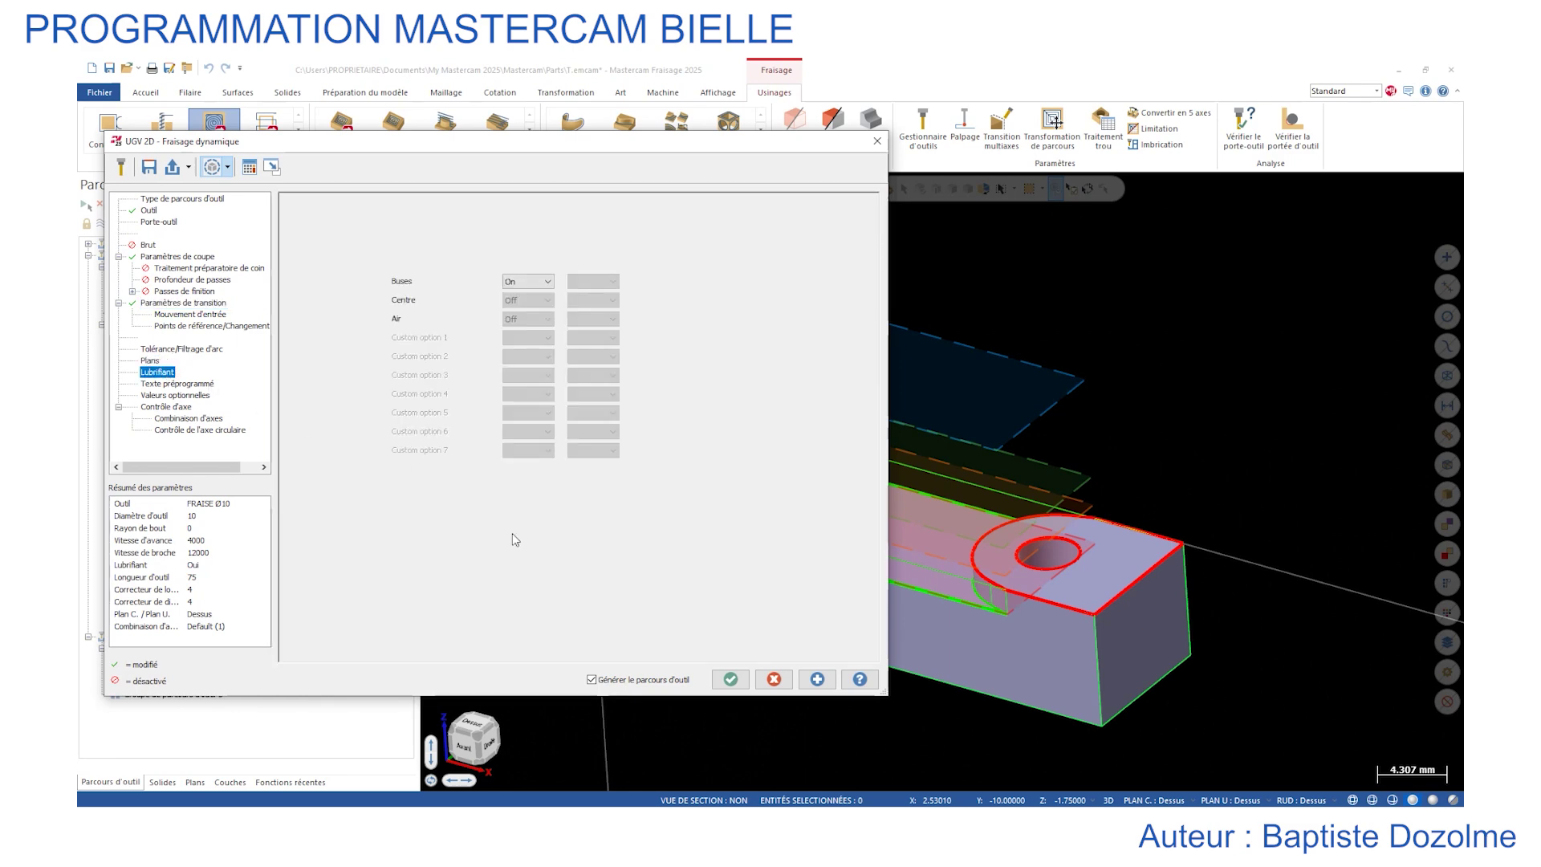
left_click(730, 679)
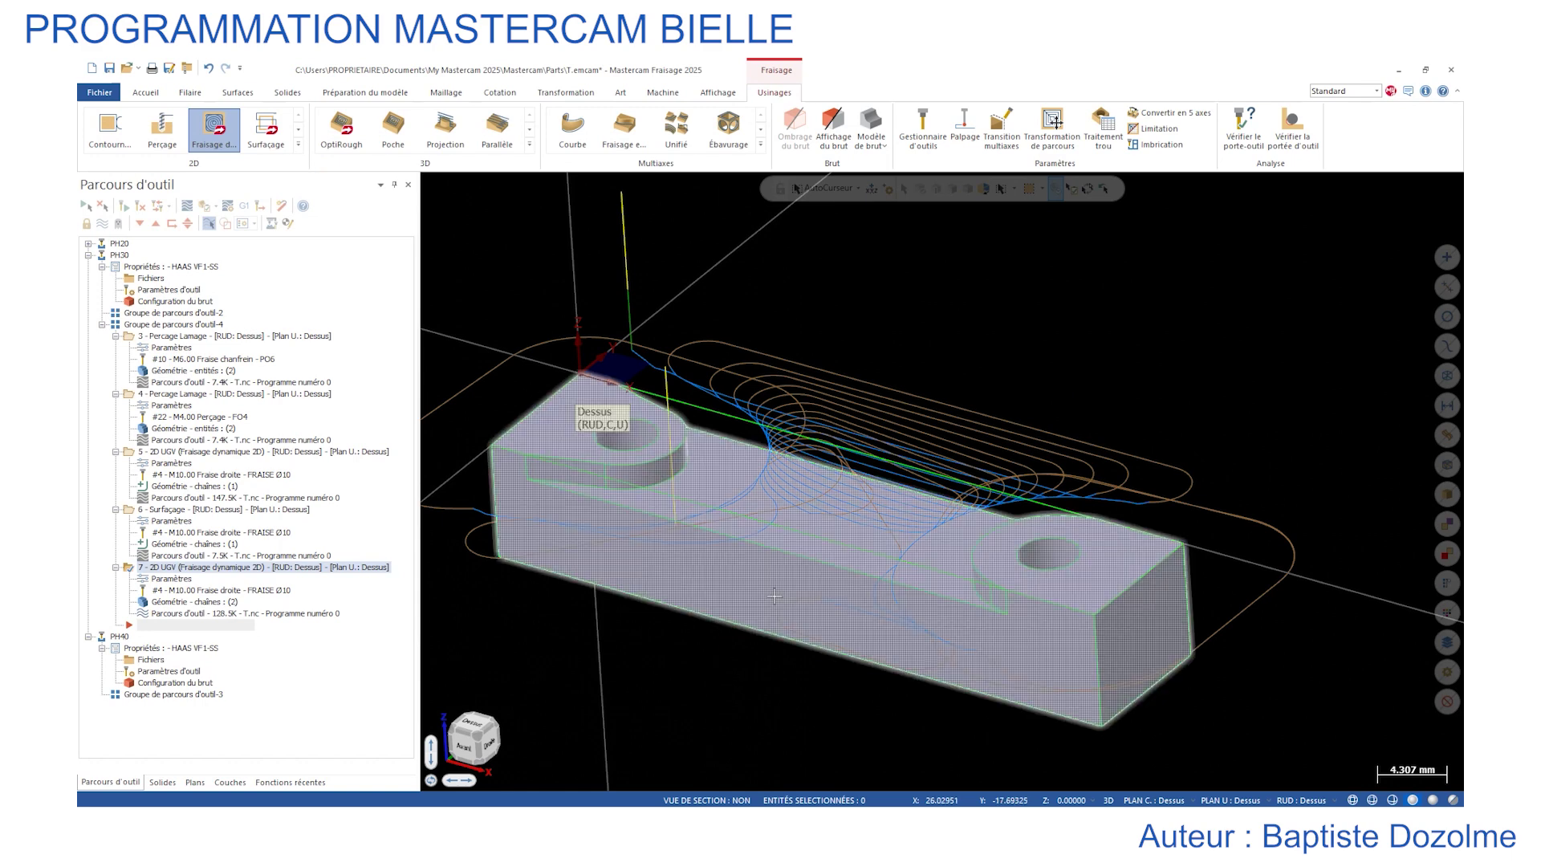
scroll(791, 550, "down", 1)
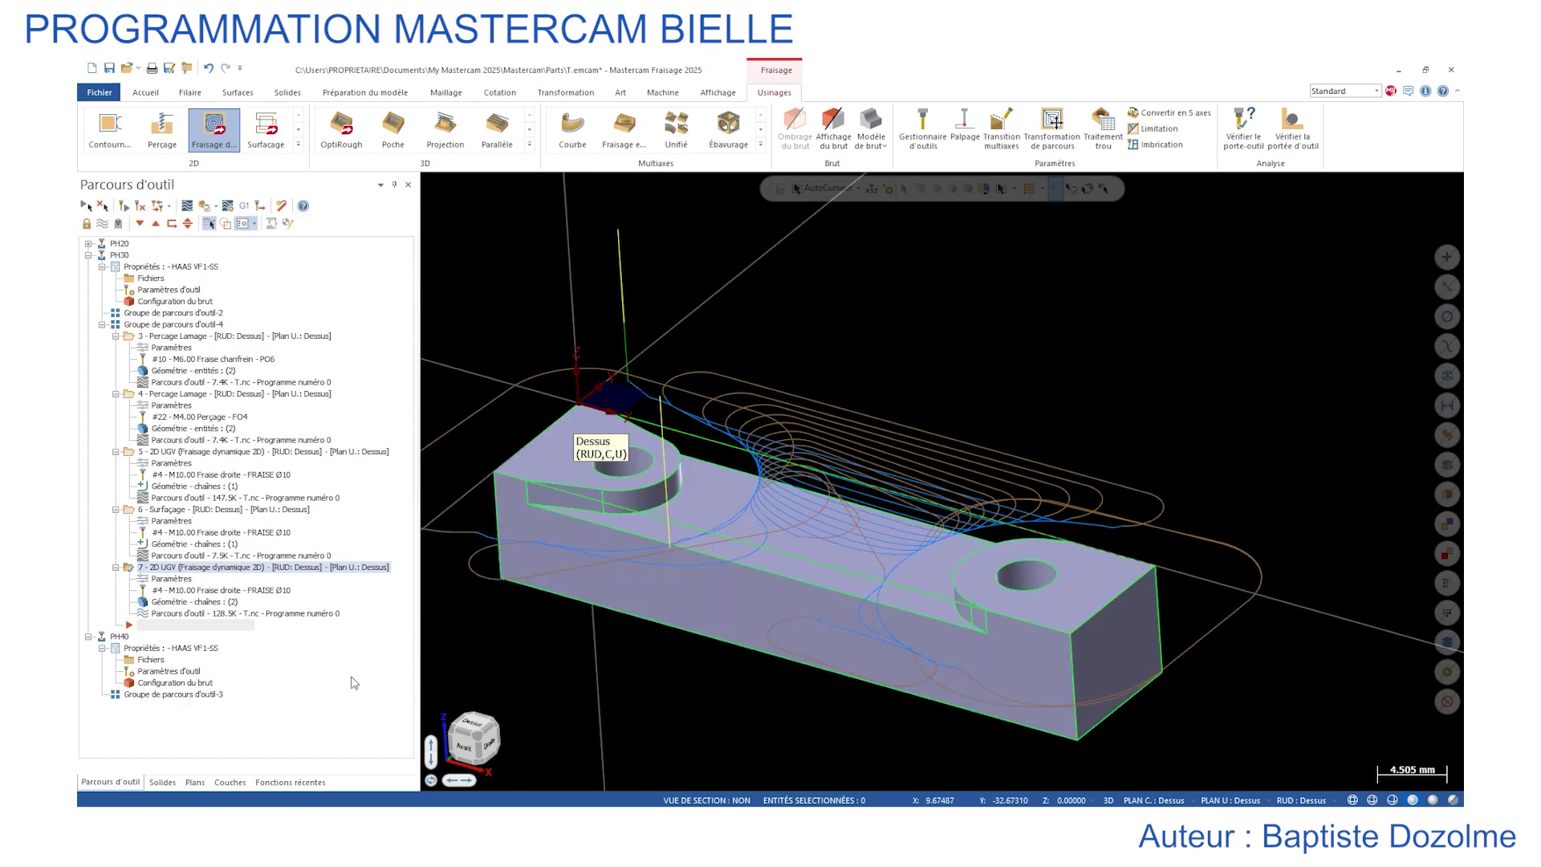
Check the wall and floor stock allowances in the dynamic milling operation's cut parameters.
left_click(173, 580)
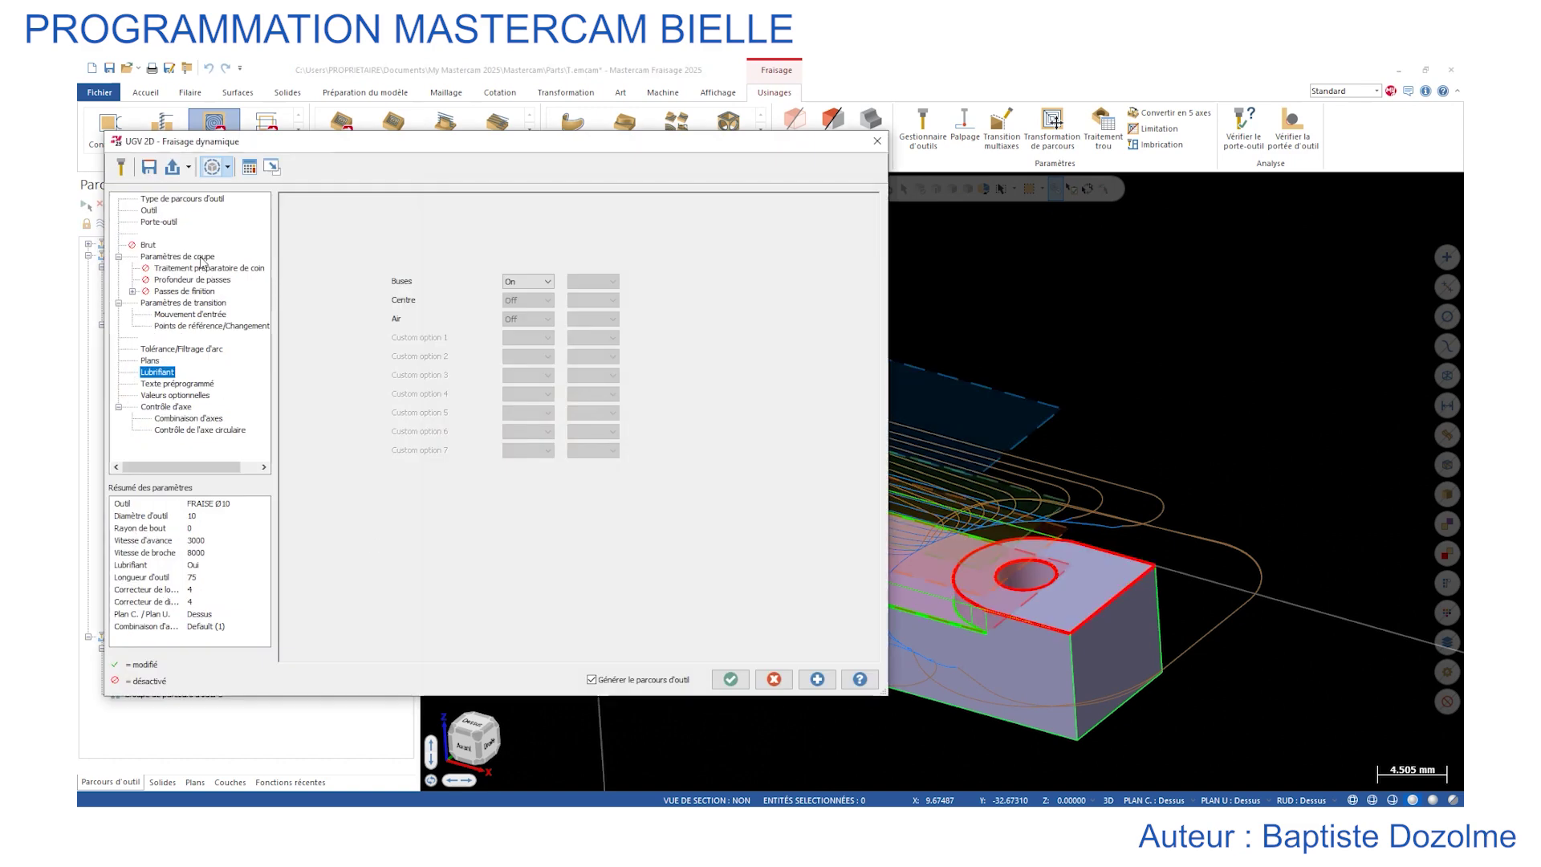
left_click(201, 258)
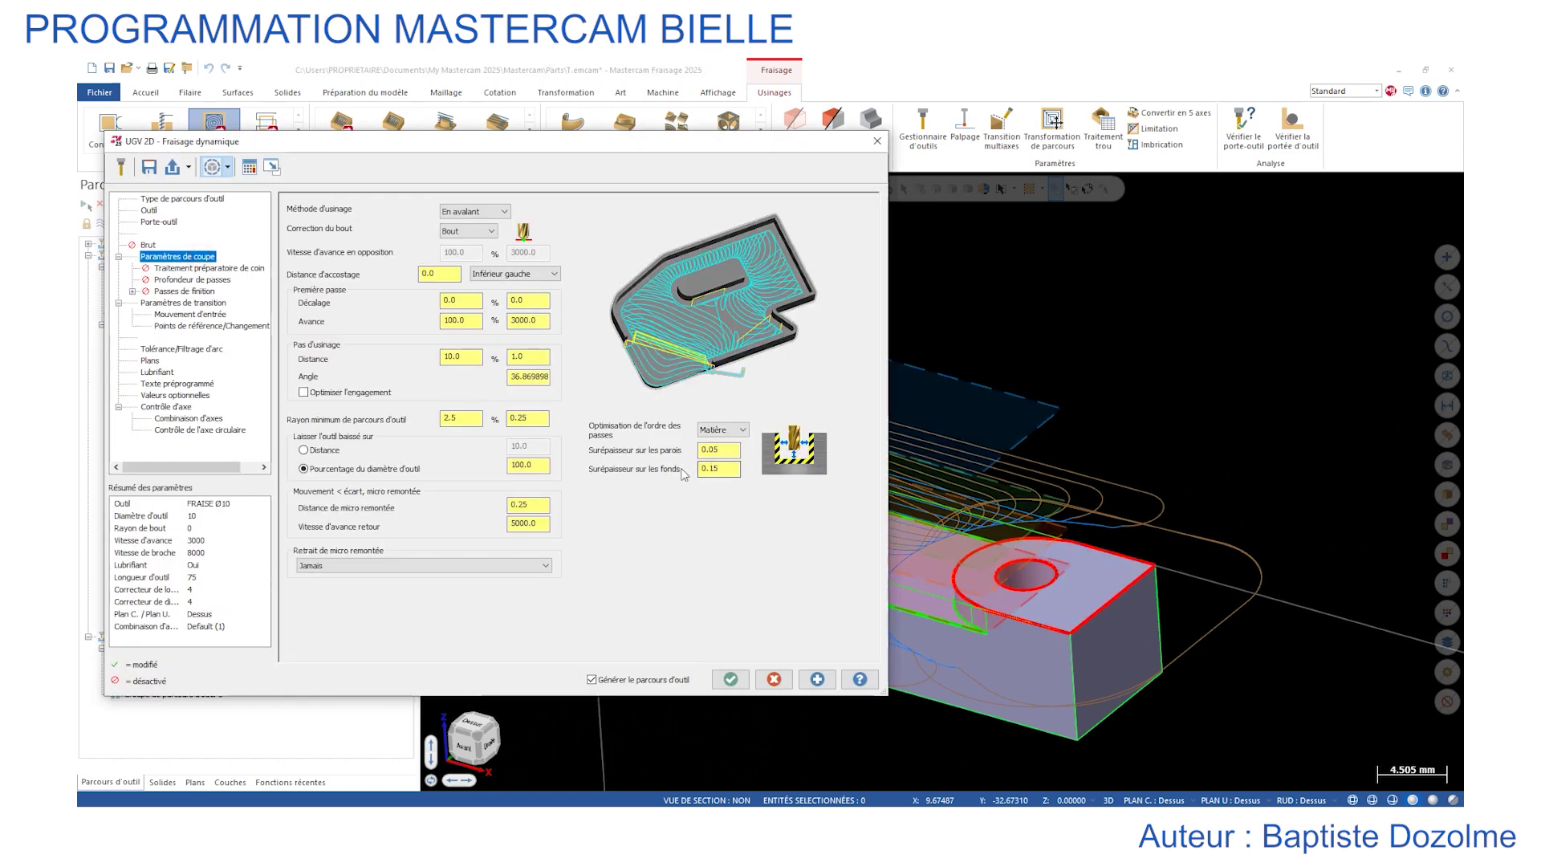
left_click(731, 679)
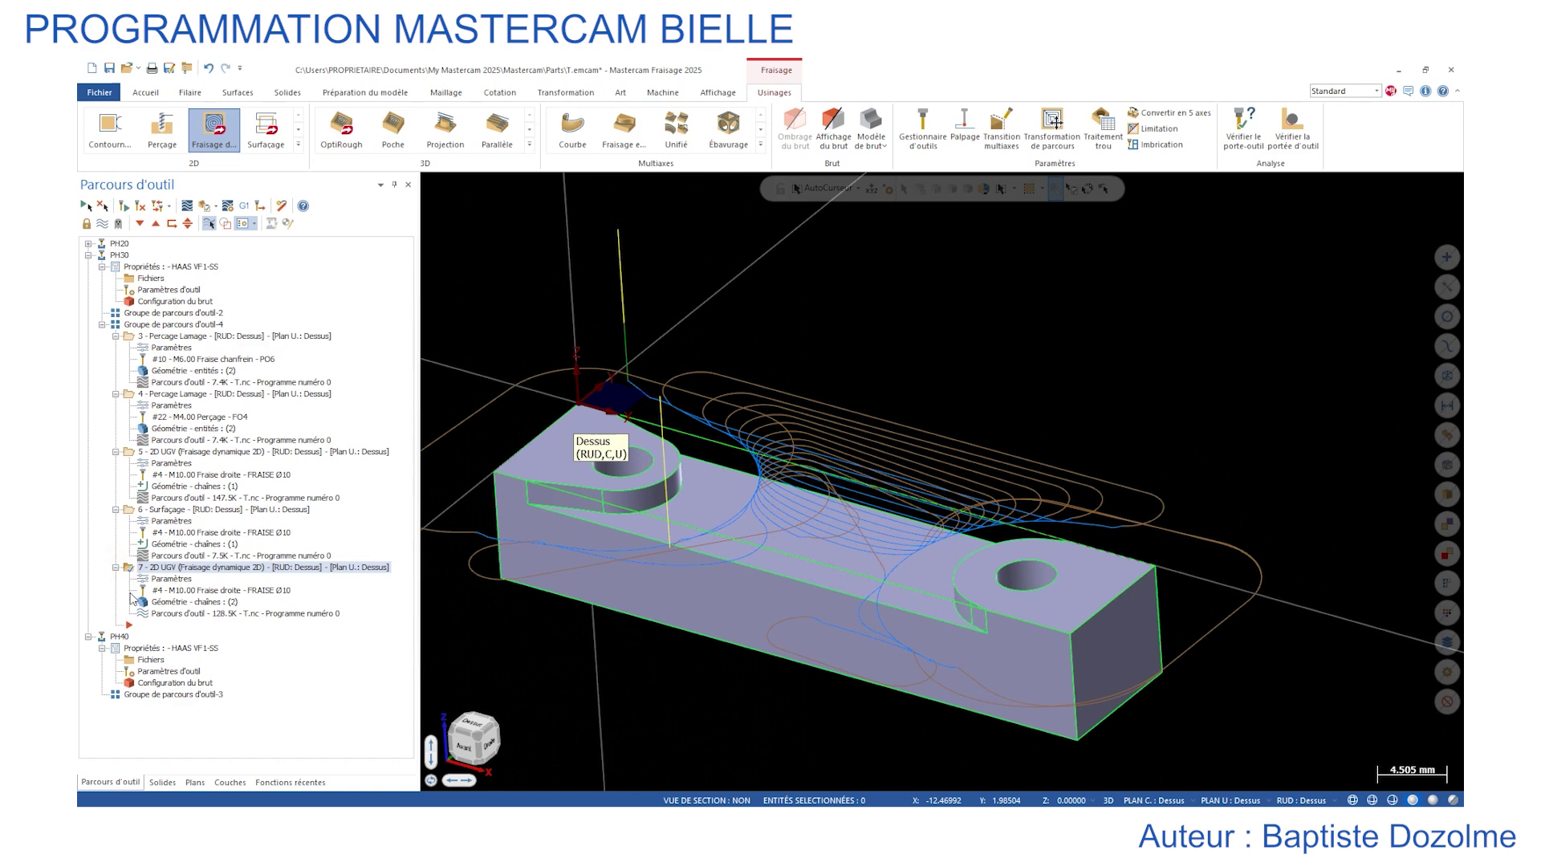
Duplicate the last dynamic milling operation and change the copy's toolpath type to region milling (Fraisage de région).
key("ctrl+v")
left_click(160, 637)
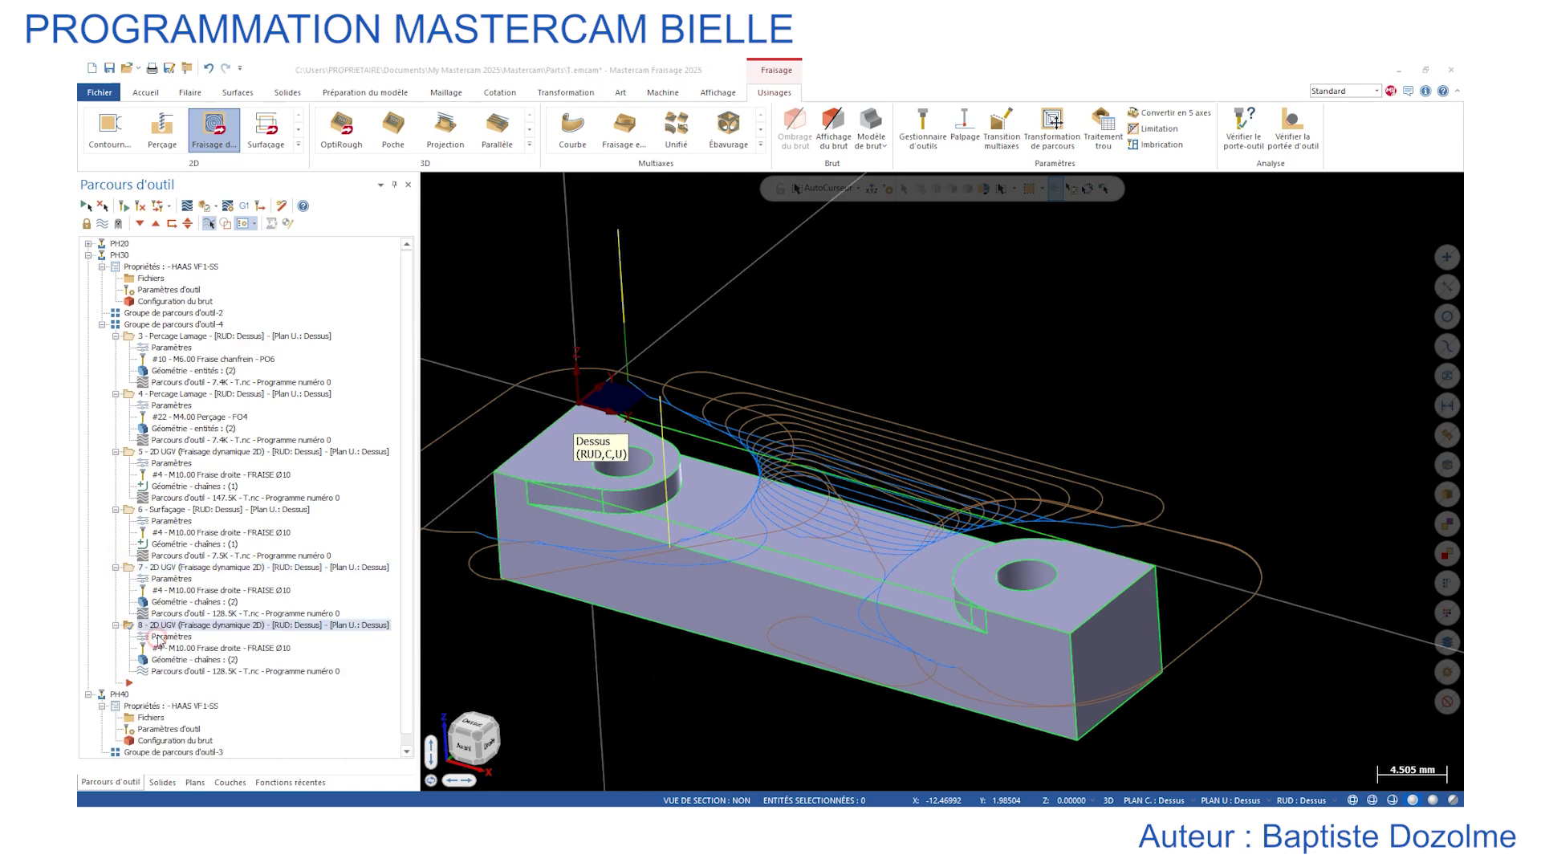
left_click(193, 200)
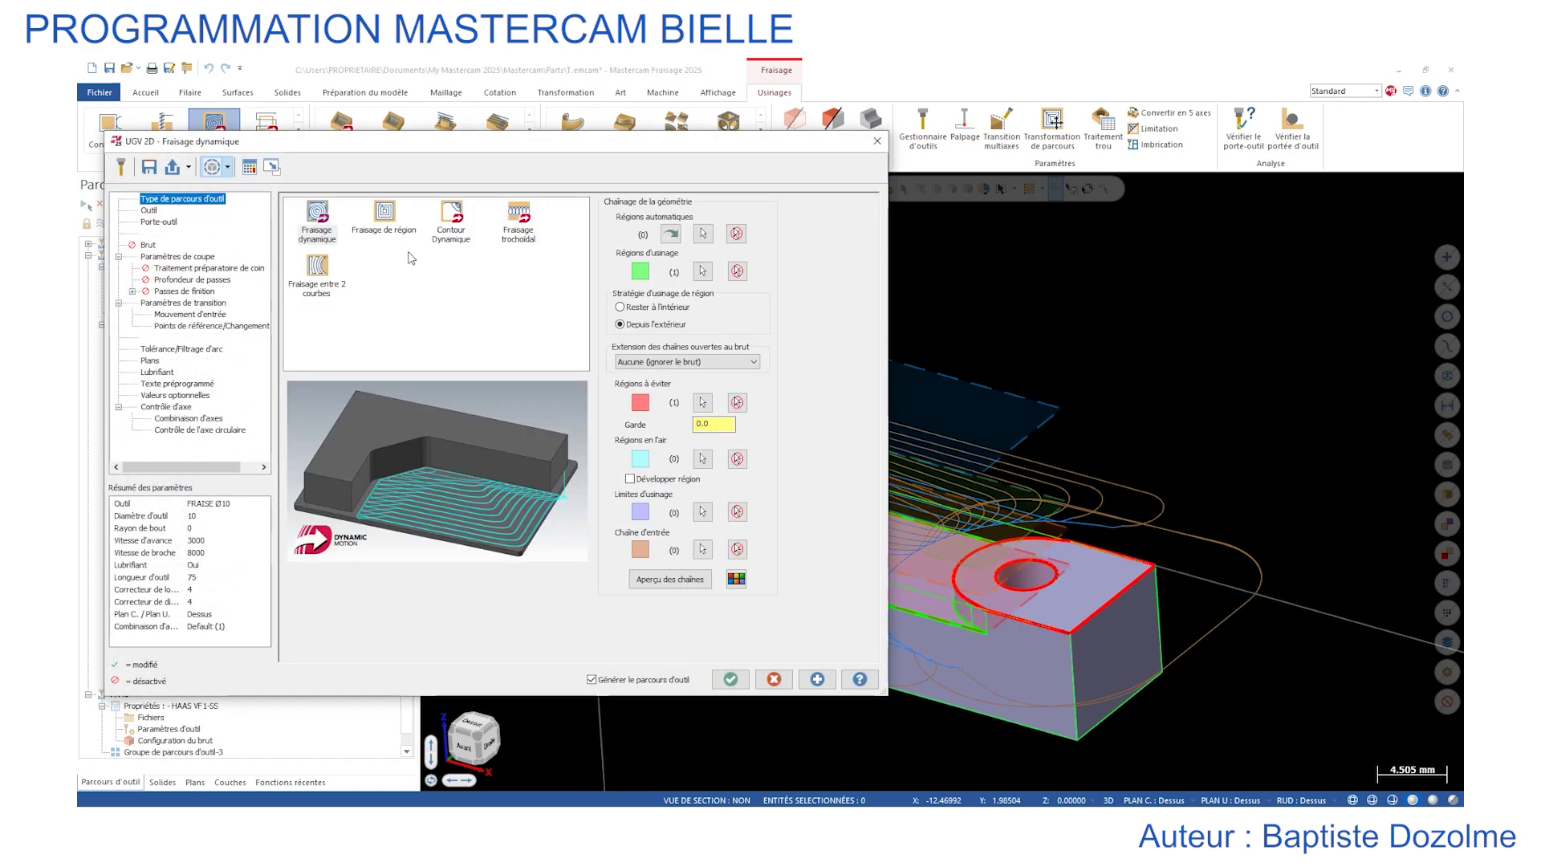
left_click(389, 217)
Set the feed rate of the FRAISE Ø10 tool to 800 for the region milling operation.
left_click(150, 210)
left_click(474, 221)
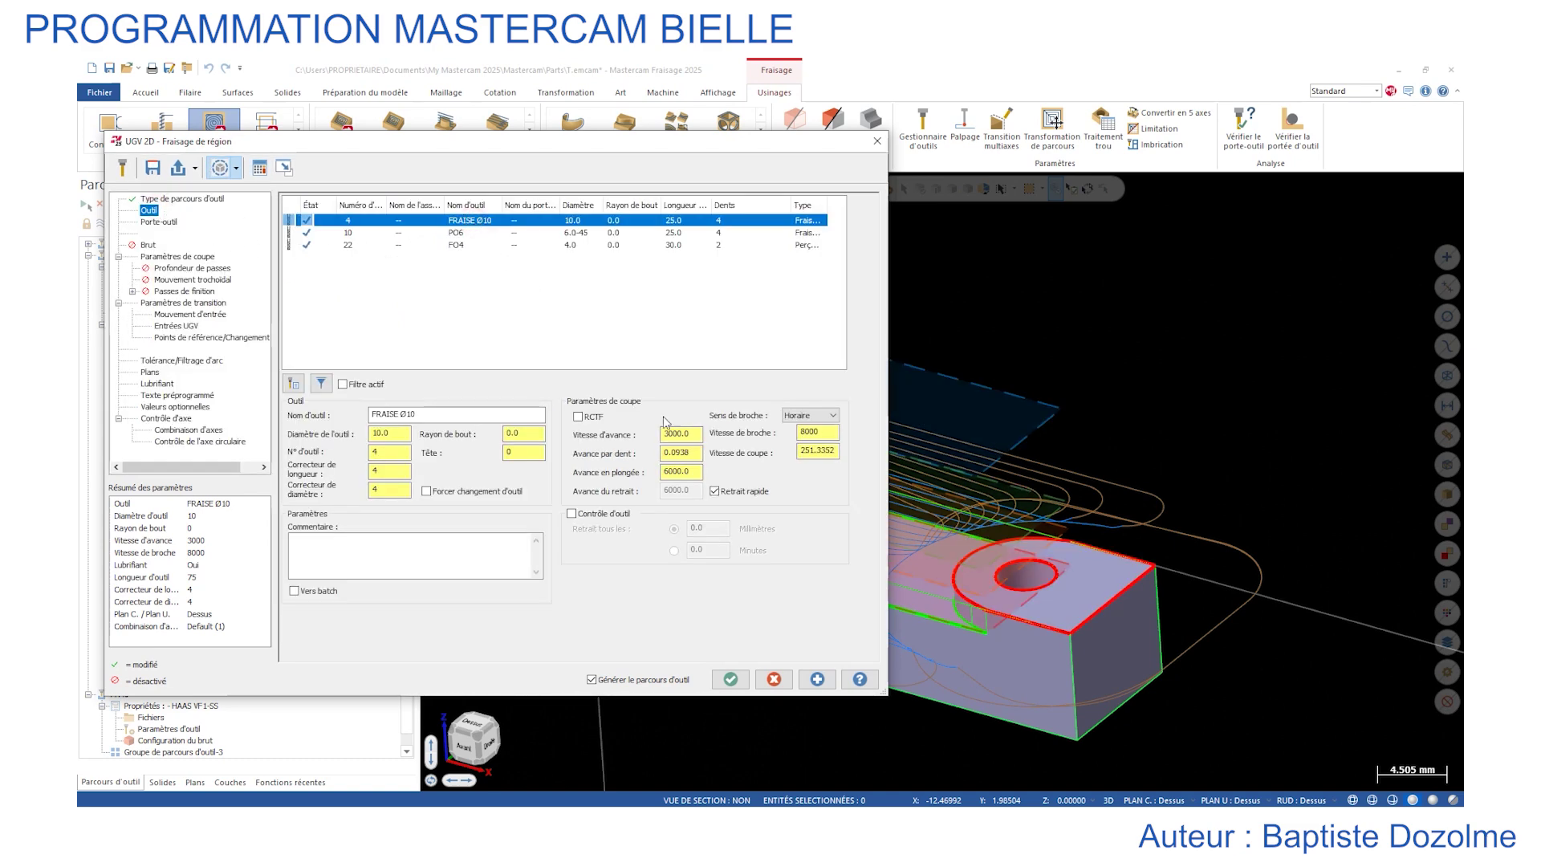
double_click(690, 434)
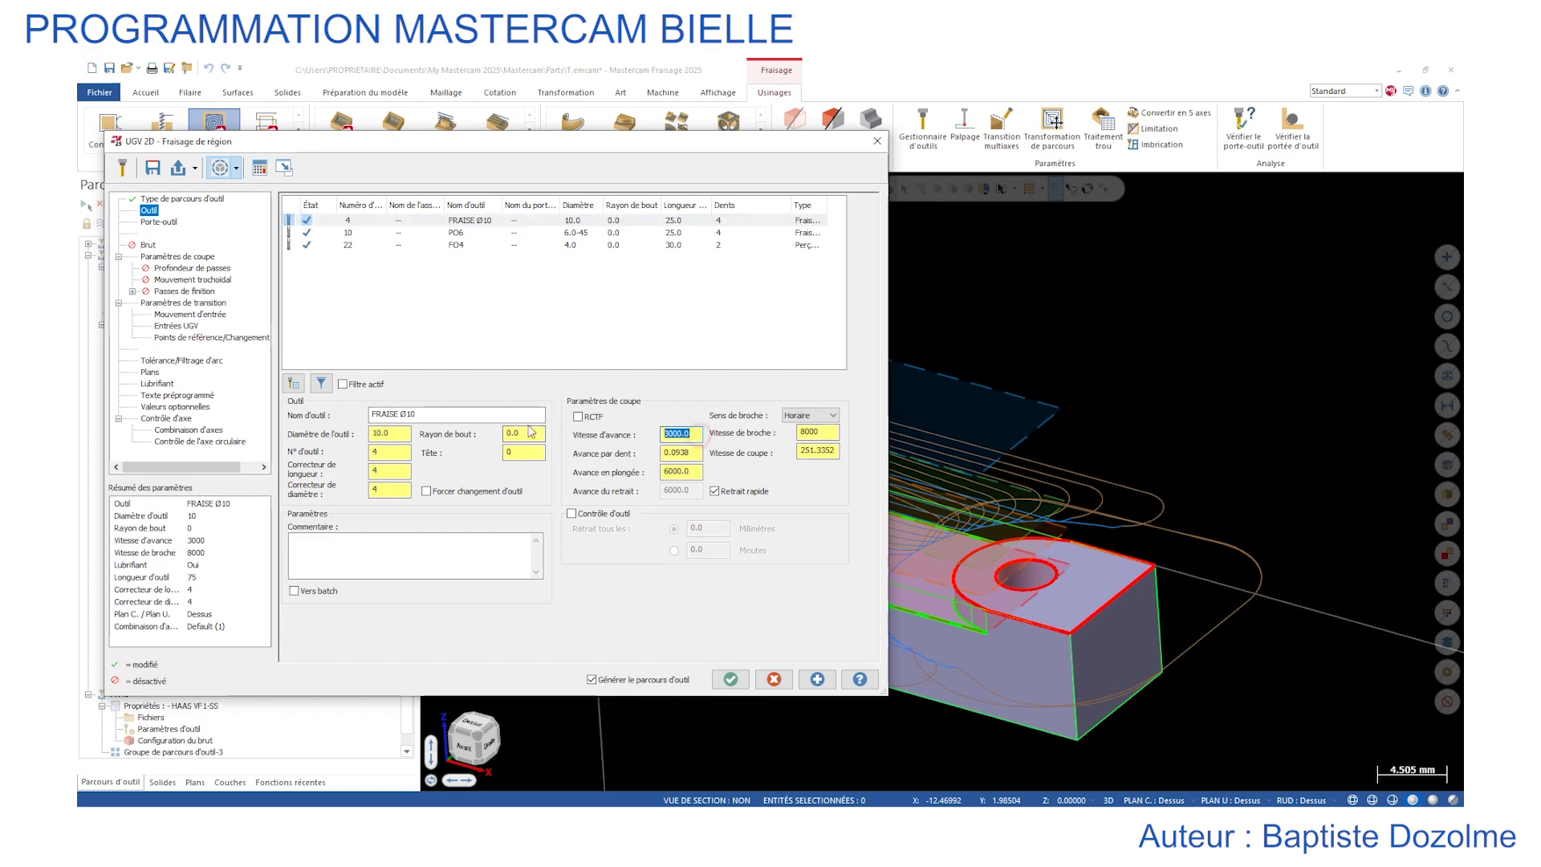
type("600")
key("Return")
type("80")
key("Return")
Set the region milling floor stock to 0 and the XY stepover to 80% of the tool diameter.
left_click(179, 256)
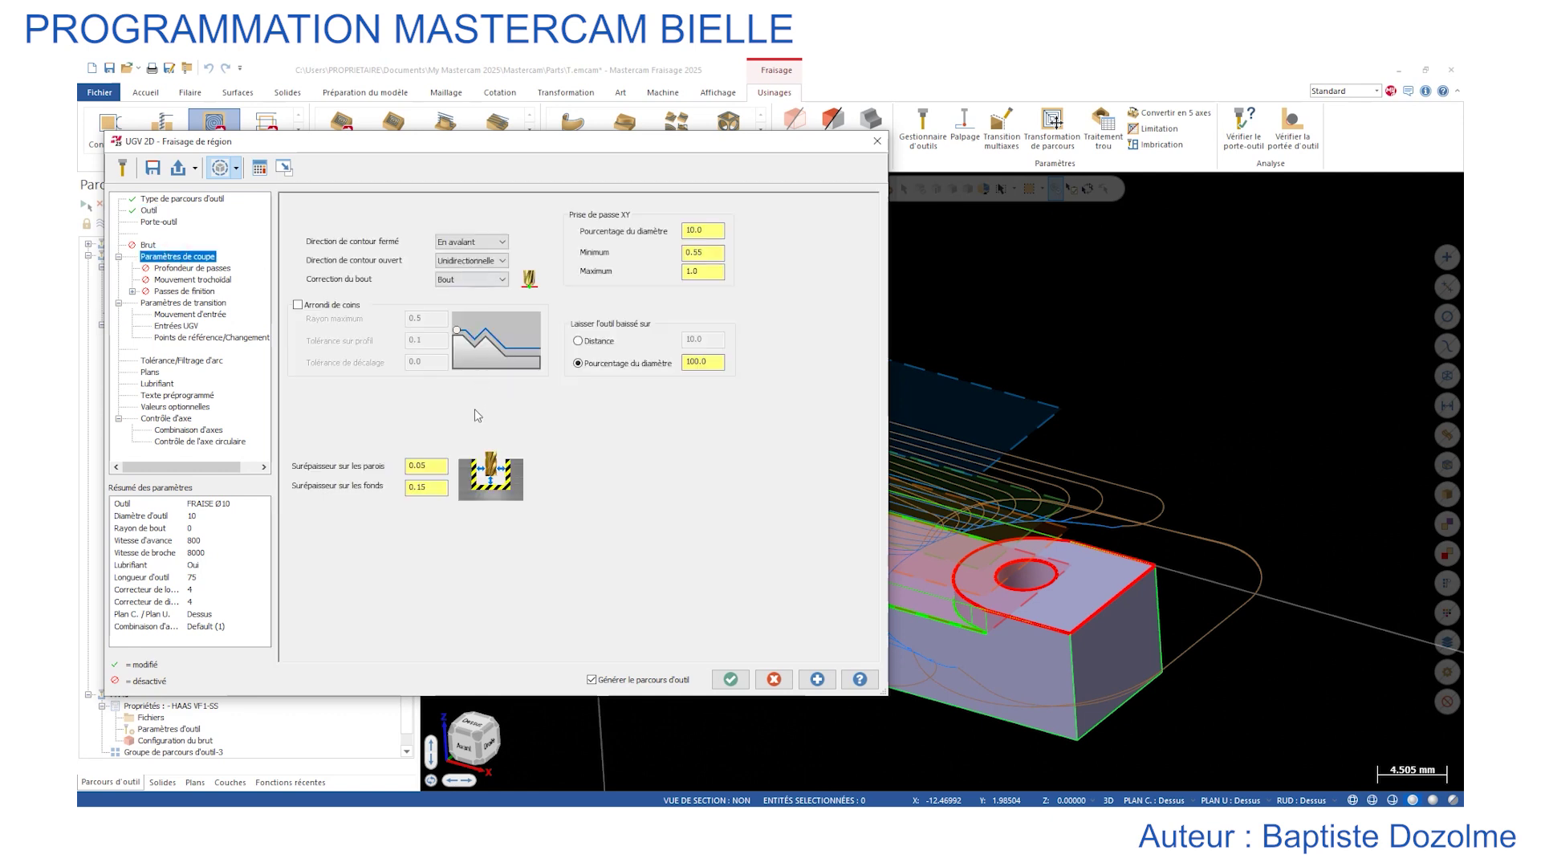
double_click(442, 489)
type("0")
key("Return")
double_click(704, 230)
type("80")
key("Return")
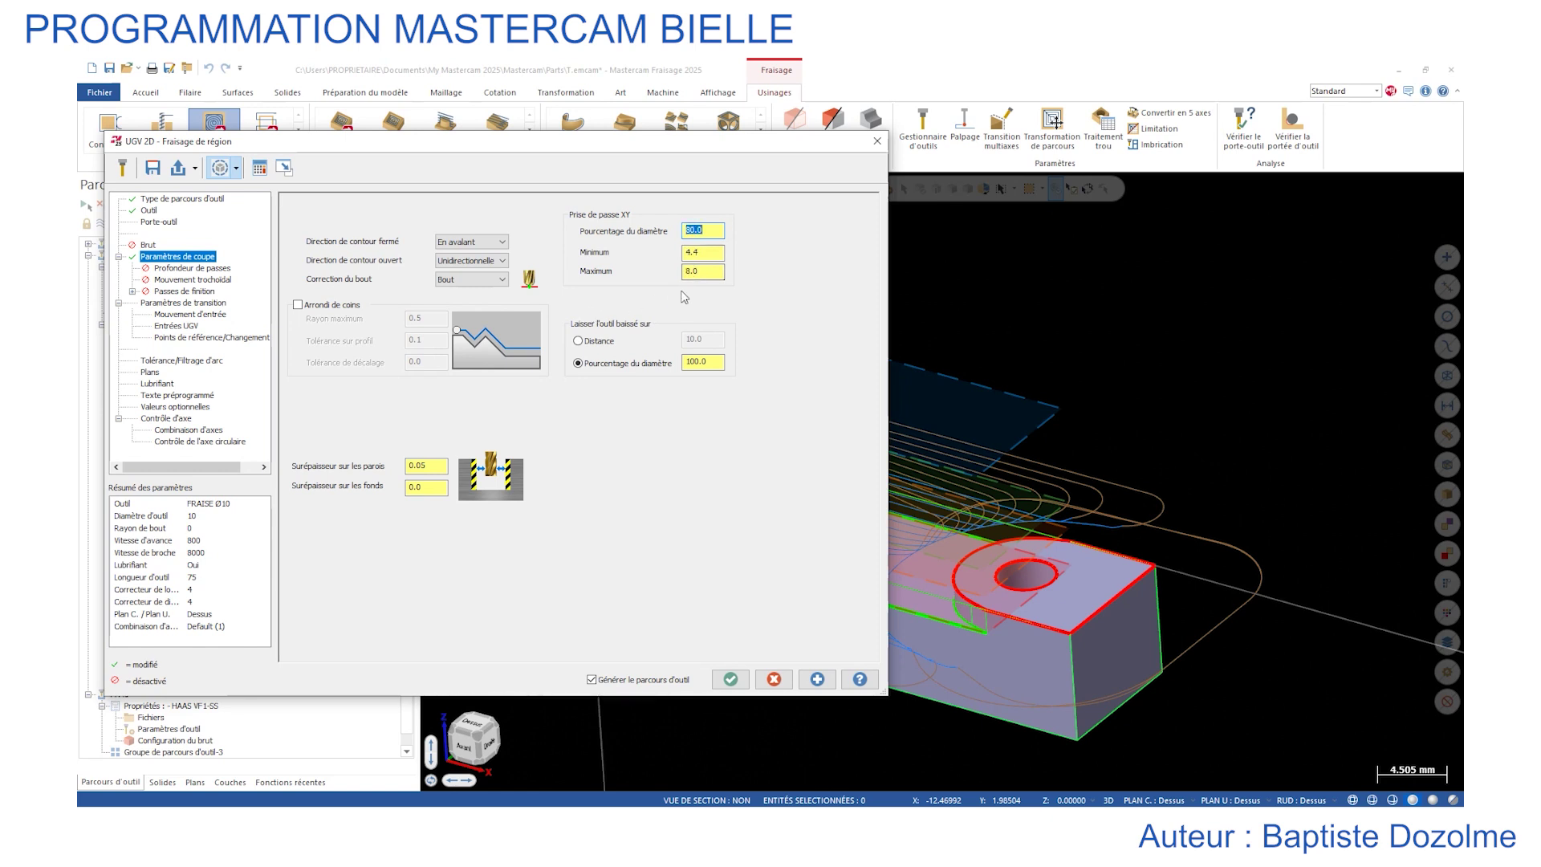
Review the linking heights and coolant settings and generate the region milling toolpath.
left_click(178, 303)
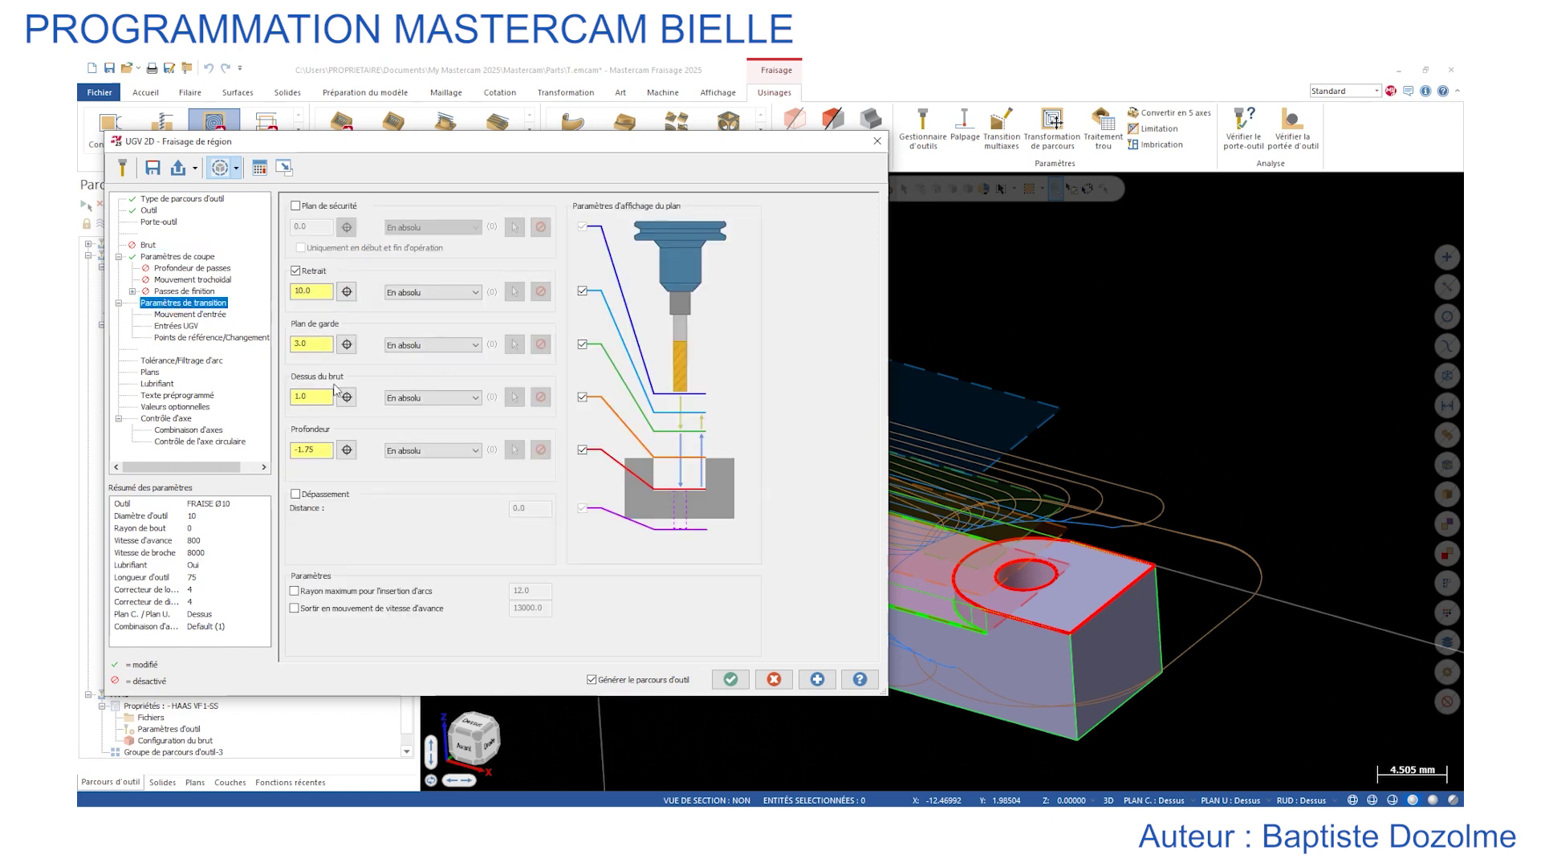
left_click(158, 385)
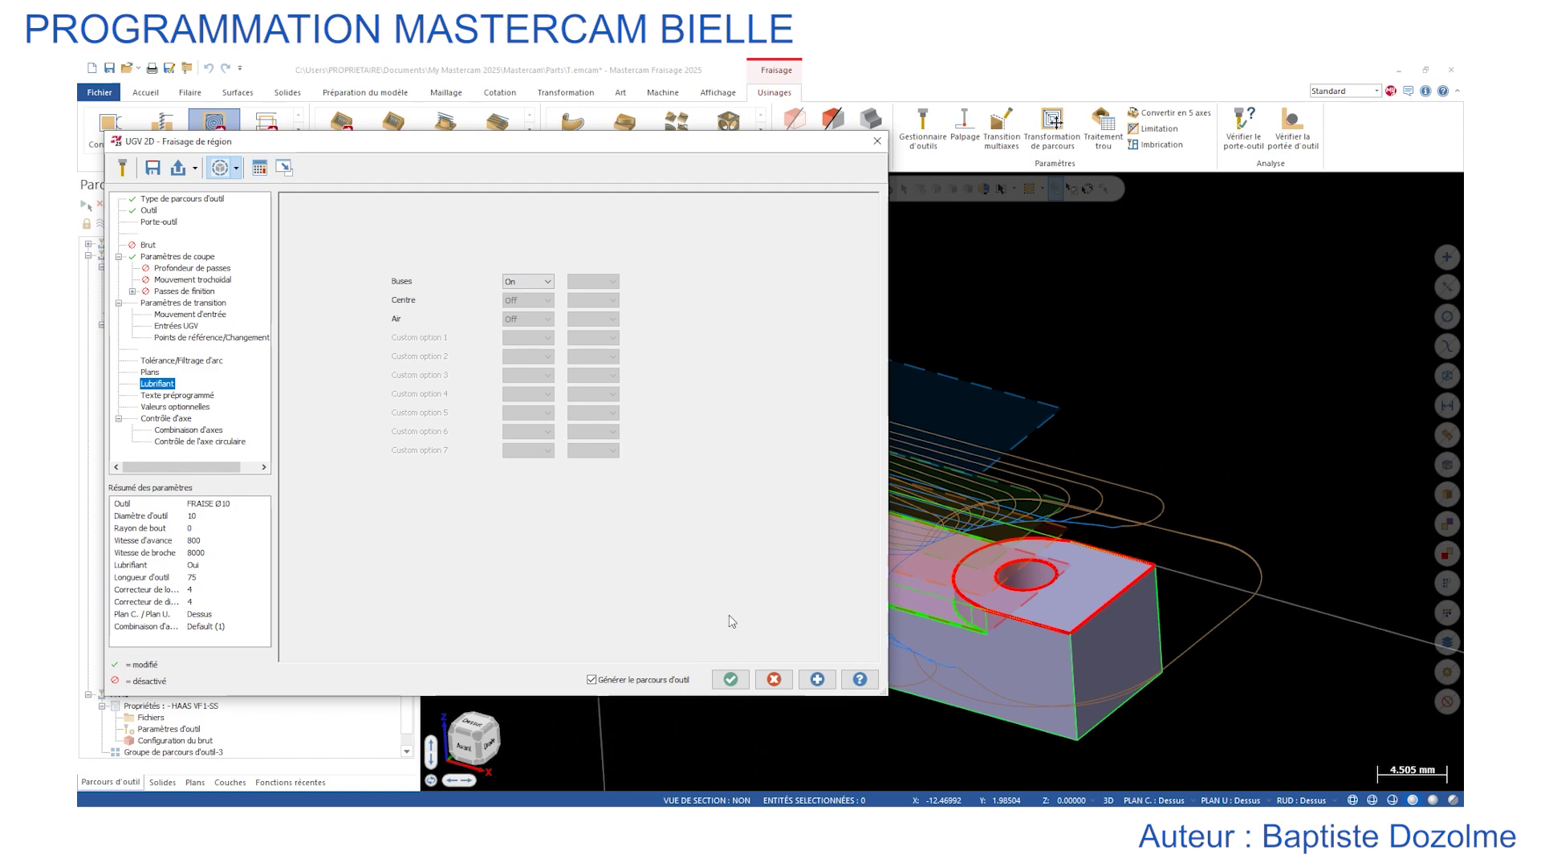
left_click(730, 679)
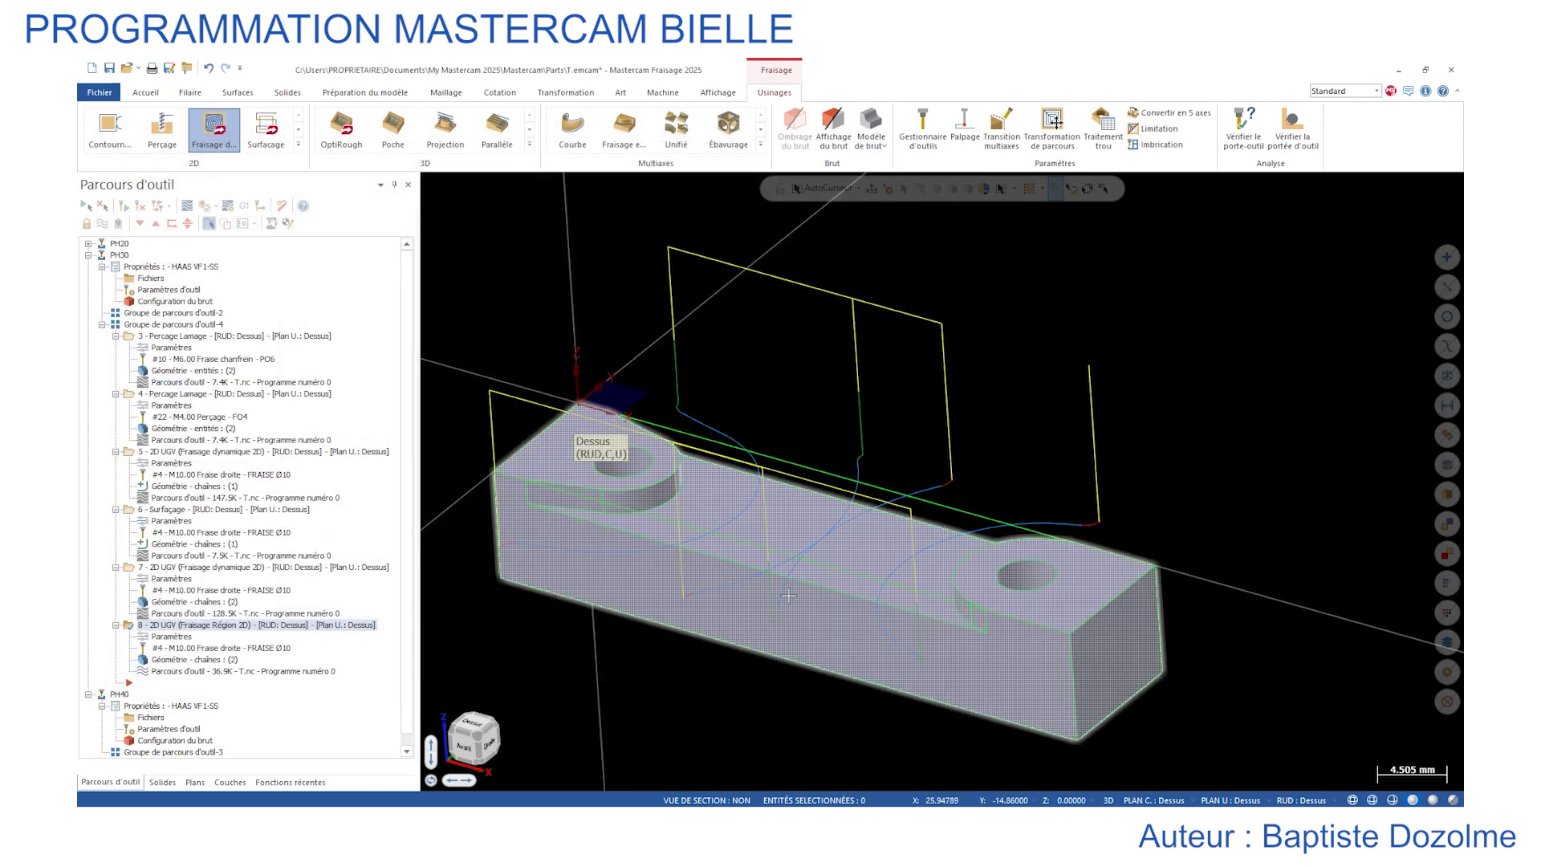
Examine the region milling toolpath's passes and retracts around the part from several angles.
scroll(1164, 397, "down", 2)
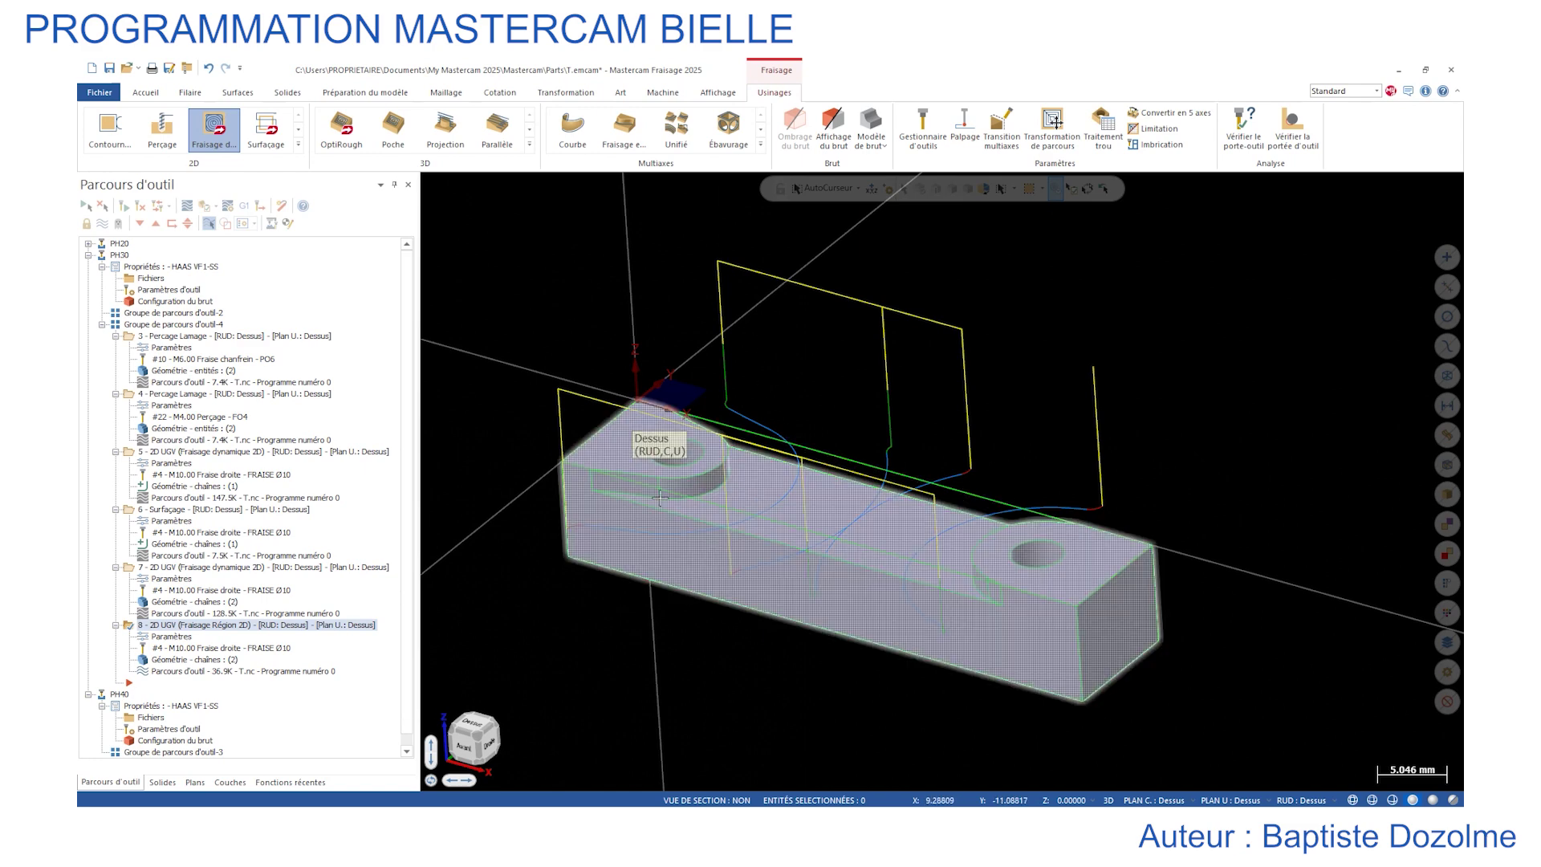
middle_click_drag(1094, 365, 642, 520)
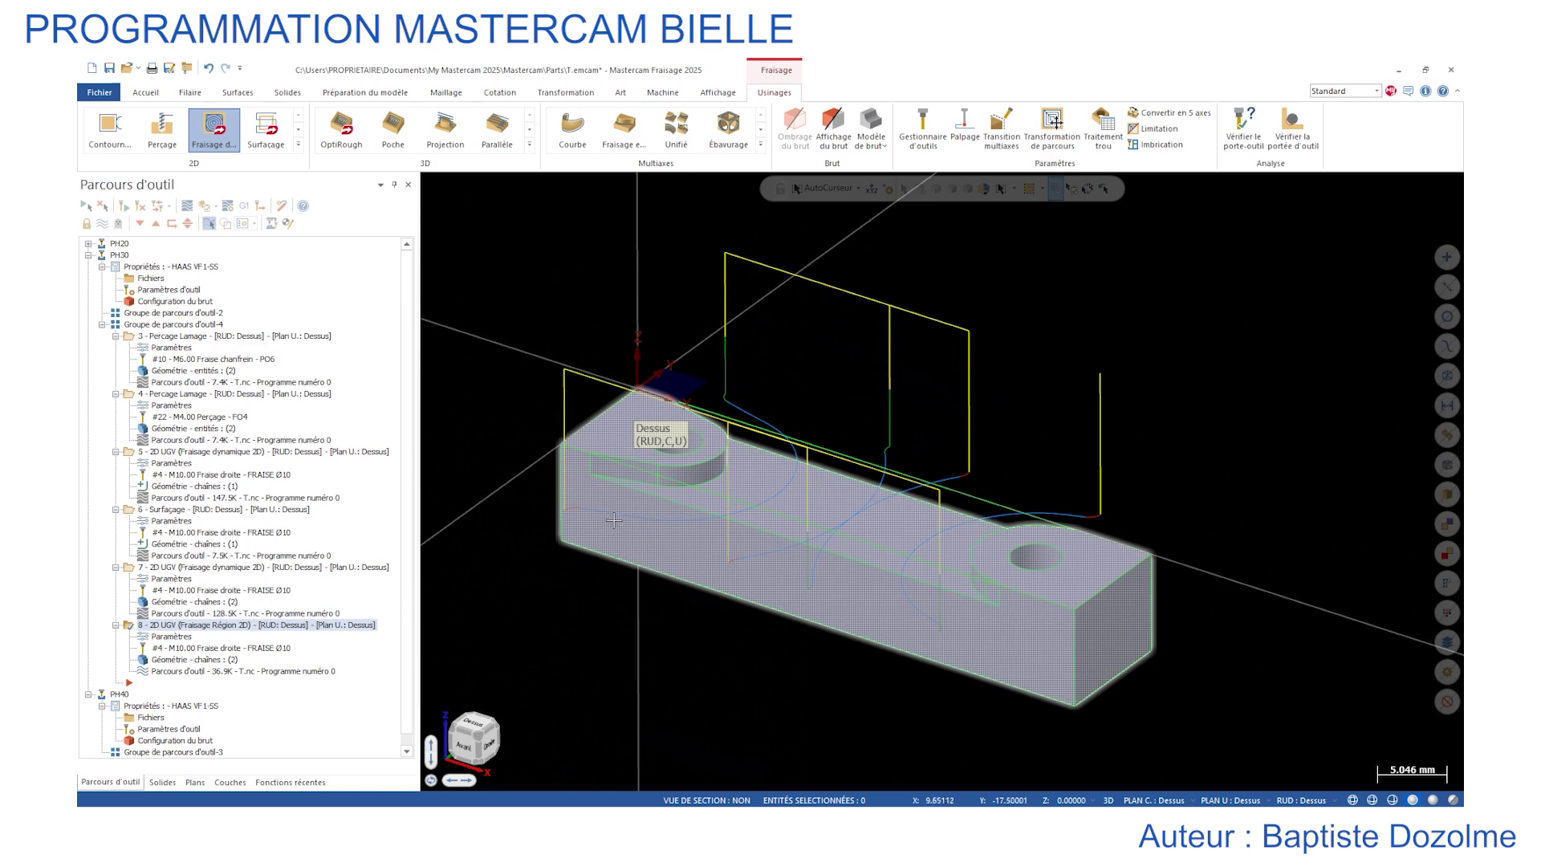
scroll(613, 520, "up", 4)
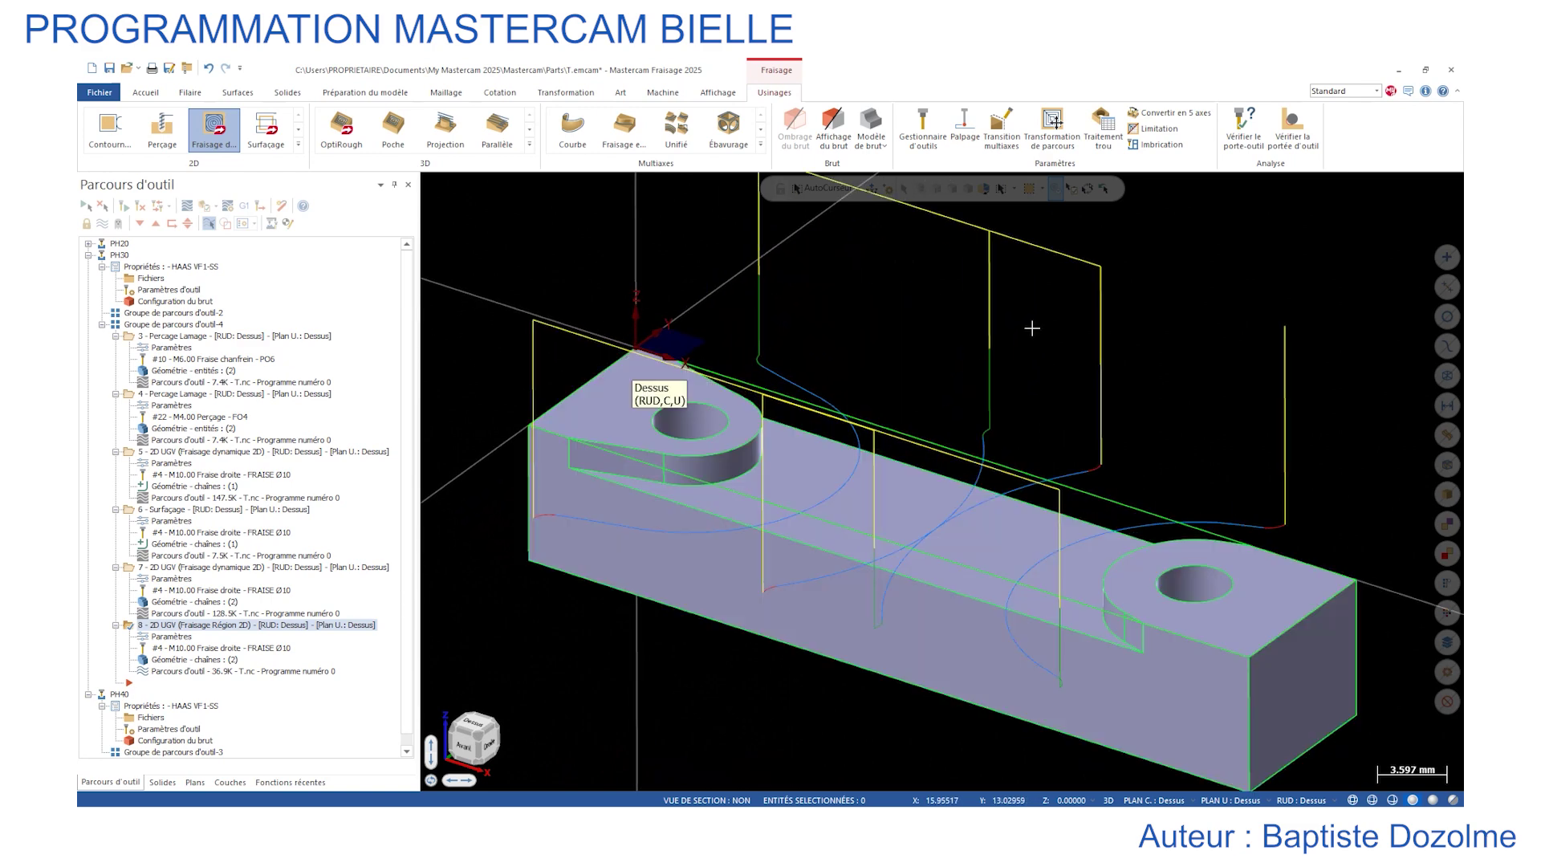
scroll(1053, 348, "down", 1)
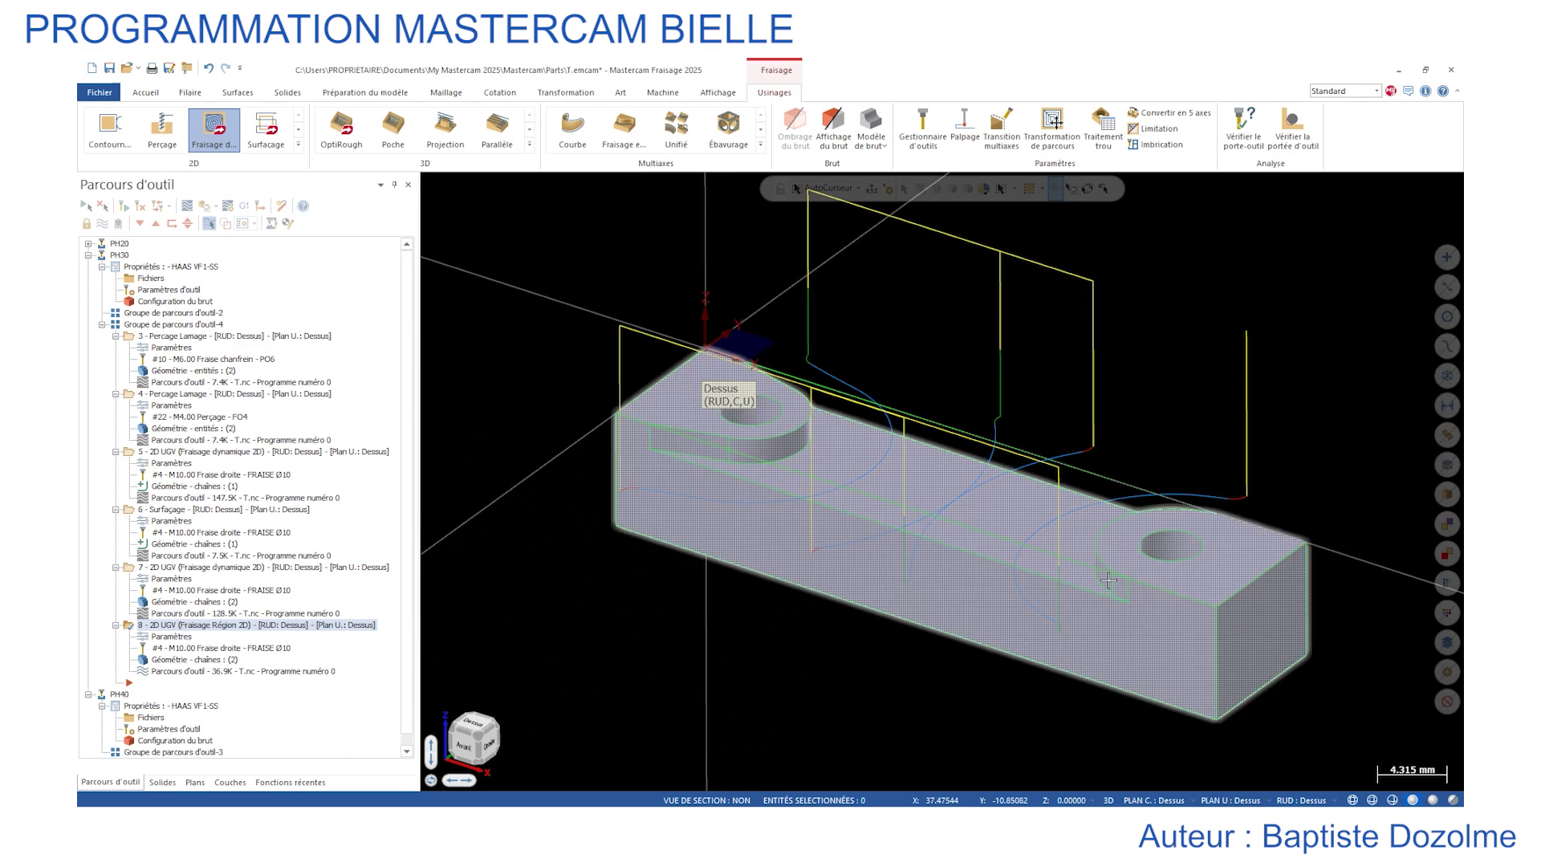
middle_click_drag(1120, 588, 1113, 547)
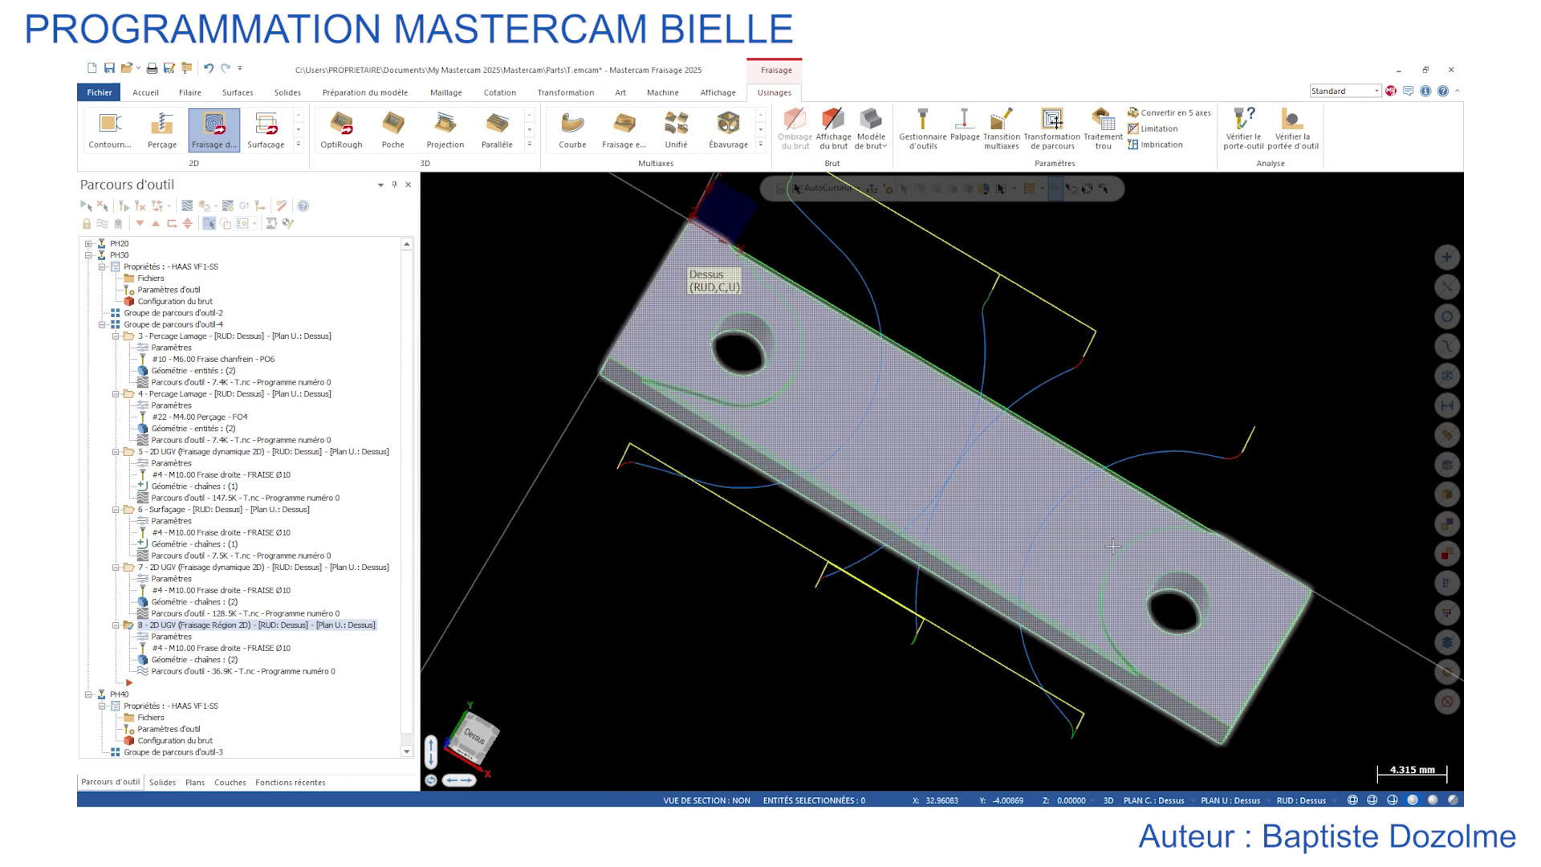
key("alt+7")
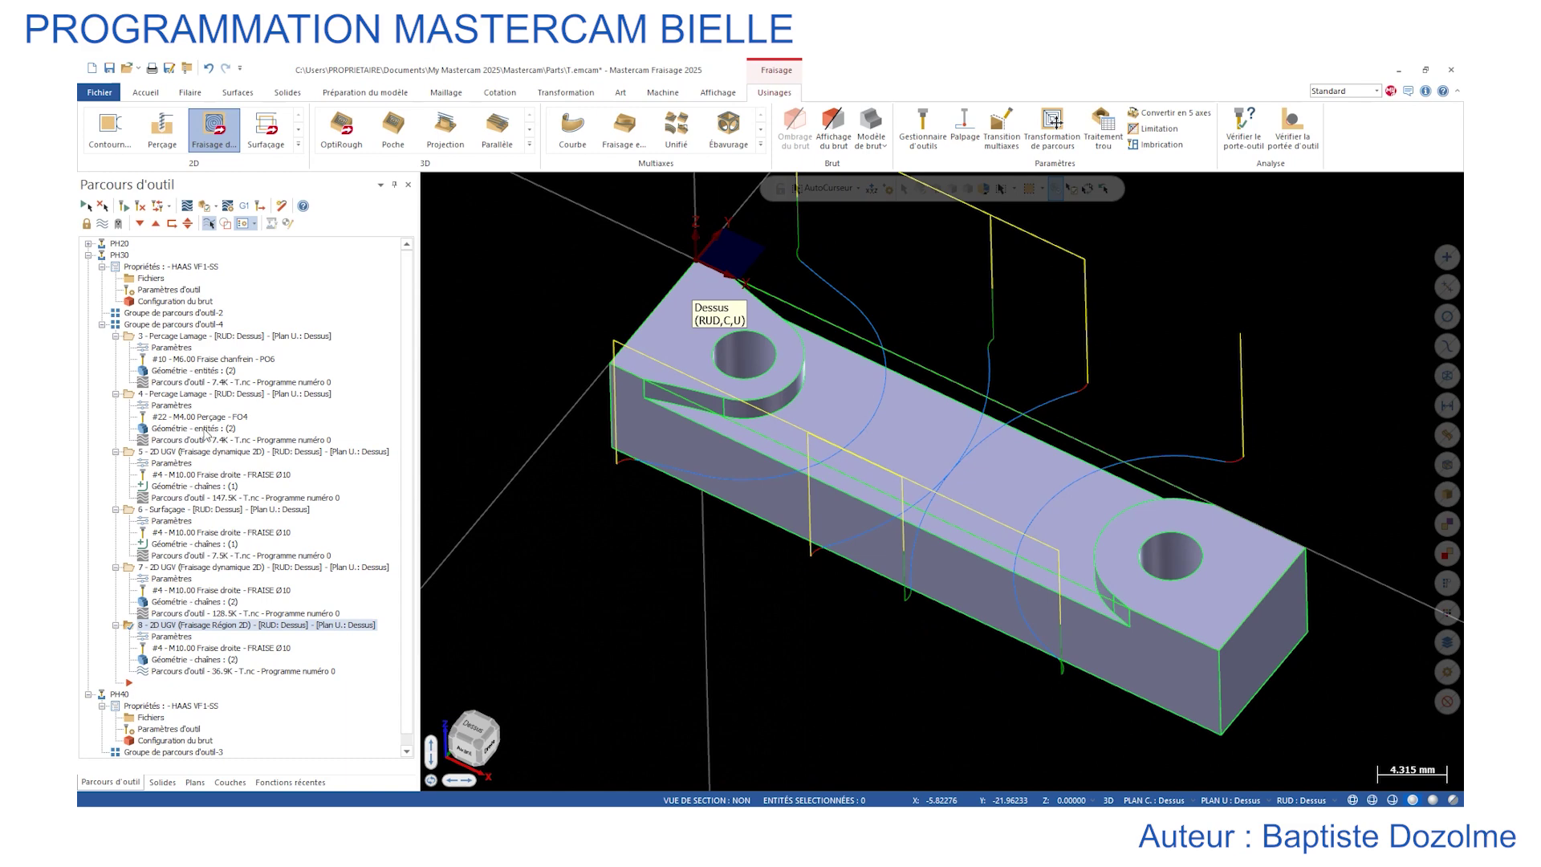
left_click(109, 137)
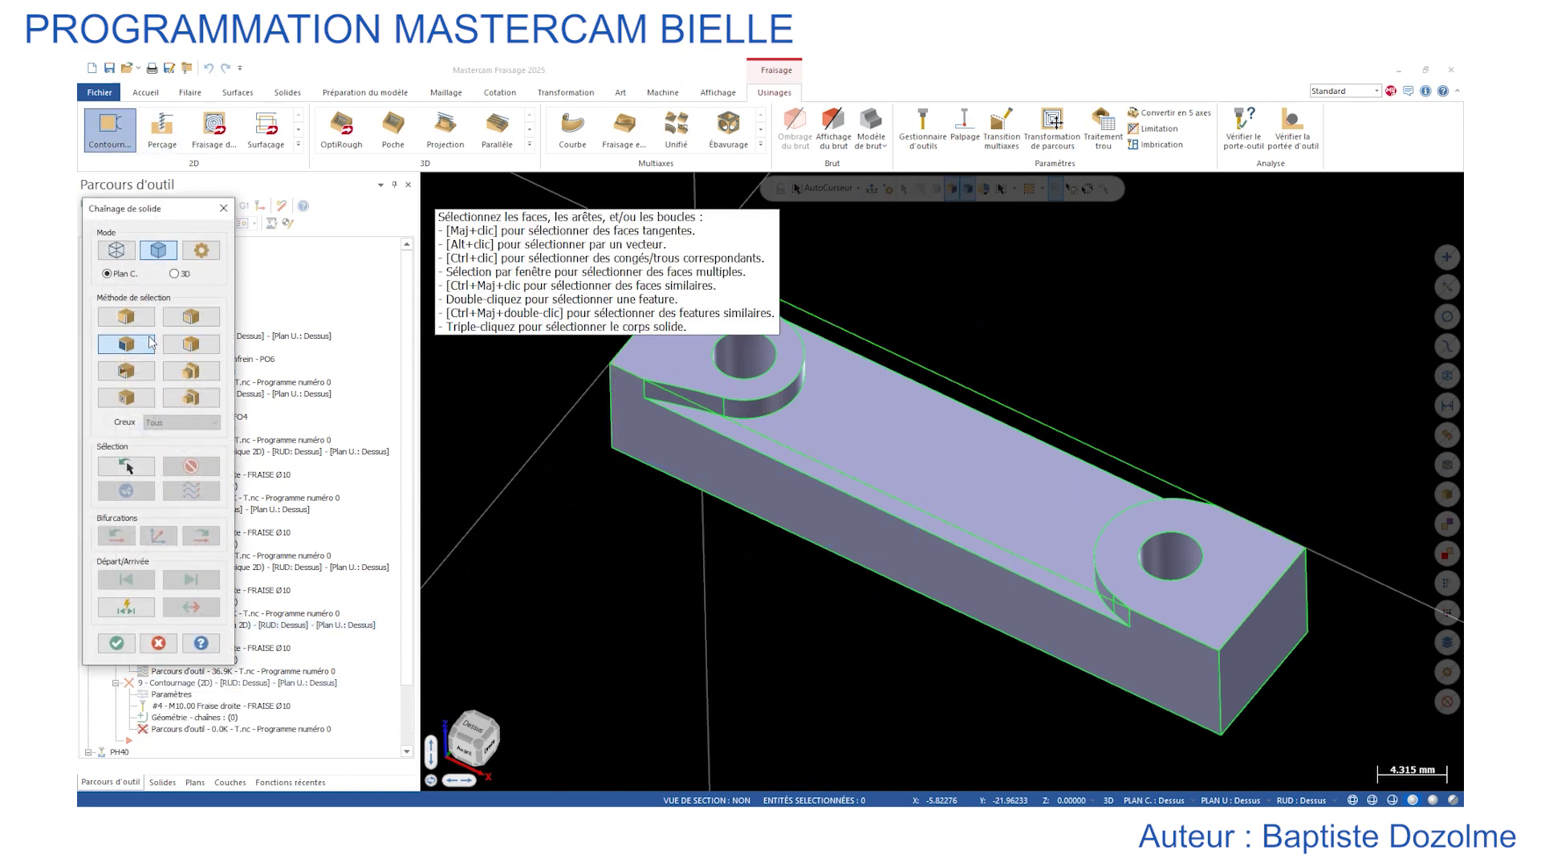
left_click(116, 250)
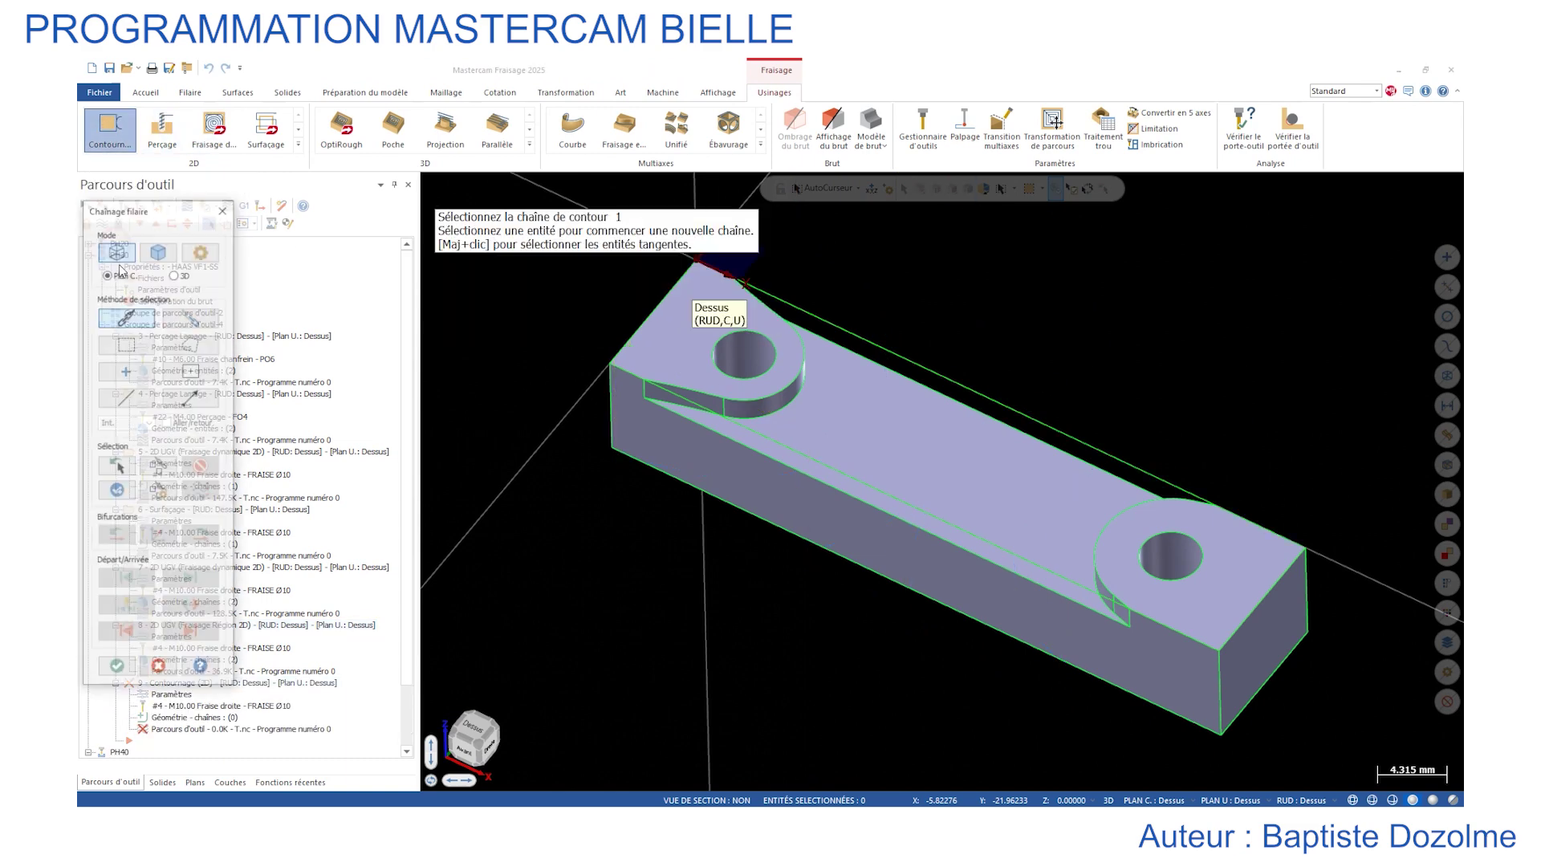
left_click(159, 248)
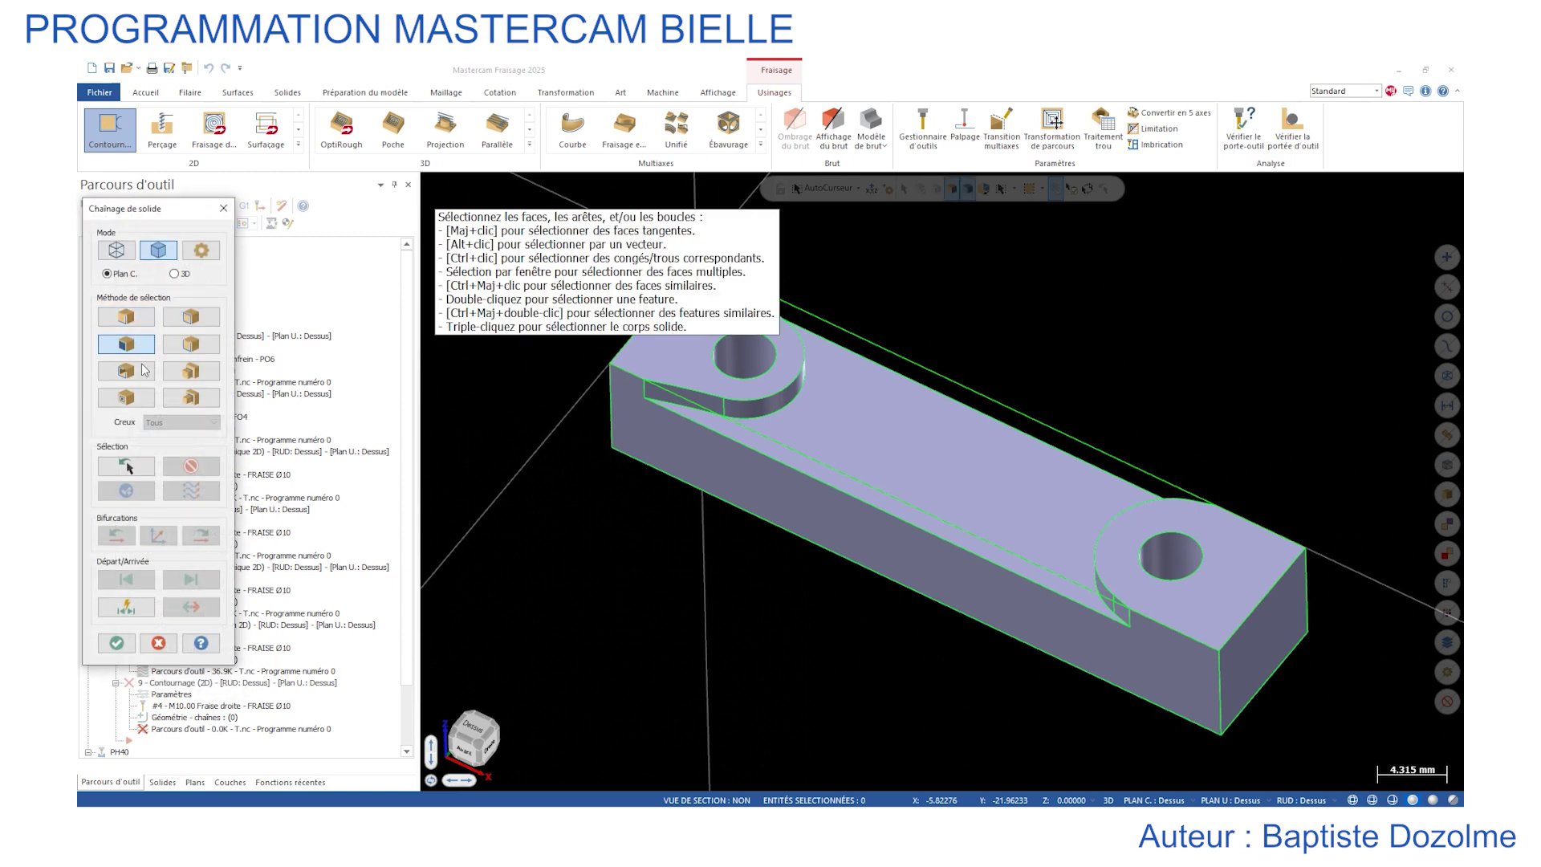
mouse_move(735, 399)
middle_mouse_down()
mouse_move(732, 368)
mouse_move(706, 413)
middle_mouse_up()
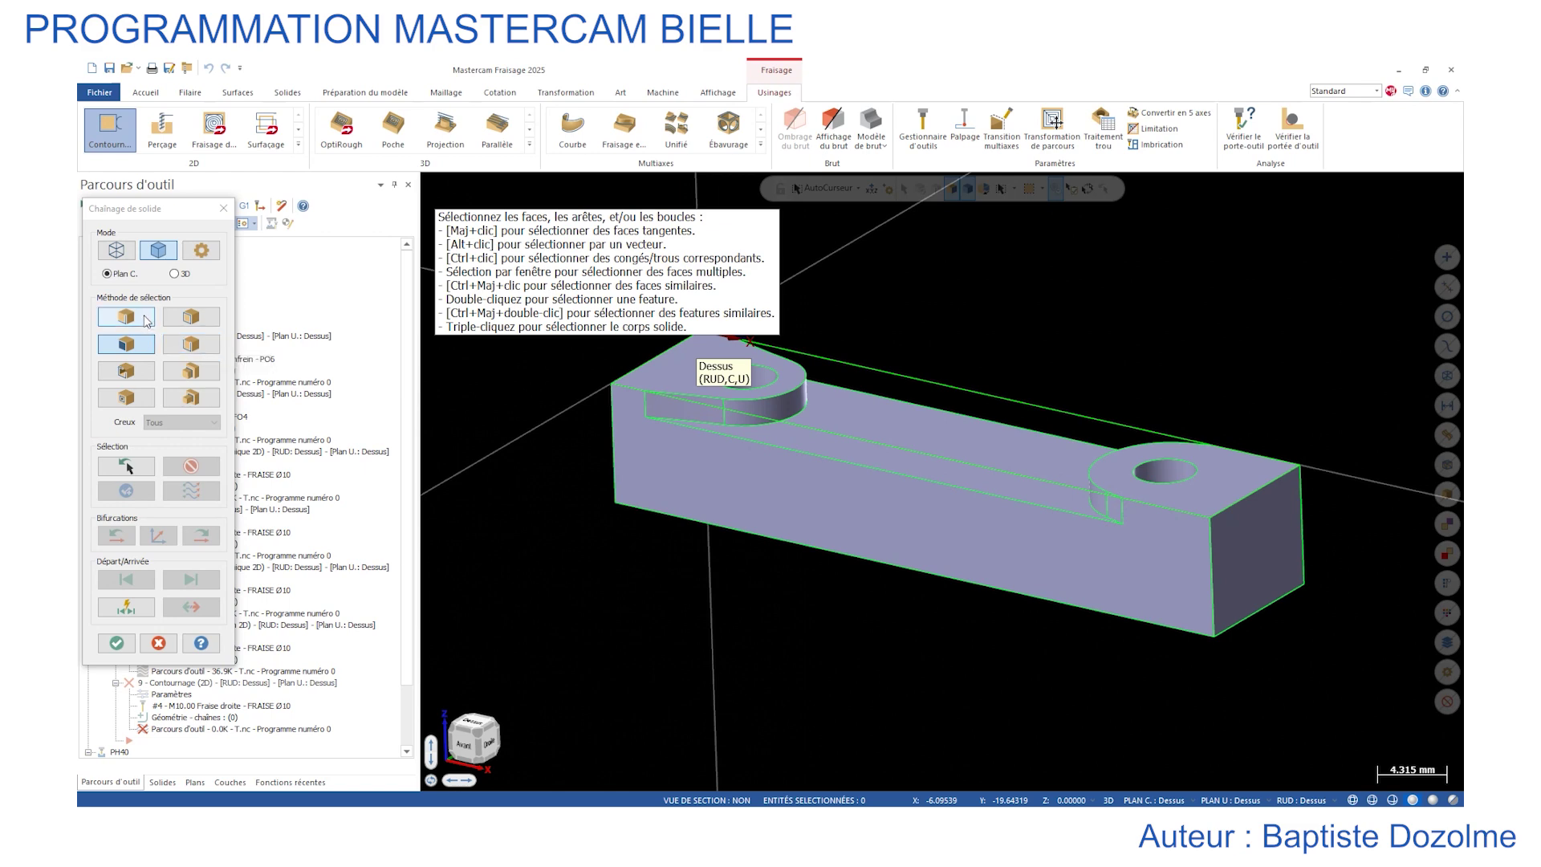
left_click(116, 249)
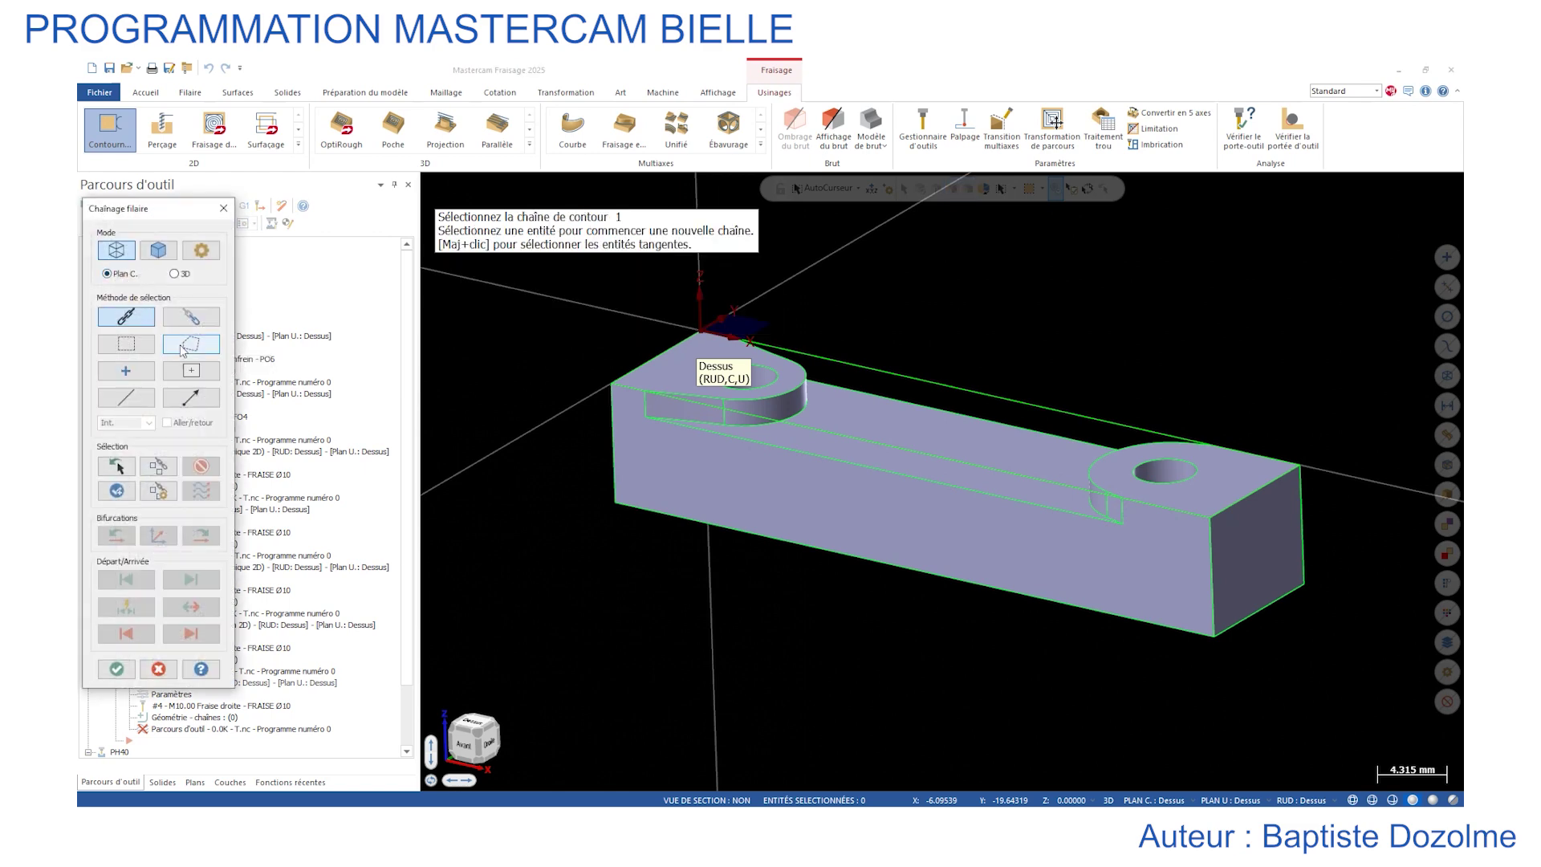
left_click(193, 318)
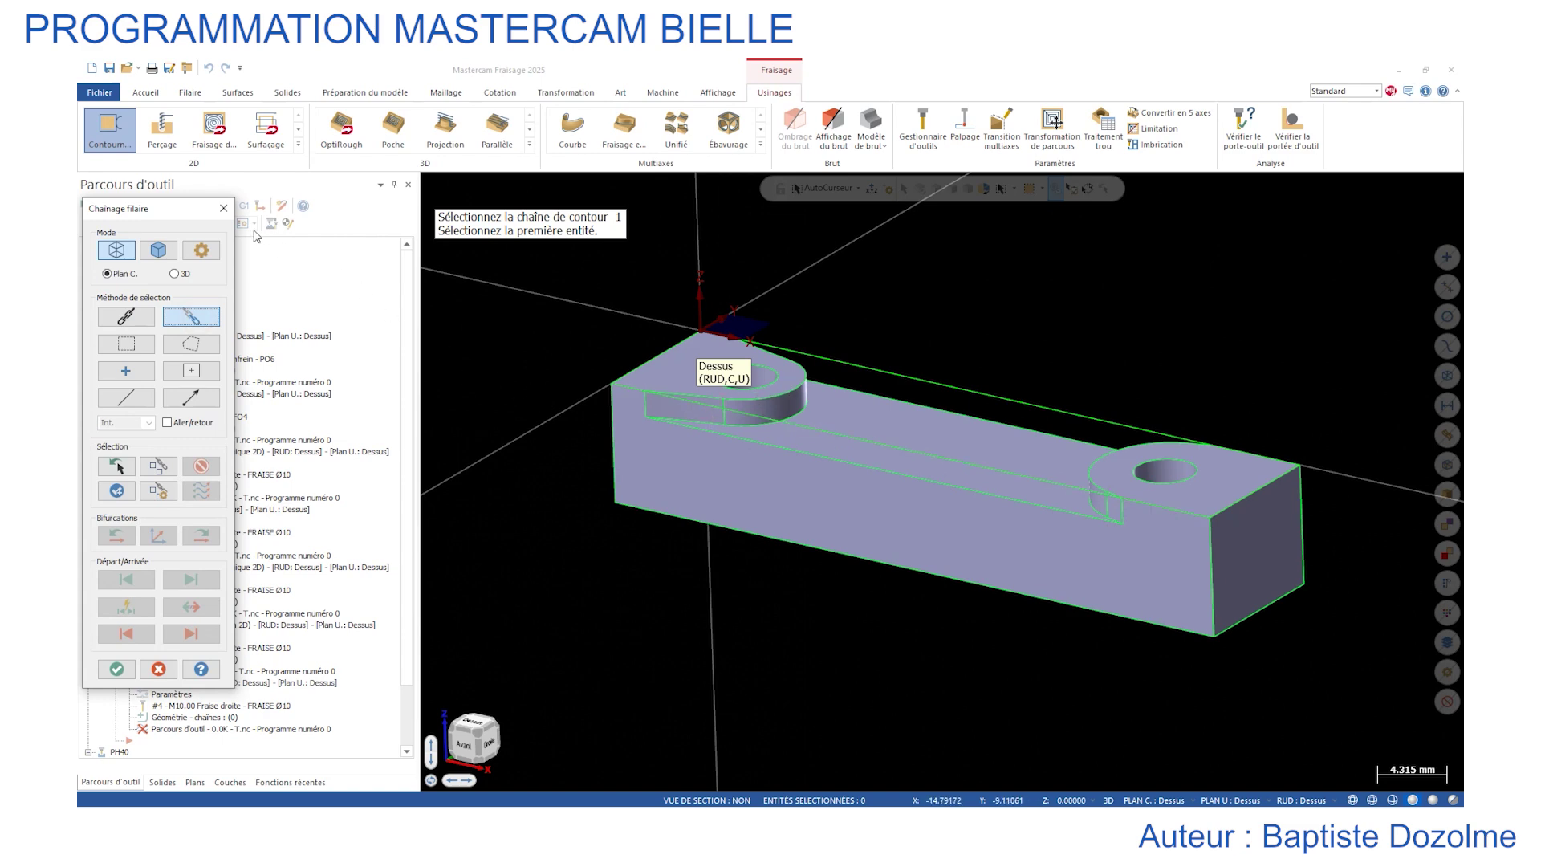
left_click(158, 250)
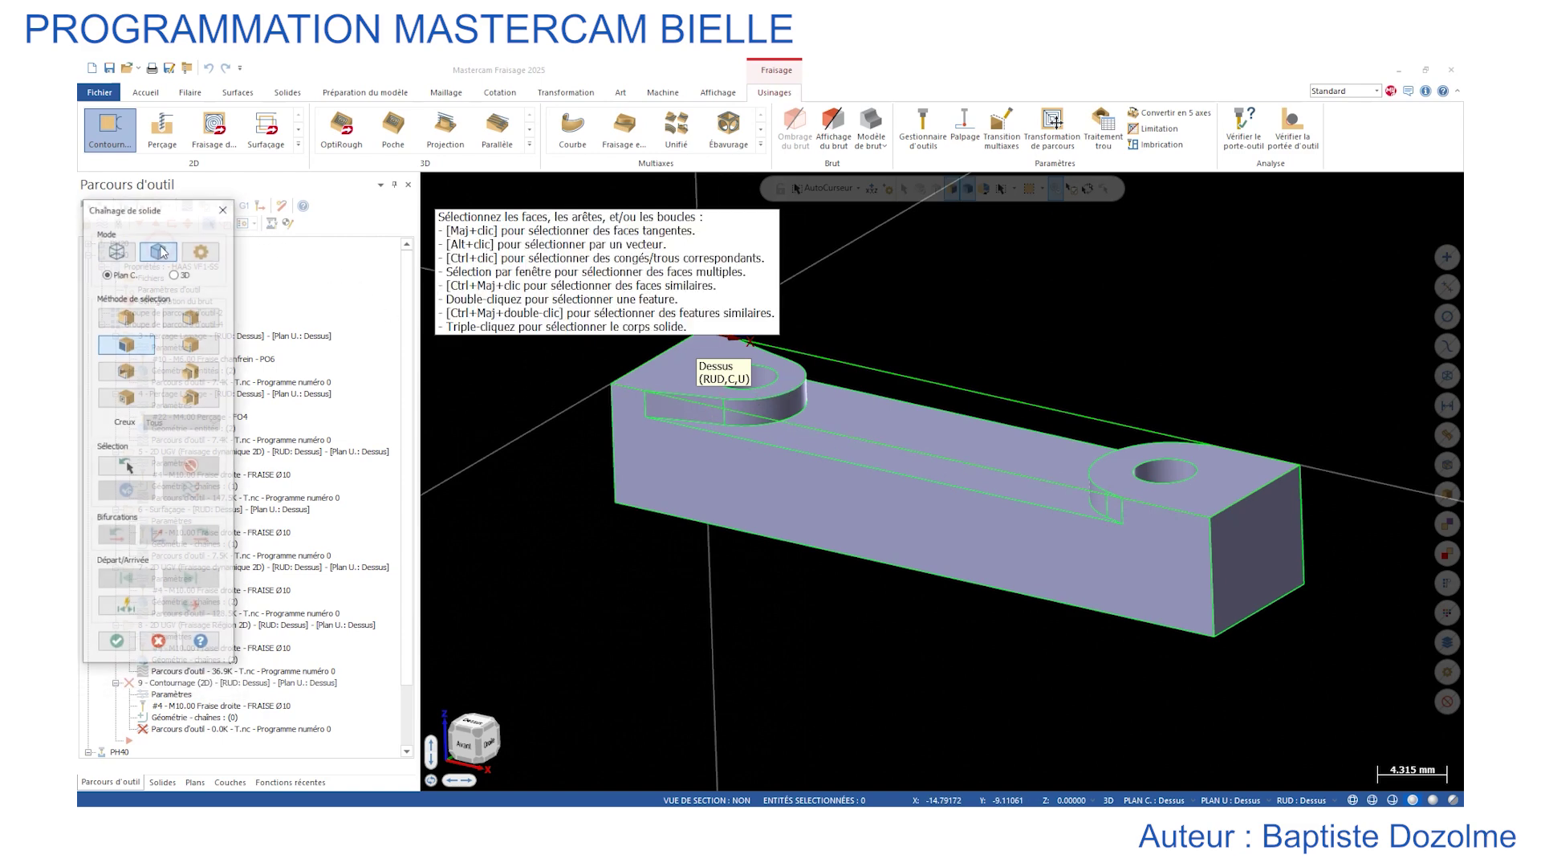
left_click(186, 322)
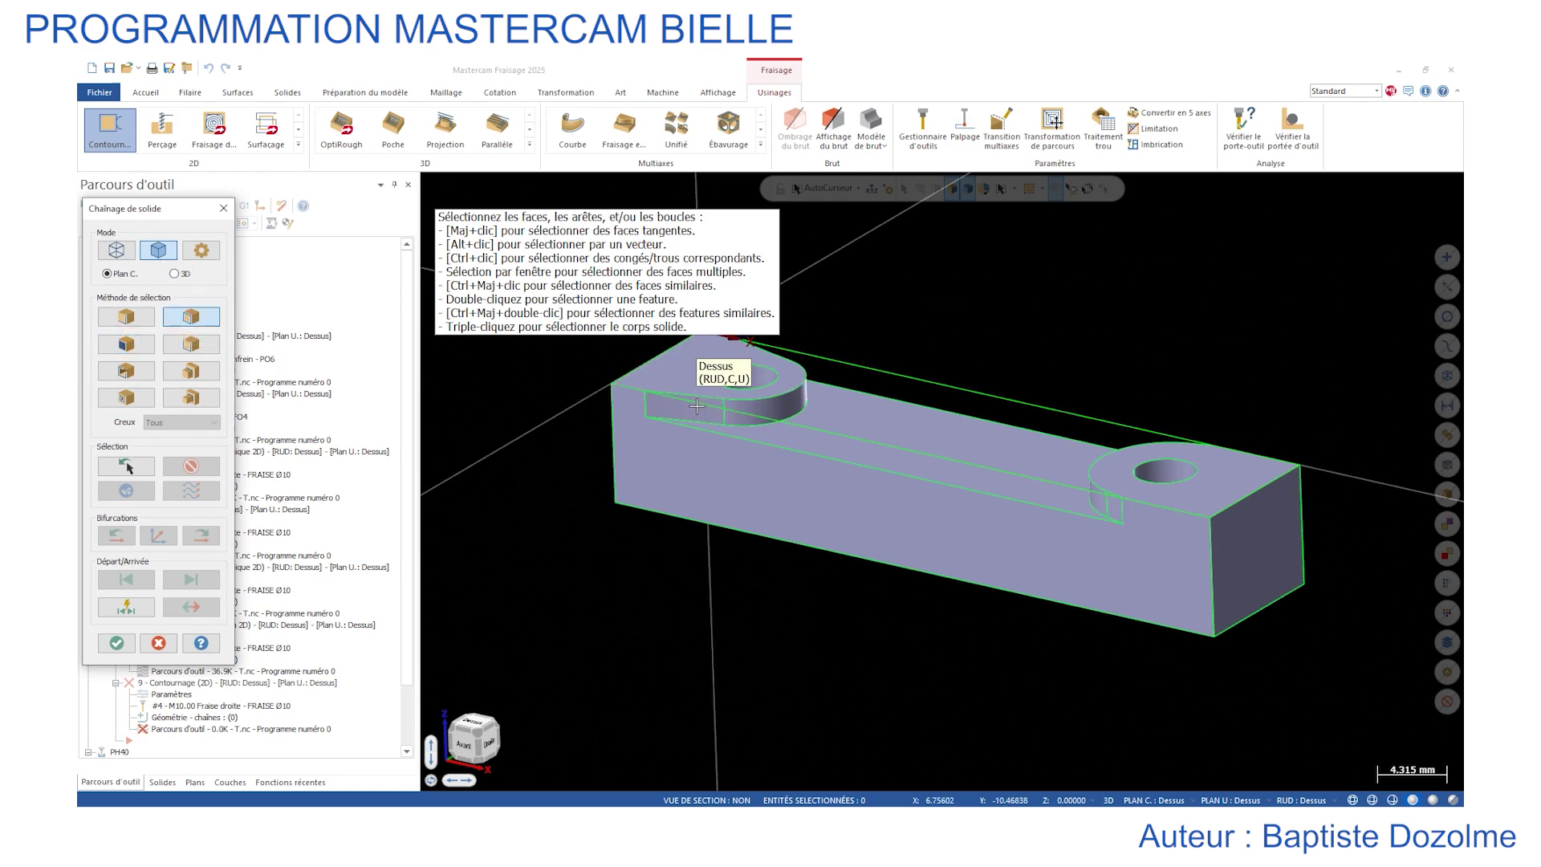
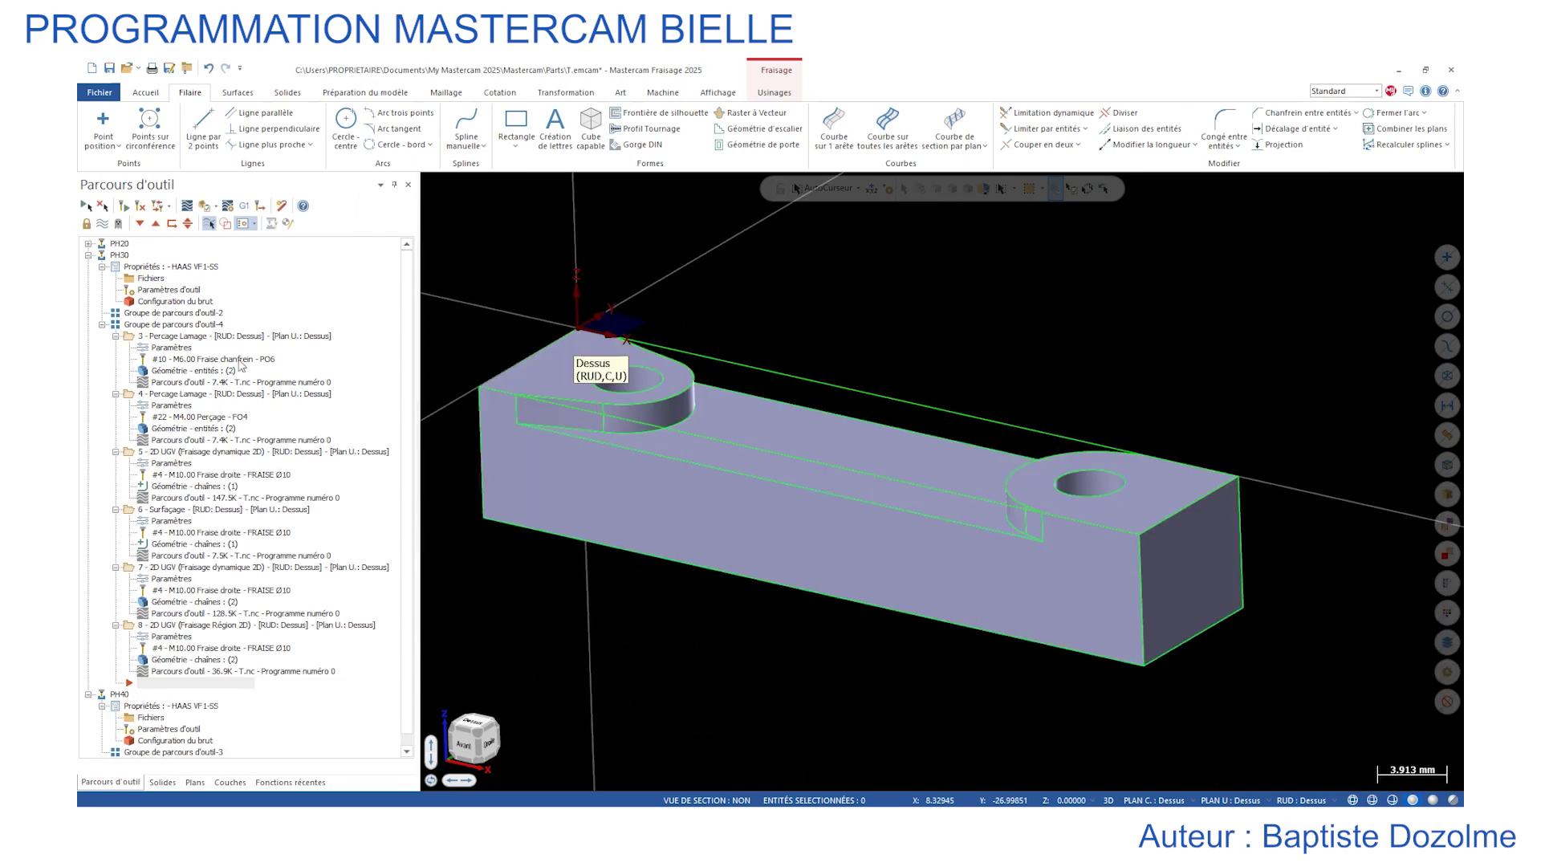
Start a 2D contour operation and partially chain the upper wireframe edge around the boss nearest the origin, from the front line to the rear line.
left_click(793, 93)
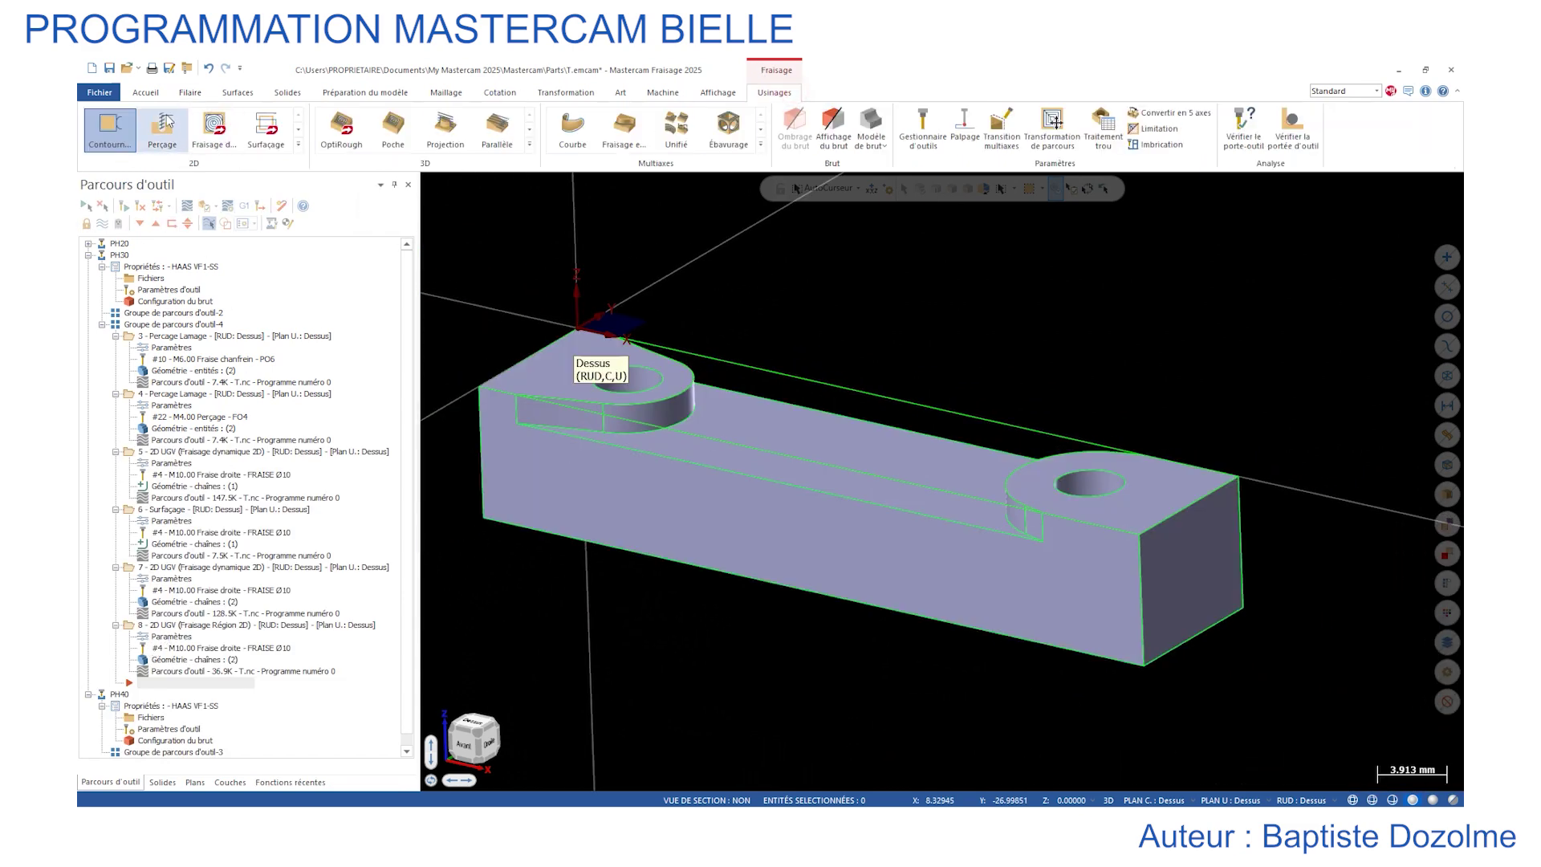
left_click(96, 135)
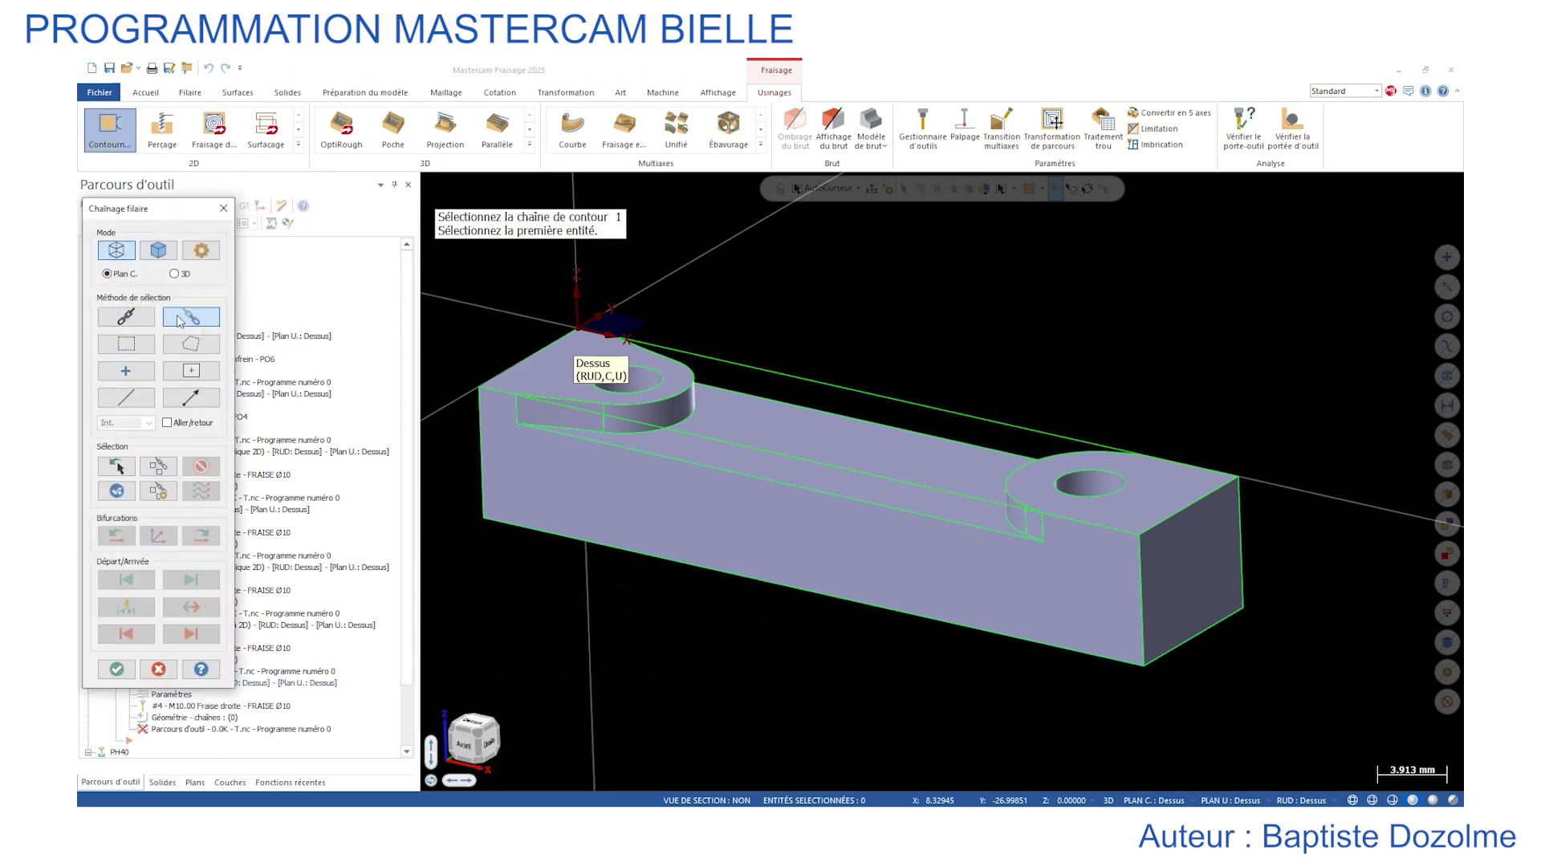
scroll(575, 399, "up", 1)
left_click(575, 399)
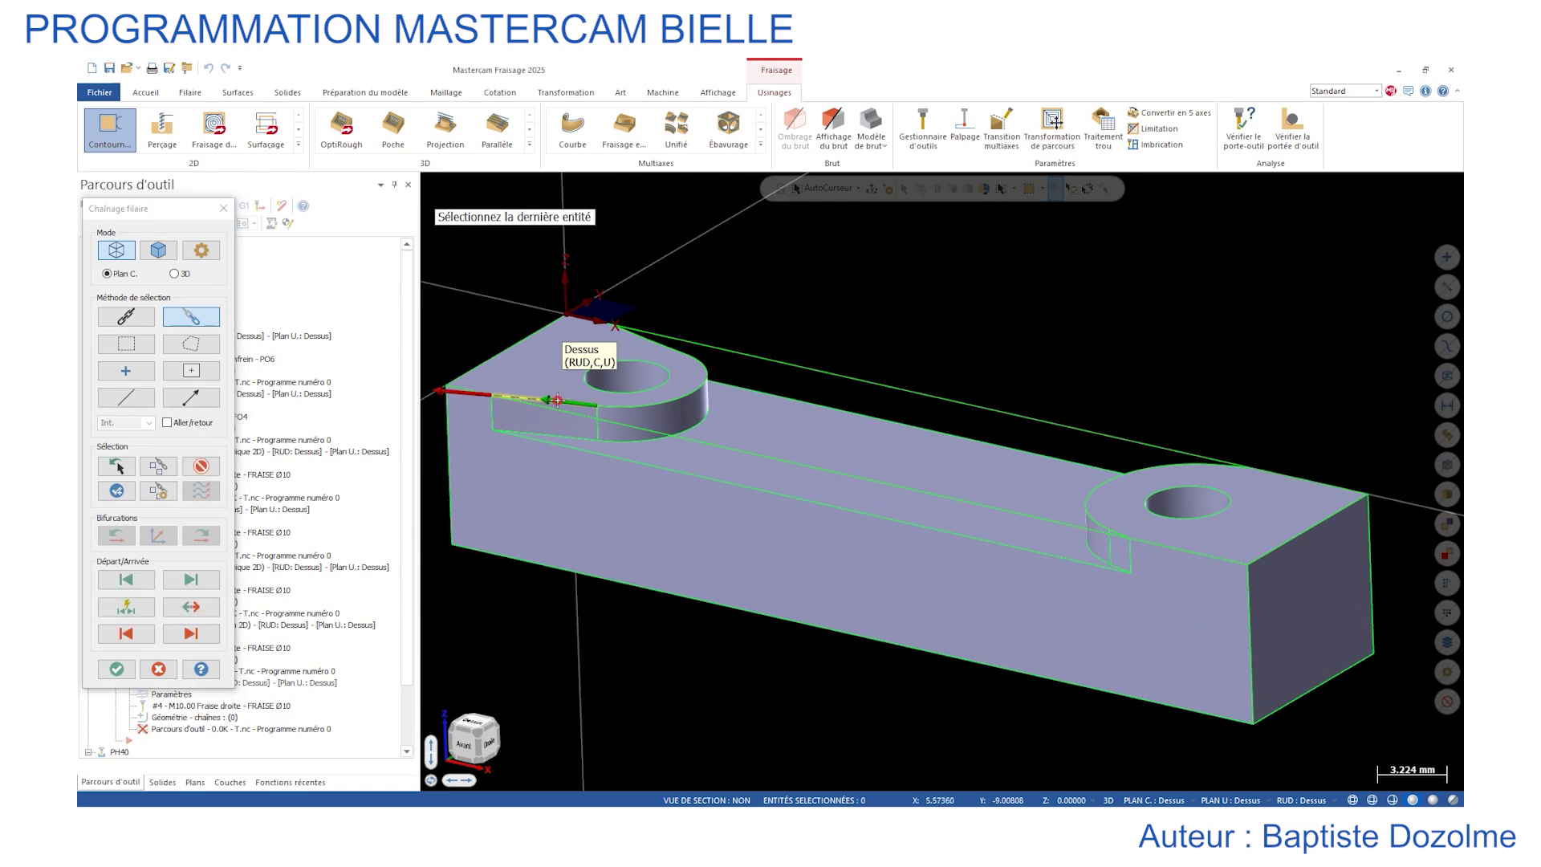
left_click(192, 611)
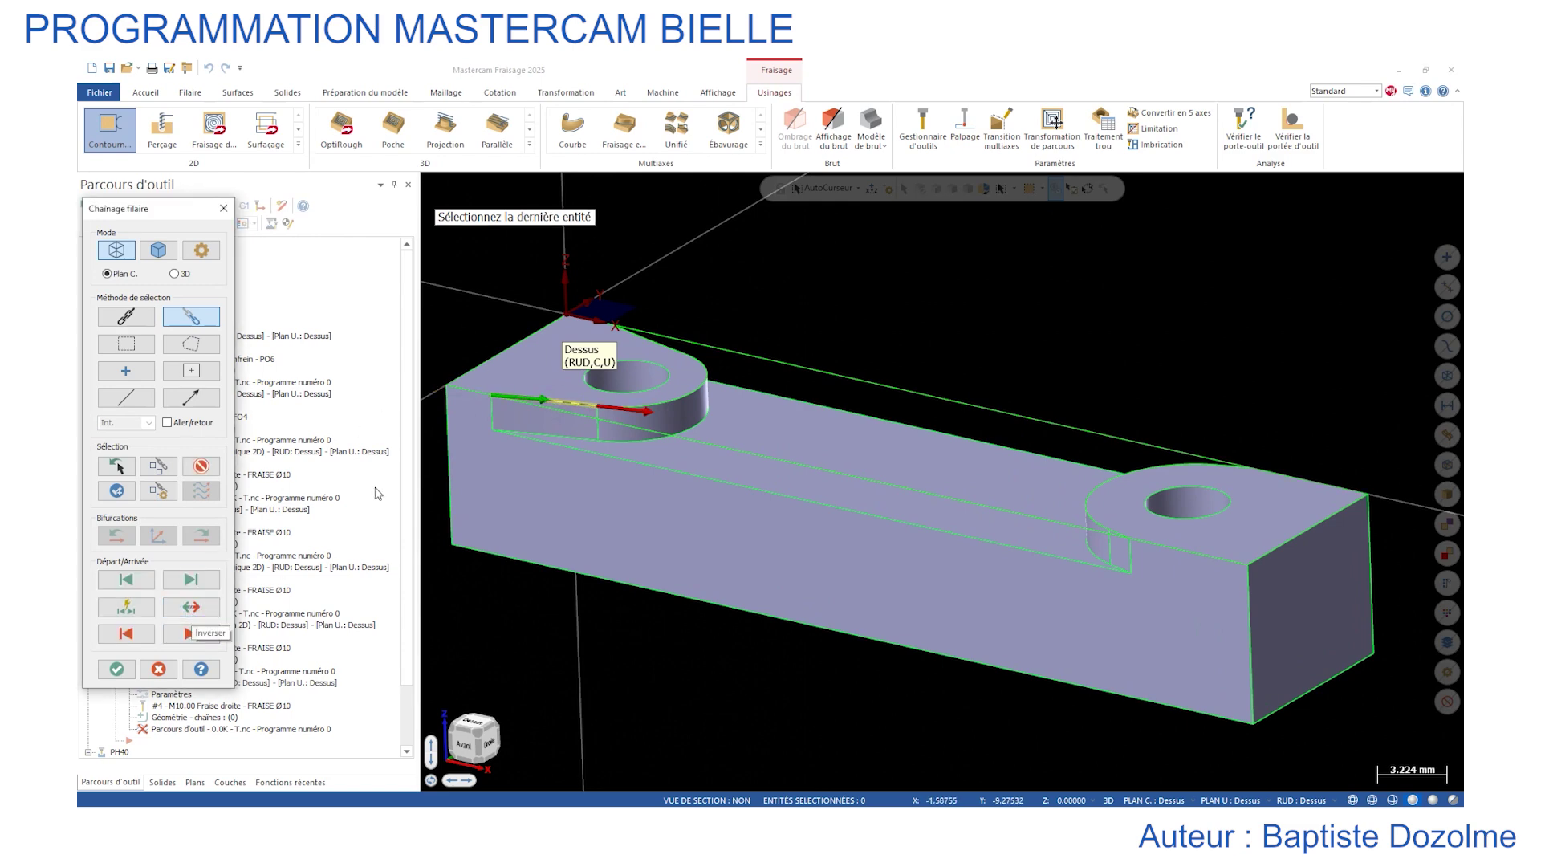
left_click(643, 342)
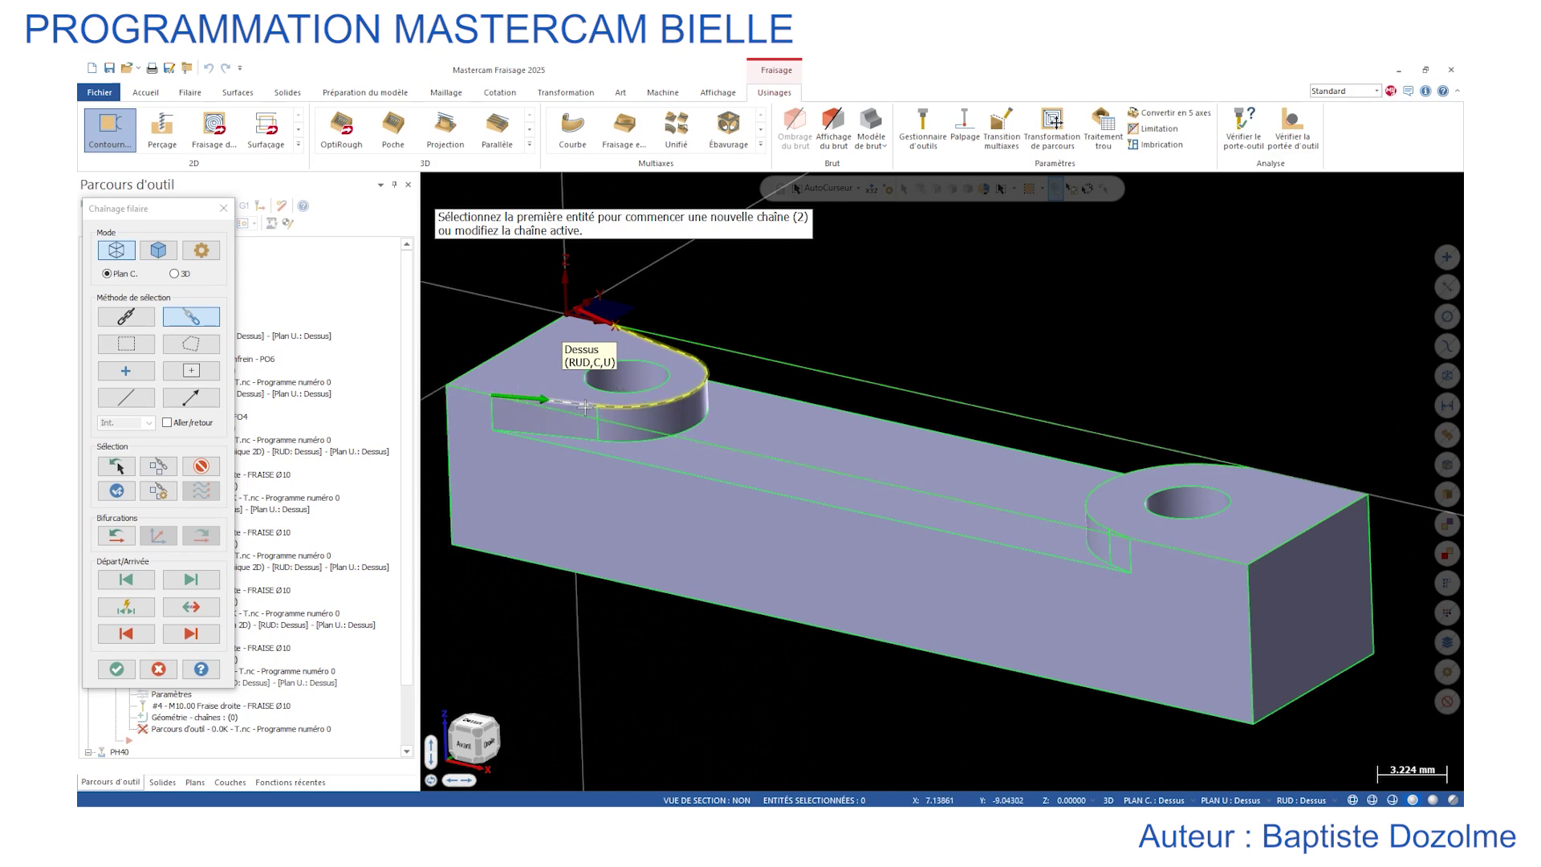
Reverse the direction of the chain around the first boss and check its start and end points.
middle_click_drag(585, 407, 904, 410)
scroll(507, 437, "up", 2)
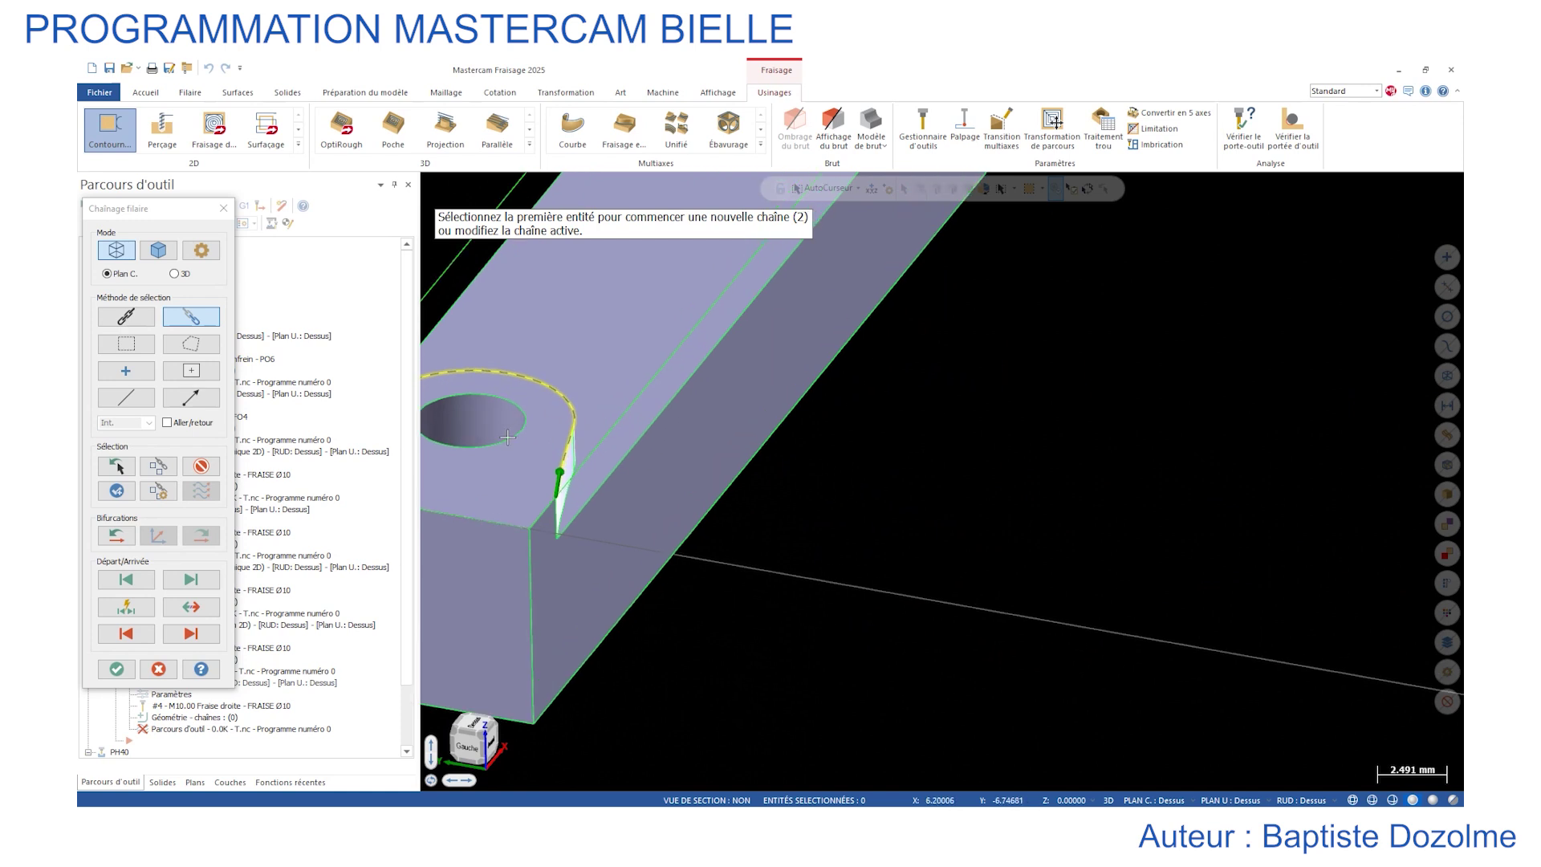
scroll(508, 437, "up", 3)
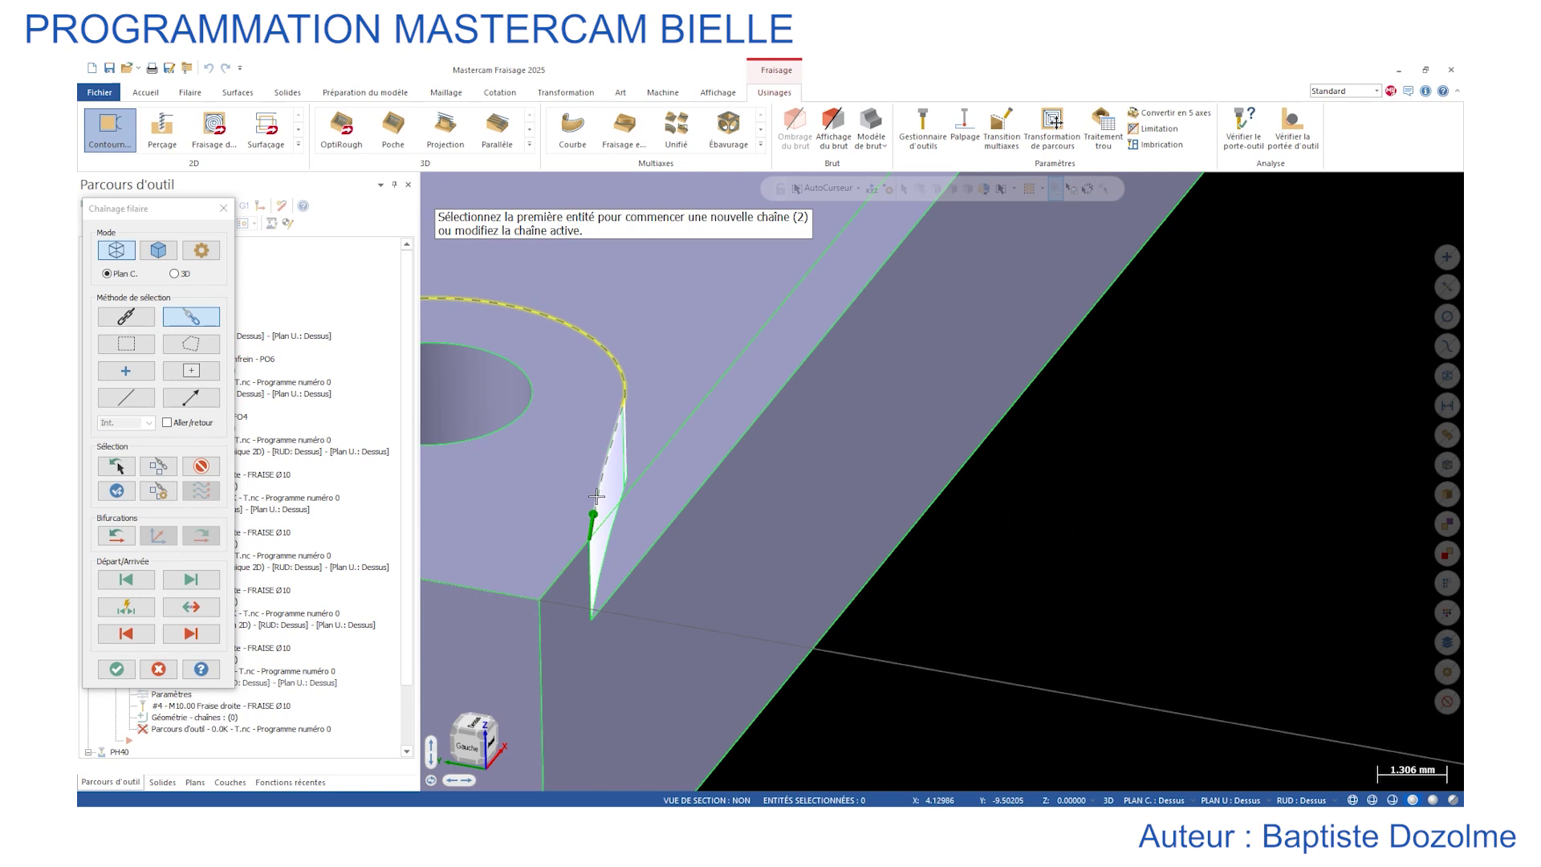
left_click(600, 520)
left_click(191, 607)
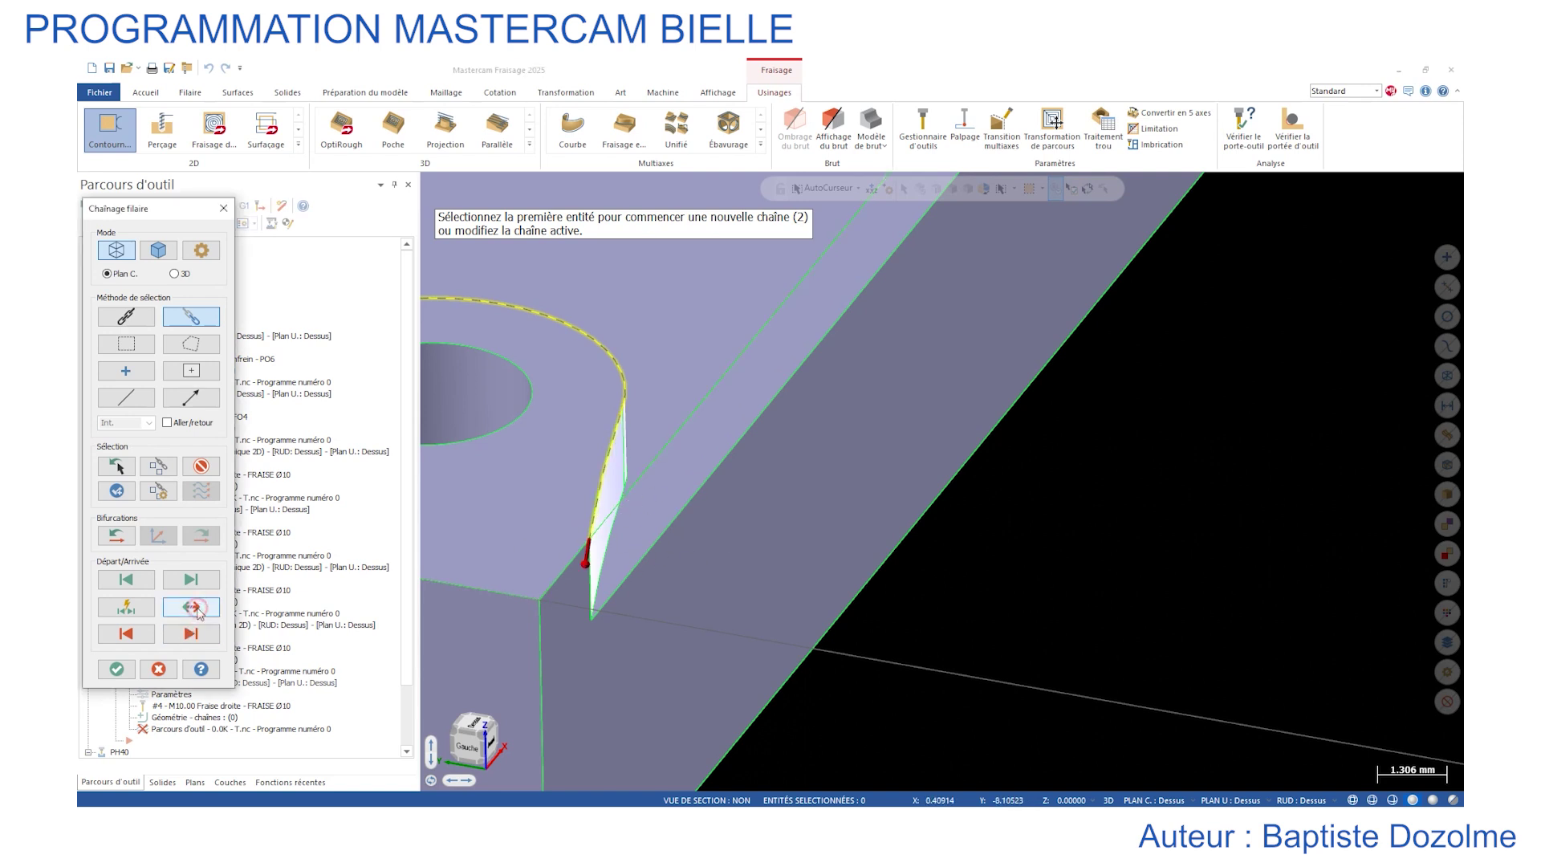
scroll(711, 556, "down", 3)
scroll(710, 555, "down", 3)
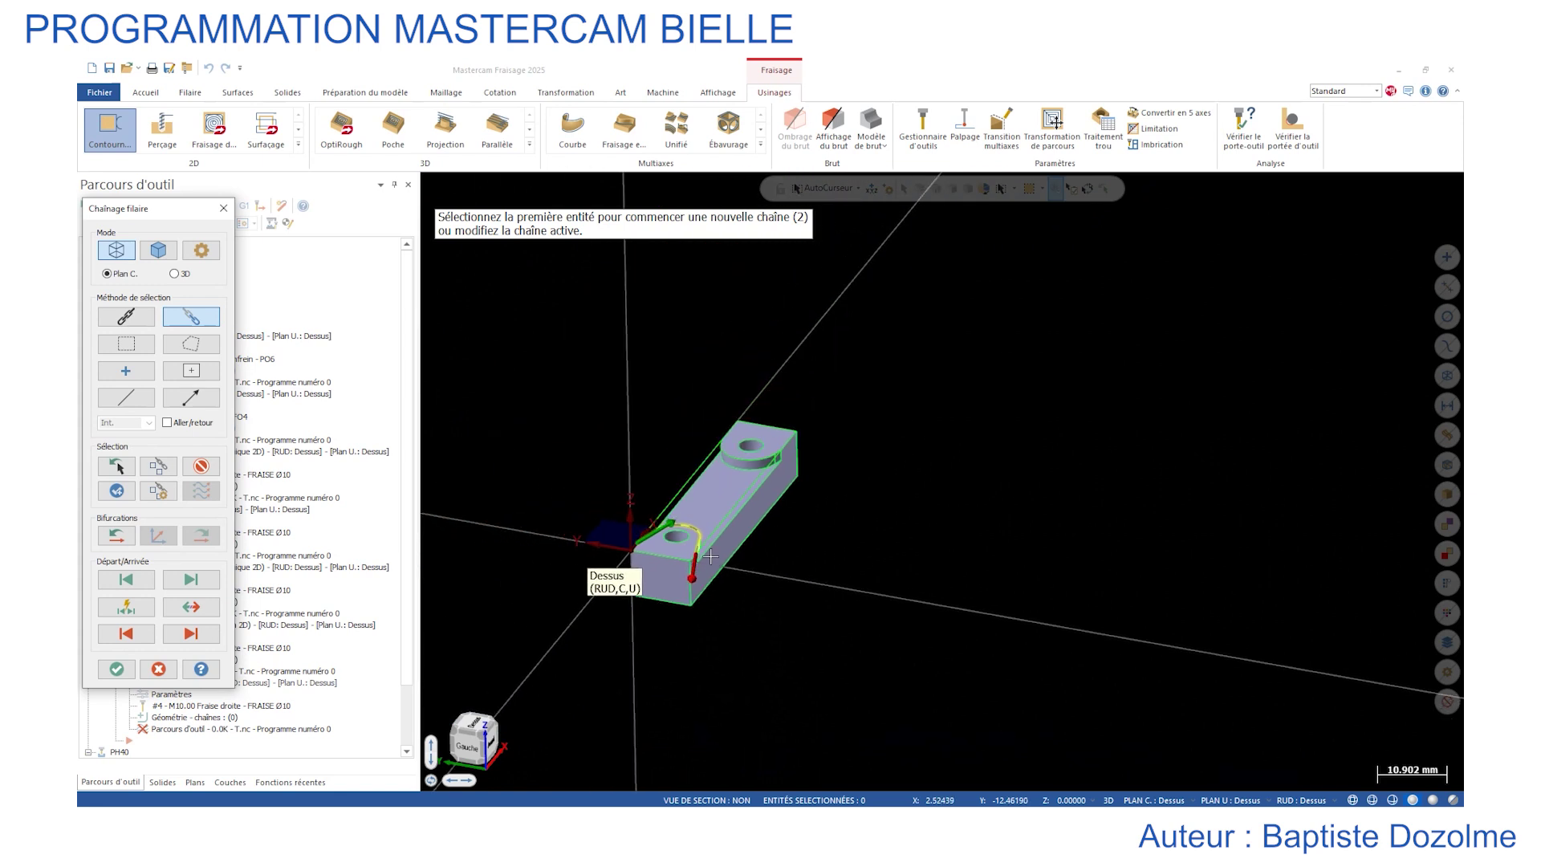
scroll(656, 517, "up", 4)
scroll(656, 517, "up", 8)
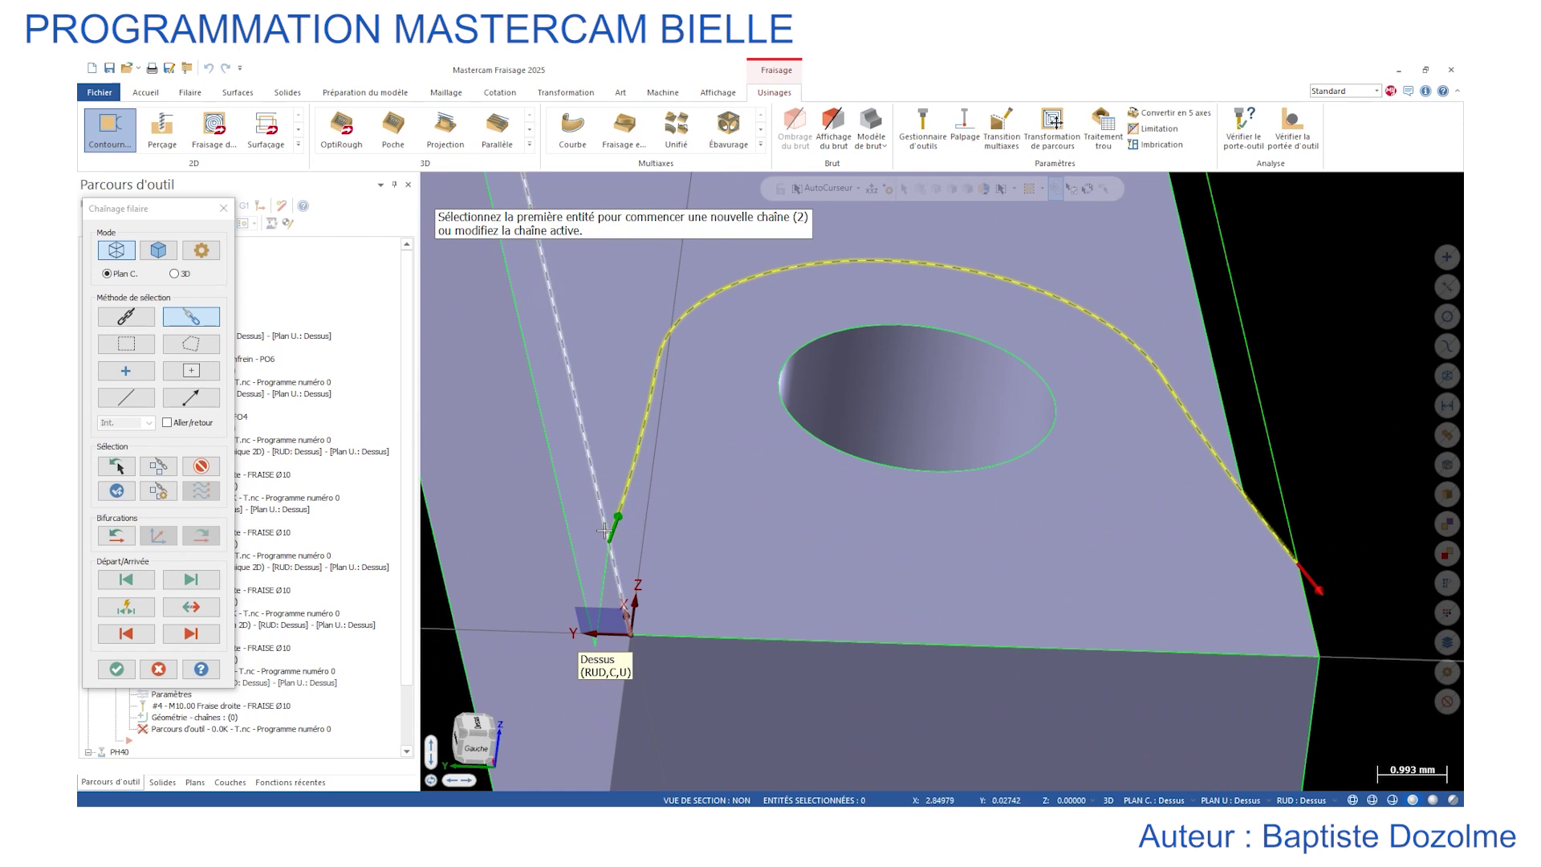
scroll(693, 491, "down", 2)
middle_click_drag(715, 486, 568, 488)
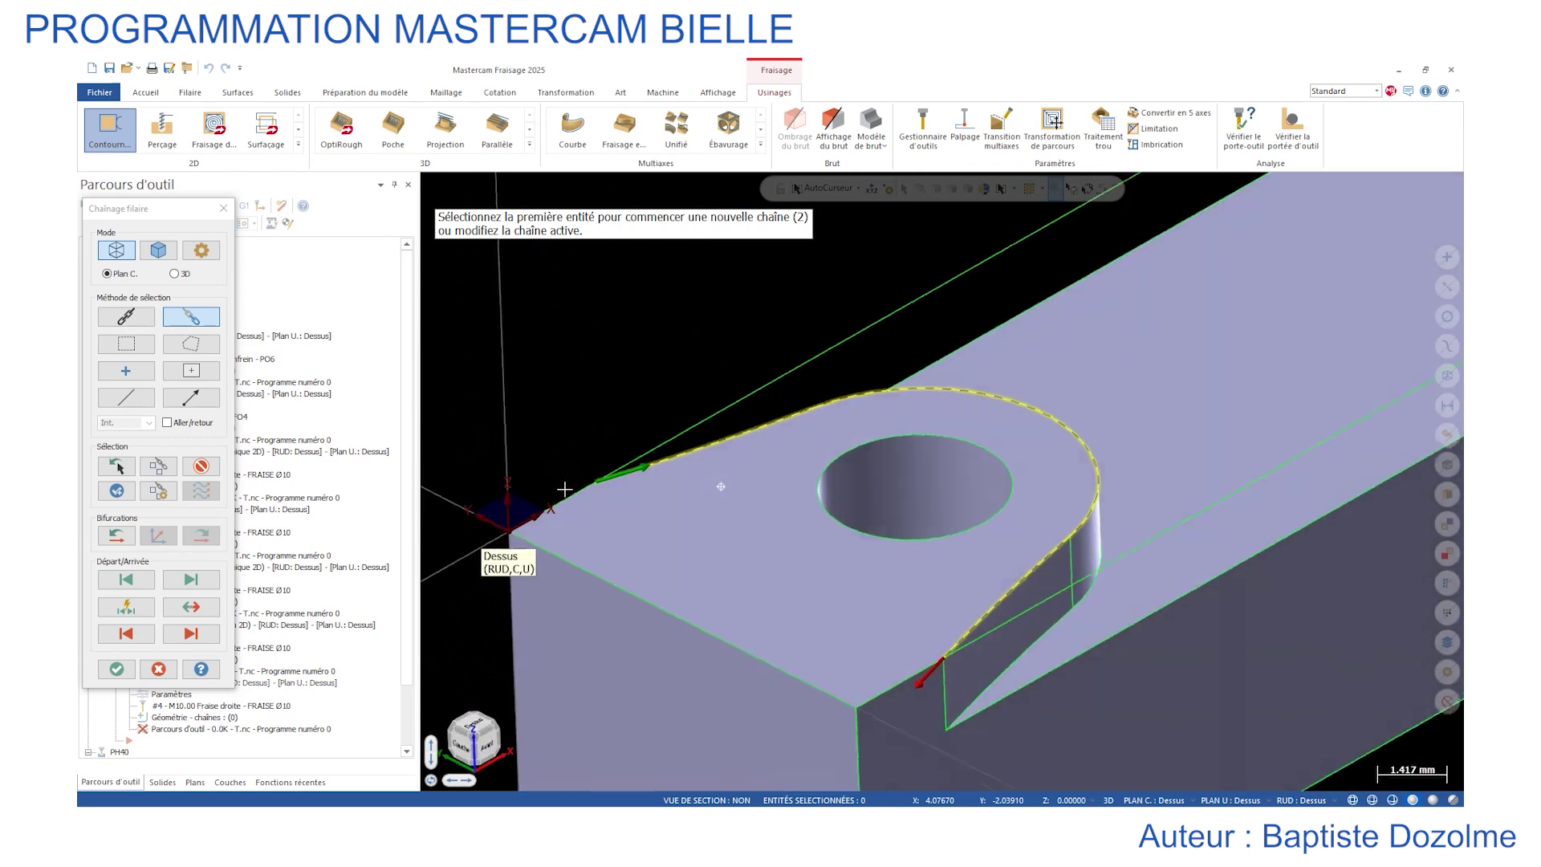
Partially chain the upper edge around the boss at the far end, reversing the first entity's direction, and accept both contour chains.
scroll(568, 489, "down", 9)
scroll(718, 425, "up", 3)
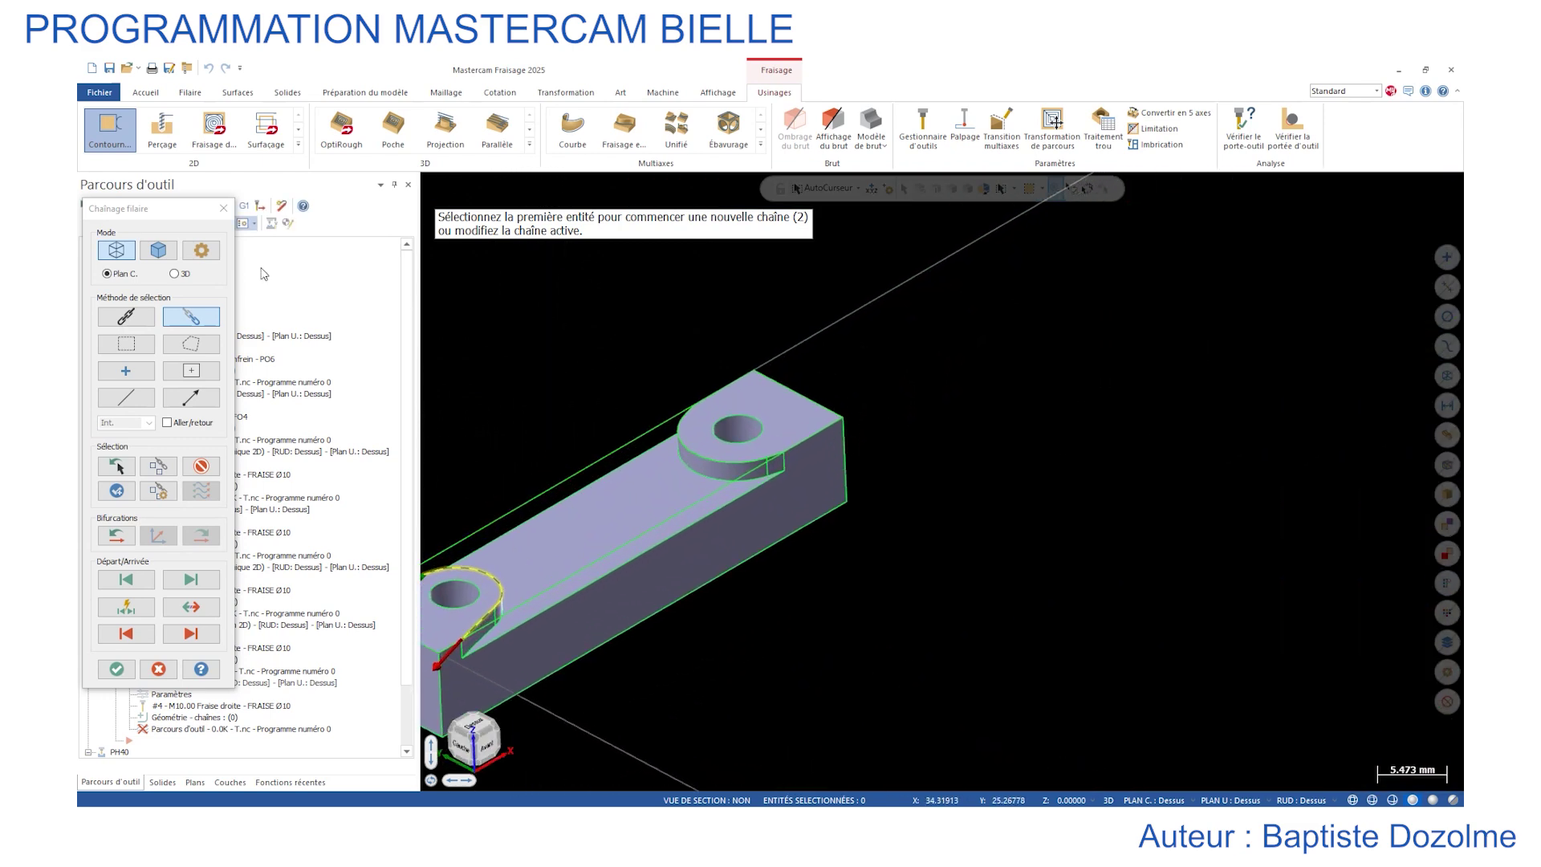
scroll(708, 411, "up", 1)
scroll(719, 414, "up", 1)
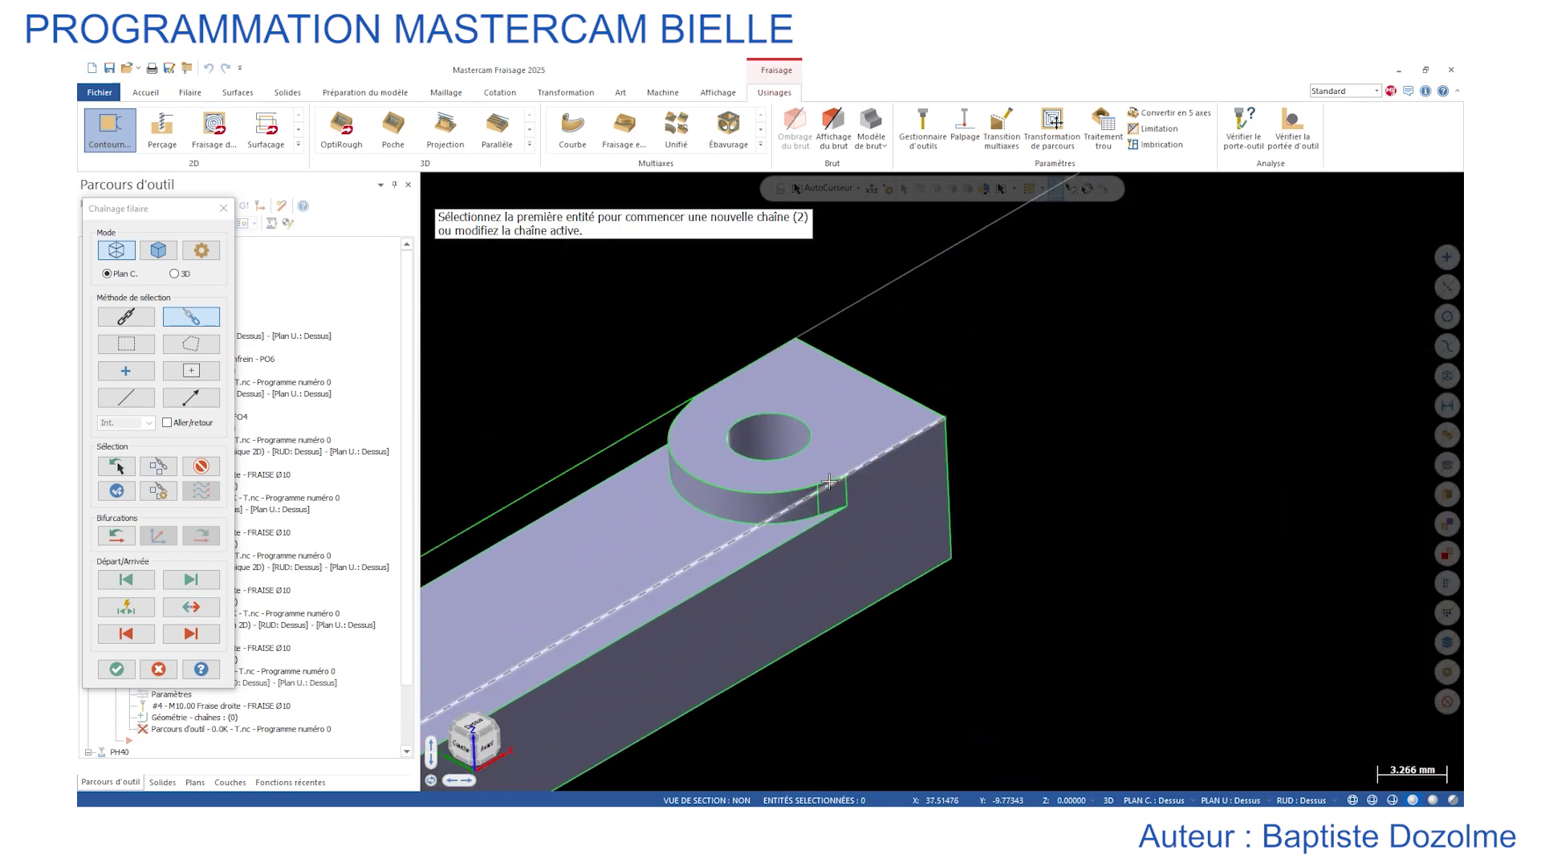
left_click(825, 479)
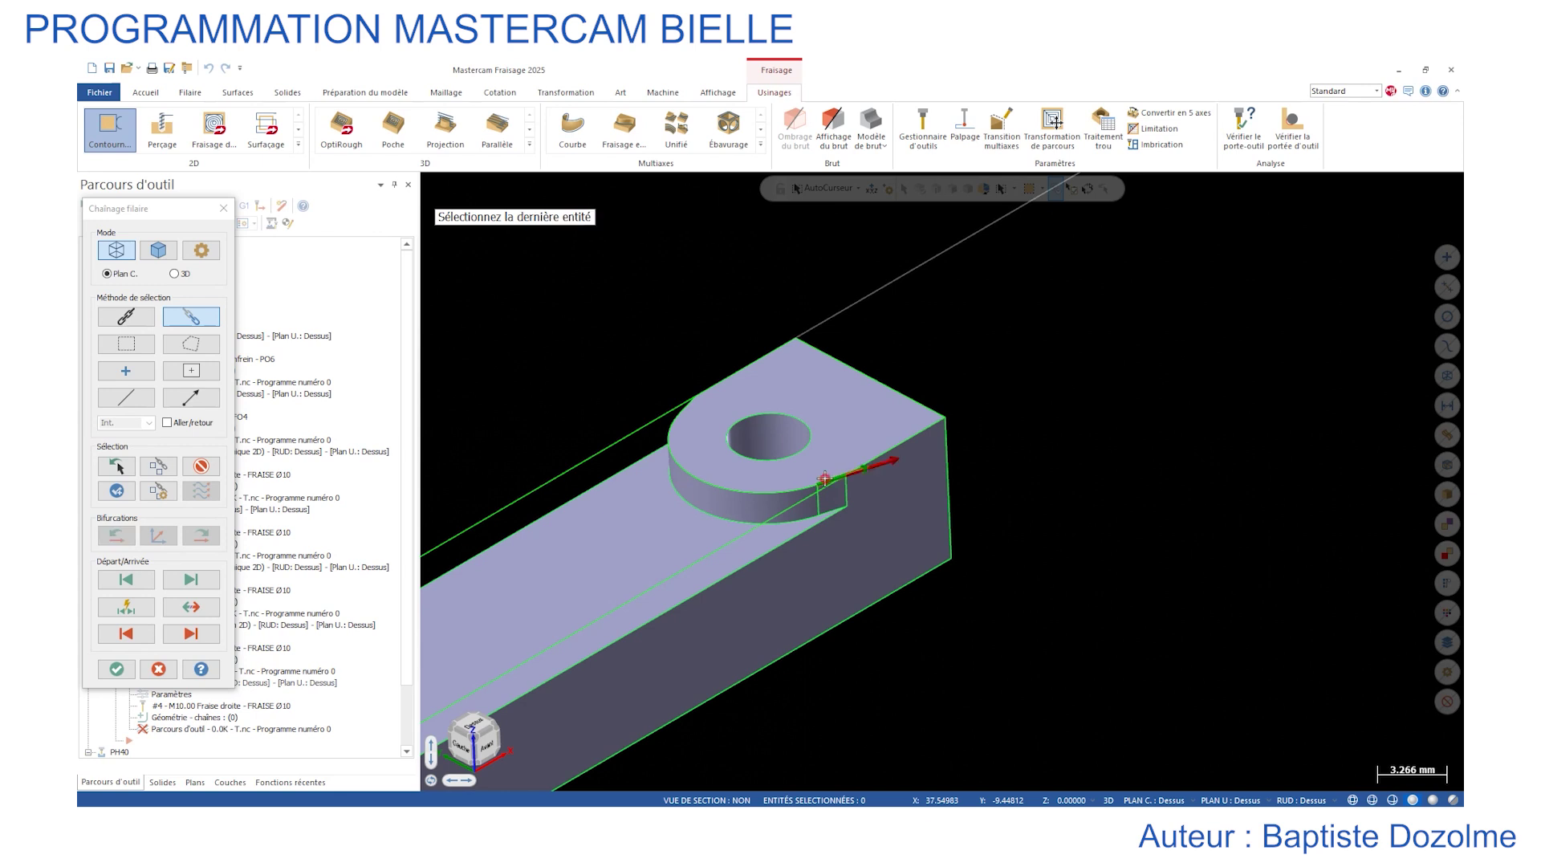
scroll(826, 479, "up", 1)
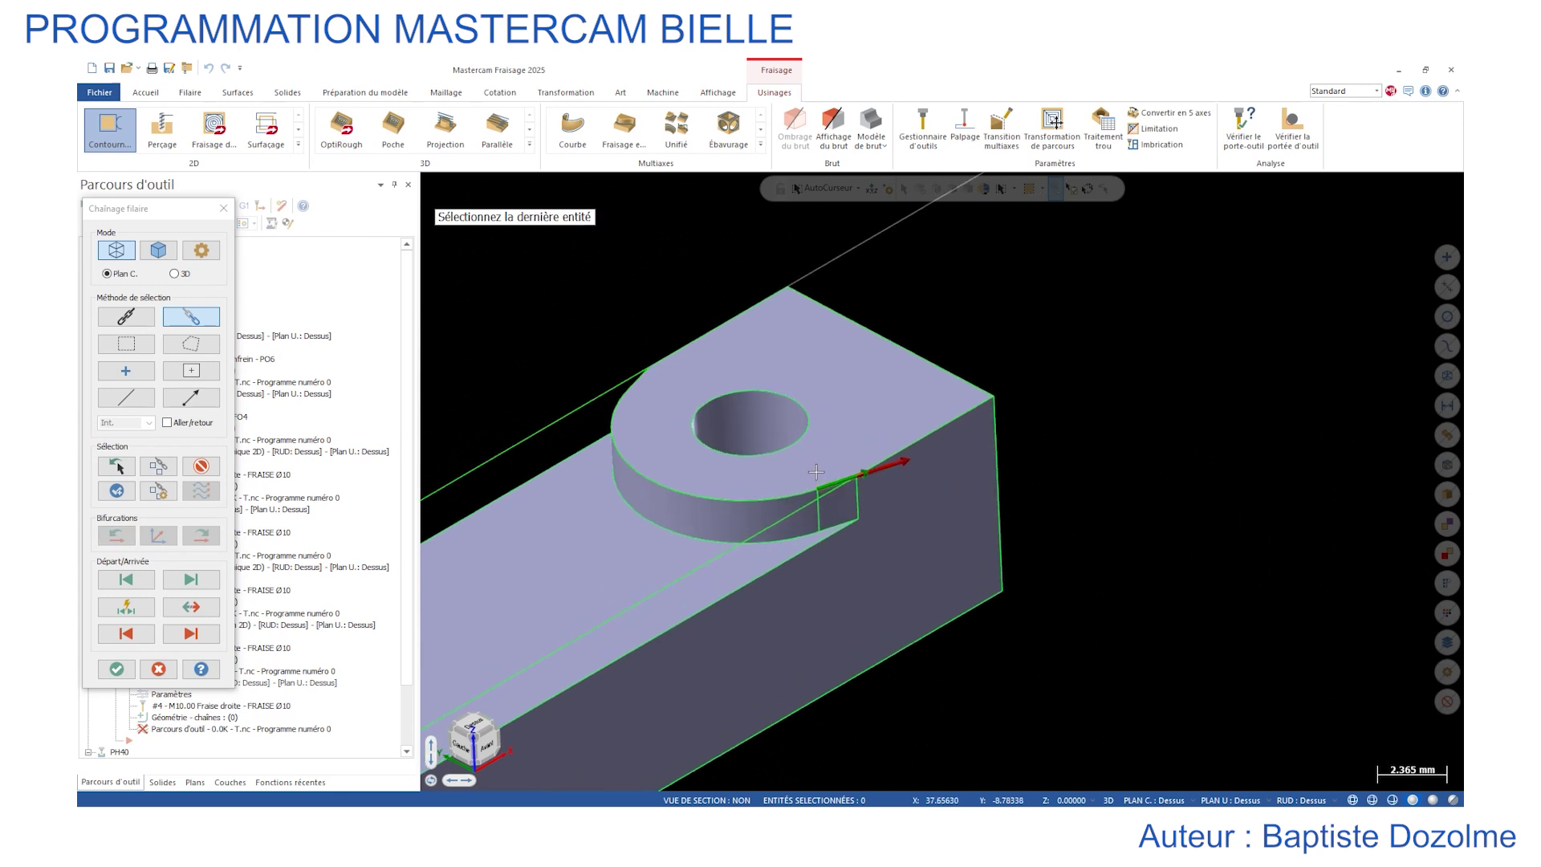
left_click(191, 606)
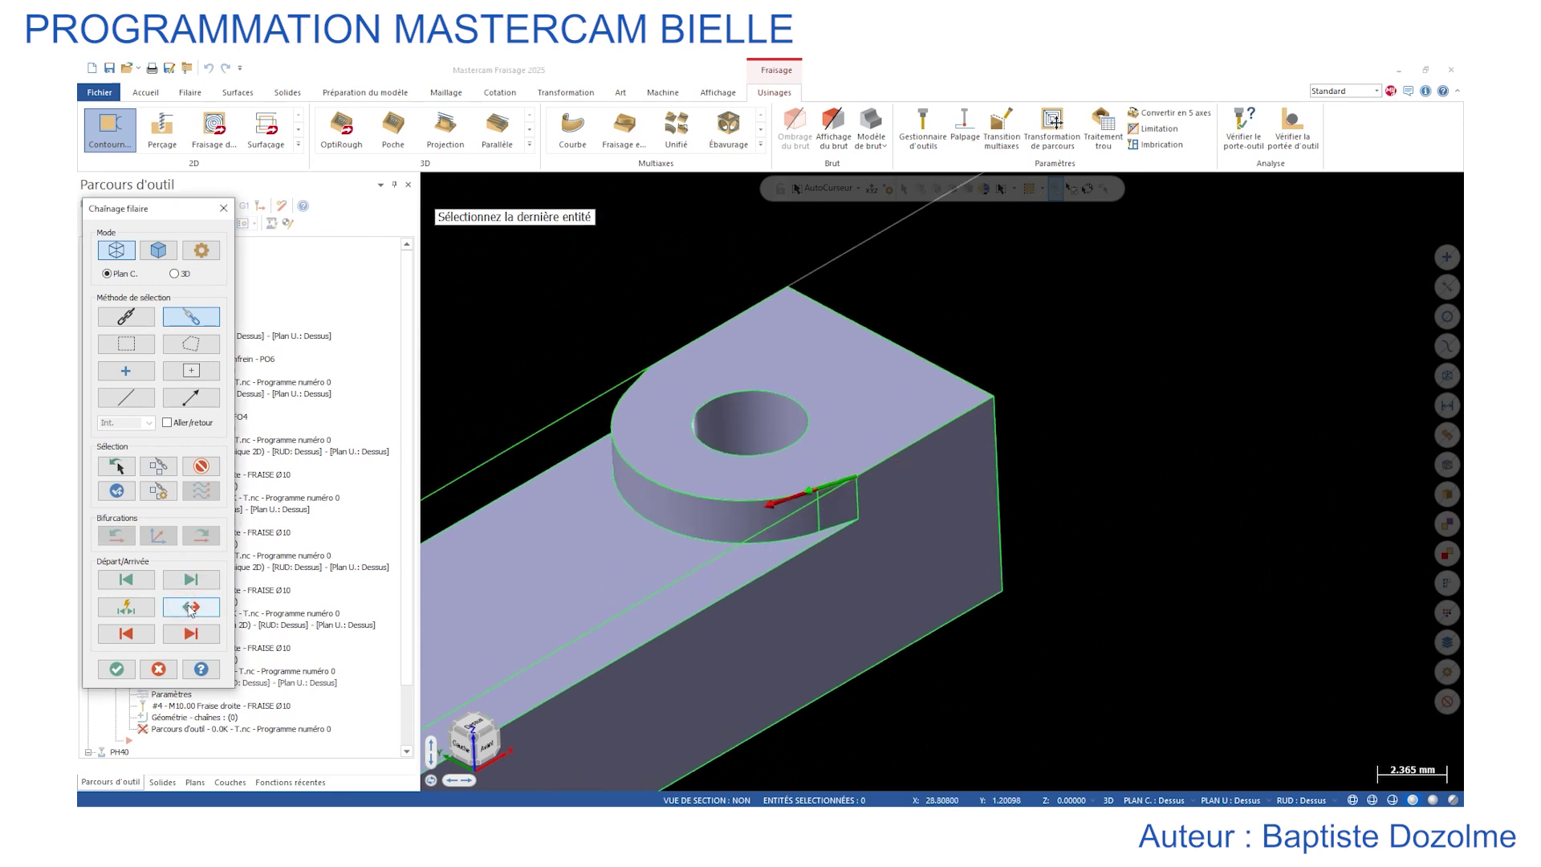
left_click(627, 388)
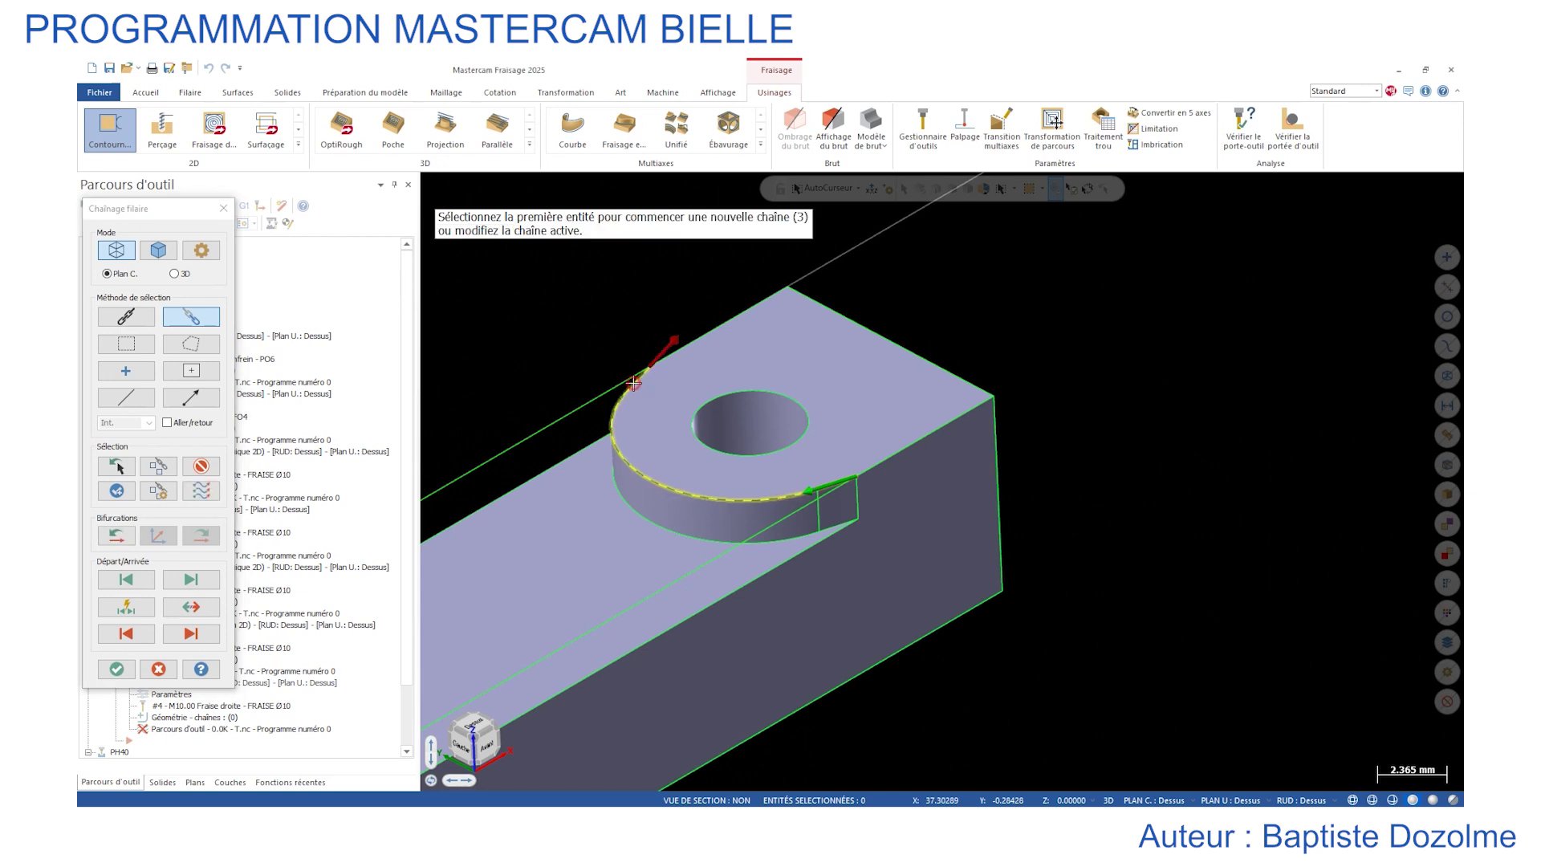
mouse_move(743, 437)
middle_mouse_down()
mouse_move(634, 350)
mouse_move(530, 490)
mouse_move(512, 427)
middle_mouse_up()
scroll(512, 428, "up", 4)
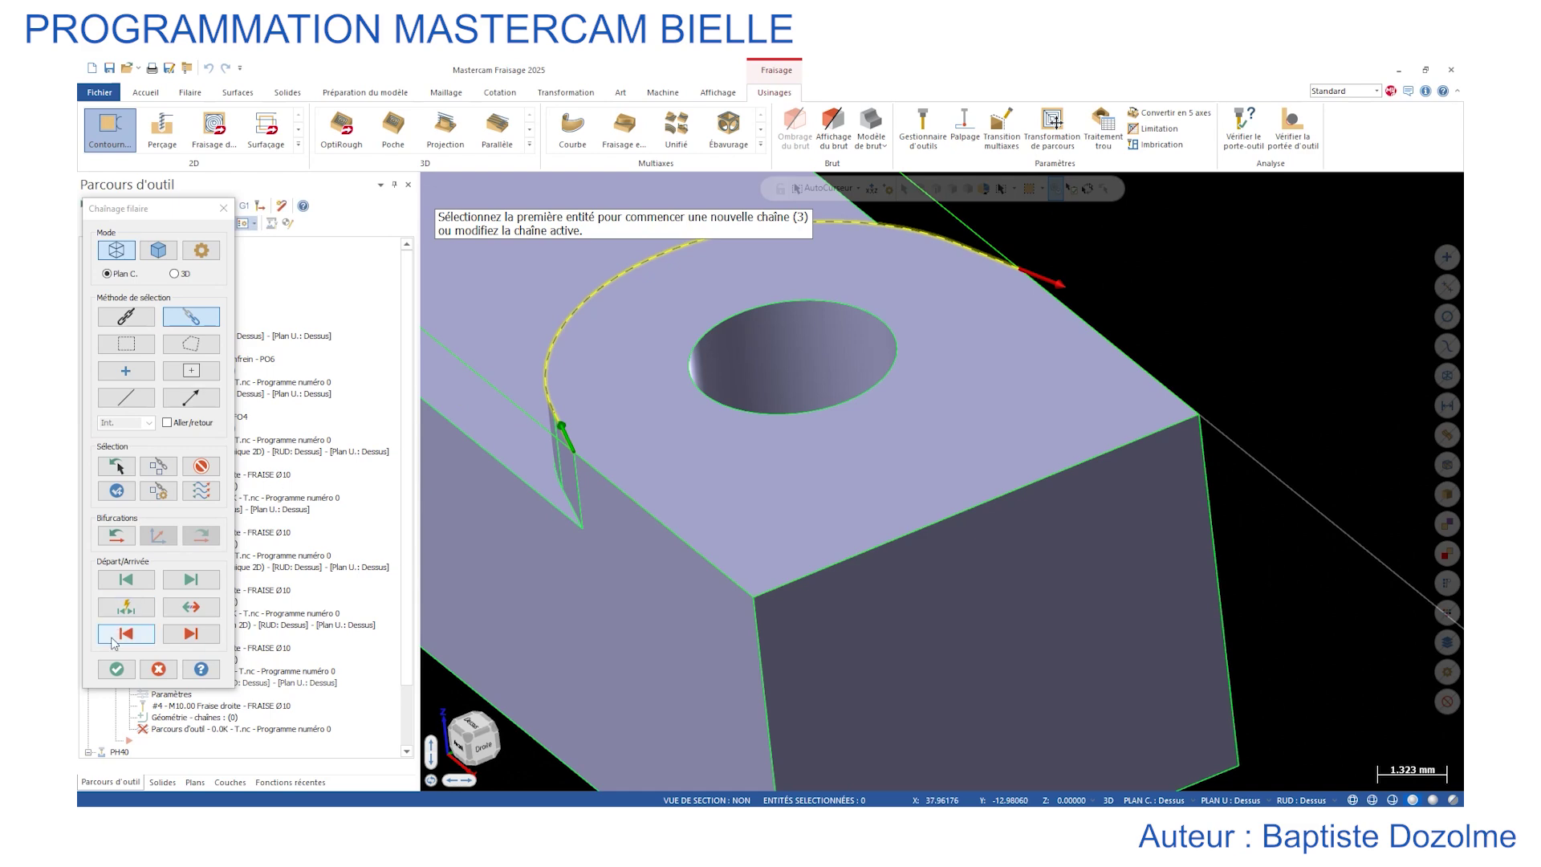
left_click(117, 671)
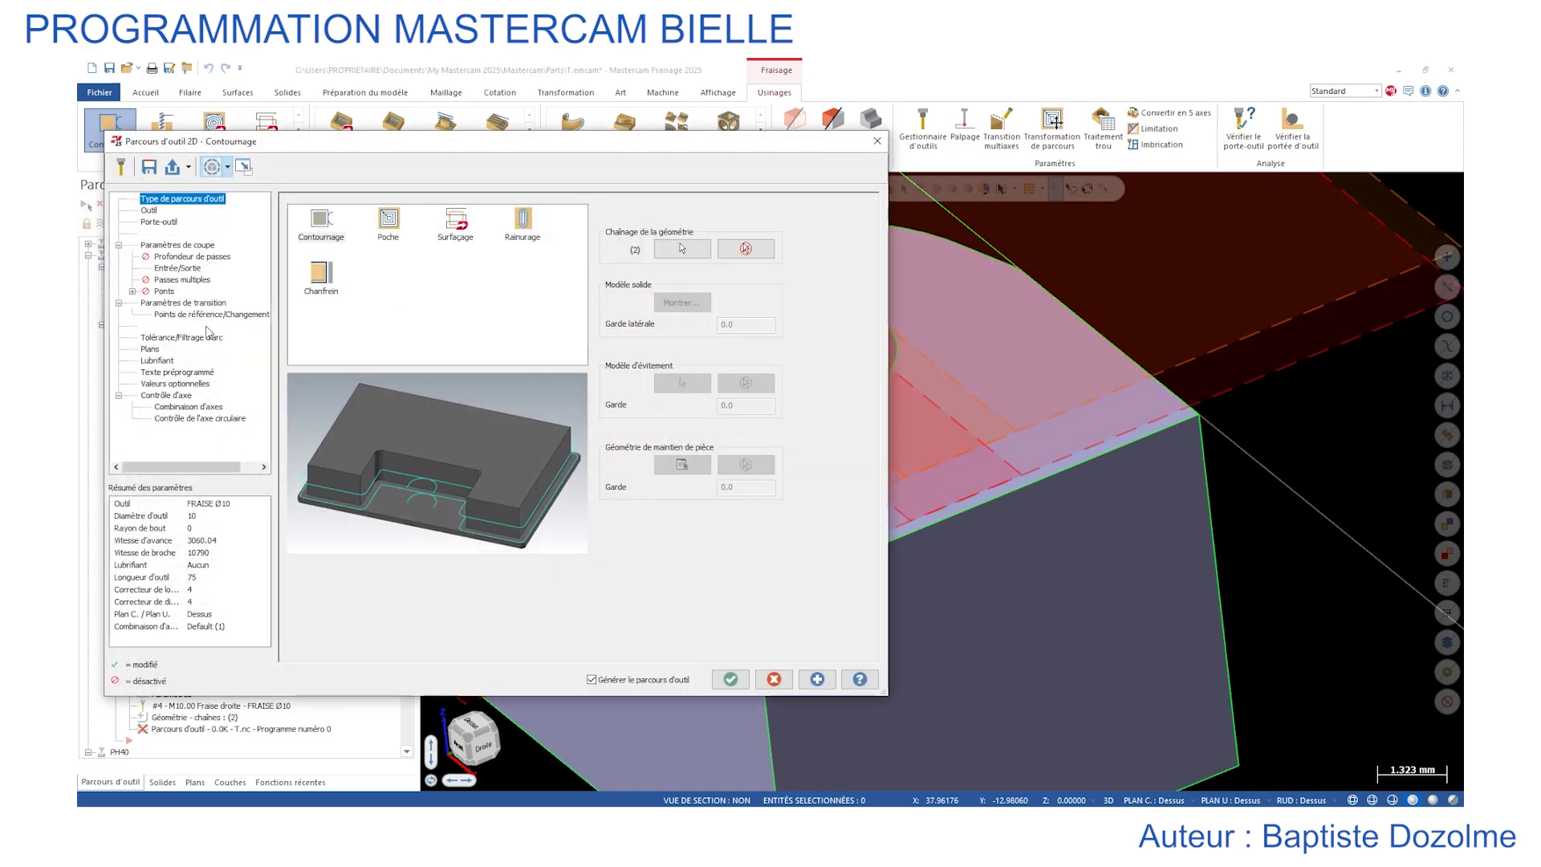
Select the FRAISE Ø10 tool for the contour operation with a spindle speed of 8000 and a feed rate of 800.
left_click(148, 210)
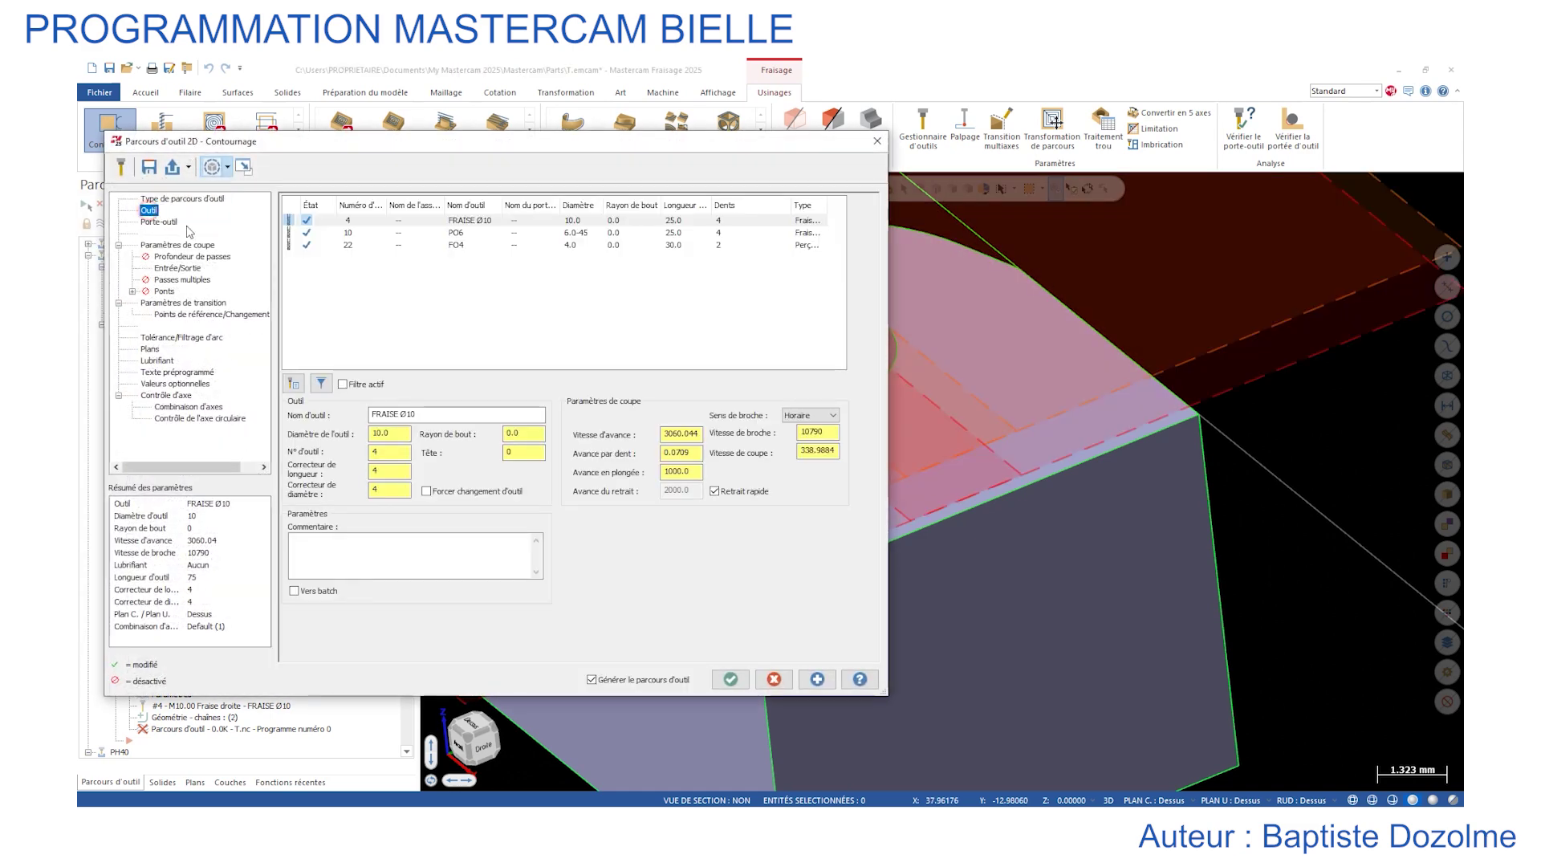
left_click(482, 228)
left_click(817, 432)
type("8000")
key("Return")
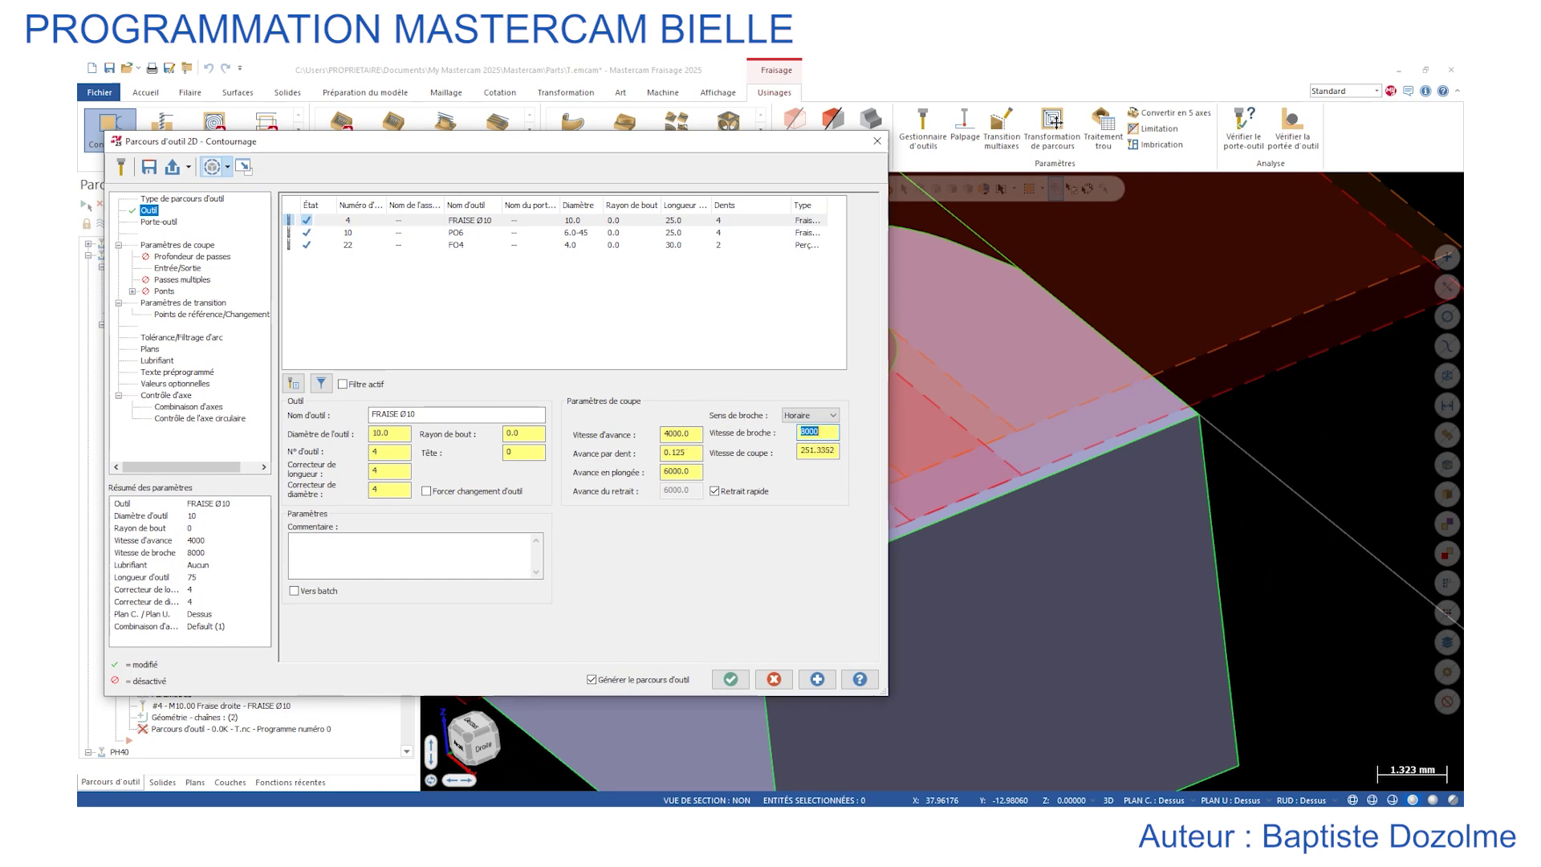
left_click(692, 436)
type("800")
key("Return")
Set the contour's floor stock to 0.02 and its compensation type to wear (Usure).
left_click(176, 244)
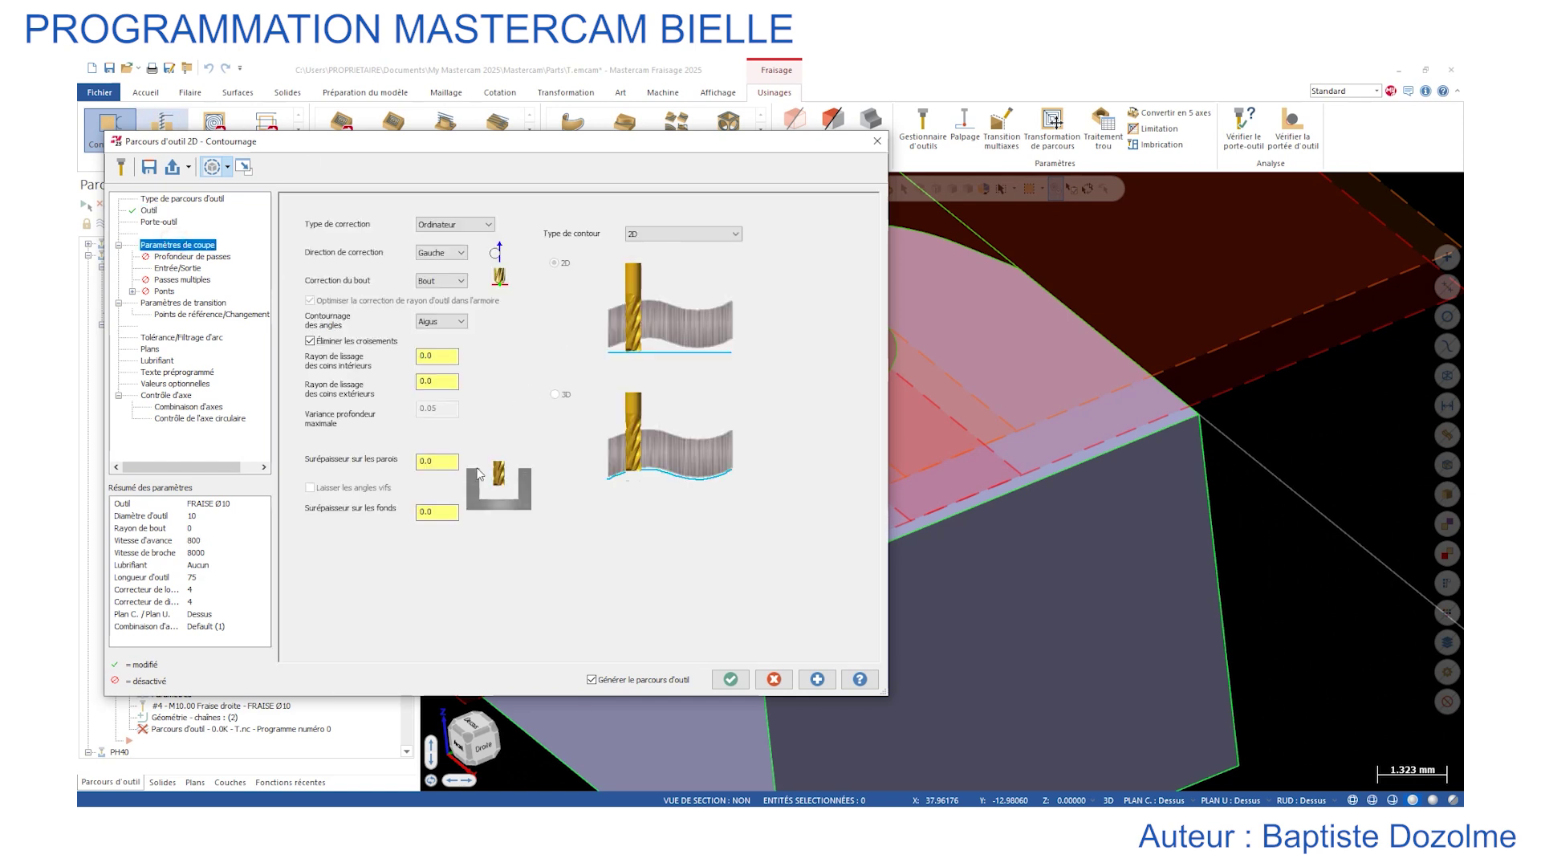
left_click(443, 514)
type("0.02")
key("Return")
left_click(459, 224)
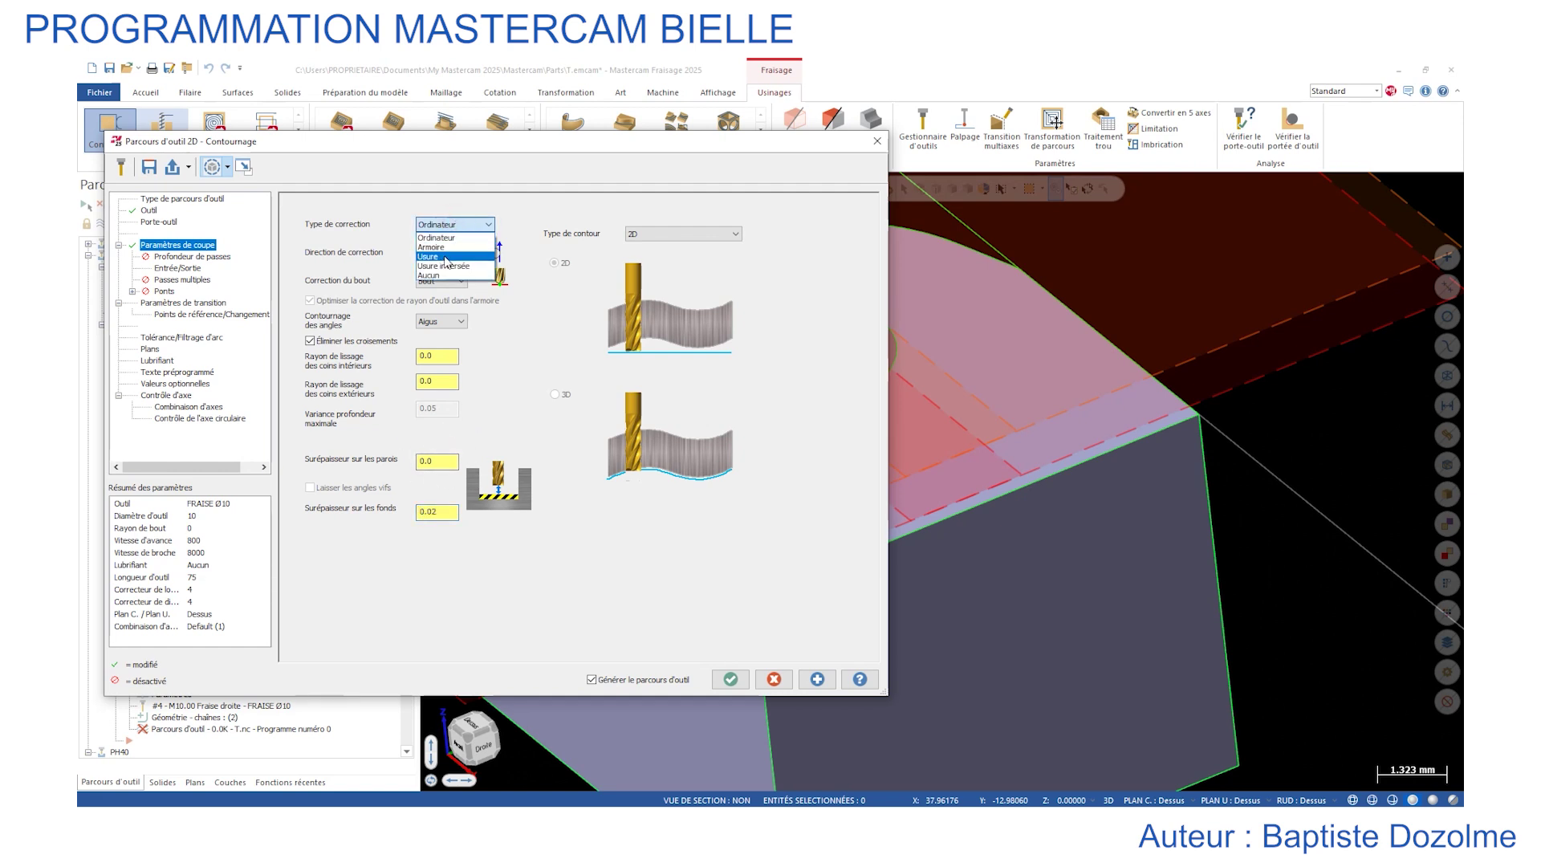
left_click(448, 258)
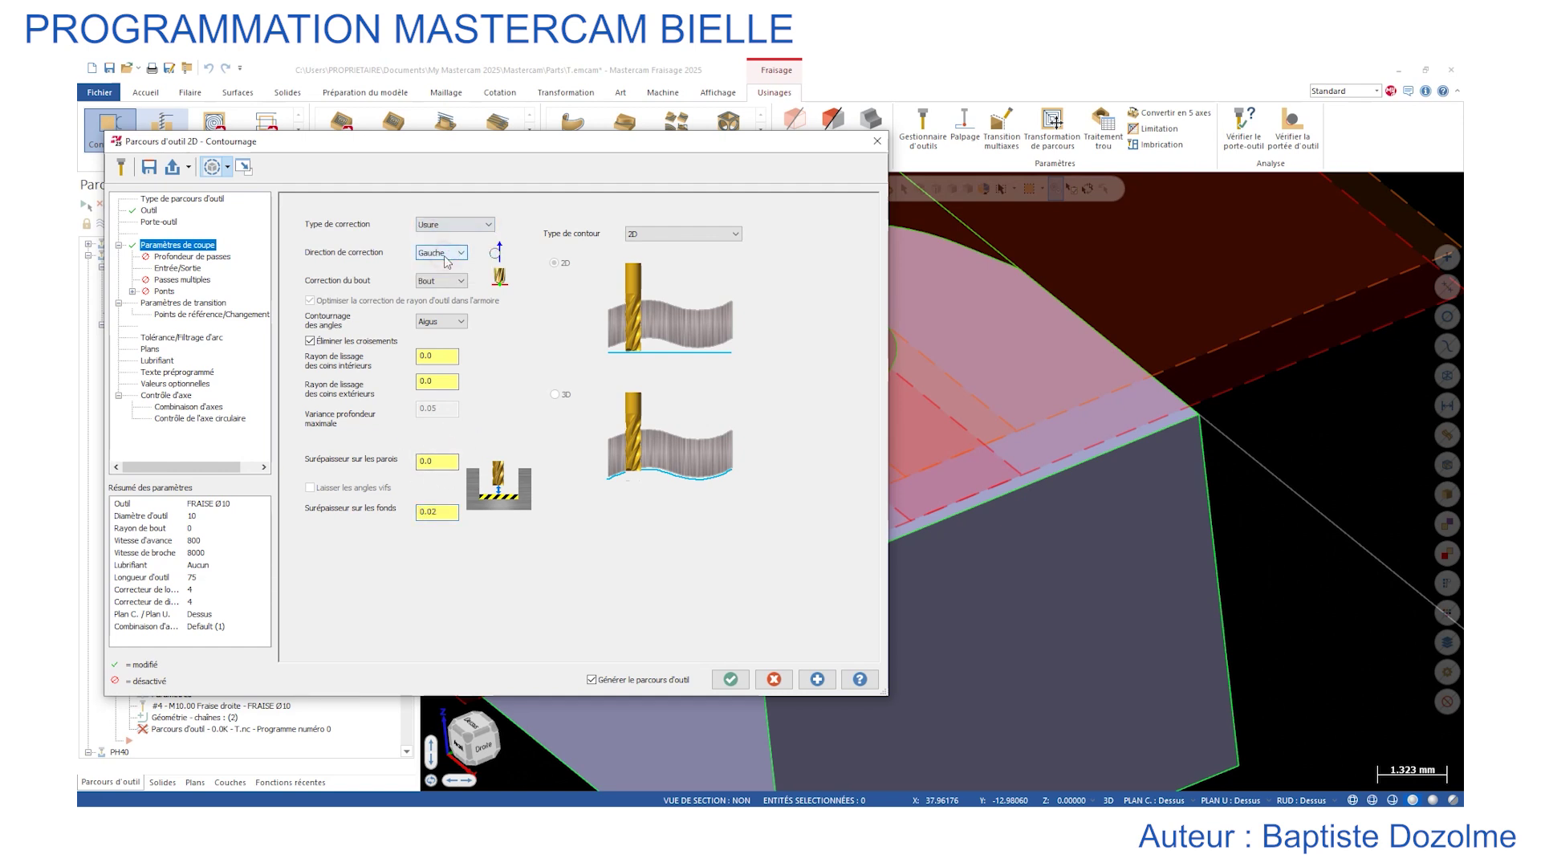
Set the contour's lead-in line distance and arc radius to 25 % of the tool diameter and copy them to the lead-out.
left_click(178, 270)
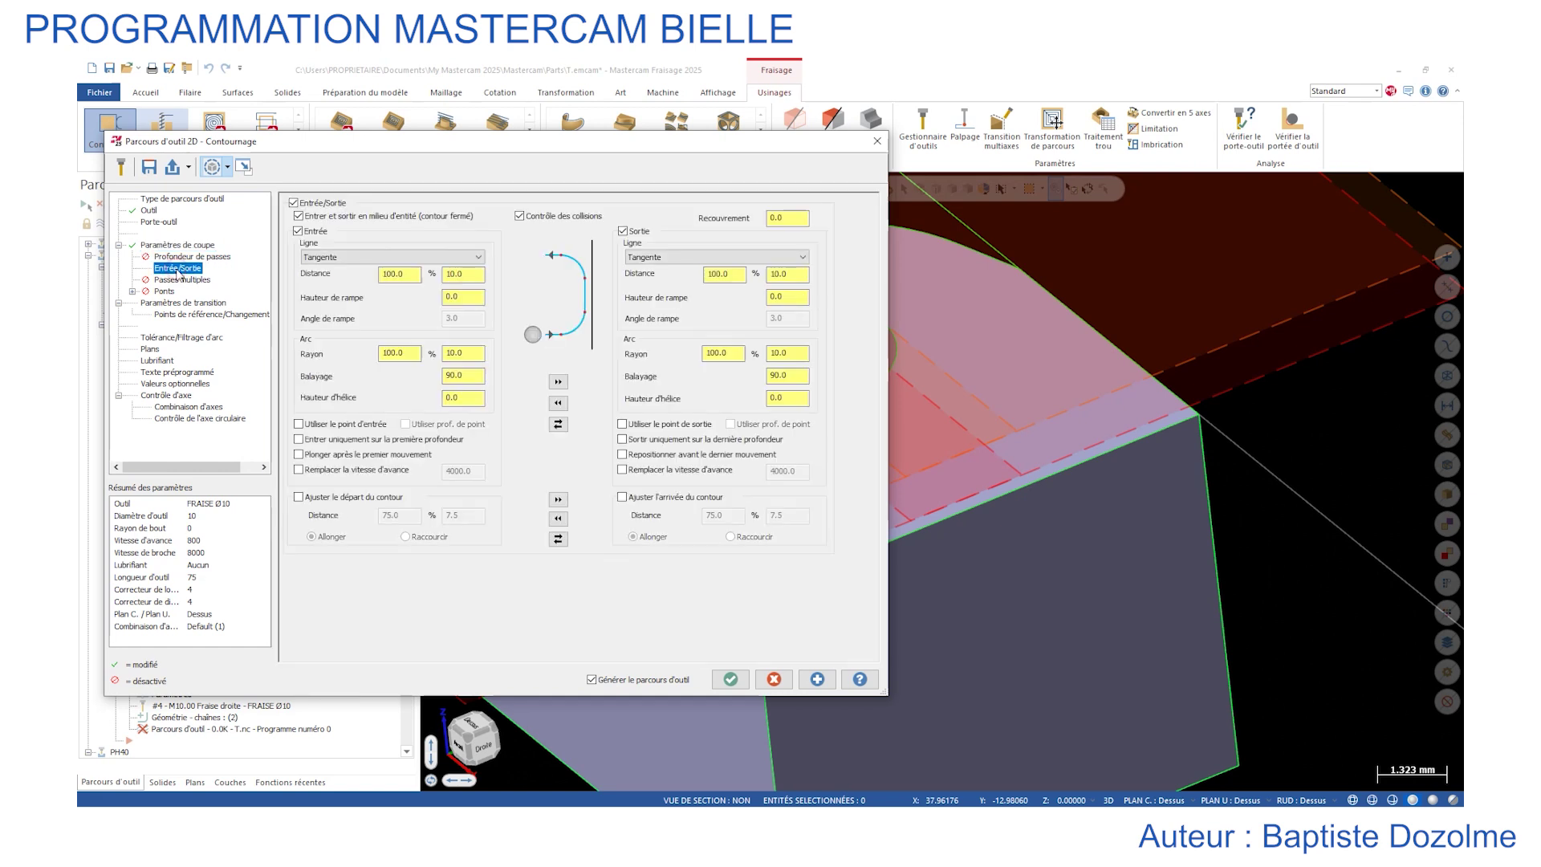
double_click(412, 275)
scroll(1024, 273, "down", 10)
scroll(1024, 273, "up", 4)
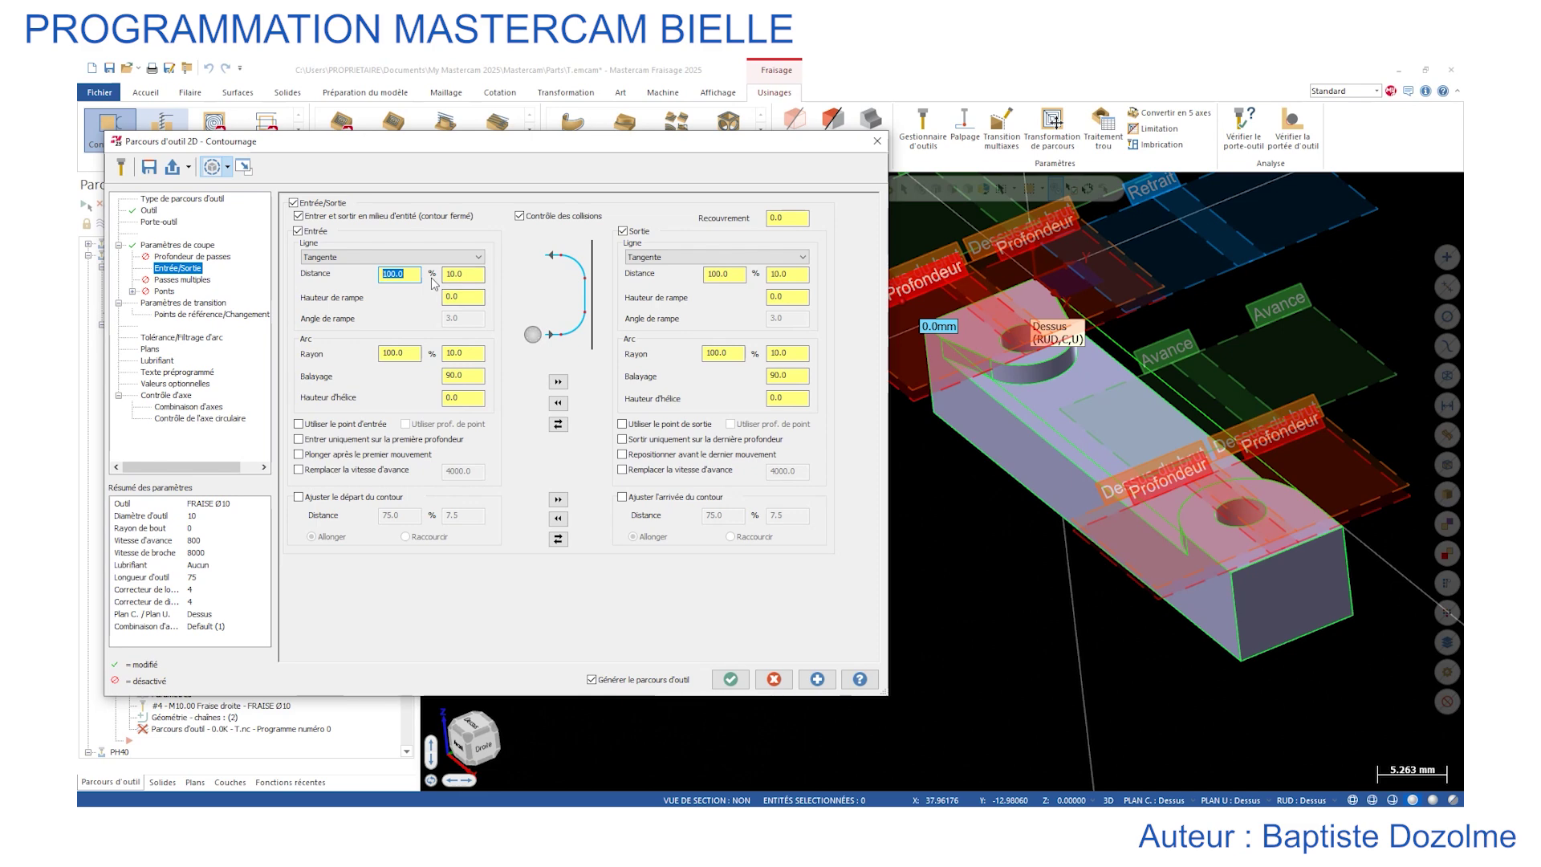
type("25")
key("Tab")
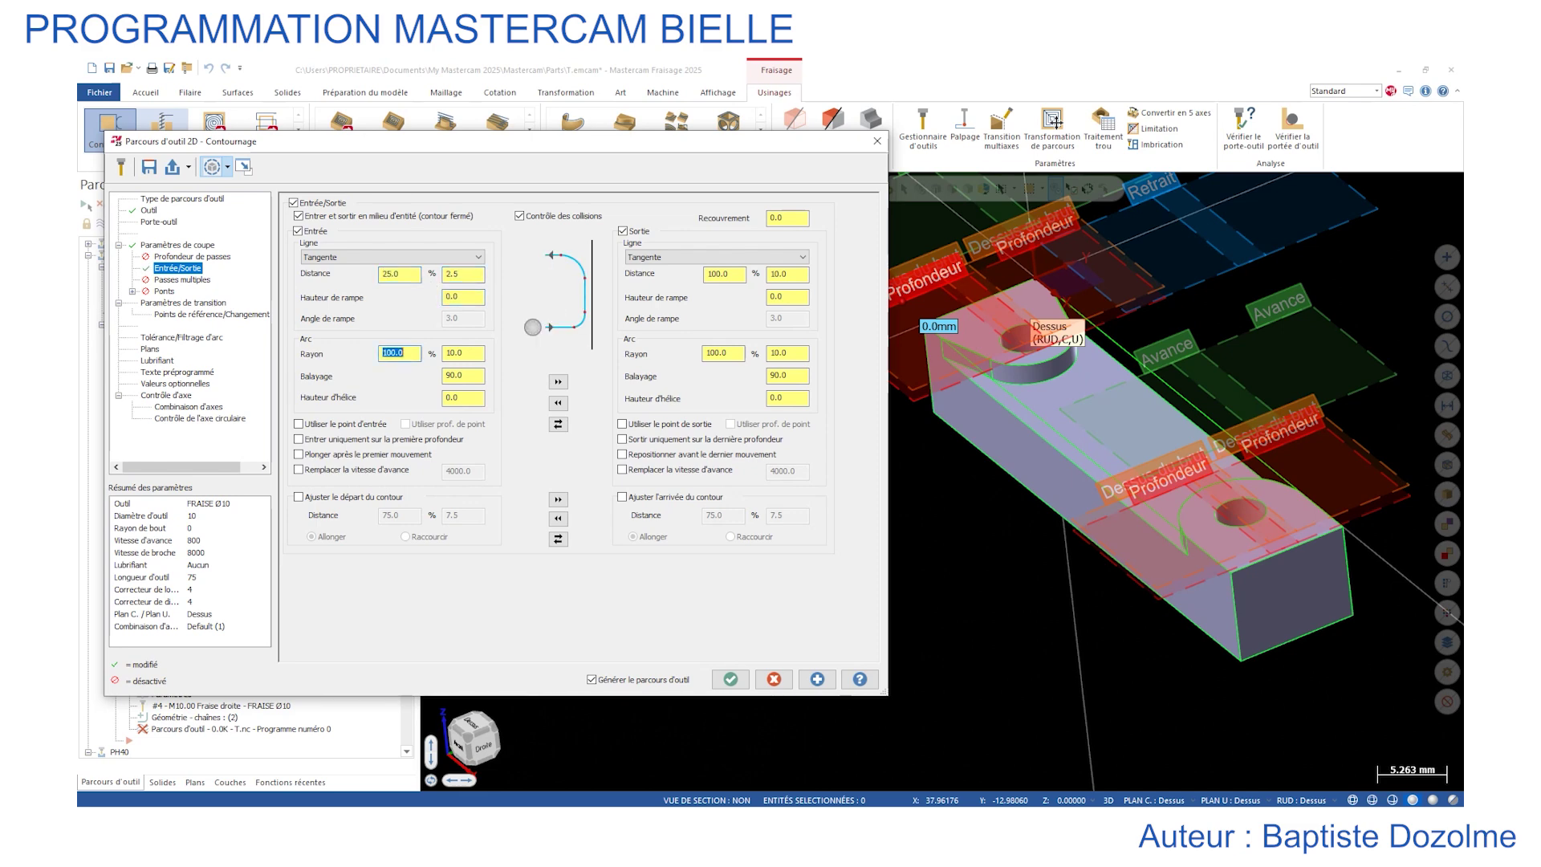
type("25")
left_click(558, 381)
Set the contour's retract to 10 and top of stock to 0, picking a point on the recessed floor for the -1.75 depth.
left_click(203, 305)
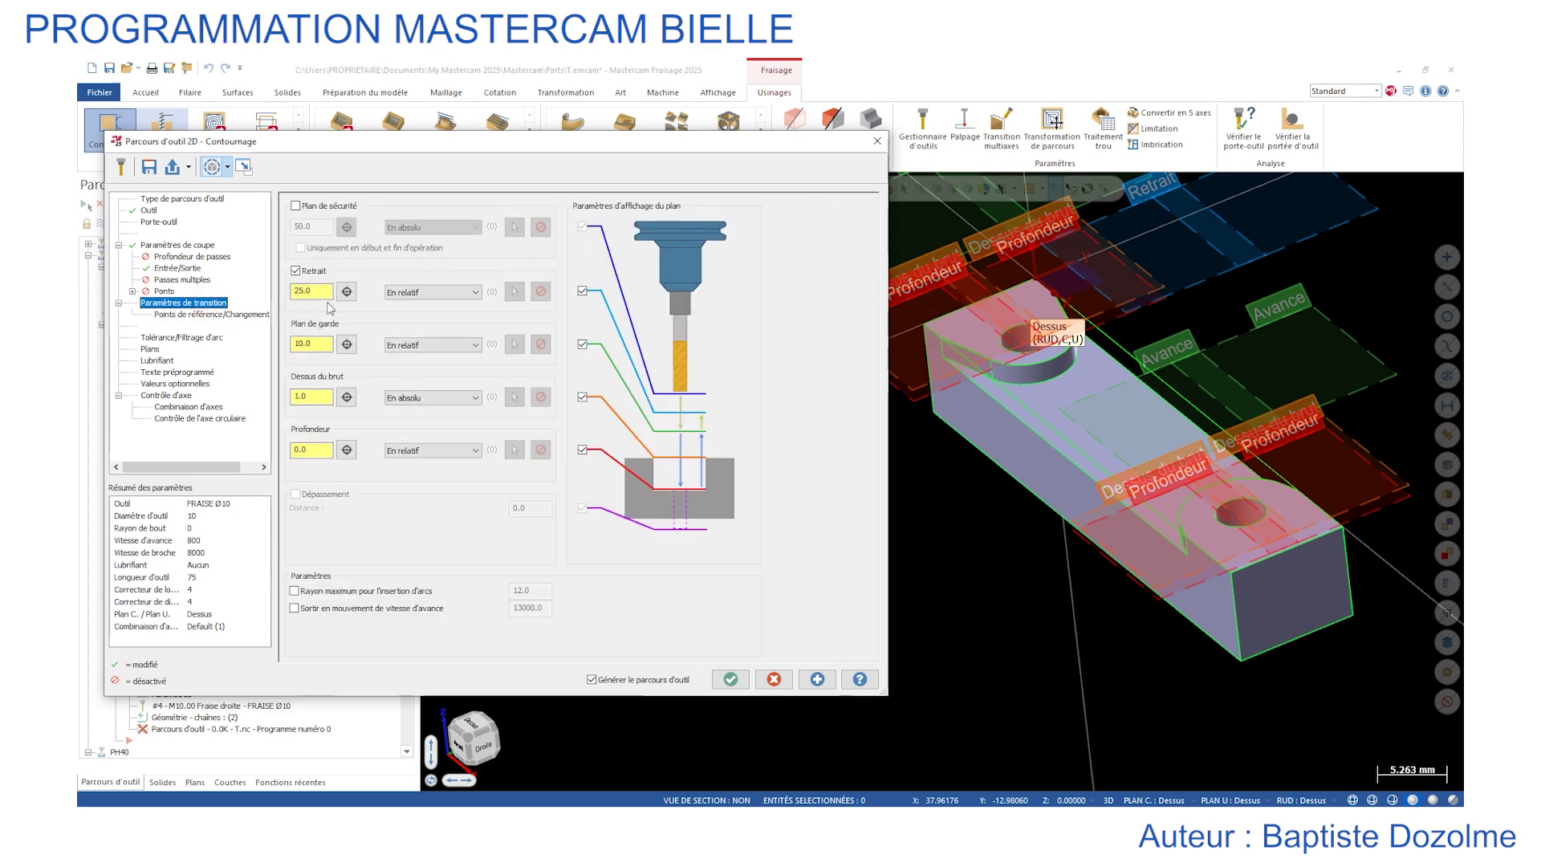
type("10")
left_click(326, 345)
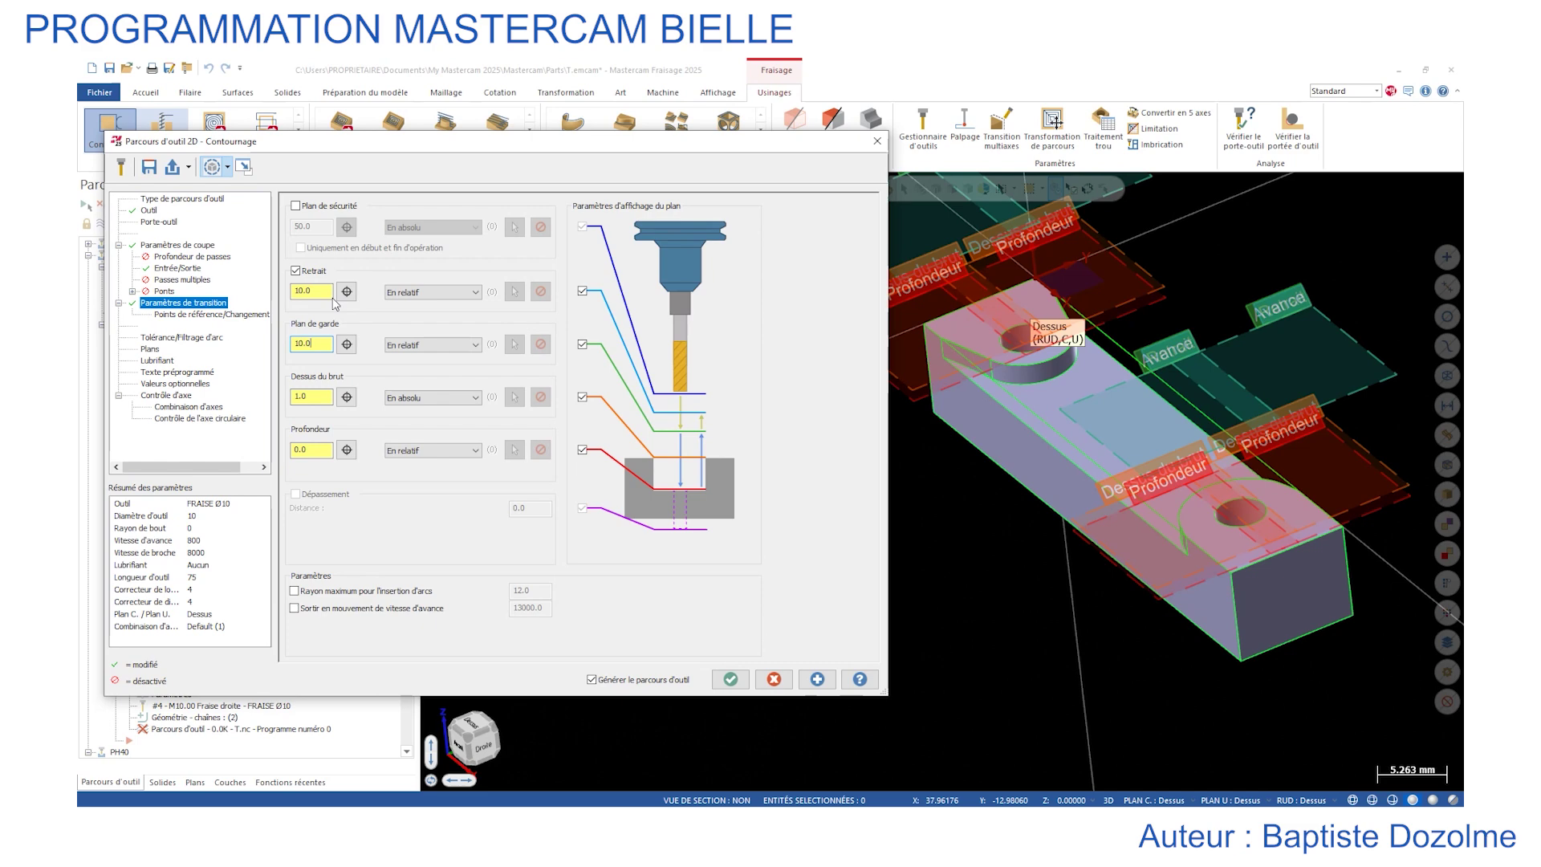
double_click(309, 397)
type("0")
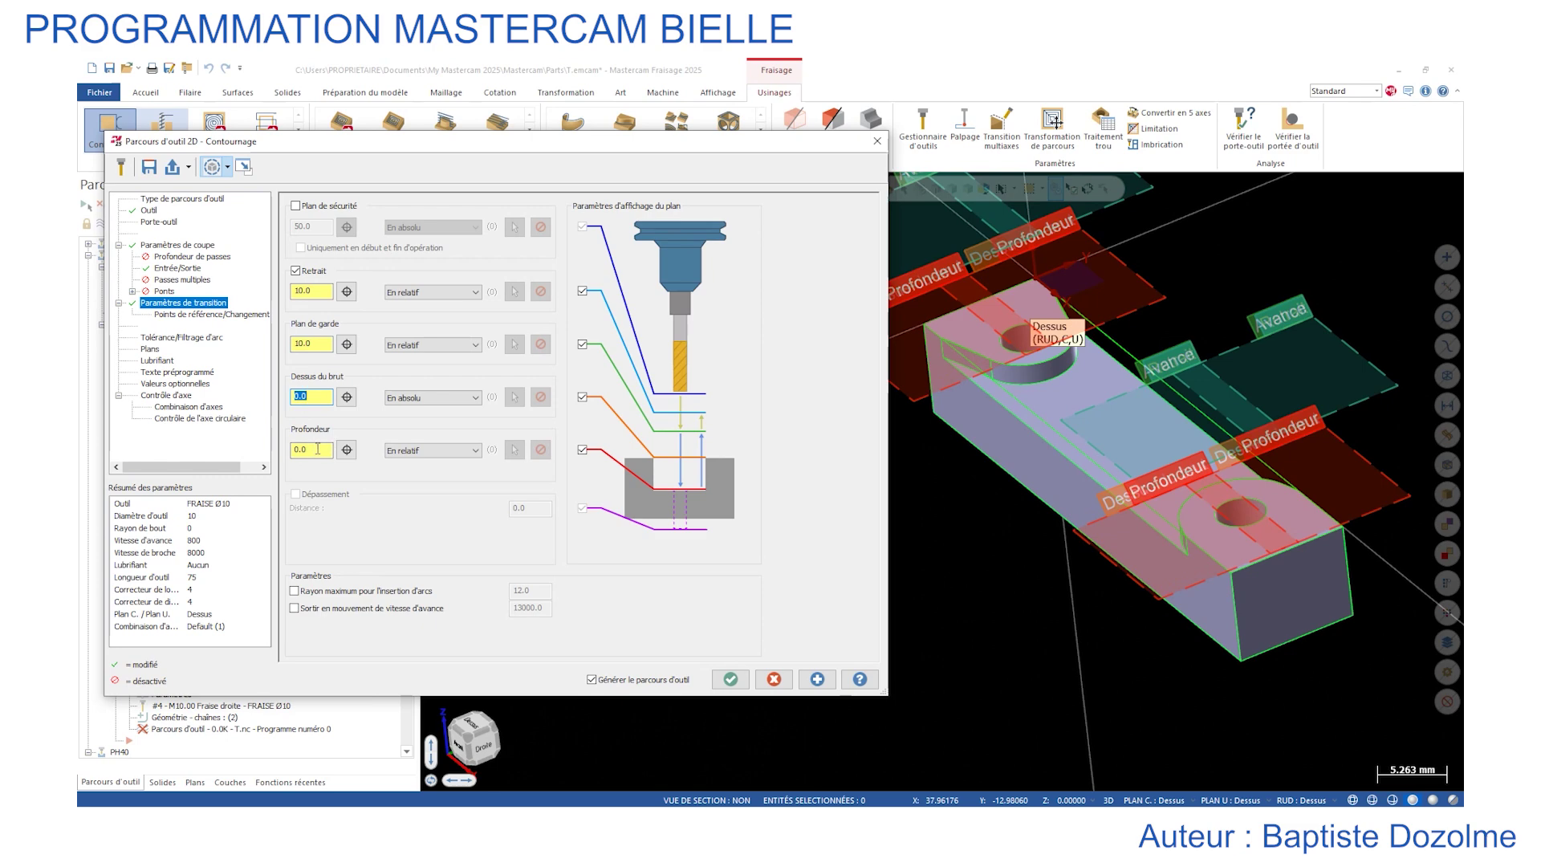
left_click(347, 450)
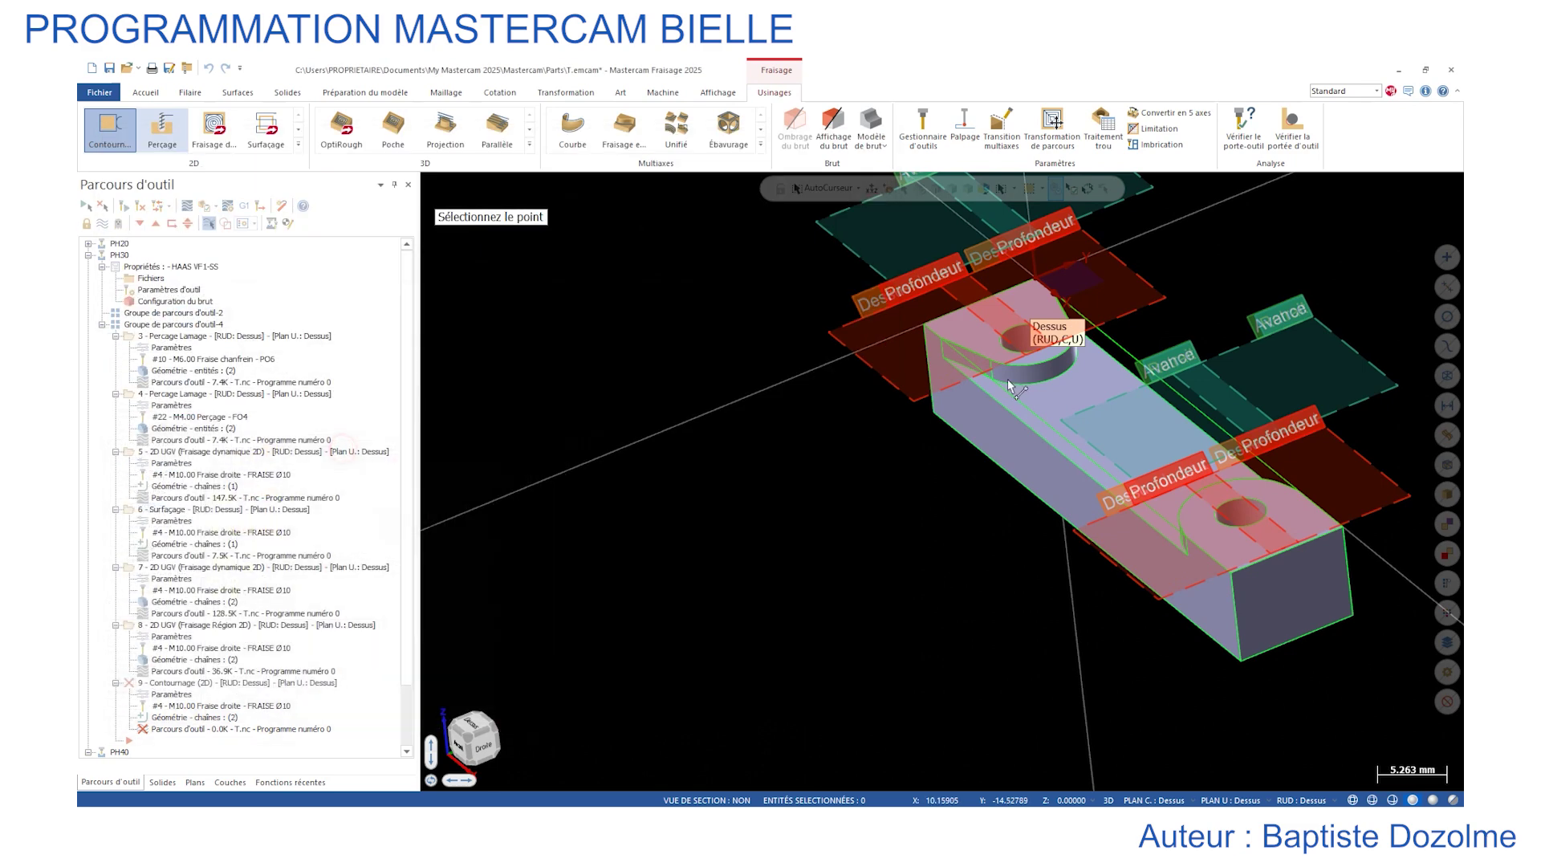
left_click(944, 358)
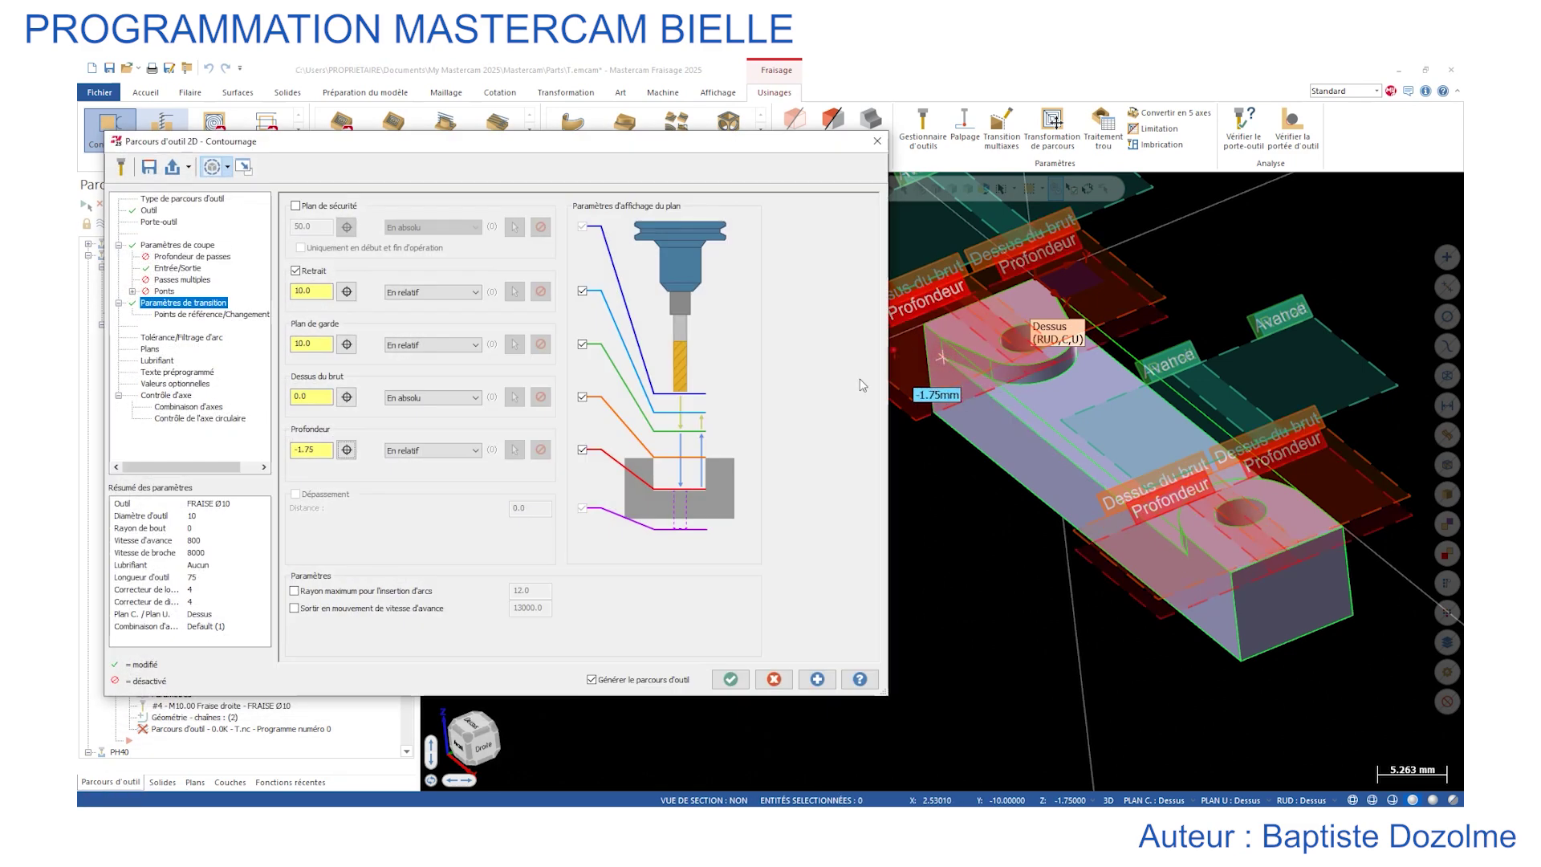
Generate the contour toolpath and review its lead-in/lead-out and linking settings.
left_click(818, 679)
scroll(1042, 444, "down", 4)
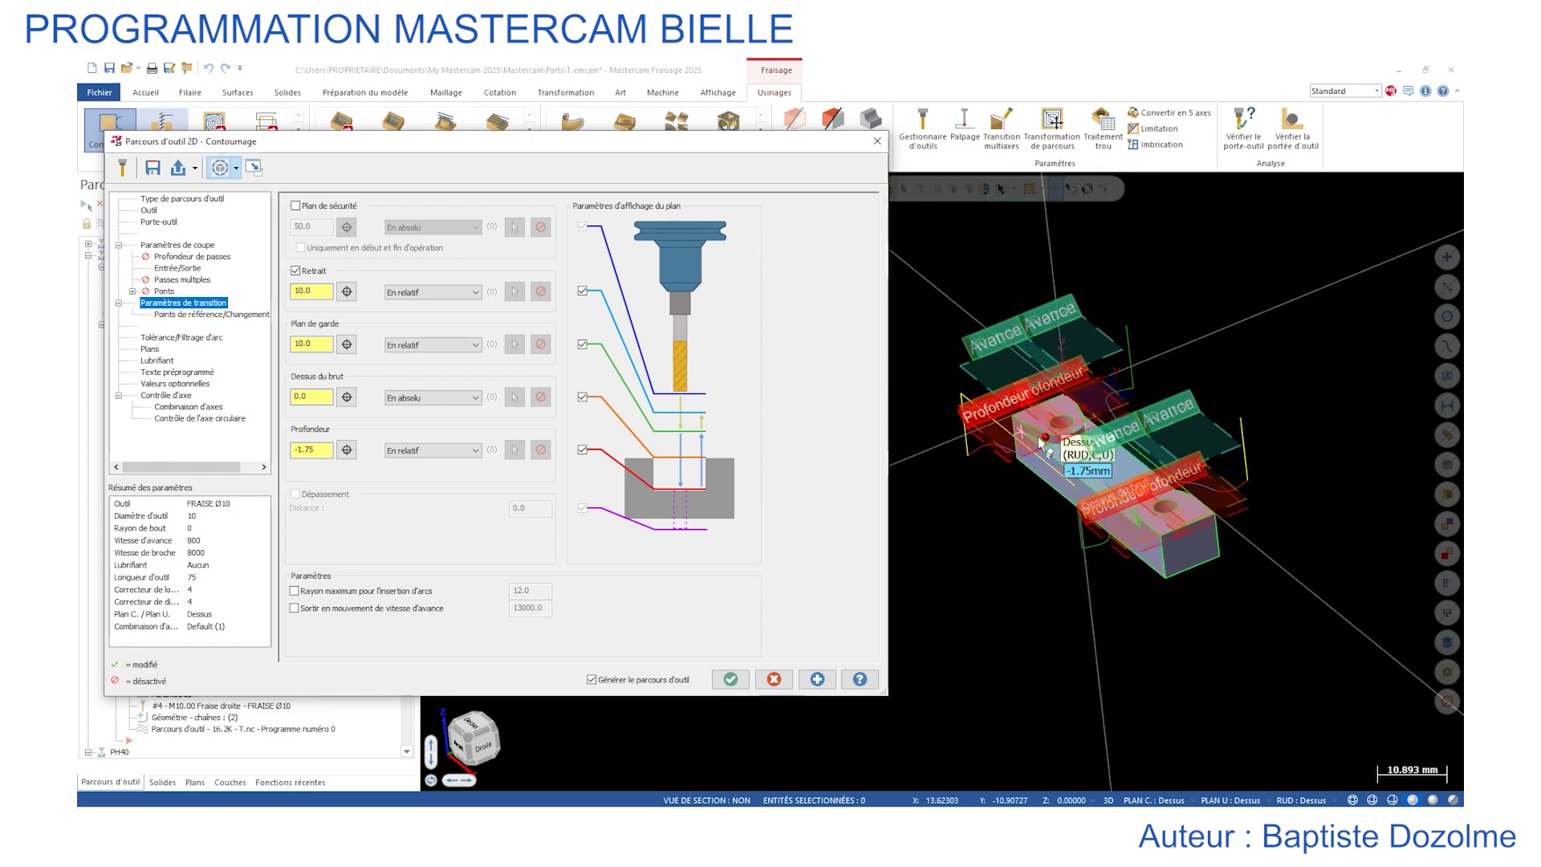
scroll(1042, 444, "up", 4)
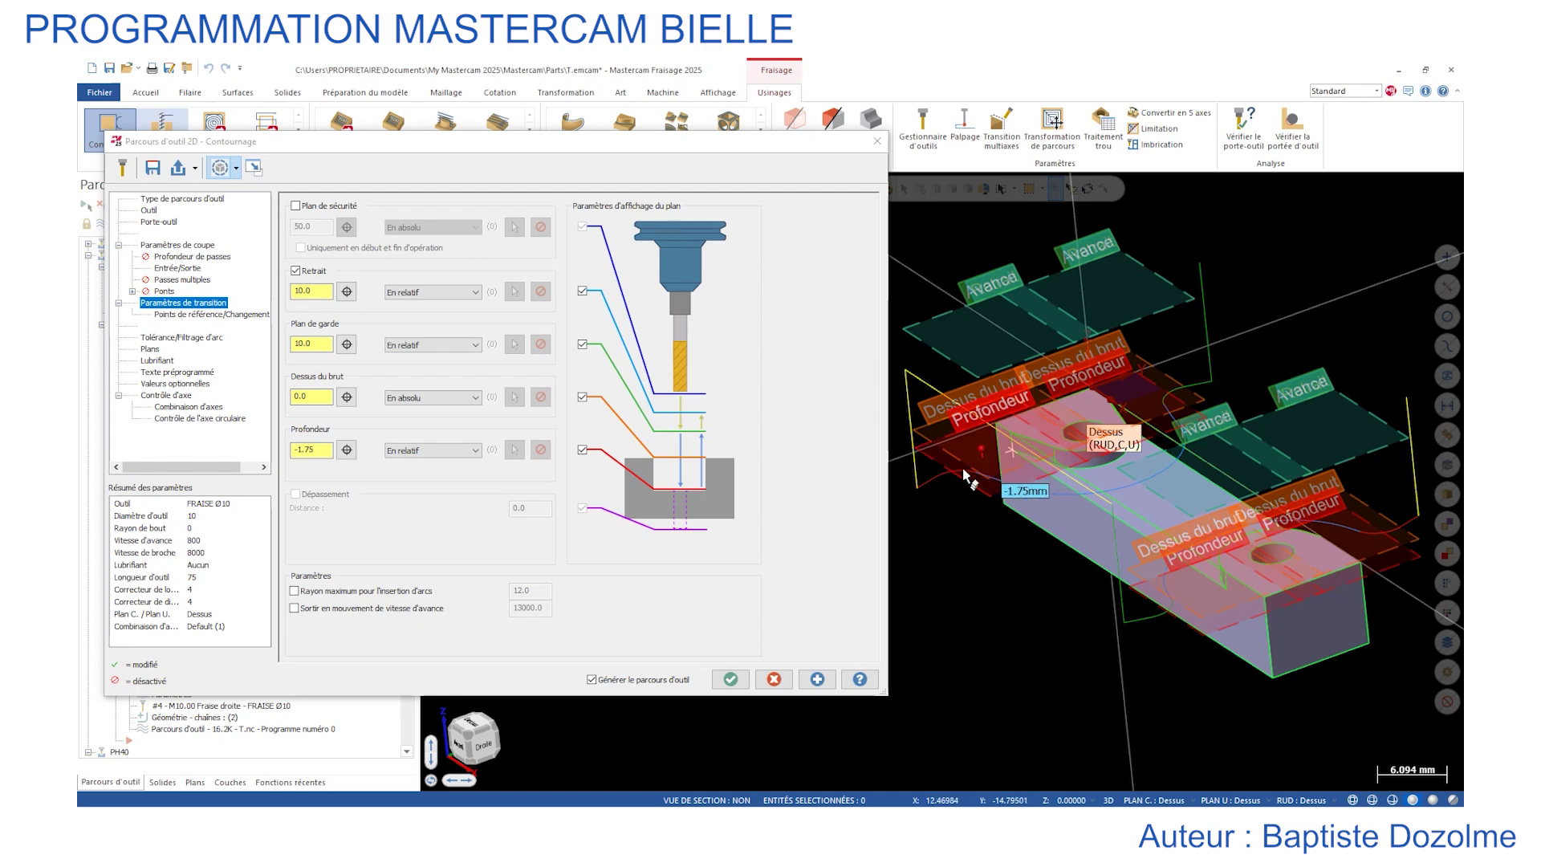
left_click(170, 268)
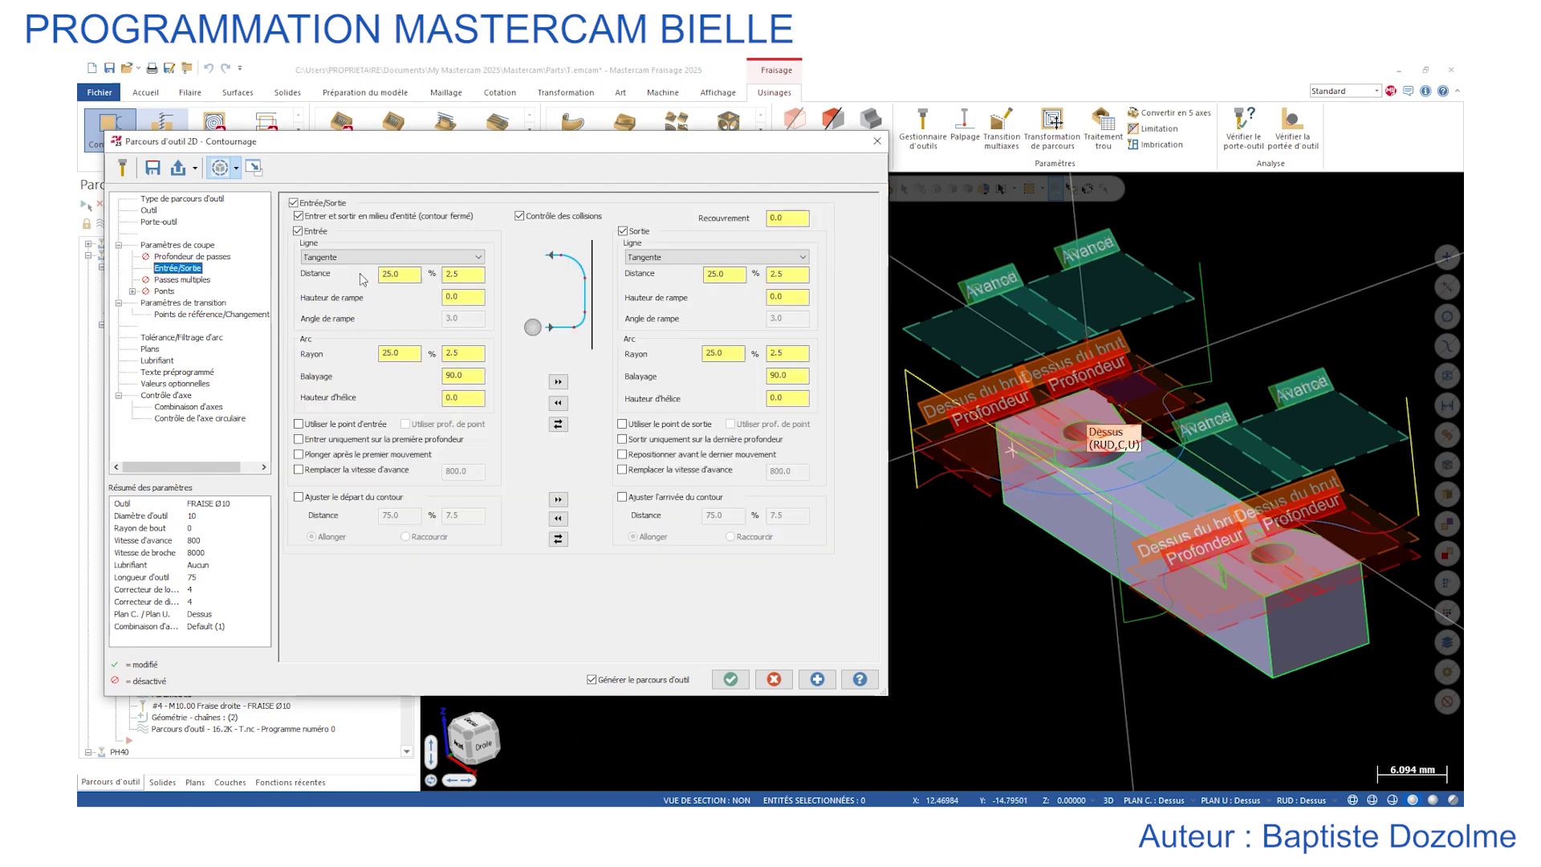
left_click(818, 678)
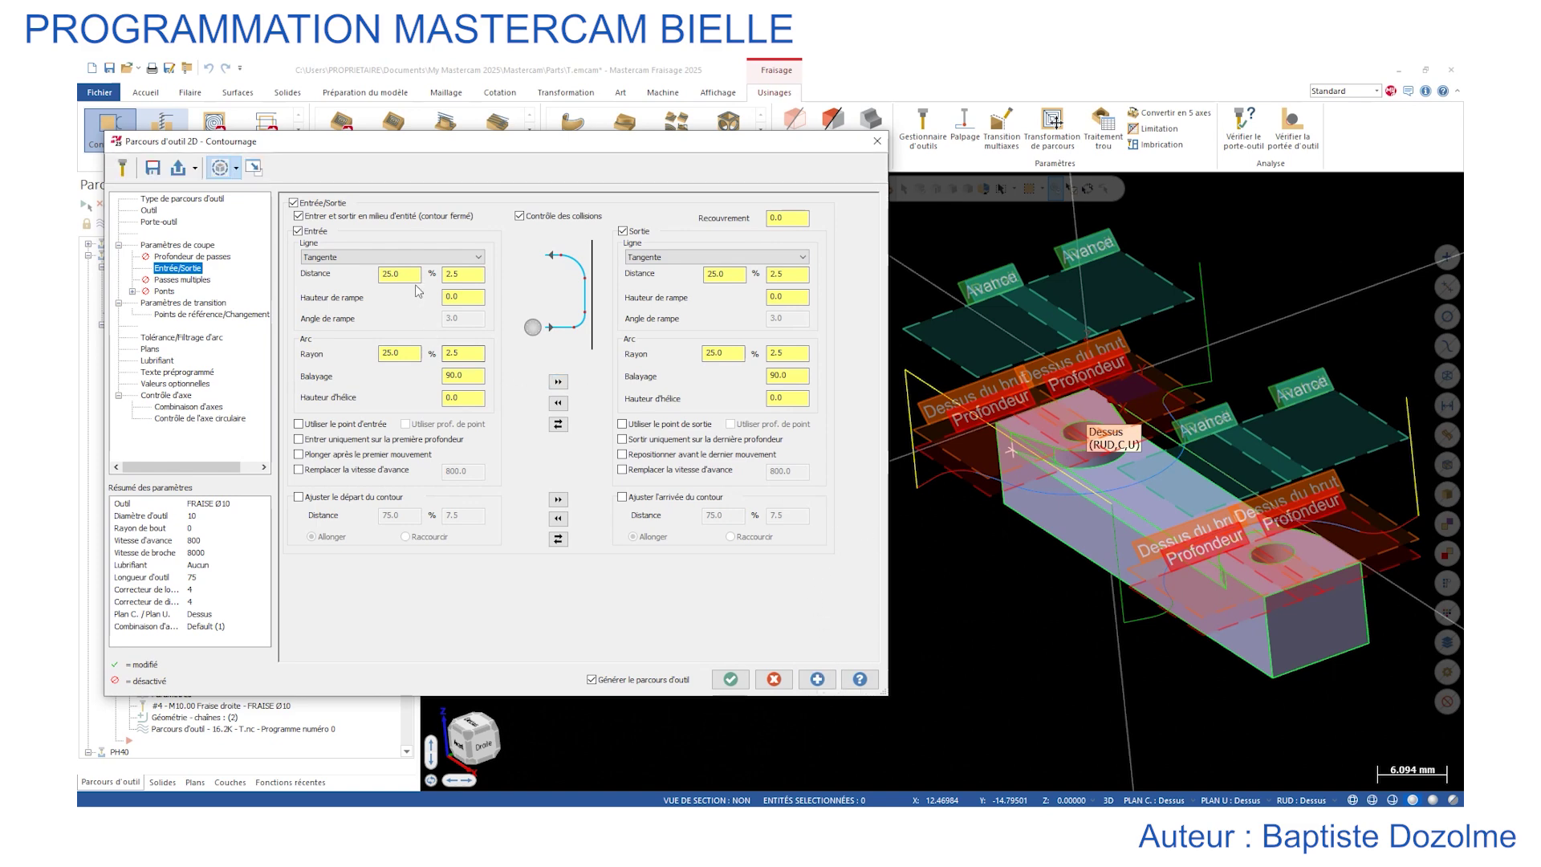
left_click(180, 303)
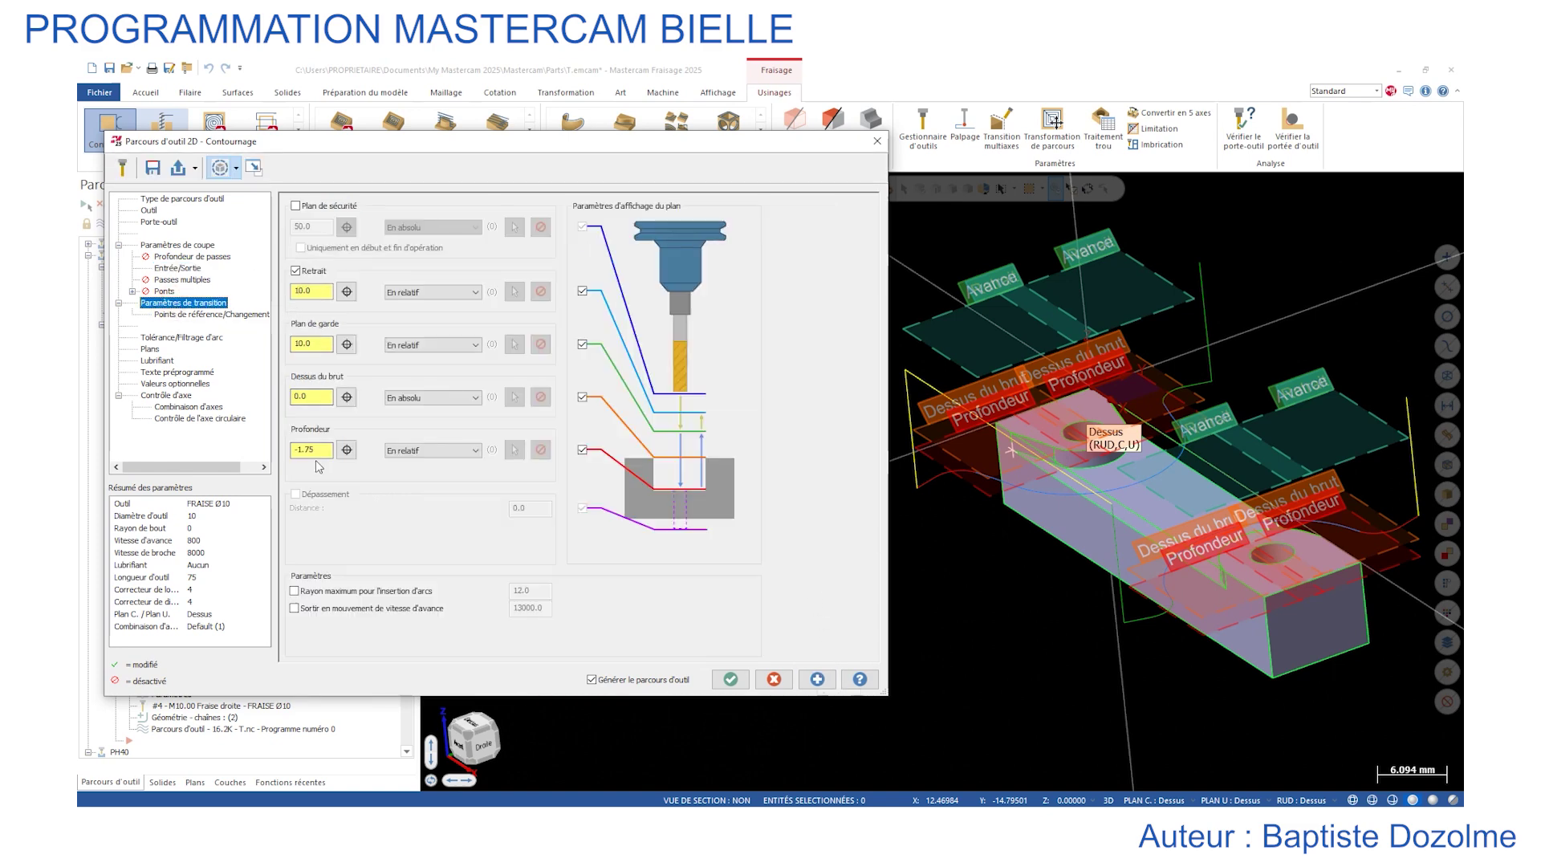
Turn on the nozzle coolant (Buses) for the contour operation.
left_click(156, 361)
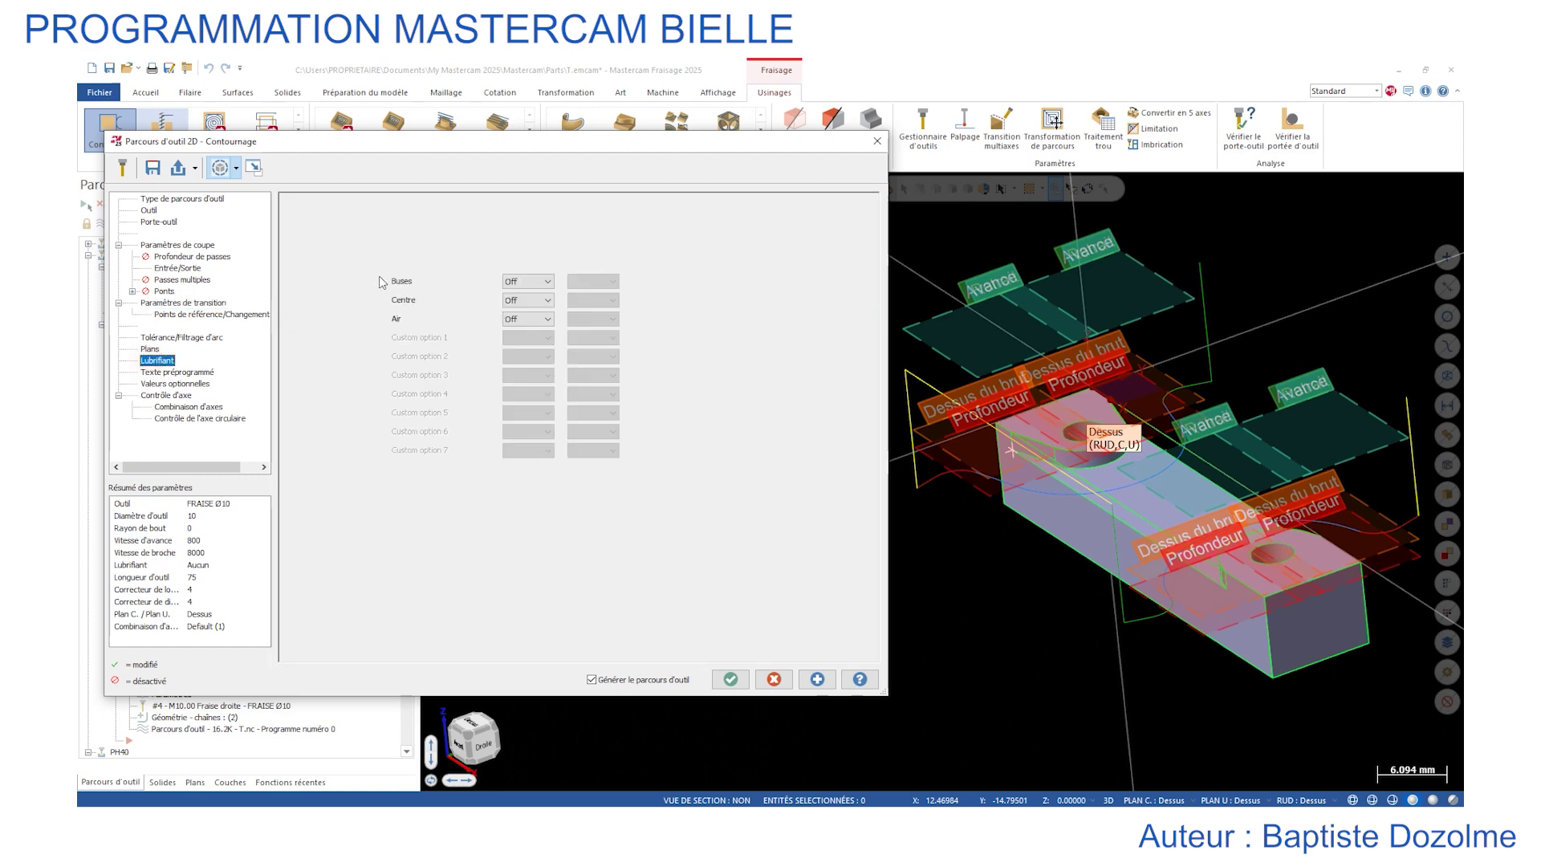
left_click(528, 281)
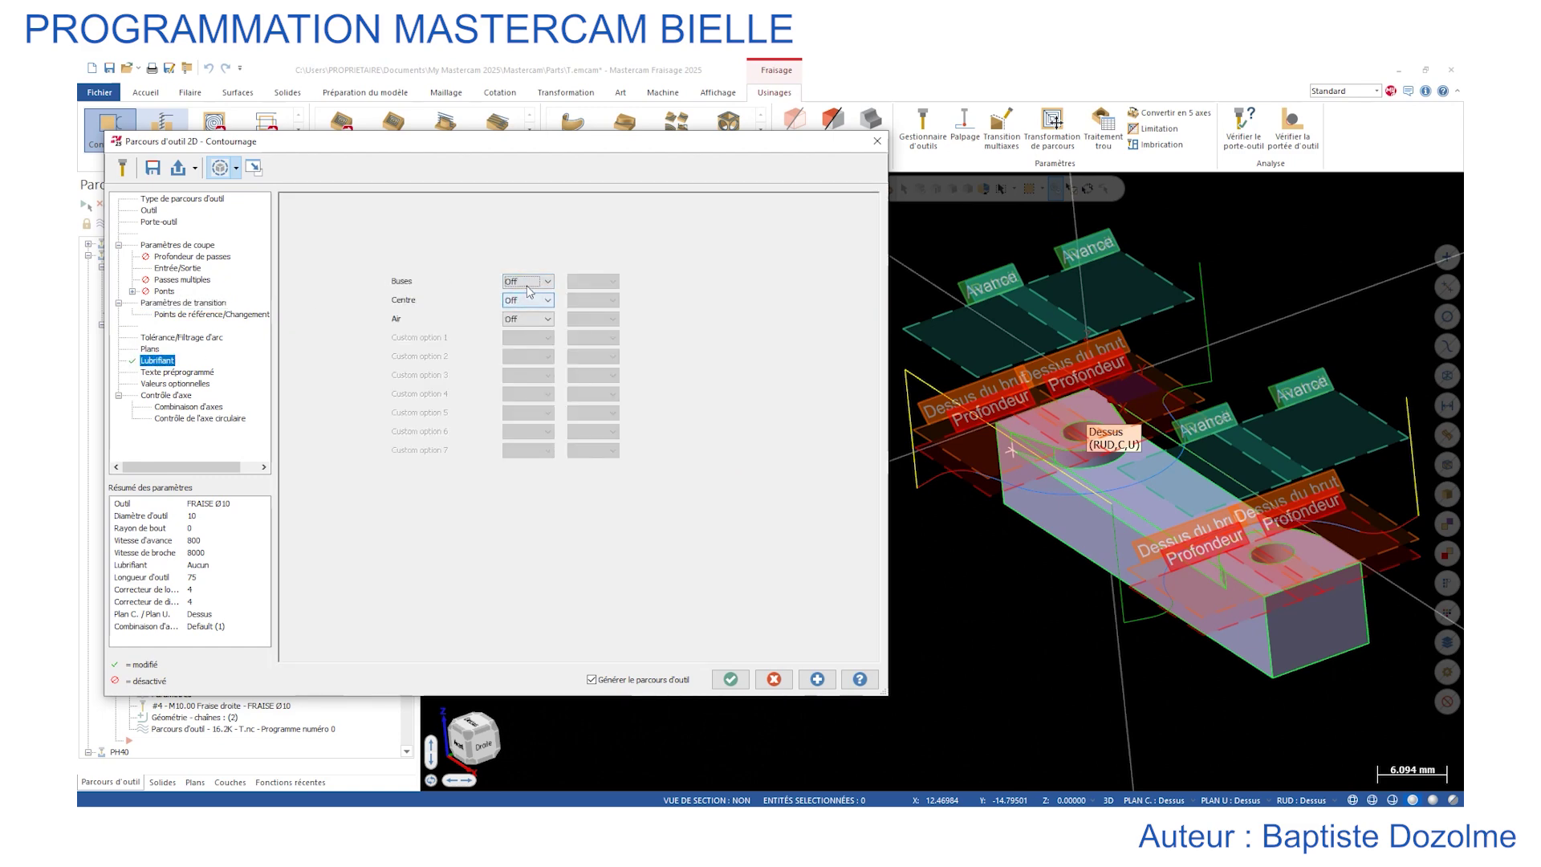
left_click(529, 295)
Save the contour parameters to the default operation library and accept the contour operation.
left_click(153, 167)
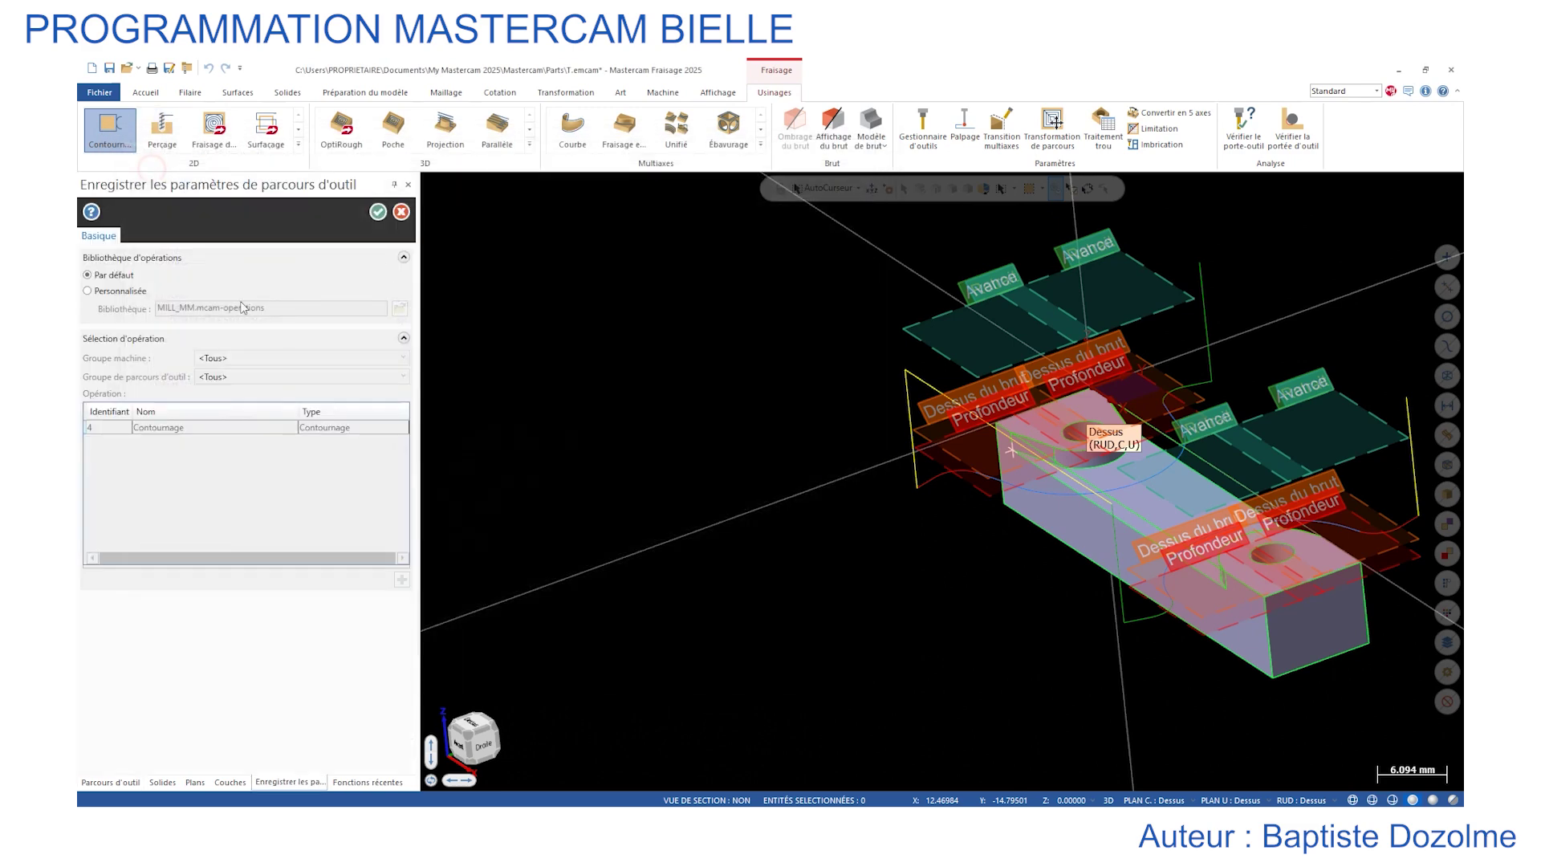
left_click(377, 213)
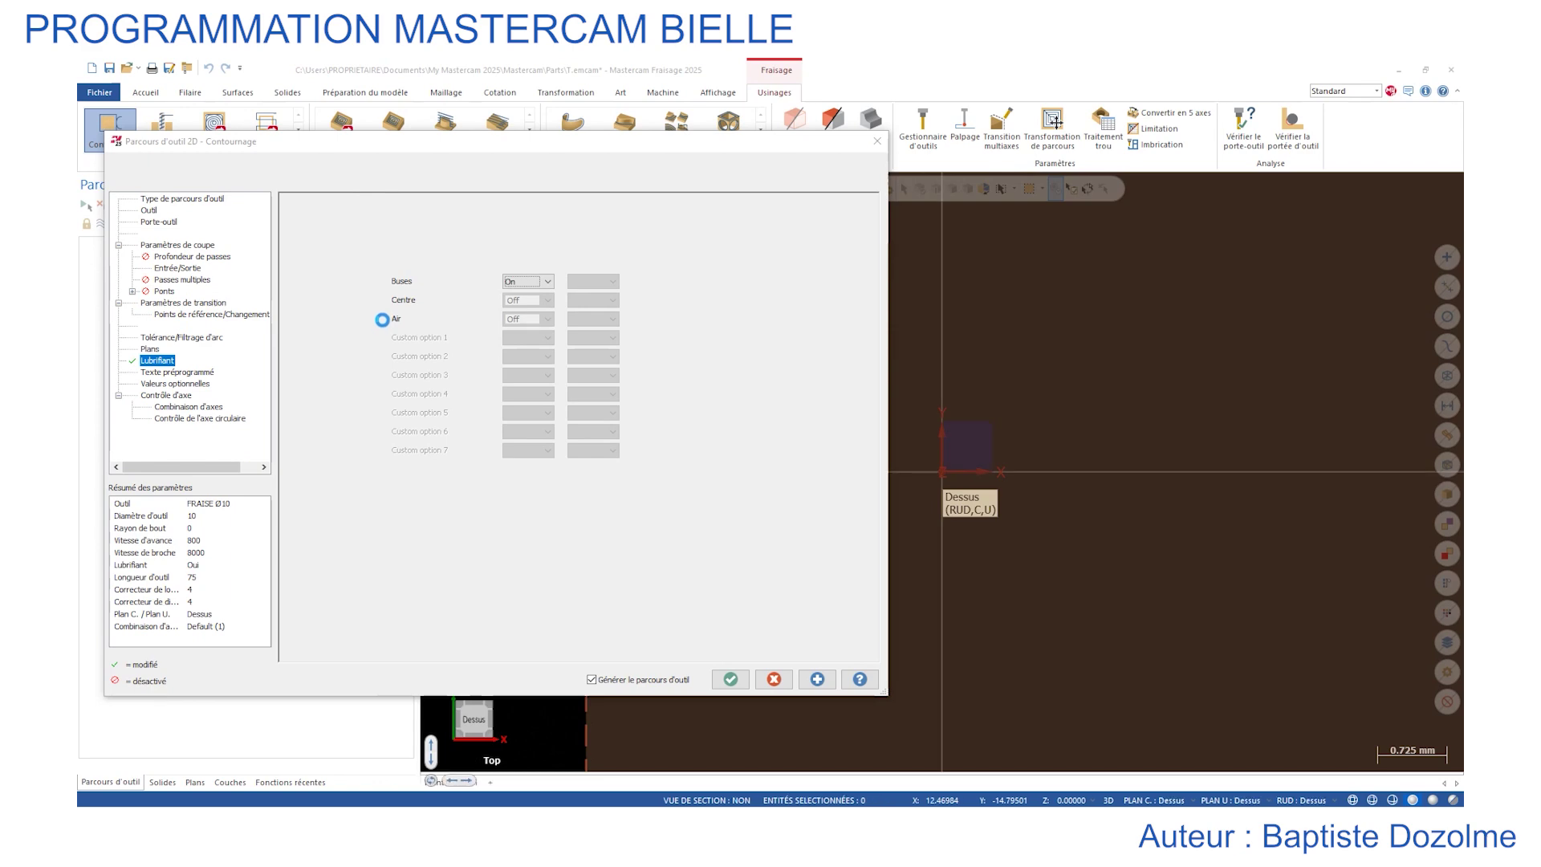
left_click(730, 679)
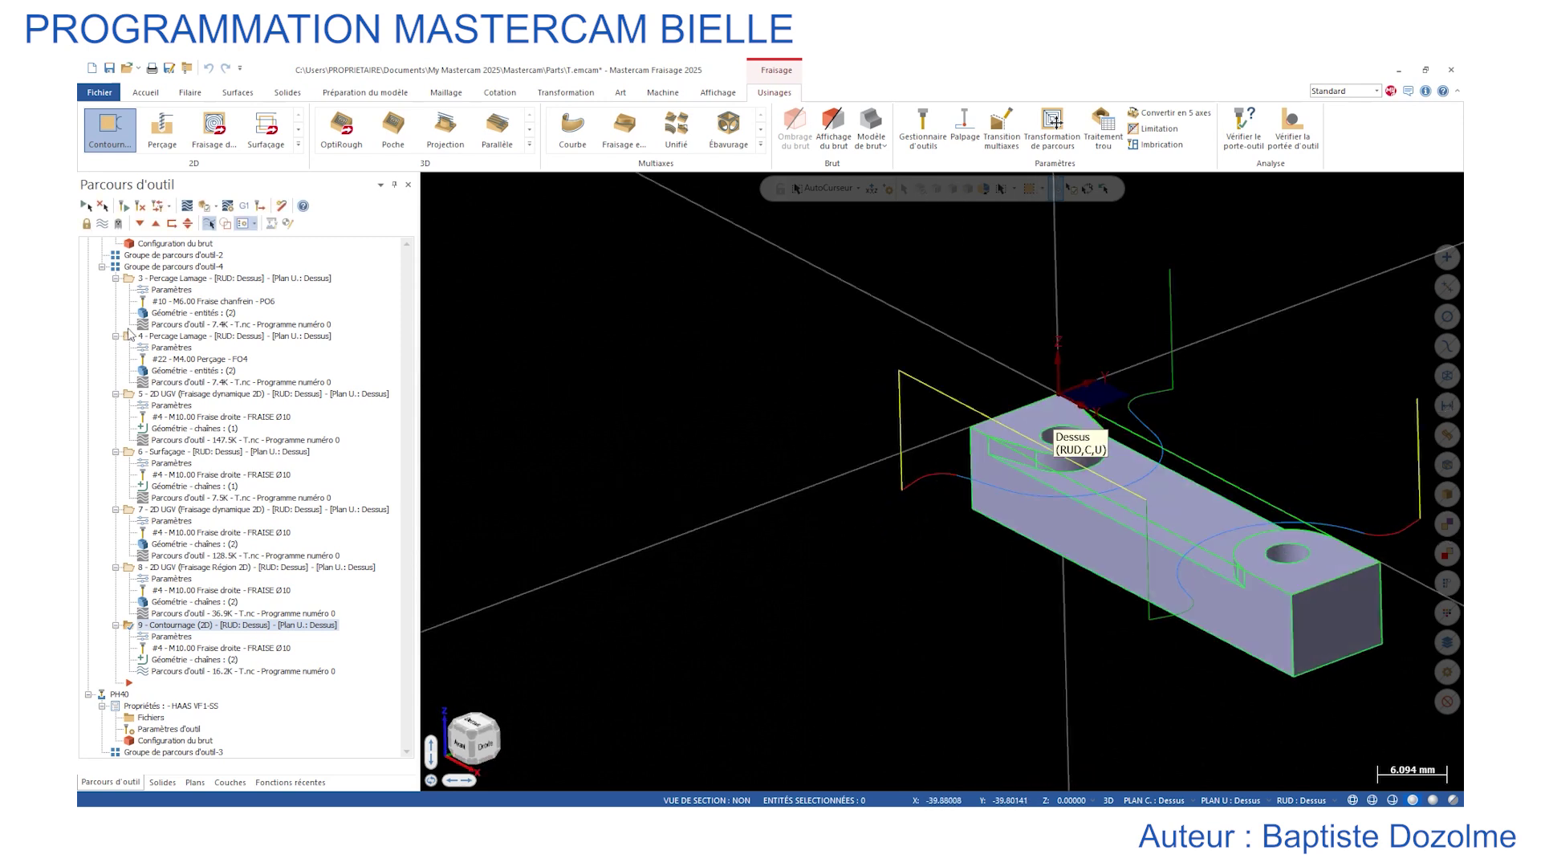
Review the toolpaths of operations 3 to 9 one by one on the part.
left_click(130, 280)
left_click(131, 336)
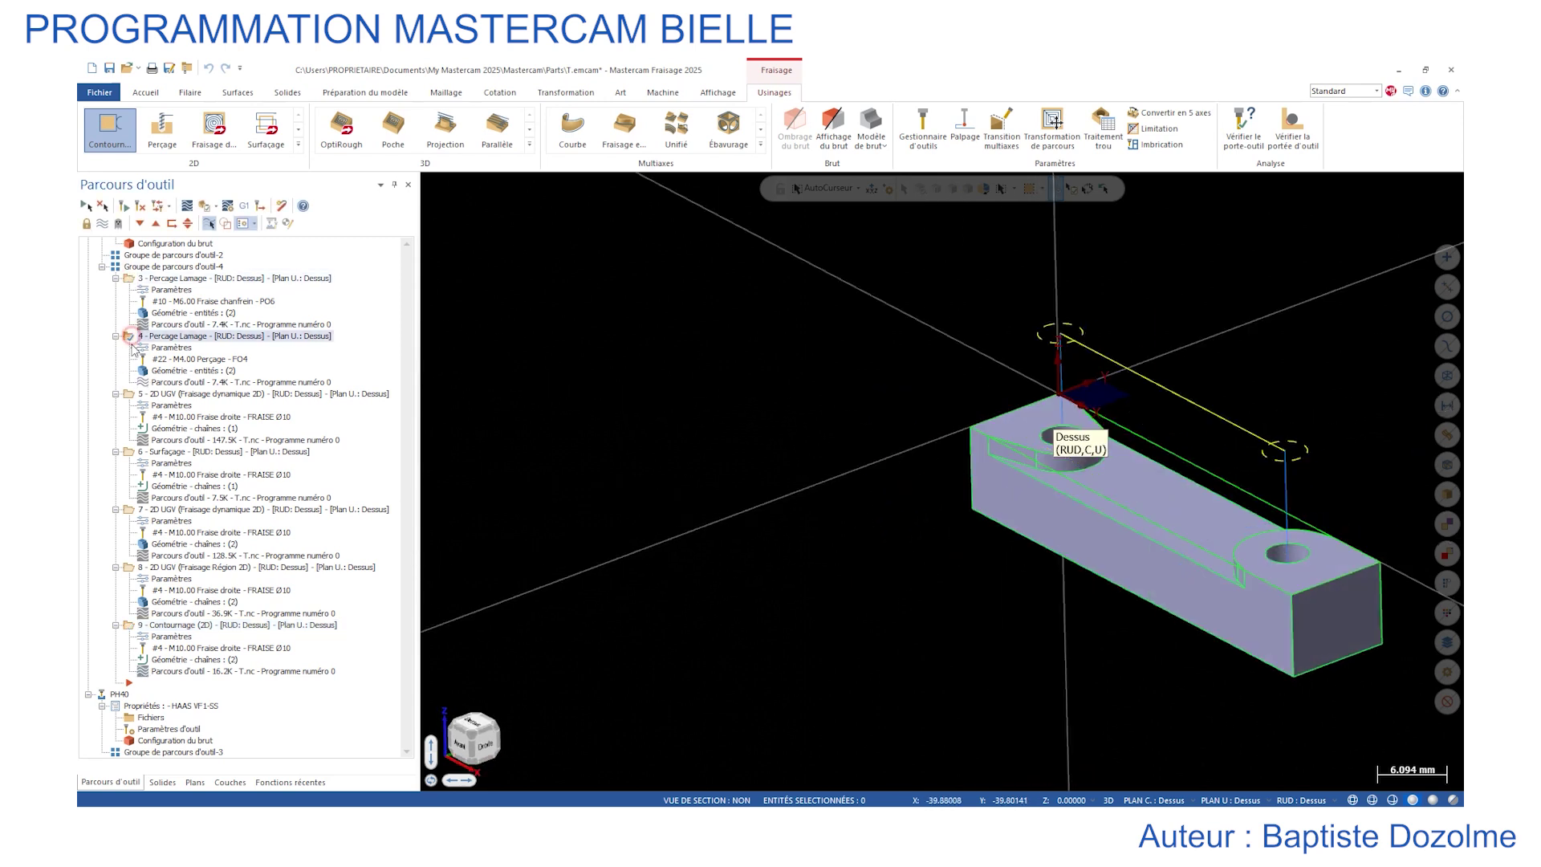
left_click(130, 397)
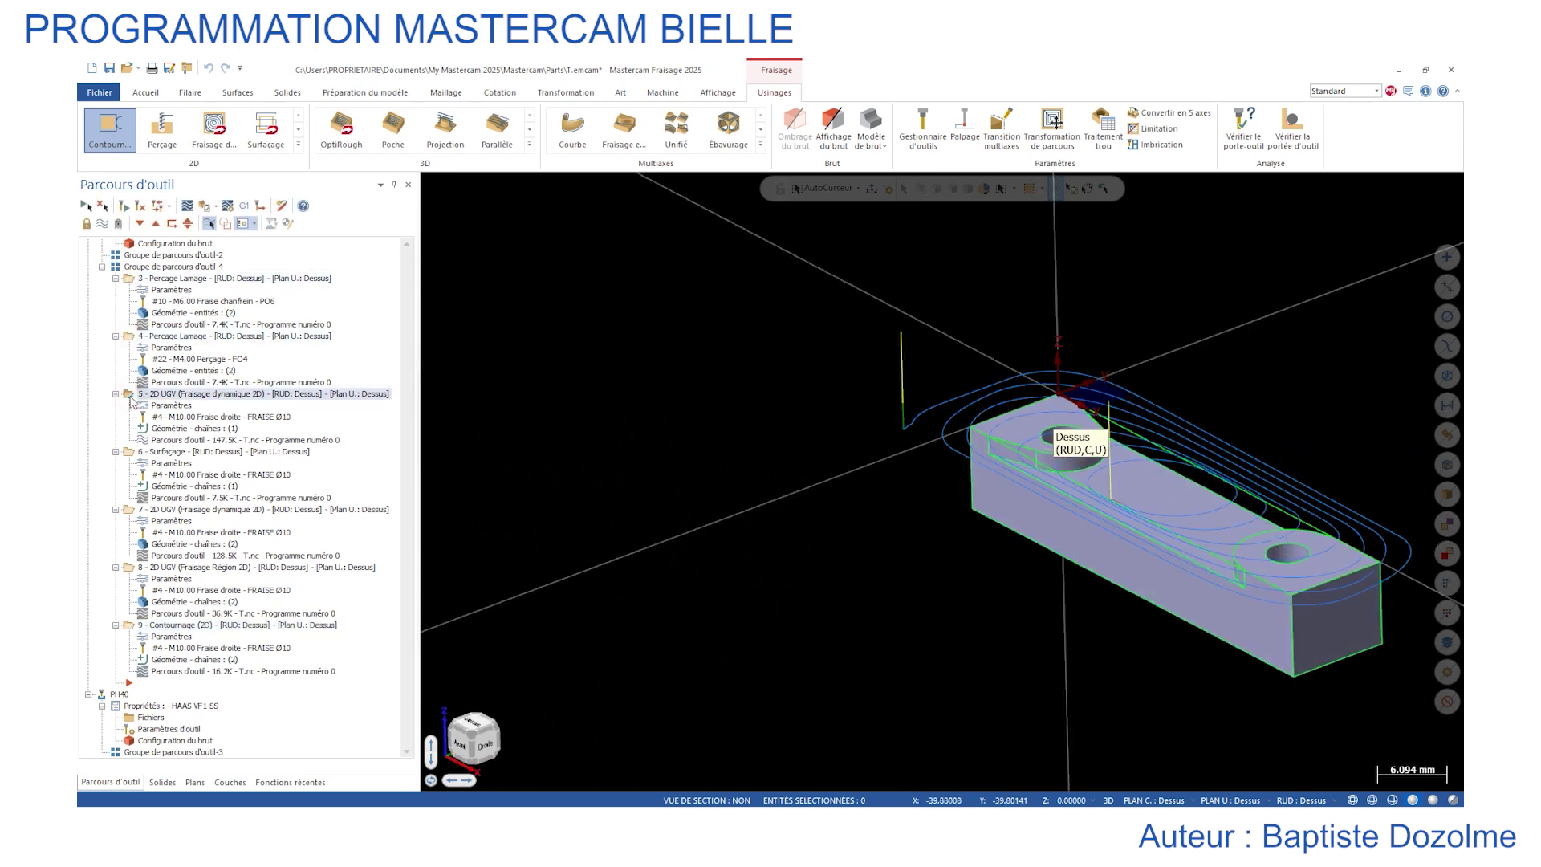
left_click(130, 454)
left_click(130, 512)
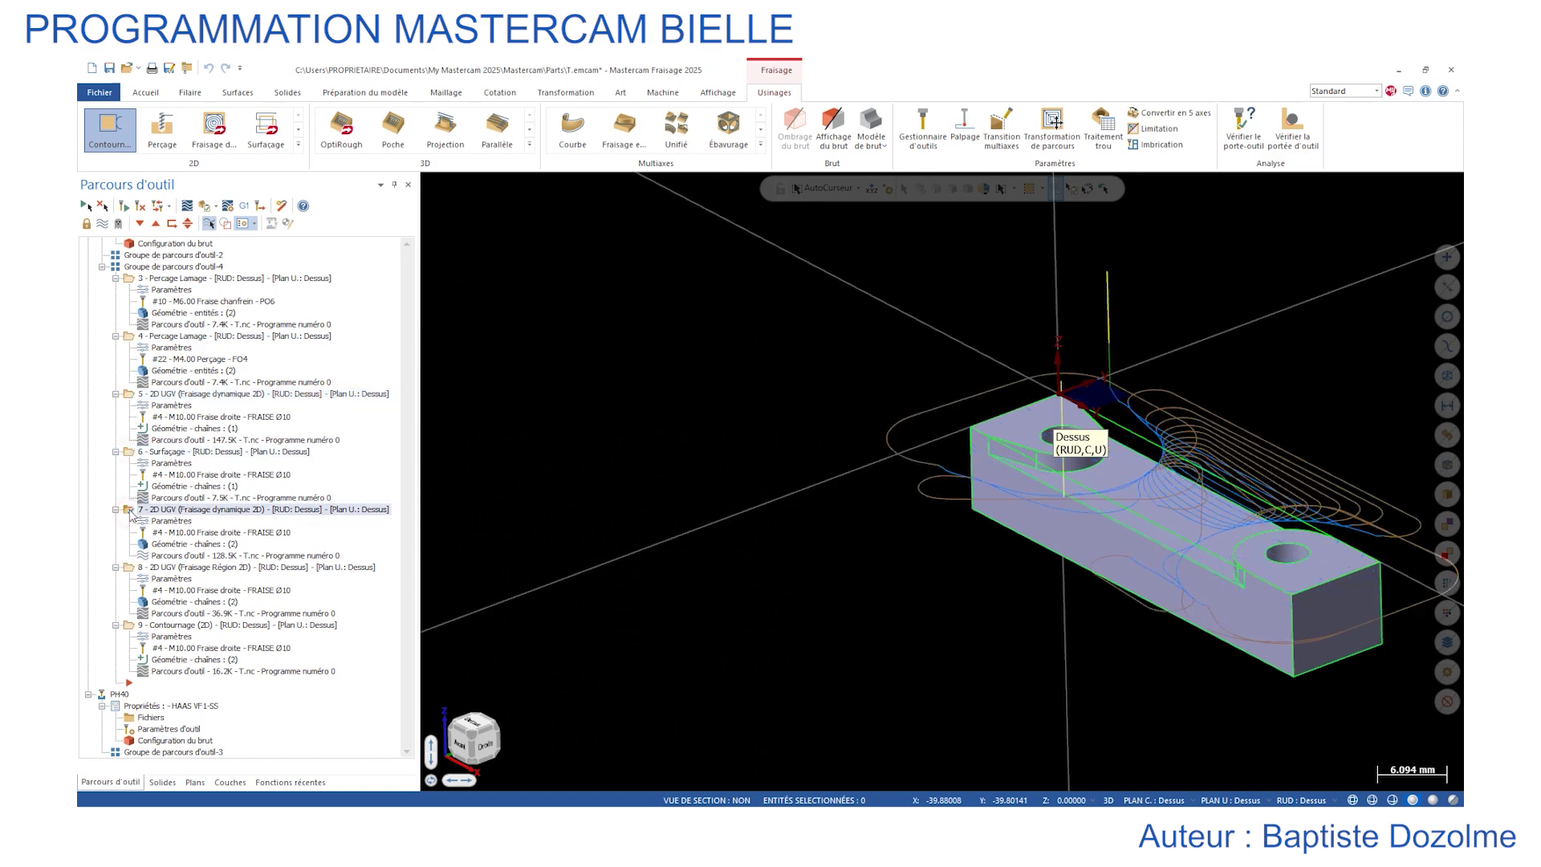
left_click(129, 572)
scroll(133, 564, "down", 1)
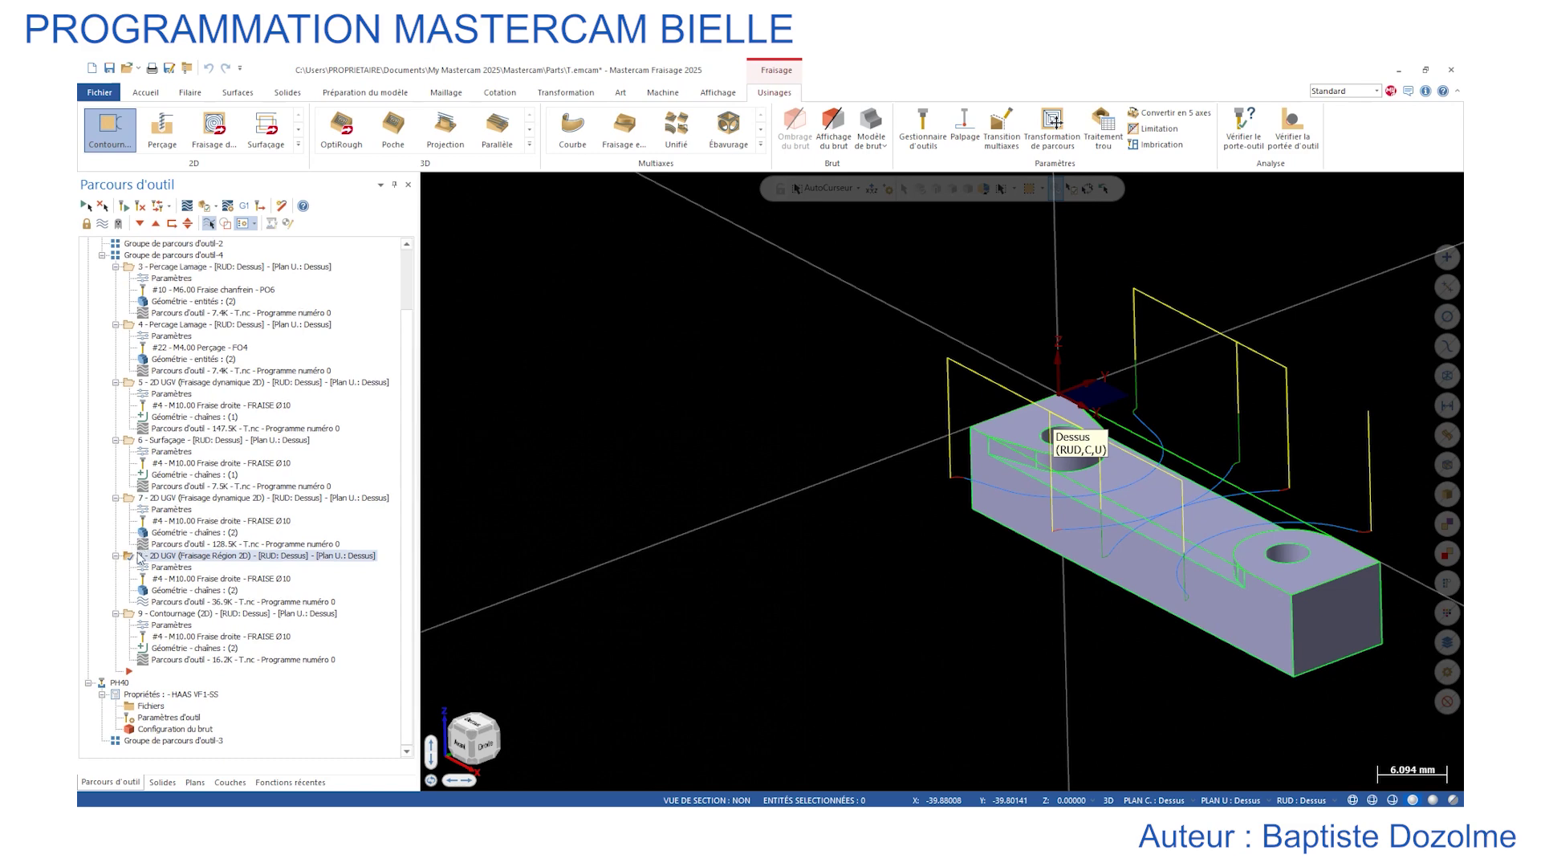
left_click(130, 614)
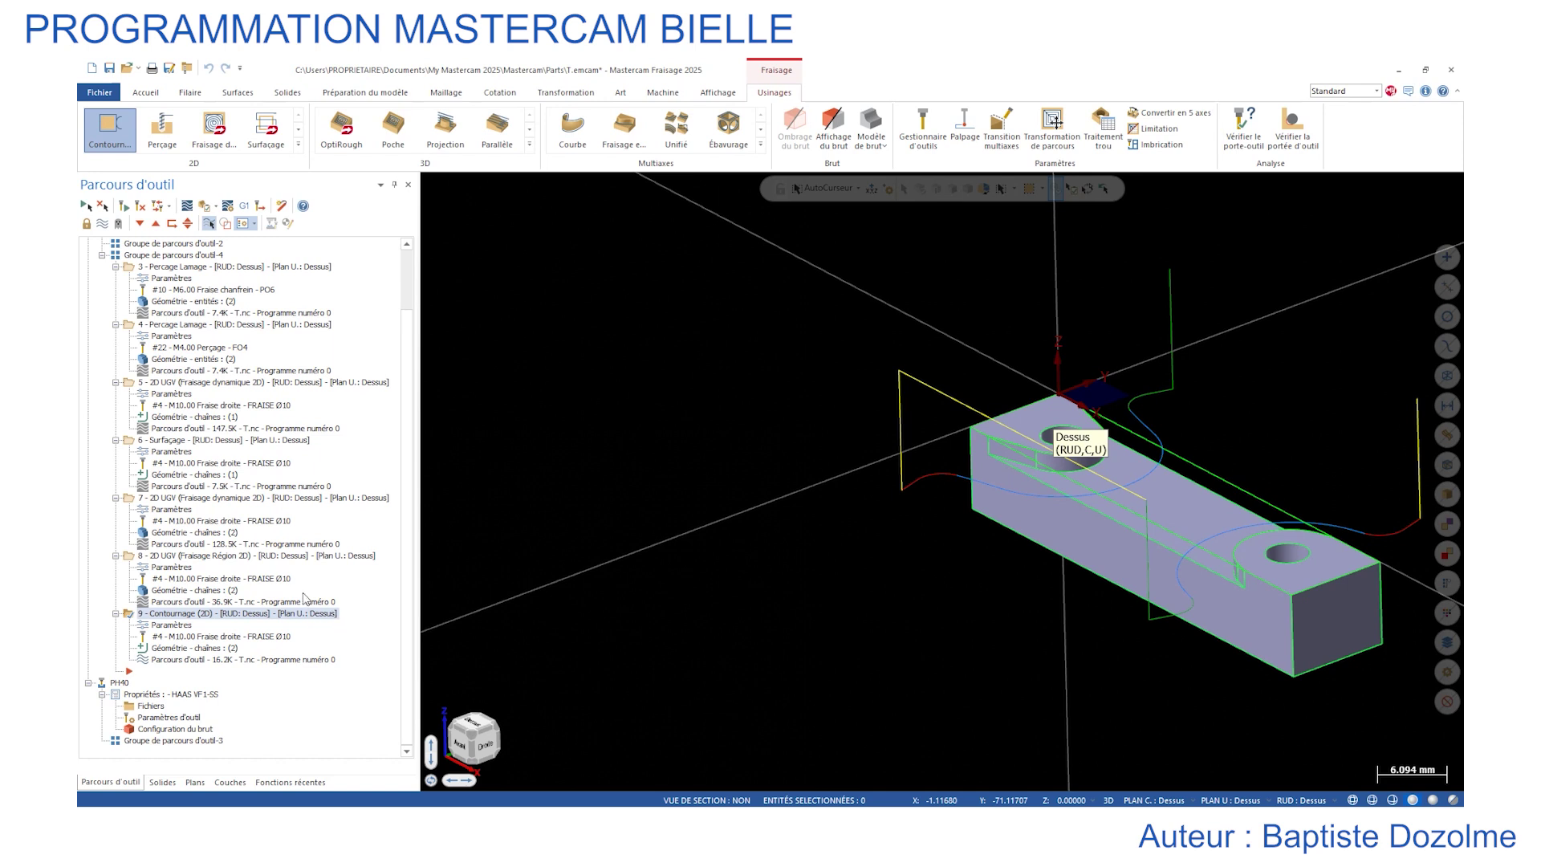
left_click(131, 559)
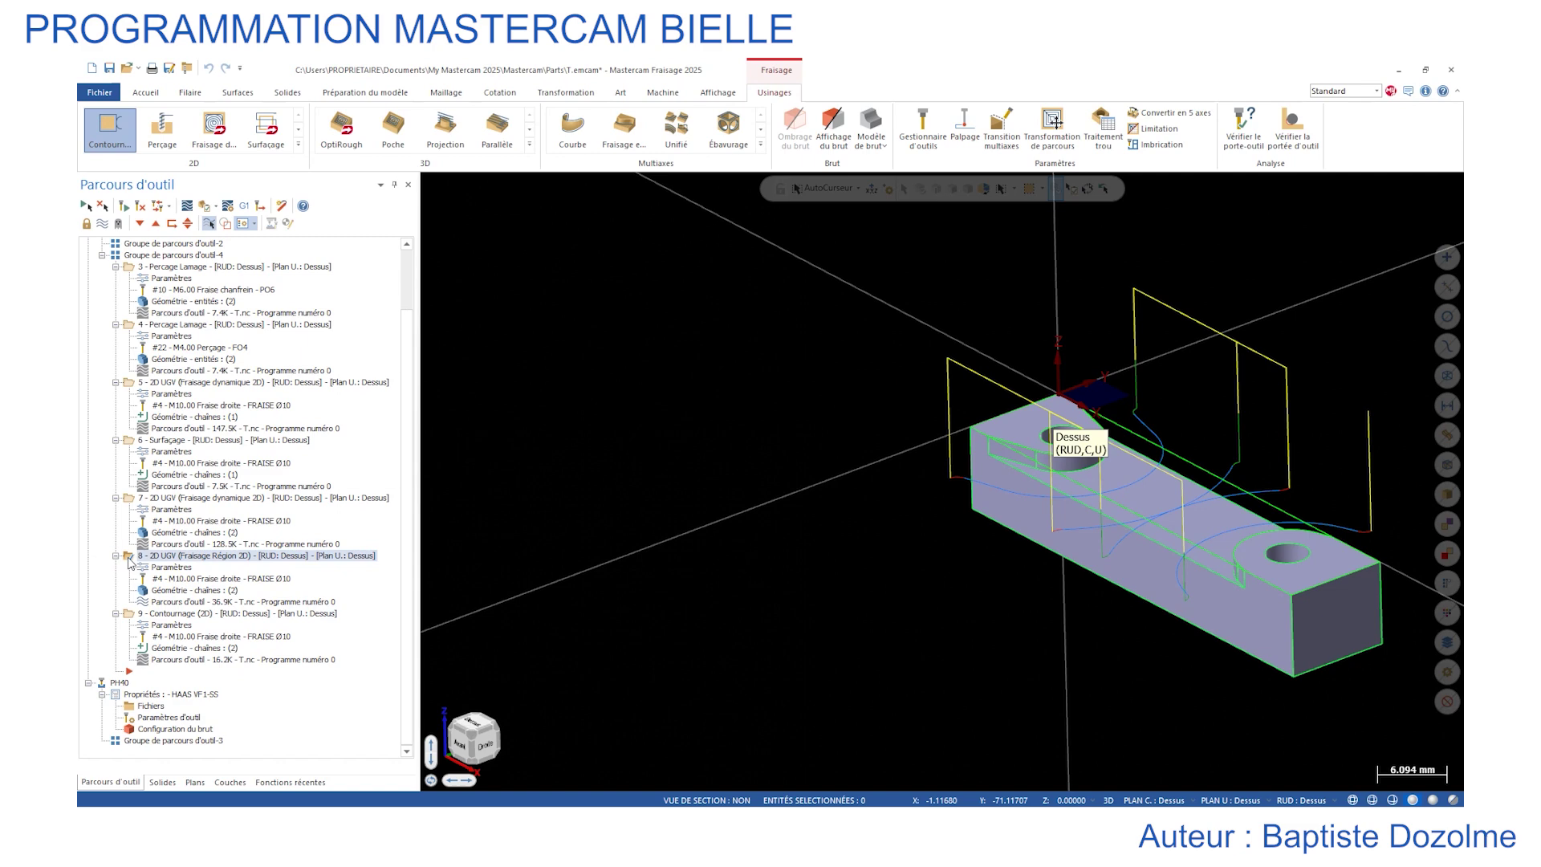
Duplicate the 2D contour operation and assign the PO6 chamfer tool to the copy.
left_click(131, 615)
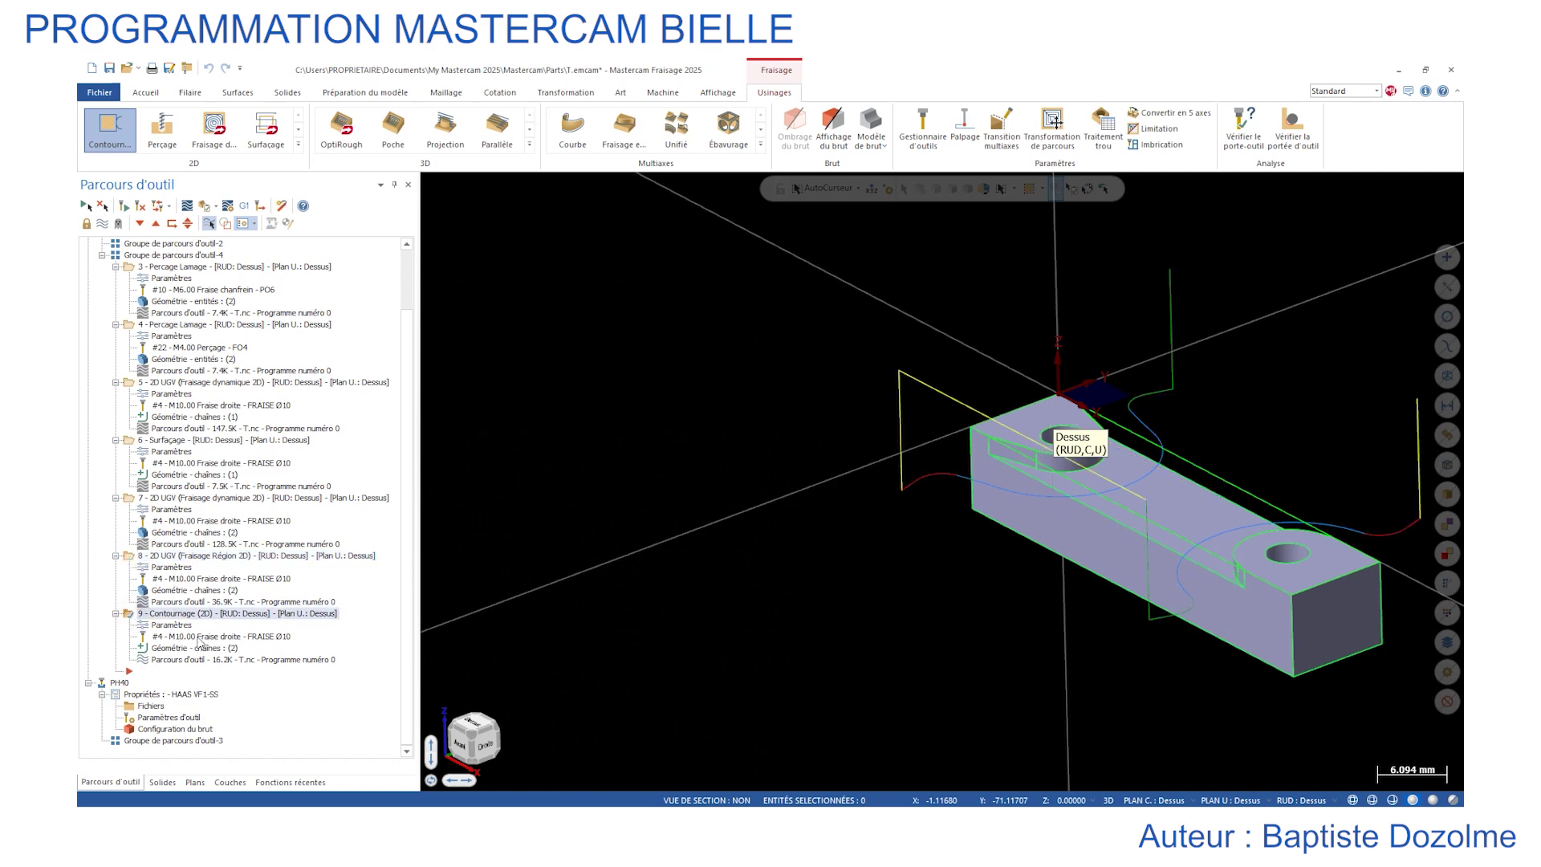
key("ctrl+v")
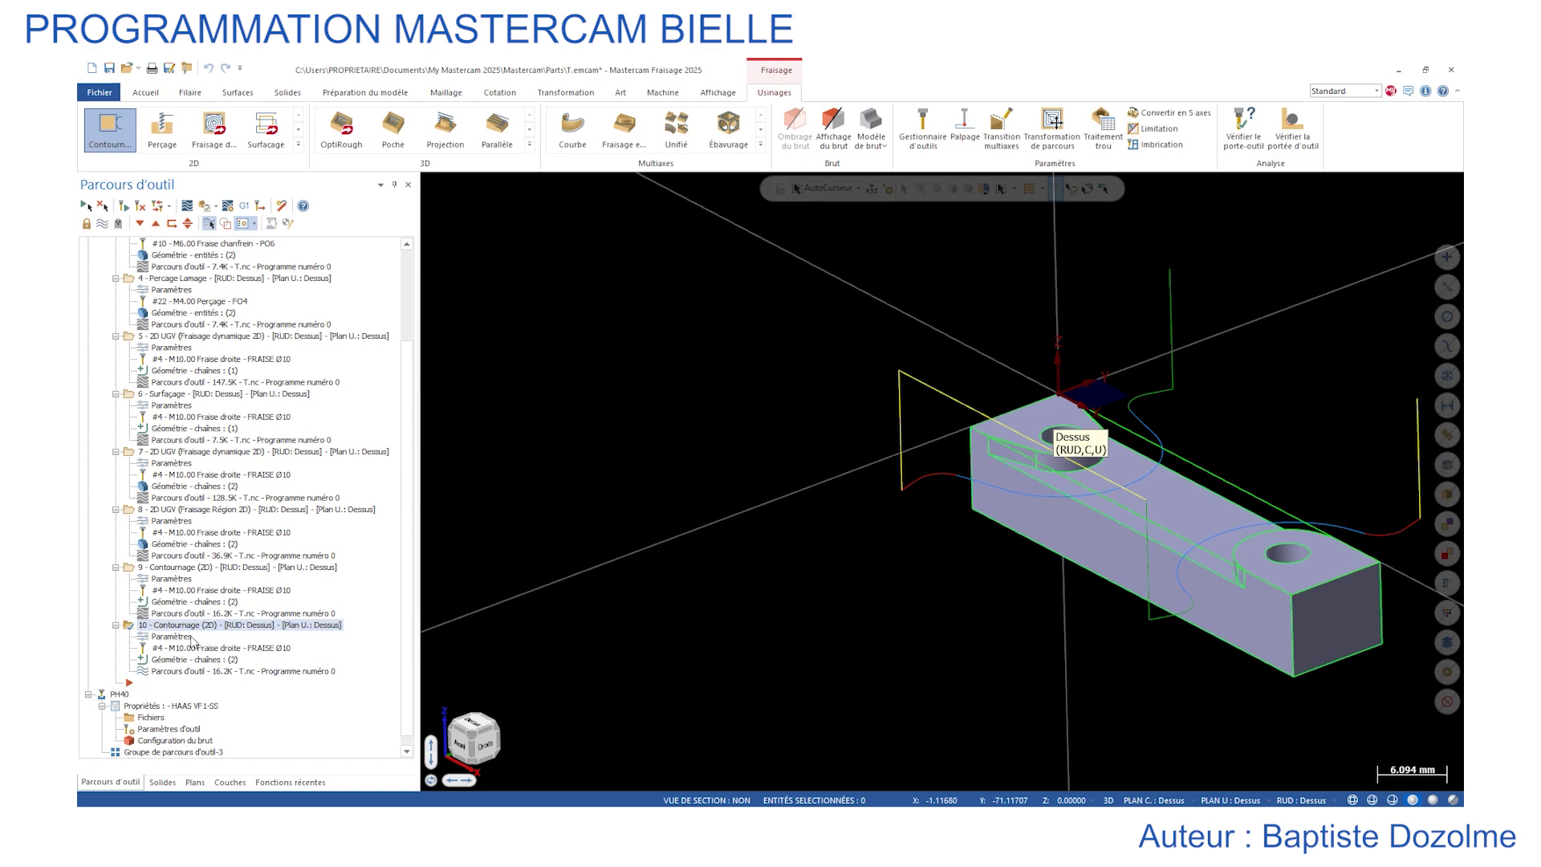
left_click(182, 637)
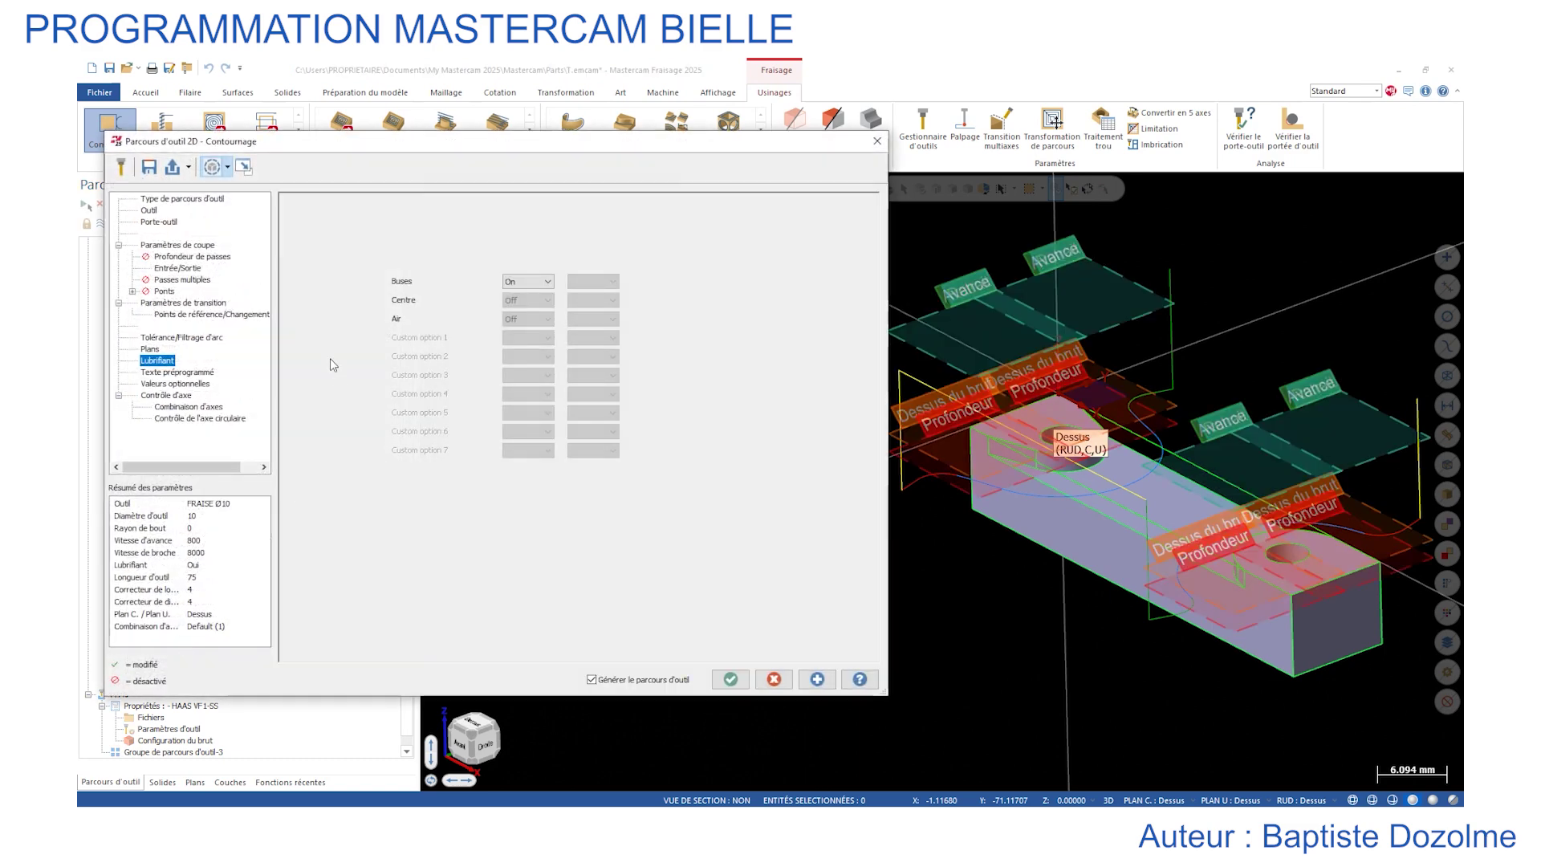
left_click(148, 212)
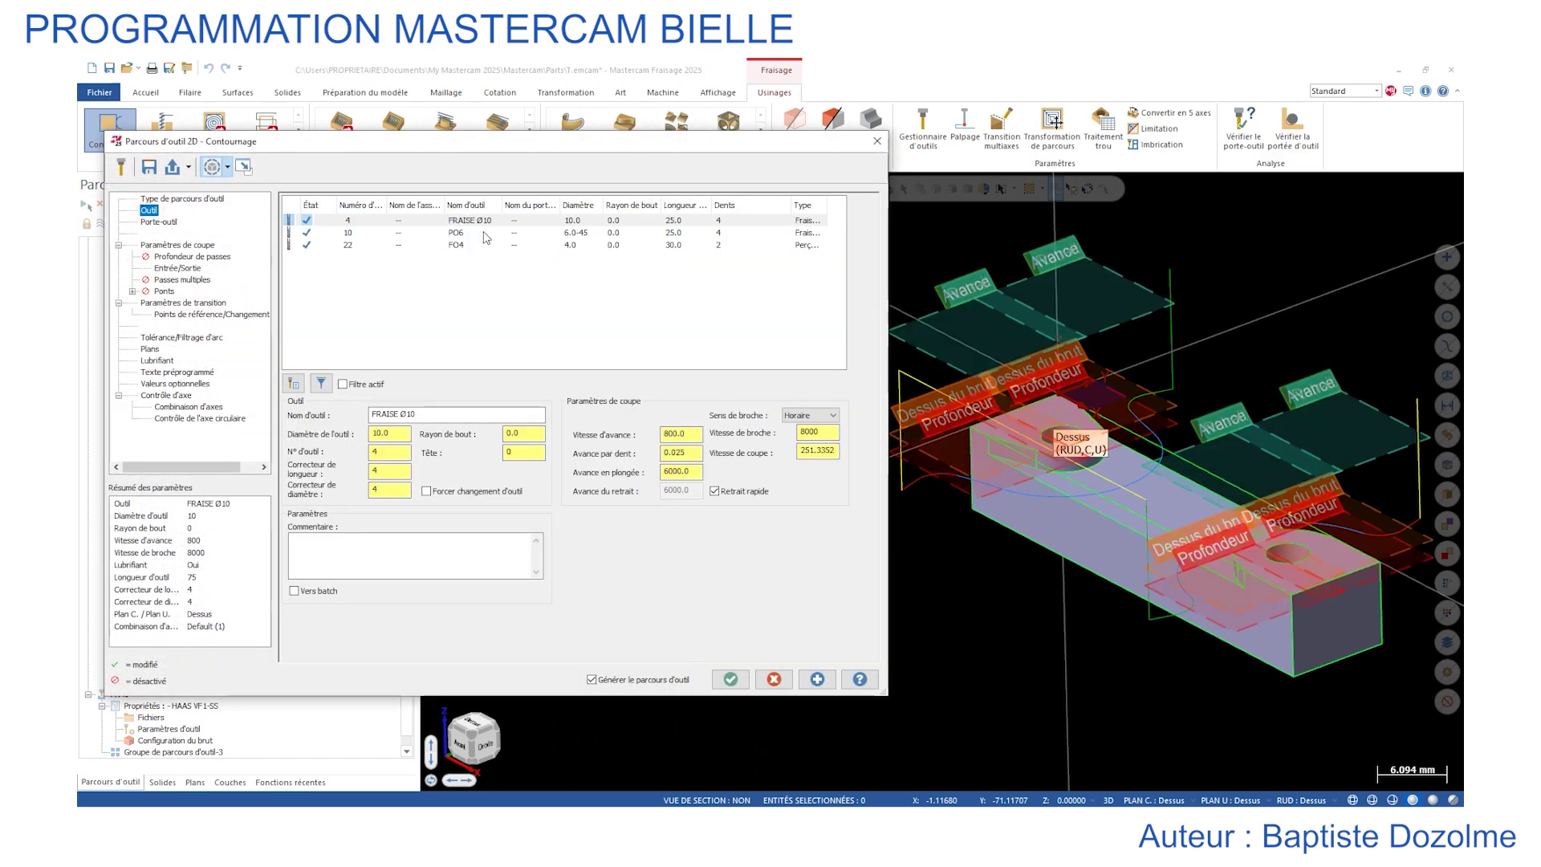
left_click(454, 233)
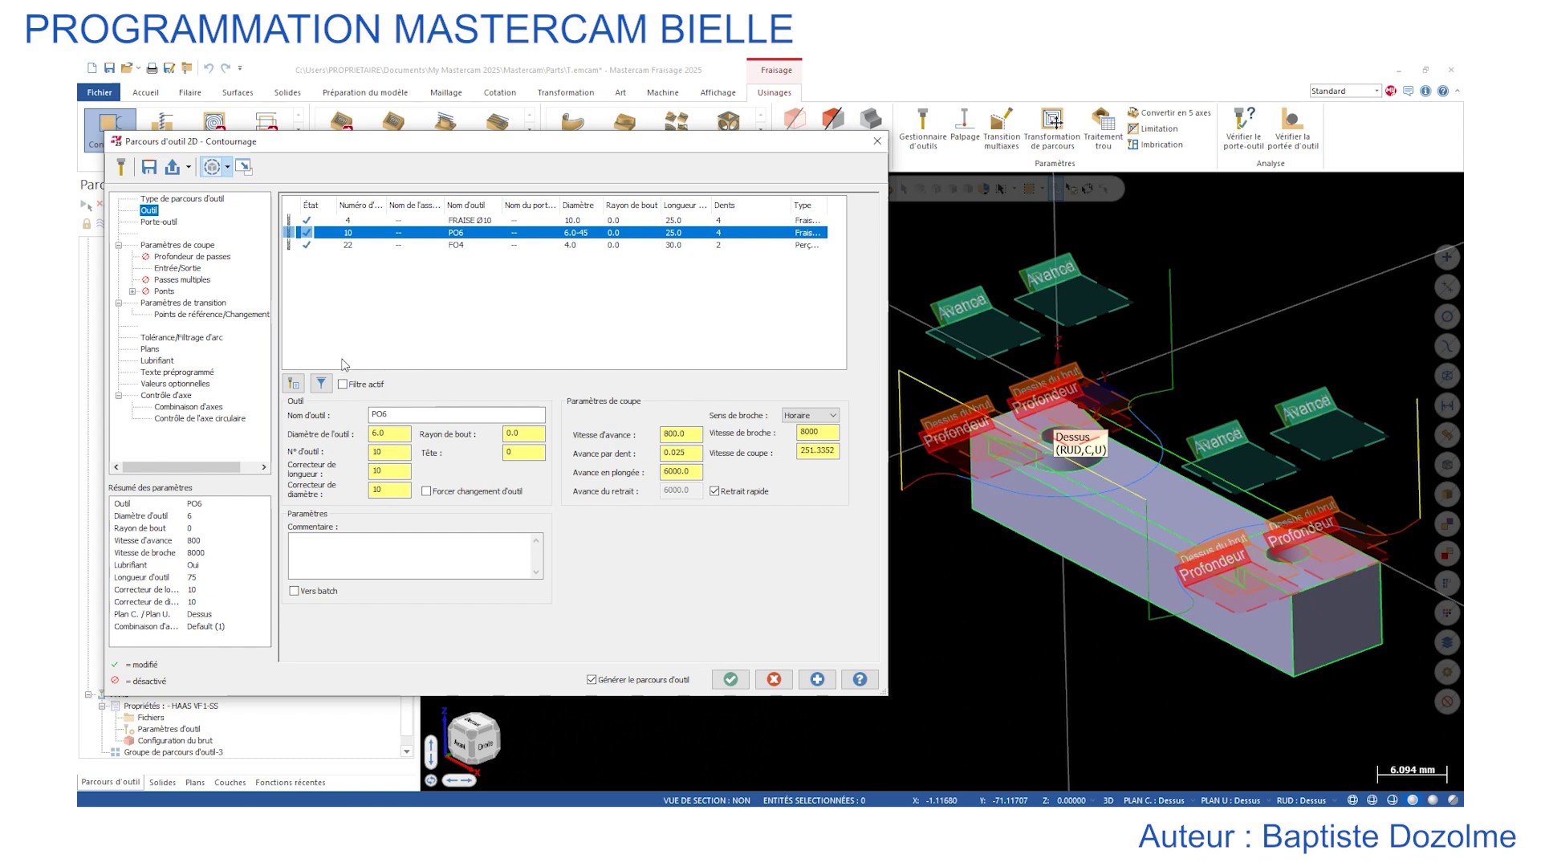
Change the copied operation's contour type to 2D chamfer (Chanfrein 2D), with a lower offset of 0.5 and a new chamfer width.
left_click(208, 242)
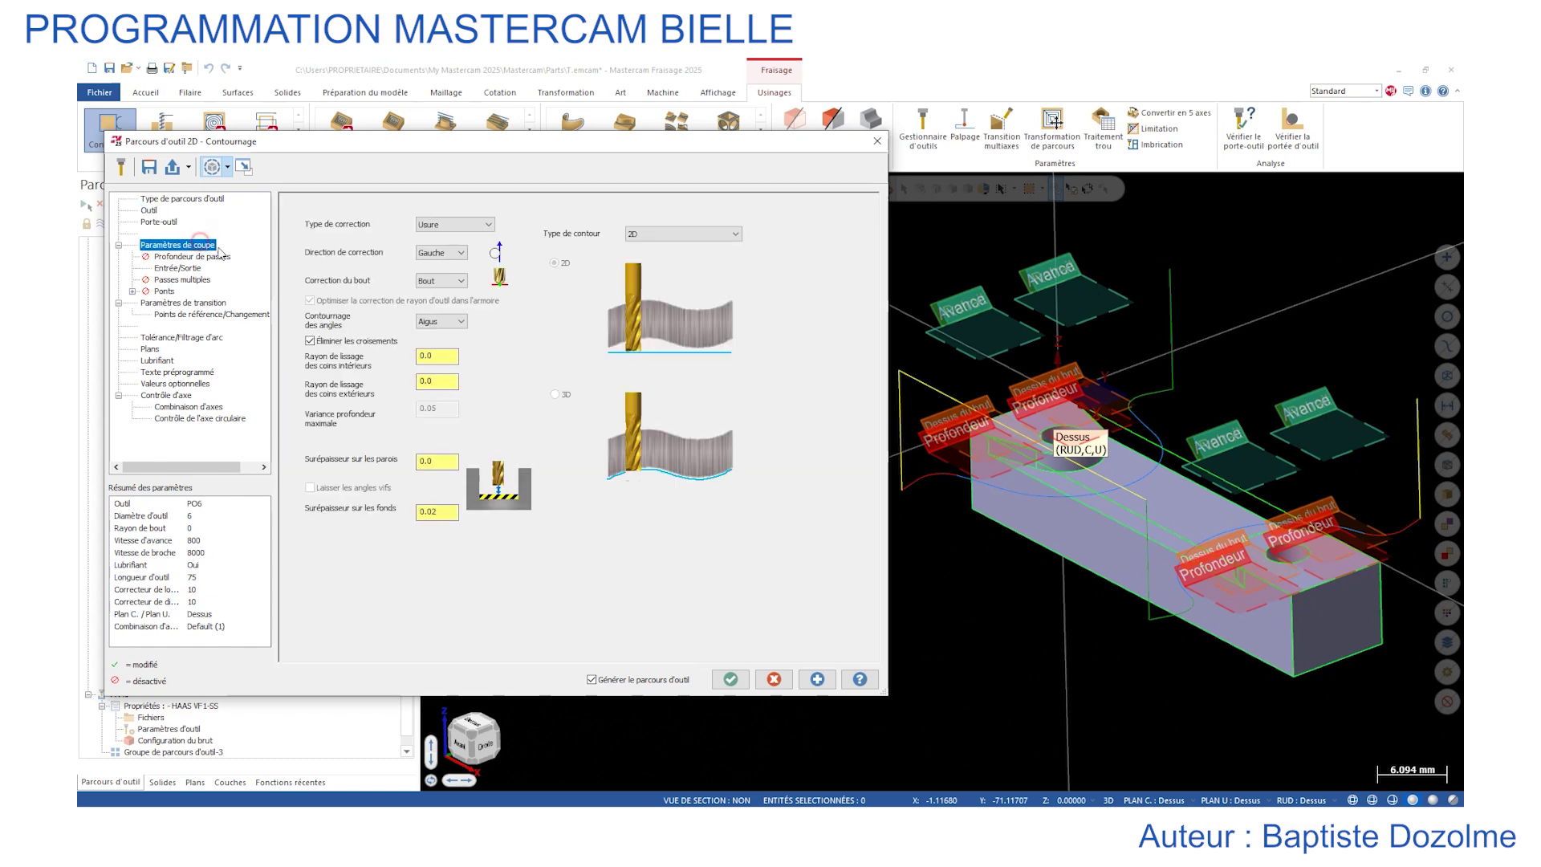
left_click(664, 233)
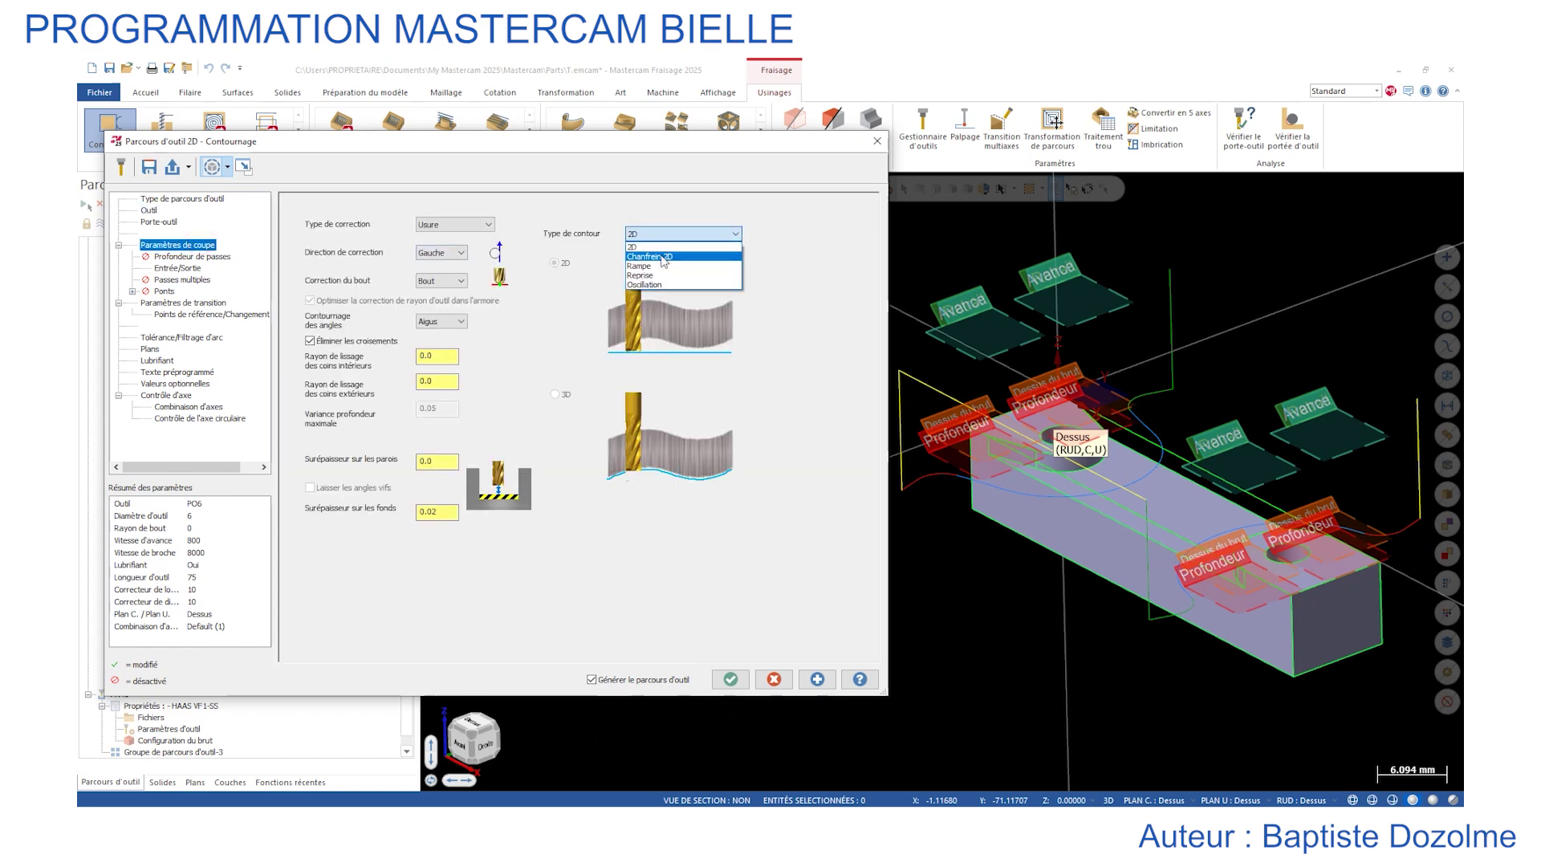
left_click(654, 256)
double_click(699, 369)
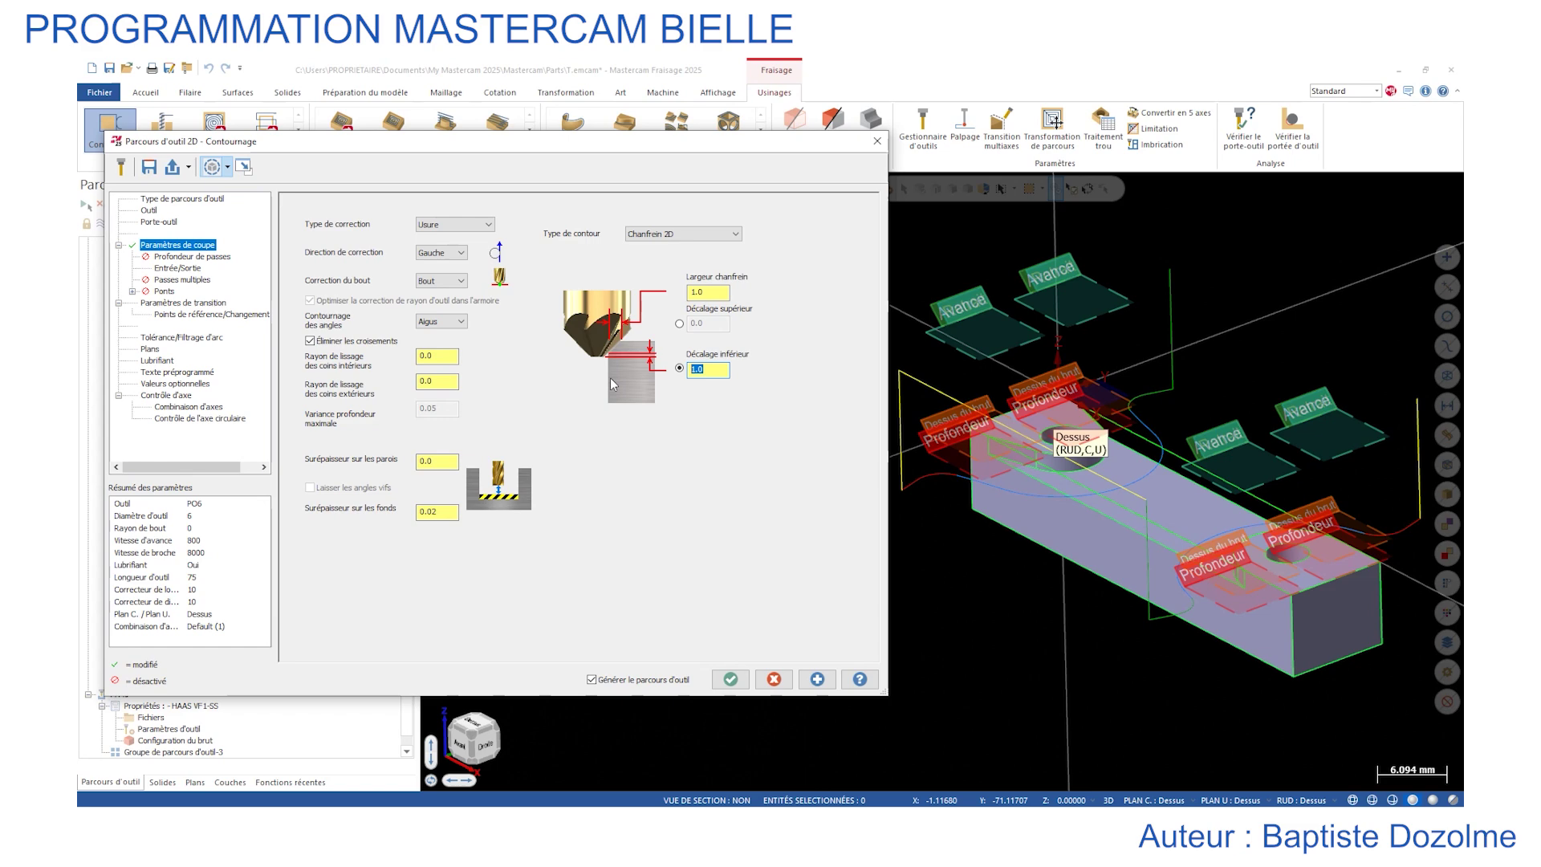
type("0.5")
left_click(725, 291)
type("0.")
Set the chamfer operation's floor stock to 0.
double_click(438, 512)
type("0")
key("Return")
left_click(438, 461)
Check the chamfer operation's lead-in/lead-out values and set its depth to 0.
left_click(175, 269)
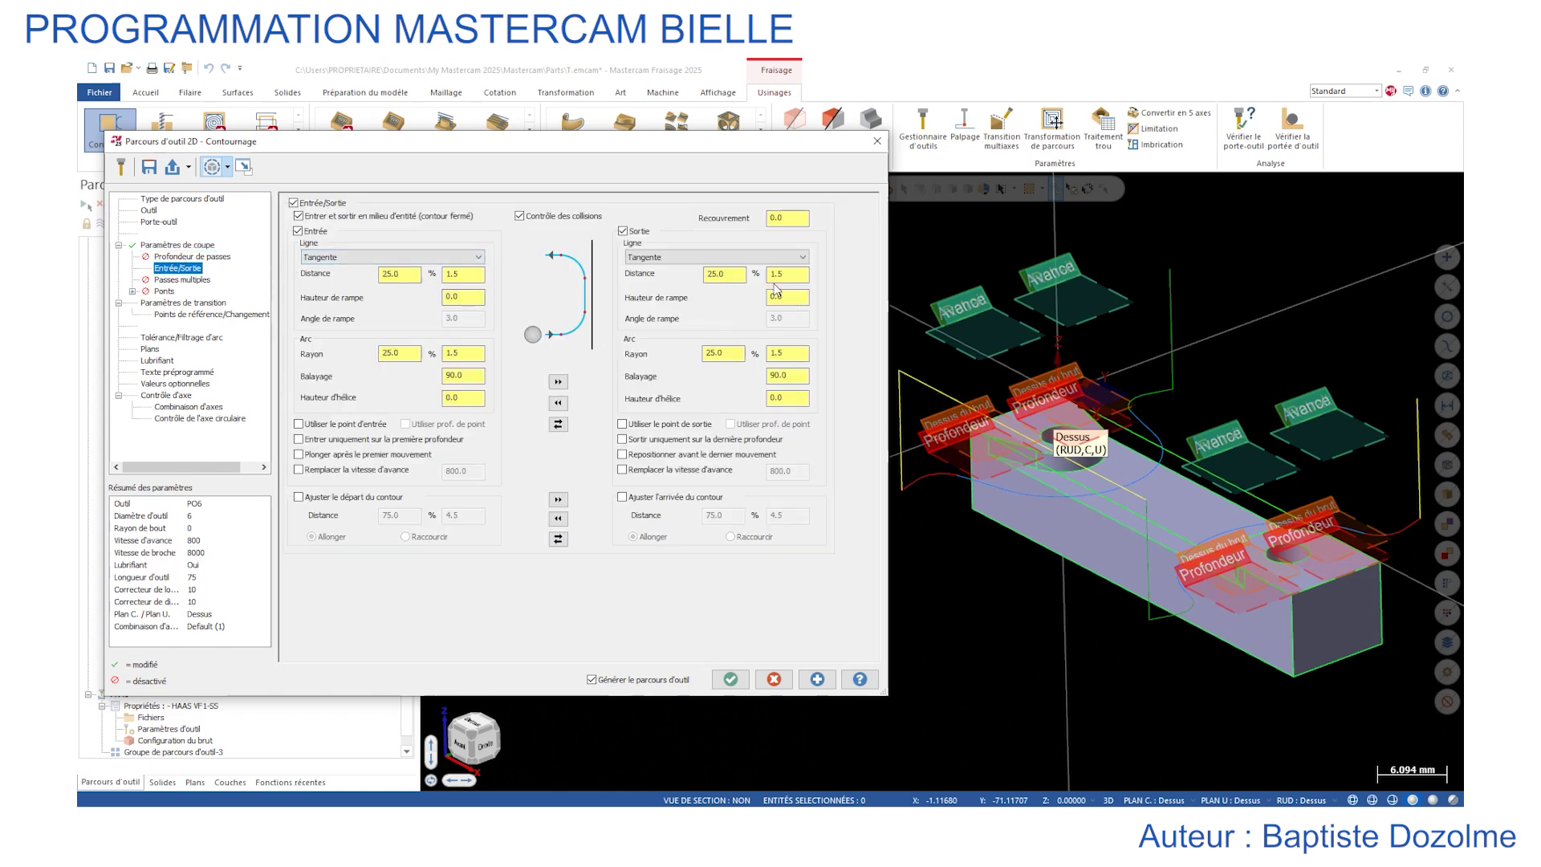
left_click(173, 303)
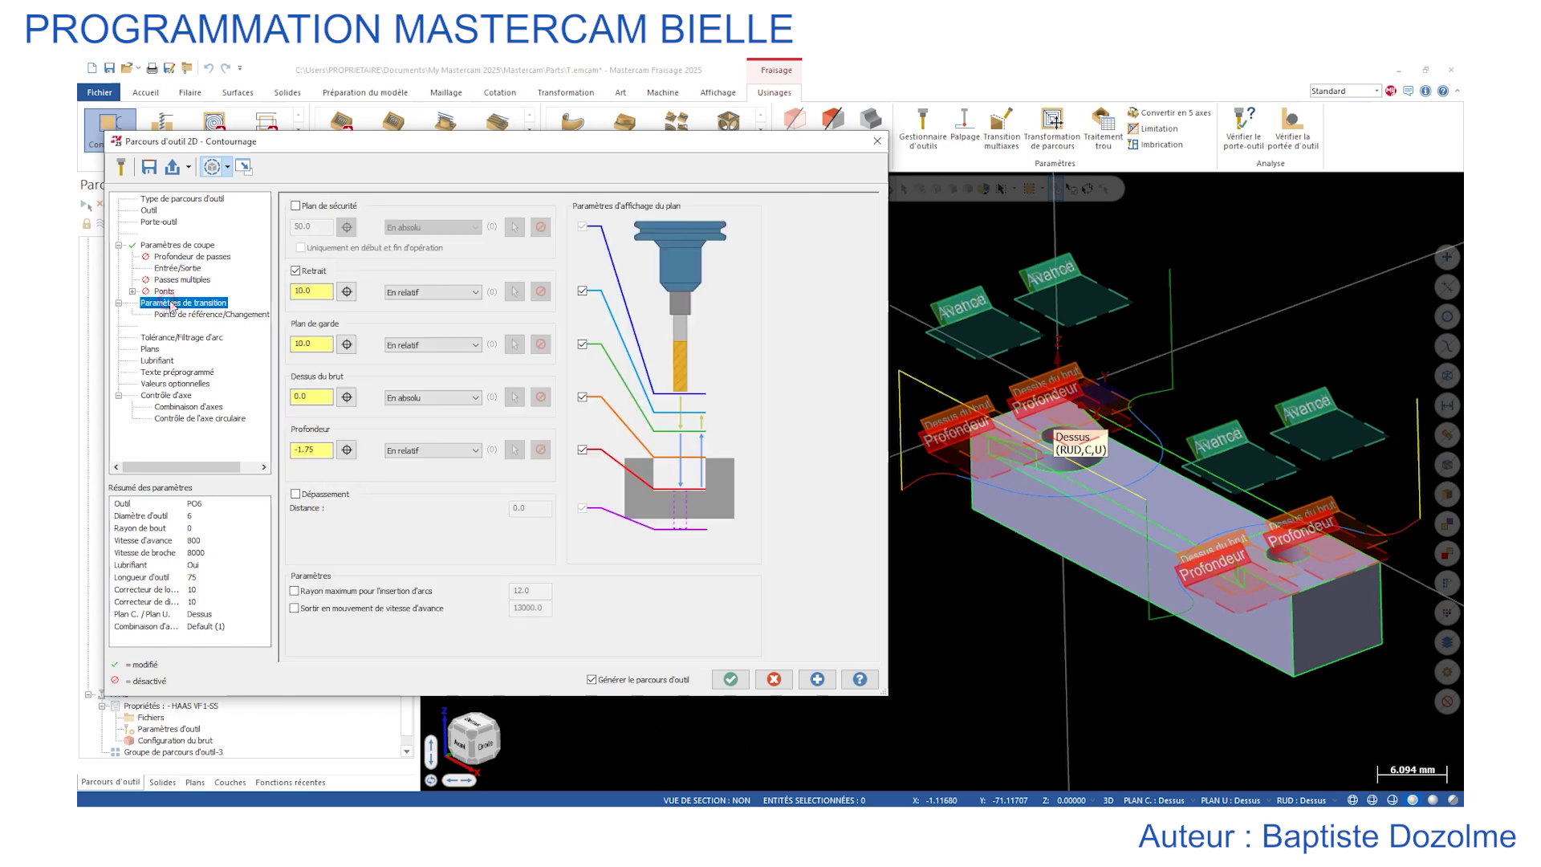
double_click(323, 451)
type("0")
key("Return")
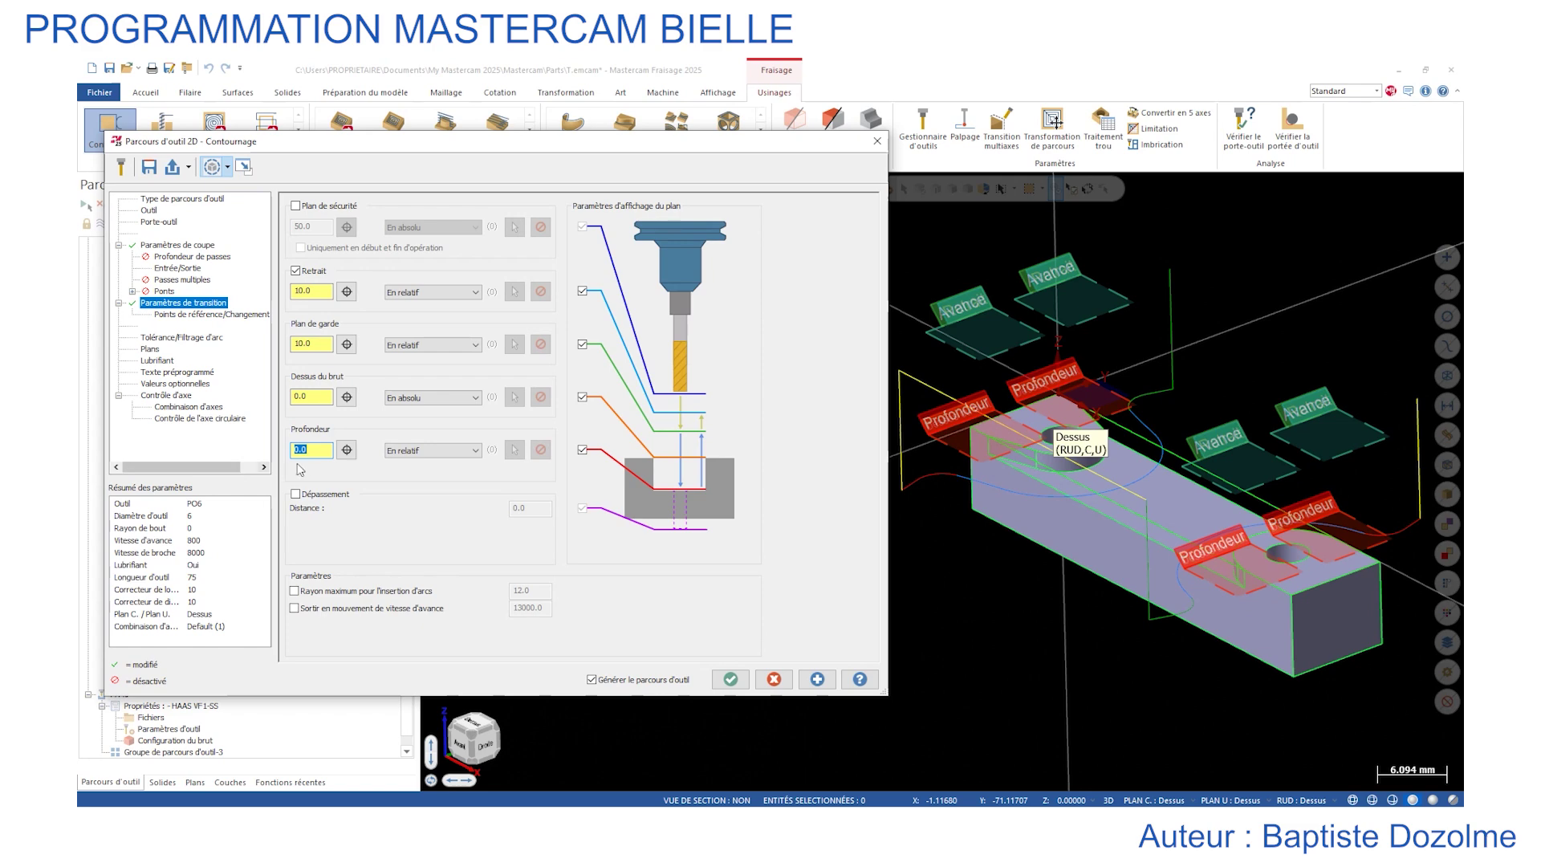
Accept the 2D chamfer operation's parameters and generate its toolpath.
left_click(731, 679)
middle_click_drag(936, 602, 815, 537)
scroll(1049, 493, "up", 4)
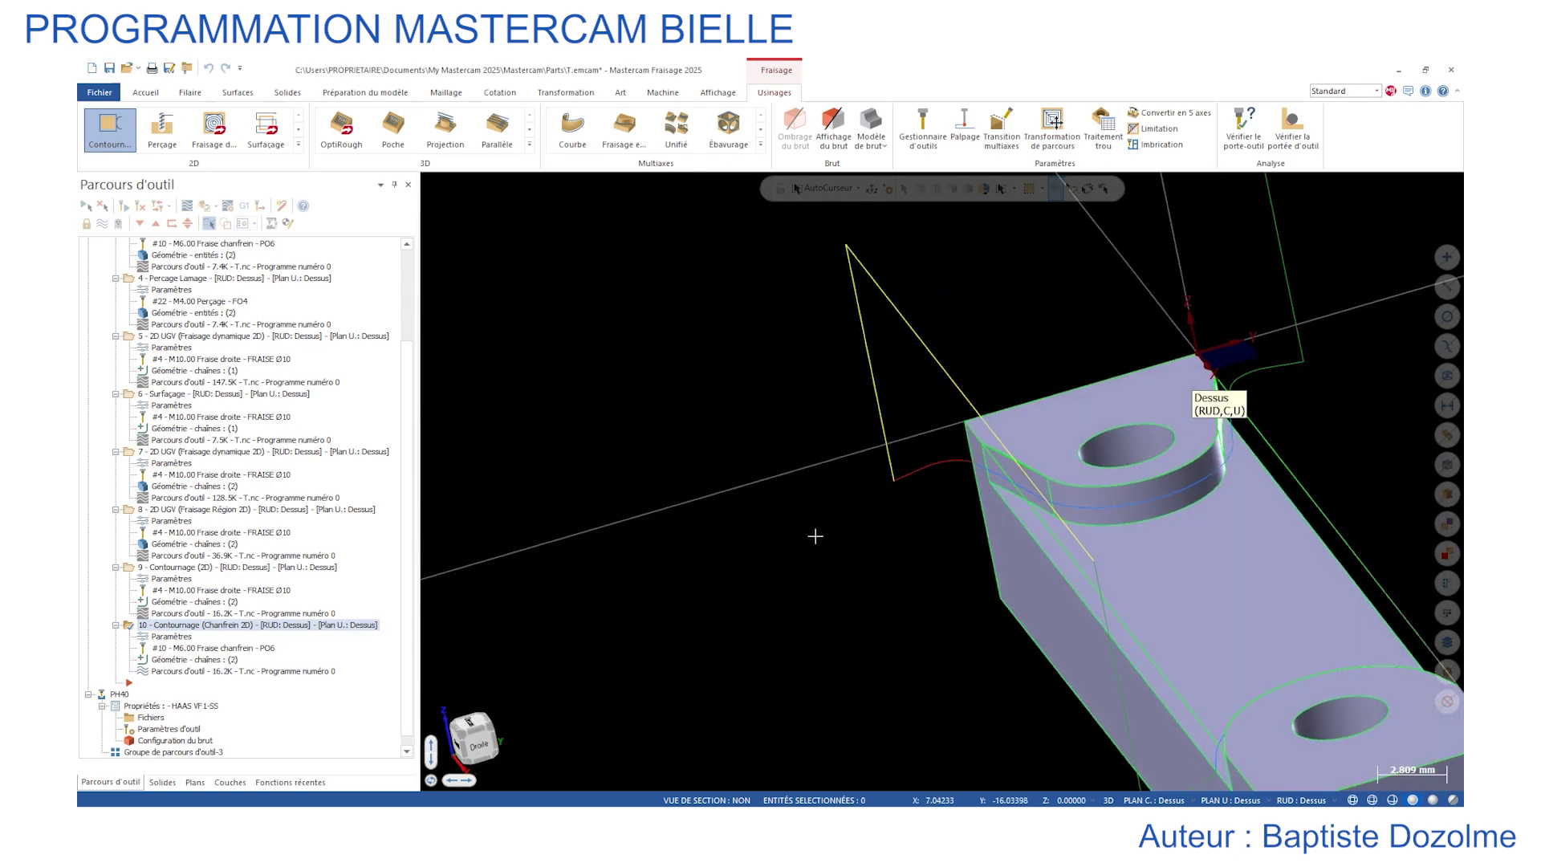
Play back the 2D chamfer toolpath, checking the tool along the first boss's edge, and close the simulation.
double_click(162, 673)
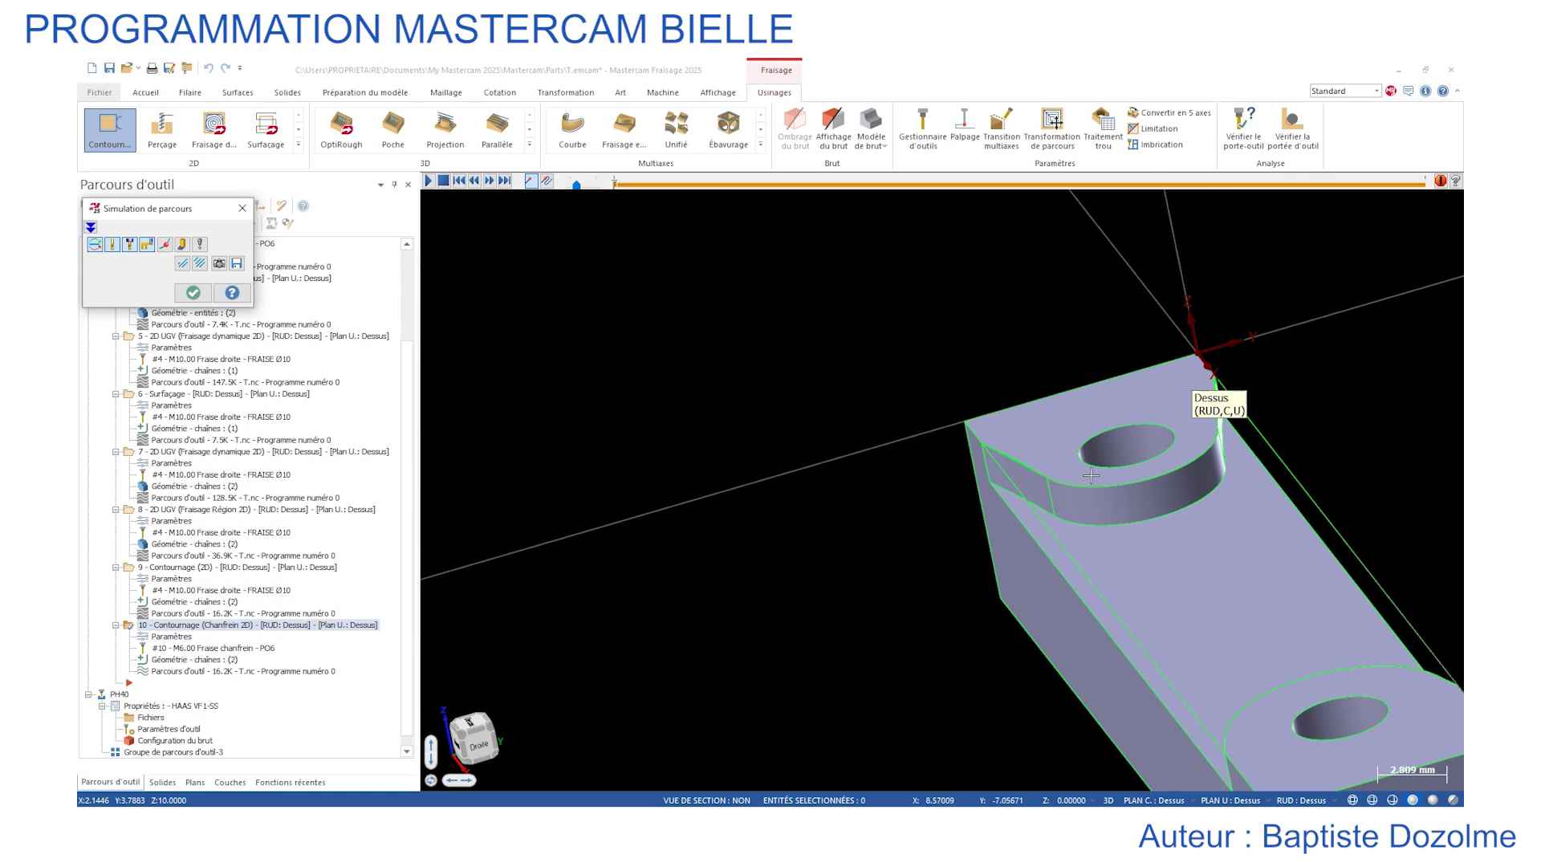
mouse_move(1031, 460)
middle_mouse_down()
mouse_move(1091, 475)
mouse_move(1124, 457)
mouse_move(1109, 442)
mouse_move(1035, 461)
middle_mouse_up()
left_click(430, 181)
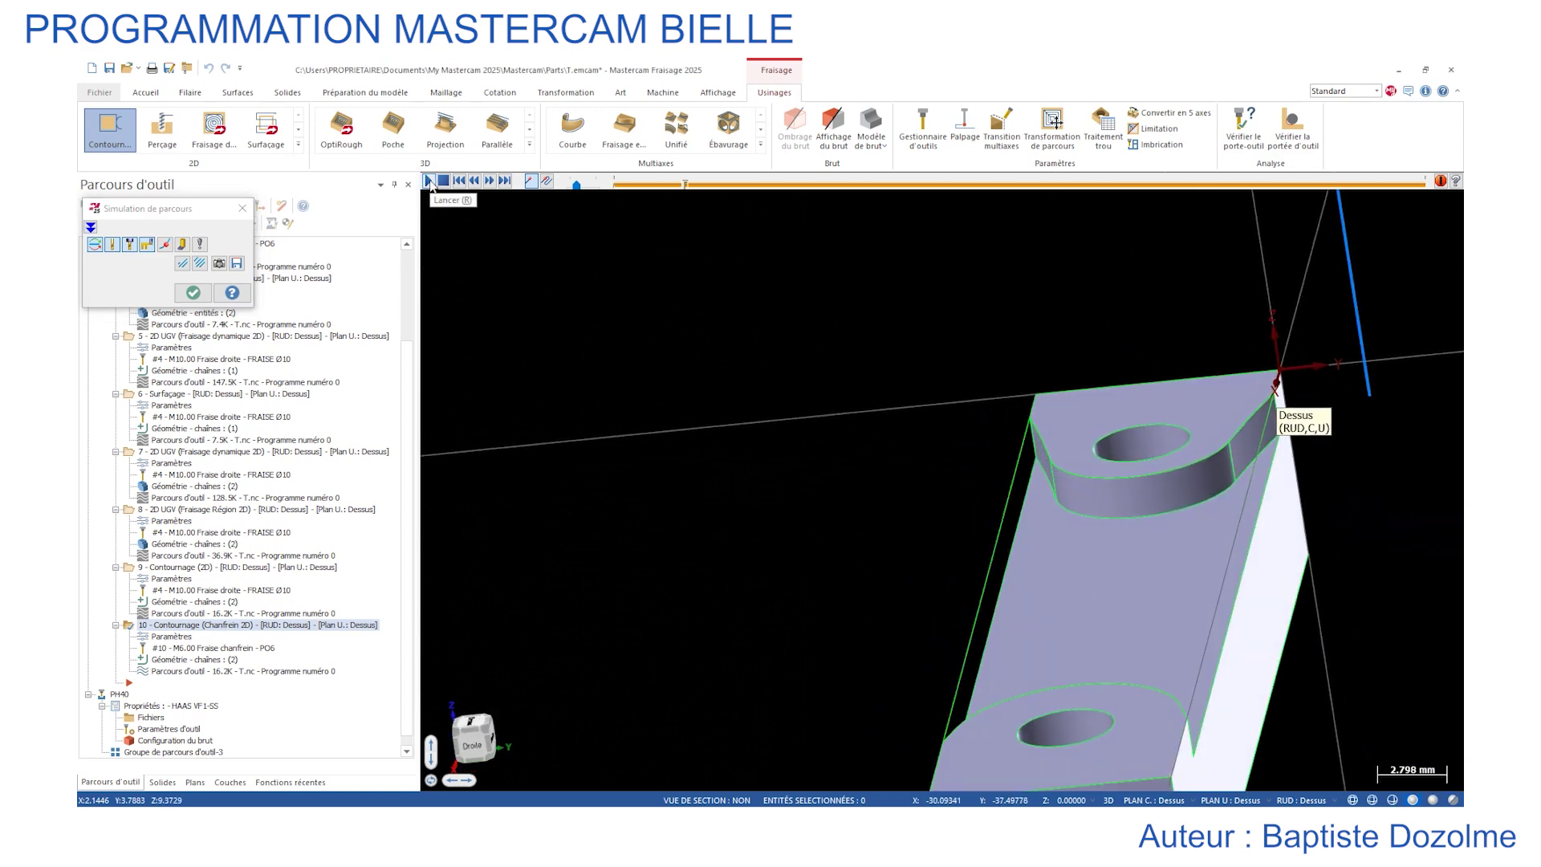
scroll(1092, 409, "down", 2)
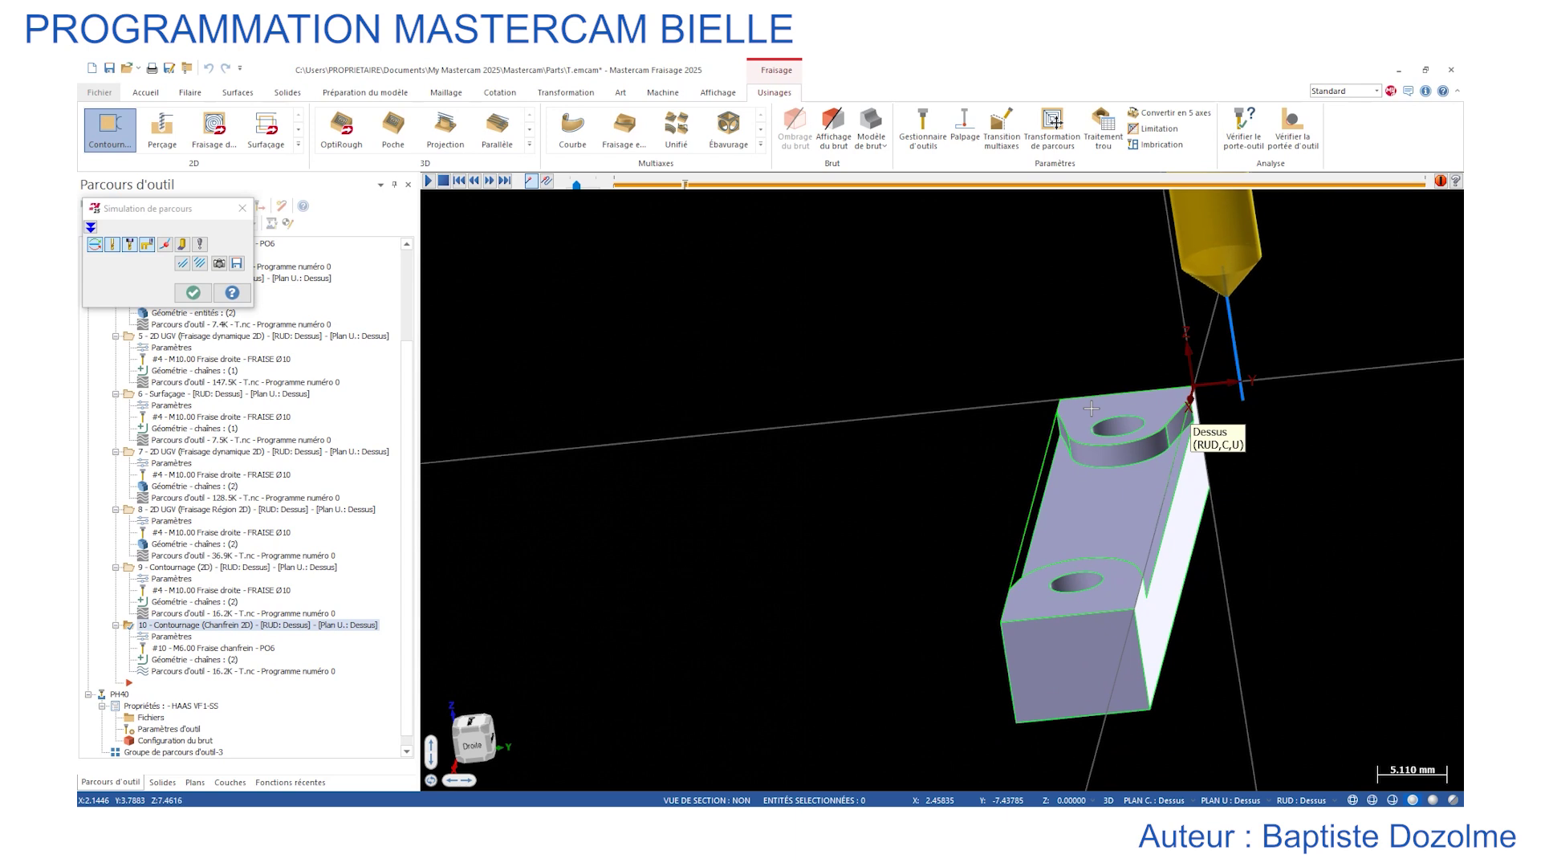
mouse_move(1091, 409)
middle_mouse_down()
mouse_move(1142, 378)
mouse_move(1110, 425)
middle_mouse_up()
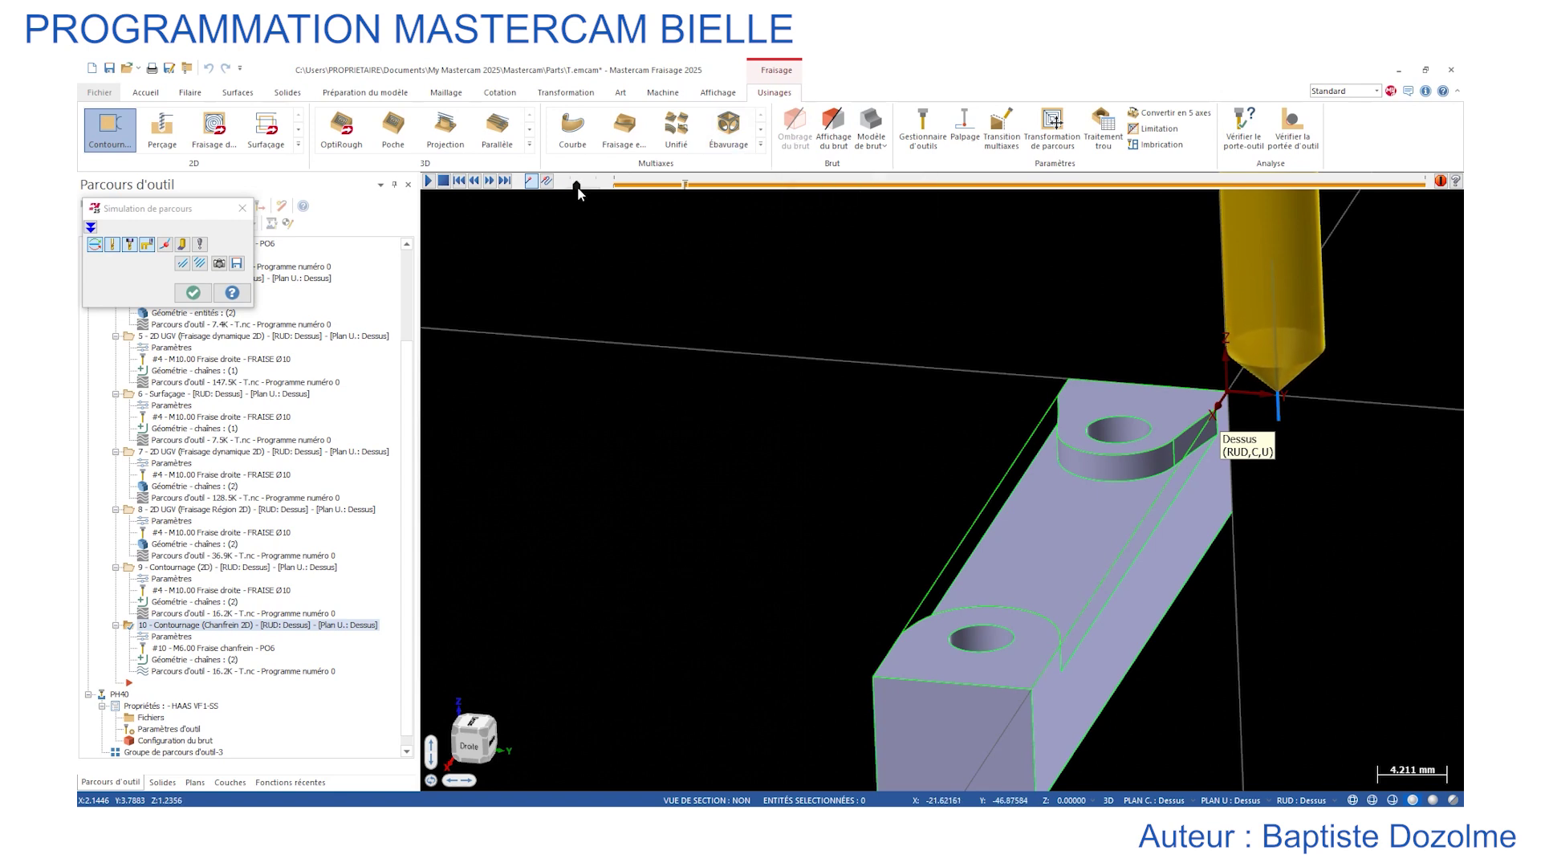
scroll(1164, 405, "up", 4)
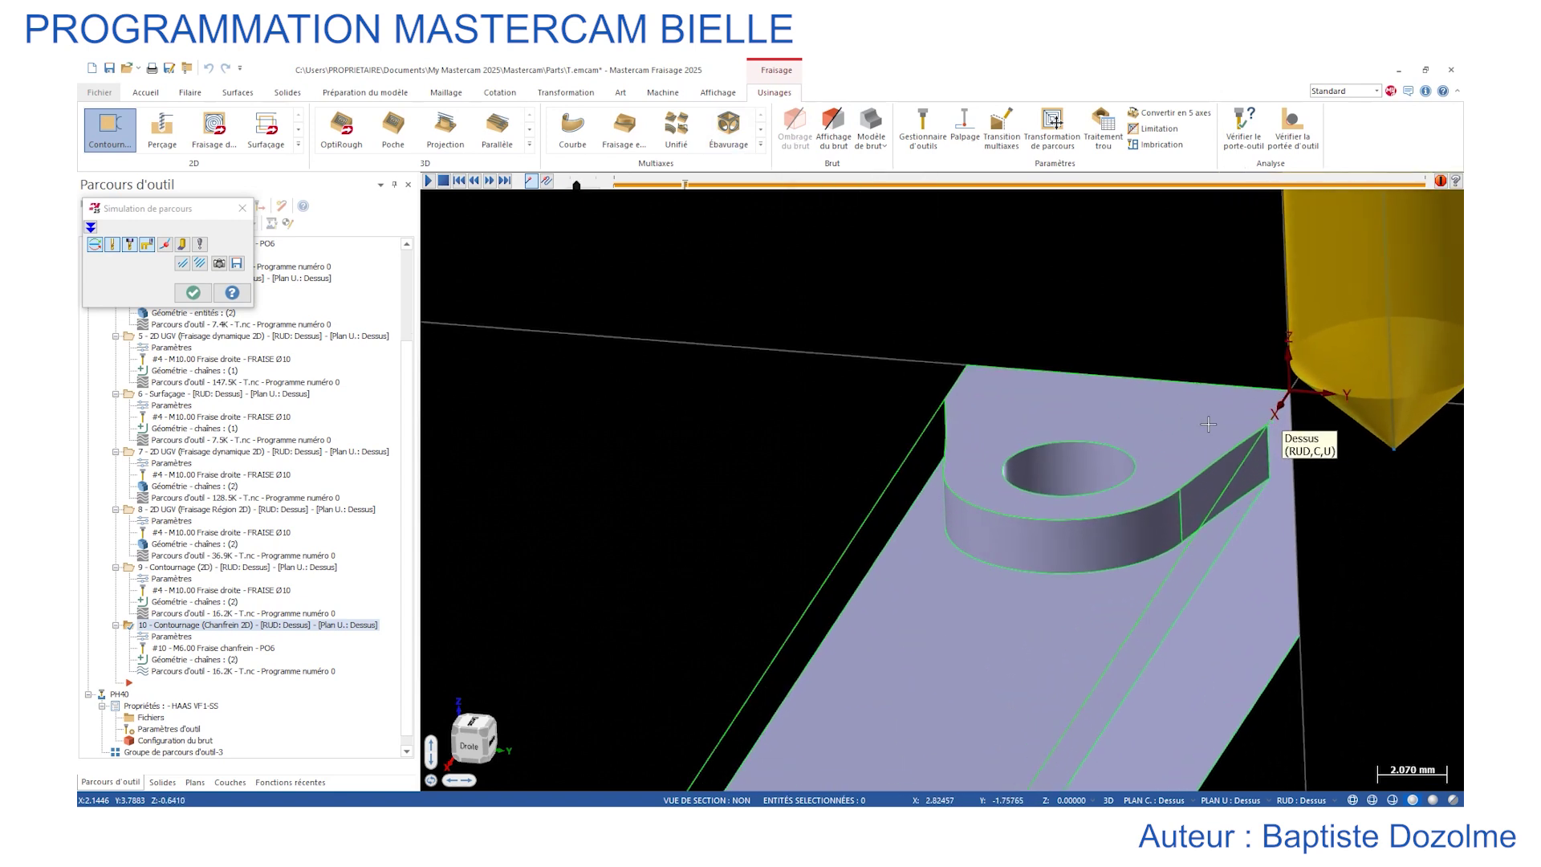
middle_click_drag(1233, 452, 1261, 446)
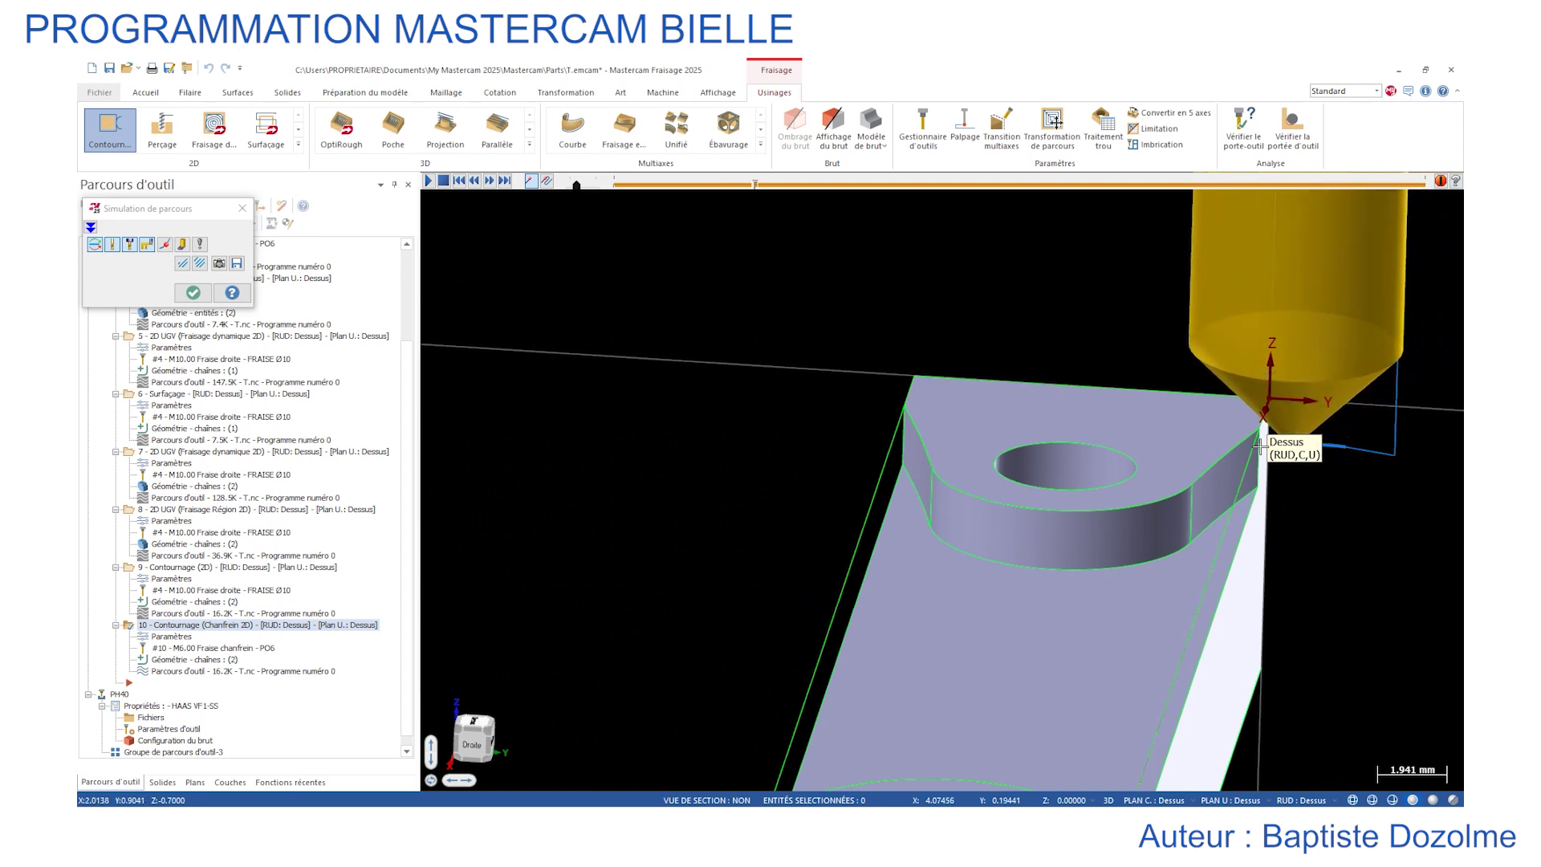
middle_click_drag(1261, 447, 1261, 437)
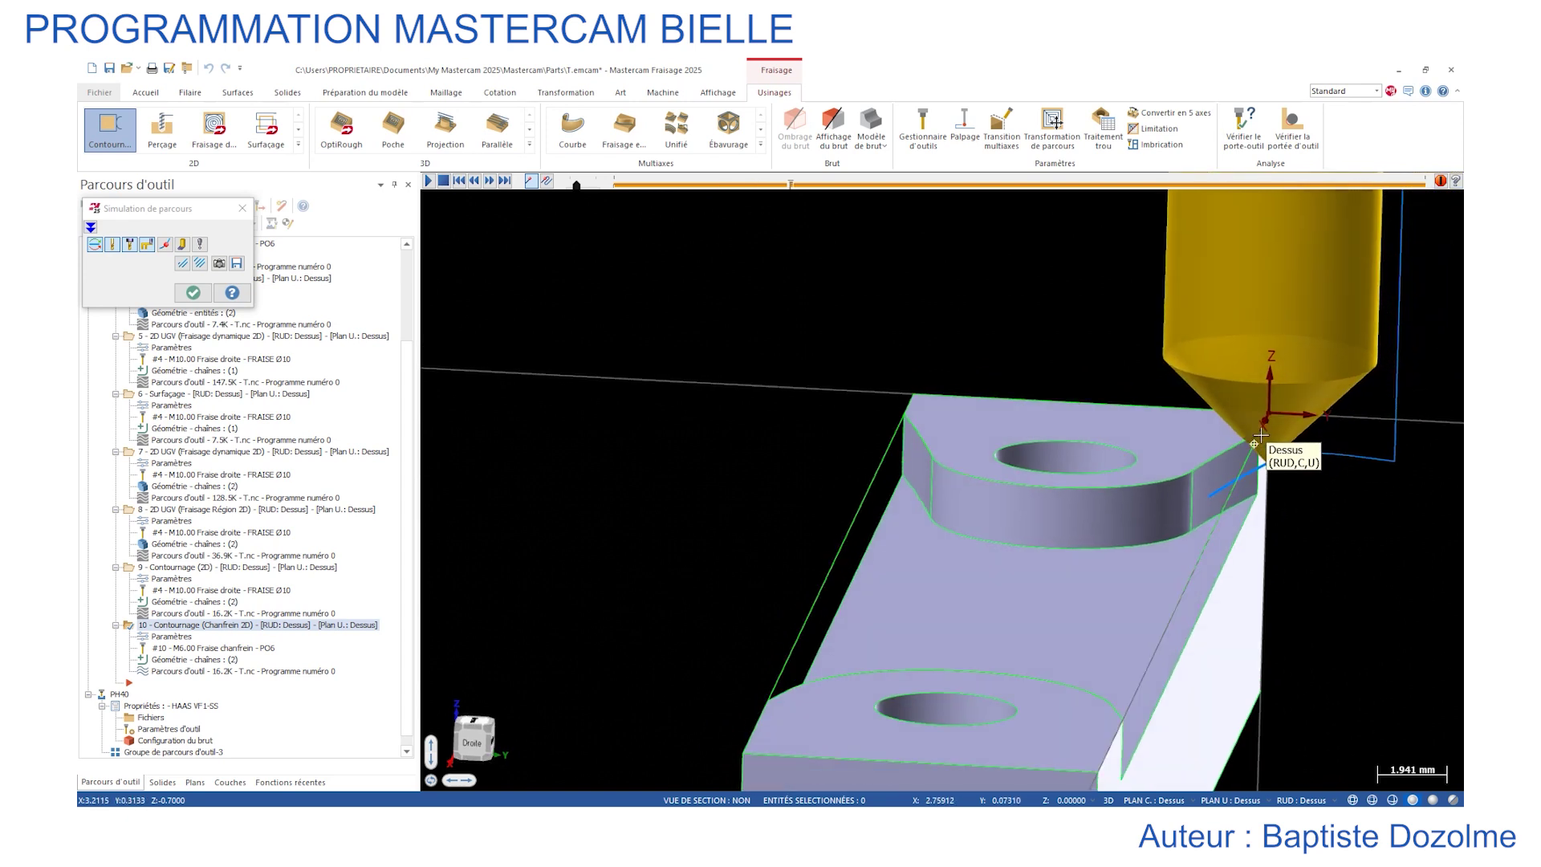
scroll(1261, 438, "up", 6)
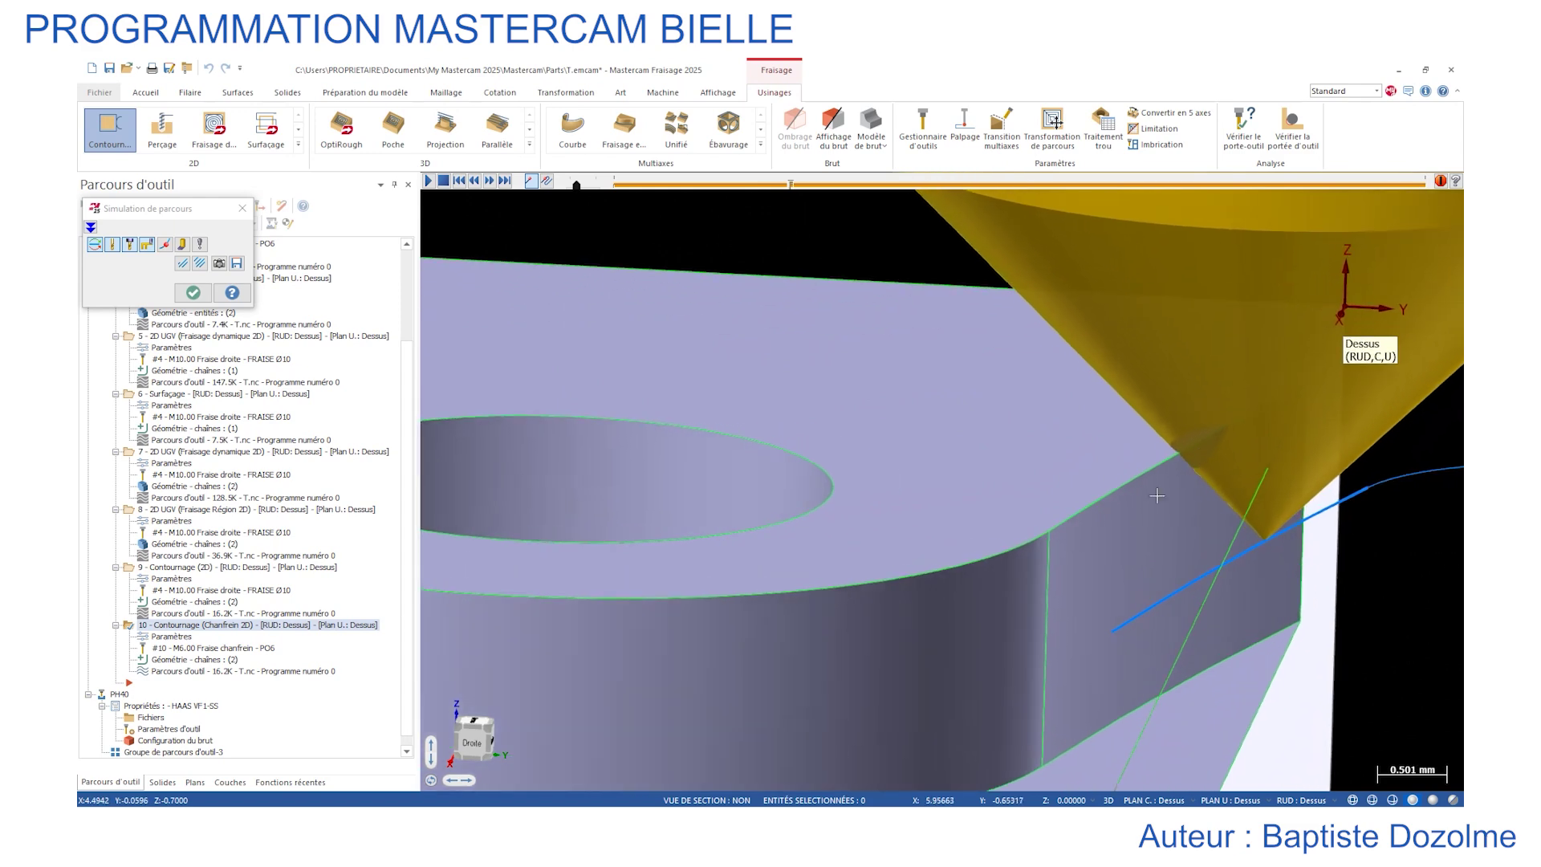
middle_click_drag(1134, 504, 723, 337)
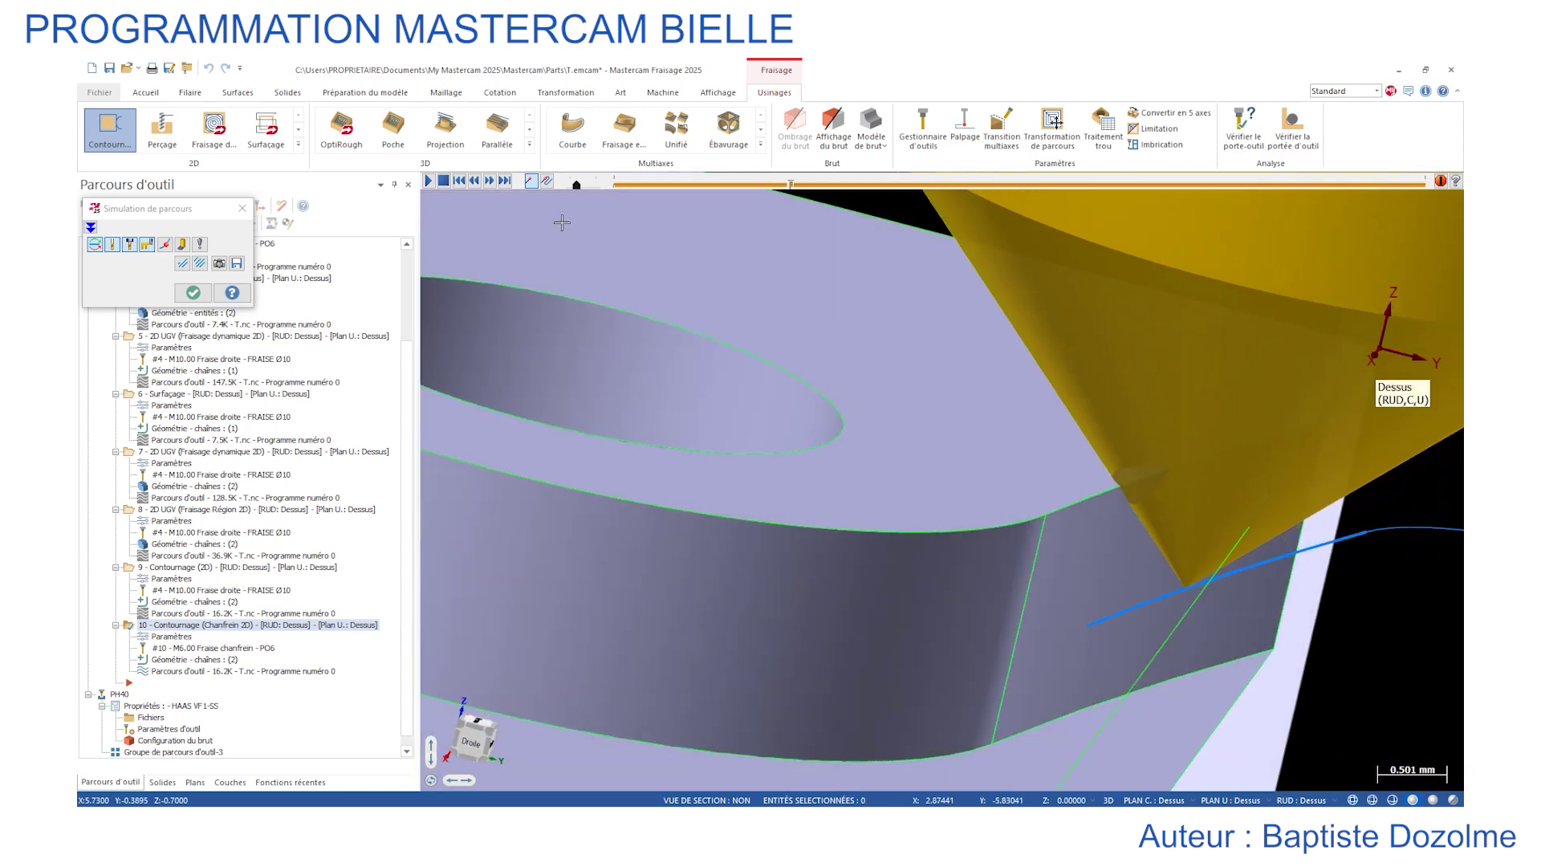
left_click_drag(578, 186, 585, 185)
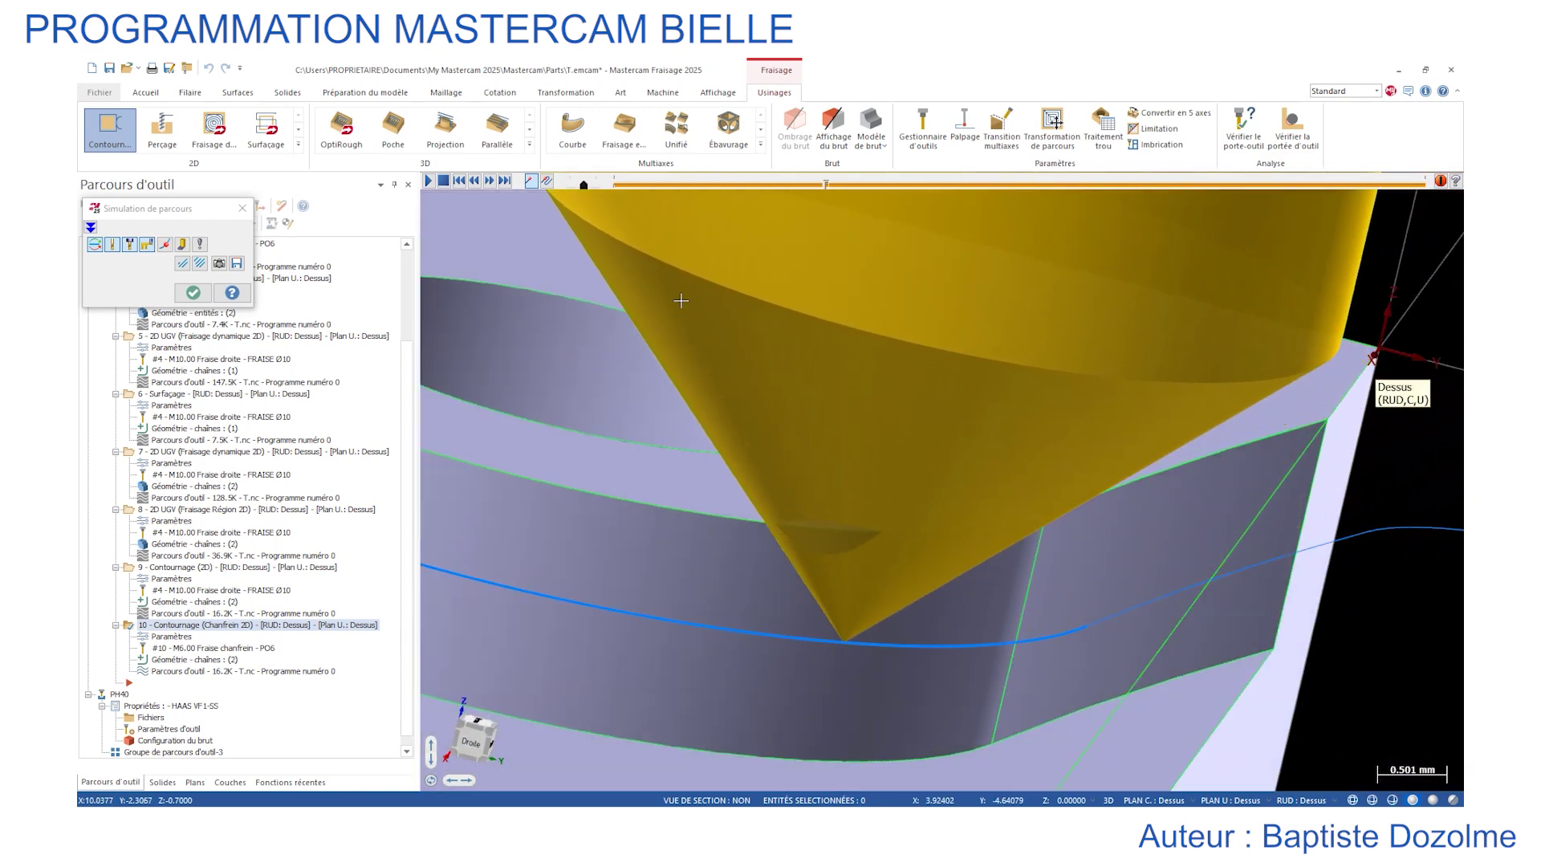
scroll(694, 345, "down", 2)
scroll(694, 345, "down", 3)
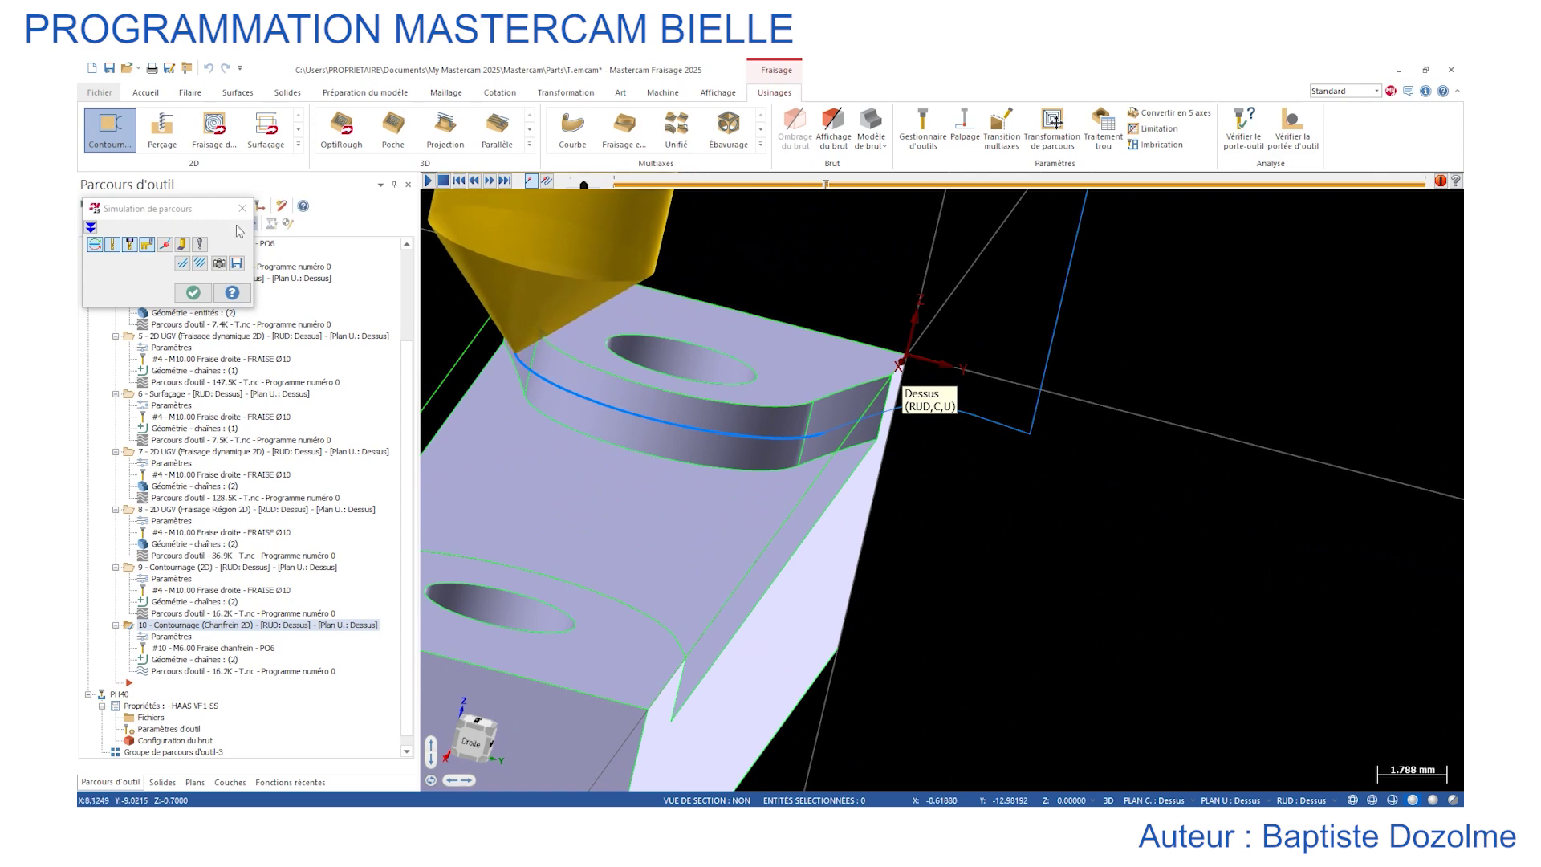
left_click(242, 208)
scroll(753, 431, "down", 7)
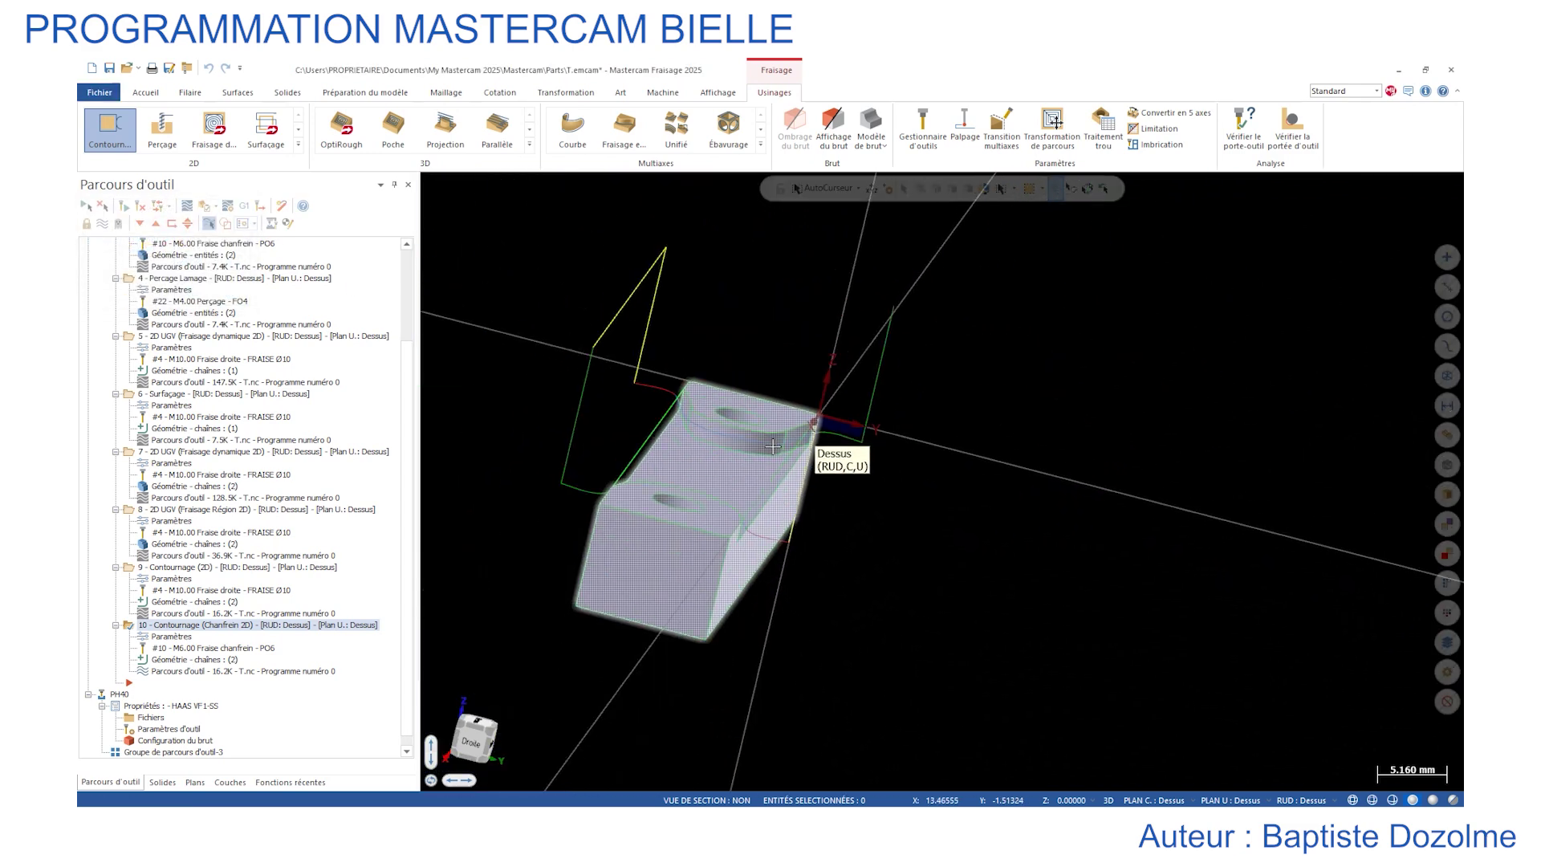
Move the operation insertion point into PH40's toolpath group 3 and collapse PH30's toolpath group 4.
middle_click_drag(753, 431, 904, 432)
key("alt+7")
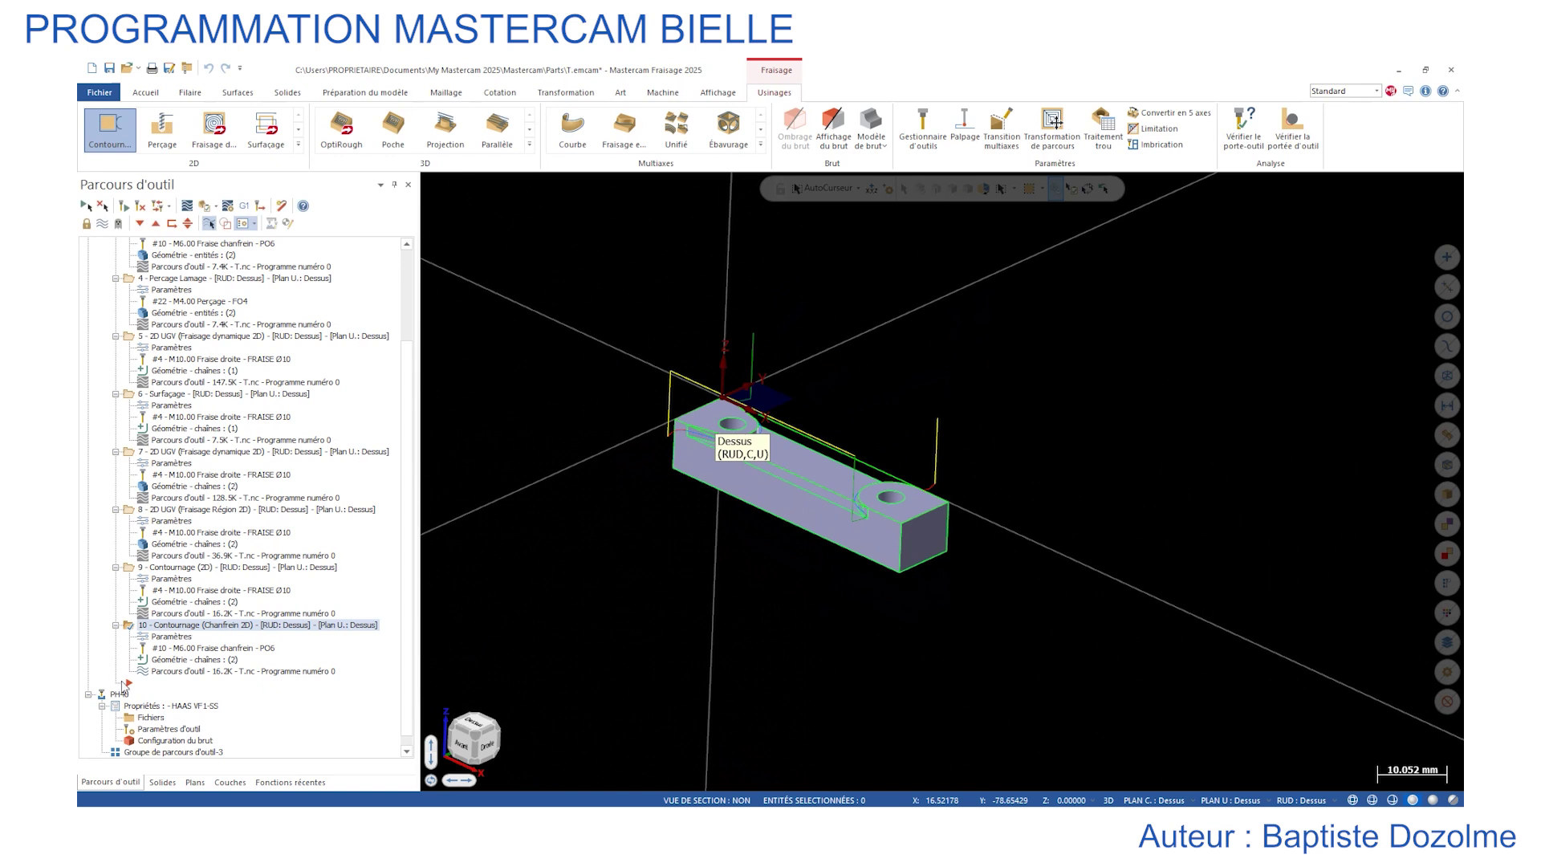
scroll(154, 639, "down", 1)
left_click_drag(127, 676, 134, 737)
scroll(148, 338, "up", 4)
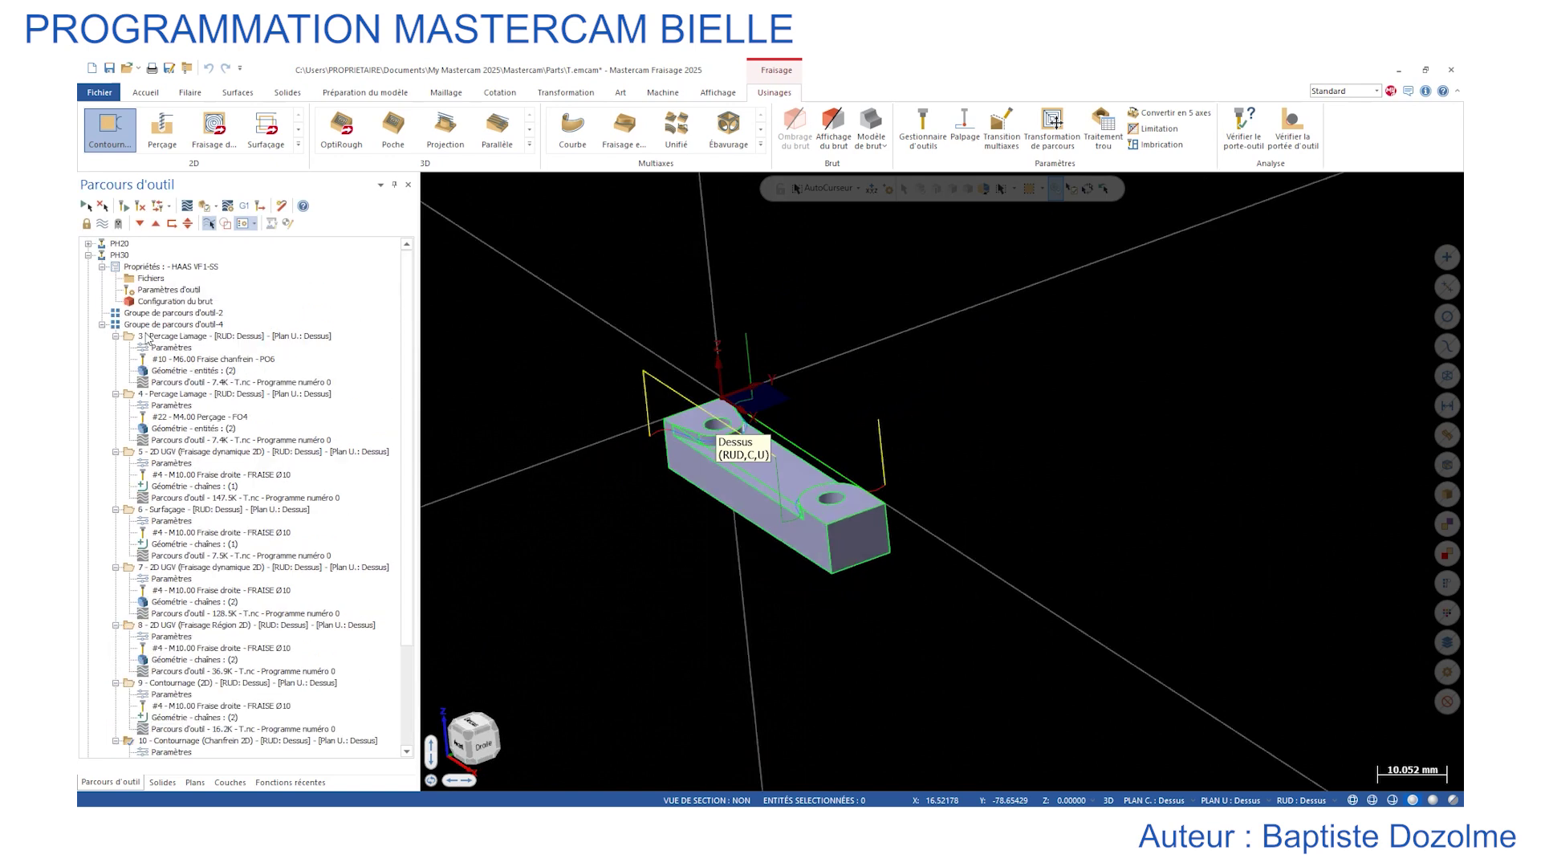
left_click(102, 324)
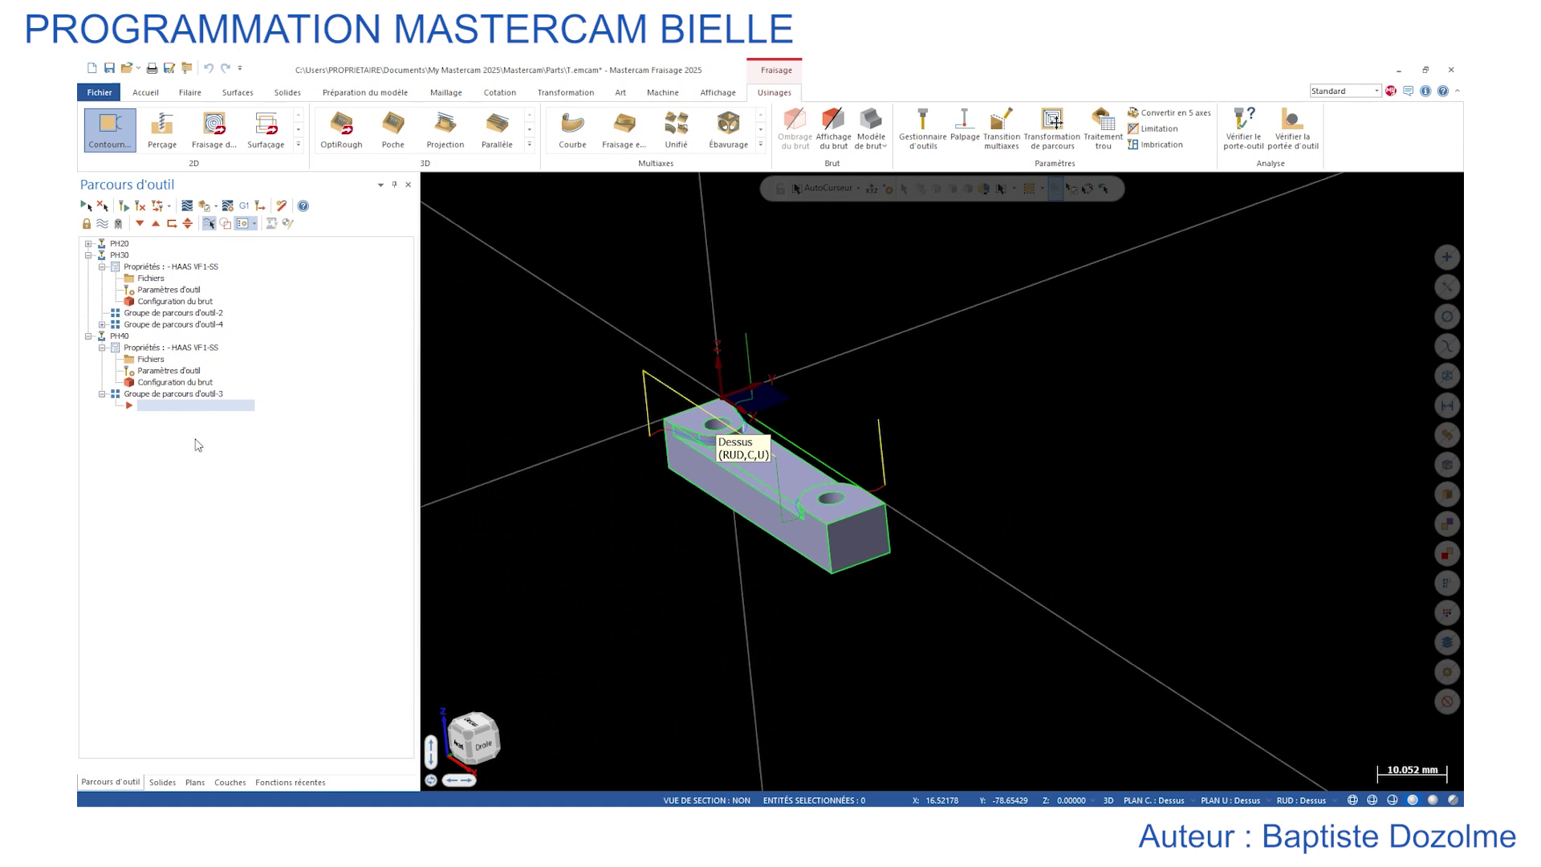
Make layer 6 (PH40) the active layer and hide layer 4 (PH30).
left_click(226, 783)
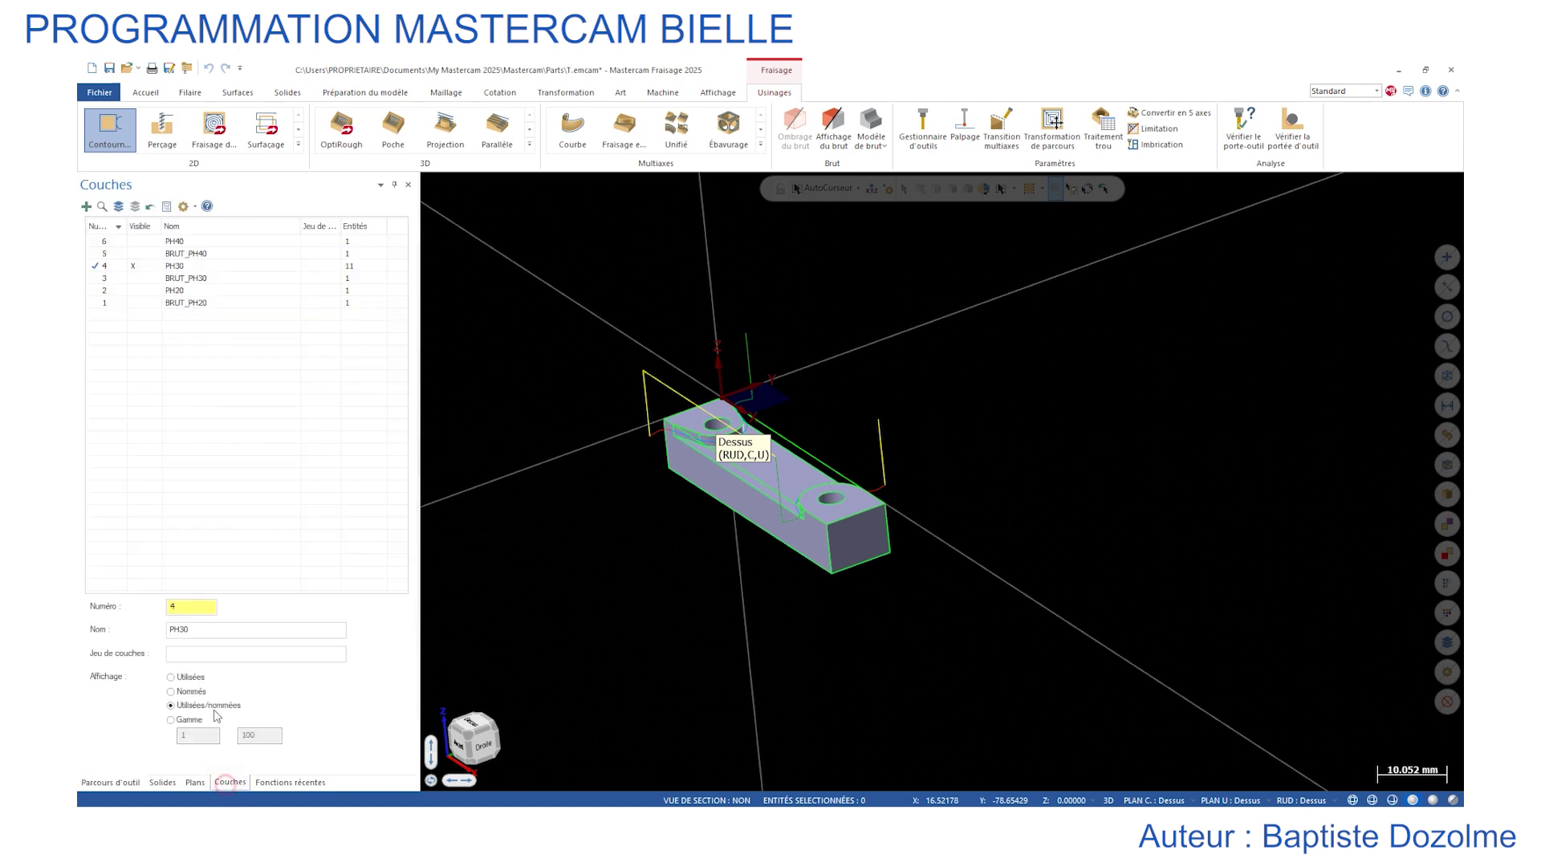
left_click(100, 243)
left_click(133, 266)
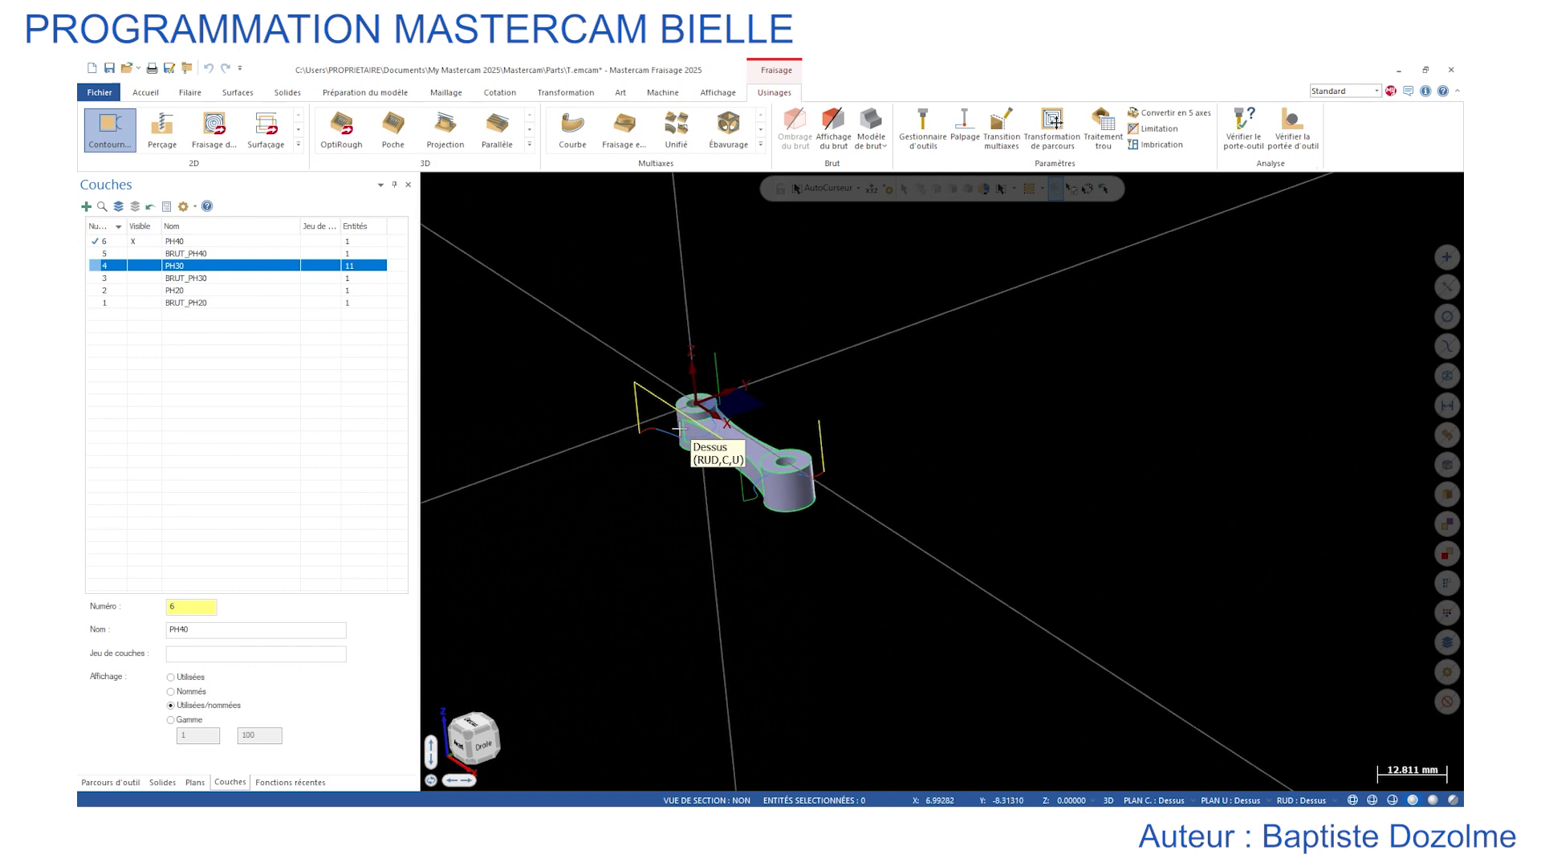
scroll(679, 428, "up", 5)
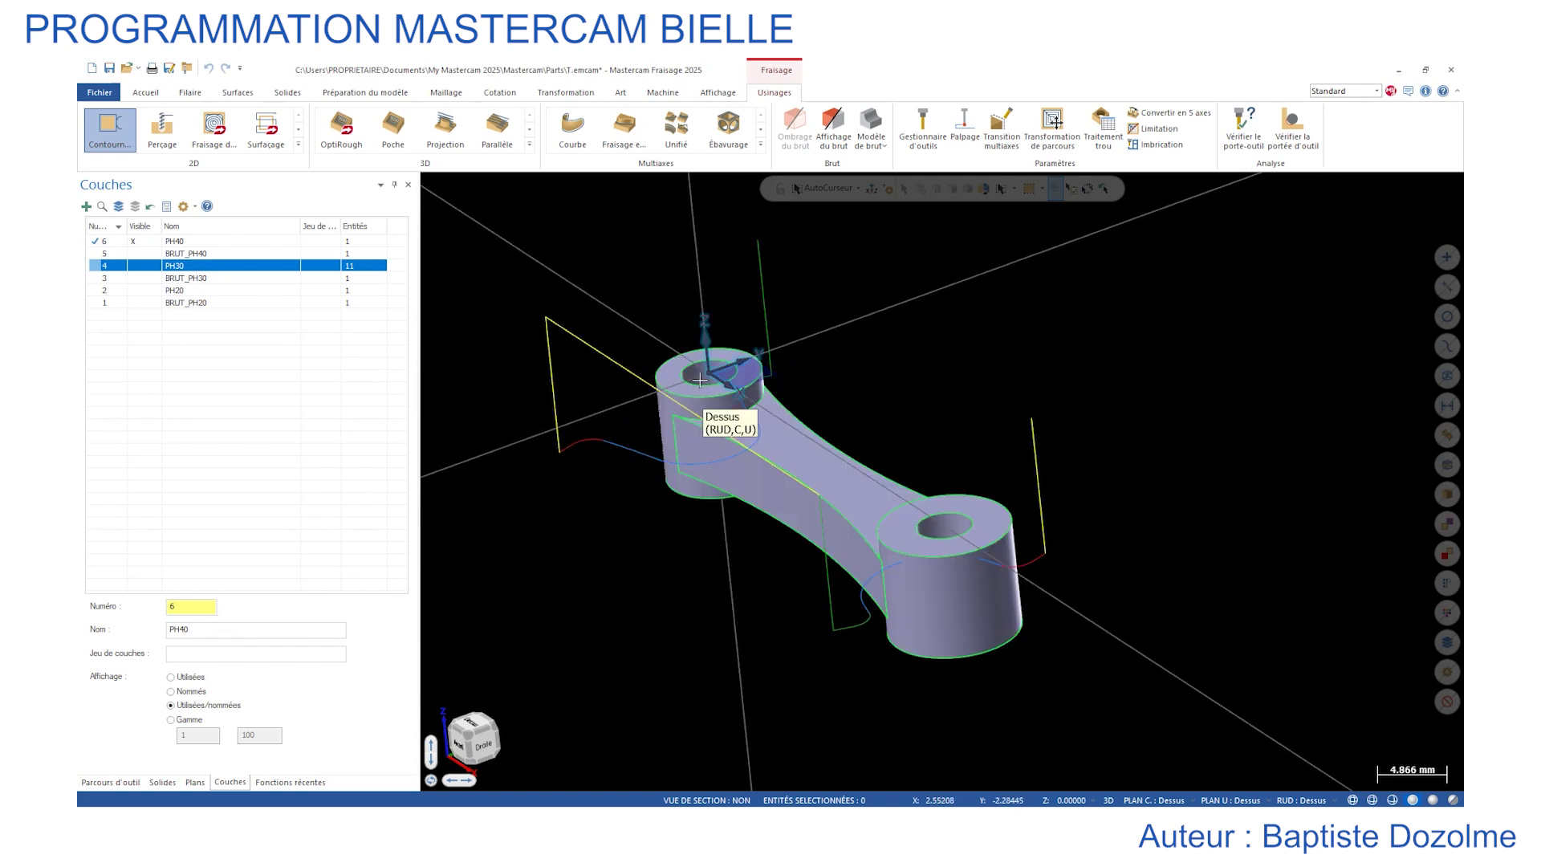
Display the stock with shading around the PH40 part and examine it from the side and from above.
left_click(831, 129)
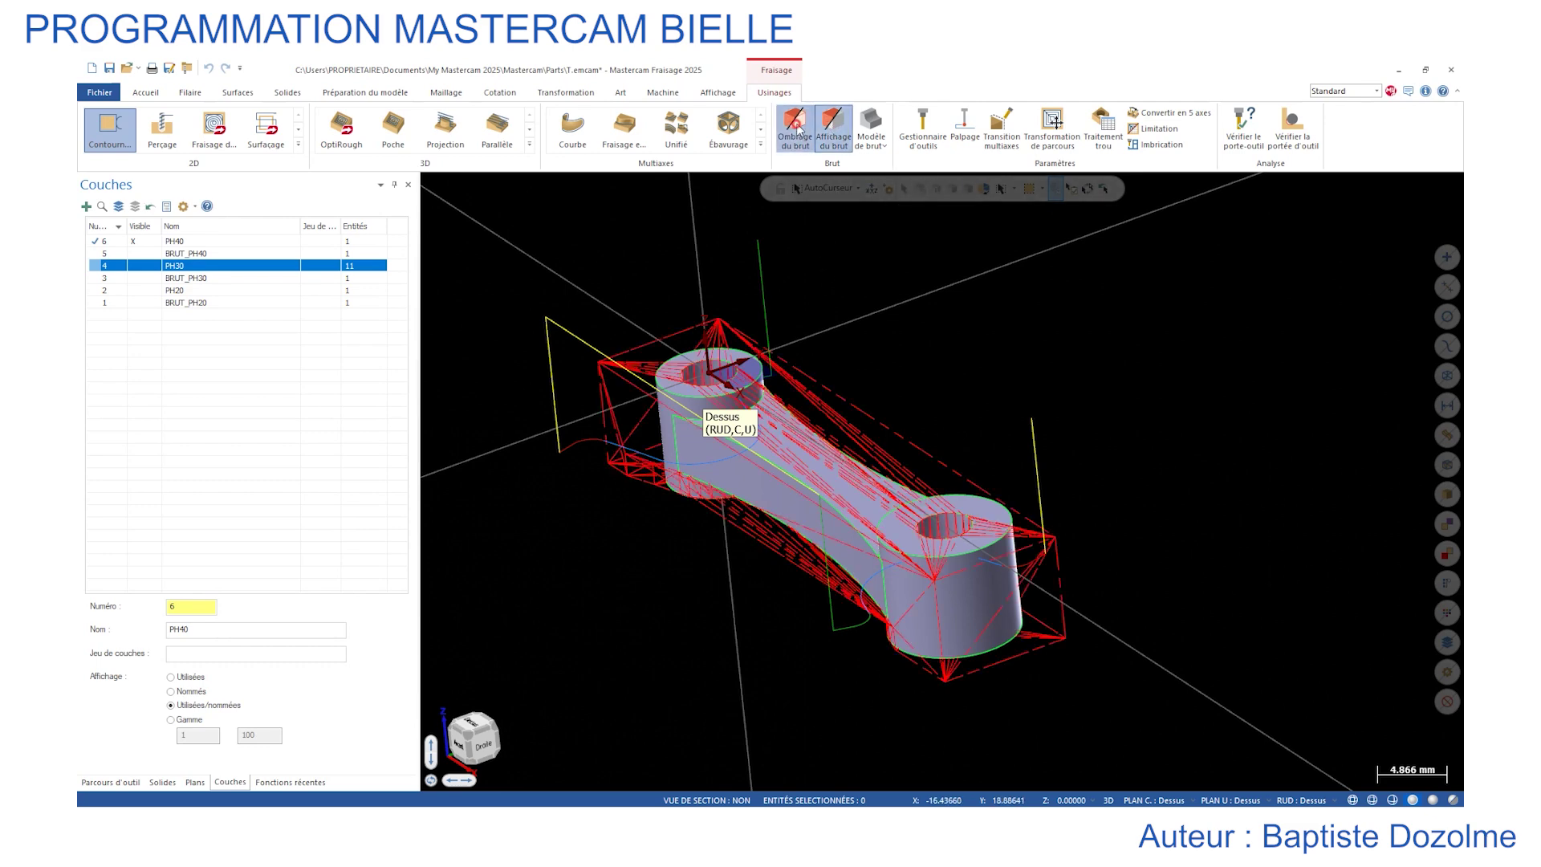
left_click(794, 127)
mouse_move(923, 361)
middle_mouse_down()
mouse_move(952, 361)
mouse_move(984, 303)
mouse_move(1043, 465)
mouse_move(998, 418)
mouse_move(980, 345)
mouse_move(922, 410)
mouse_move(904, 330)
mouse_move(882, 389)
middle_mouse_up()
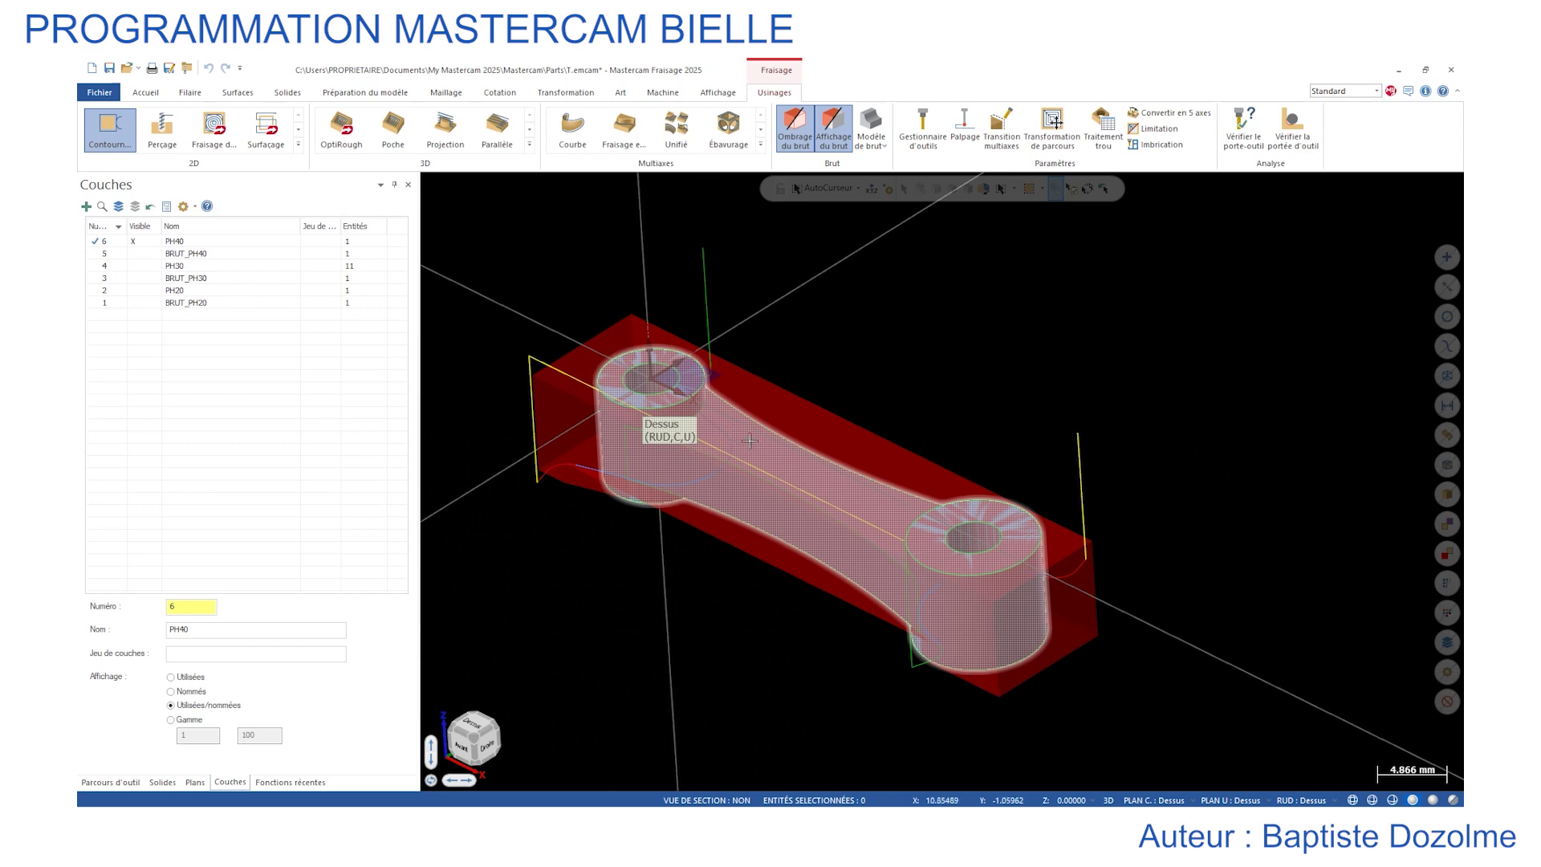
key("alt+2")
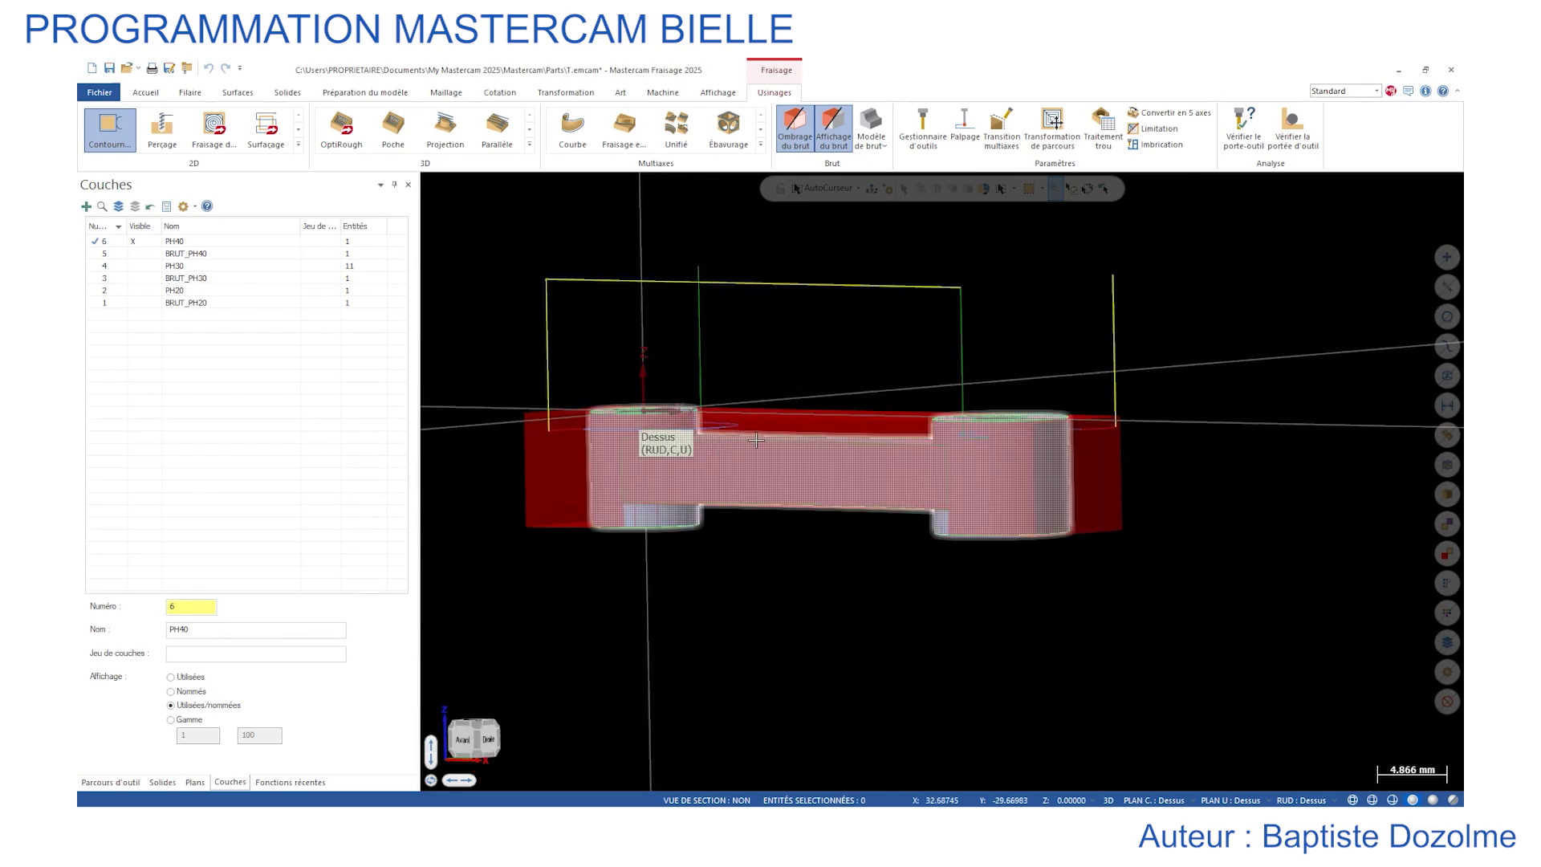
key("alt+7")
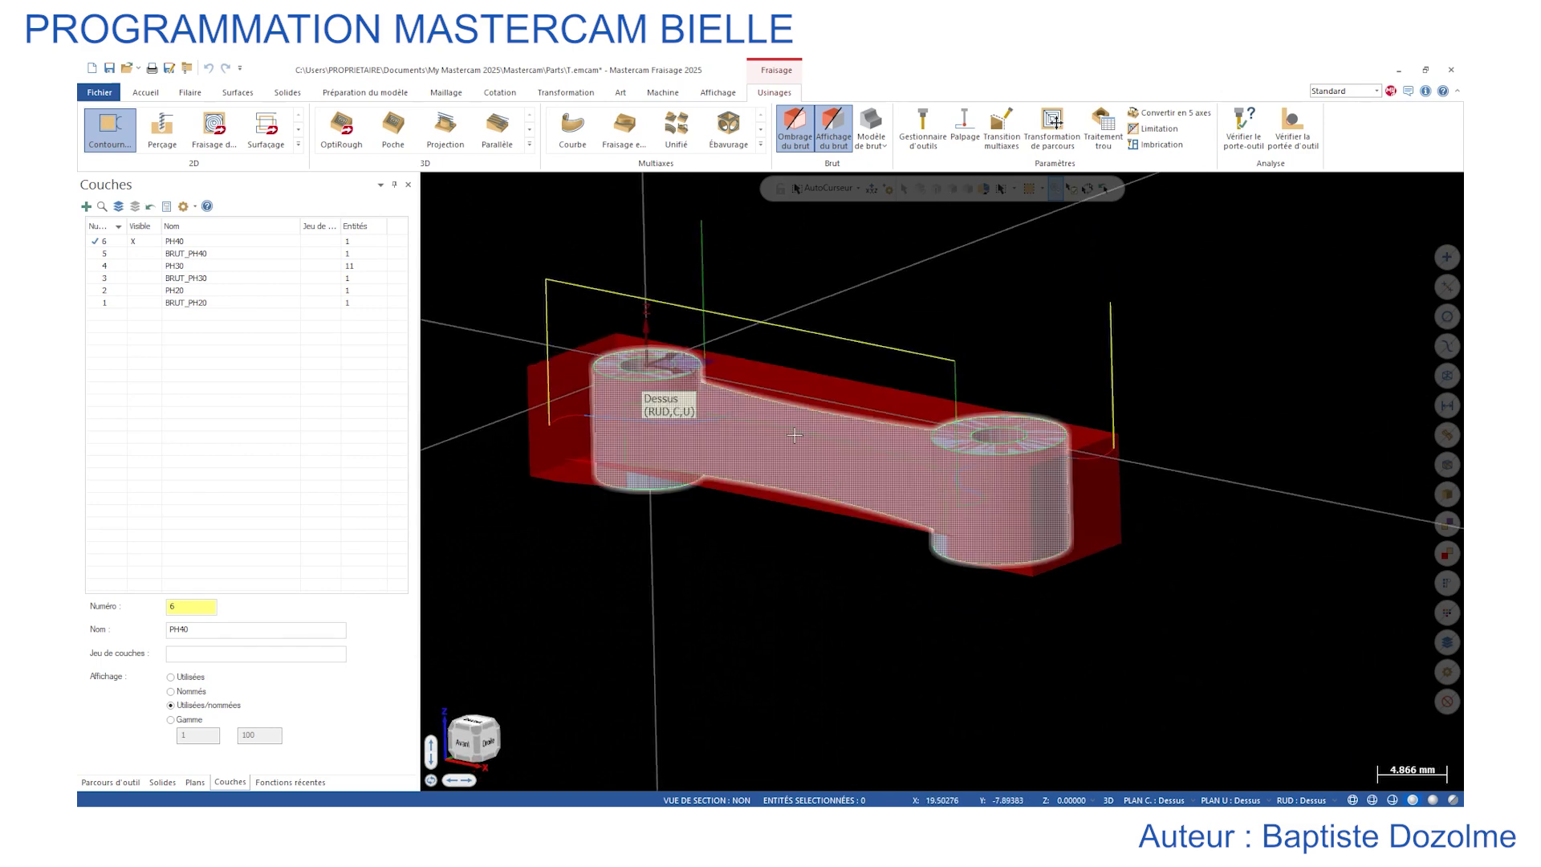
middle_click_drag(795, 435, 577, 581)
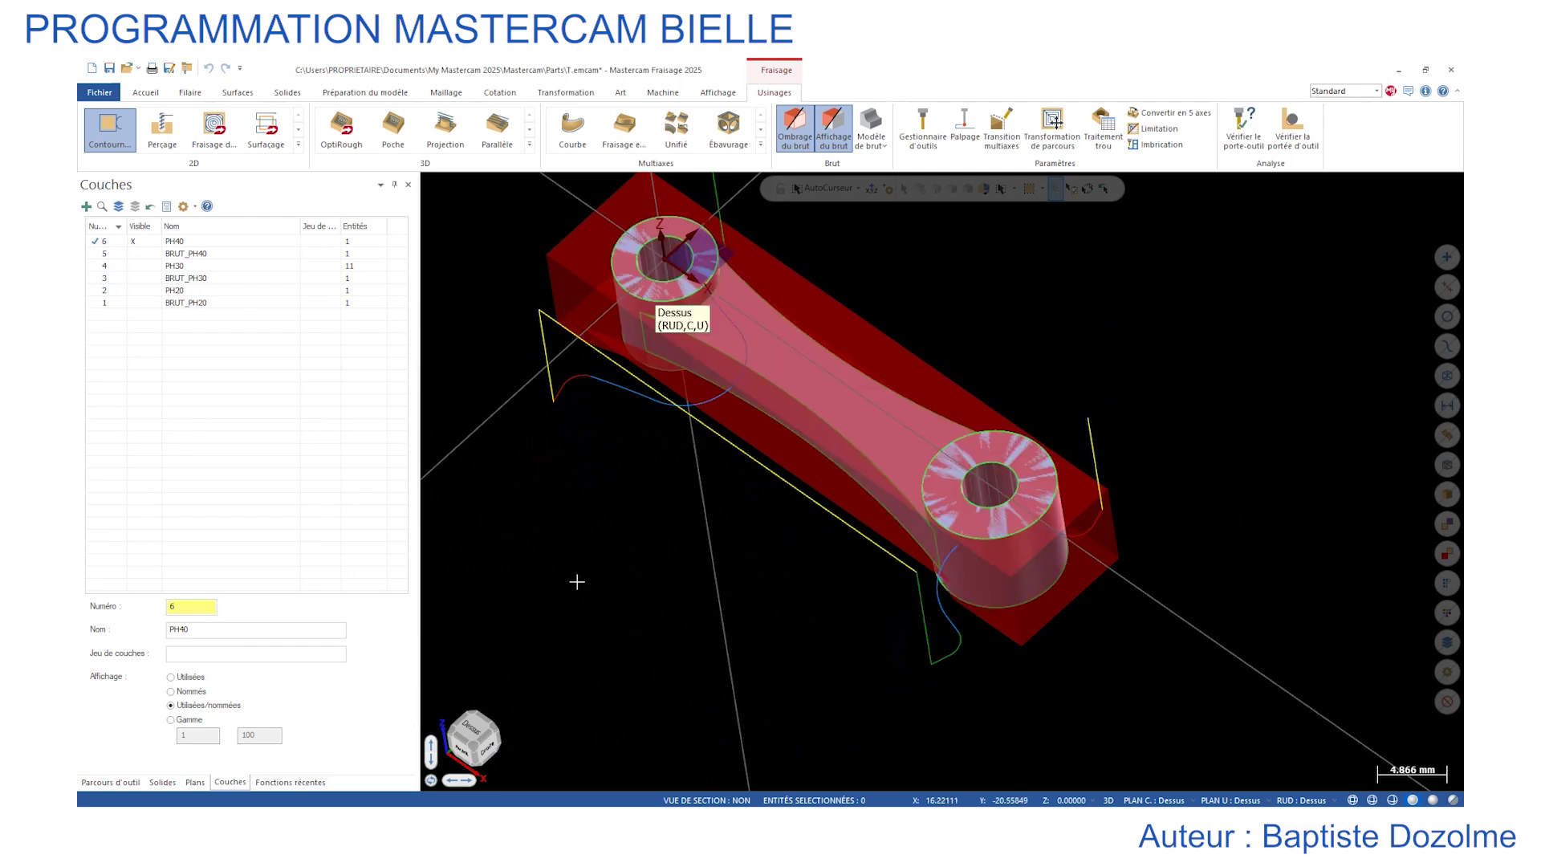
Delete the empty toolpath group 2 under PH30.
left_click(111, 782)
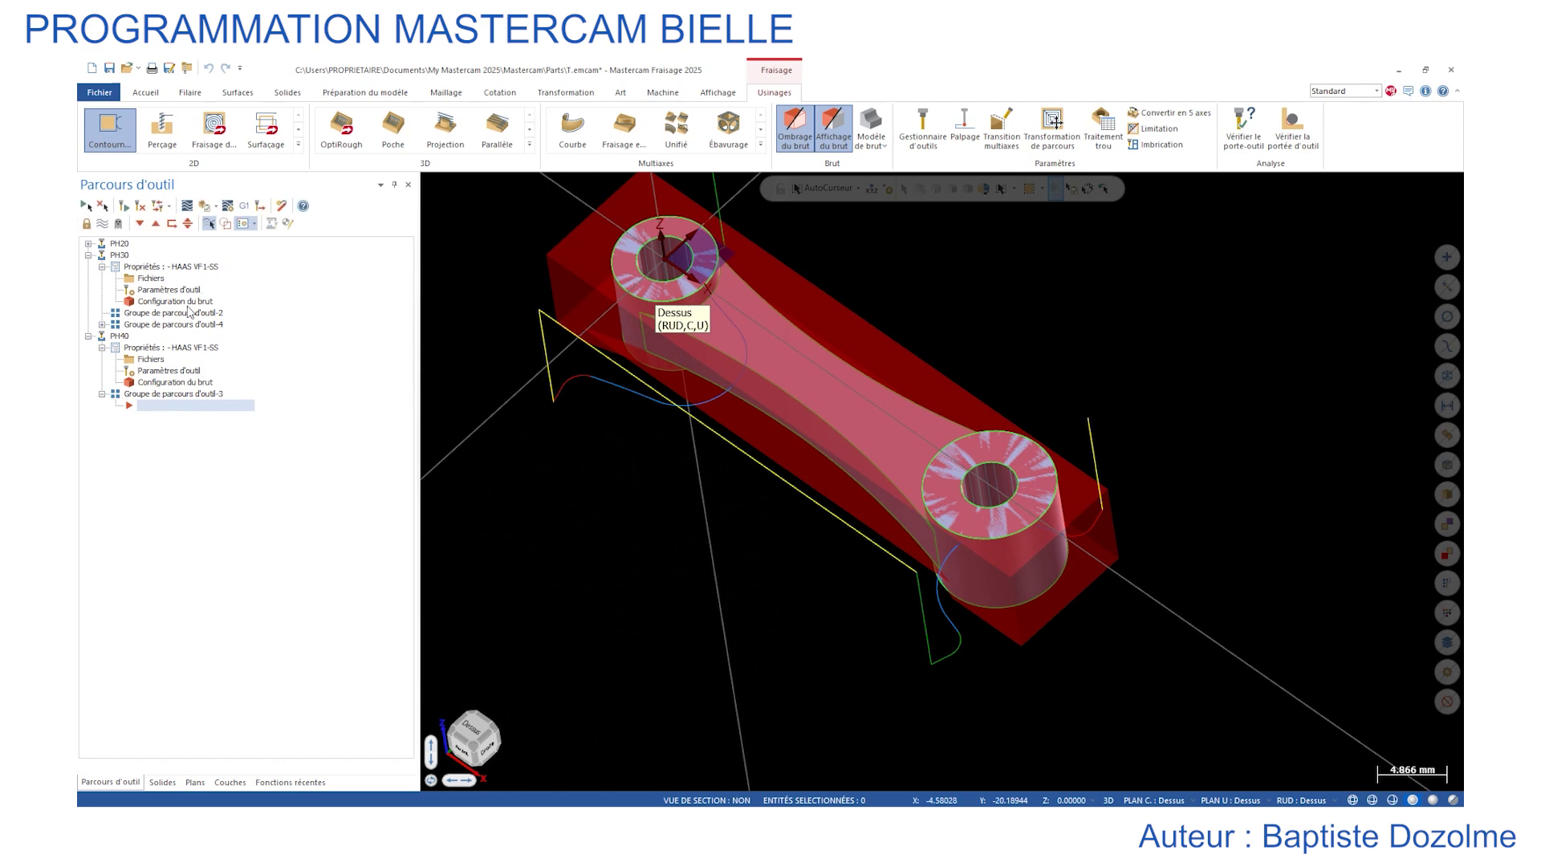
left_click(89, 244)
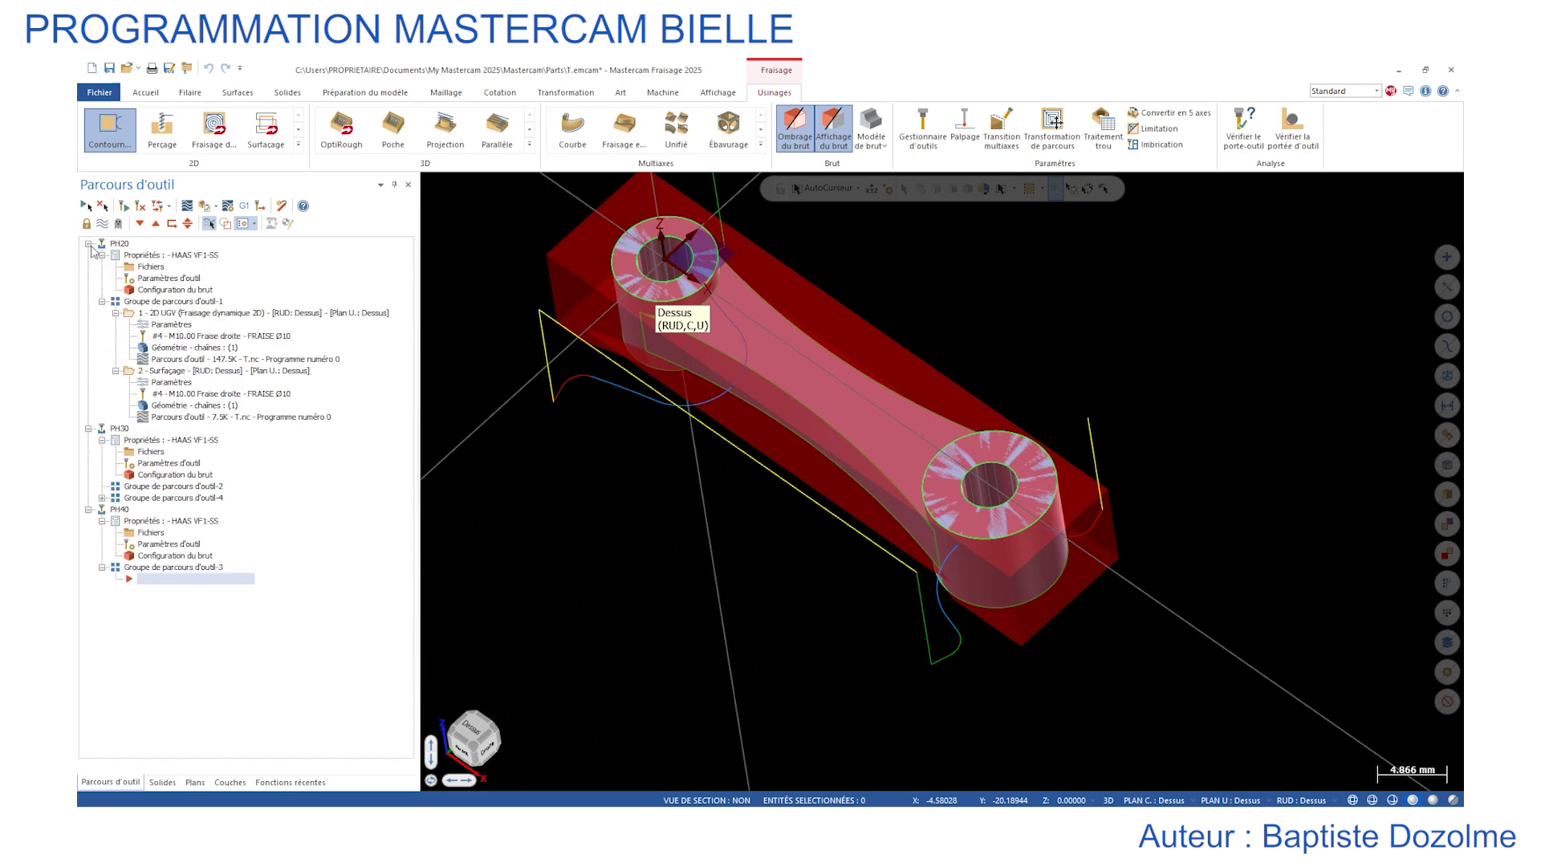
left_click(89, 244)
right_click(160, 315)
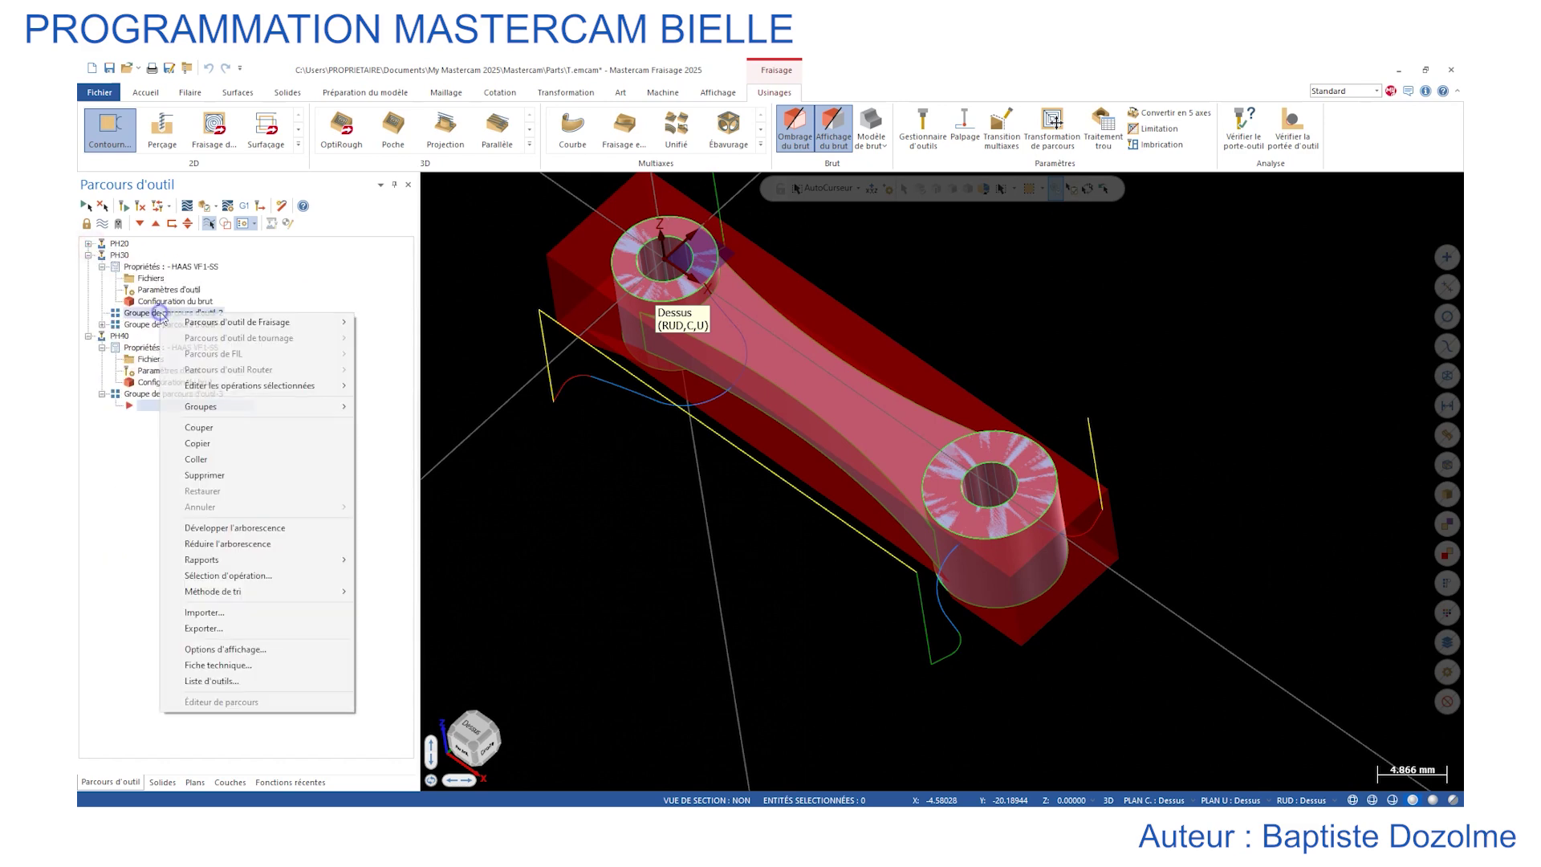
mouse_move(286, 411)
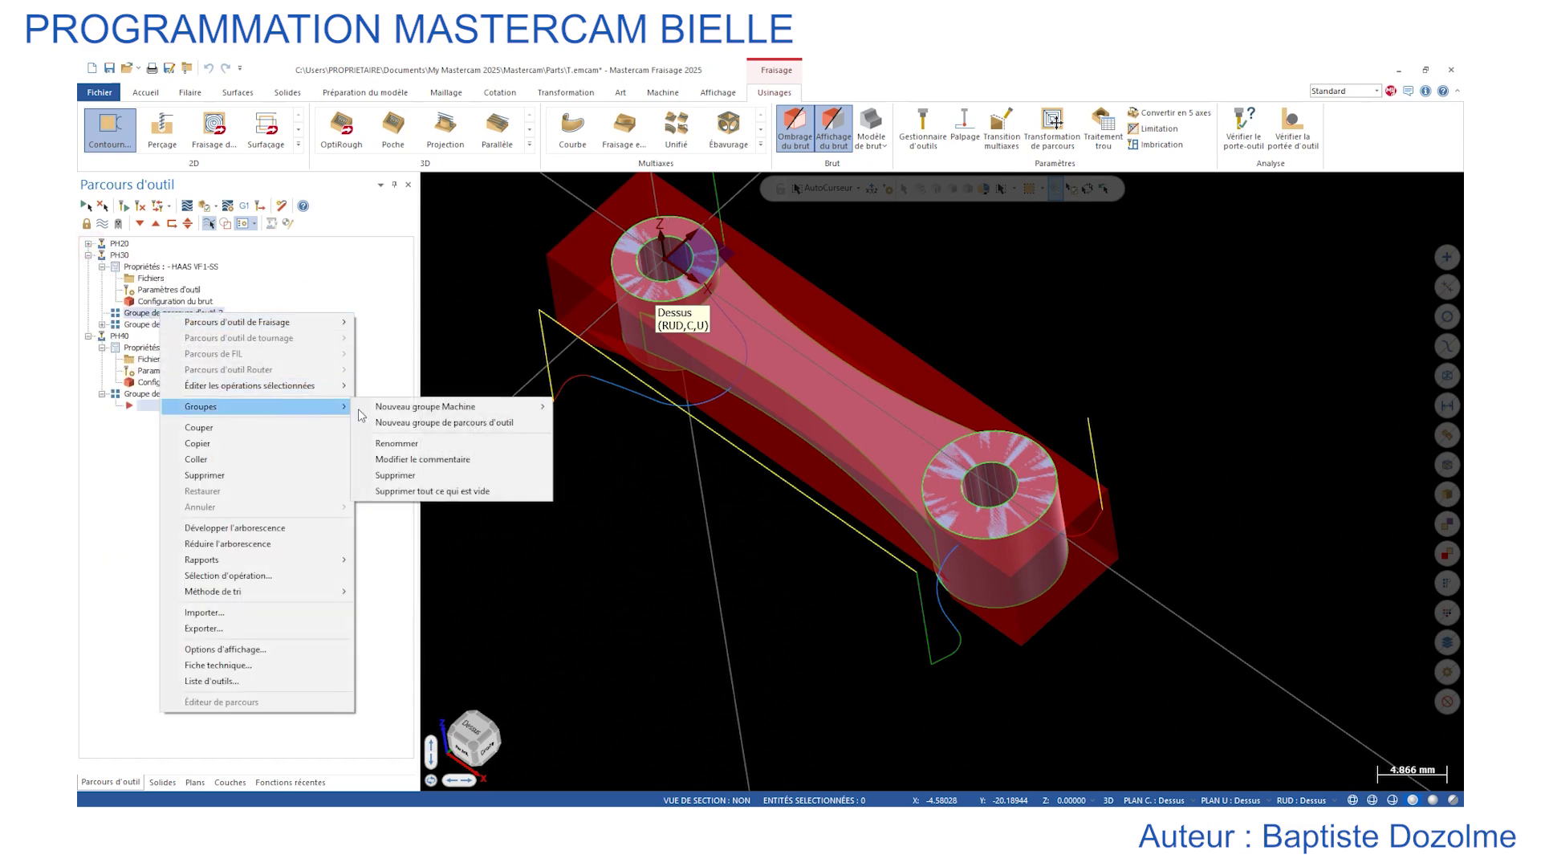
left_click(435, 479)
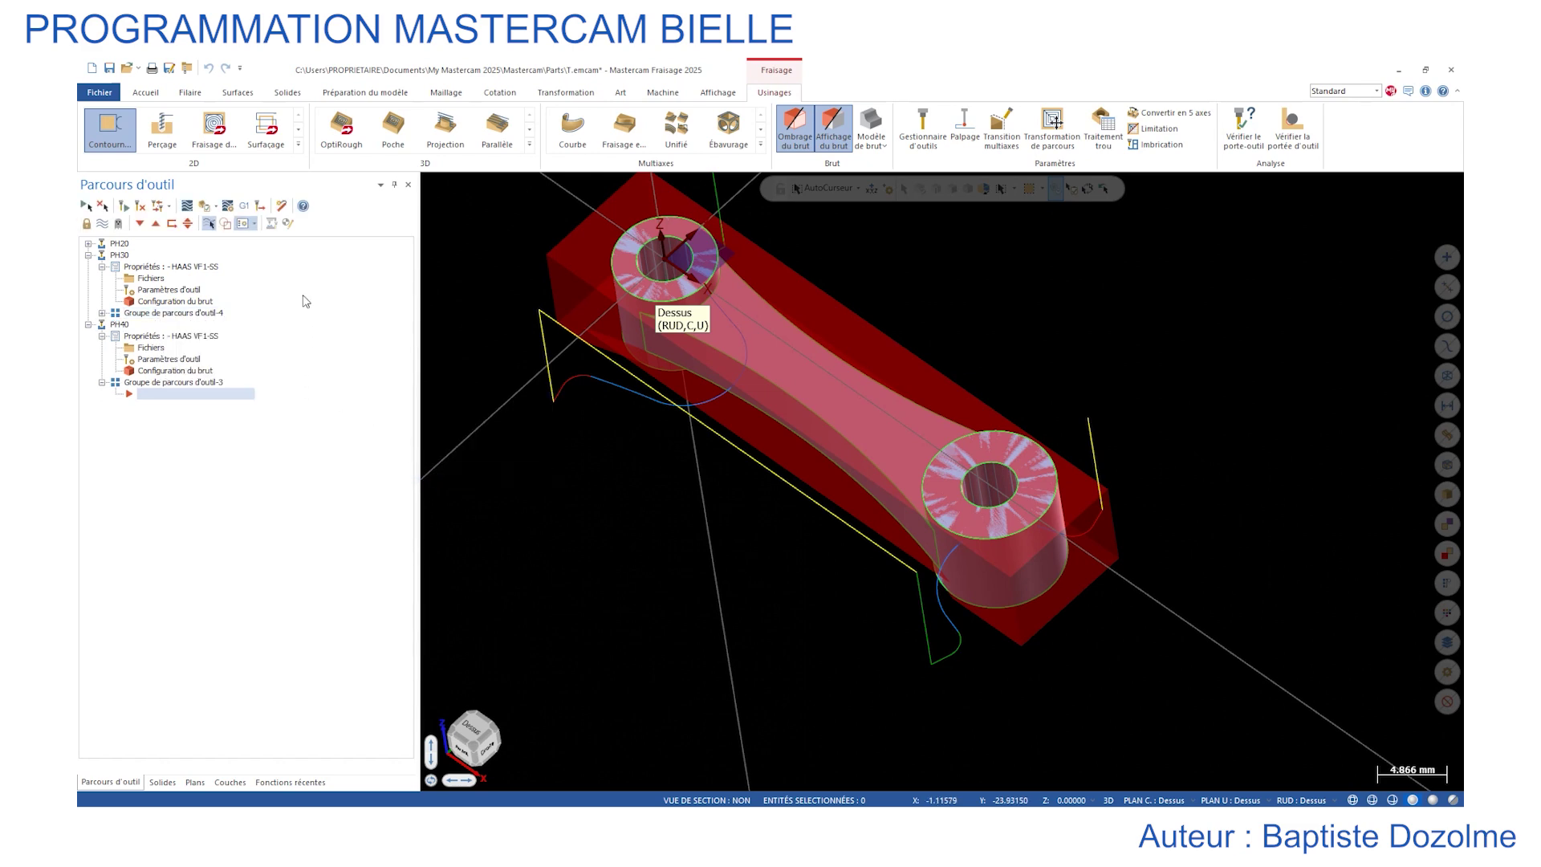
Save the part as BIELLE in the VIDEO folder, replacing the existing file from the older version.
left_click(98, 93)
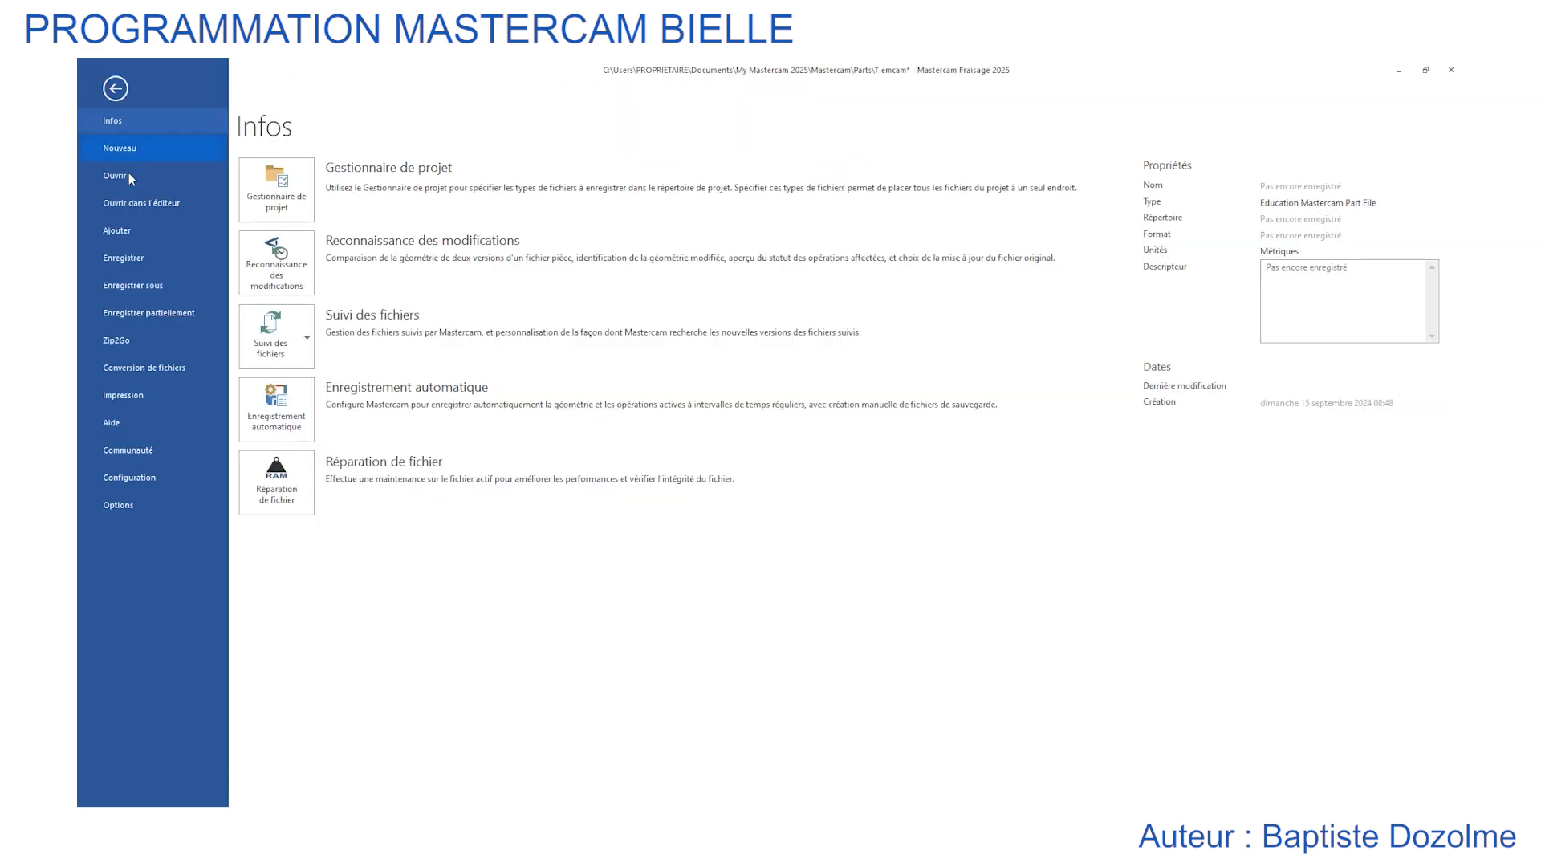
left_click(132, 265)
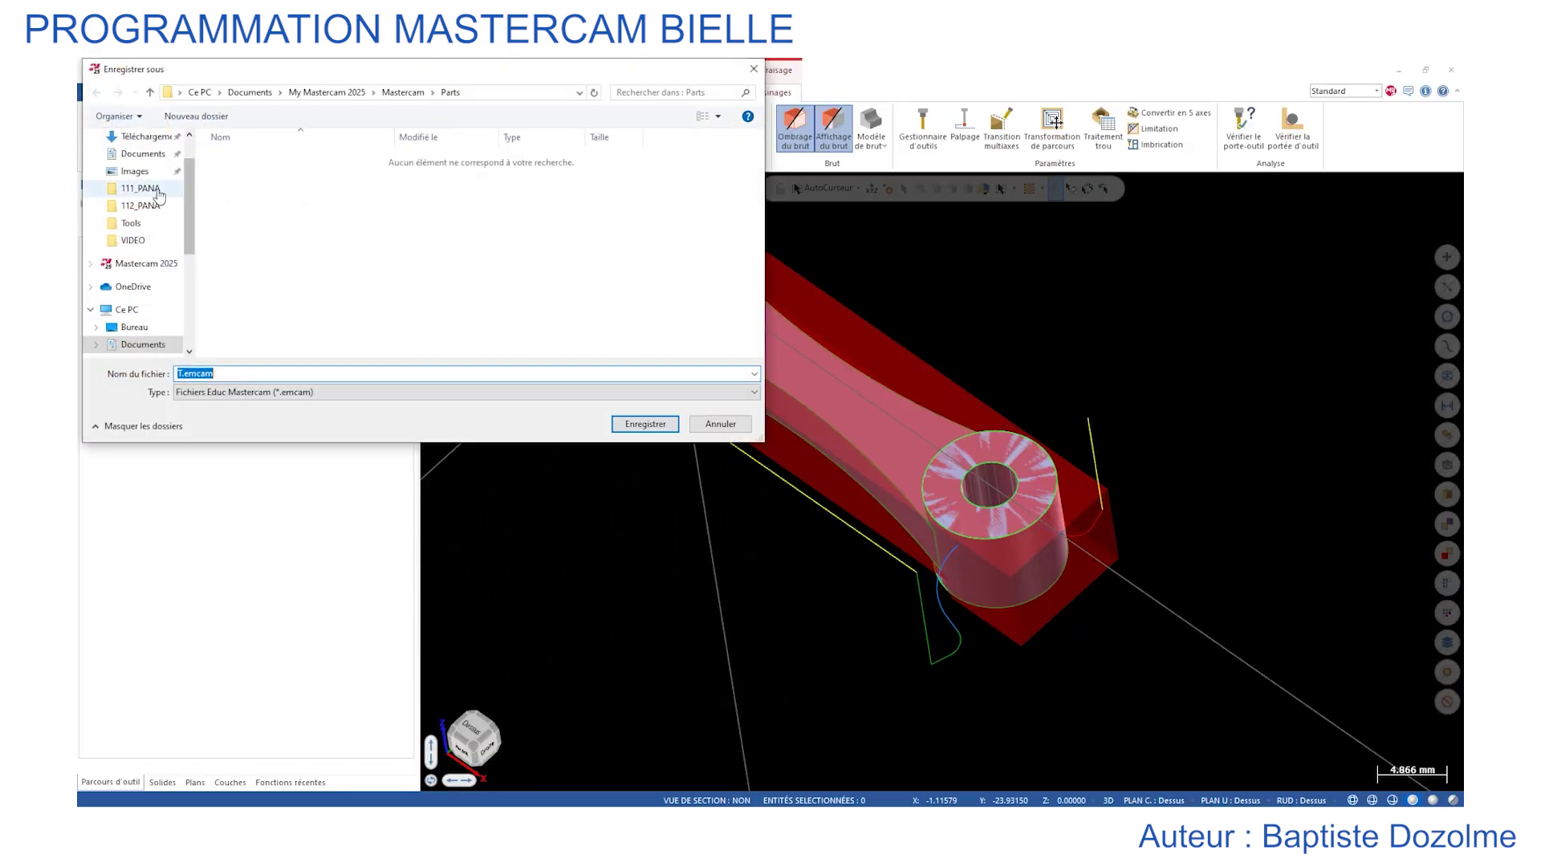
left_click(133, 240)
scroll(493, 244, "down", 1)
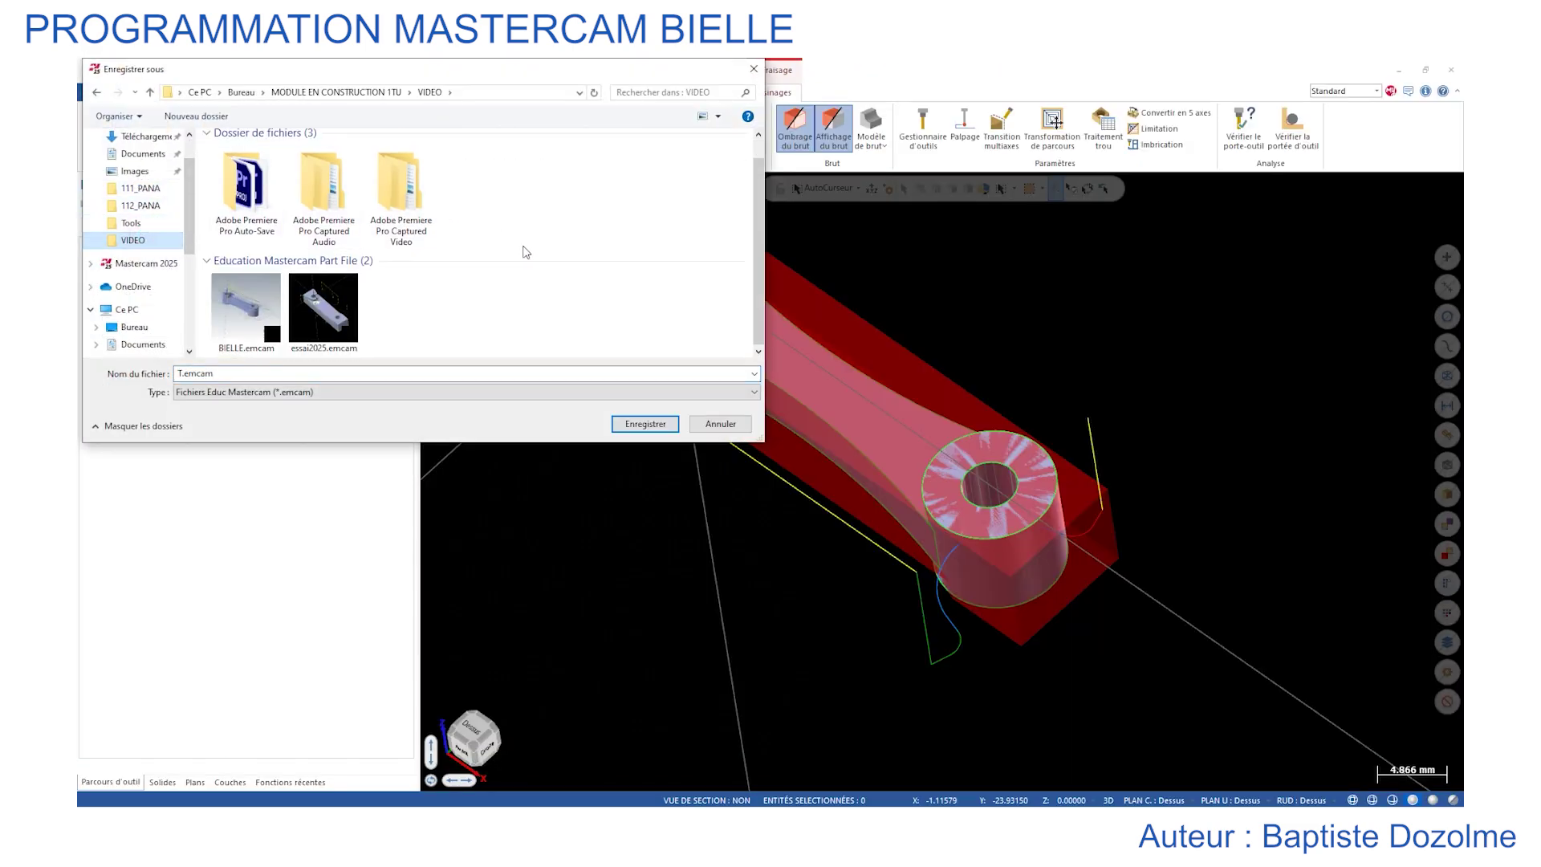
double_click(181, 374)
left_click_drag(183, 374, 137, 377)
type("BIELLE")
key("Return")
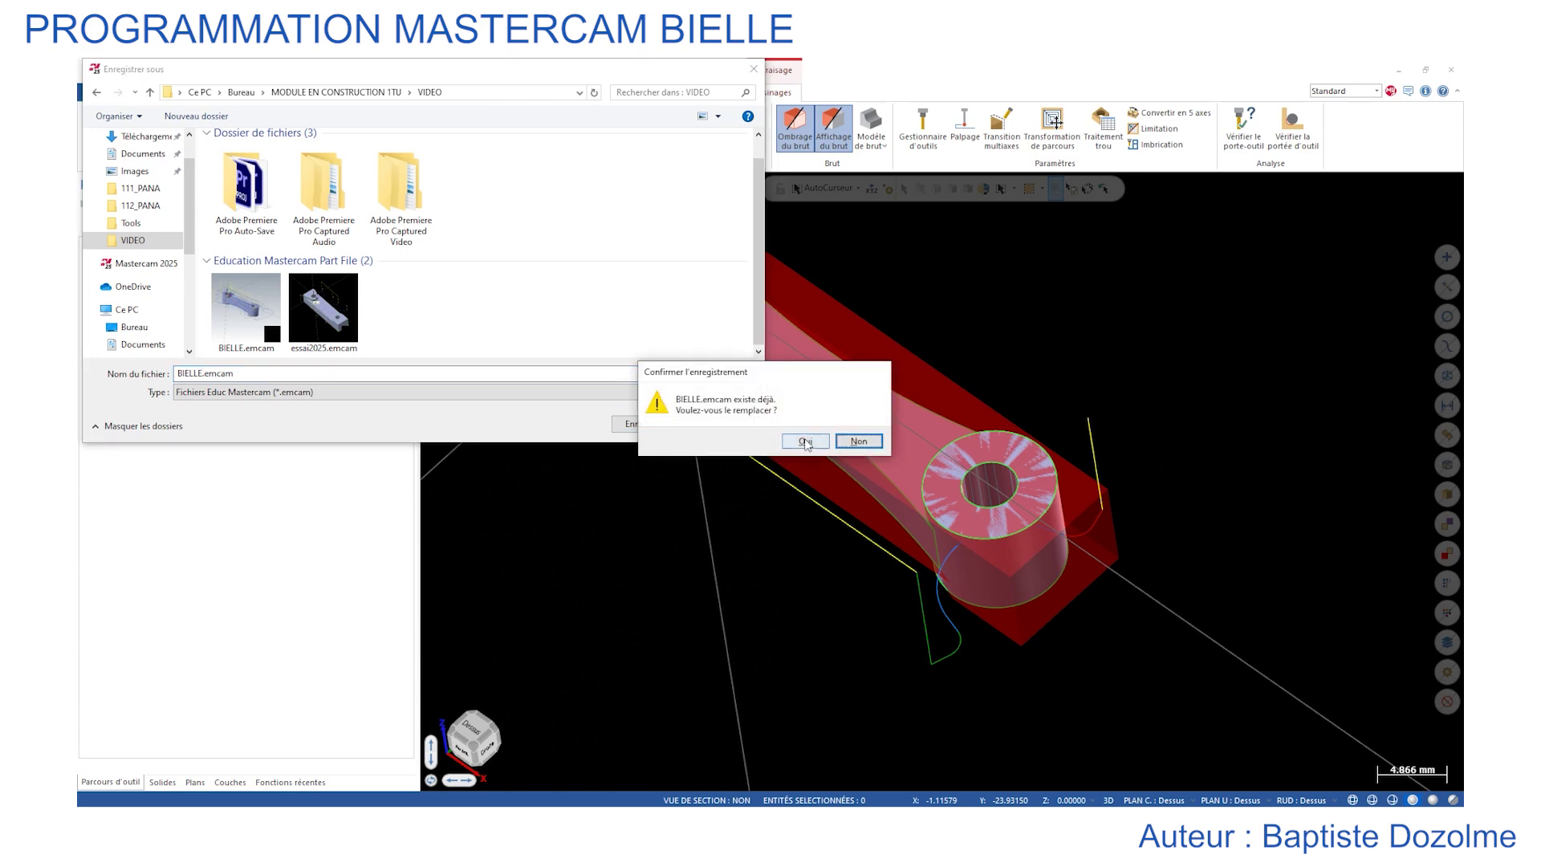
left_click(806, 441)
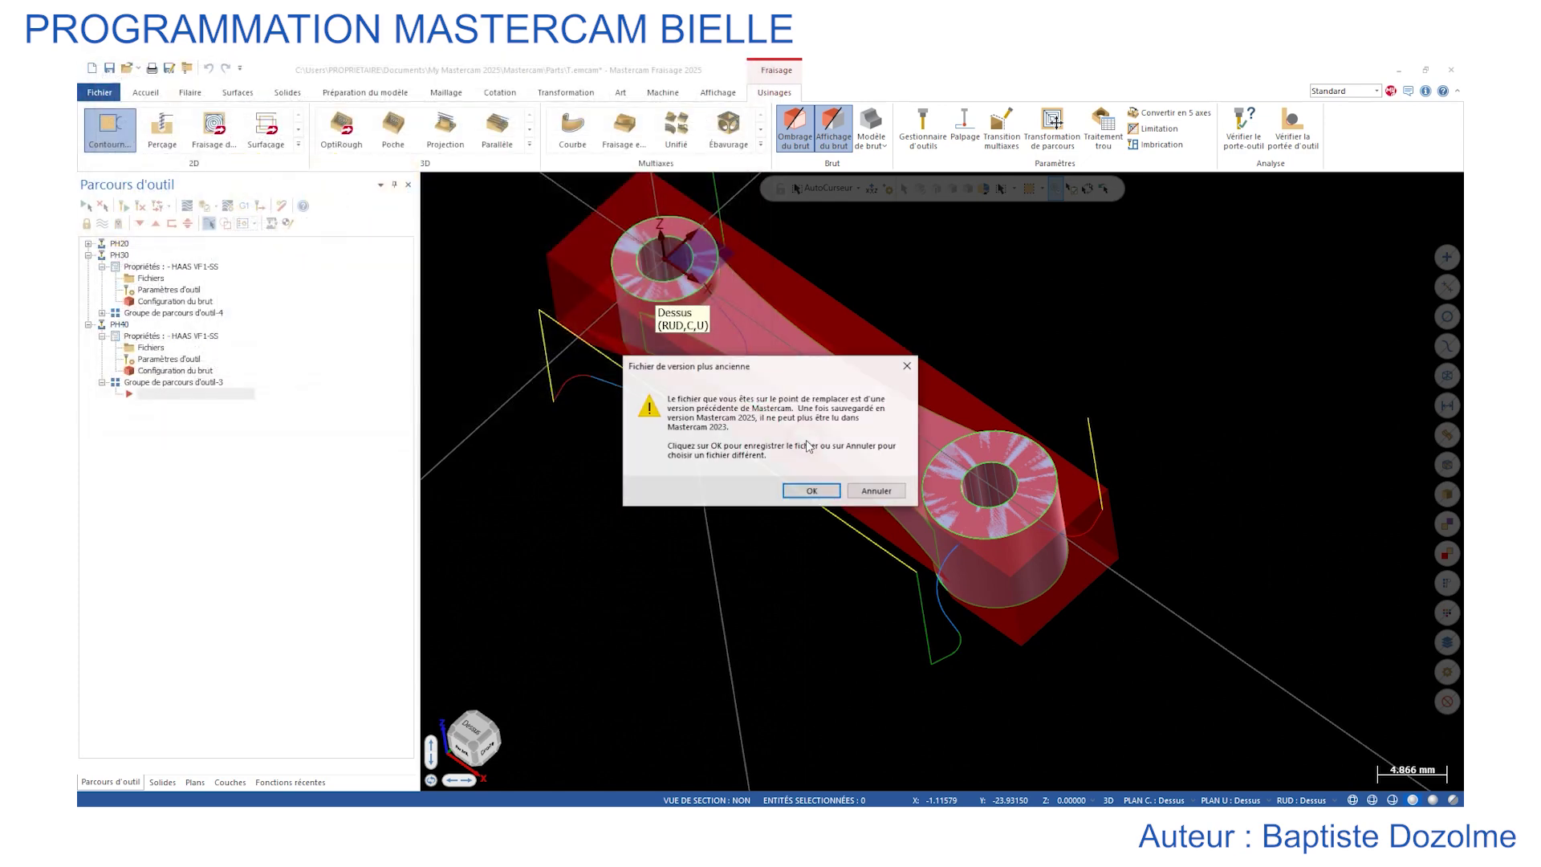
left_click(813, 489)
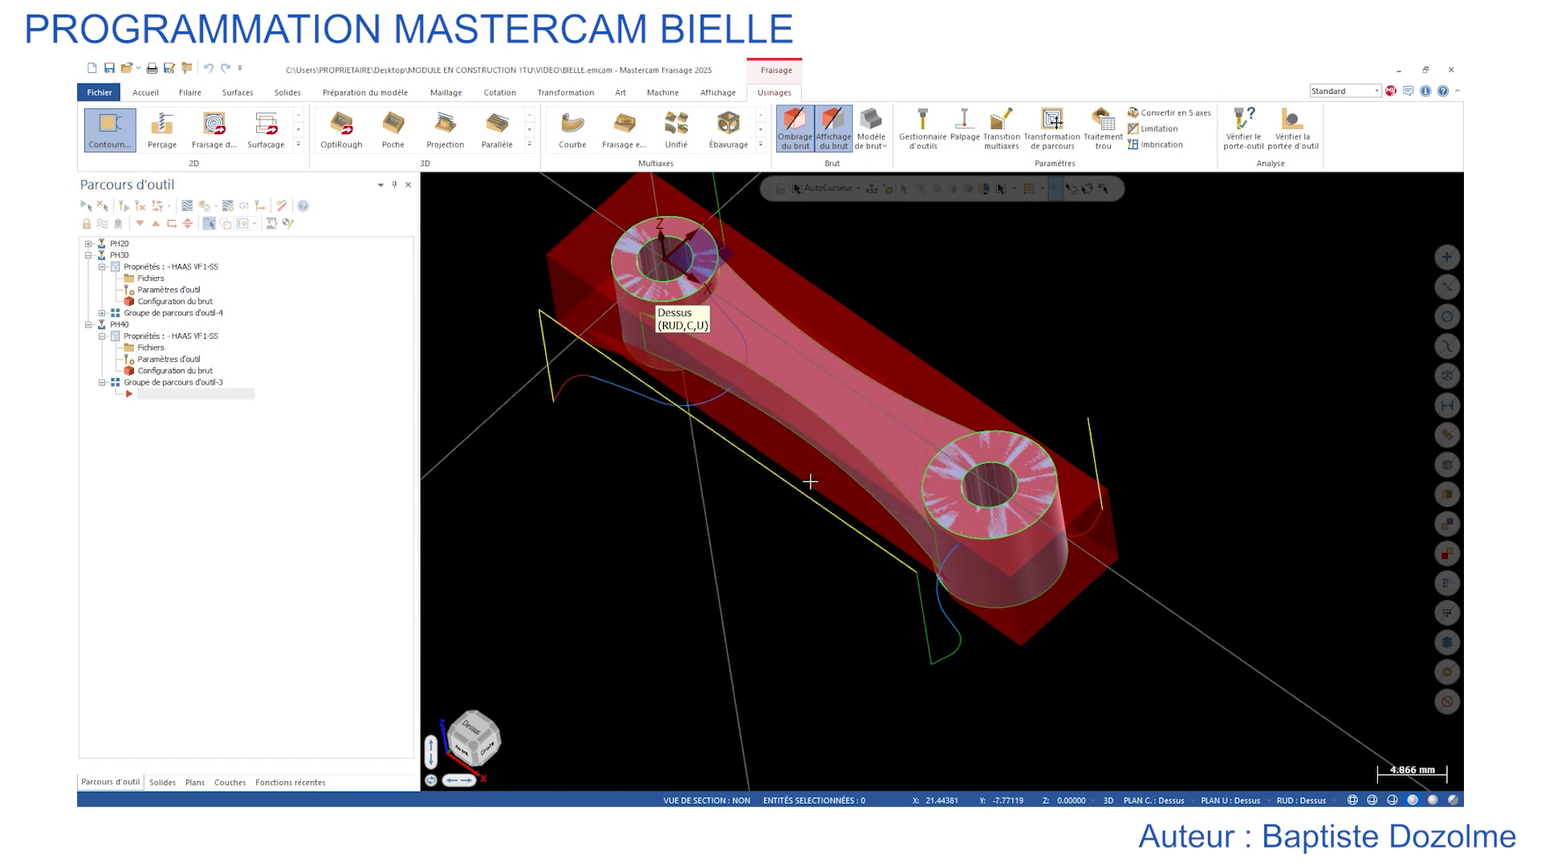
Examine the stock body on layer 5 (BRUT_PH40) over the PH40 part.
middle_click_drag(764, 502, 775, 479)
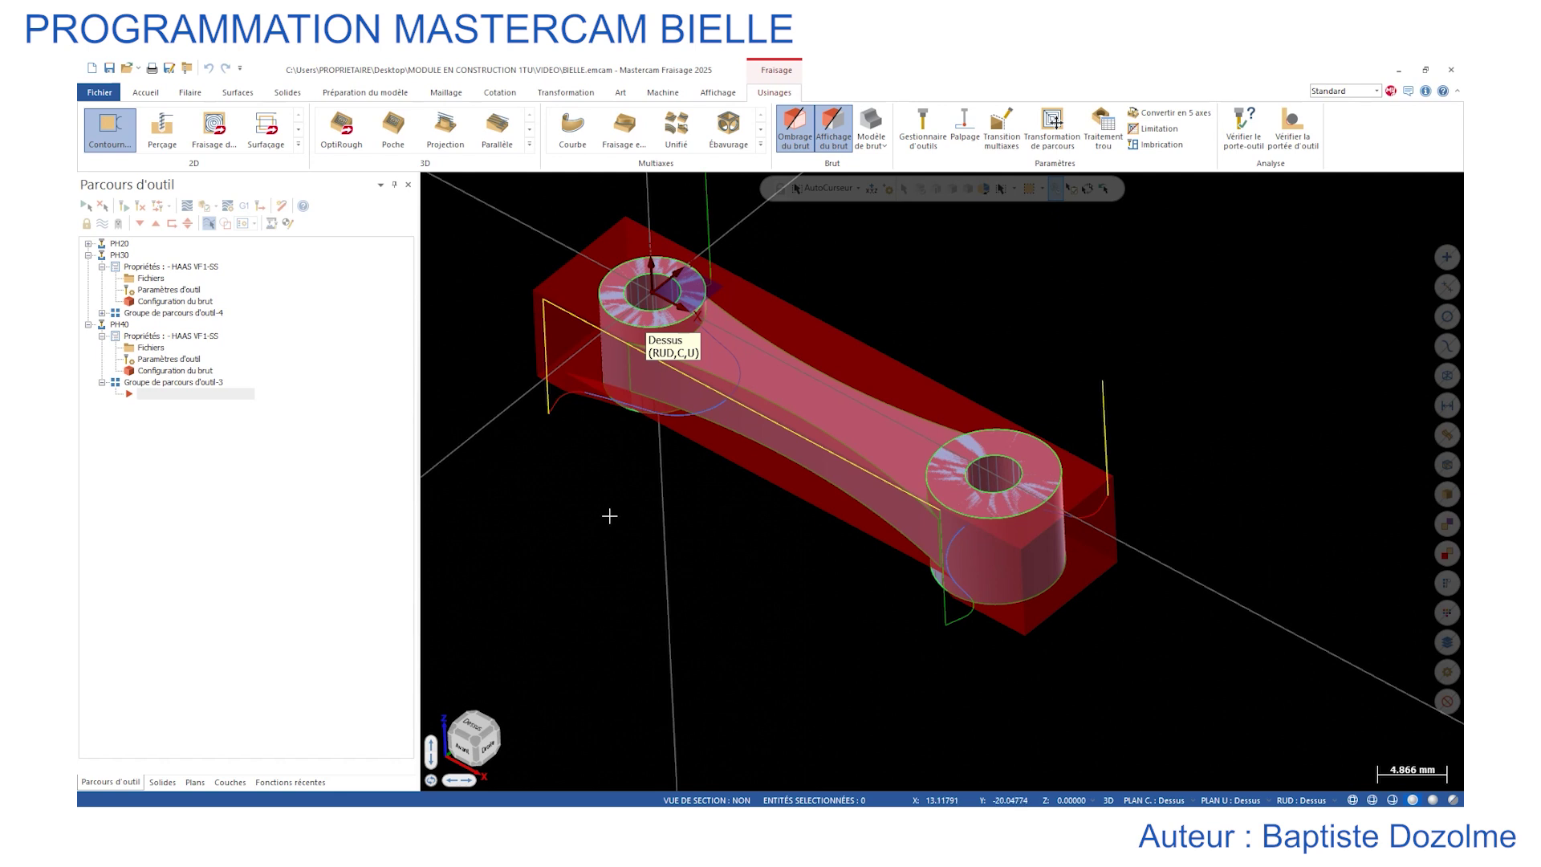
left_click(231, 783)
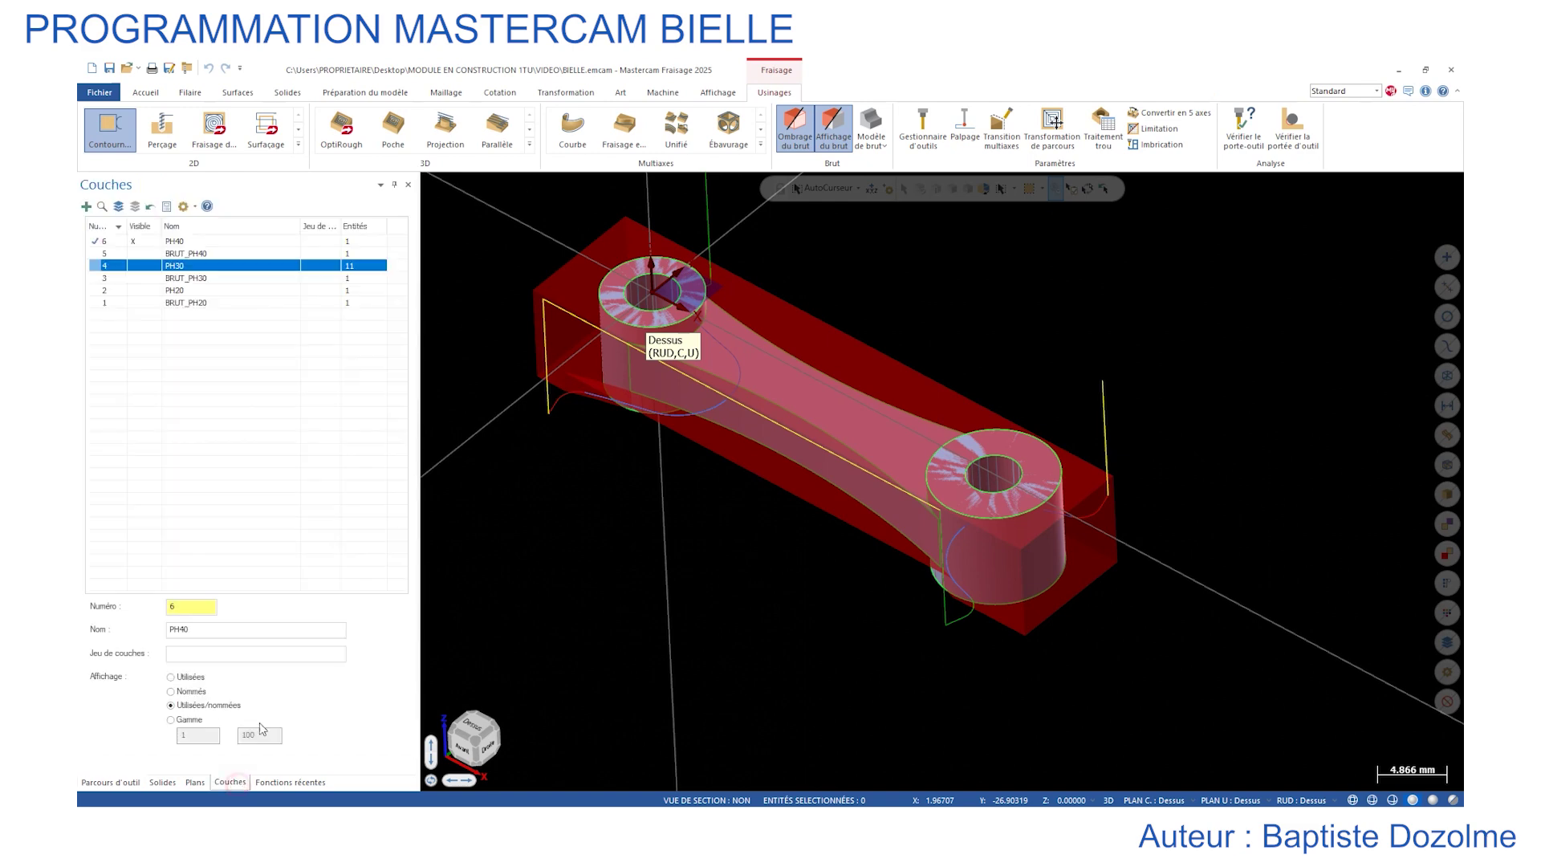
left_click(142, 254)
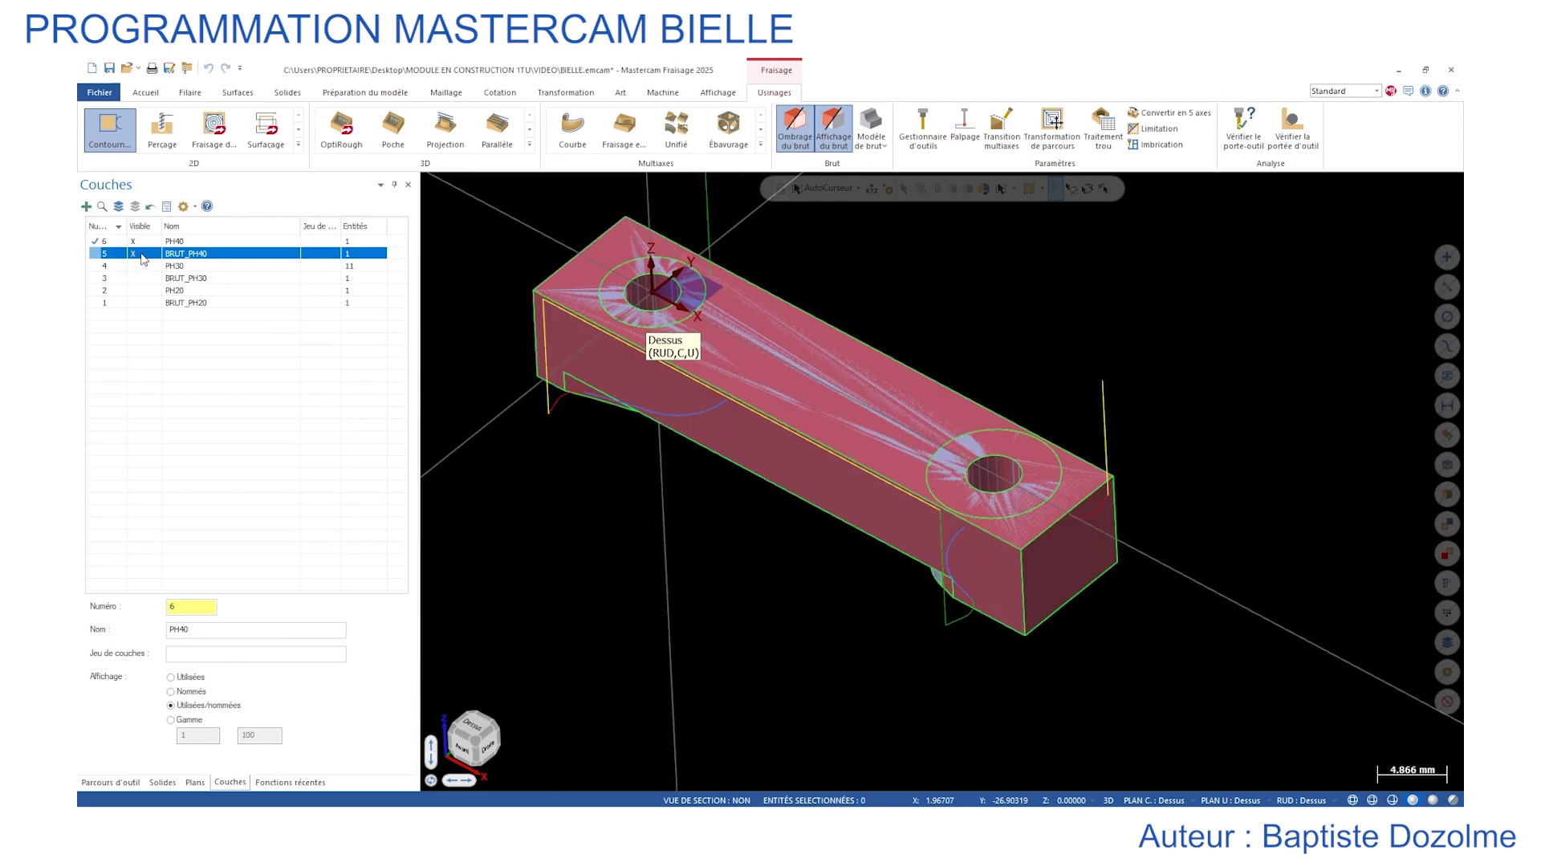
left_click(122, 783)
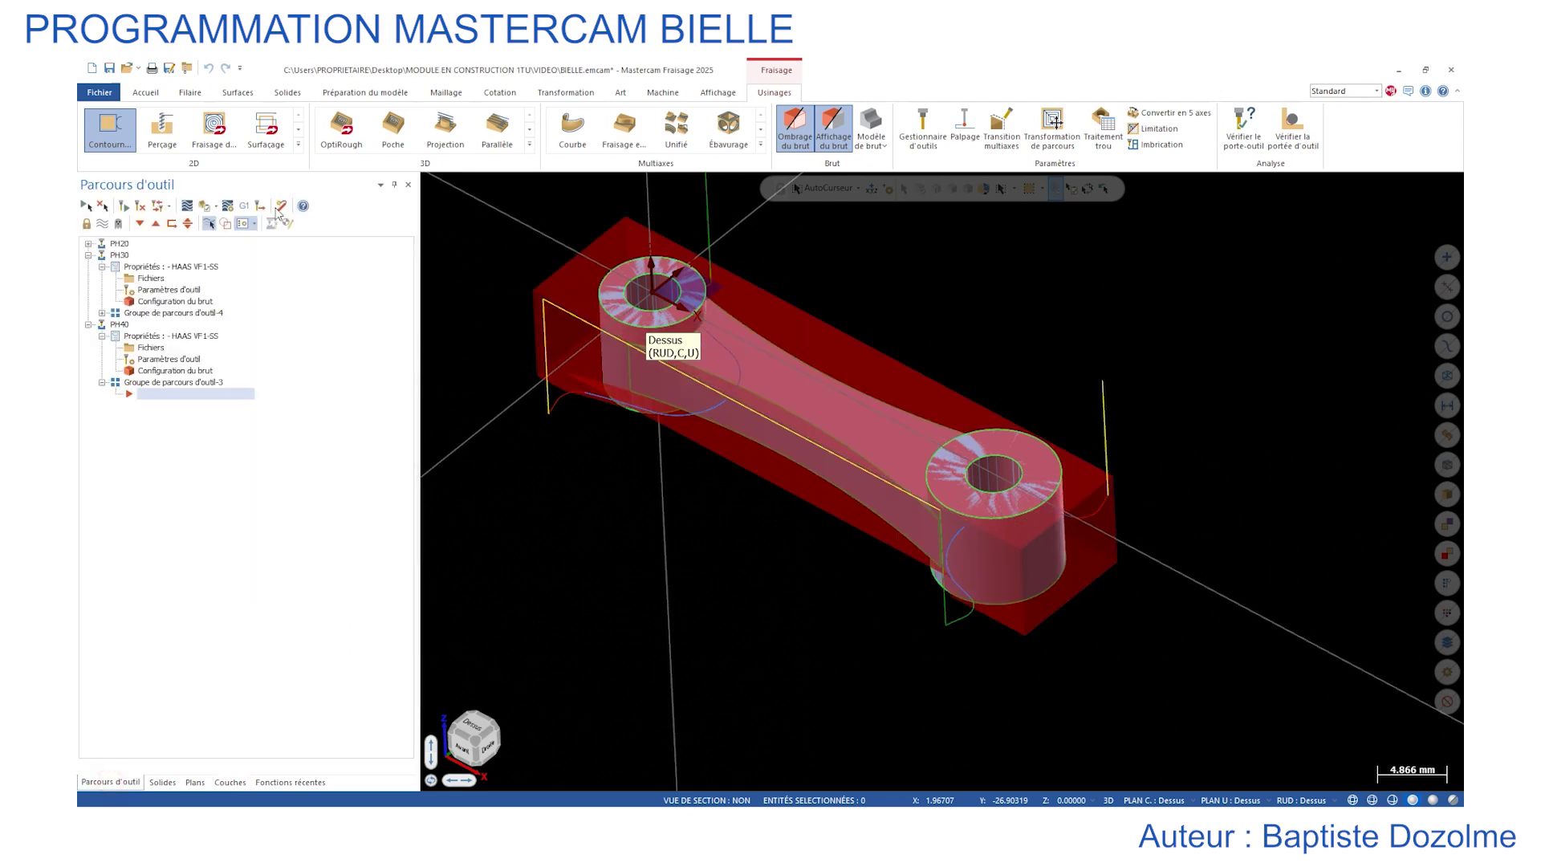
Start a 2D dynamic milling operation and chain the top face of the BRUT_PH40 stock on layer 5 as the machining region.
left_click(215, 128)
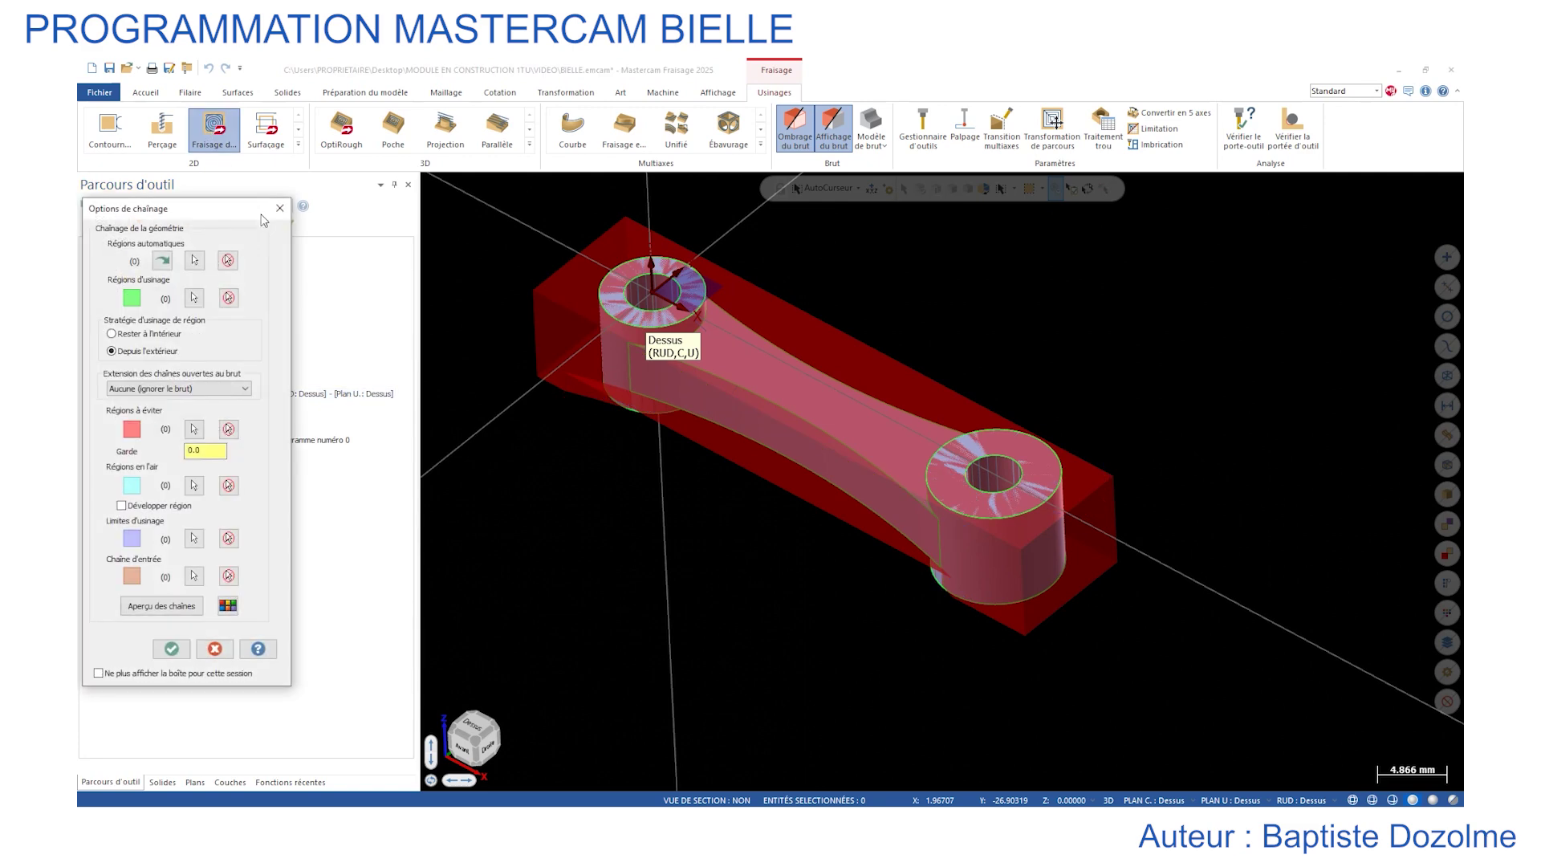
left_click(193, 297)
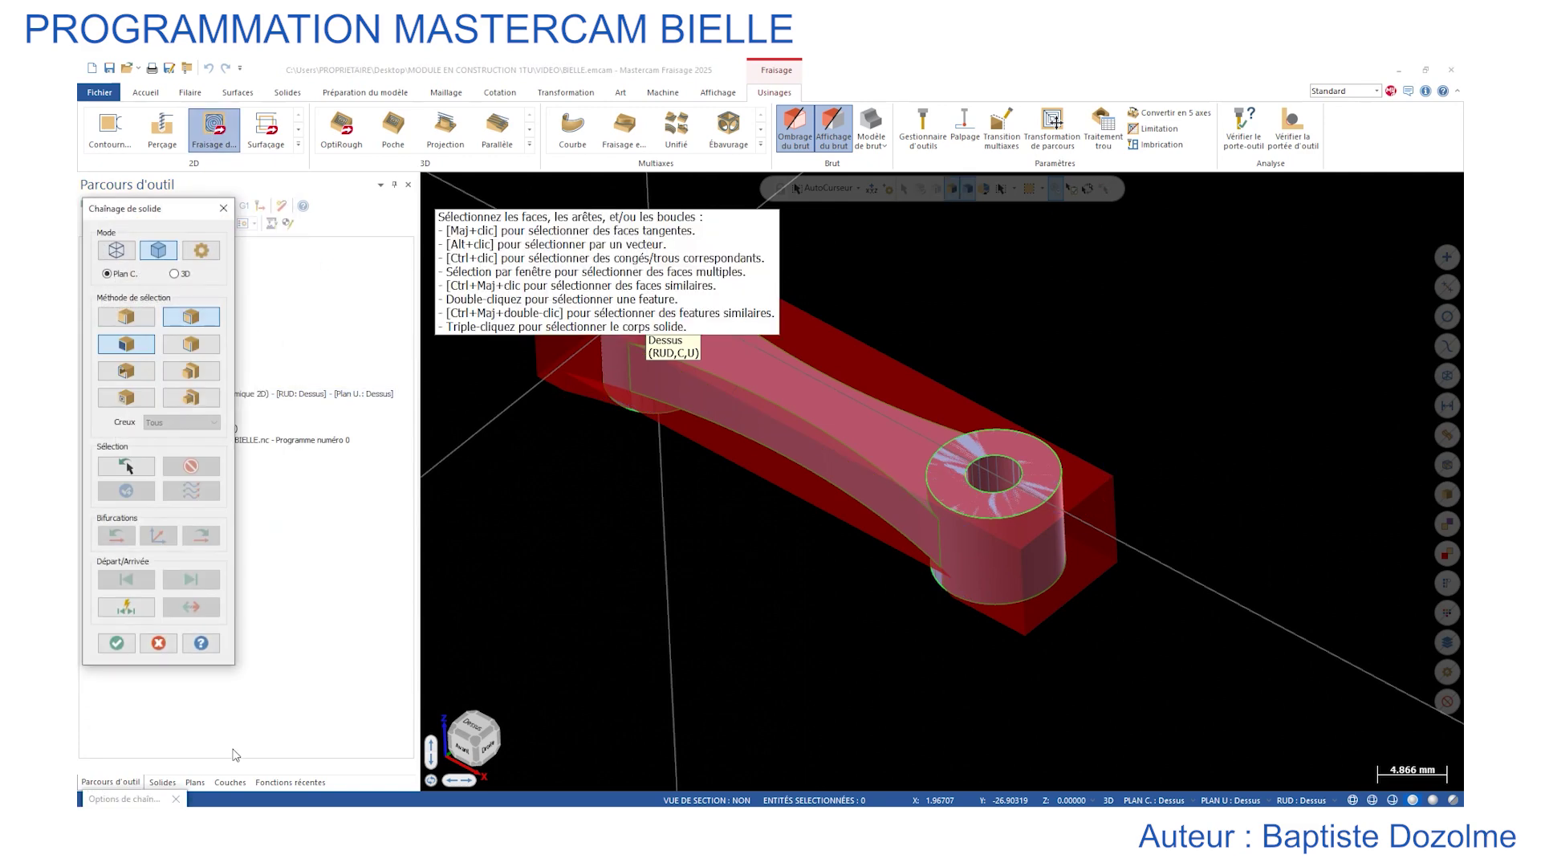
left_click(234, 783)
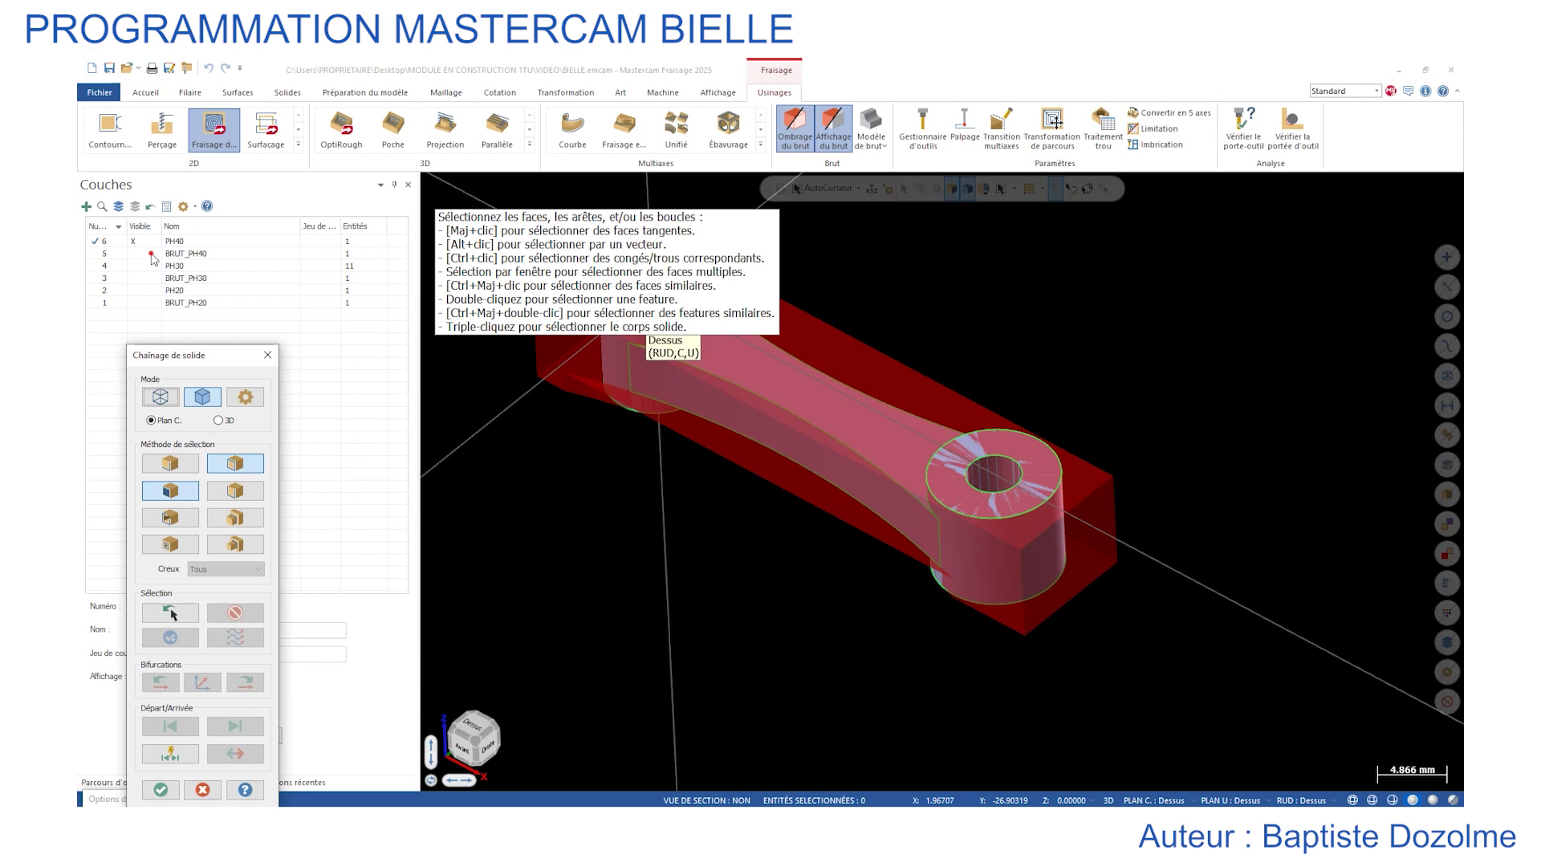
left_click(151, 253)
left_click(131, 241)
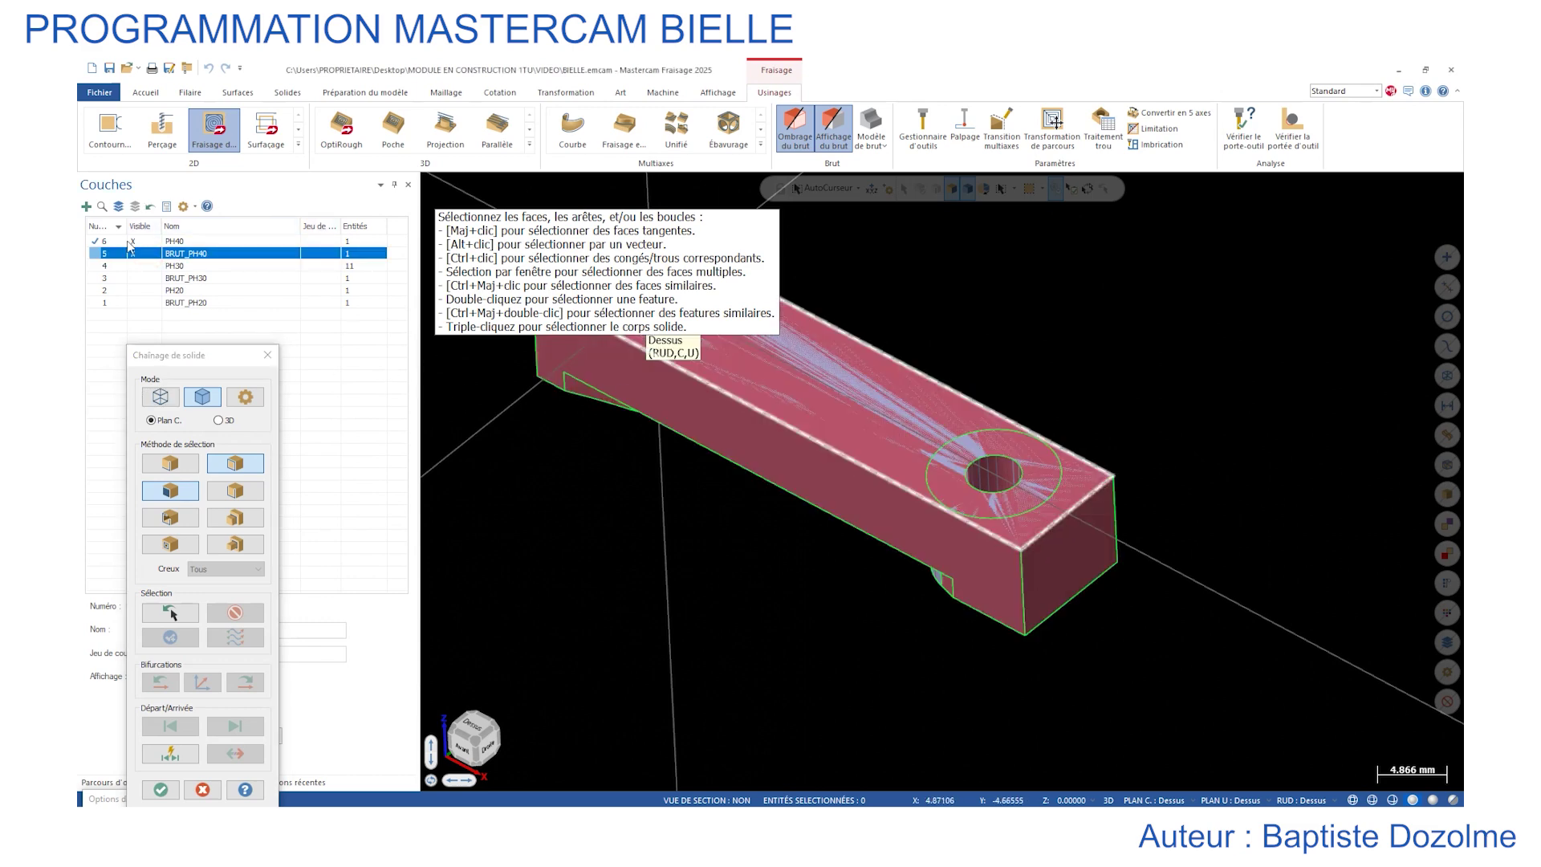
left_click(97, 253)
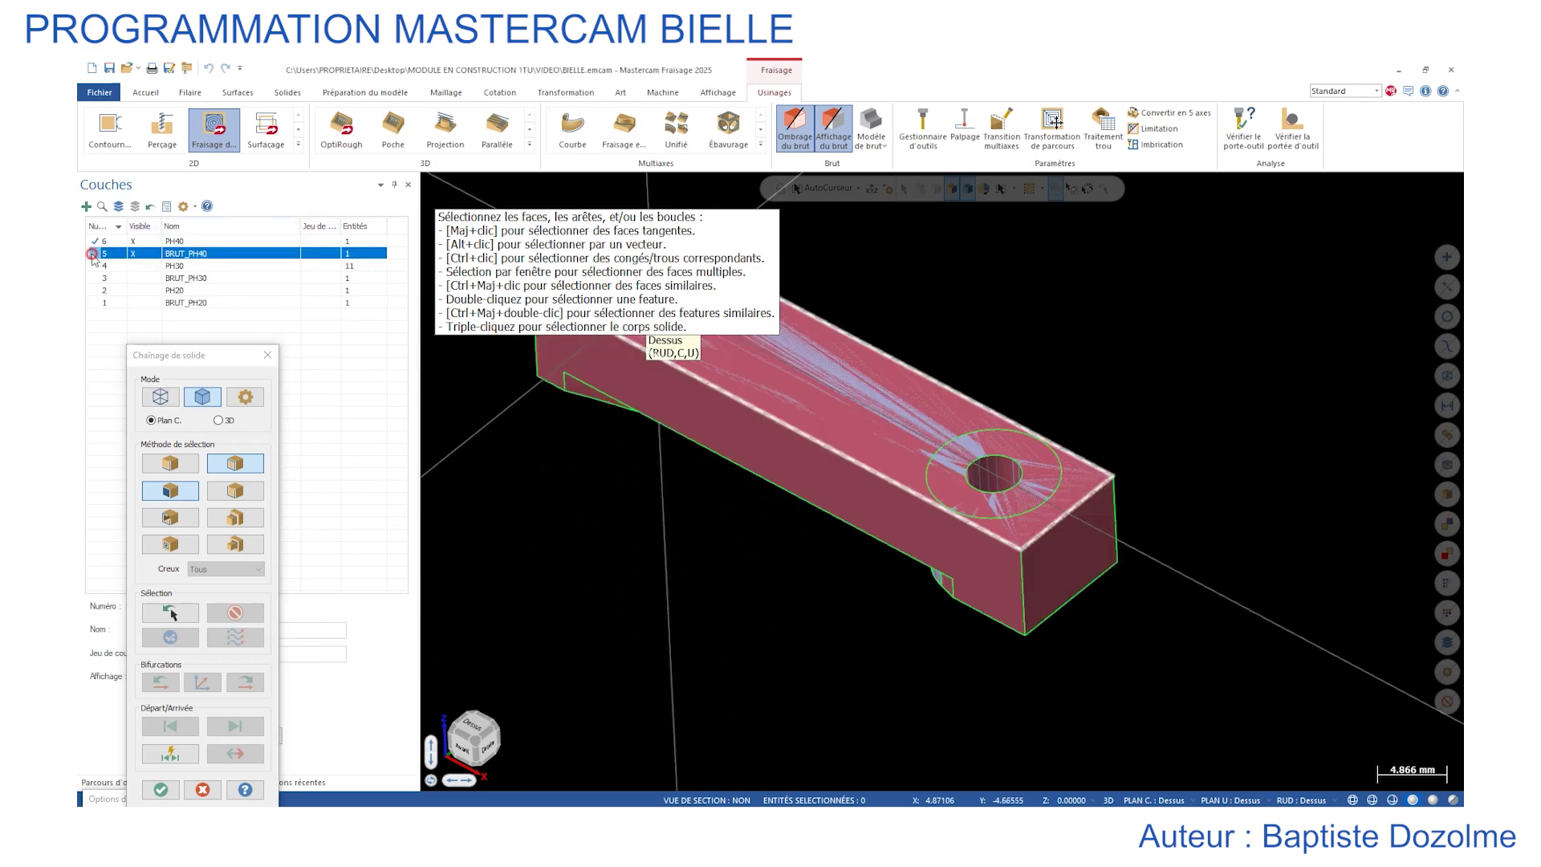
left_click(809, 382)
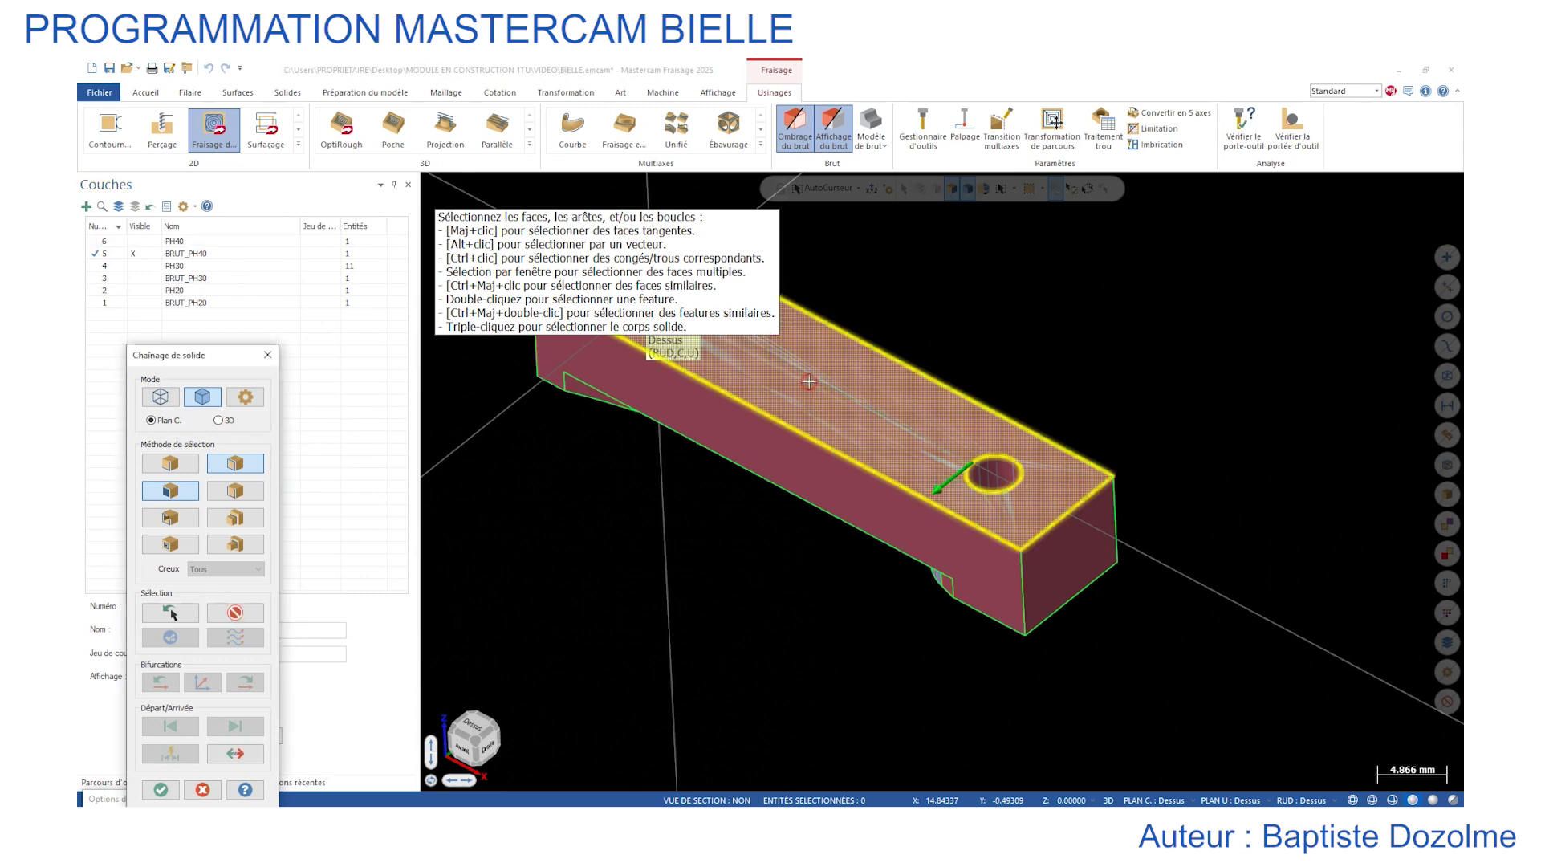
left_click(160, 790)
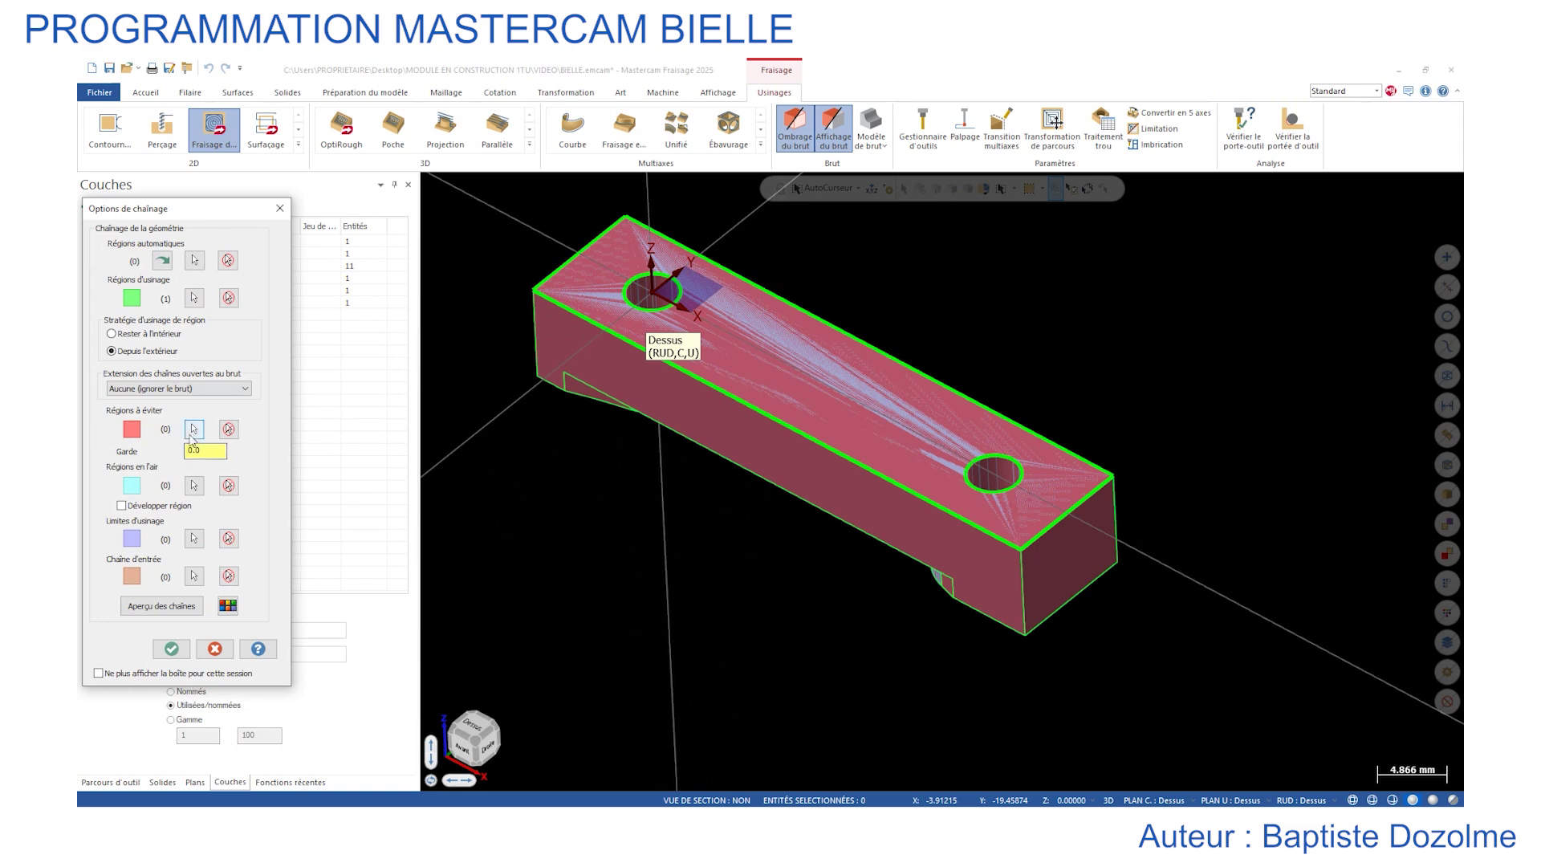
During the avoidance region selection, make layer 6 (PH40) active and hide layer 5 (BRUT_PH40), leaving the avoidance regions empty.
left_click(194, 429)
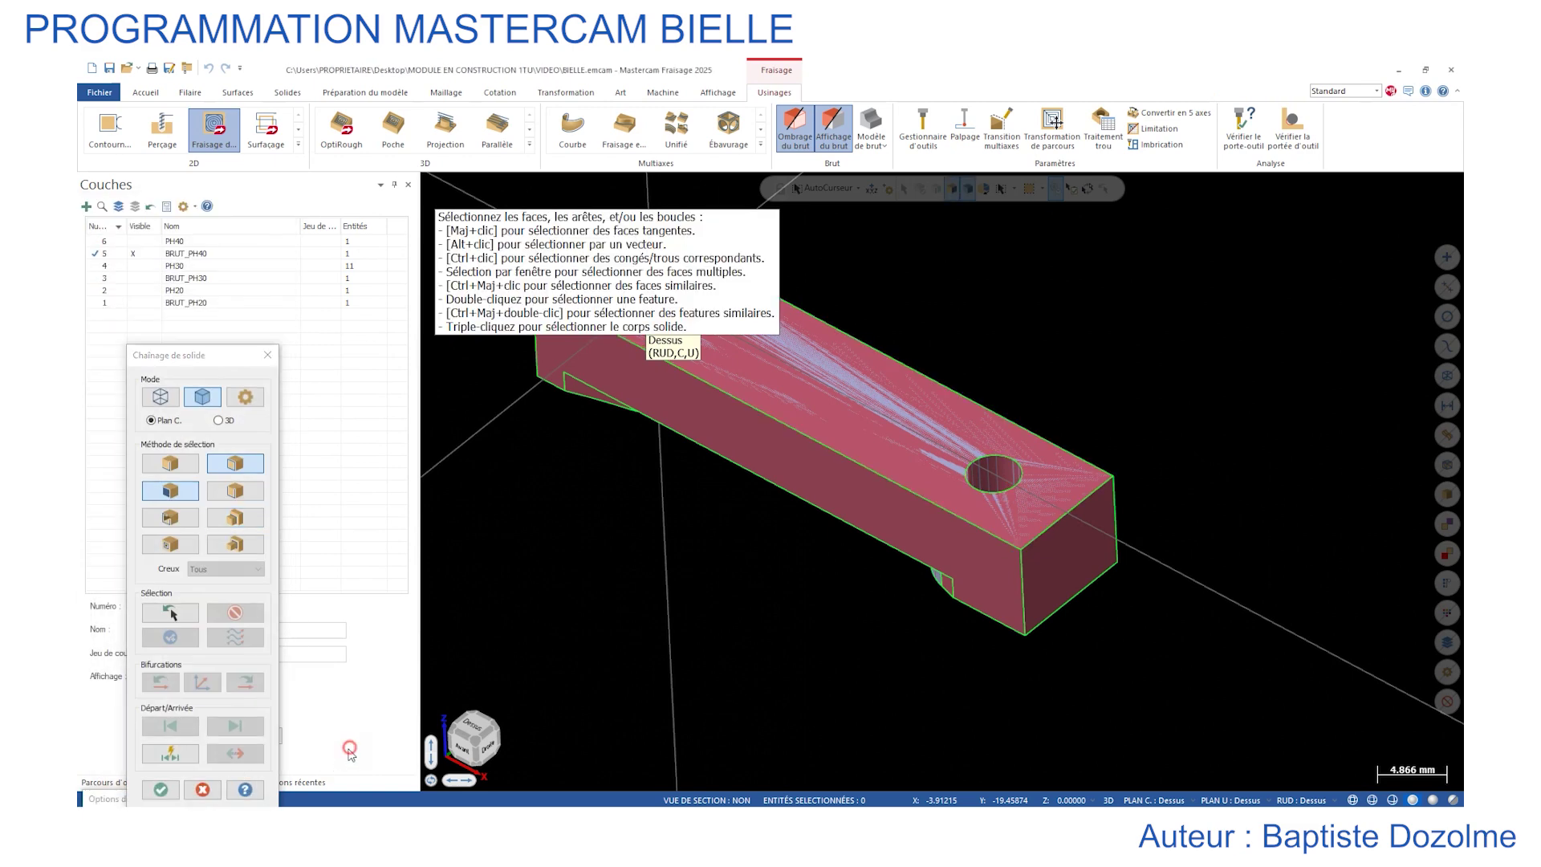
left_click_drag(191, 361, 1362, 118)
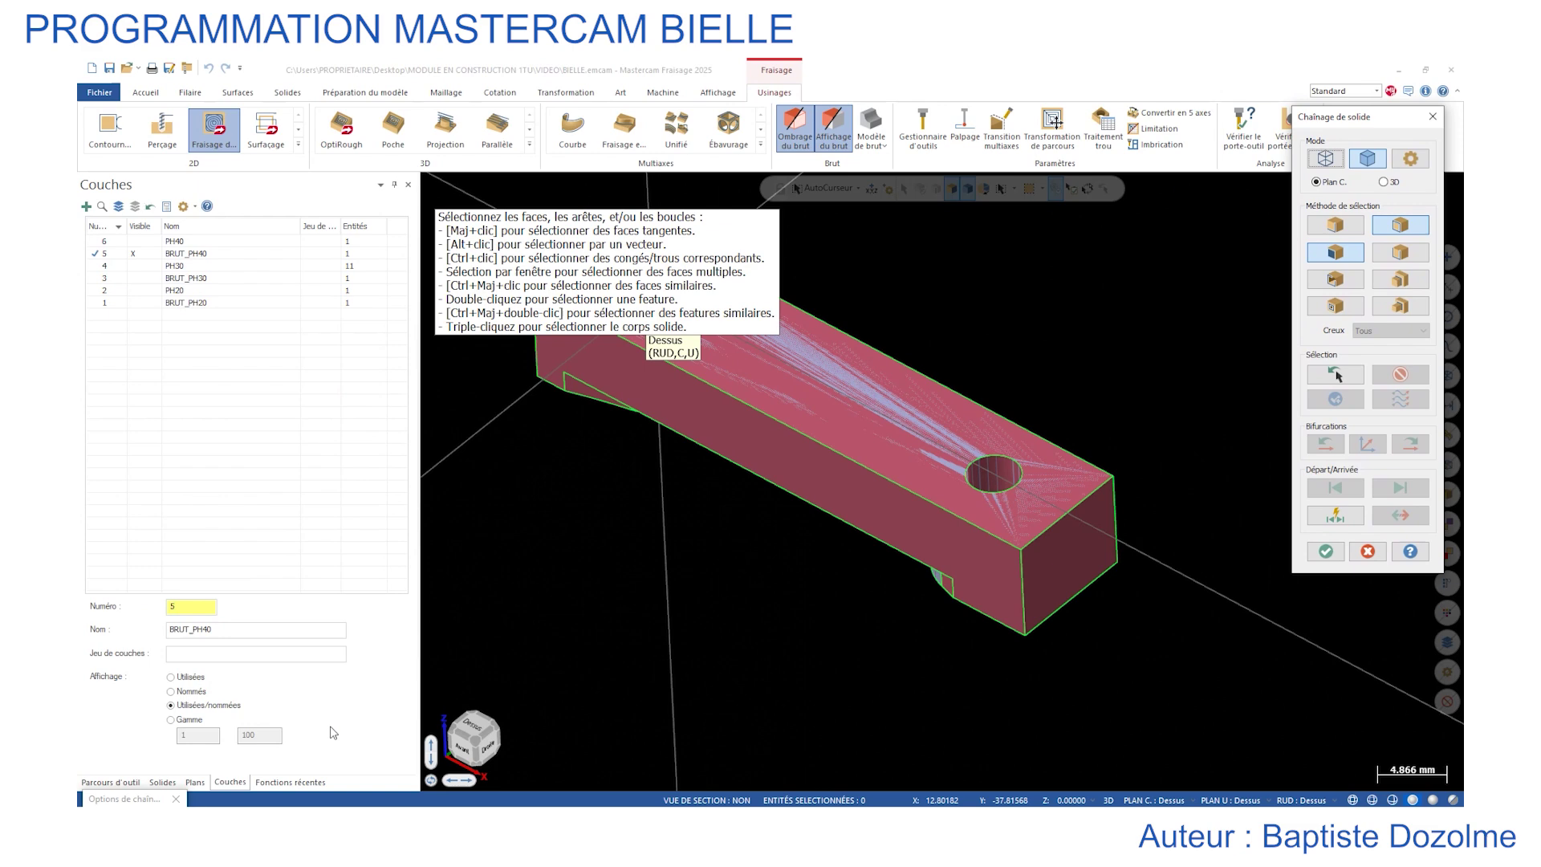
left_click(220, 783)
left_click(94, 241)
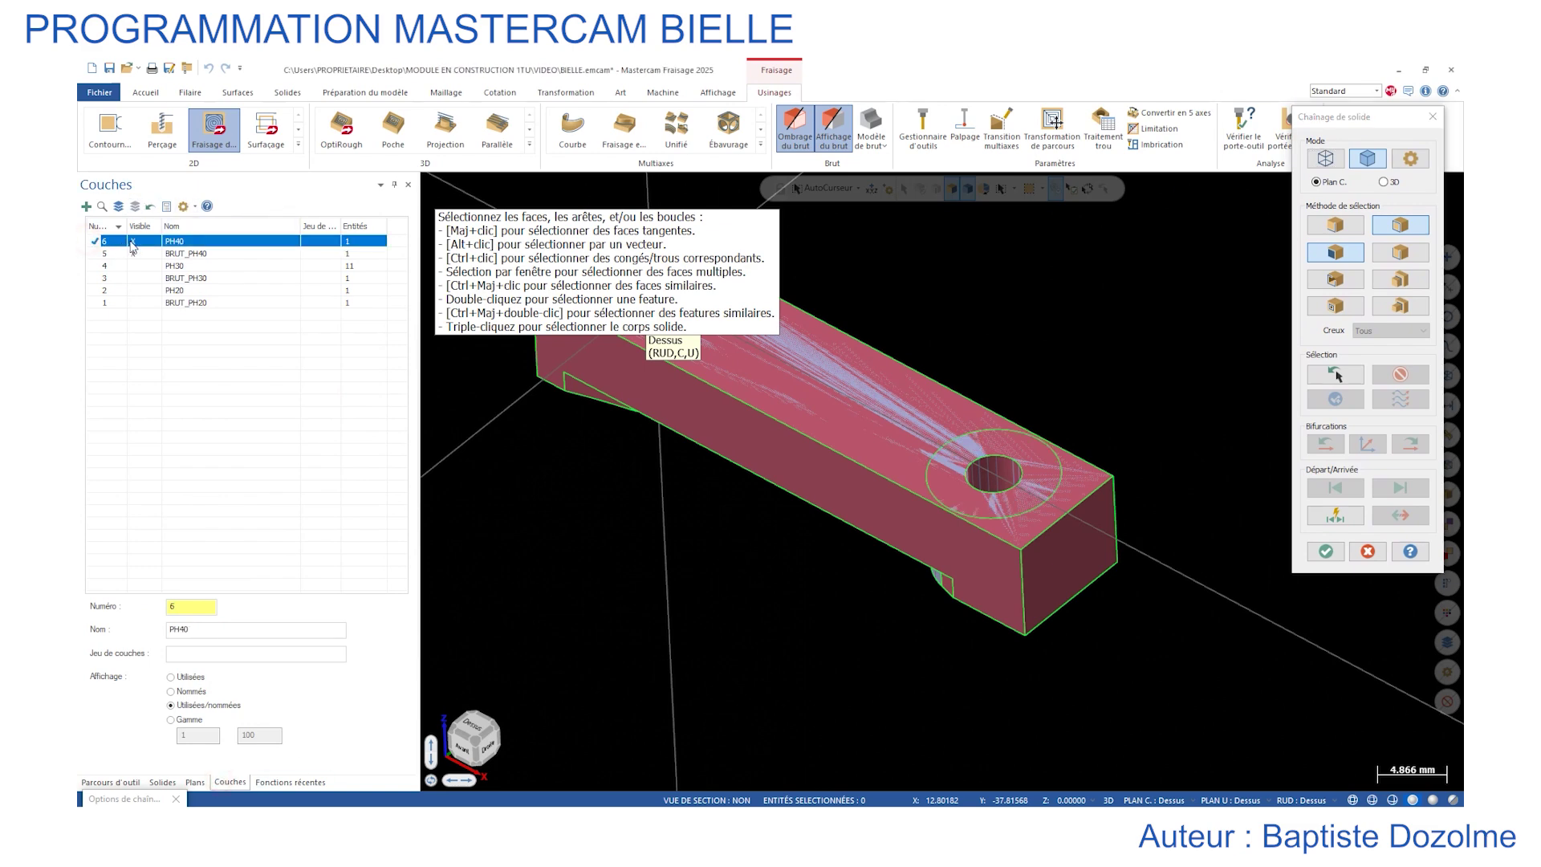
left_click(133, 253)
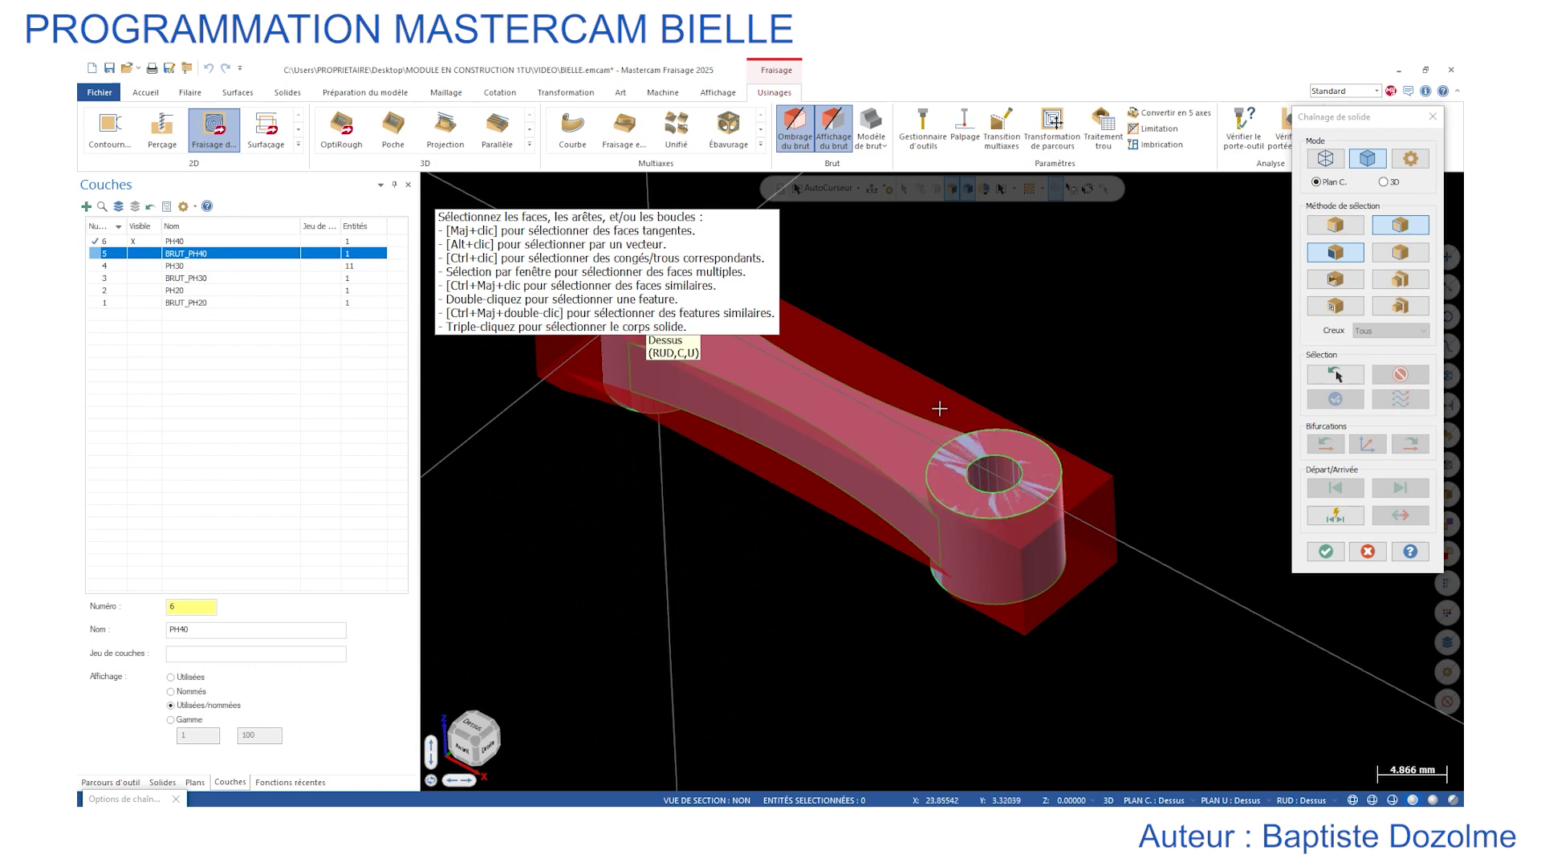
left_click(1326, 551)
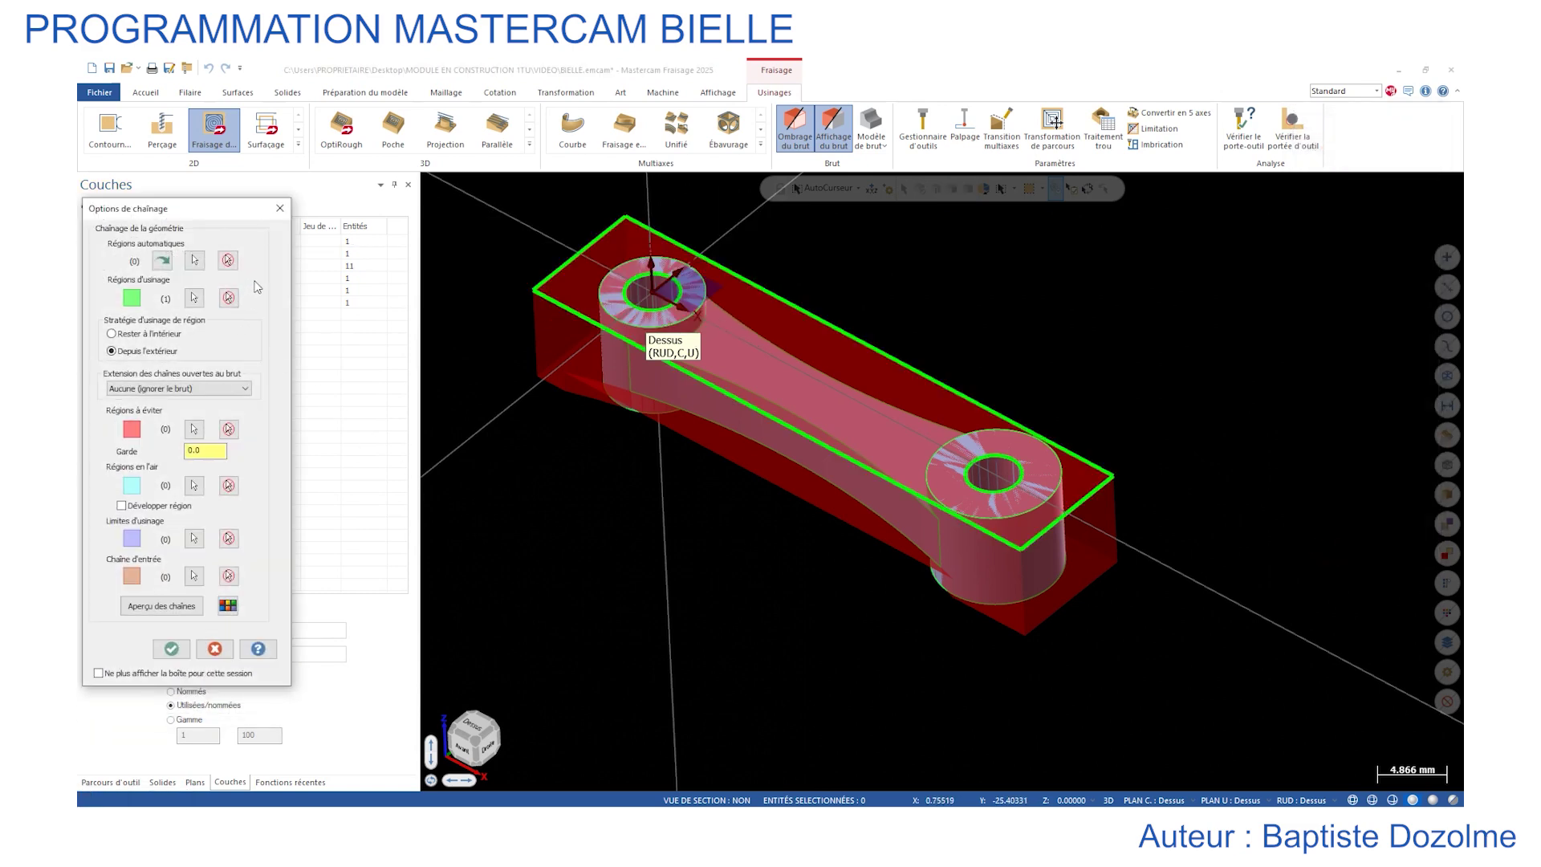
Generate the dynamic milling toolpath with FRAISE Ø10 and display the toolpath list.
left_click(172, 652)
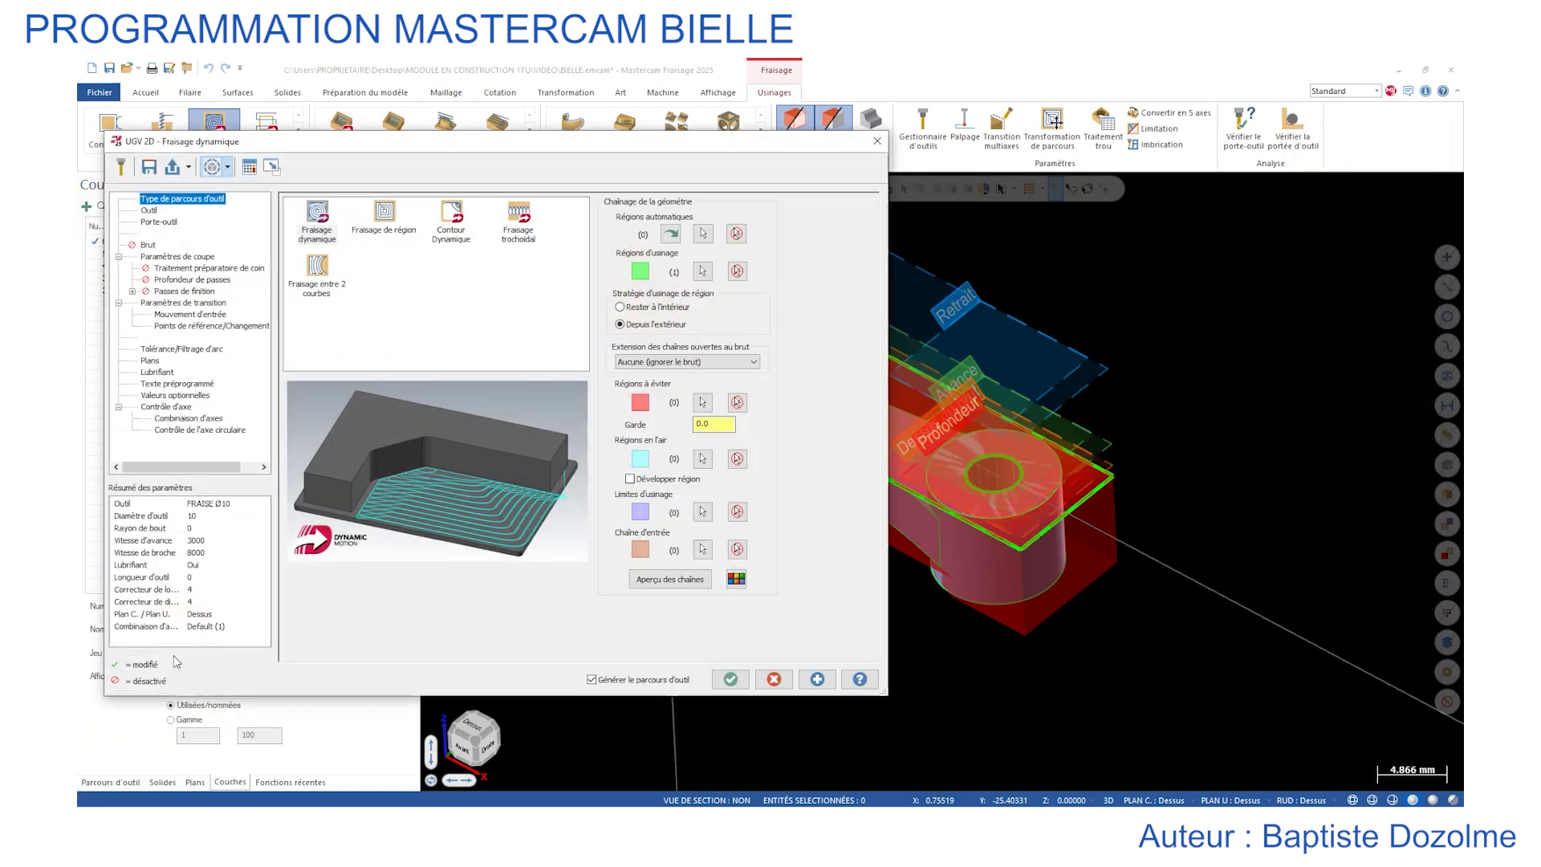
left_click(723, 679)
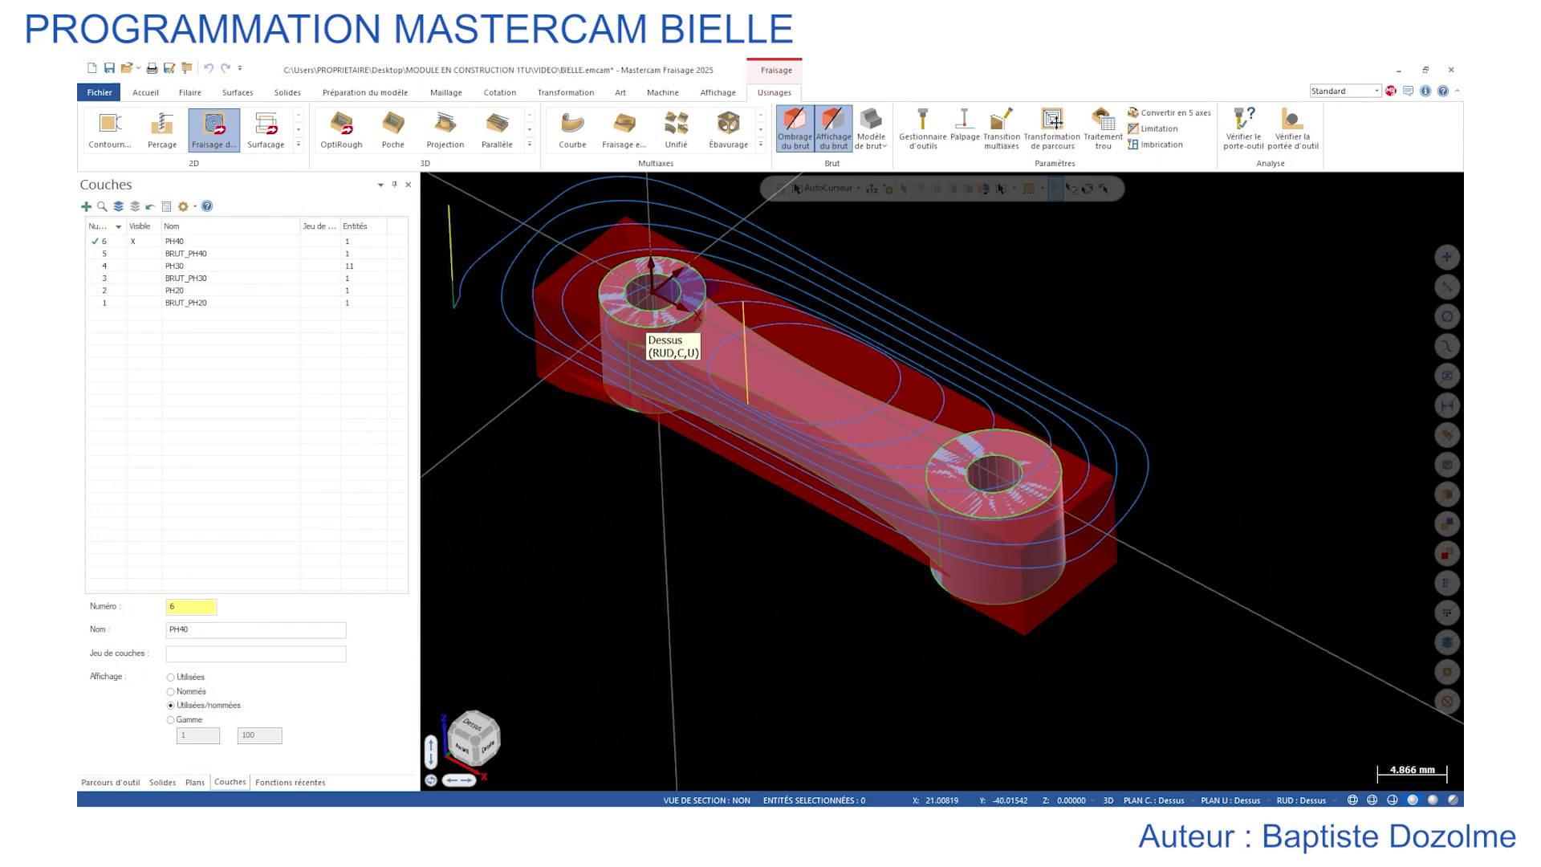
left_click(108, 782)
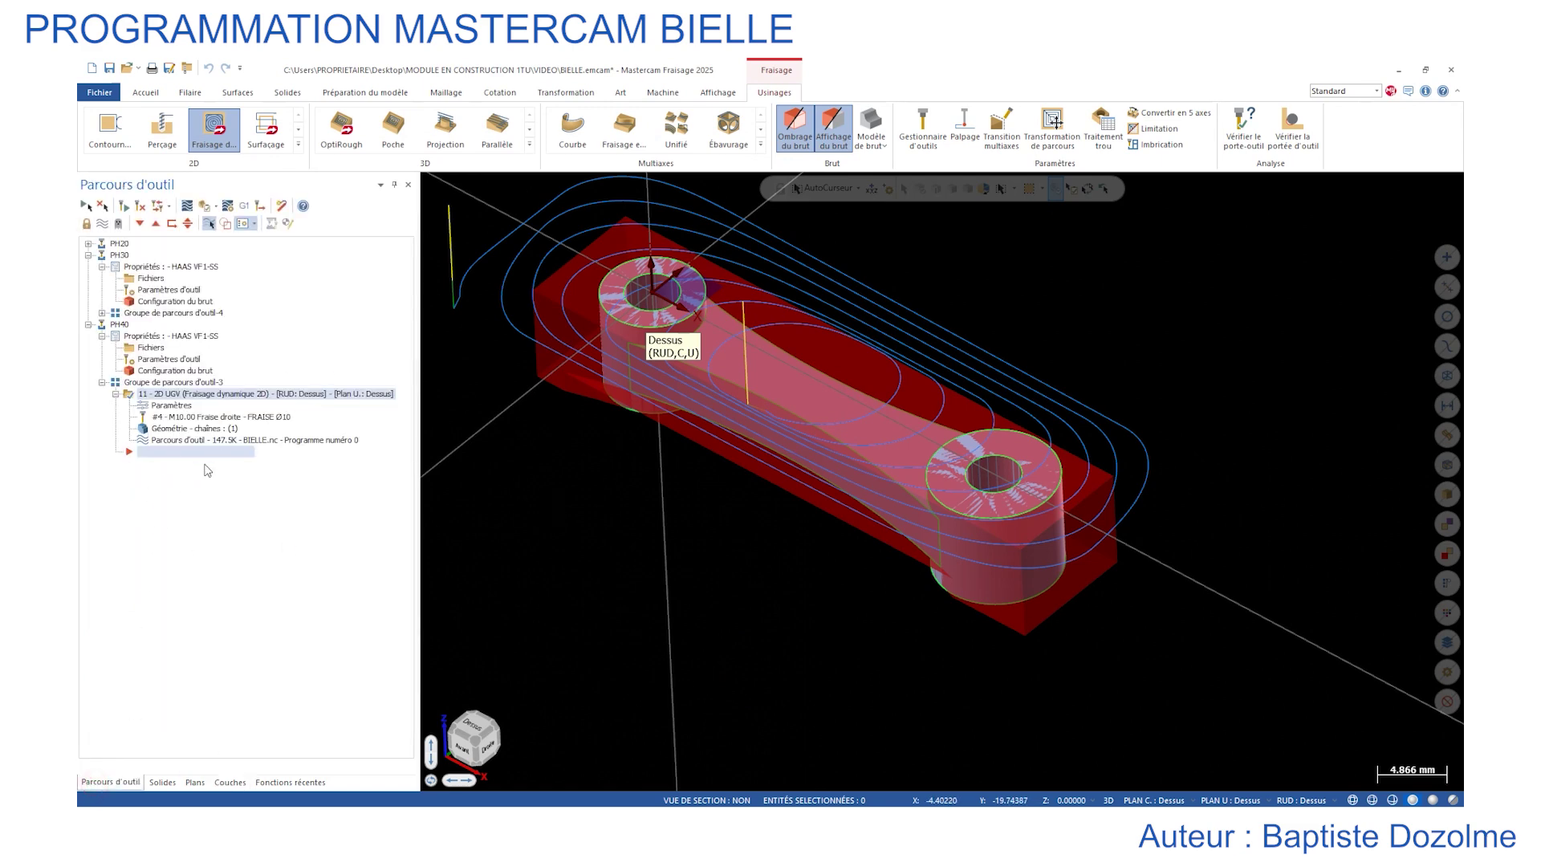
Start a silhouette boundary and select the connecting rod solid in the top view.
key("alt+1")
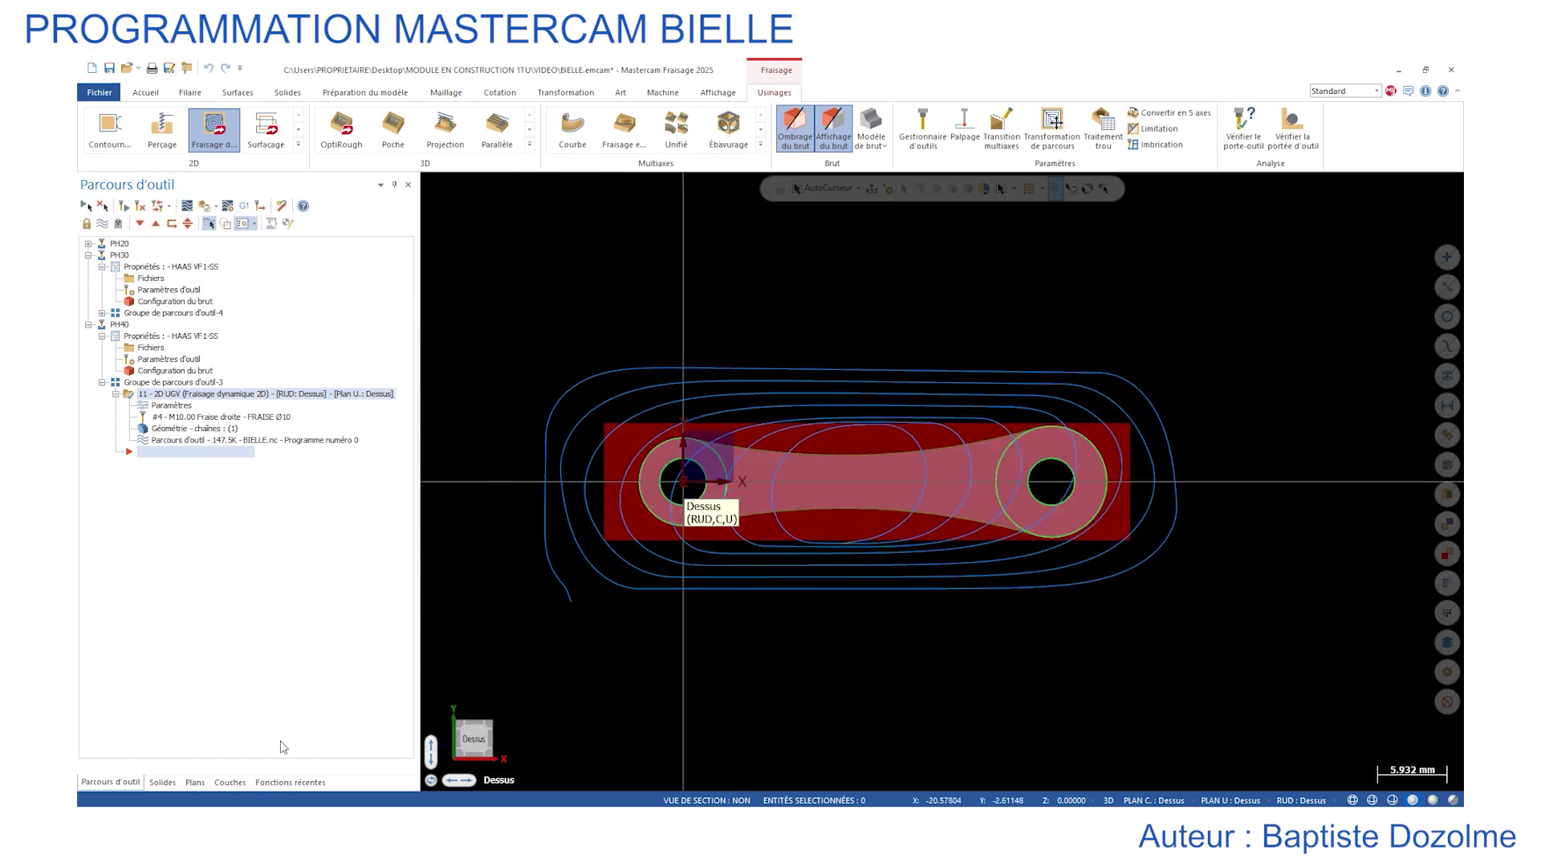
left_click(204, 94)
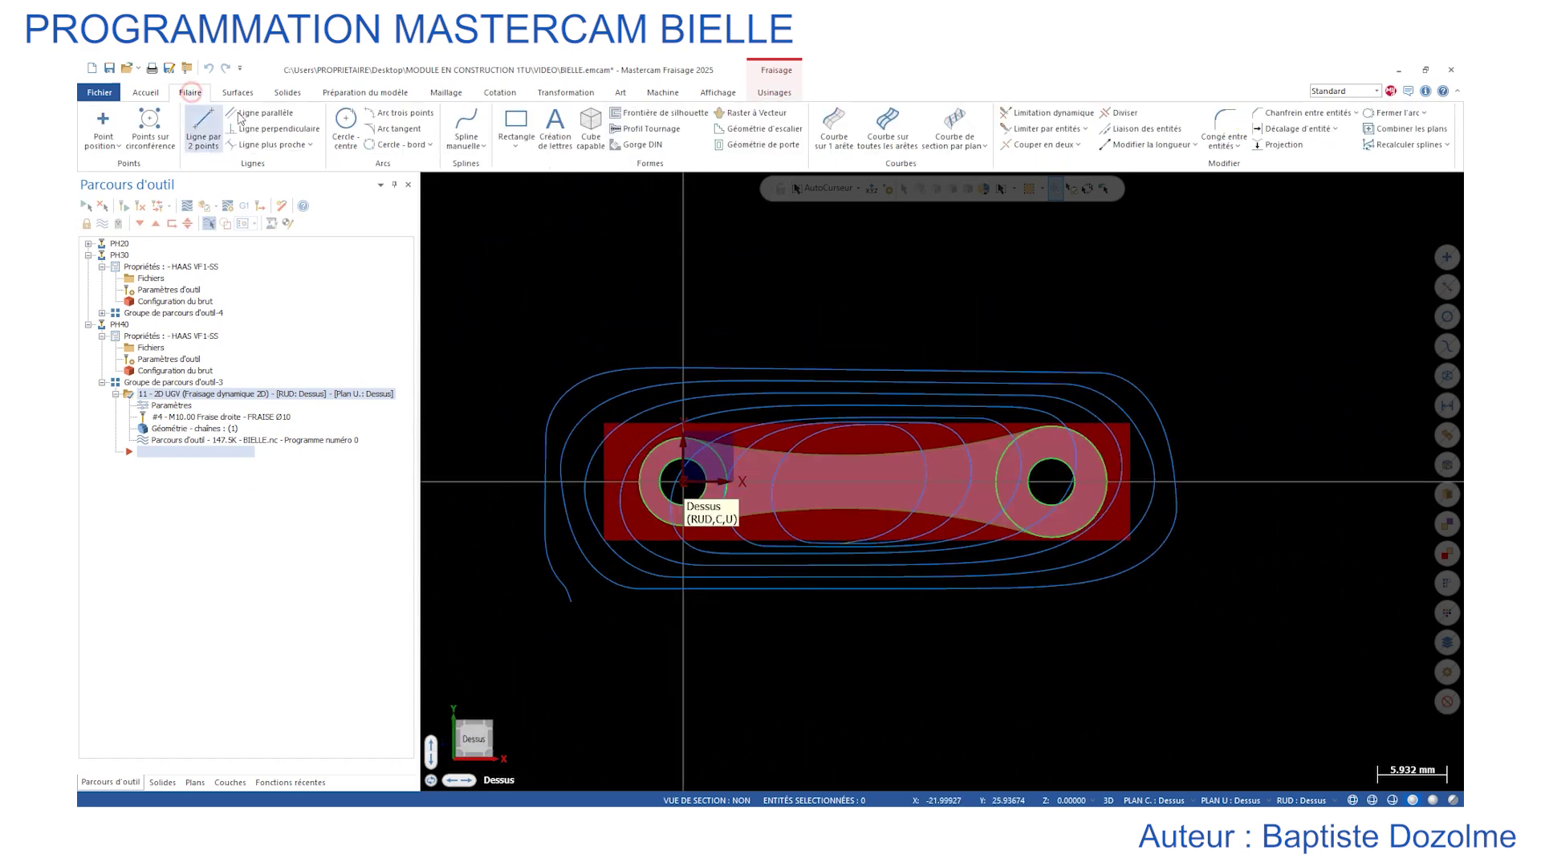
left_click(671, 116)
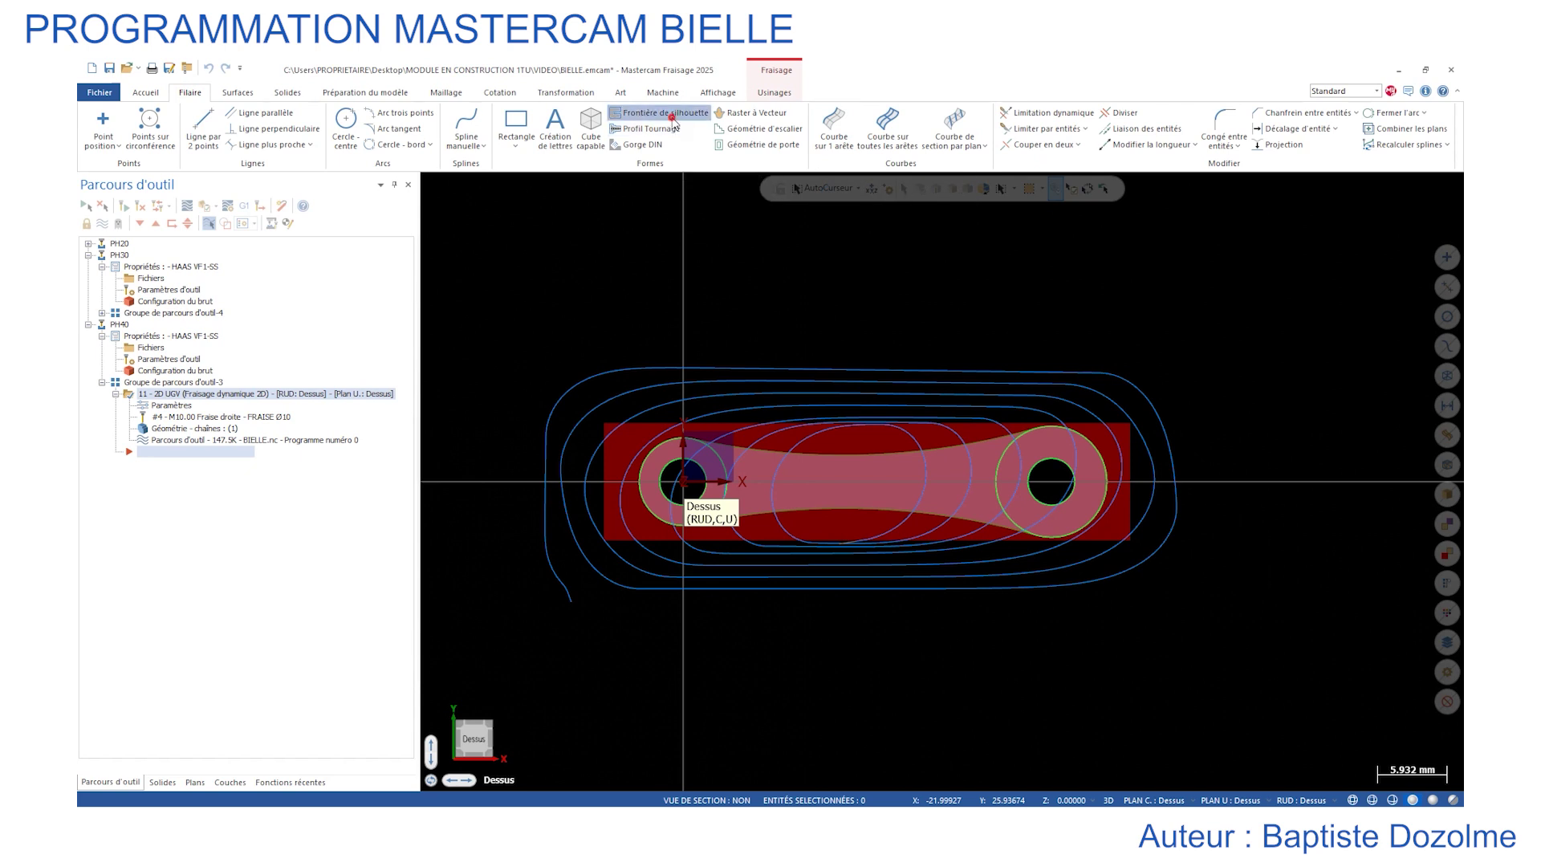
left_click(851, 440)
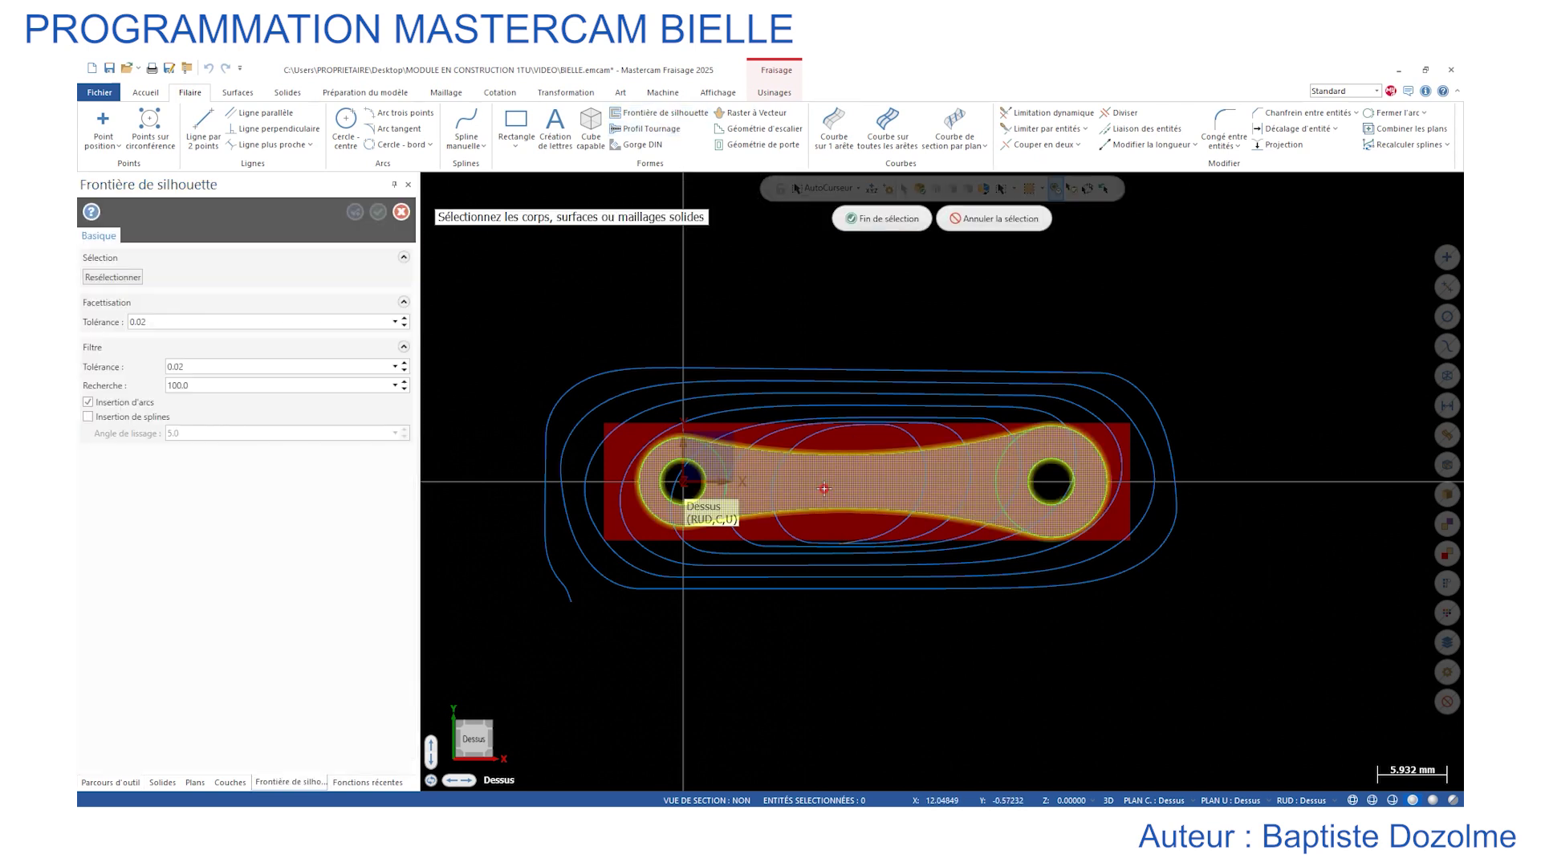
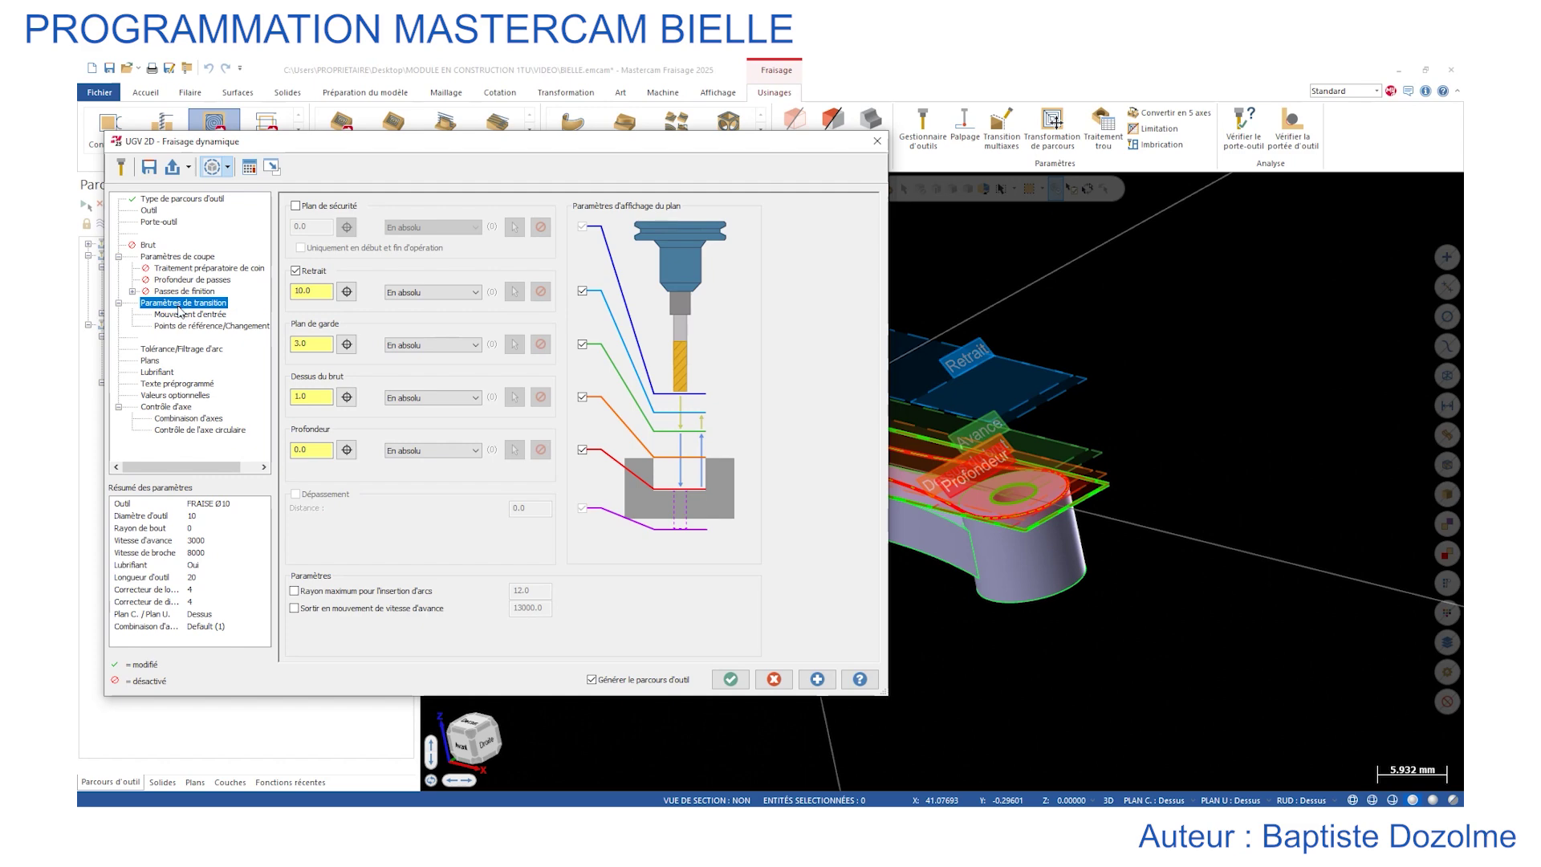
Try to take the dynamic milling depth from the underside of the connecting rod's large end.
left_click(347, 449)
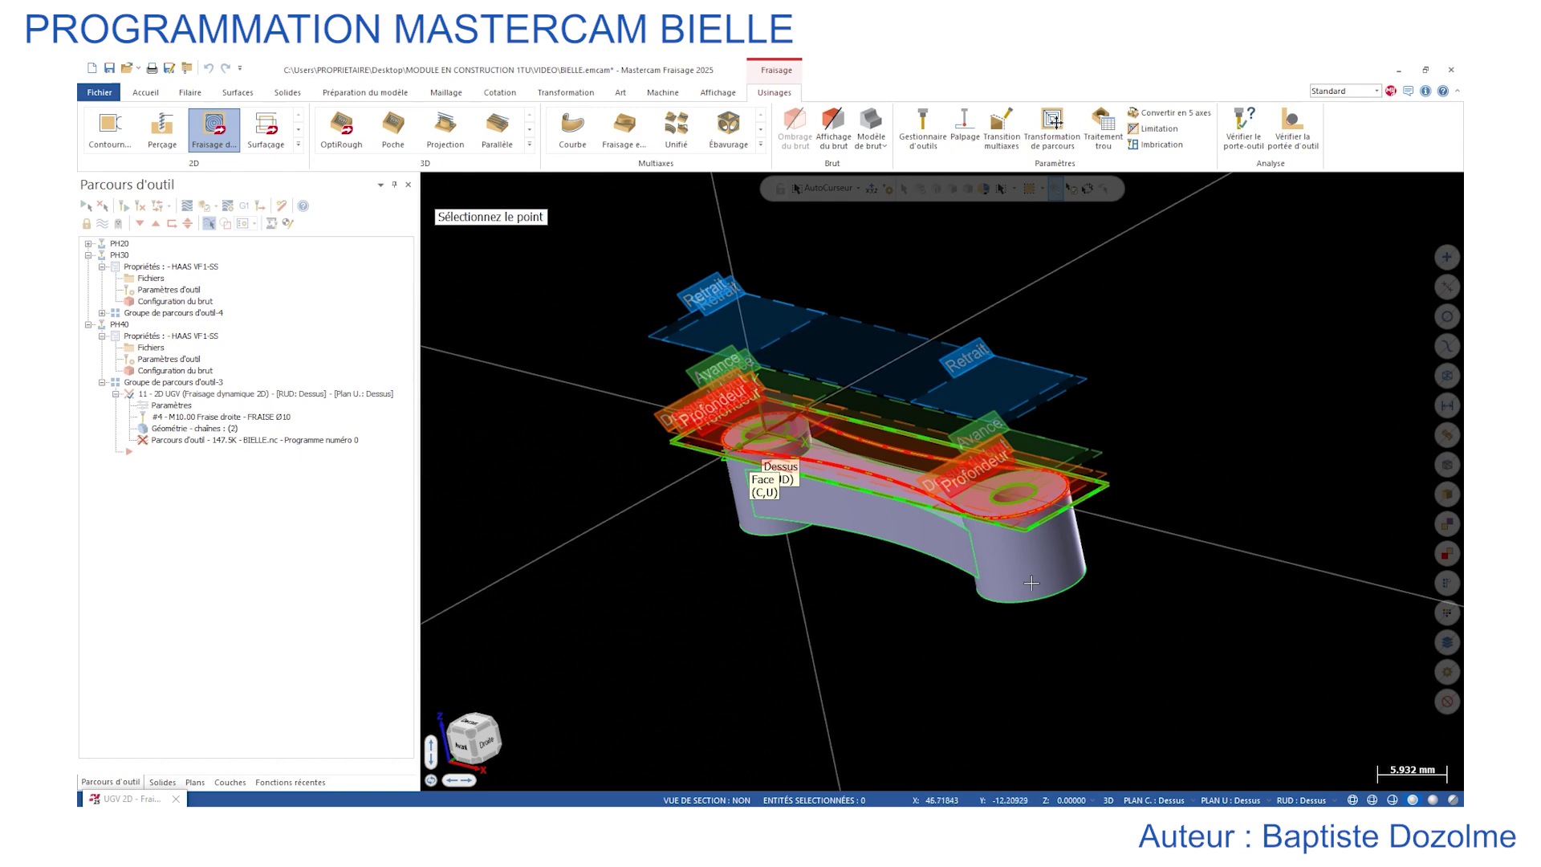
middle_click_drag(1020, 598, 1032, 602)
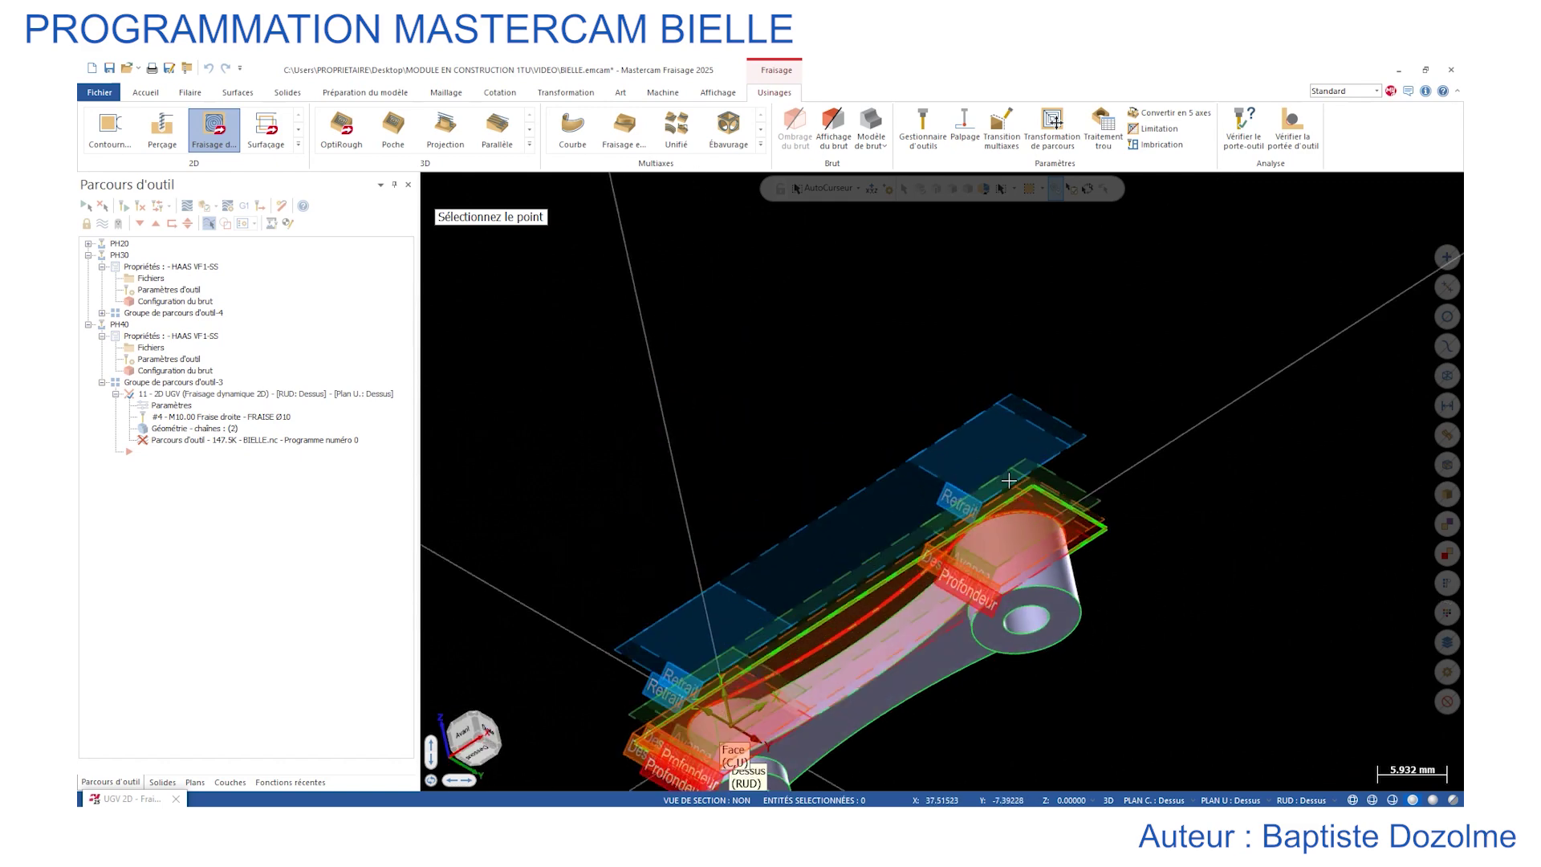
left_click(1033, 612)
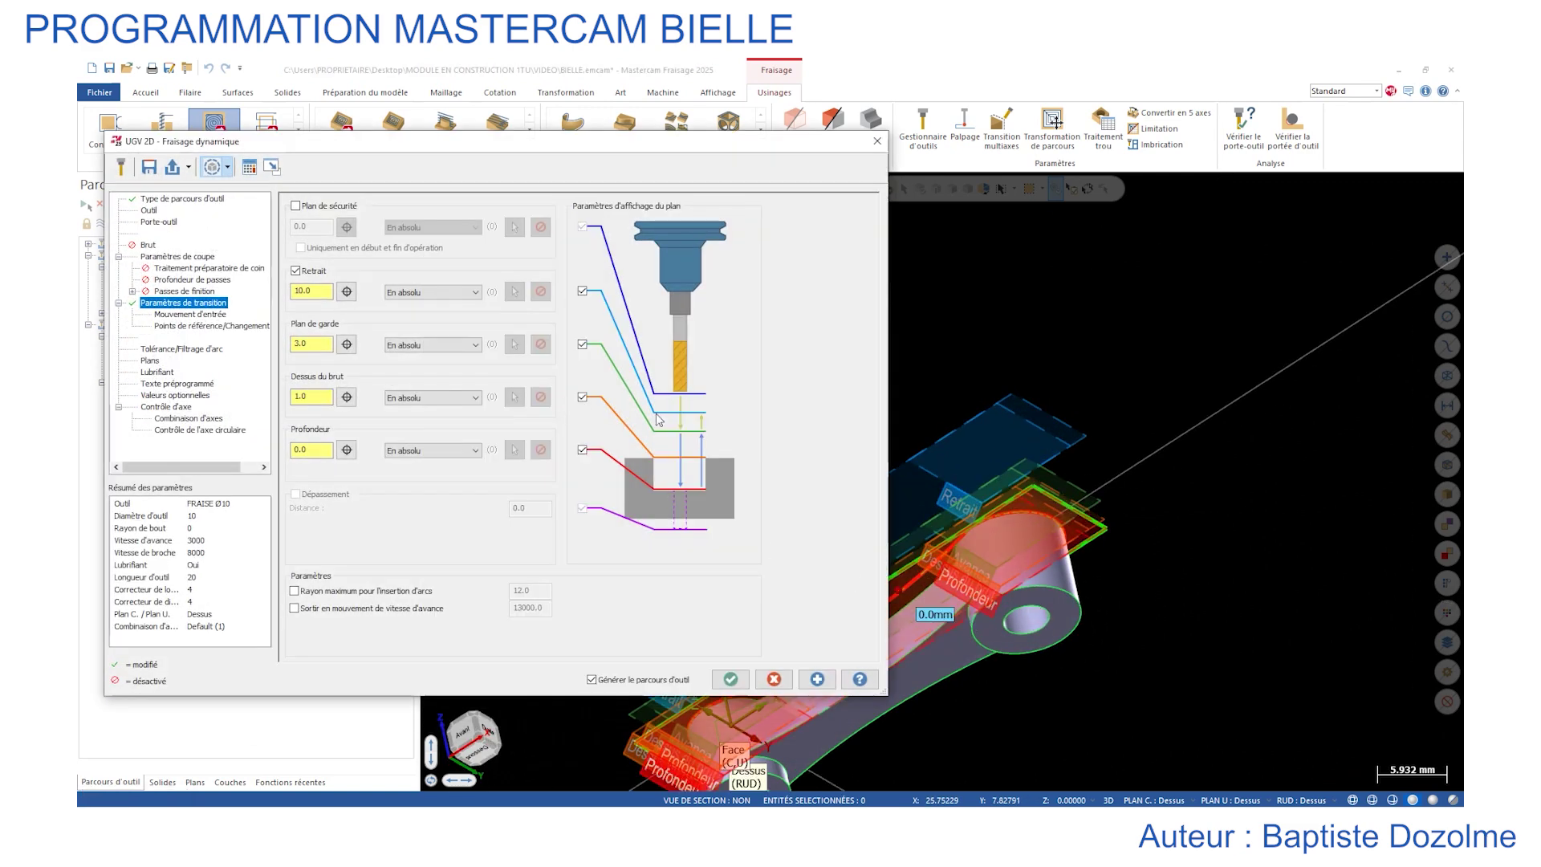
Set the dynamic milling depth to -8.0 from the lower bore edge of the small end, and regenerate the toolpath.
middle_click_drag(996, 513, 1041, 488)
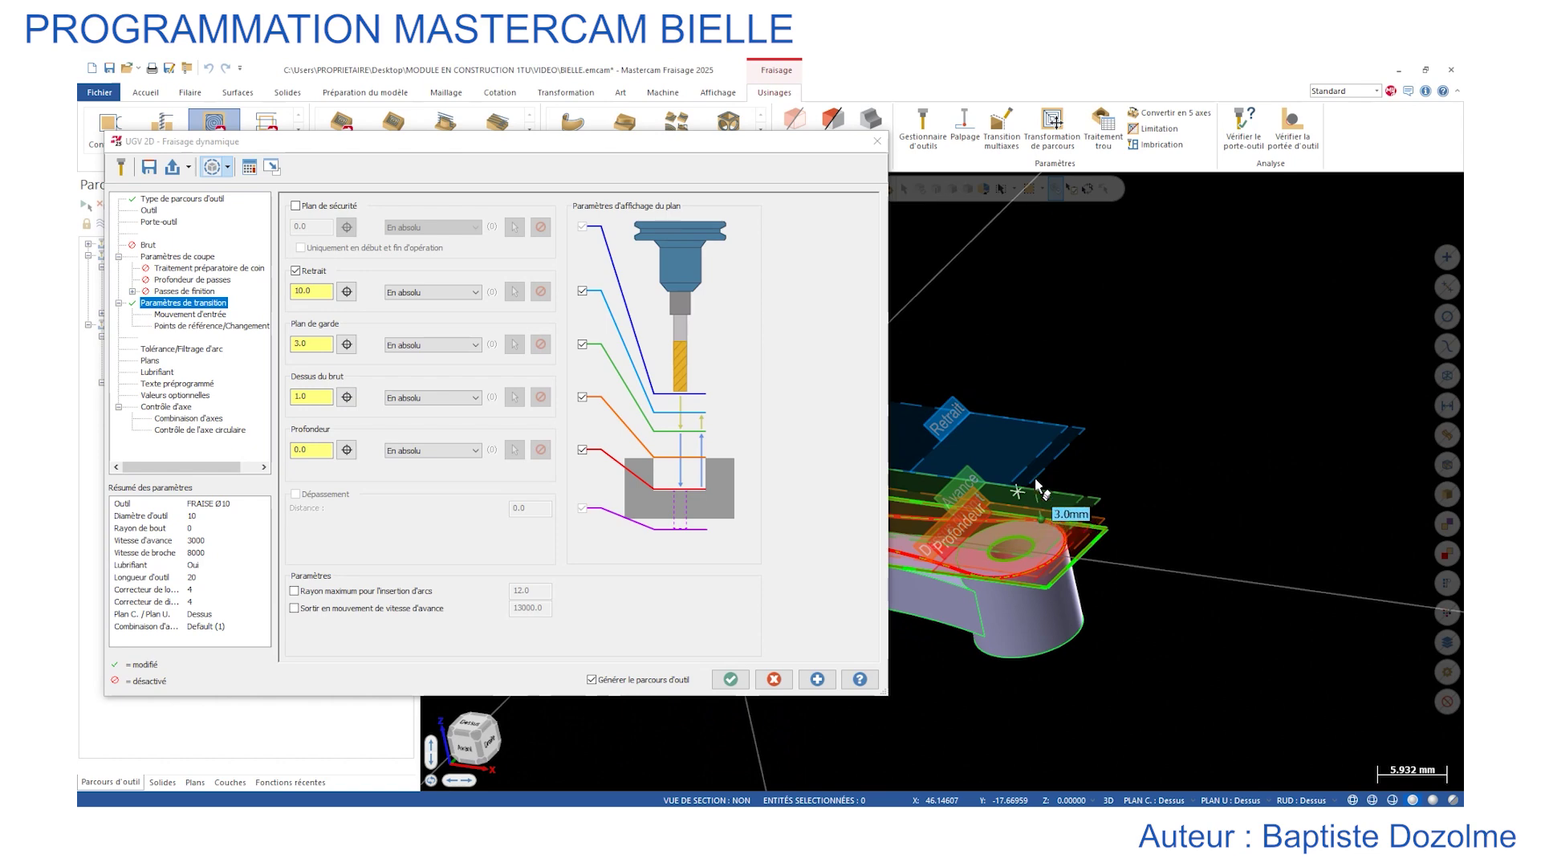
scroll(1041, 488, "down", 5)
scroll(984, 508, "up", 4)
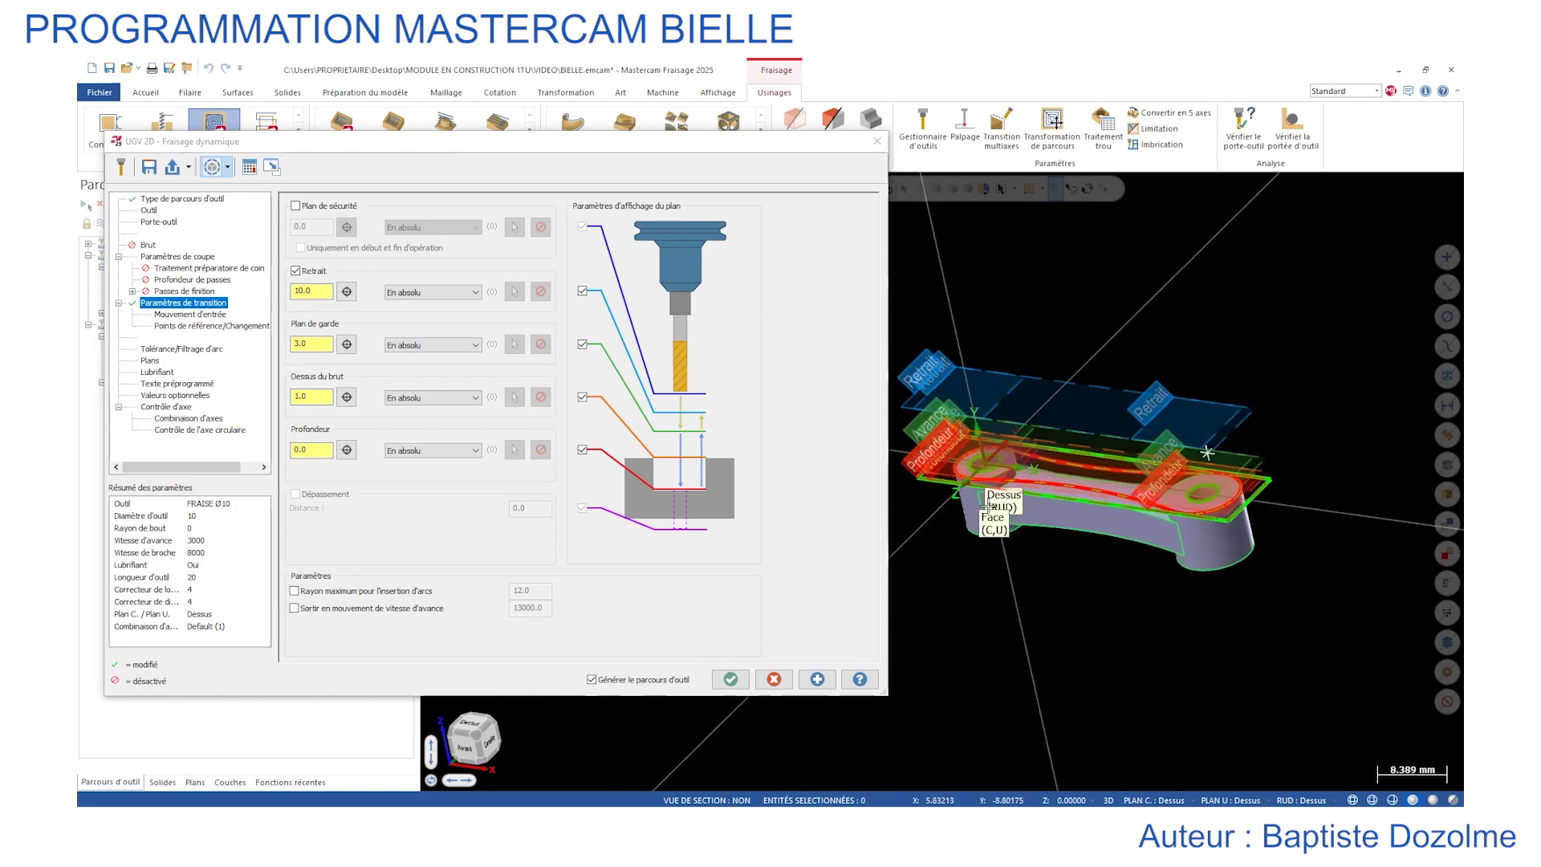
scroll(987, 505, "up", 4)
middle_click_drag(1050, 574, 1080, 494)
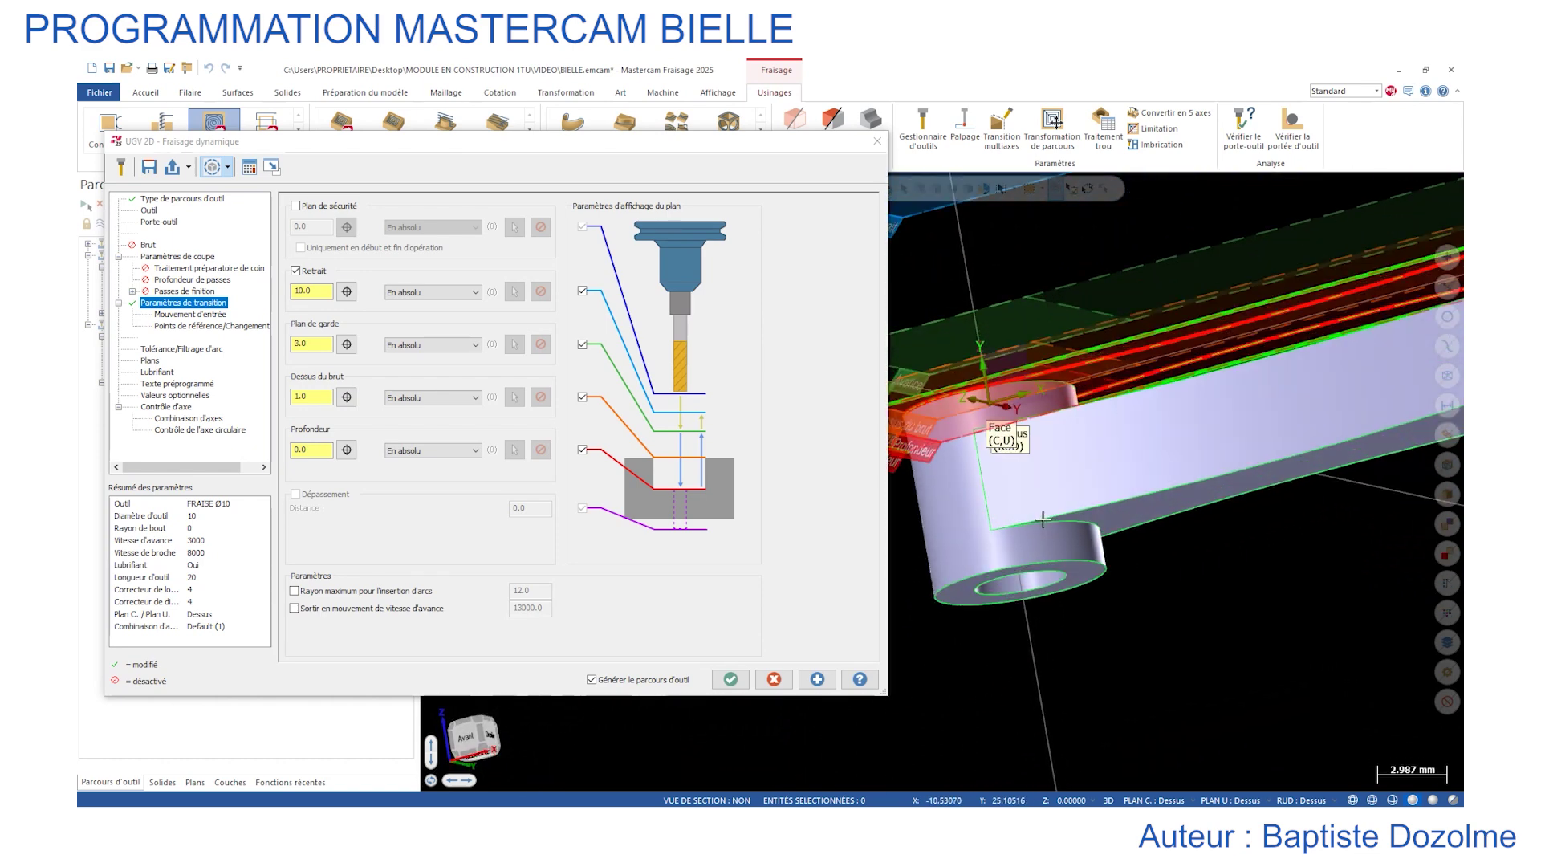
left_click(345, 449)
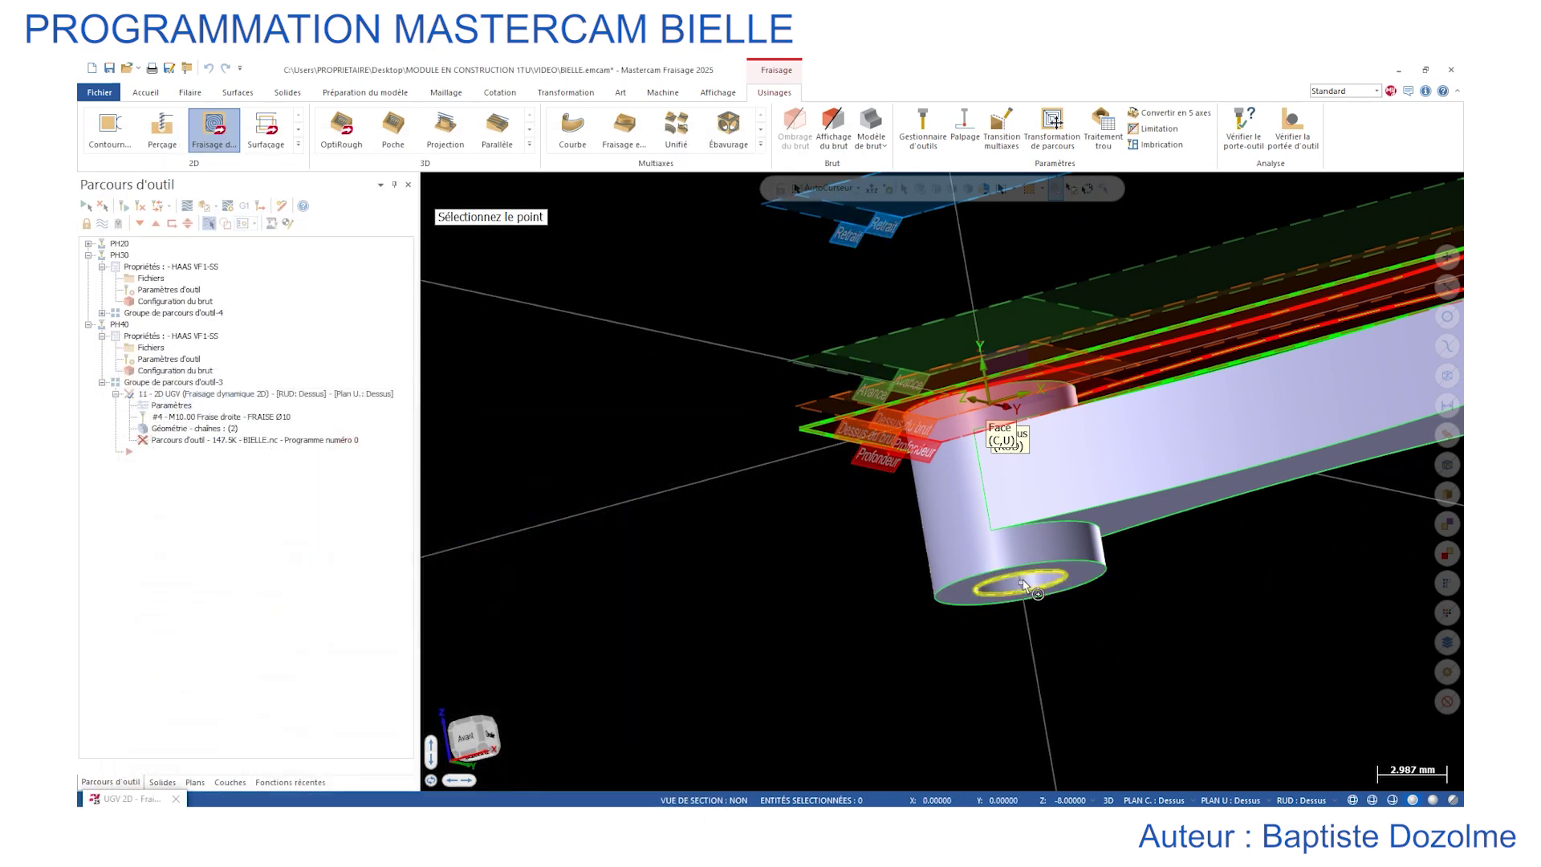
left_click(1015, 574)
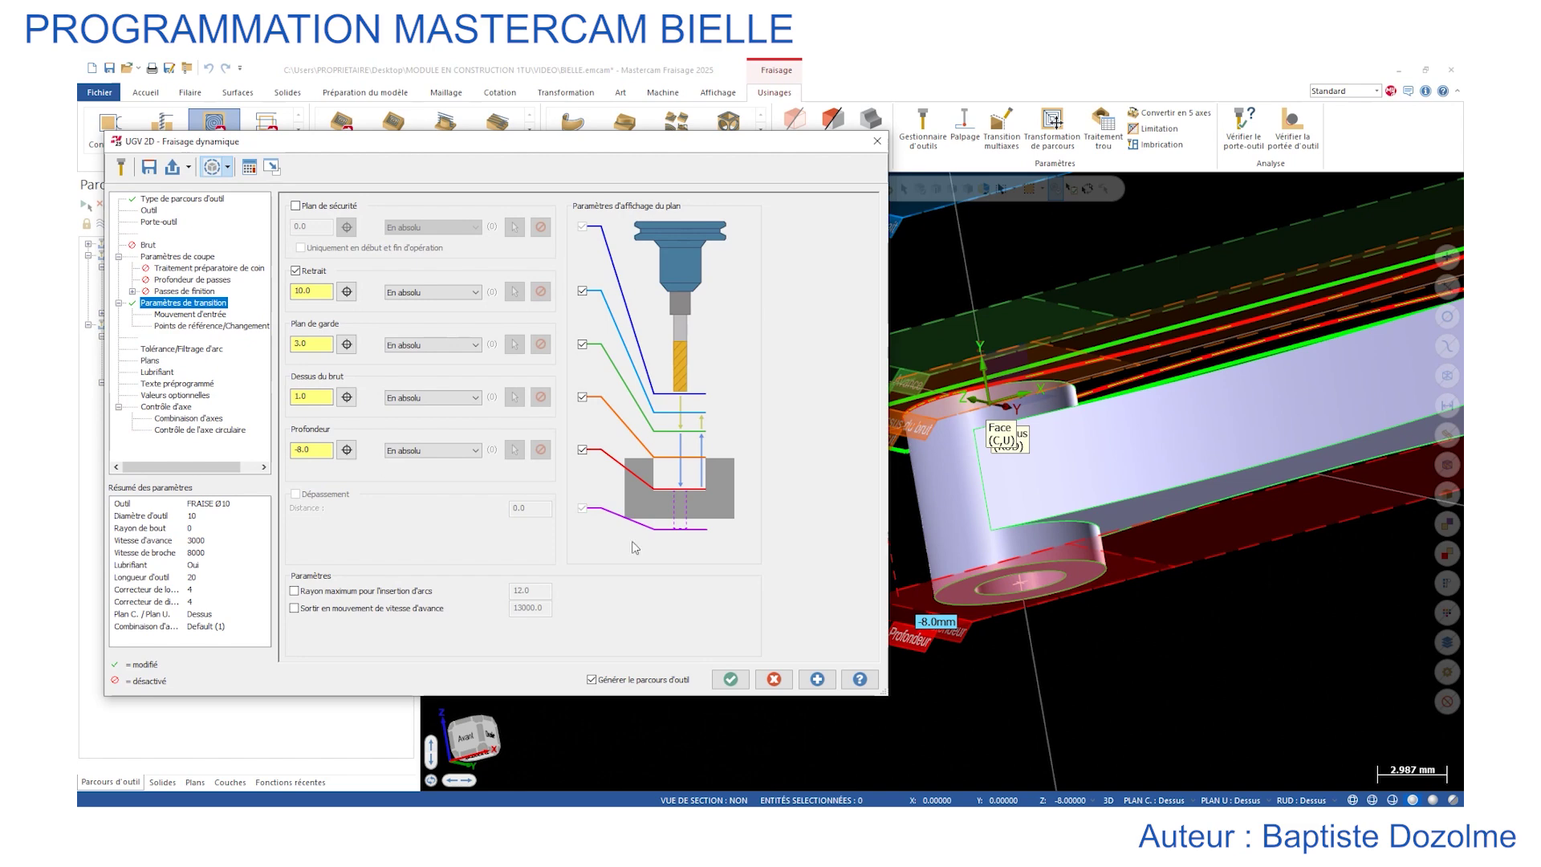
left_click(731, 680)
middle_click_drag(751, 575, 890, 451)
scroll(756, 460, "down", 3)
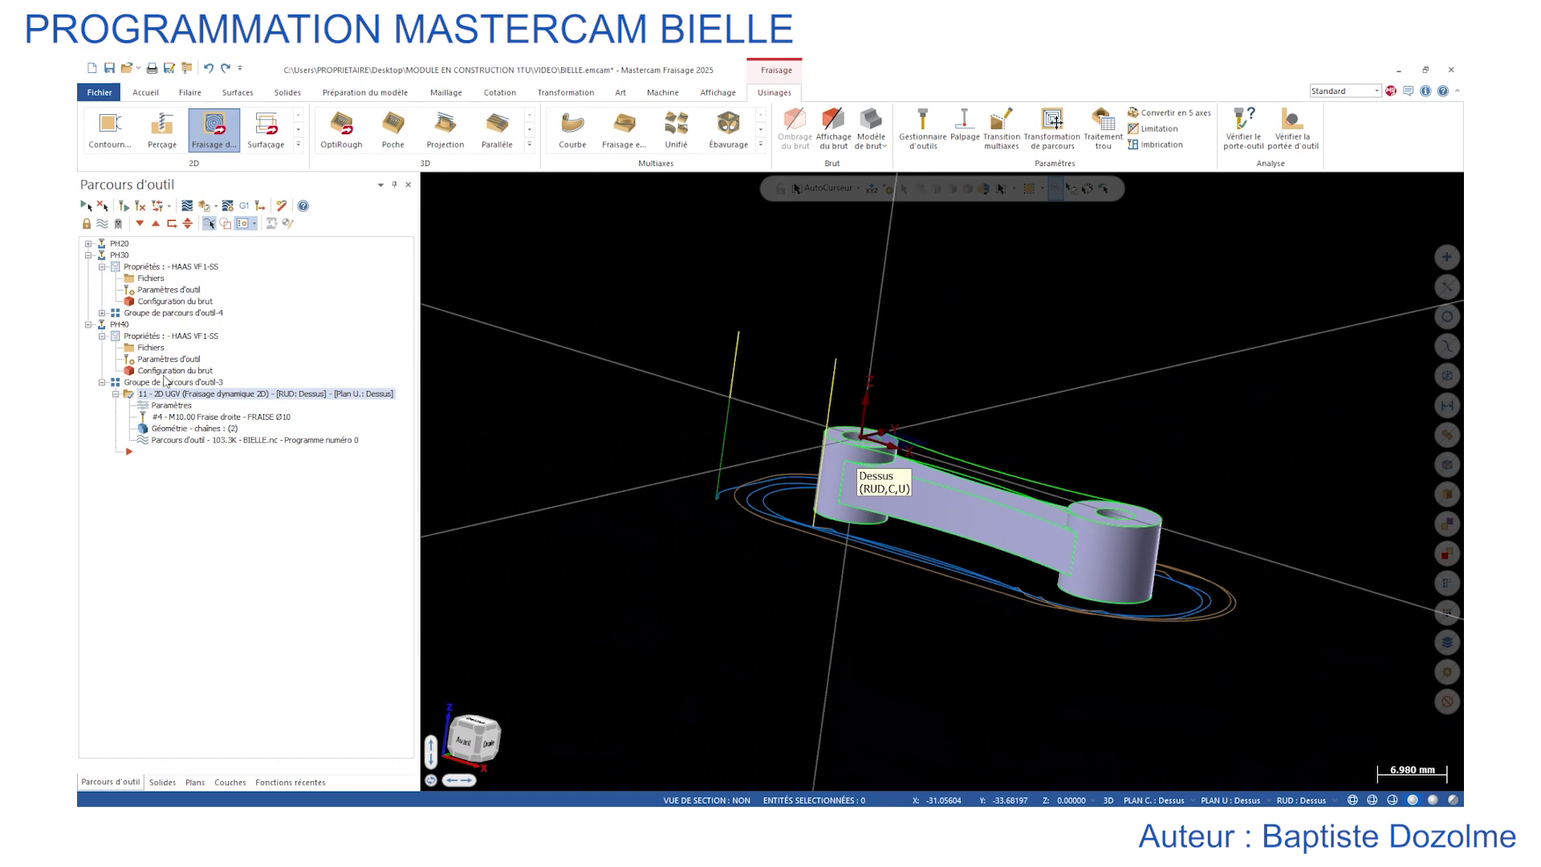
Reopen the dynamic milling parameters and set the depth to -8.2.
left_click(164, 405)
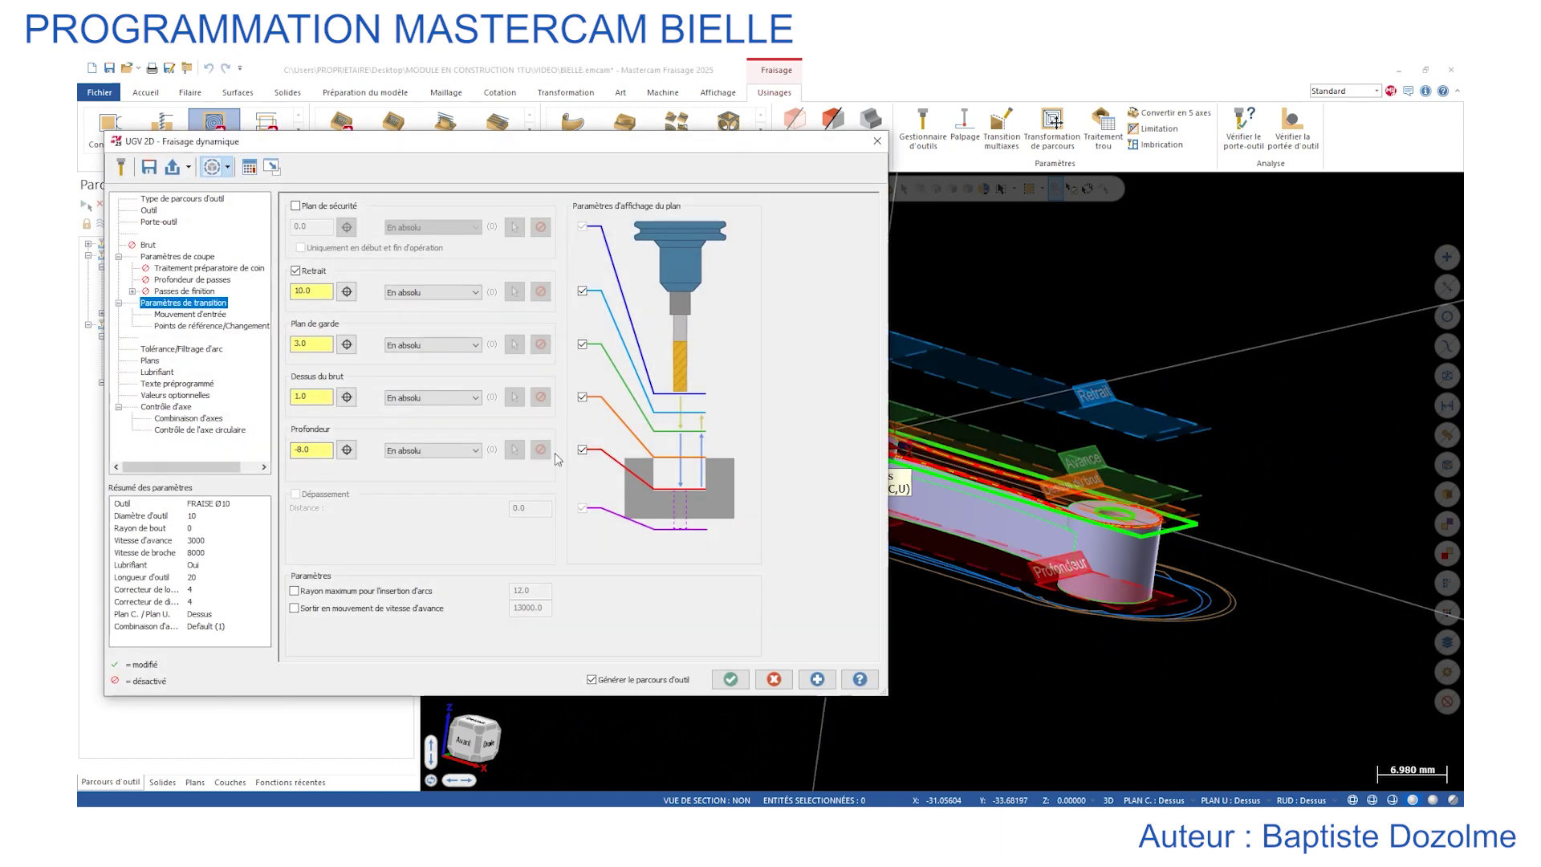
left_click_drag(318, 451, 257, 447)
type("-8.2")
key("Return")
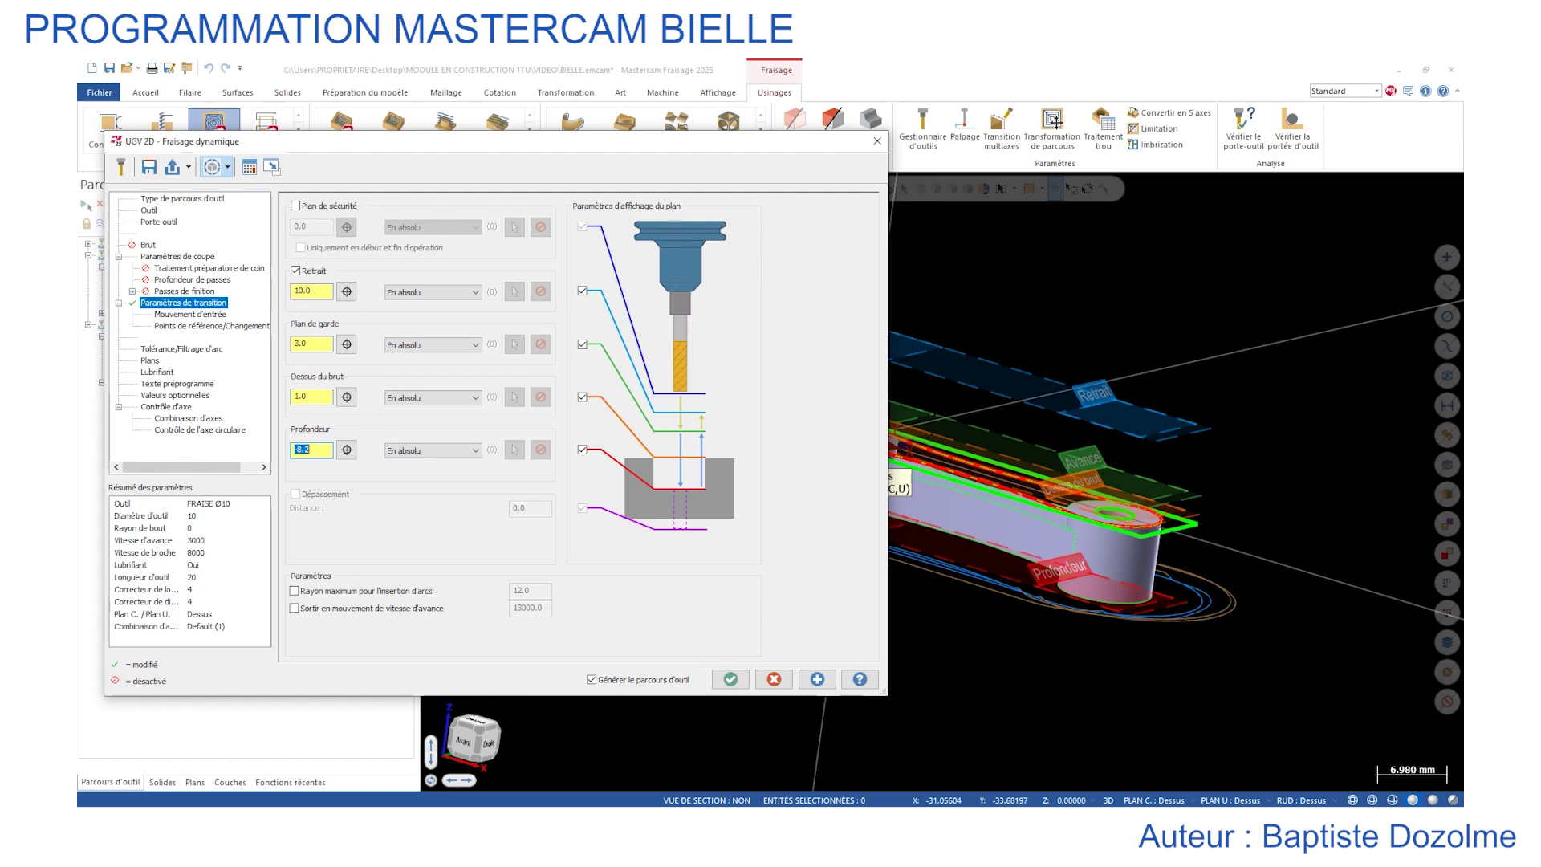
Apply the dynamic milling depth of -8.2 and check the regenerated toolpath below the connecting rod's end.
left_click(730, 680)
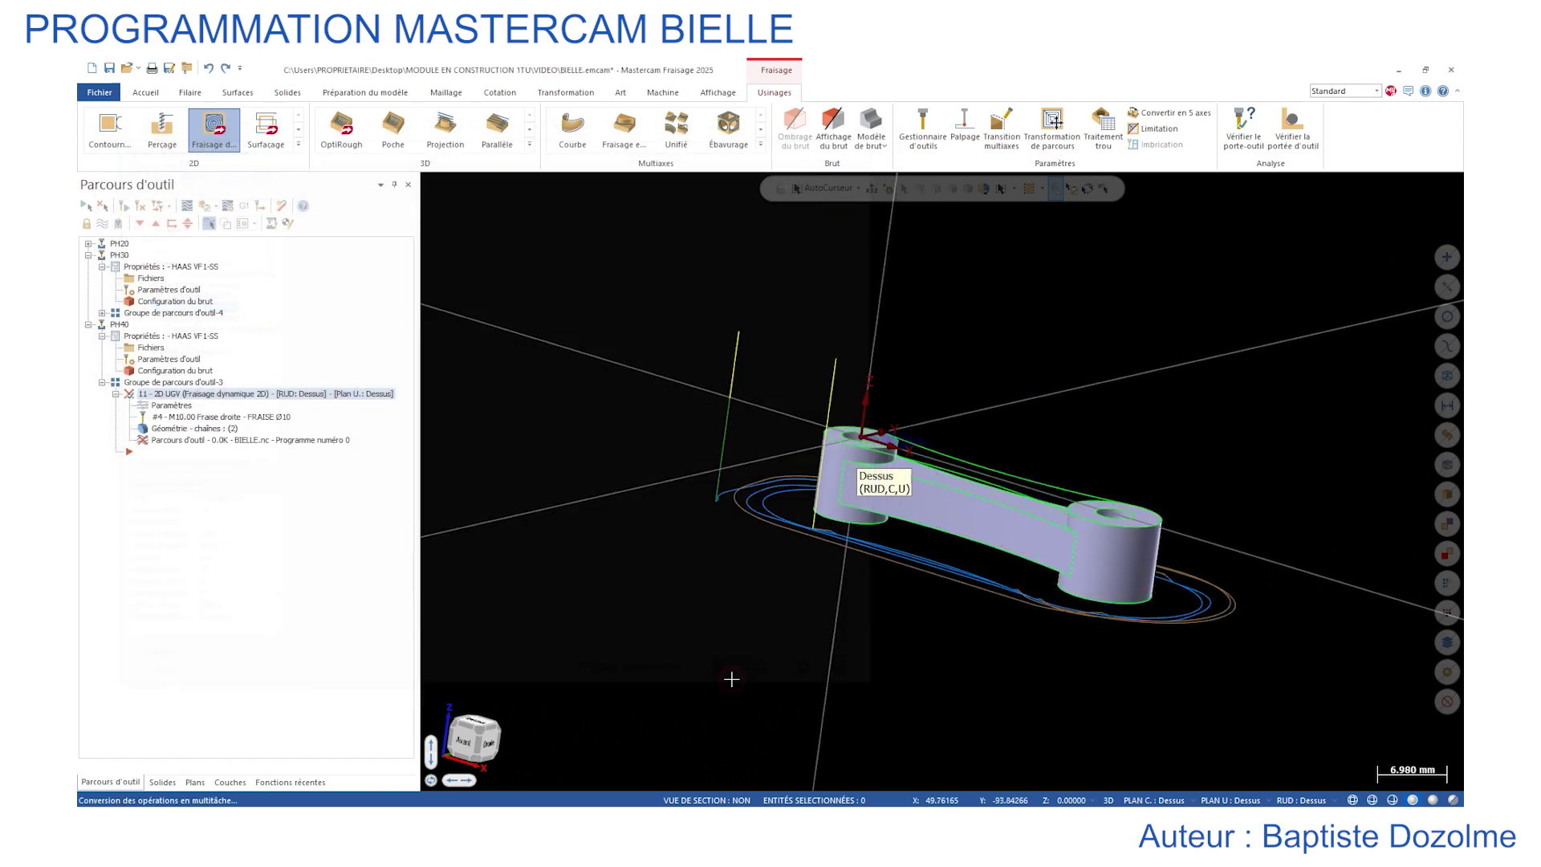
scroll(830, 519, "up", 5)
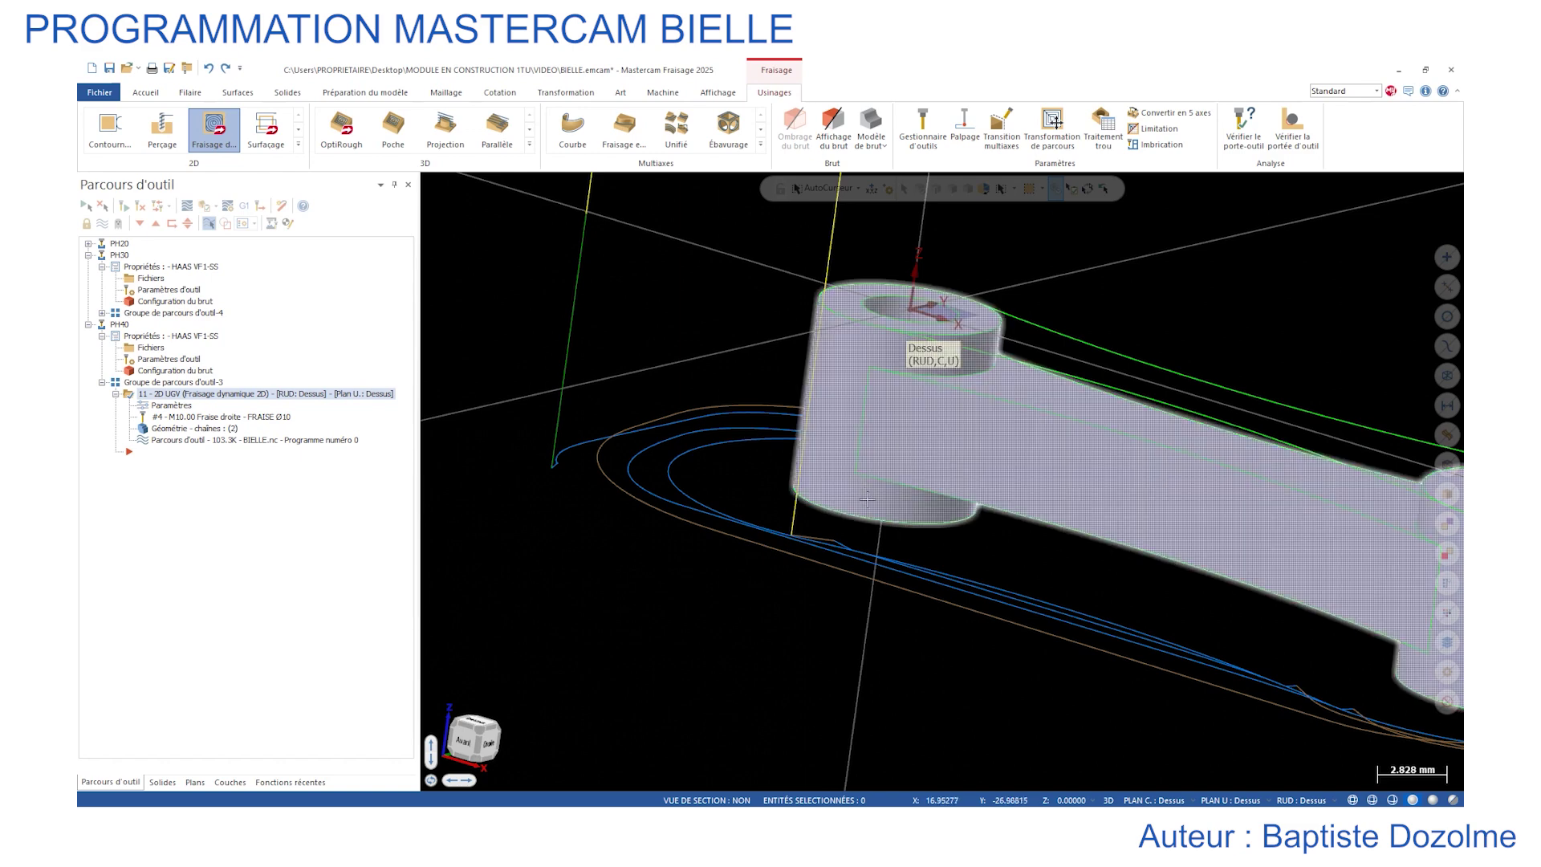
scroll(825, 518, "up", 1)
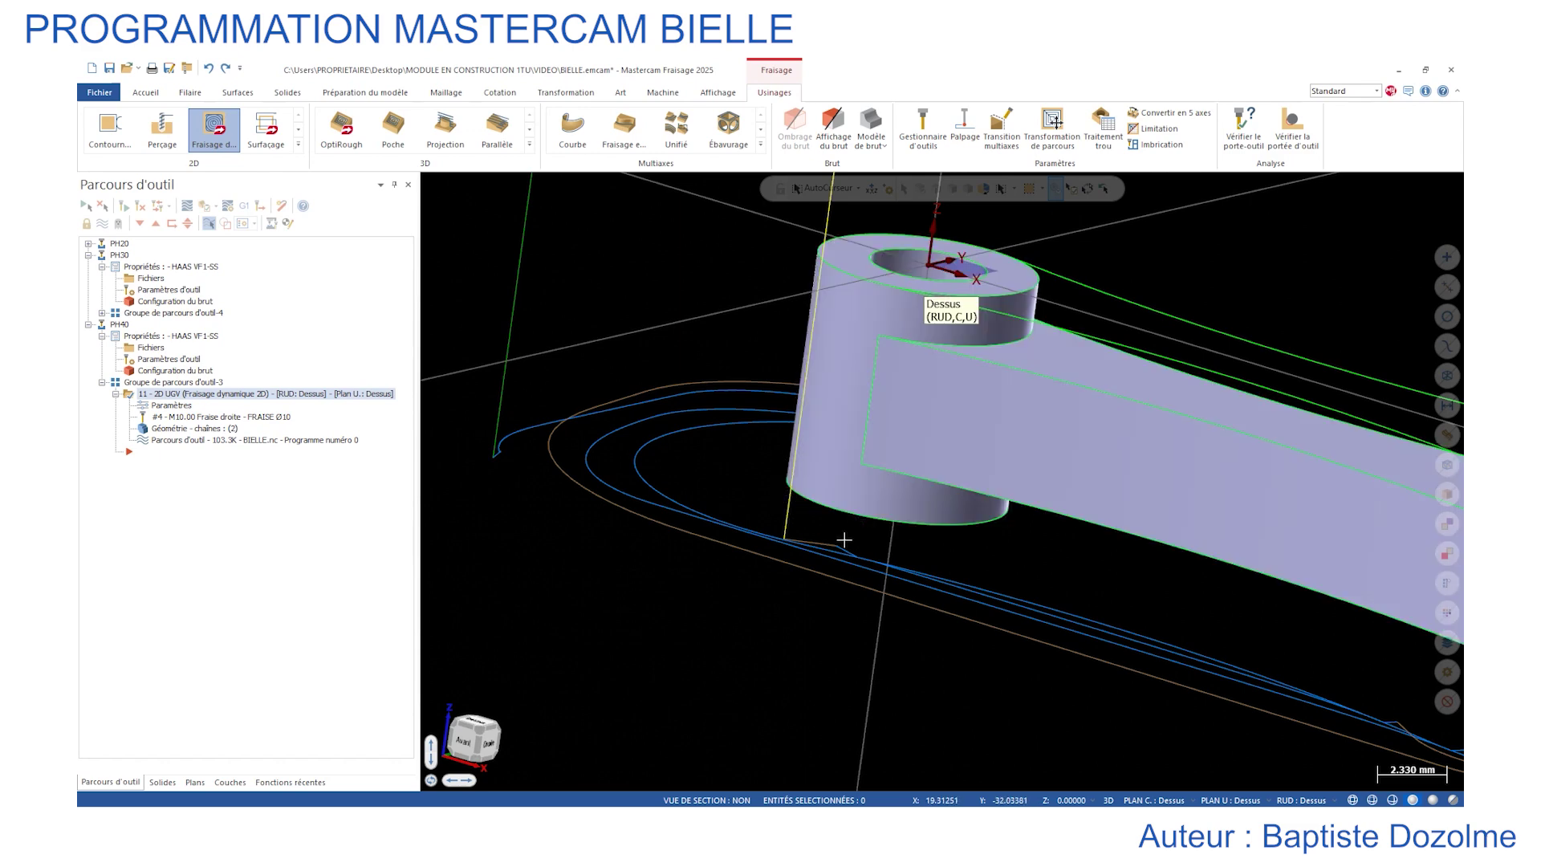
scroll(839, 544, "up", 1)
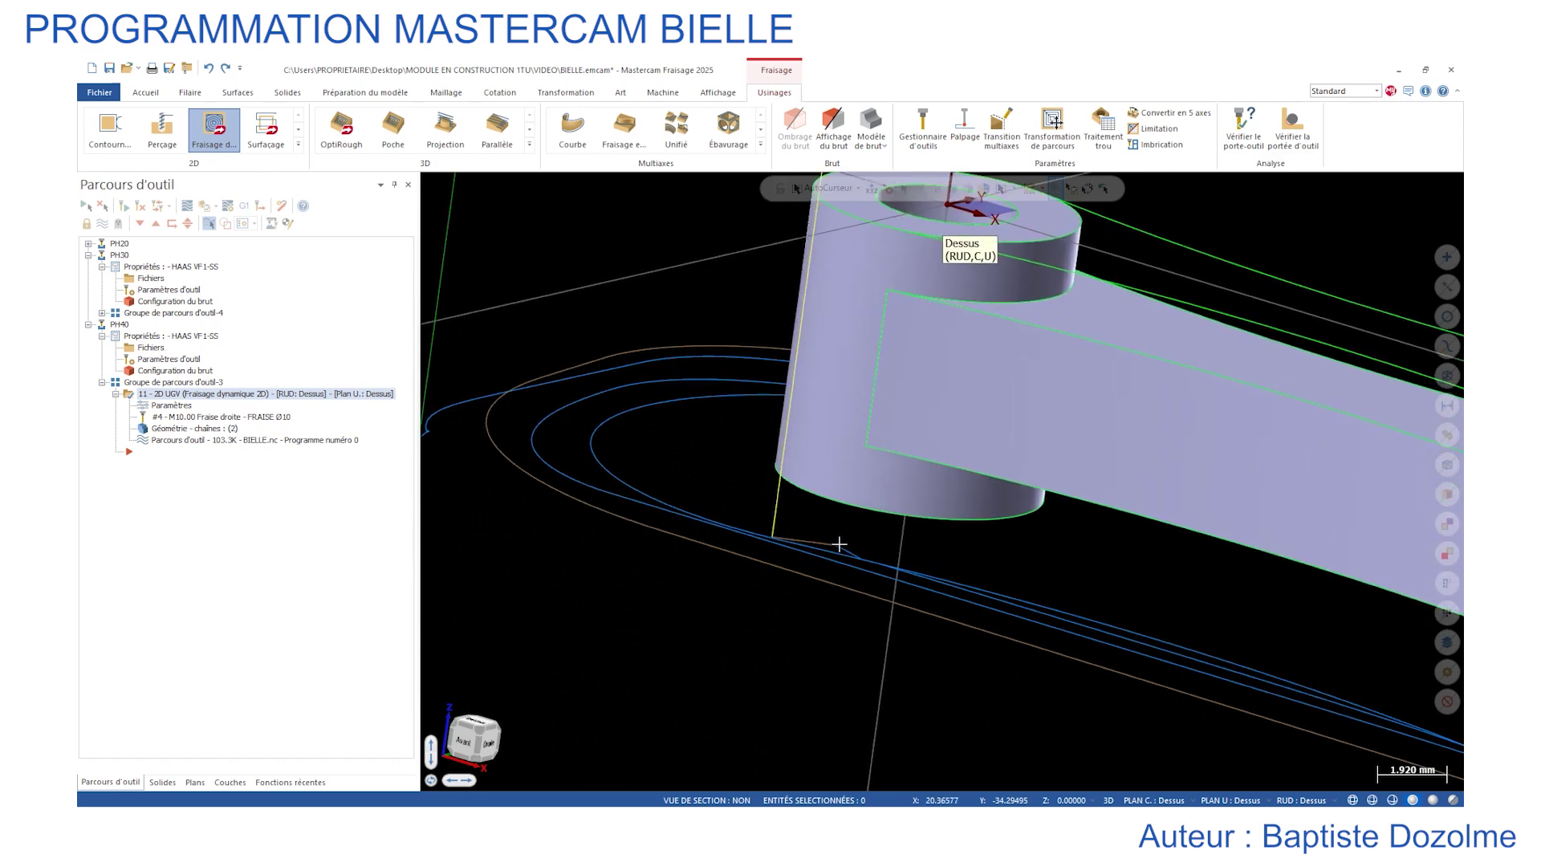
Simulate the dynamic milling toolpath around the connecting rod's outer shape and close the simulation.
left_click(197, 443)
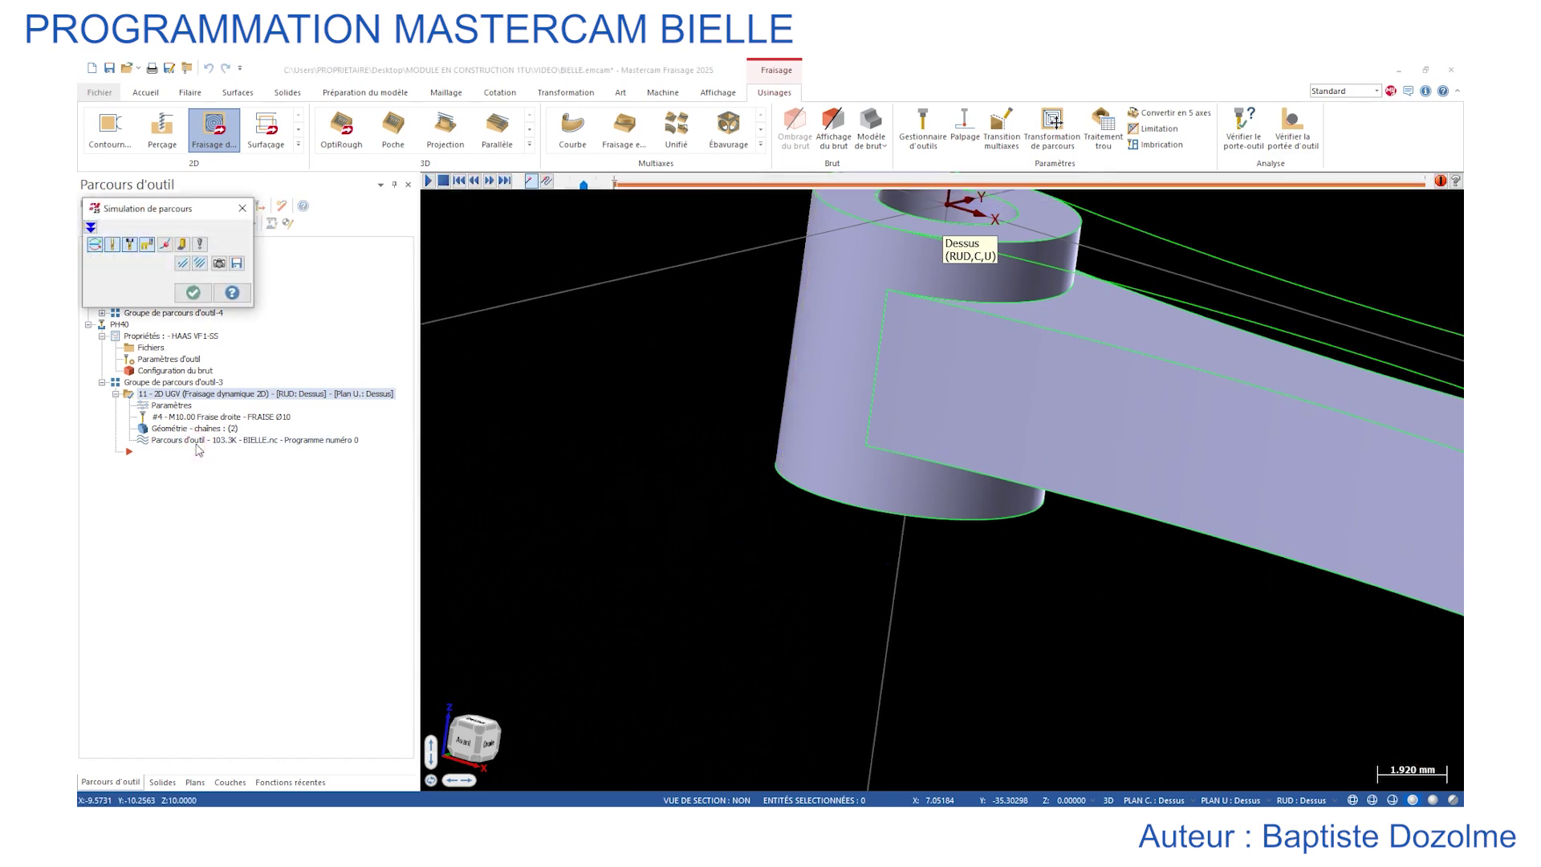
left_click(428, 181)
scroll(889, 417, "down", 2)
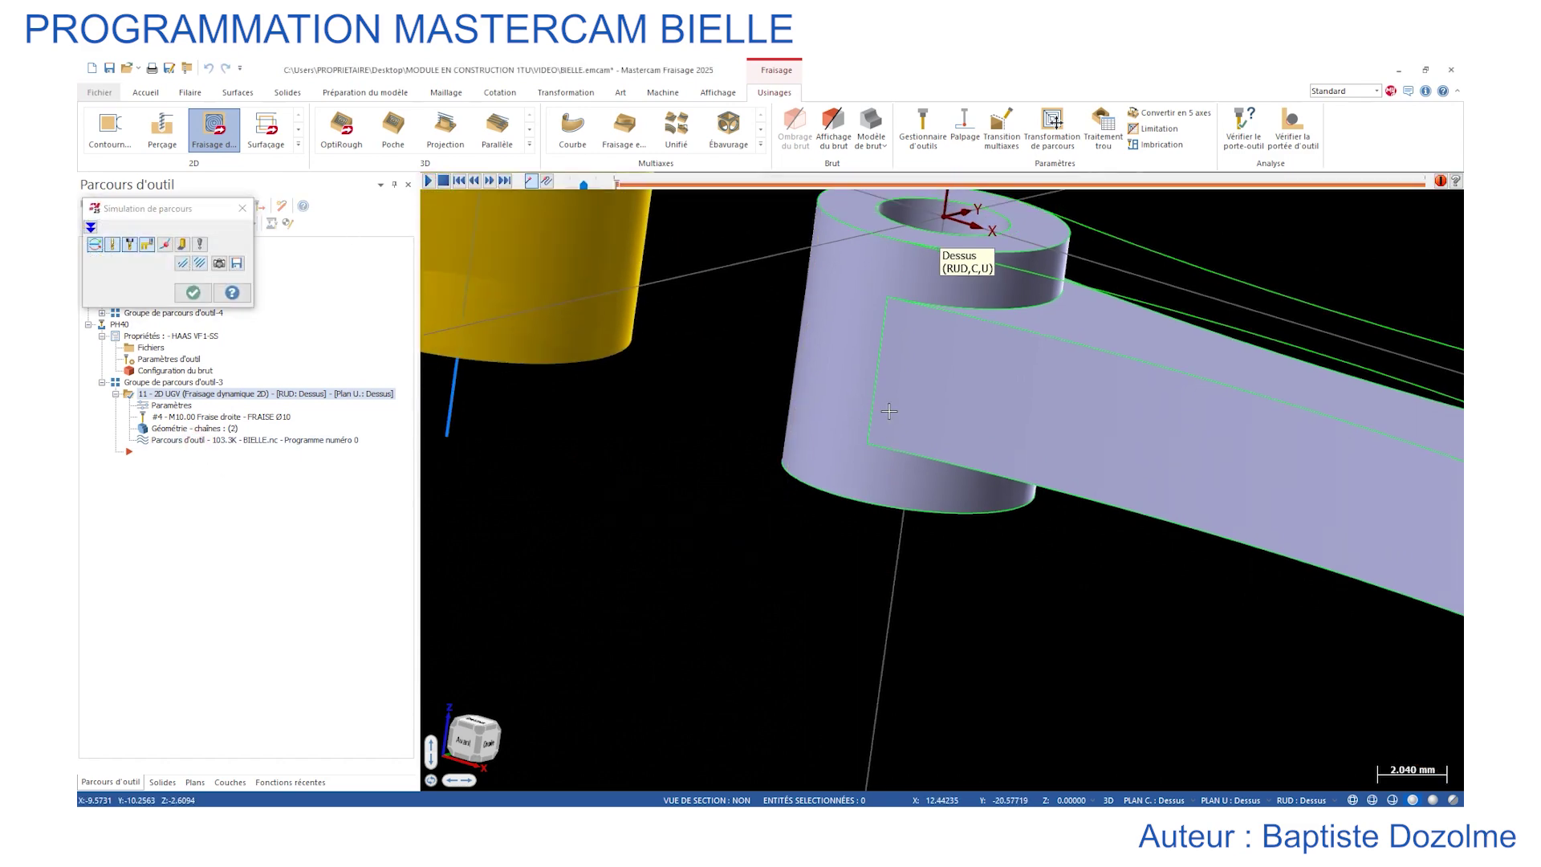
scroll(889, 417, "down", 8)
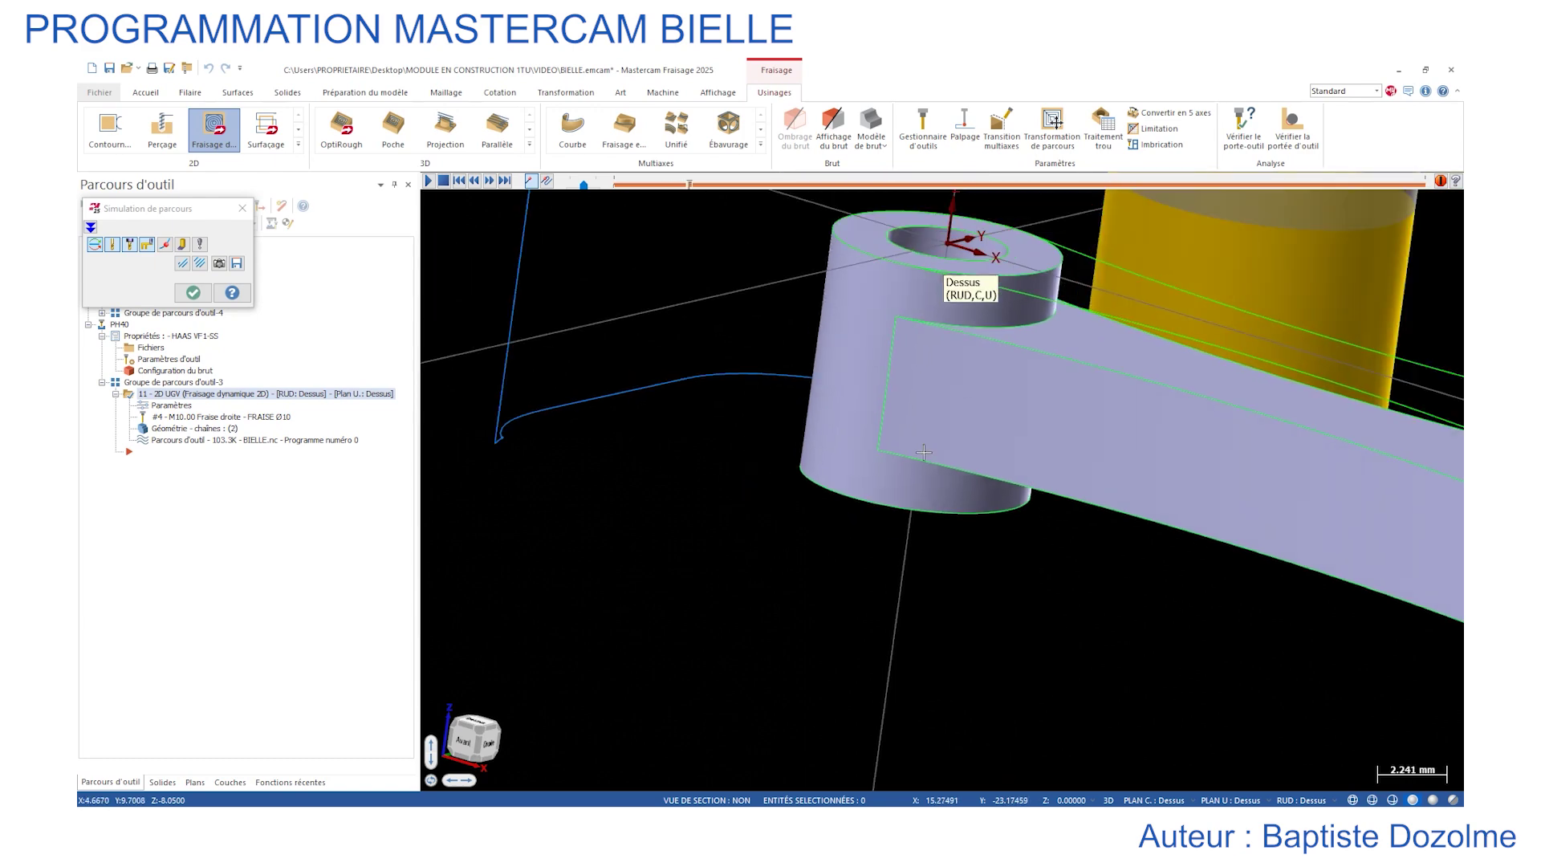
scroll(1032, 512, "up", 6)
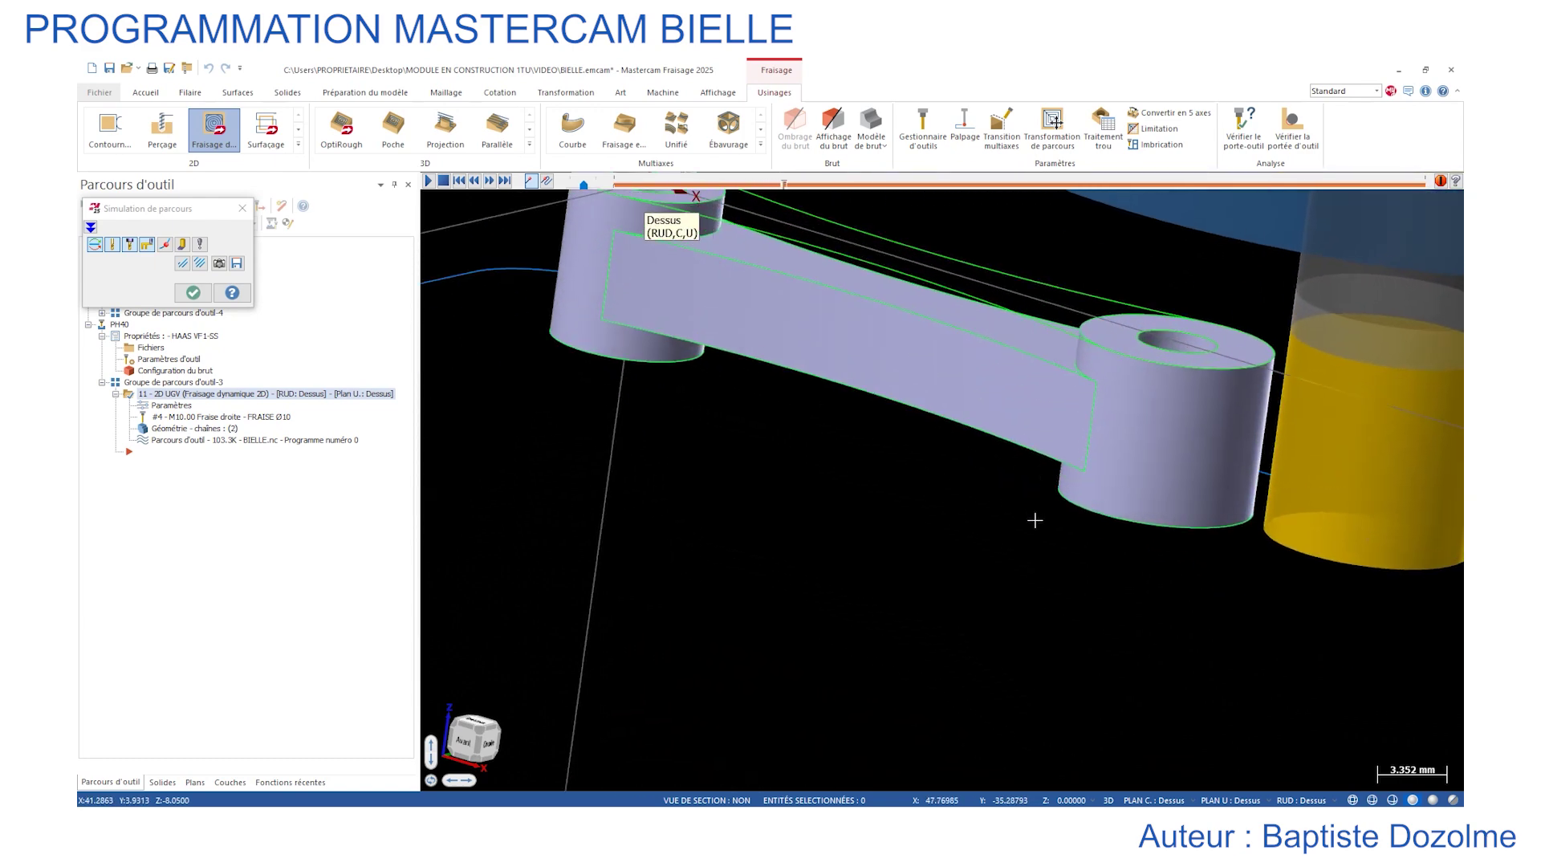
mouse_move(1043, 522)
middle_mouse_down()
mouse_move(1034, 490)
mouse_move(1032, 506)
middle_mouse_up()
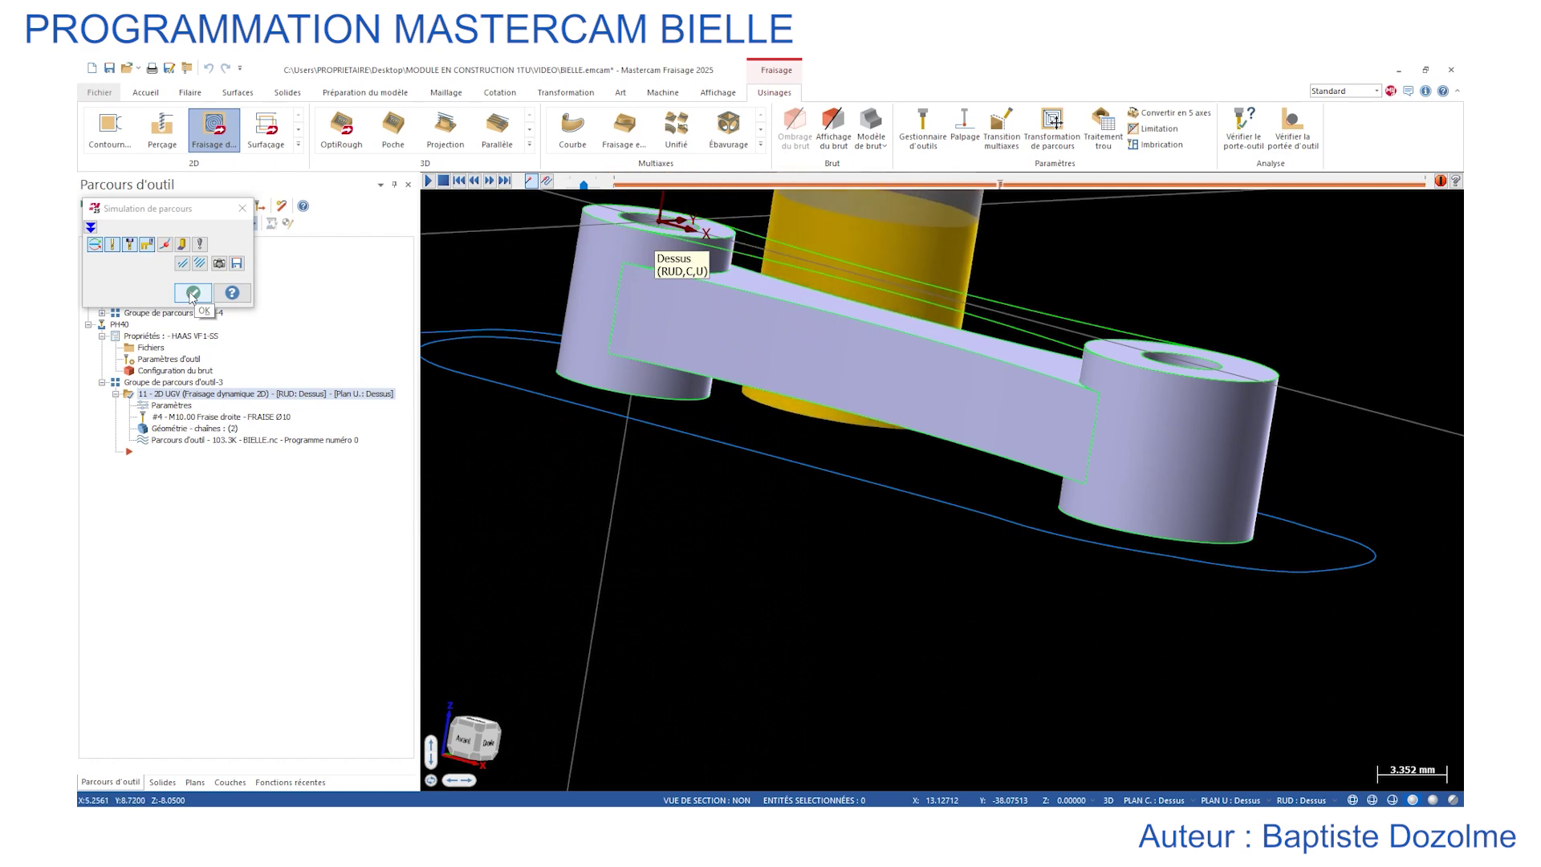
left_click(191, 297)
Create a 2D contour operation in PH40 and chain the connecting rod's silhouette curve as its geometry.
mouse_move(739, 406)
middle_mouse_down()
mouse_move(722, 437)
mouse_move(738, 424)
middle_mouse_up()
left_click(109, 128)
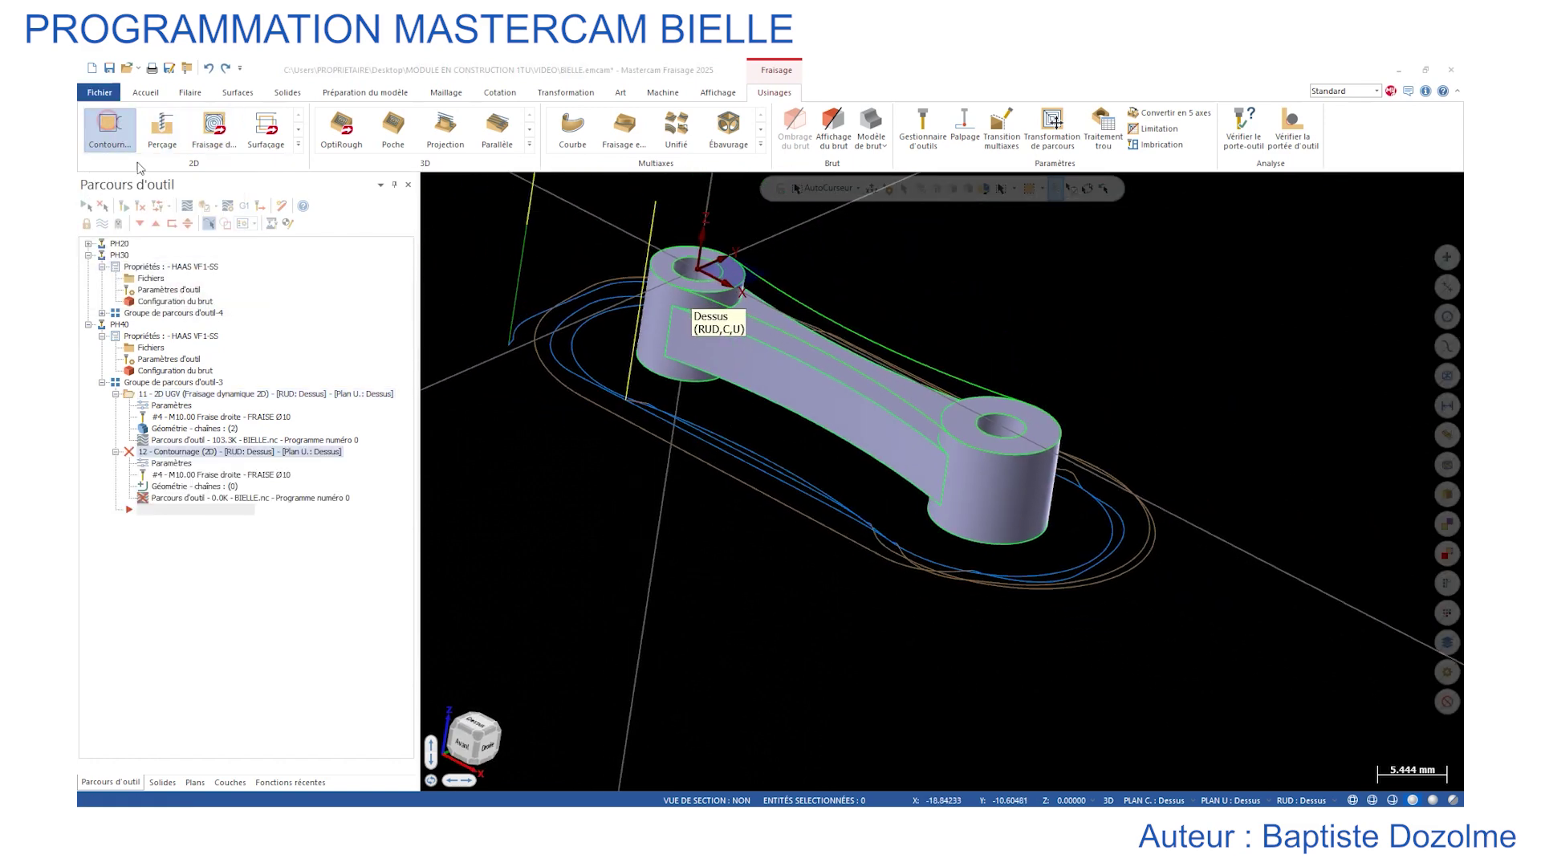
left_click(913, 358)
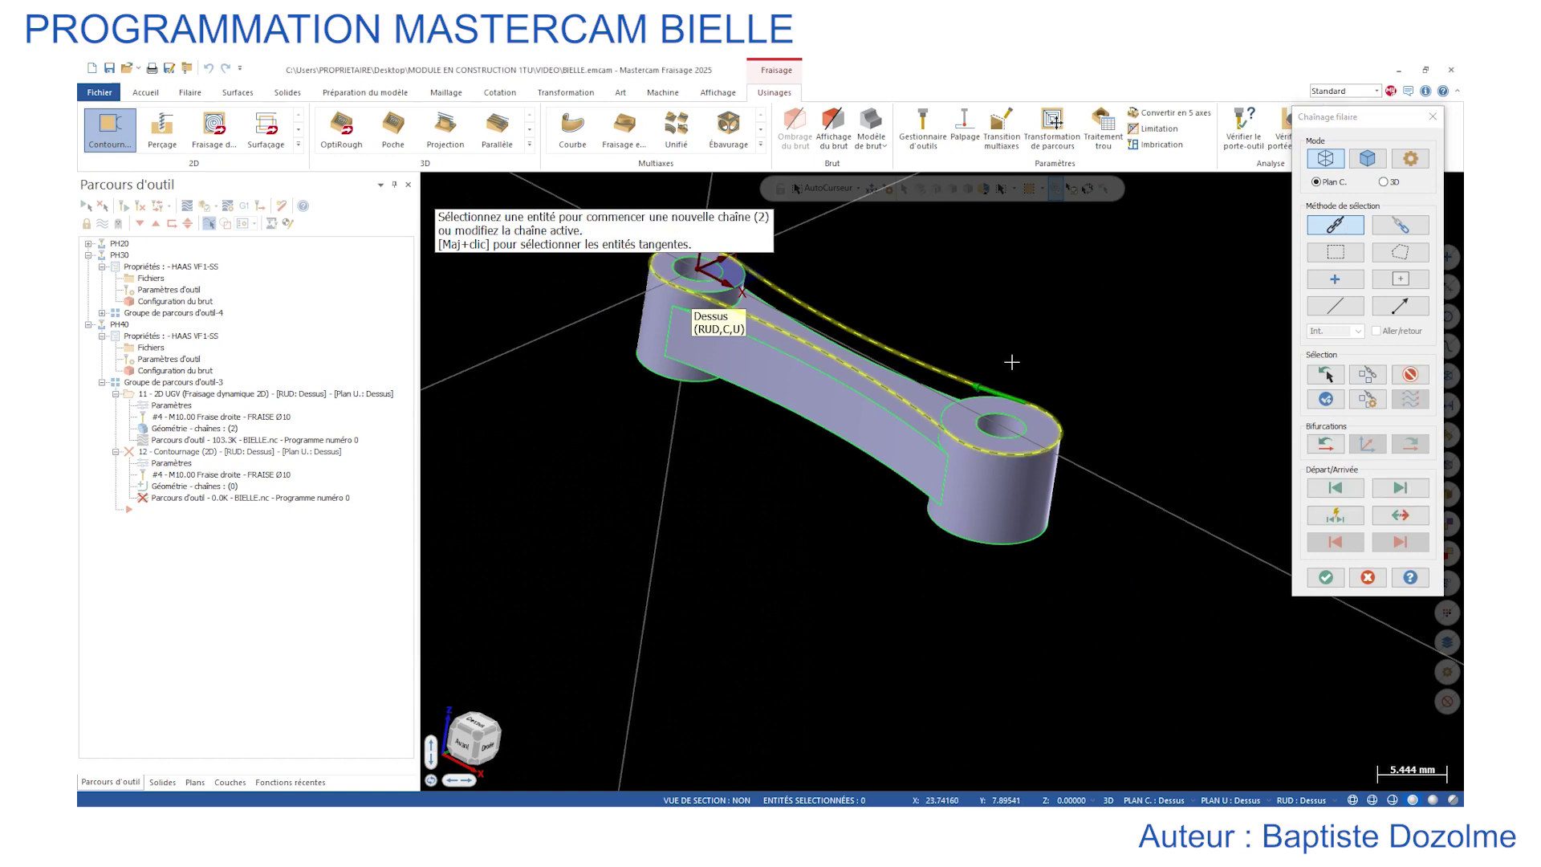
middle_click_drag(1012, 362, 961, 387)
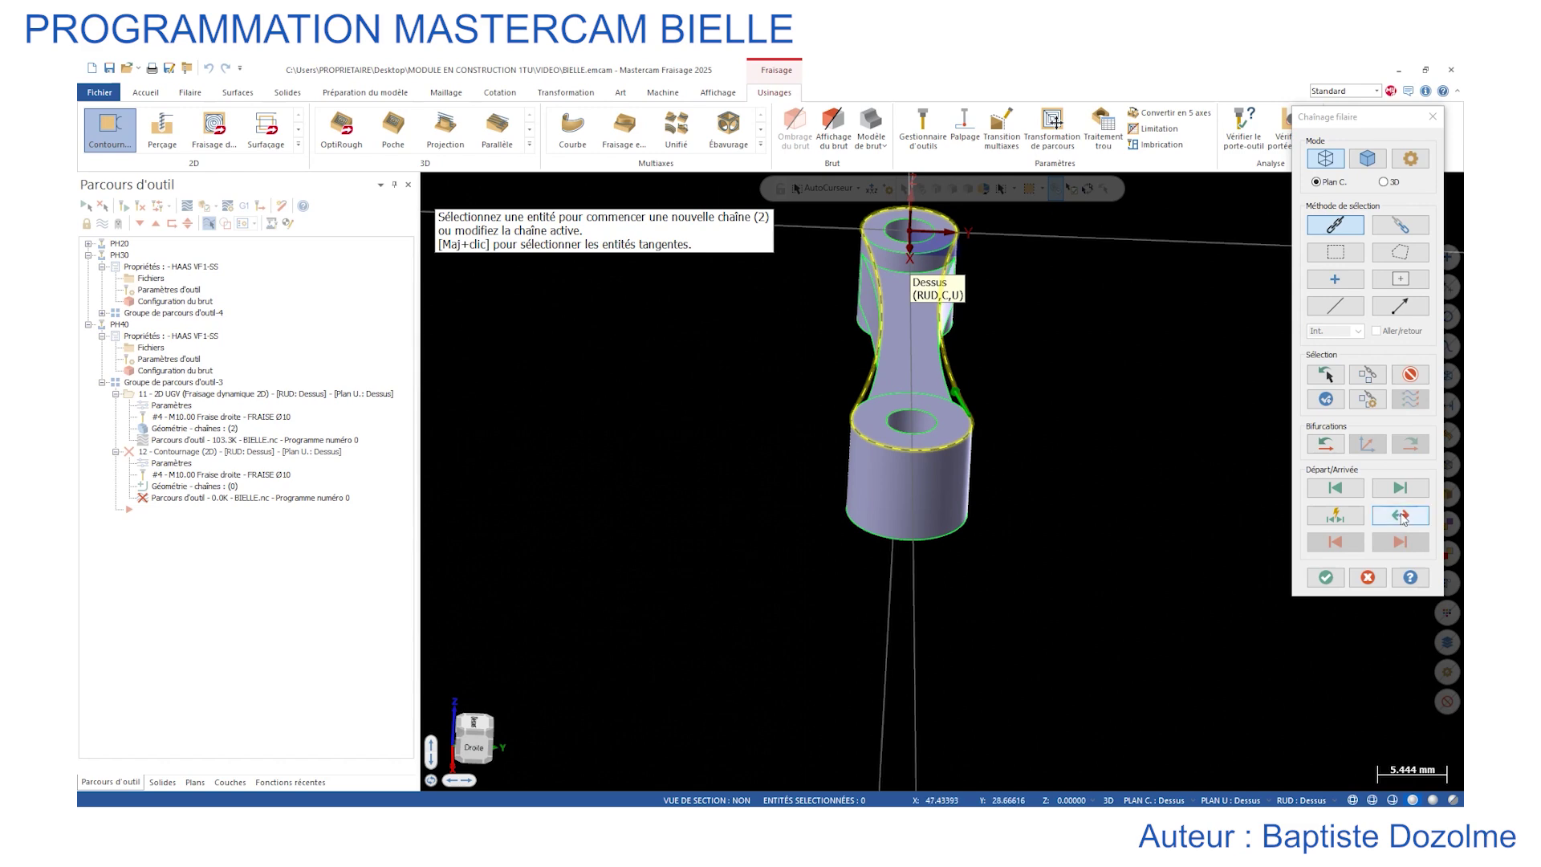
Move the contour chain's start point along the connecting rod's long side and accept the chain.
mouse_move(1159, 506)
middle_mouse_down()
mouse_move(991, 346)
mouse_move(821, 369)
mouse_move(650, 344)
mouse_move(586, 353)
middle_mouse_up()
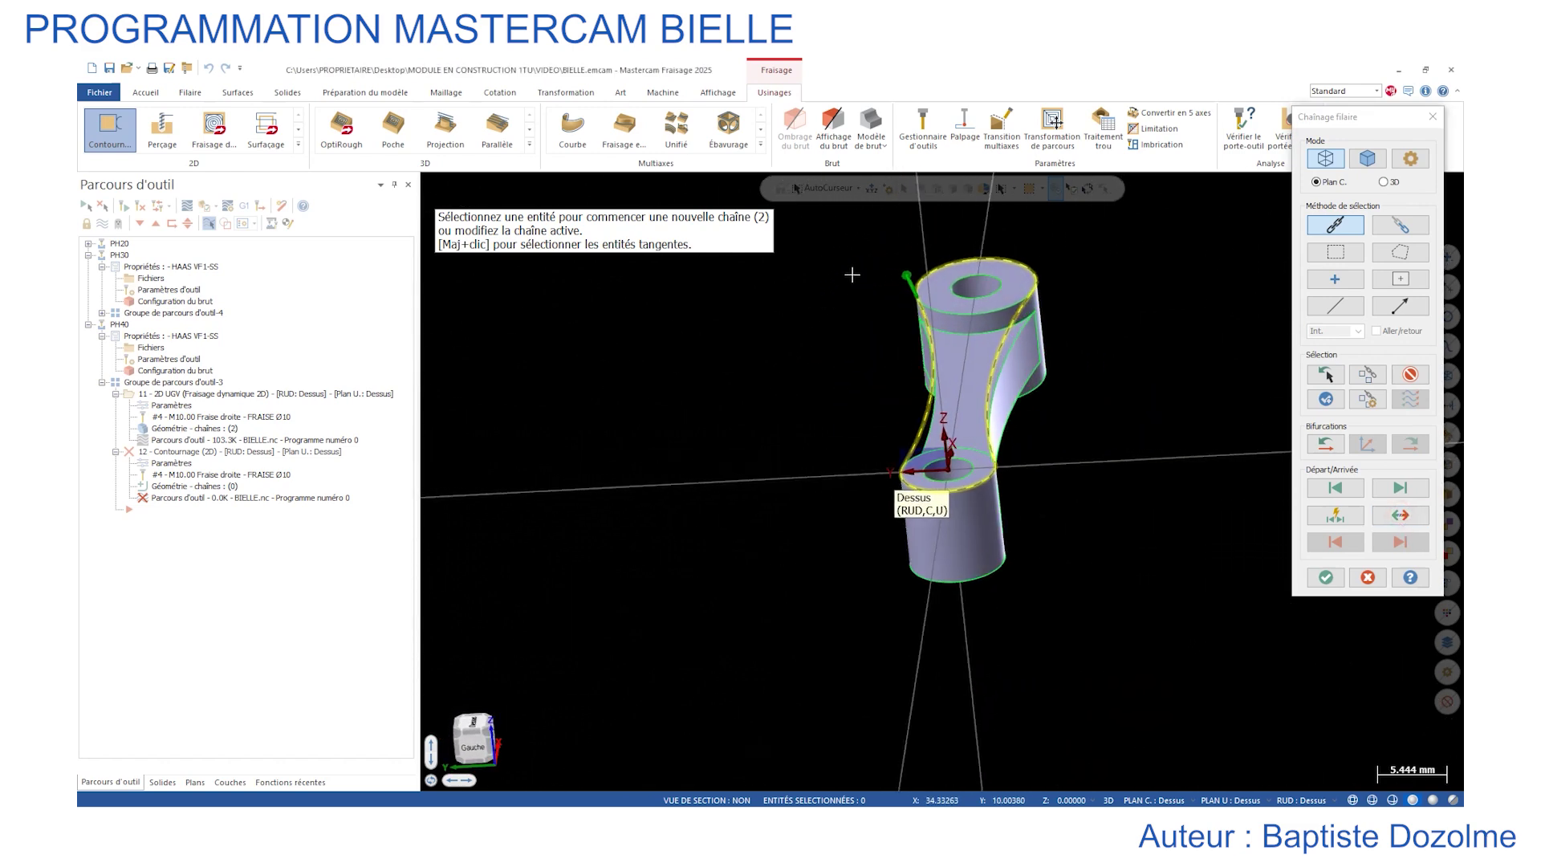
scroll(898, 274, "up", 5)
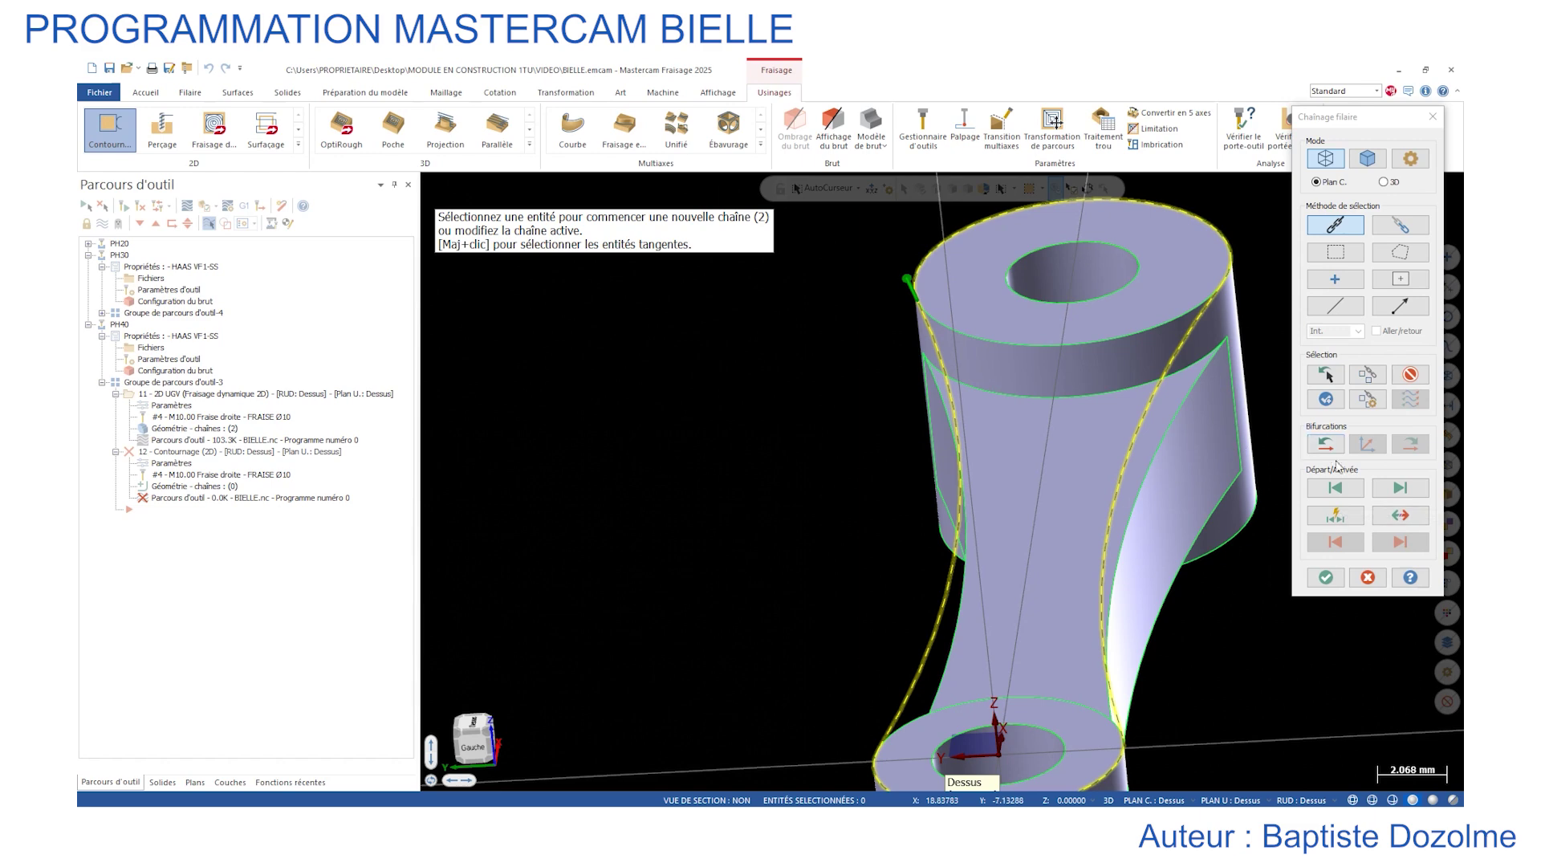
left_click(1336, 515)
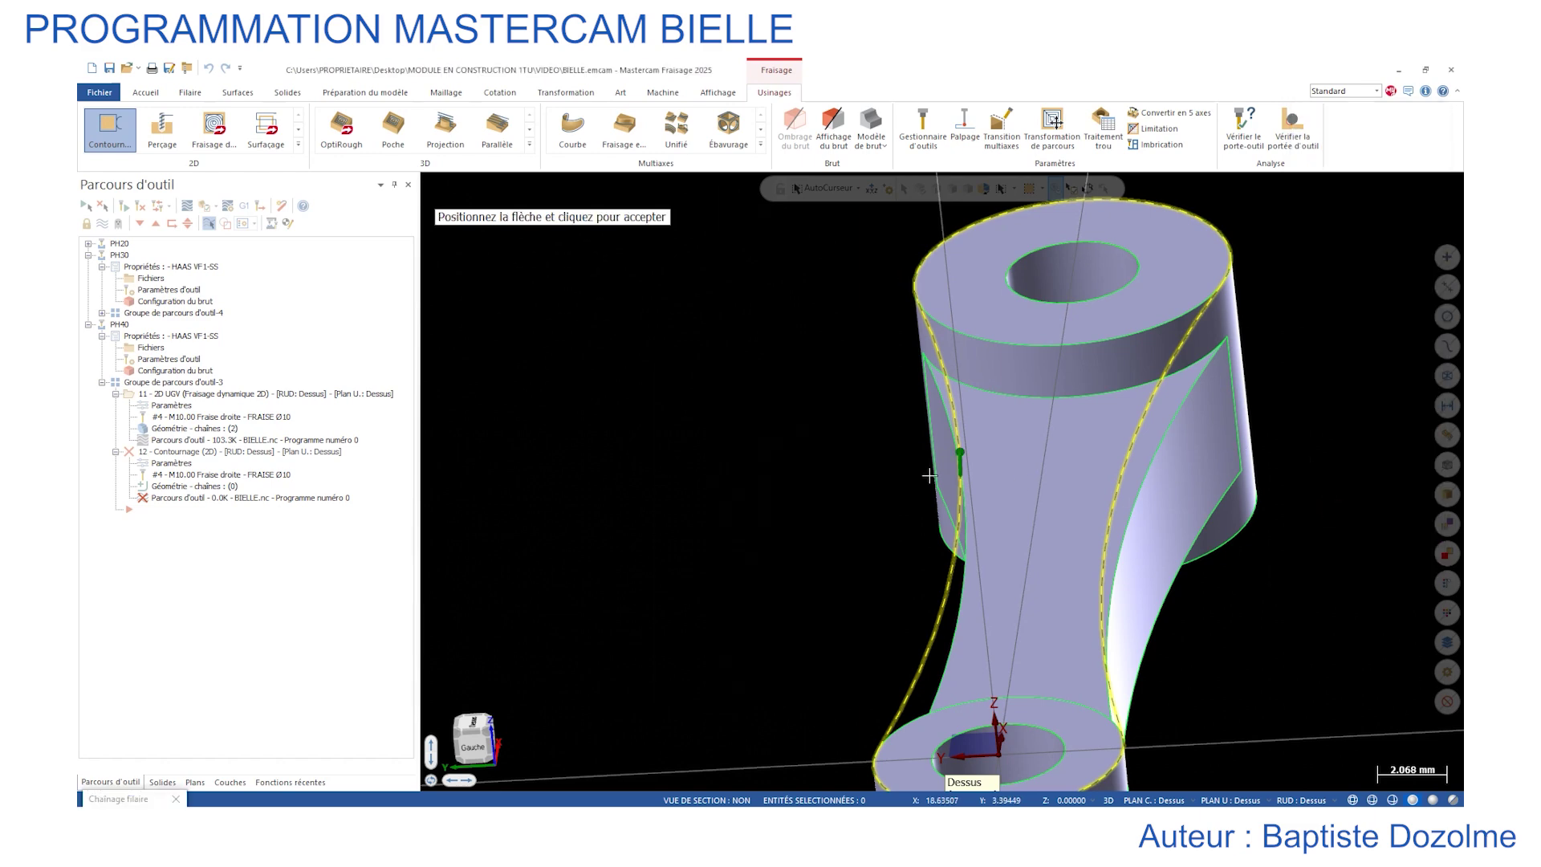
middle_click_drag(929, 472, 1081, 464)
scroll(1080, 464, "down", 3)
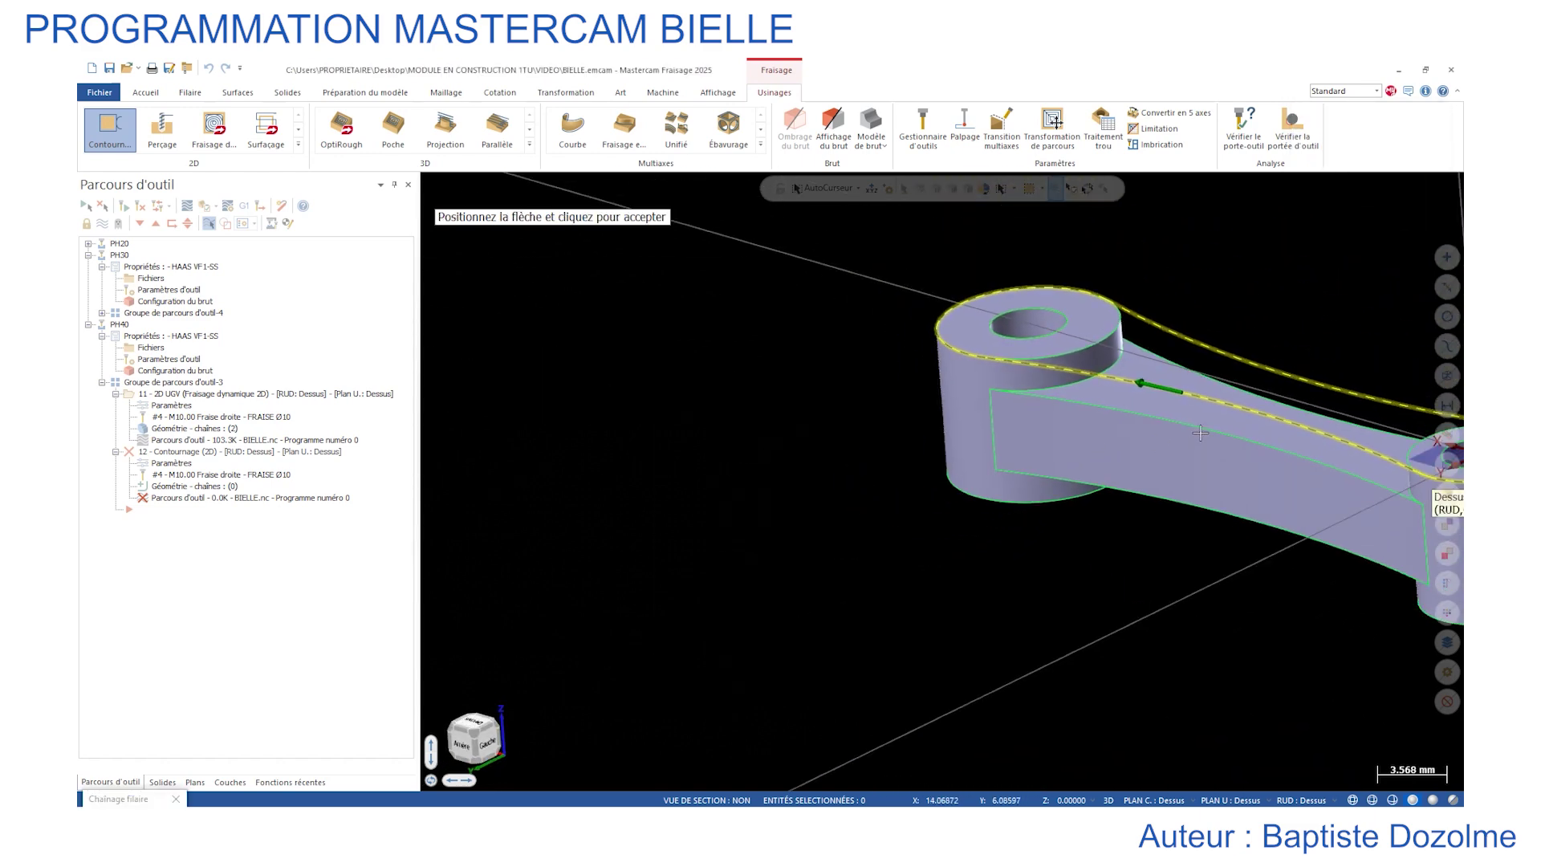
left_click(1230, 405)
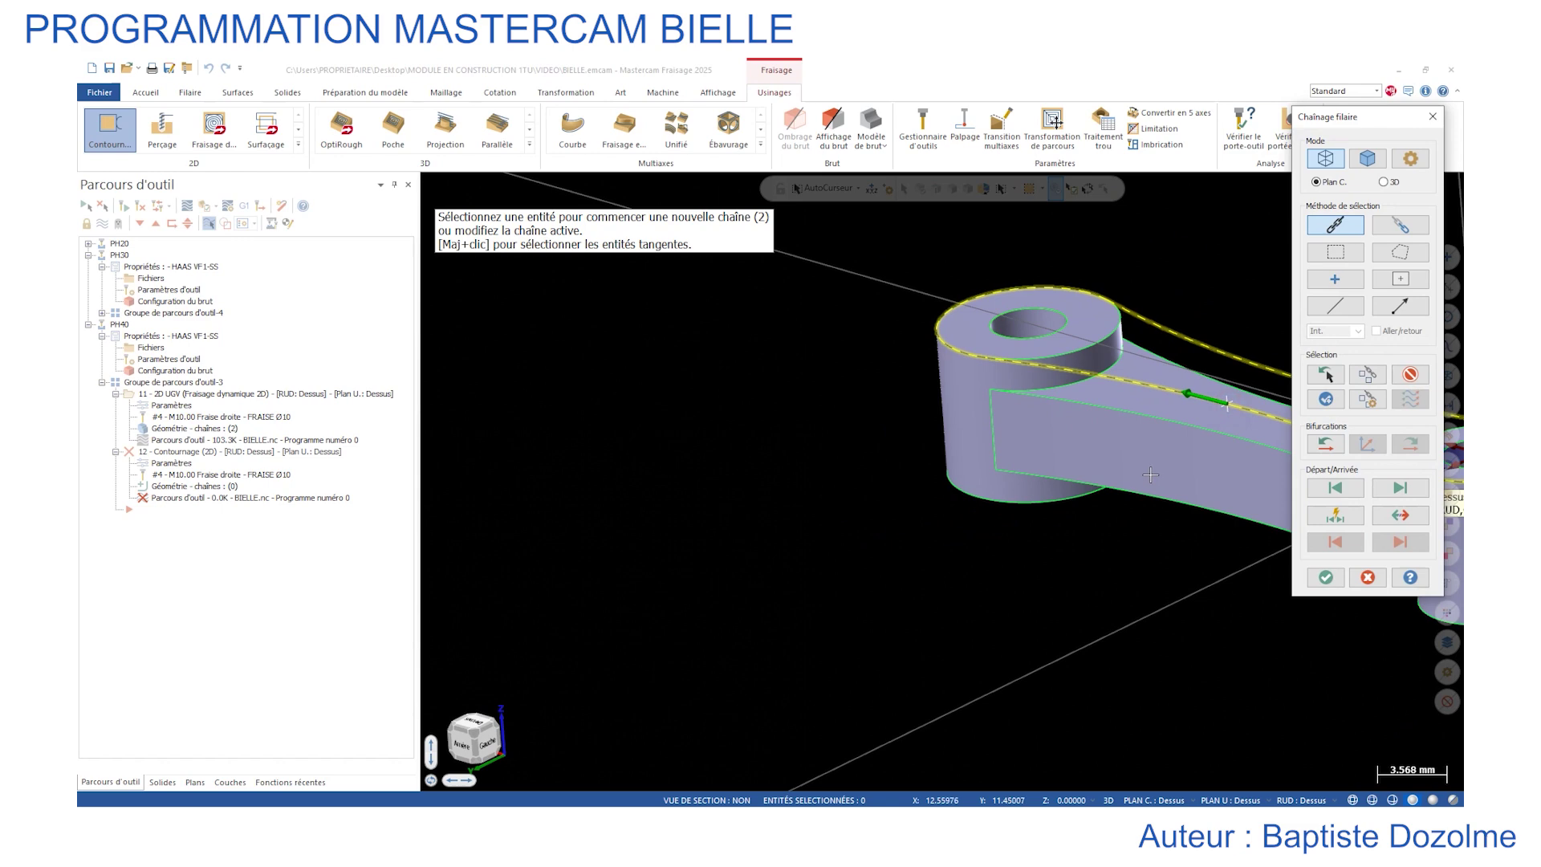
left_click(1334, 576)
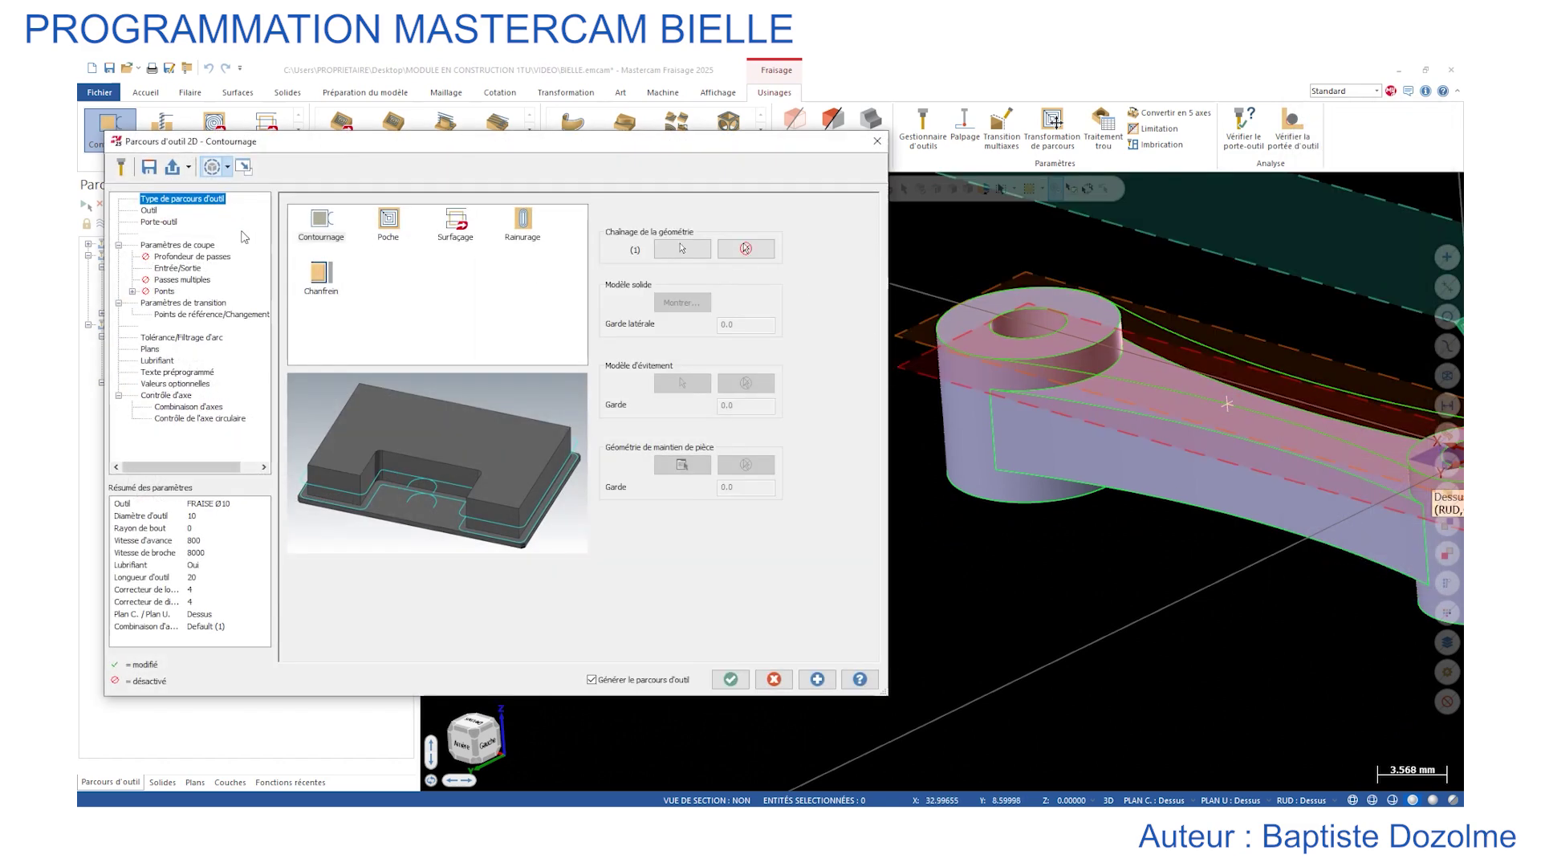
Select the FRAISE Ø10 end mill for the contour and set its feed rate to 600.
left_click(149, 211)
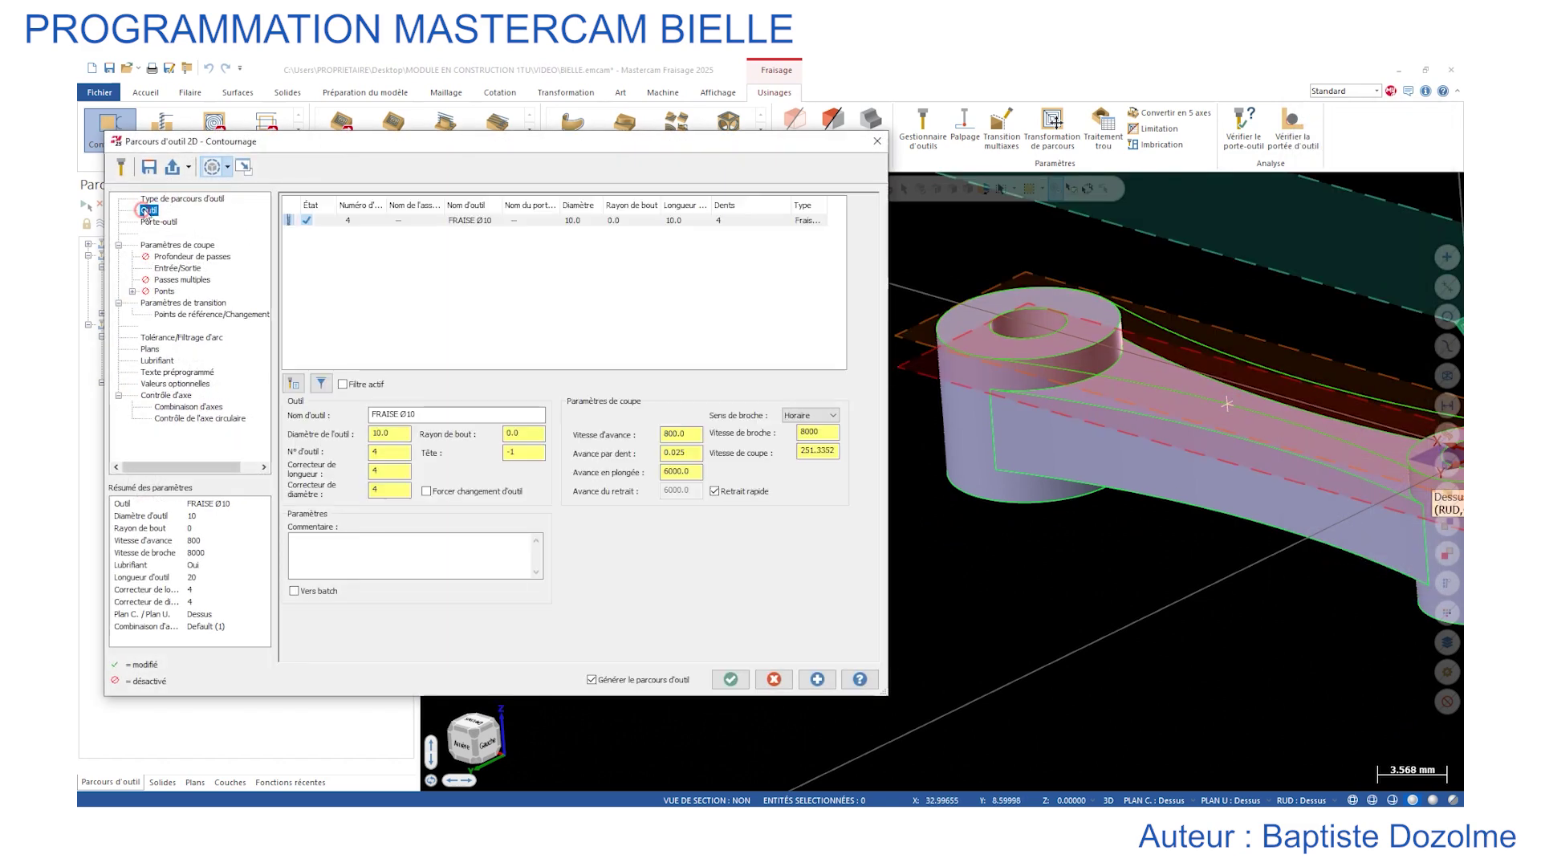
left_click(460, 221)
left_click_drag(693, 433, 586, 419)
type("60")
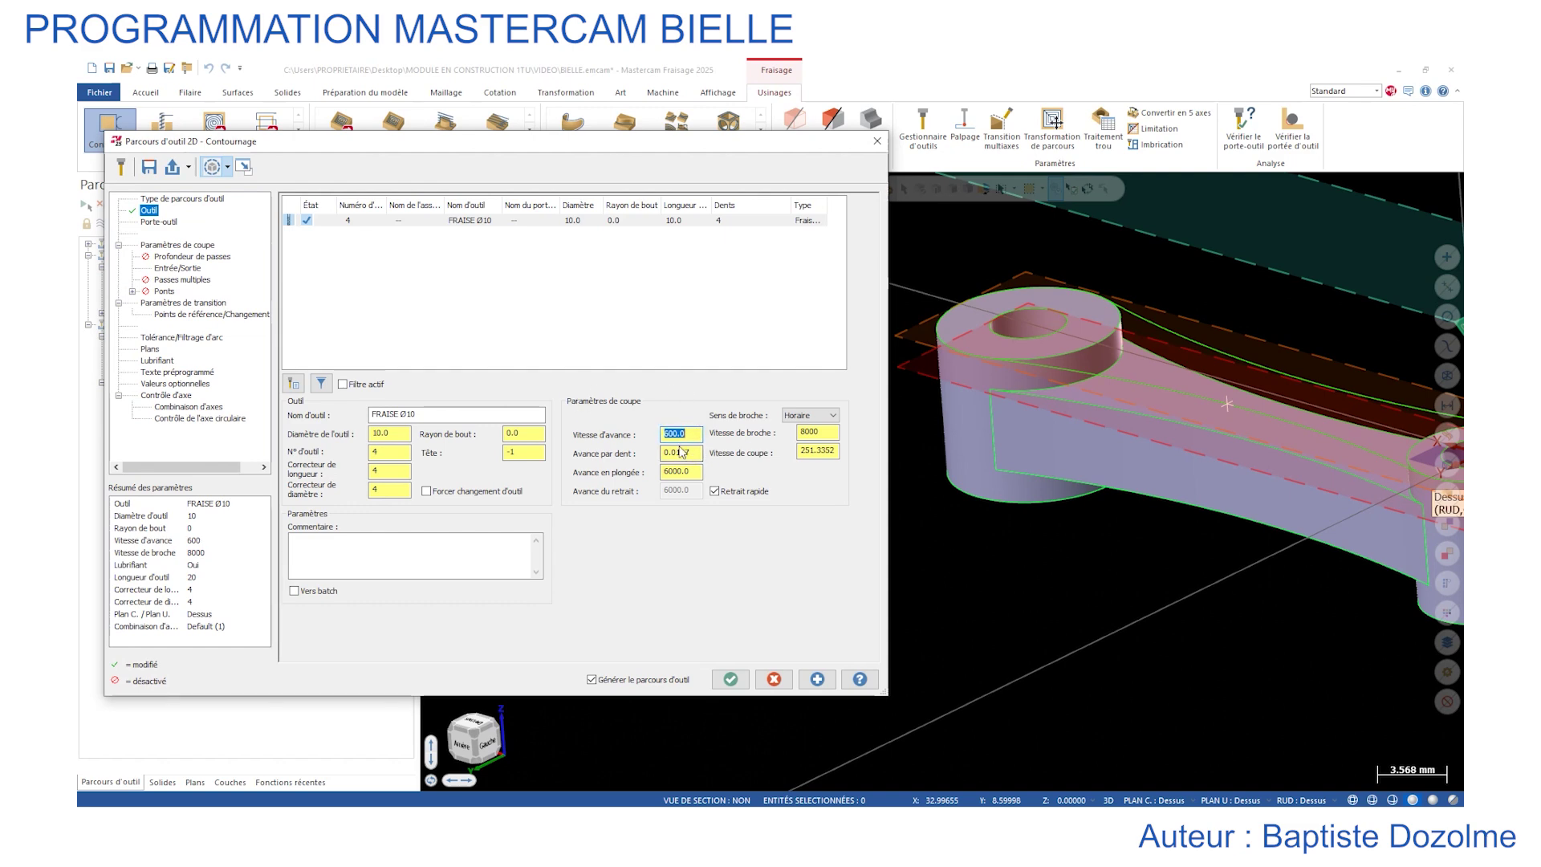
Replace the floor stock allowance in the contour's cutting parameters and set the contour depth to -8.2.
left_click(185, 245)
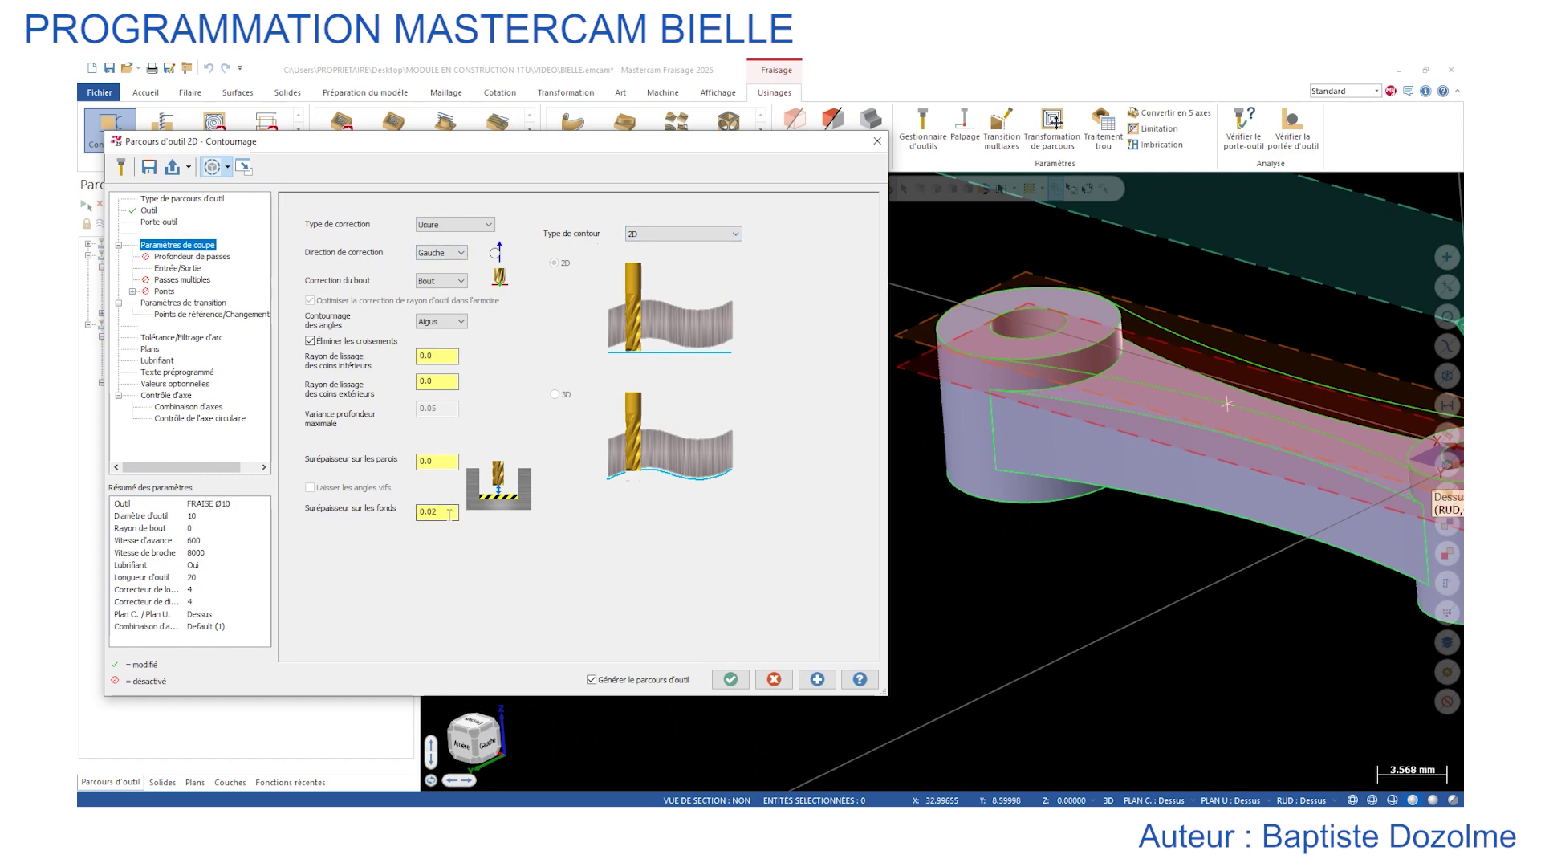
left_click_drag(450, 512, 365, 520)
key("Return")
left_click(199, 305)
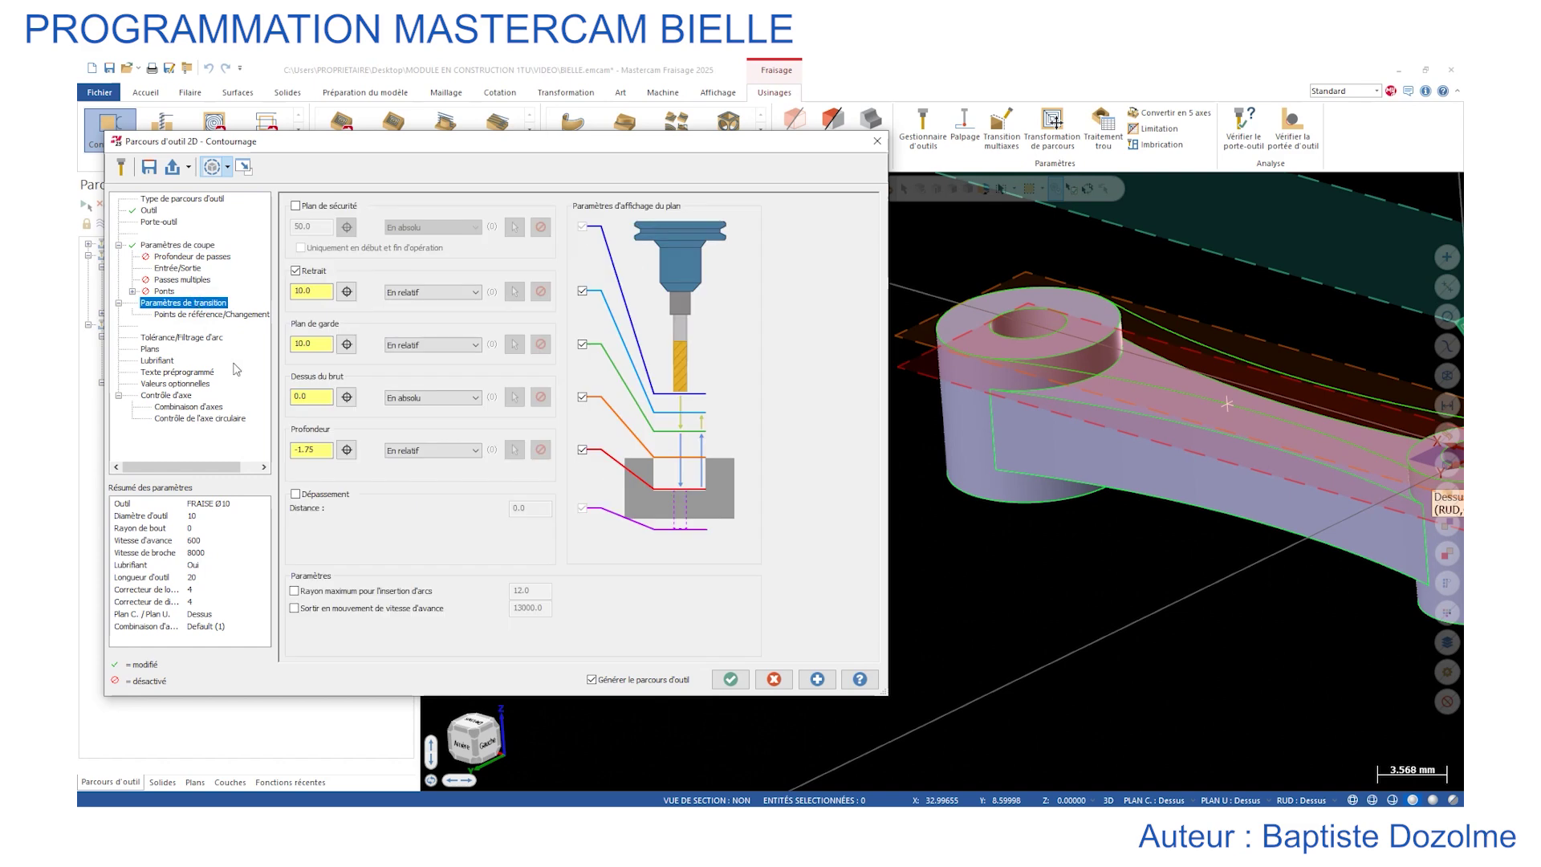
left_click_drag(320, 447, 228, 451)
type("-8.2")
key("Return")
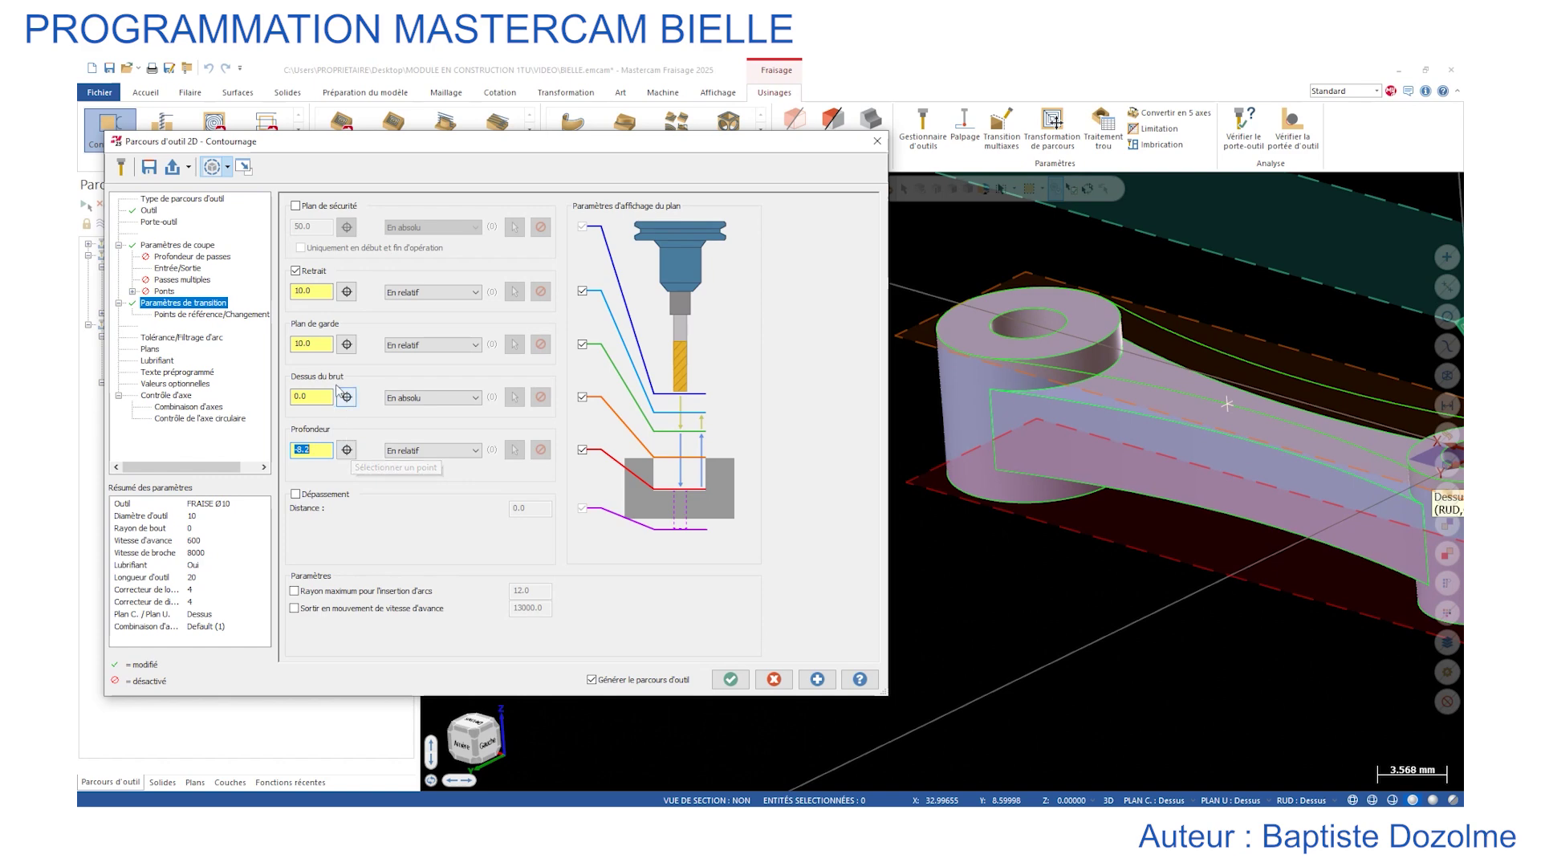
Set the contour's lead-in/lead-out overlap to 1.0, apply it, and inspect the entry and exit moves.
left_click(172, 268)
double_click(788, 218)
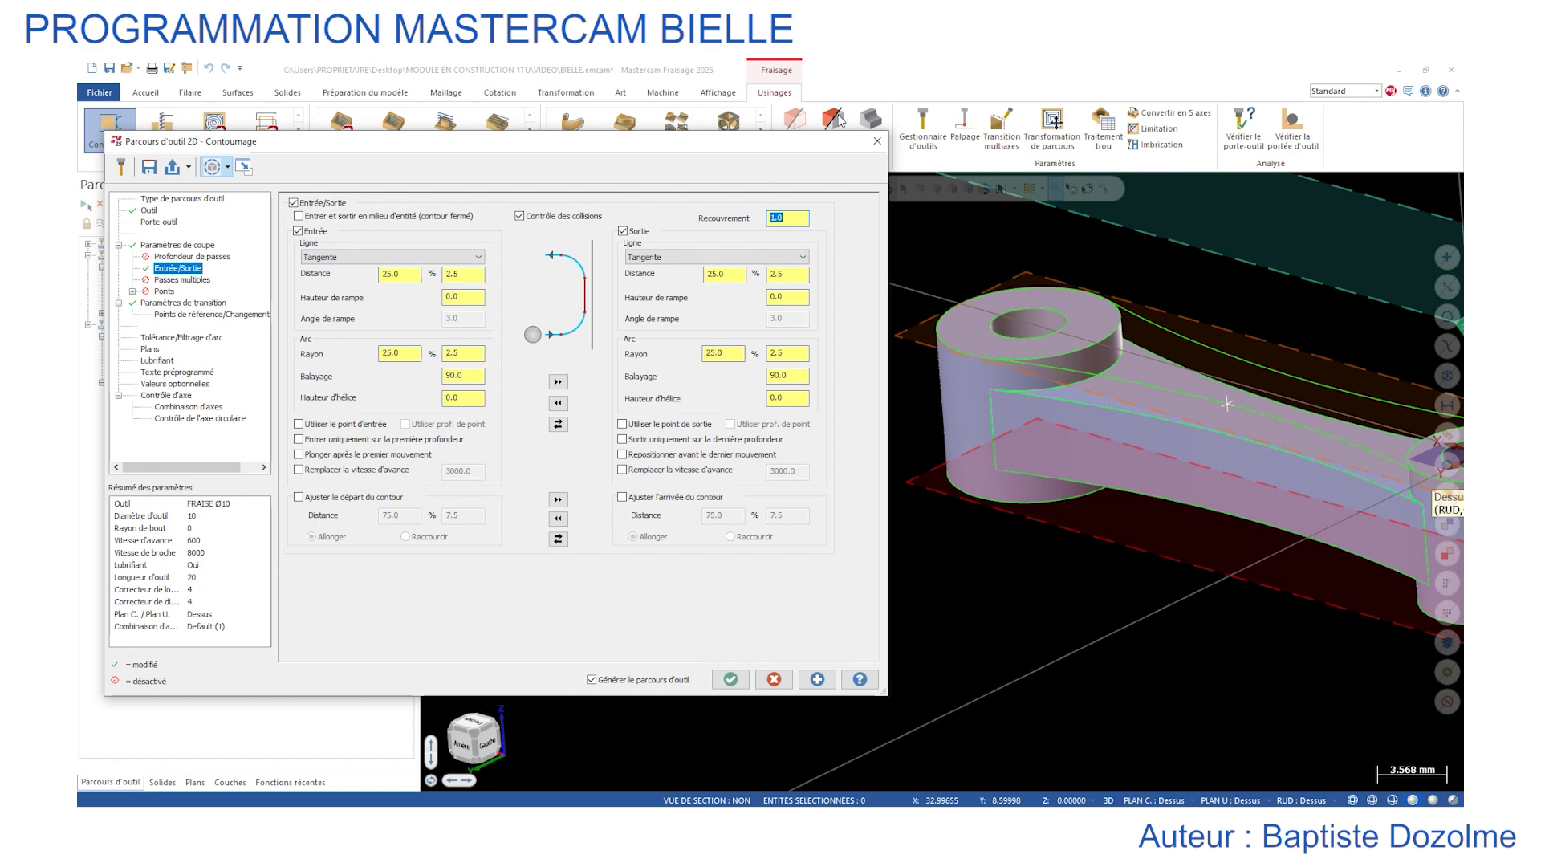
scroll(1043, 482, "down", 2)
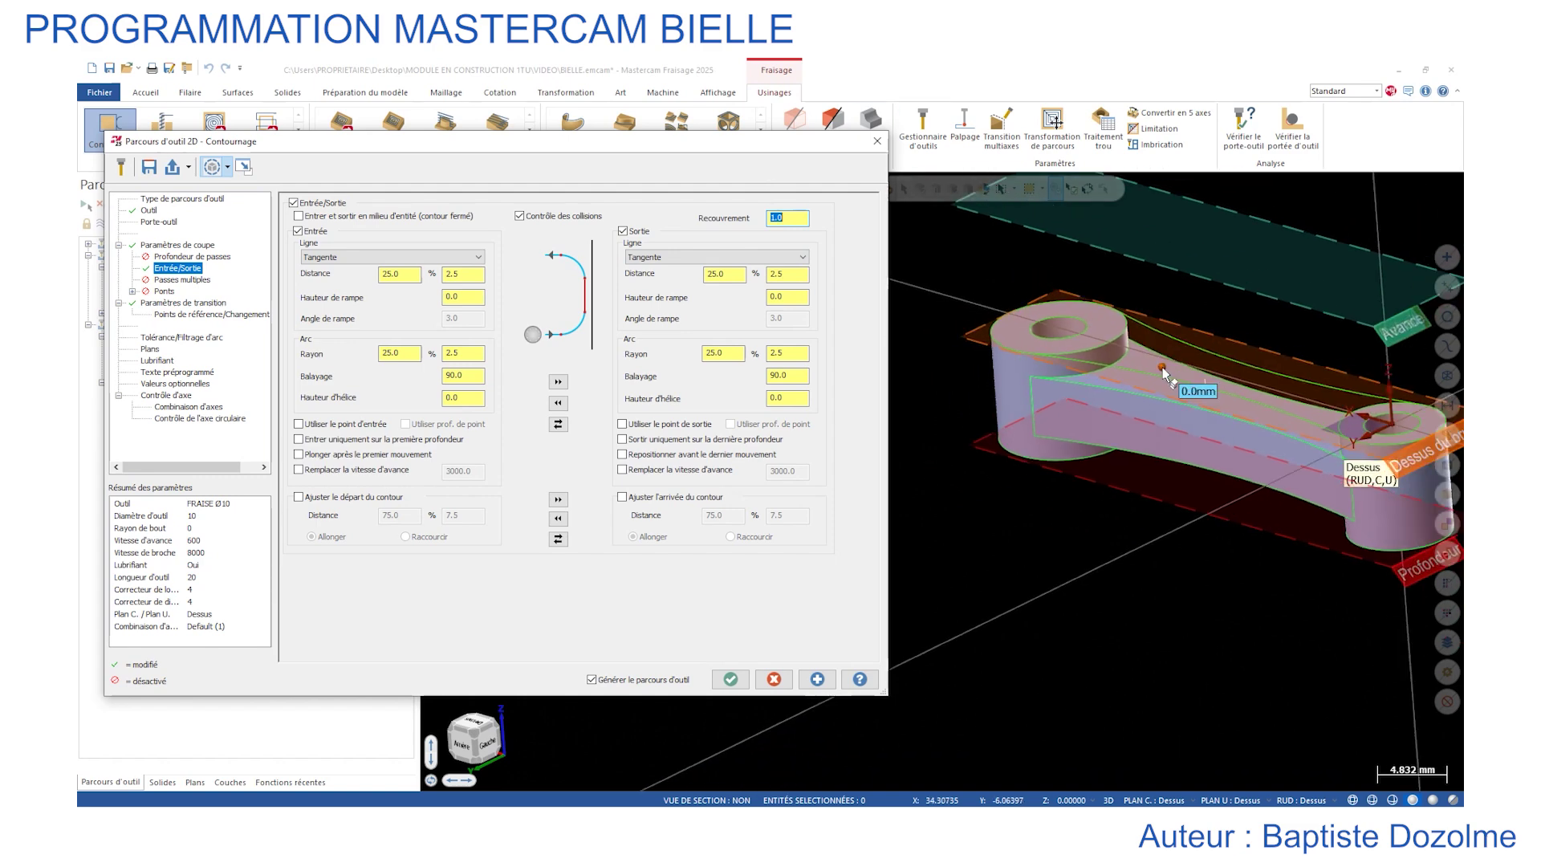
left_click(816, 680)
scroll(1087, 522, "up", 3)
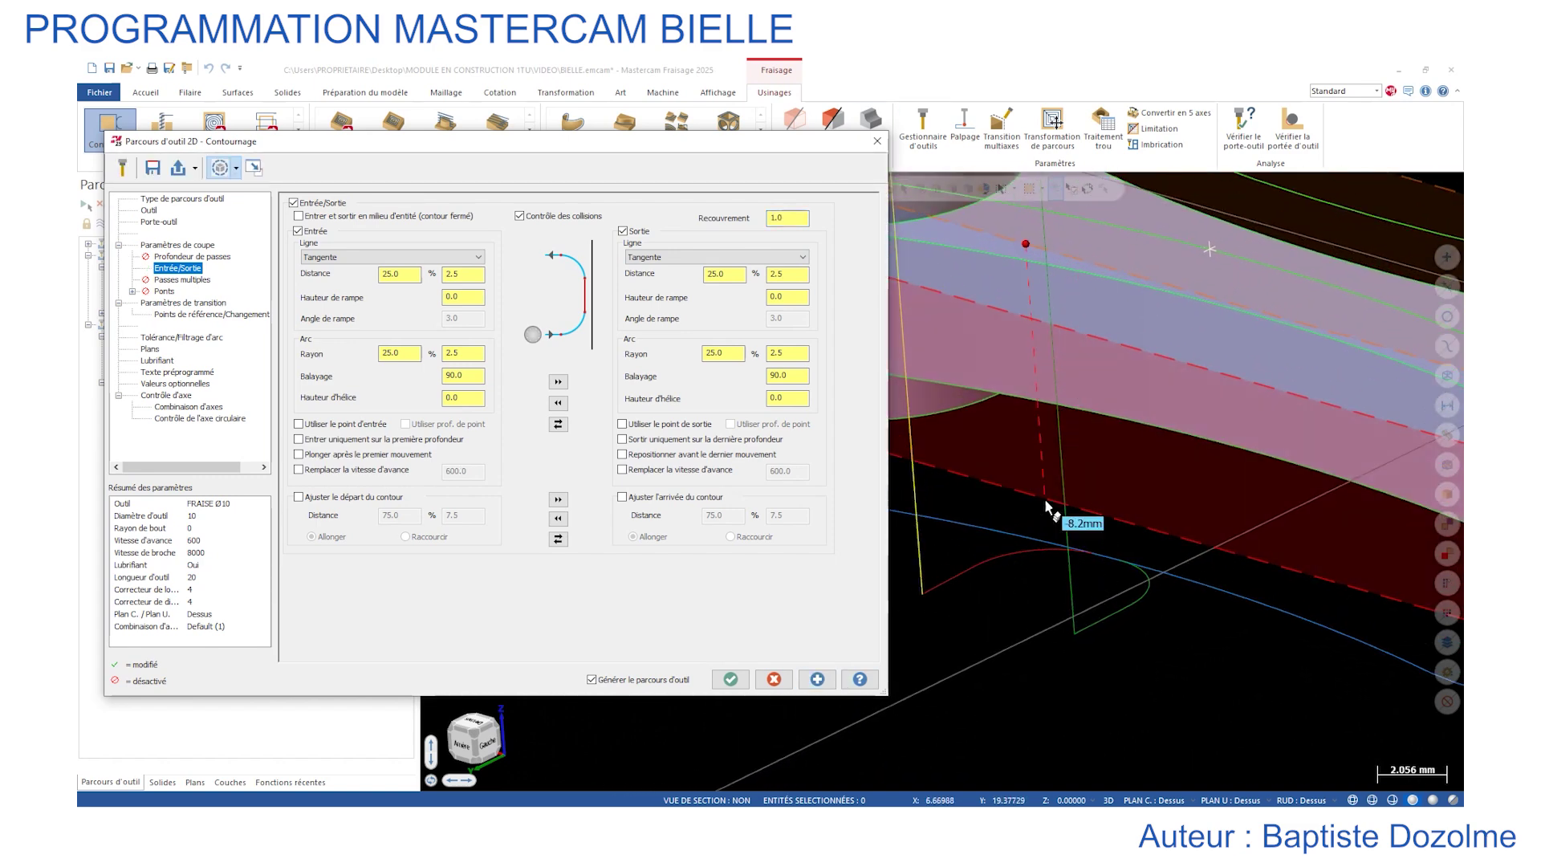
scroll(1048, 507, "down", 1)
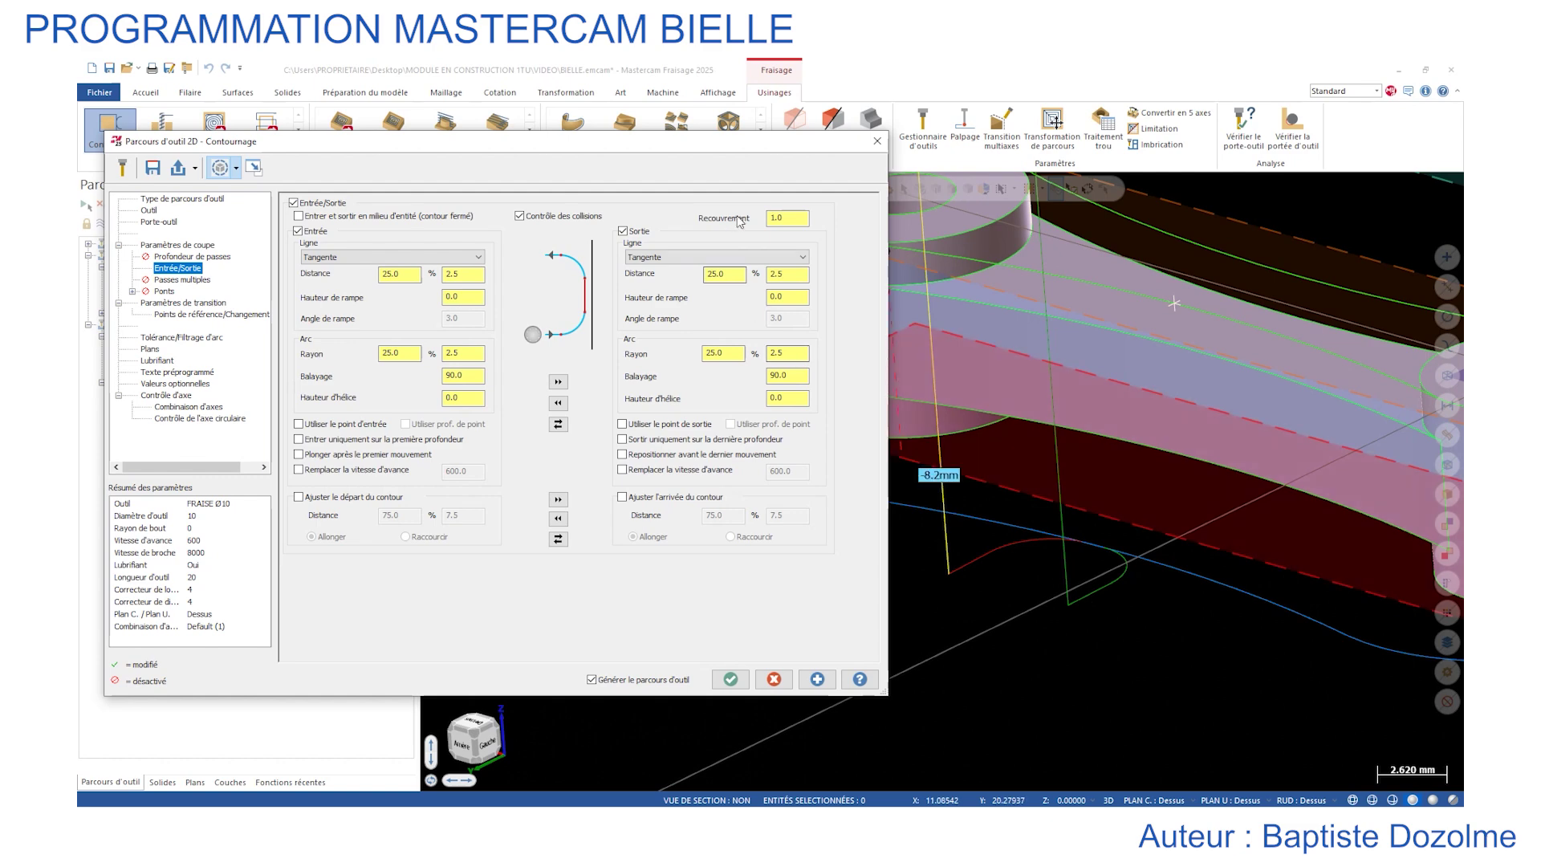
Try a lead-in/lead-out overlap of 0.0 for comparison, then restore the overlap to 1.0.
left_click(793, 215)
left_click(819, 679)
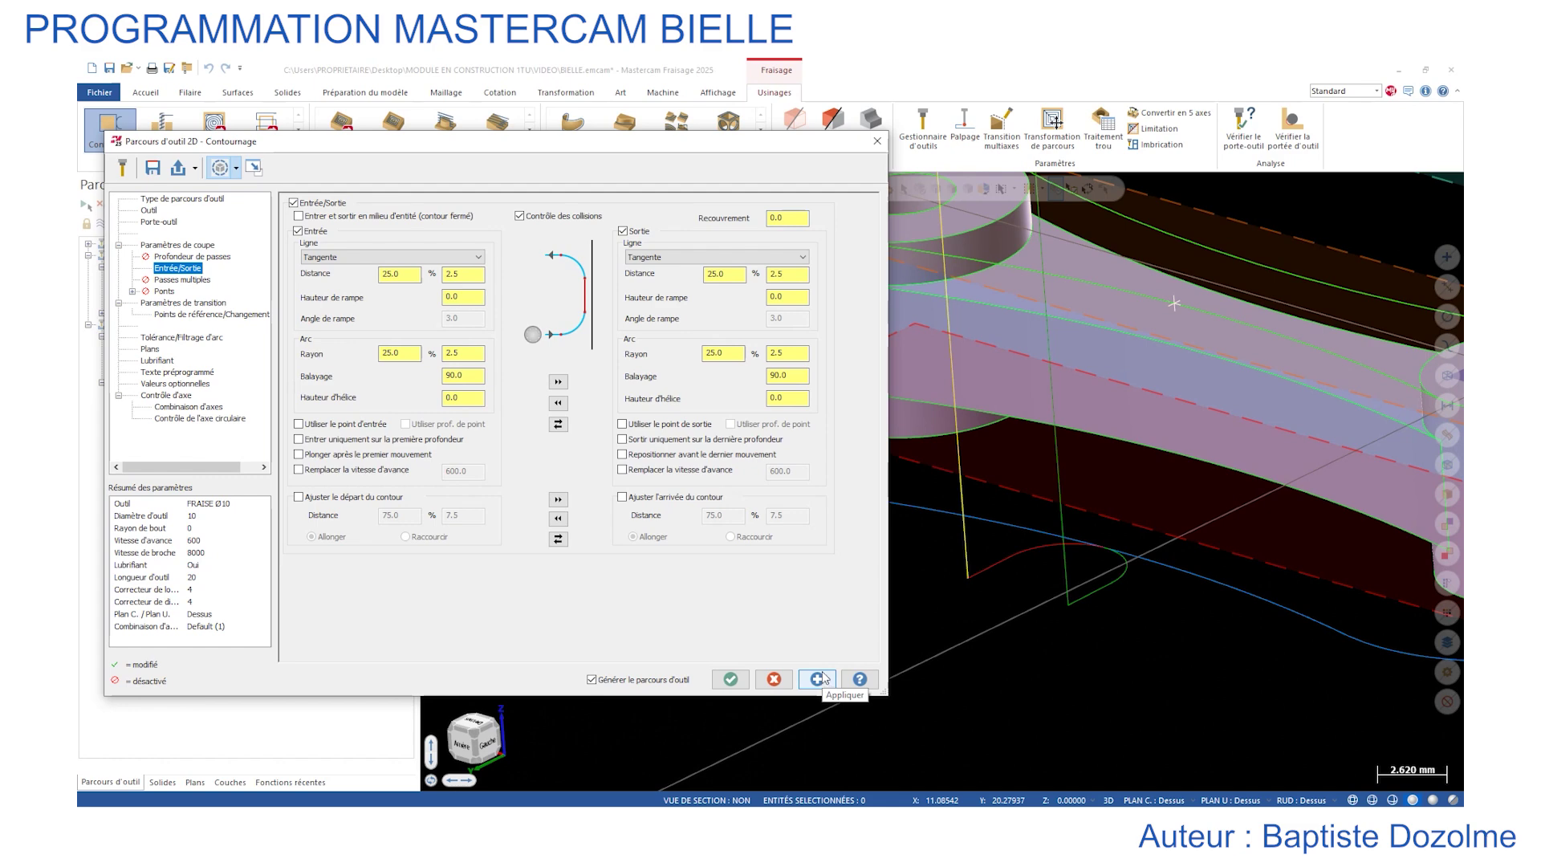
left_click(783, 218)
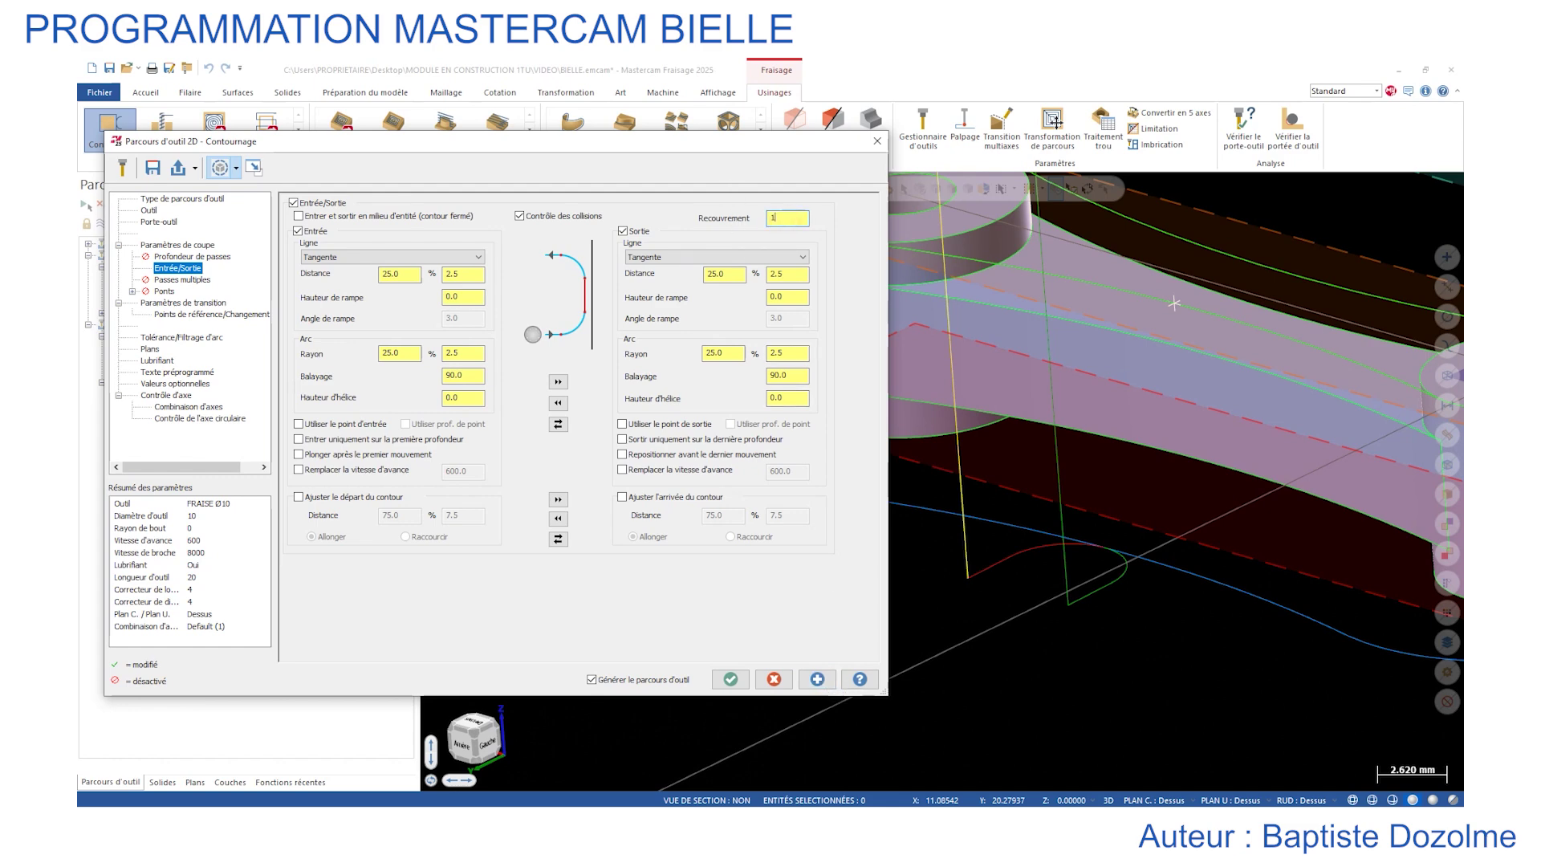
type("1")
left_click(818, 679)
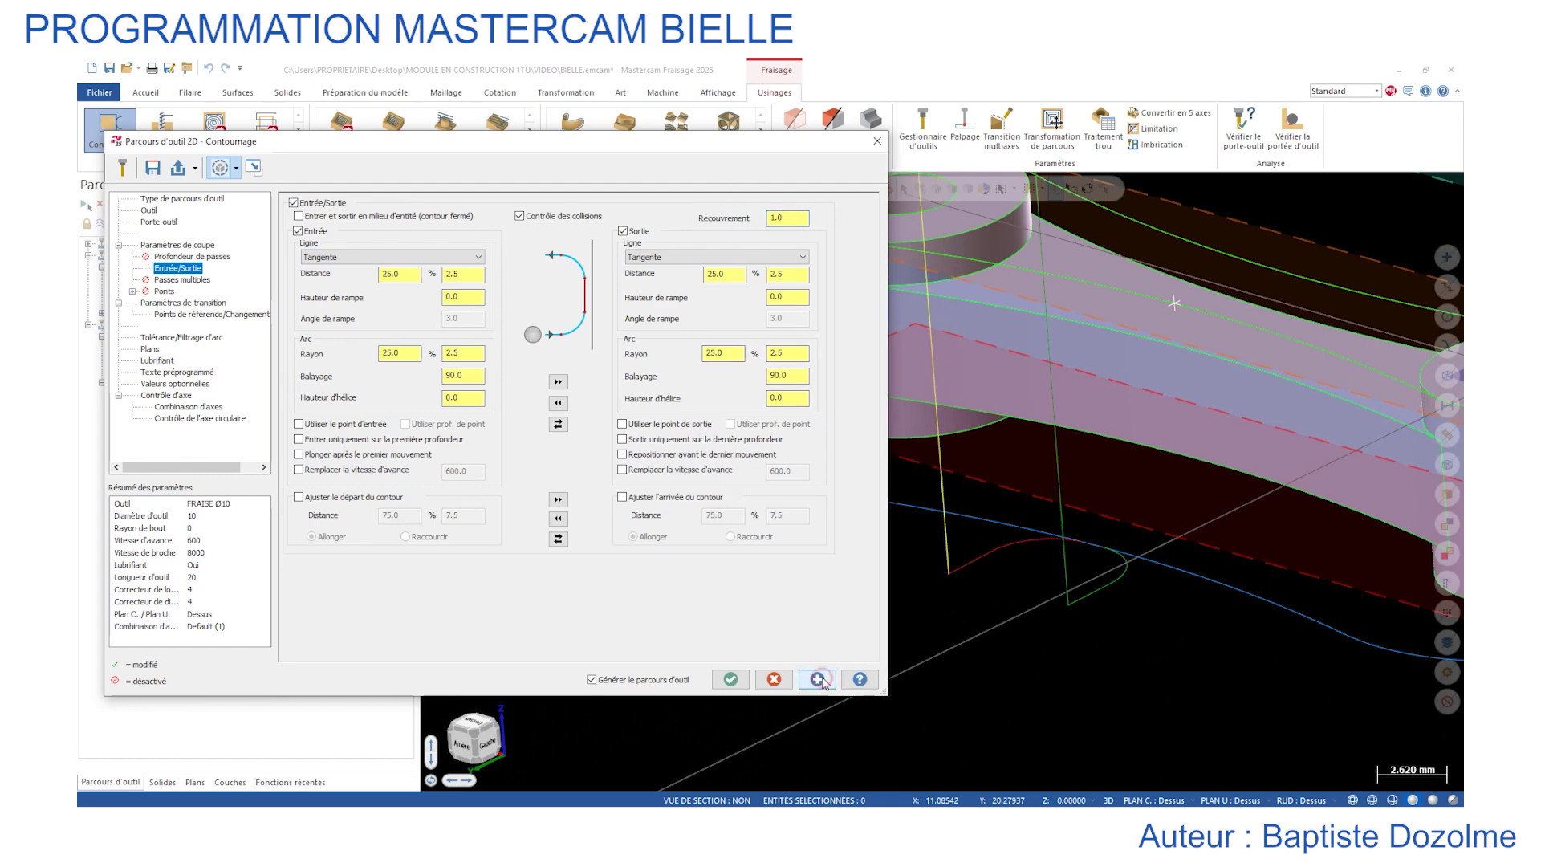
Check the contour's linking parameters, confirm the operation, and view its complete toolpath around the rod.
left_click(215, 303)
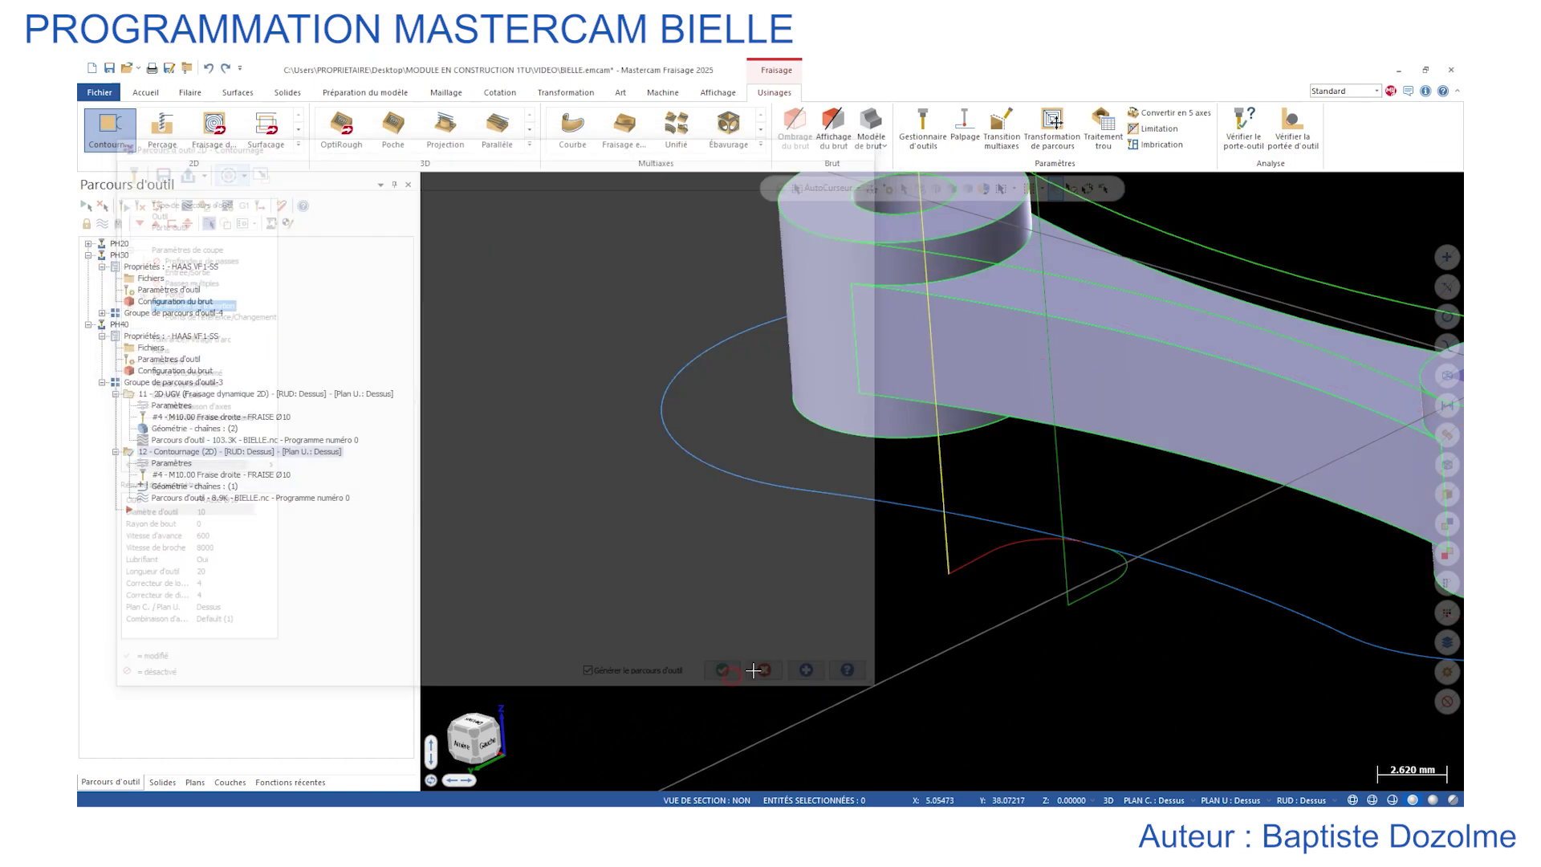
left_click(730, 679)
scroll(822, 586, "down", 3)
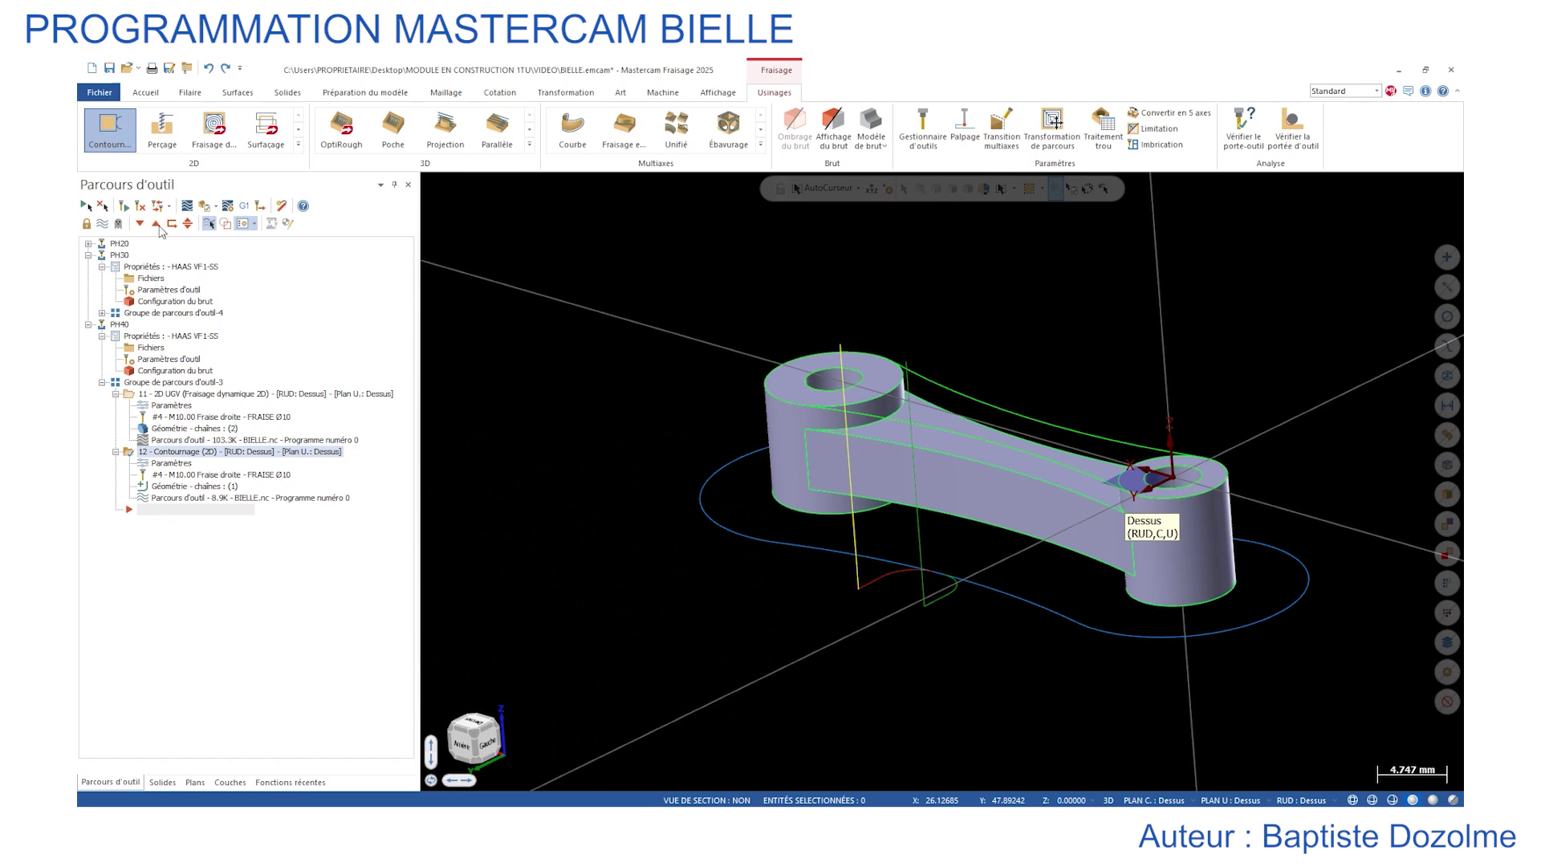
Start a new 2D dynamic milling operation and chain the arm's recessed top face as the solid machining region.
left_click(214, 128)
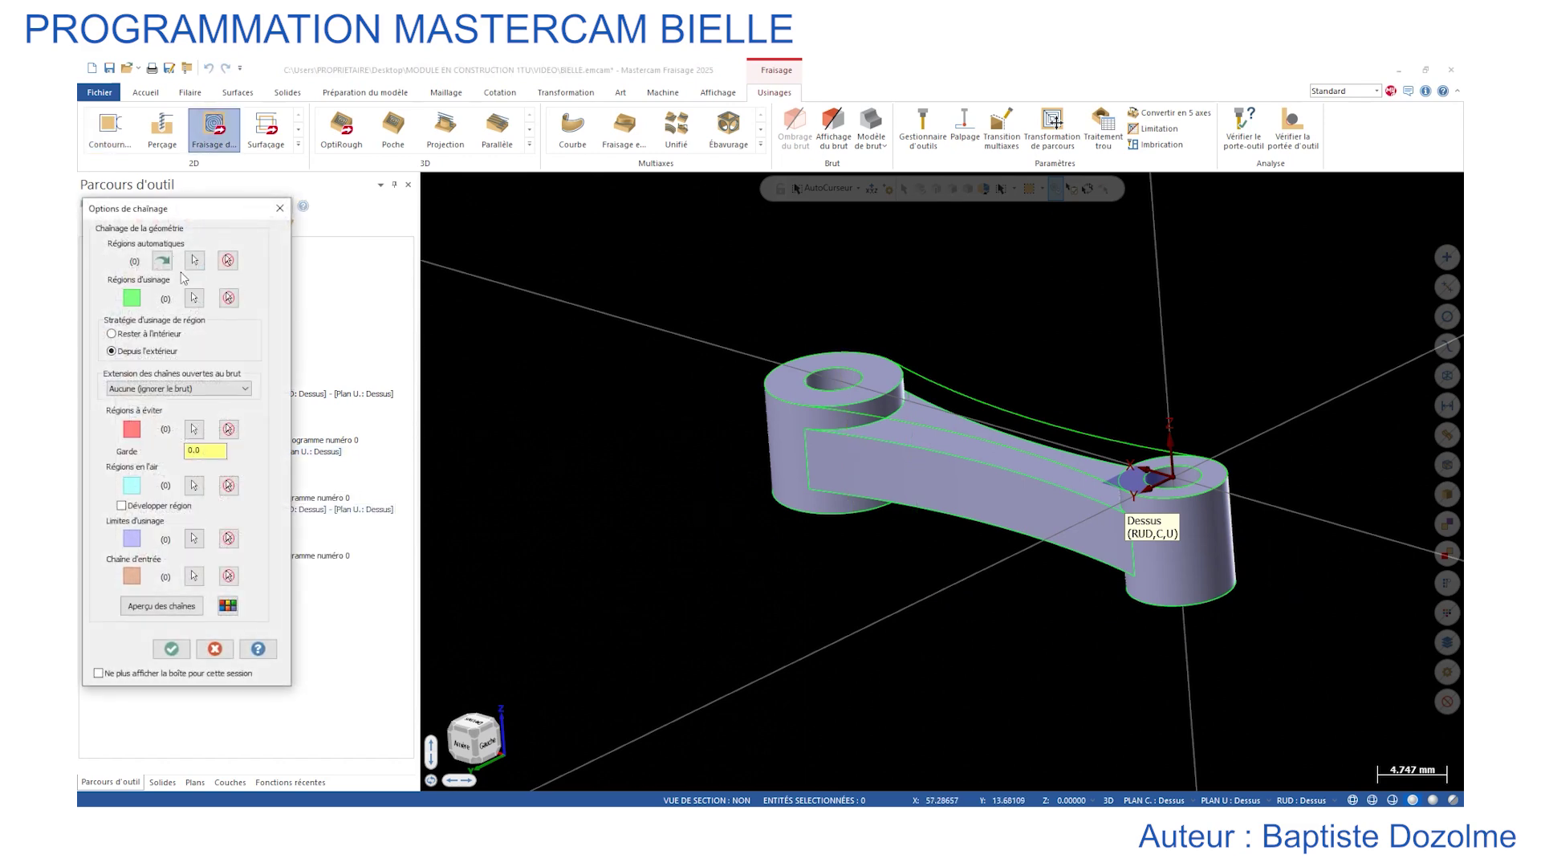
left_click(194, 298)
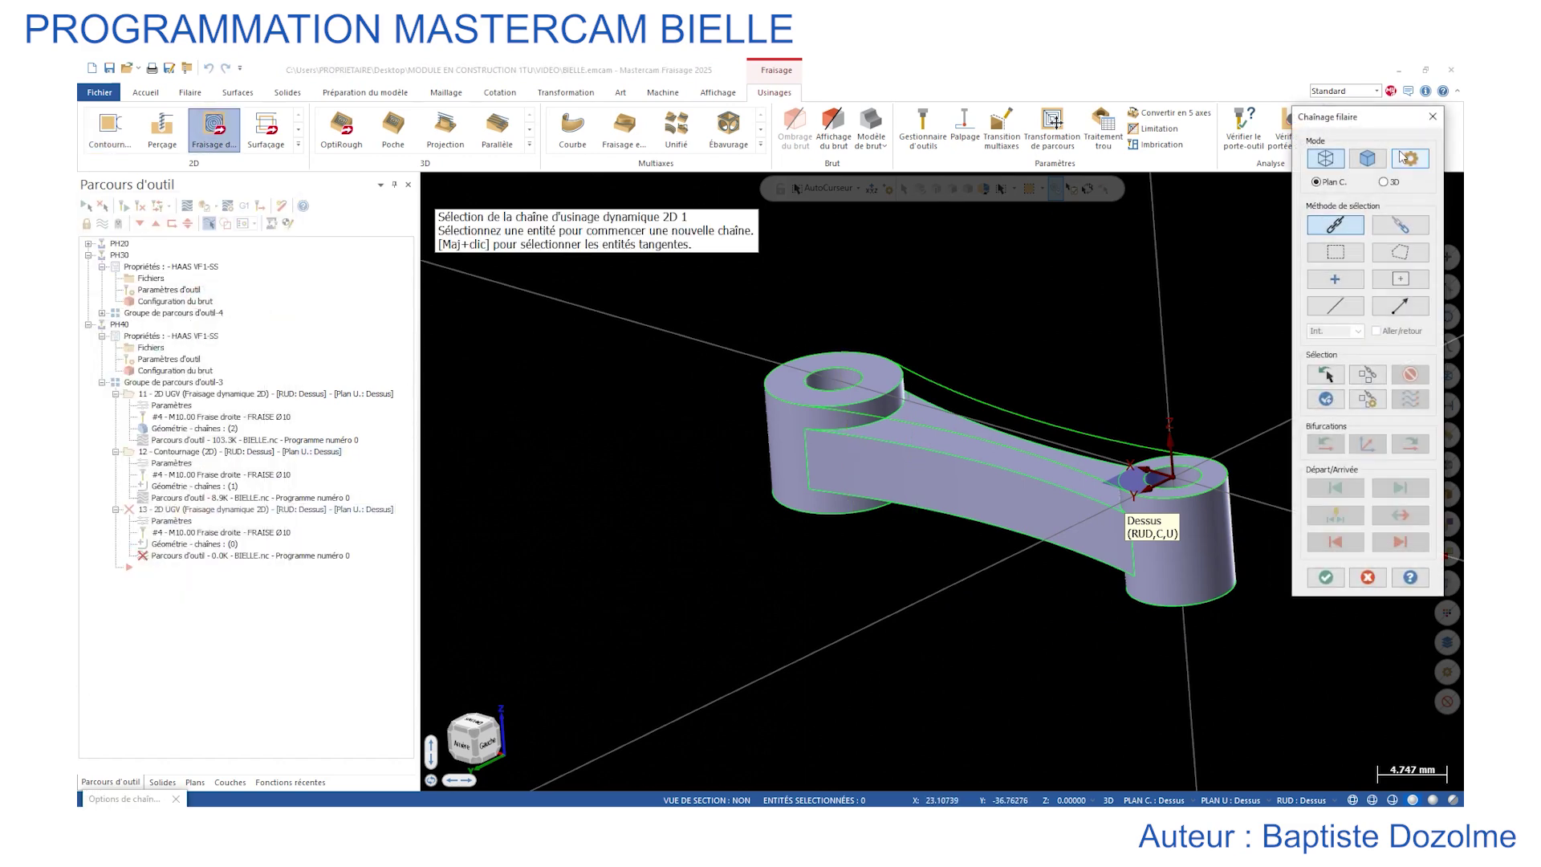
left_click(1368, 161)
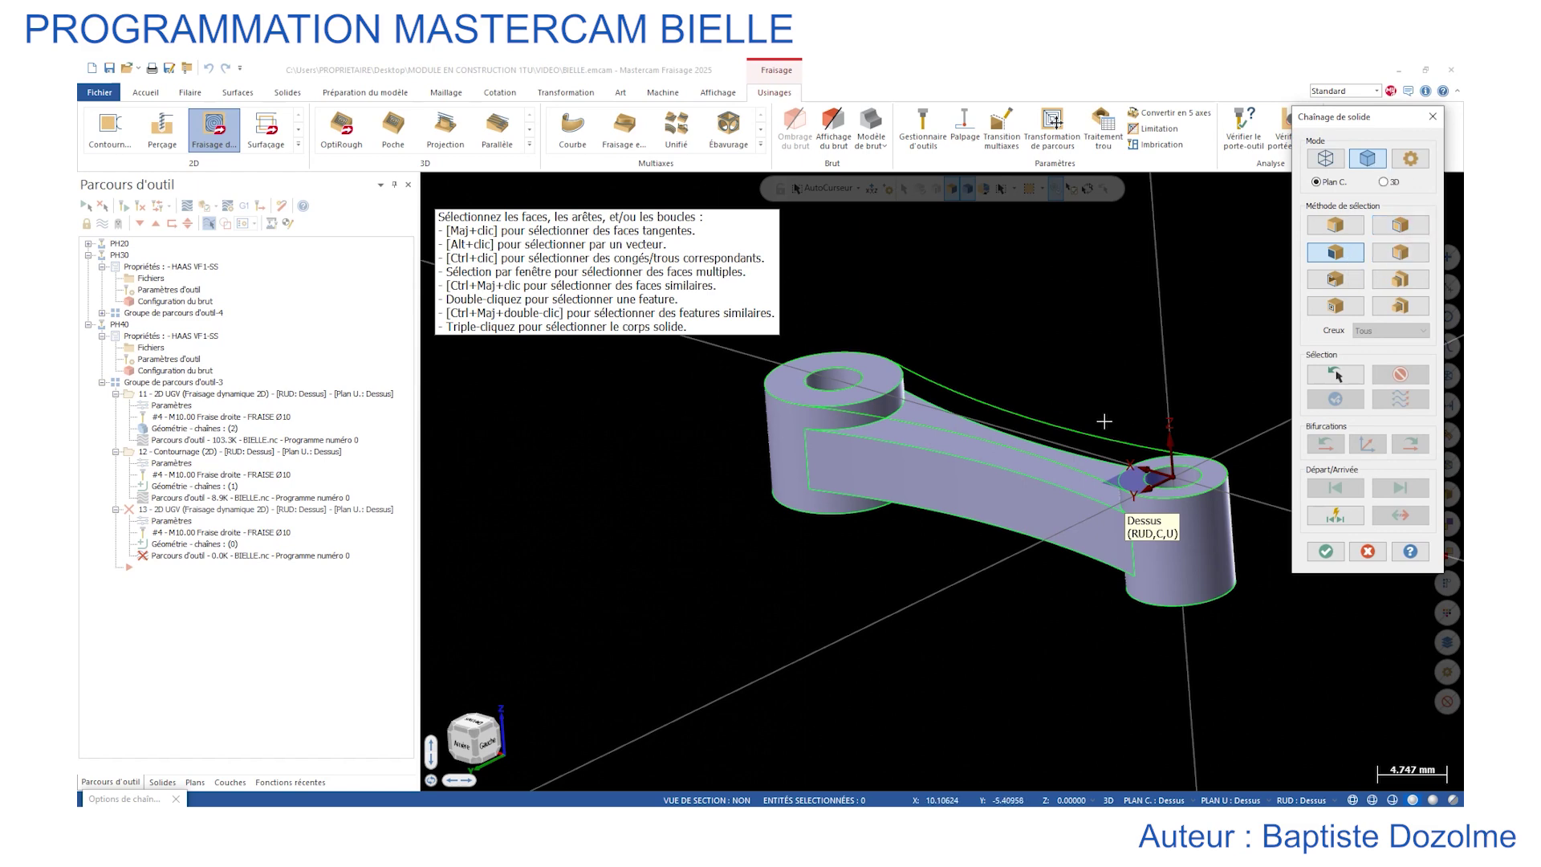
left_click(996, 464)
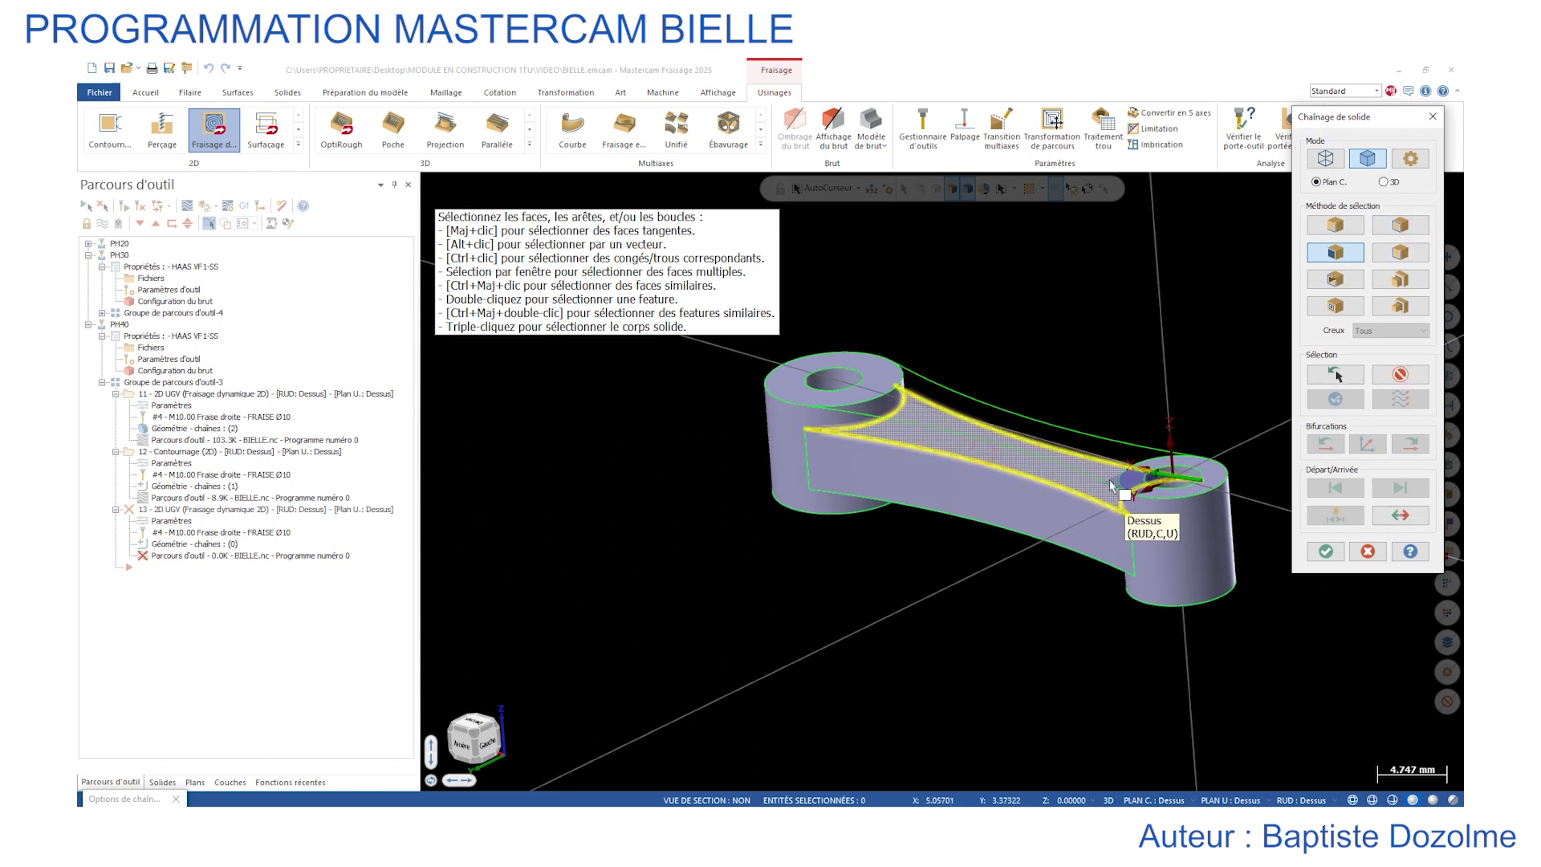
left_click(1329, 558)
Define the top faces of both bosses as avoidance regions for the dynamic milling operation.
left_click(200, 447)
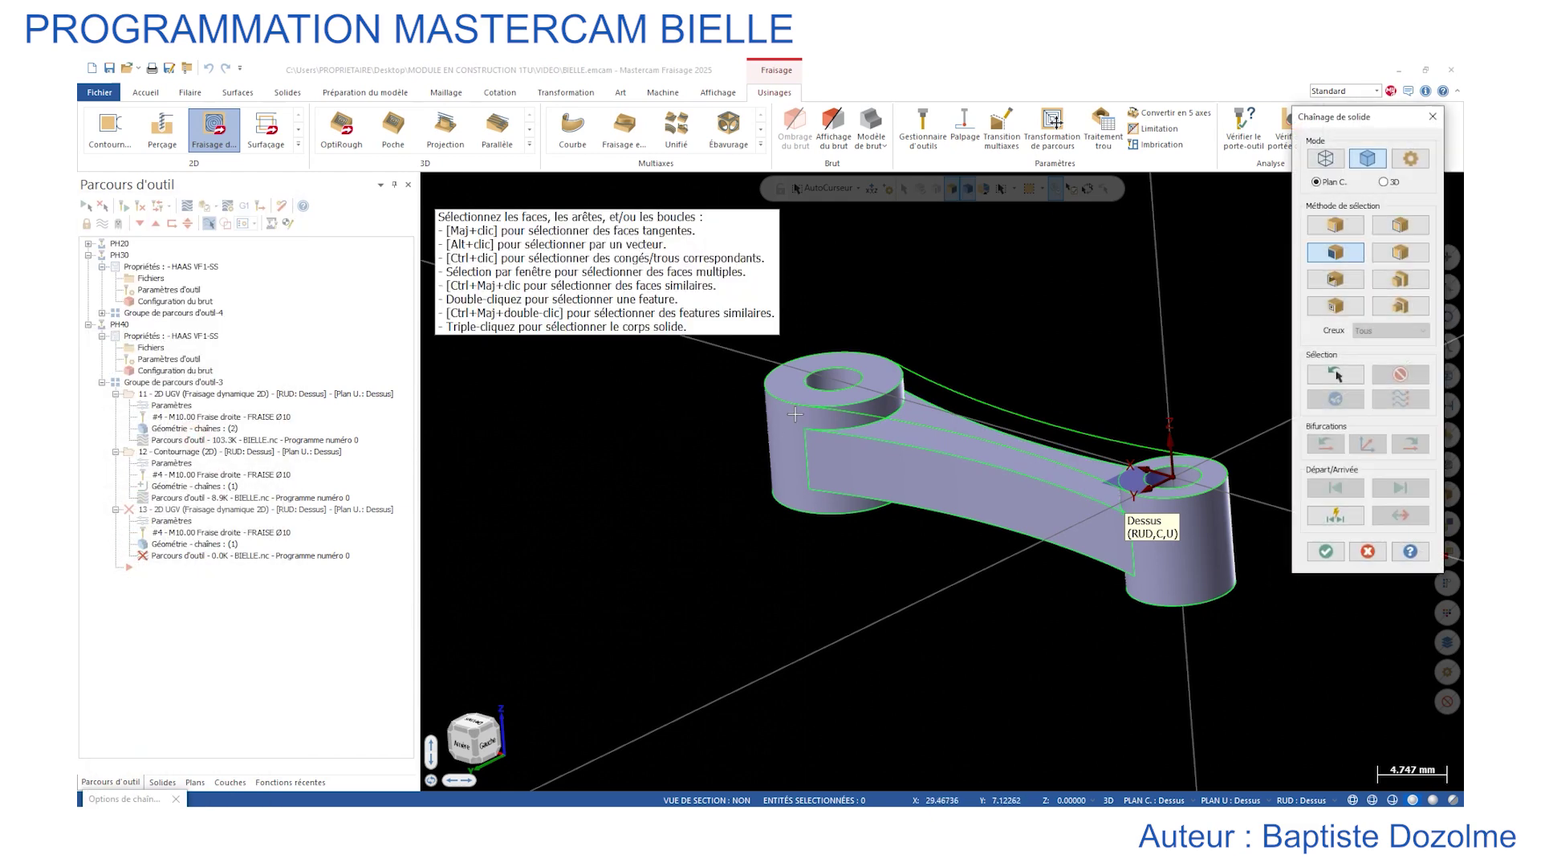
left_click(803, 397)
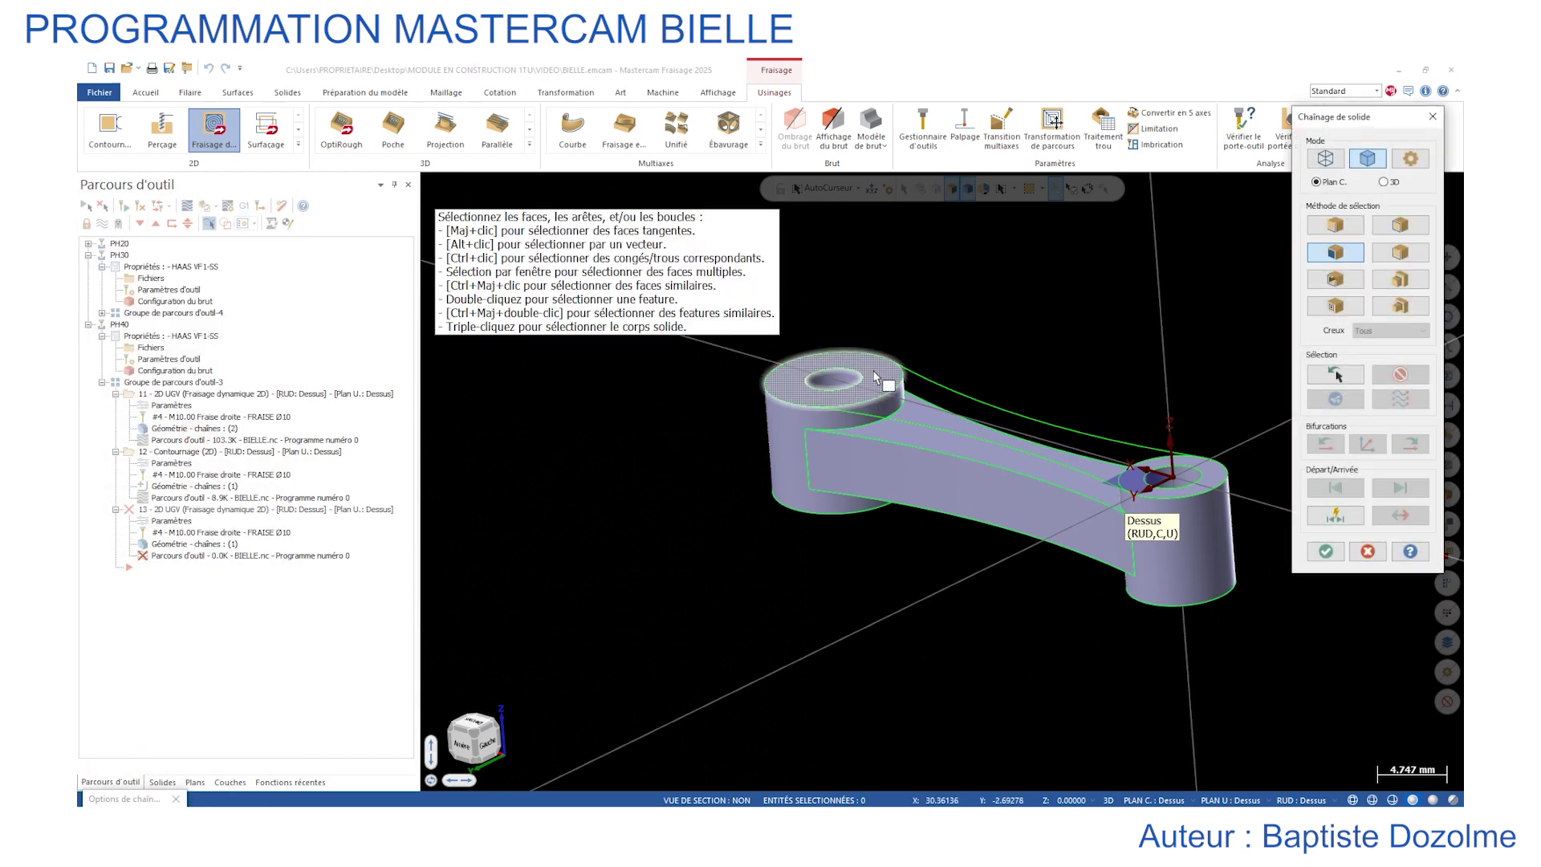
left_click(1202, 476)
left_click(1326, 551)
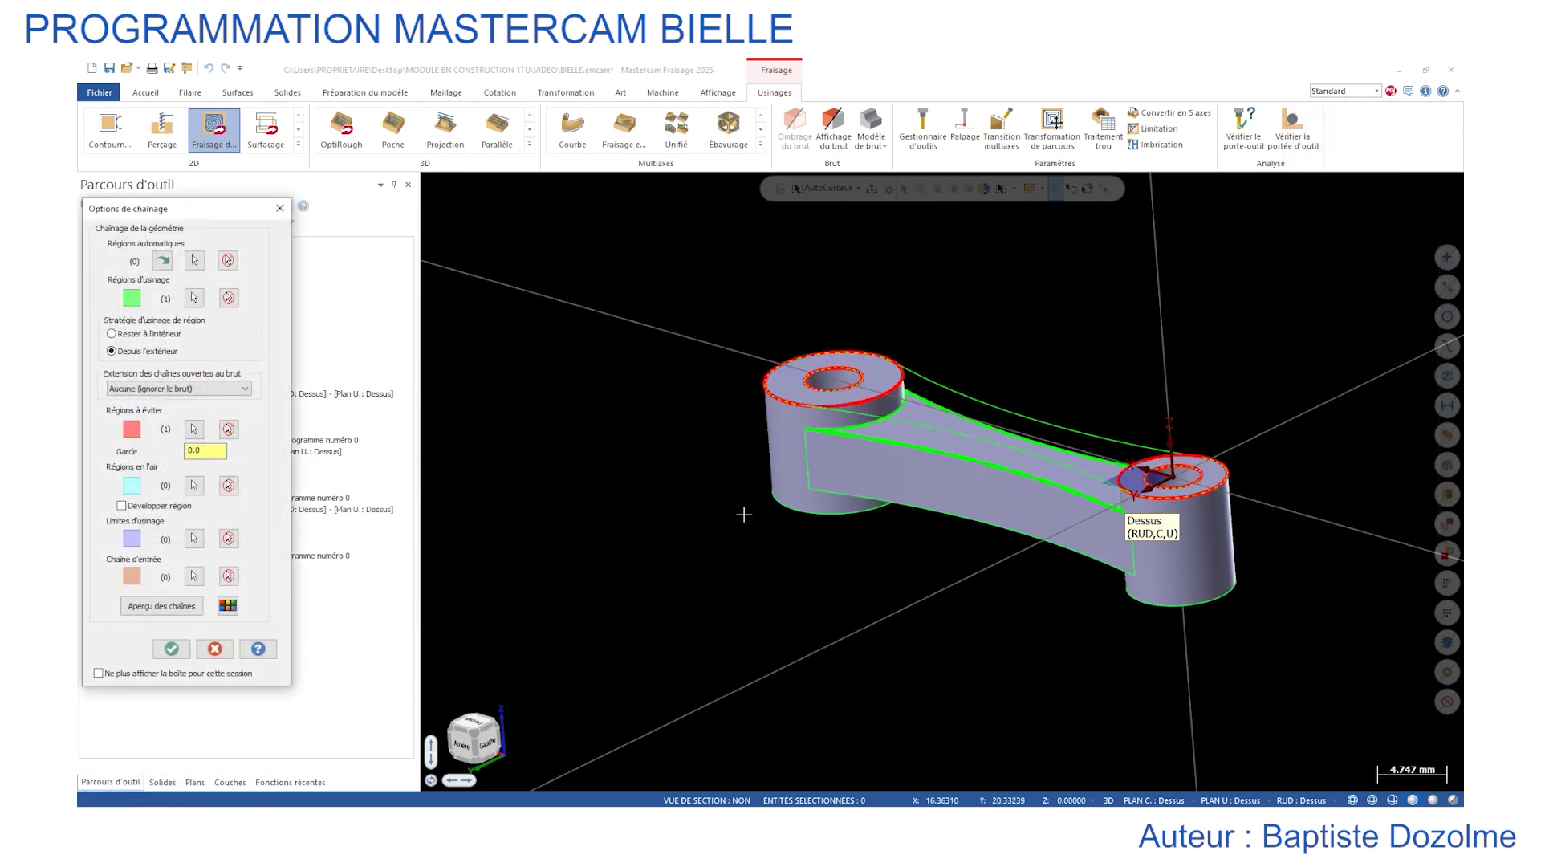
Accept the chains, review the tool, cutting and linking parameters, and generate the dynamic milling toolpath.
left_click(171, 649)
left_click(160, 214)
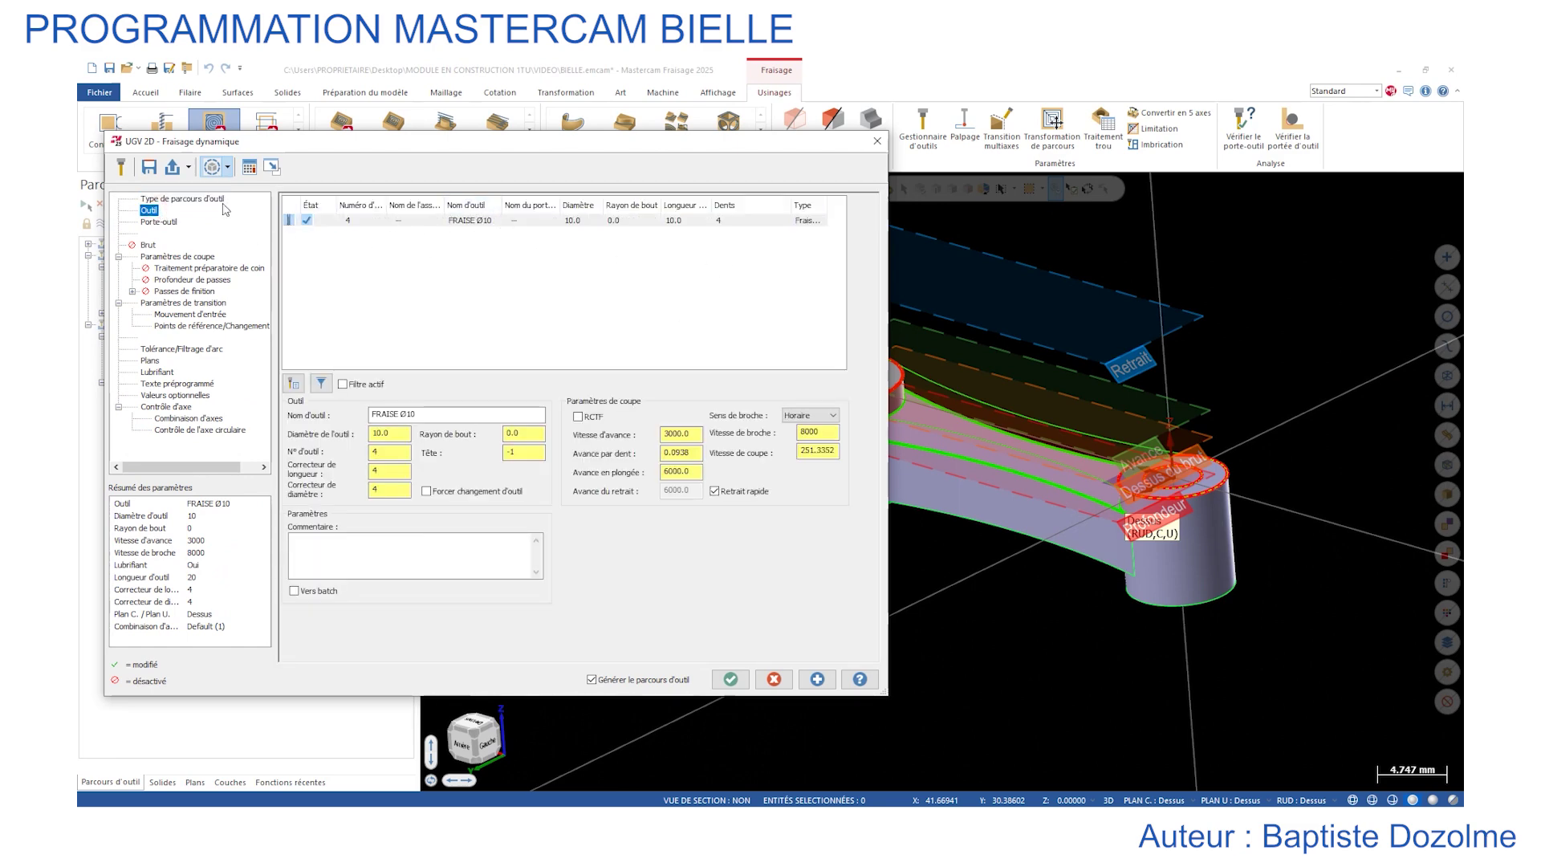
left_click(178, 257)
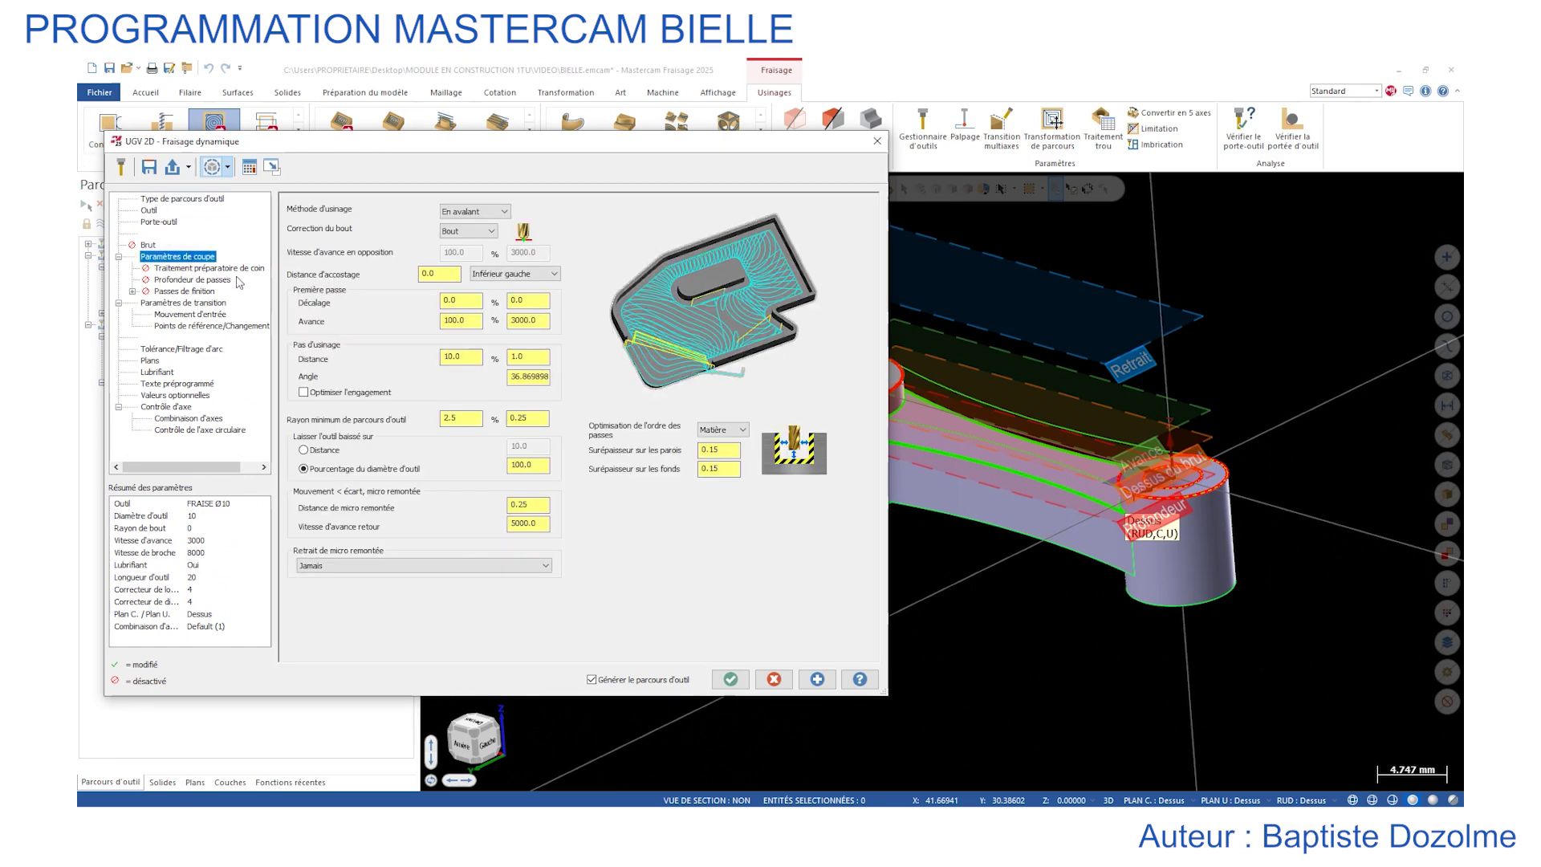
left_click(183, 303)
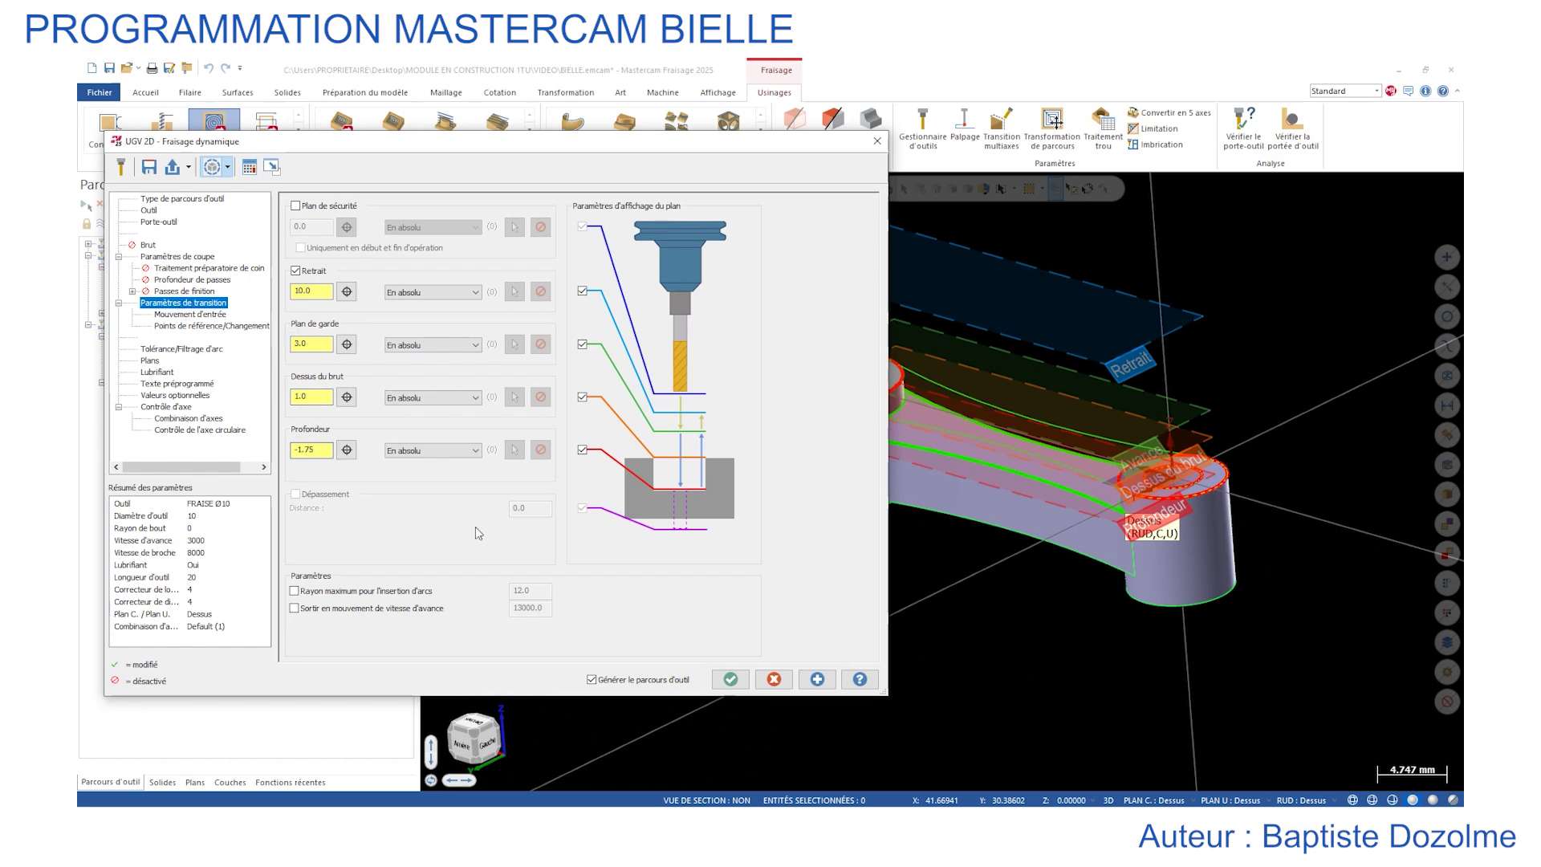
left_click(731, 679)
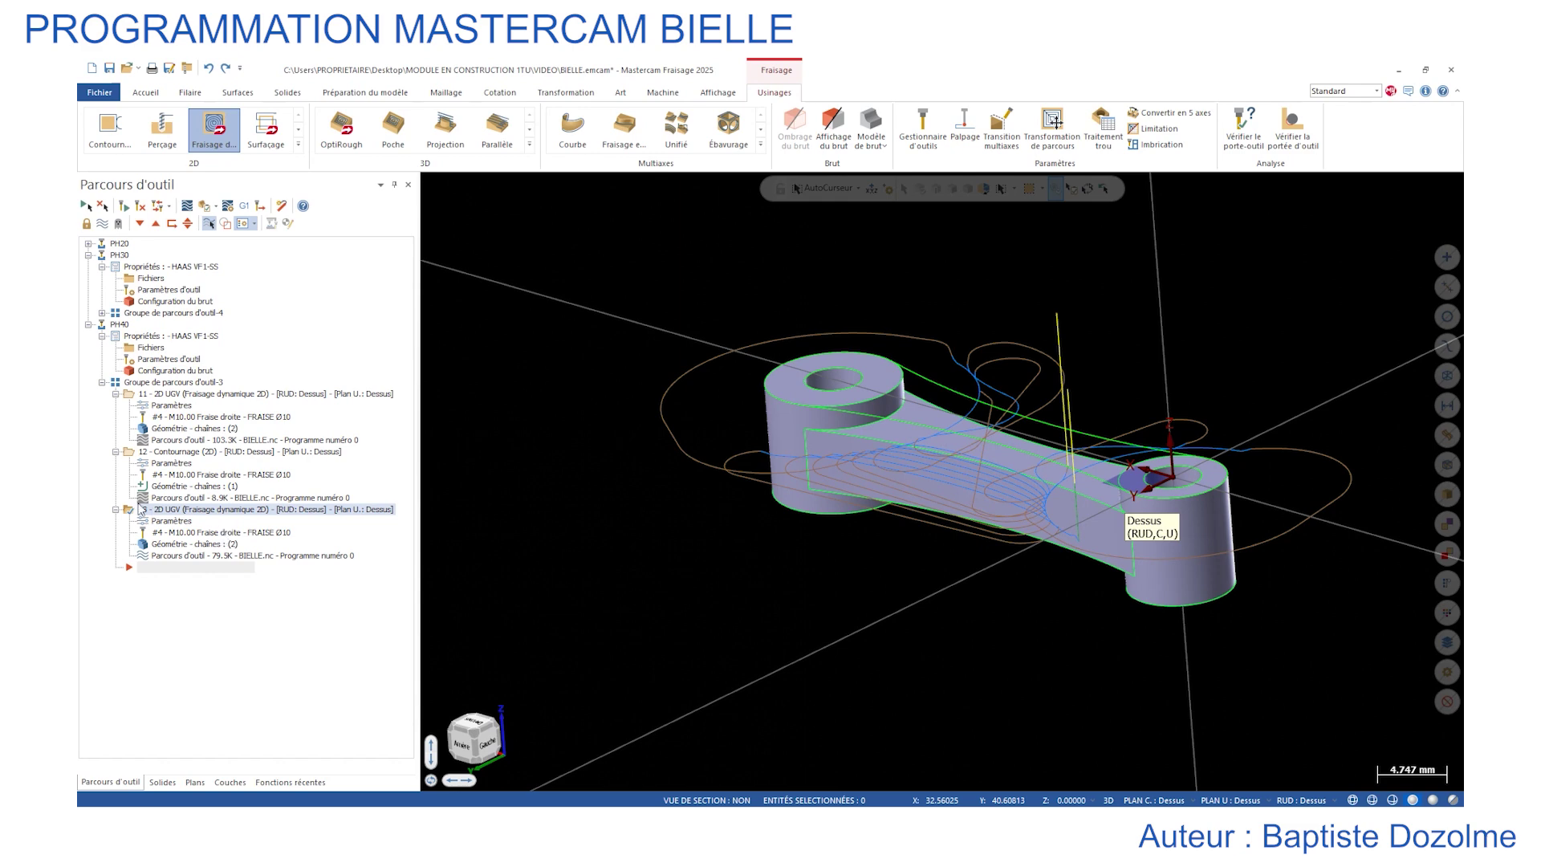
Duplicate the arm's dynamic milling operation and change the copy's toolpath type to area milling (Fraisage de région).
key("ctrl+v")
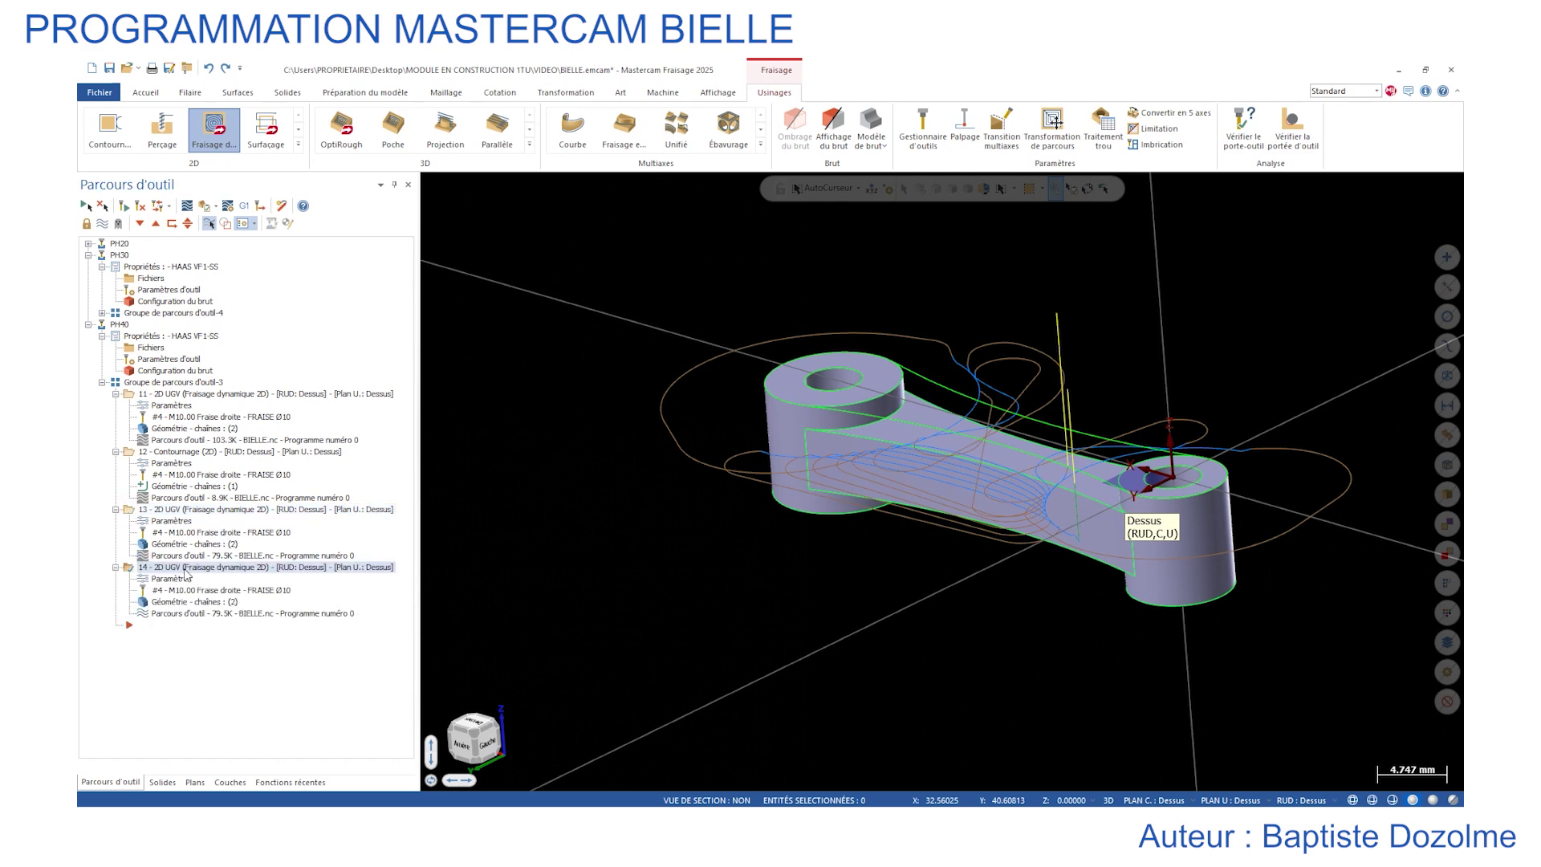
left_click(172, 579)
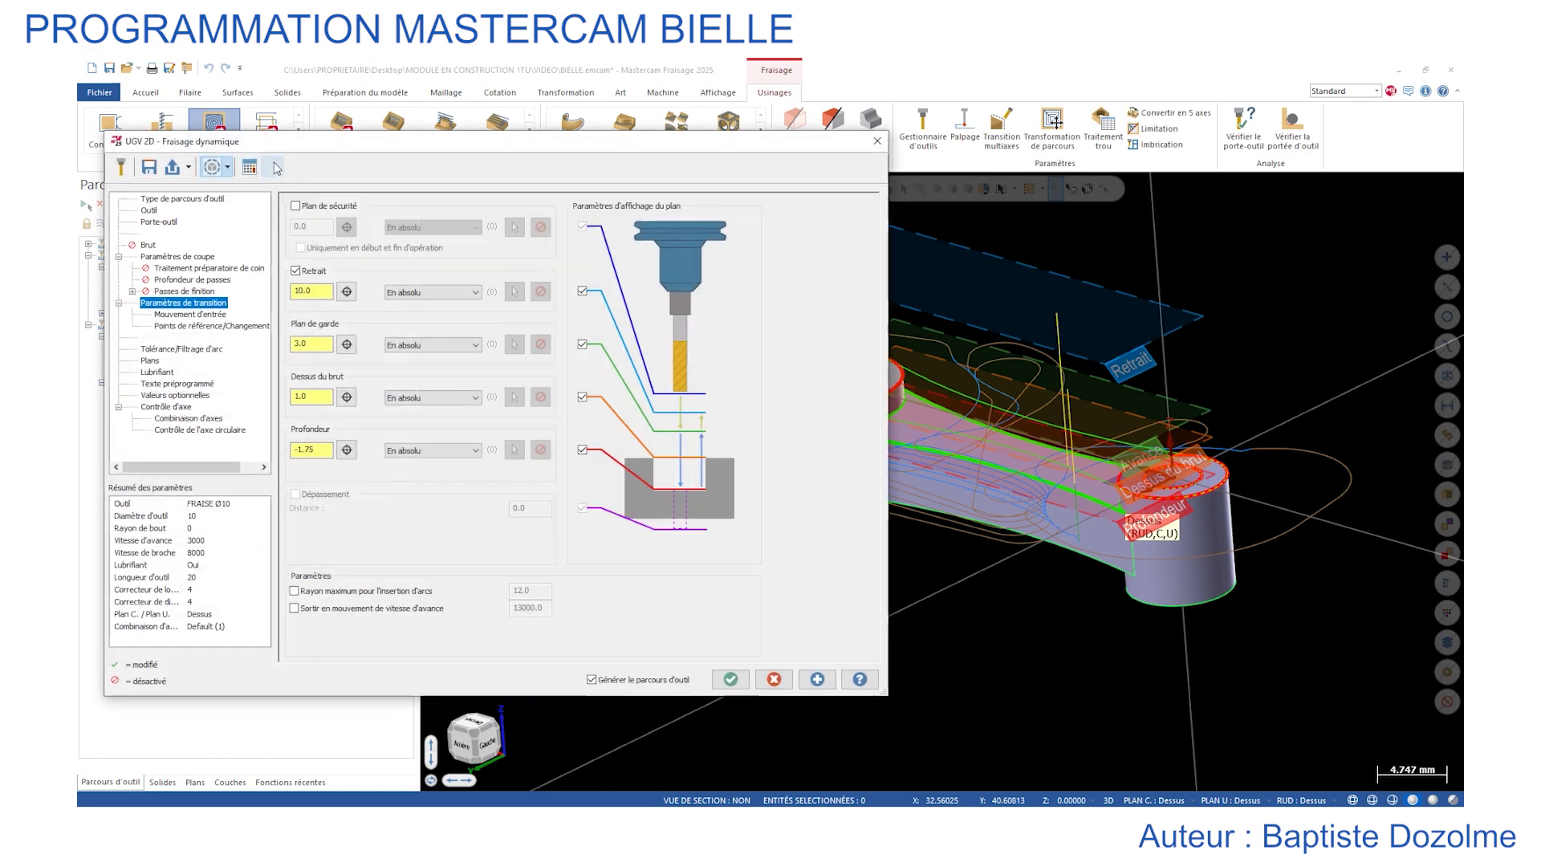
left_click(384, 213)
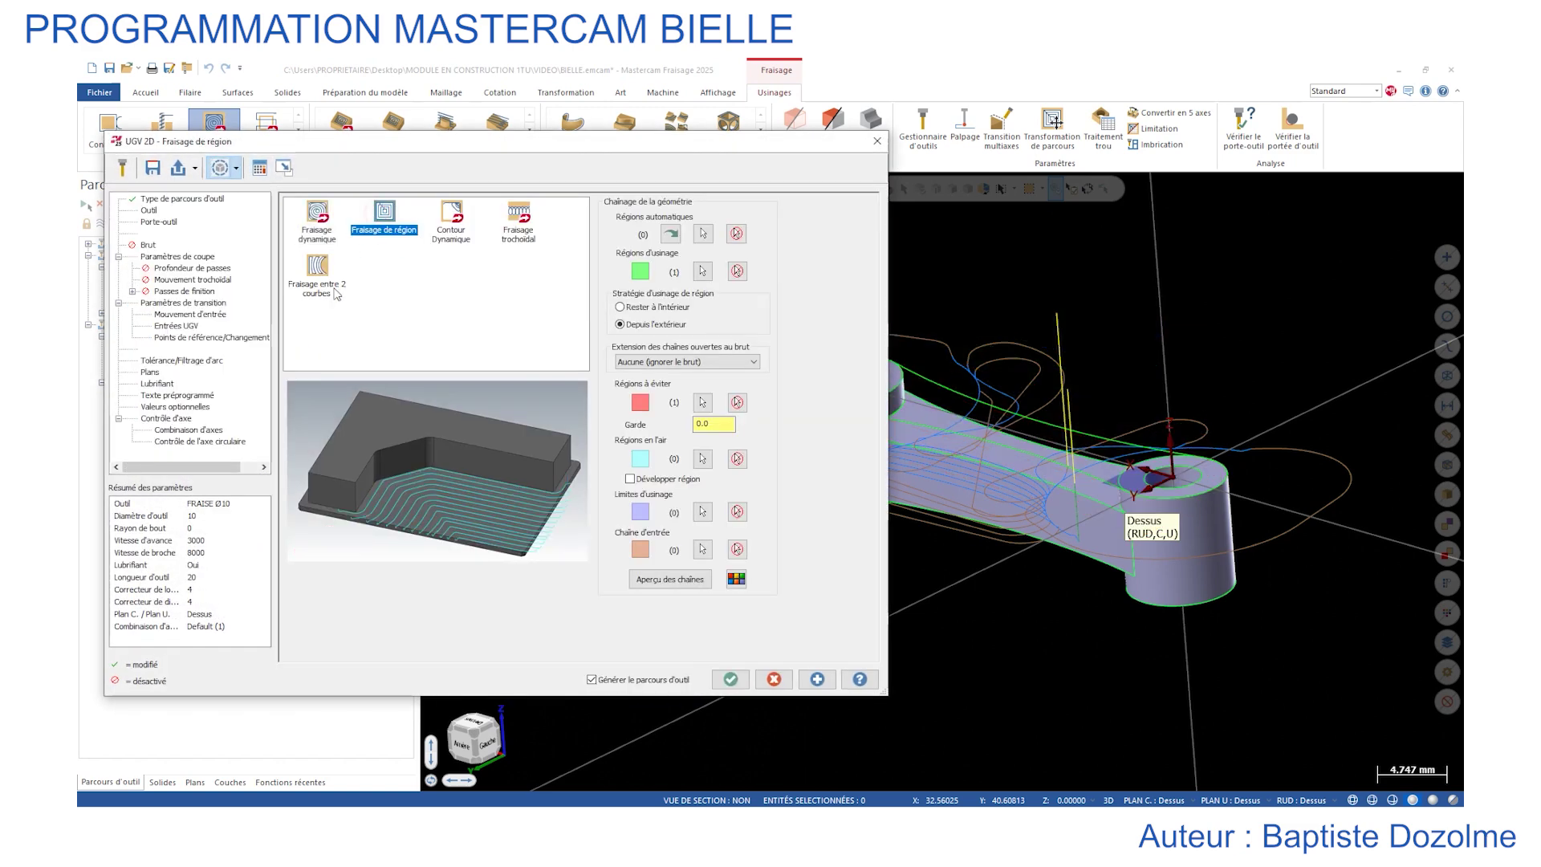
Set the area milling operation's feed rate to 800.
left_click(149, 210)
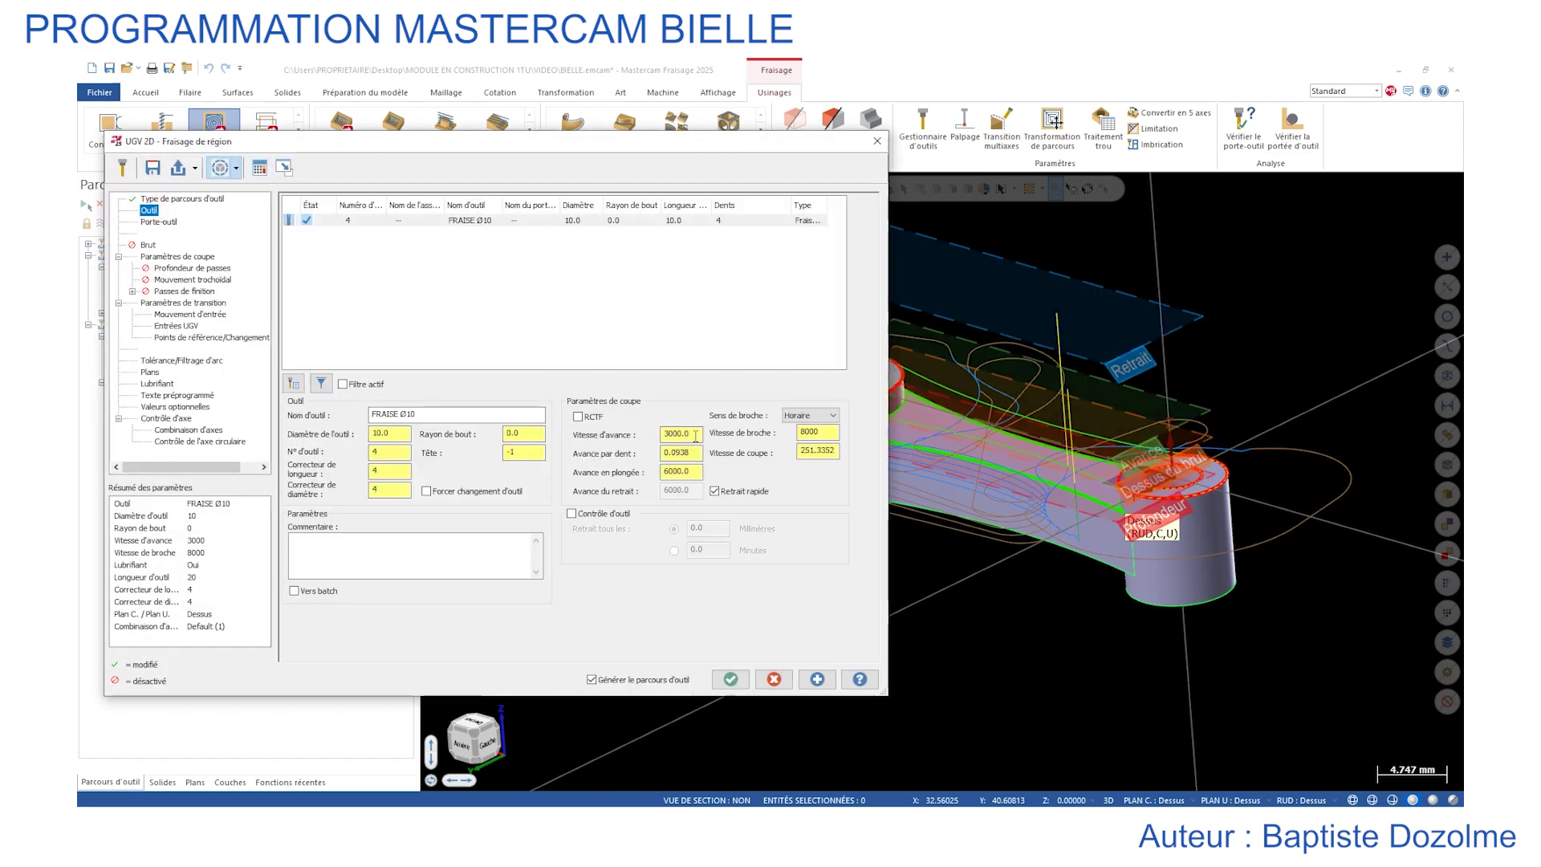
double_click(692, 434)
type("800")
key("Return")
Set the area milling XY stepover to 80% of the diameter and the wall and floor stock allowances to 0.
left_click(190, 258)
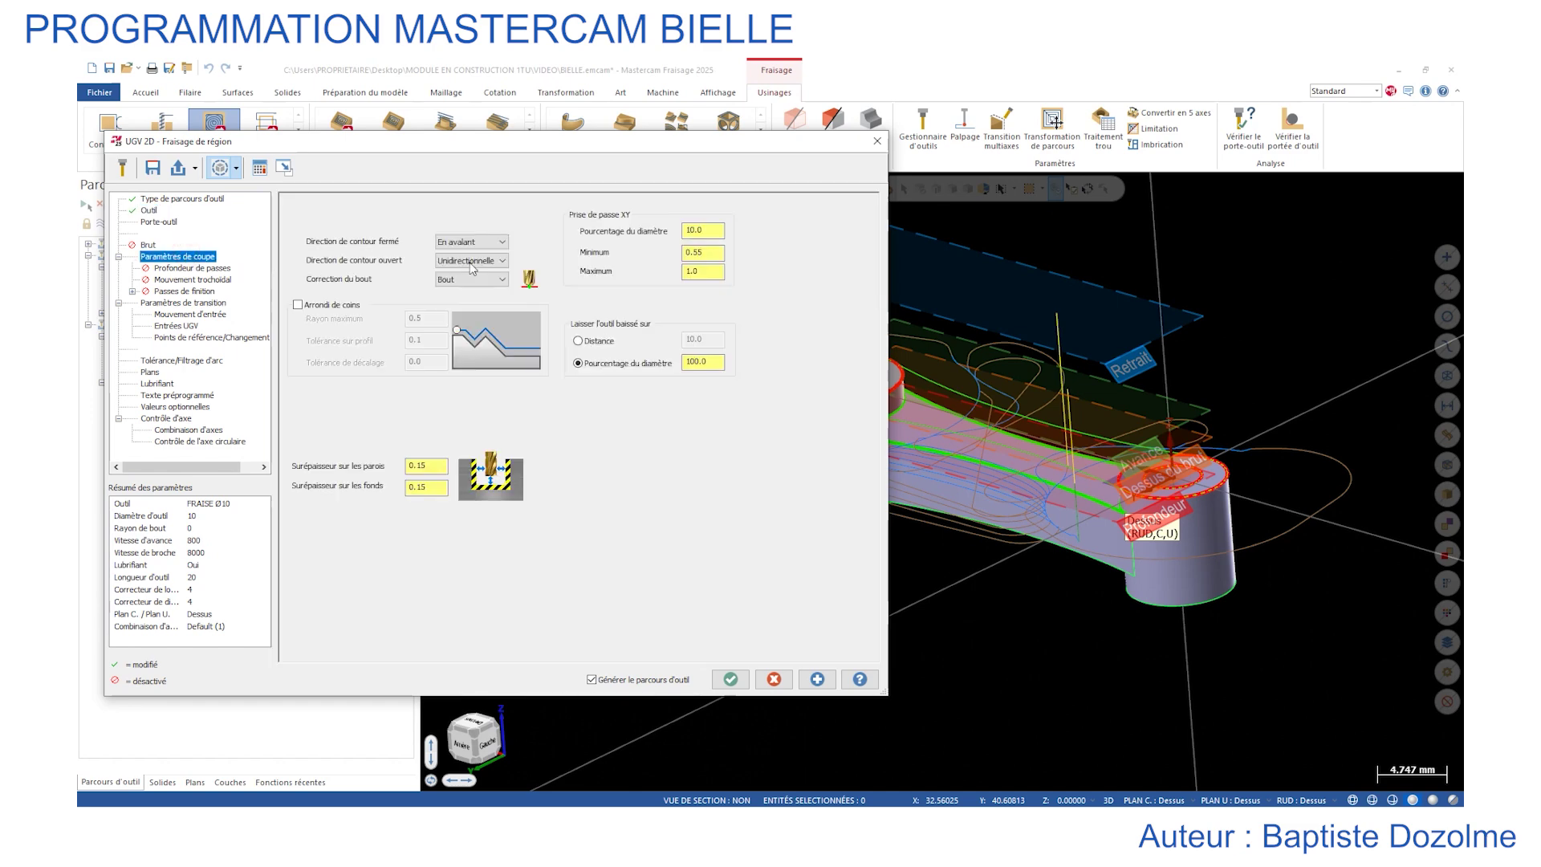
double_click(714, 237)
type("80")
key("Return")
left_click_drag(444, 487, 324, 493)
type("0")
left_click_drag(432, 470, 380, 463)
type("0")
Check the area milling linking parameters, generate the toolpath, and view it on the arm.
left_click(184, 303)
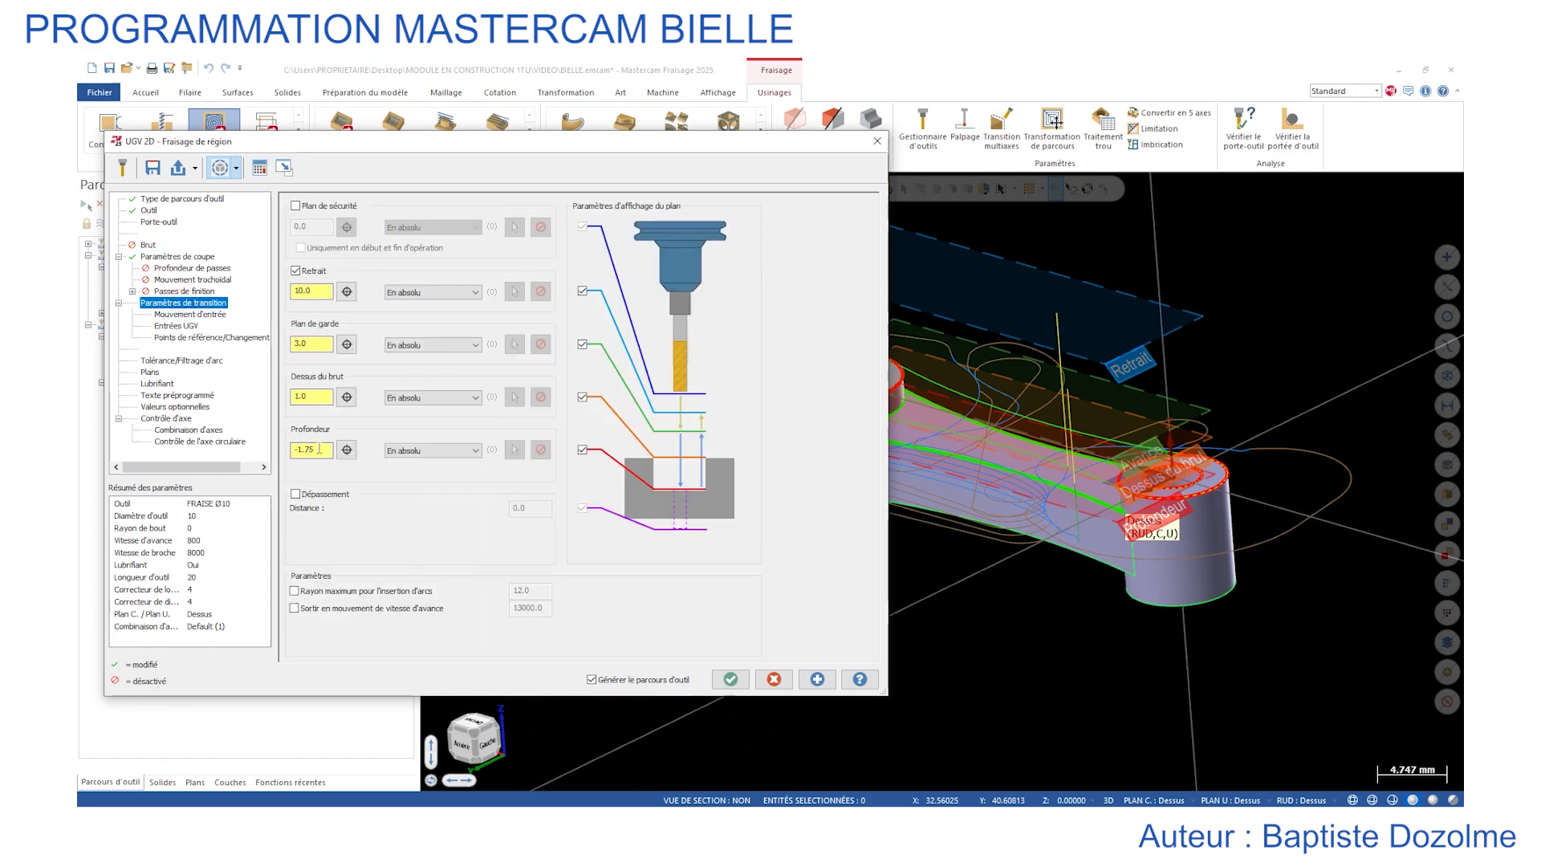
left_click(720, 679)
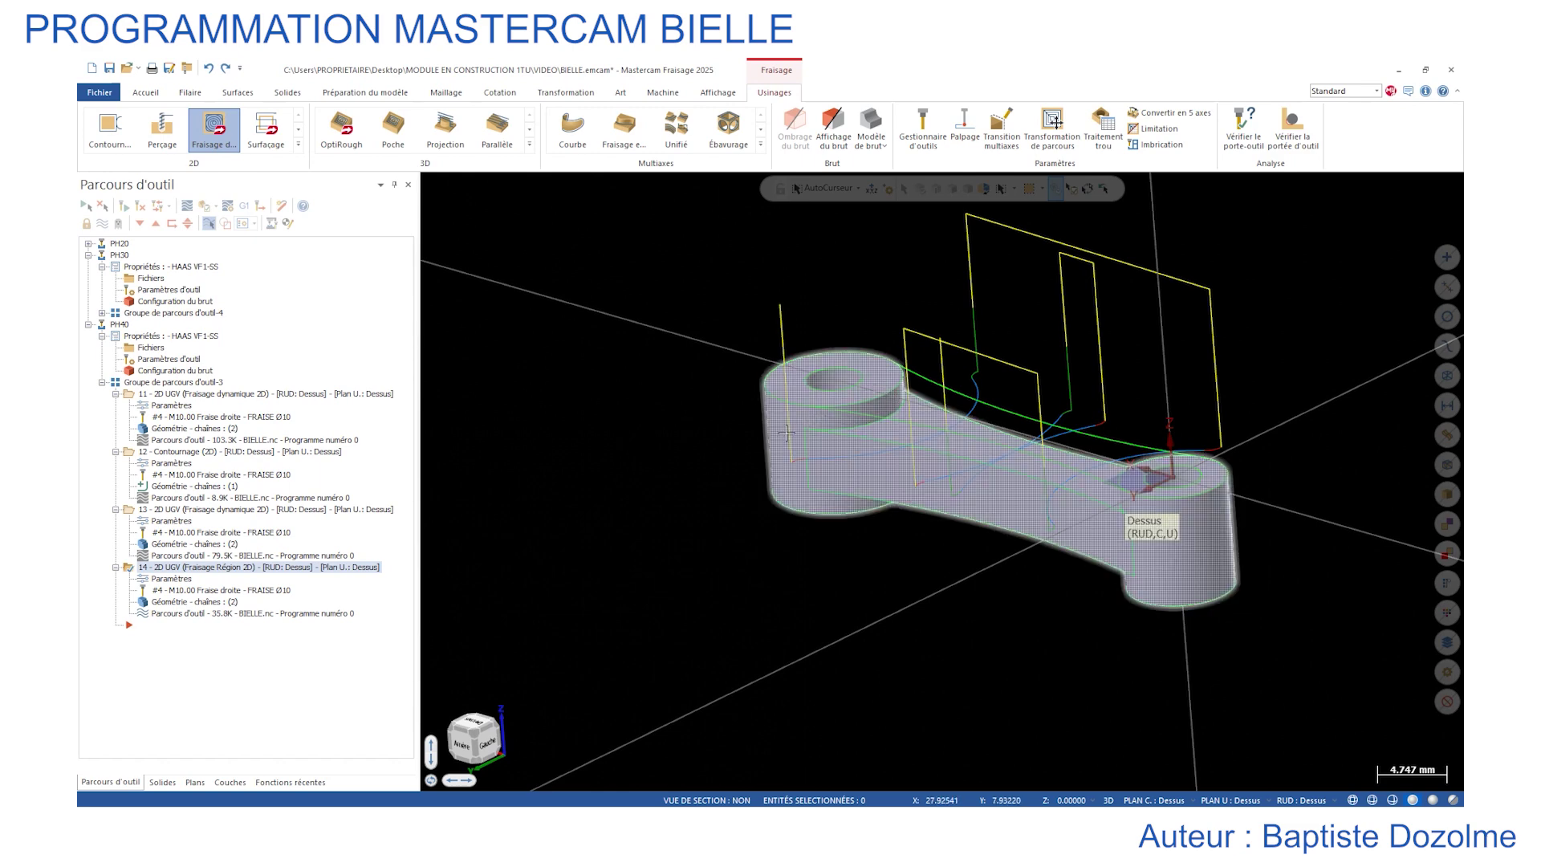
scroll(792, 382, "up", 1)
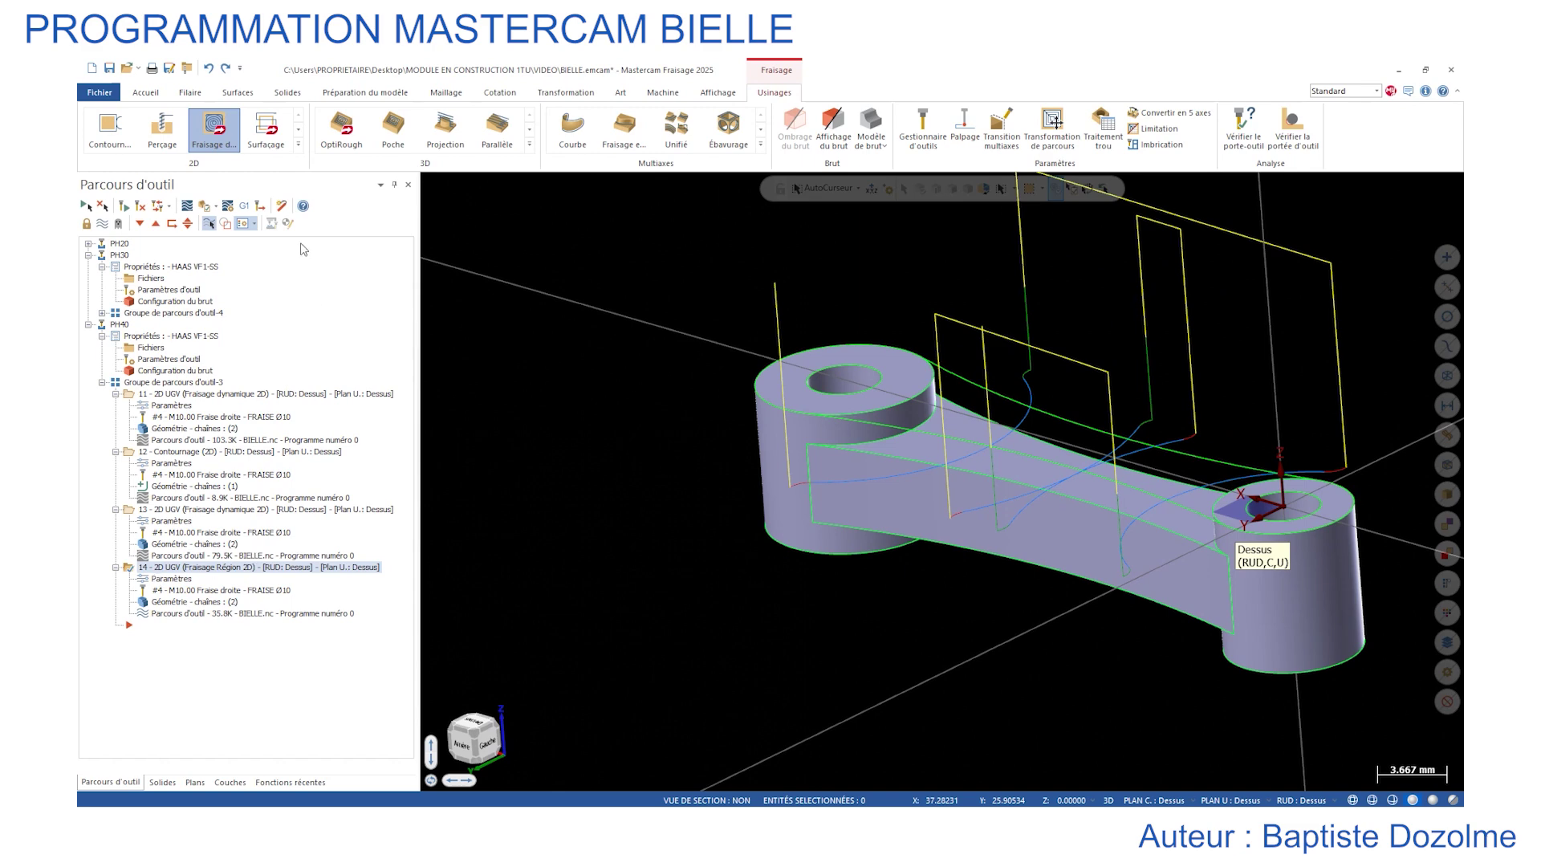
left_click(109, 127)
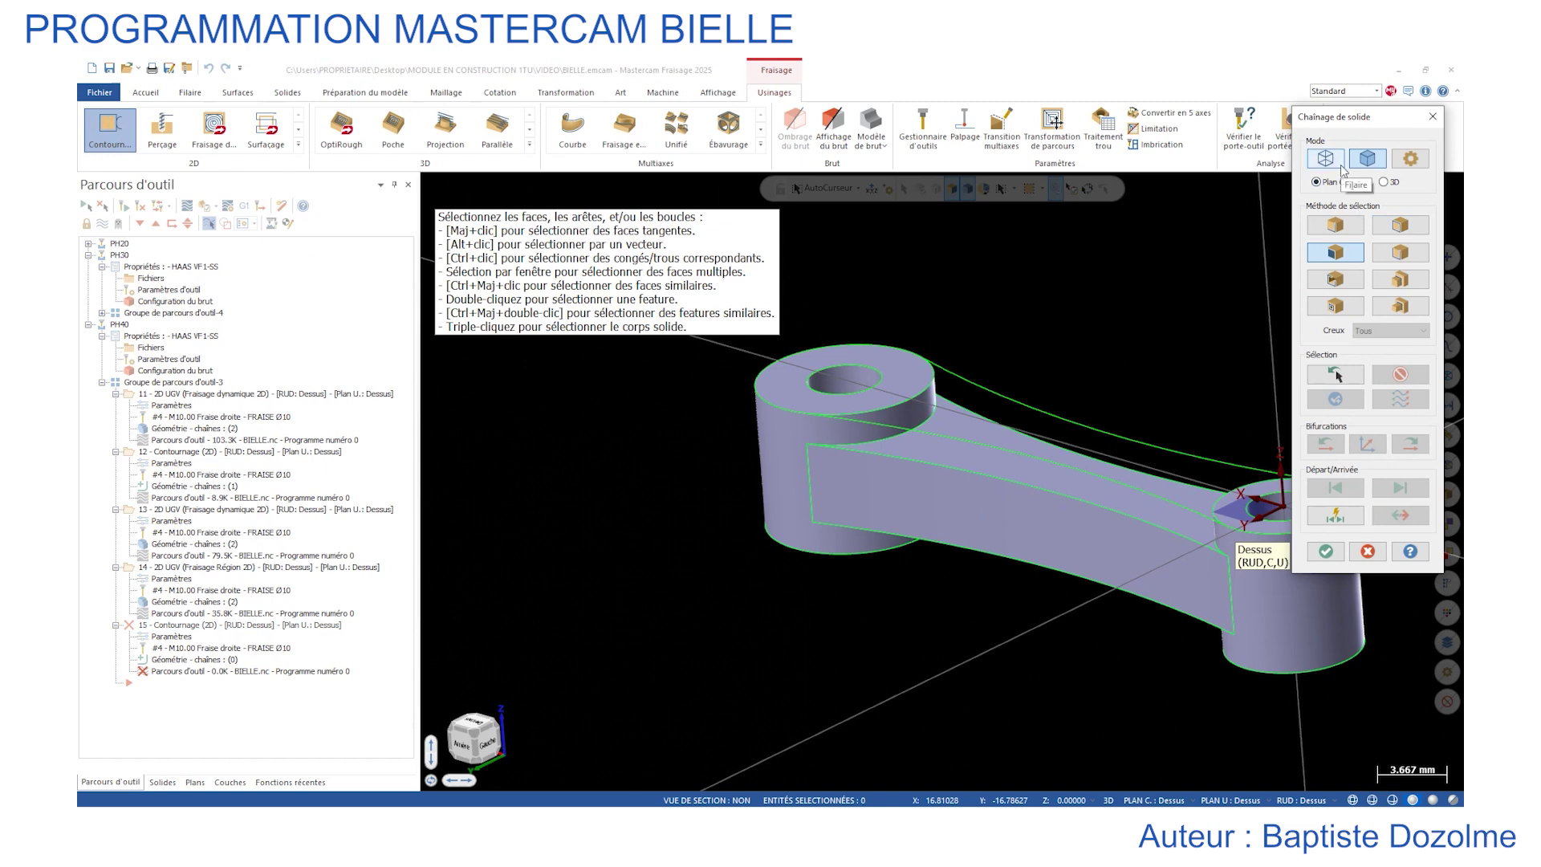
left_click(1433, 117)
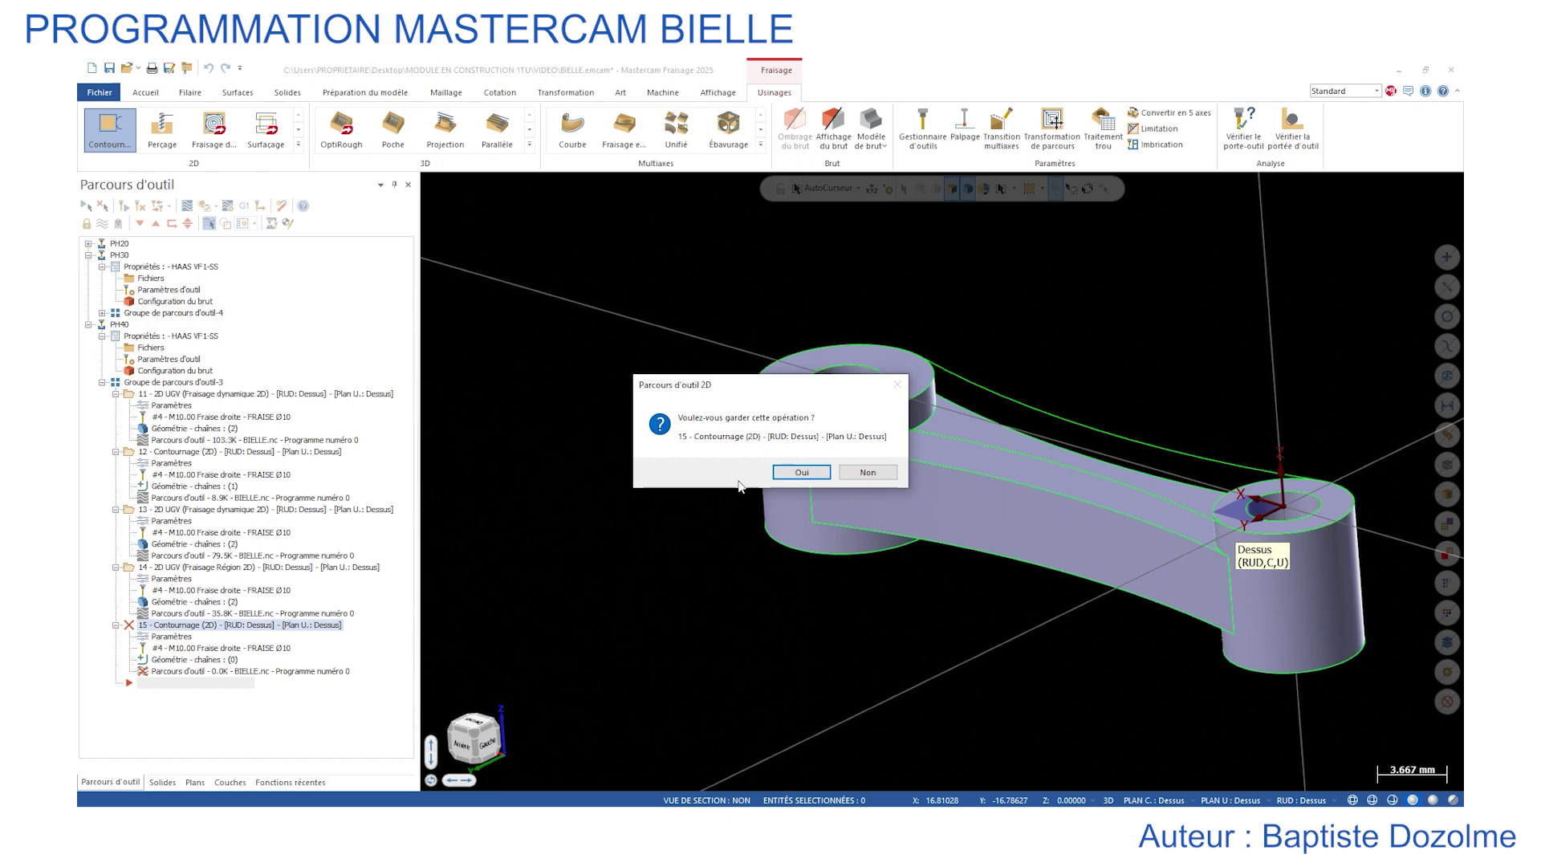
left_click(842, 475)
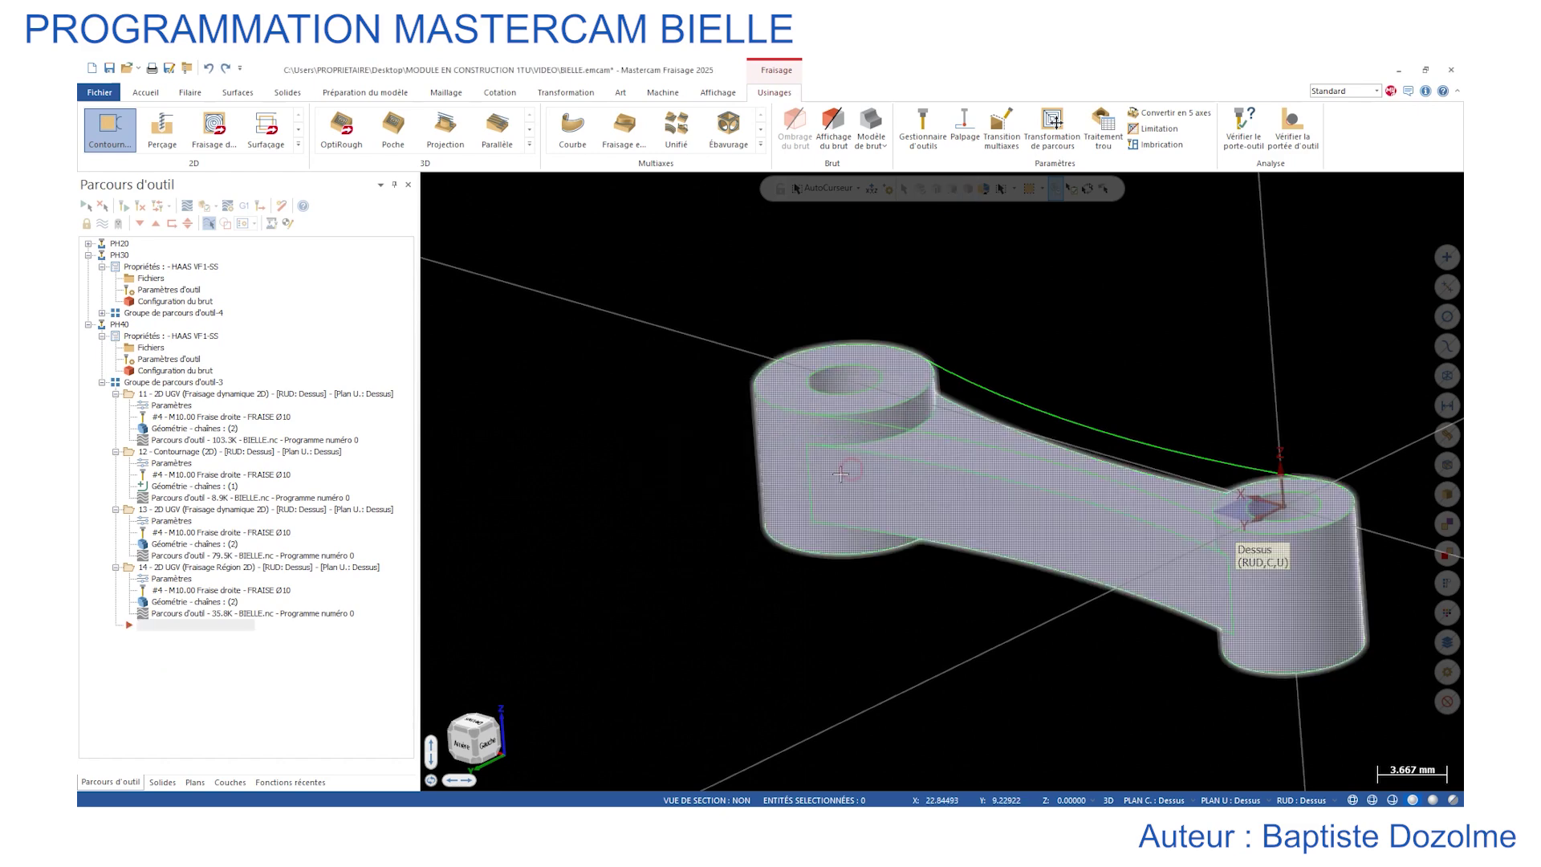
Create wireframe curves on the upper outer edges of both bosses with the Curve on One Edge function.
left_click(191, 93)
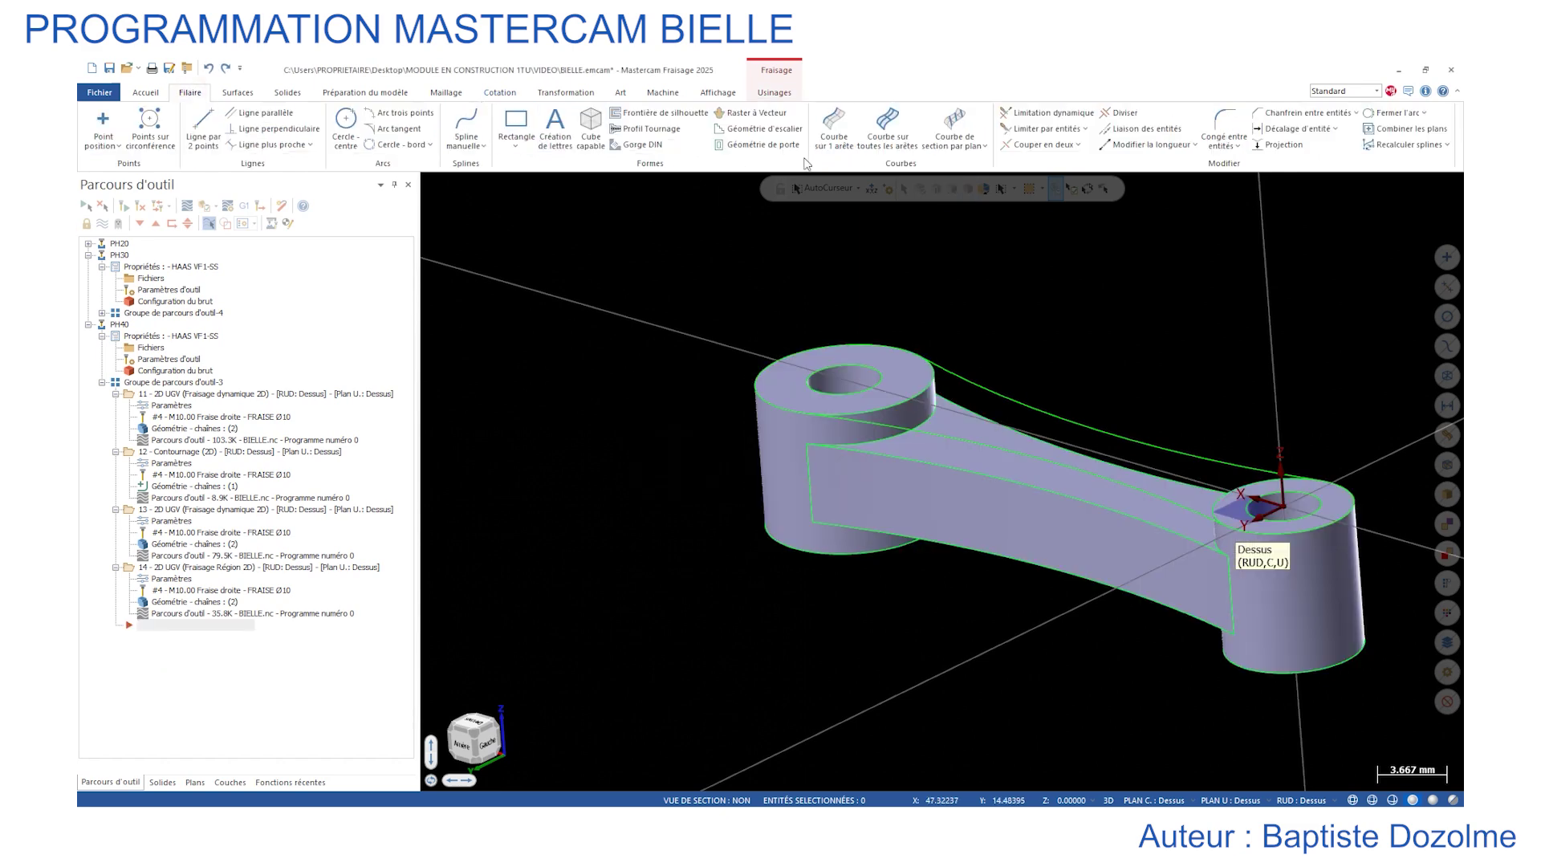
left_click(834, 129)
middle_click_drag(857, 608, 870, 603)
left_click(879, 412)
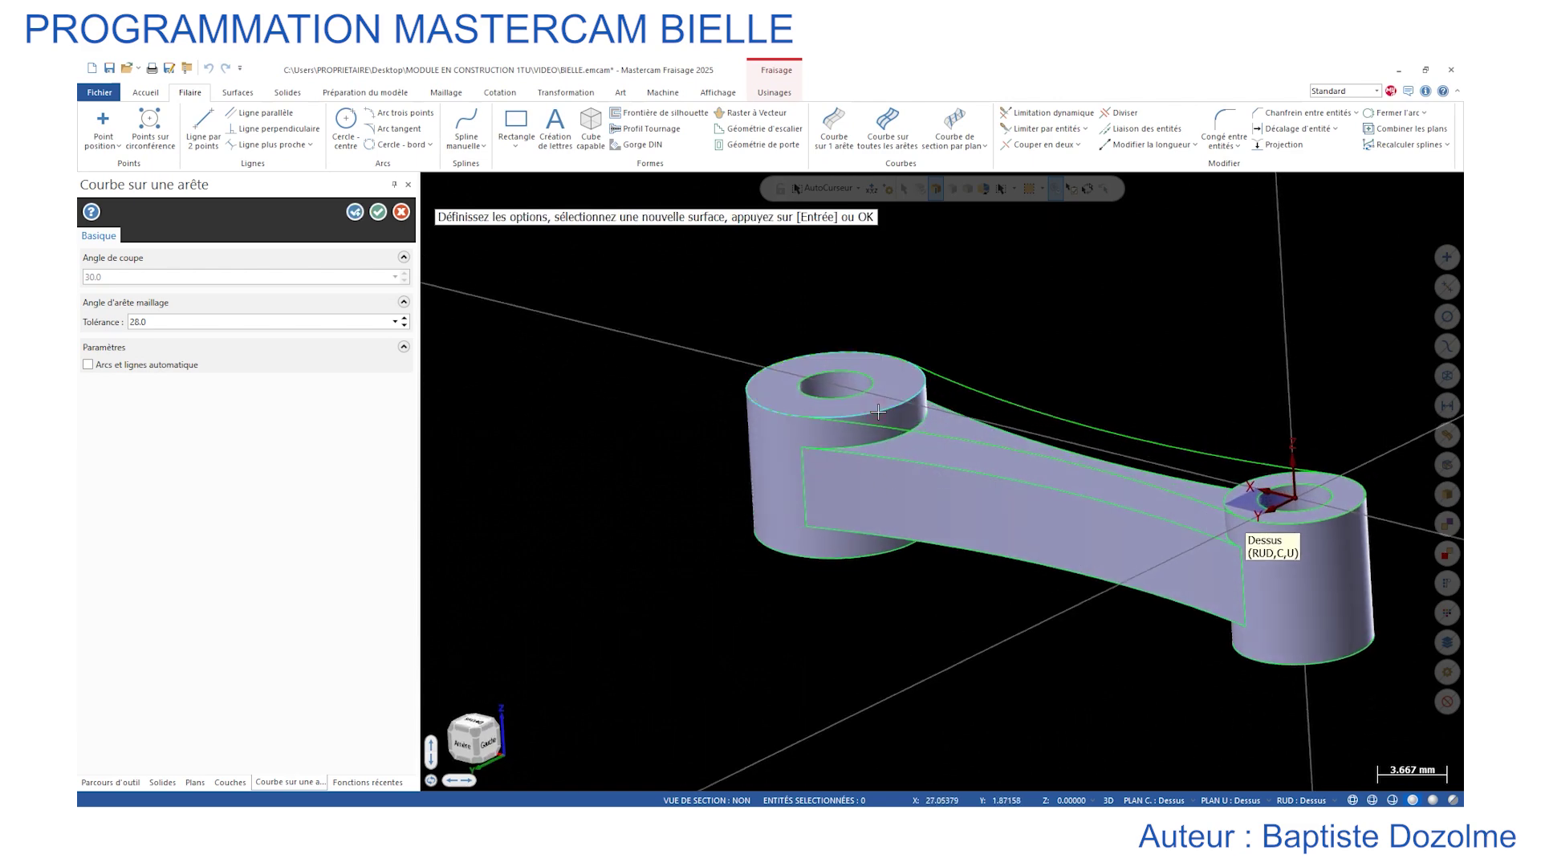
left_click(1253, 473)
key("Return")
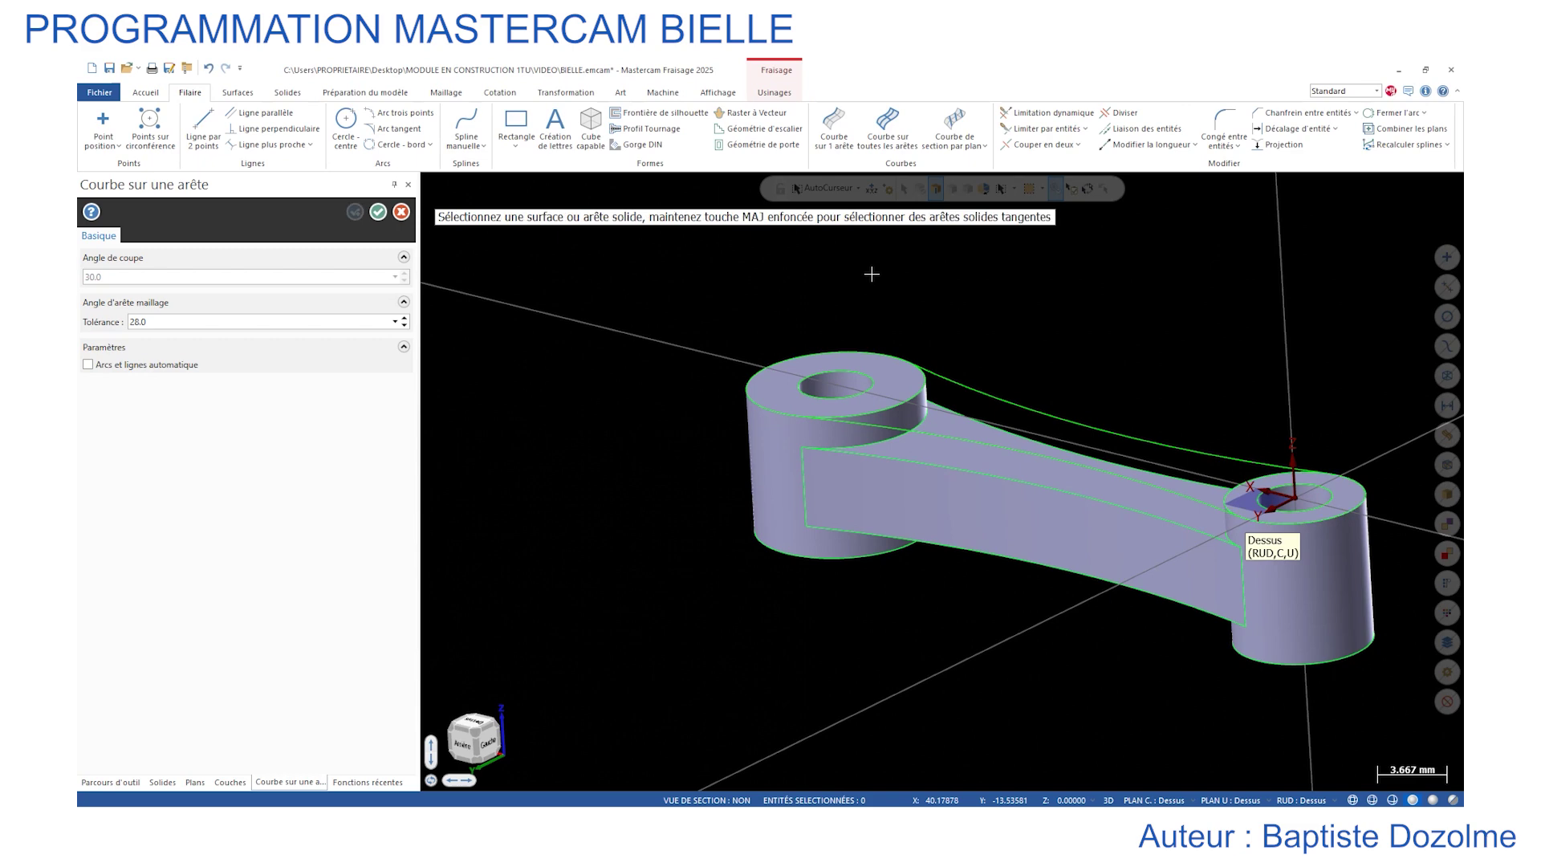
left_click(378, 211)
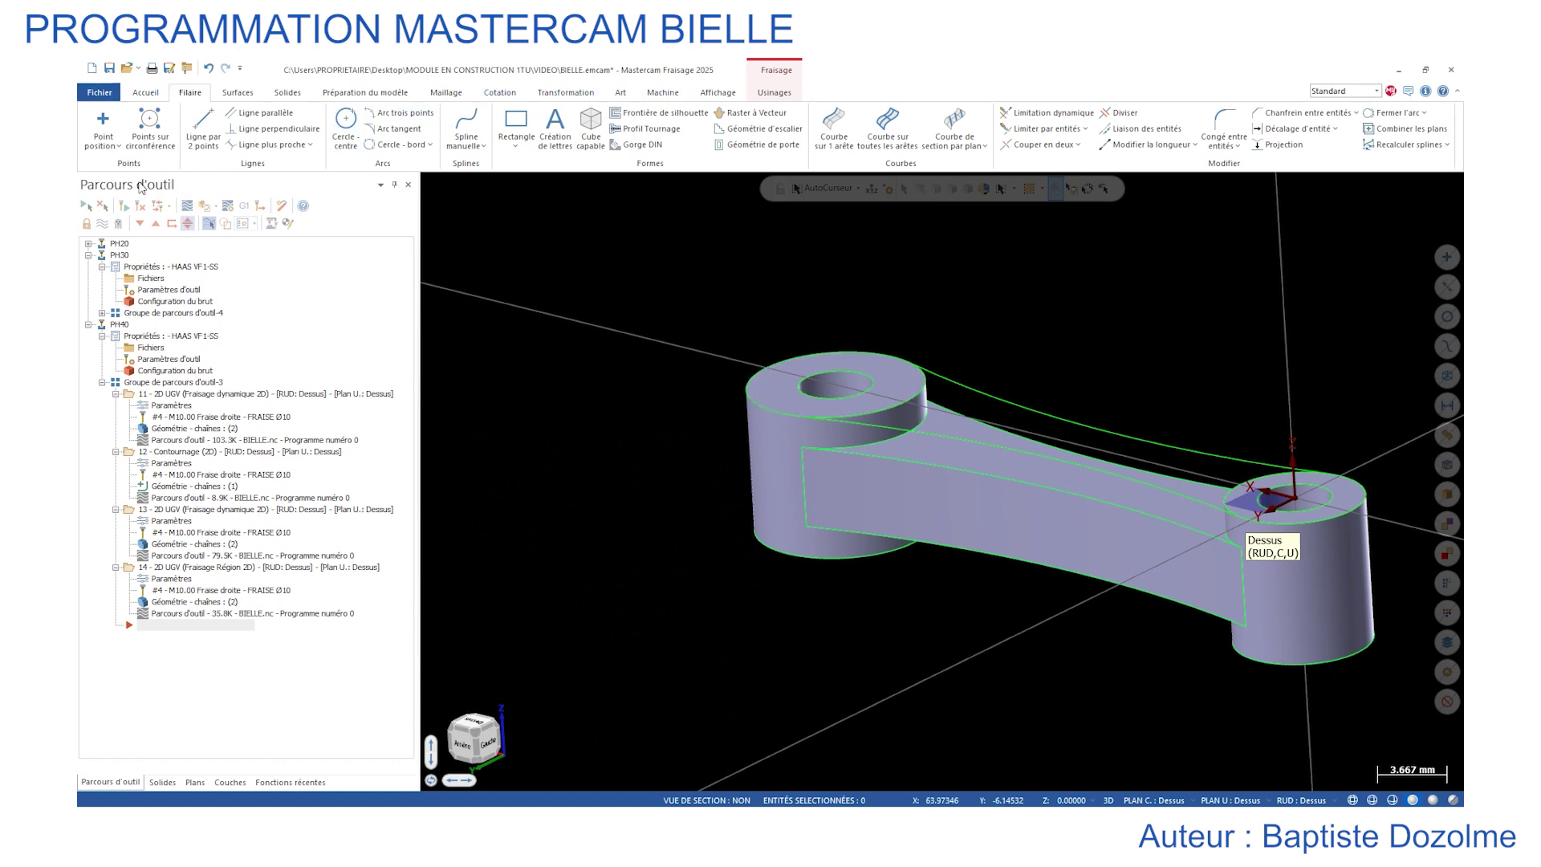
Start a 2D contour operation and chain the two bosses' upper outer circles as single wireframe entities.
left_click(773, 93)
left_click(110, 135)
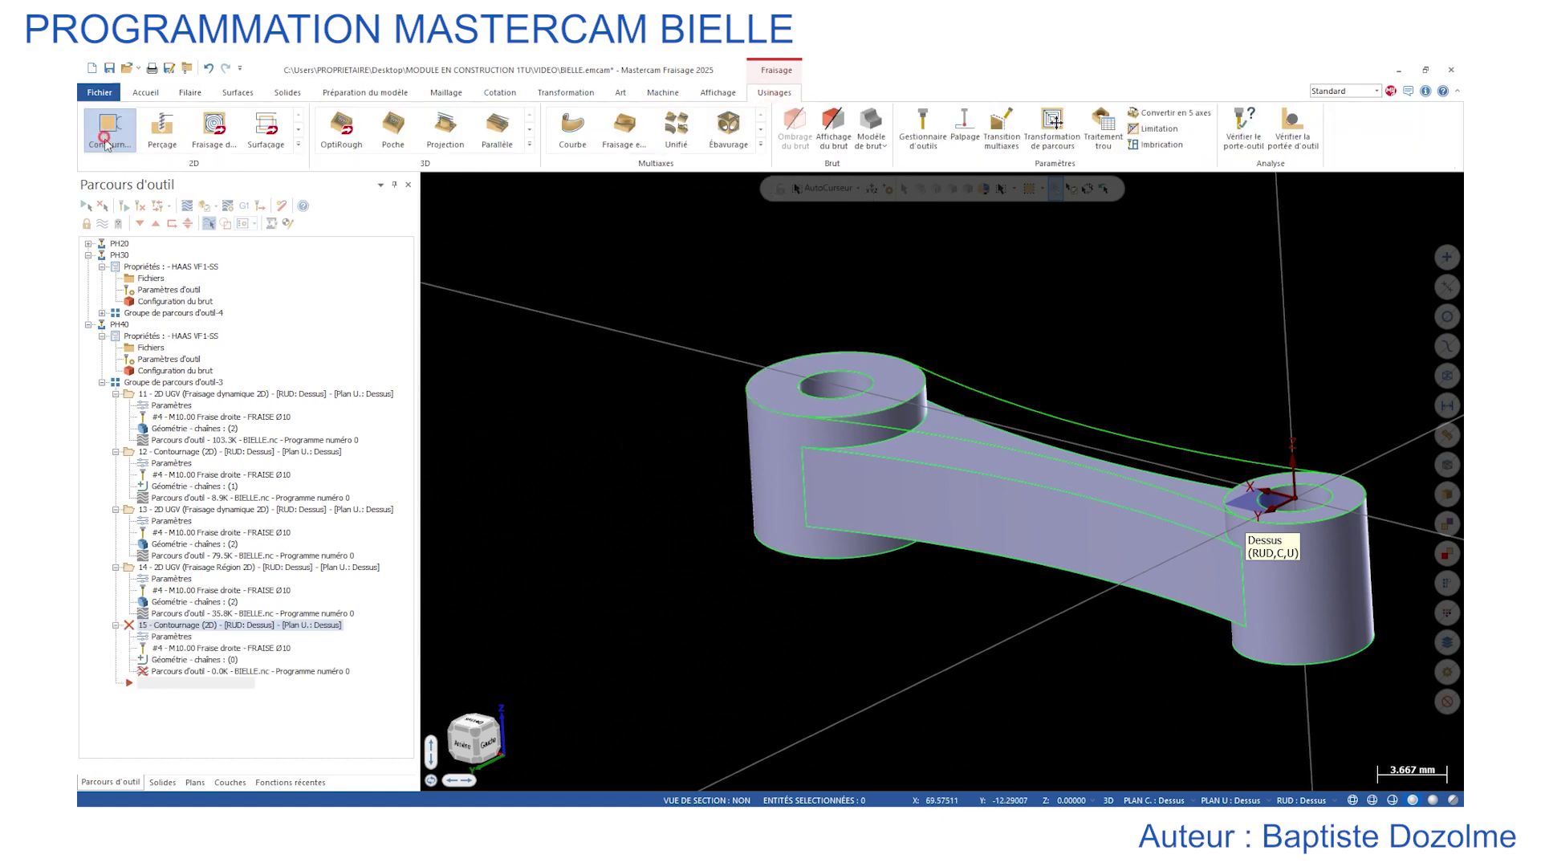
left_click(1335, 160)
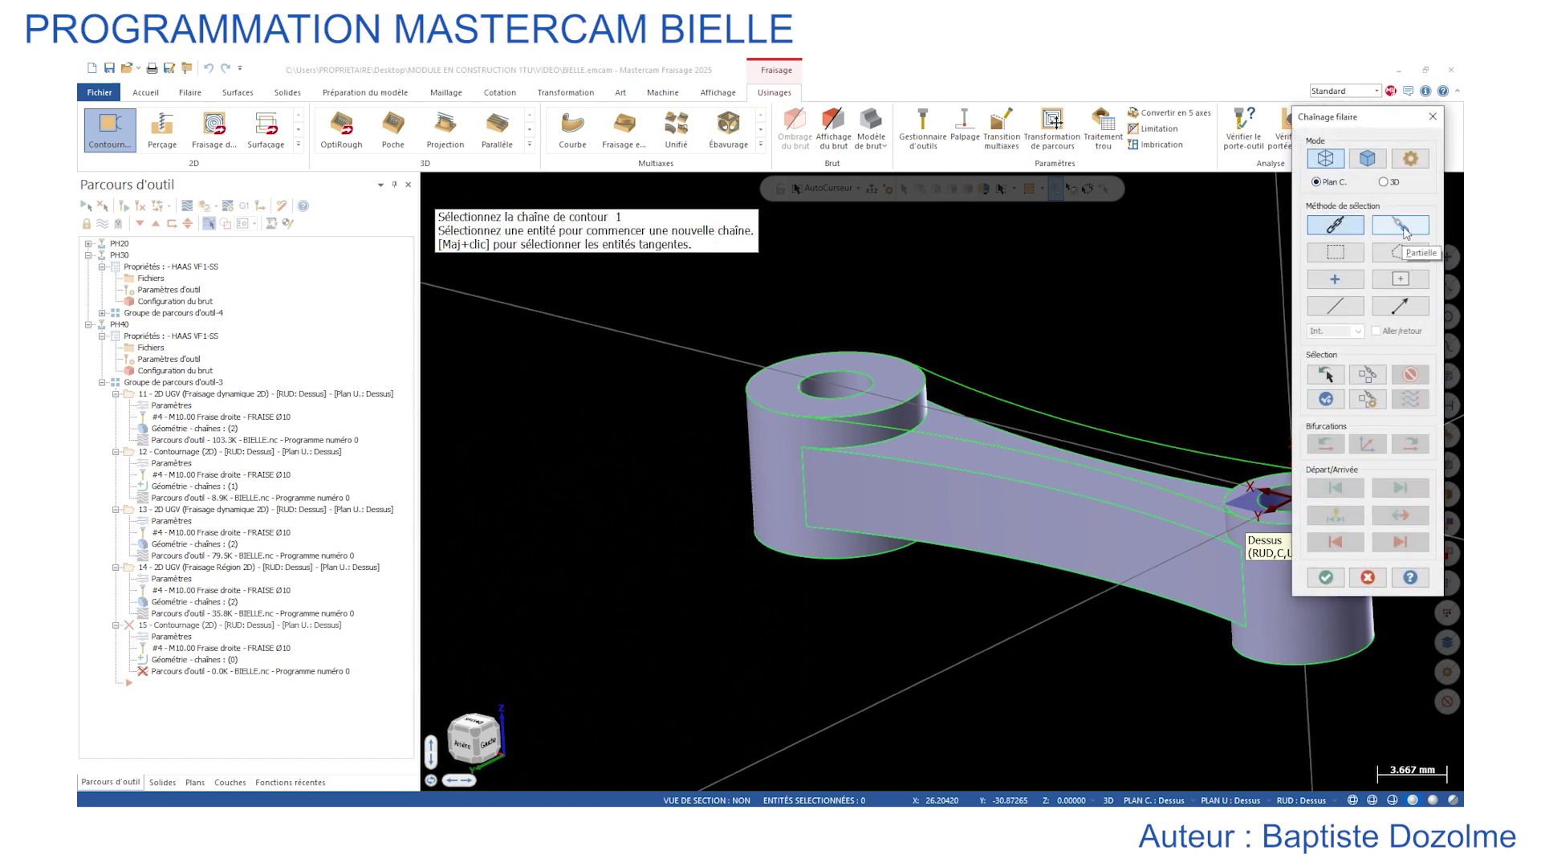
left_click(1337, 306)
left_click(924, 384)
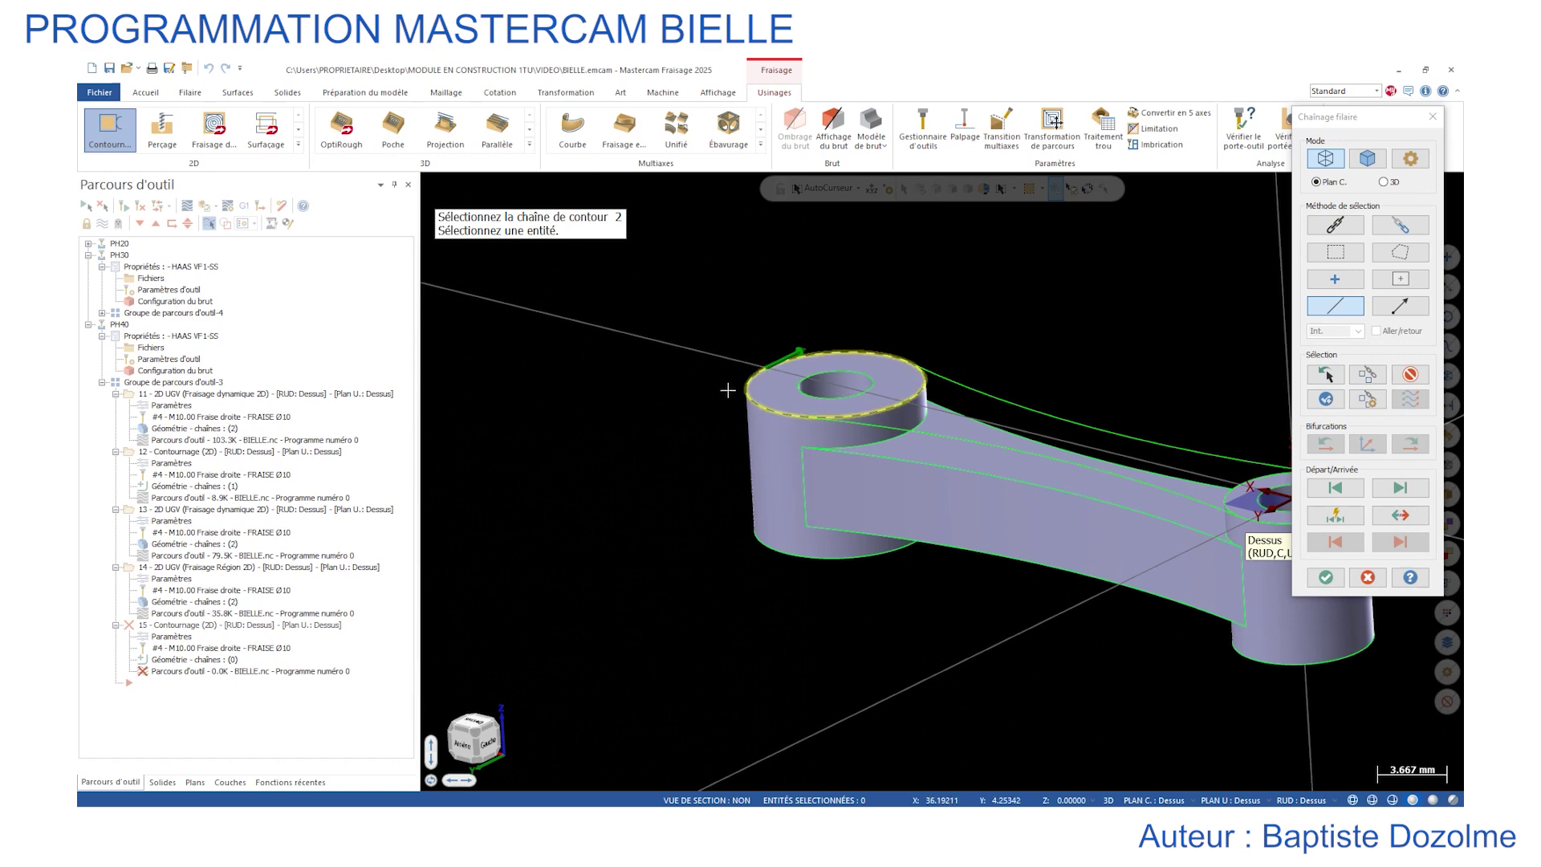
scroll(988, 351, "down", 2)
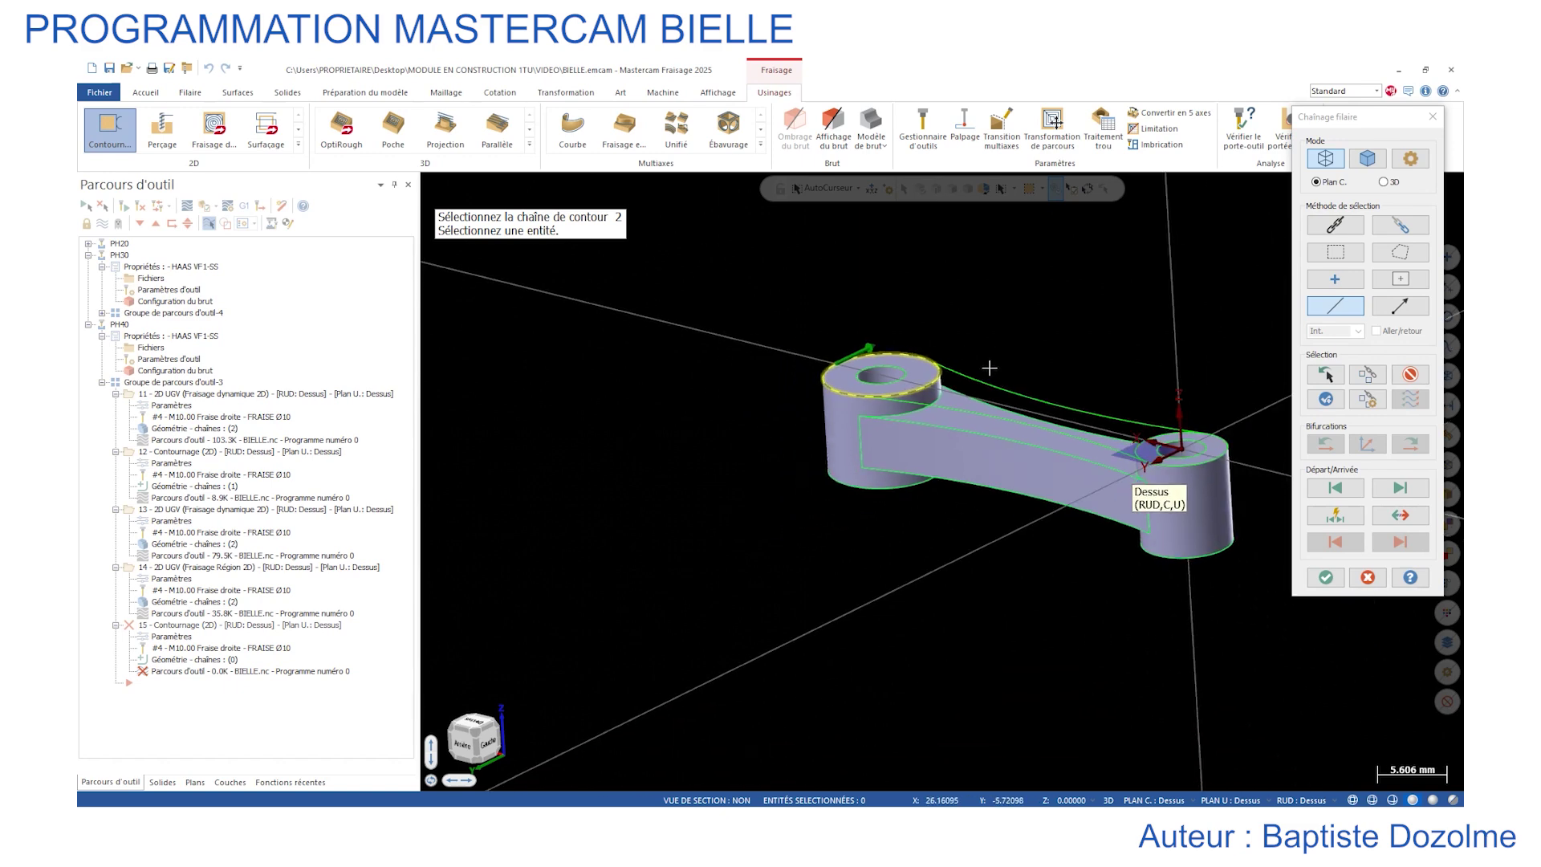
scroll(1140, 434, "up", 5)
left_click(1109, 425)
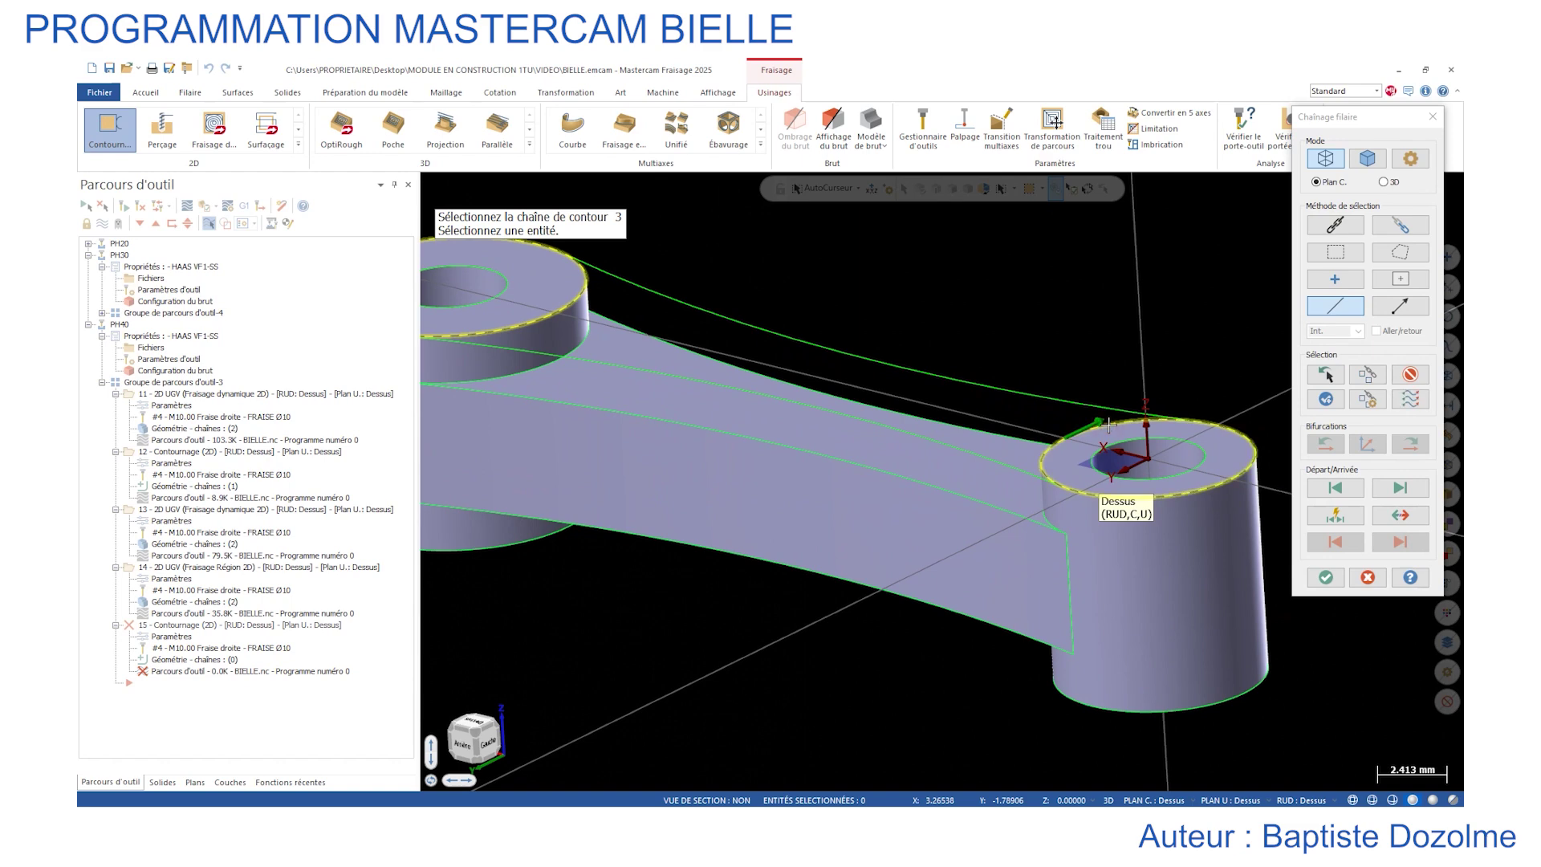
Reposition the boss circles' chain start points on the sides away from the arm and accept both chains.
left_click(1326, 578)
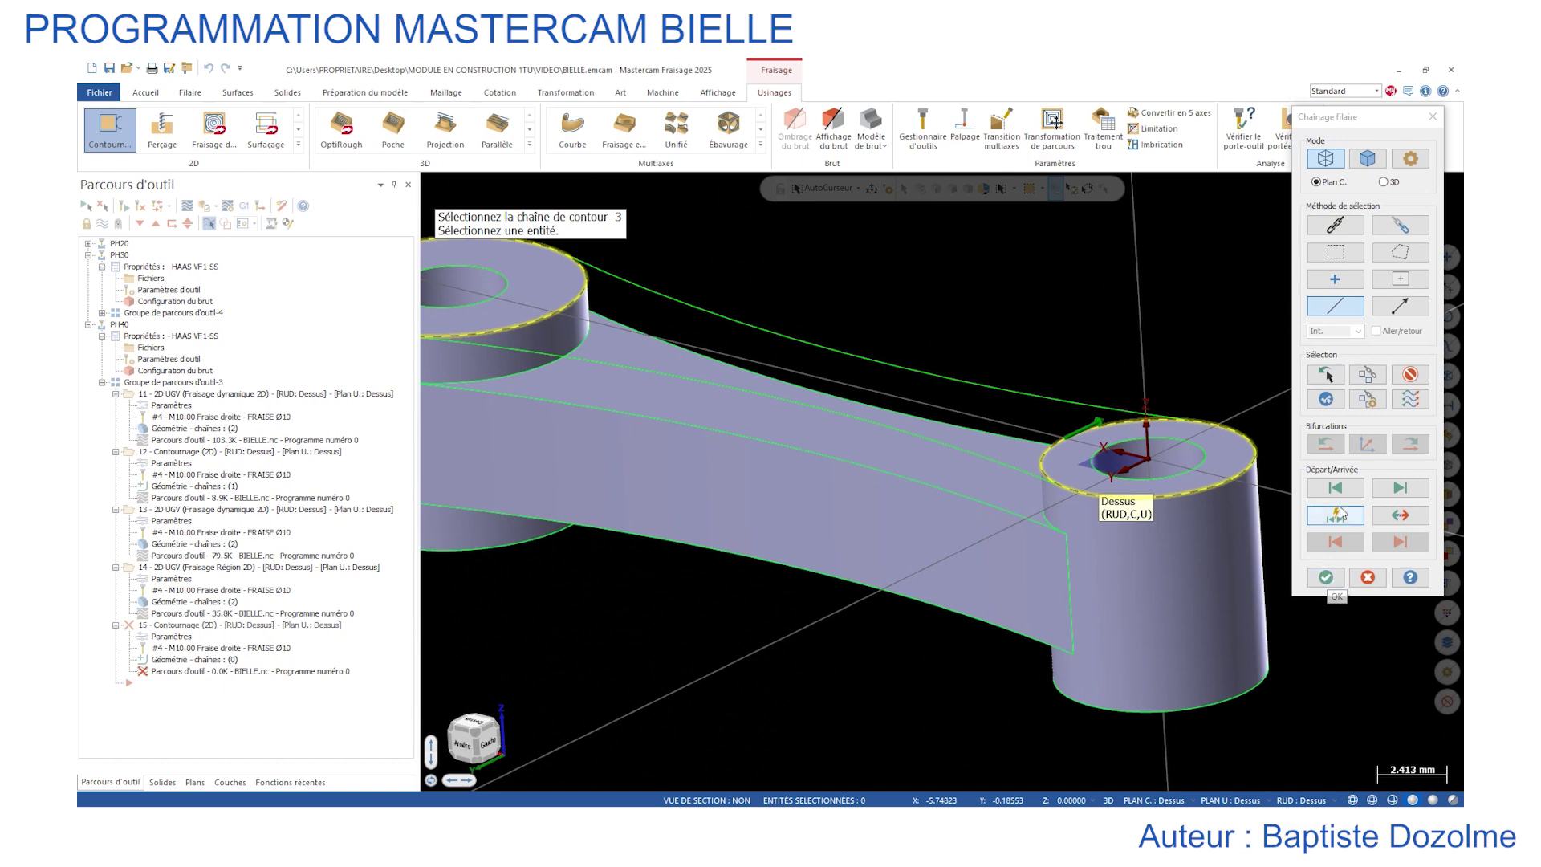
left_click(1237, 485)
scroll(996, 501, "down", 2)
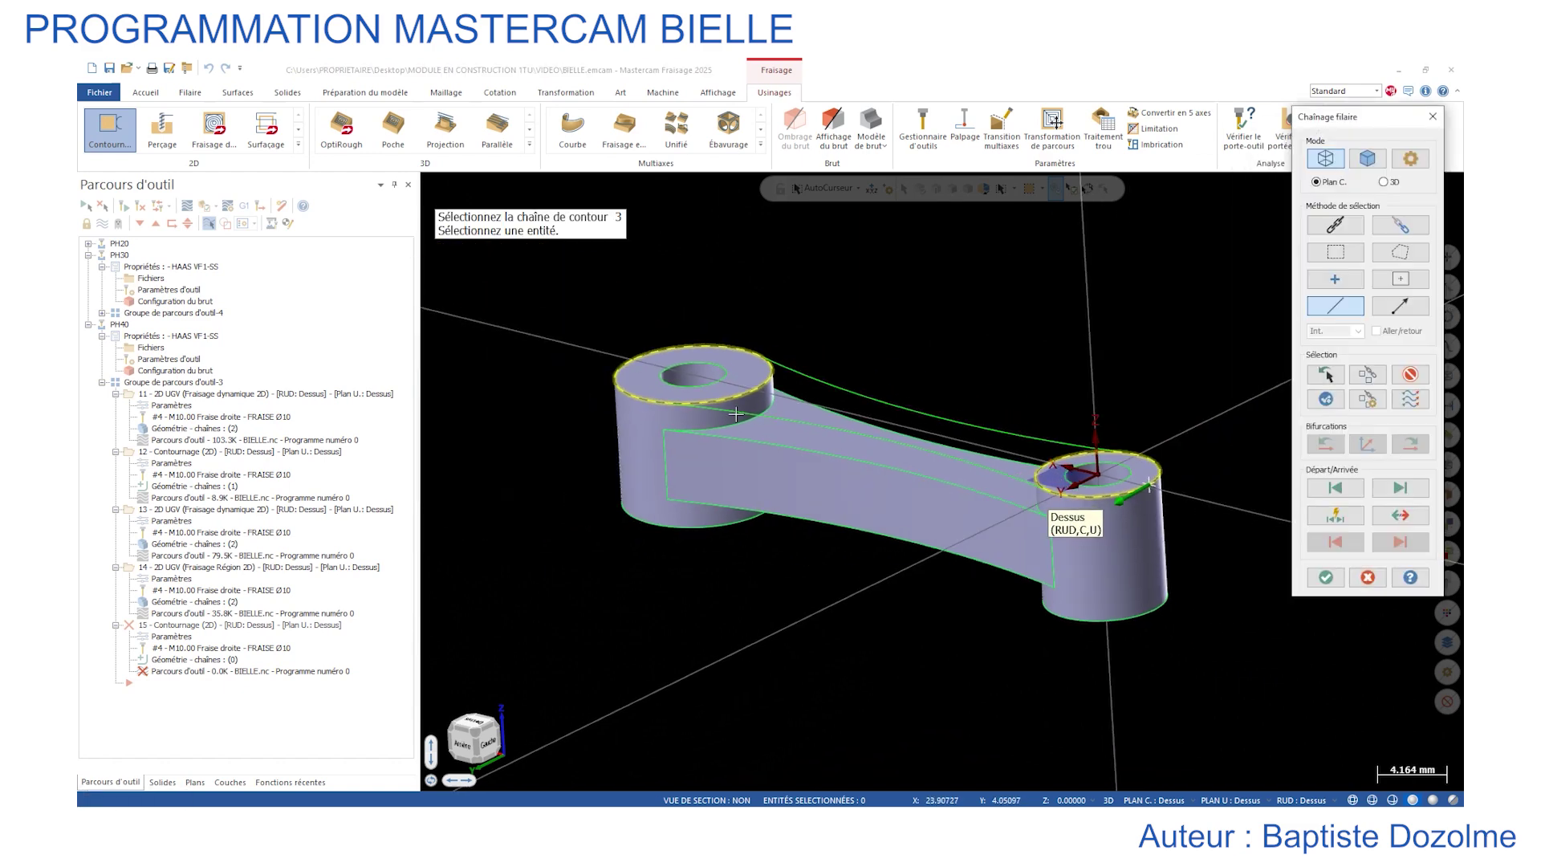
scroll(741, 416, "up", 1)
left_click(655, 338)
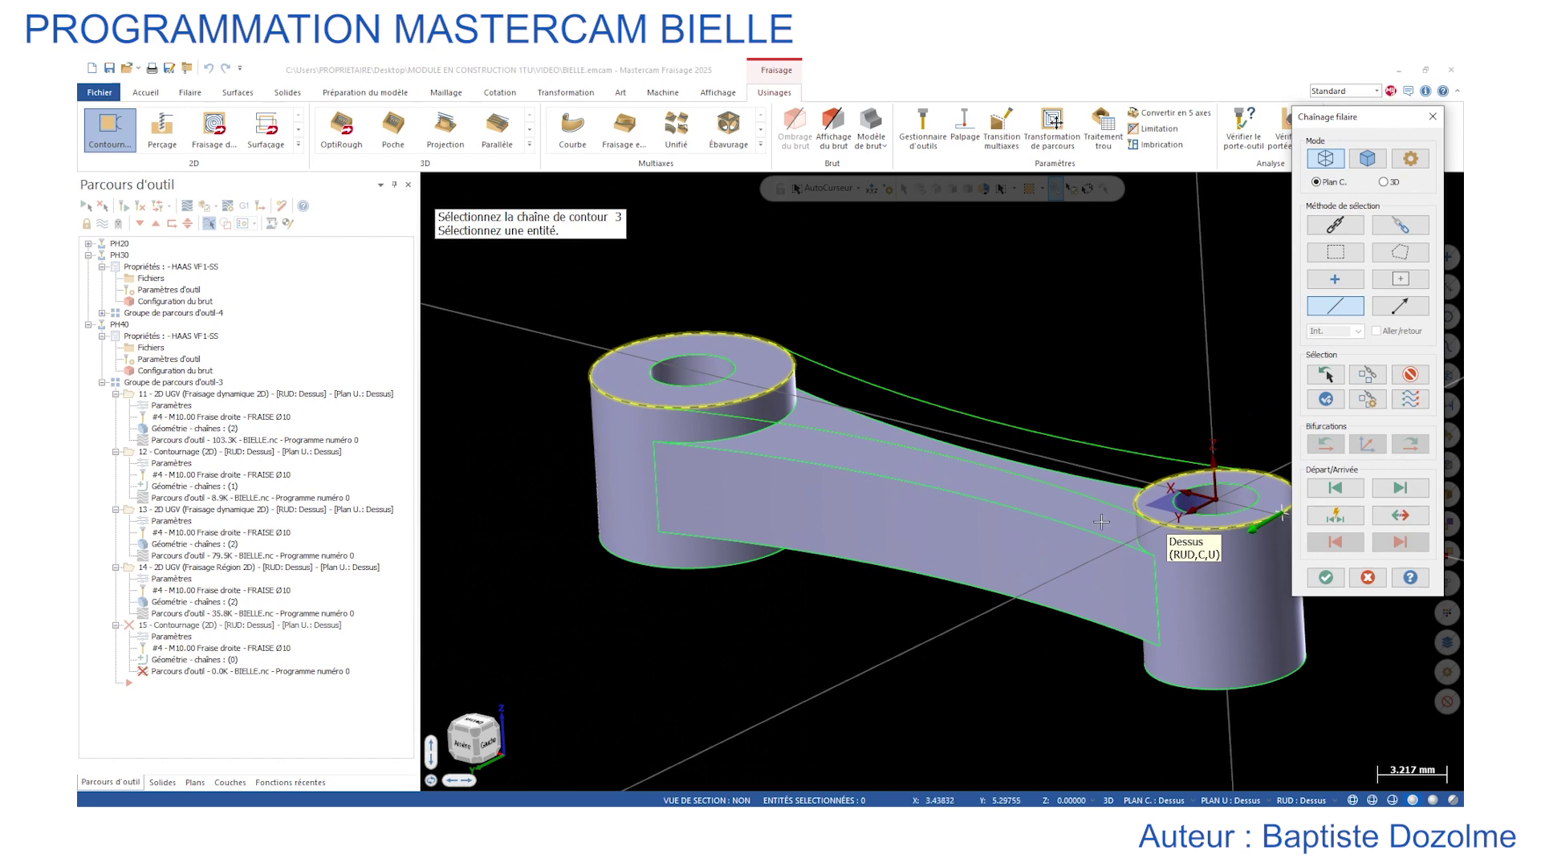
left_click(1326, 578)
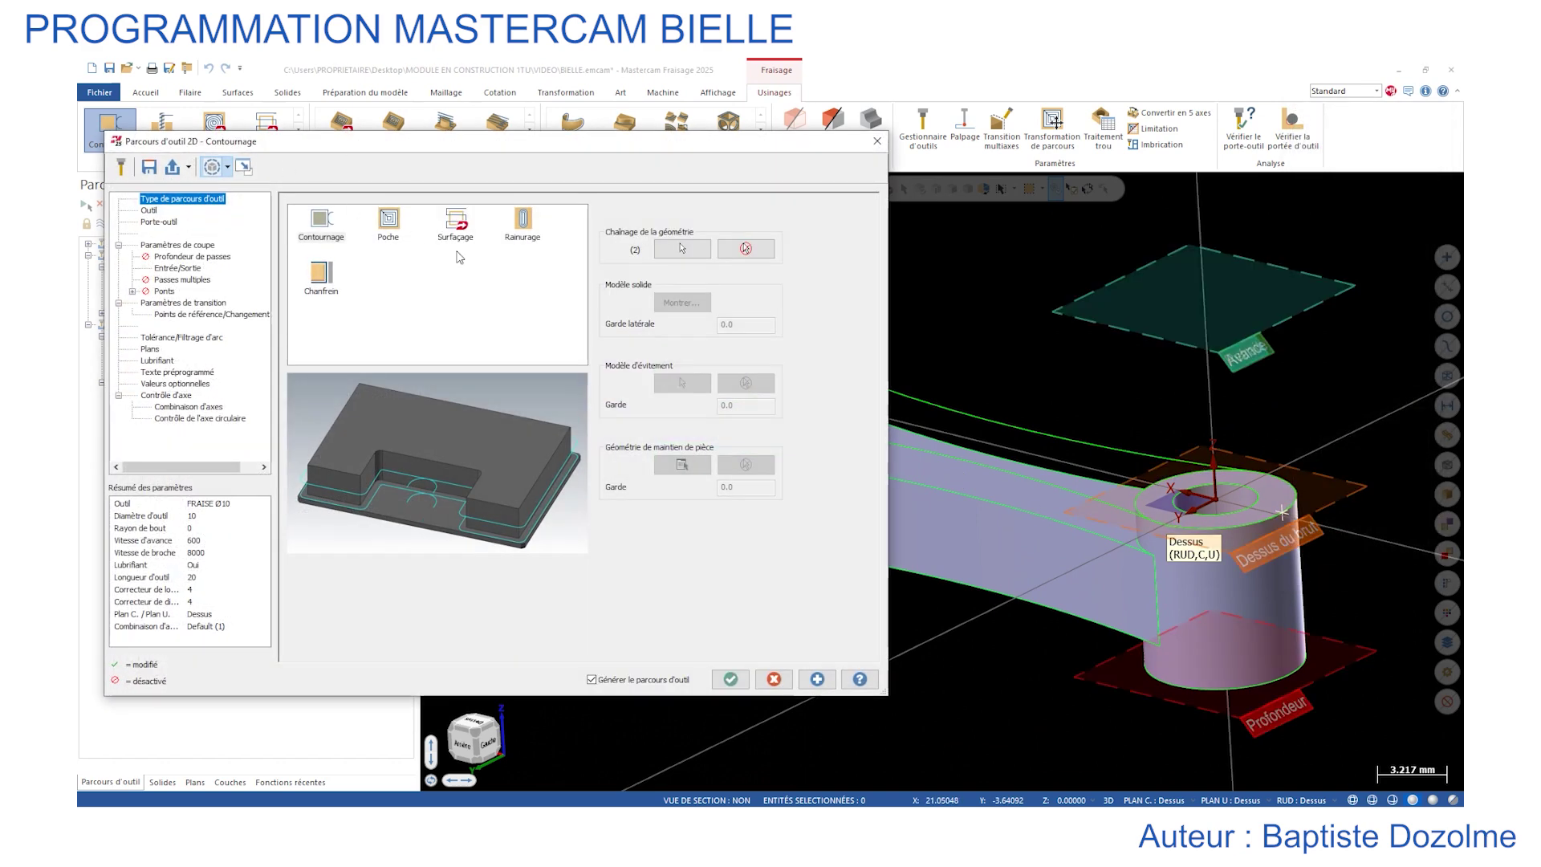
Reposition the first chain's start point on the large boss's circle, on the side away from the arm, and accept the chains.
left_click(674, 250)
left_click(122, 232)
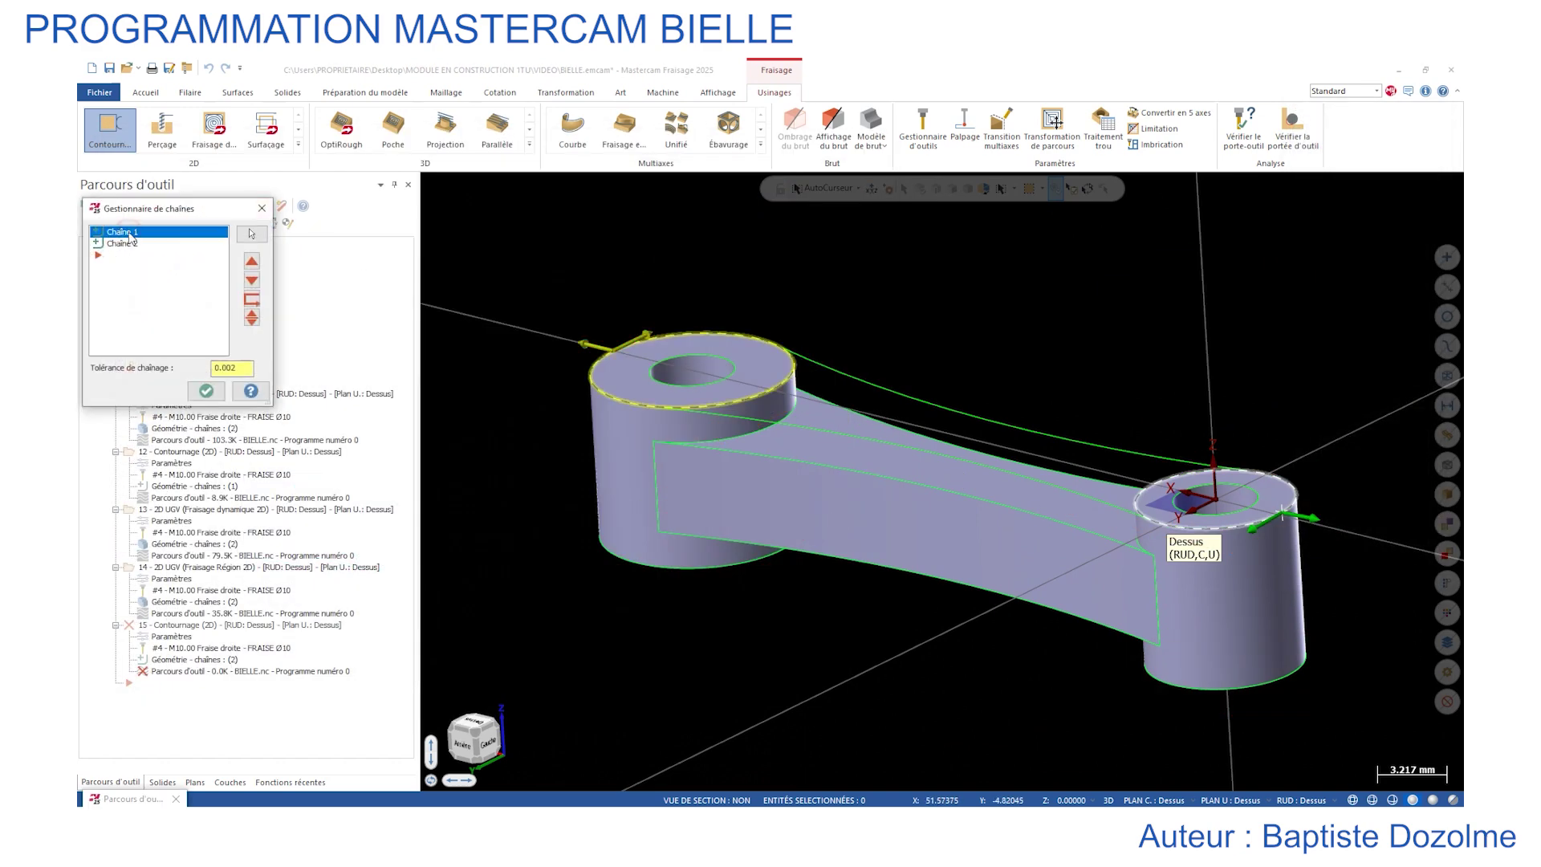
right_click(130, 235)
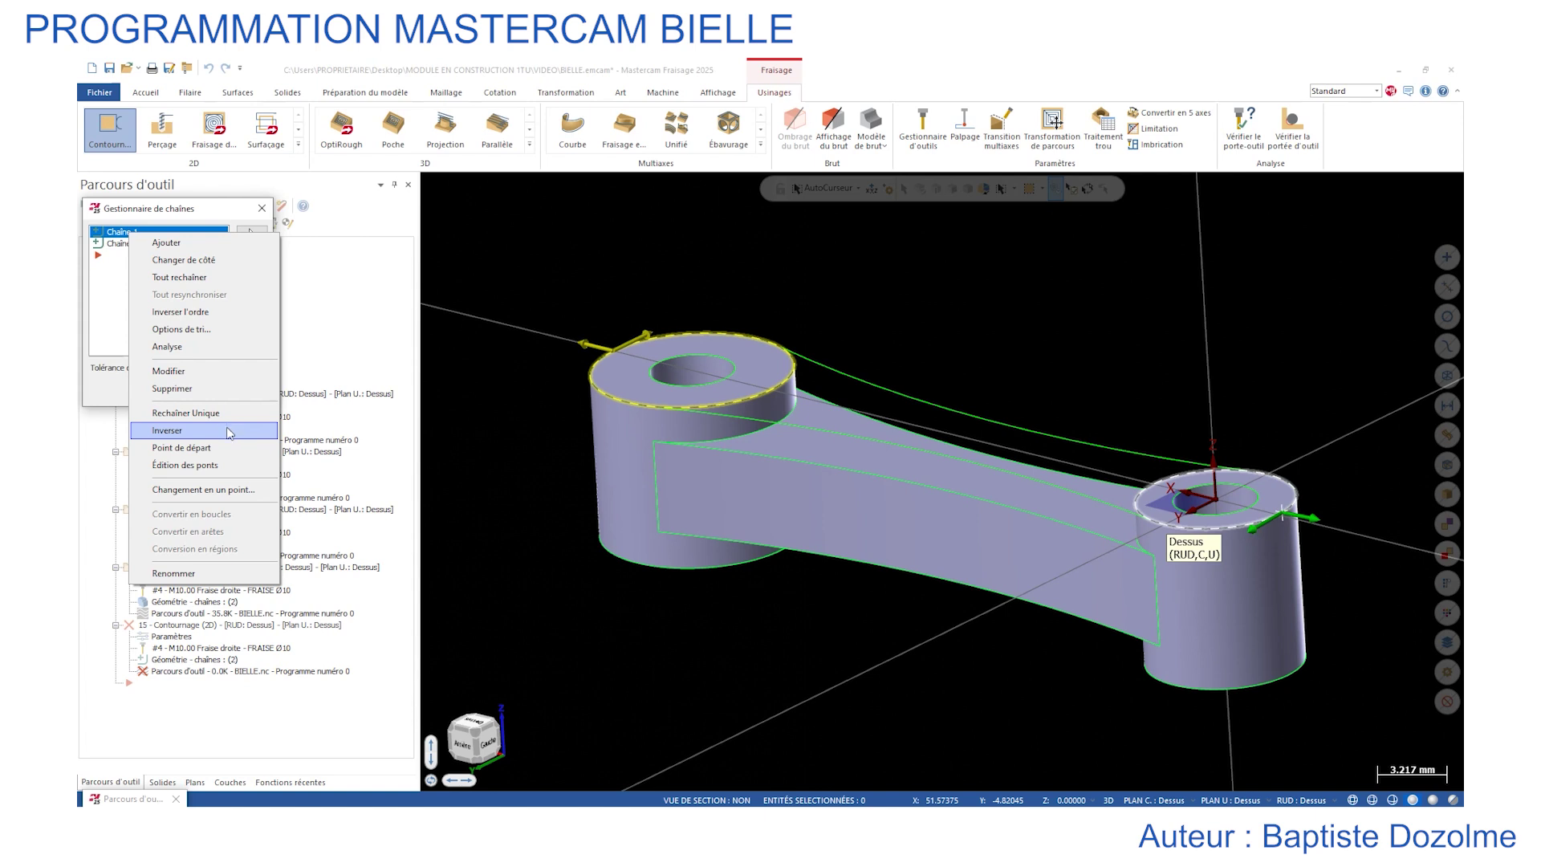
left_click(215, 446)
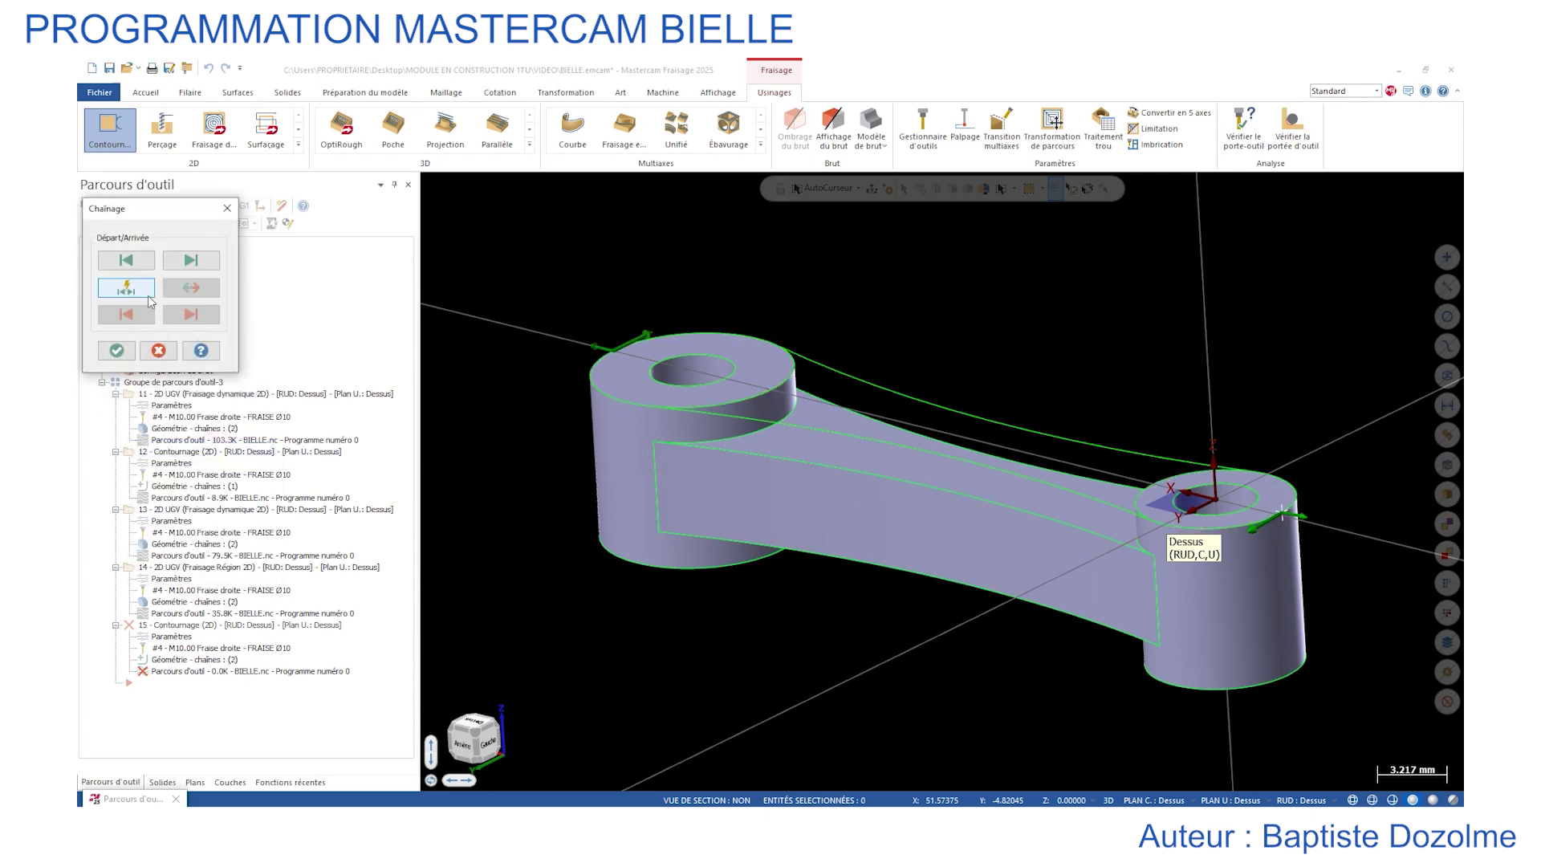
left_click(147, 296)
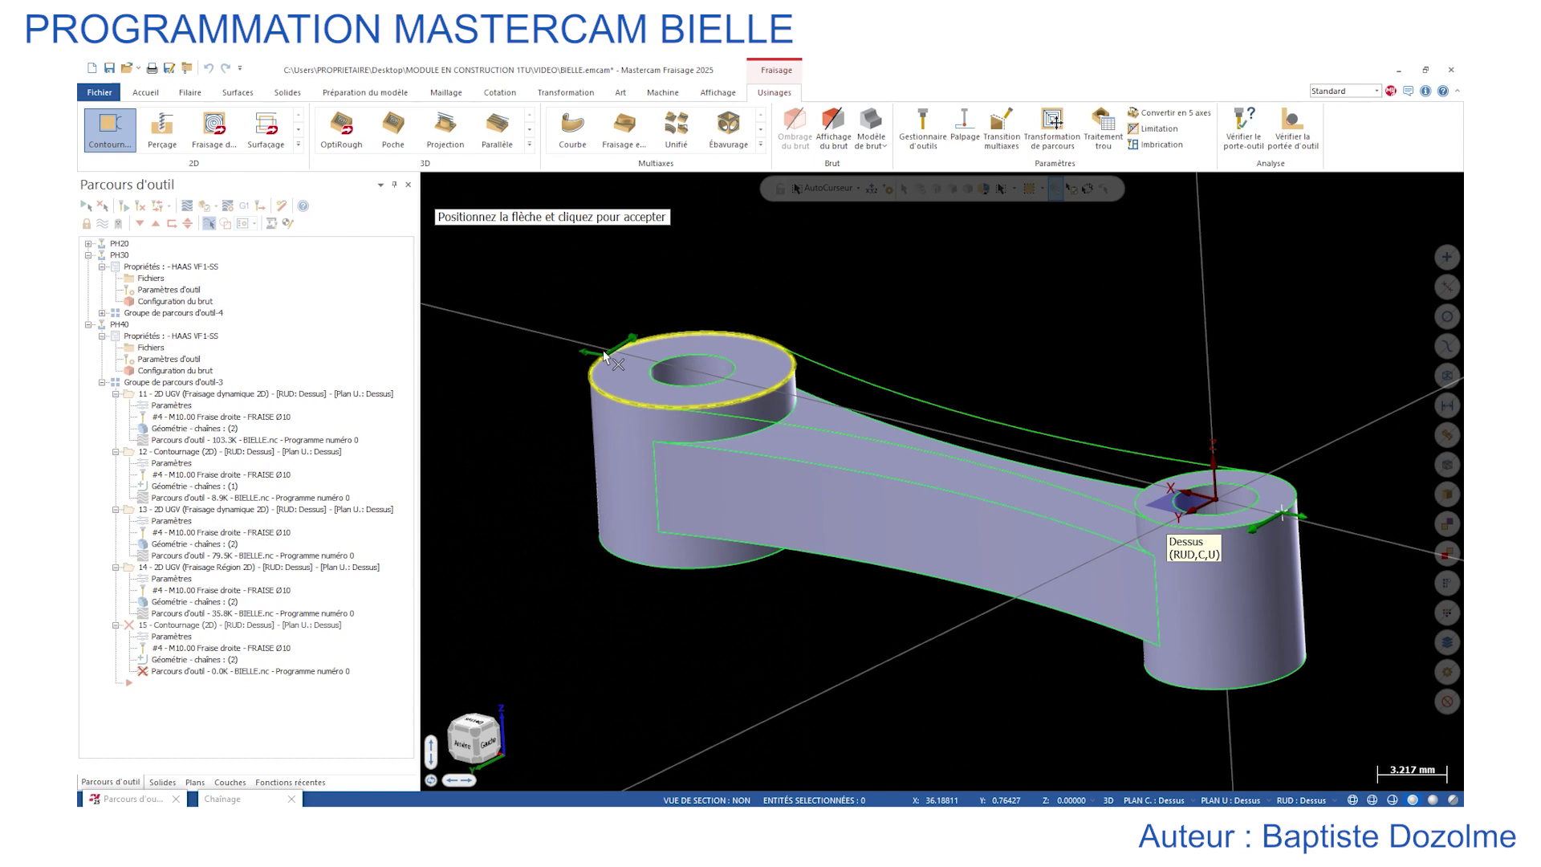
middle_click_drag(626, 350, 593, 348)
scroll(592, 349, "up", 2)
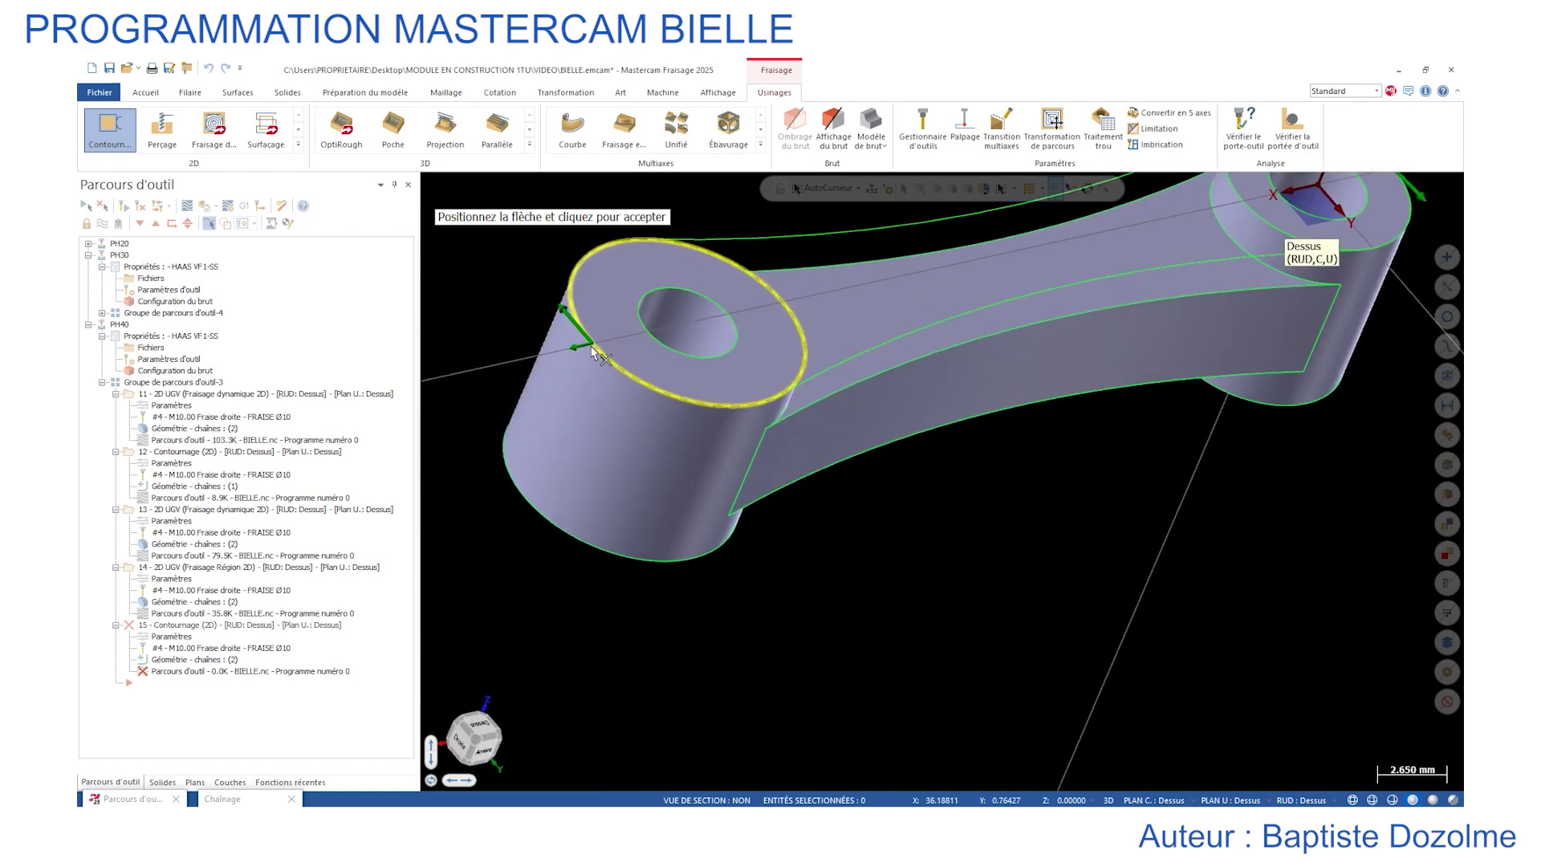
left_click(605, 356)
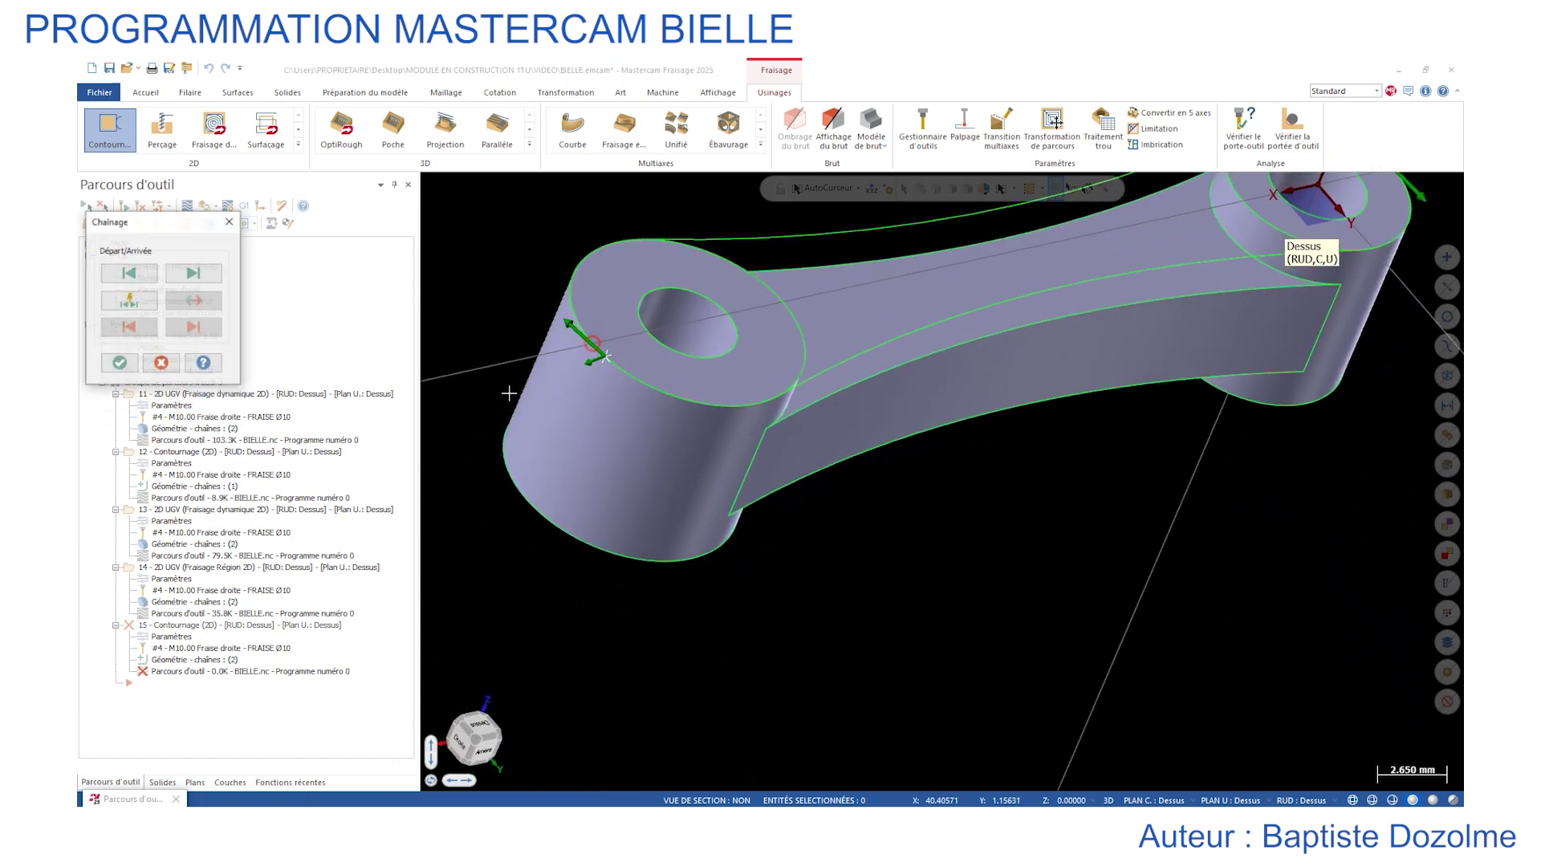
left_click(128, 358)
left_click(223, 401)
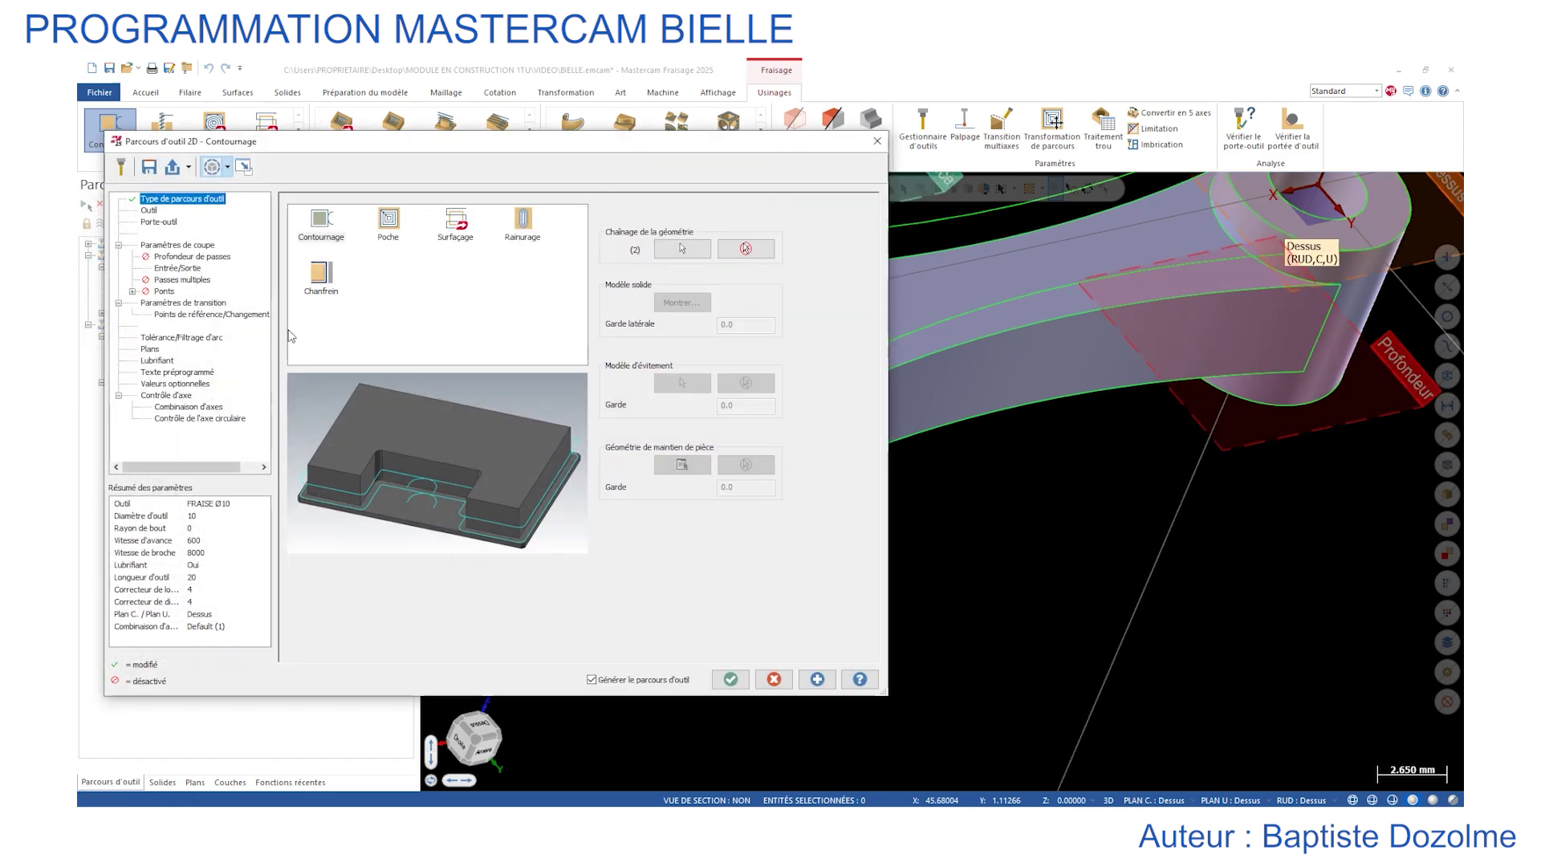
Review the boss contour's FRAISE Ø10 tool data, cutting parameters with floor stock, and entry/exit settings.
left_click(150, 210)
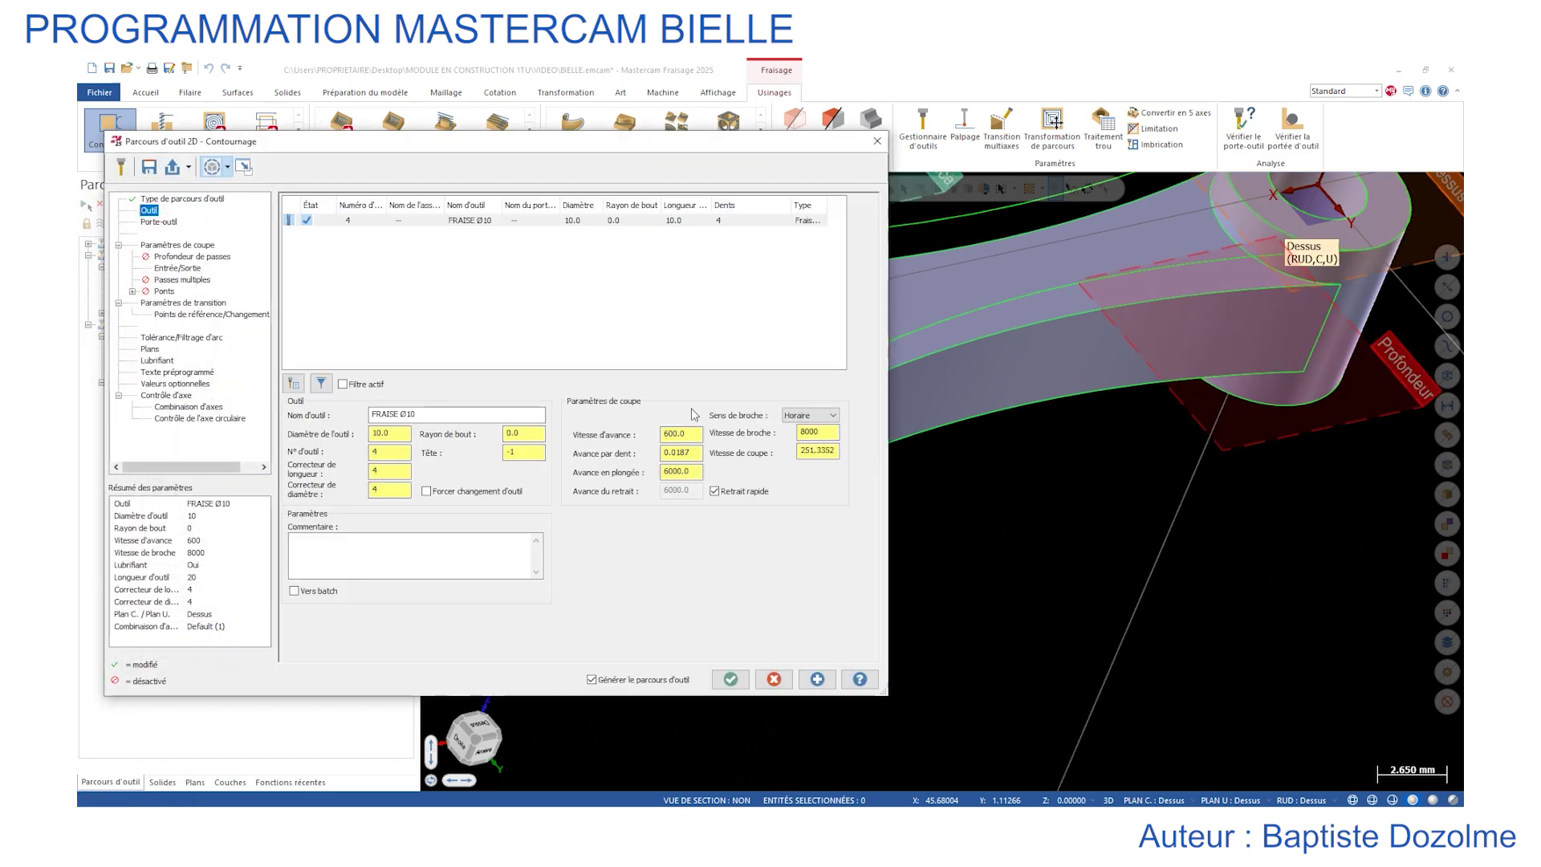
left_click(175, 246)
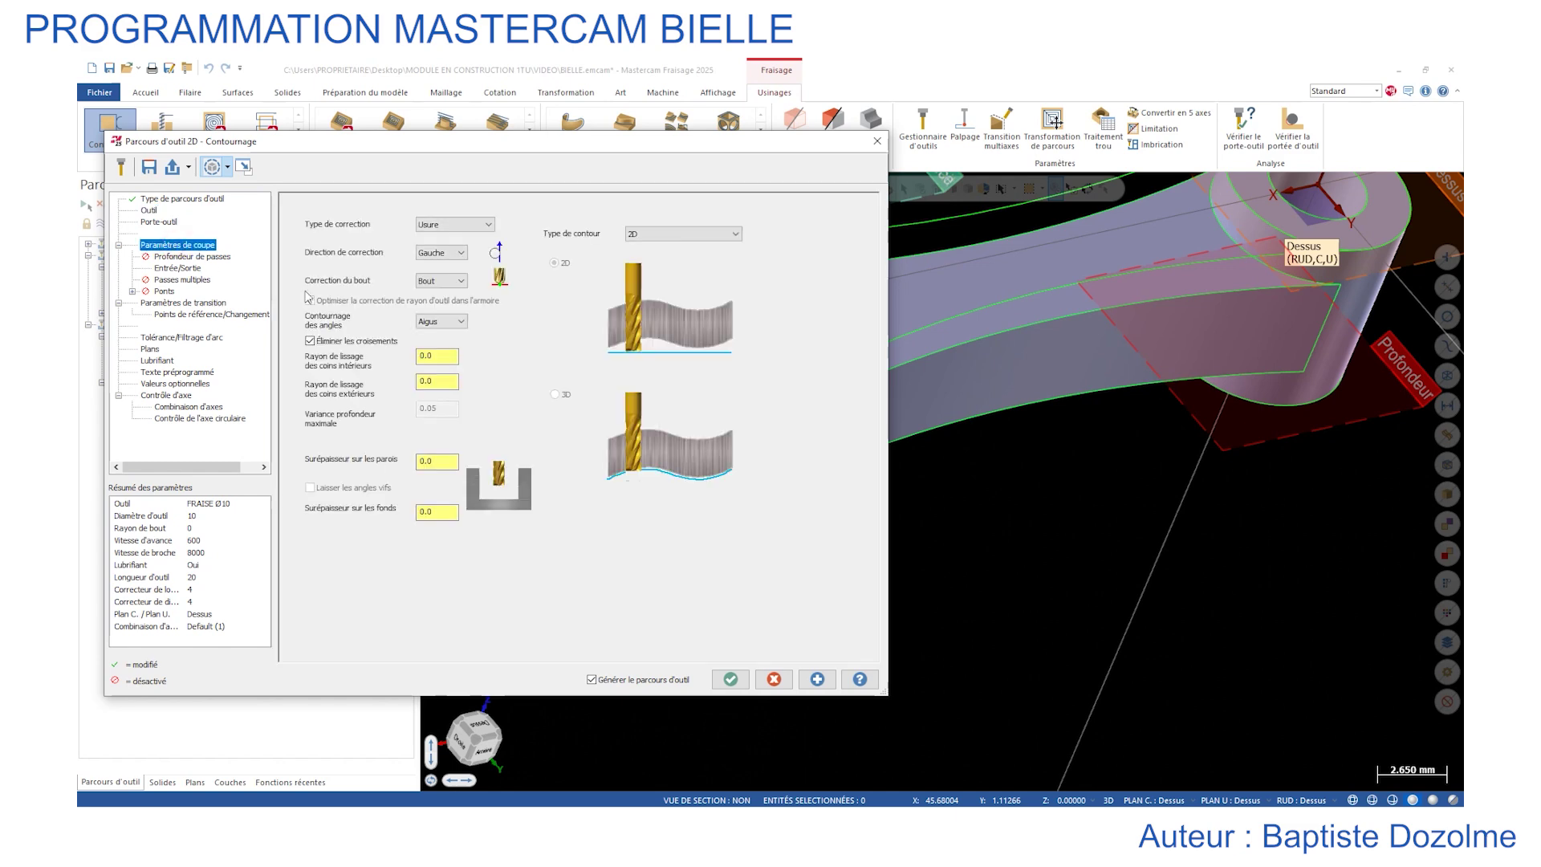
double_click(426, 512)
type("0.8")
left_click(193, 269)
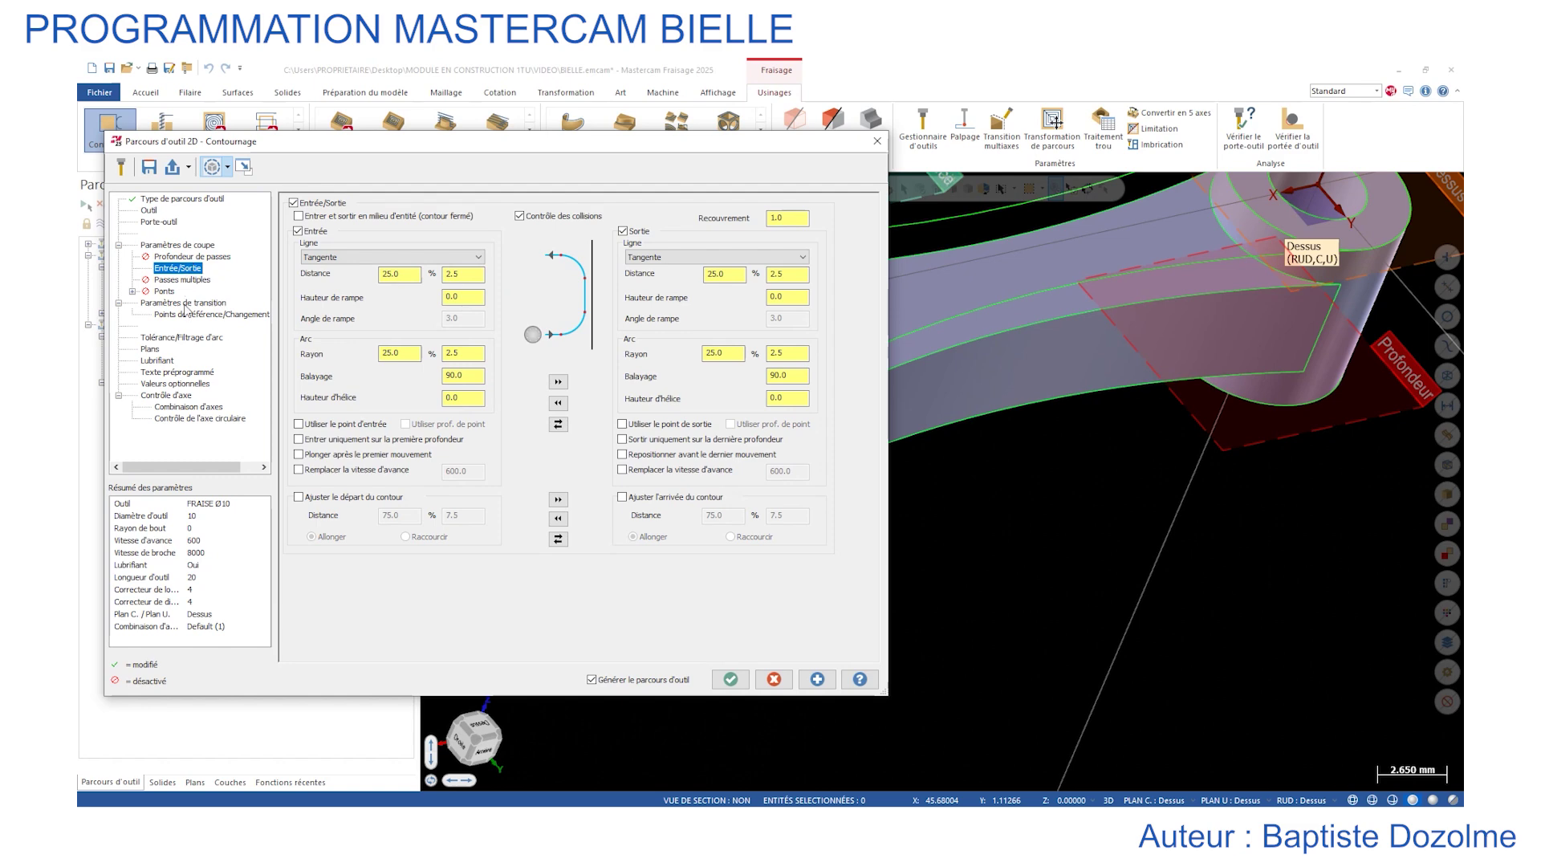
Set the contour depth to -1.75 relative by picking the upper corner of the arm at the small boss, and generate the toolpath.
left_click(185, 304)
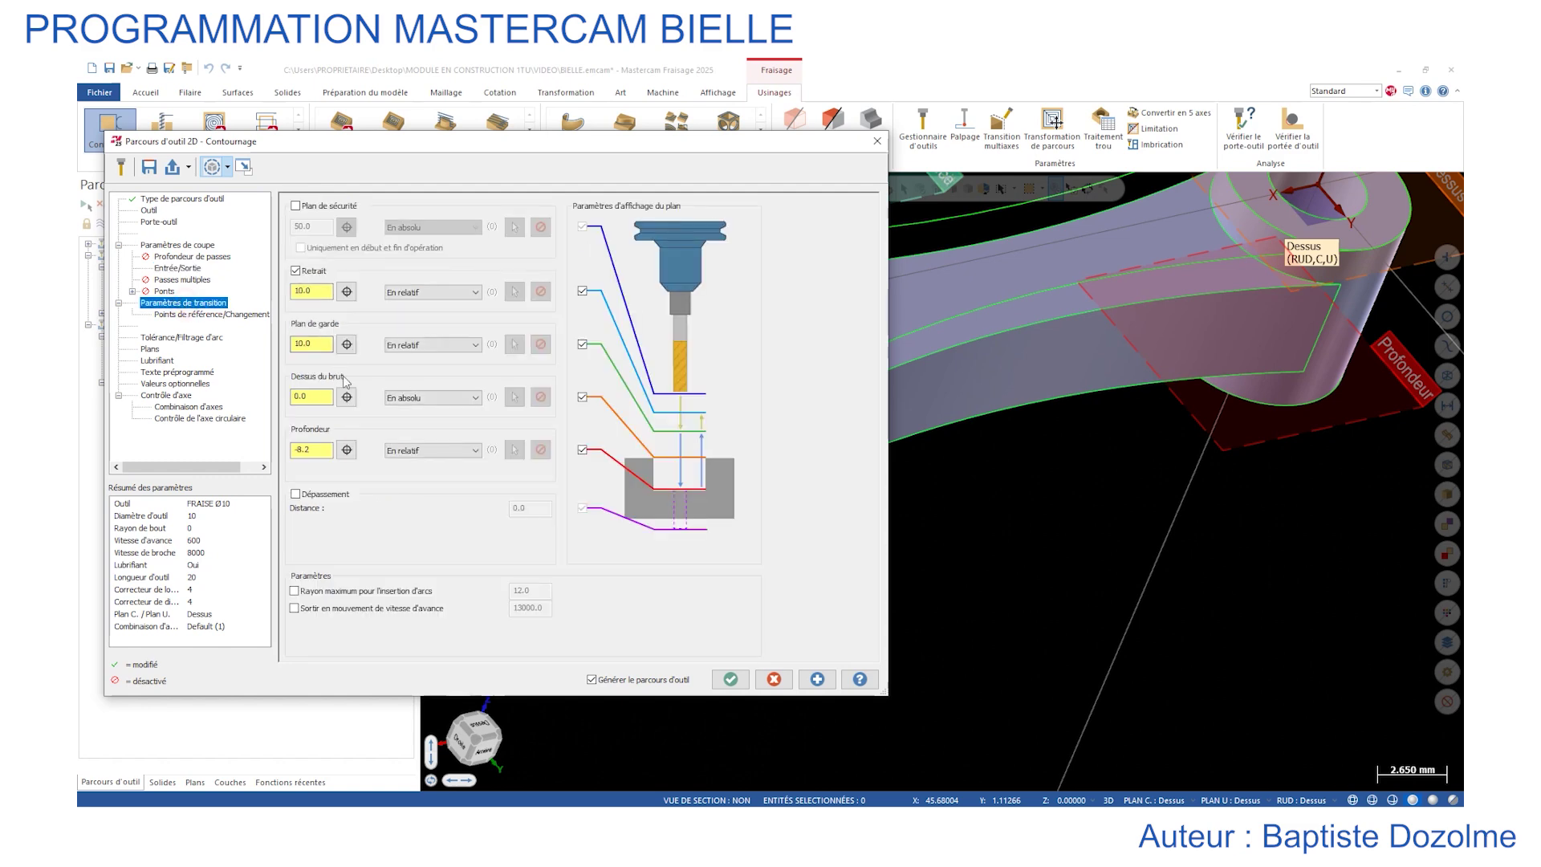
left_click(347, 450)
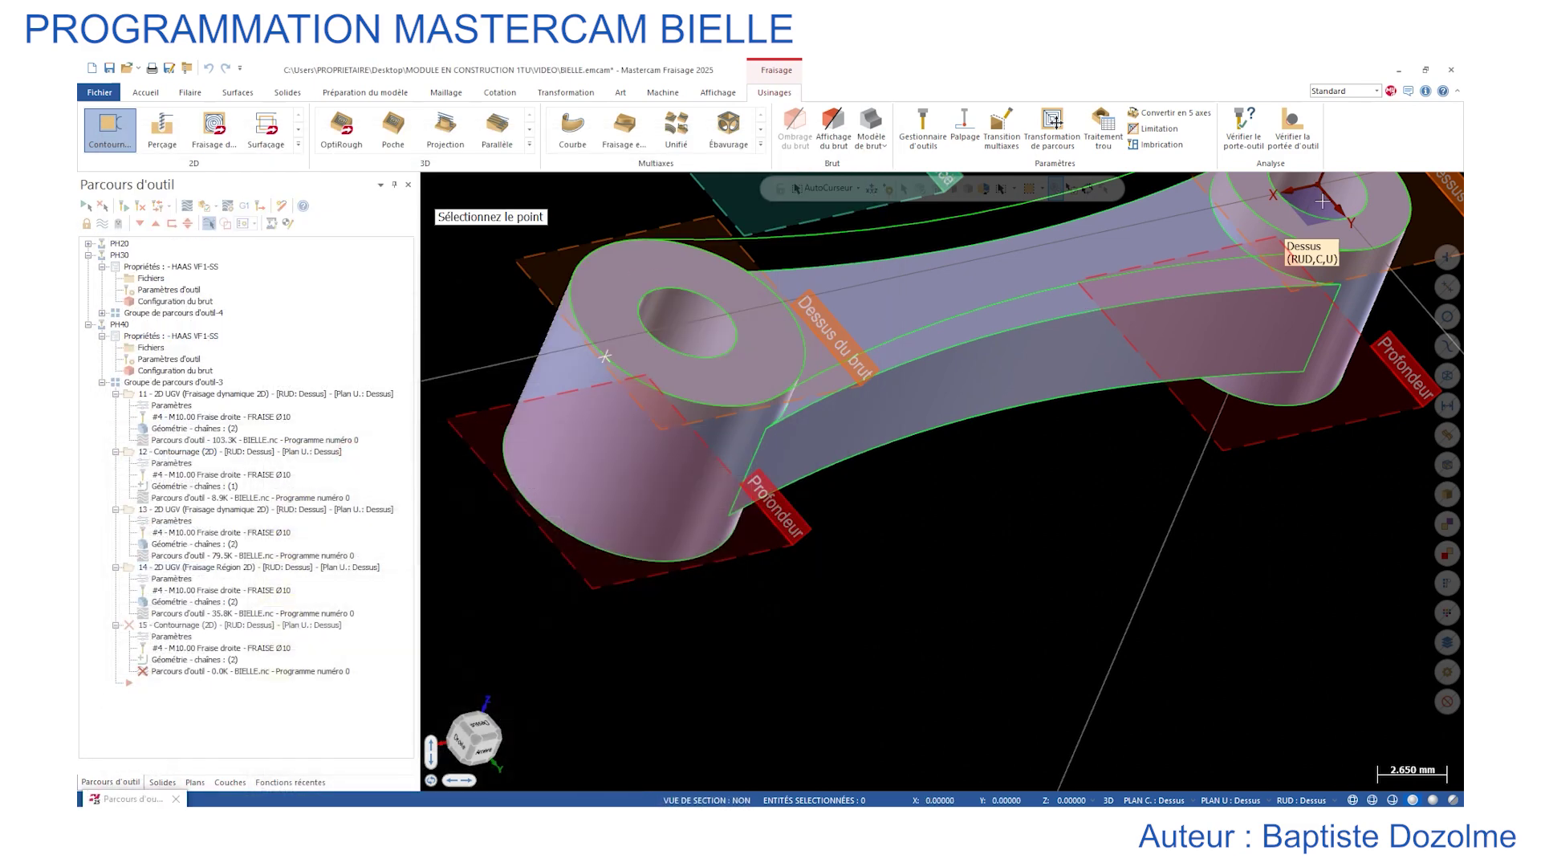
left_click(1339, 286)
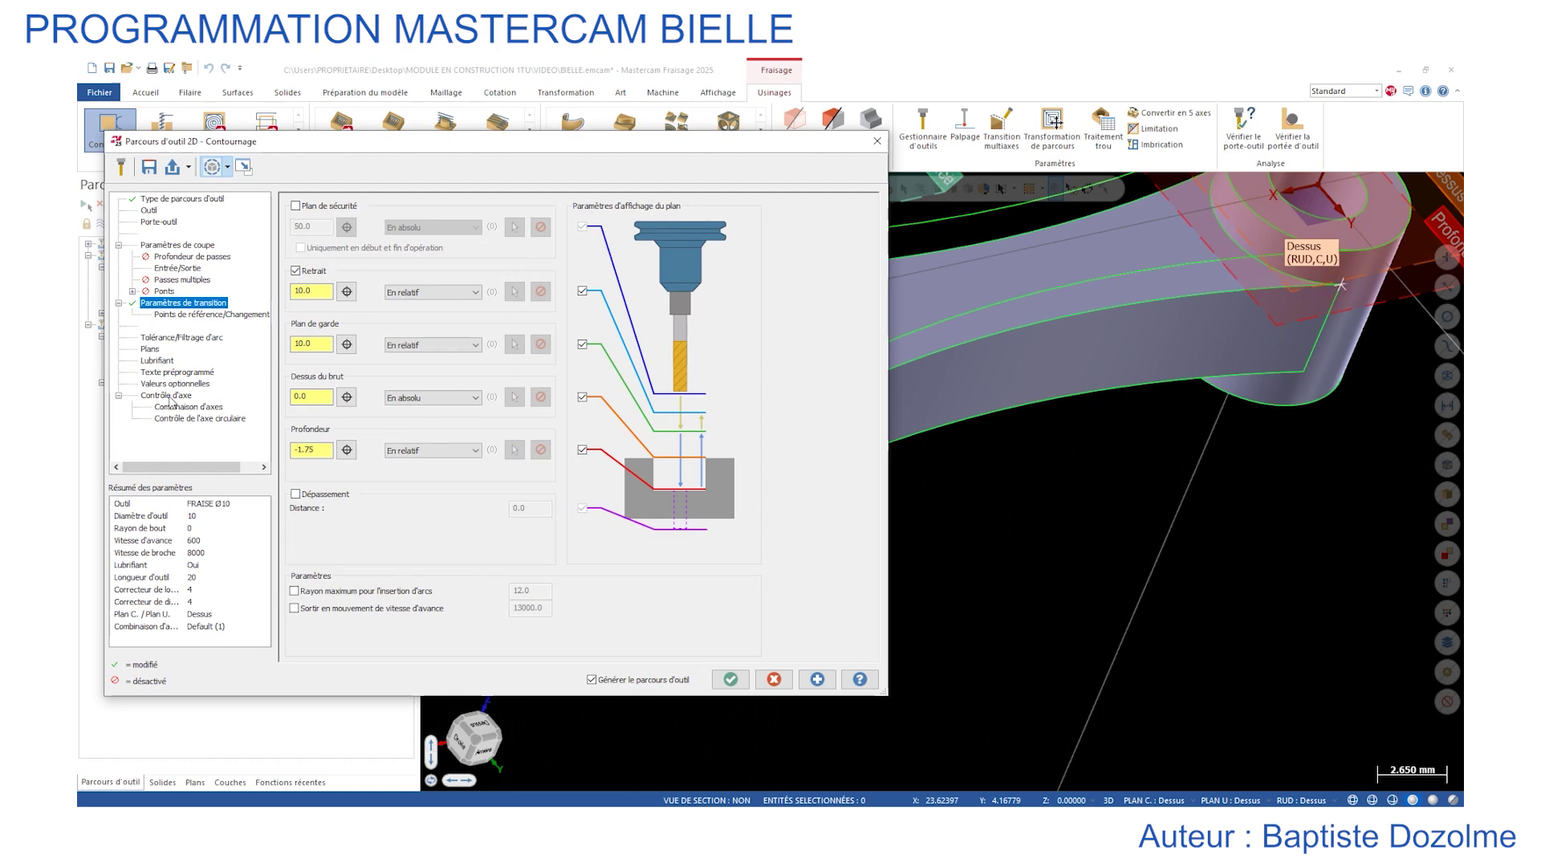
left_click(181, 245)
left_click(172, 304)
left_click(730, 679)
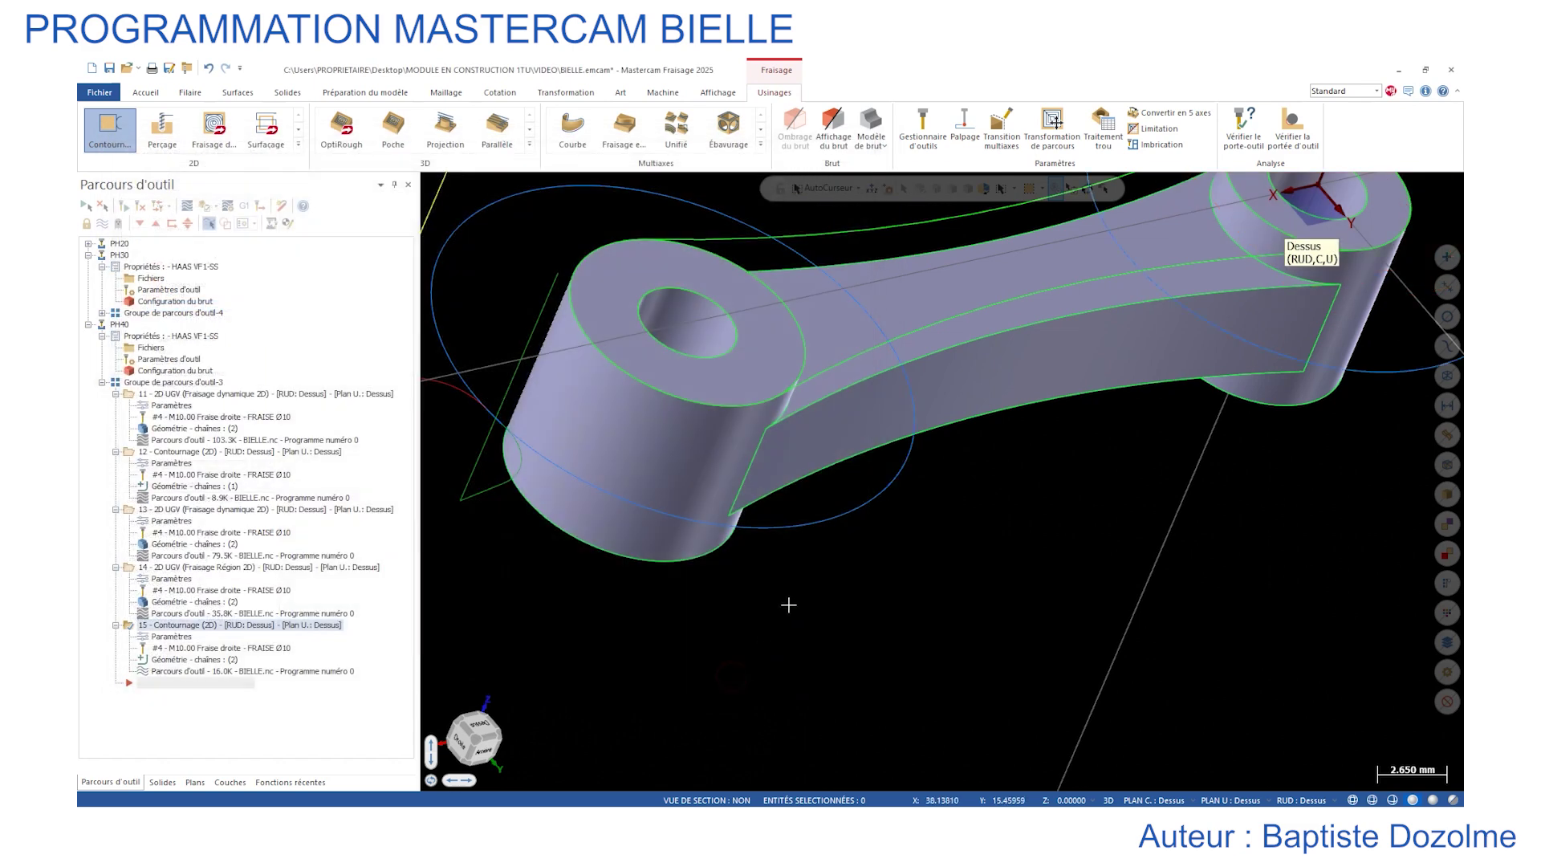
Inspect the contour toolpath around both bosses and save the file.
scroll(803, 594, "down", 4)
mouse_move(816, 556)
middle_mouse_down()
mouse_move(659, 570)
mouse_move(718, 571)
mouse_move(748, 466)
middle_mouse_up()
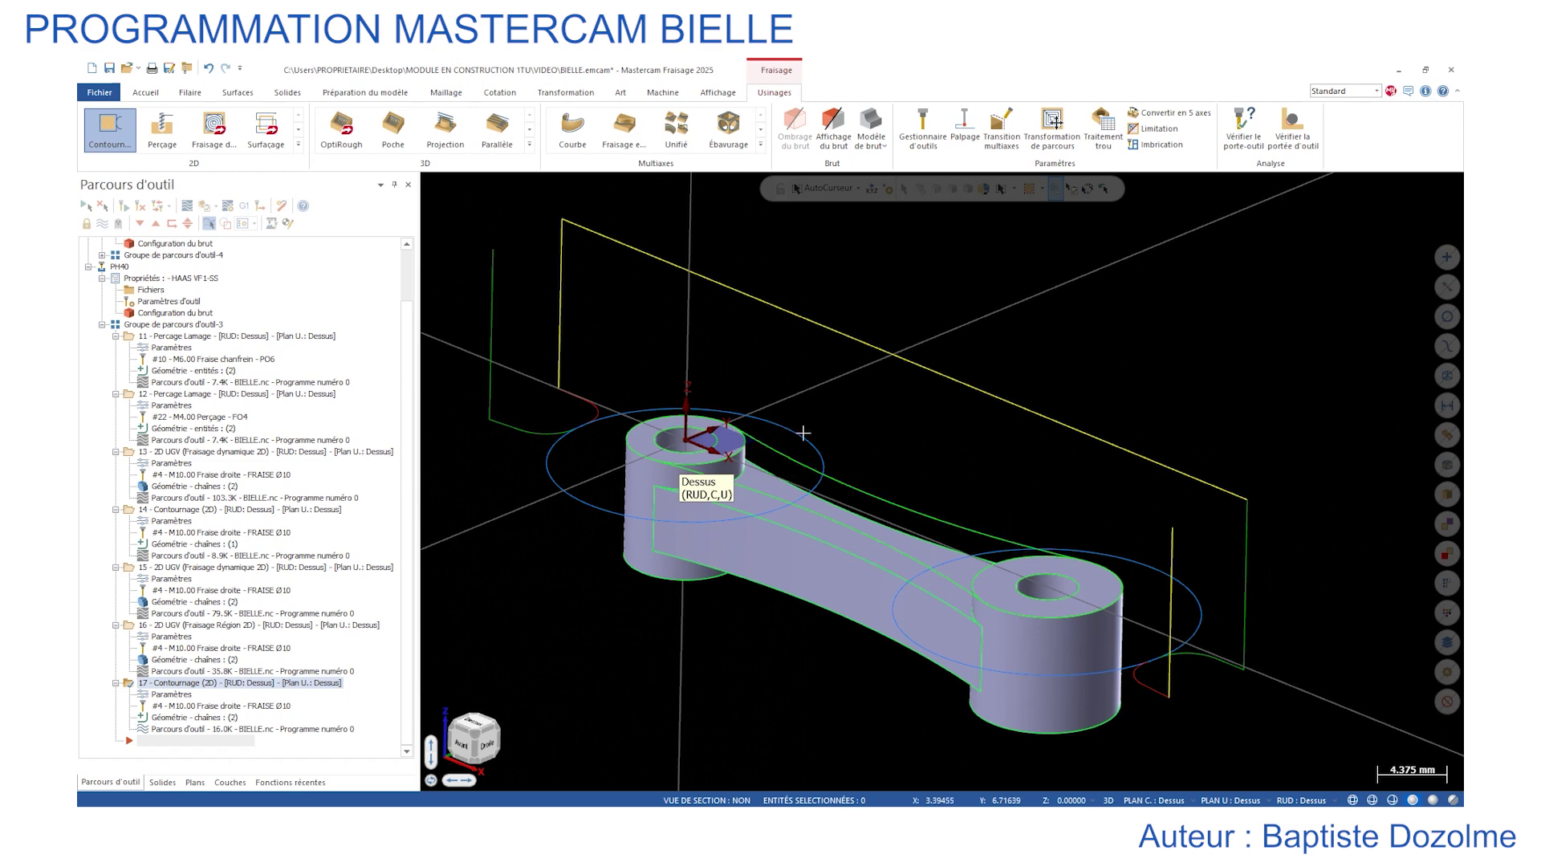
scroll(802, 433, "down", 2)
scroll(928, 630, "up", 2)
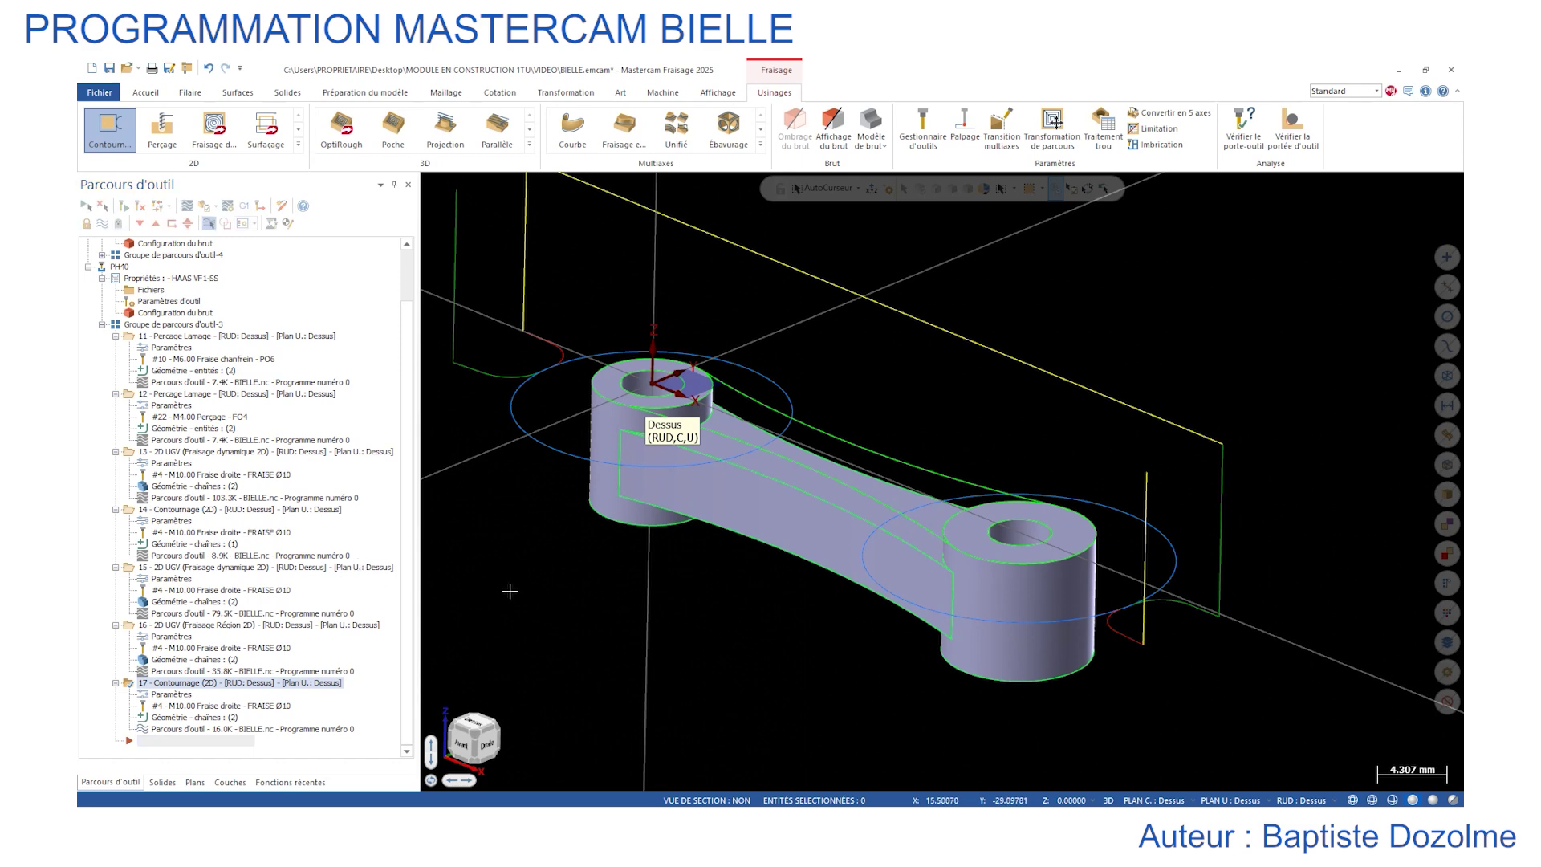
key("ctrl+s")
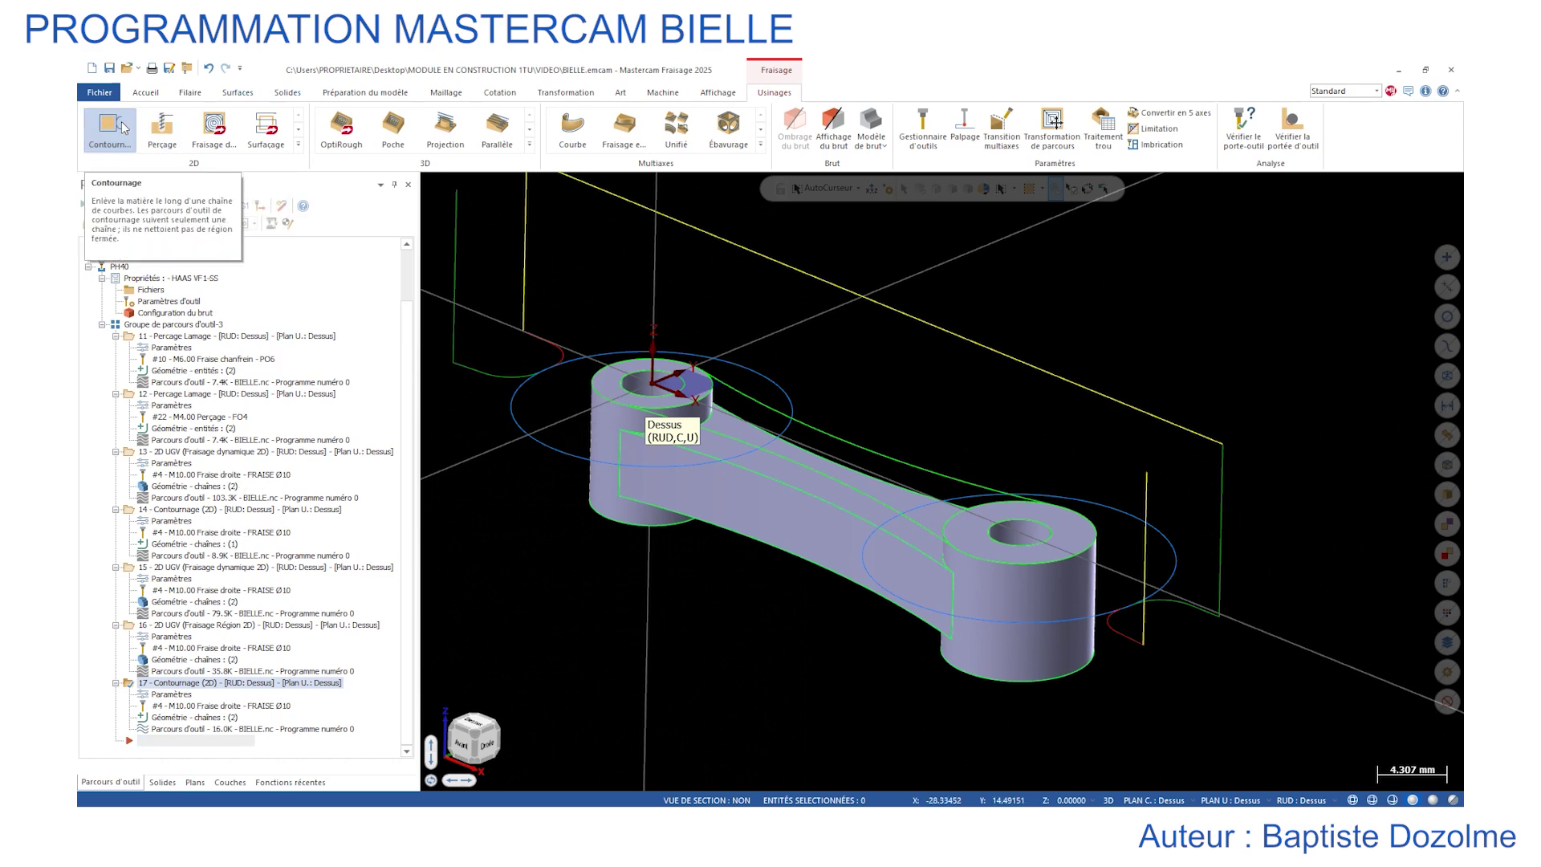
Create a wireframe curve on the arm's upper edge with the Curve on One Edge function.
left_click(190, 93)
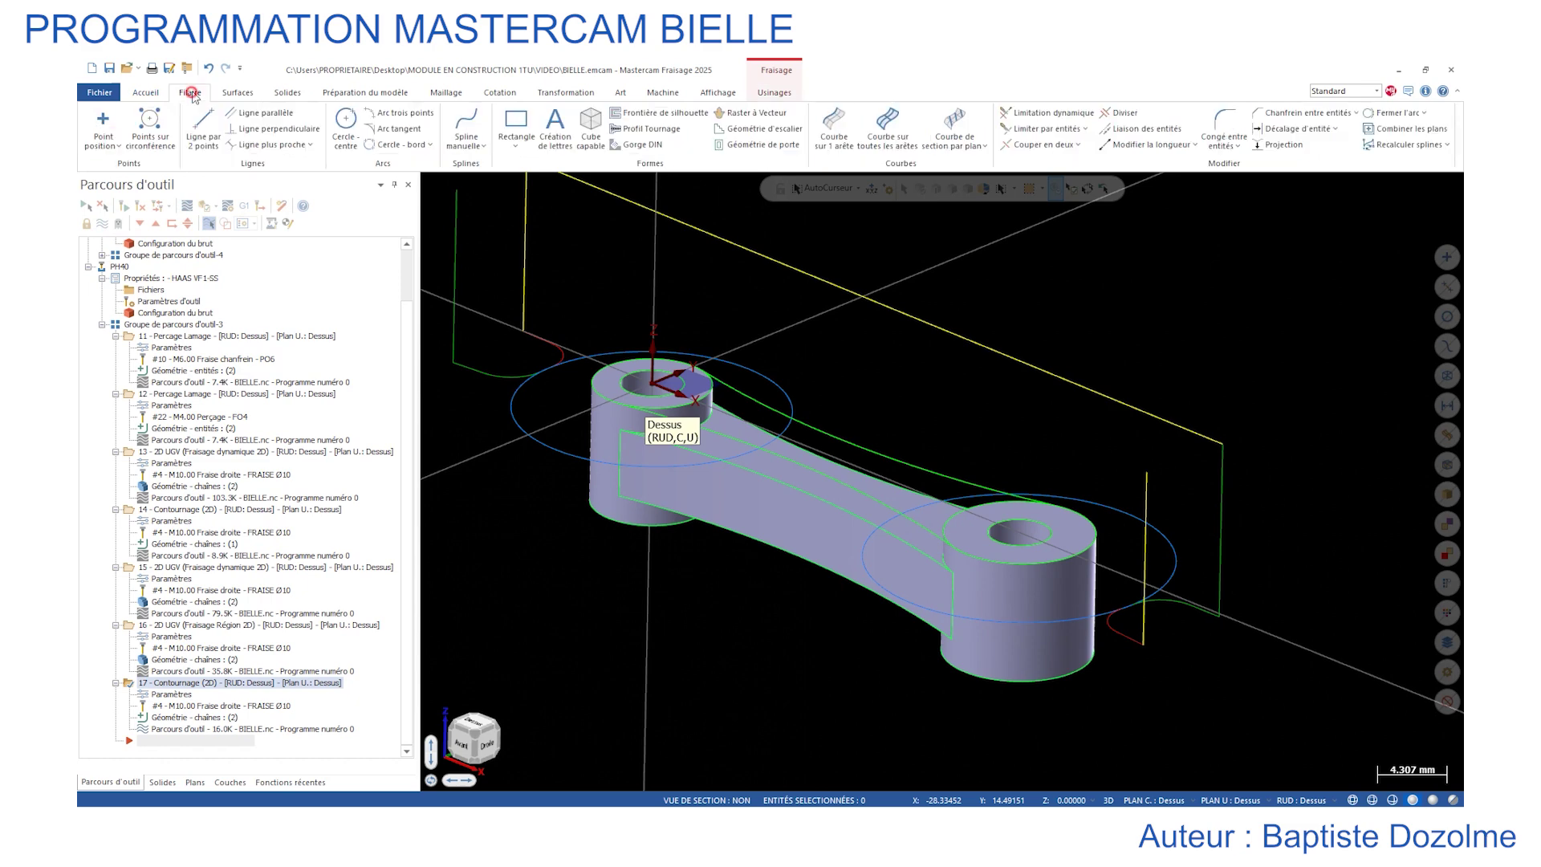
left_click(834, 128)
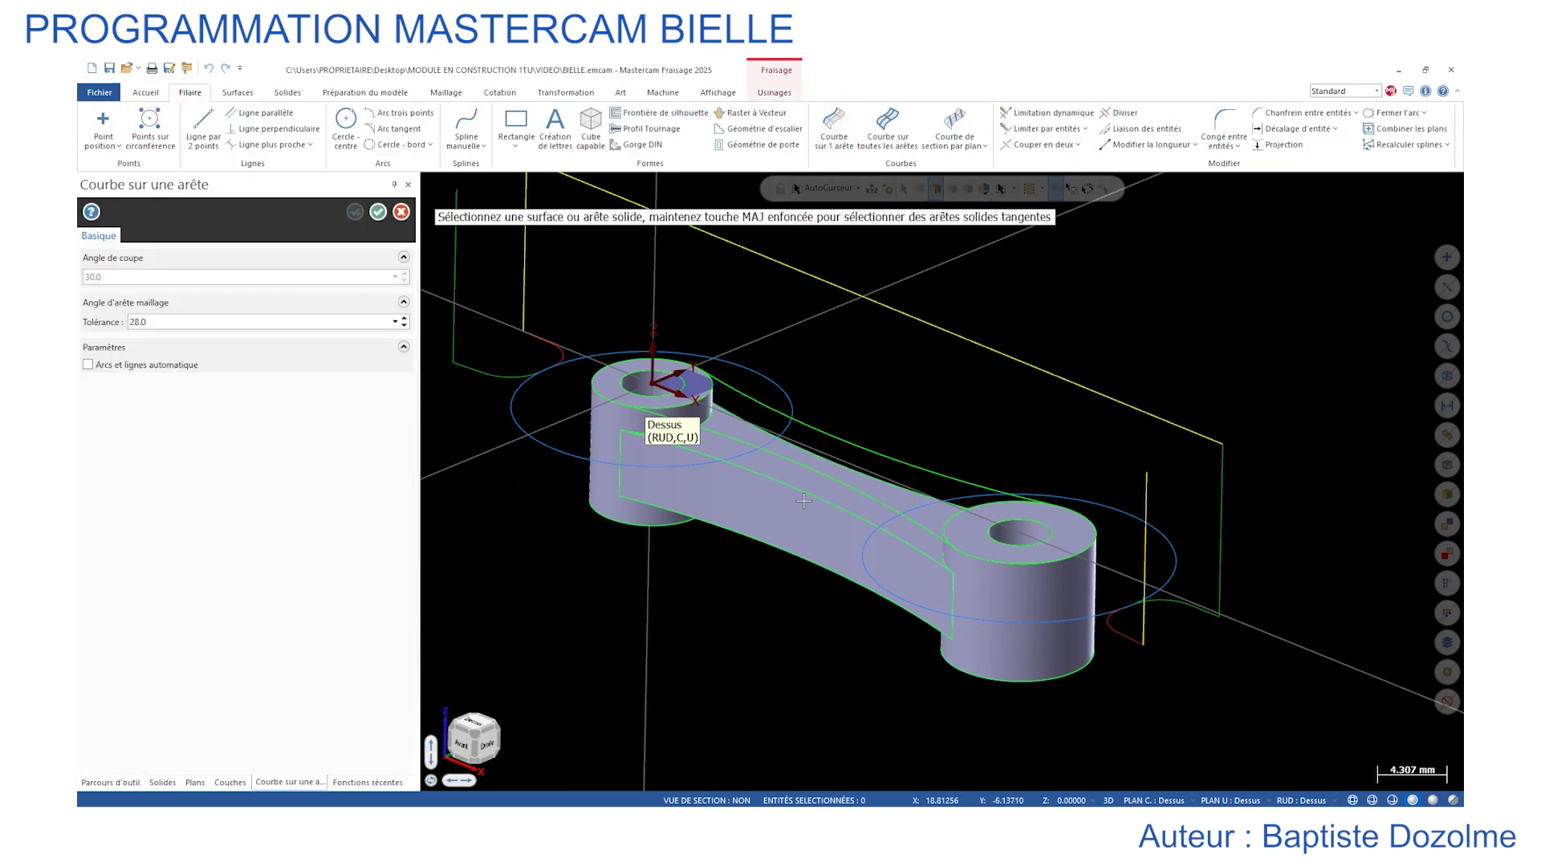
left_click(827, 459)
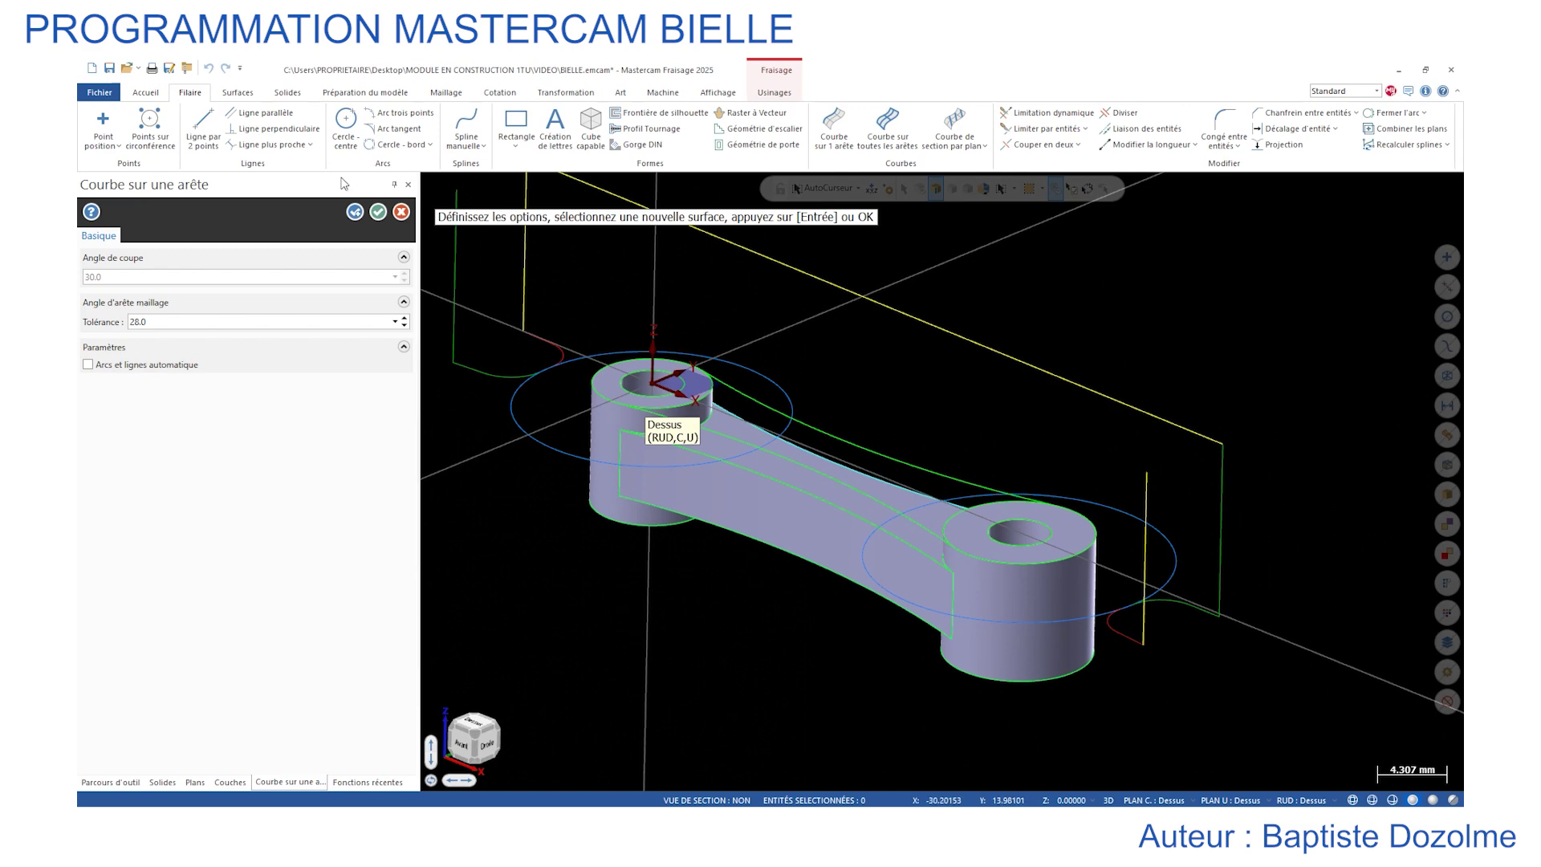
left_click(378, 211)
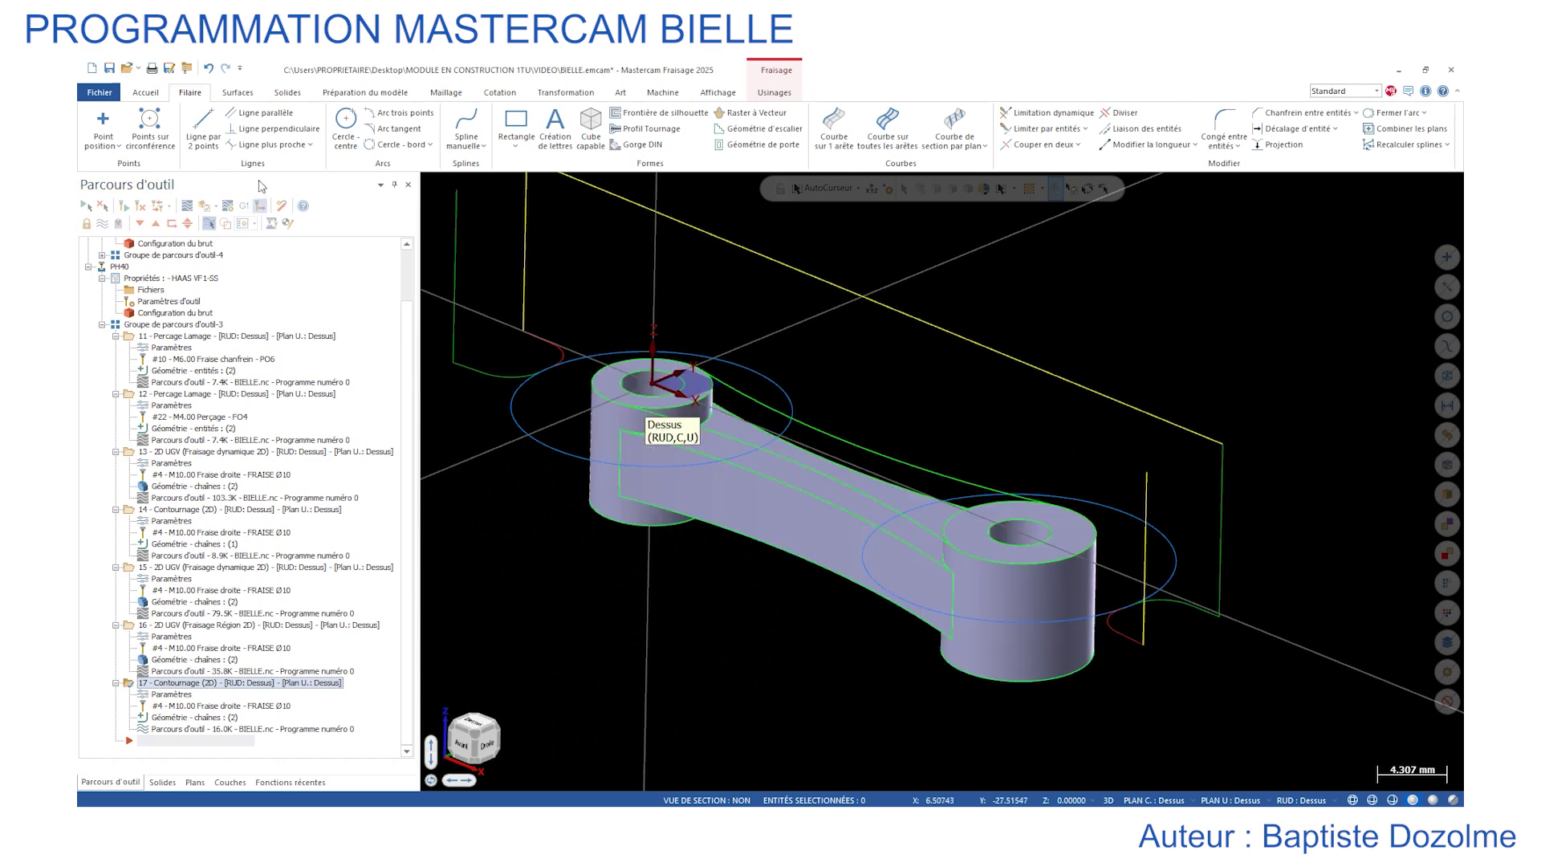
Start another 2D contour, chain the small boss's upper outer circle, and place its start point on the side away from the arm.
left_click(777, 91)
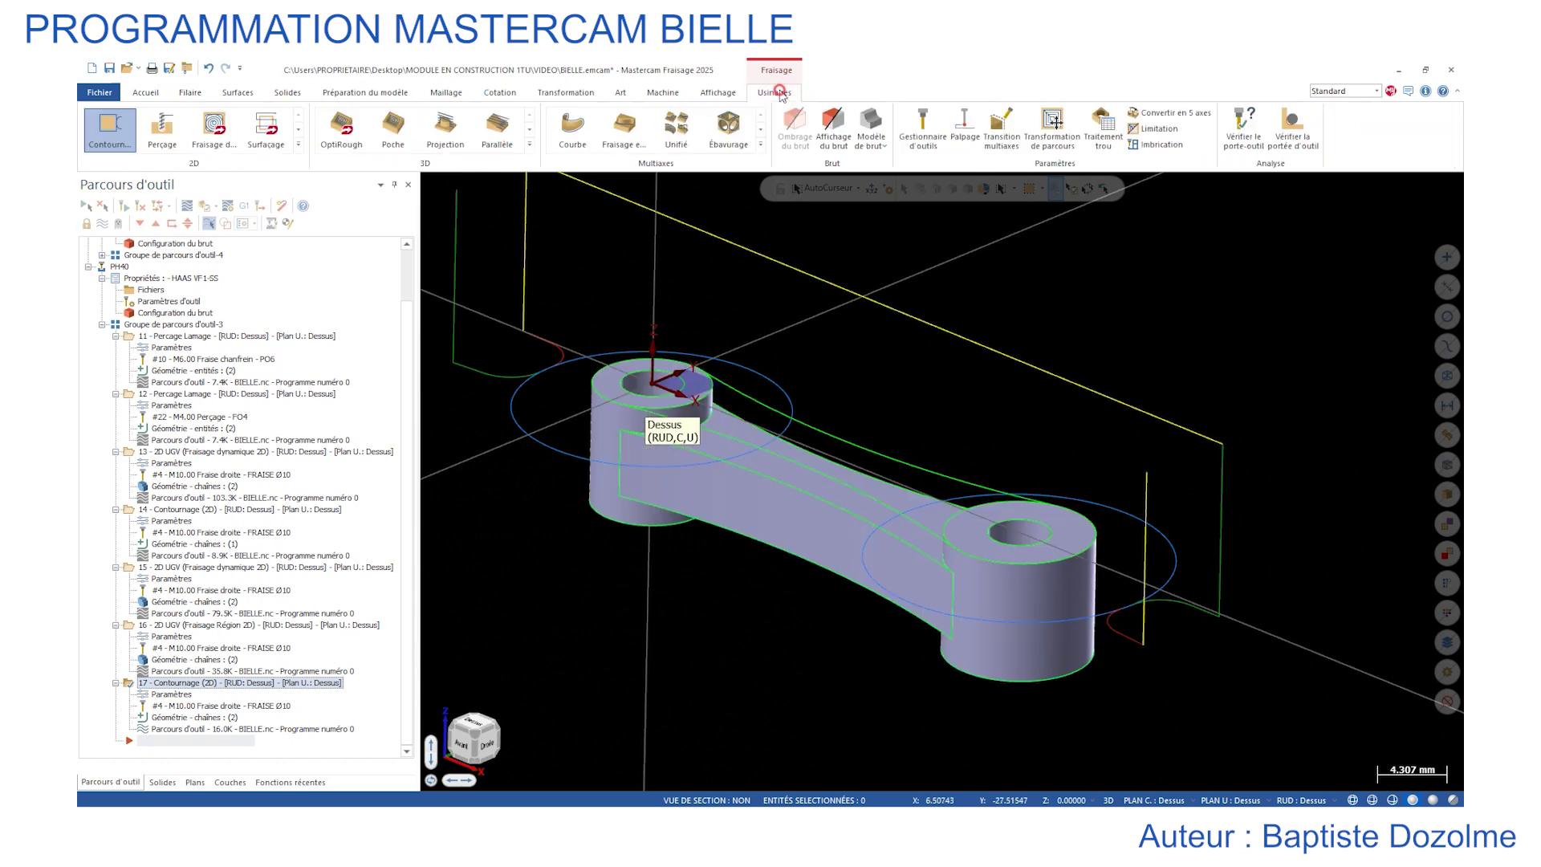
left_click(109, 128)
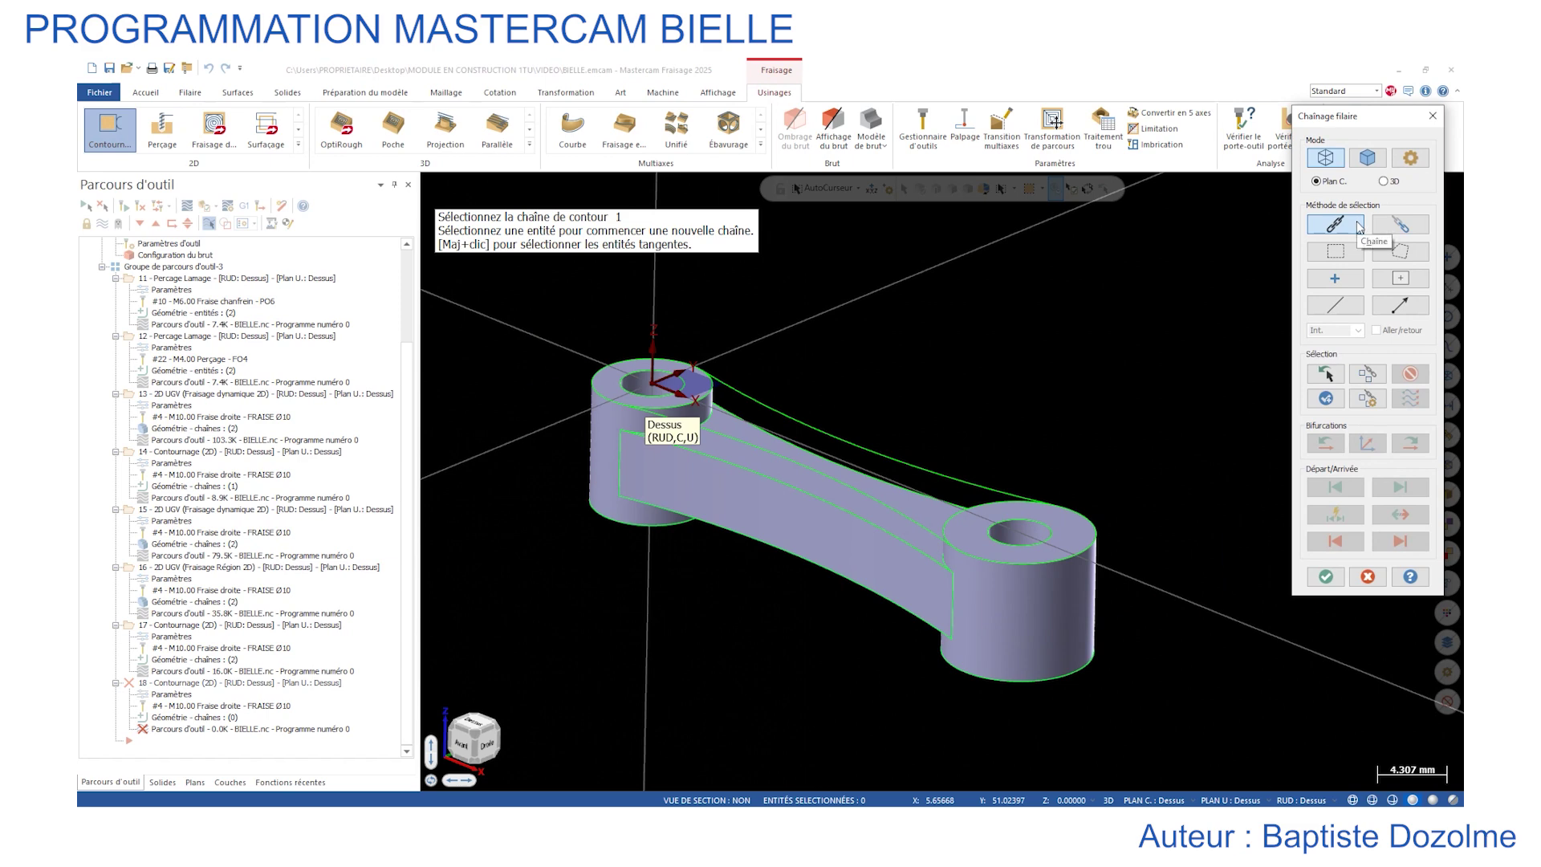
left_click(713, 391)
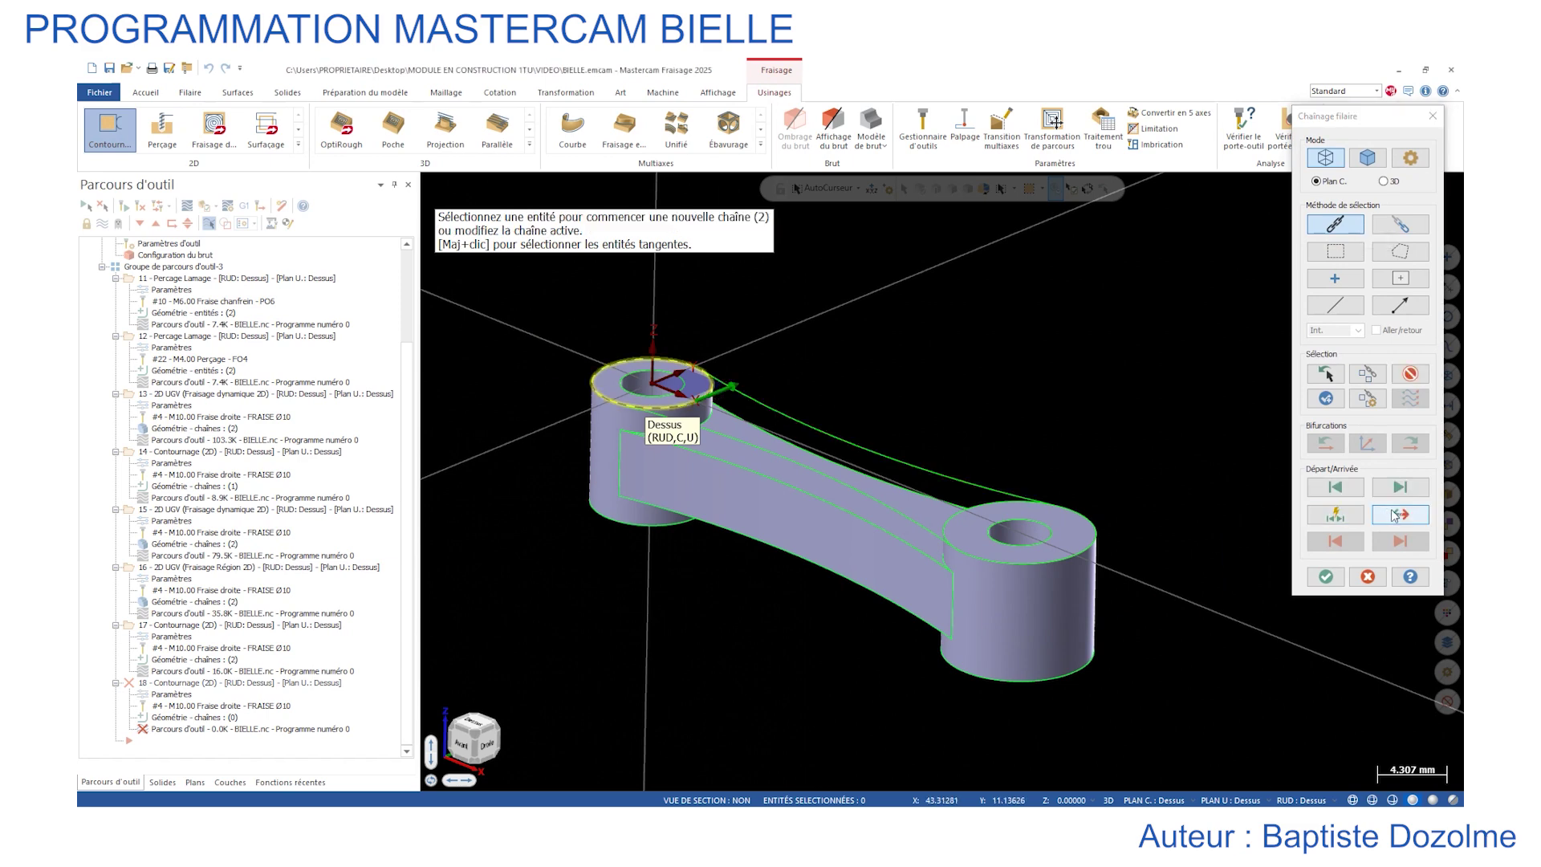
left_click(1358, 514)
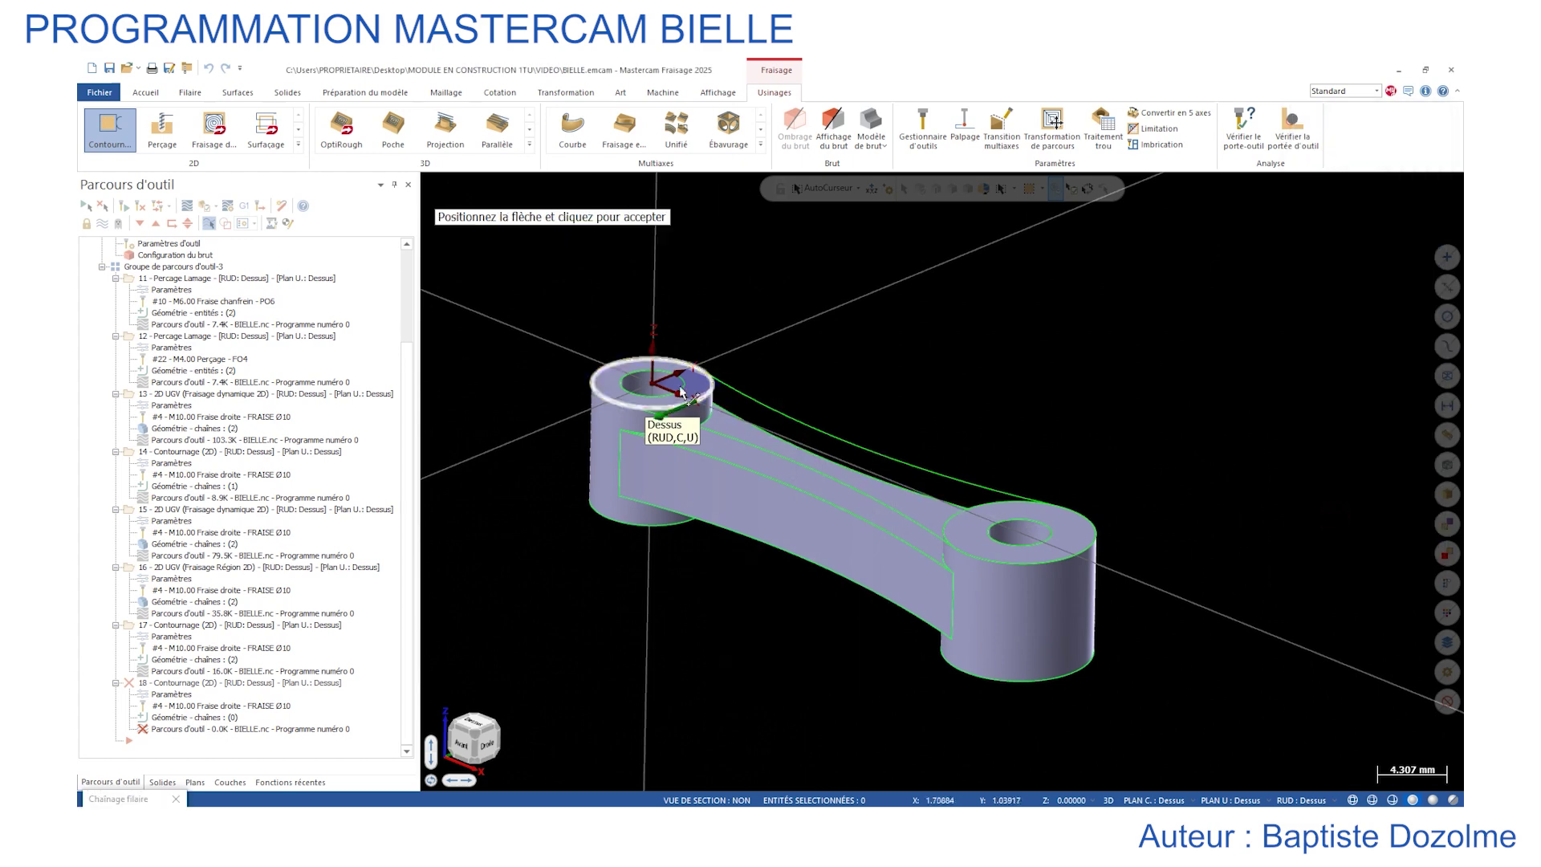
left_click(615, 365)
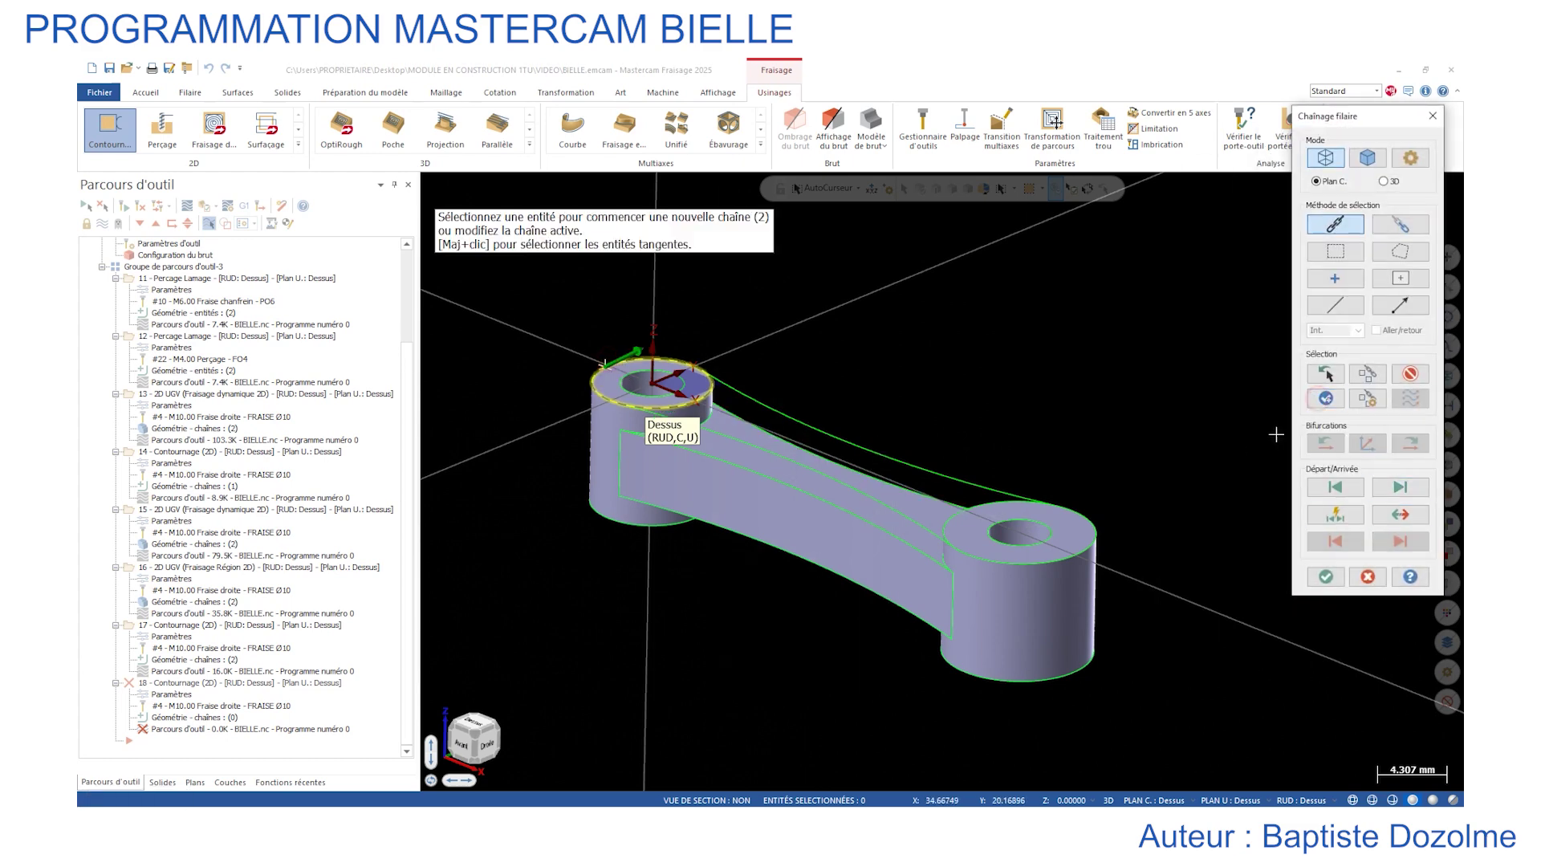
Add the large boss's upper outer circle, reverse its chain direction, and accept both chains.
left_click(986, 501)
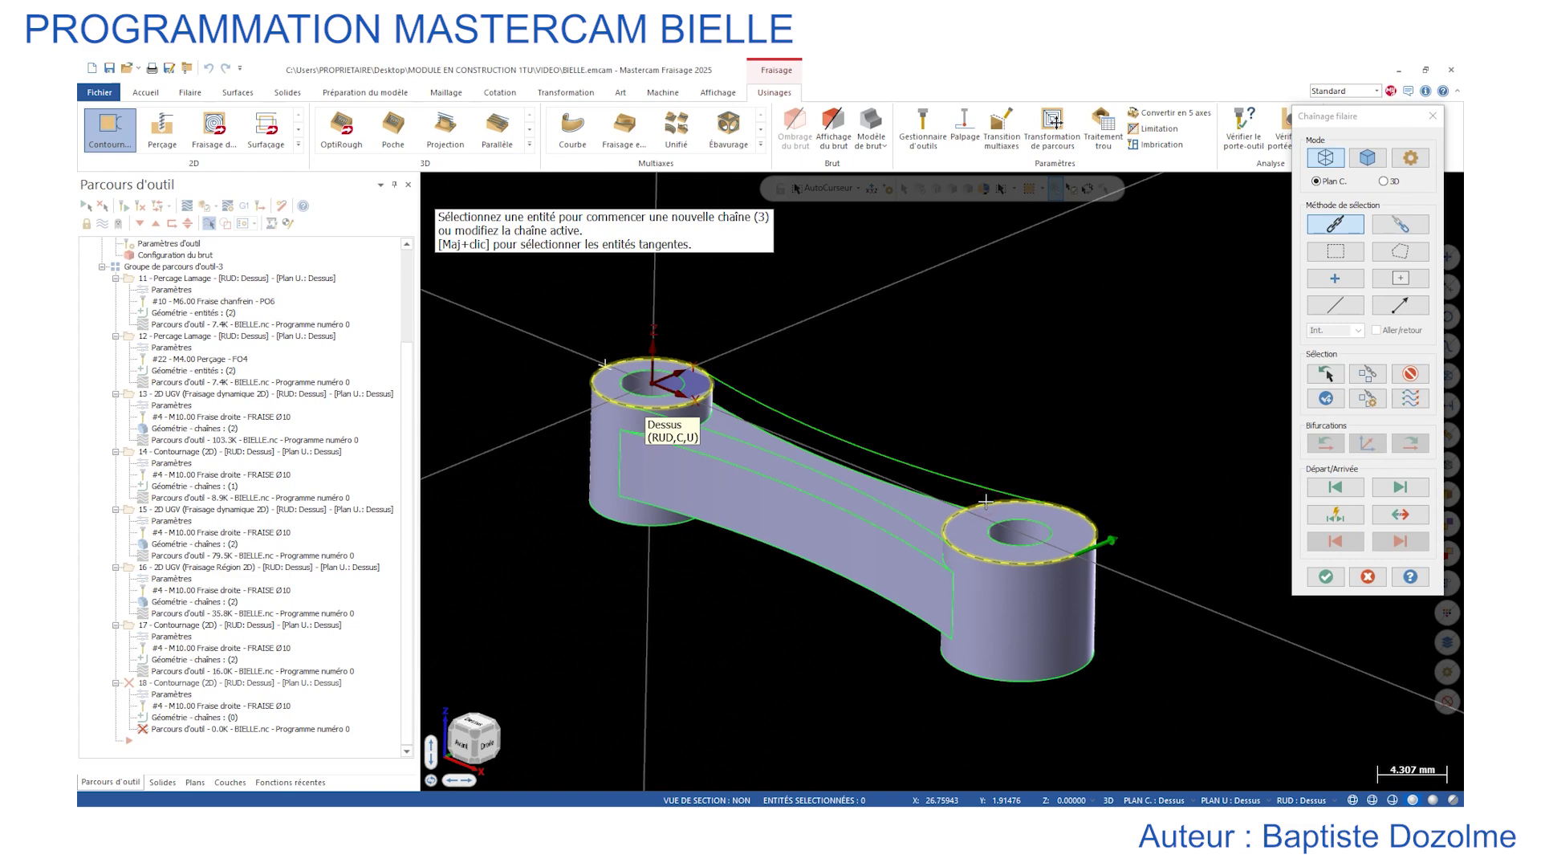
left_click(1401, 514)
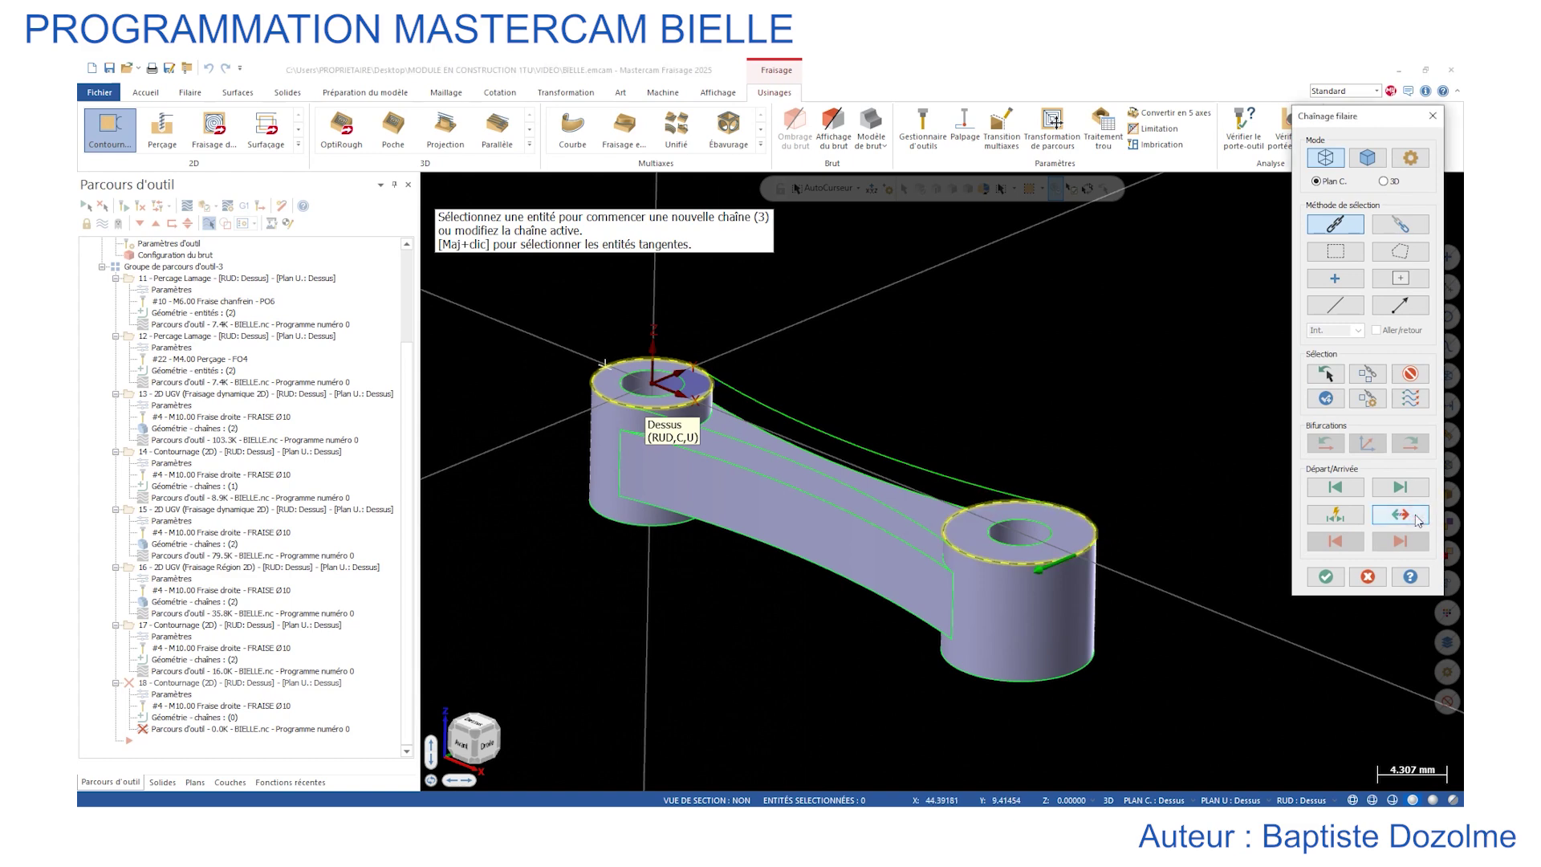
left_click(1325, 578)
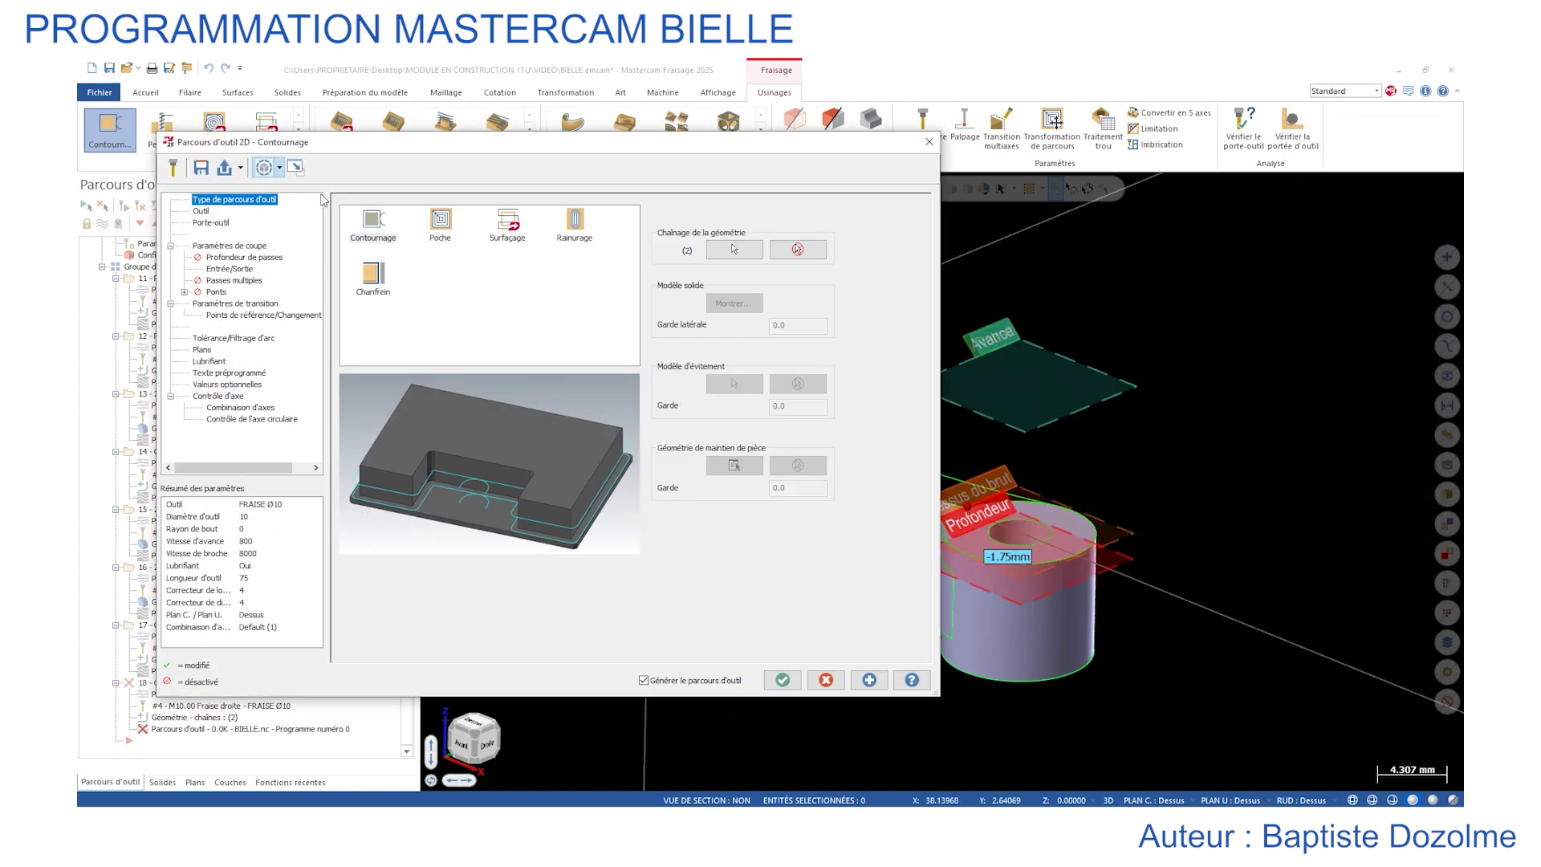
Select tool 10, PO6, for the contour and set its feed rate to 800.
left_click(203, 212)
left_click(506, 238)
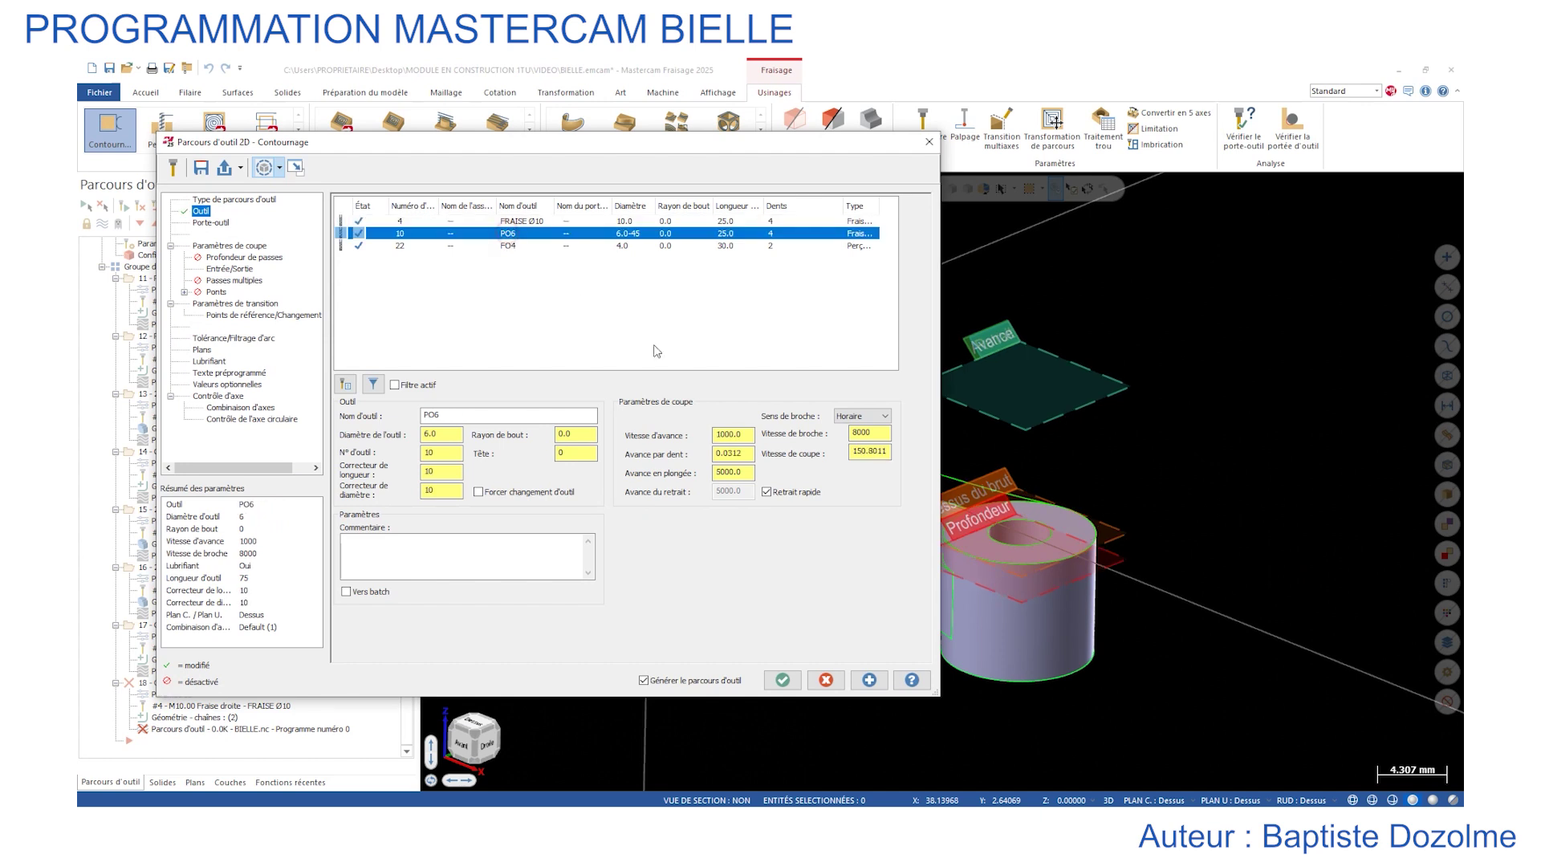
double_click(731, 435)
type("800")
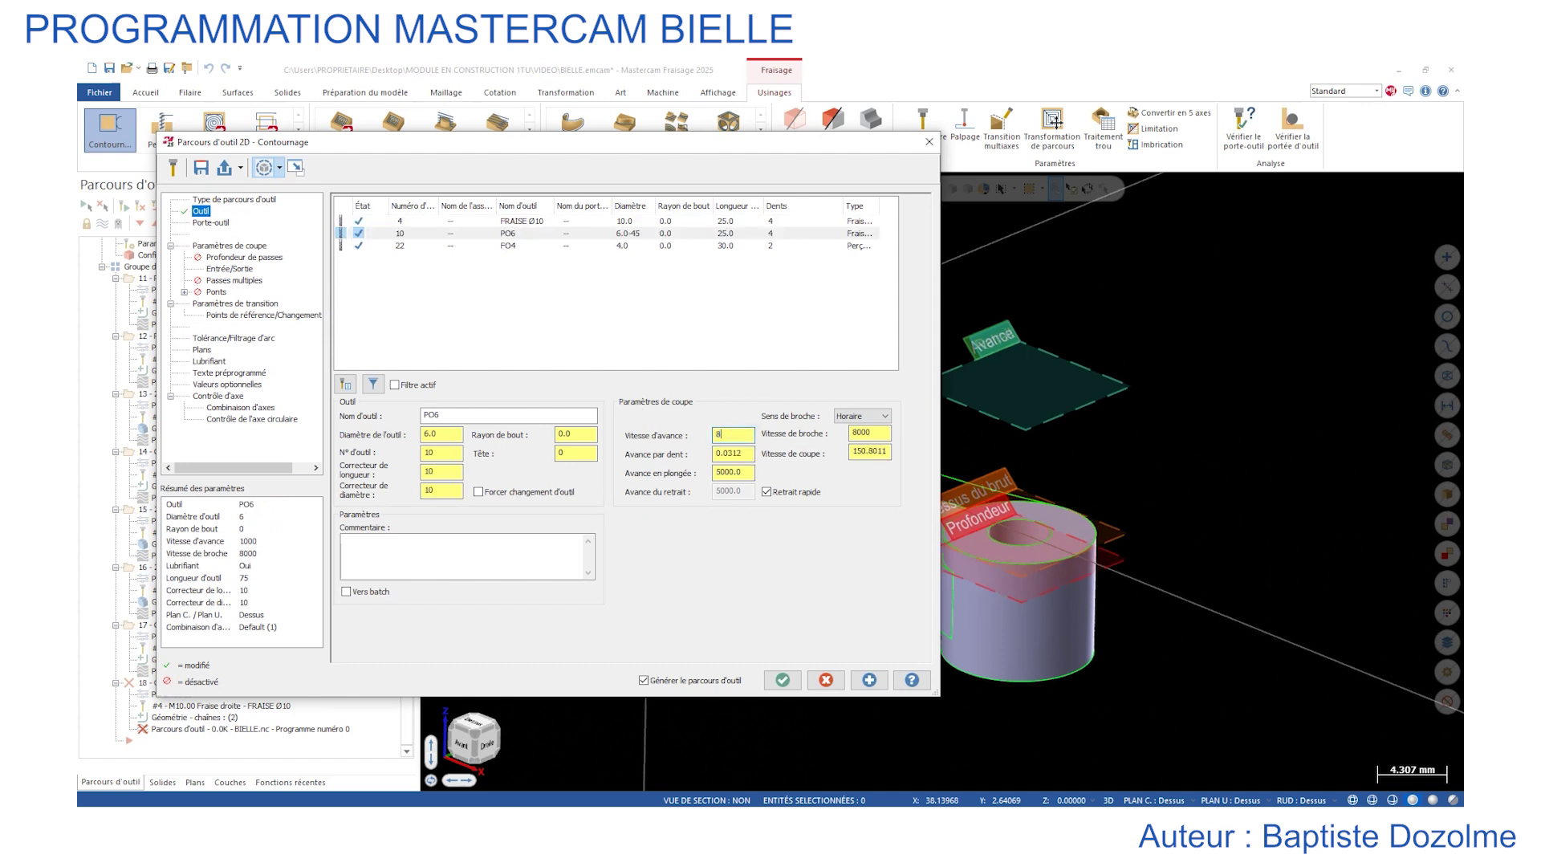
key("Return")
Check the cutting and entry/exit settings, and set the PO6 contour's relative depth to 0.
left_click(239, 247)
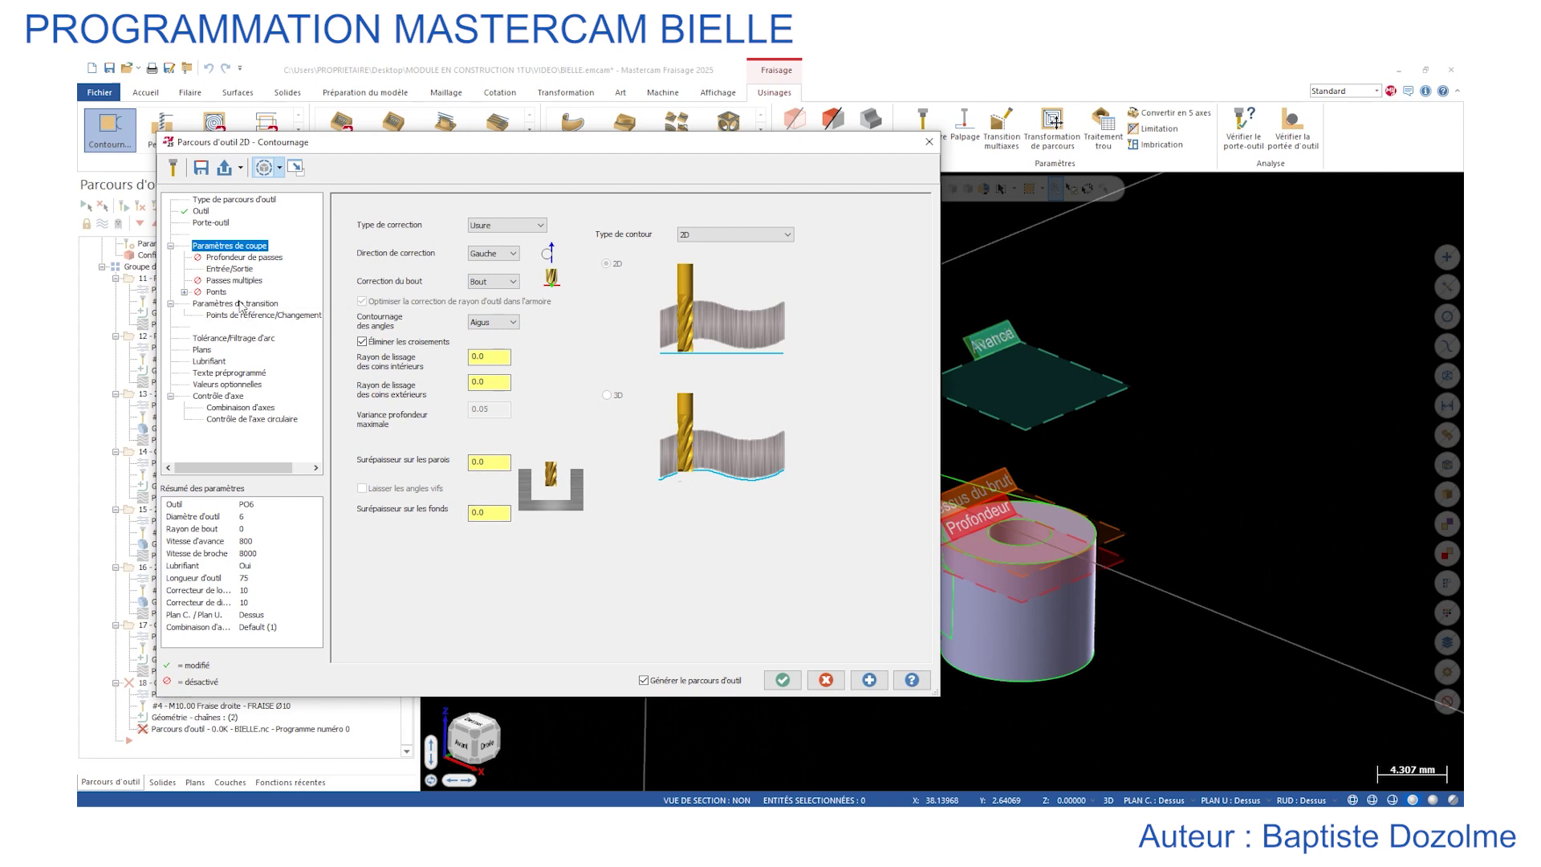
left_click(233, 270)
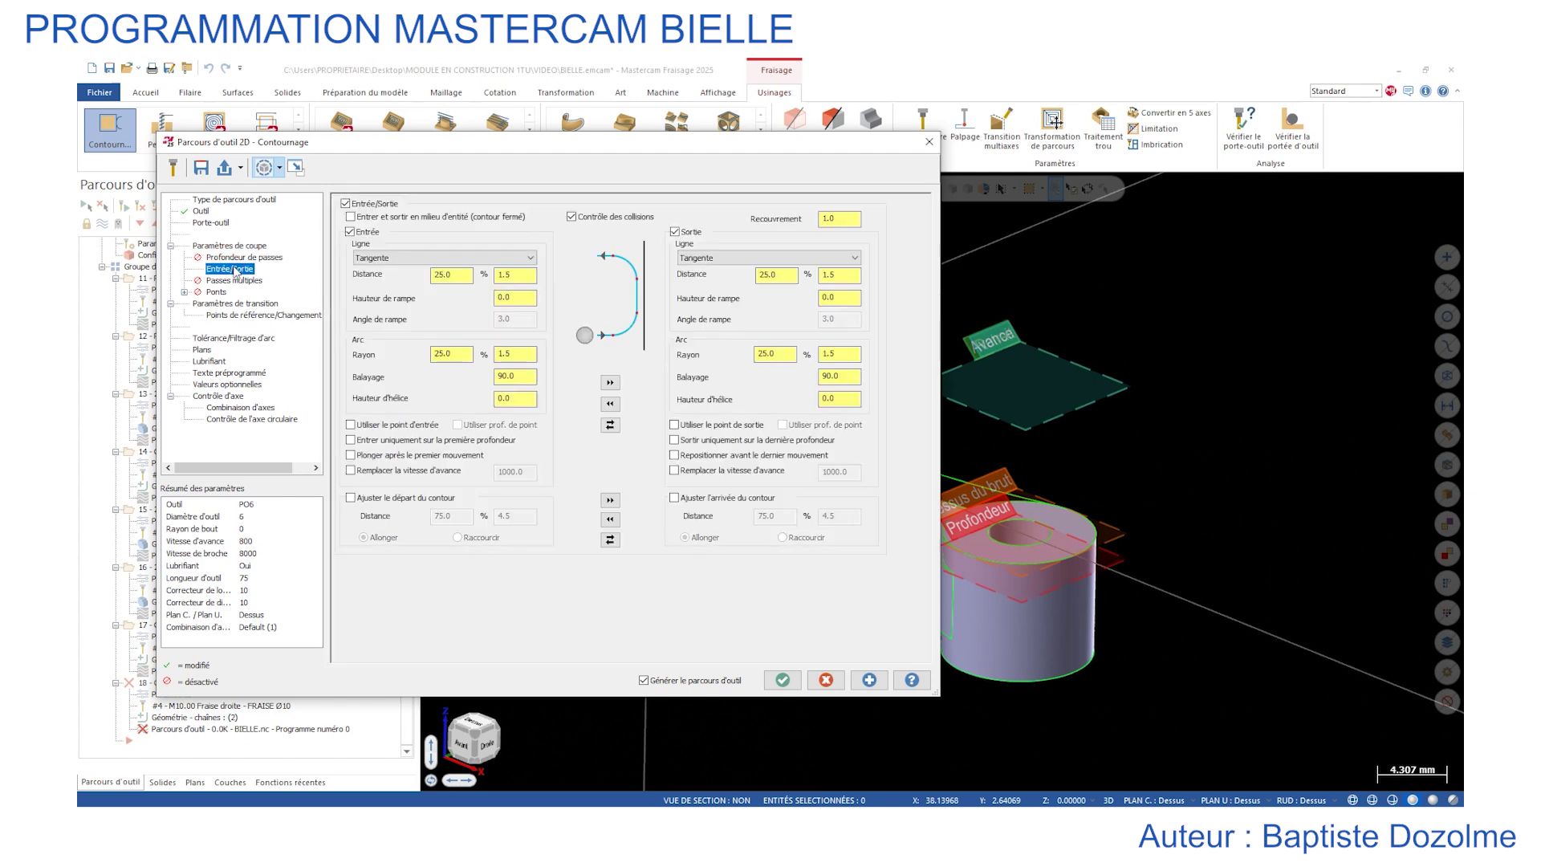
left_click(236, 304)
left_click(369, 450)
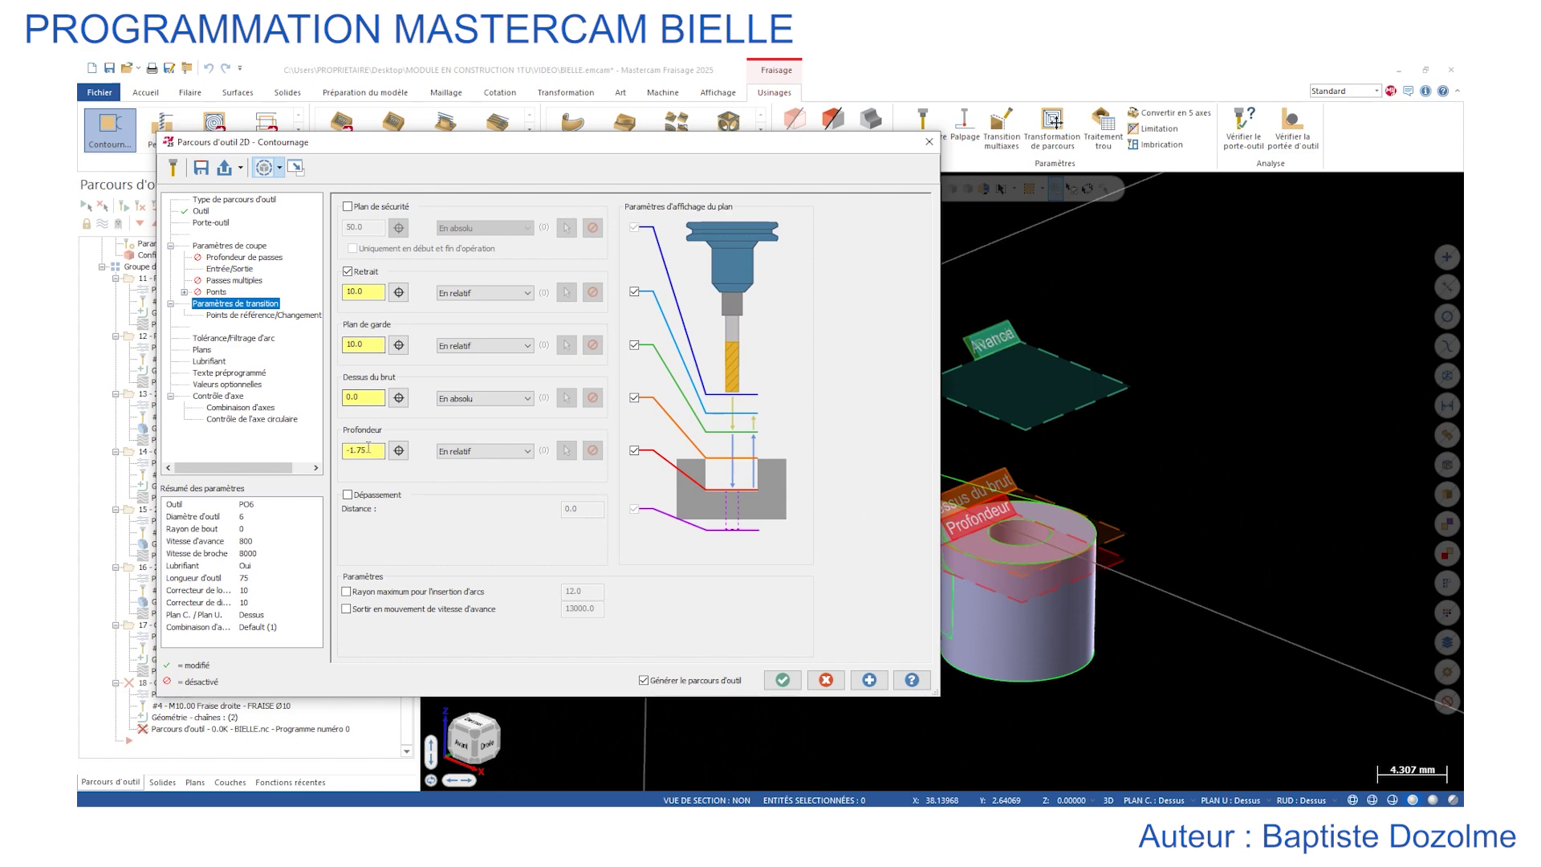
double_click(371, 450)
type("0")
key("Return")
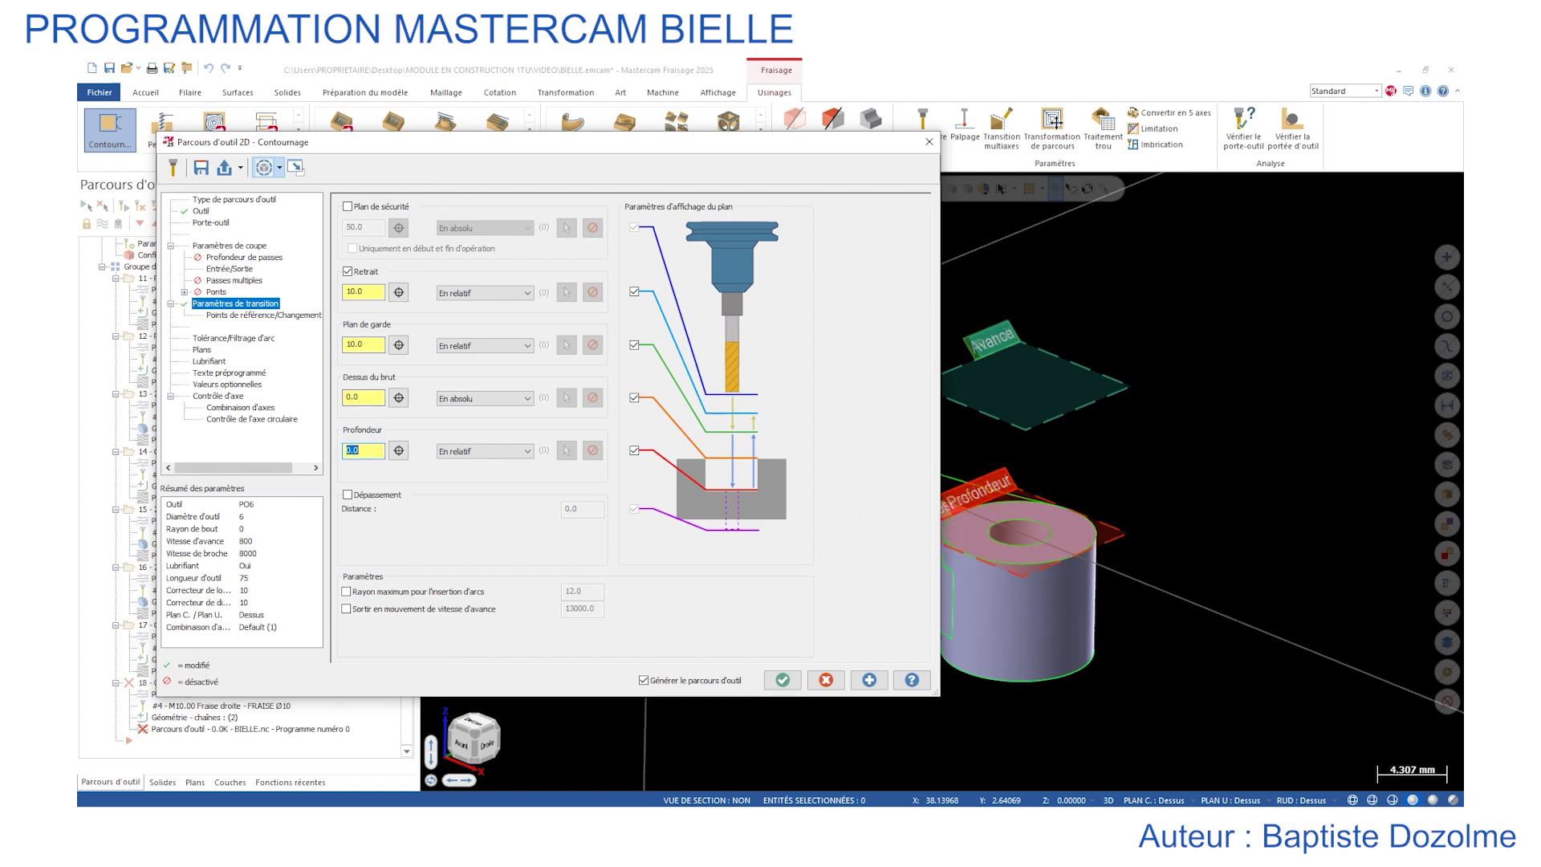
Generate the PO6 contour toolpath around the bosses, open its path simulation and close it again.
left_click(785, 681)
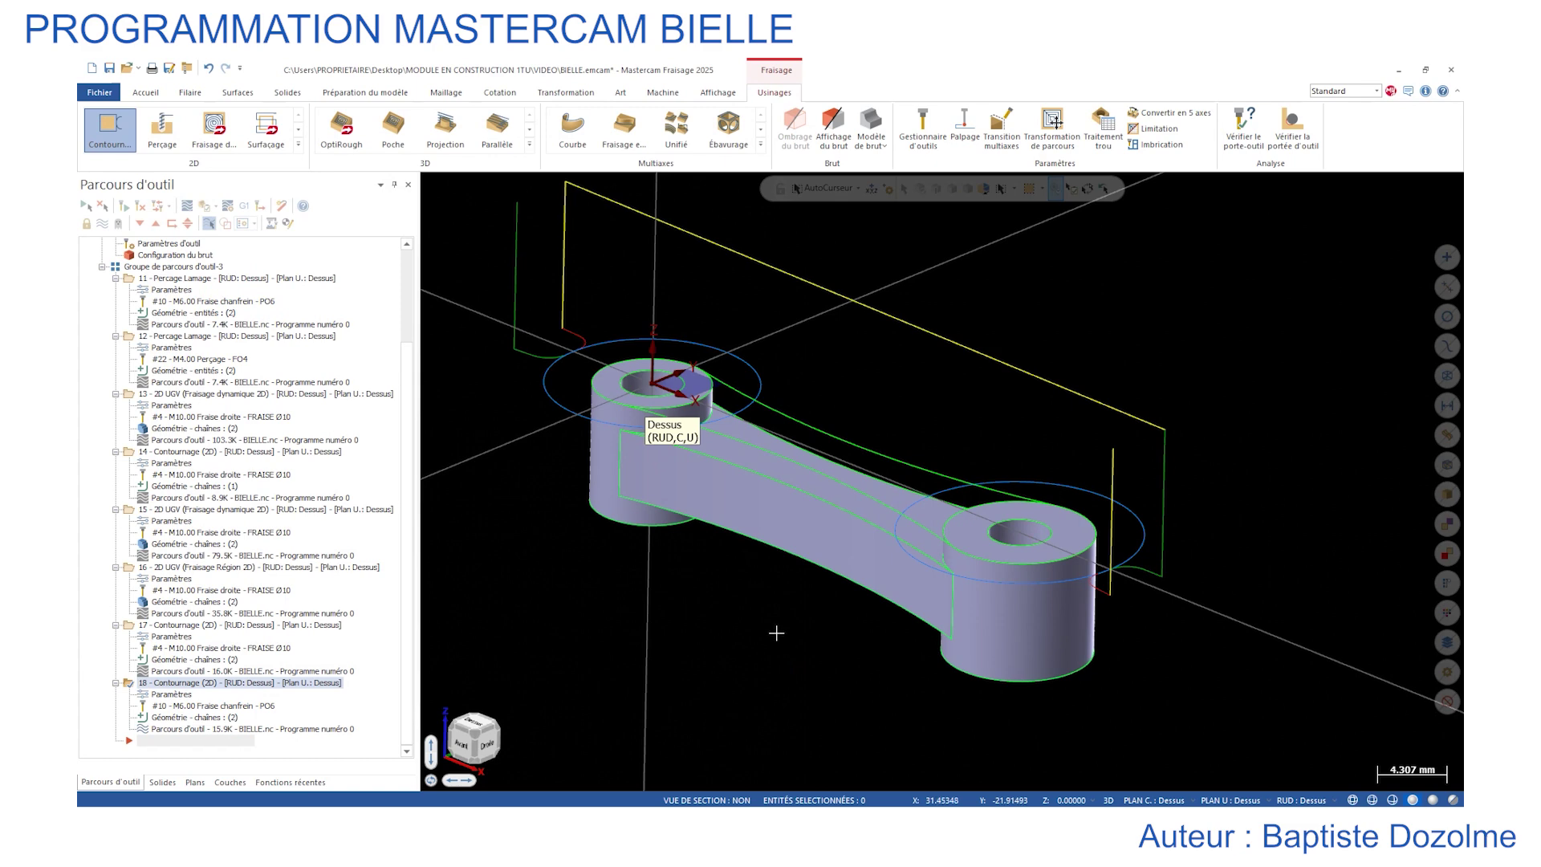
left_click(152, 729)
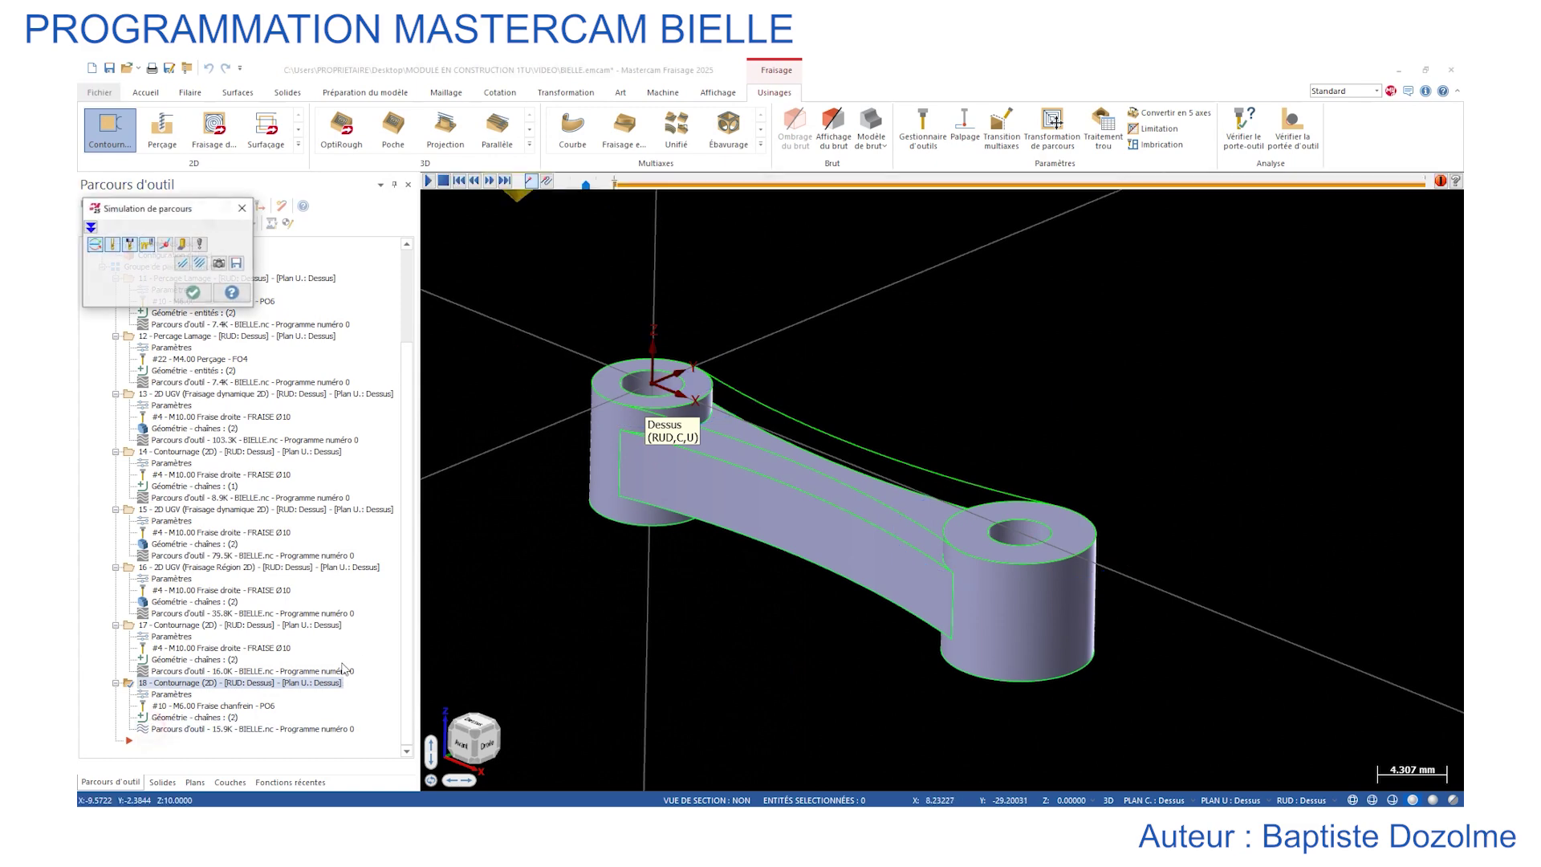
left_click(241, 208)
Change the boss contour type to Chanfrein 2D, set its lower offset to 0.5, and regenerate the toolpath.
left_click(163, 696)
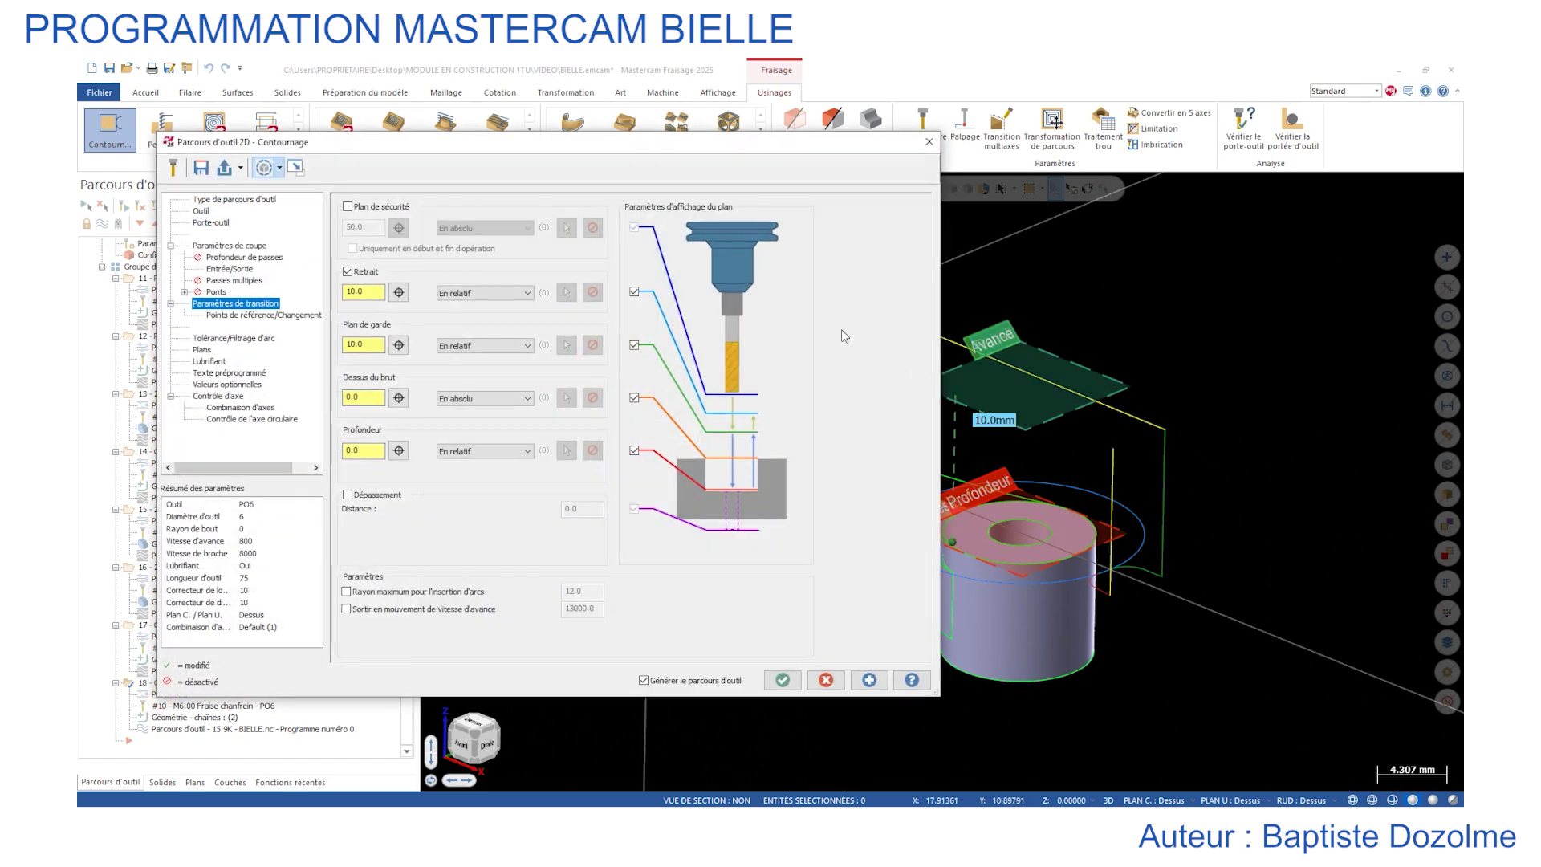
left_click(259, 246)
left_click(762, 235)
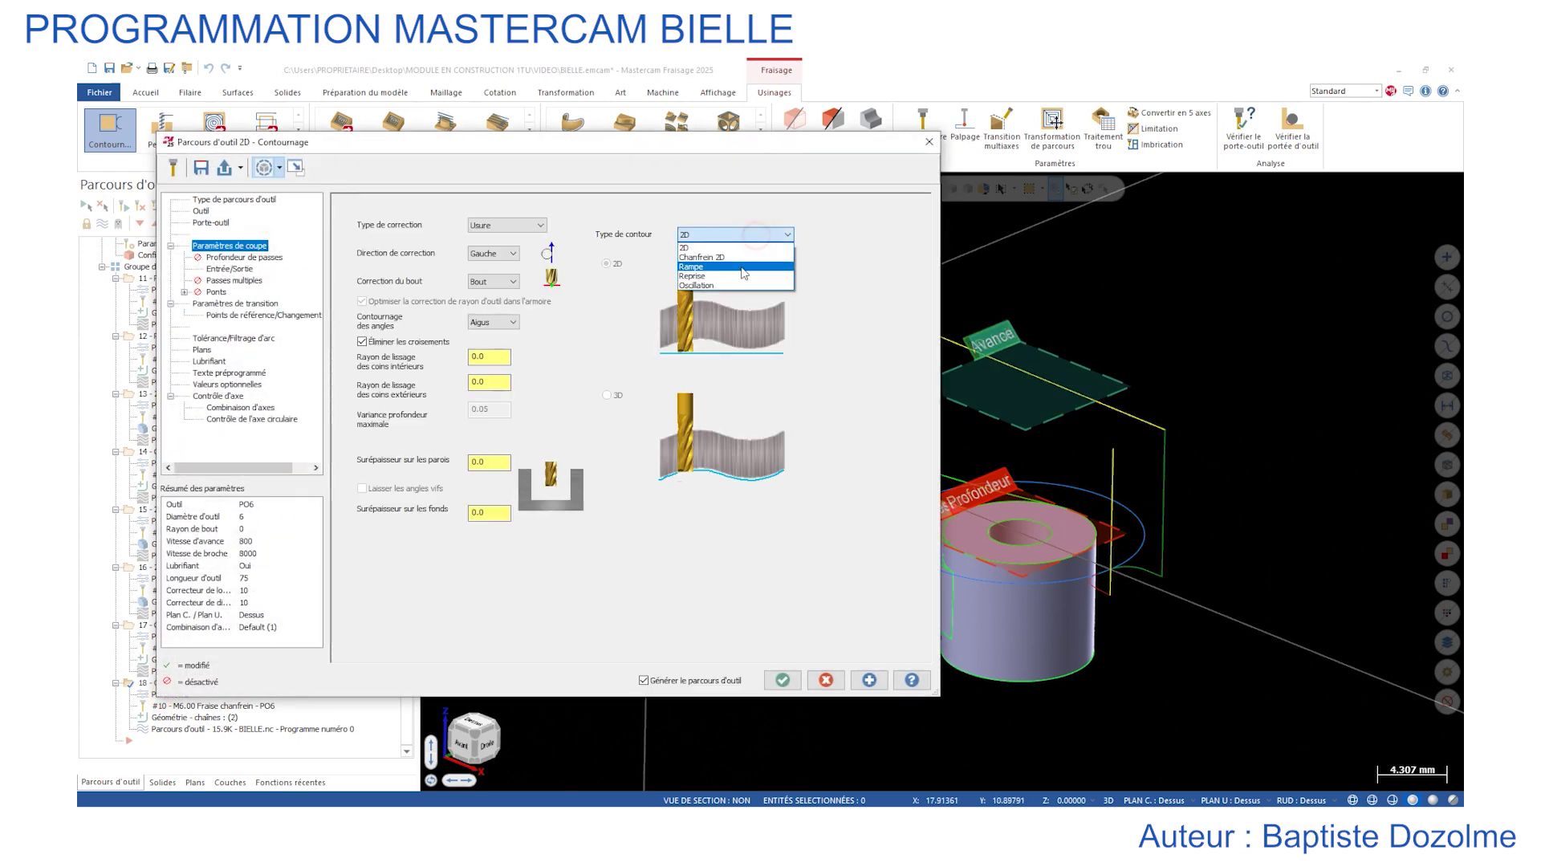
left_click(731, 258)
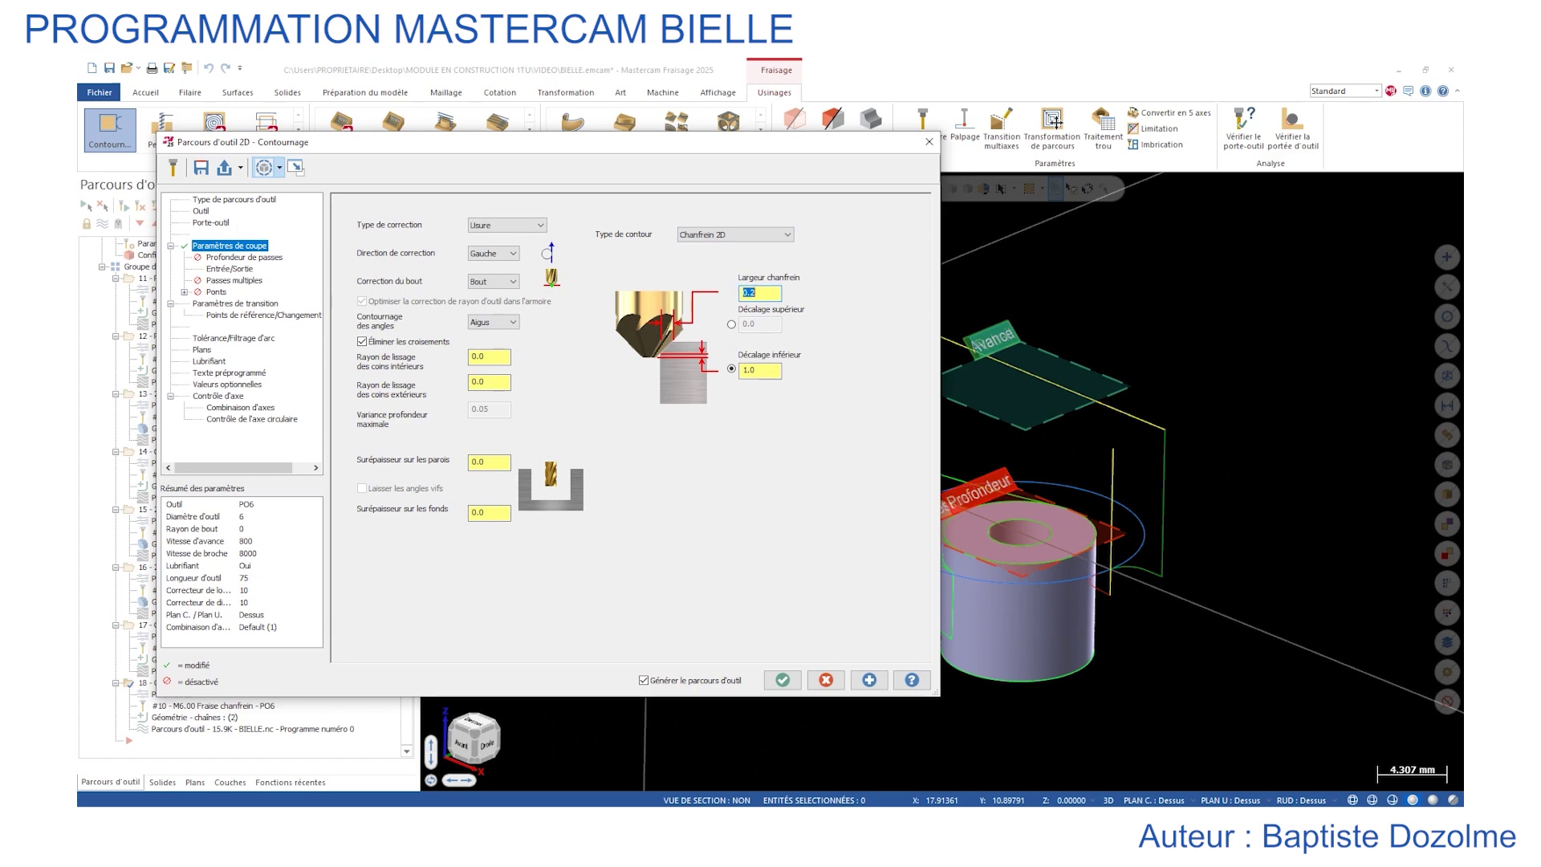
left_click(757, 370)
type("0.5")
left_click(783, 680)
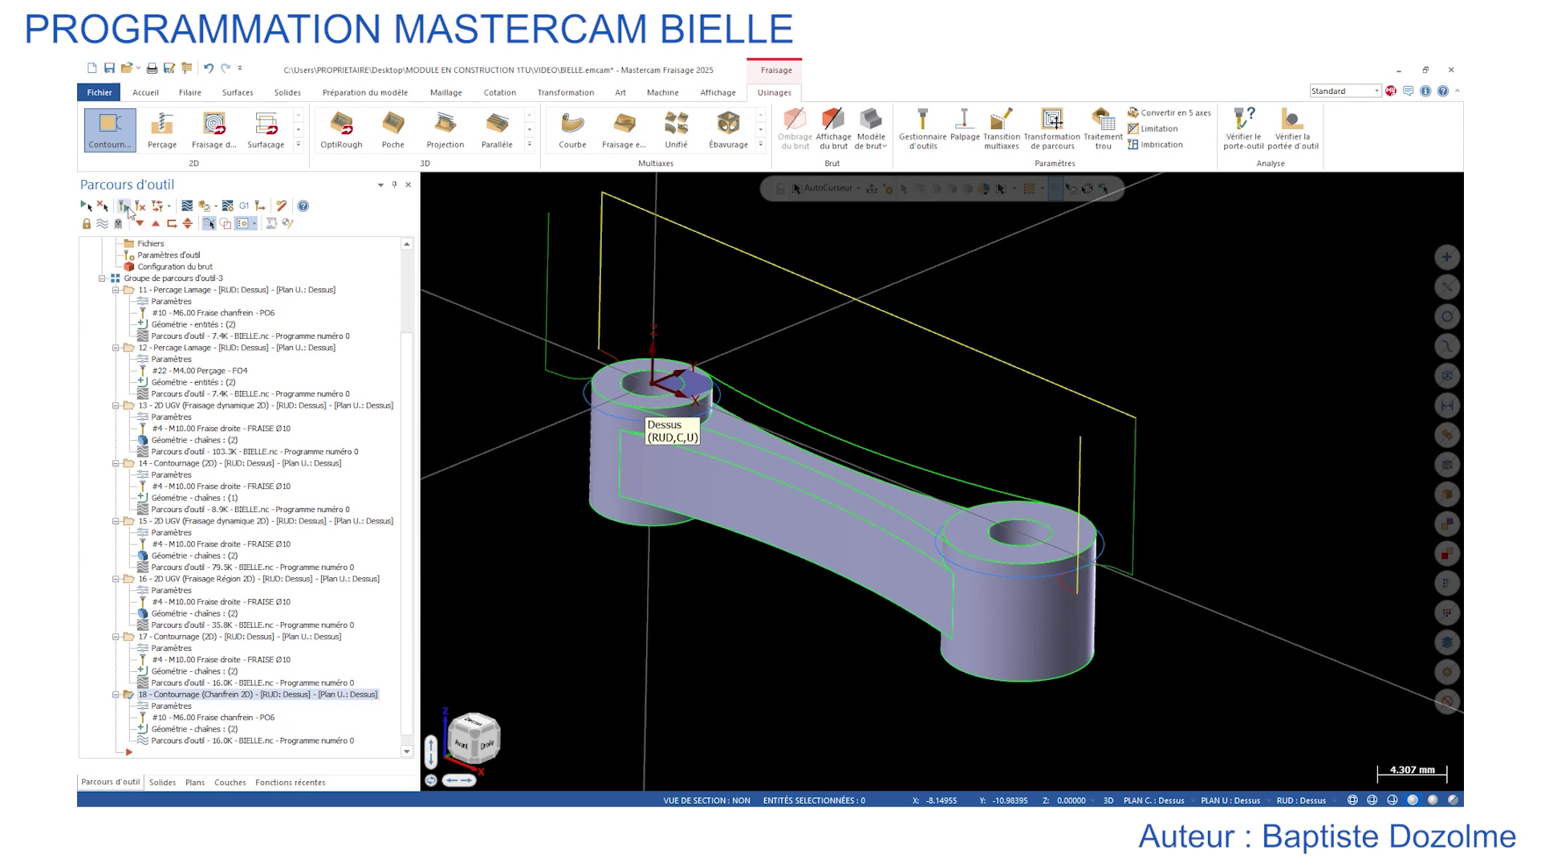
Simulate the boss chamfer toolpath and examine the tool tip's position against the small boss's upper edge.
left_click(145, 744)
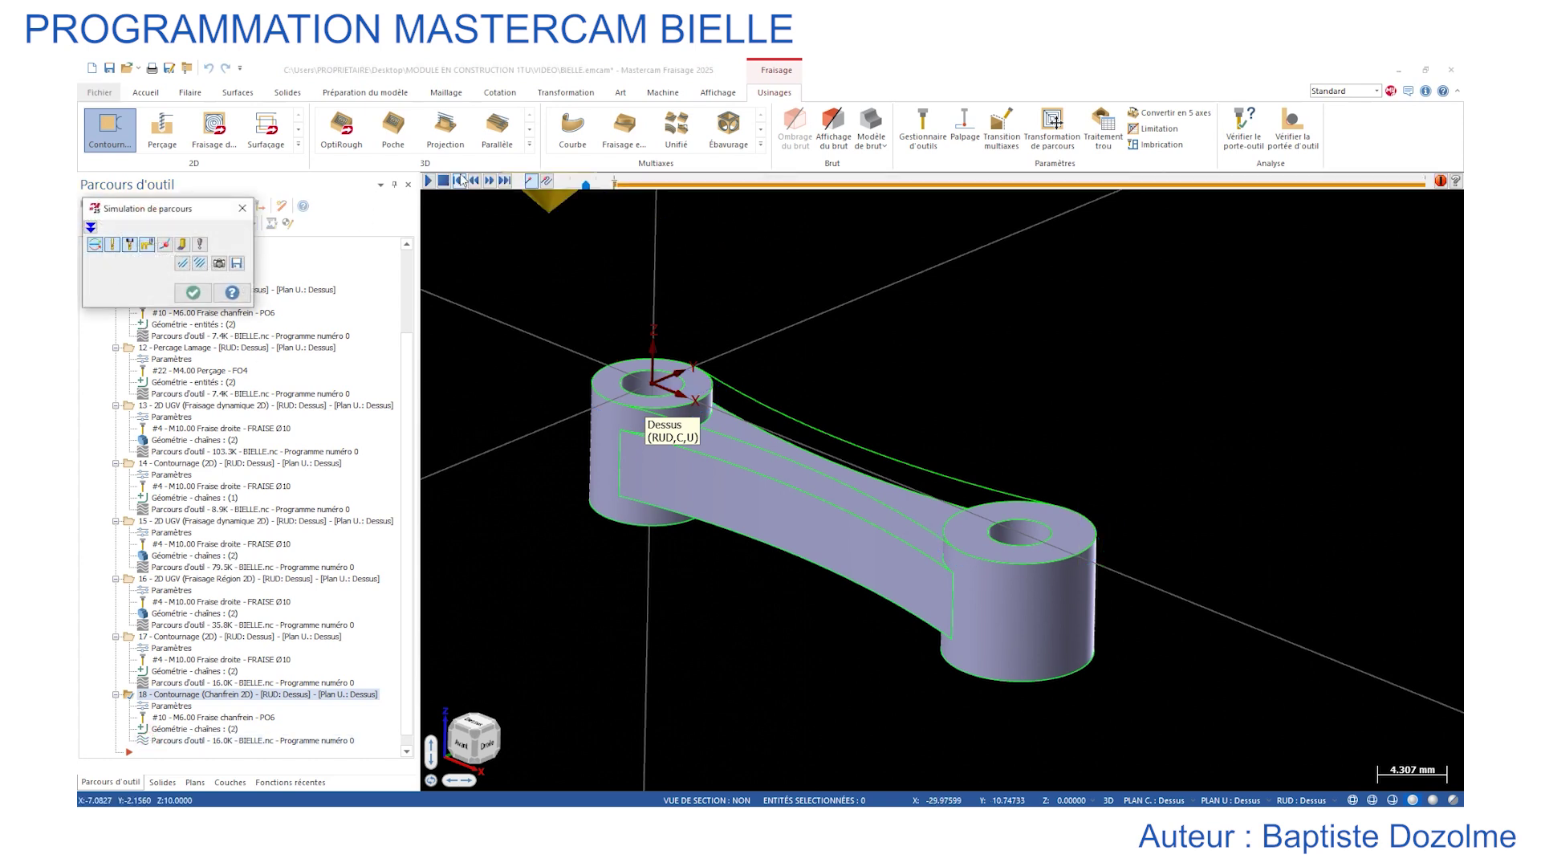
left_click(428, 181)
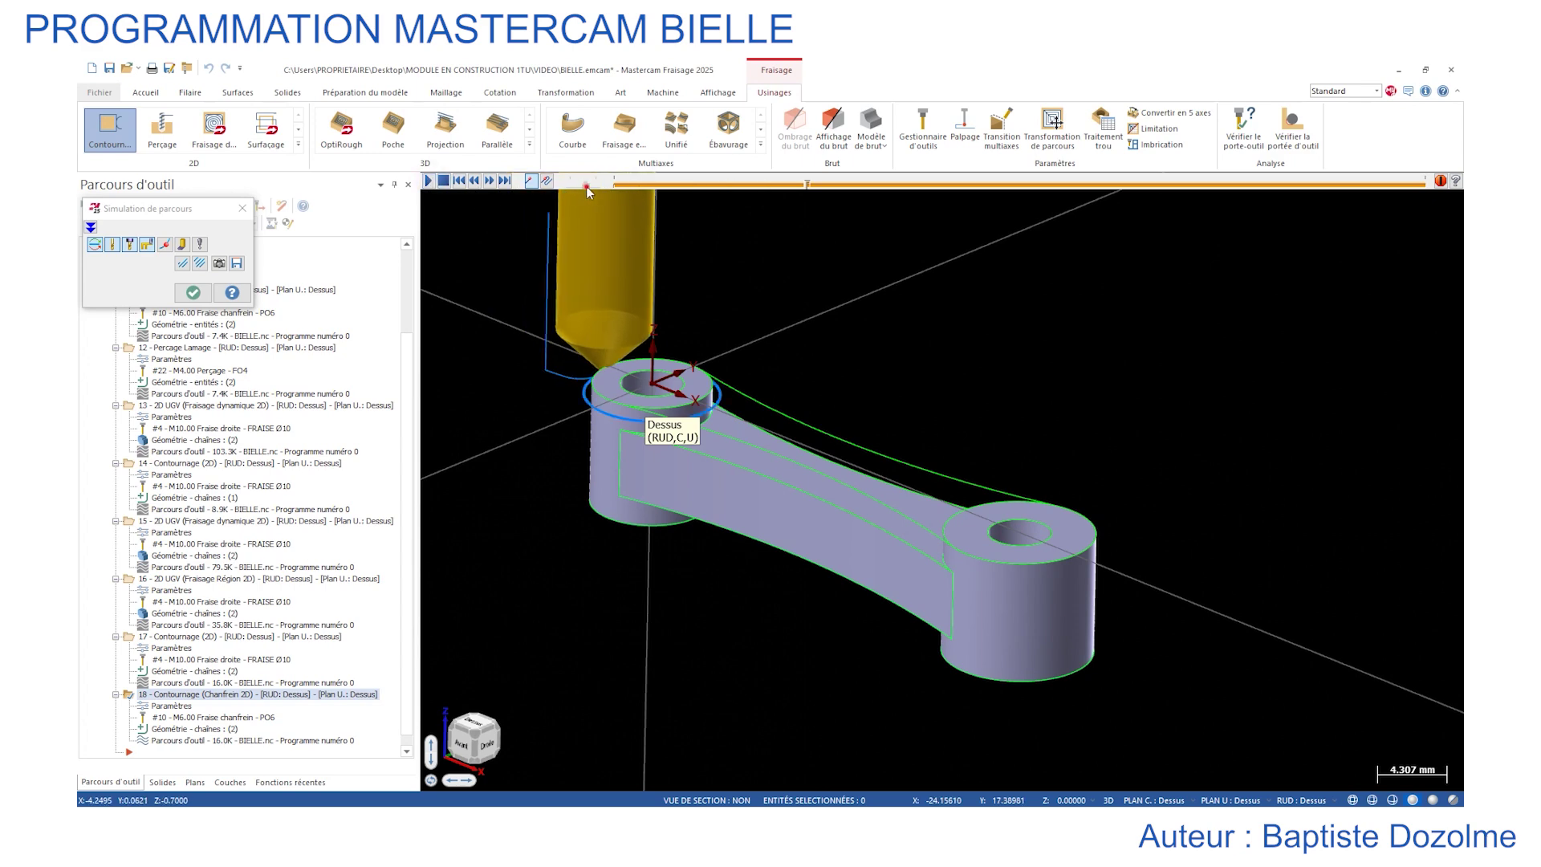
left_click_drag(586, 187, 577, 185)
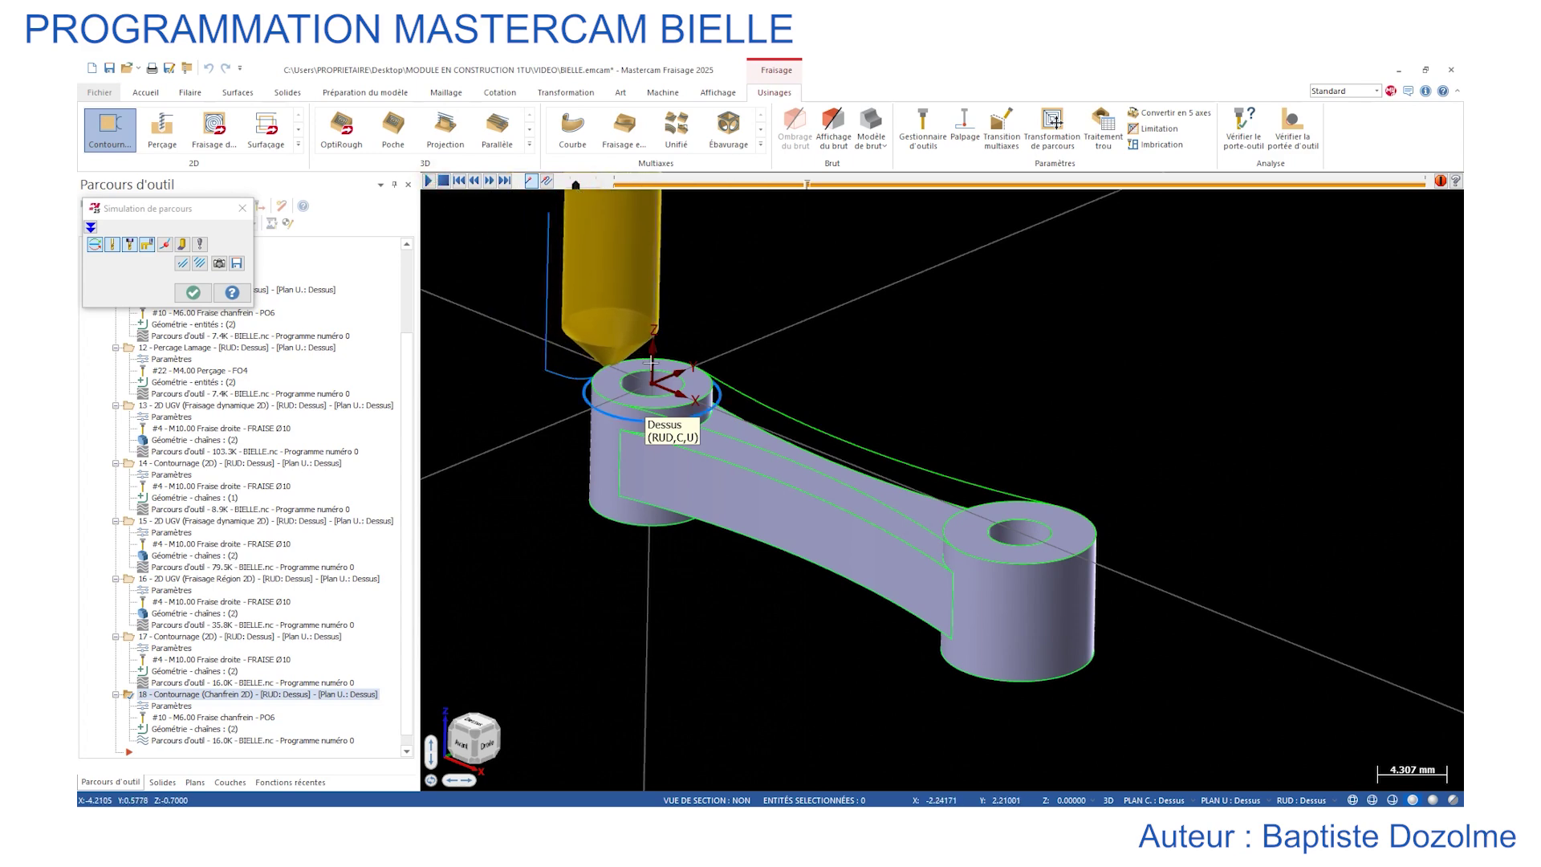
scroll(652, 363, "up", 5)
middle_click_drag(651, 362, 438, 353)
scroll(831, 385, "up", 2)
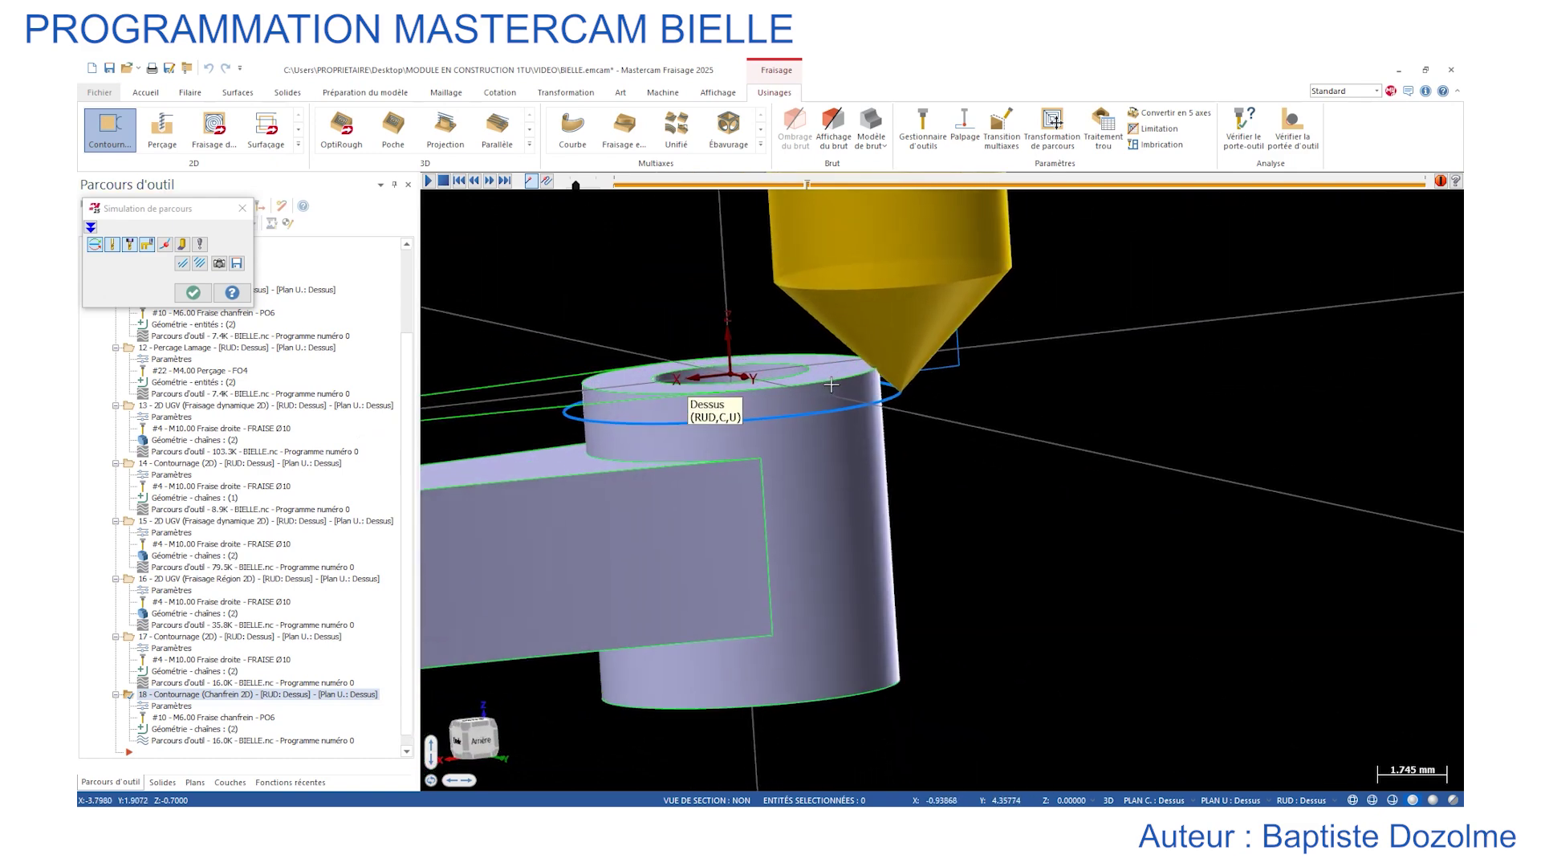
scroll(831, 384, "up", 8)
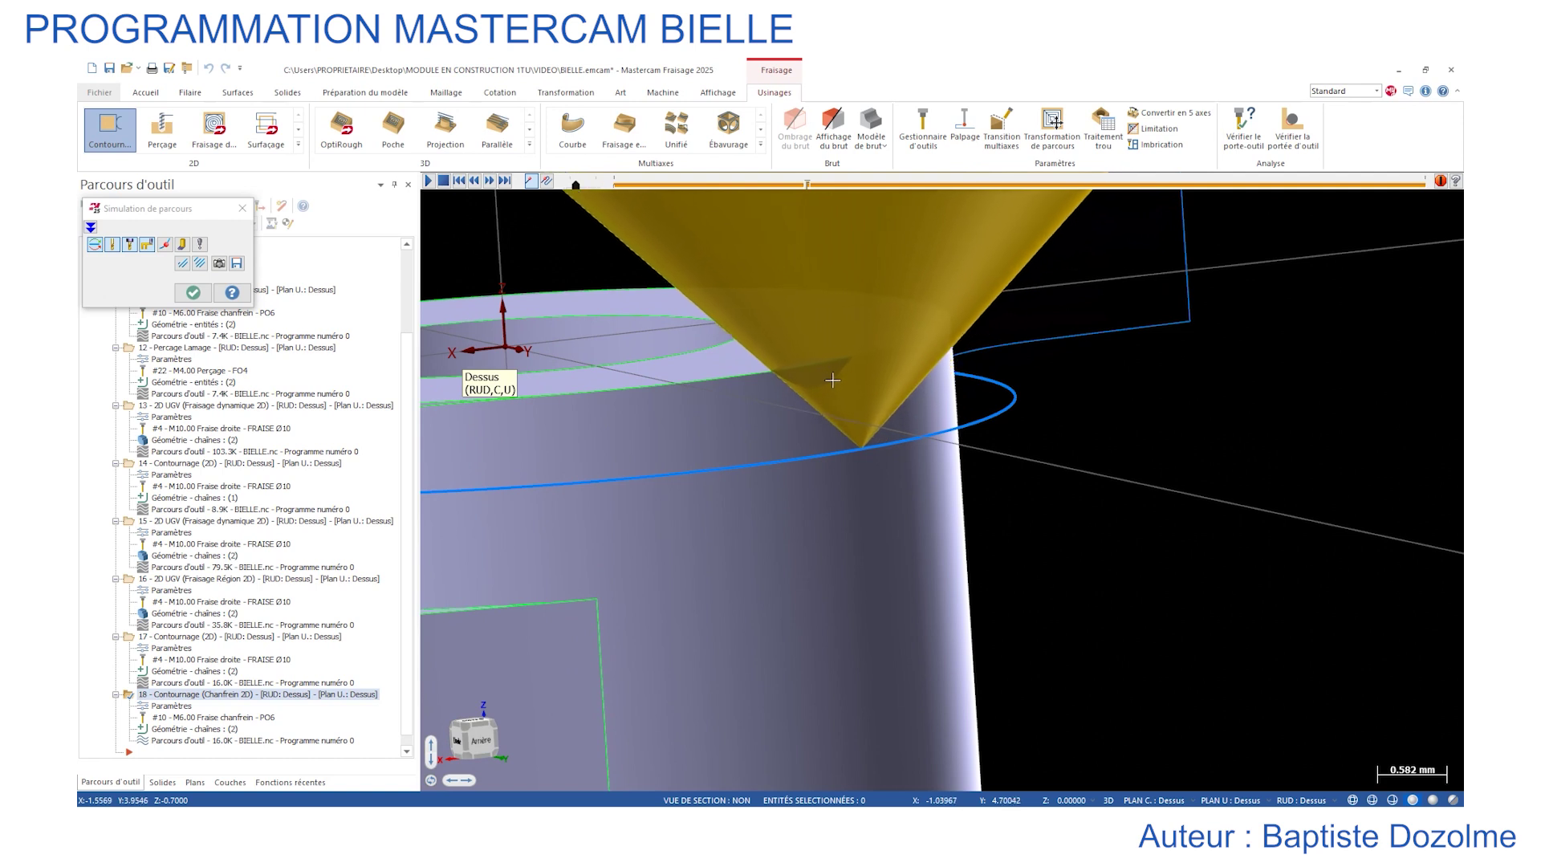
scroll(783, 426, "down", 10)
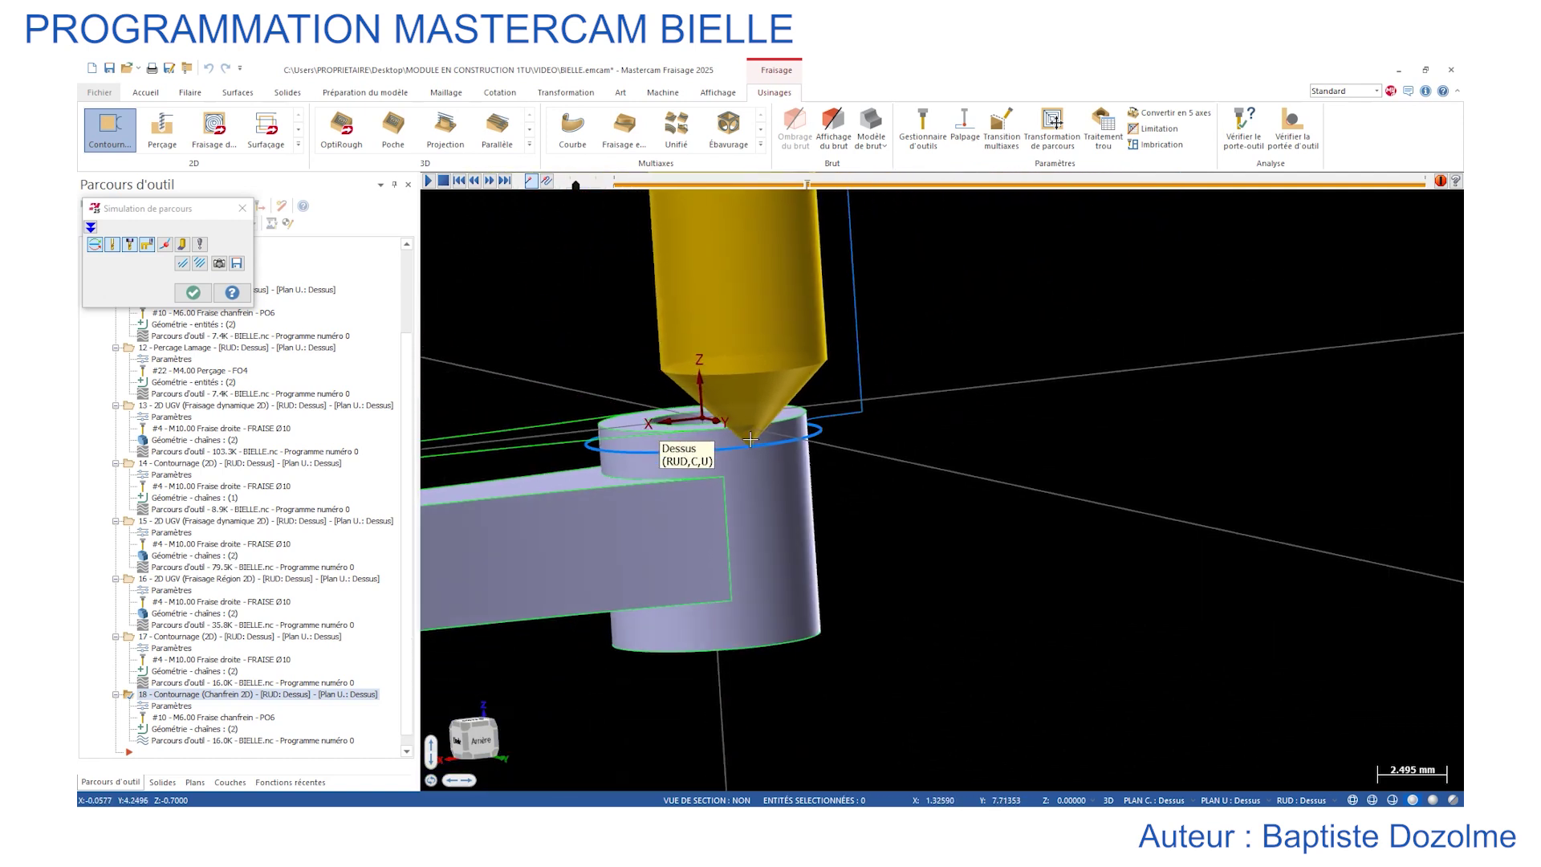
scroll(750, 440, "down", 8)
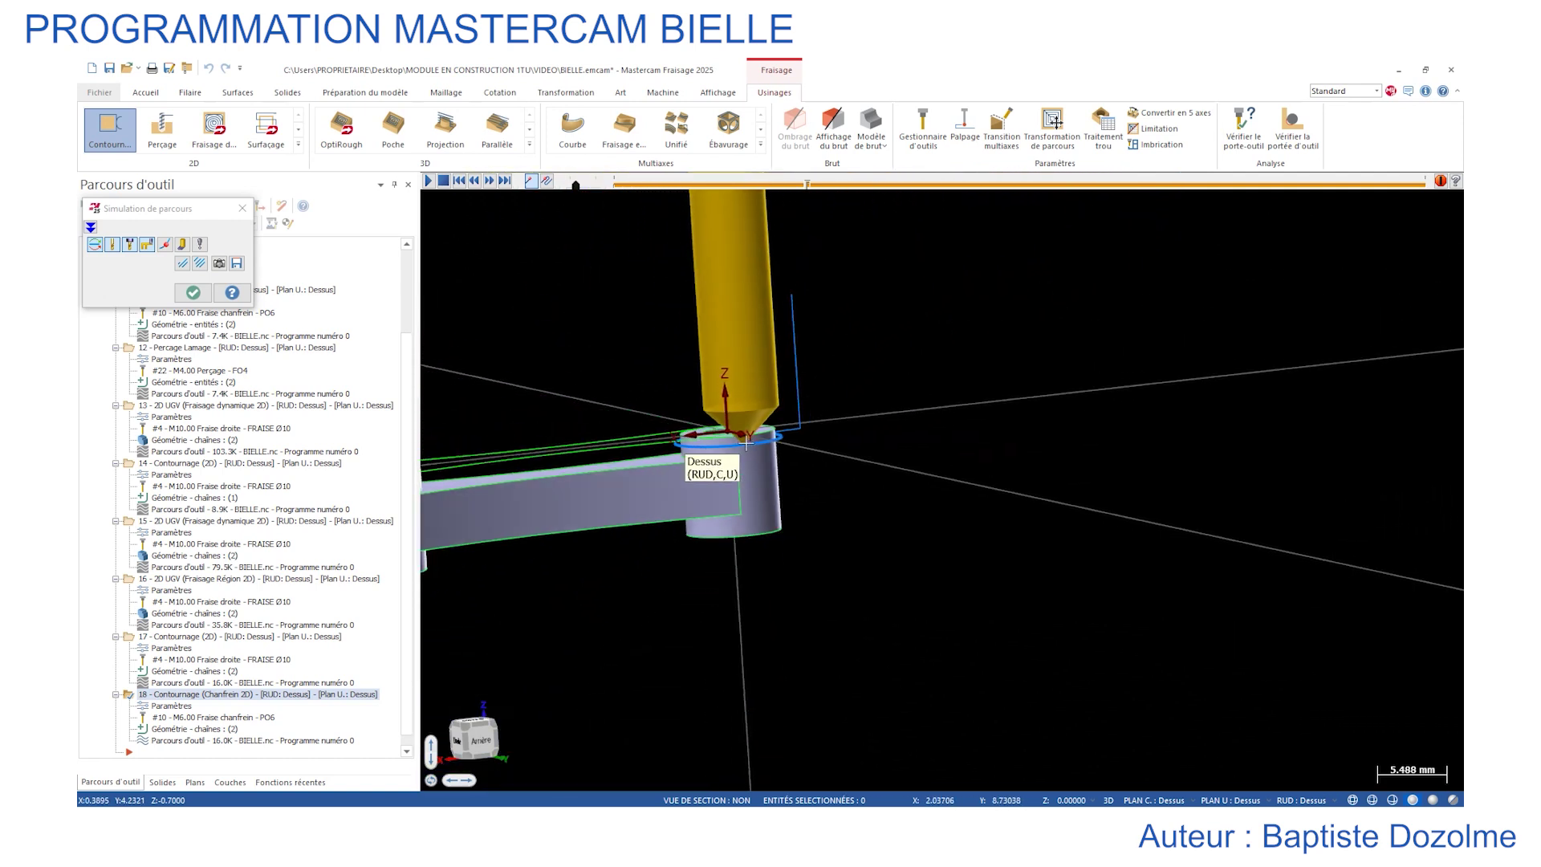
left_click(240, 209)
Start another 2D contour and chain the arm's two long upper edges as single entities.
scroll(942, 482, "down", 4)
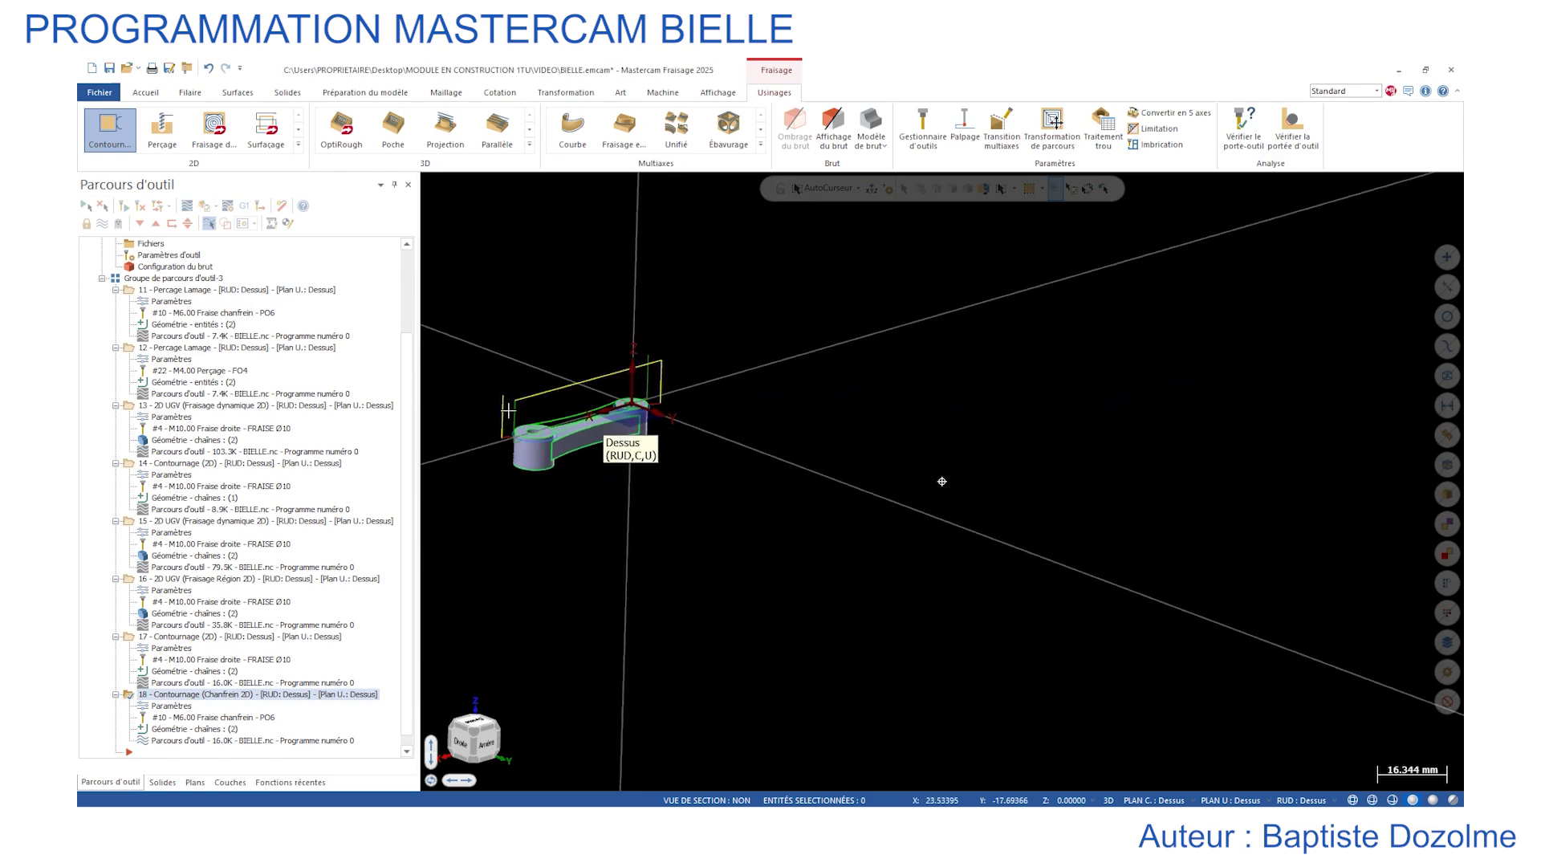
mouse_move(508, 410)
middle_mouse_down()
mouse_move(774, 472)
mouse_move(764, 397)
mouse_move(805, 493)
middle_mouse_up()
scroll(1004, 637, "up", 2)
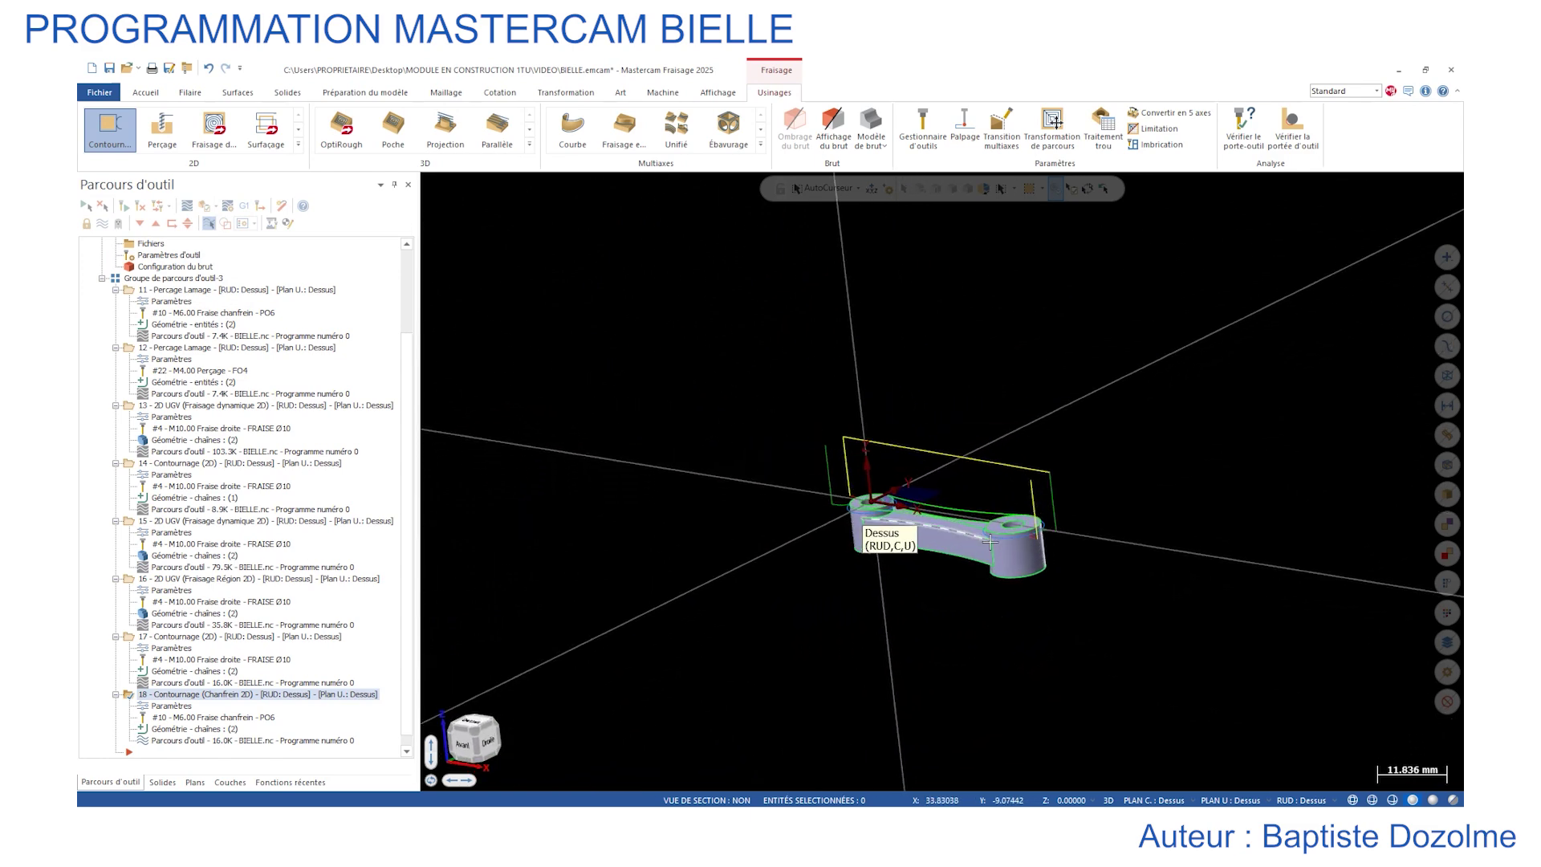
scroll(990, 542, "up", 6)
middle_click_drag(990, 542, 996, 514)
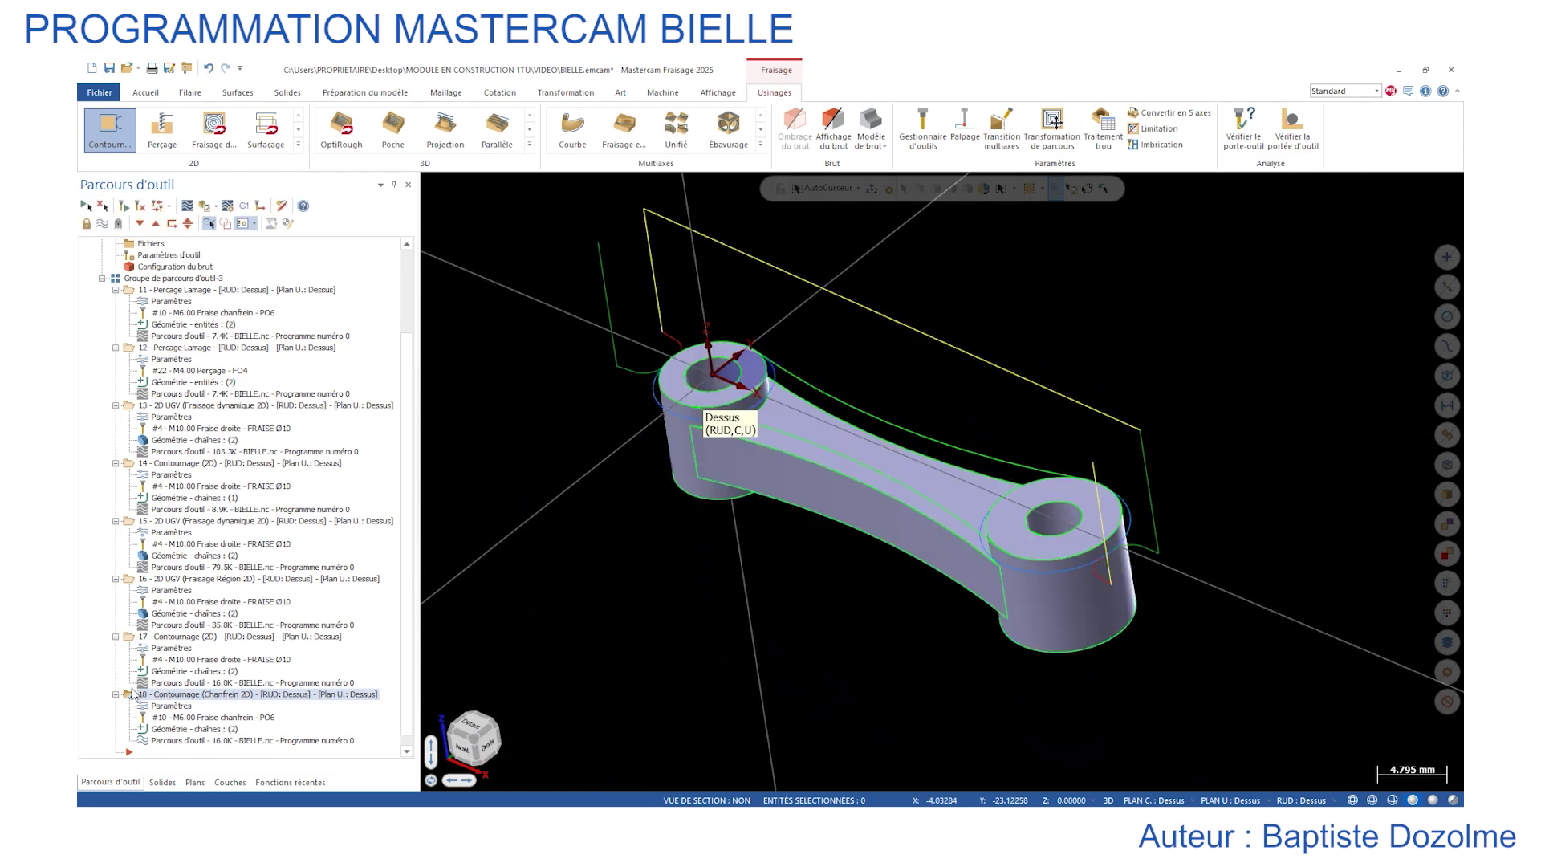
left_click(110, 128)
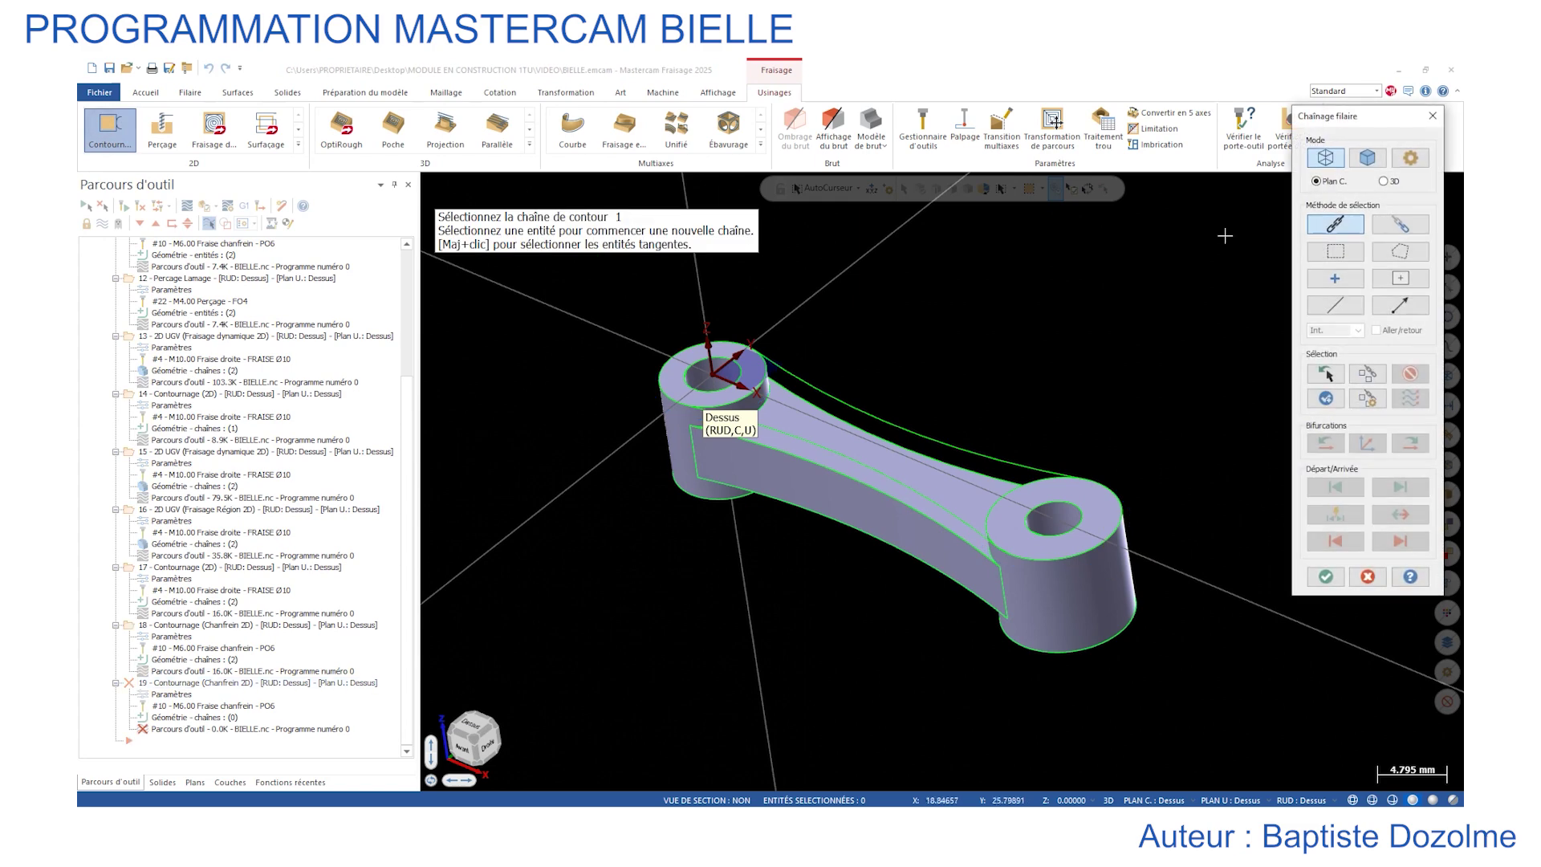
left_click(1335, 305)
left_click(922, 511)
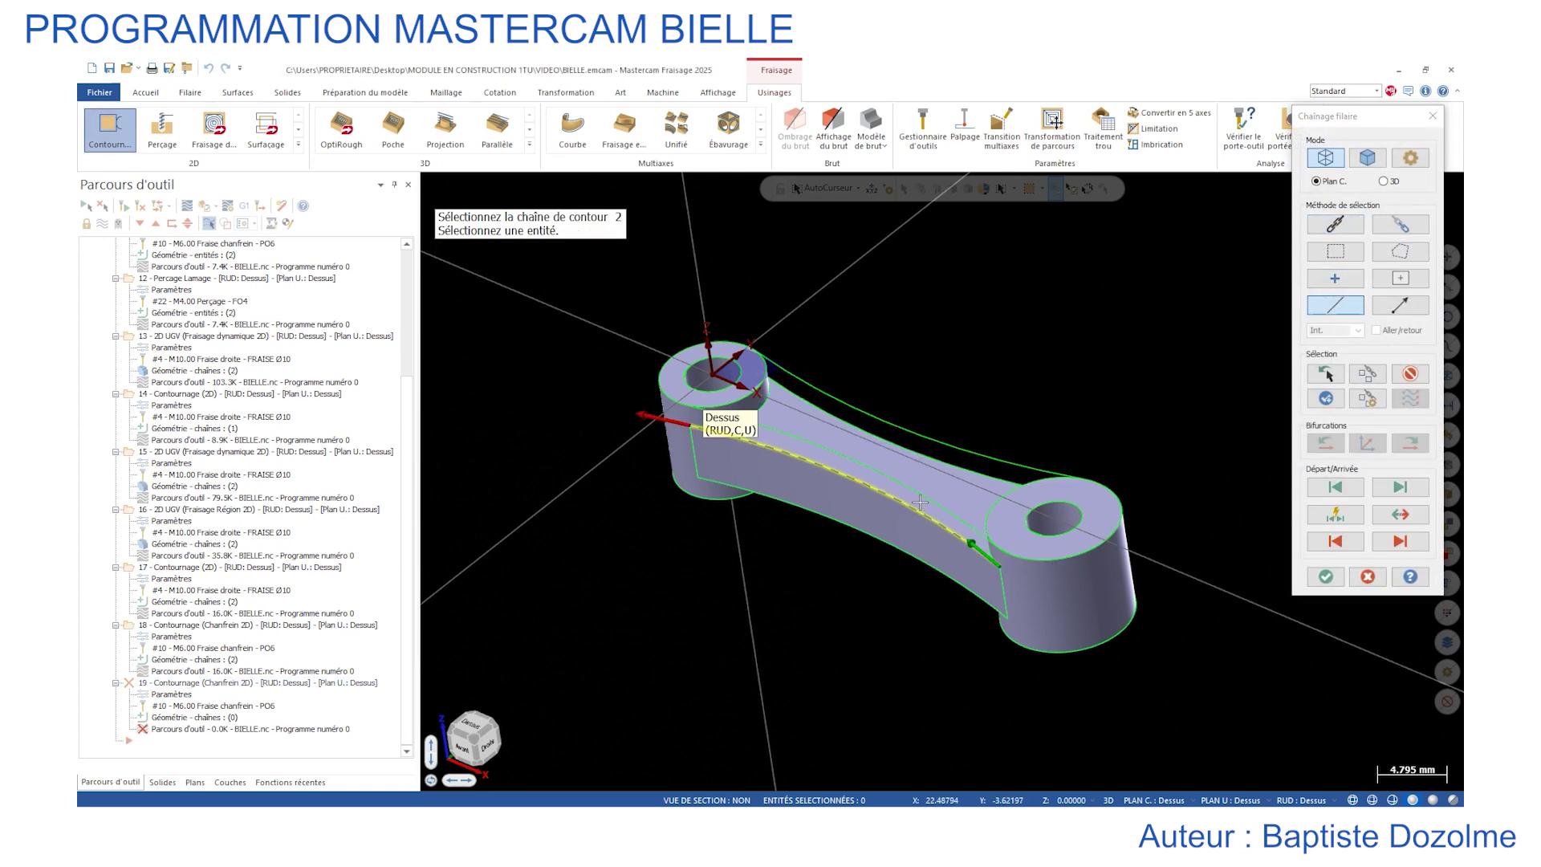
left_click(793, 394)
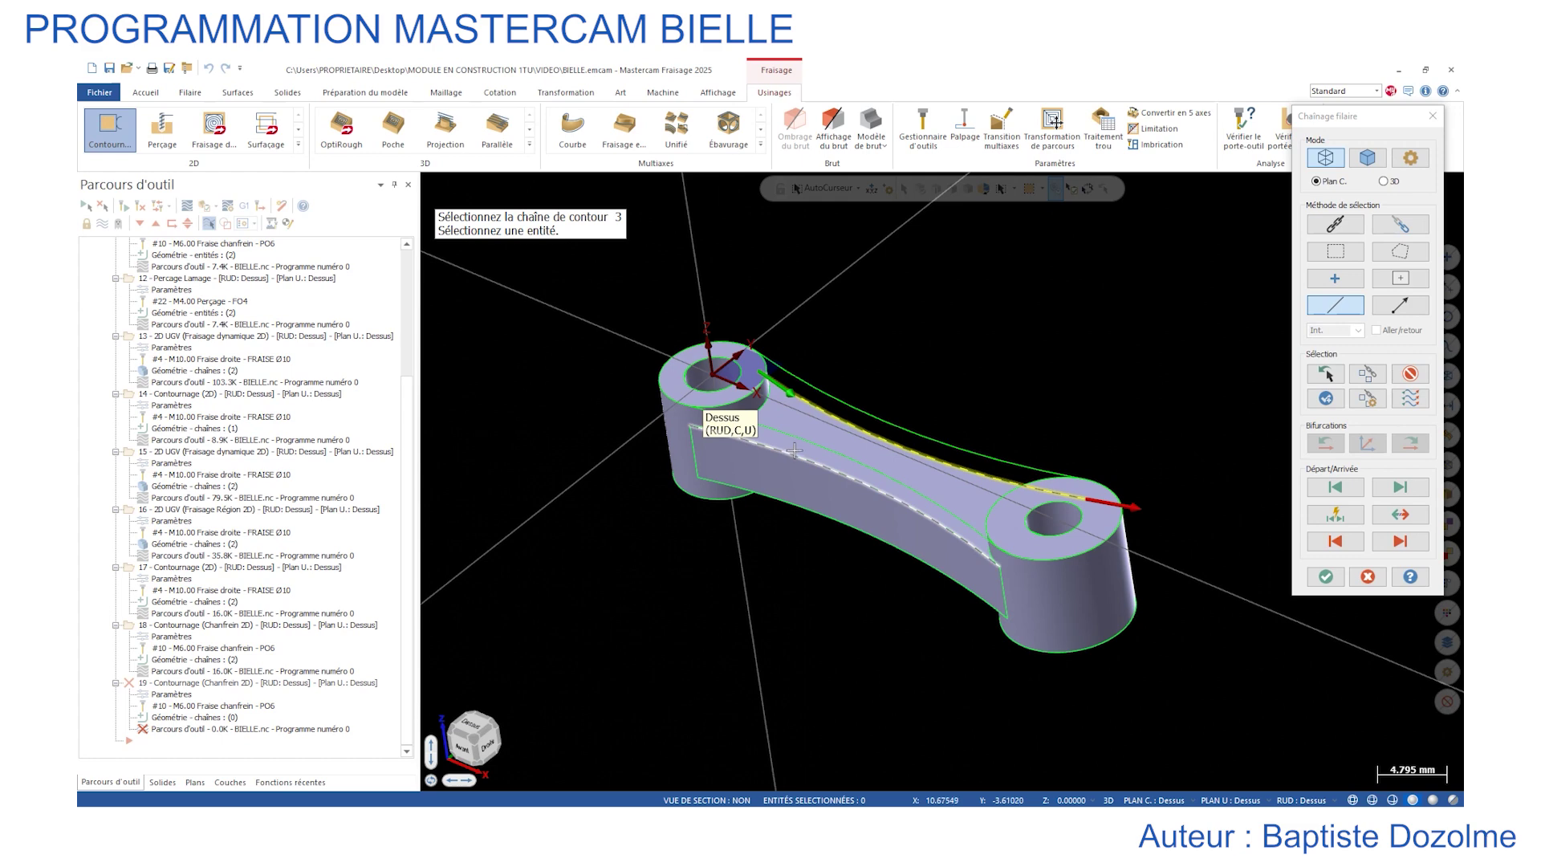
left_click(1320, 575)
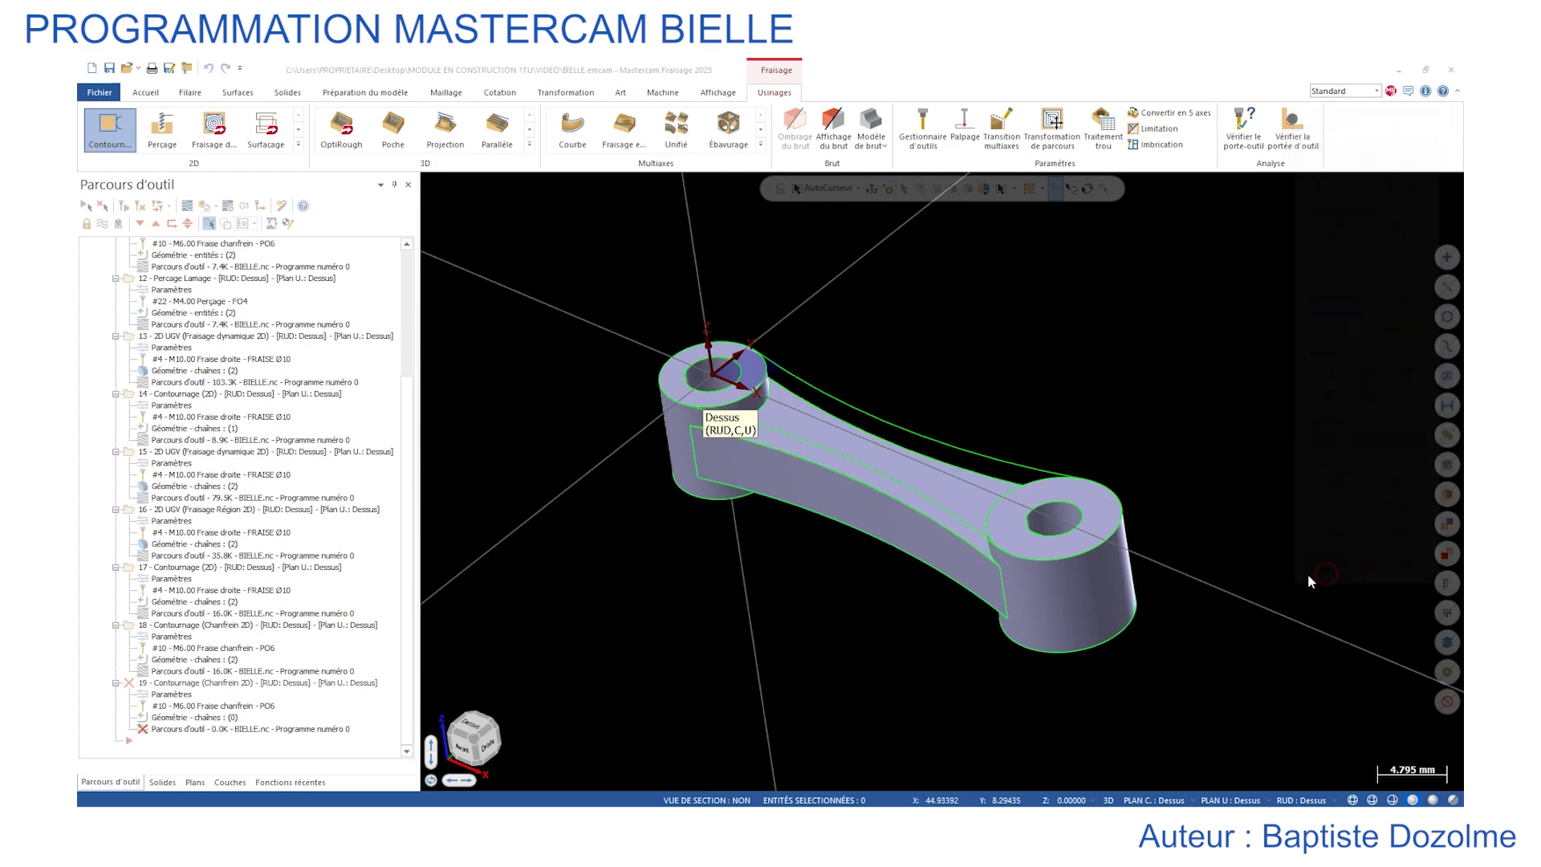
Check the tool and cutting settings, then set the entry line distance and arc radius to 5% and copy them to the exit.
left_click(202, 211)
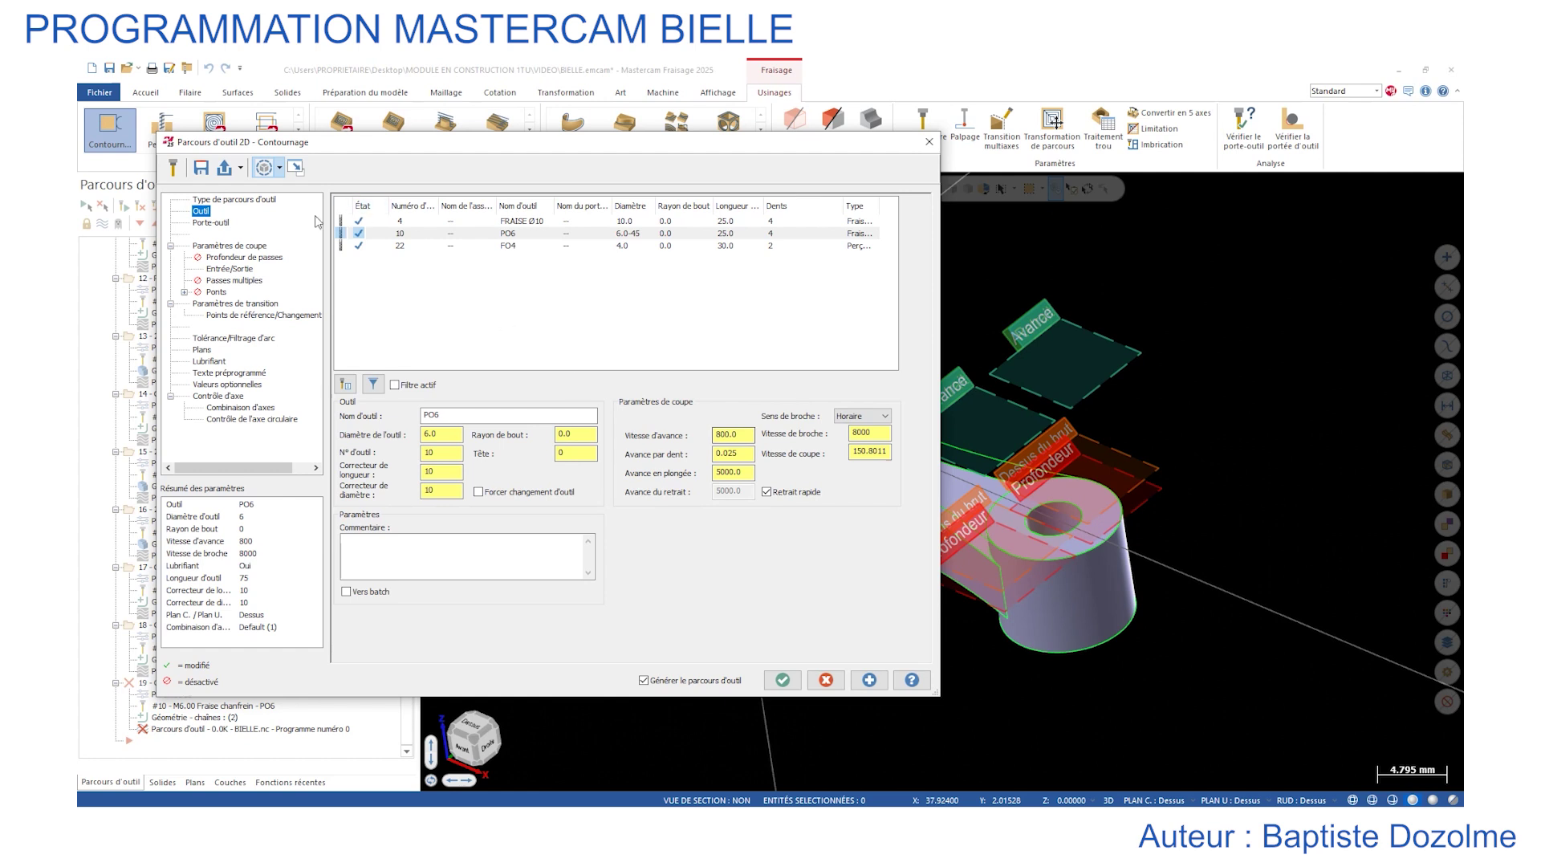
left_click(239, 246)
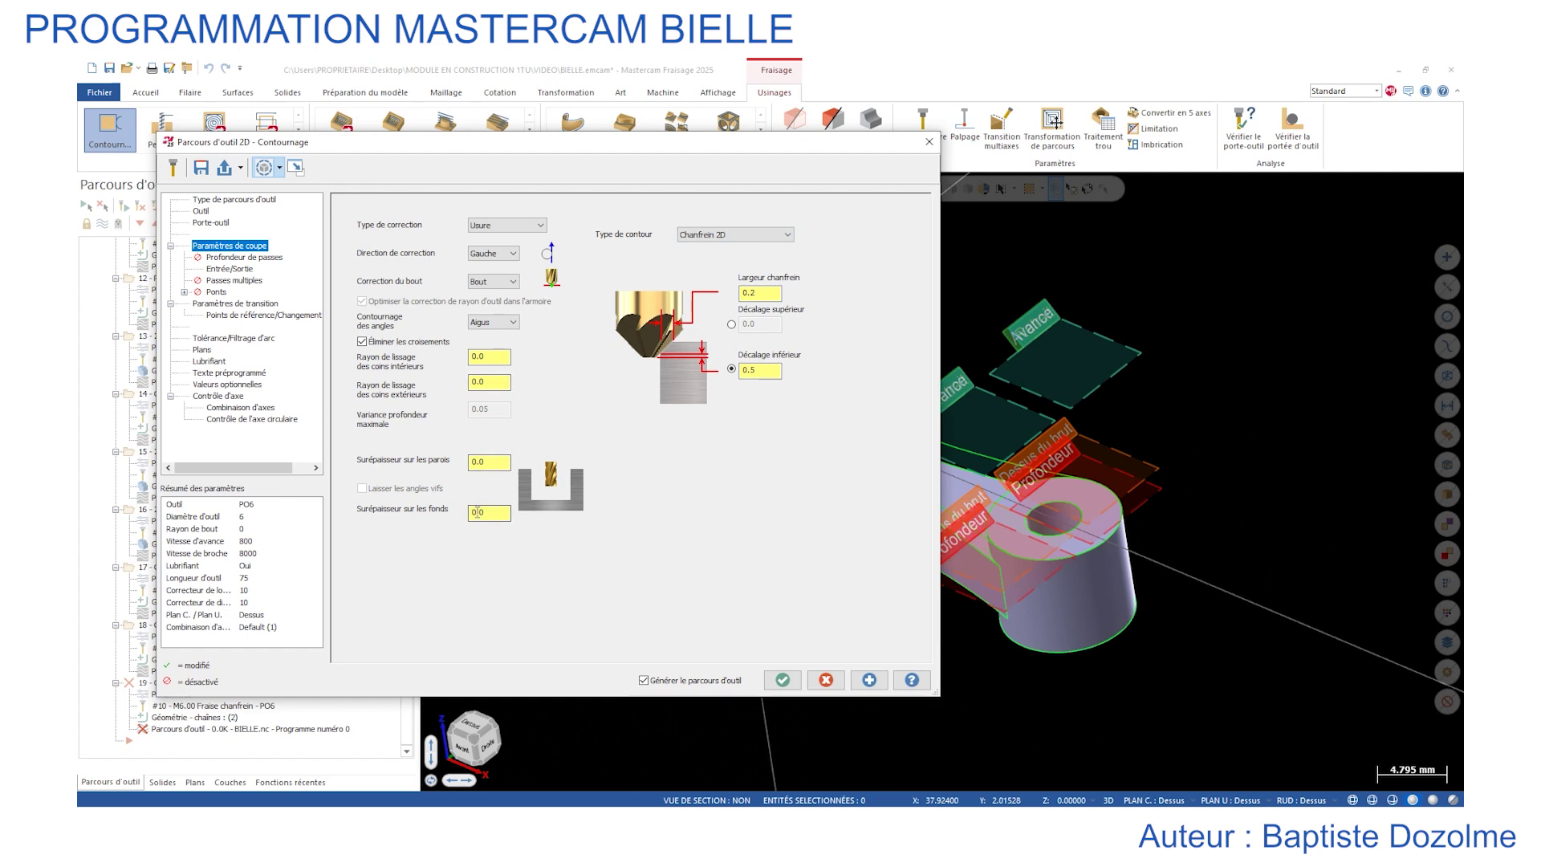
left_click(231, 269)
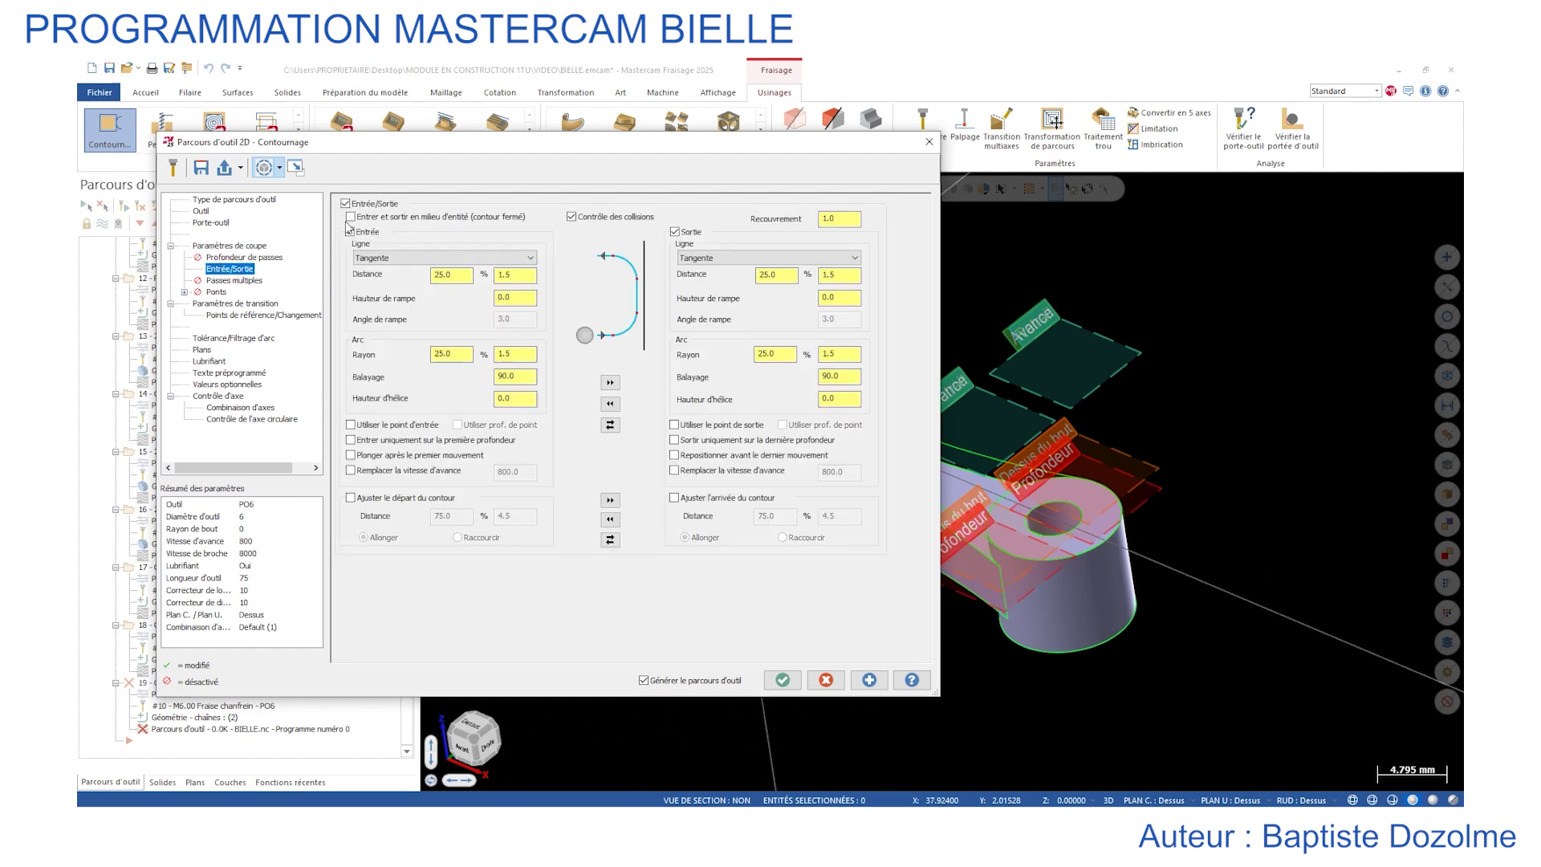
left_click(466, 281)
type("5")
key("Tab")
key("Tab")
key("Tab")
type("5")
left_click(610, 383)
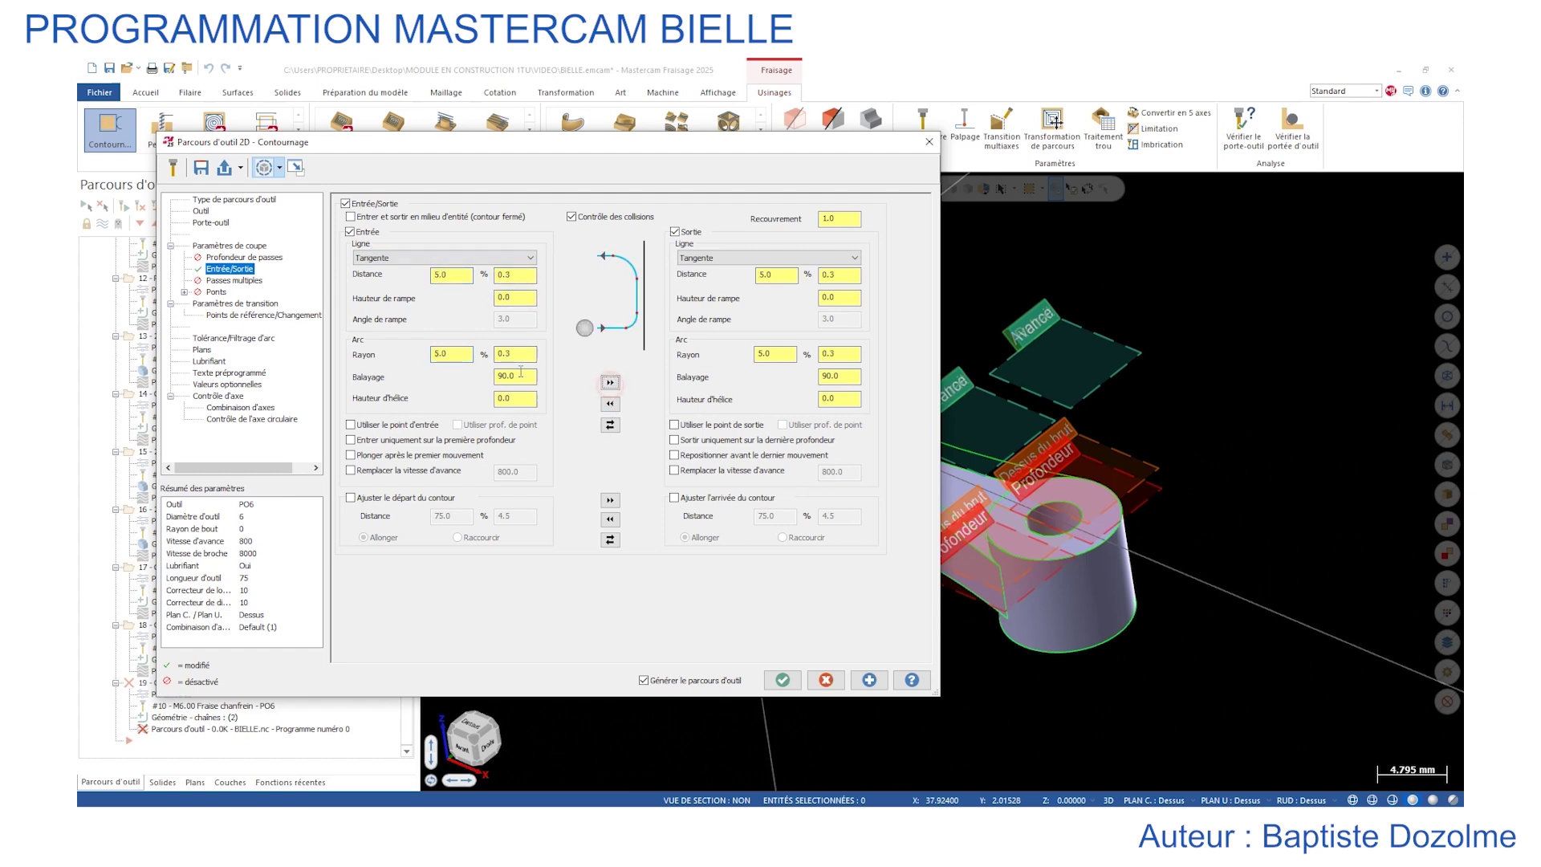
Shorten the arm contour's start by 75% of the tool diameter, copy the adjustment to its end, and generate the toolpath.
left_click(351, 498)
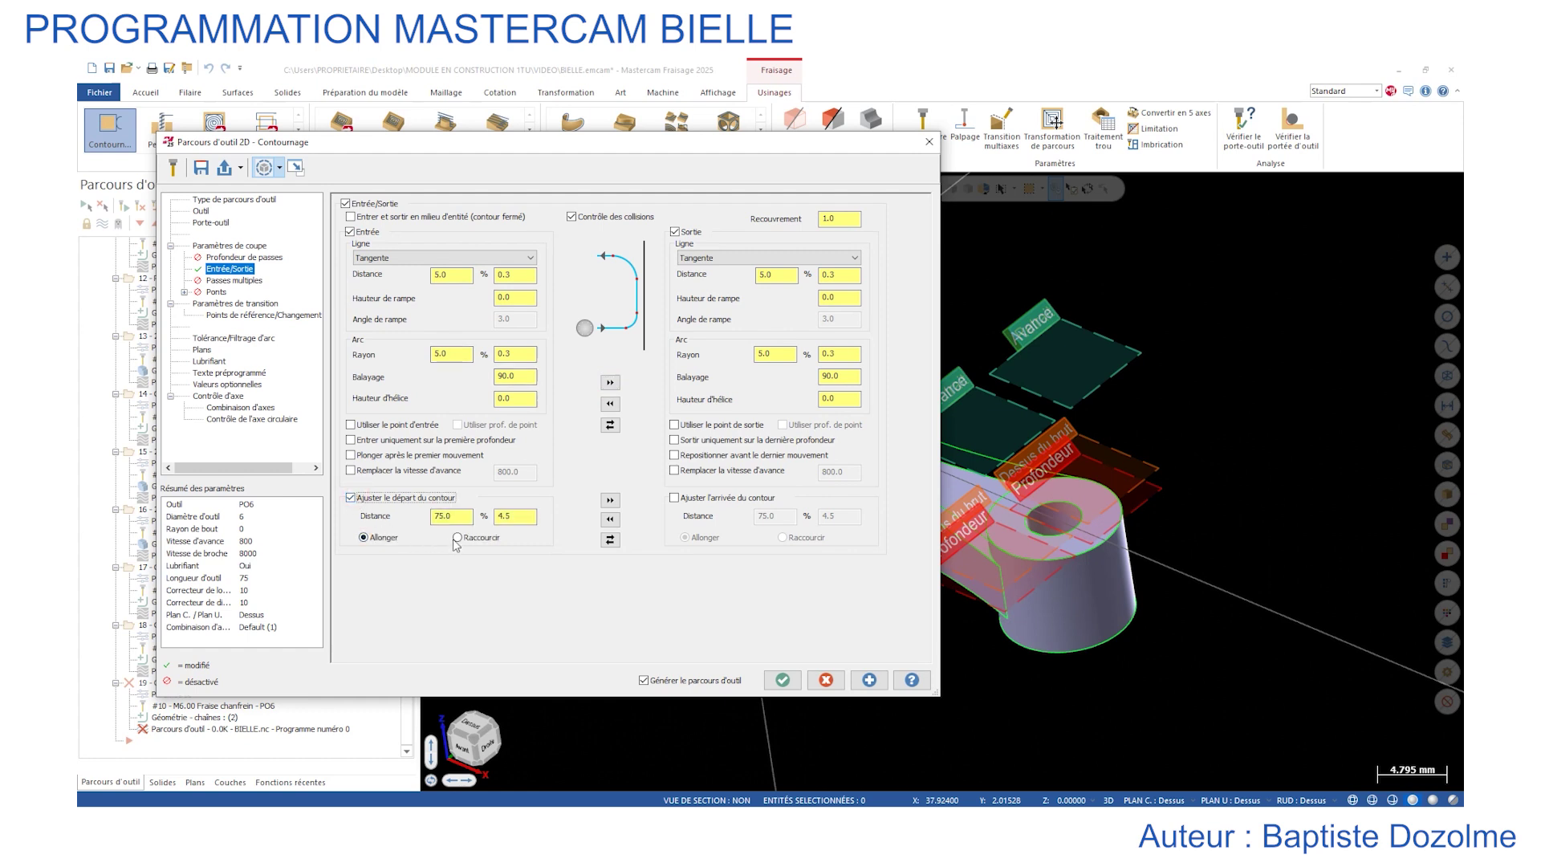
left_click(456, 538)
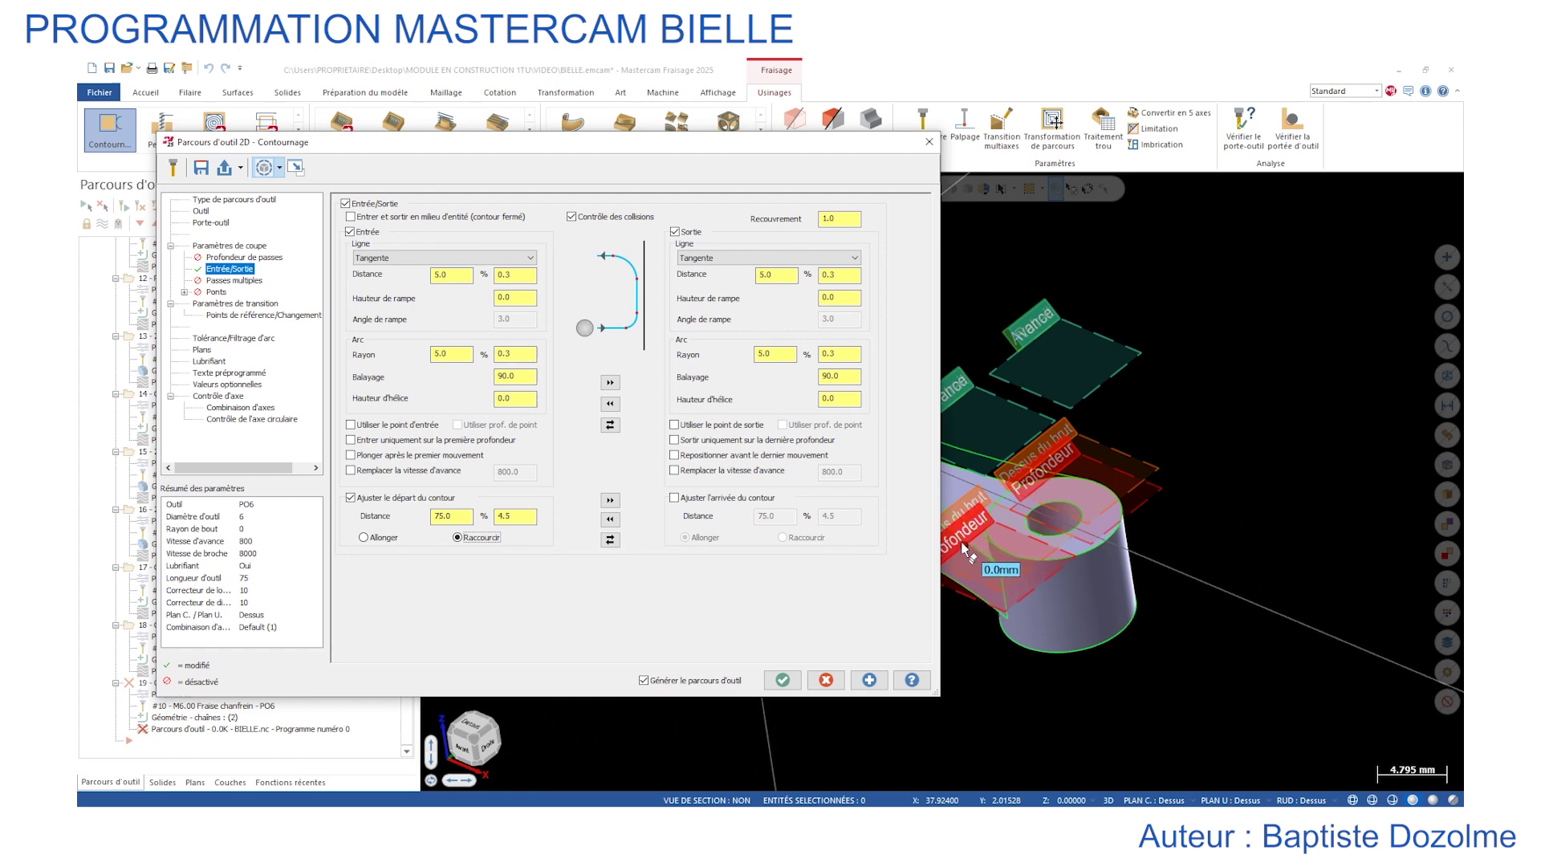
scroll(1028, 569, "down", 5)
scroll(976, 532, "up", 4)
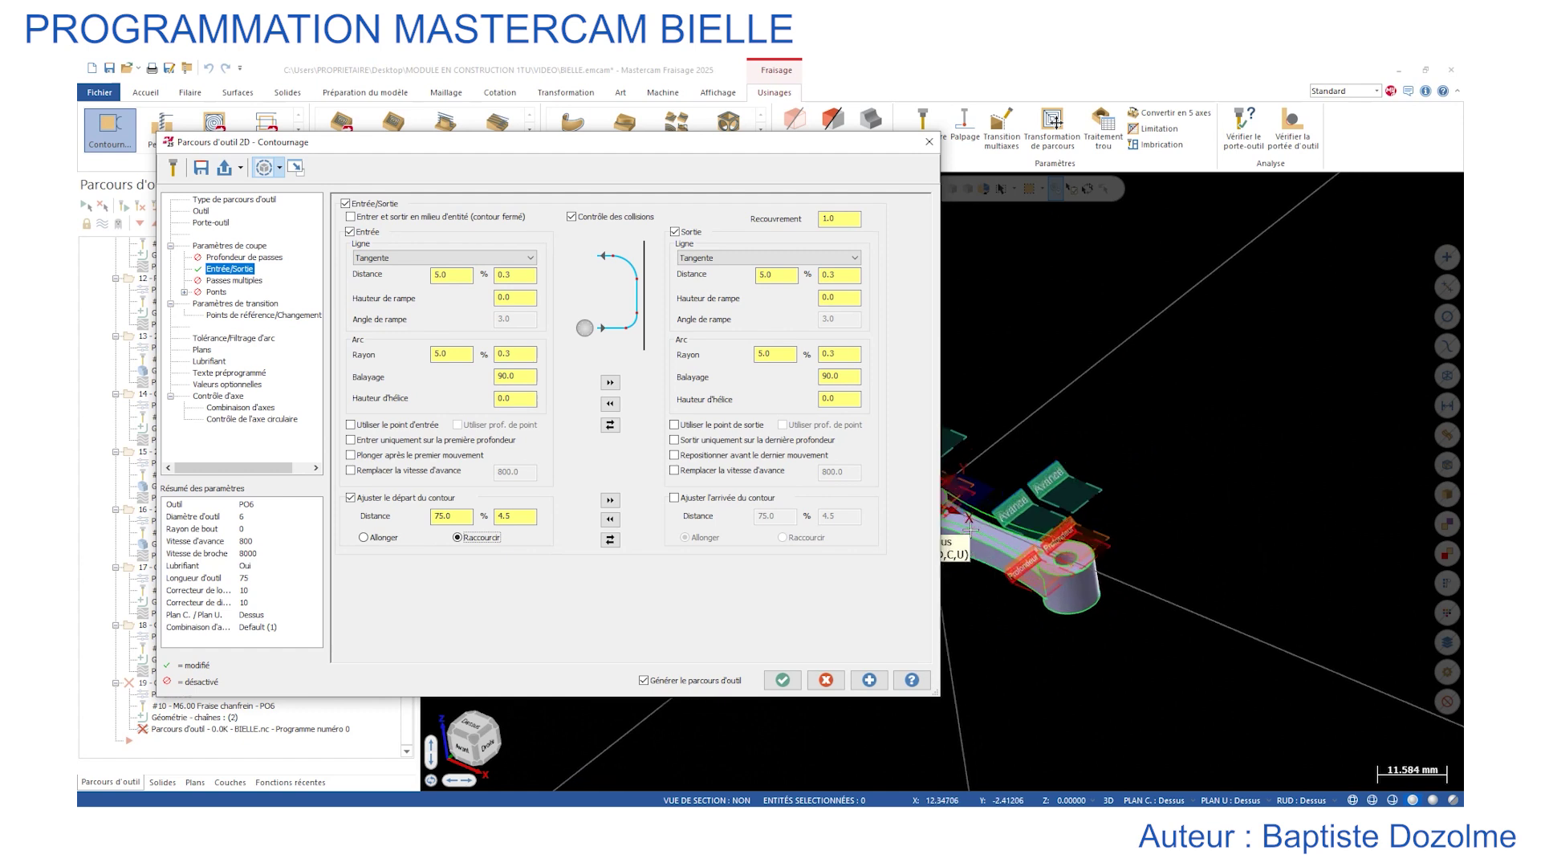
scroll(976, 531, "up", 3)
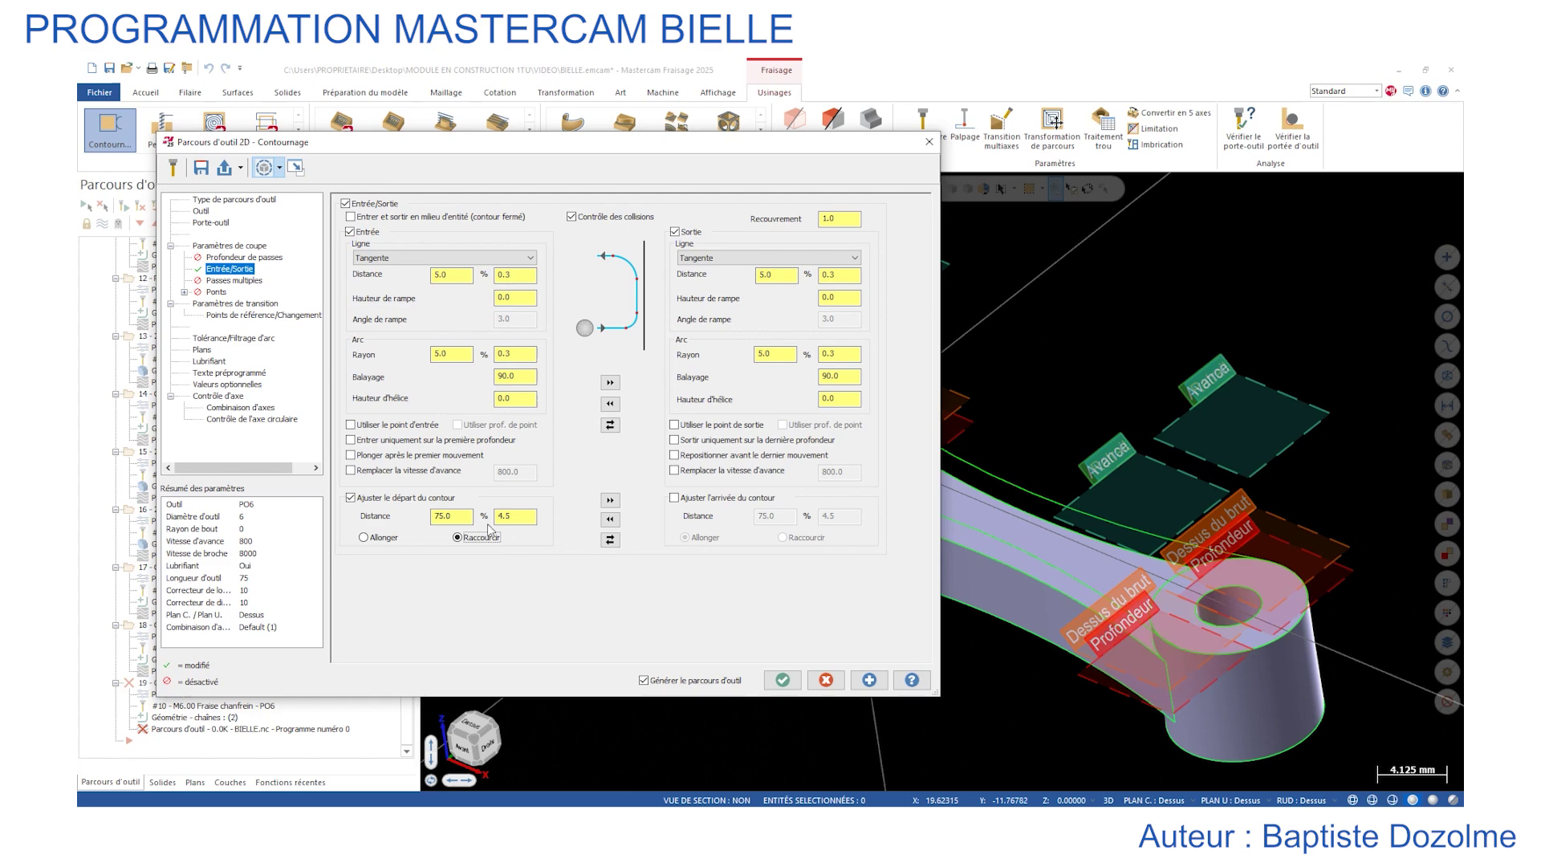
left_click(612, 501)
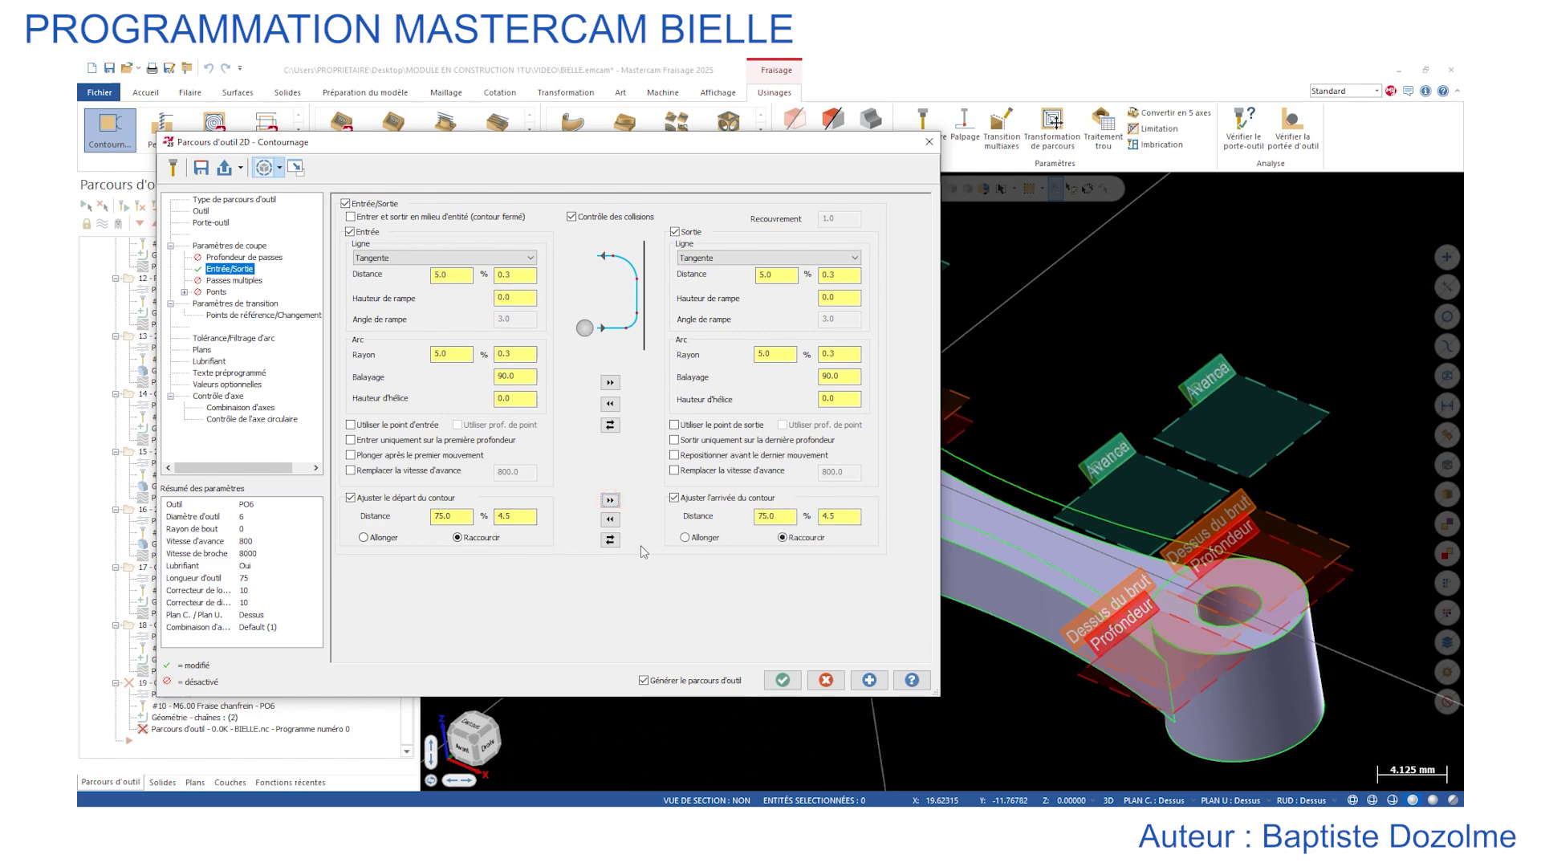
left_click(783, 680)
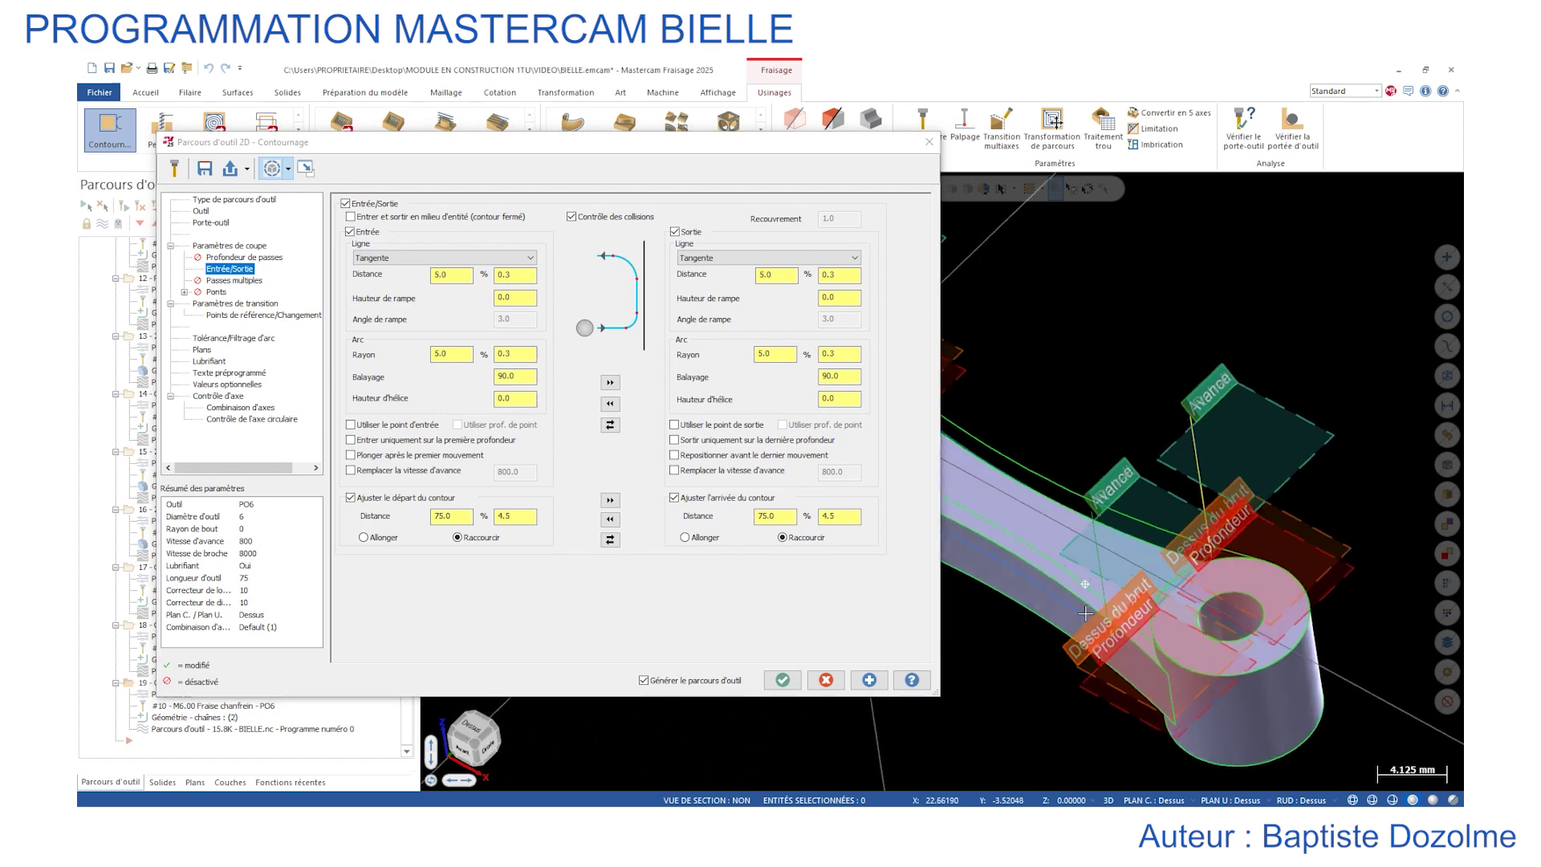
Check the shortened path near the large boss and the transition depth, then accept the arm chamfer parameters.
middle_click_drag(1085, 613, 1106, 643)
scroll(1106, 647, "up", 5)
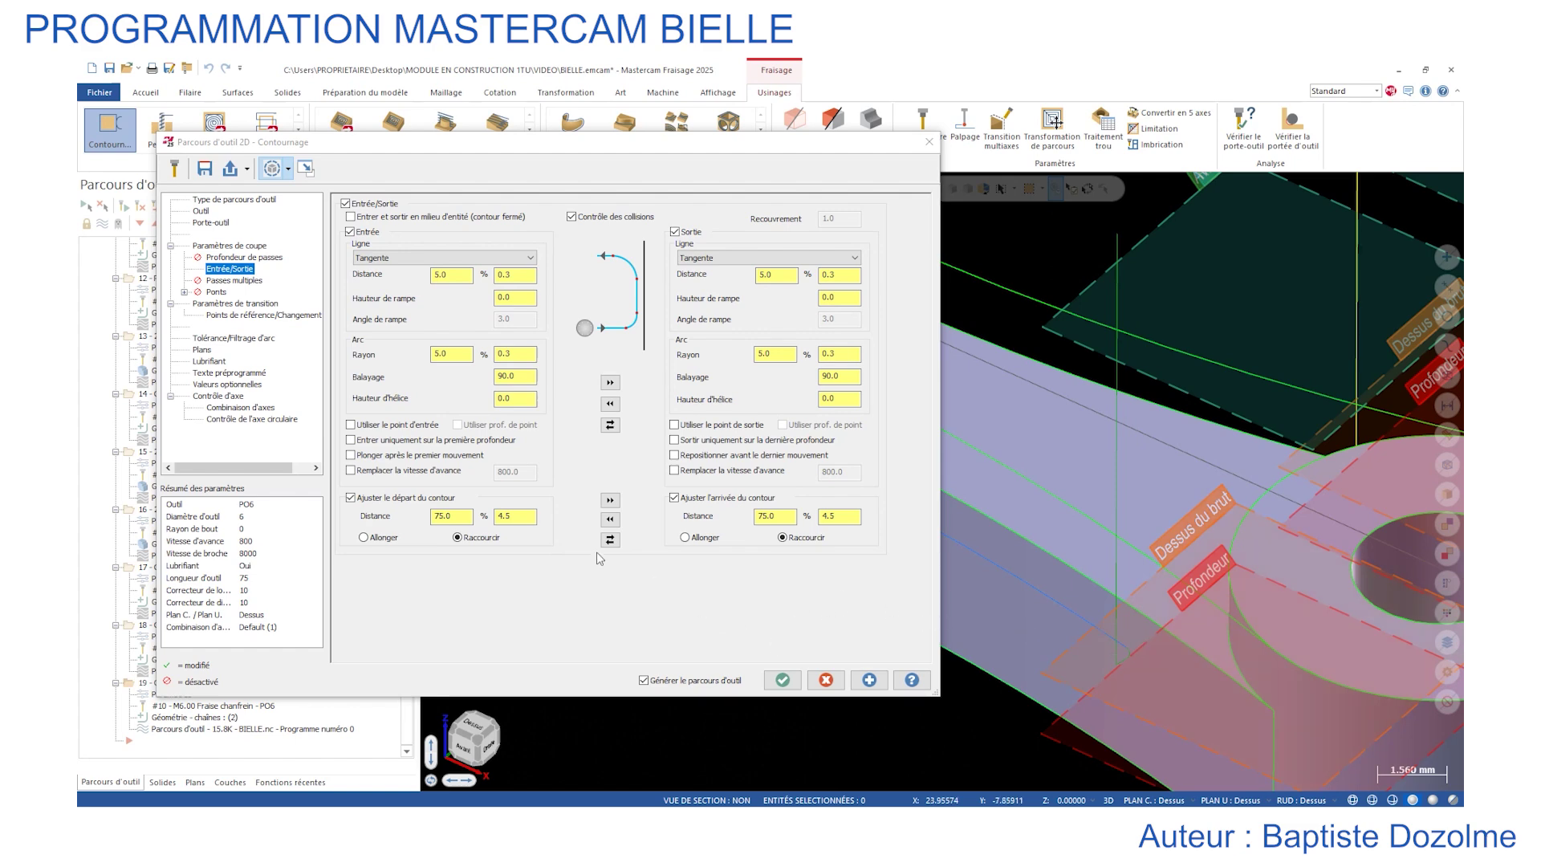
left_click(227, 305)
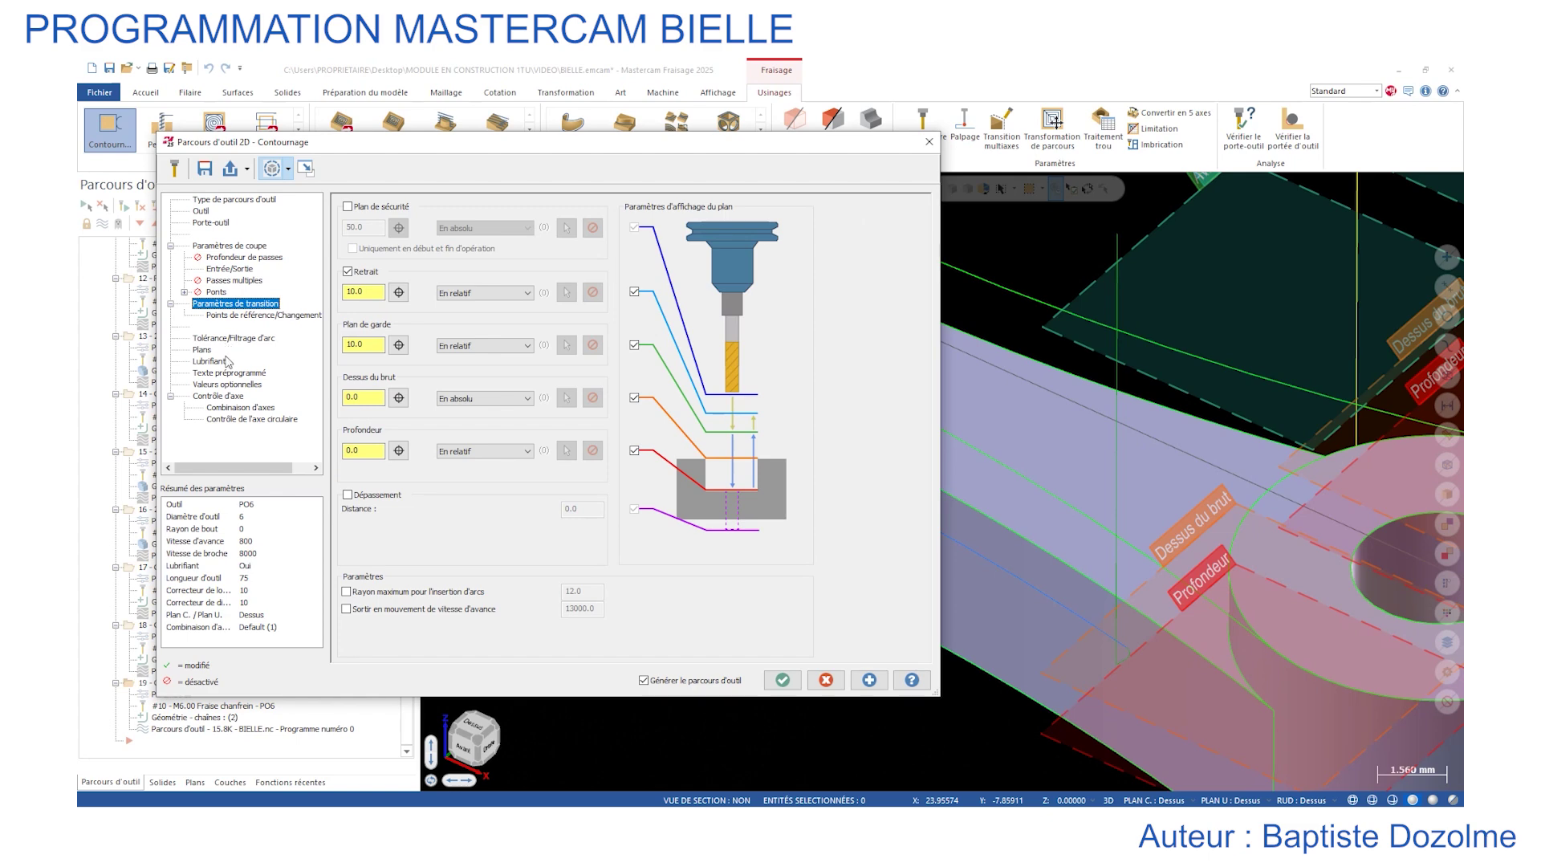
double_click(369, 452)
left_click(783, 680)
Simulate the arm chamfer toolpath, move back through its start, and check the tool's clearance from the large boss.
scroll(897, 590, "down", 2)
scroll(898, 590, "down", 2)
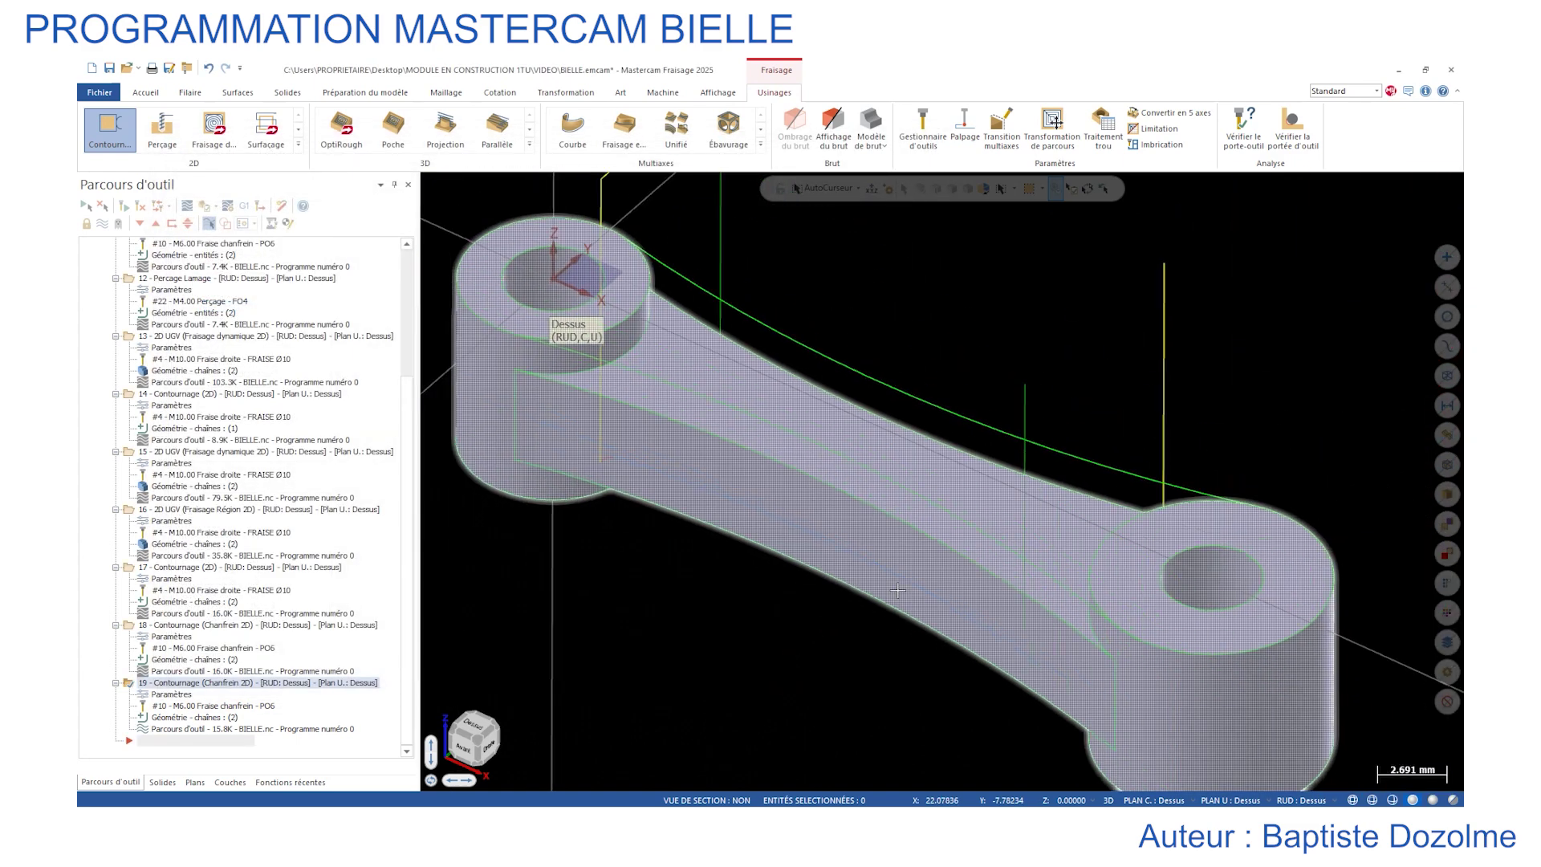
key("alt+b")
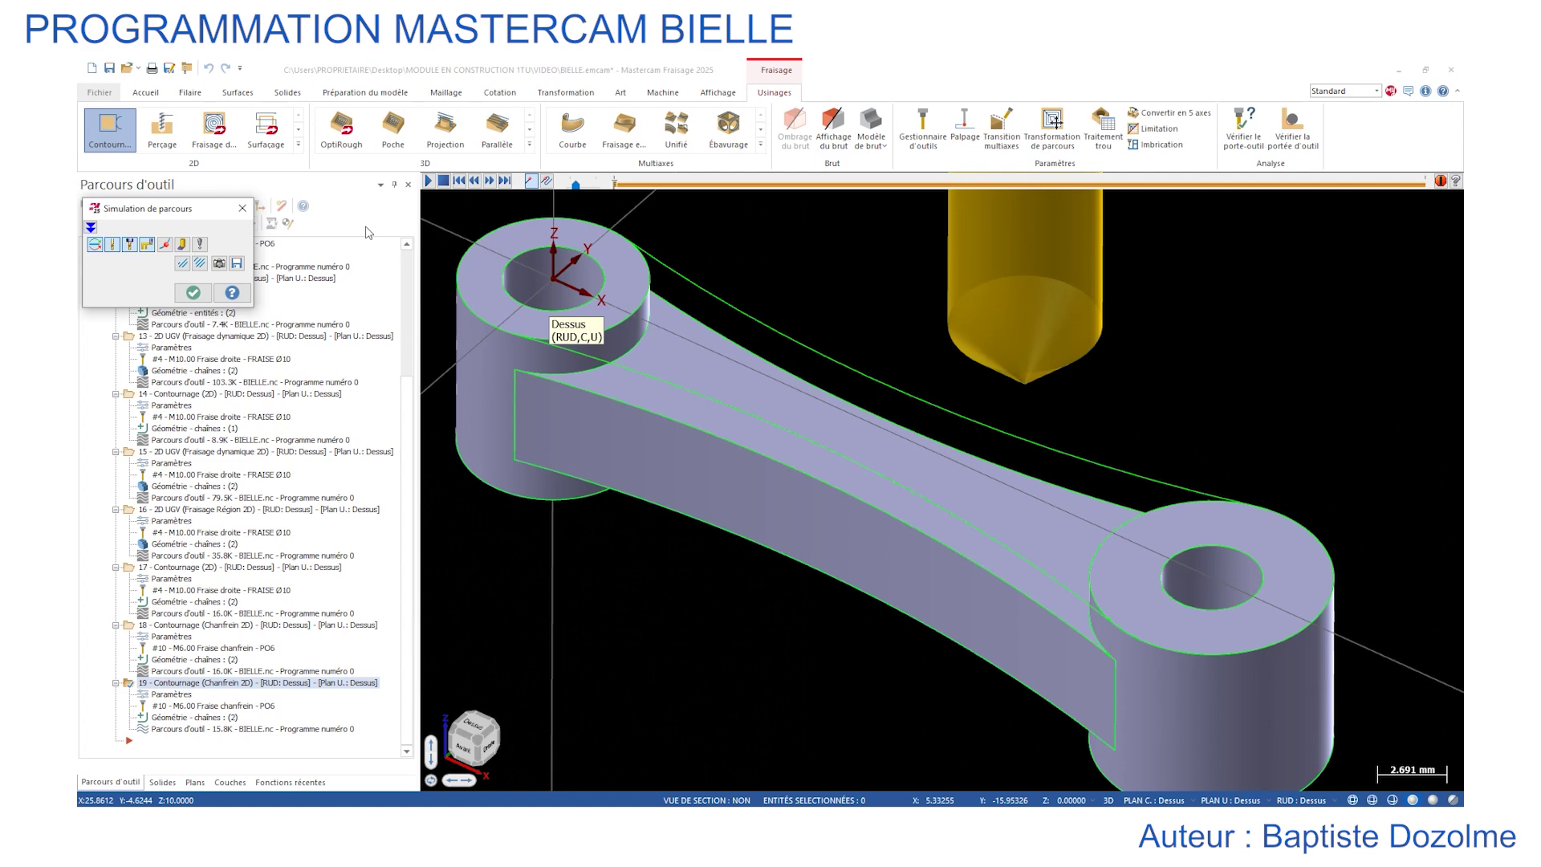
left_click(428, 181)
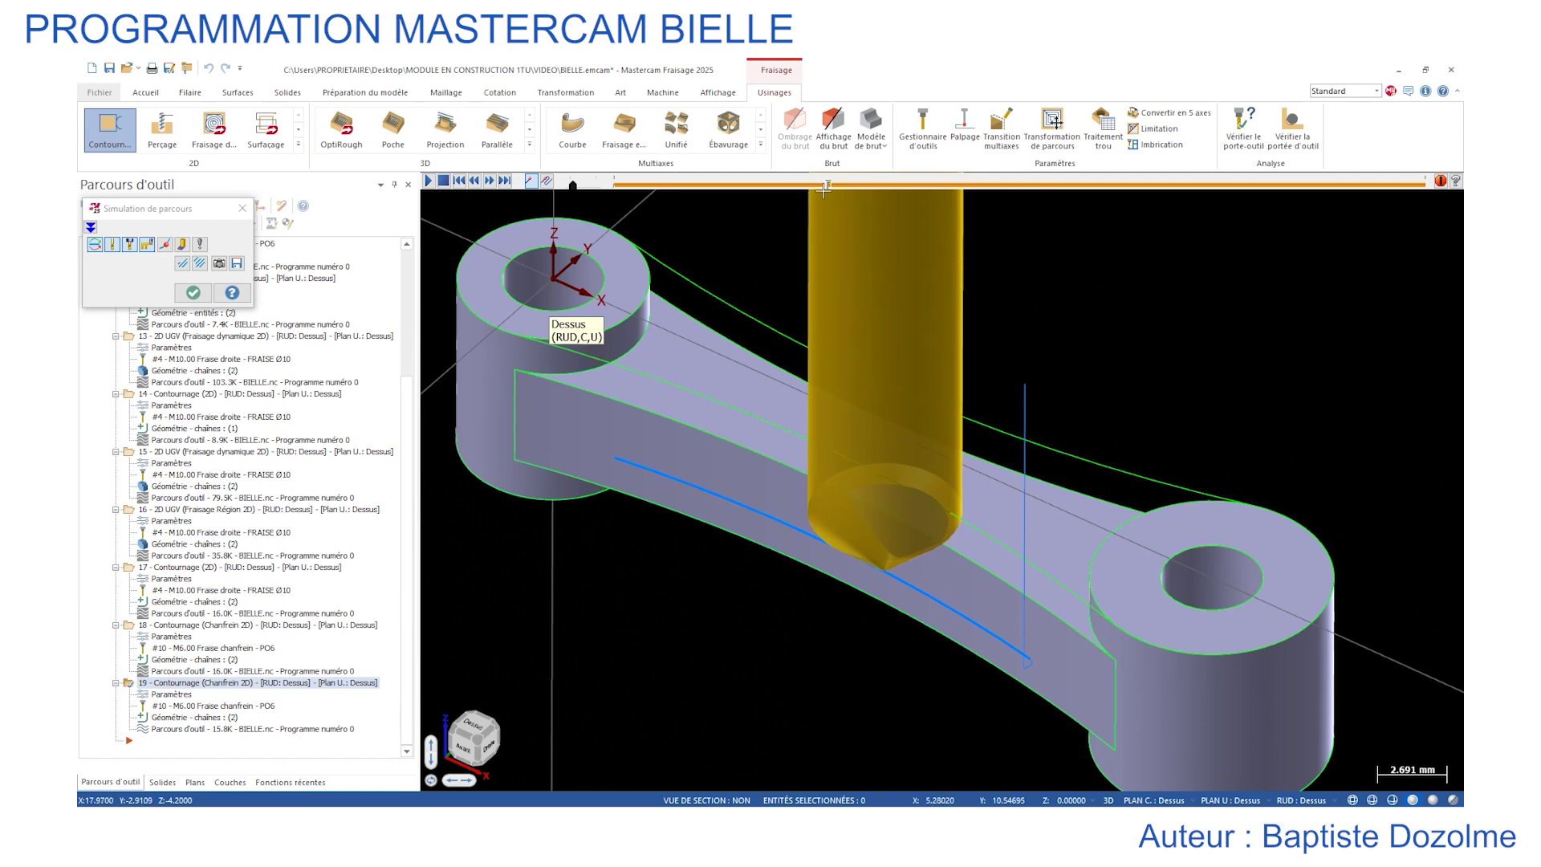
left_click(772, 184)
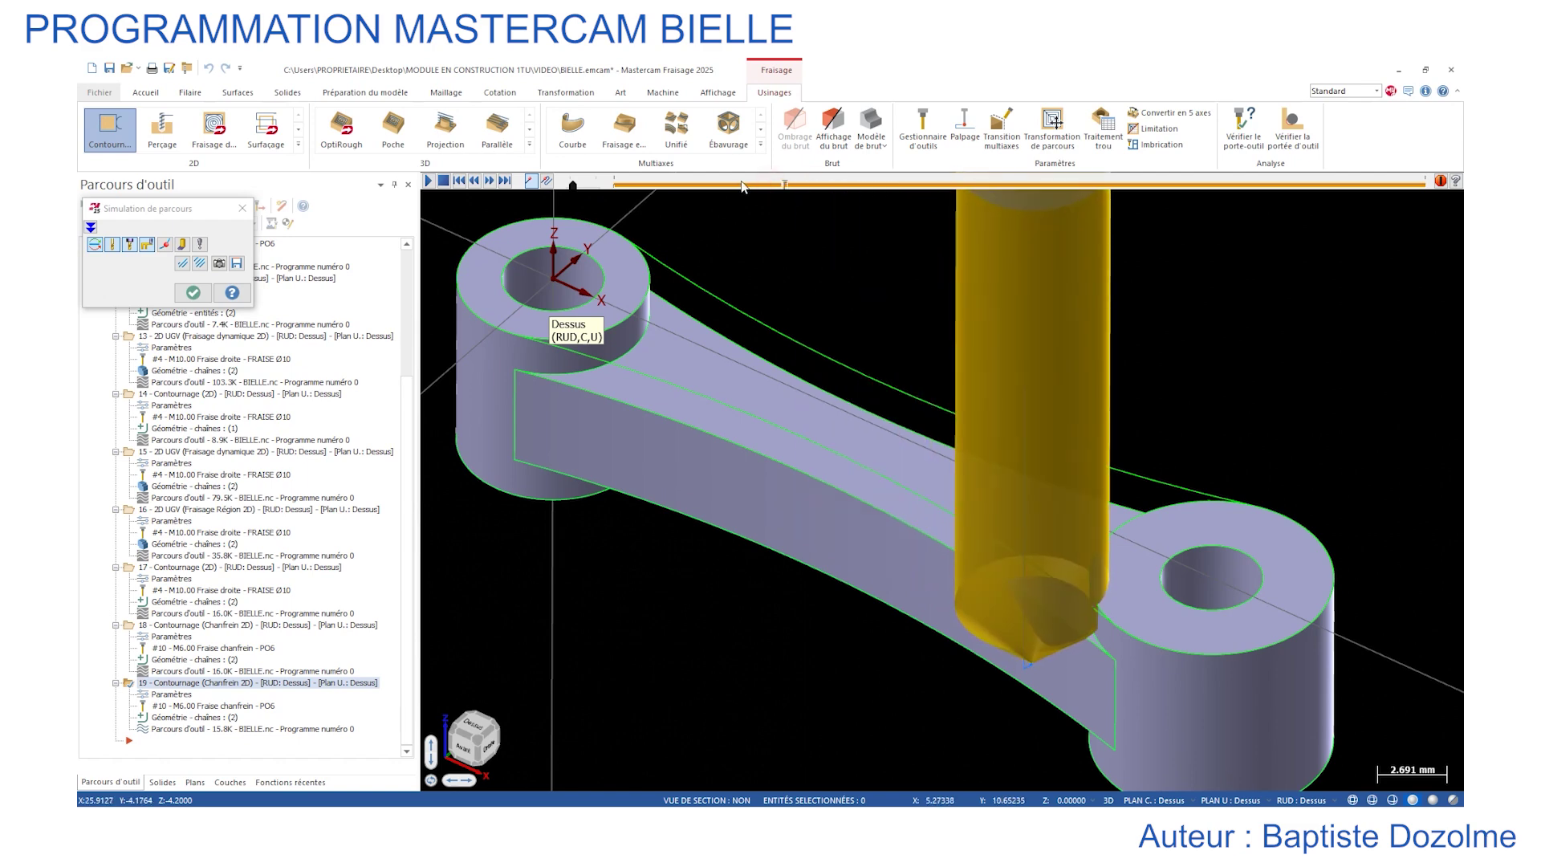
left_click(697, 184)
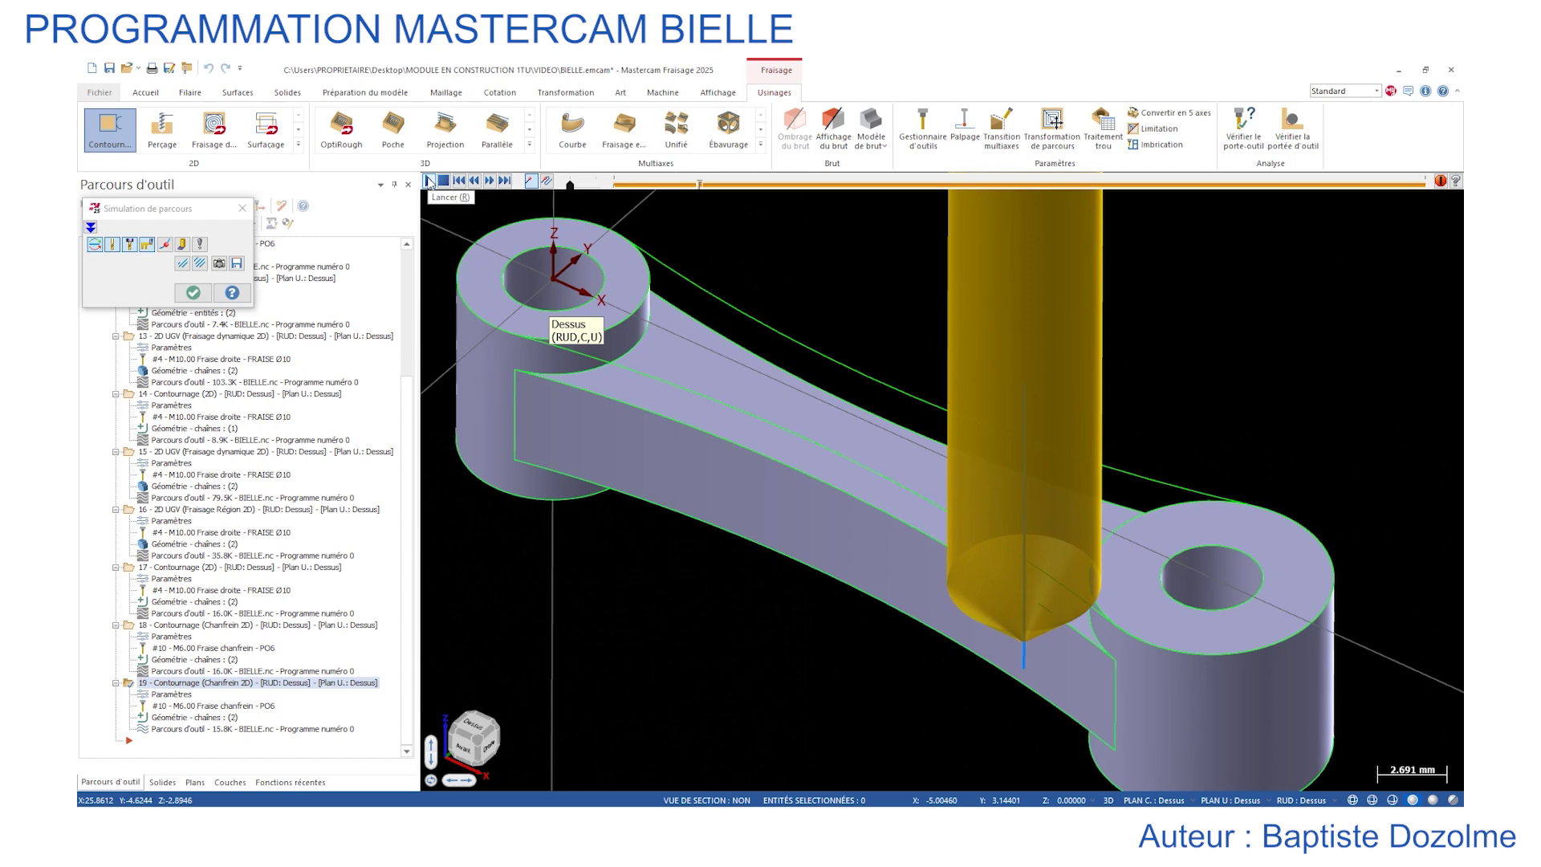
scroll(1028, 590, "up", 4)
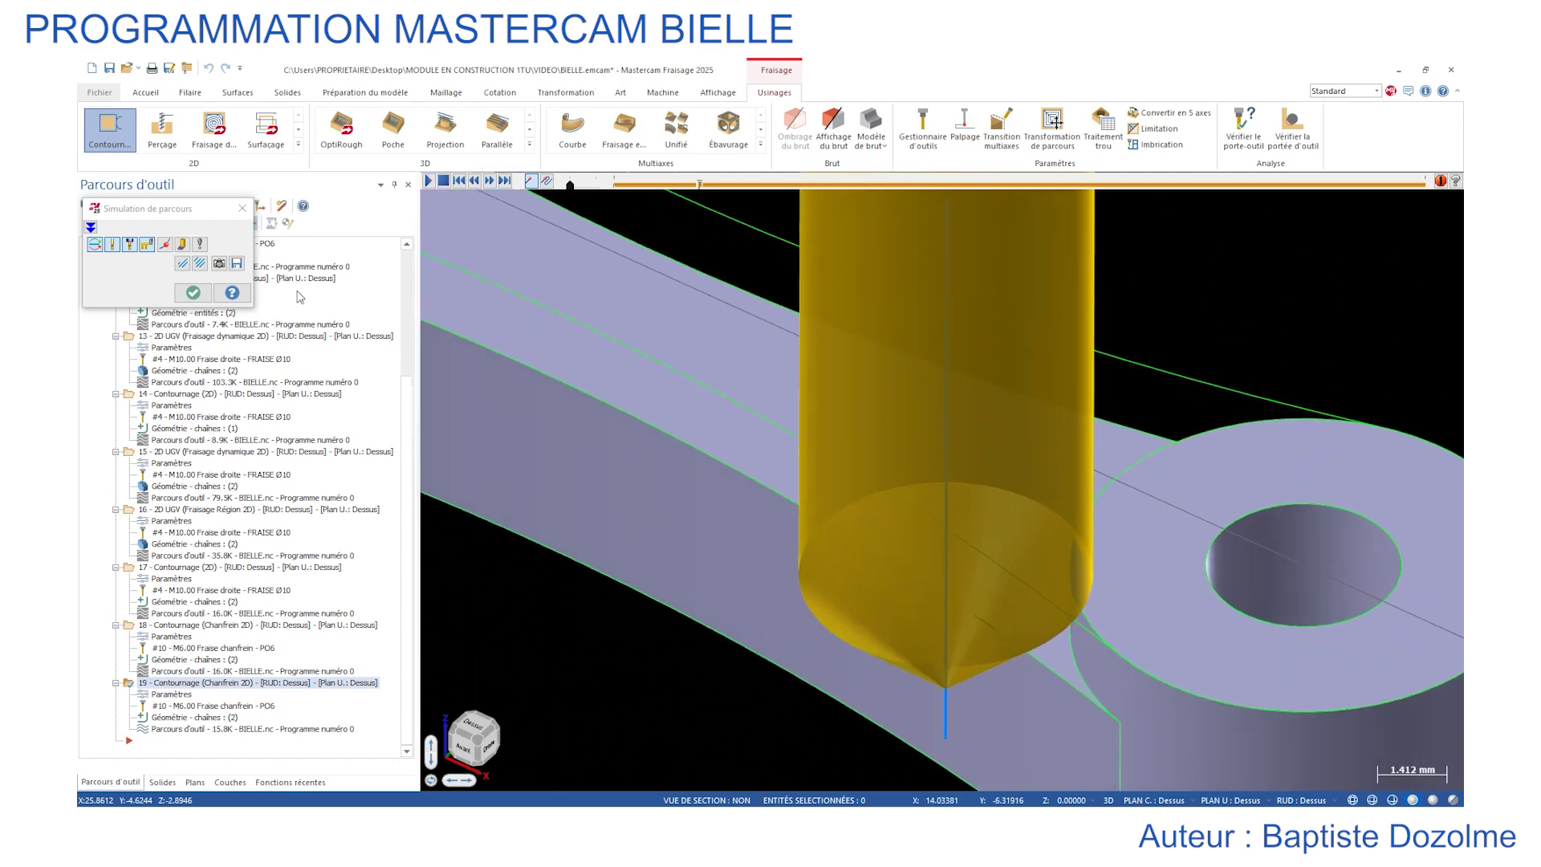
left_click(241, 207)
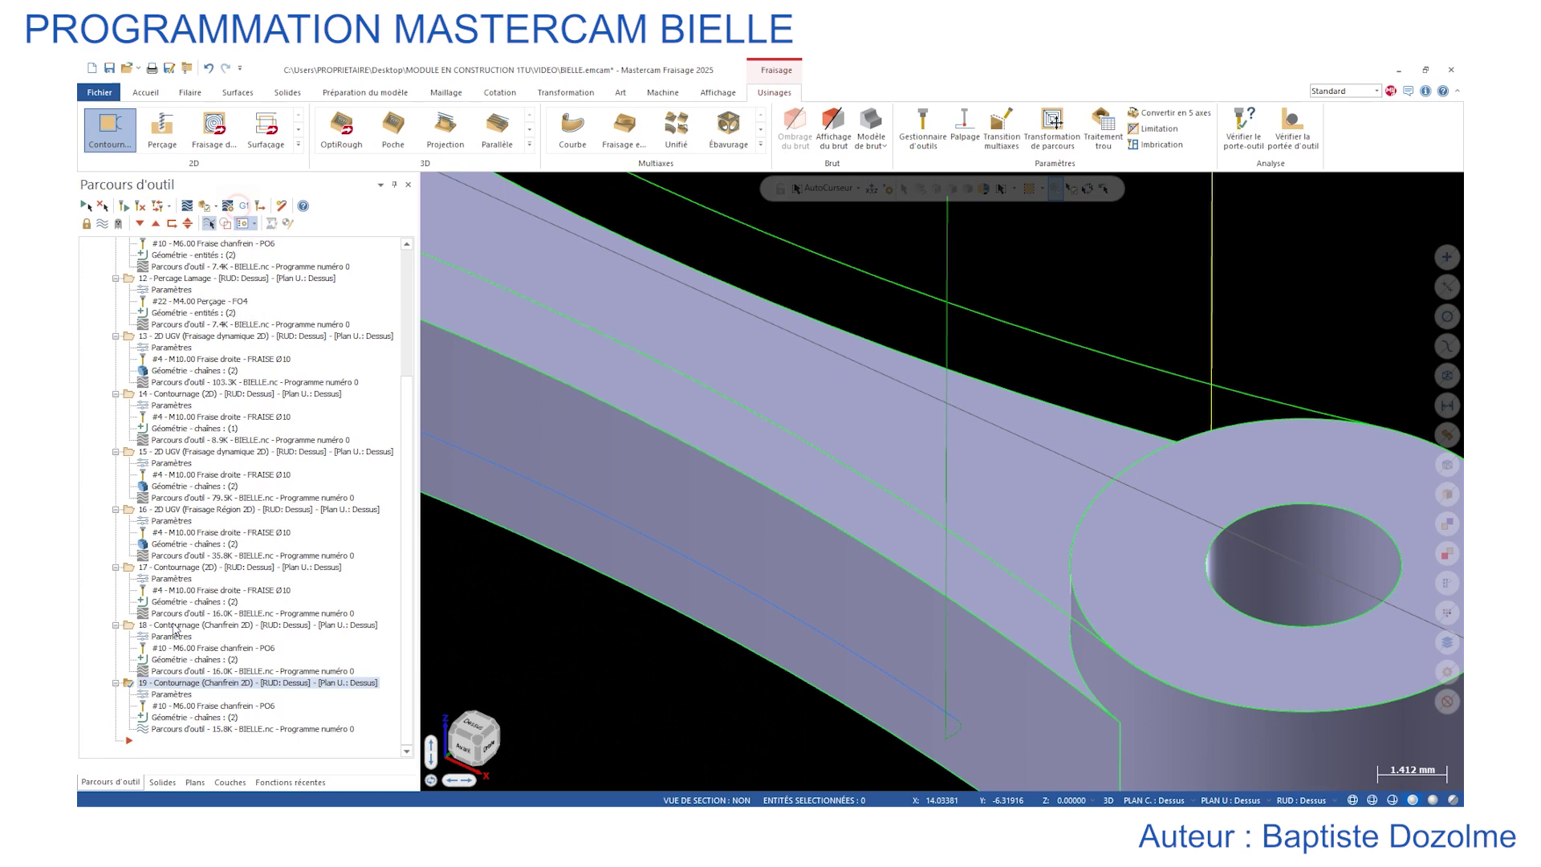
Shorten the arm chamfer contour's start by 100% of the tool diameter, copy the adjustment to its end, and accept.
left_click(171, 694)
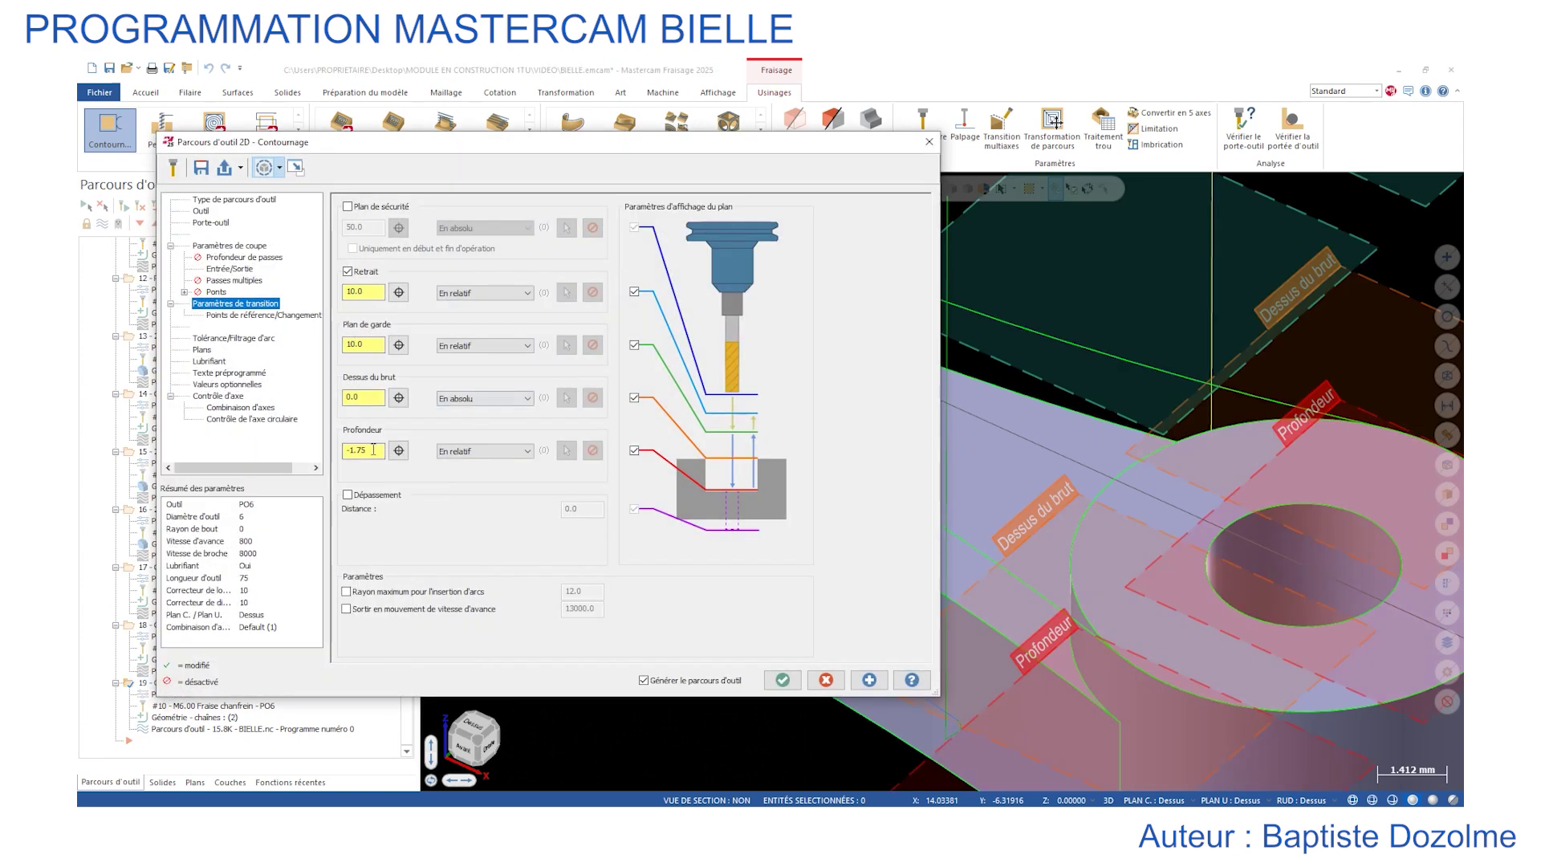
left_click(230, 269)
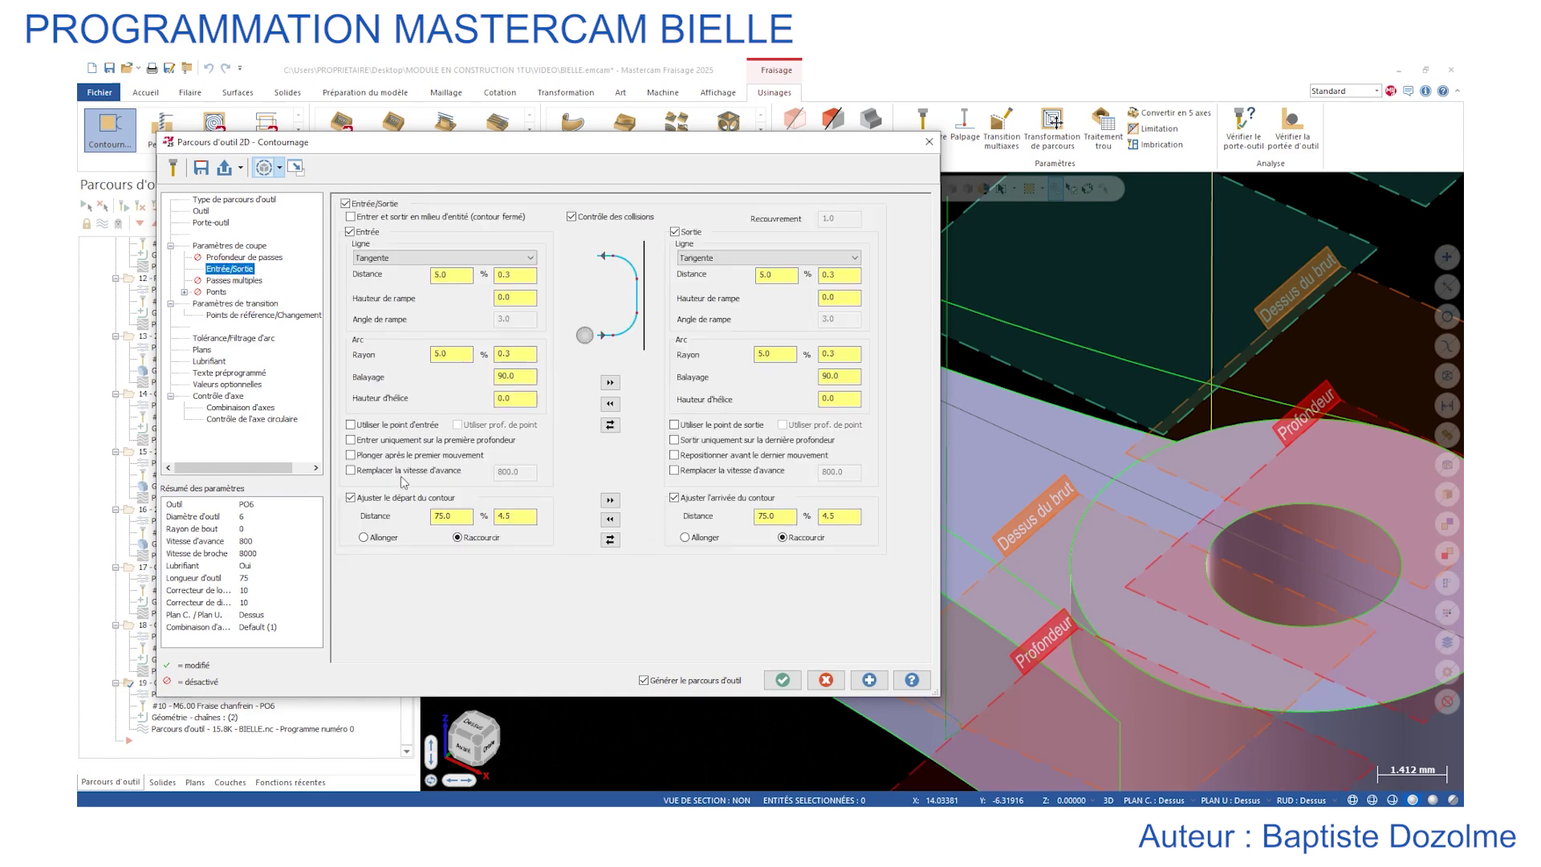
double_click(456, 518)
left_click(610, 500)
left_click(783, 679)
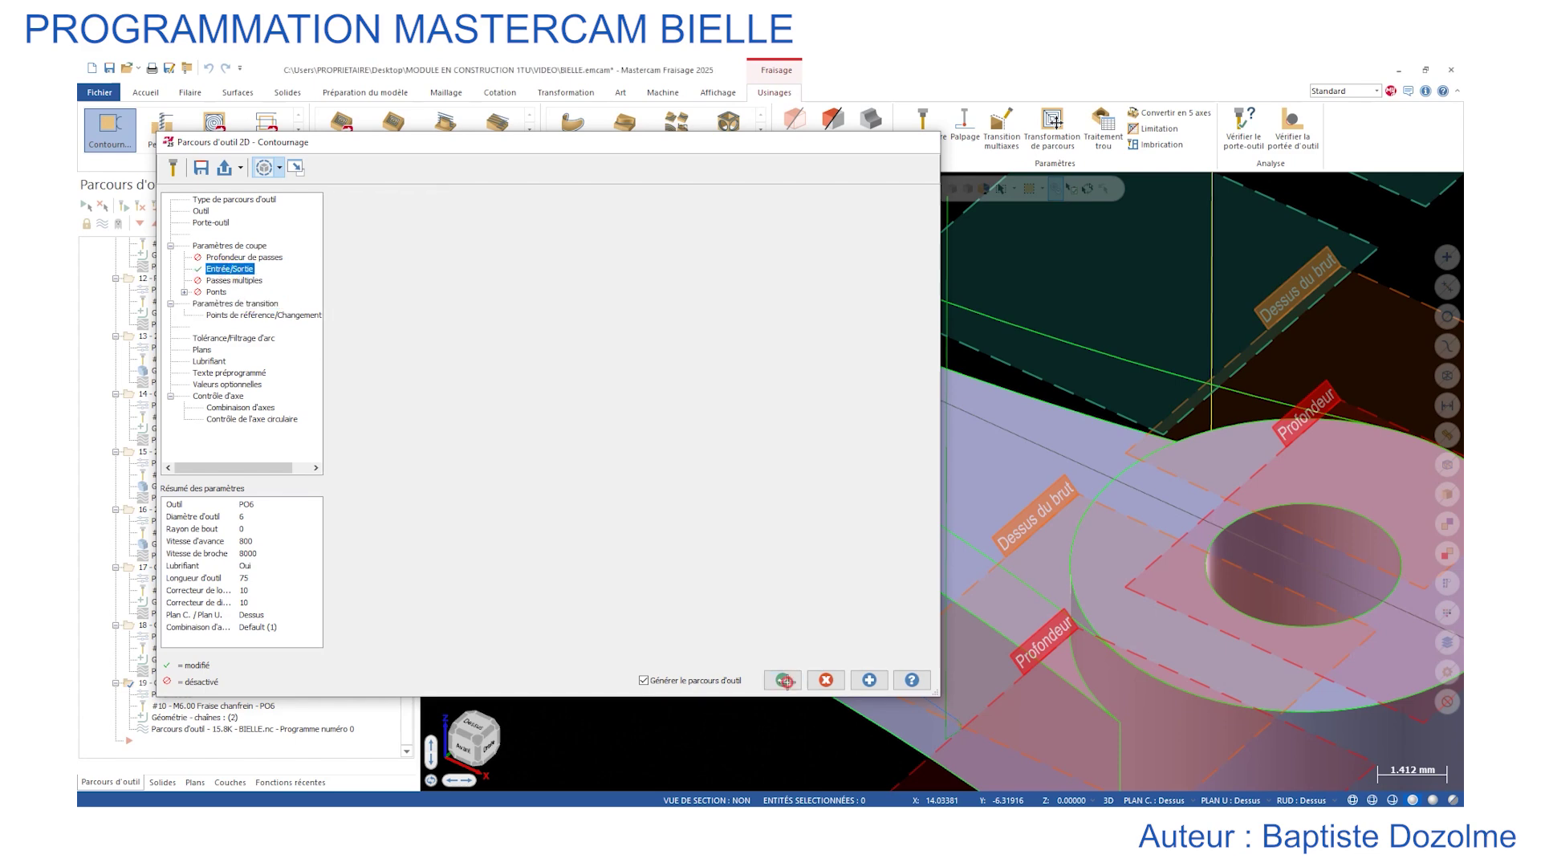
Simulate the regenerated arm chamfer toolpath and check where the tool plunges beside the large boss.
left_click(159, 740)
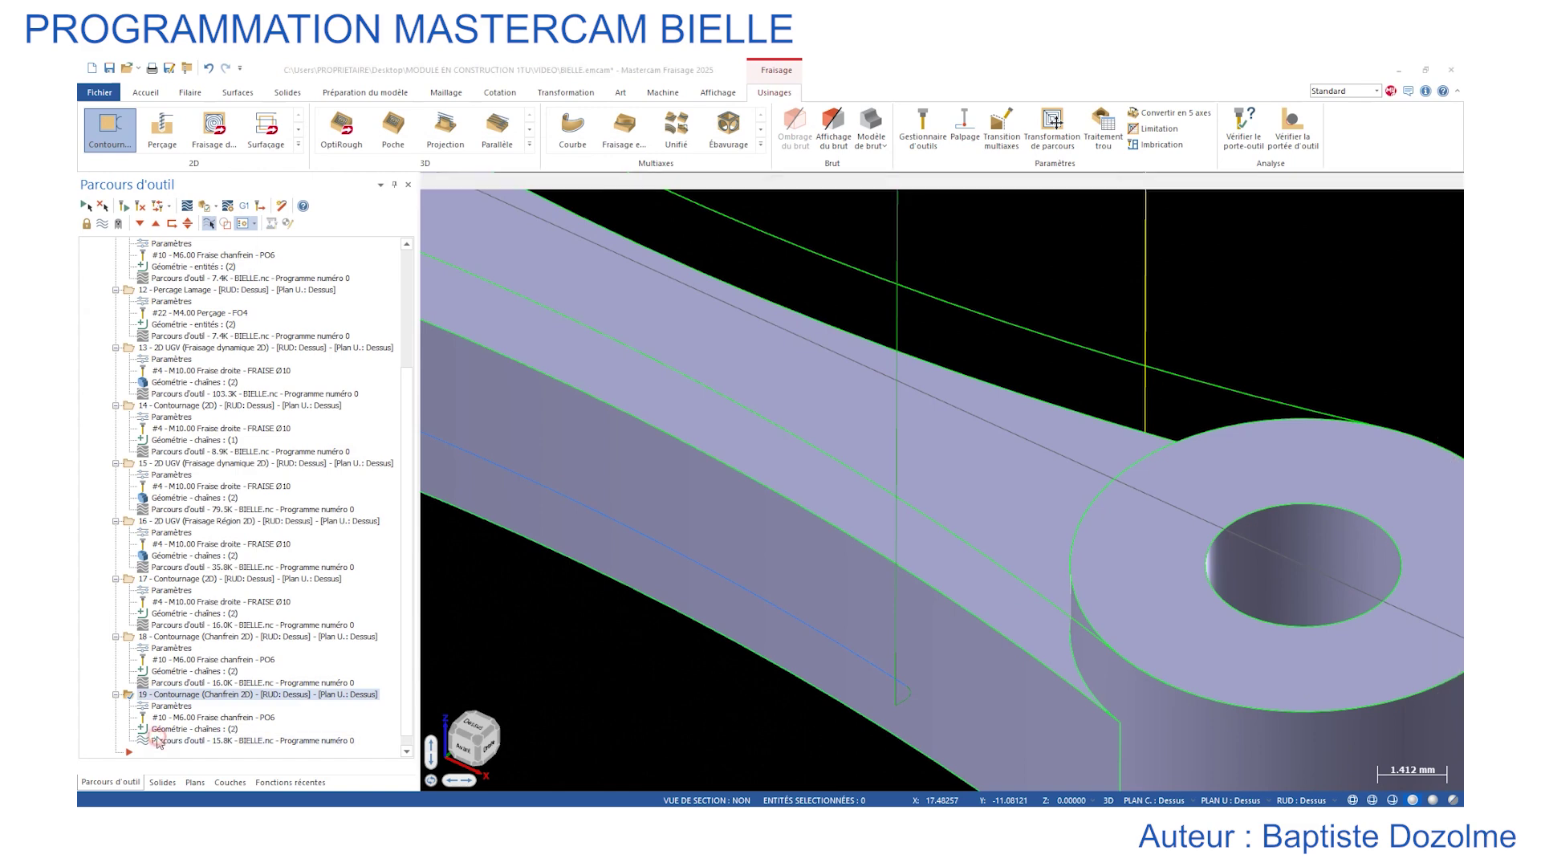
left_click(430, 182)
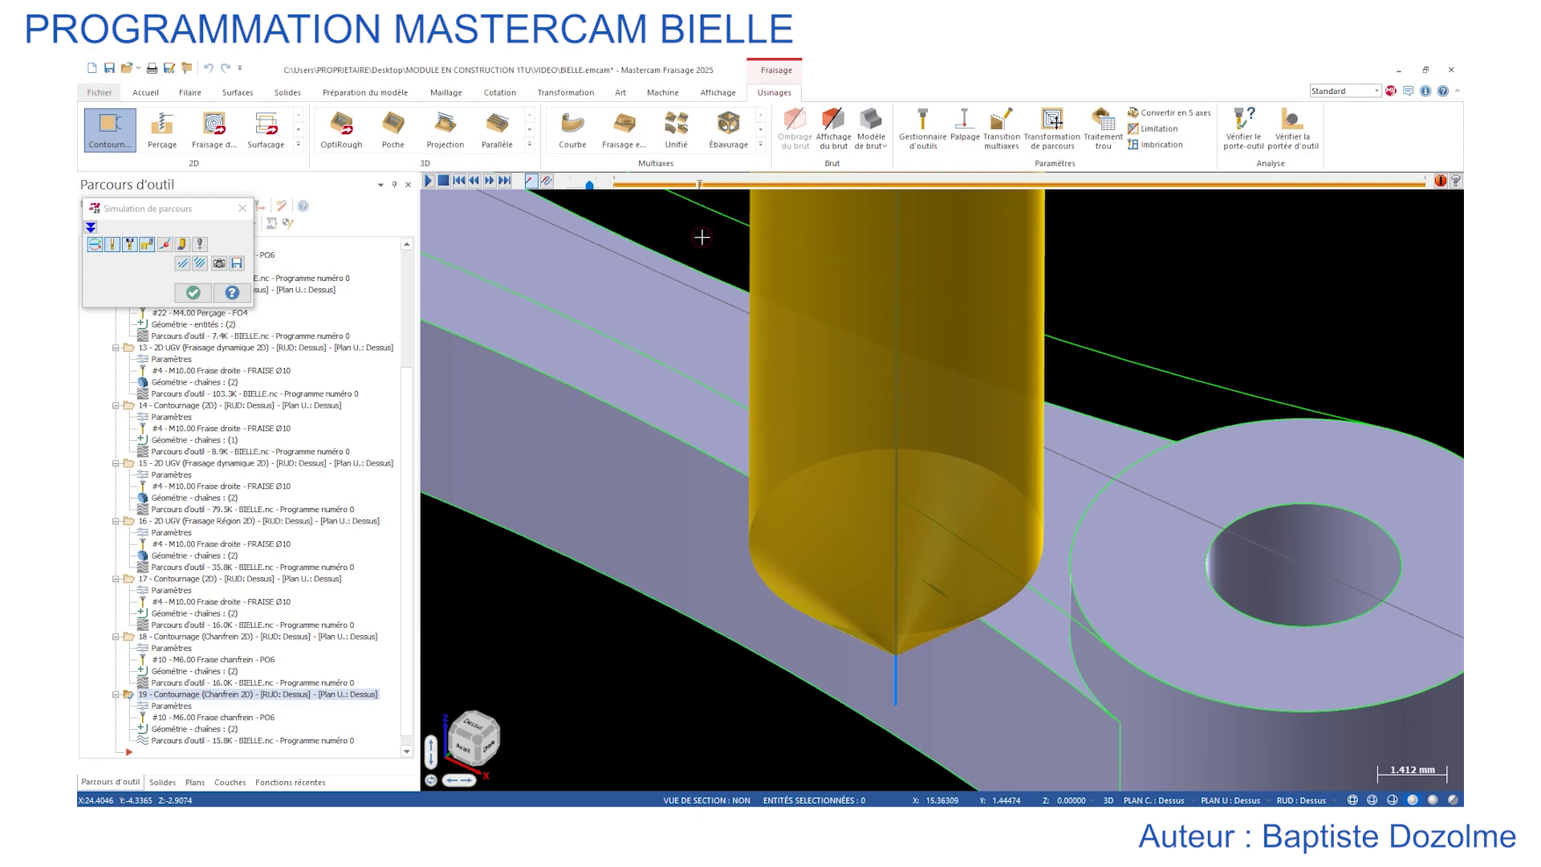
left_click(242, 208)
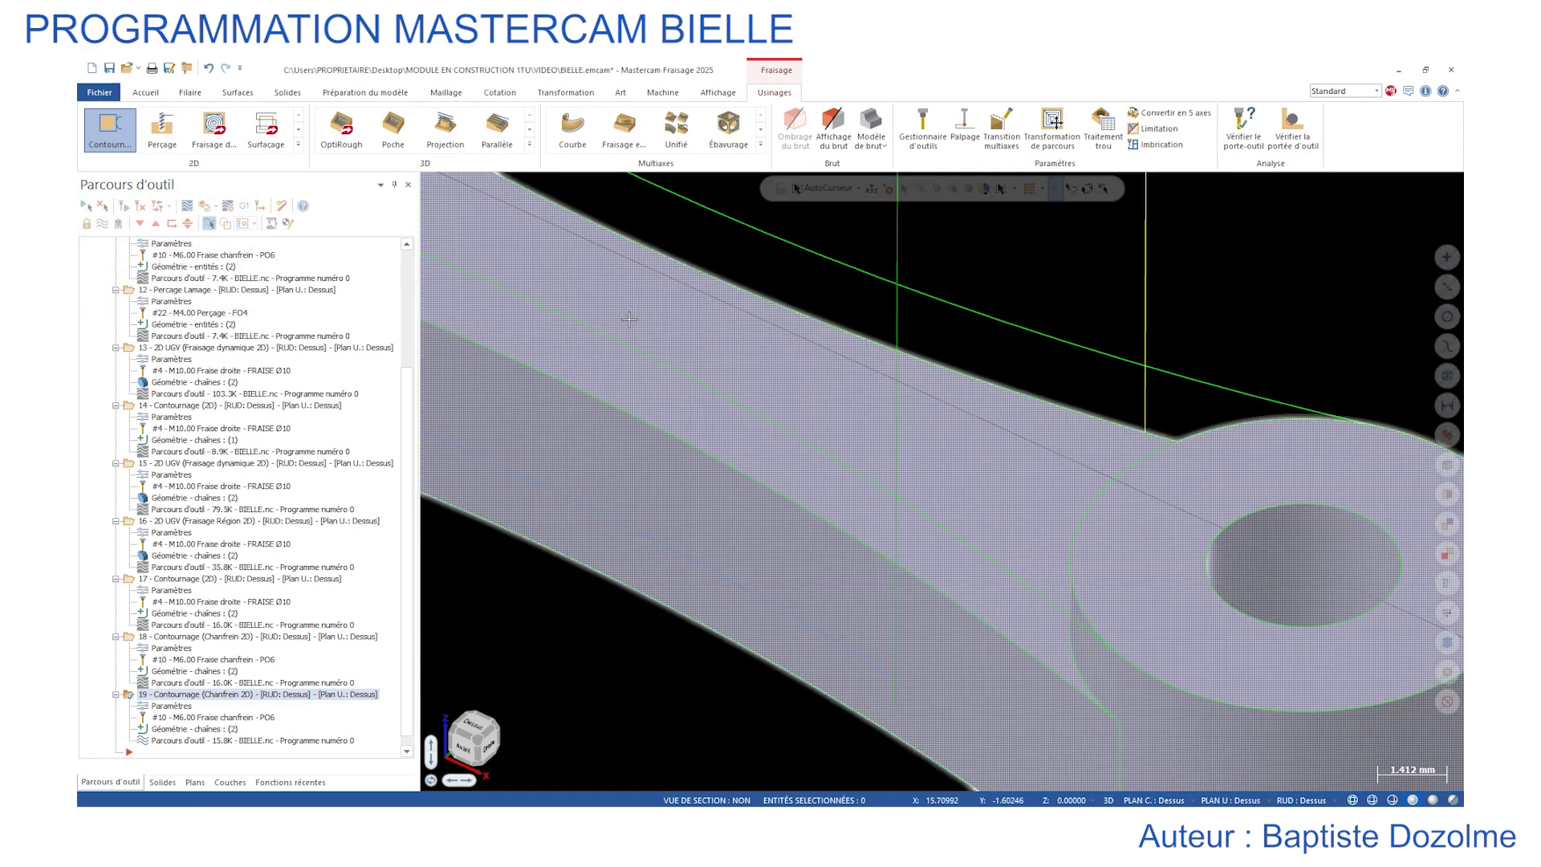
Simulate the arm chamfer from the top view with the tool holder hidden and check the tool's distance from the large boss.
key("alt+1")
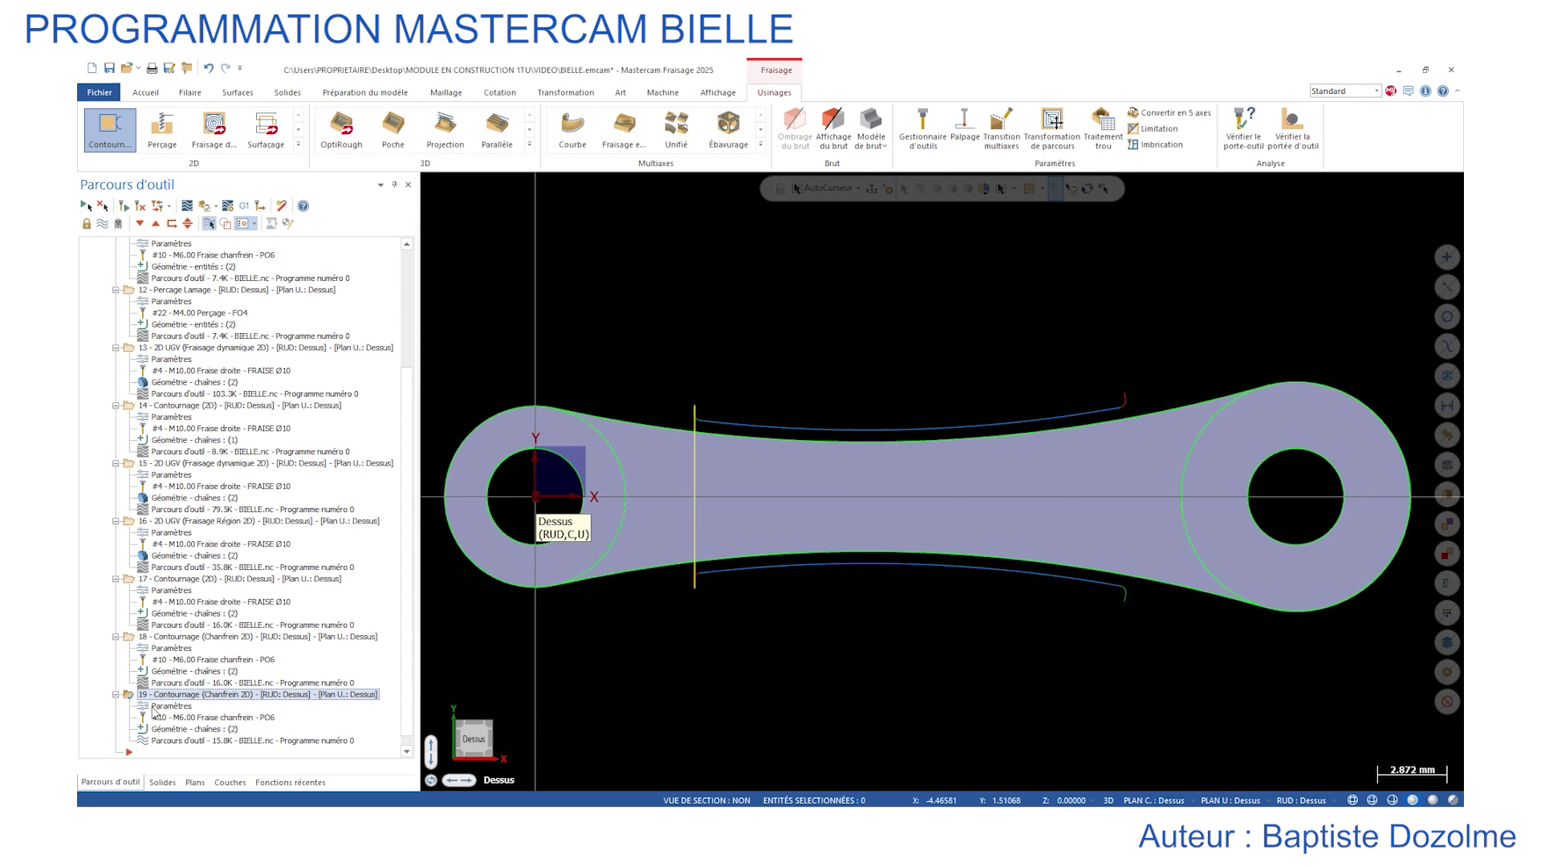
left_click(151, 740)
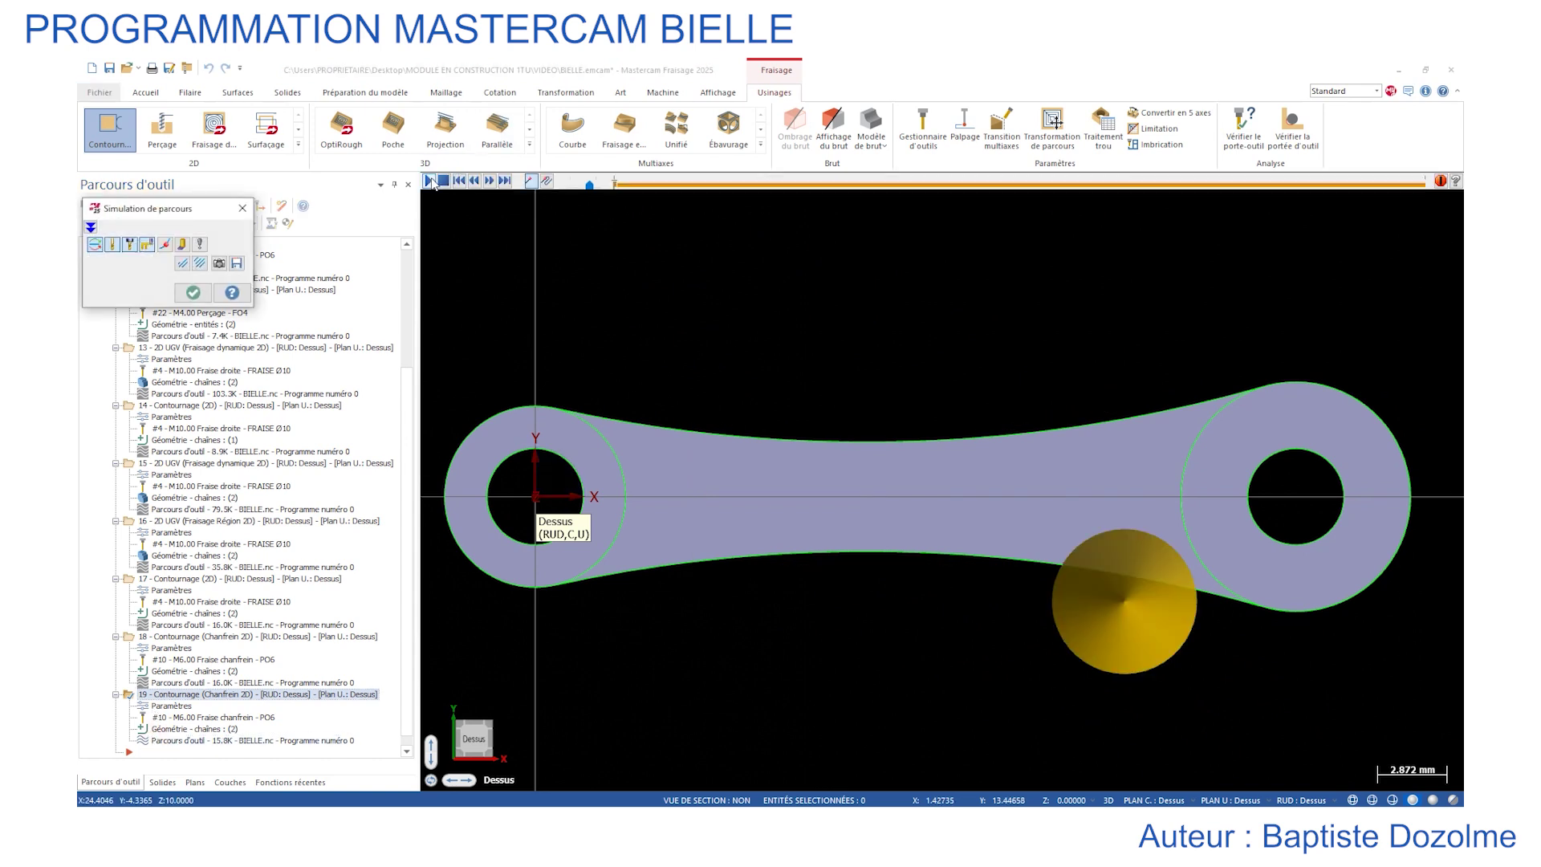
left_click(431, 181)
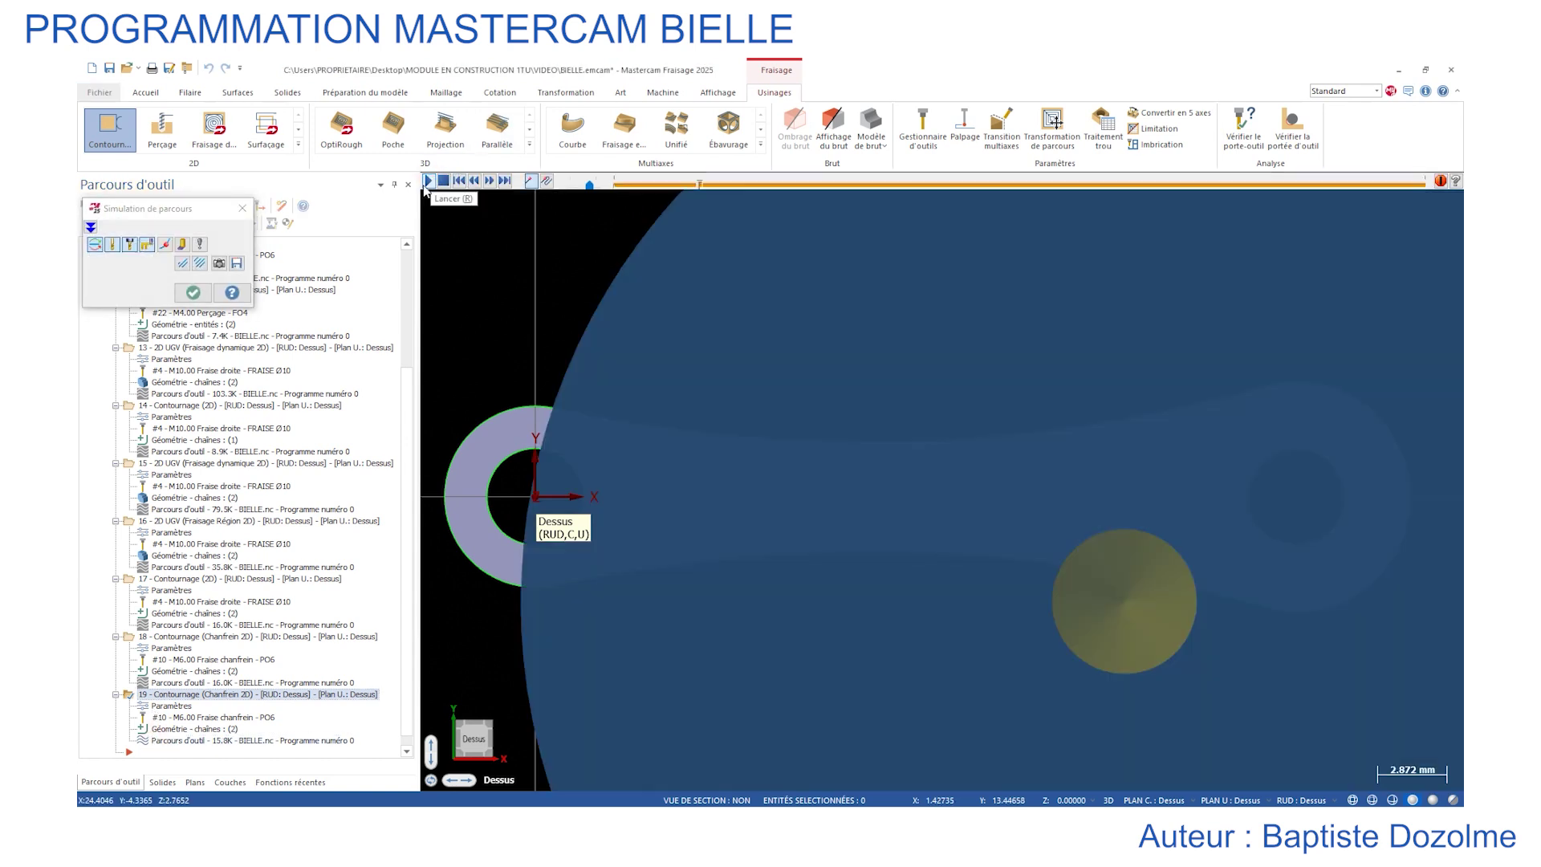
left_click(113, 245)
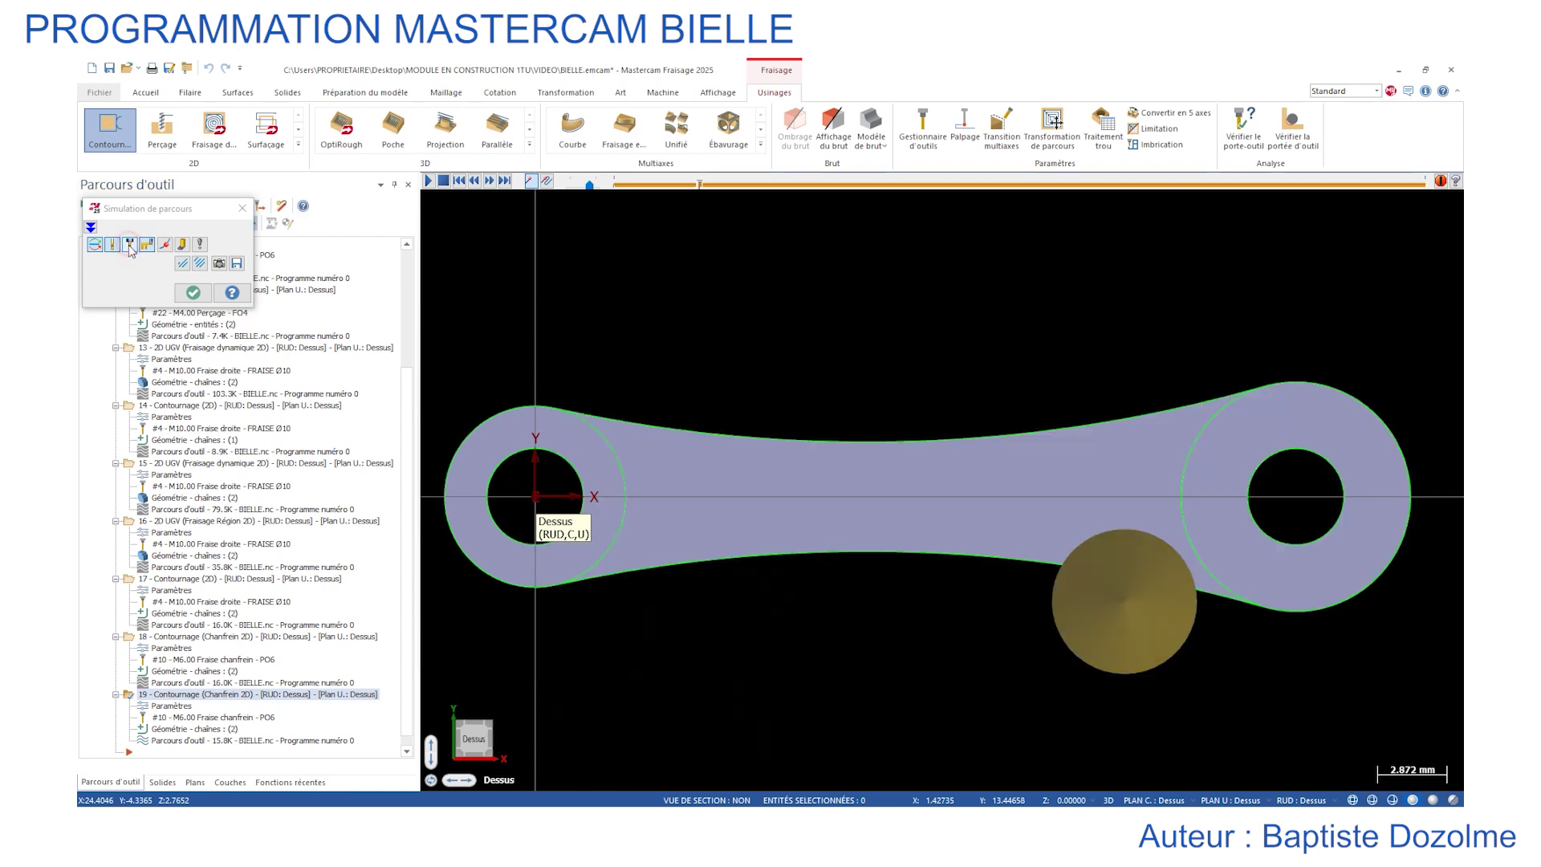
scroll(1180, 595, "up", 3)
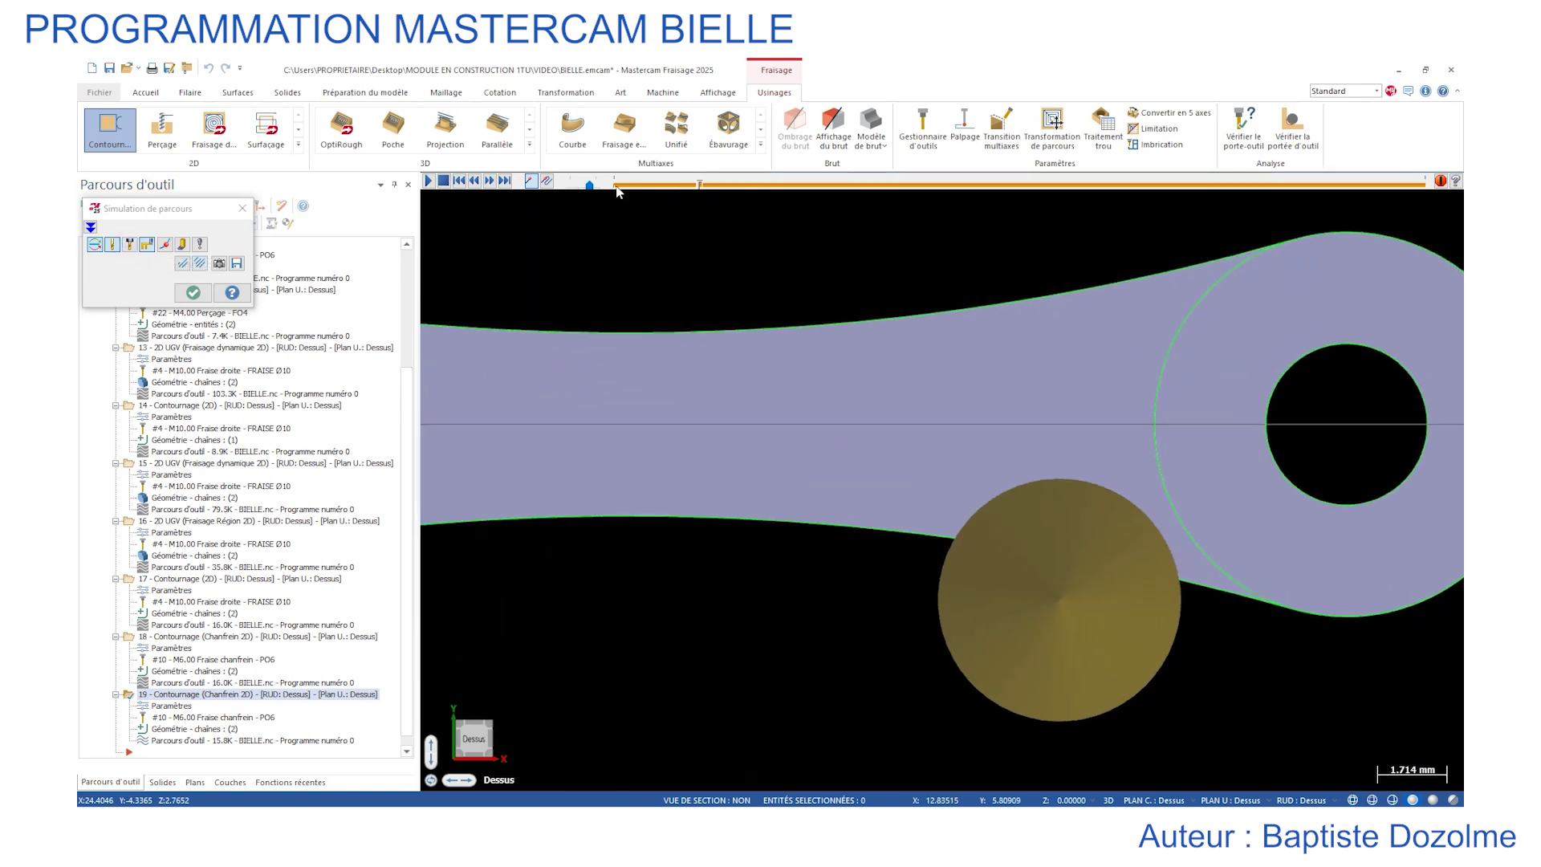
left_click(683, 185)
left_click(429, 180)
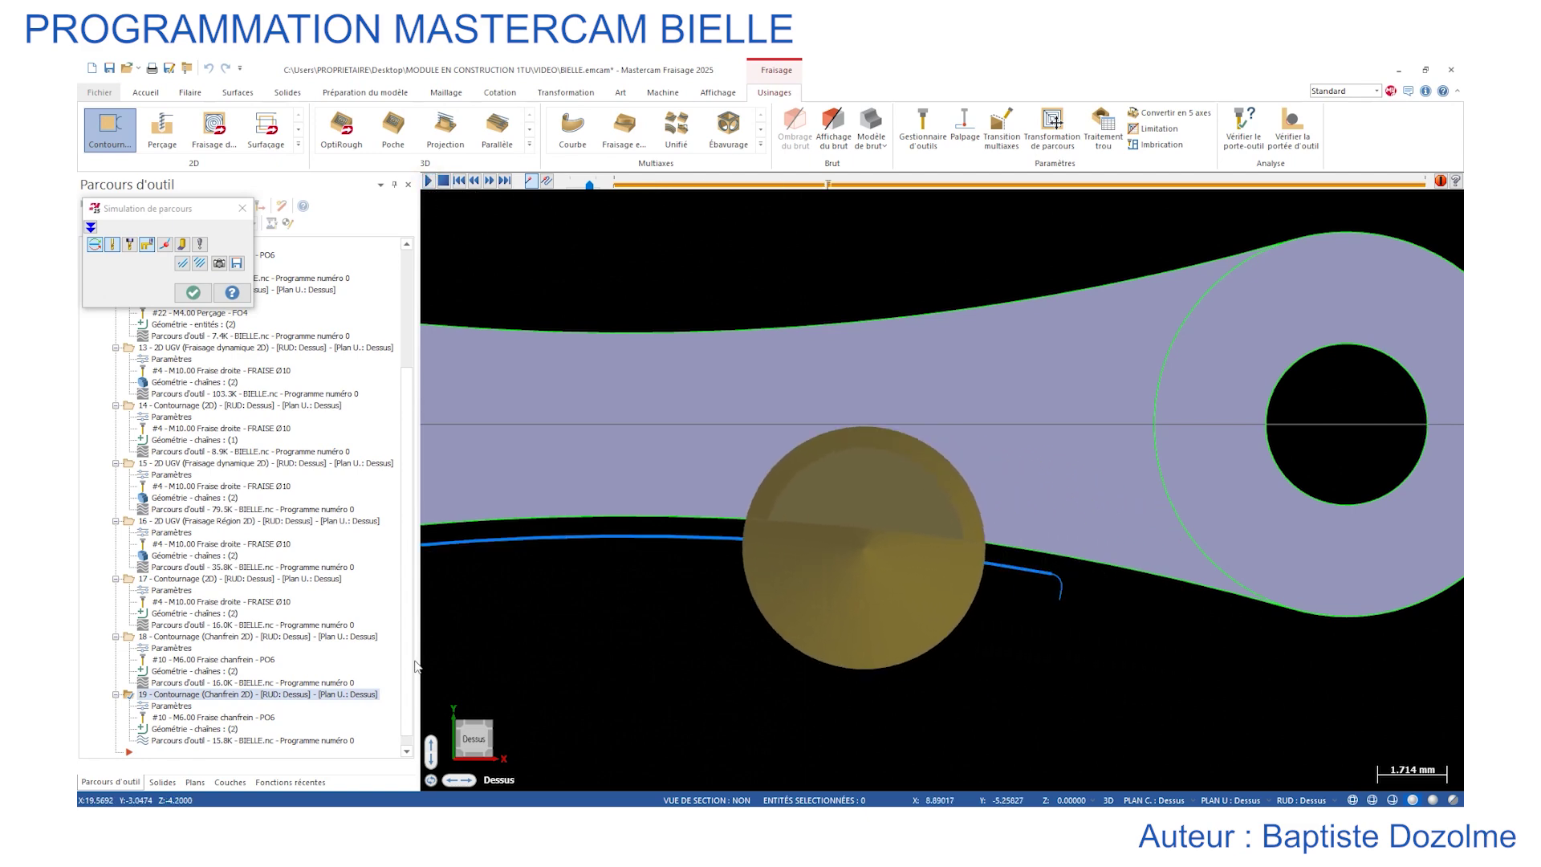
Set the arm contour shortening to 85% at both ends, regenerate the path and check the tool's starting position by simulation.
left_click(171, 706)
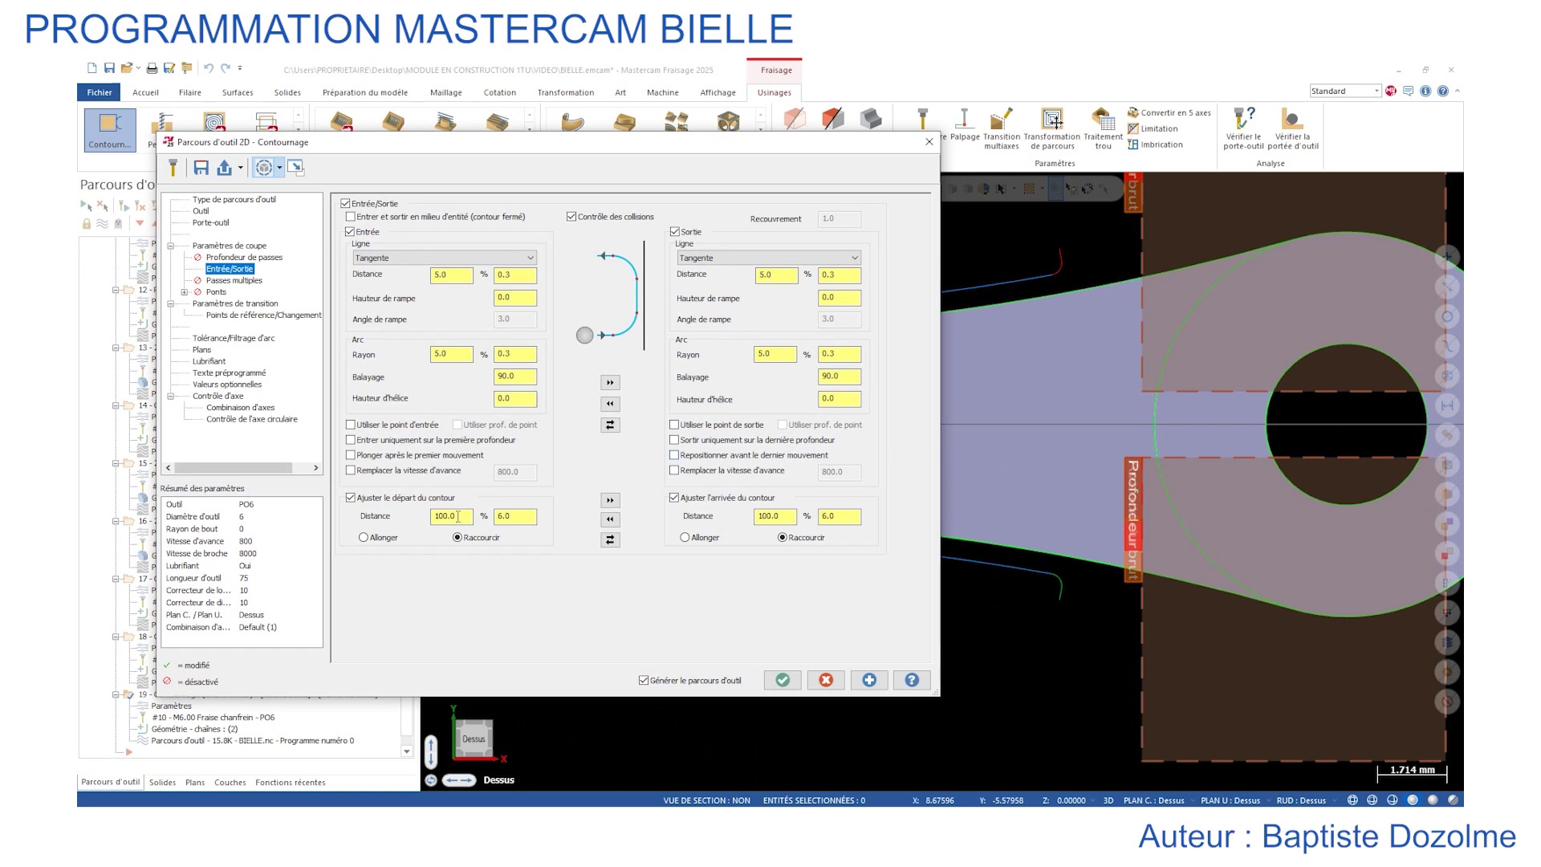
double_click(466, 518)
left_click(610, 500)
left_click(870, 680)
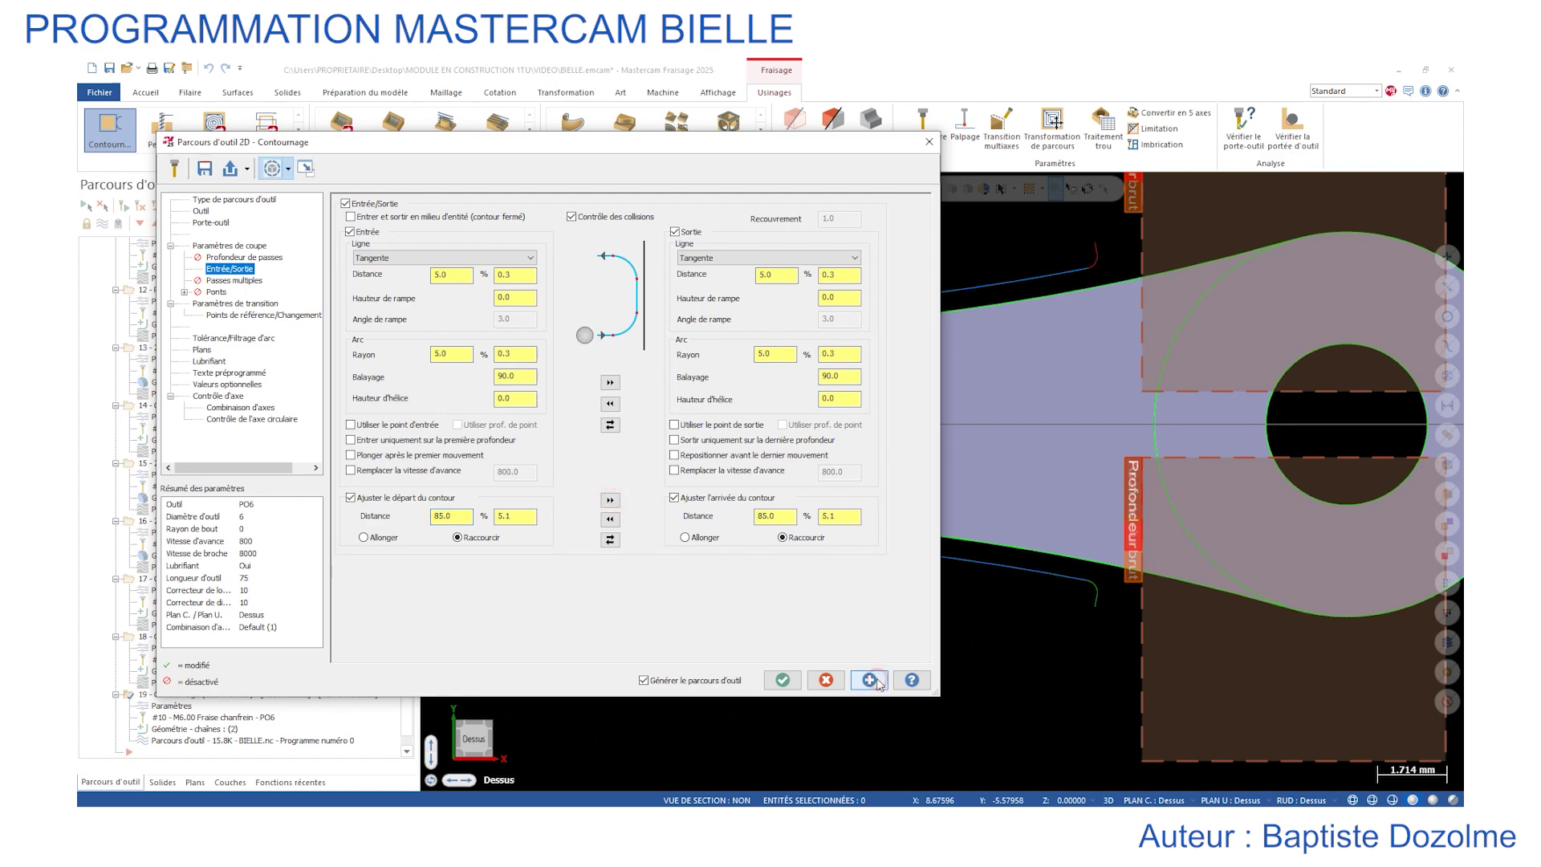
left_click(782, 680)
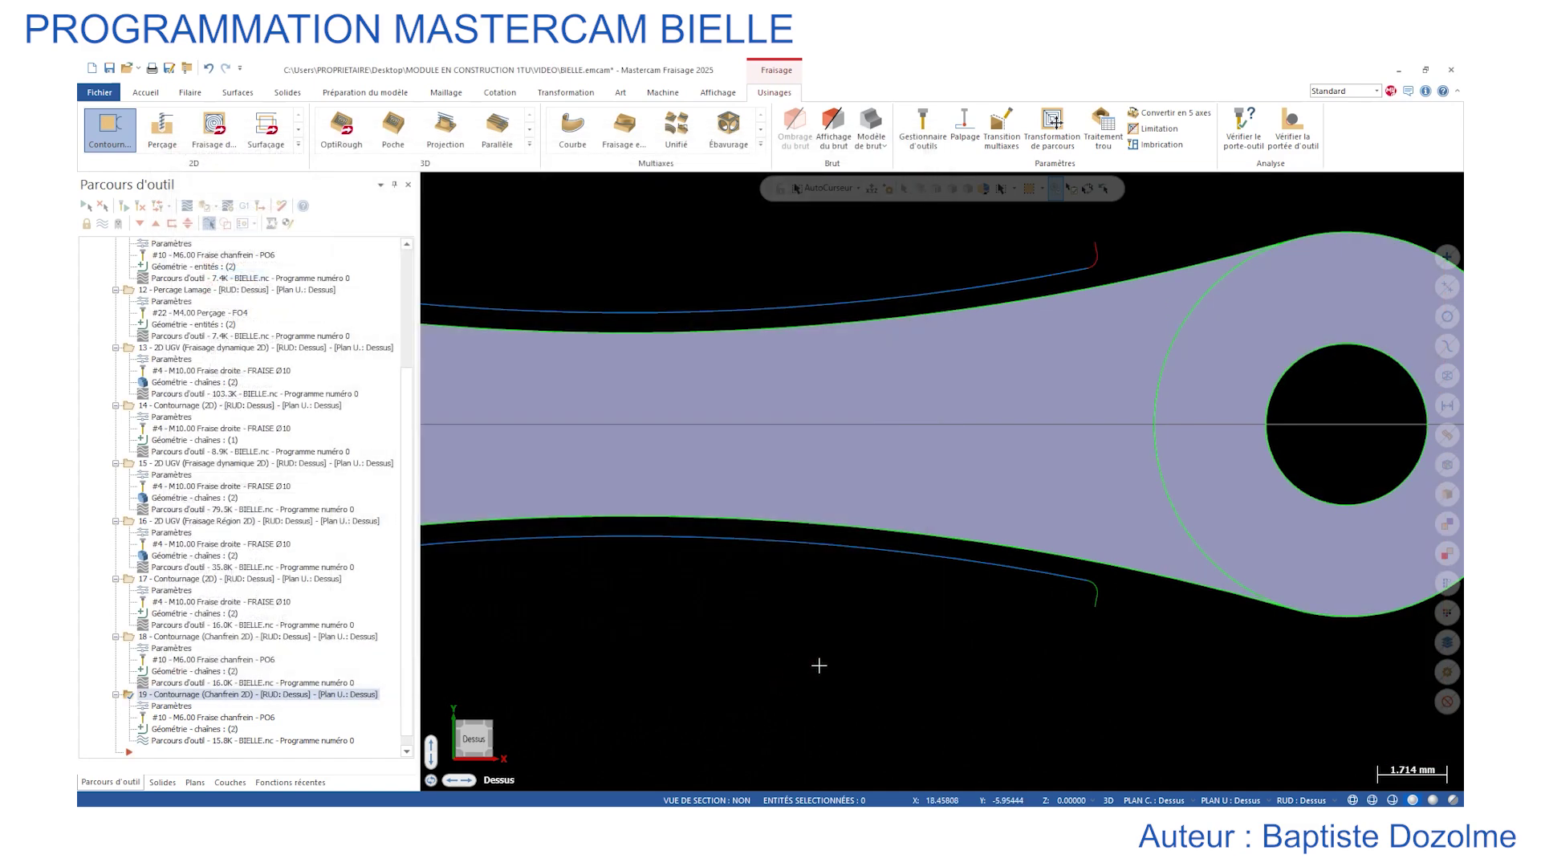
left_click(161, 739)
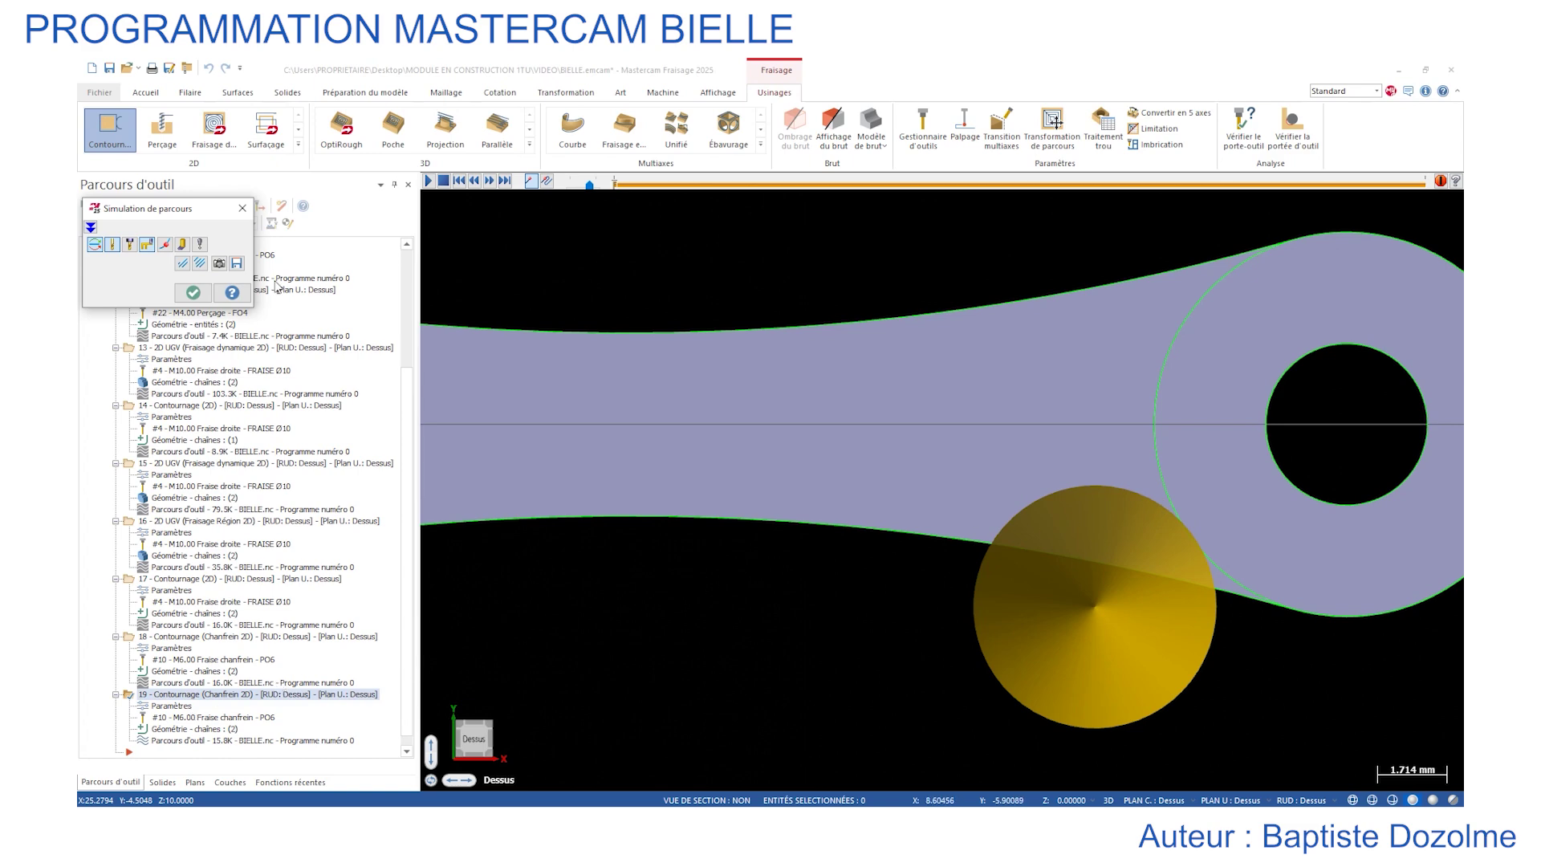
left_click(242, 208)
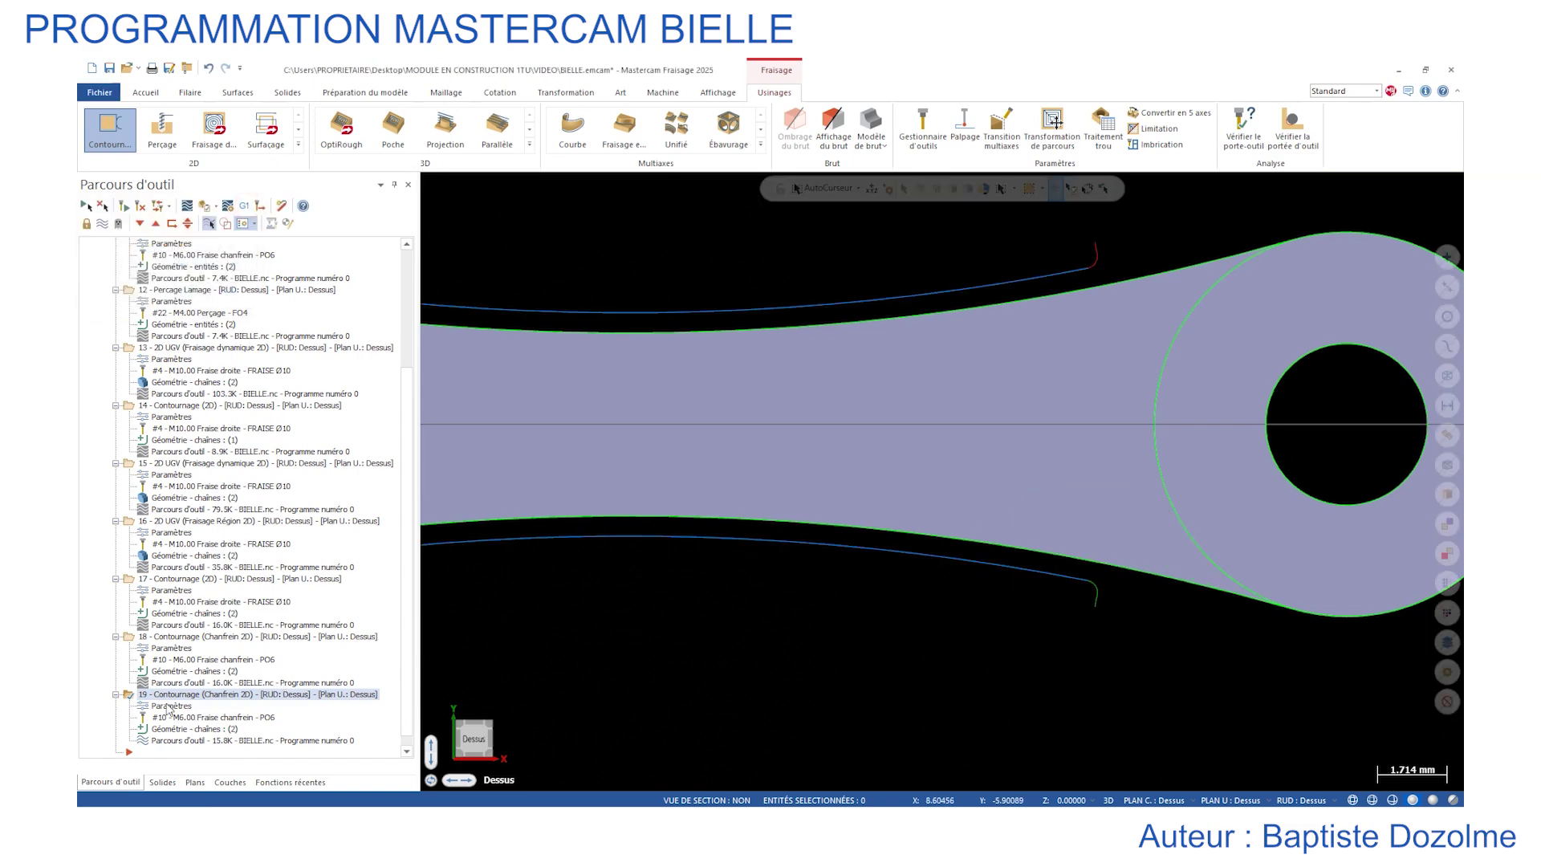
Set the arm contour shortening to 90% at both ends, accept it, and check the tool's starting position by simulation.
left_click(169, 707)
left_click_drag(475, 516, 407, 520)
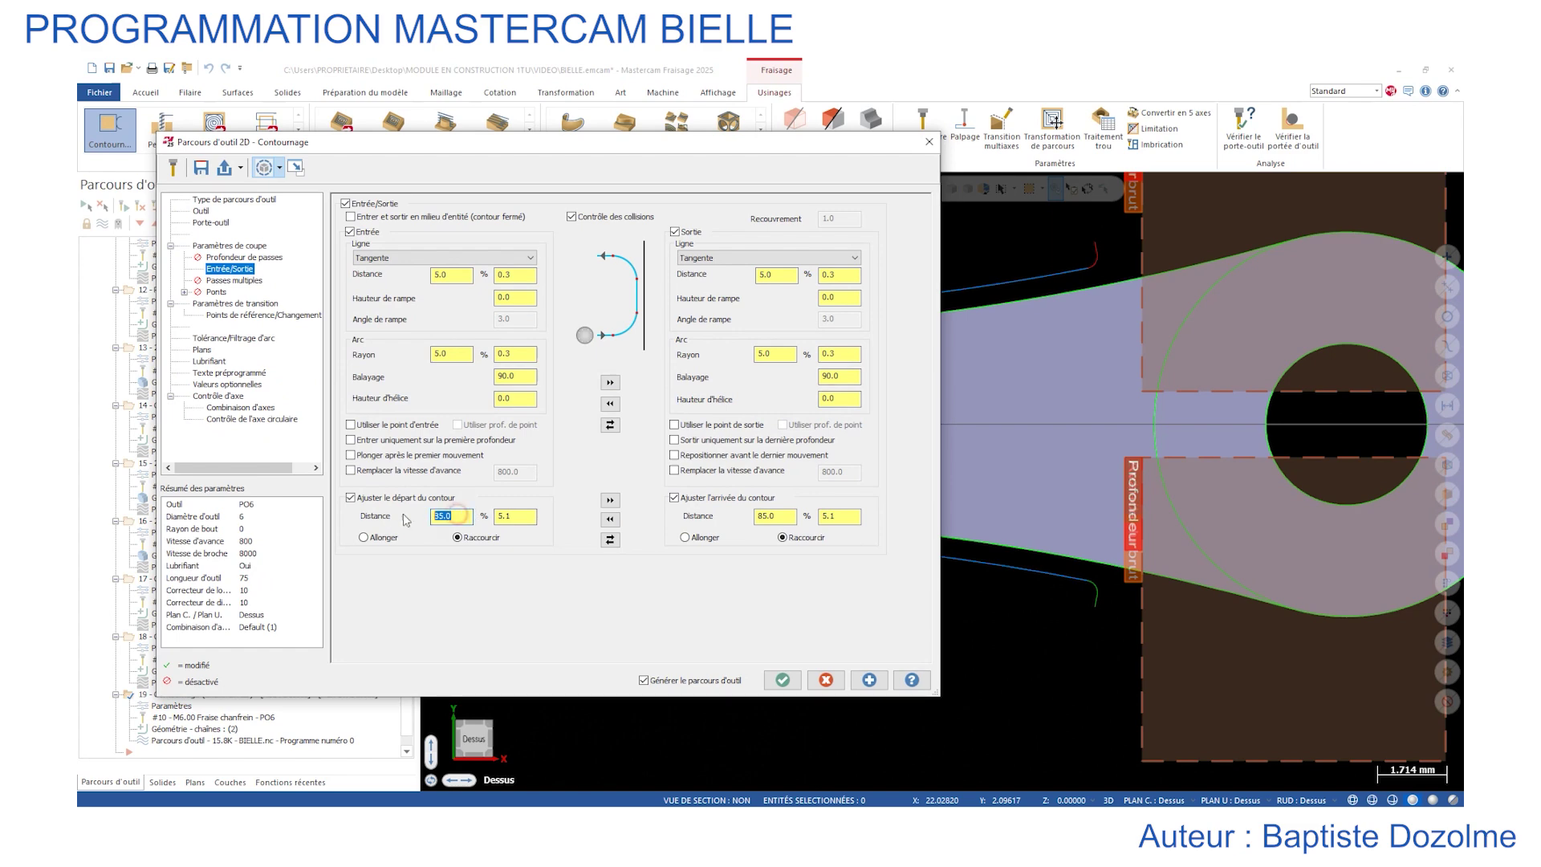
left_click(610, 500)
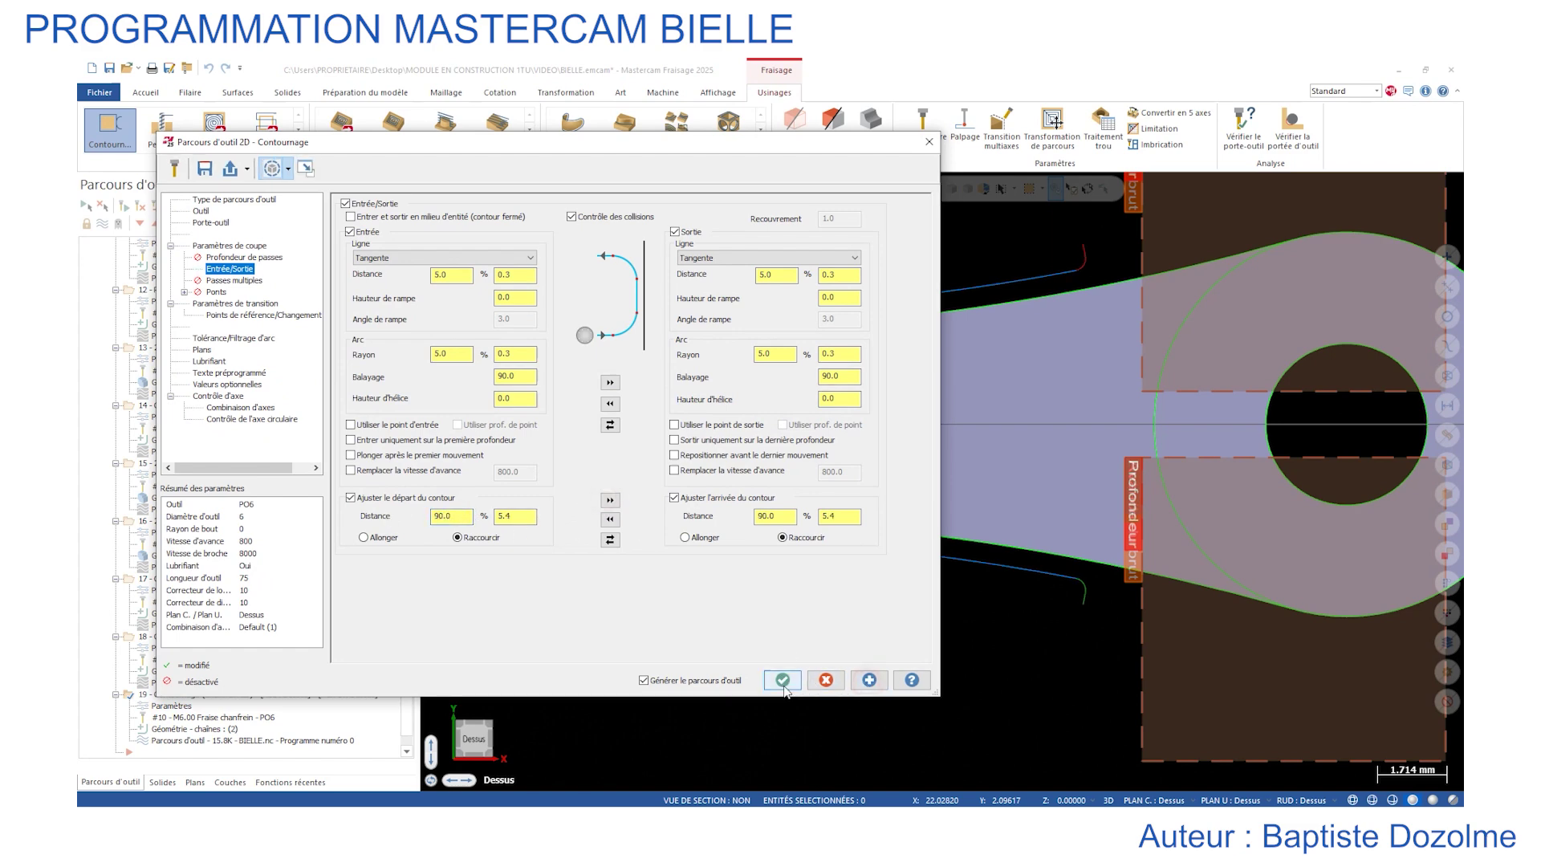
left_click(783, 680)
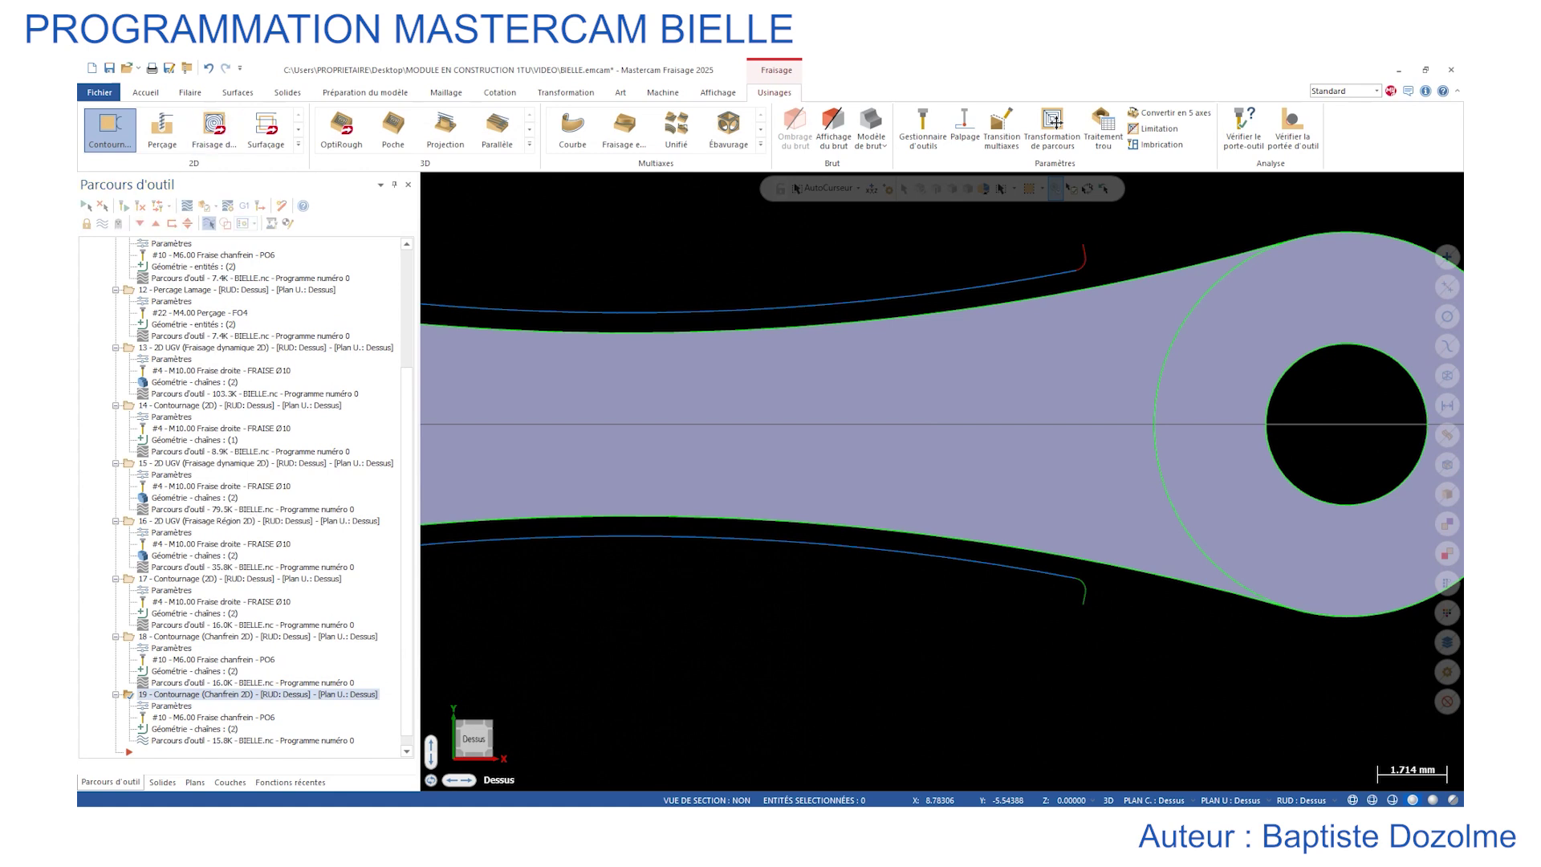
left_click(187, 205)
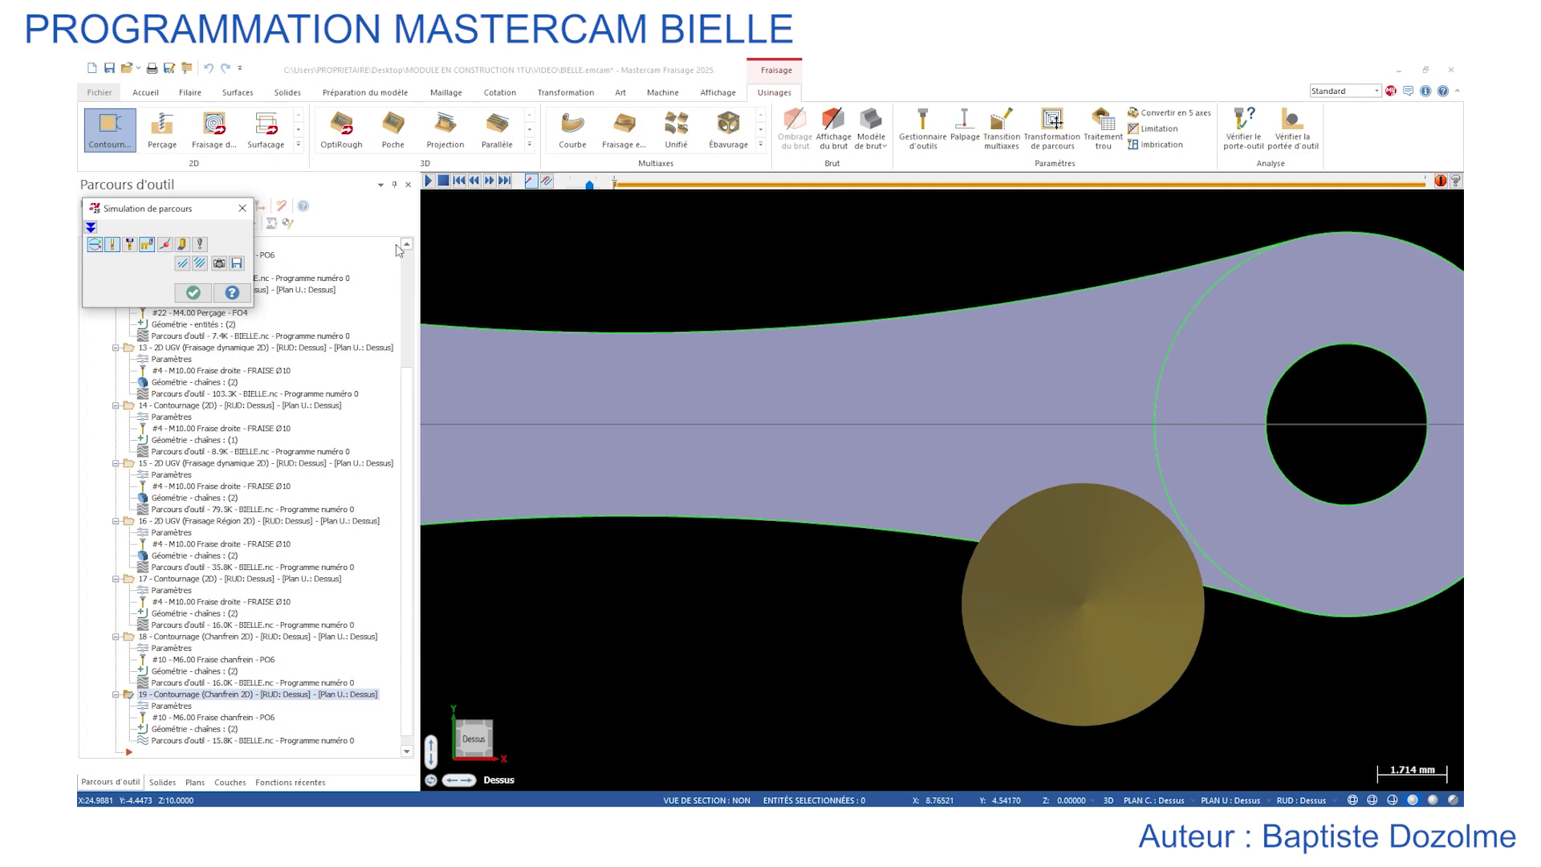
left_click(192, 293)
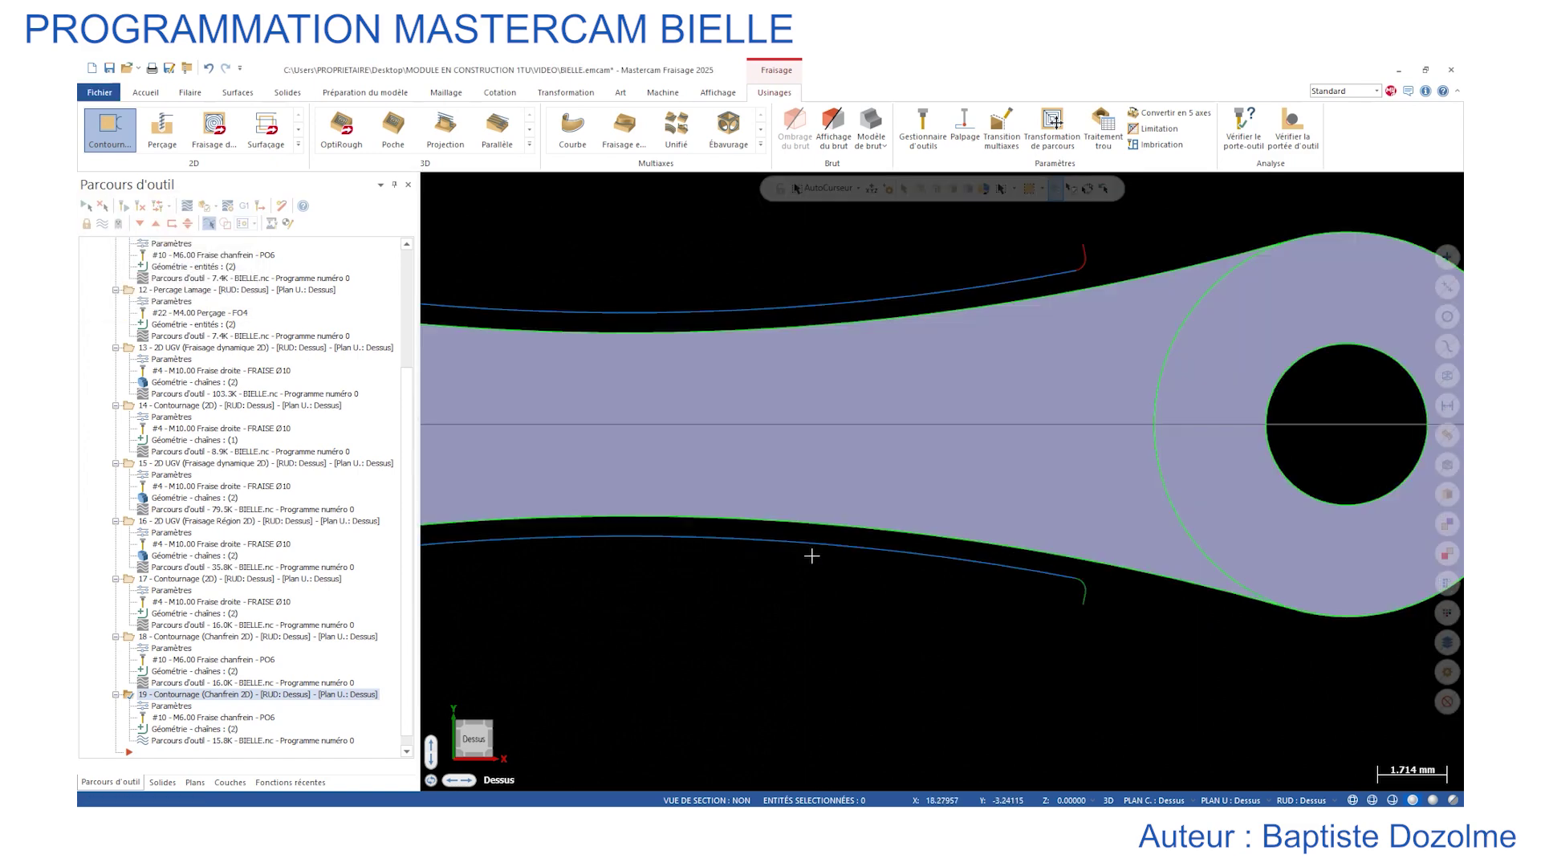
Select operations 11 to 19, run their complete machining verification, and examine the chamfers on the arm and large boss.
middle_click_drag(811, 554, 750, 458)
scroll(767, 444, "down", 4)
scroll(766, 444, "down", 1)
scroll(232, 528, "up", 5)
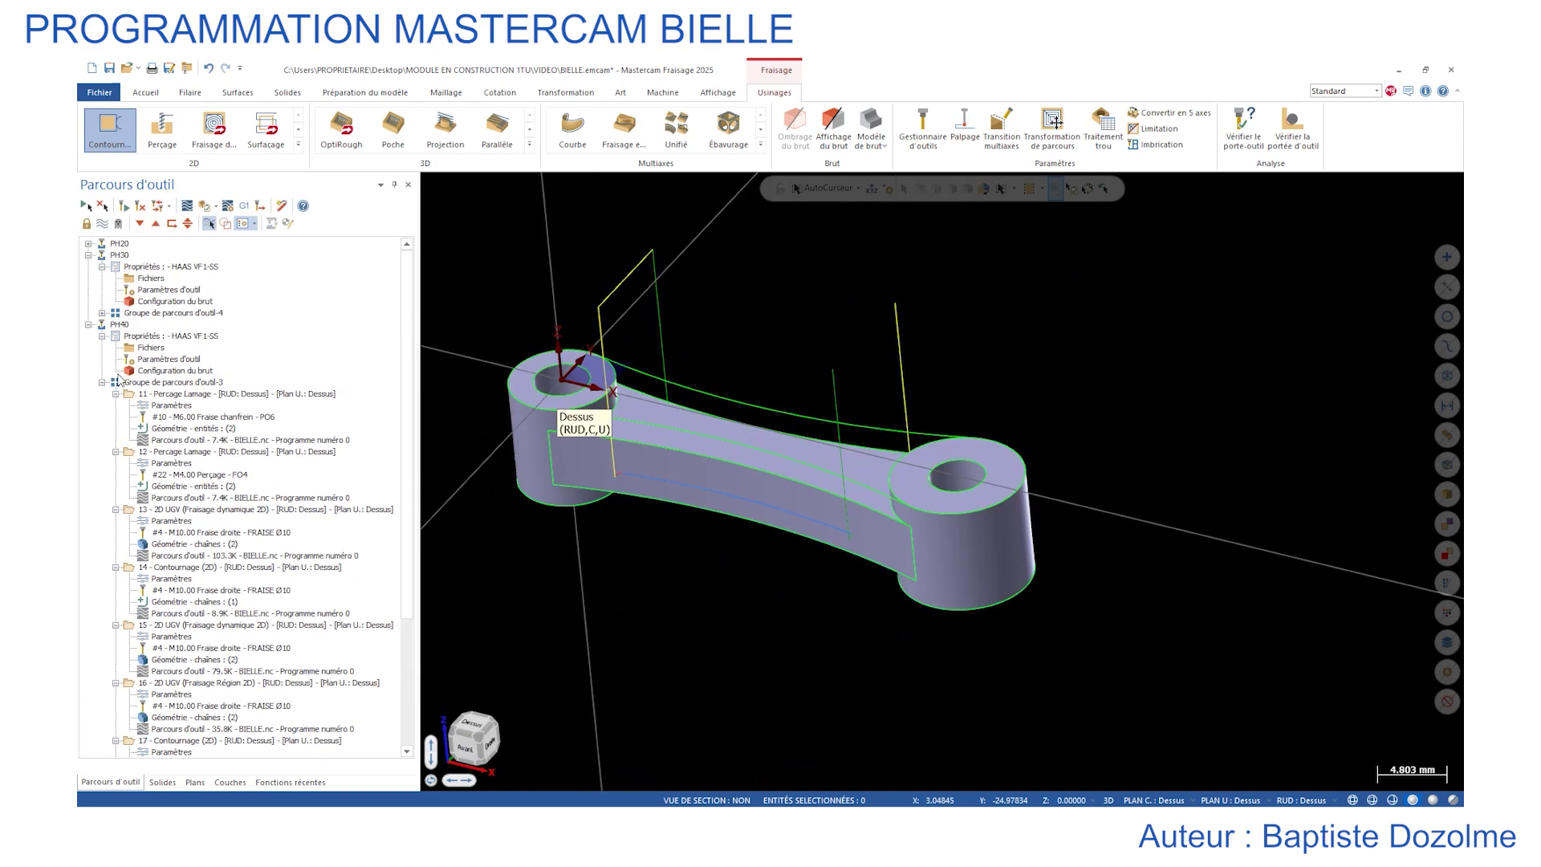
left_click(128, 397)
scroll(145, 624, "down", 5)
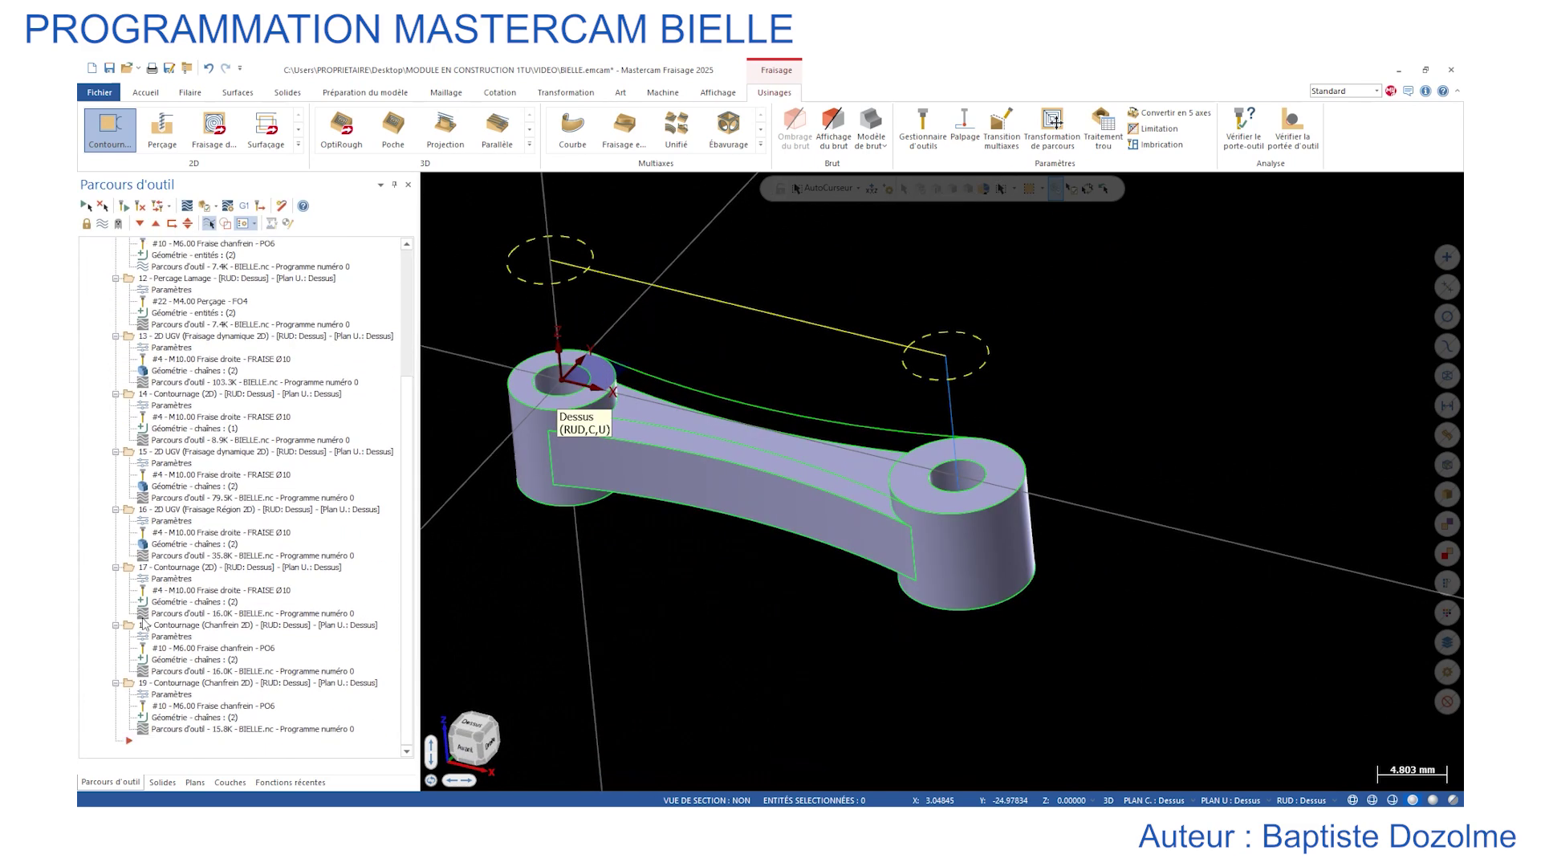
left_click(136, 685, "shift")
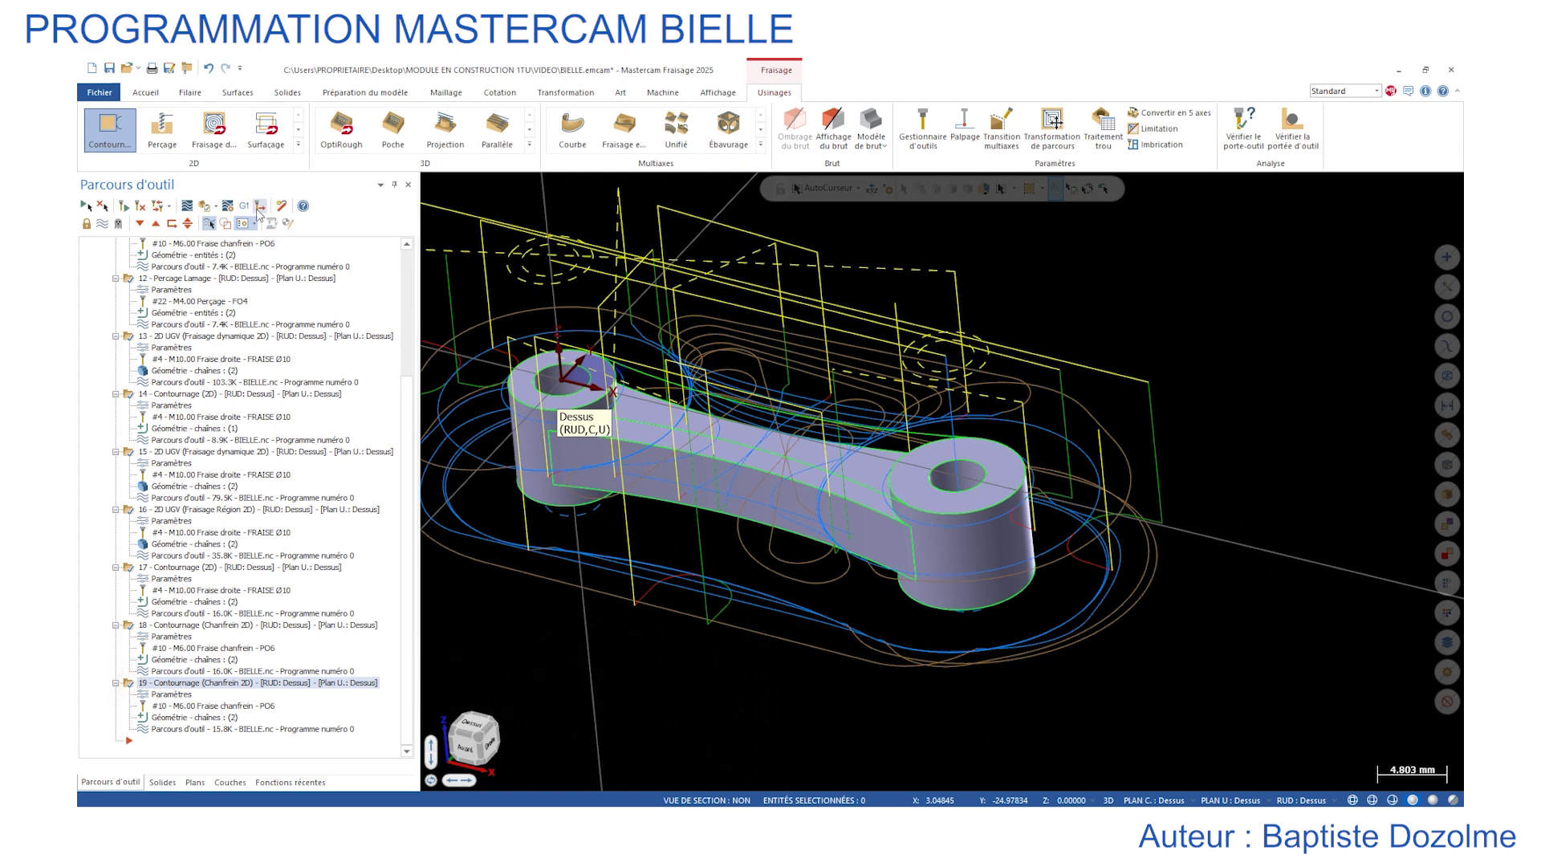
left_click(207, 206)
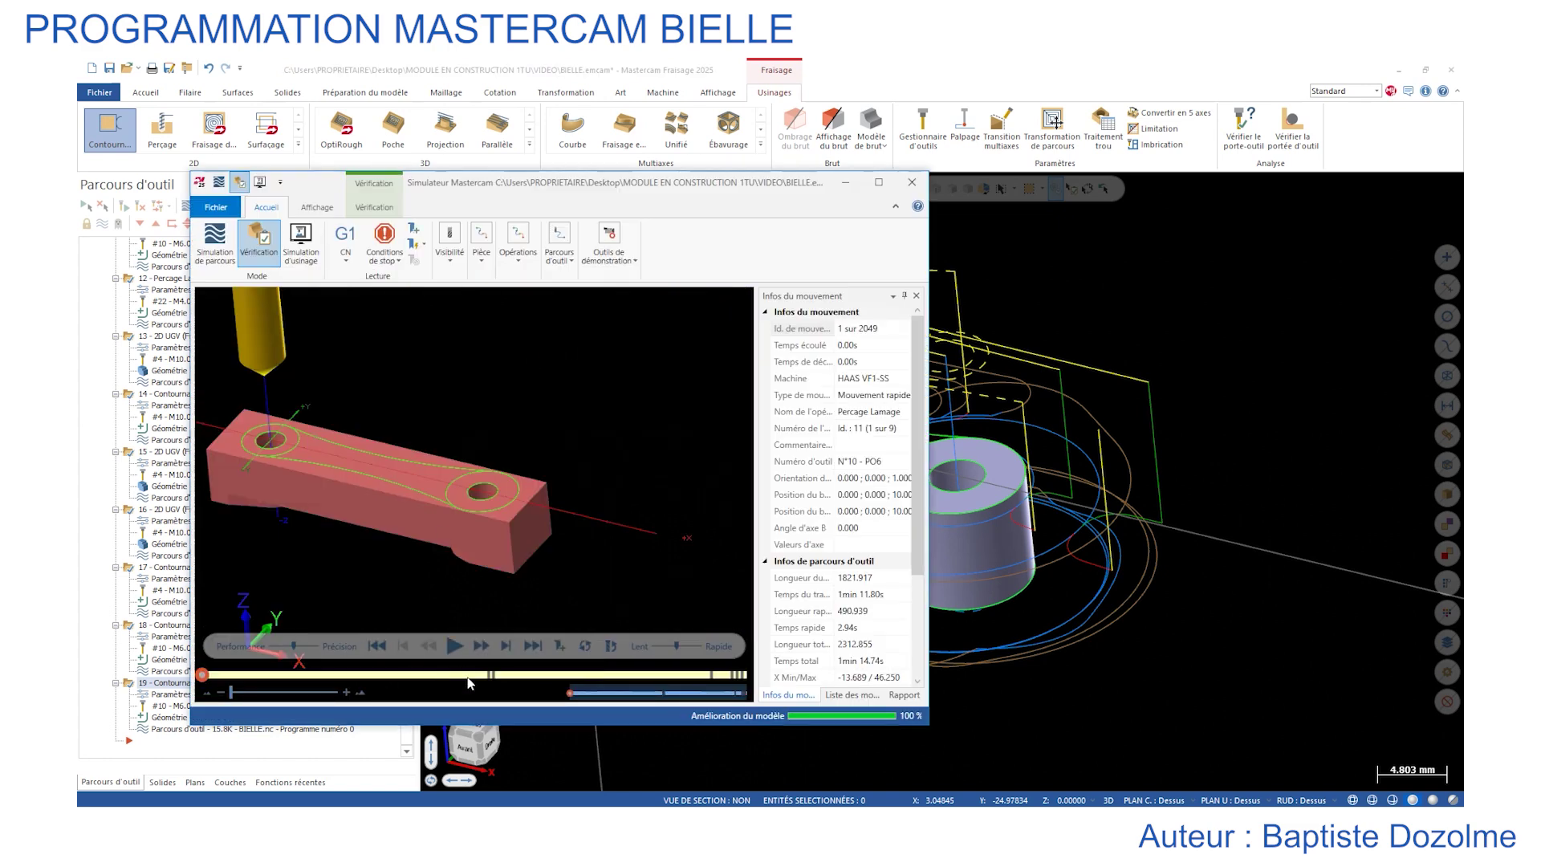
left_click(450, 647)
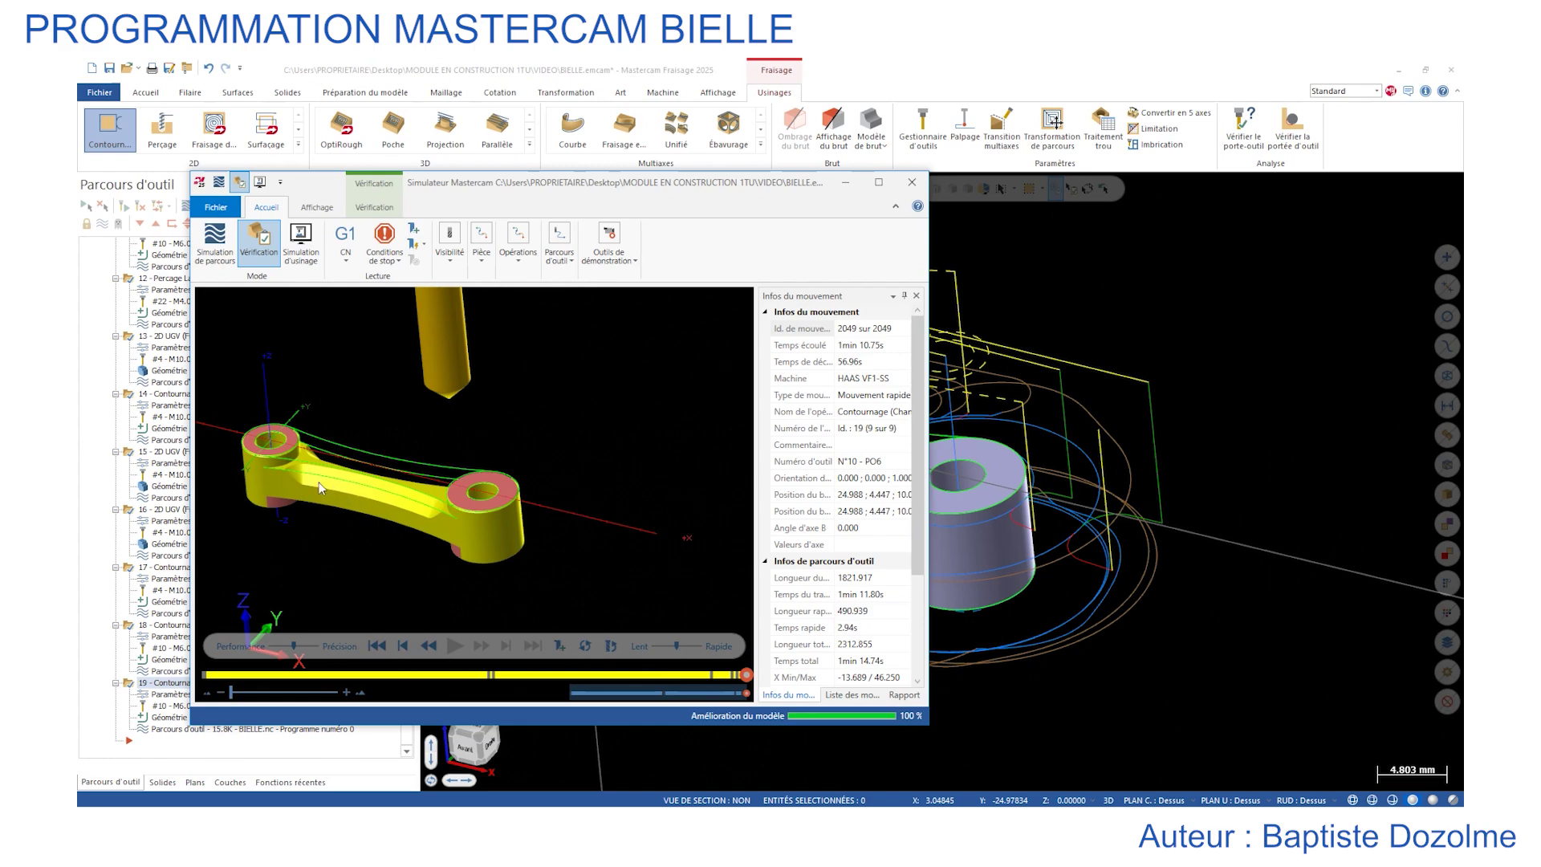
middle_click_drag(320, 487, 368, 529)
scroll(476, 520, "up", 3)
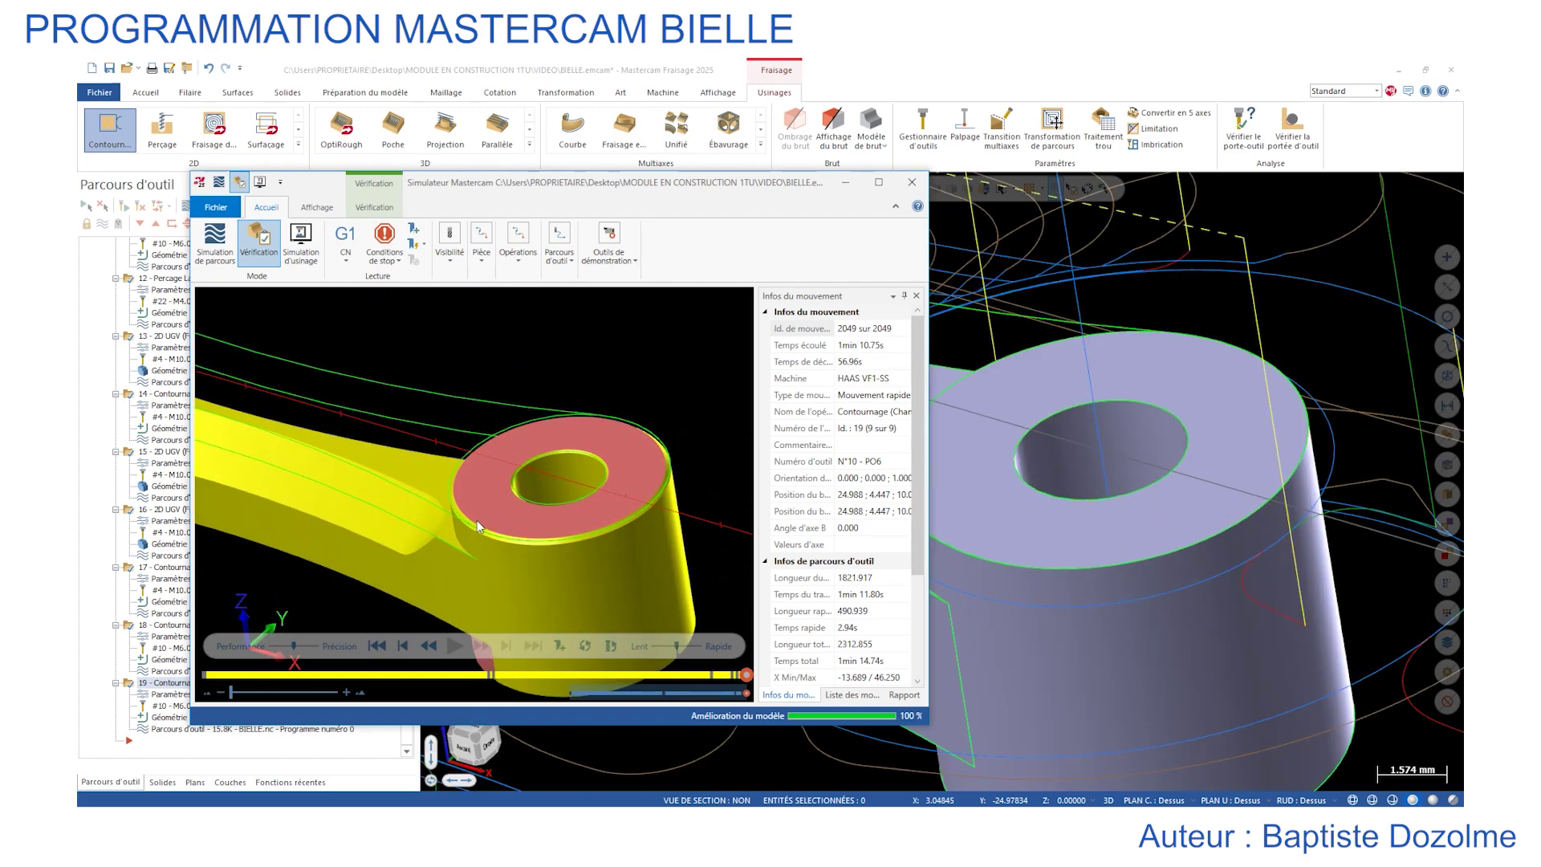
Reopen the arm chamfer operation 19, review its cutting and lead-in/out parameters, and set its depth reference to absolute.
scroll(369, 514, "down", 2)
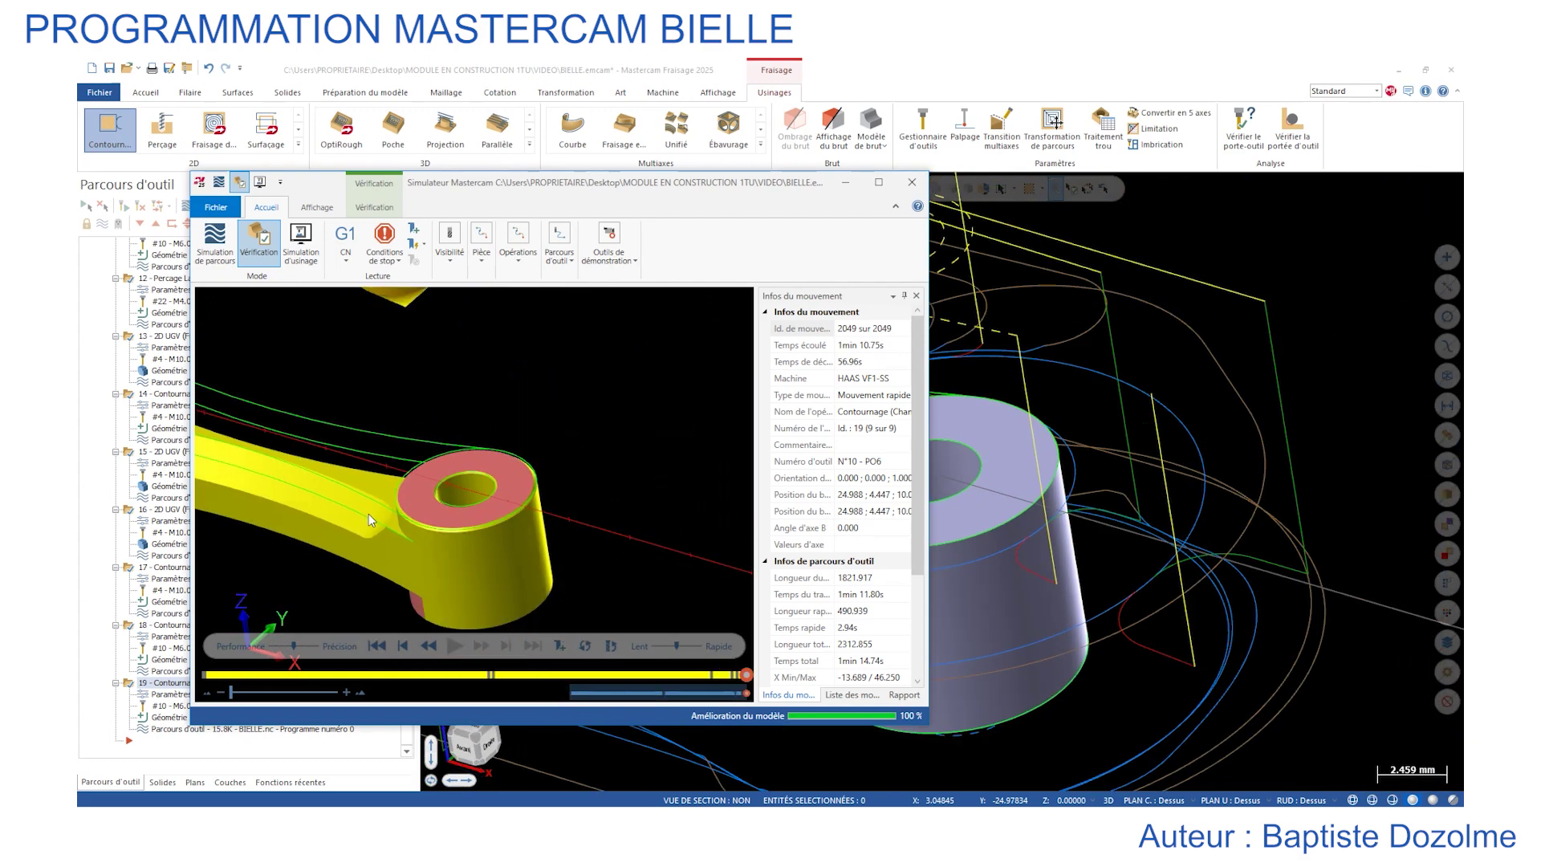
left_click(912, 183)
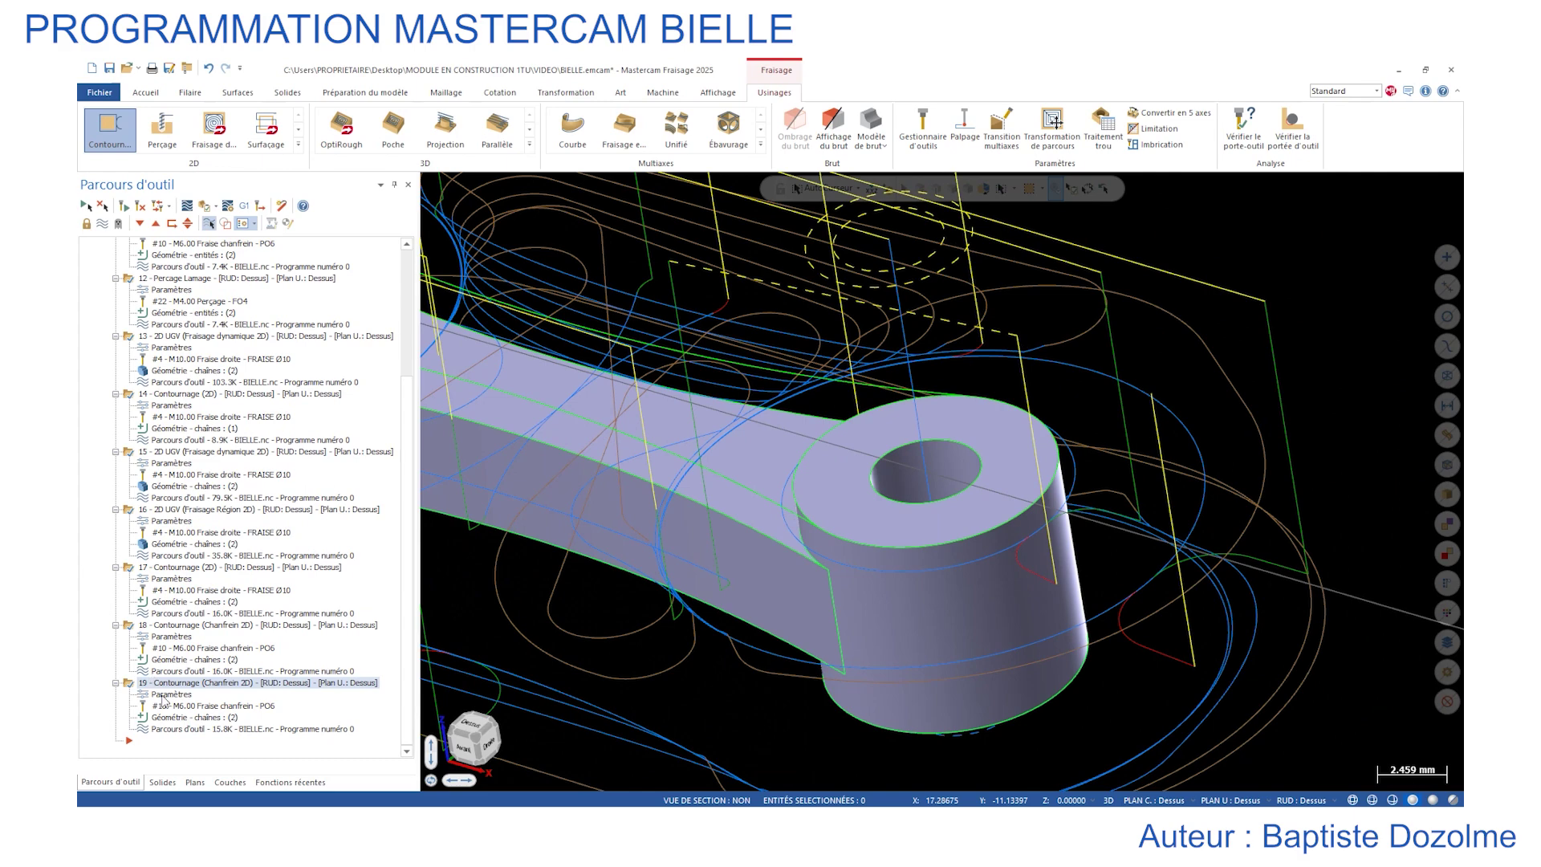
left_click(165, 695)
left_click(249, 246)
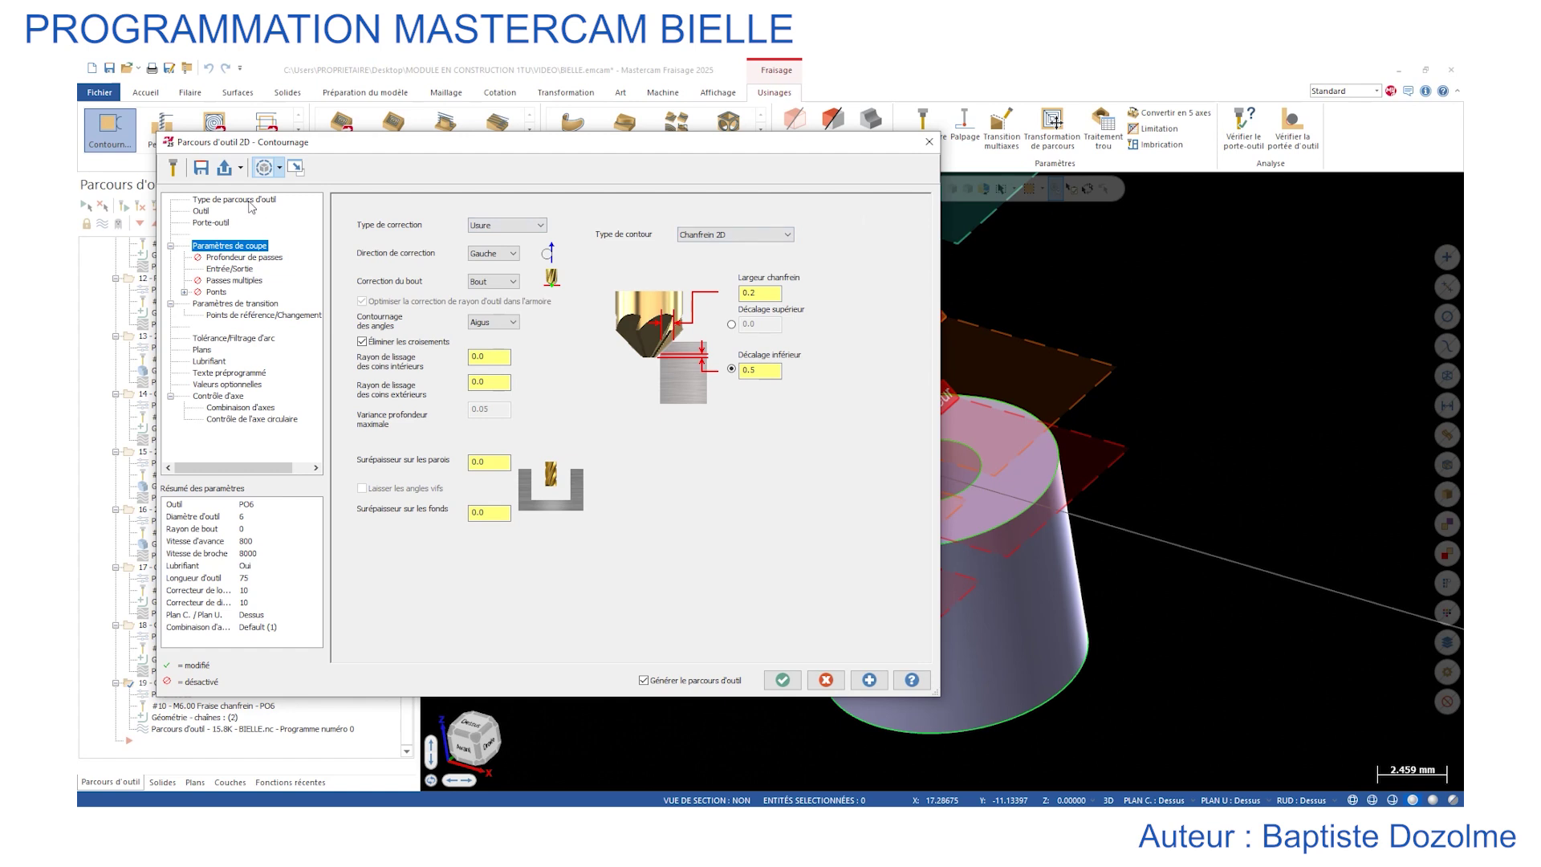
left_click(250, 304)
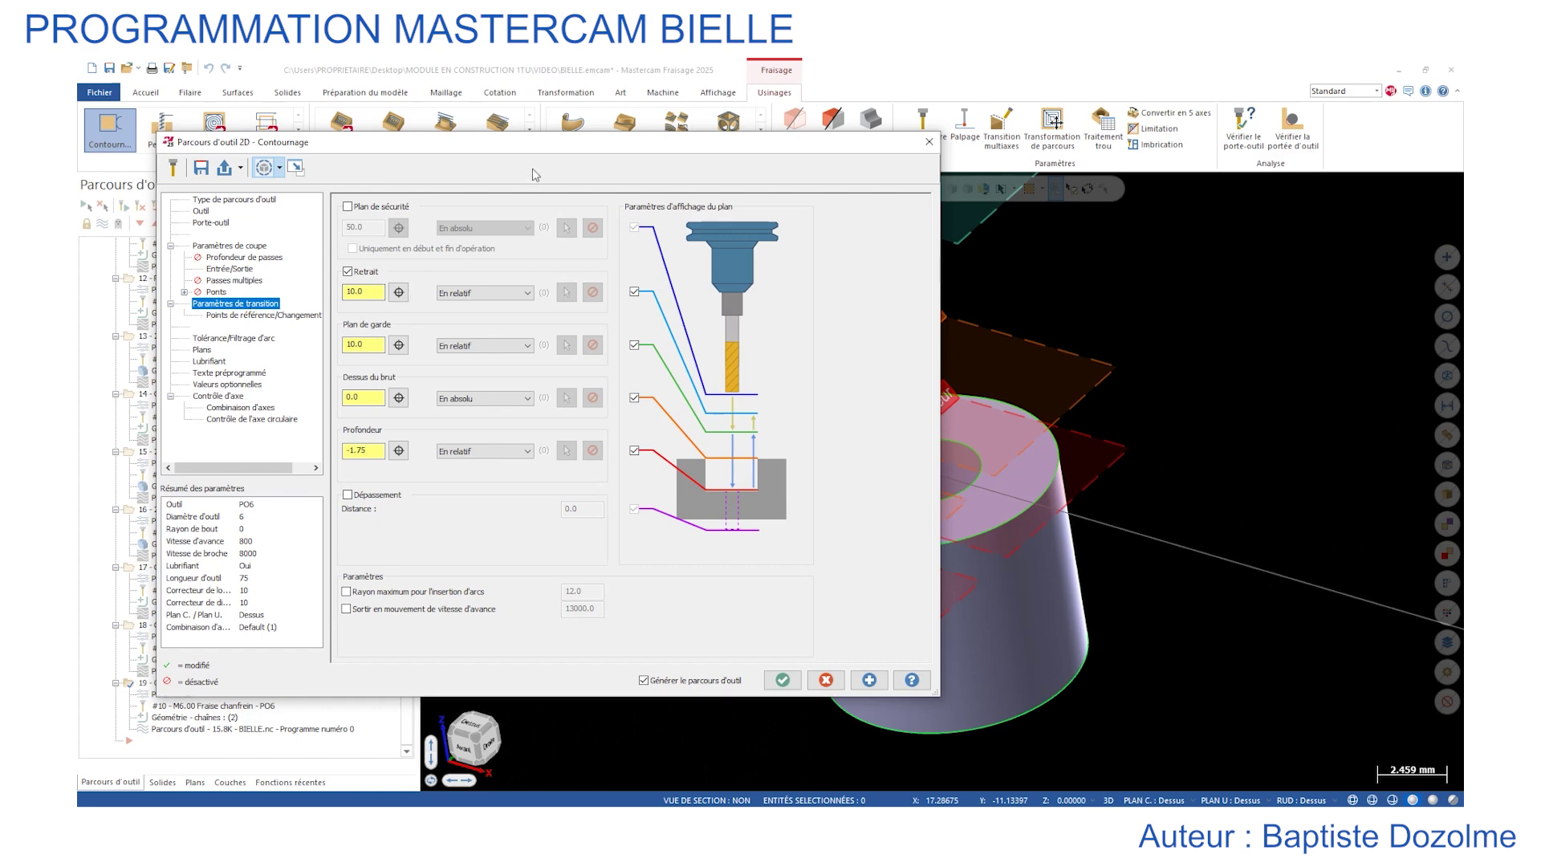
left_click_drag(545, 159, 1048, 180)
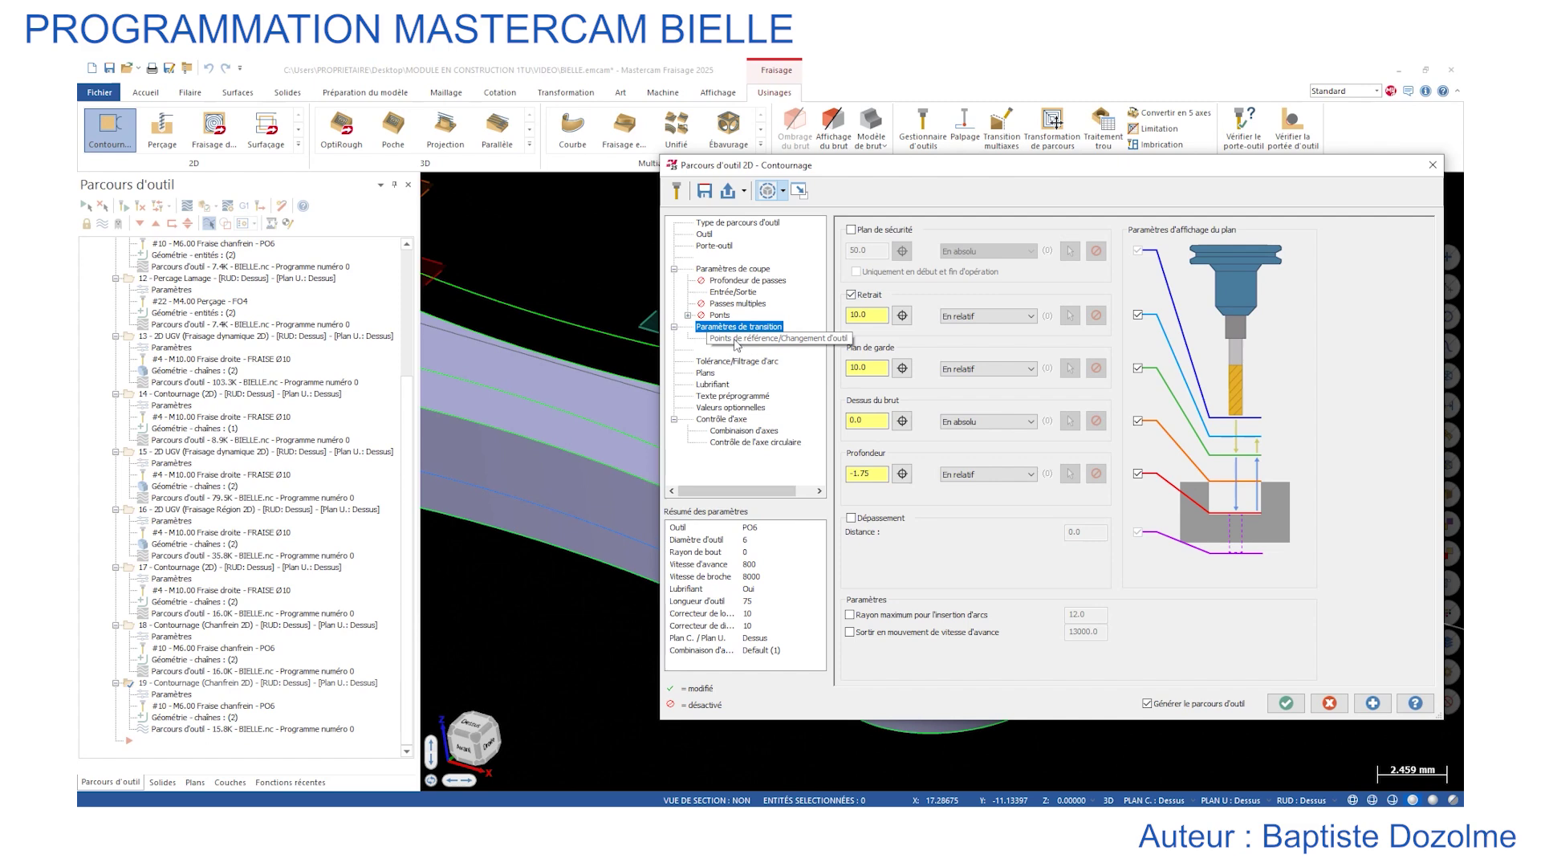
left_click(739, 270)
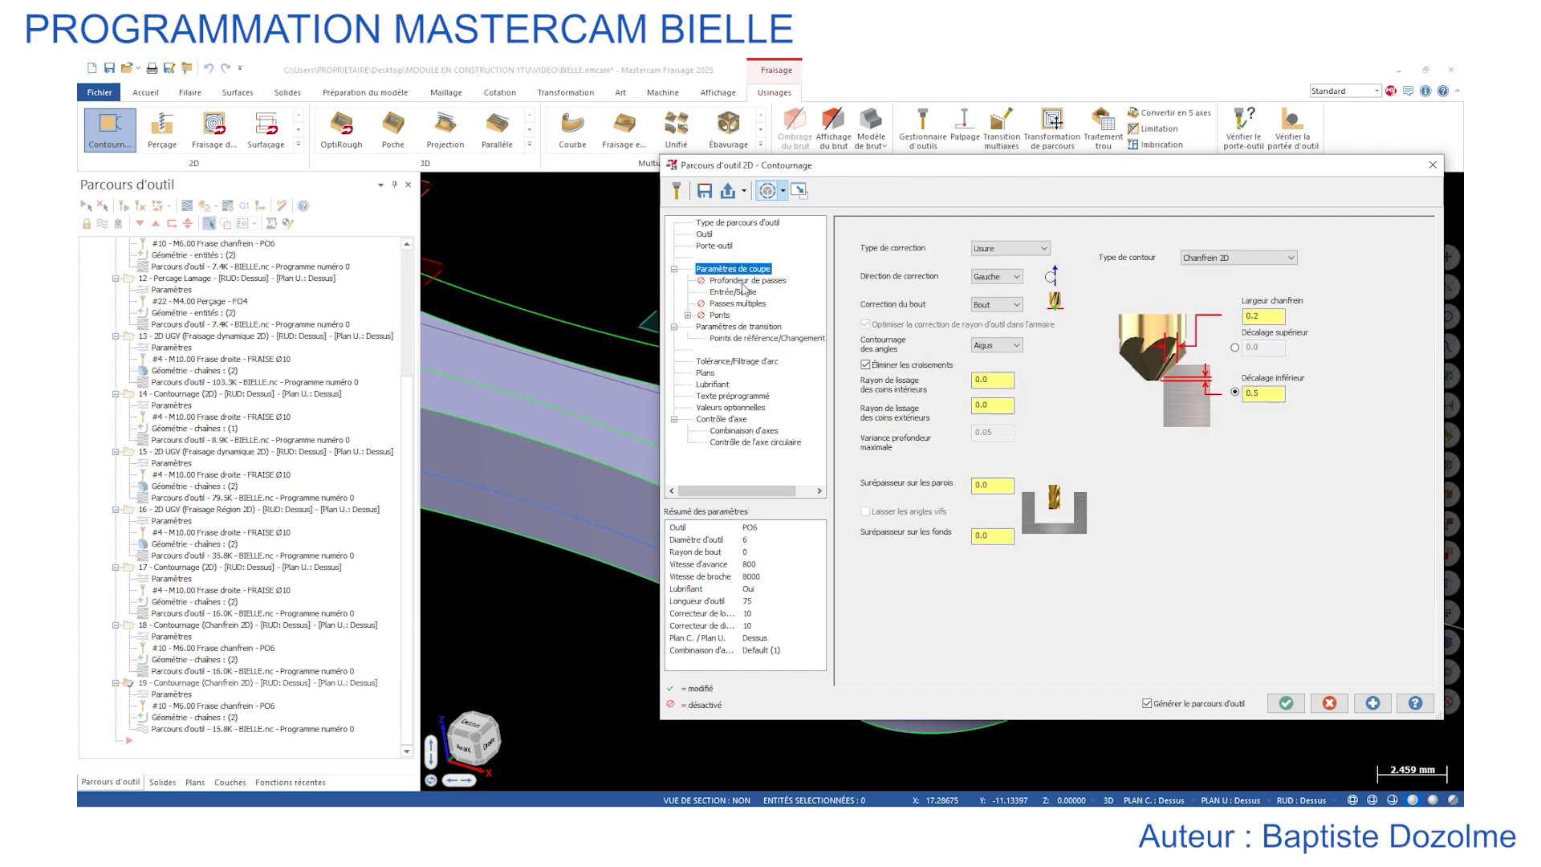
left_click(734, 291)
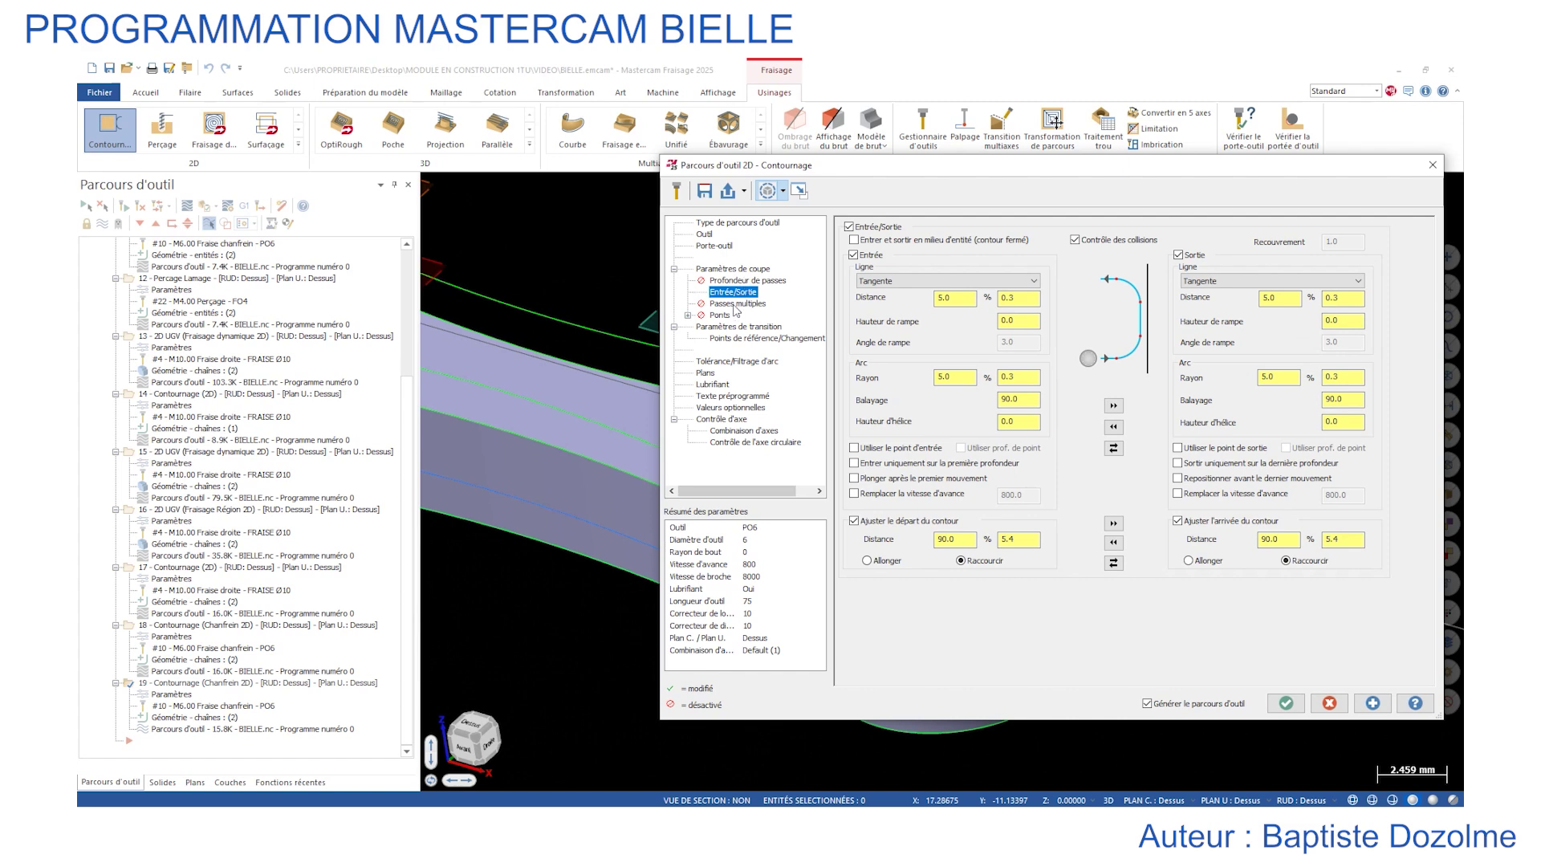
left_click(732, 327)
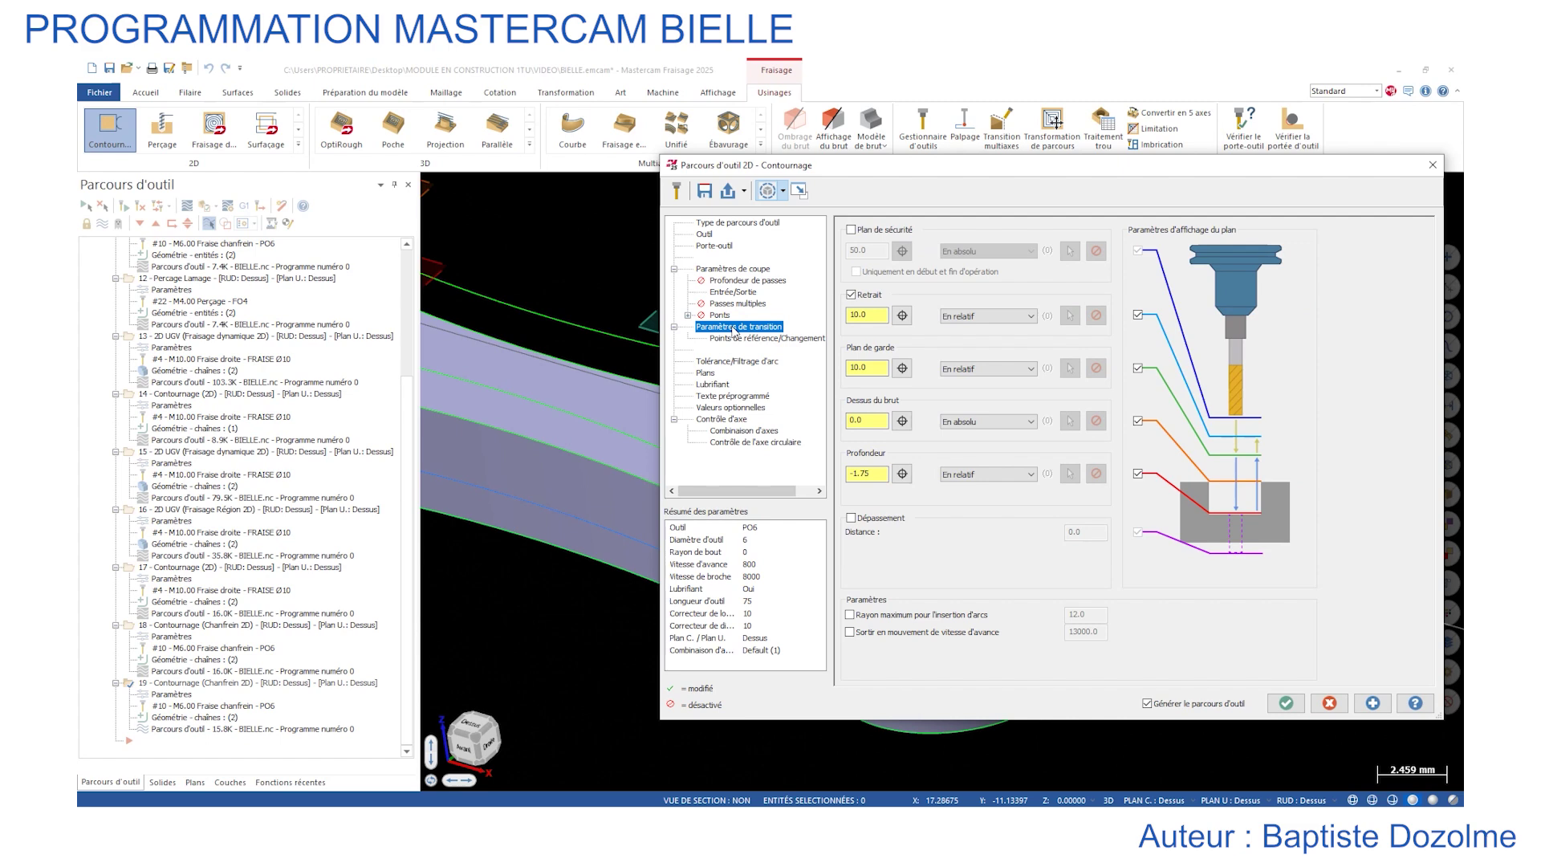
left_click(988, 474)
left_click(970, 491)
Save the contour parameters to the default operations library and accept the modified arm chamfer operation.
left_click(706, 191)
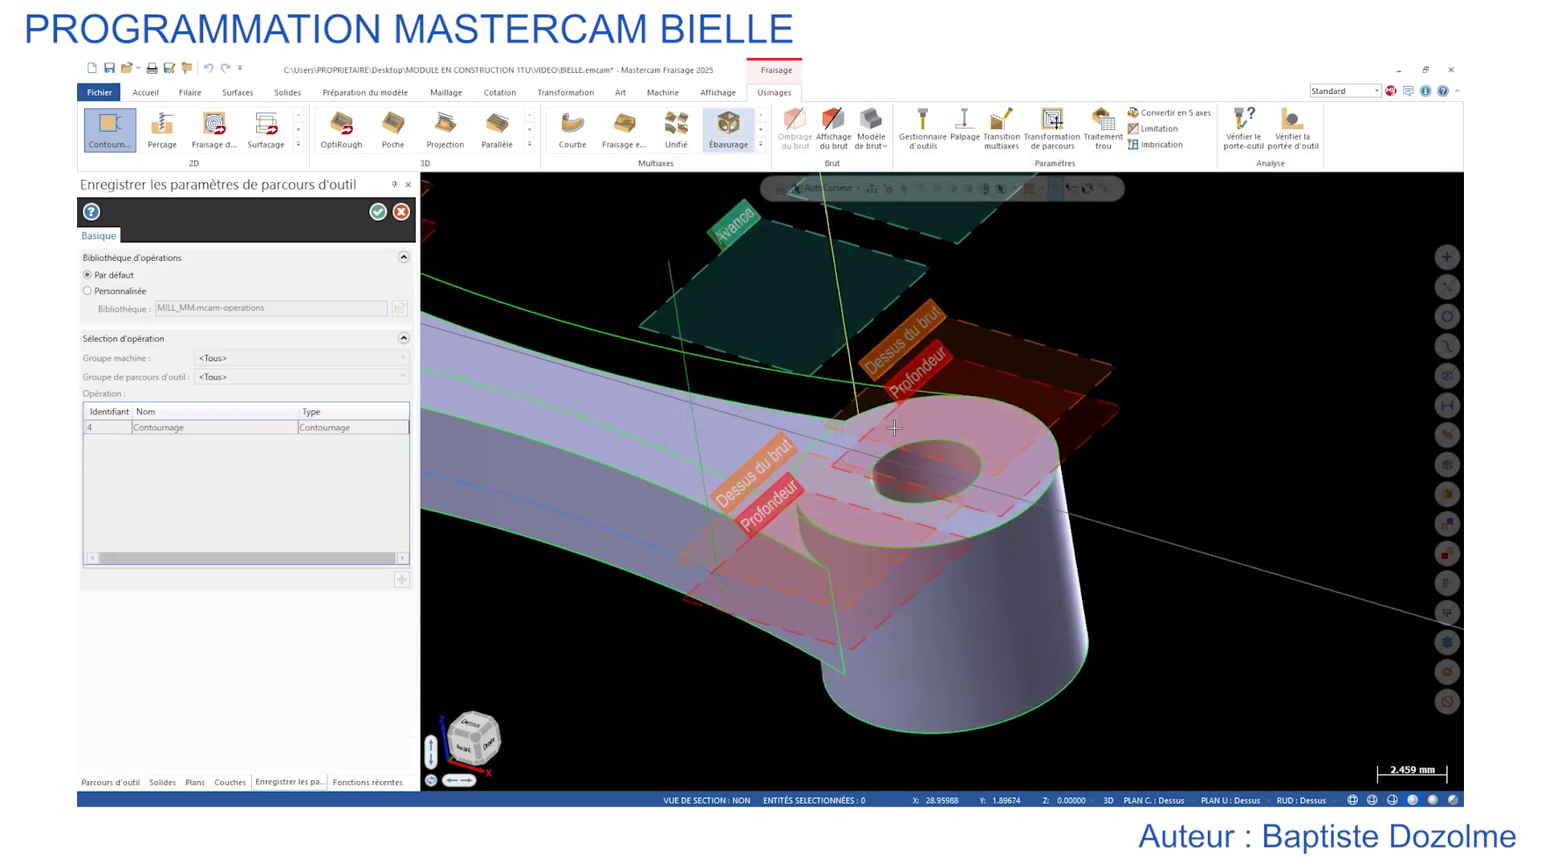
left_click(378, 211)
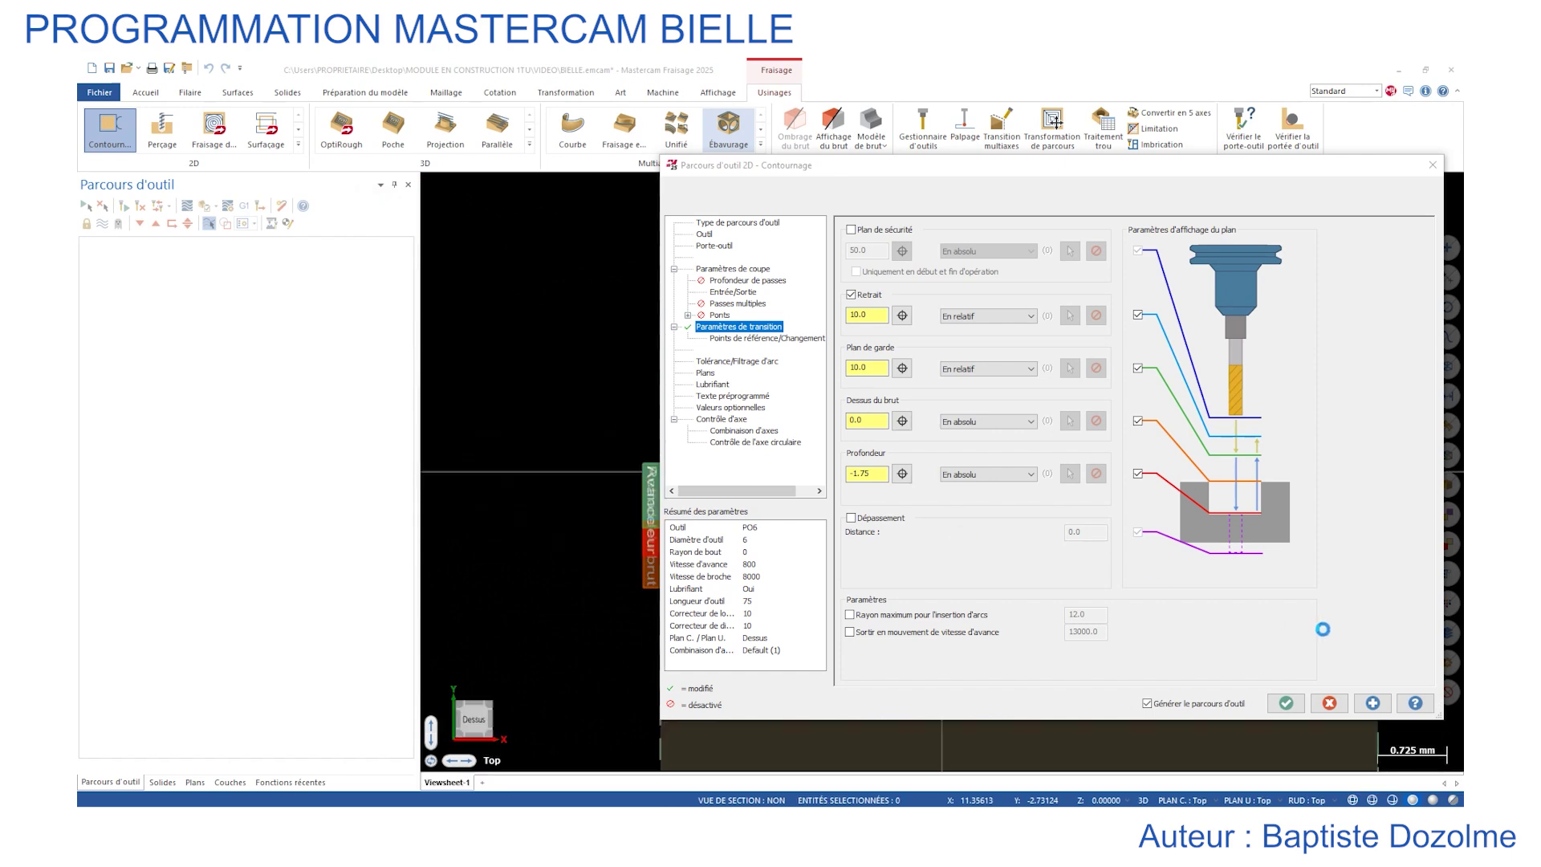
left_click(1286, 703)
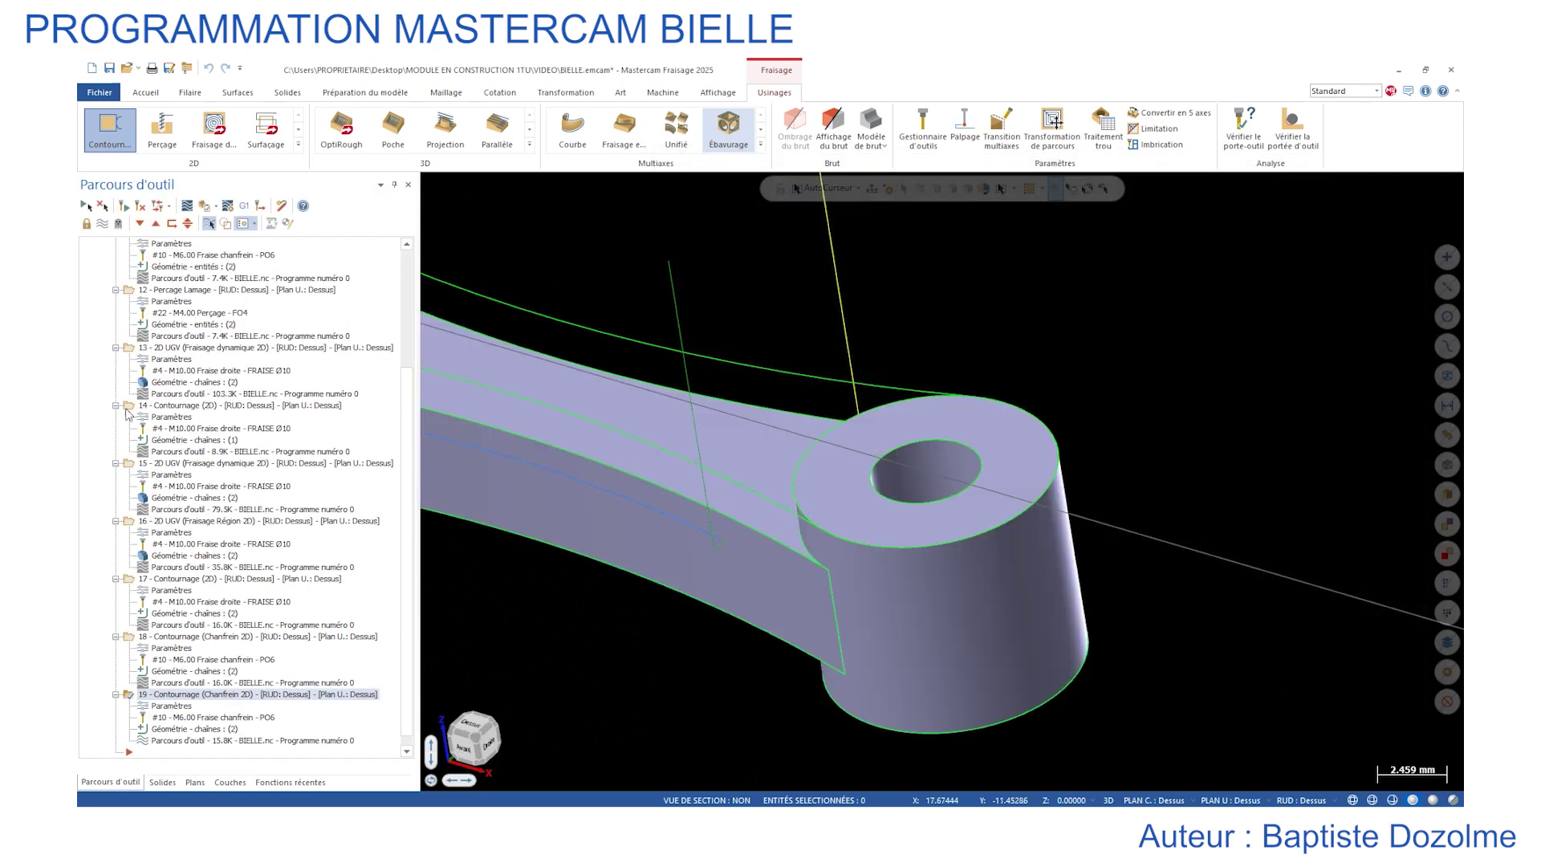
Select operations 11 to 19 of PH40 and run their complete machining verification.
scroll(160, 418, "up", 5)
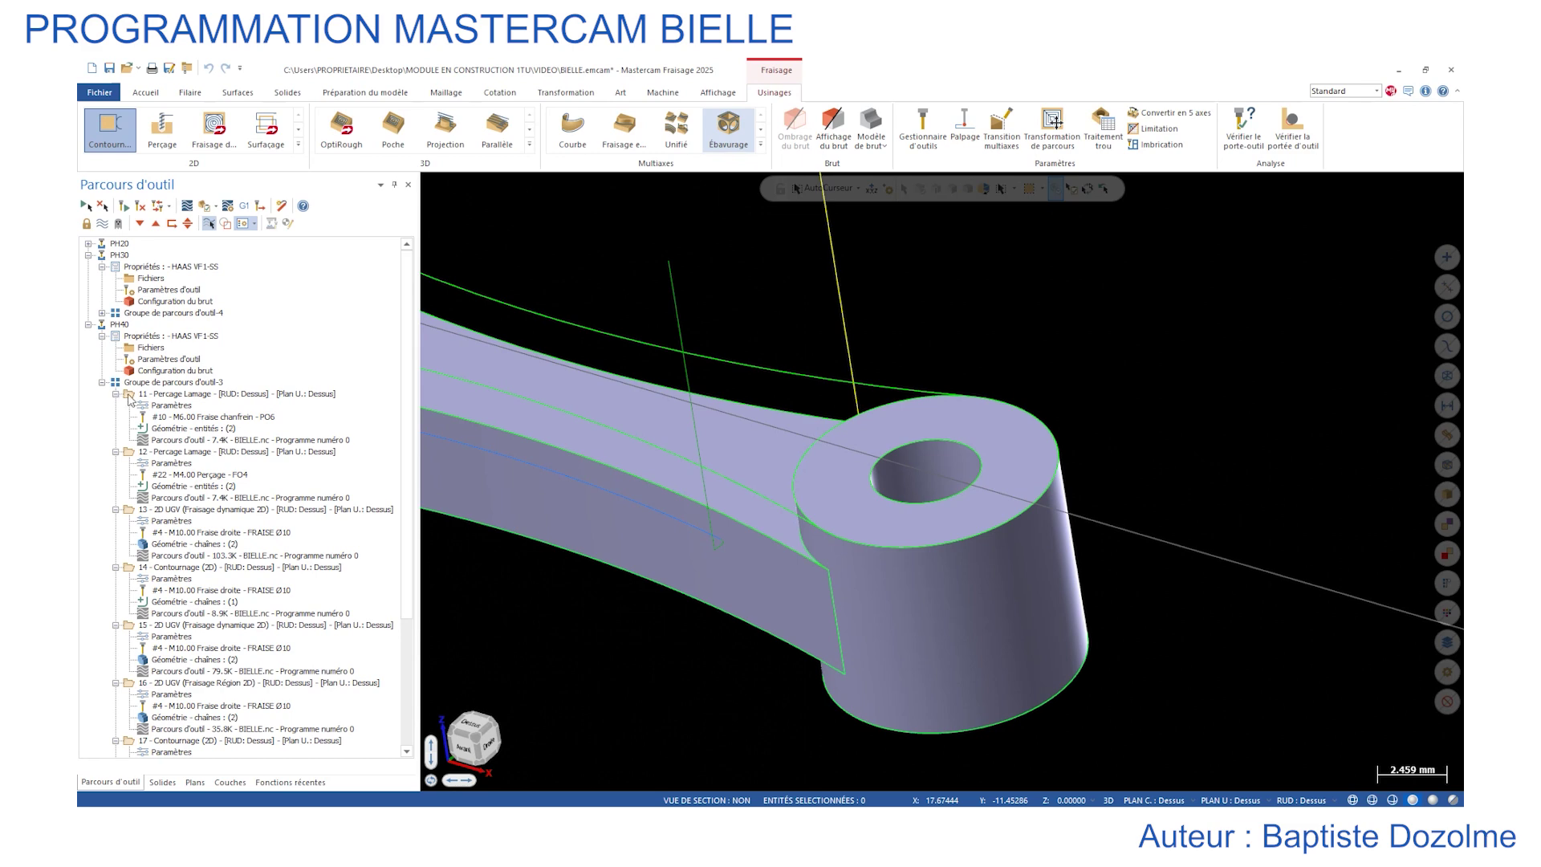
left_click(129, 395)
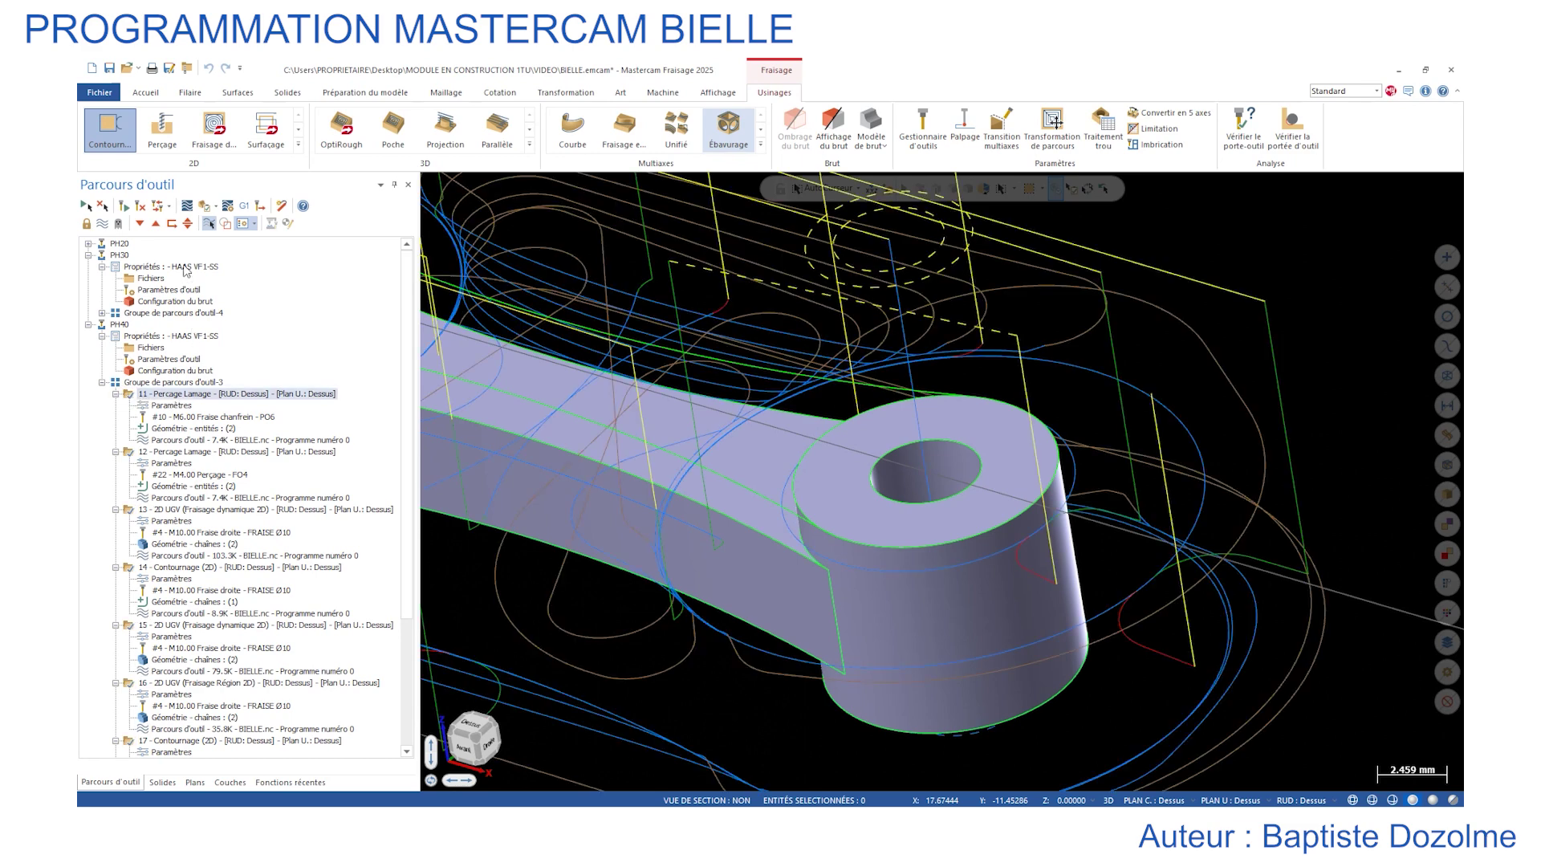
left_click(206, 206)
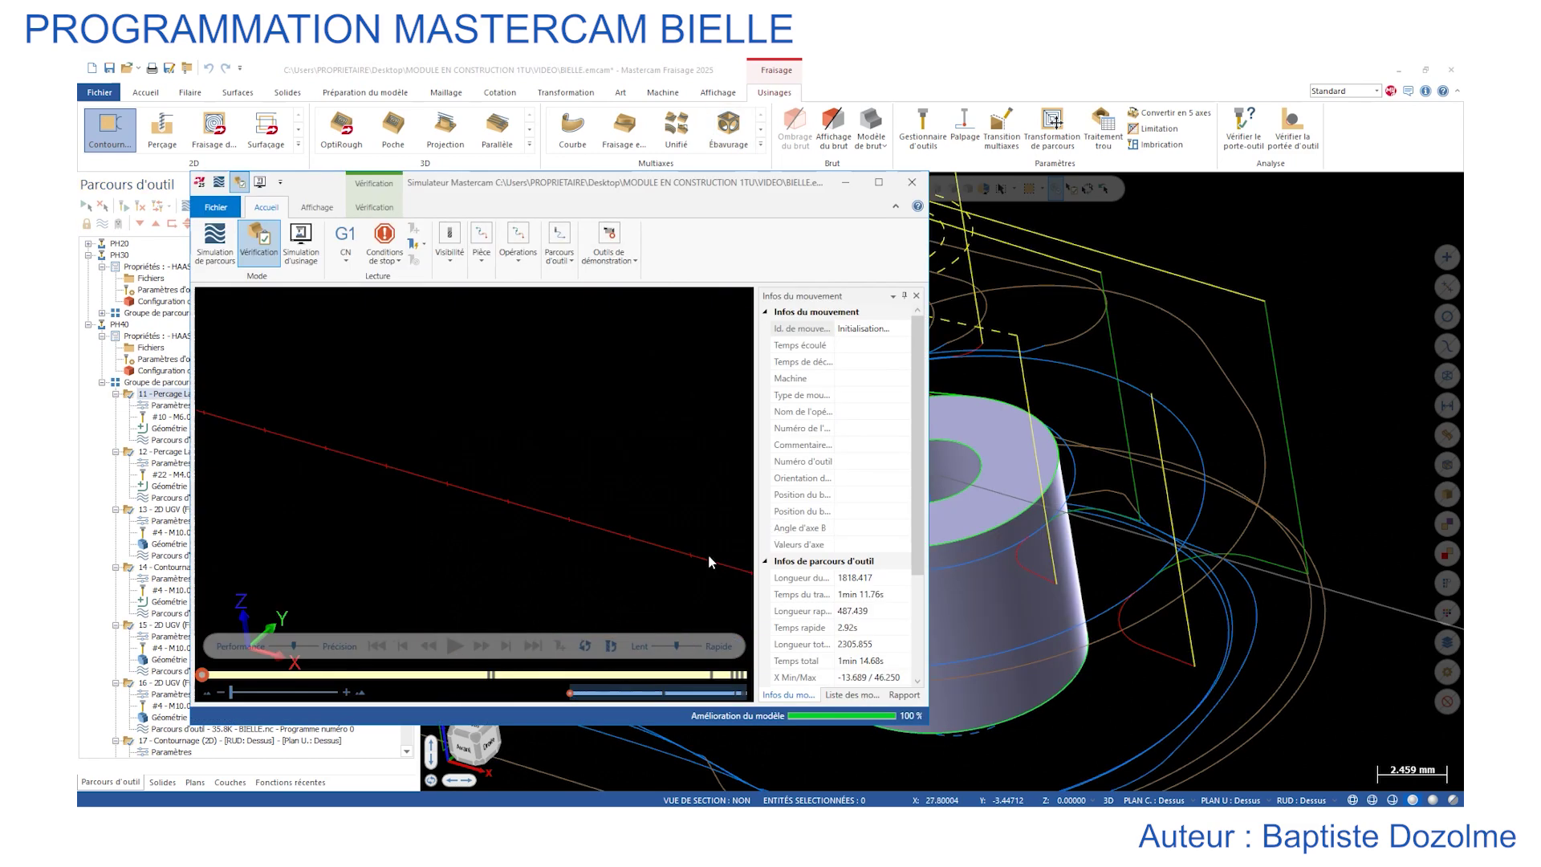
left_click(454, 646)
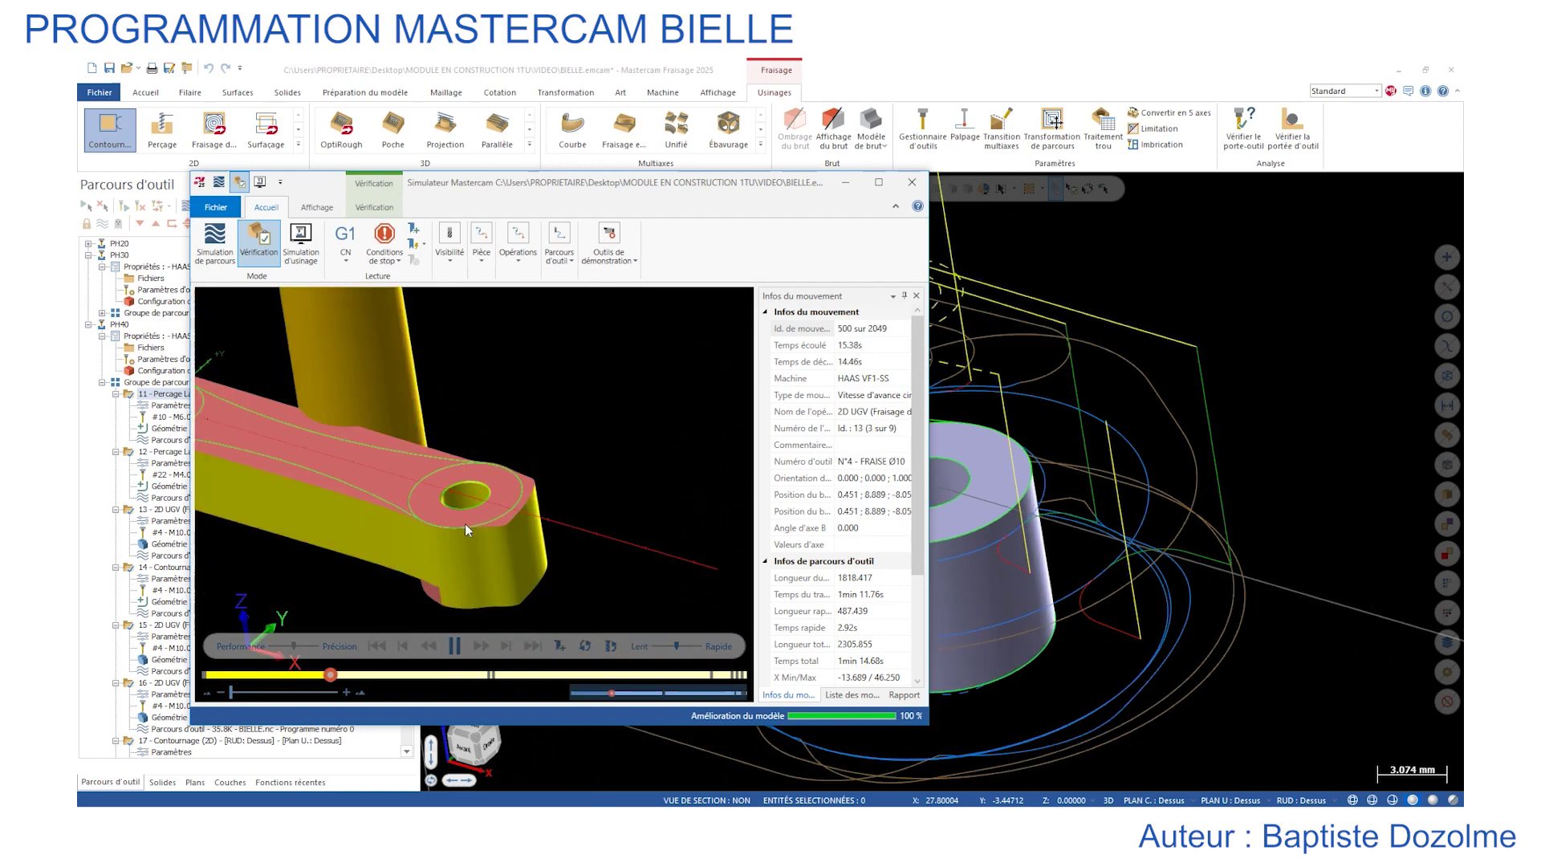
Examine the chamfers on the arm and both bosses from several angles in the verified part, and close the simulator.
scroll(465, 523, "down", 5)
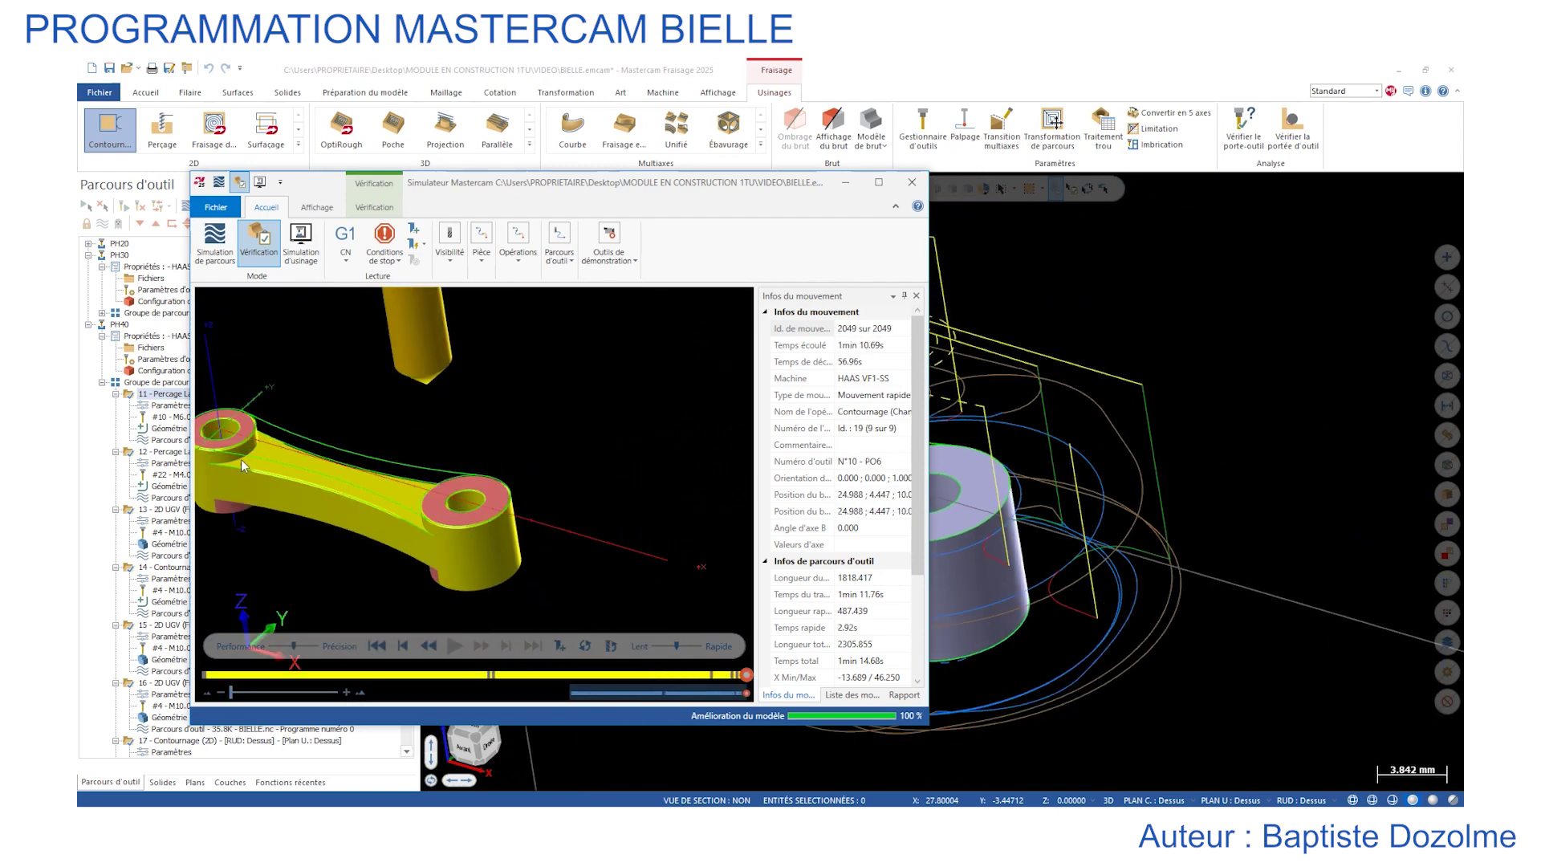
scroll(241, 459, "up", 5)
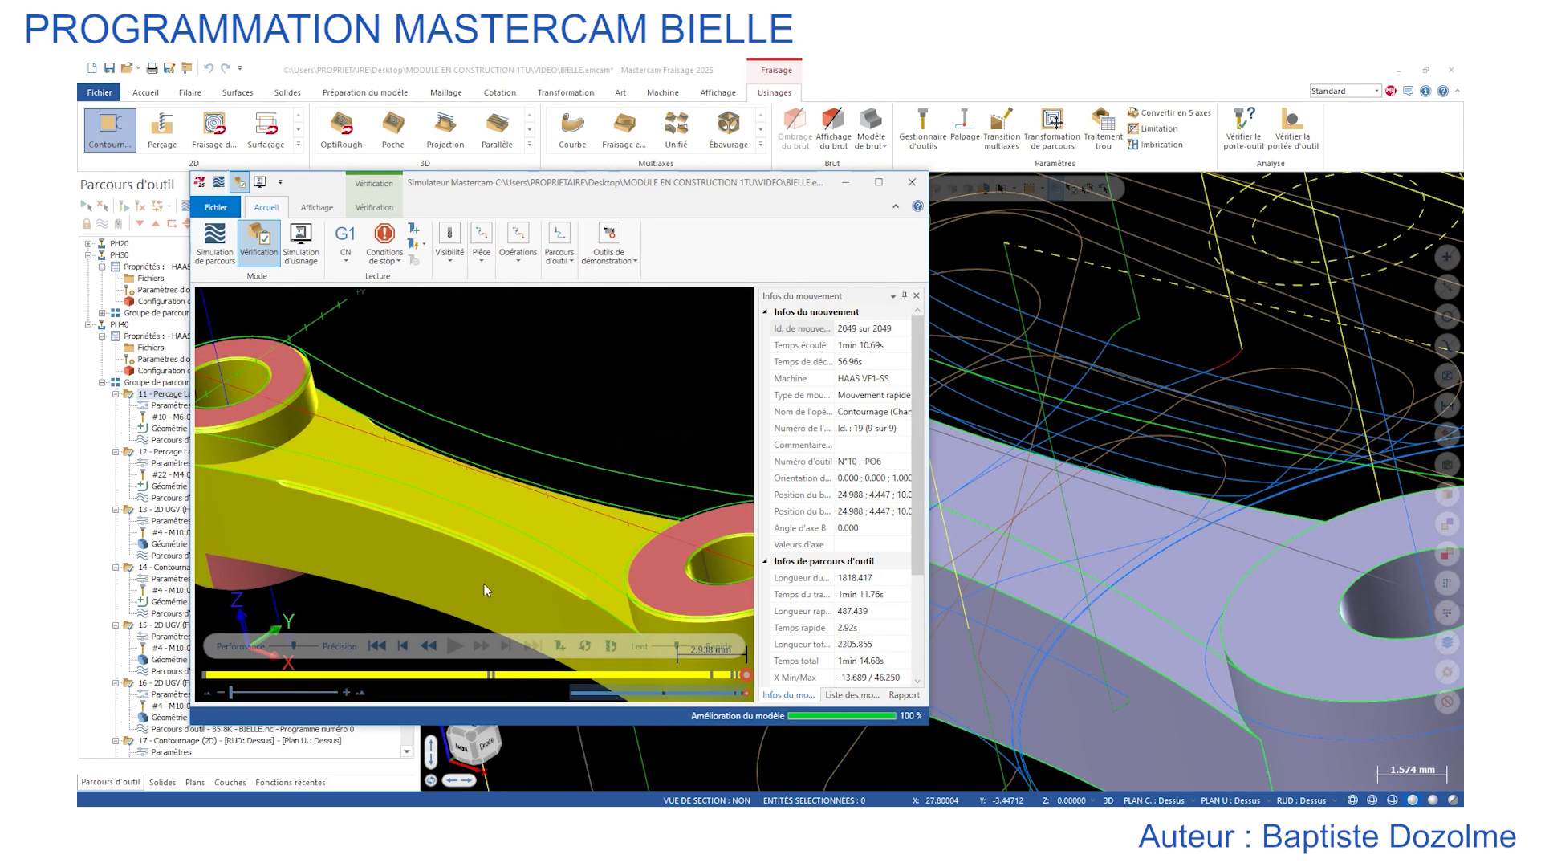
scroll(580, 590, "down", 5)
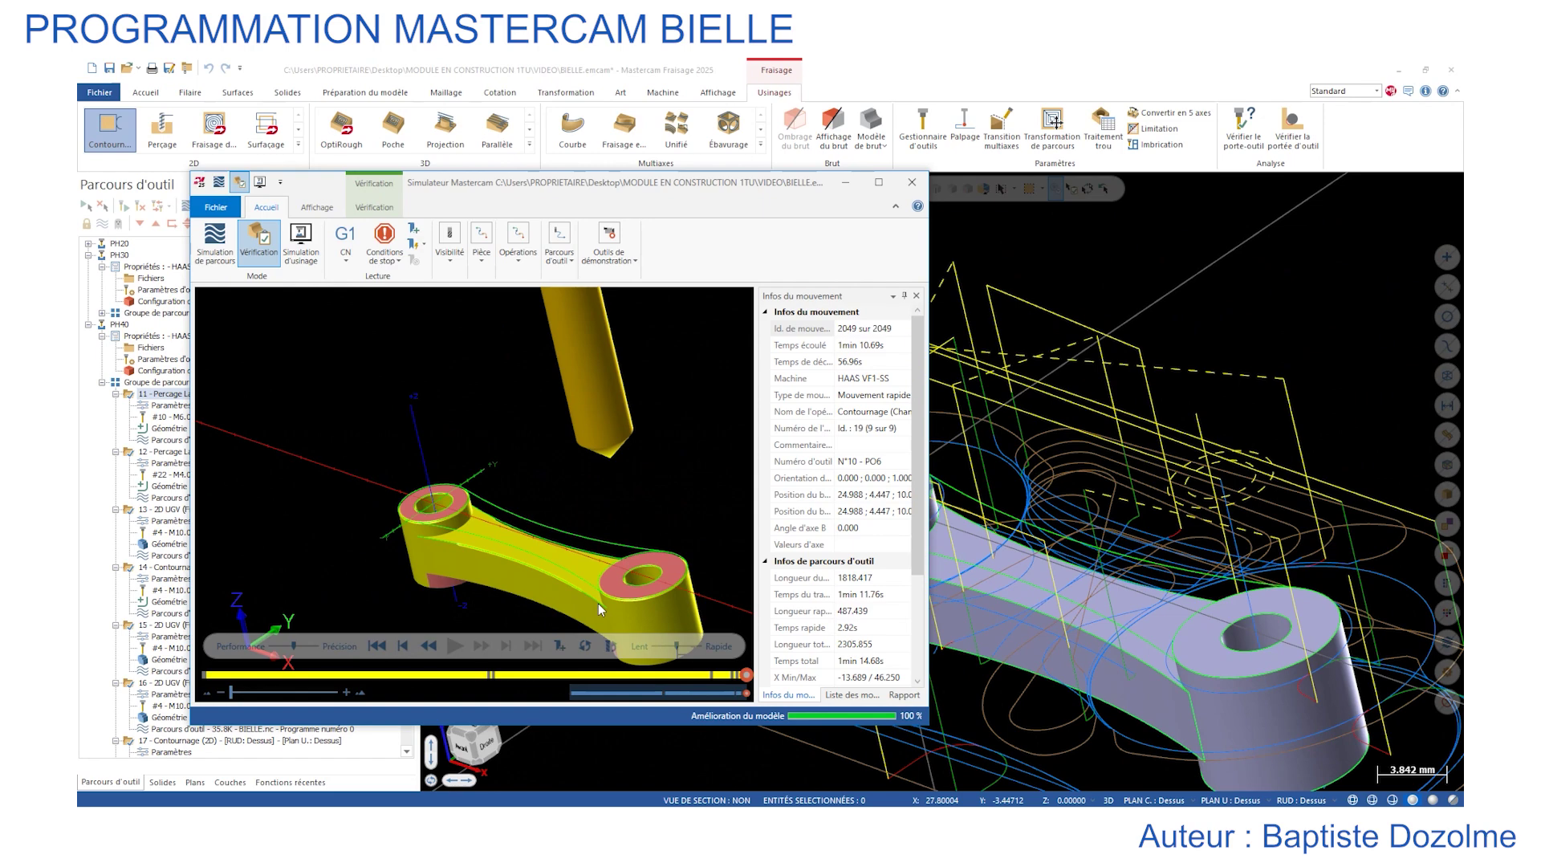
middle_click_drag(589, 579, 658, 579)
scroll(581, 594, "up", 6)
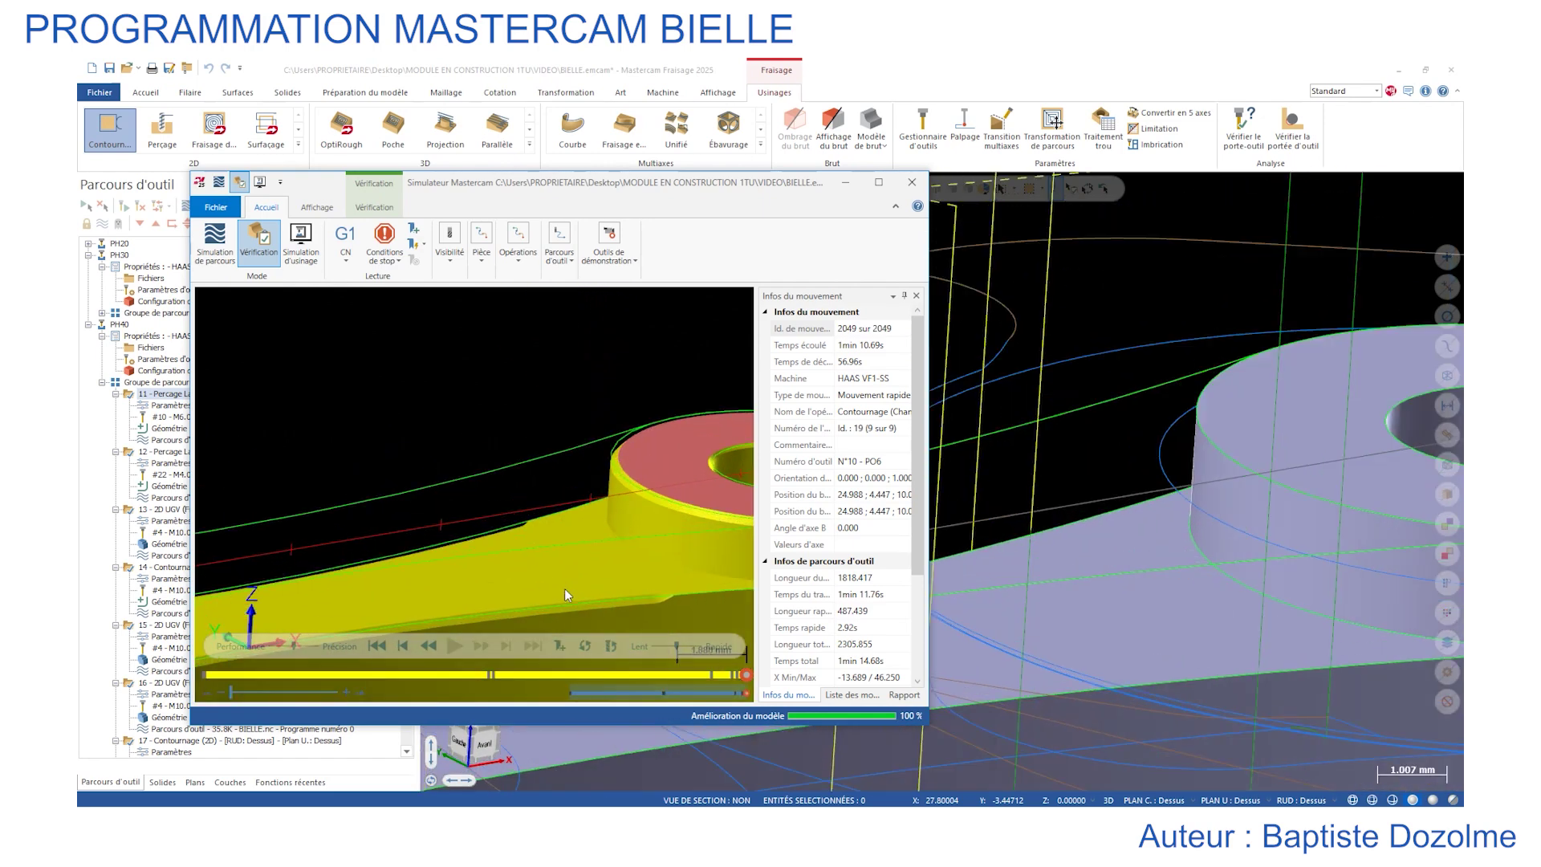
scroll(525, 562, "down", 6)
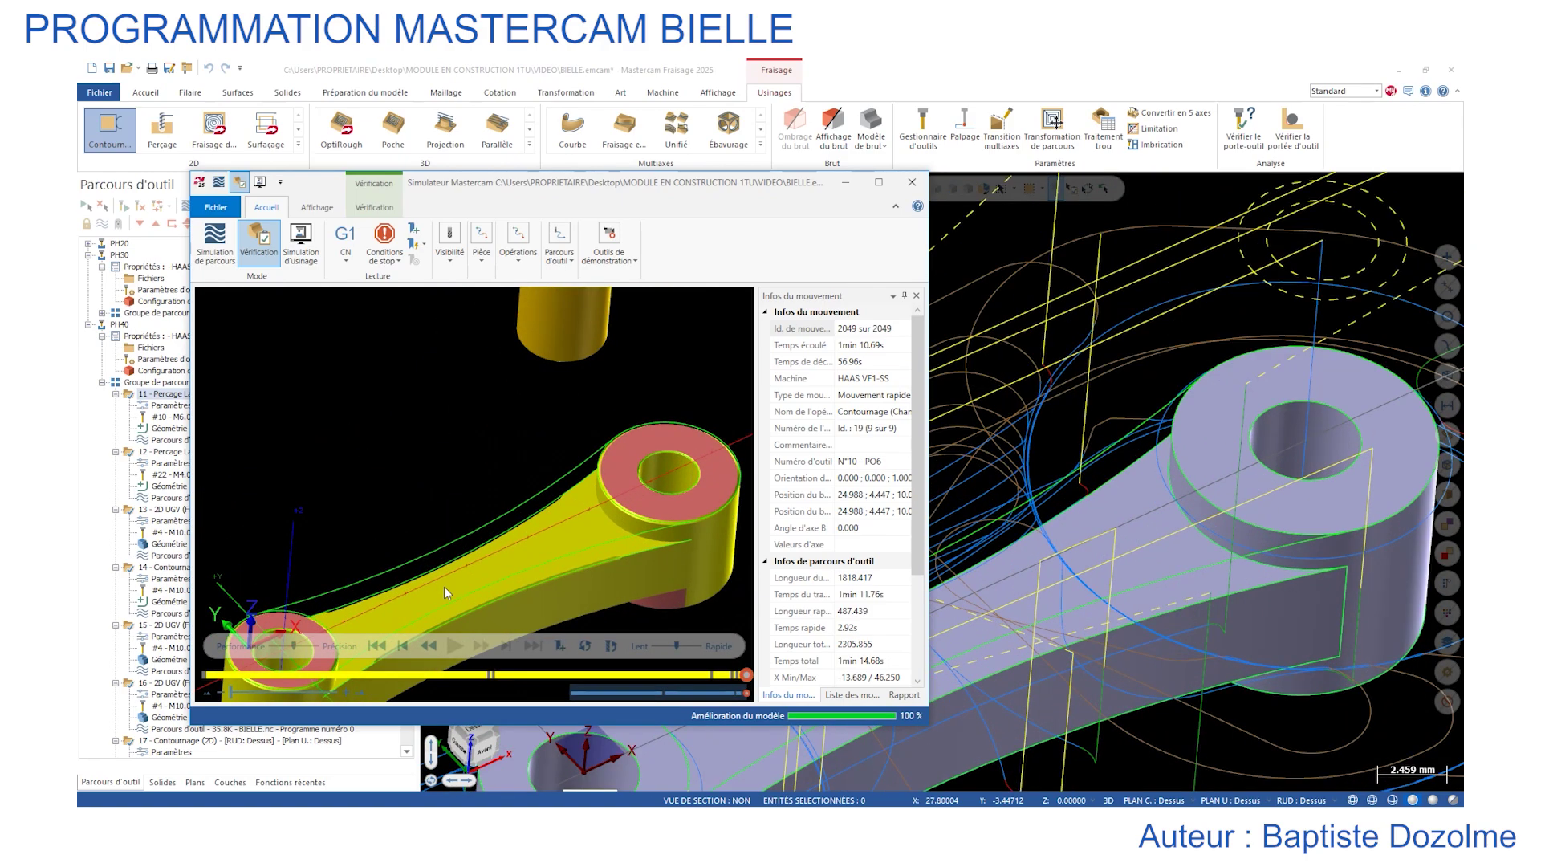
scroll(642, 489, "down", 3)
middle_click_drag(639, 489, 562, 511)
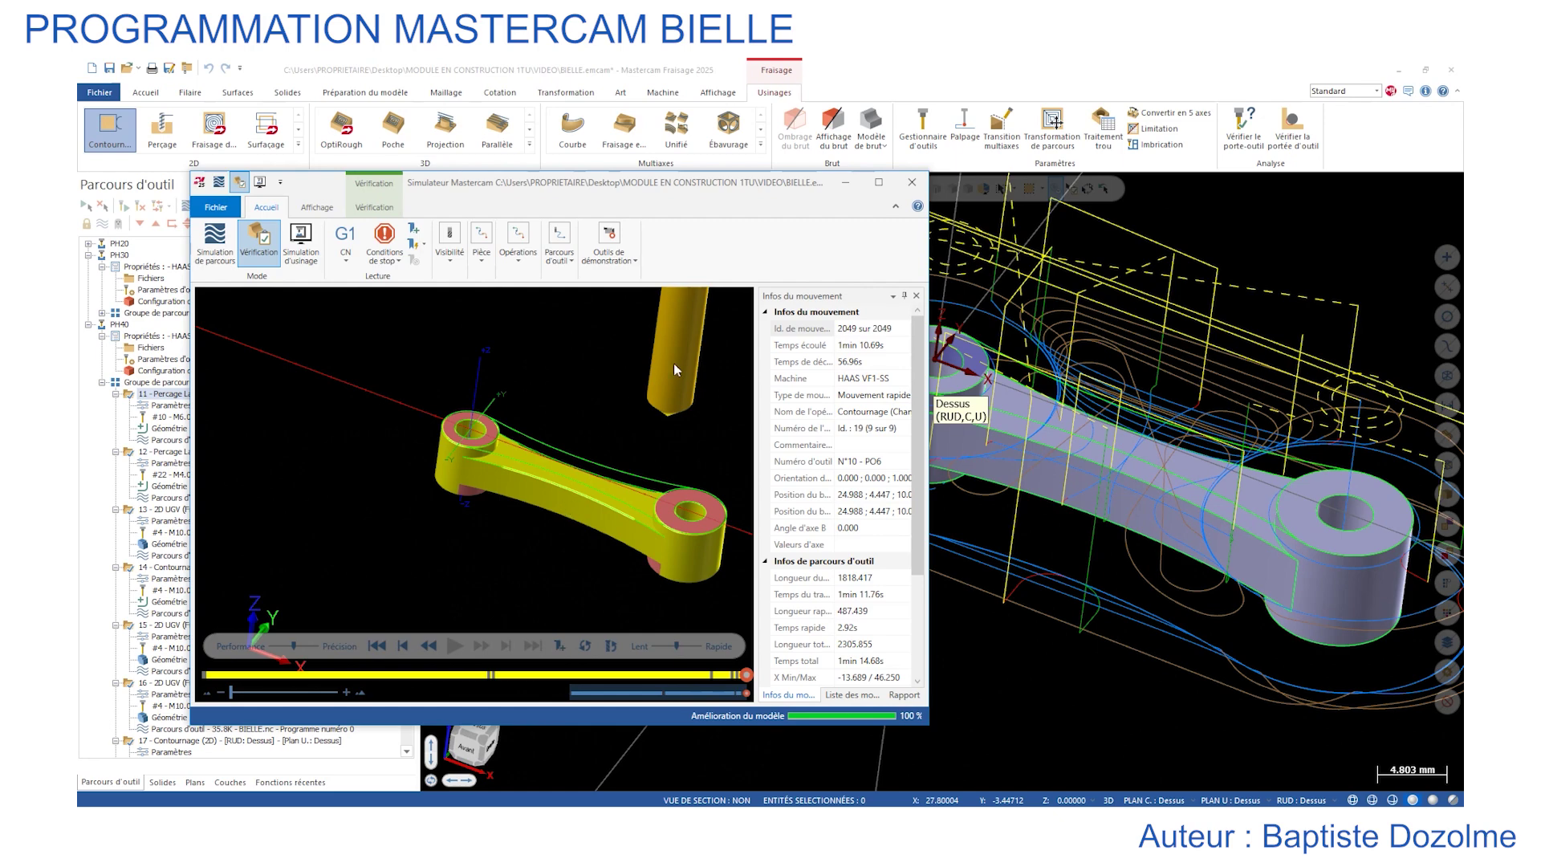
left_click(912, 182)
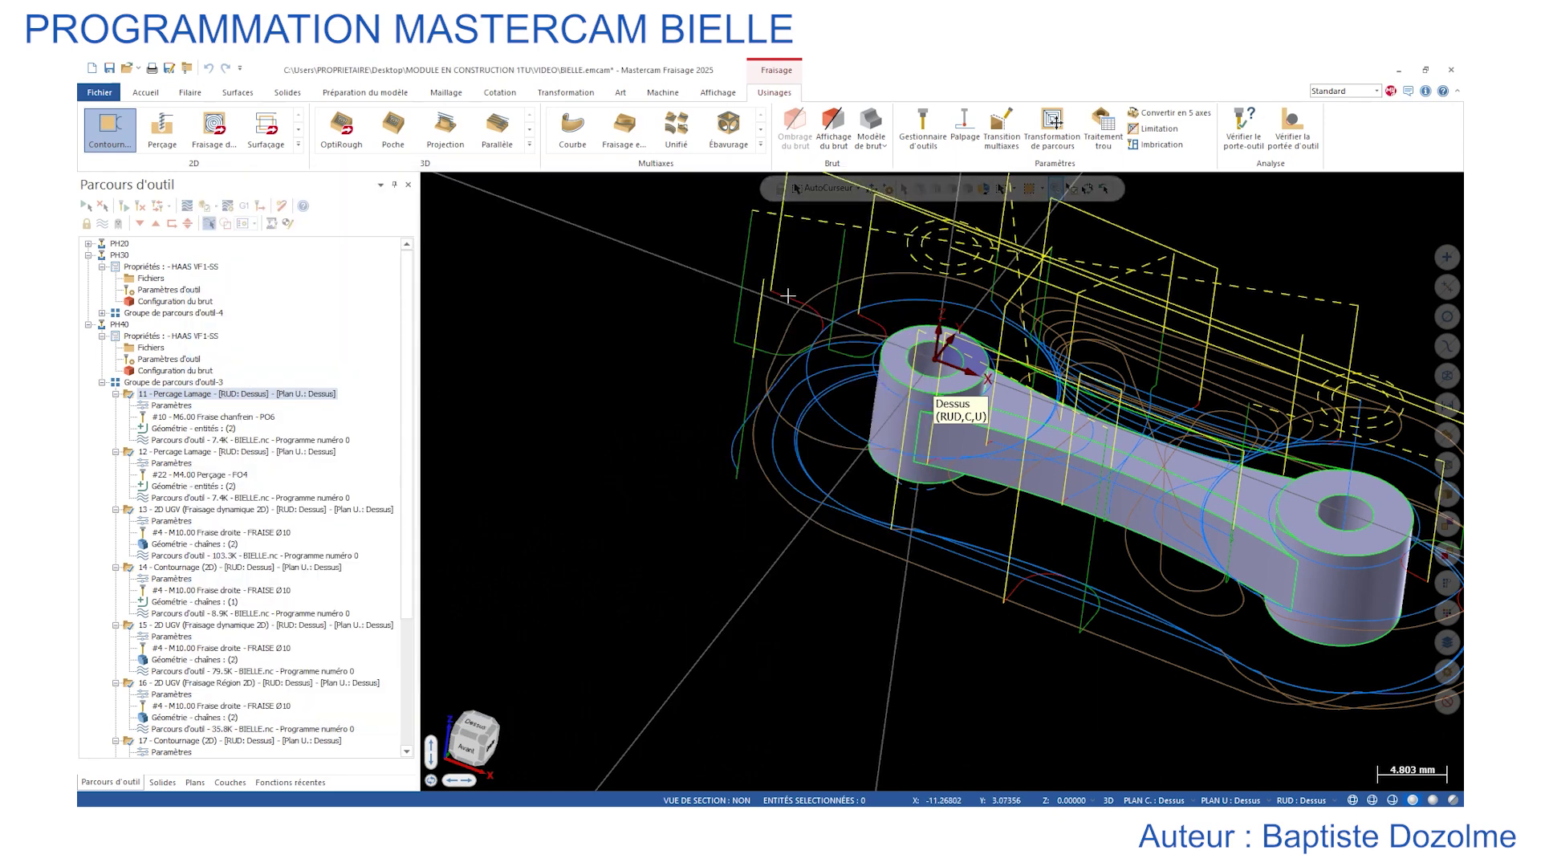
Collapse the PH30 and PH40 machine groups in the operations tree and save the BIELLE file.
scroll(624, 452, "down", 2)
scroll(624, 451, "down", 3)
scroll(1049, 339, "up", 5)
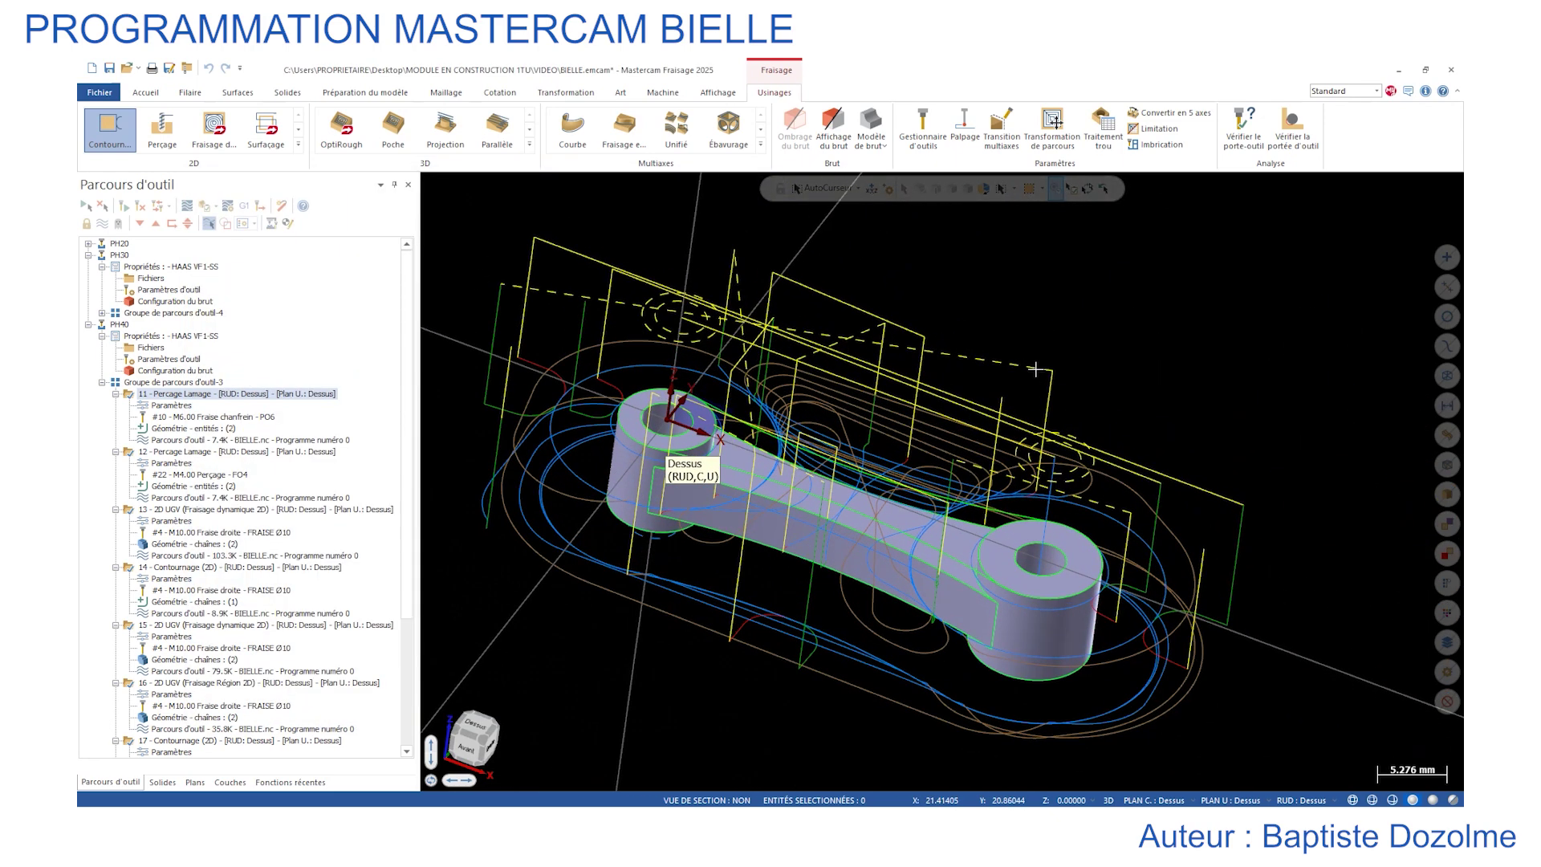
left_click(102, 382)
left_click(89, 324)
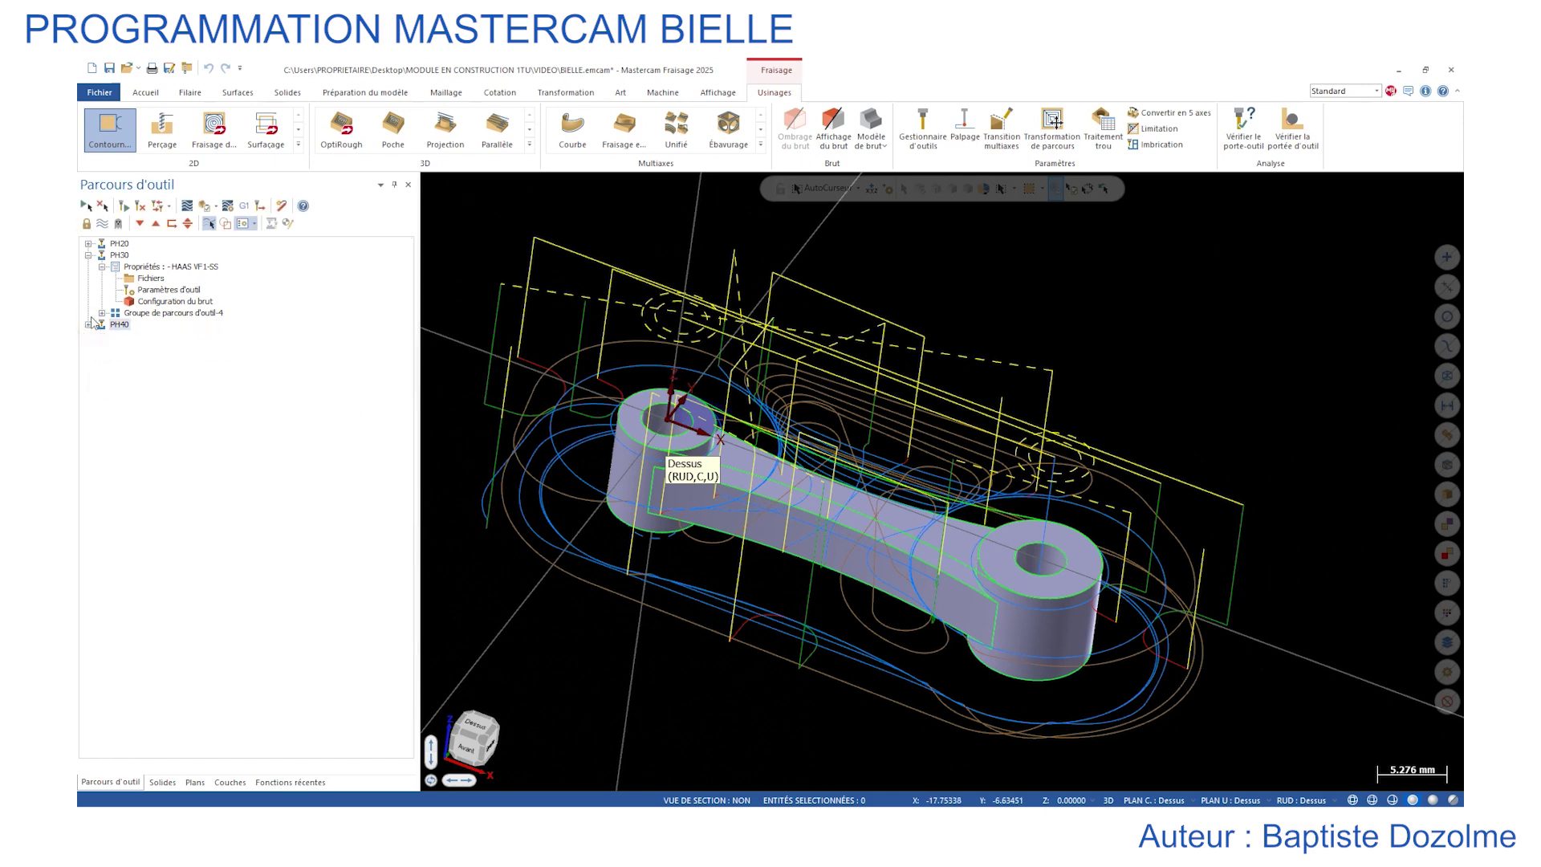
left_click(88, 255)
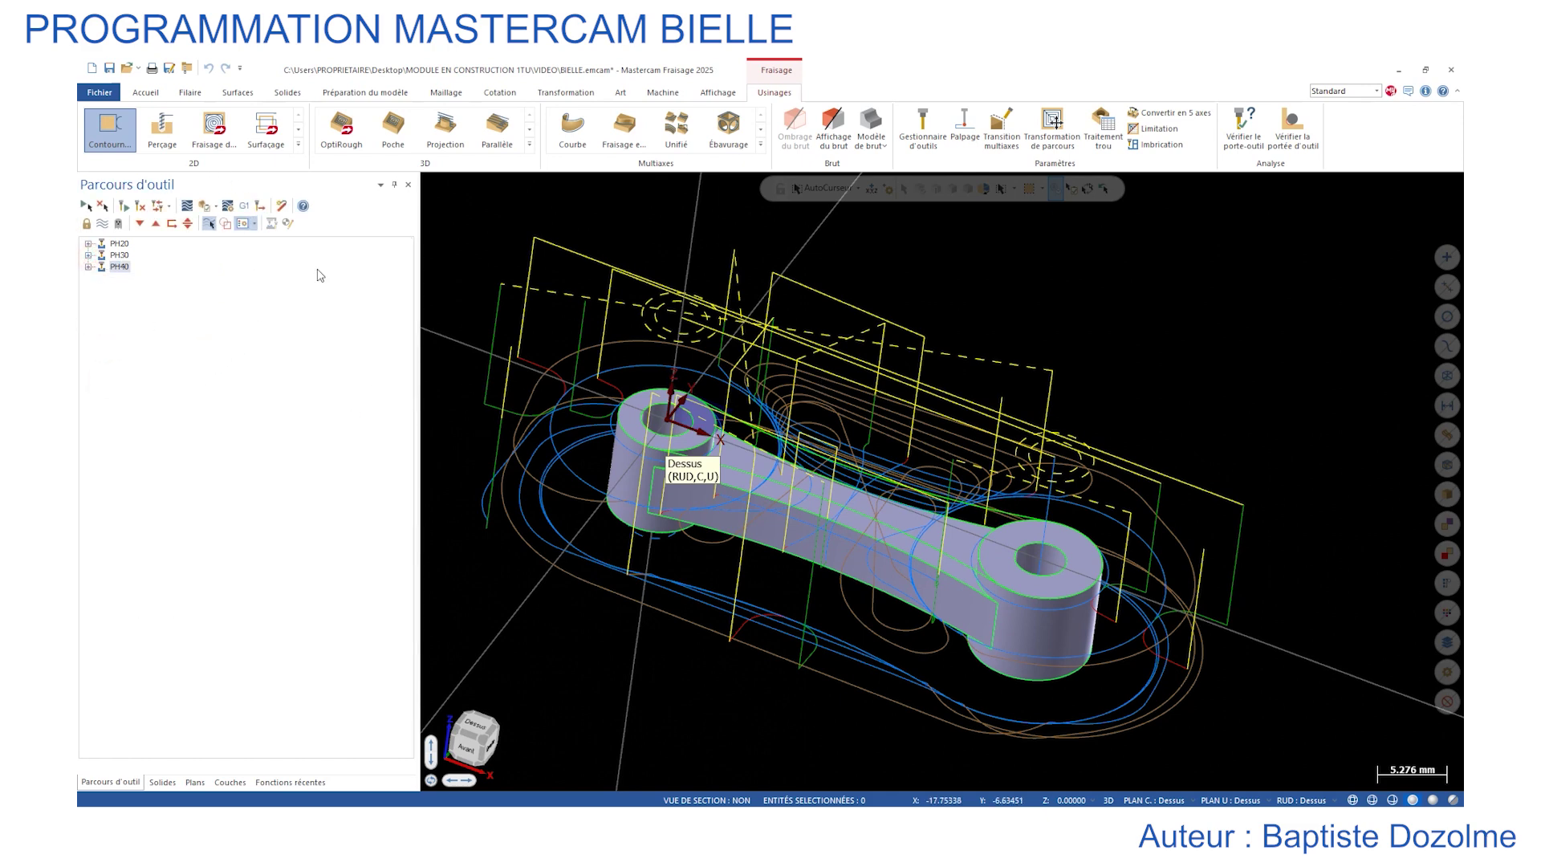
key("ctrl+s")
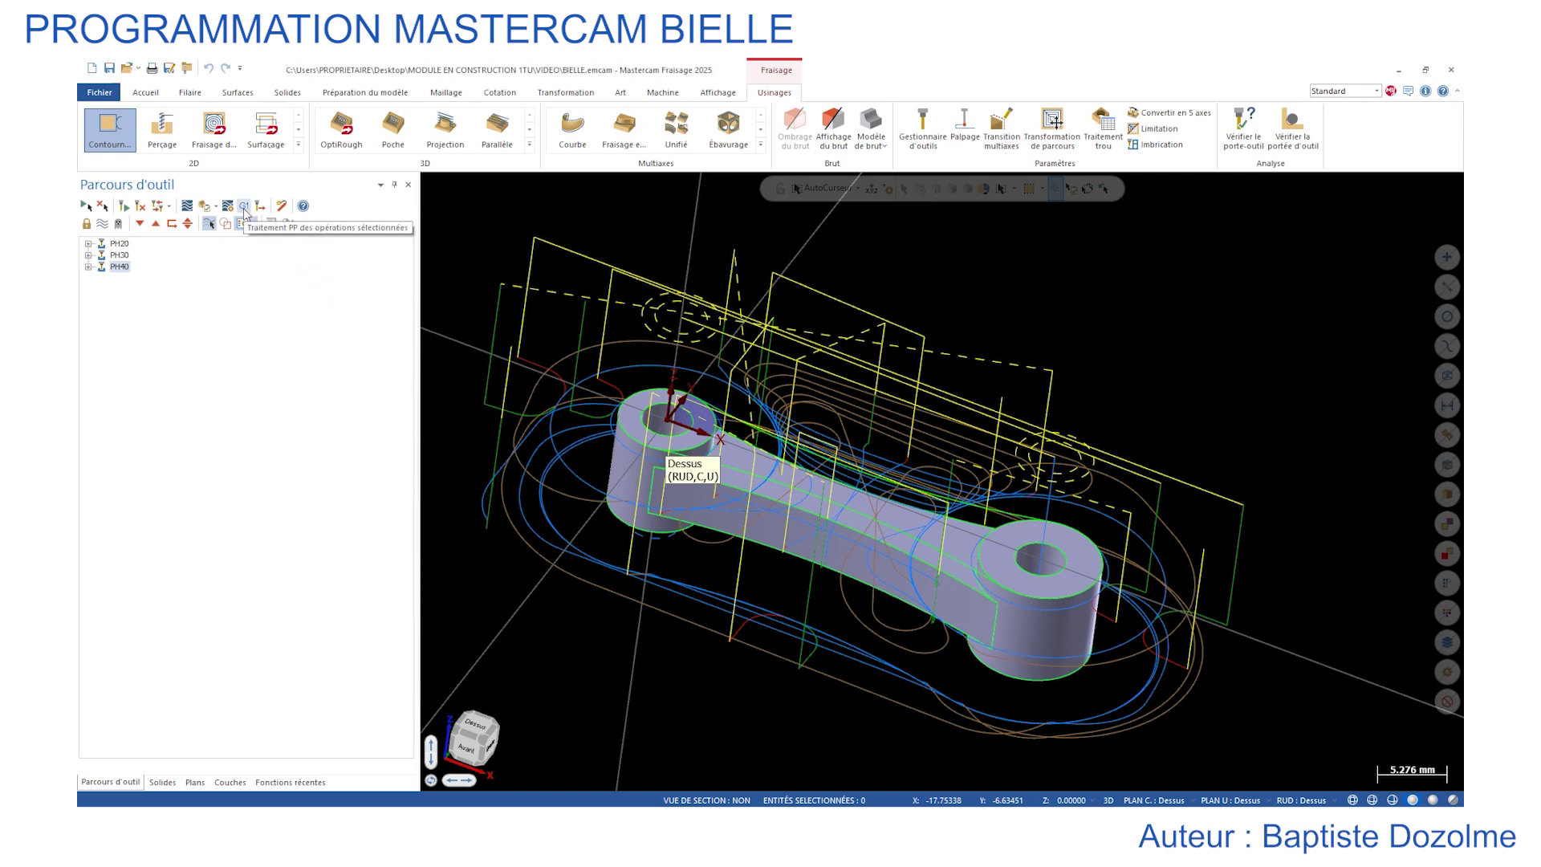
Expand PH20, select its dynamic milling and facing operations, and post-process them to an NC file.
left_click(88, 243)
left_click(130, 313)
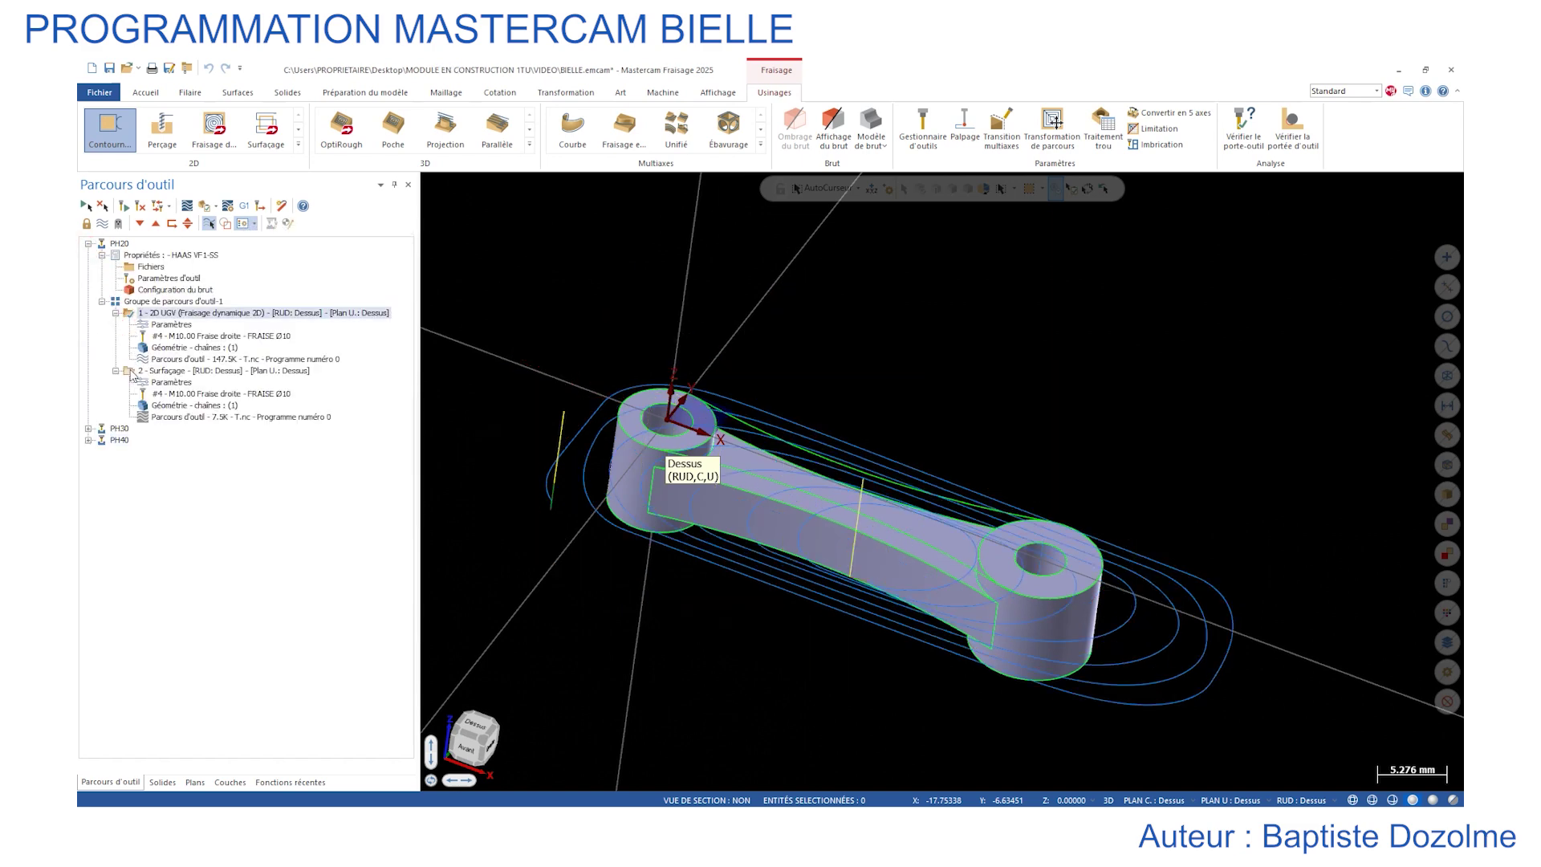
left_click(131, 374, "ctrl")
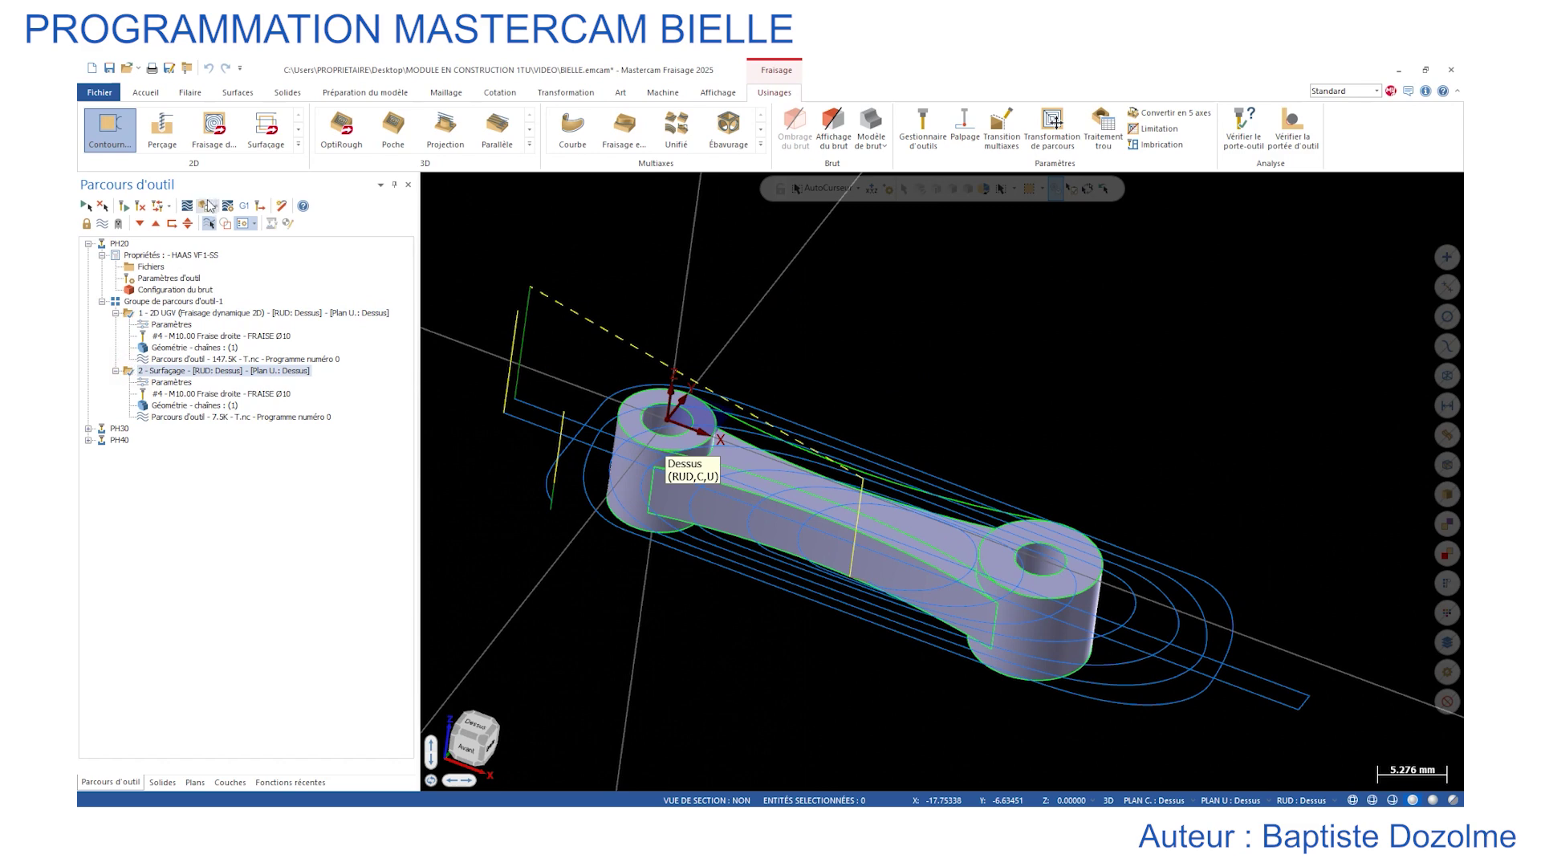
left_click(244, 206)
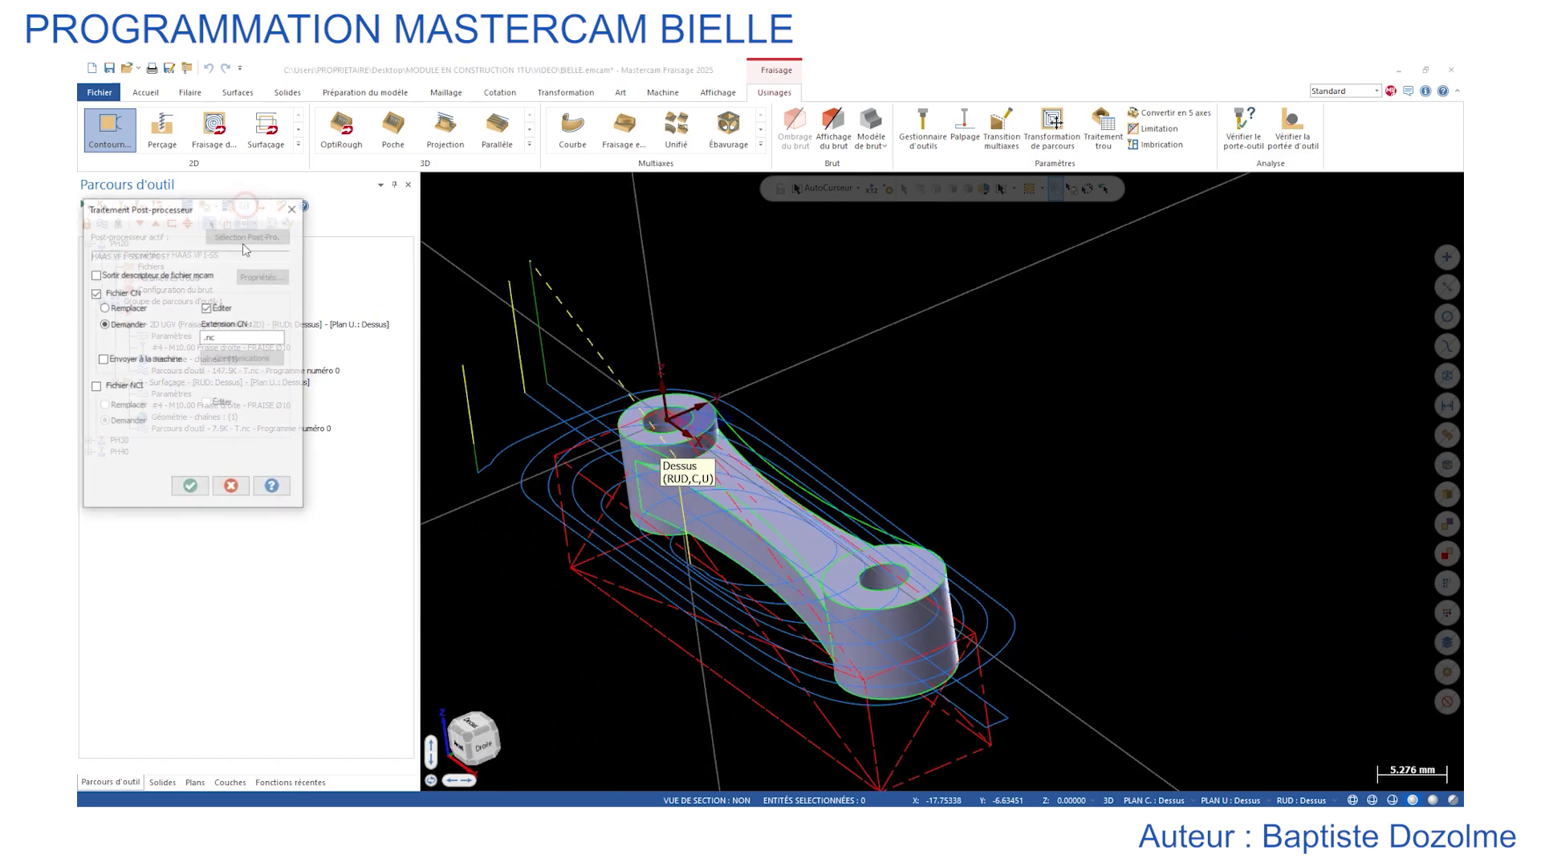
left_click(190, 486)
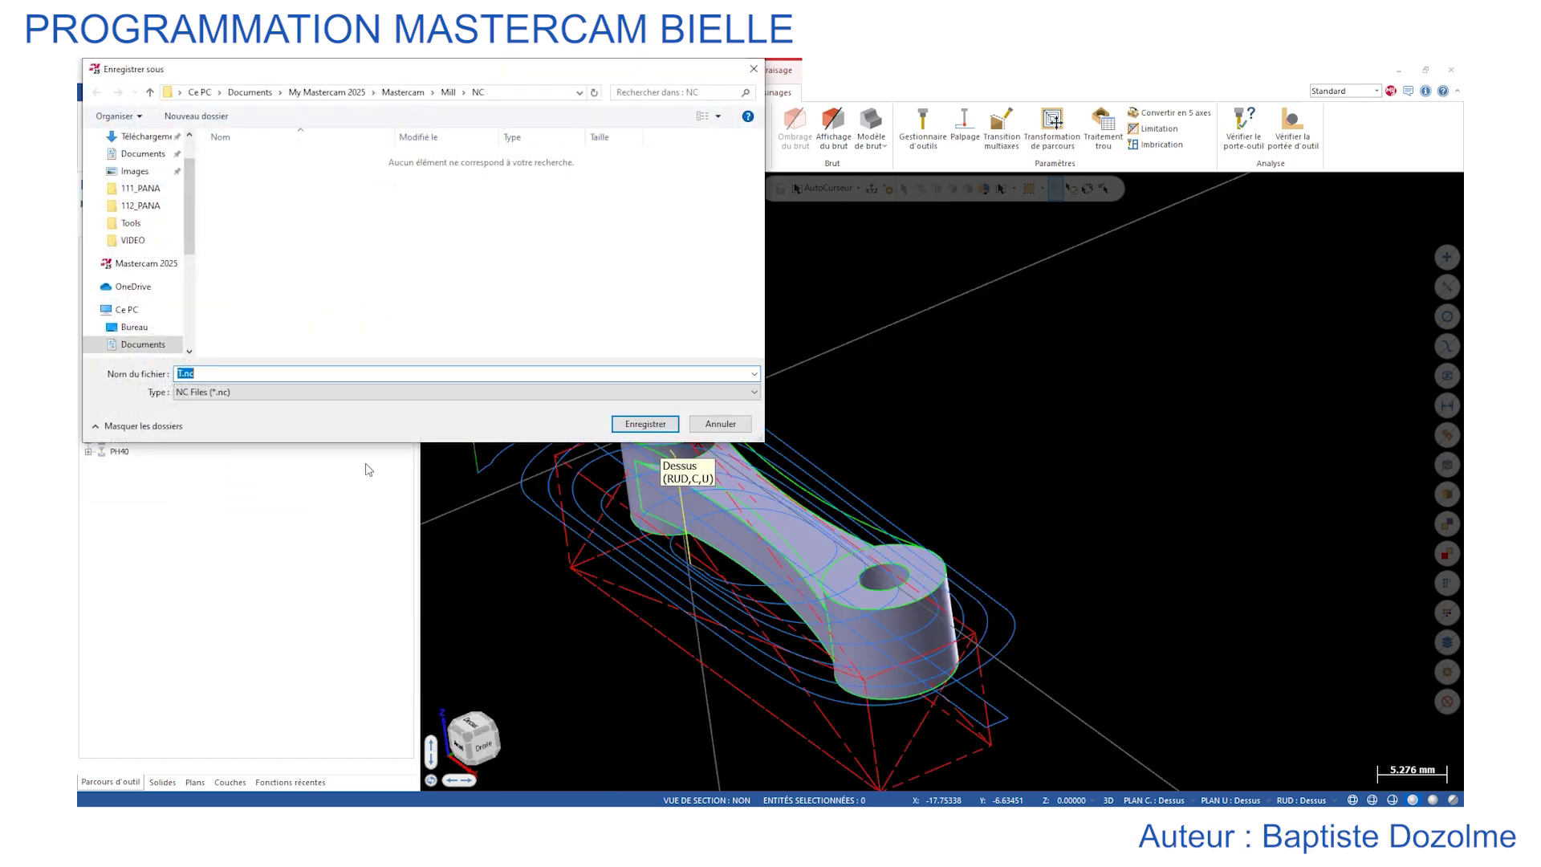
Save the NC file as BIELLE_PH20.nc in the VIDEO folder and give it program number 856.
left_click(133, 240)
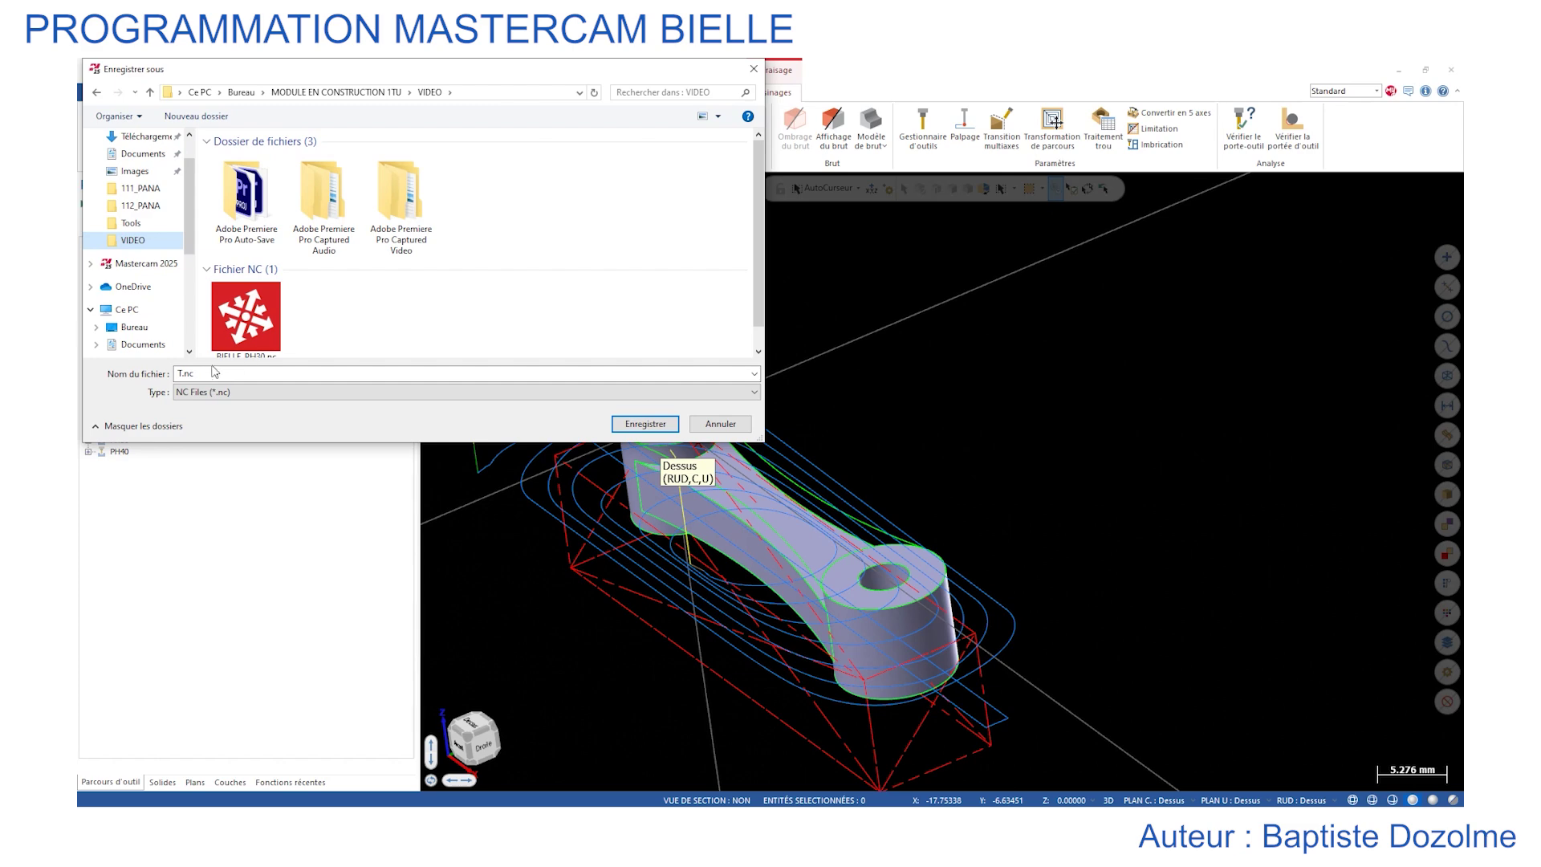
double_click(186, 374)
left_click(179, 373)
type("BIELLE")
type("_PH20")
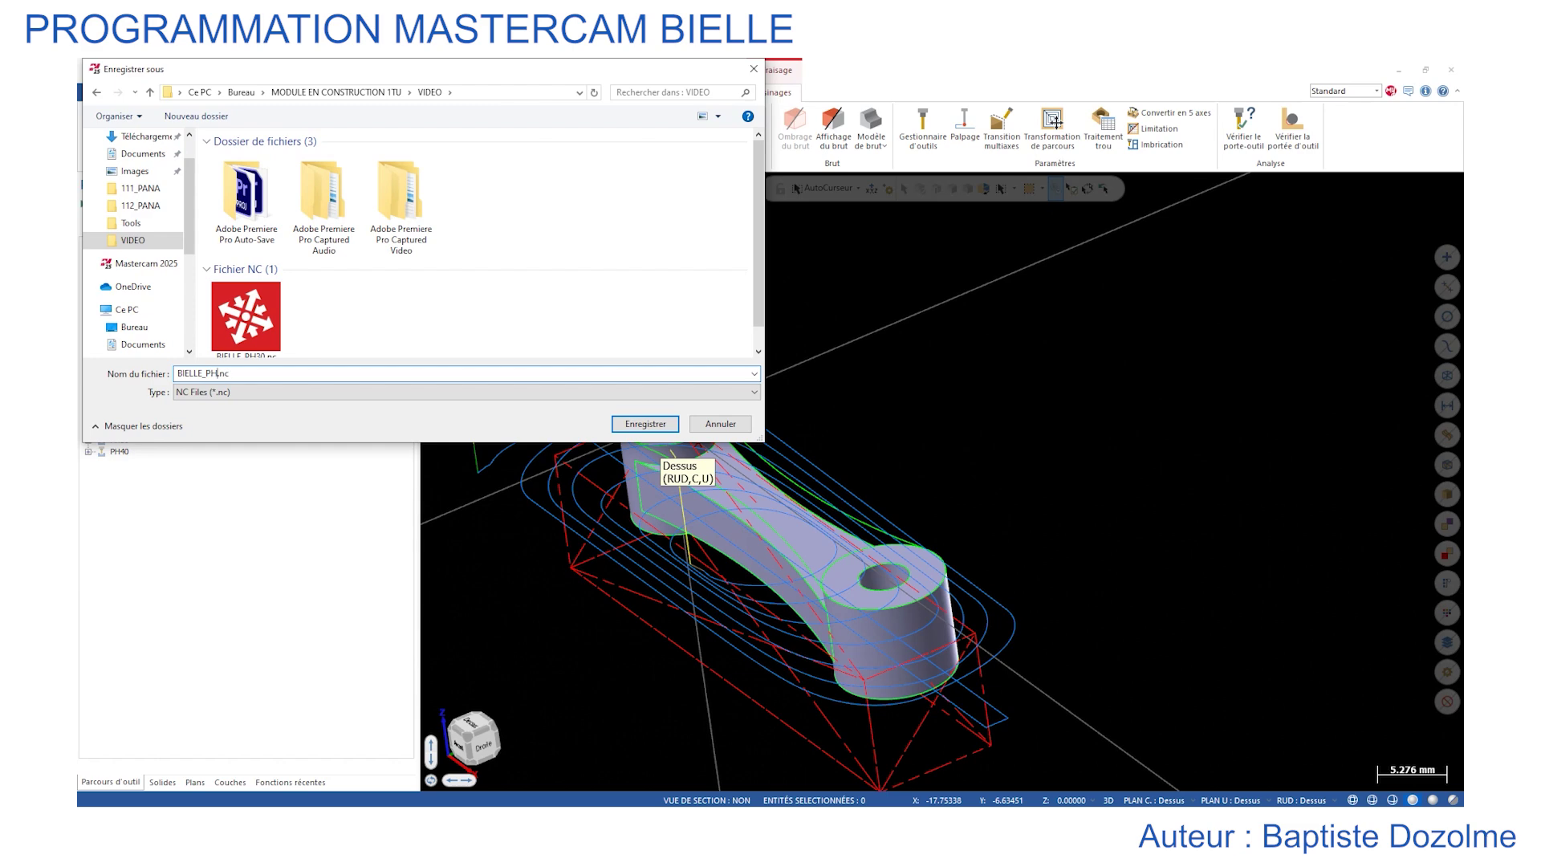
key("Return")
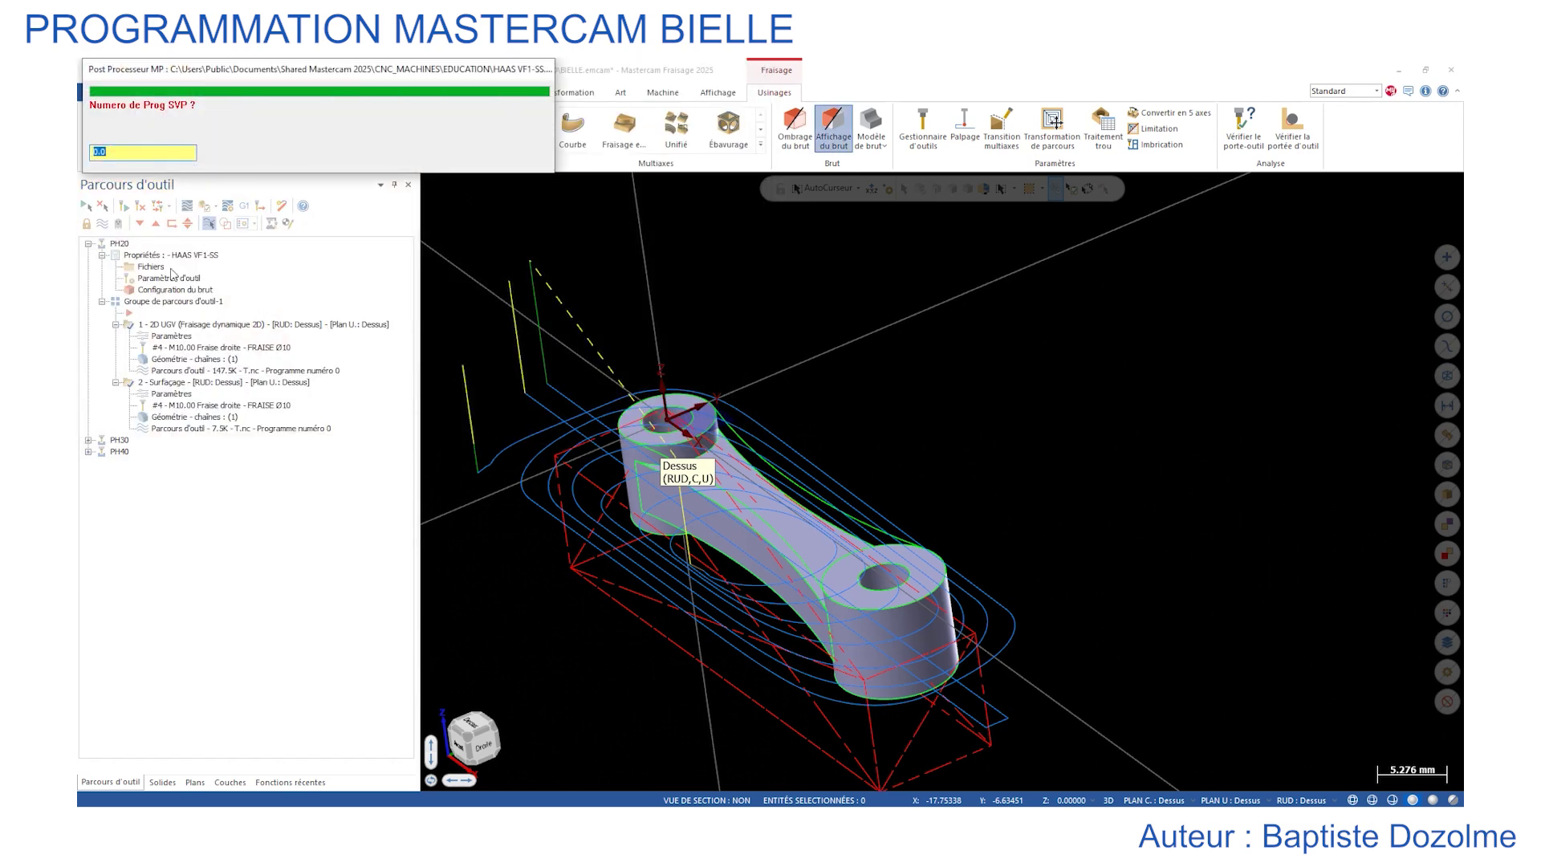
type("856")
key("Return")
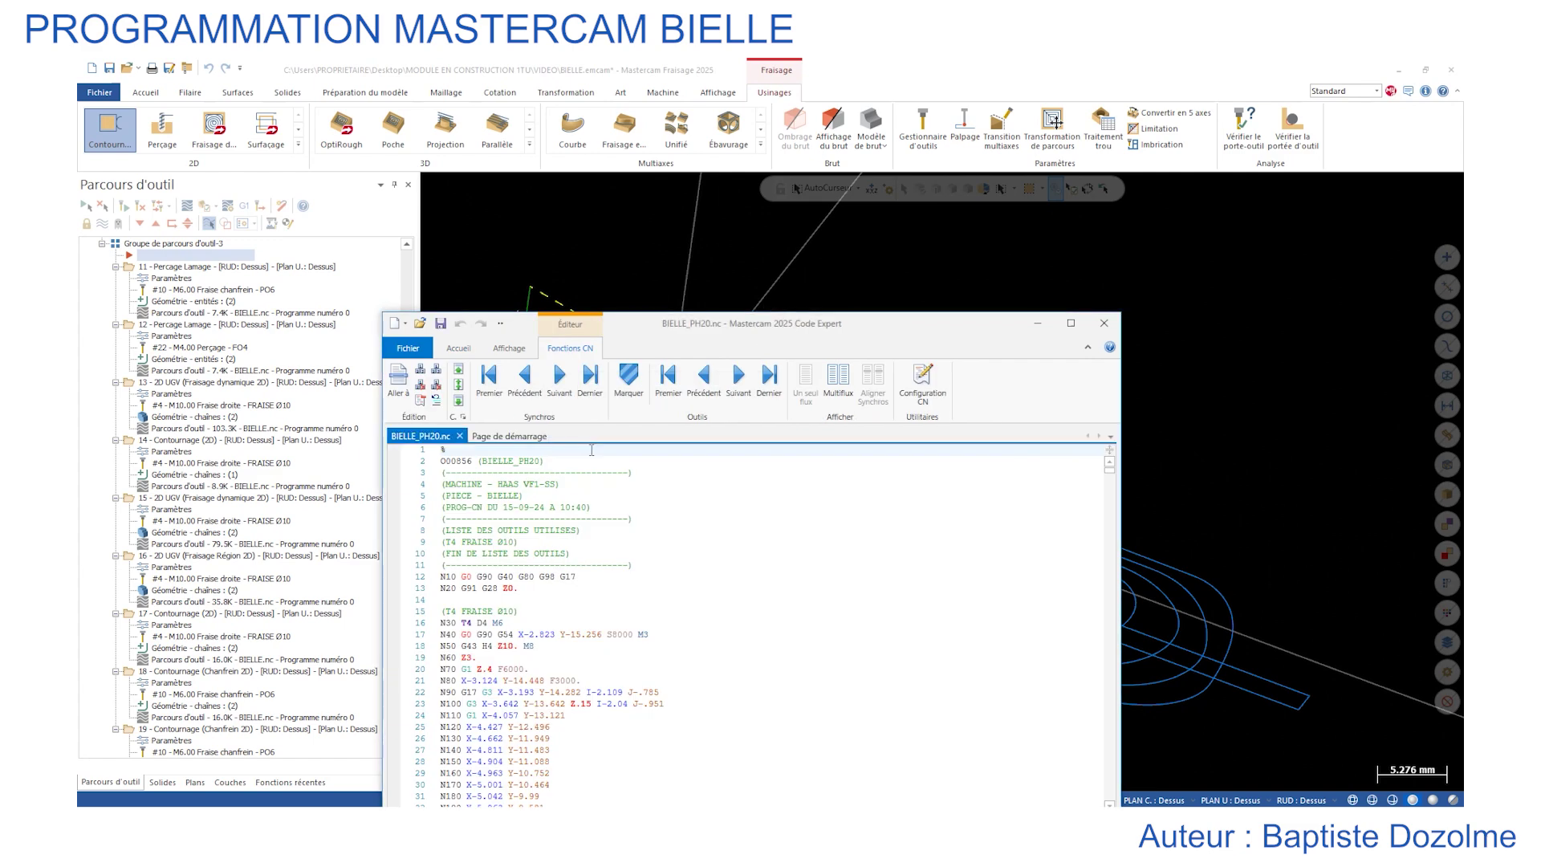
Review the BIELLE_PH20.nc code from its header and tool list to the program end, and close the code editor.
scroll(612, 513, "down", 20)
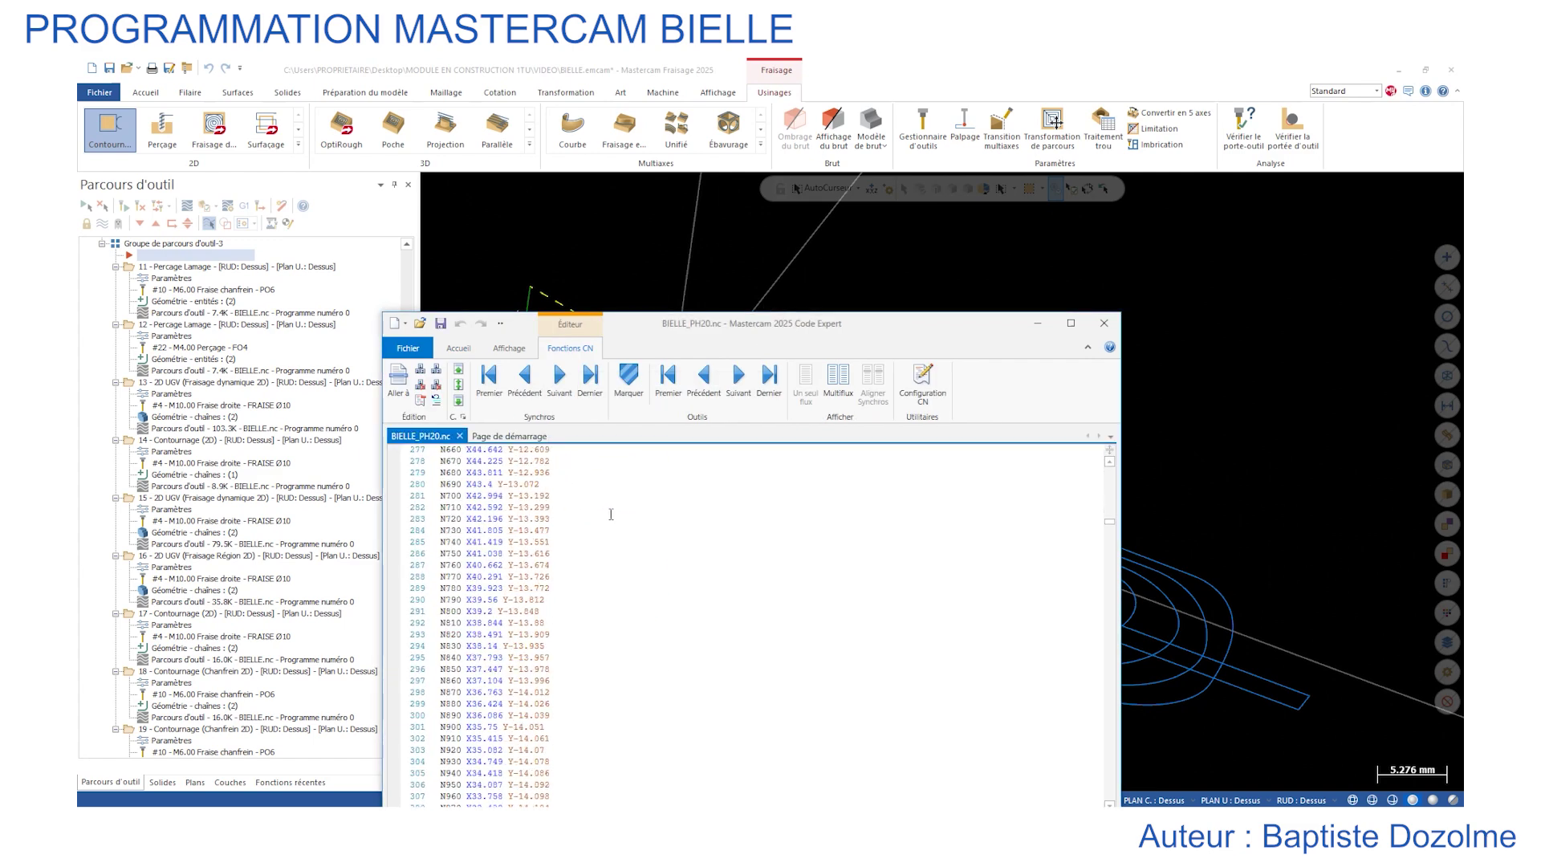
scroll(620, 545, "down", 20)
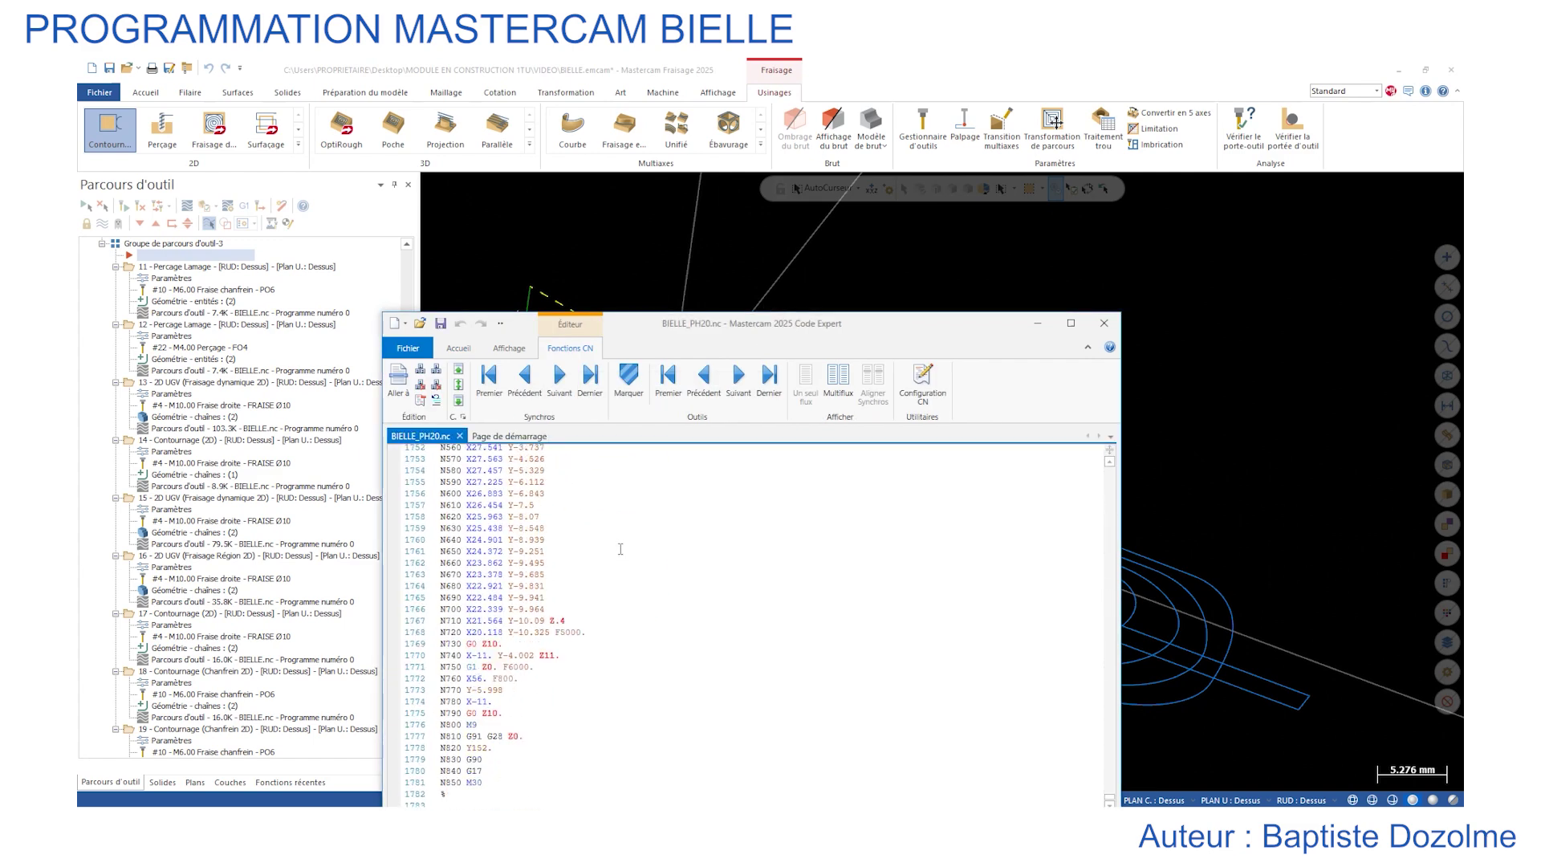
scroll(596, 508, "up", 20)
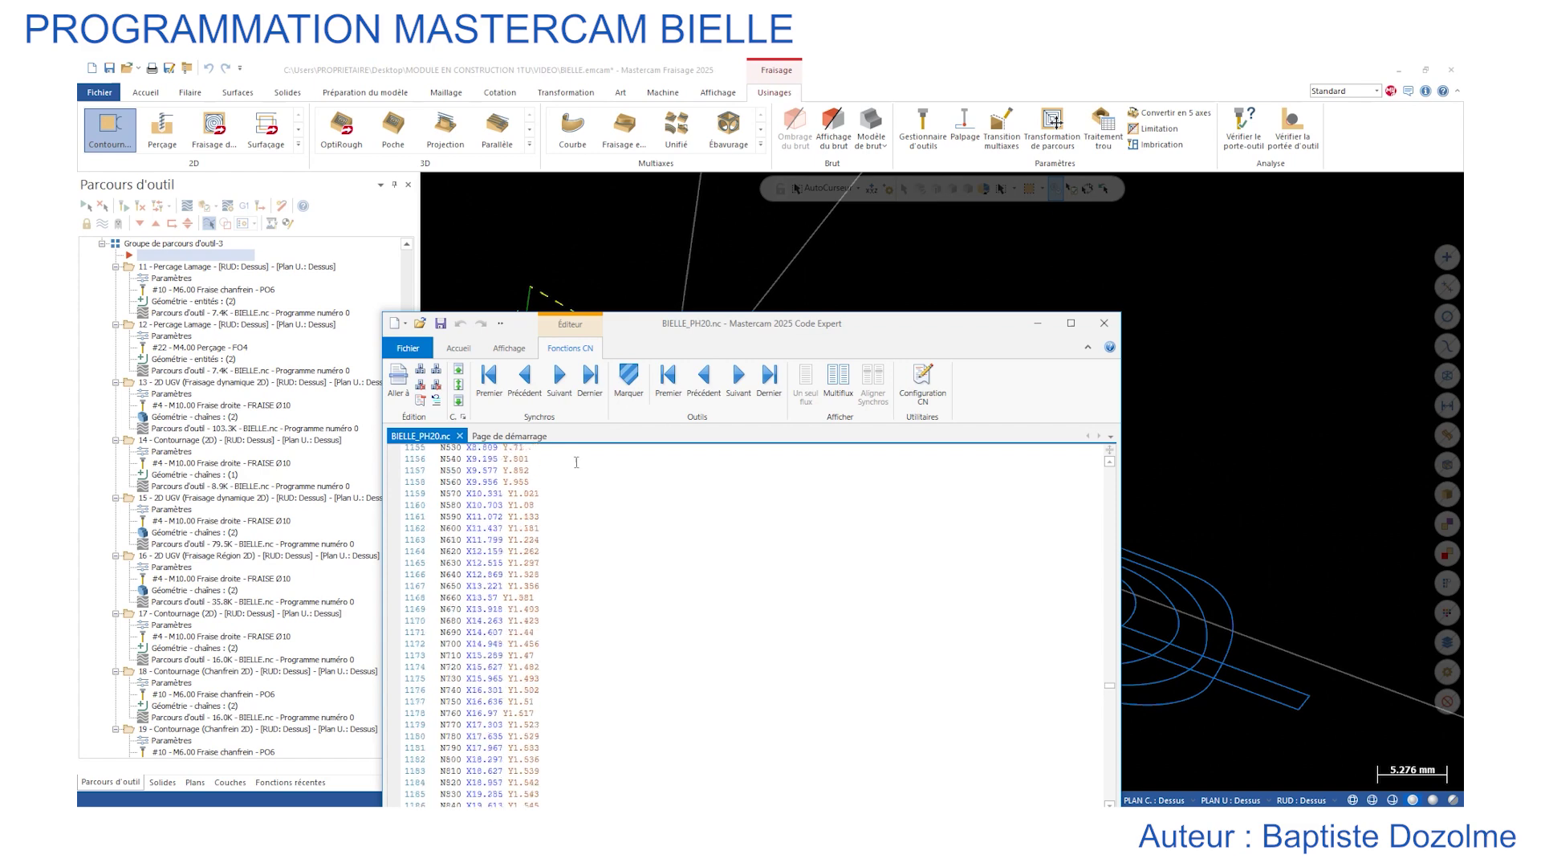
scroll(566, 474, "up", 20)
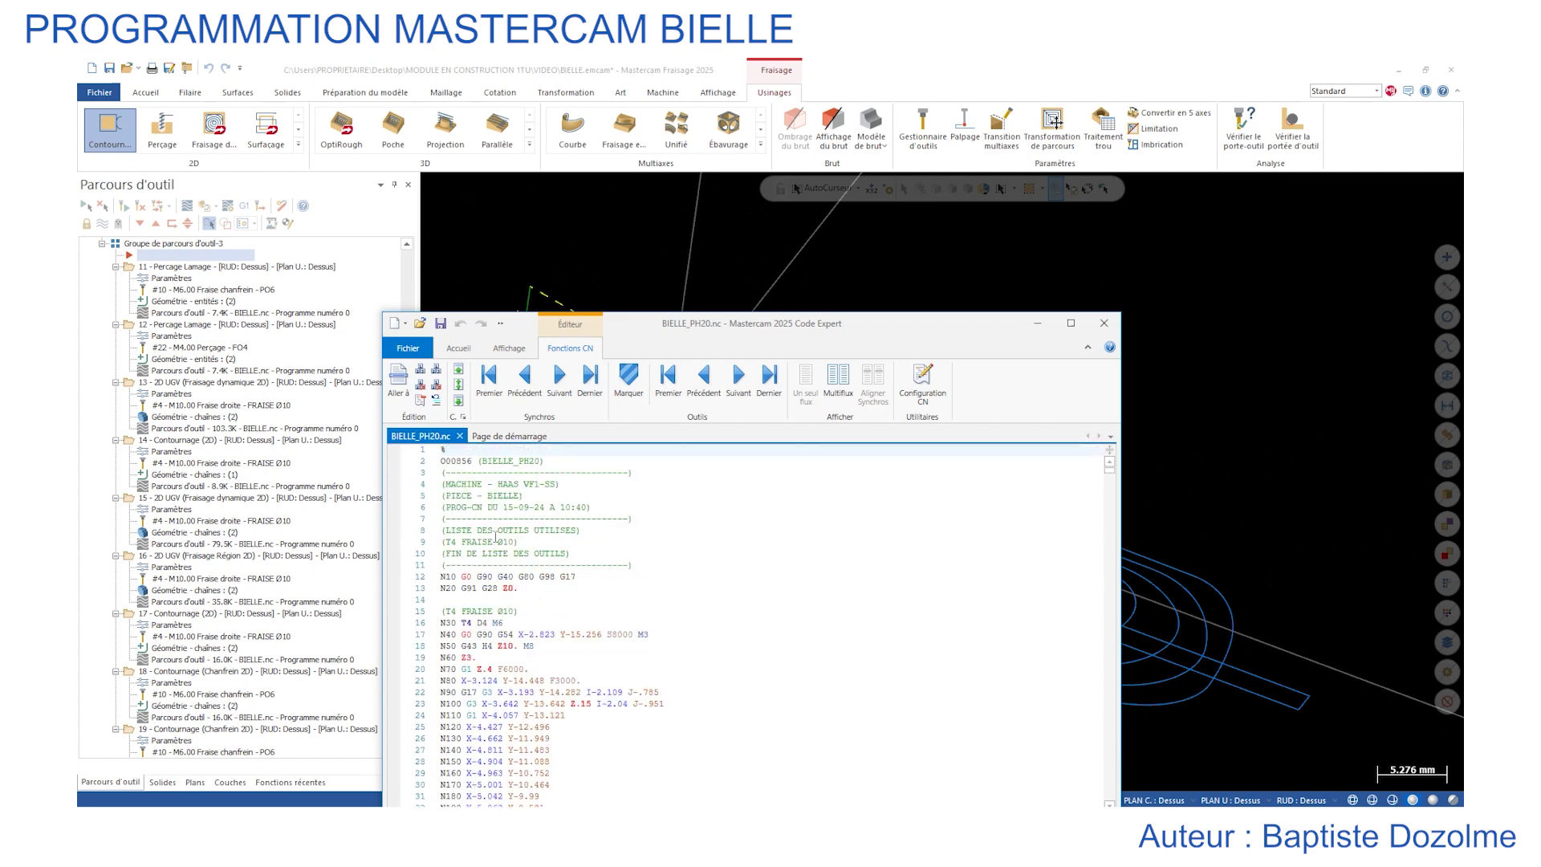
scroll(495, 550, "down", 2)
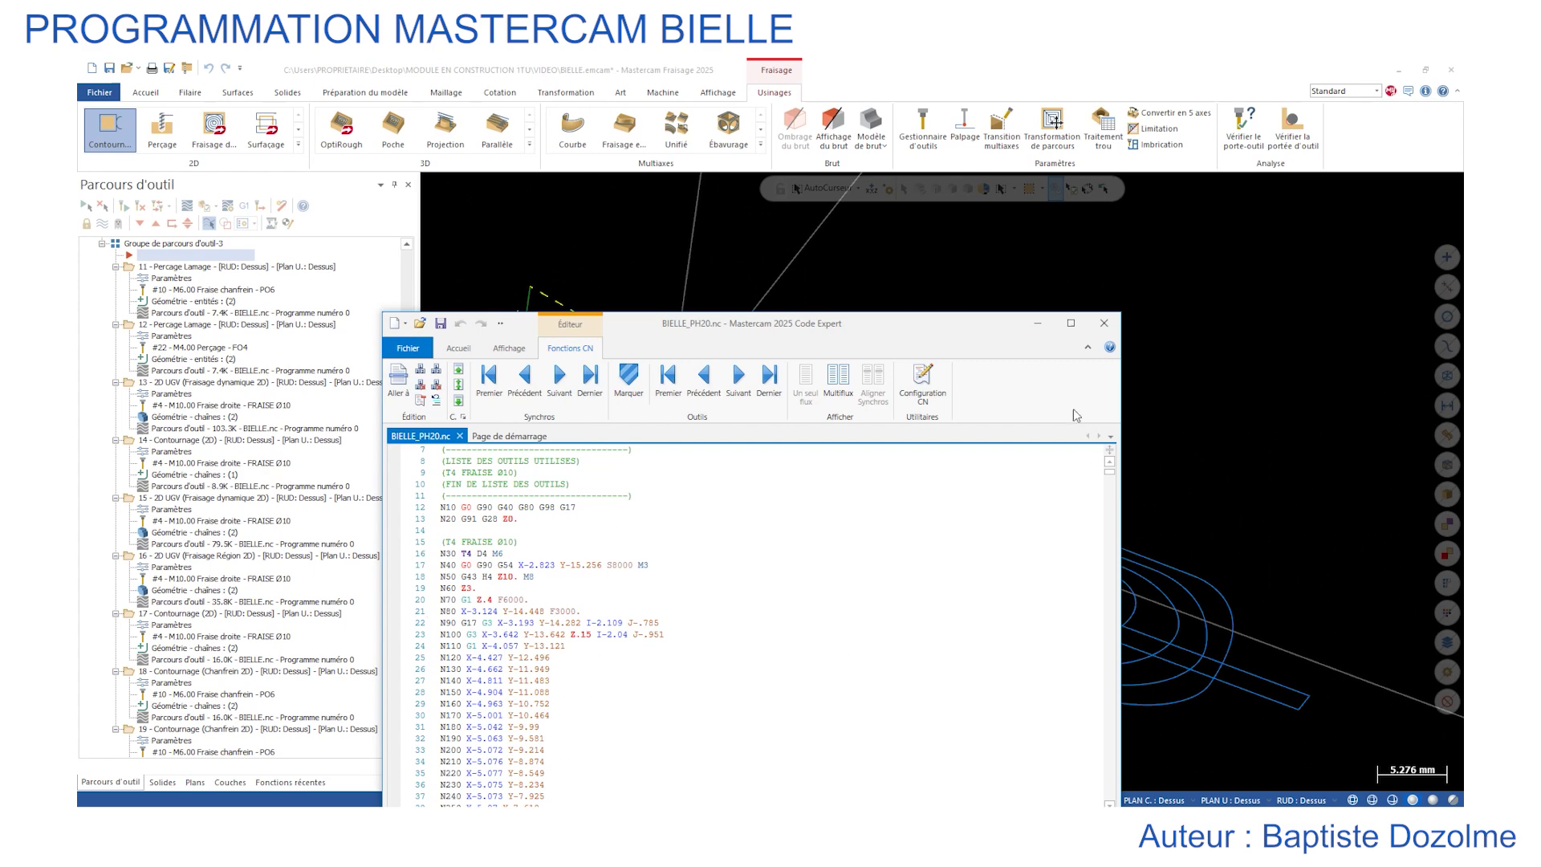
left_click(1104, 323)
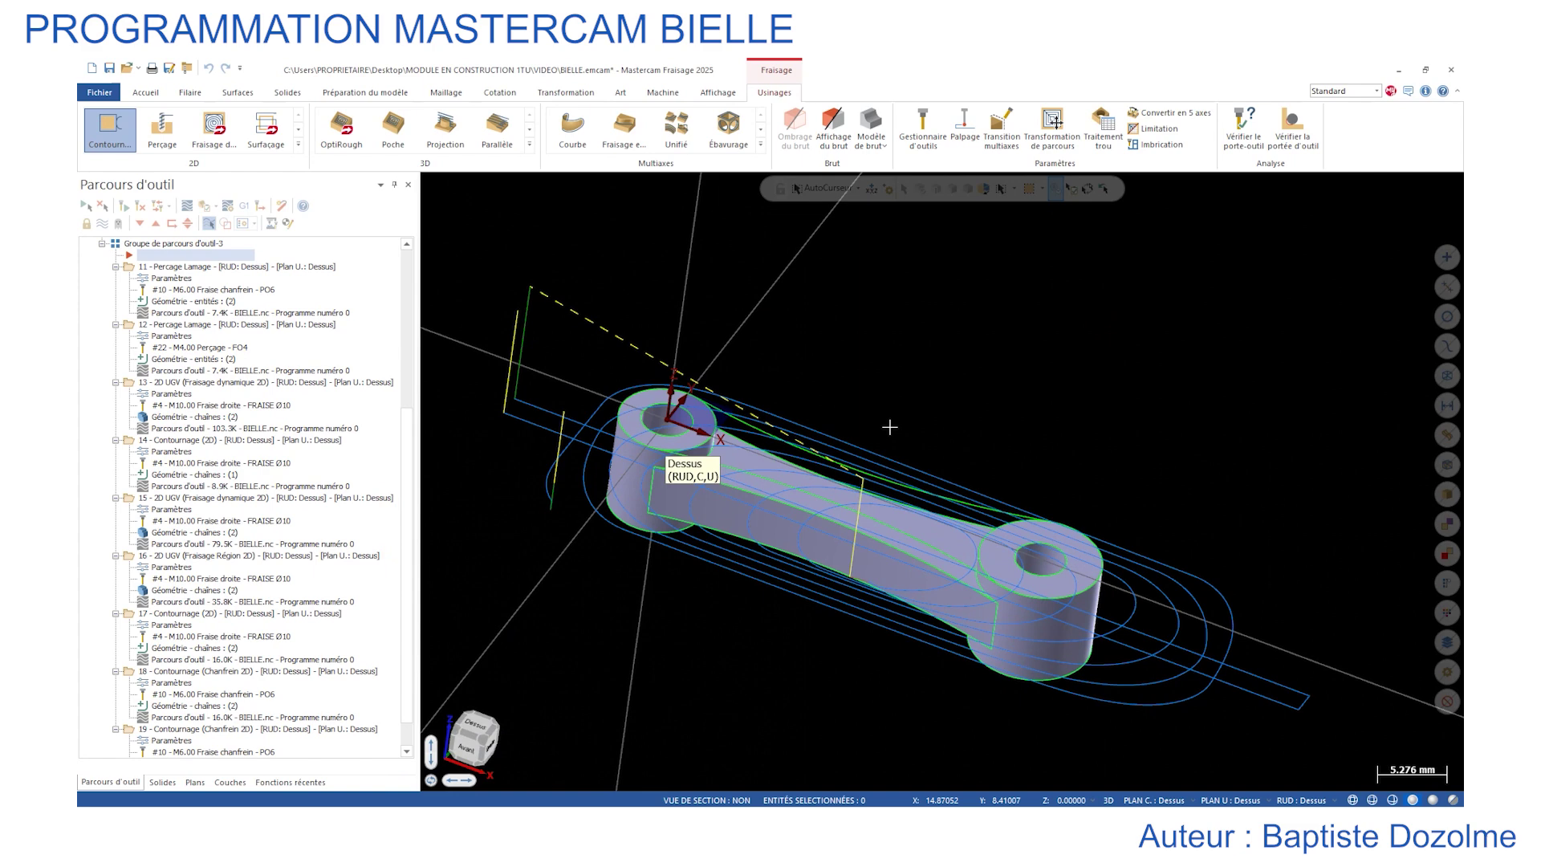